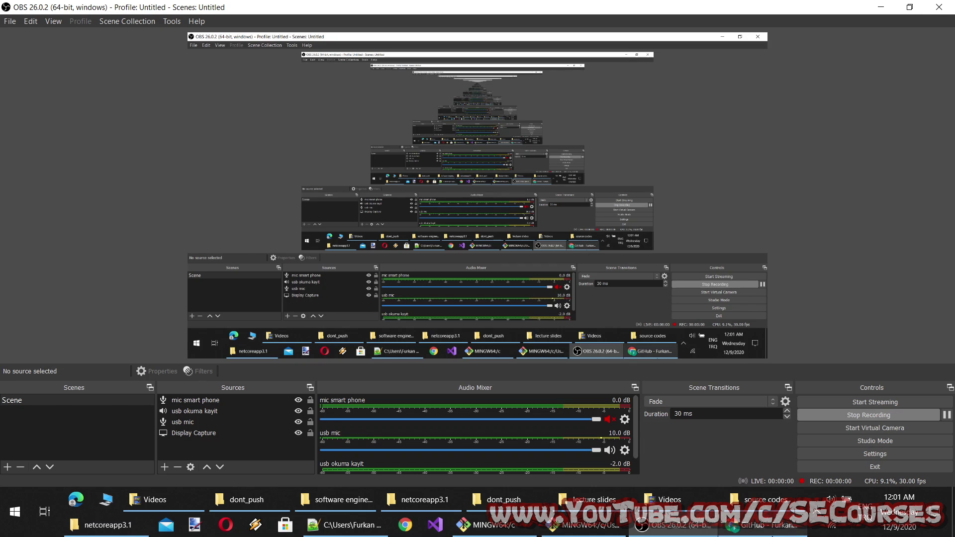
From the Chrome course repository page, launch Word 2016 via the Start menu.
{"action": "left_click", "coordinate": [764, 525]}
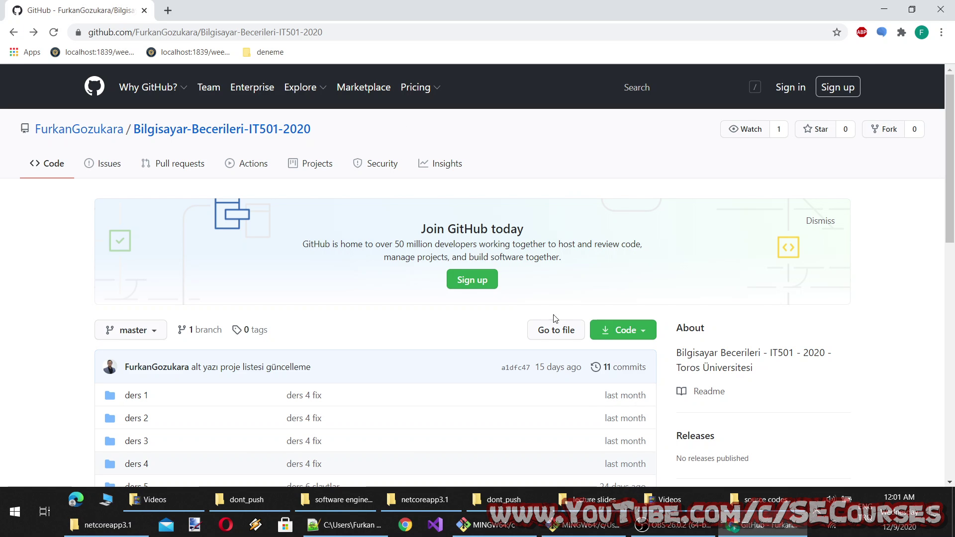
{"action": "scroll", "coordinate": [475, 404], "scroll_direction": "down", "scroll_amount": 4}
{"action": "scroll", "coordinate": [290, 395], "scroll_direction": "up", "scroll_amount": 4}
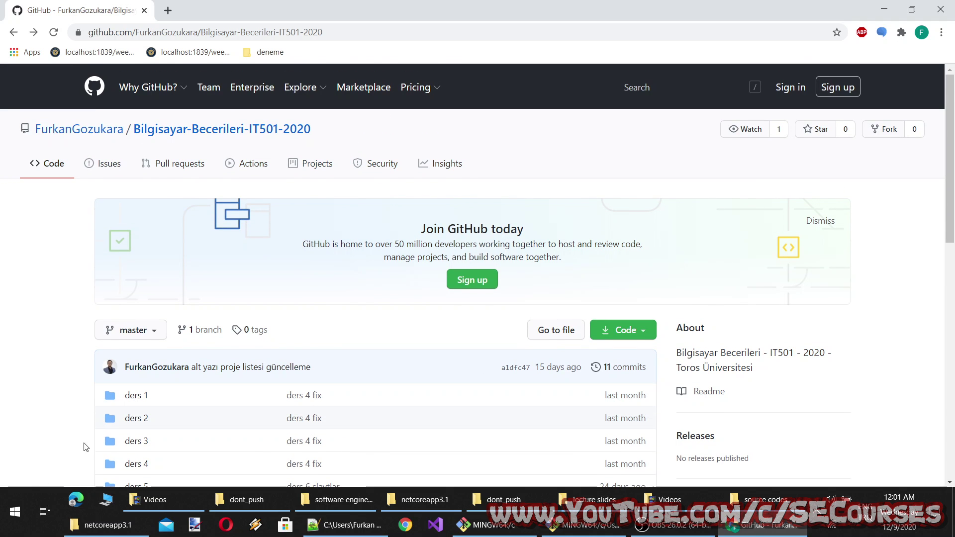
{"action": "left_click", "coordinate": [3, 506]}
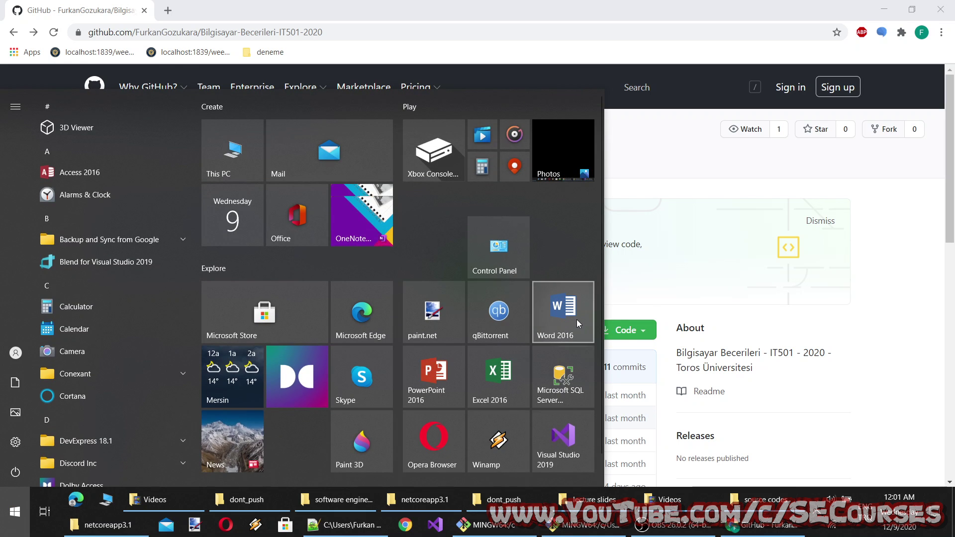
{"action": "left_click", "coordinate": [577, 320]}
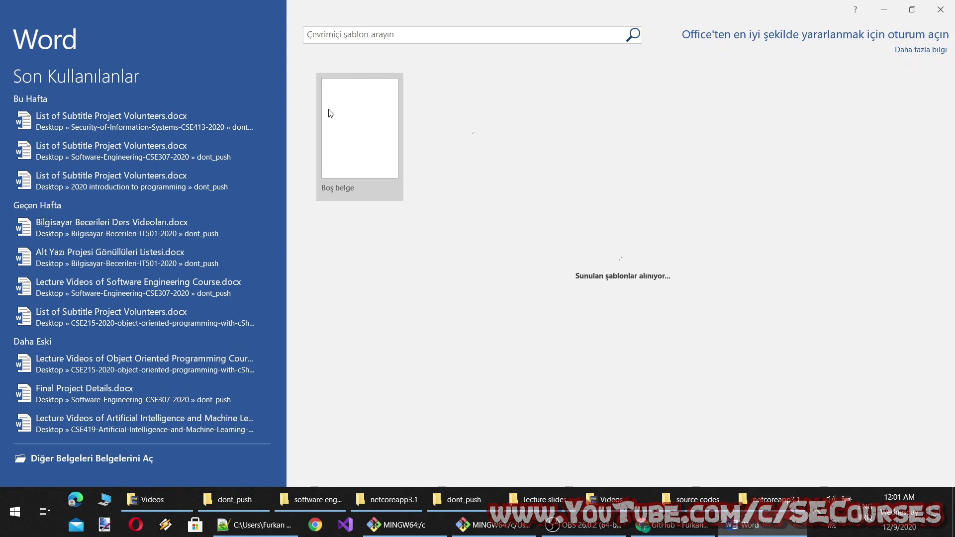
Create a blank document, Belge1, and view its Bilgi page under Dosya.
{"action": "left_click", "coordinate": [330, 108]}
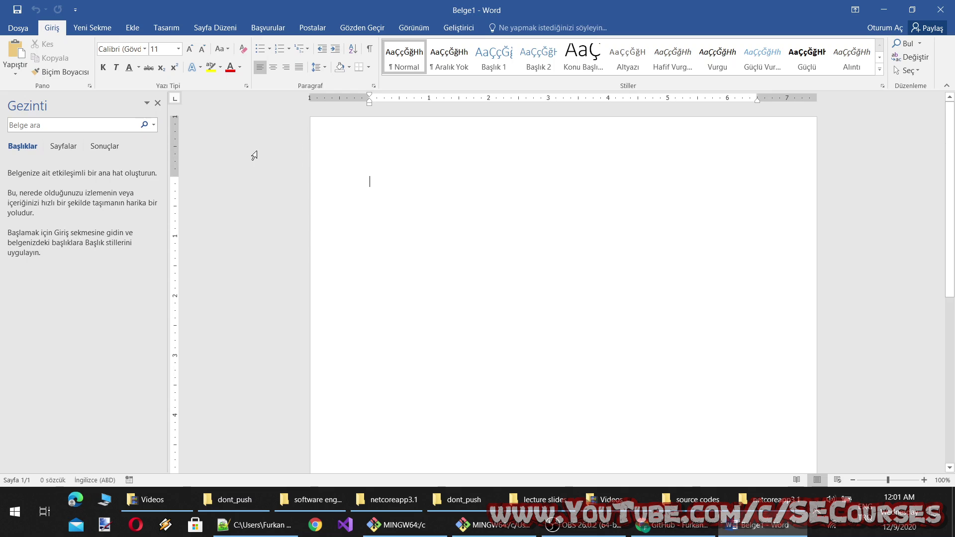
{"action": "left_click", "coordinate": [18, 27]}
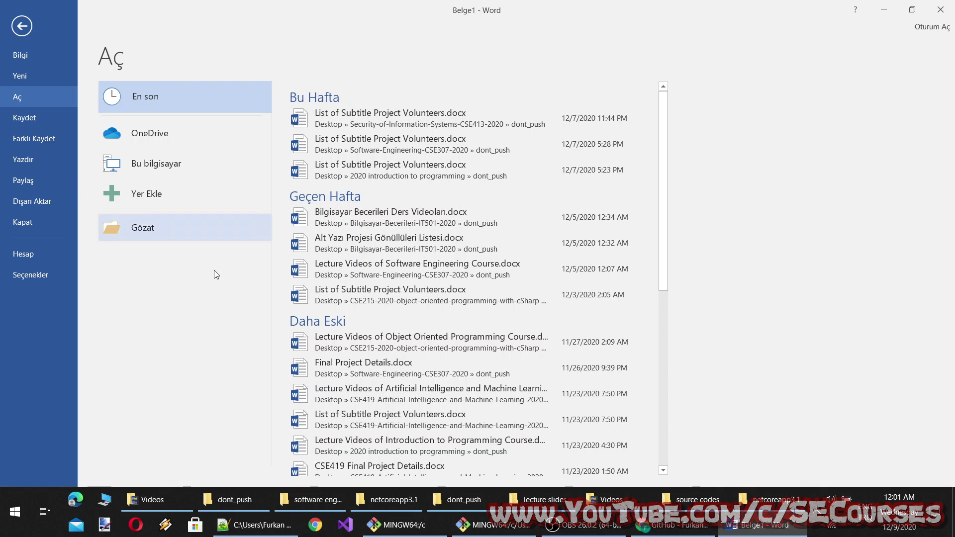
{"action": "left_click", "coordinate": [26, 62]}
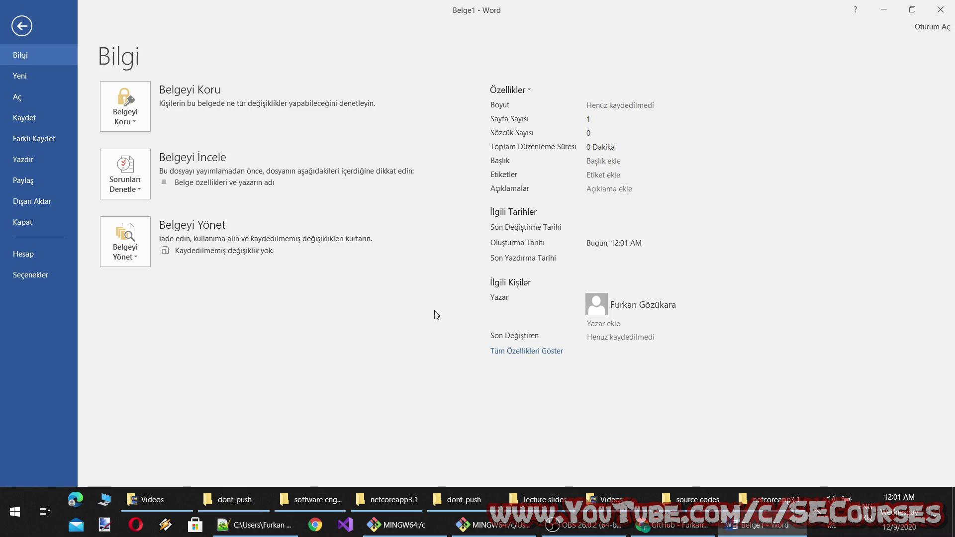
{"action": "left_click", "coordinate": [582, 525]}
{"action": "left_click", "coordinate": [758, 524]}
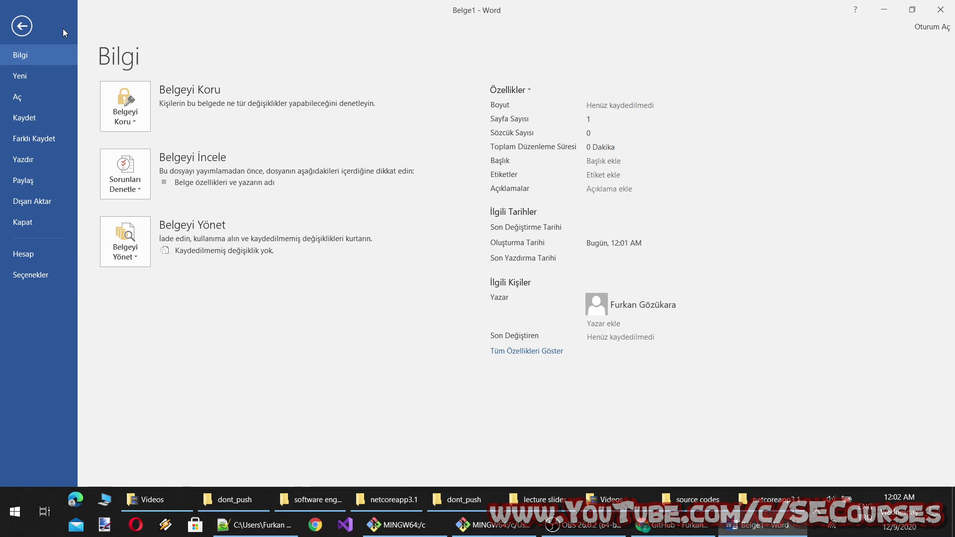
Browse Farklı Kaydet to Desktop and check the file types, then cancel and return to editing.
{"action": "left_click", "coordinate": [37, 139]}
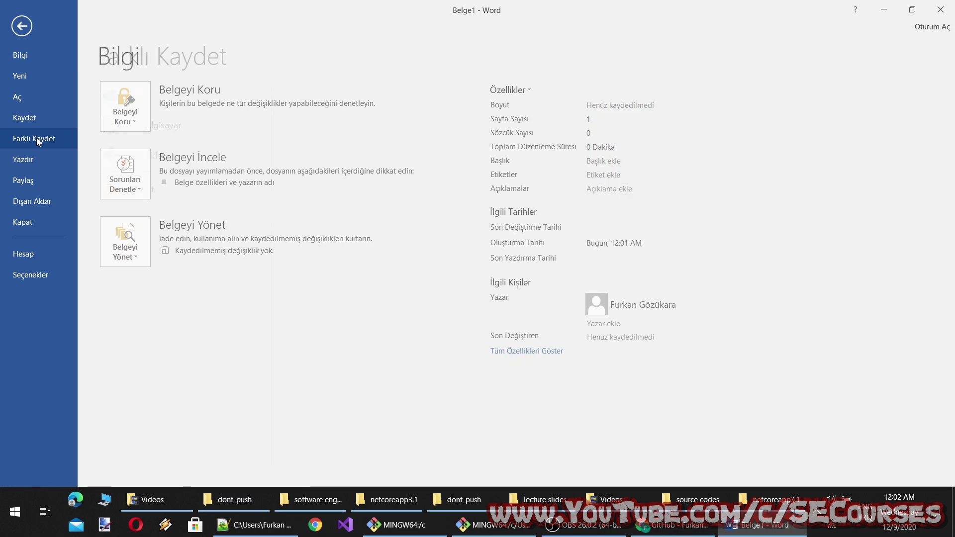
{"action": "left_click", "coordinate": [145, 192]}
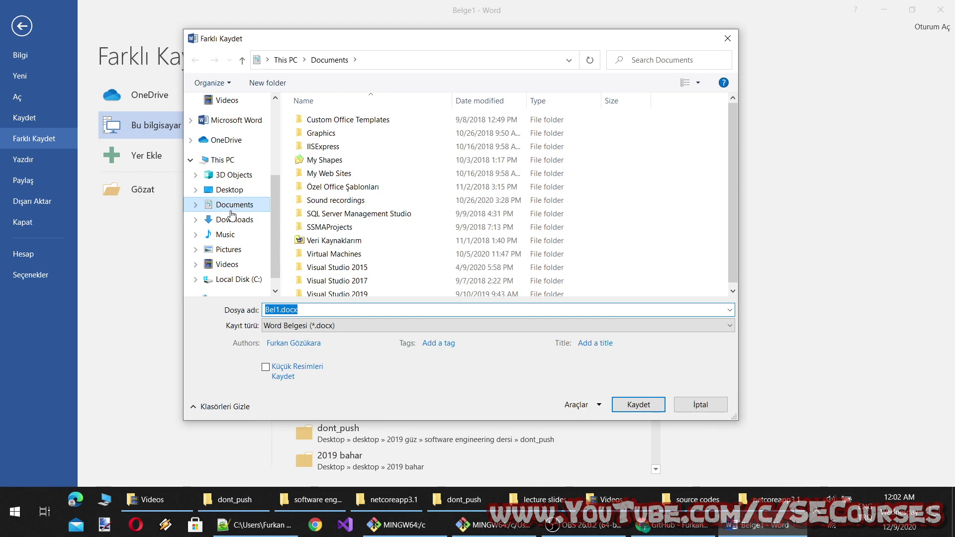
{"action": "left_click", "coordinate": [229, 190]}
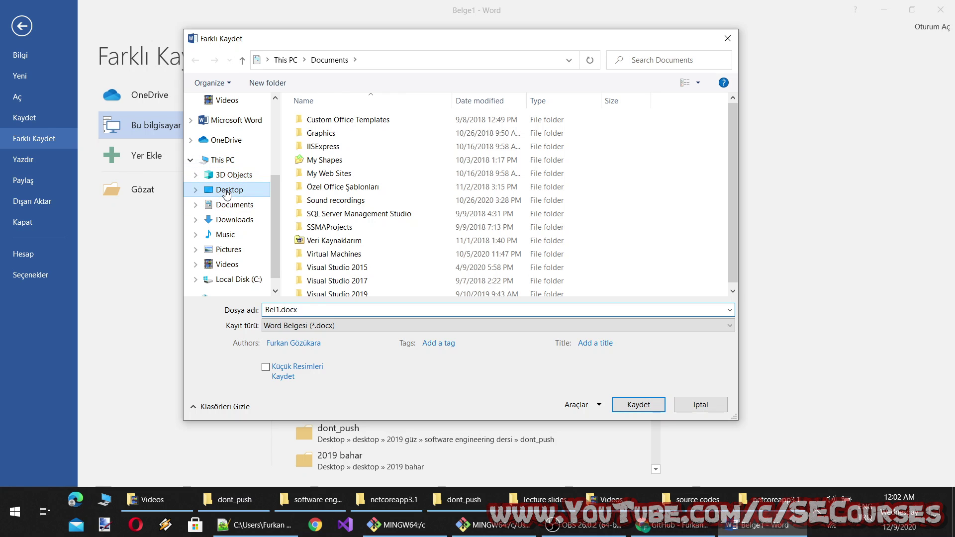
{"action": "left_click", "coordinate": [322, 324]}
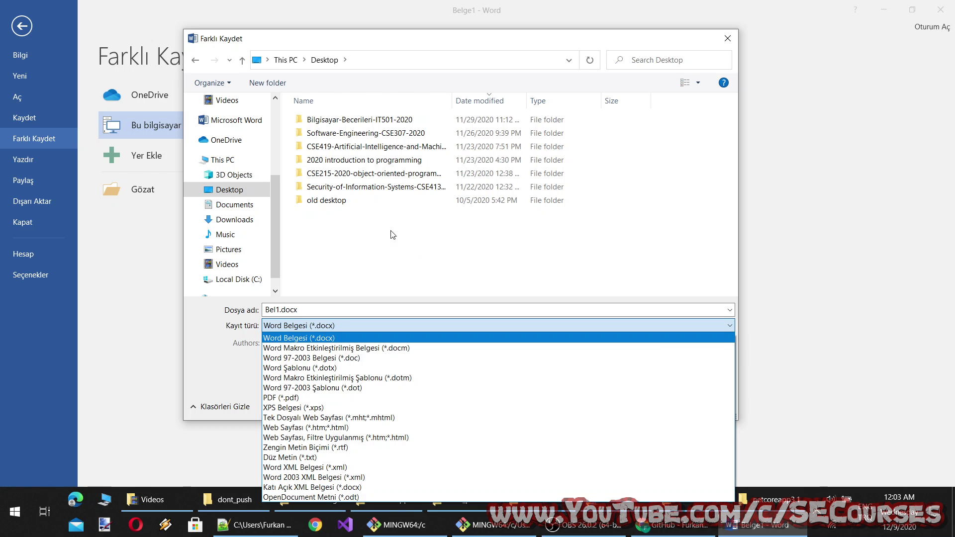
{"action": "left_click", "coordinate": [428, 234]}
{"action": "left_click", "coordinate": [691, 403]}
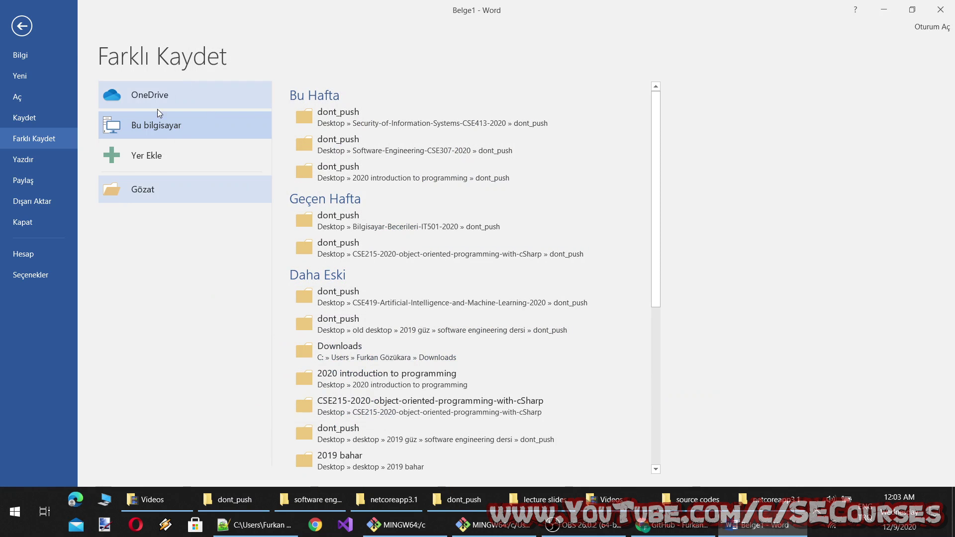
{"action": "left_click", "coordinate": [22, 26]}
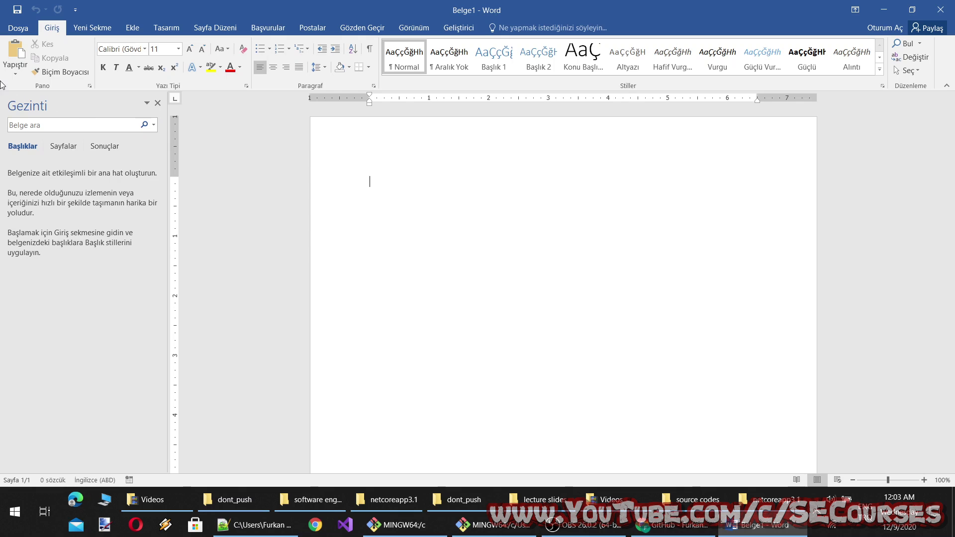
Open the Pano clipboard pane.
{"action": "left_click", "coordinate": [89, 86]}
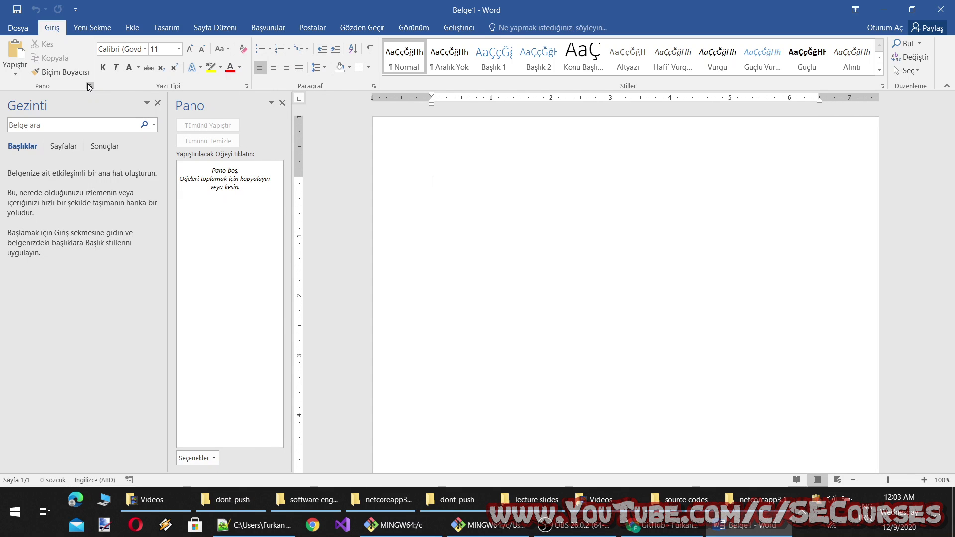
{"action": "left_click", "coordinate": [90, 86]}
{"action": "left_click", "coordinate": [90, 86]}
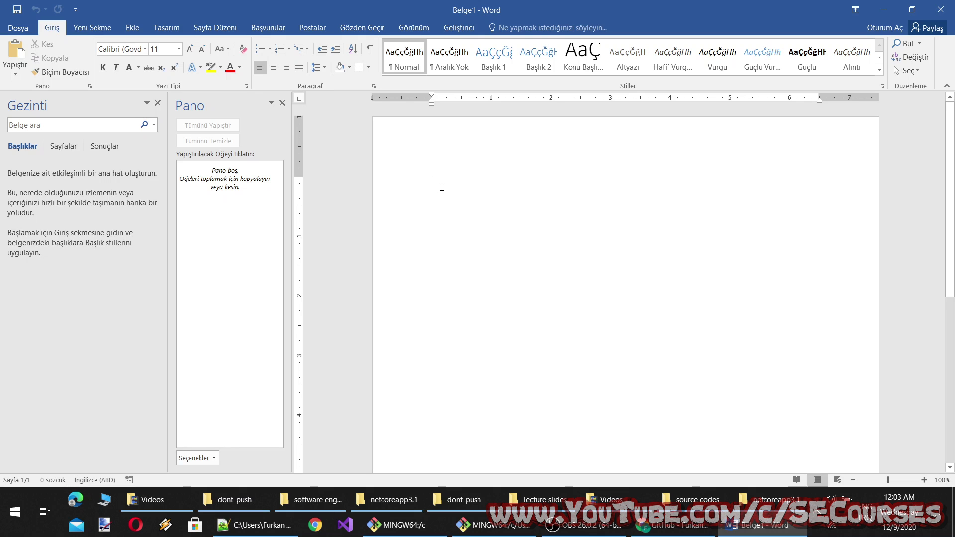
Type the line 'Bilgisayar becerileri 8. ders' on the page.
{"action": "type", "text": "örn"}
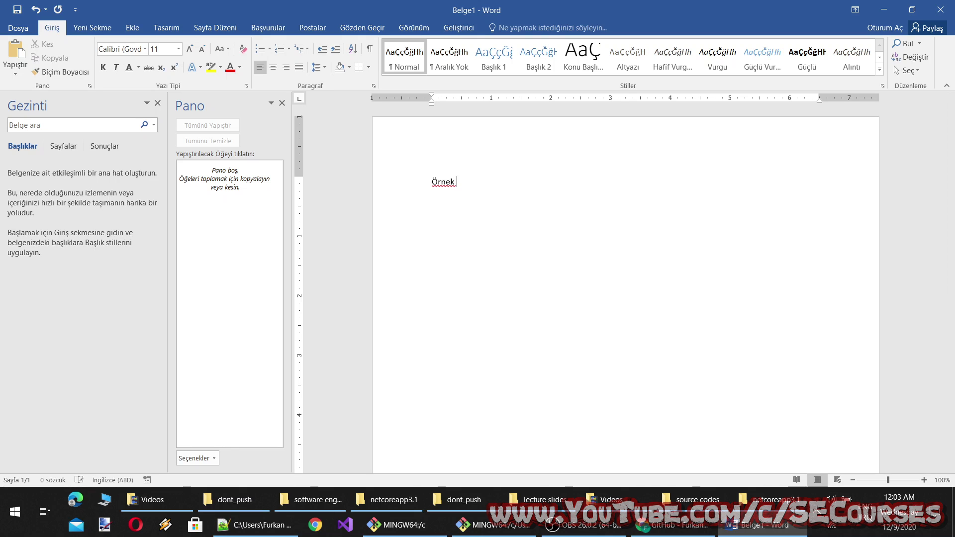
{"action": "key", "text": "ctrl+a"}
{"action": "type", "text": "Bilgisayar bec"}
{"action": "type", "text": "erileri"}
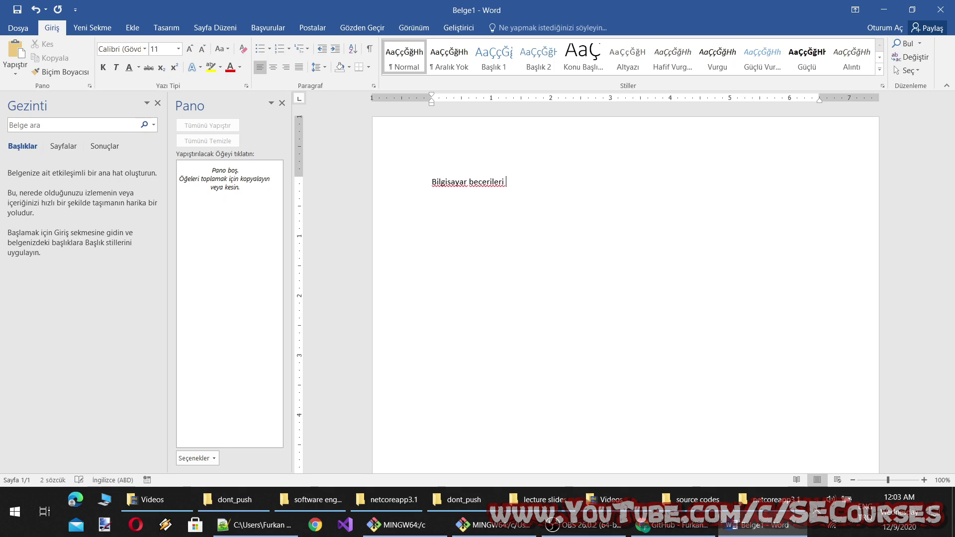
{"action": "type", "text": " 8. ders"}
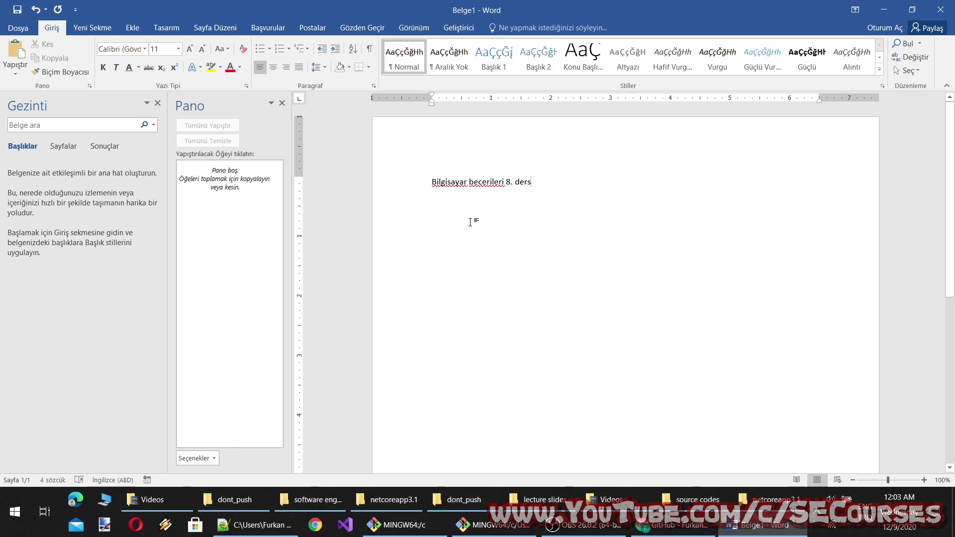
{"action": "left_click", "coordinate": [440, 182]}
Dock the Stiller pane at the page's right side and open Normal's options.
{"action": "right_click", "coordinate": [400, 59]}
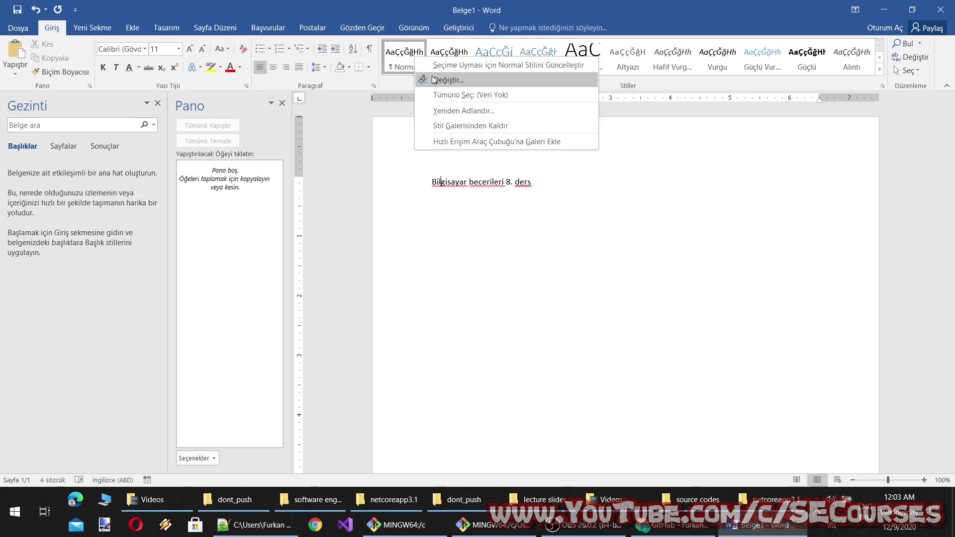
{"action": "left_click", "coordinate": [881, 88]}
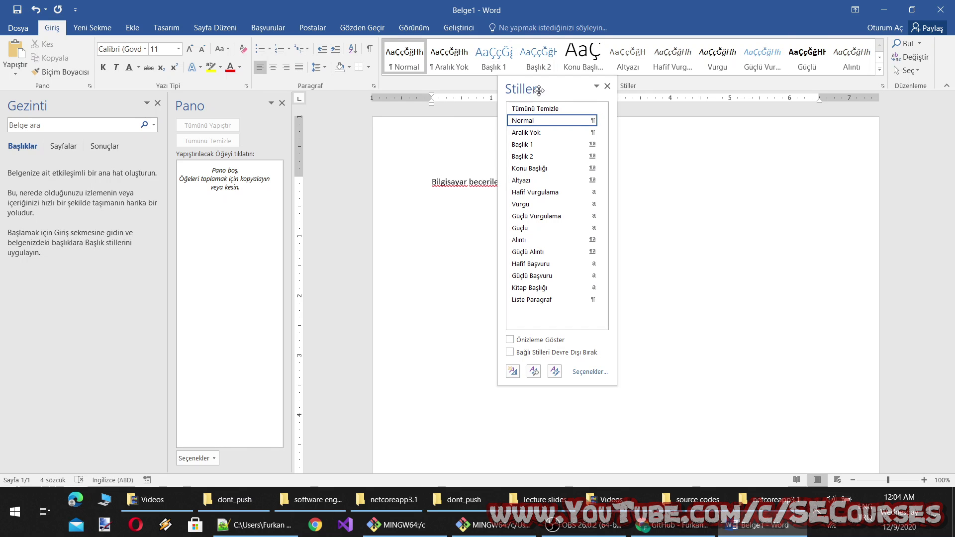
{"action": "left_click_drag", "start_coordinate": [538, 90], "coordinate": [781, 133]}
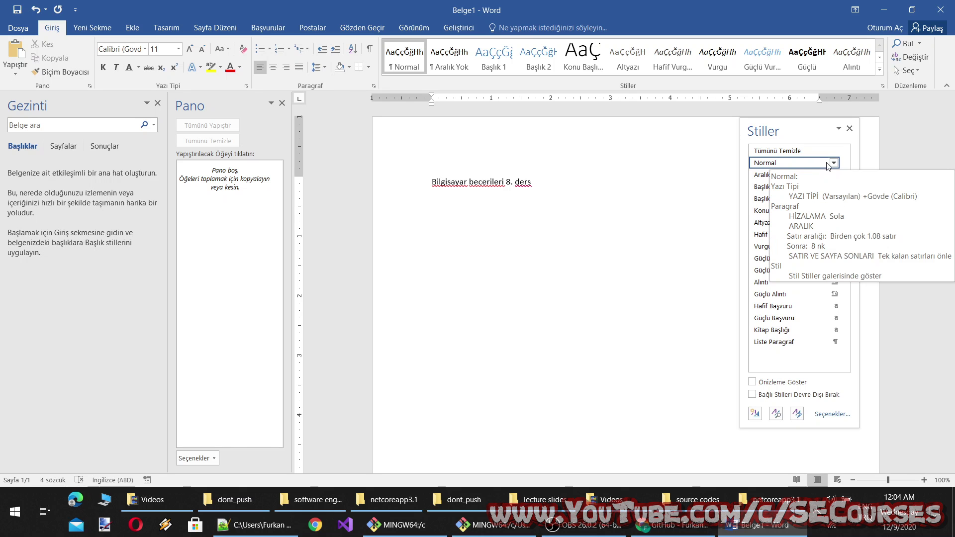
{"action": "left_click", "coordinate": [827, 414]}
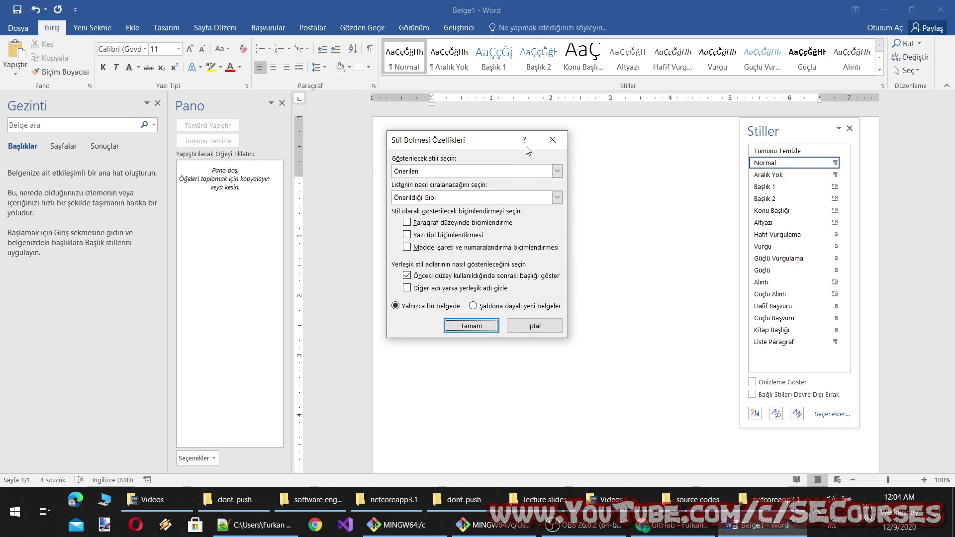
{"action": "left_click", "coordinate": [559, 144]}
{"action": "left_click", "coordinate": [833, 164]}
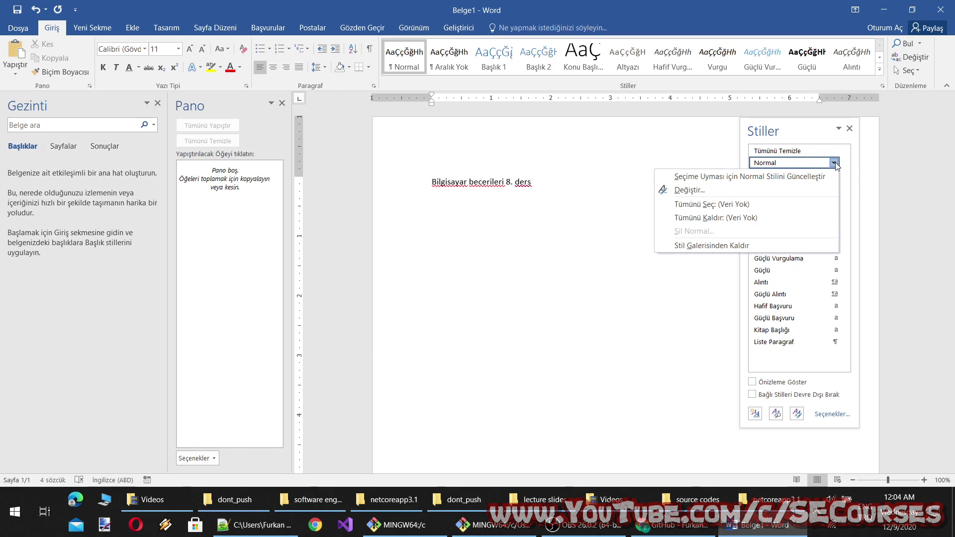
Modify the Normal style to use Times New Roman, 12 pt.
{"action": "left_click", "coordinate": [708, 189]}
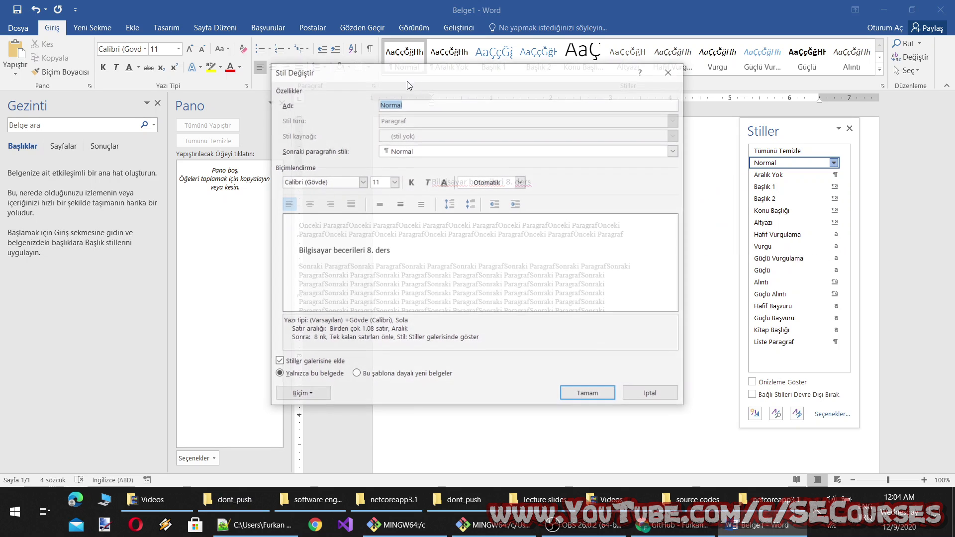
{"action": "left_click", "coordinate": [673, 69]}
{"action": "right_click", "coordinate": [409, 70]}
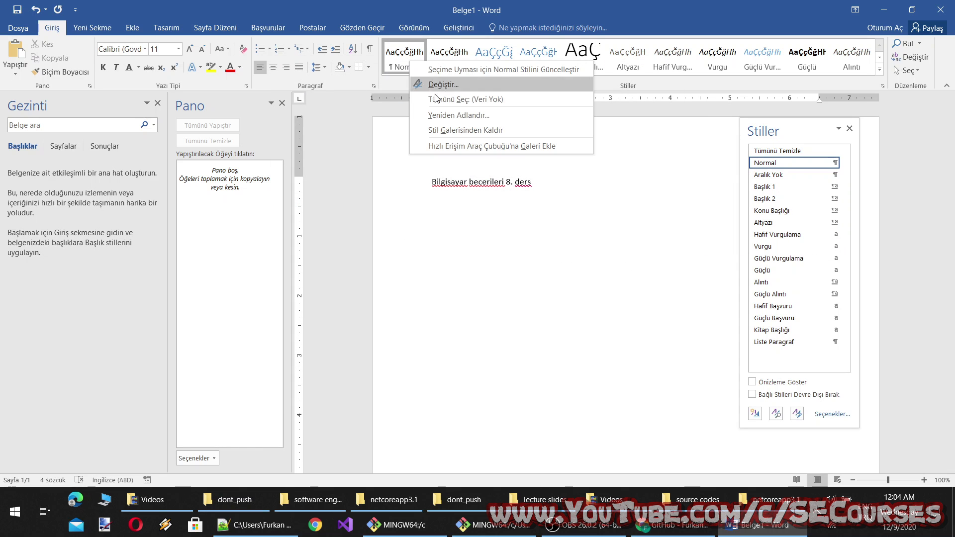
{"action": "left_click", "coordinate": [442, 88]}
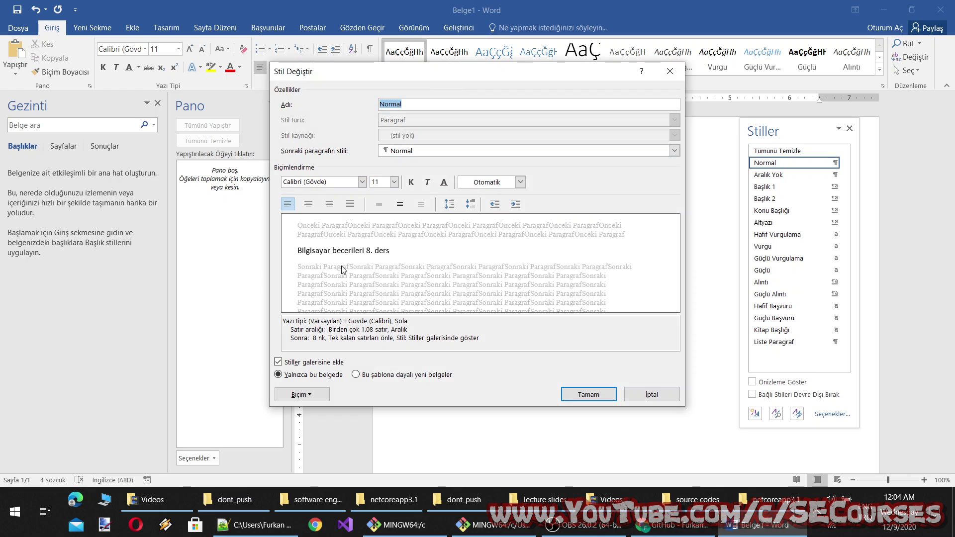
{"action": "left_click", "coordinate": [361, 182]}
{"action": "left_click", "coordinate": [338, 218]}
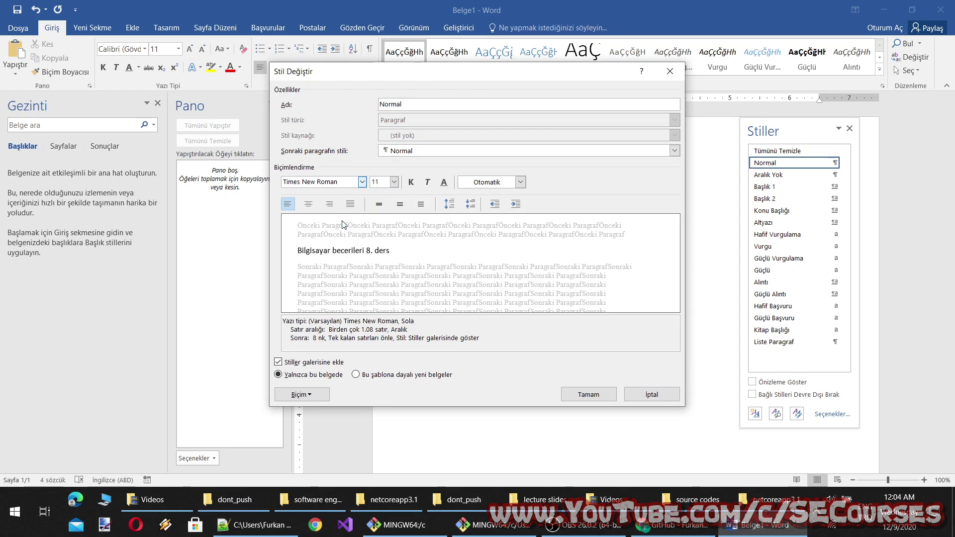
{"action": "left_click", "coordinate": [394, 182]}
{"action": "left_click", "coordinate": [381, 227]}
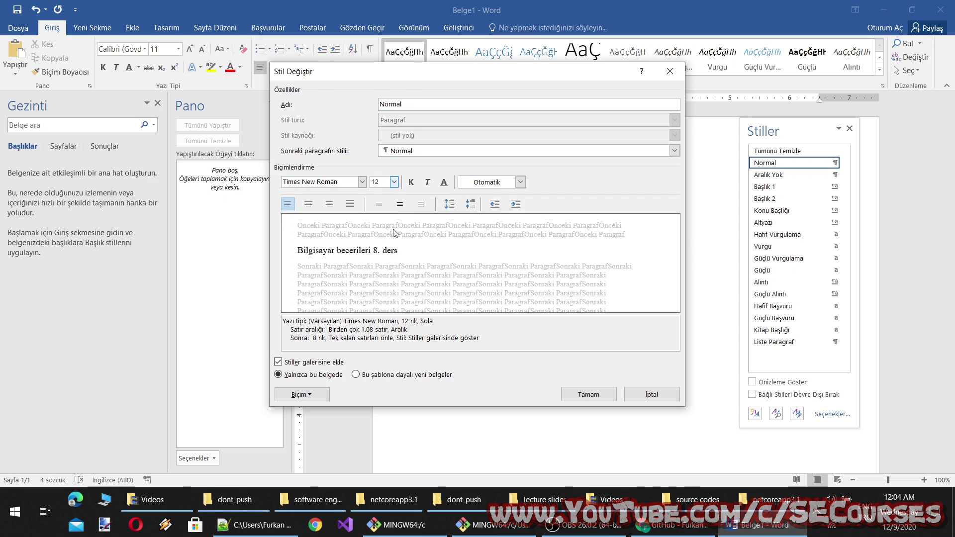
Keep automatic font colour with italic toggled off, and open the Biçim menu.
{"action": "left_click", "coordinate": [520, 182]}
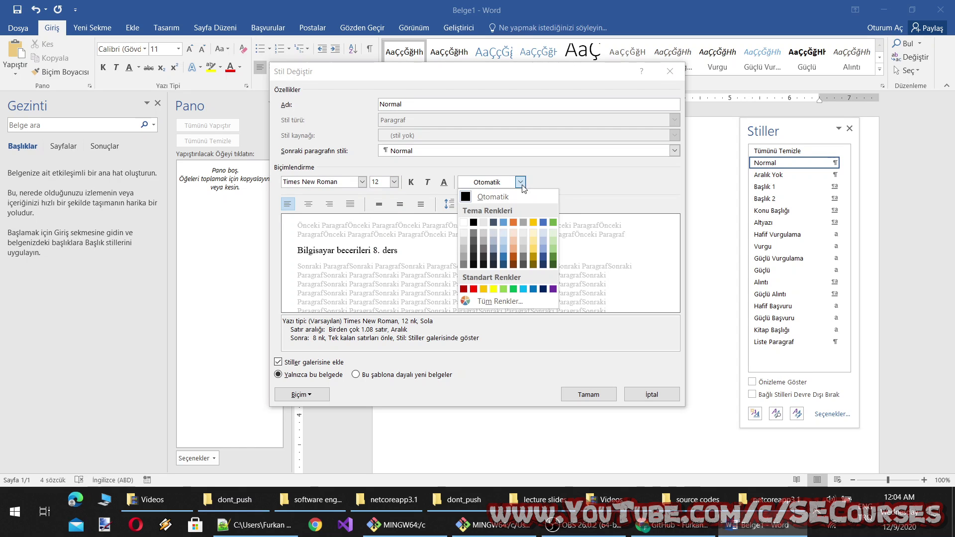
{"action": "left_click", "coordinate": [521, 182]}
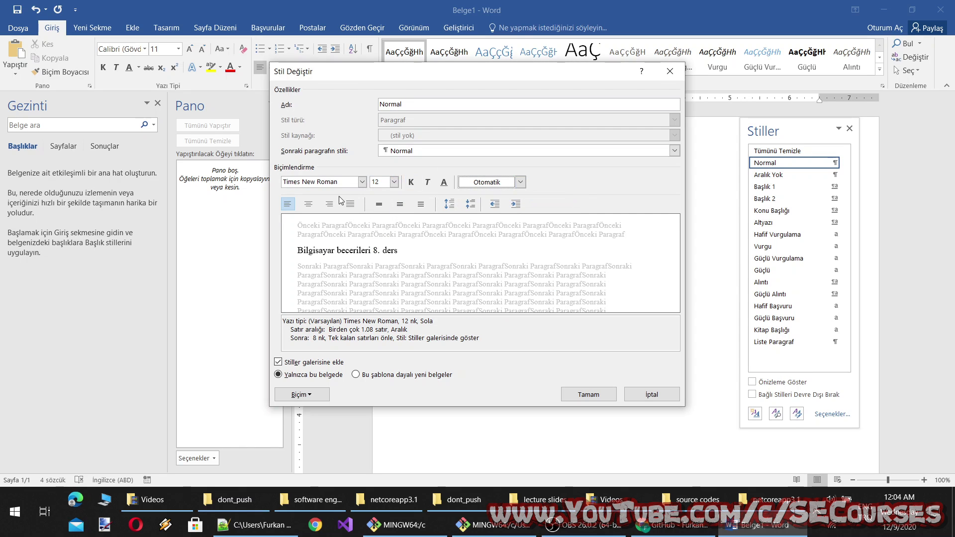
{"action": "left_click", "coordinate": [411, 182]}
{"action": "left_click", "coordinate": [410, 182]}
{"action": "left_click", "coordinate": [429, 182]}
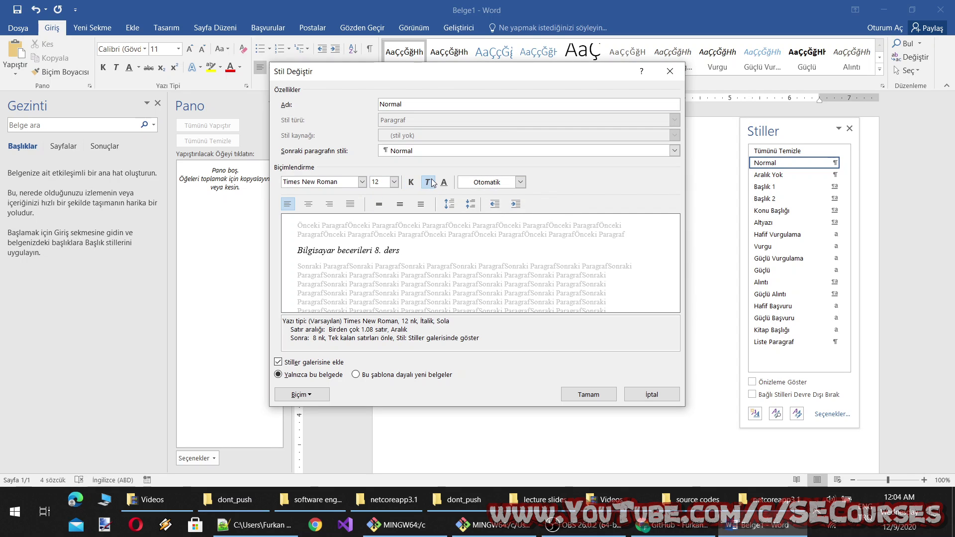
{"action": "left_click", "coordinate": [432, 183]}
{"action": "left_click", "coordinate": [443, 183]}
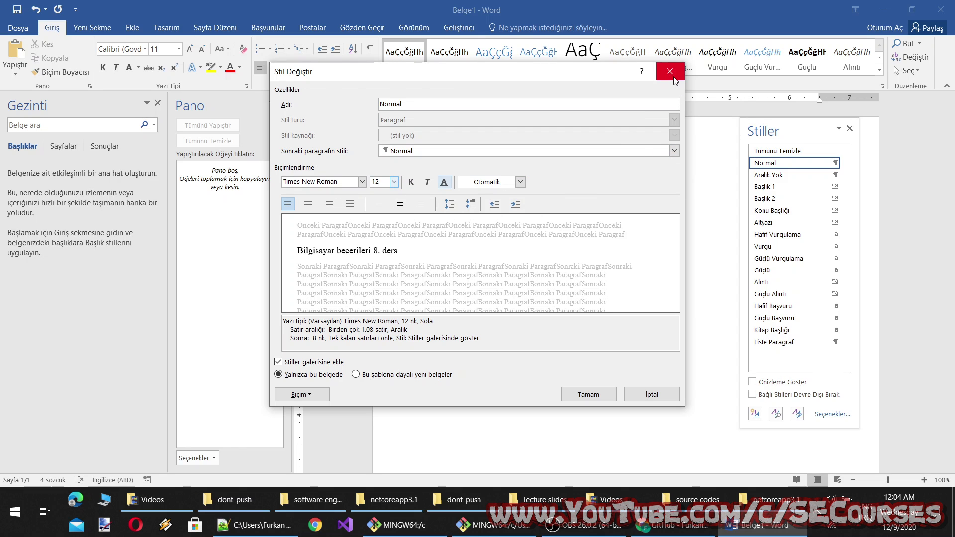
{"action": "left_click", "coordinate": [311, 392]}
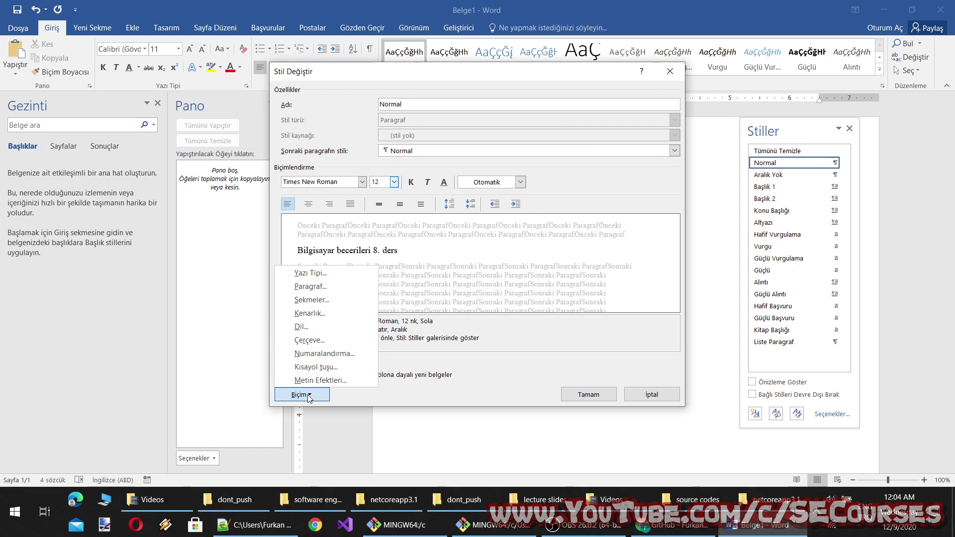
{"action": "left_click", "coordinate": [308, 395]}
{"action": "left_click", "coordinate": [304, 395]}
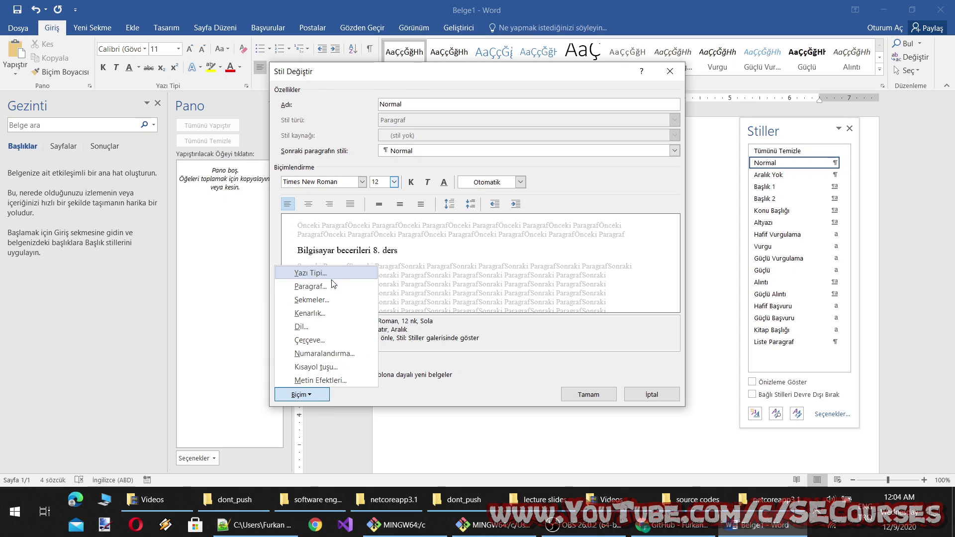
Set the Normal style's paragraph to 1.5 line spacing, 0 nk before and Otomatik after.
{"action": "left_click", "coordinate": [335, 285]}
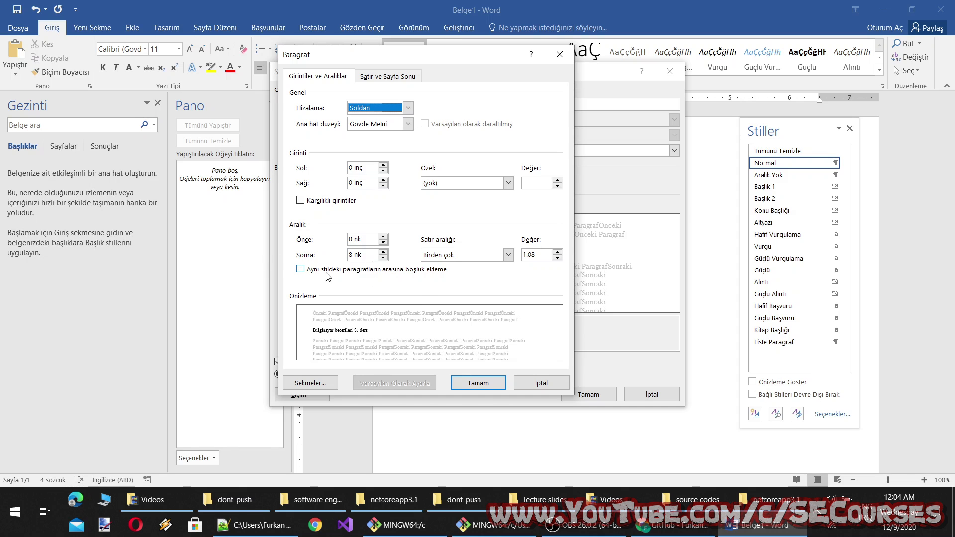
{"action": "left_click", "coordinate": [454, 256]}
{"action": "left_click", "coordinate": [444, 275]}
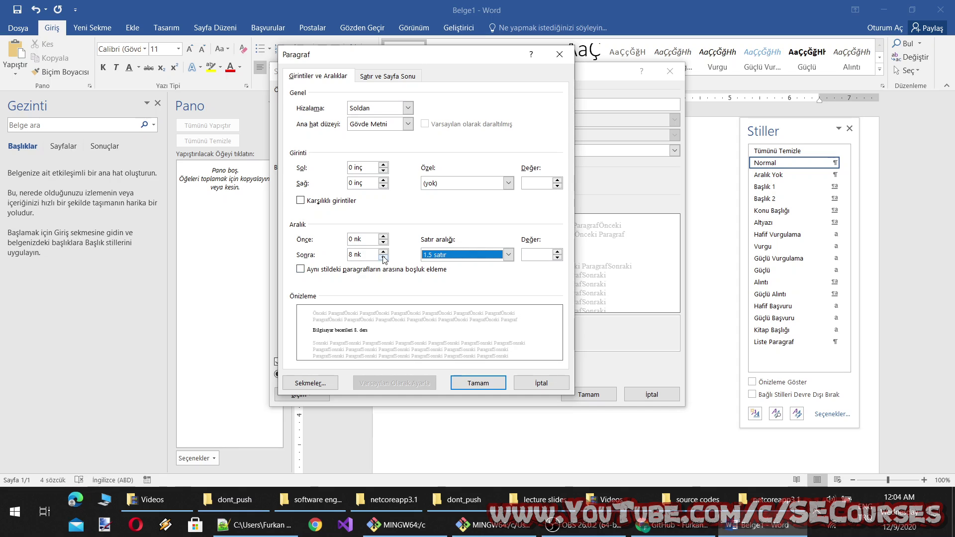
{"action": "left_click", "coordinate": [358, 255]}
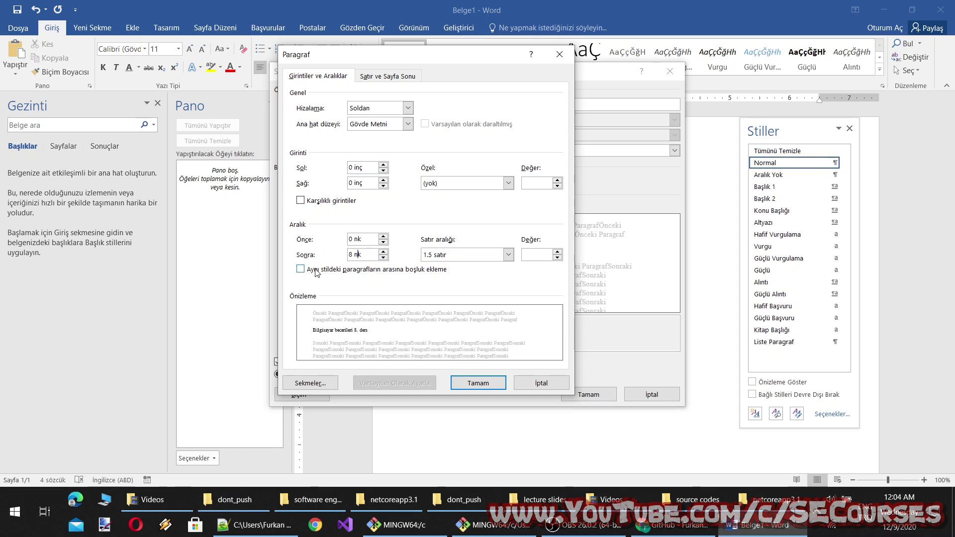
{"action": "left_click", "coordinate": [383, 251]}
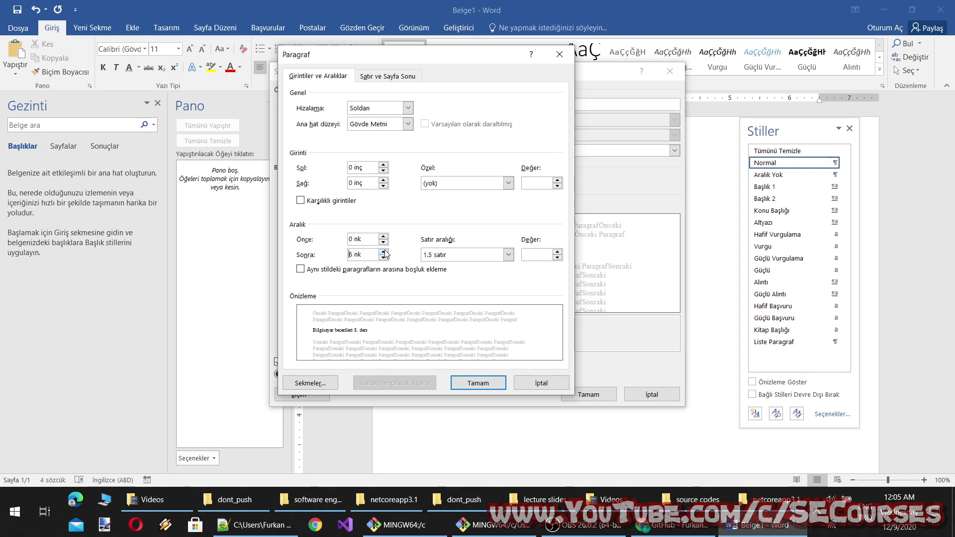
{"action": "left_click", "coordinate": [383, 258]}
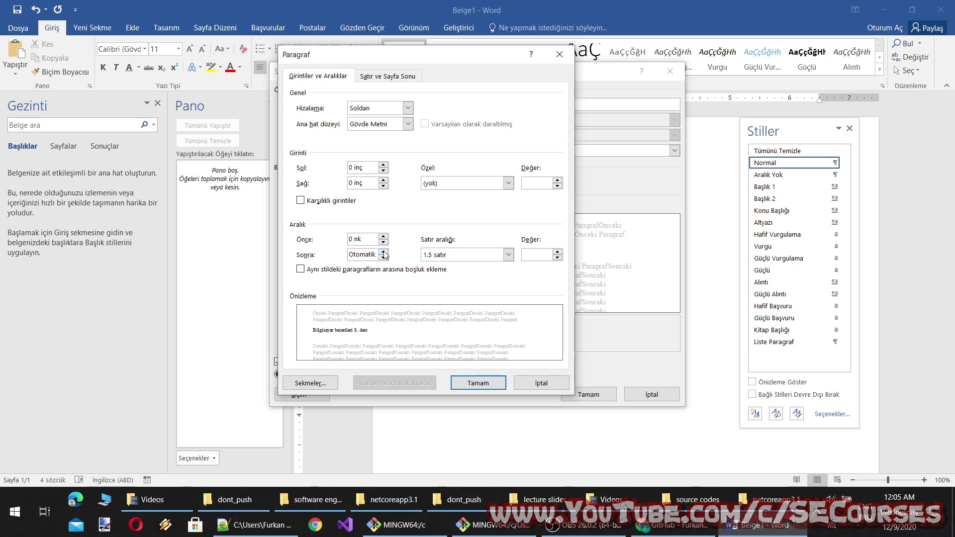
{"action": "left_click", "coordinate": [384, 252]}
{"action": "left_click", "coordinate": [384, 257]}
{"action": "left_click", "coordinate": [390, 76]}
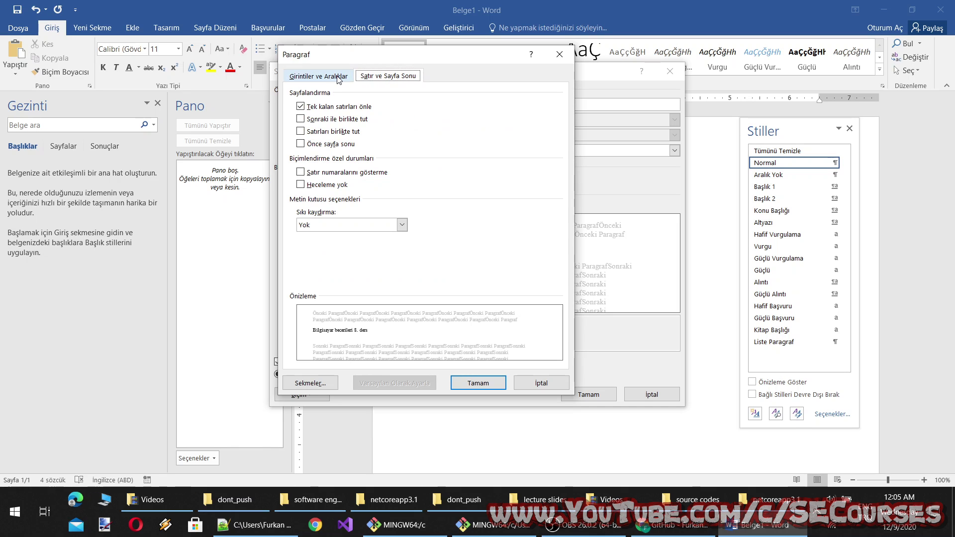
{"action": "left_click", "coordinate": [325, 77]}
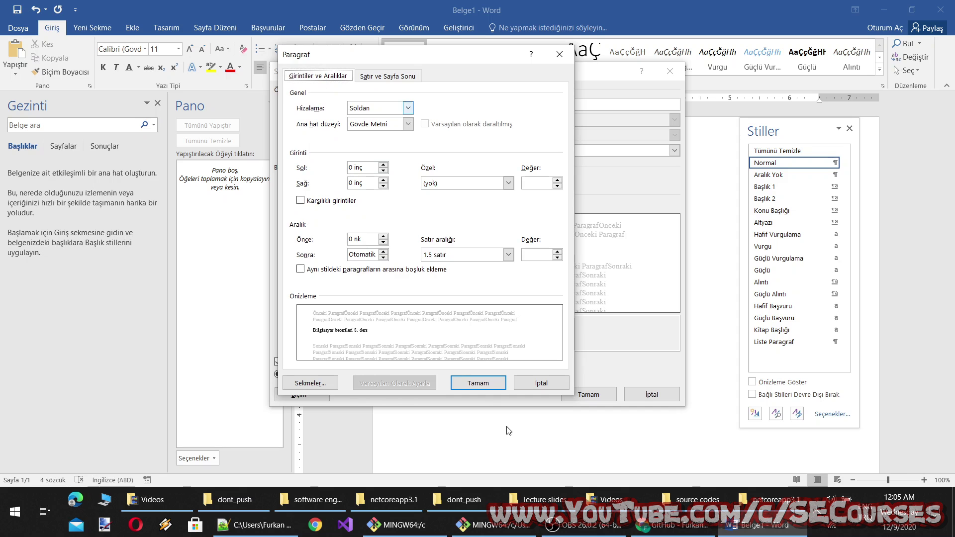
Add left tab stops at 1 inç and 1,25 cm with no leader.
{"action": "left_click", "coordinate": [311, 383]}
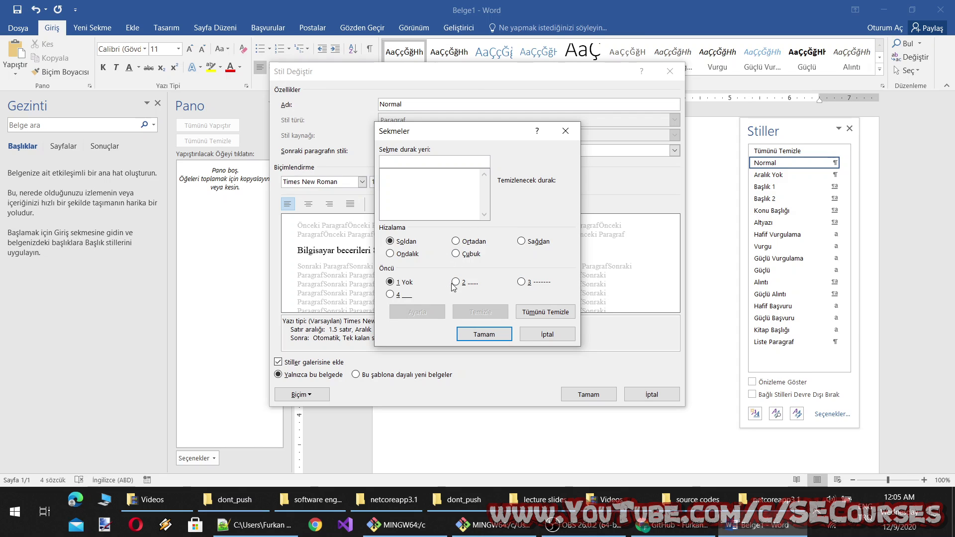
{"action": "left_click", "coordinate": [455, 282]}
{"action": "left_click", "coordinate": [521, 282]}
{"action": "left_click", "coordinate": [390, 282]}
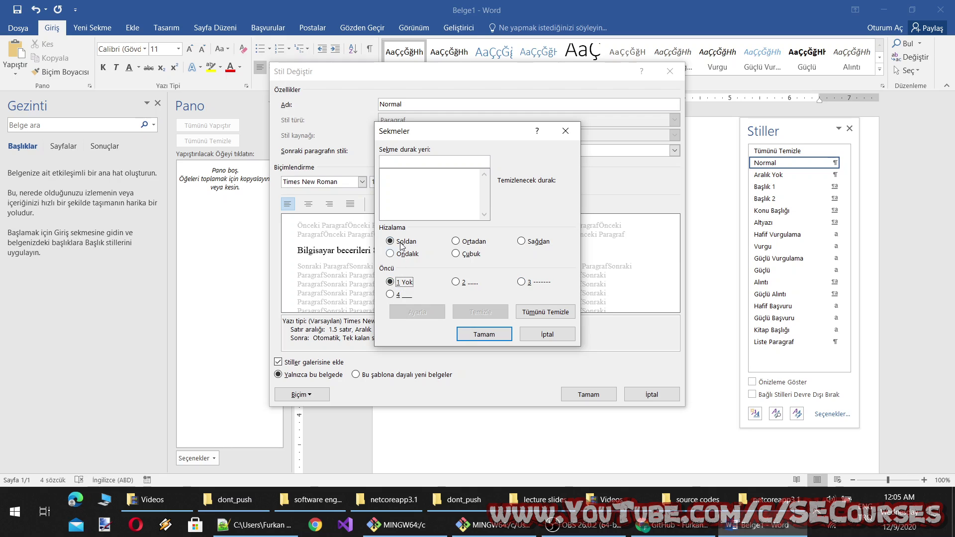
{"action": "left_click", "coordinate": [408, 165]}
{"action": "type", "text": "1"}
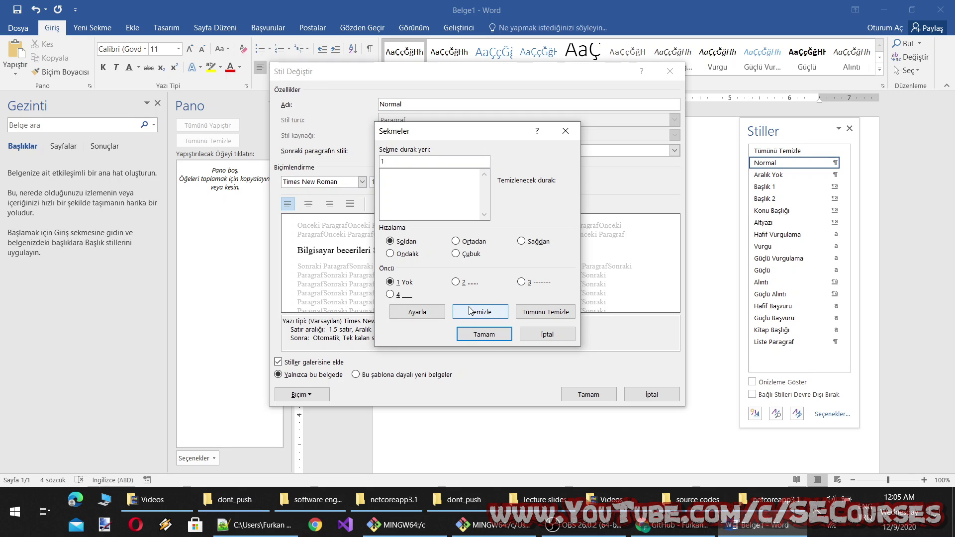
{"action": "left_click", "coordinate": [426, 310]}
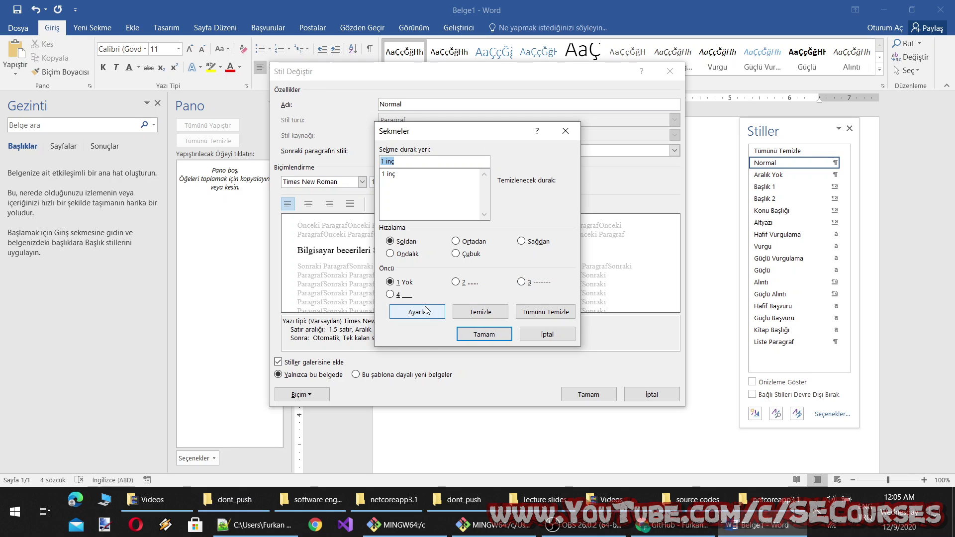
{"action": "left_click", "coordinate": [420, 158]}
{"action": "double_click", "coordinate": [420, 159]}
{"action": "key", "text": "BackSpace"}
{"action": "key", "text": "BackSpace"}
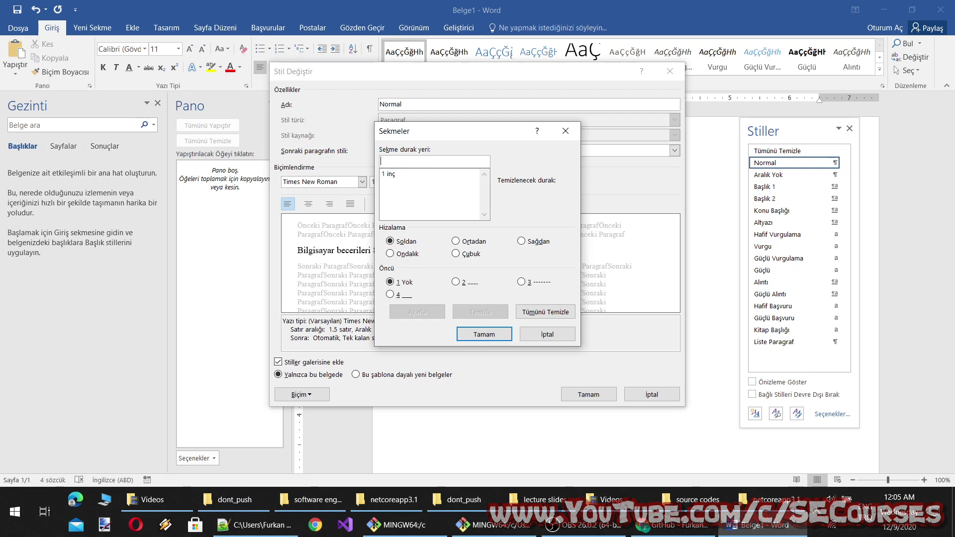
{"action": "type", "text": "1.25"}
{"action": "key", "text": "Return"}
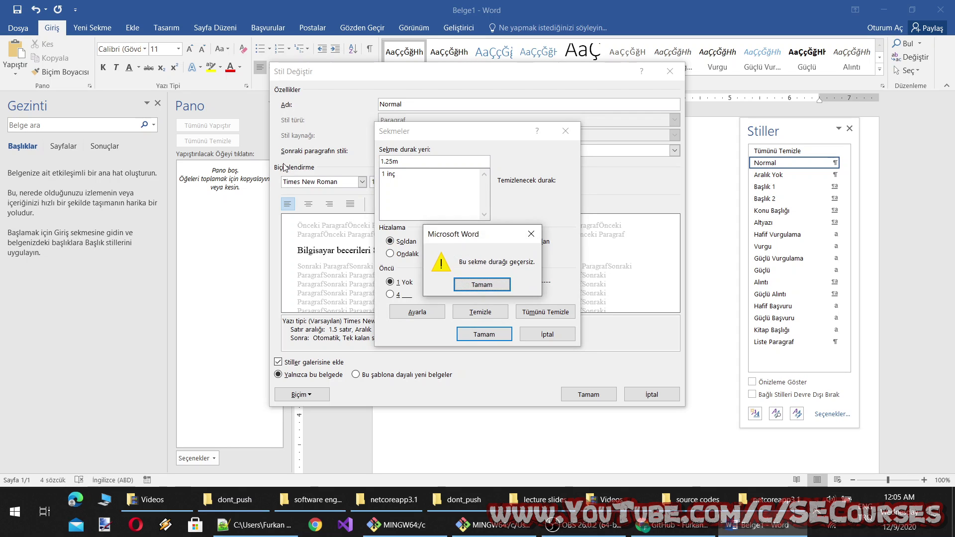
{"action": "key", "text": "Return"}
{"action": "type", "text": "1,25 cm"}
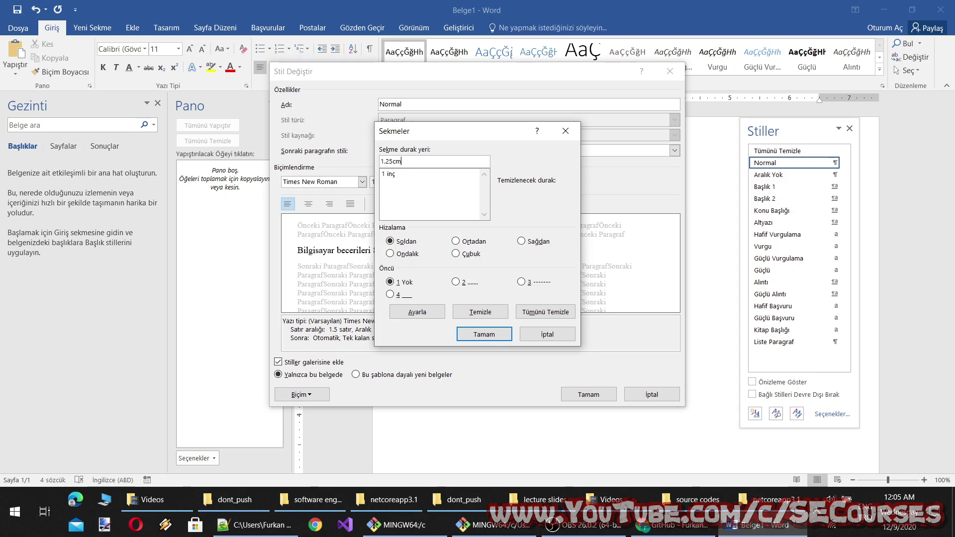
{"action": "key", "text": "Return"}
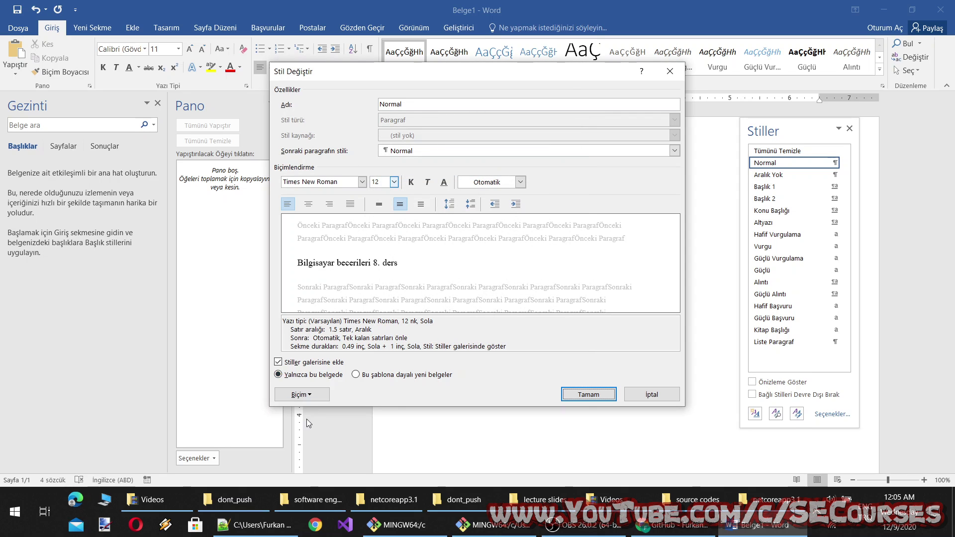
Add a 2 inç tab stop, clear the 1 inç stop, and save the Normal style.
{"action": "left_click", "coordinate": [300, 395]}
{"action": "left_click", "coordinate": [327, 297]}
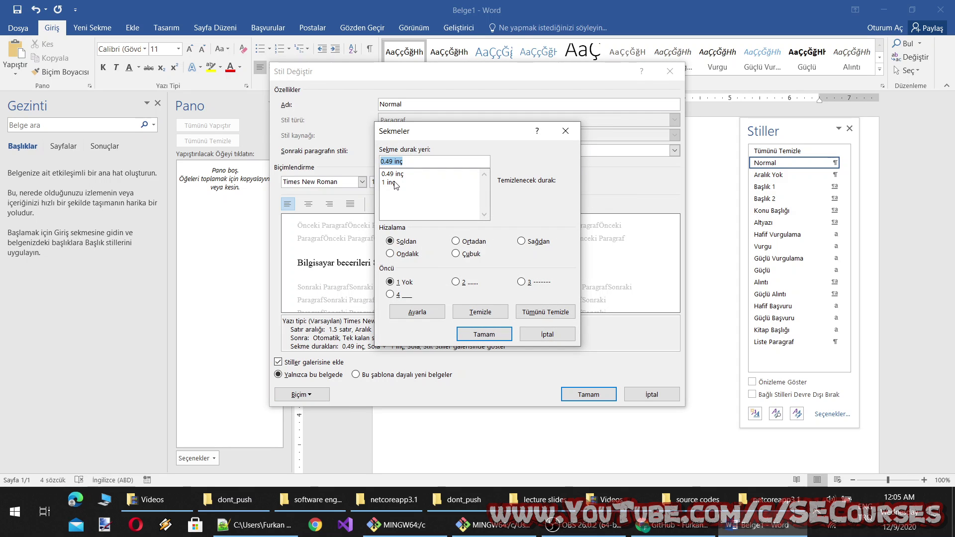
{"action": "left_click", "coordinate": [397, 175]}
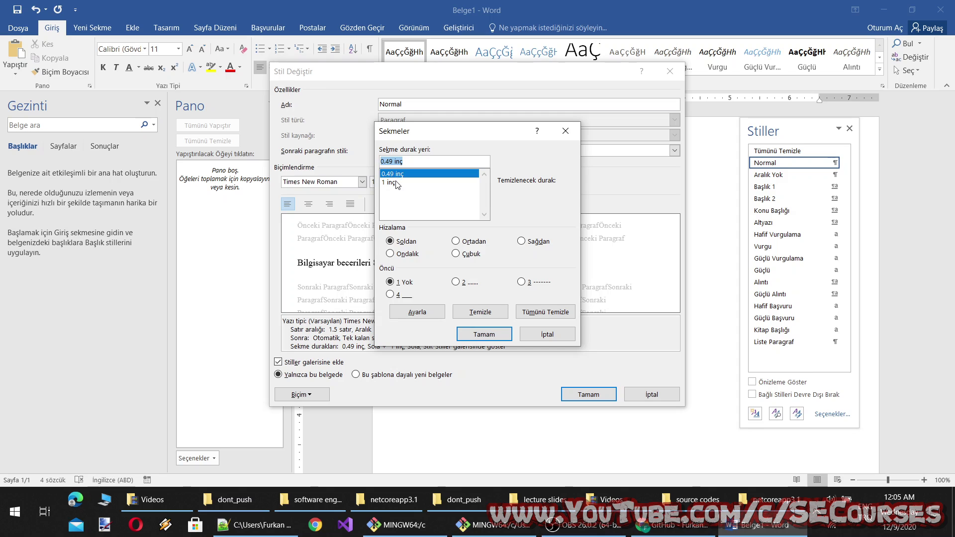
{"action": "left_click", "coordinate": [397, 183]}
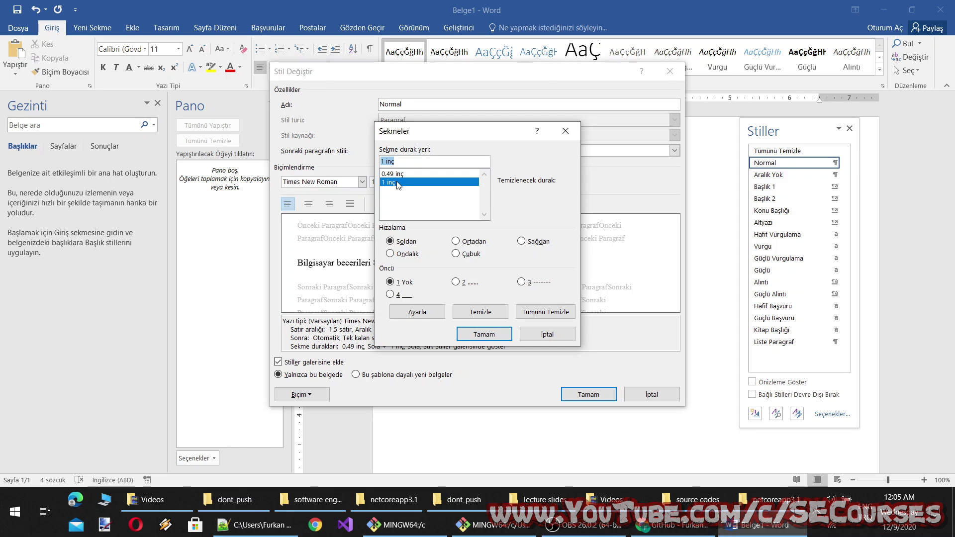
{"action": "left_click", "coordinate": [386, 163]}
{"action": "type", "text": "2"}
{"action": "left_click", "coordinate": [417, 312]}
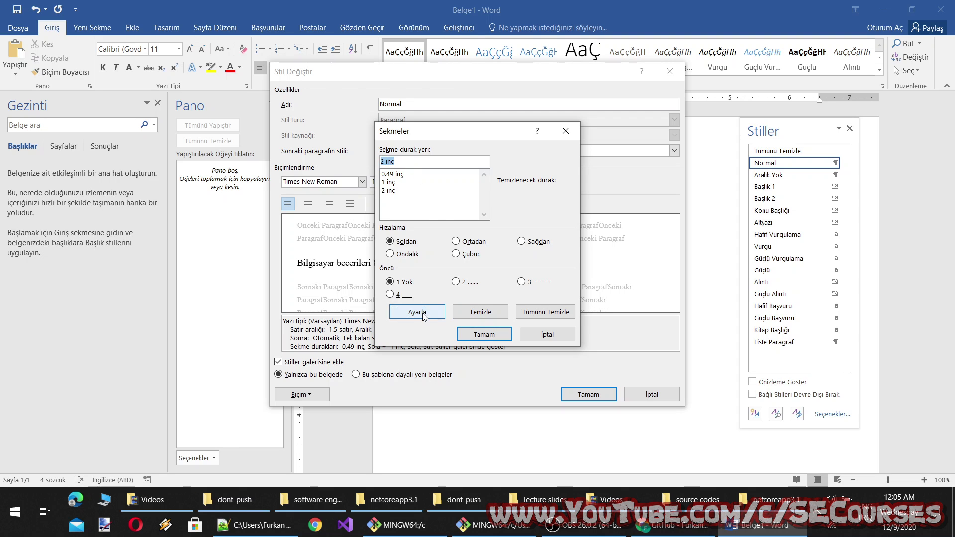
{"action": "left_click", "coordinate": [399, 183]}
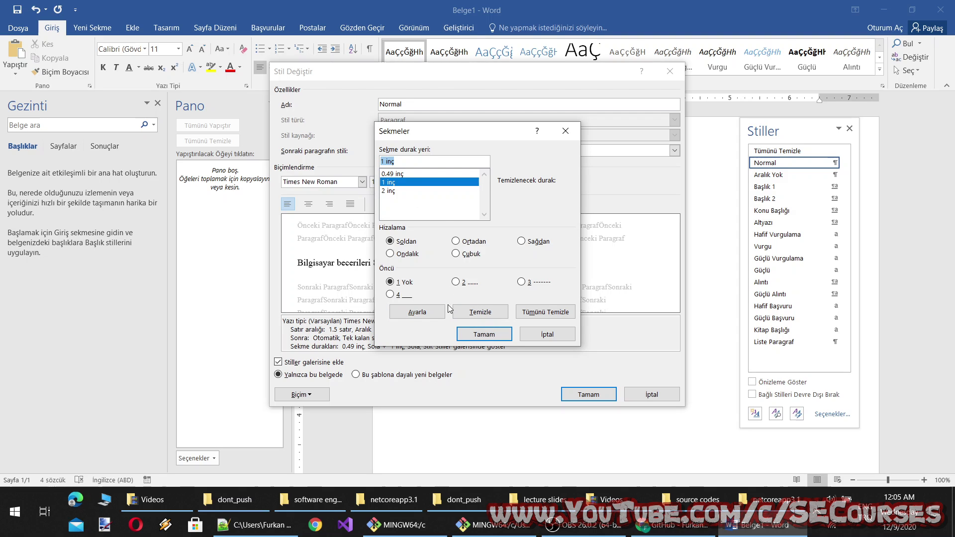
{"action": "left_click", "coordinate": [474, 314]}
{"action": "left_click", "coordinate": [401, 174]}
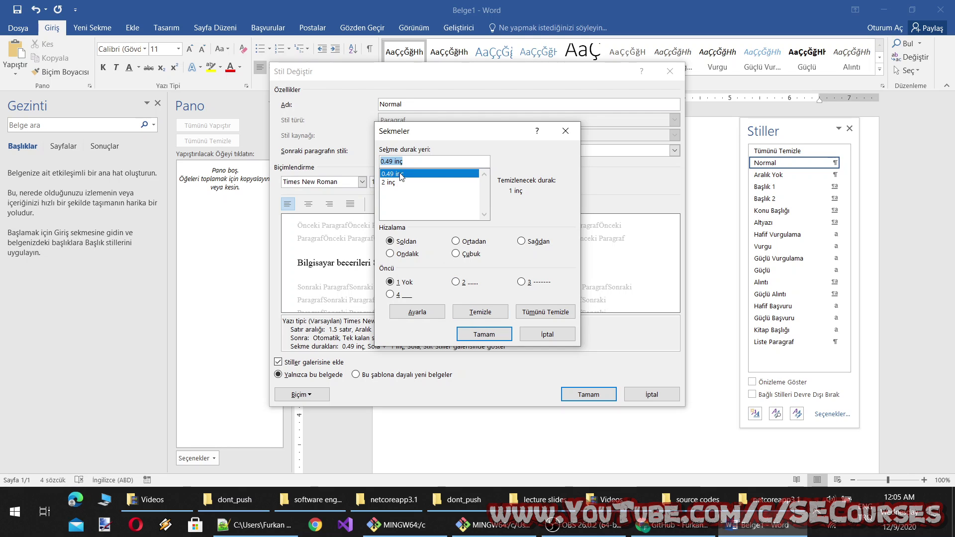
{"action": "left_click", "coordinate": [400, 184]}
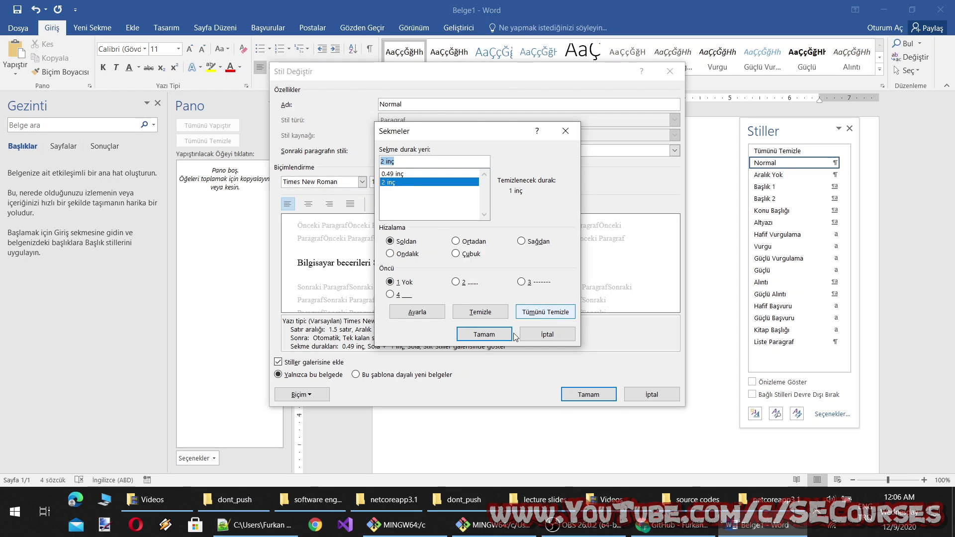
{"action": "left_click", "coordinate": [485, 335]}
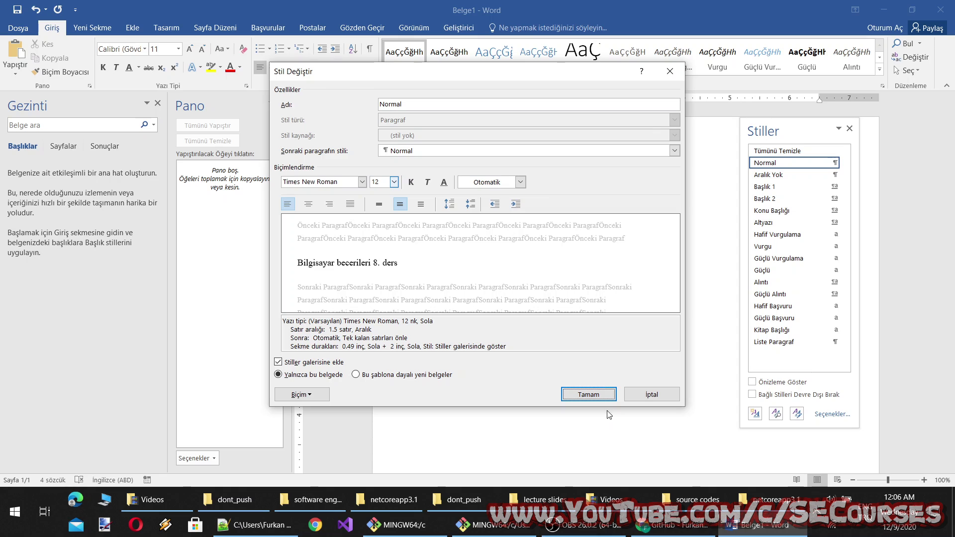
{"action": "left_click", "coordinate": [603, 395]}
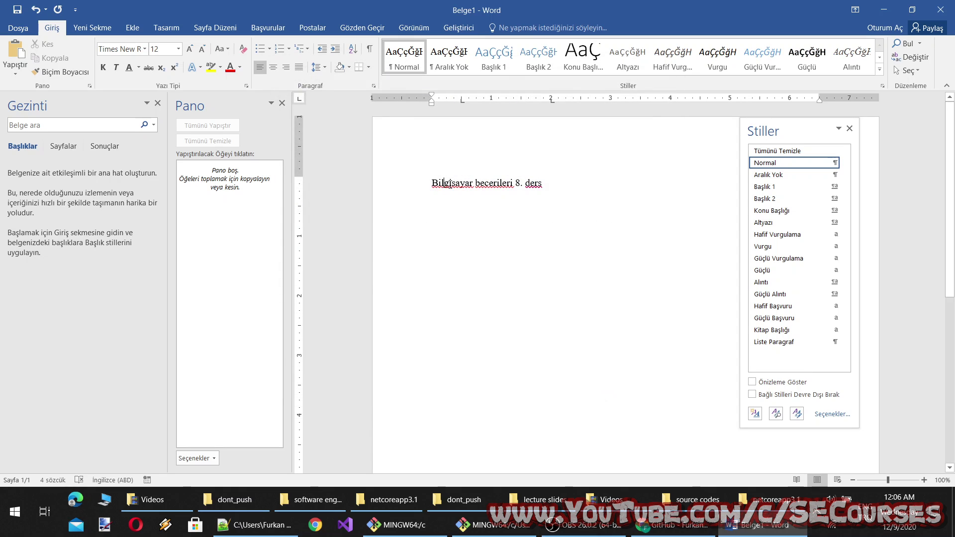
Remove Aralık Yok, Başlık 1, Başlık 2, Konu Başlığı, Altyazı, Hafif Vurgulama and Vurgu from the gallery.
{"action": "key", "text": "ctrl+a"}
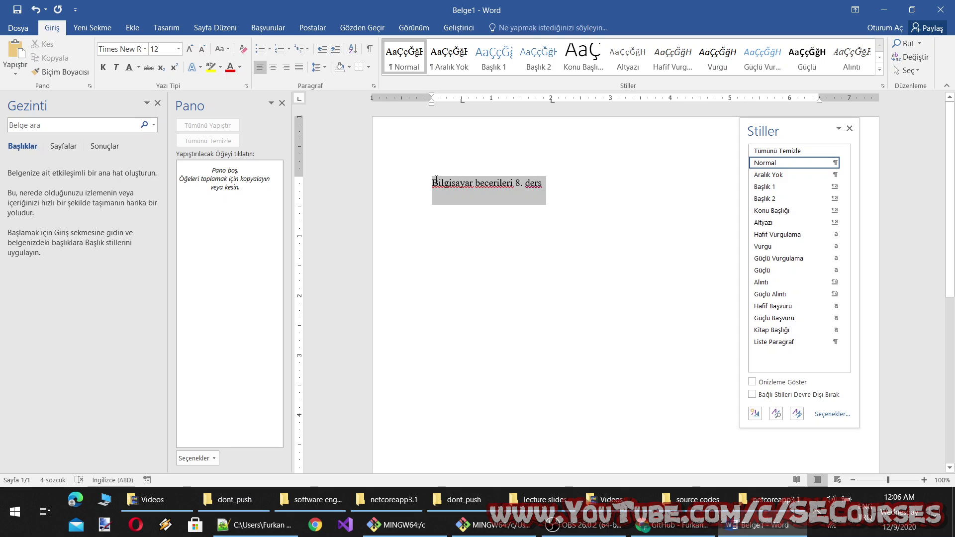
{"action": "right_click", "coordinate": [458, 63]}
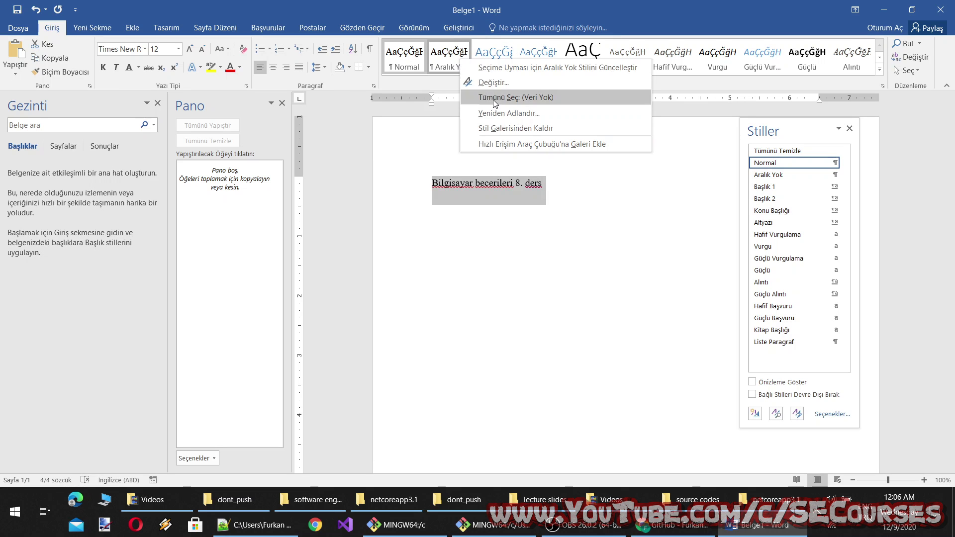
{"action": "left_click", "coordinate": [545, 130]}
{"action": "right_click", "coordinate": [456, 69]}
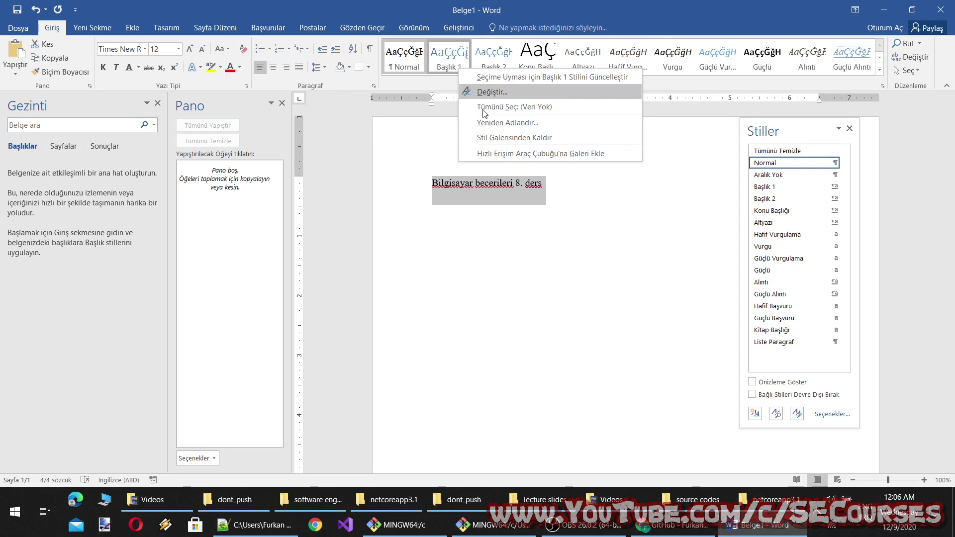
{"action": "left_click", "coordinate": [499, 137]}
{"action": "right_click", "coordinate": [450, 69]}
{"action": "left_click", "coordinate": [485, 134]}
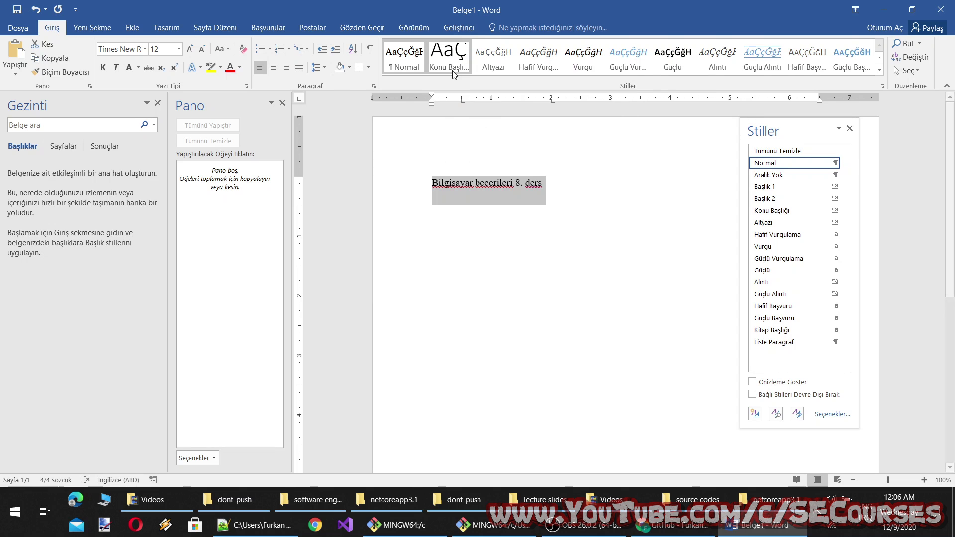
{"action": "right_click", "coordinate": [452, 70]}
{"action": "left_click", "coordinate": [481, 137]}
{"action": "right_click", "coordinate": [443, 69]}
{"action": "left_click", "coordinate": [478, 133]}
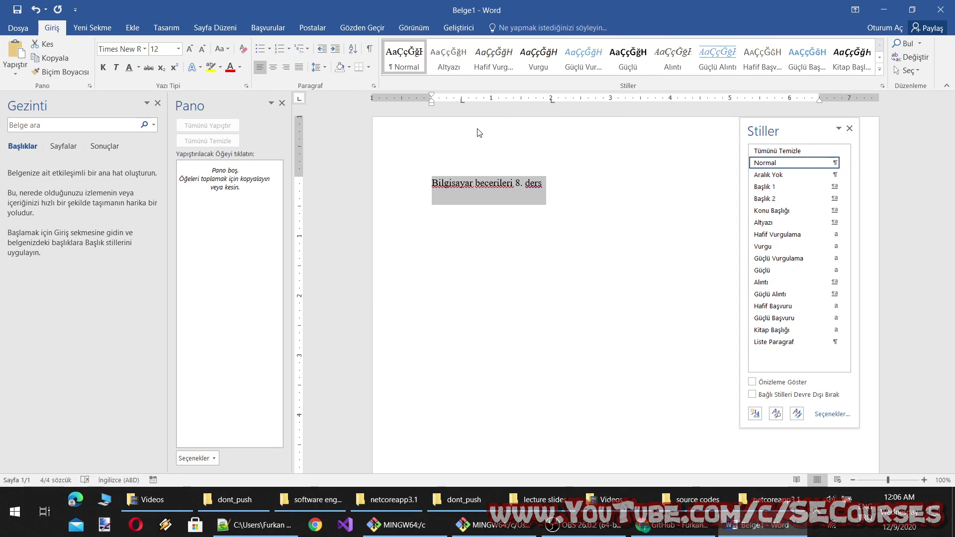
{"action": "right_click", "coordinate": [458, 62]}
{"action": "left_click", "coordinate": [501, 131]}
{"action": "right_click", "coordinate": [460, 54]}
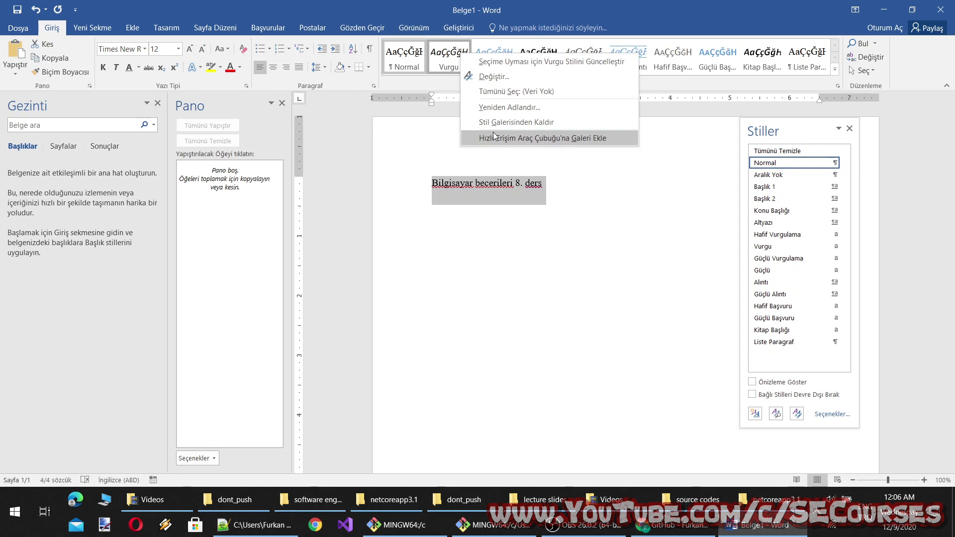
{"action": "left_click", "coordinate": [494, 123]}
Remove Güçlü Vurgulama, Güçlü, Alıntı, Güçlü Alıntı, Hafif/Güçlü Başvuru, Kitap Başlığı, Liste Paragraf too.
{"action": "right_click", "coordinate": [458, 57]}
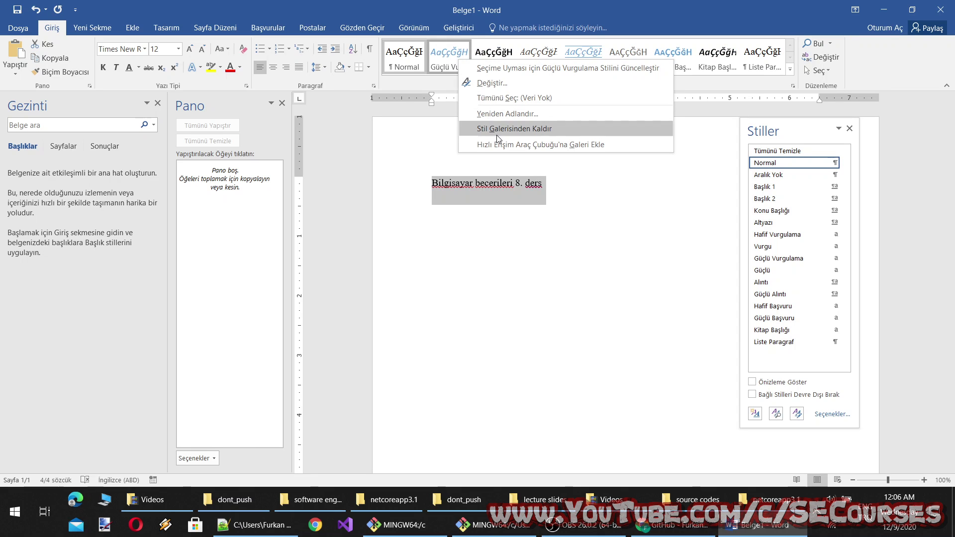
{"action": "left_click", "coordinate": [496, 129]}
{"action": "right_click", "coordinate": [455, 66]}
{"action": "left_click", "coordinate": [480, 133]}
{"action": "right_click", "coordinate": [450, 61]}
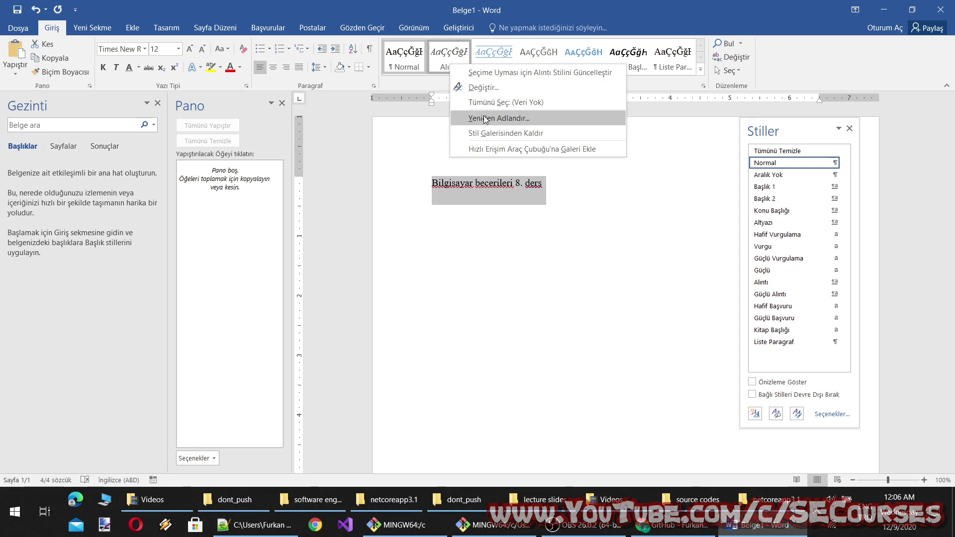
{"action": "left_click", "coordinate": [481, 132]}
{"action": "right_click", "coordinate": [451, 56]}
{"action": "left_click", "coordinate": [497, 127]}
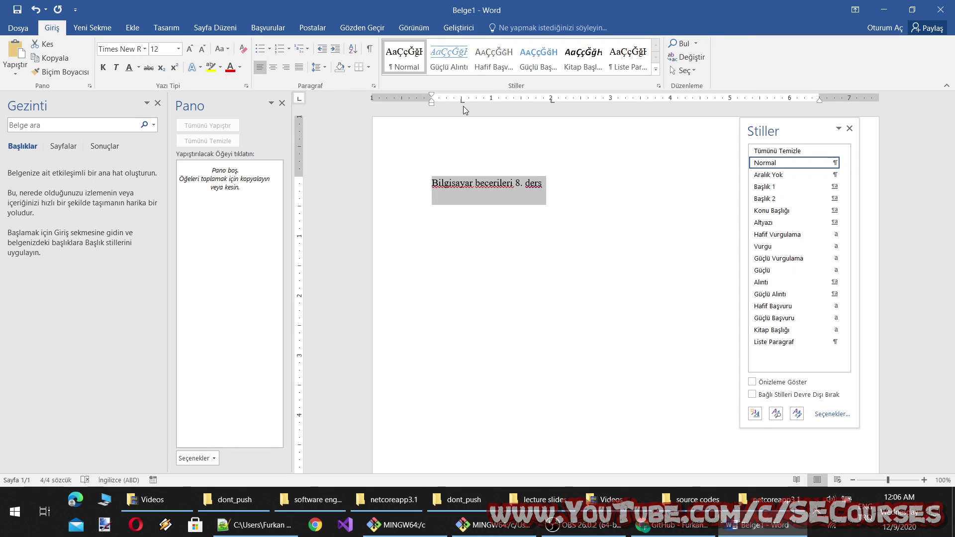
{"action": "right_click", "coordinate": [454, 65]}
{"action": "left_click", "coordinate": [497, 132]}
{"action": "right_click", "coordinate": [463, 65]}
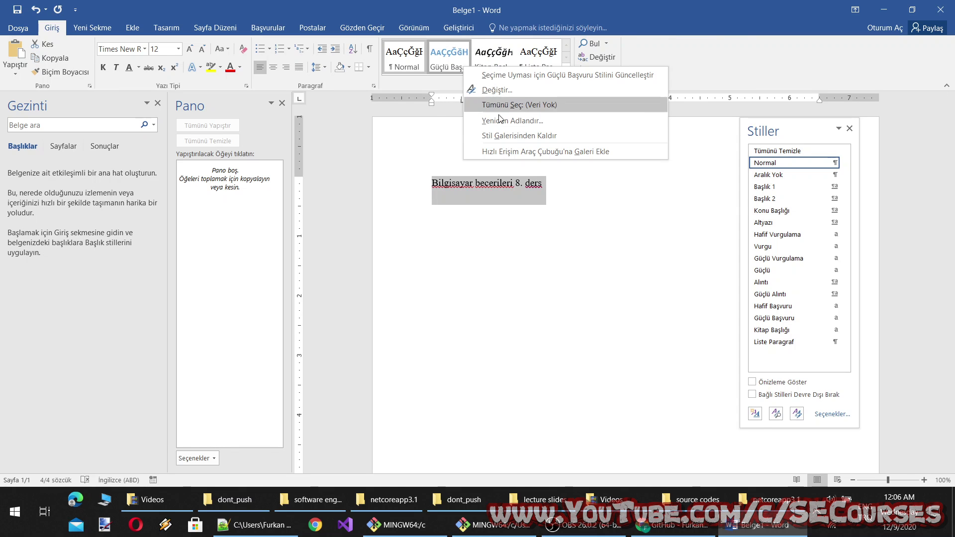
{"action": "left_click", "coordinate": [502, 134]}
{"action": "right_click", "coordinate": [443, 54]}
{"action": "left_click", "coordinate": [486, 119]}
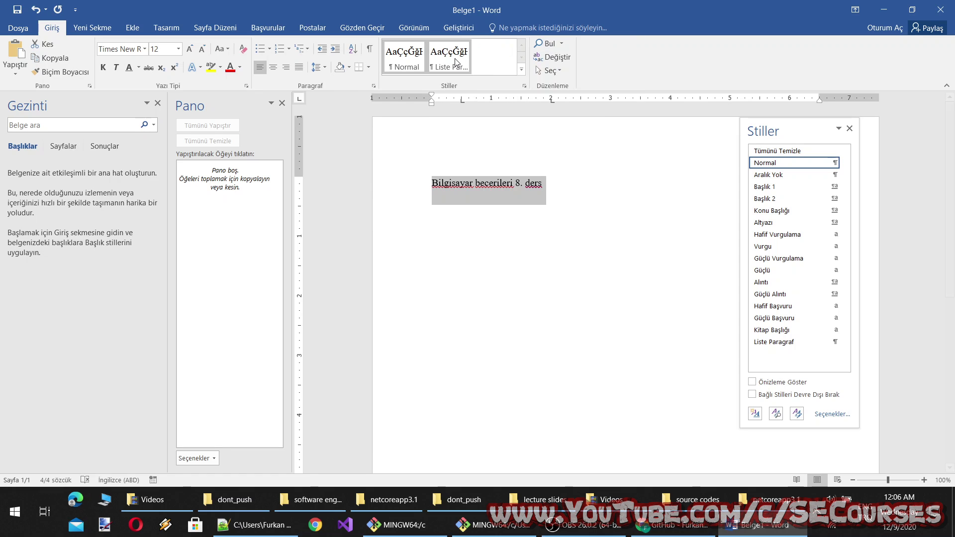
{"action": "right_click", "coordinate": [455, 60]}
{"action": "left_click", "coordinate": [498, 128]}
Add an empty line below the title and lower both paragraphs' space after from Otomatik to 0 nk.
{"action": "left_click", "coordinate": [590, 210]}
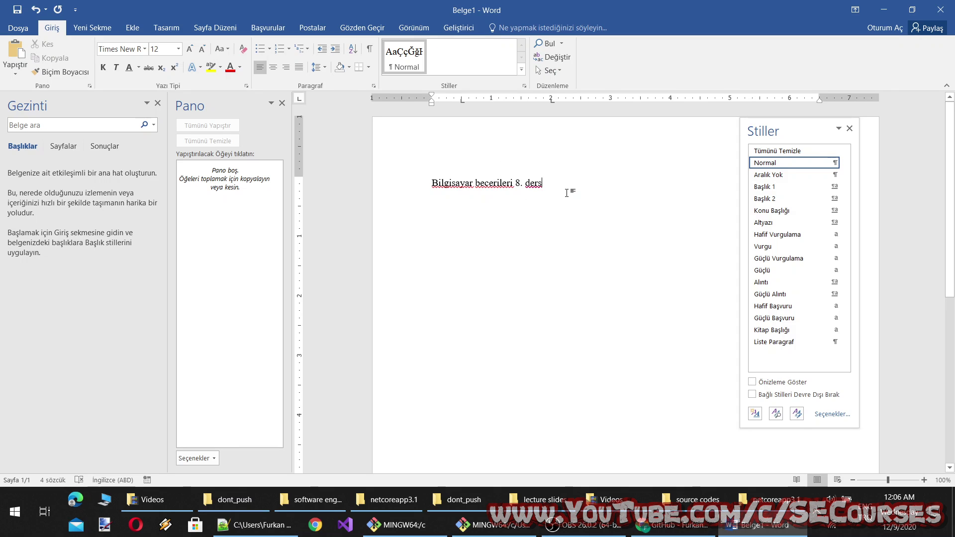
{"action": "key", "text": "Return"}
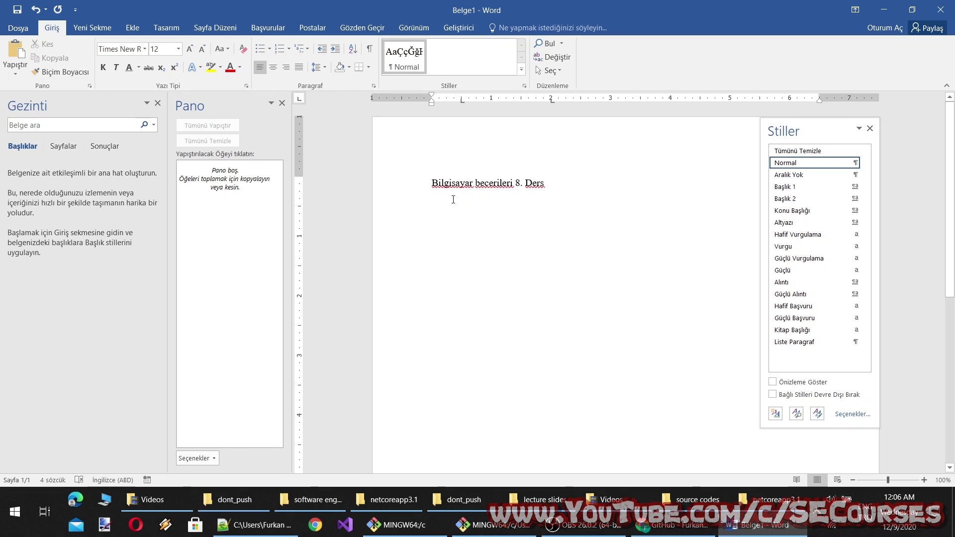
{"action": "left_click_drag", "start_coordinate": [430, 182], "coordinate": [471, 215]}
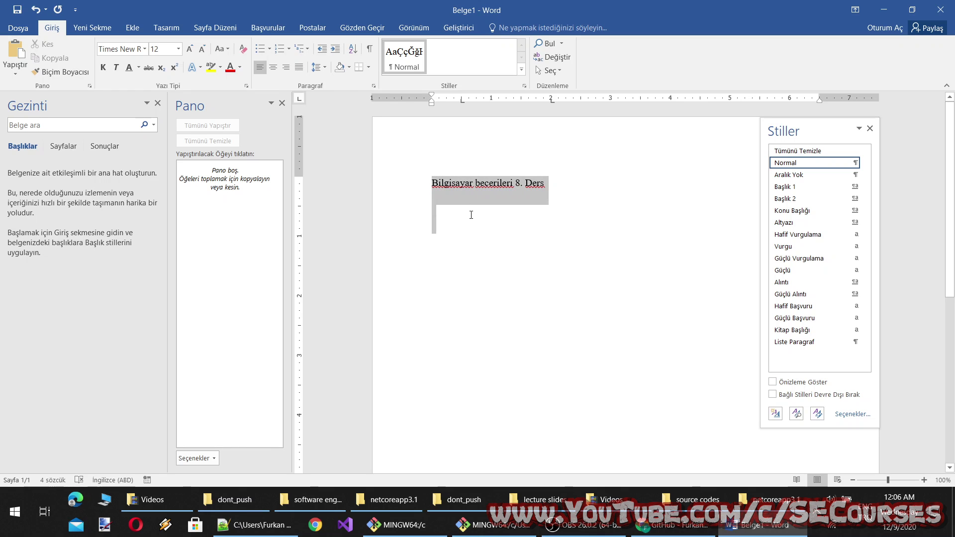
{"action": "right_click", "coordinate": [457, 200]}
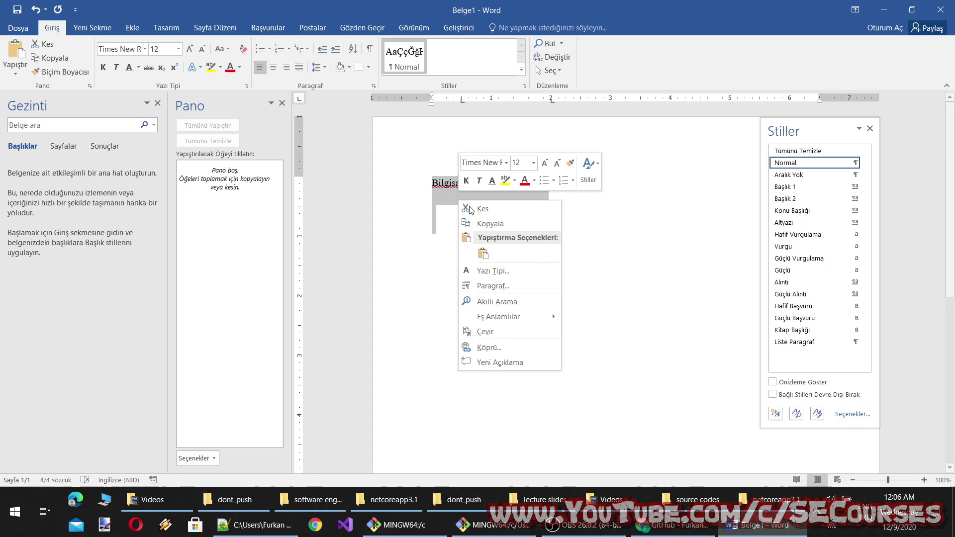
{"action": "left_click", "coordinate": [507, 285]}
{"action": "left_click", "coordinate": [376, 256]}
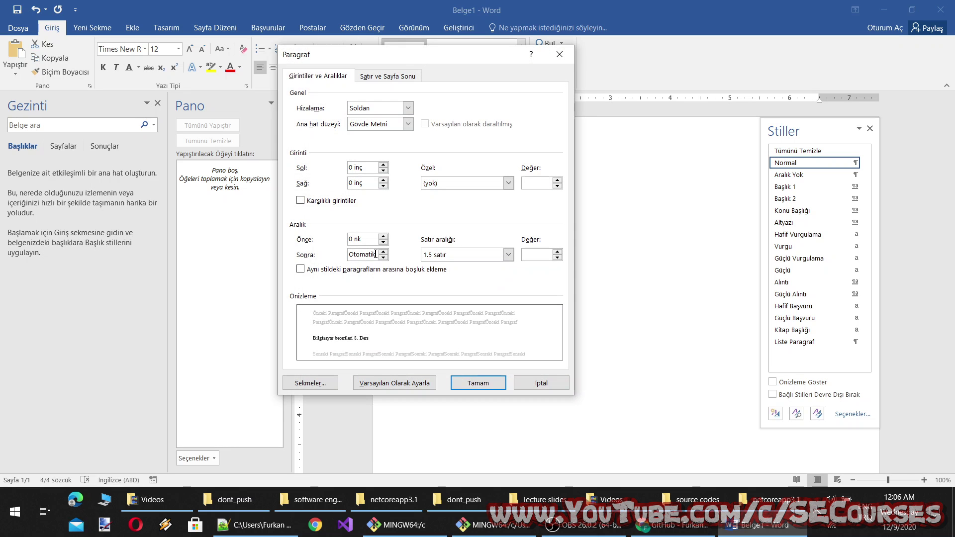
{"action": "left_click", "coordinate": [384, 256]}
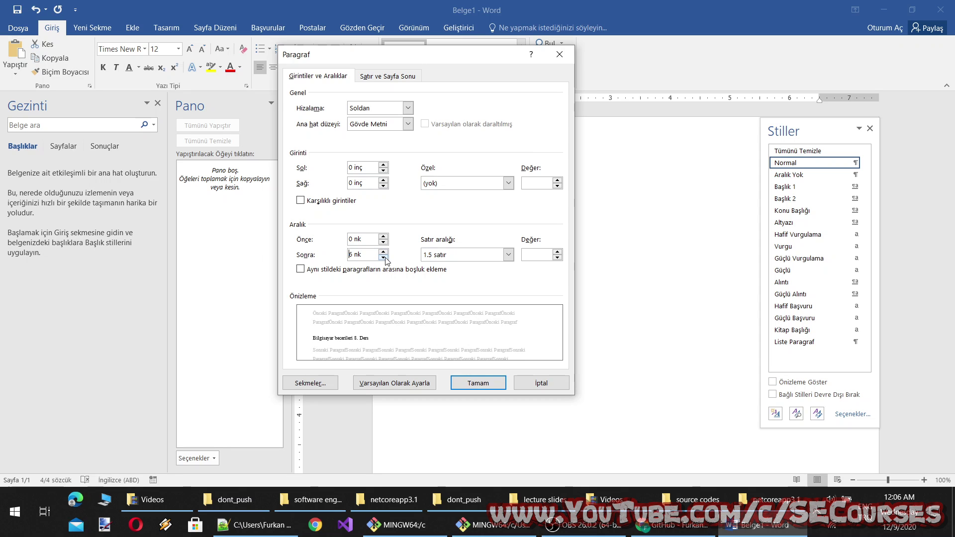
{"action": "left_click", "coordinate": [478, 383]}
{"action": "left_click", "coordinate": [465, 210]}
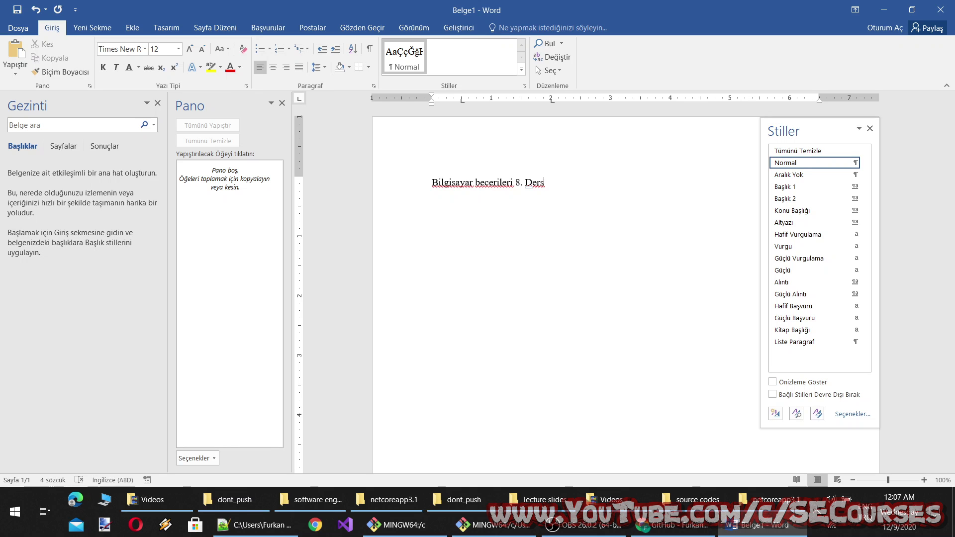
Replace the title with a 'Normal font' sample line and make Türkçe the default proofing language.
{"action": "key", "text": "ctrl+a"}
{"action": "type", "text": "Normal "}
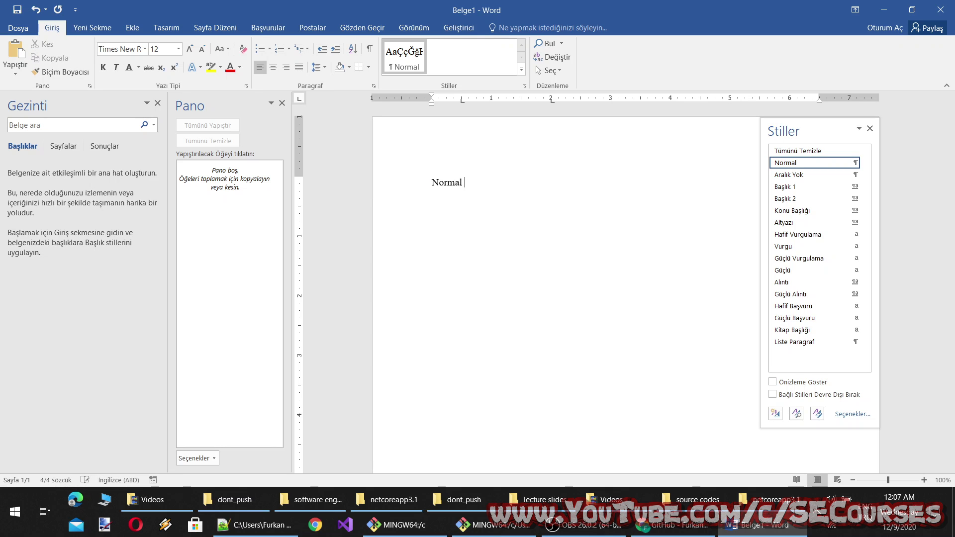
{"action": "type", "text": "fotn"}
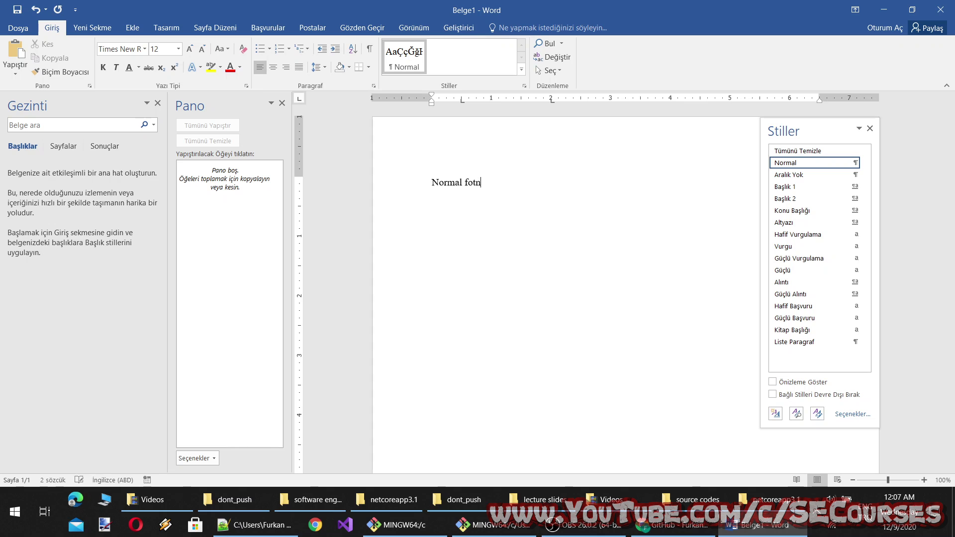
{"action": "key", "text": "ctrl+a"}
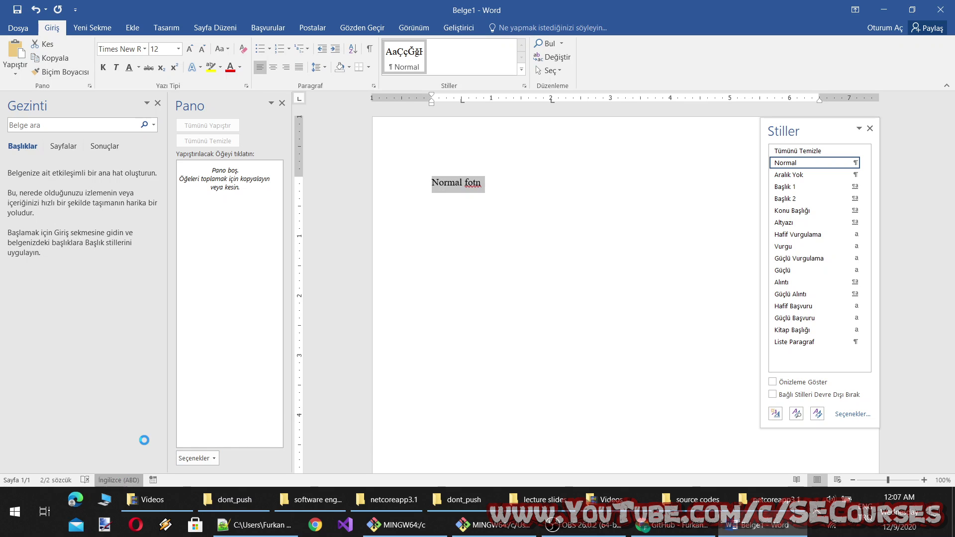
{"action": "left_click", "coordinate": [393, 188]}
{"action": "left_click", "coordinate": [420, 319]}
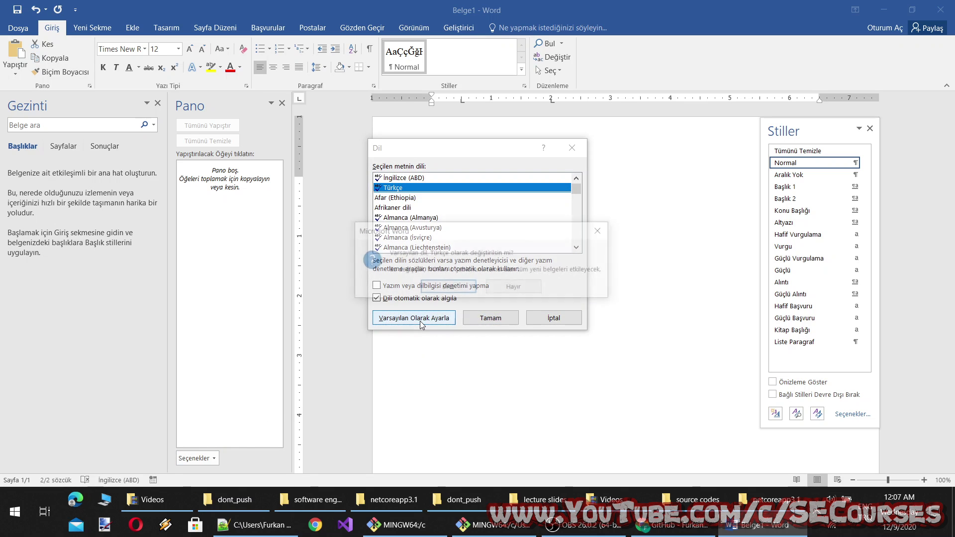
{"action": "left_click", "coordinate": [448, 286]}
{"action": "left_click", "coordinate": [490, 318]}
Complete 'Normal font 12' and add sample lines including 'Normal font 1 tab 1.25' and a Tab-indented line.
{"action": "left_click", "coordinate": [502, 204]}
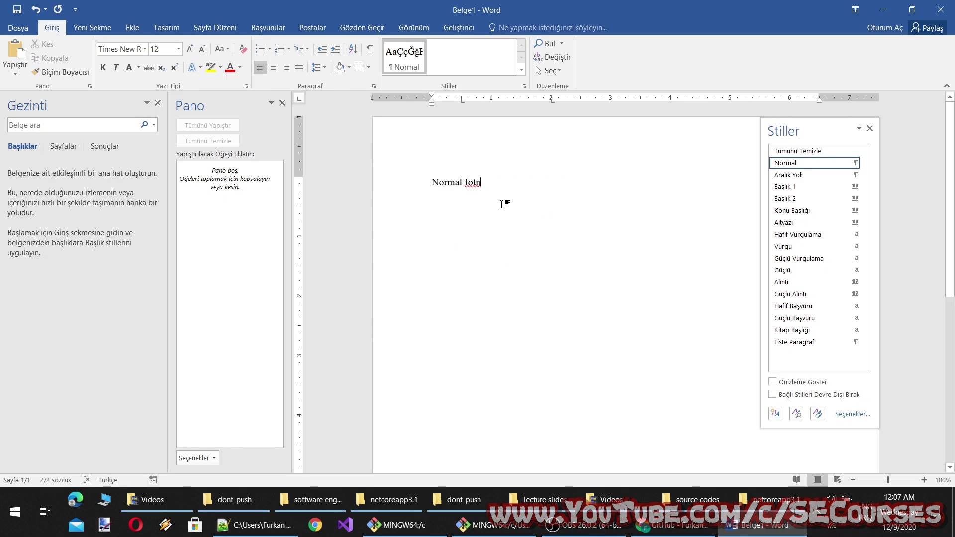
{"action": "key", "text": "BackSpace"}
{"action": "key", "text": "BackSpace"}
{"action": "key", "text": "BackSpace"}
{"action": "type", "text": "f"}
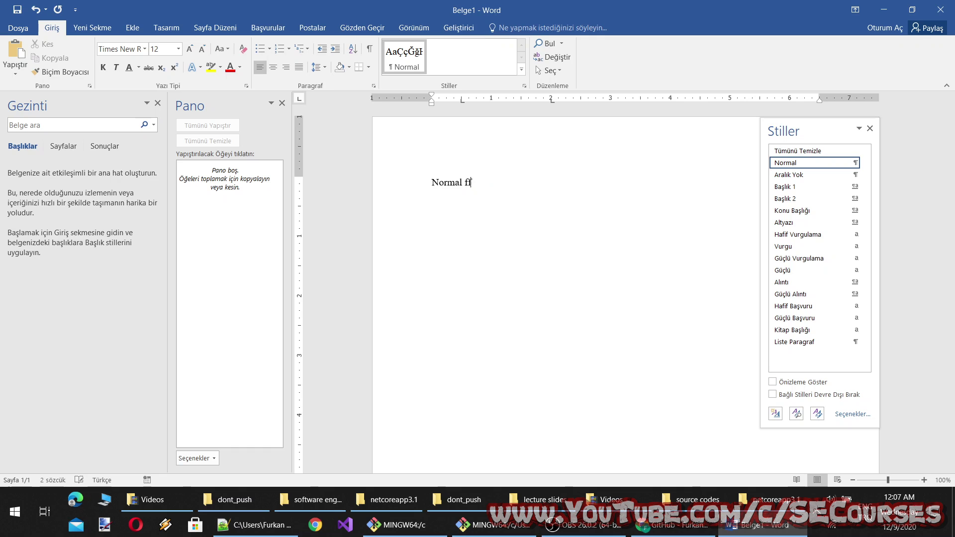
{"action": "type", "text": "ont 12 pixel boyut"}
{"action": "key", "text": "Return"}
{"action": "type", "text": "no"}
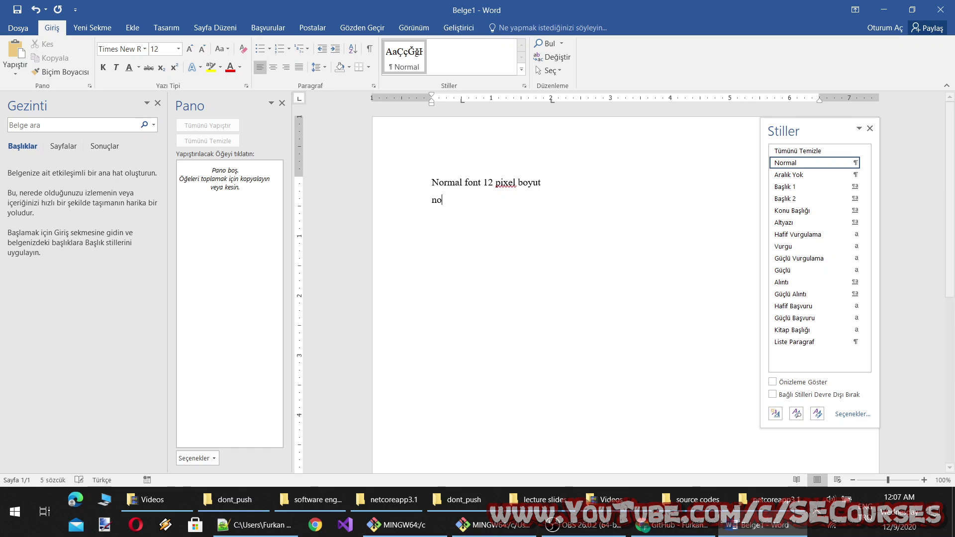
{"action": "type", "text": "rmal fotn staı"}
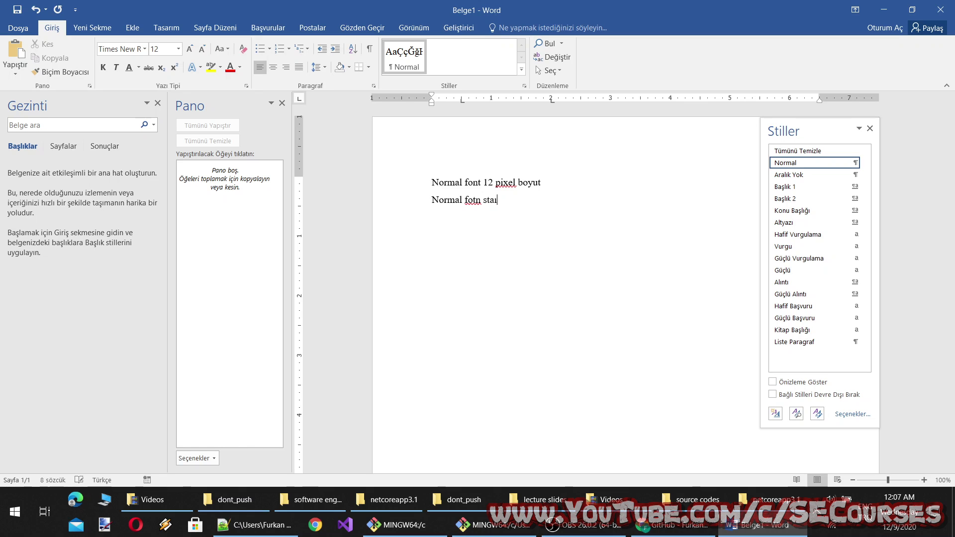
{"action": "key", "text": "BackSpace"}
{"action": "key", "text": "BackSpace"}
{"action": "type", "text": "satır 2 \tNor"}
{"action": "type", "text": "mal font 1 tab 1."}
{"action": "type", "text": "25"}
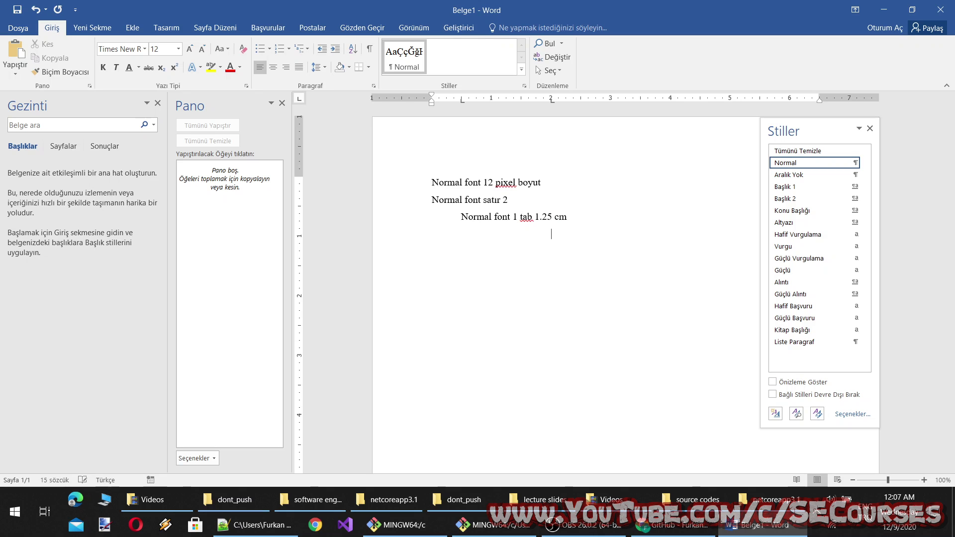
{"action": "key", "text": "Return"}
{"action": "key", "text": "Tab"}
{"action": "key", "text": "Tab"}
{"action": "type", "text": "Normal fon"}
In the Normal style's tab settings, add a tab stop at 1.58 inç.
{"action": "right_click", "coordinate": [390, 58]}
{"action": "left_click", "coordinate": [420, 81]}
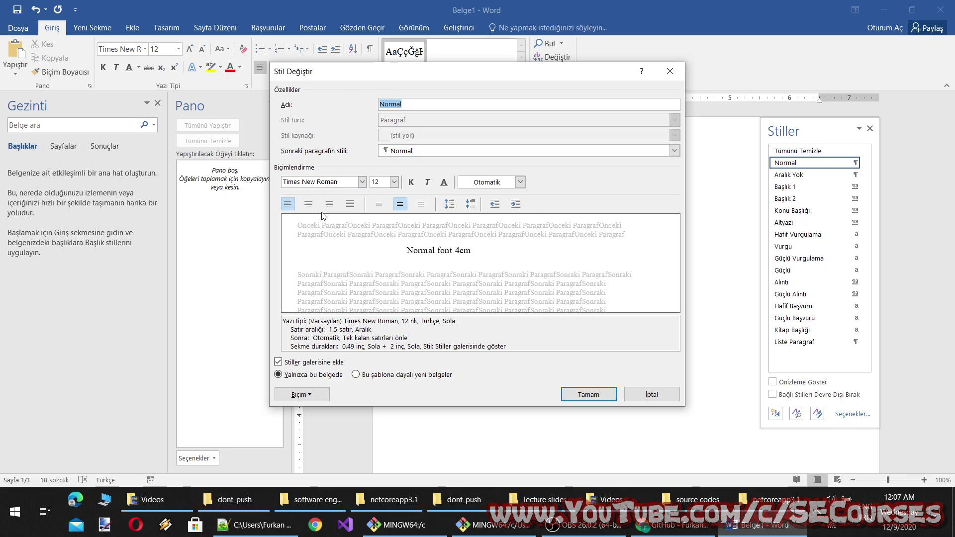
{"action": "left_click", "coordinate": [302, 399]}
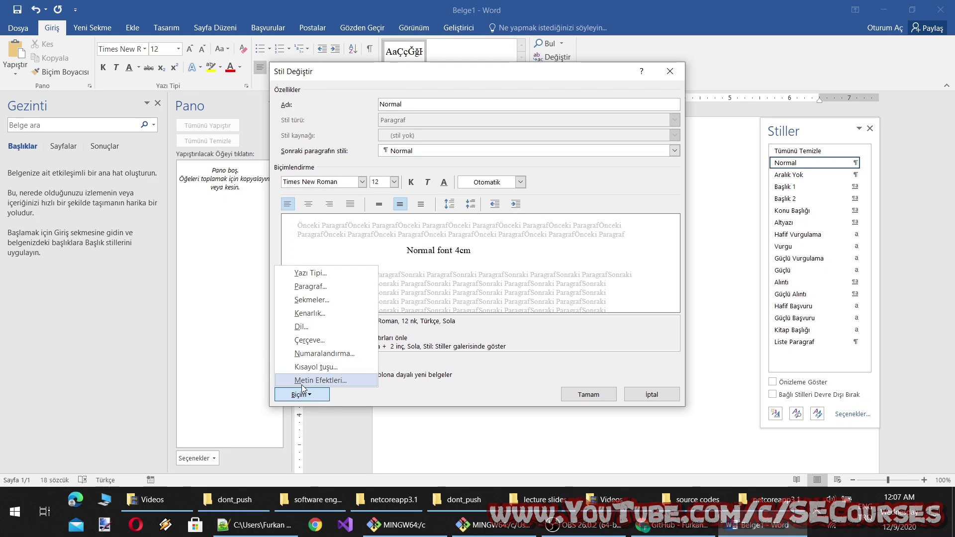
{"action": "left_click", "coordinate": [323, 300]}
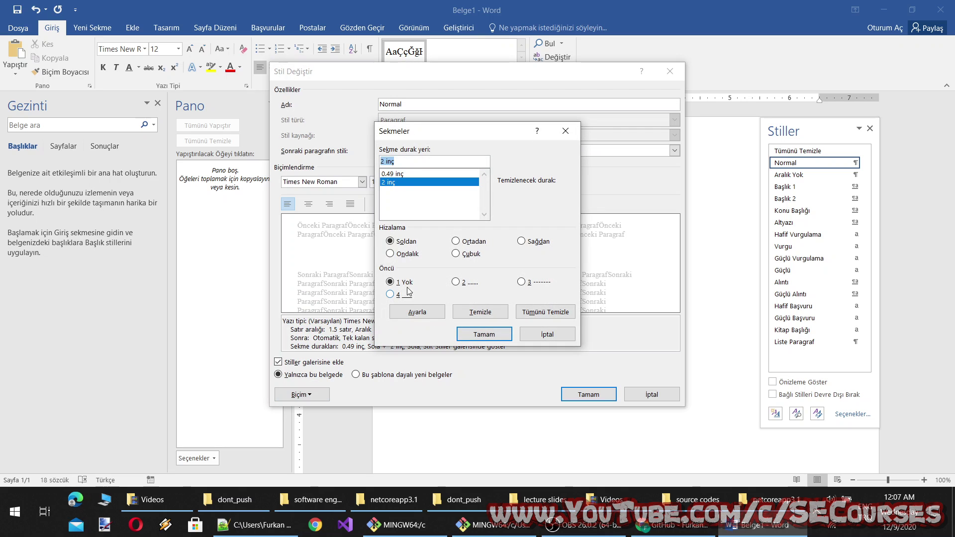
{"action": "left_click", "coordinate": [398, 161]}
{"action": "type", "text": "4cm"}
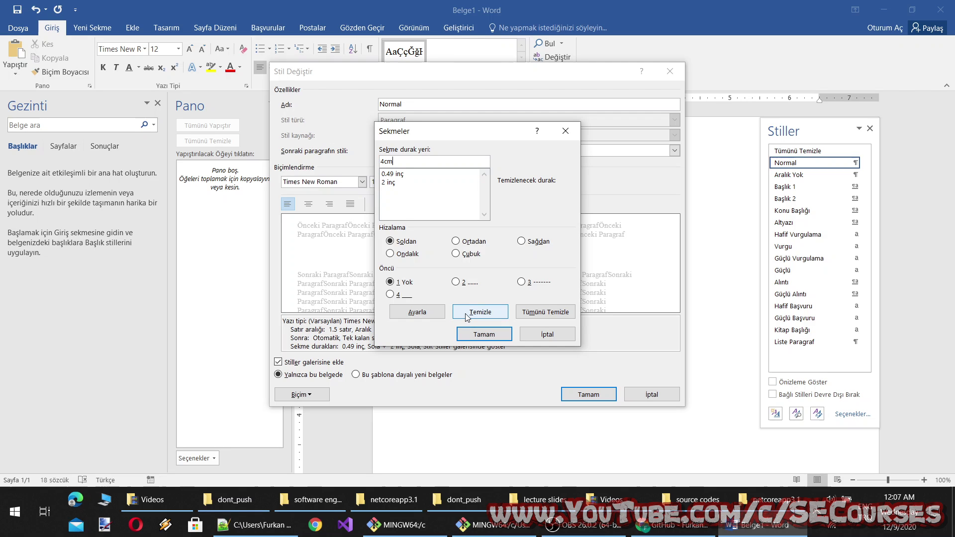
{"action": "left_click", "coordinate": [418, 312]}
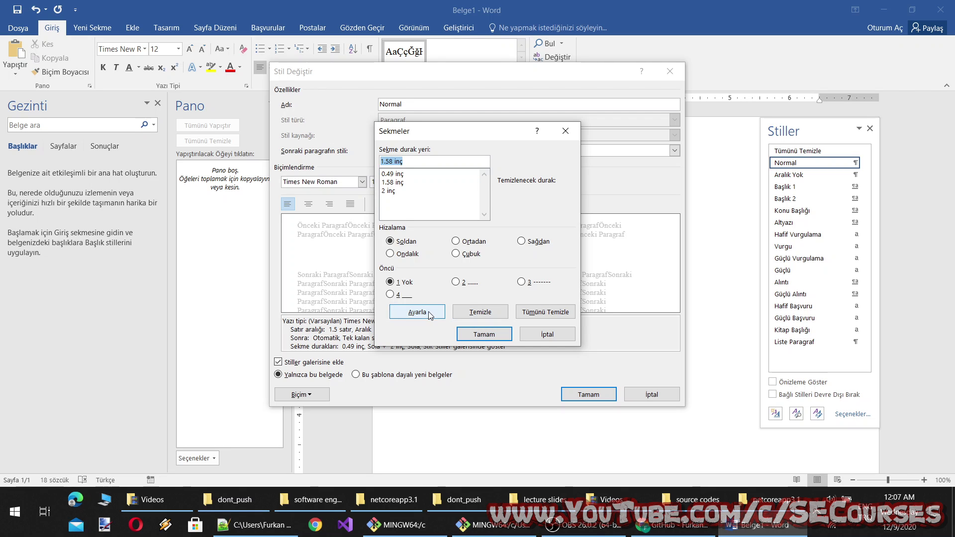
Clear the 2 inç tab stop, add one at 9cm, and save the Normal style.
{"action": "left_click", "coordinate": [398, 184]}
{"action": "left_click", "coordinate": [393, 191]}
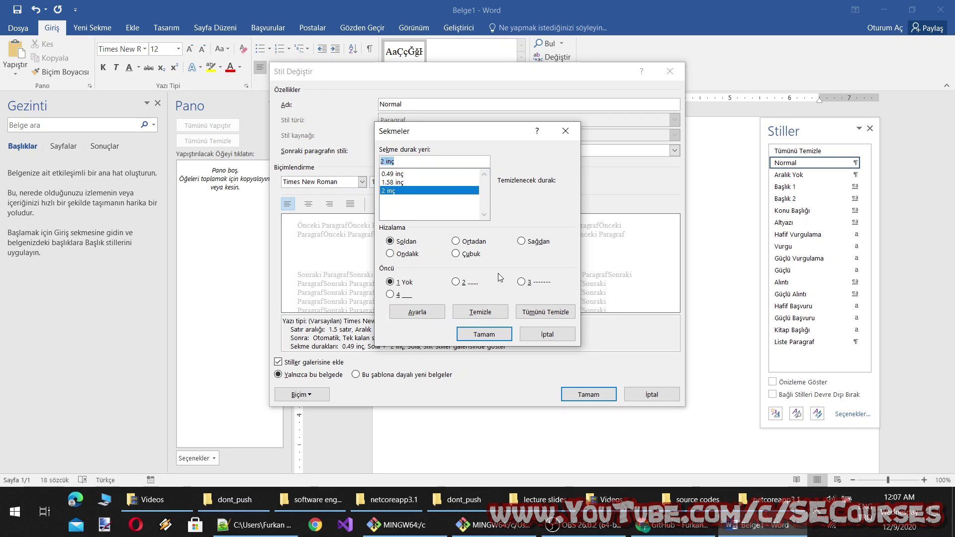
{"action": "left_click", "coordinate": [477, 313]}
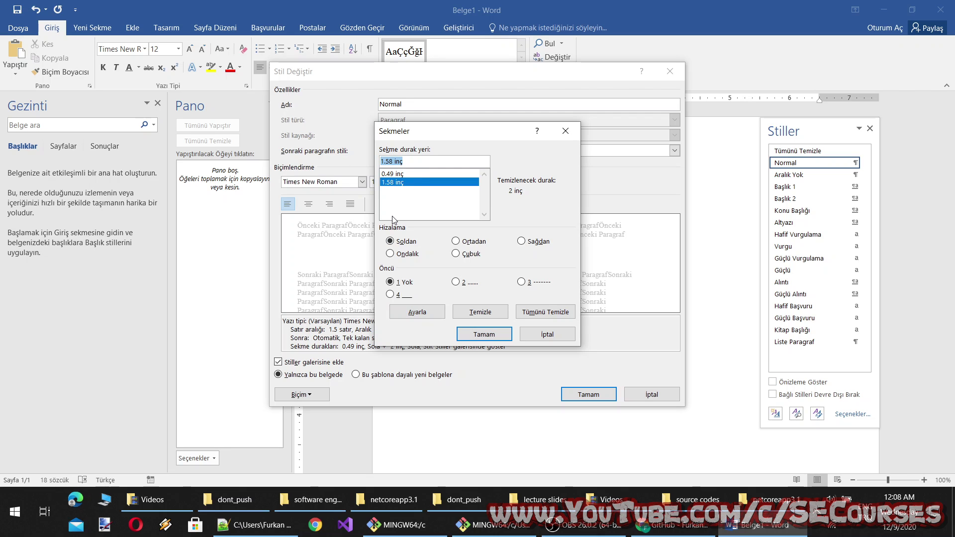
{"action": "type", "text": "9cm"}
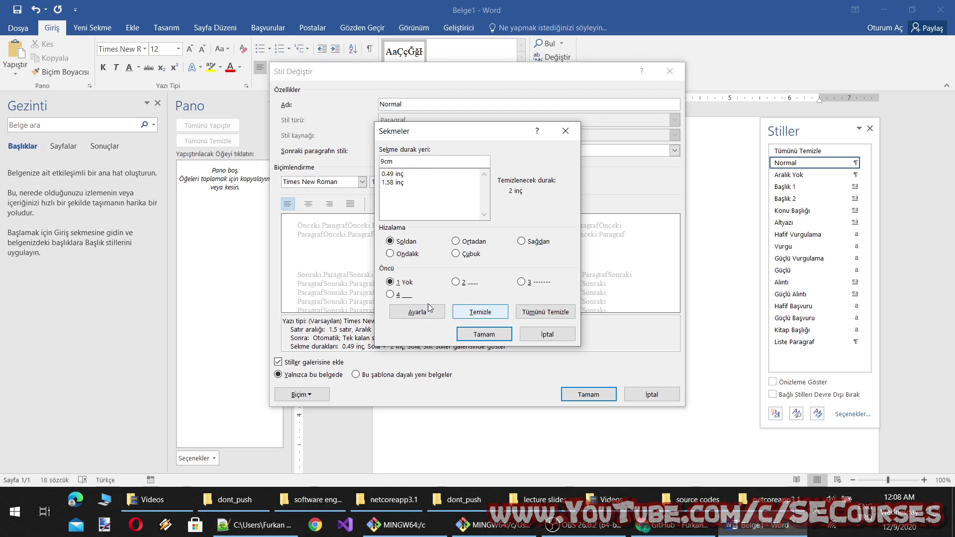
{"action": "left_click", "coordinate": [407, 312]}
{"action": "left_click", "coordinate": [484, 334]}
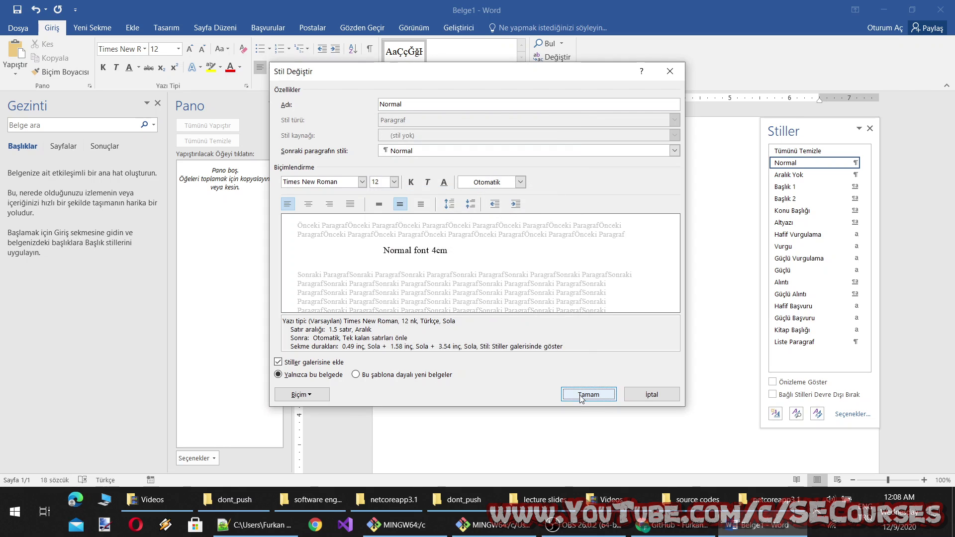
{"action": "left_click", "coordinate": [588, 394]}
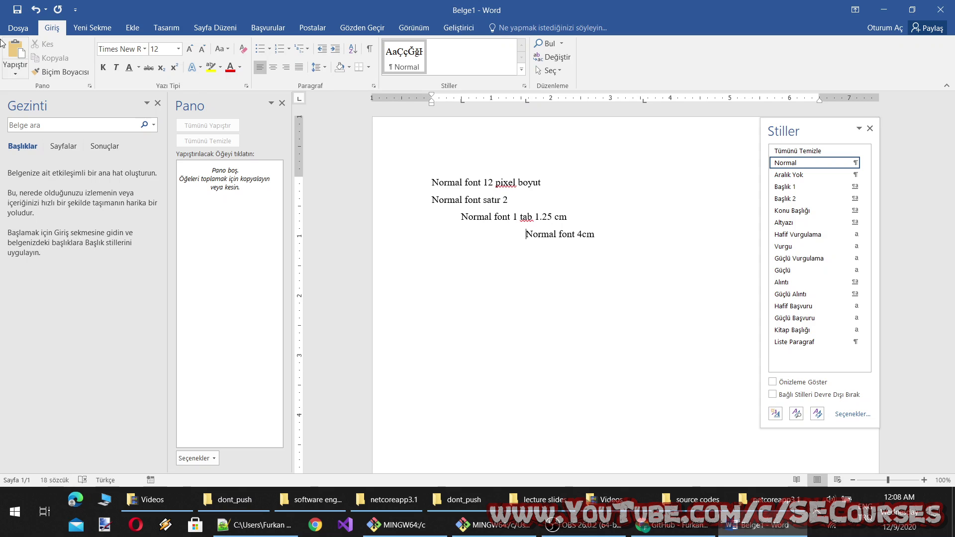
Open Word Options and browse the Görüntü, Yazım Denetleme and Dil pages, ending on Gelişmiş.
{"action": "left_click", "coordinate": [18, 27]}
{"action": "key", "text": "Escape"}
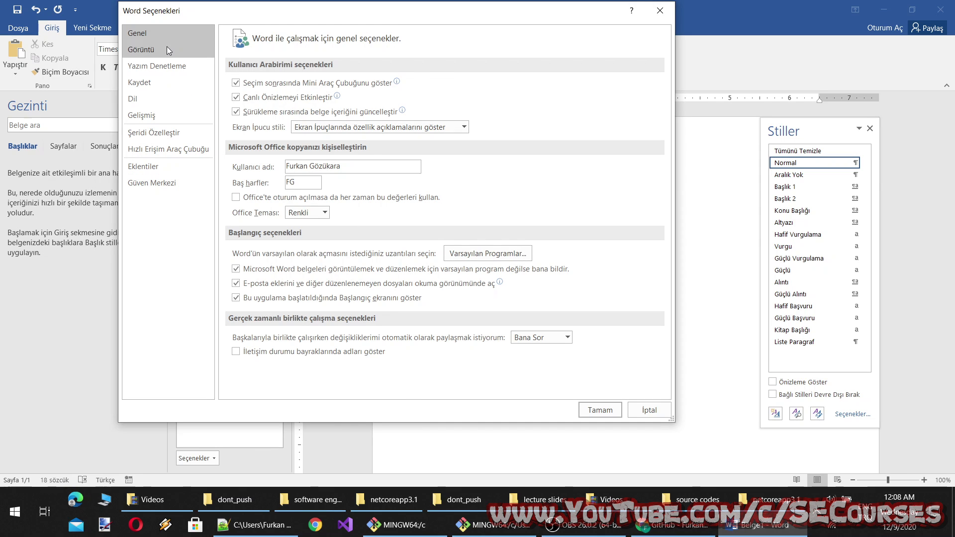
{"action": "left_click", "coordinate": [166, 47]}
{"action": "left_click", "coordinate": [163, 64]}
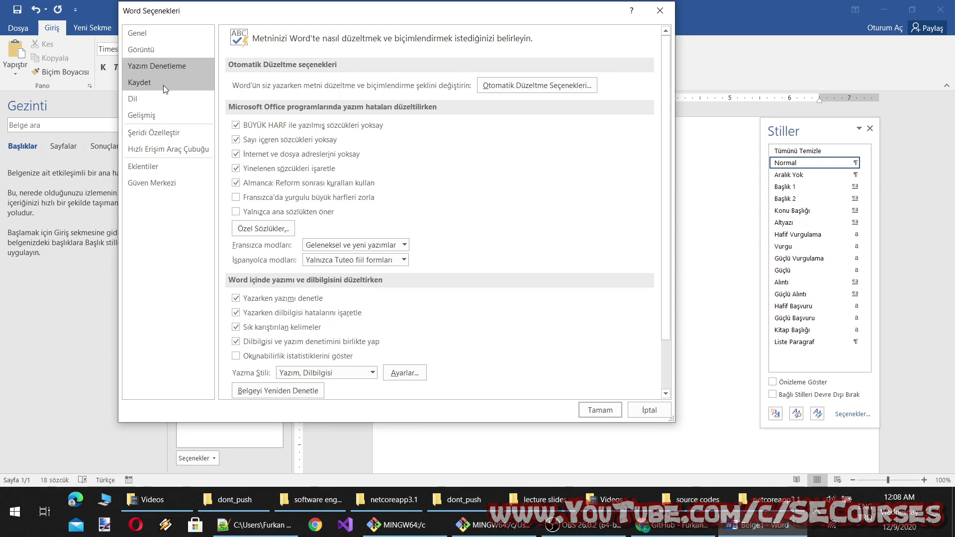
{"action": "scroll", "coordinate": [507, 236], "scroll_direction": "down", "scroll_amount": 2}
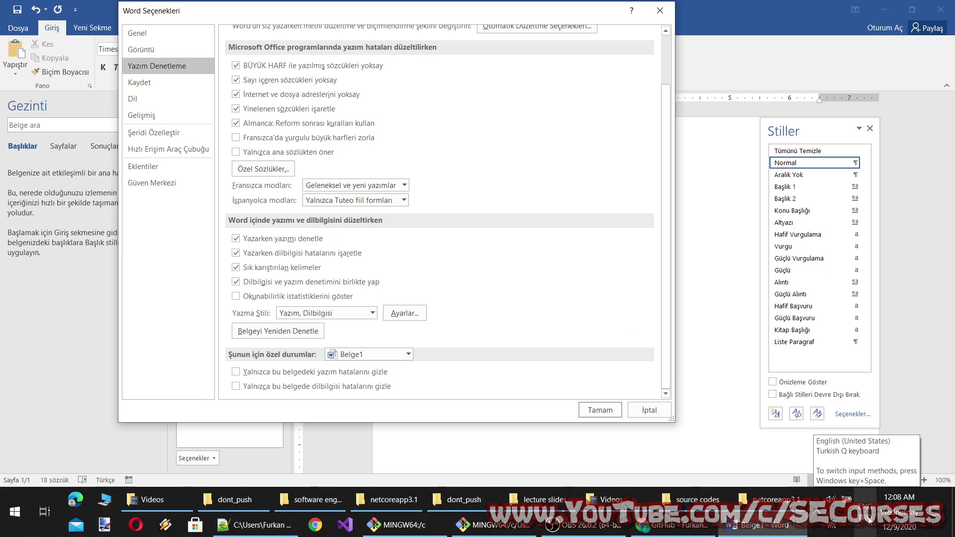
{"action": "left_click", "coordinate": [158, 99]}
{"action": "left_click", "coordinate": [136, 115]}
Open Control Panel's Region settings and apply the Turkish (Turkey) format.
{"action": "left_click", "coordinate": [15, 512]}
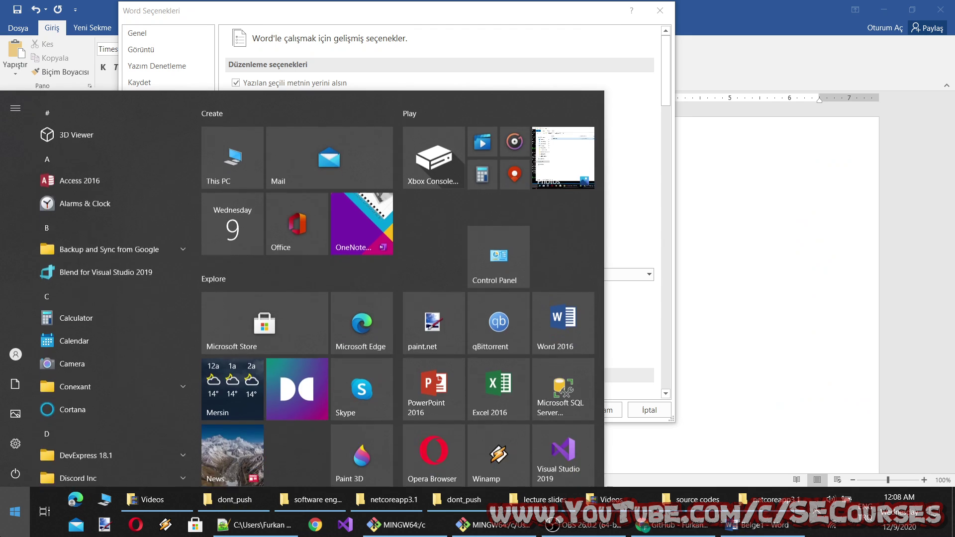
{"action": "type", "text": "contr"}
{"action": "key", "text": "Return"}
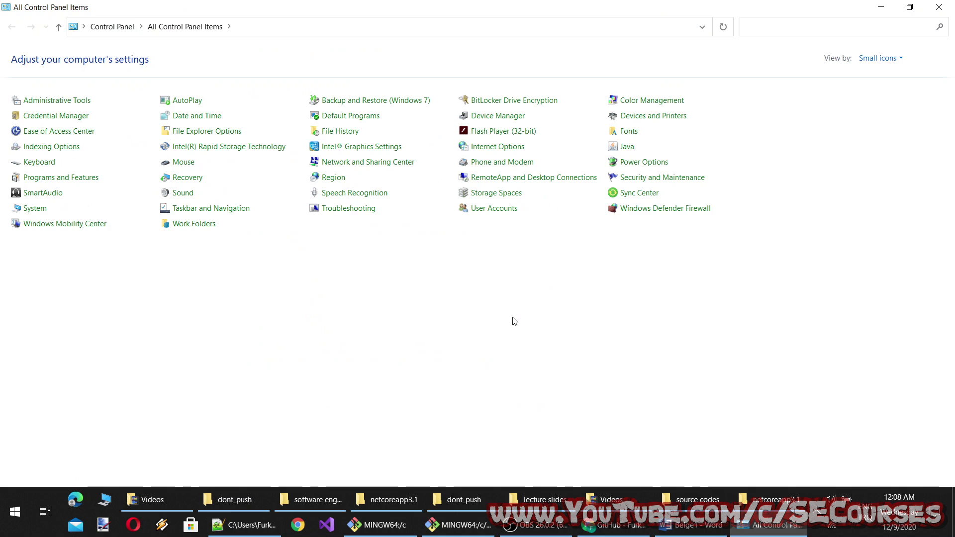
{"action": "left_click", "coordinate": [325, 182]}
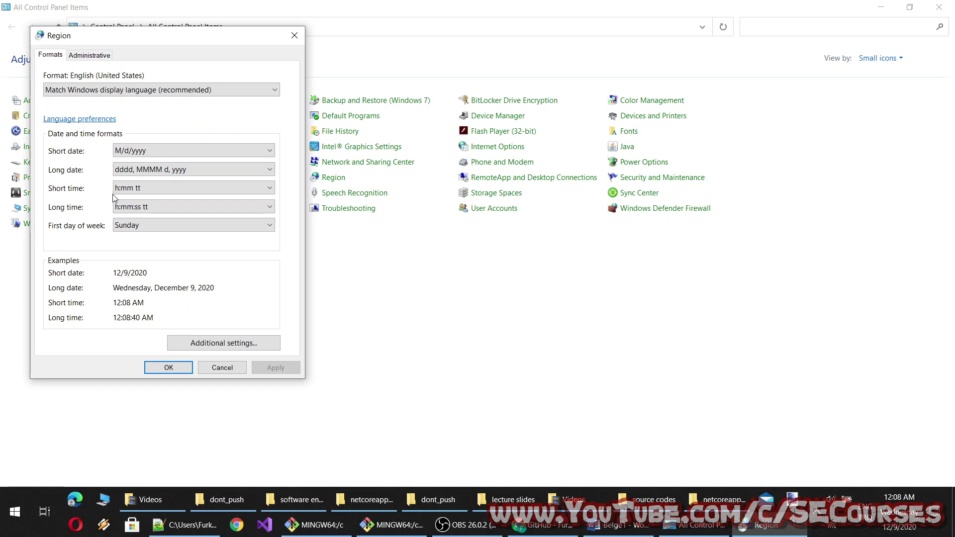
{"action": "left_click", "coordinate": [86, 93]}
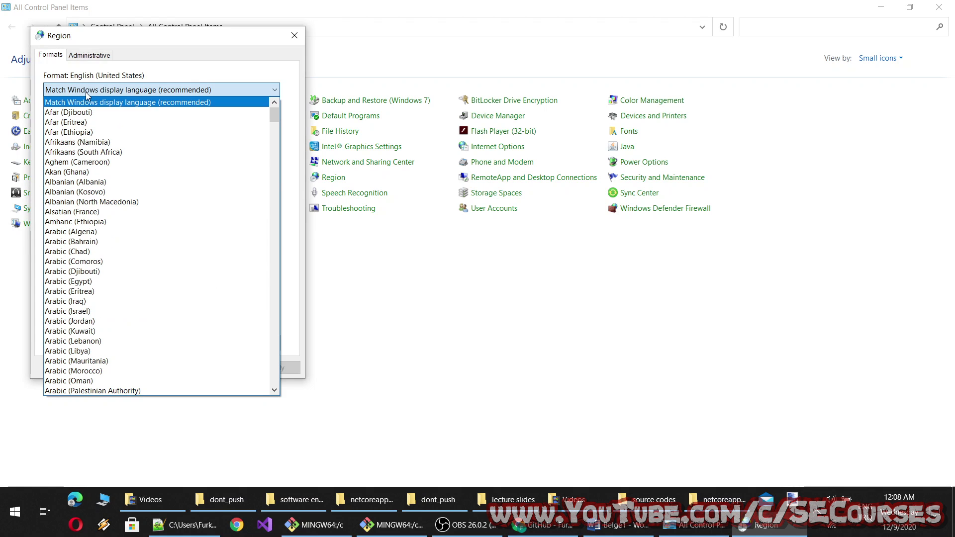
{"action": "mouse_move", "coordinate": [274, 115]}
{"action": "left_mouse_down"}
{"action": "mouse_move", "coordinate": [252, 306]}
{"action": "mouse_move", "coordinate": [273, 369]}
{"action": "left_mouse_up"}
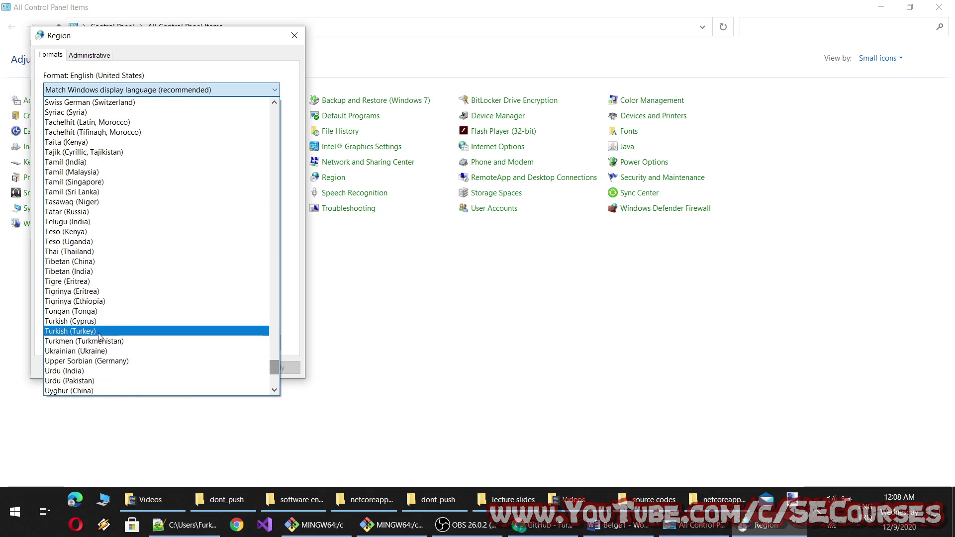
{"action": "left_click", "coordinate": [71, 340]}
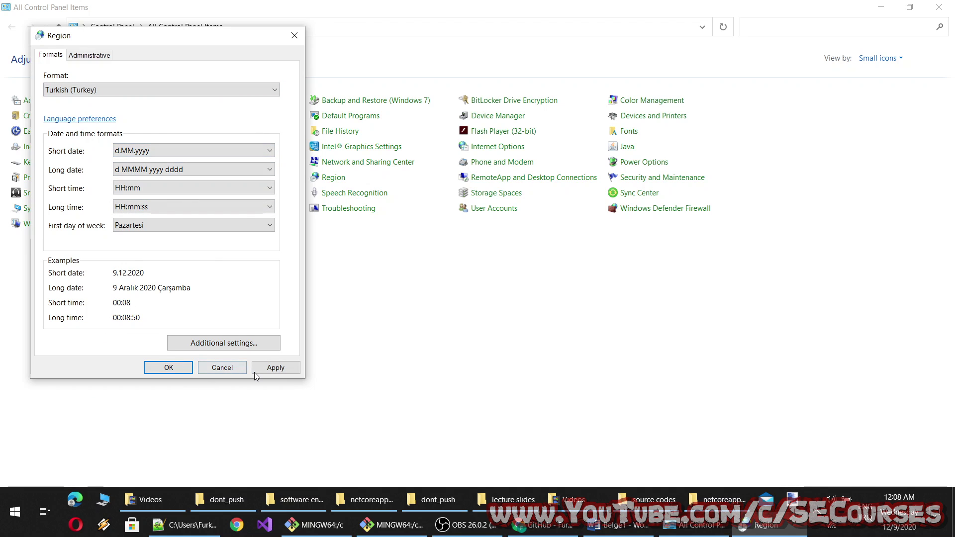
{"action": "left_click", "coordinate": [271, 368]}
{"action": "left_click", "coordinate": [92, 54]}
{"action": "left_click", "coordinate": [51, 56]}
{"action": "left_click", "coordinate": [295, 35]}
Set Word's measurement unit to Santimetre in the Gelişmiş options and close the dialog.
{"action": "key", "text": "alt+Tab"}
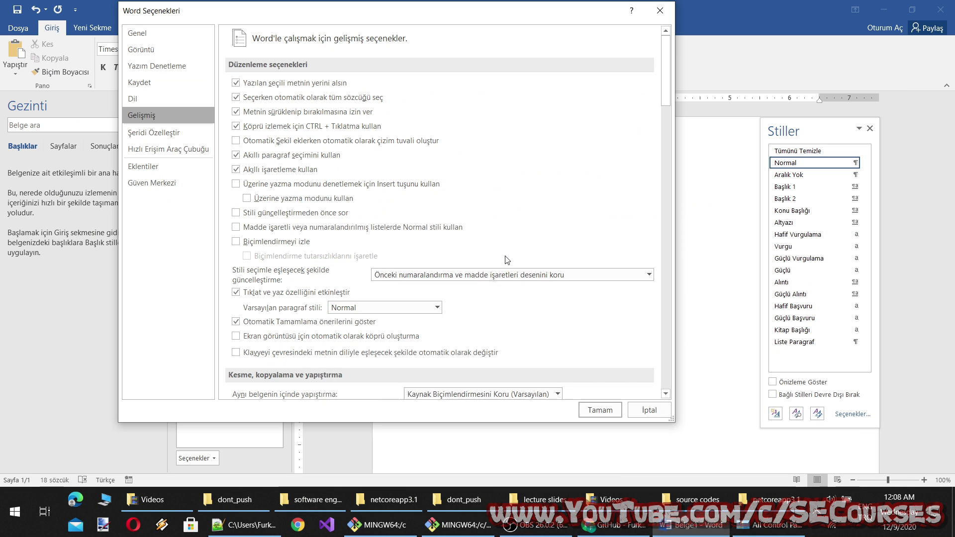
{"action": "scroll", "coordinate": [440, 230], "scroll_direction": "down", "scroll_amount": 2}
{"action": "scroll", "coordinate": [473, 231], "scroll_direction": "down", "scroll_amount": 2}
{"action": "scroll", "coordinate": [508, 232], "scroll_direction": "down", "scroll_amount": 2}
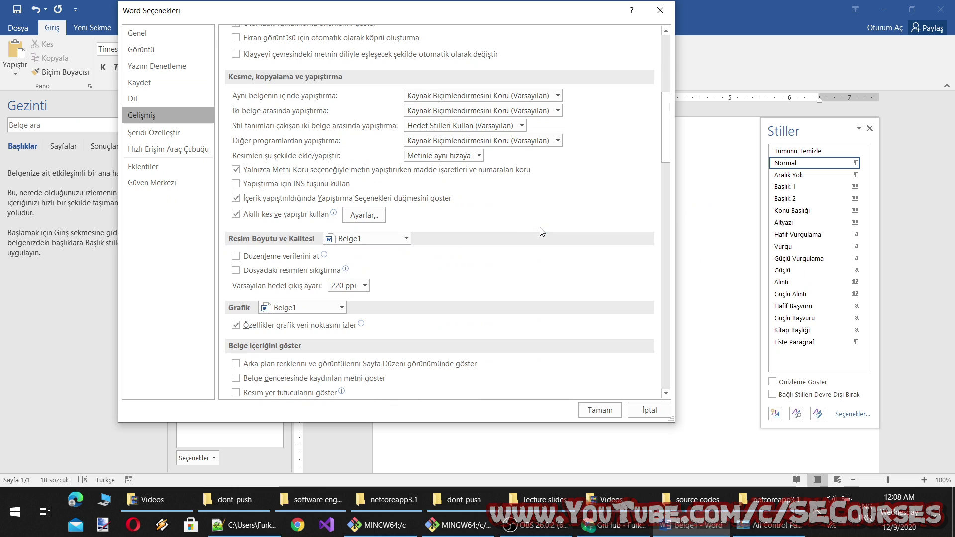
{"action": "scroll", "coordinate": [540, 231], "scroll_direction": "down", "scroll_amount": 3}
{"action": "scroll", "coordinate": [536, 234], "scroll_direction": "down", "scroll_amount": 3}
{"action": "scroll", "coordinate": [534, 235], "scroll_direction": "down", "scroll_amount": 3}
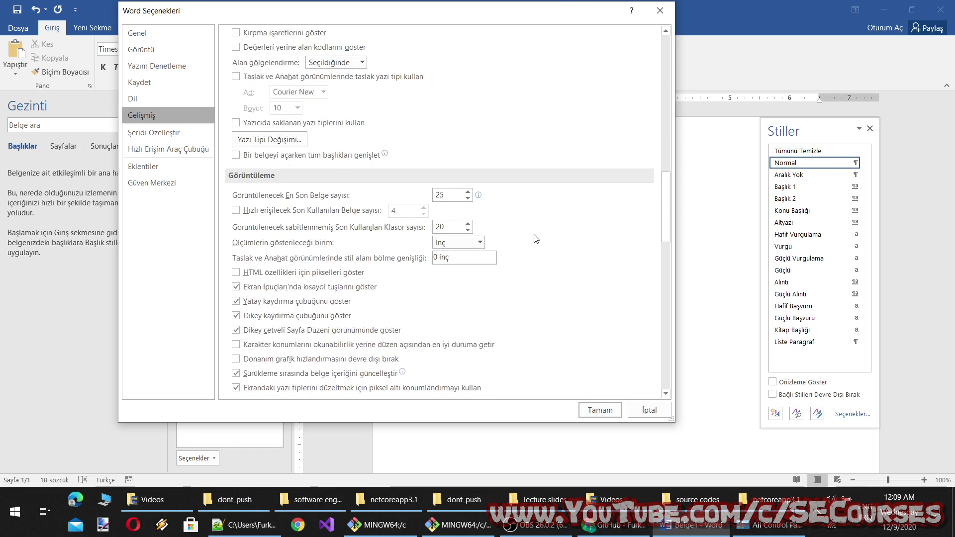
{"action": "left_click", "coordinate": [452, 244]}
{"action": "left_click", "coordinate": [483, 267]}
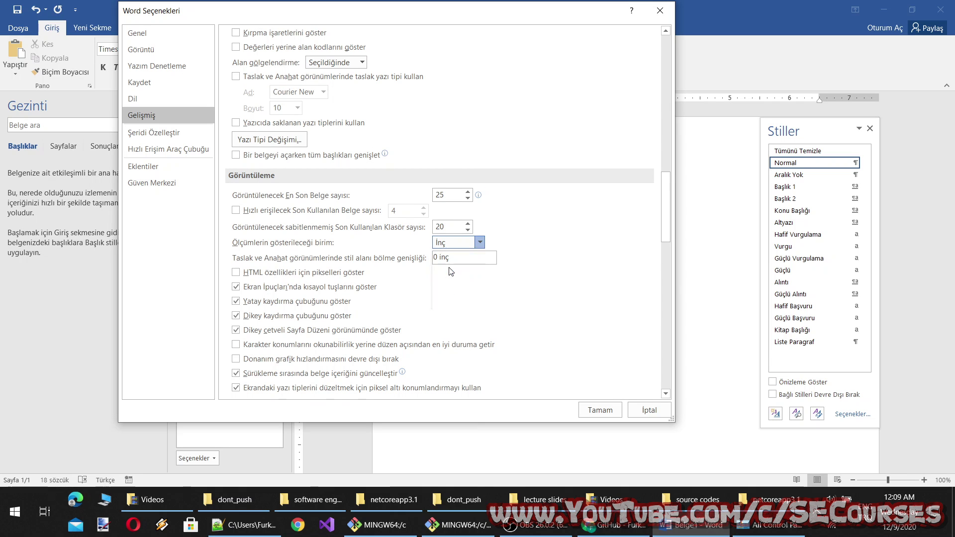
{"action": "left_click", "coordinate": [607, 411]}
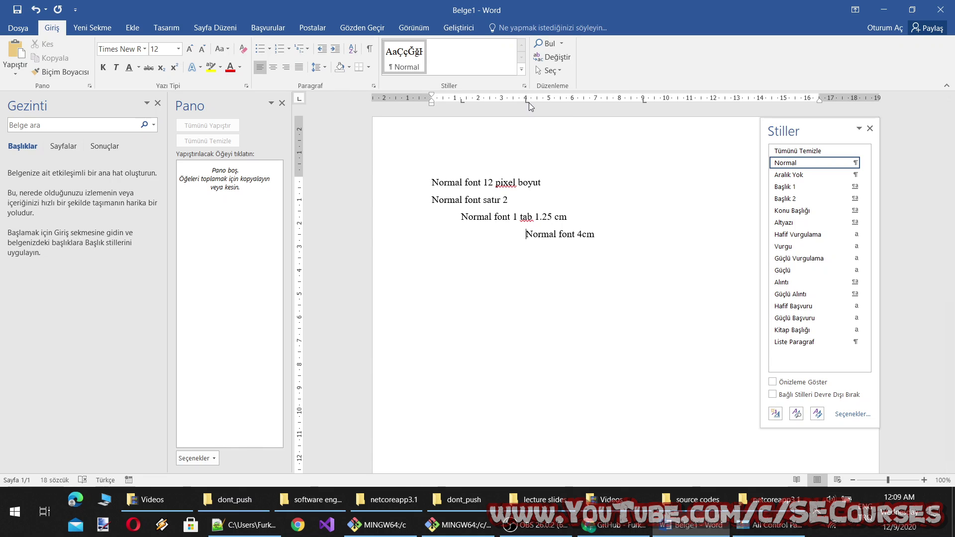
{"action": "mouse_move", "coordinate": [588, 234]}
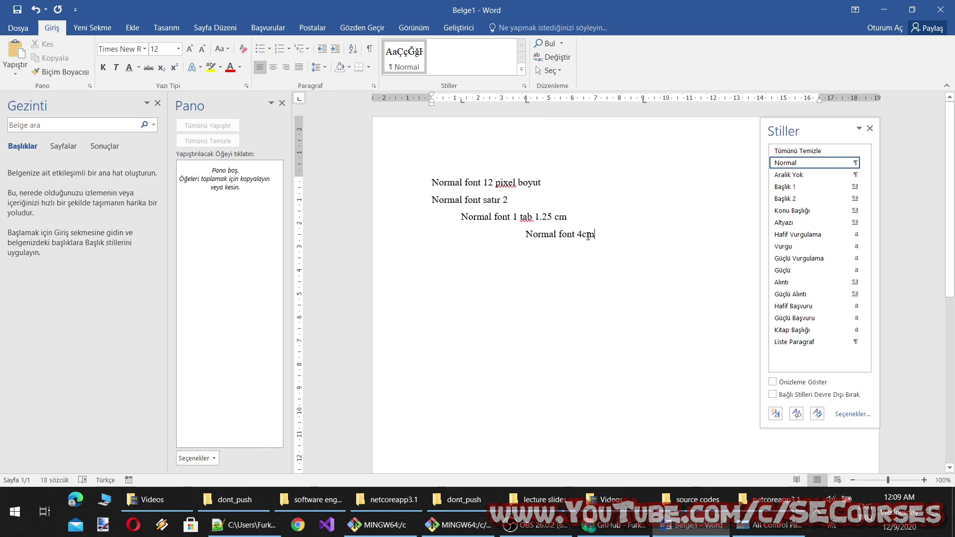
Add the notes '2. tab', 'Normal font 3. Tab 9cm', 'Normal fontların paragraf aralığı 1.5' and a no-space-after line.
{"action": "type", "text": "2. tab"}
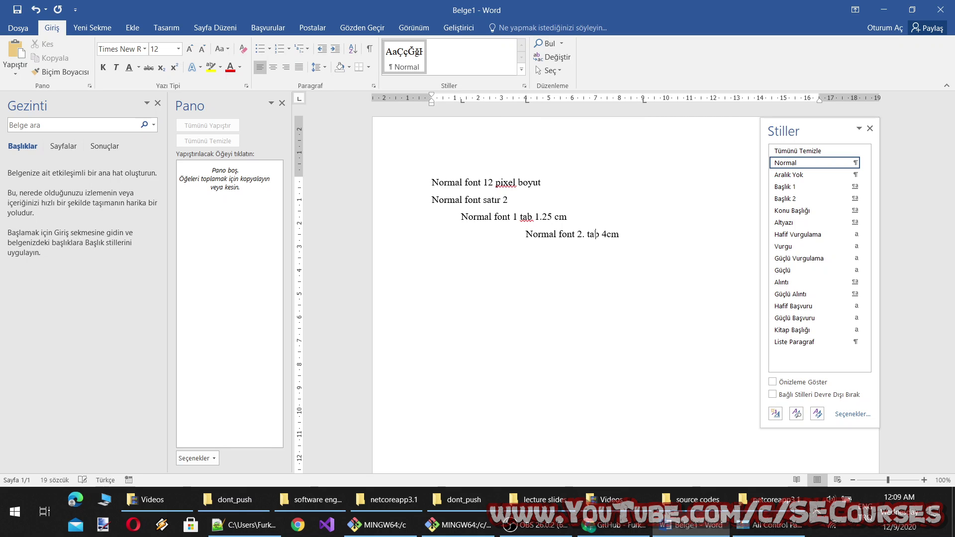
{"action": "key", "text": "Return"}
{"action": "type", "text": "Nor"}
{"action": "type", "text": "mal font 3. Tab"}
{"action": "key", "text": "BackSpace"}
{"action": "key", "text": "BackSpace"}
{"action": "type", "text": "cm"}
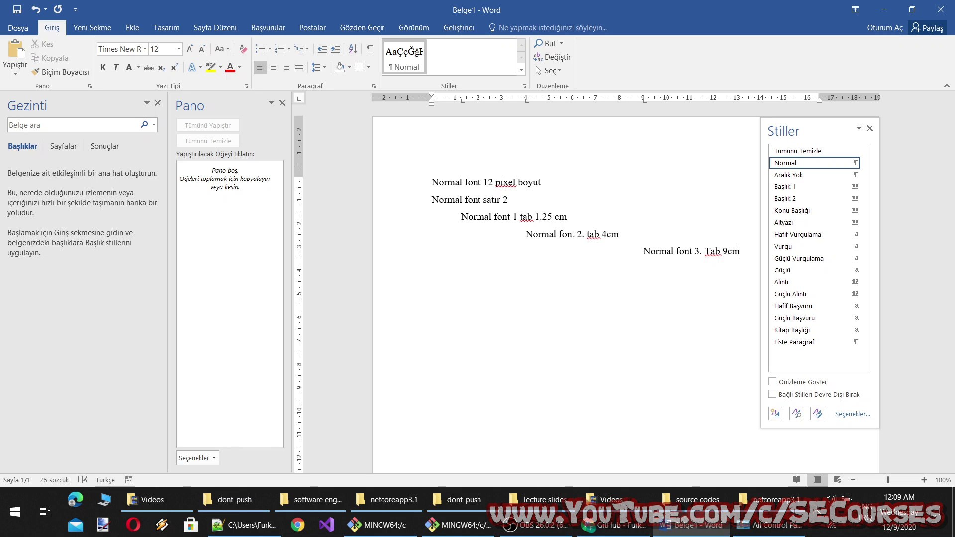
{"action": "key", "text": "Return"}
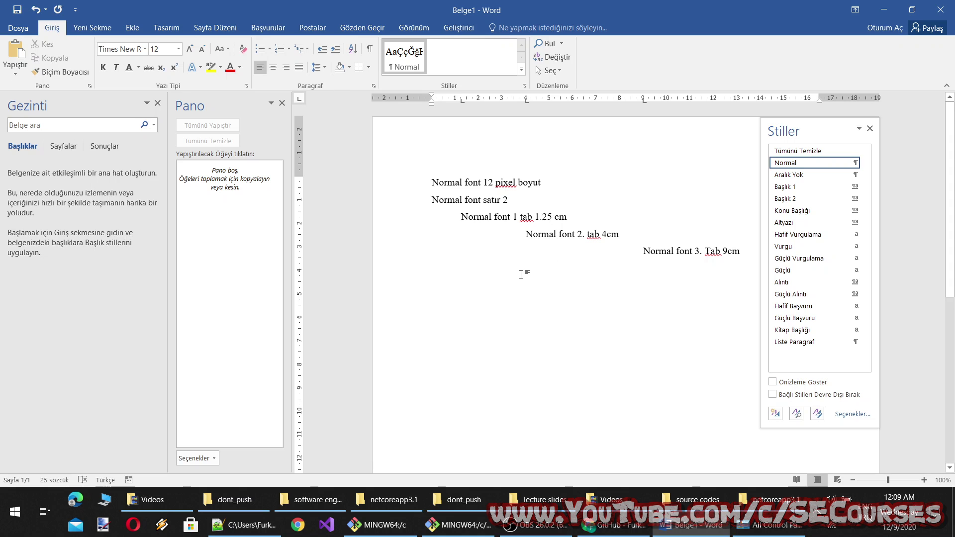
{"action": "type", "text": "Normal f"}
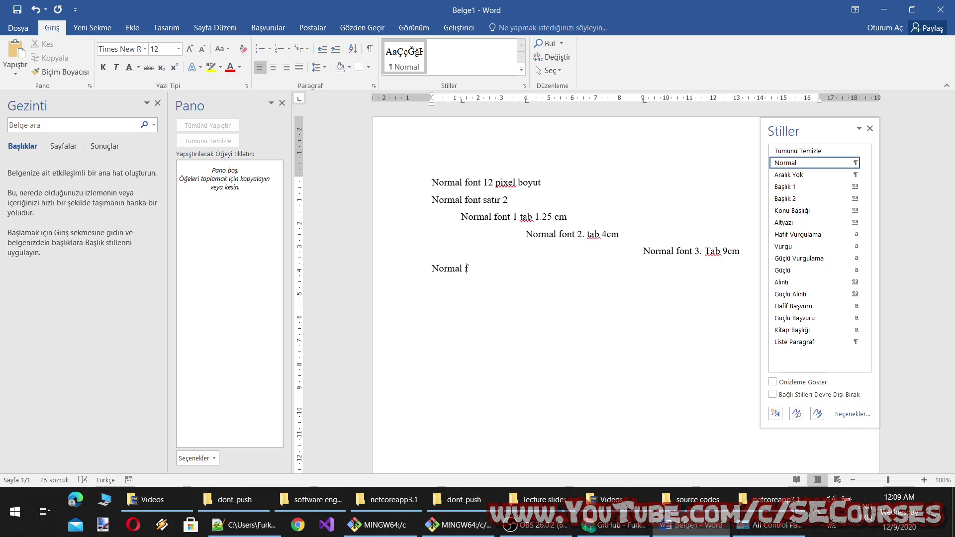
{"action": "type", "text": "ontların paragraf"}
{"action": "type", "text": " aralığı 1.5"}
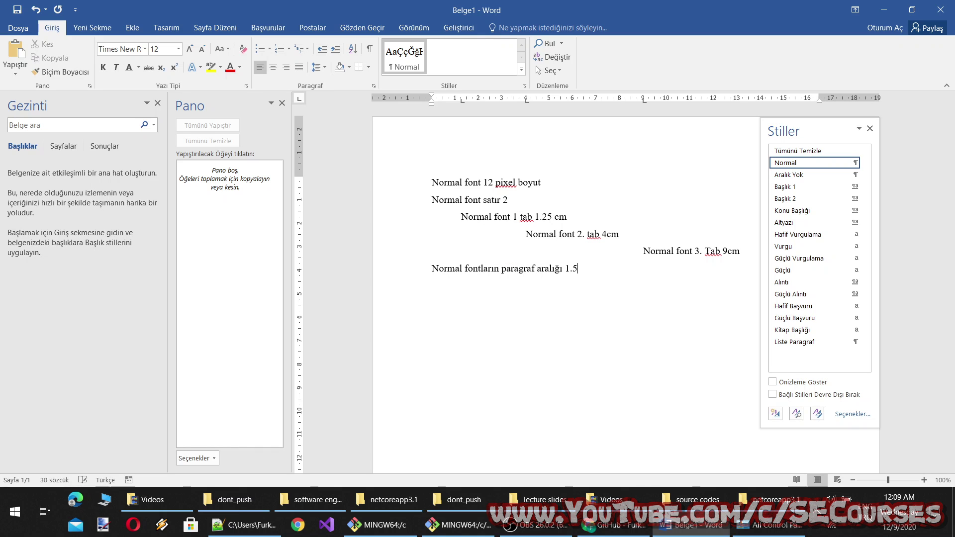
{"action": "key", "text": "Return"}
{"action": "type", "text": "Normal fontlardan sonra"}
{"action": "type", "text": " boşluk"}
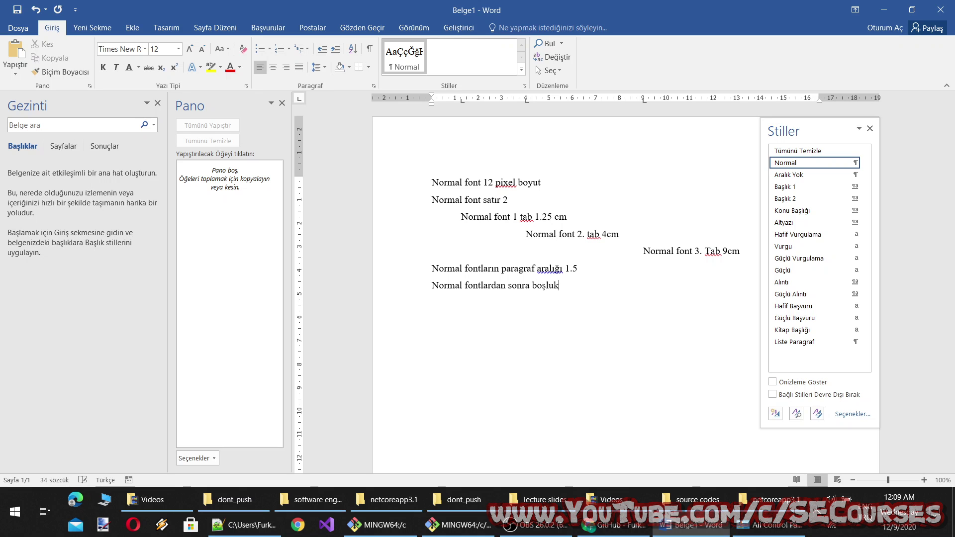
{"action": "type", "text": " yok"}
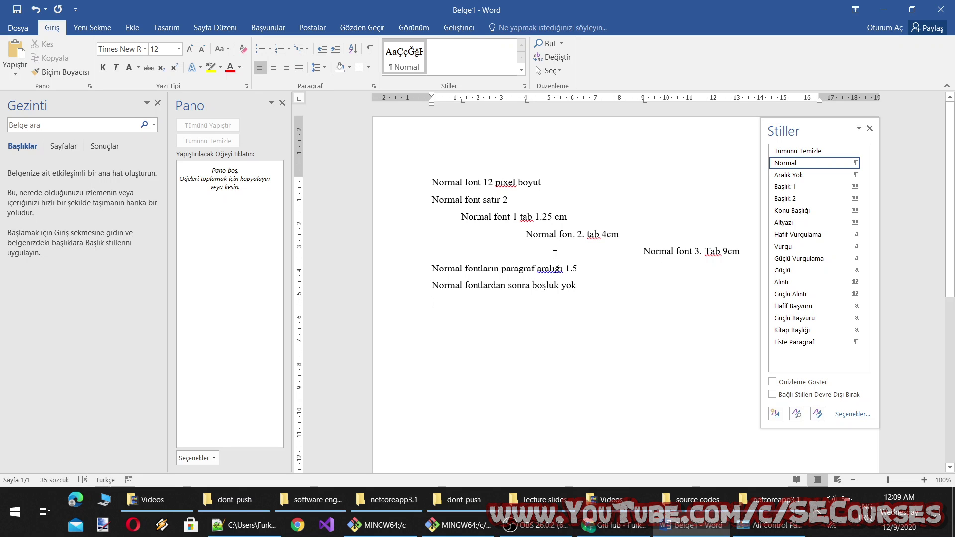
Dismiss the spelling options for 'aralığı' and close the clipboard panel to widen the page.
{"action": "right_click", "coordinate": [553, 266]}
{"action": "left_click", "coordinate": [498, 335]}
{"action": "right_click", "coordinate": [404, 57]}
{"action": "left_click", "coordinate": [418, 79]}
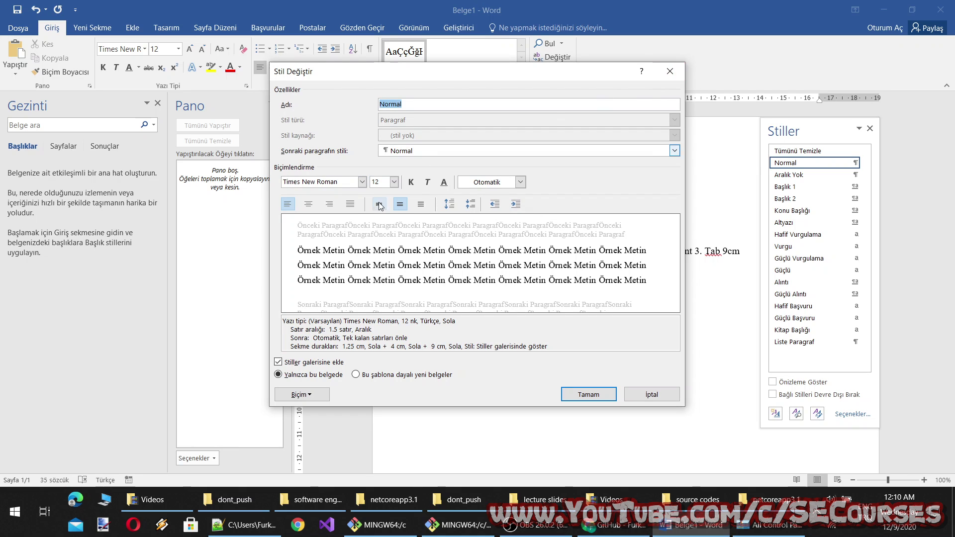
{"action": "left_click", "coordinate": [651, 394]}
{"action": "left_click", "coordinate": [282, 103]}
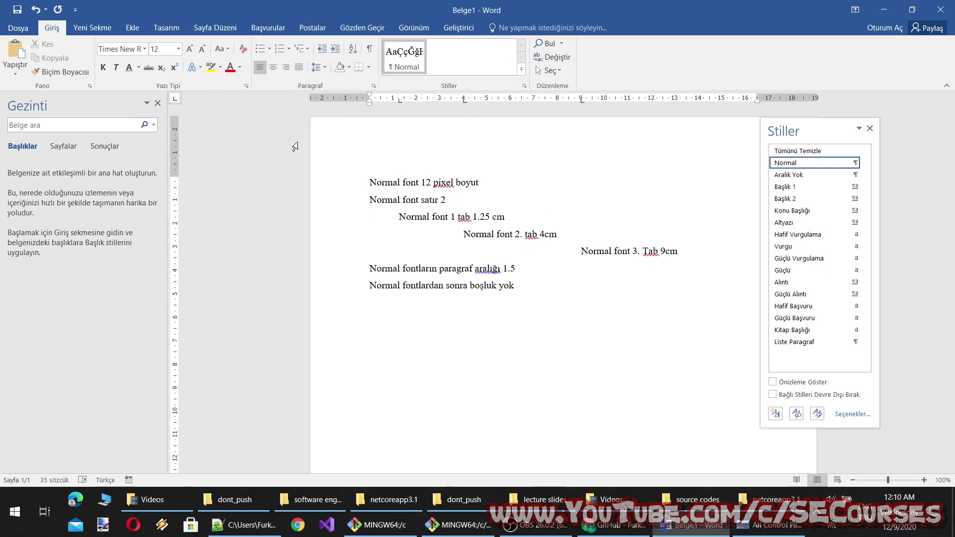
Review the Normal style's font settings, including advanced character spacing, and keep them.
{"action": "right_click", "coordinate": [403, 57]}
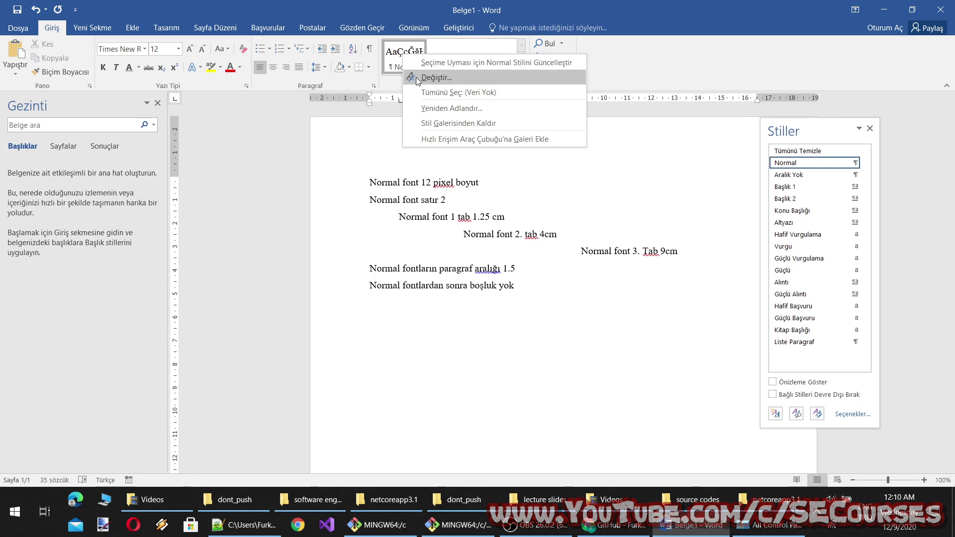
{"action": "left_click", "coordinate": [415, 77]}
{"action": "left_click", "coordinate": [307, 394]}
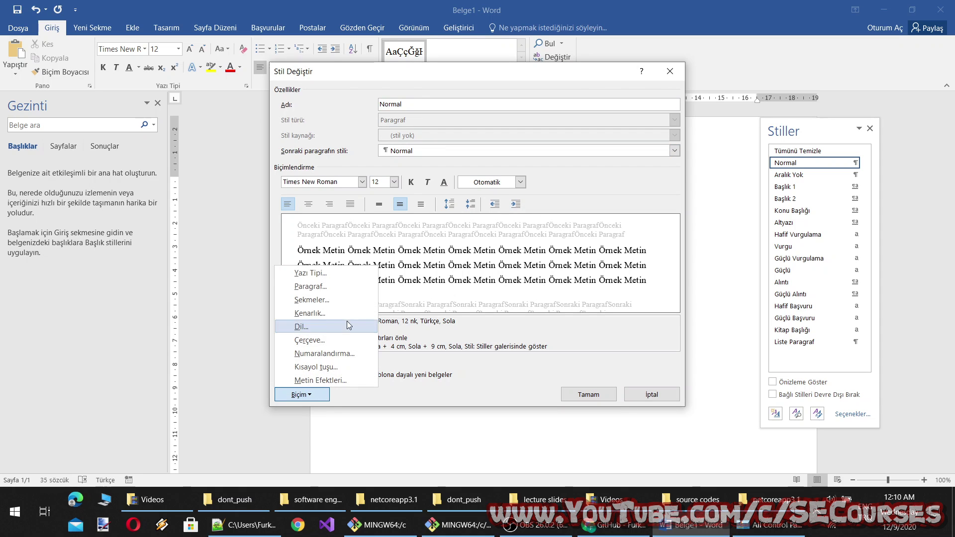
{"action": "left_click", "coordinate": [323, 277]}
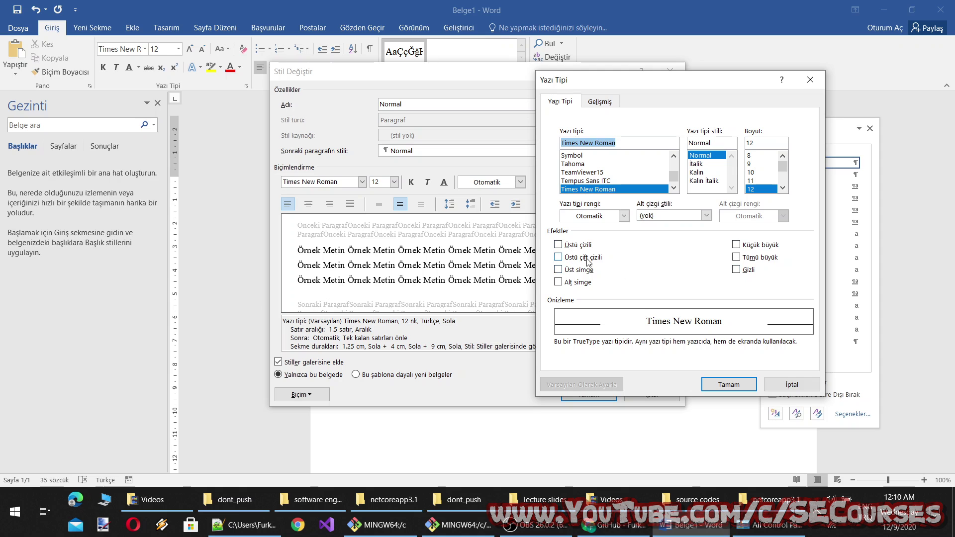
{"action": "left_click", "coordinate": [600, 102]}
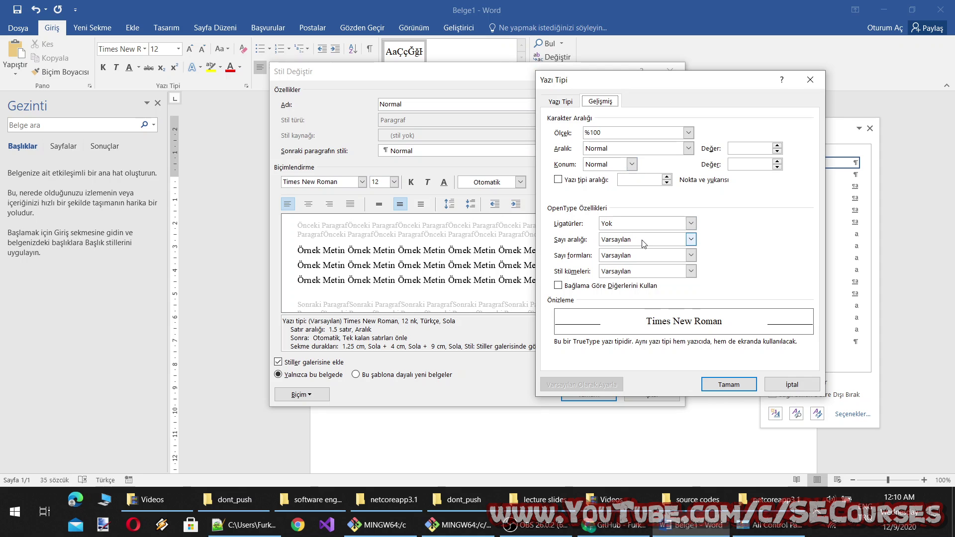
{"action": "left_click", "coordinate": [560, 102]}
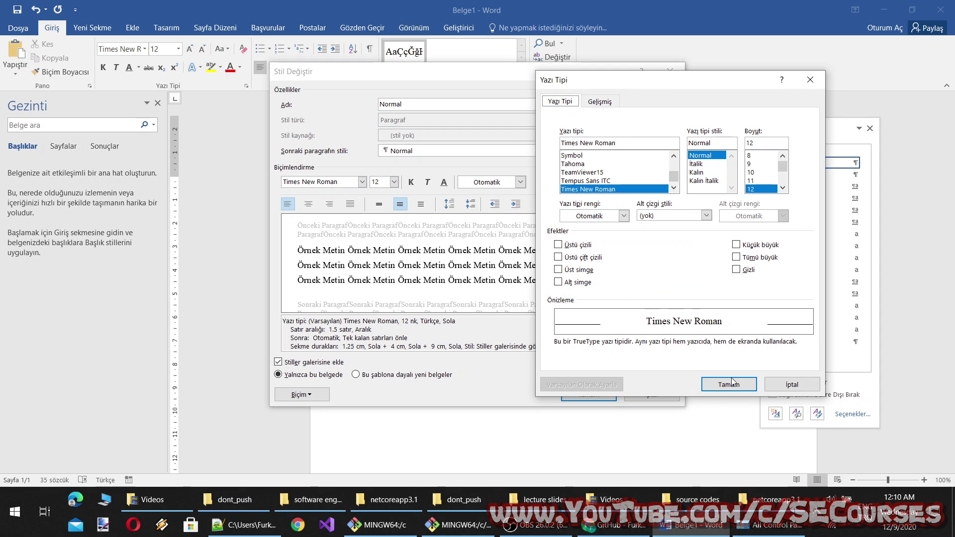
{"action": "left_click", "coordinate": [728, 385]}
Set the Normal style's paragraph to no special indent and 0 spacing after.
{"action": "left_click", "coordinate": [303, 394]}
{"action": "left_click", "coordinate": [333, 283]}
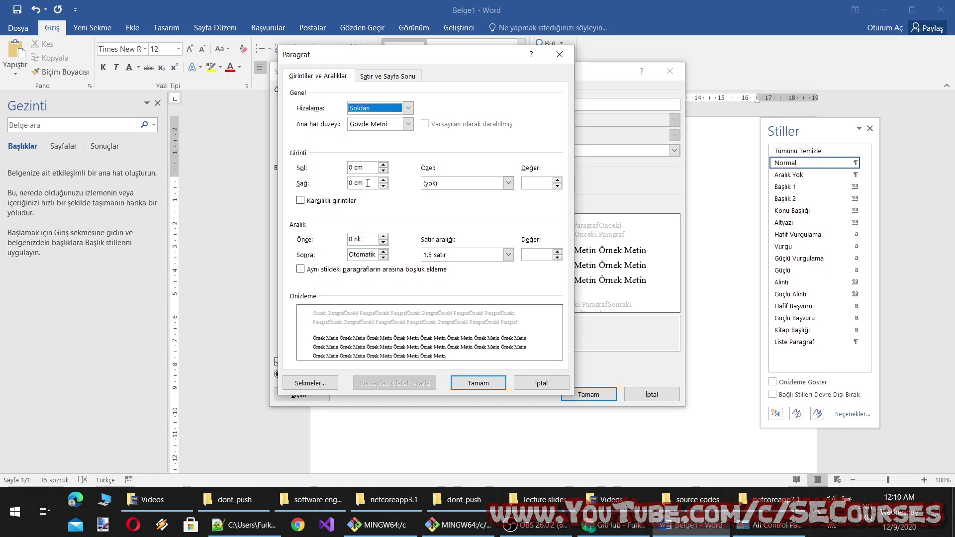
{"action": "left_click", "coordinate": [457, 183]}
{"action": "left_click", "coordinate": [455, 183]}
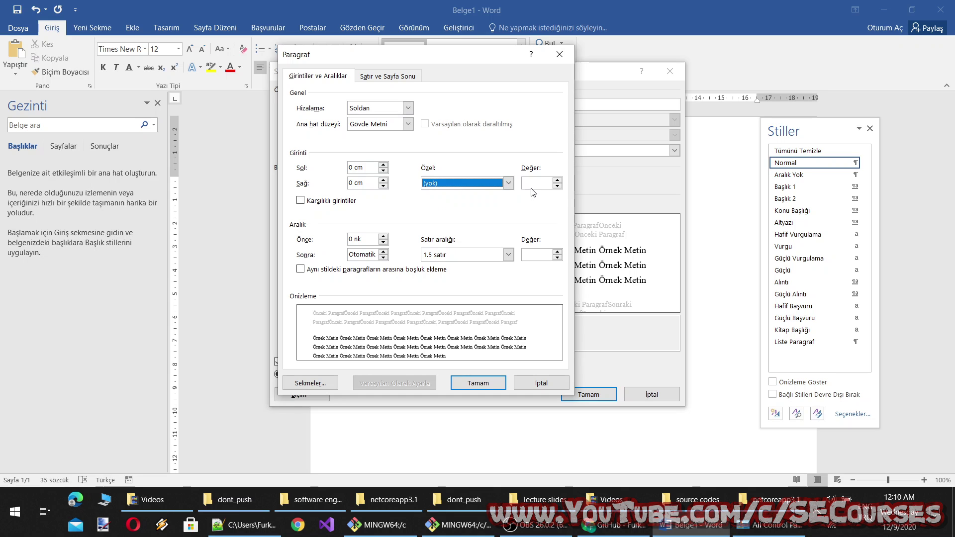
{"action": "left_click", "coordinate": [382, 258]}
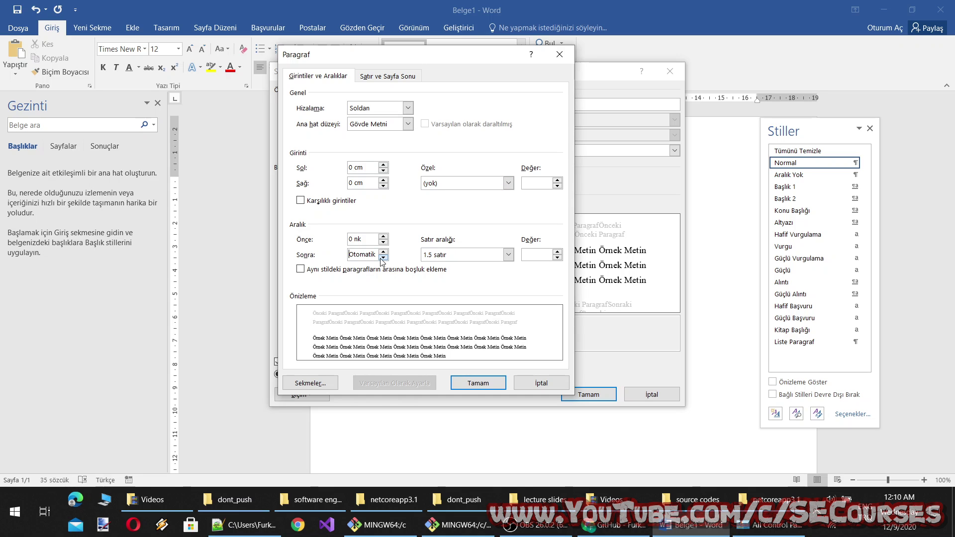
{"action": "left_click_drag", "start_coordinate": [376, 256], "coordinate": [318, 257]}
{"action": "type", "text": "0"}
{"action": "type", "text": "0"}
Confirm the paragraph changes and look through the style's Tabs, Border and Language settings unchanged.
{"action": "left_click", "coordinate": [476, 383]}
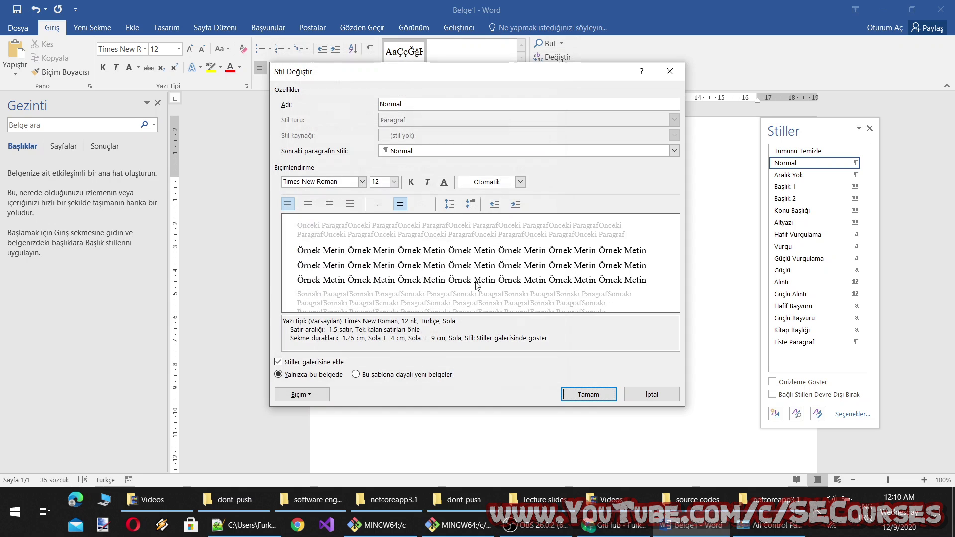
{"action": "left_click", "coordinate": [300, 394]}
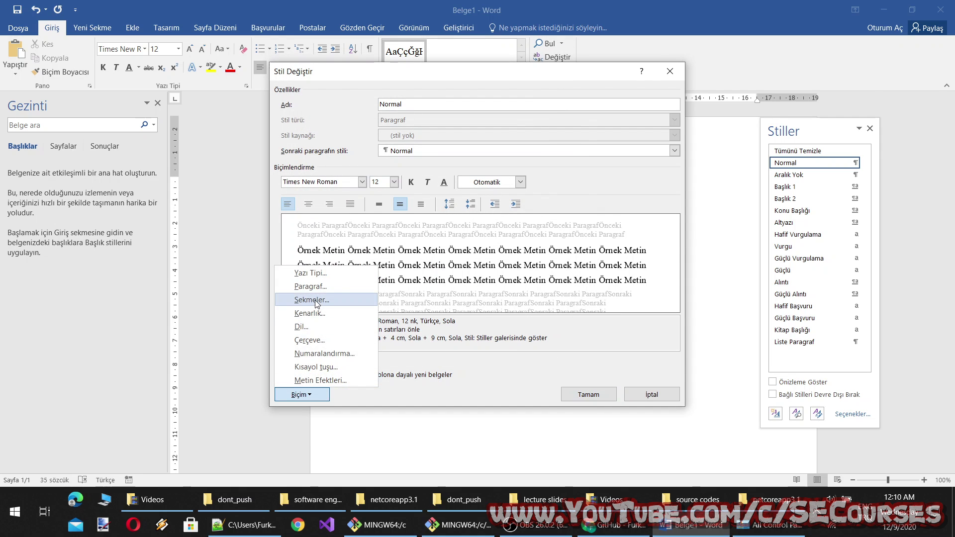
{"action": "left_click", "coordinate": [311, 299]}
{"action": "key", "text": "Escape"}
{"action": "left_click", "coordinate": [302, 401]}
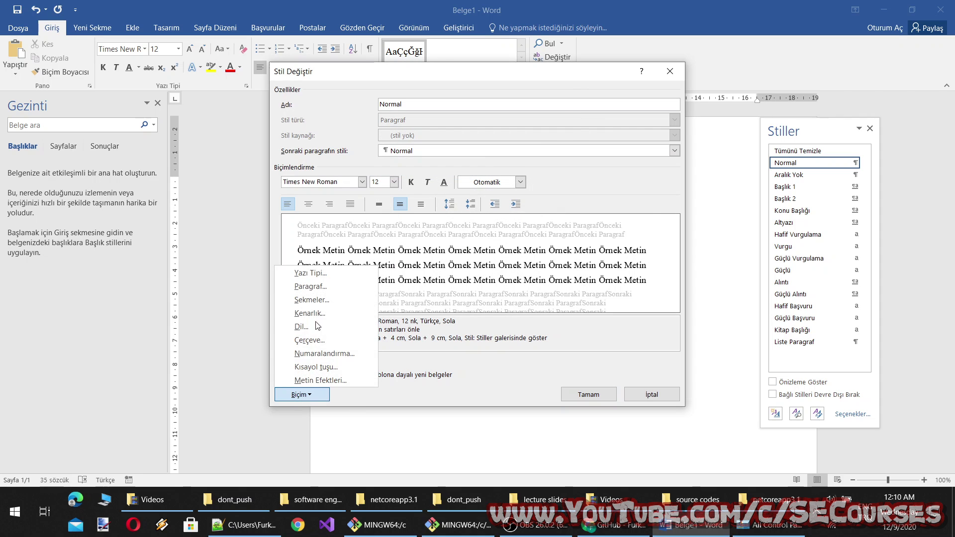
{"action": "left_click", "coordinate": [319, 310]}
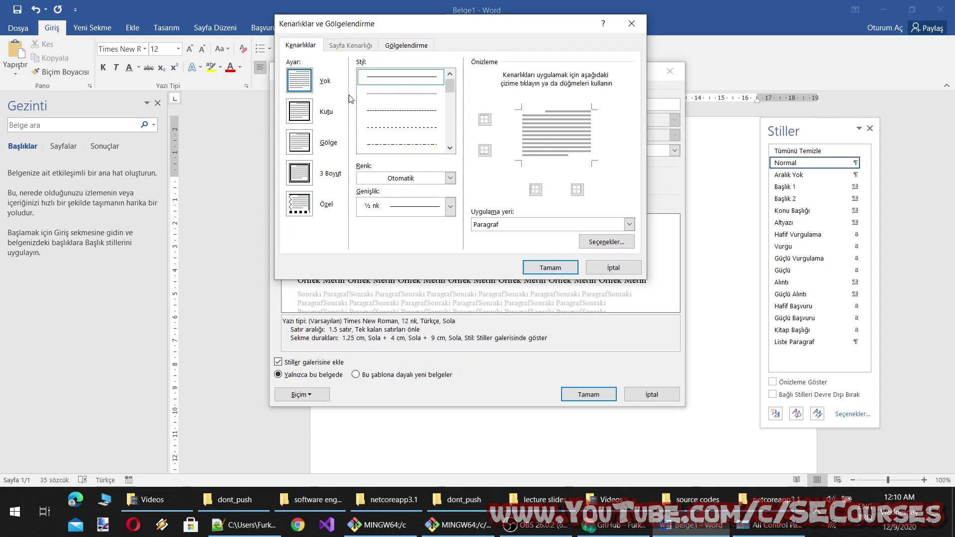
{"action": "left_click", "coordinate": [550, 268]}
{"action": "left_click", "coordinate": [319, 398]}
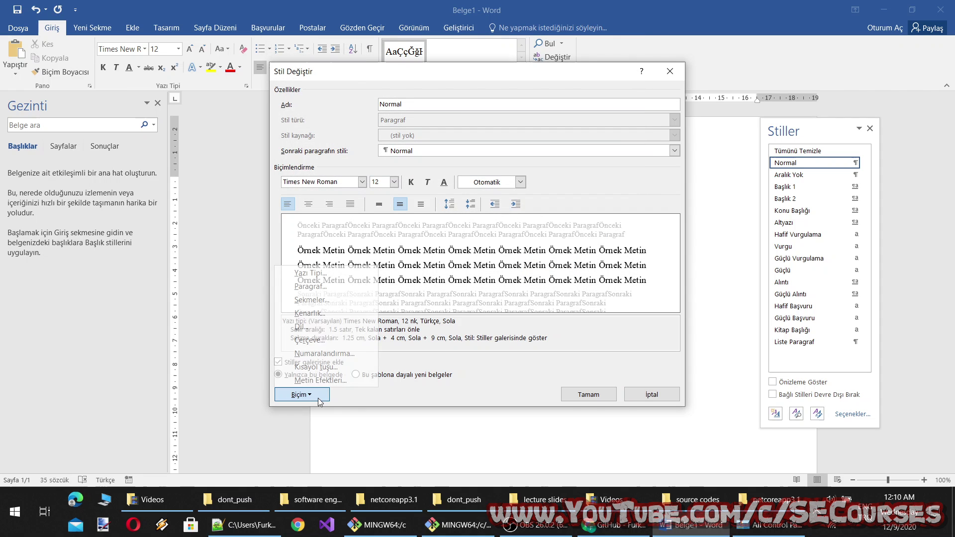
{"action": "left_click", "coordinate": [317, 326]}
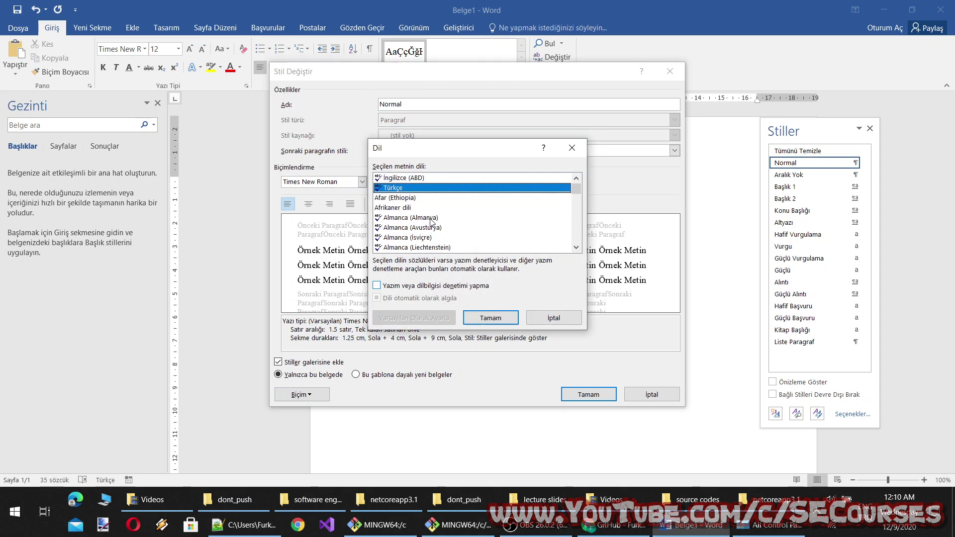
{"action": "left_click", "coordinate": [467, 321]}
Accept the frame settings, giving the Normal style a left horizontal position, and check numbering.
{"action": "left_click", "coordinate": [291, 395]}
{"action": "left_click", "coordinate": [313, 341]}
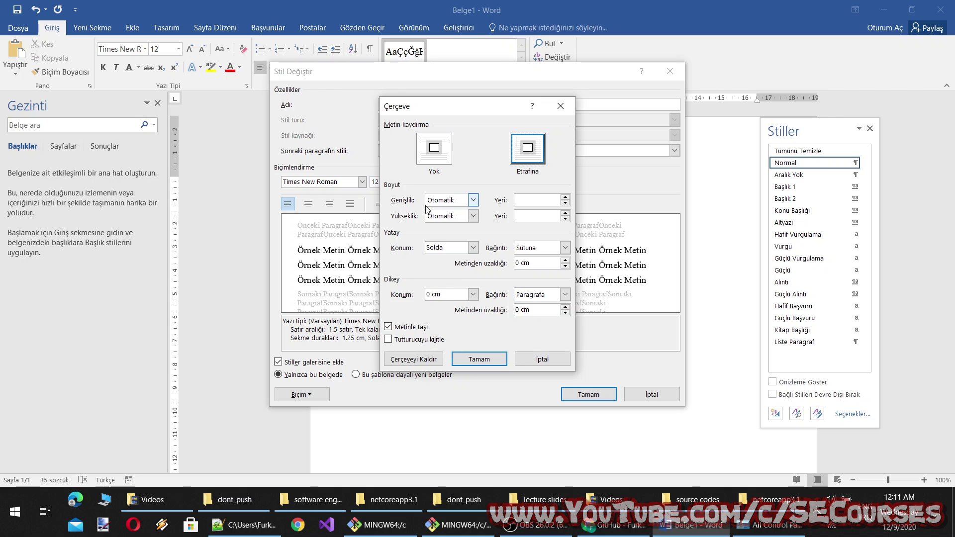
{"action": "left_click", "coordinate": [478, 359]}
{"action": "left_click", "coordinate": [321, 394]}
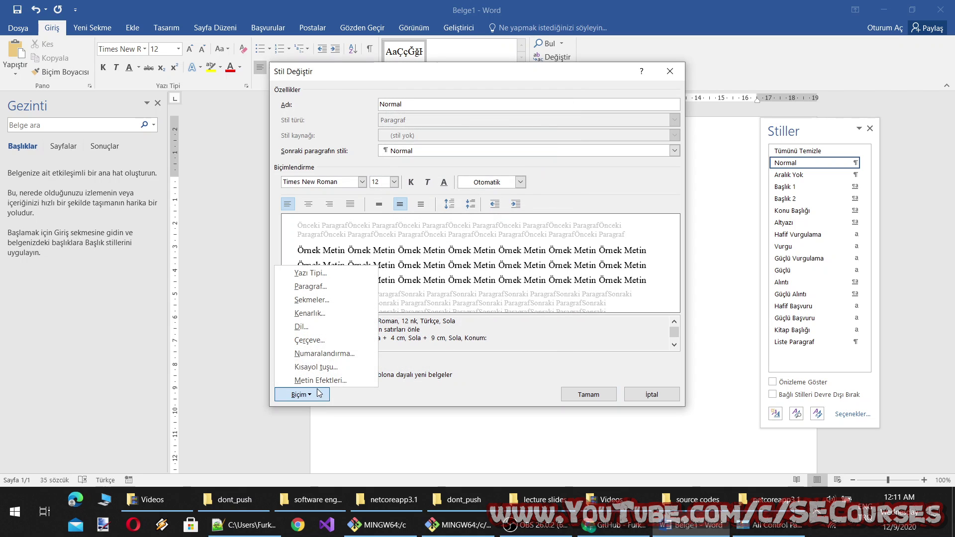
{"action": "left_click", "coordinate": [318, 353]}
{"action": "left_click", "coordinate": [497, 350]}
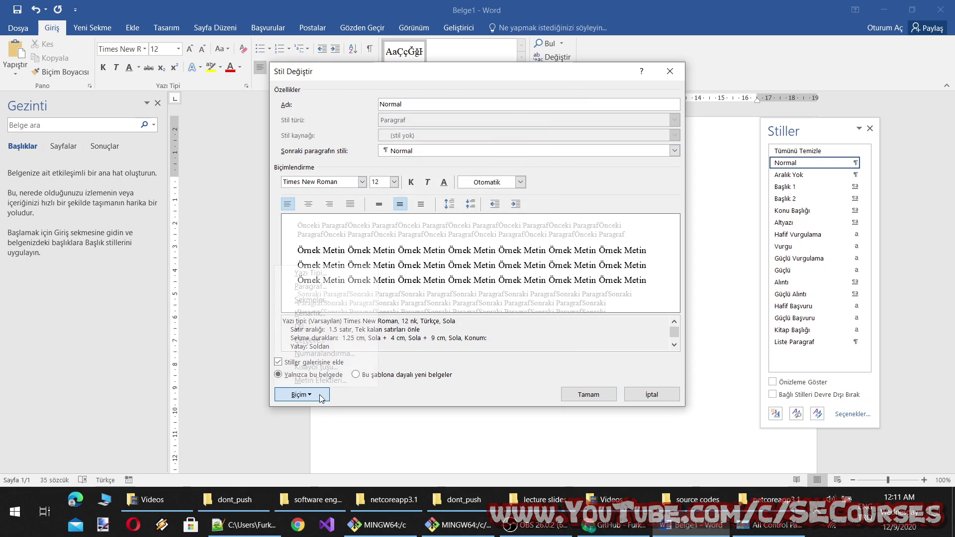
{"action": "left_click", "coordinate": [302, 395]}
{"action": "left_click", "coordinate": [325, 380]}
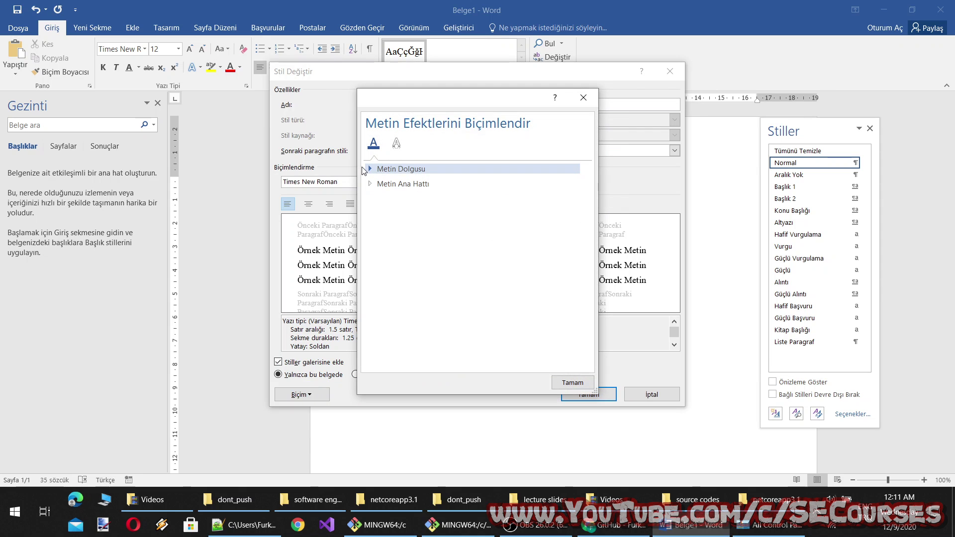
Inspect the Normal style's text fill and outline options and close them without changes.
{"action": "left_click", "coordinate": [370, 169]}
{"action": "left_click", "coordinate": [378, 267]}
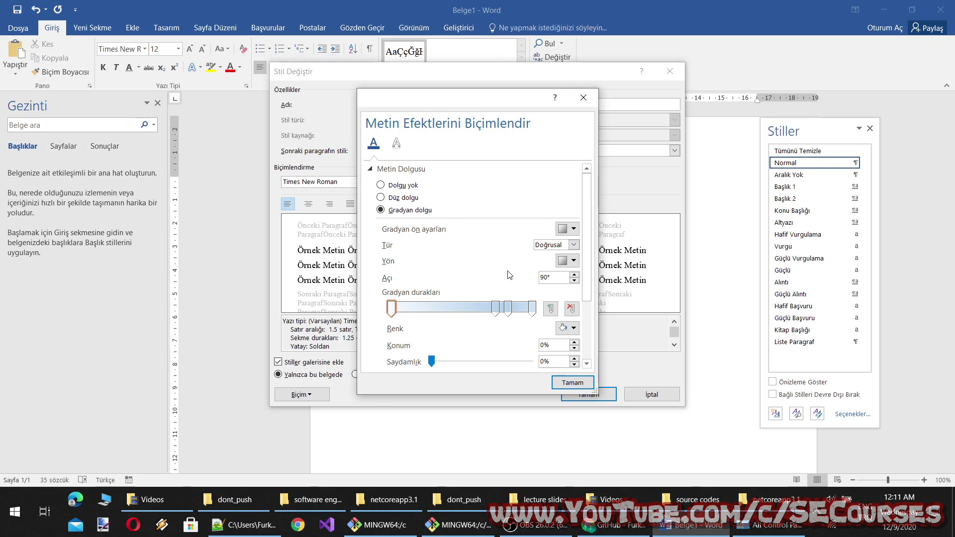
{"action": "left_click", "coordinate": [572, 383]}
{"action": "left_click", "coordinate": [586, 398]}
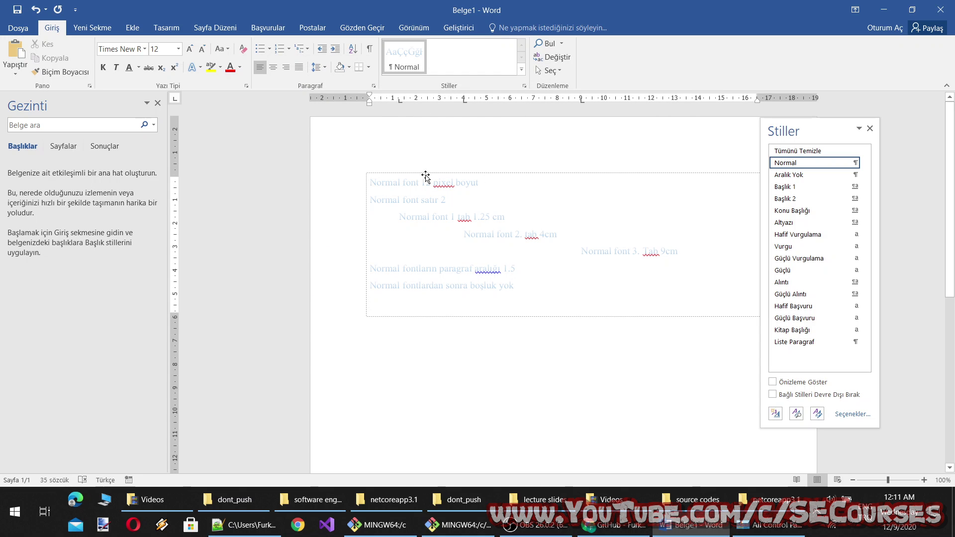
Change the Normal style's text fill to no fill and apply the style.
{"action": "right_click", "coordinate": [403, 59]}
{"action": "left_click", "coordinate": [439, 82]}
{"action": "left_click", "coordinate": [314, 396]}
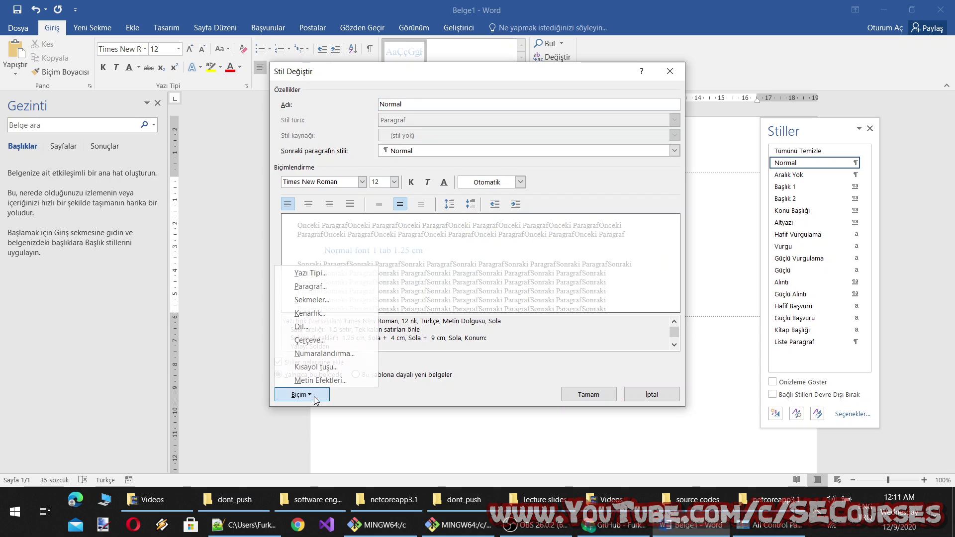
{"action": "left_click", "coordinate": [313, 377]}
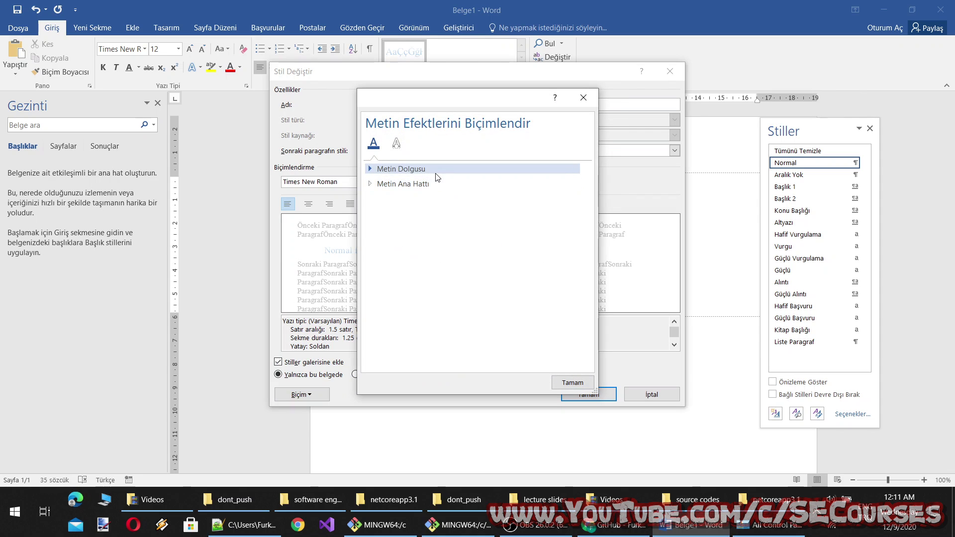
{"action": "left_click", "coordinate": [403, 169]}
{"action": "left_click", "coordinate": [390, 199]}
{"action": "left_click", "coordinate": [390, 188]}
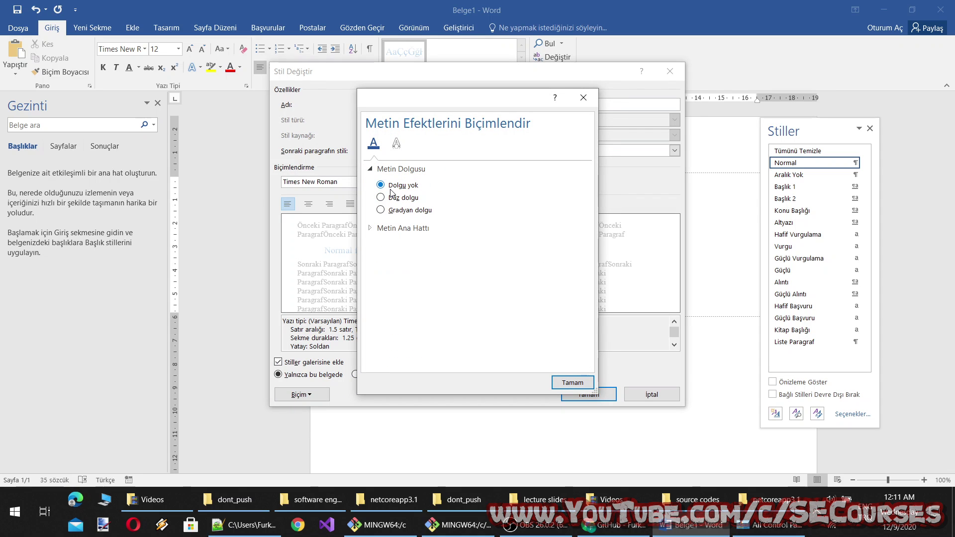
{"action": "left_click", "coordinate": [553, 381]}
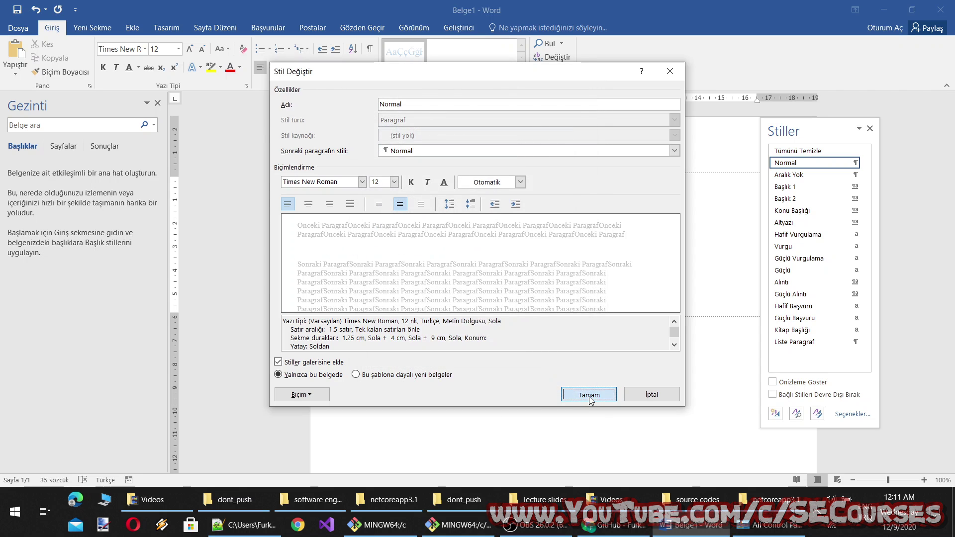
{"action": "left_click", "coordinate": [585, 394]}
Check the page text's paragraph and tab settings without changing them.
{"action": "right_click", "coordinate": [480, 231]}
{"action": "left_click", "coordinate": [510, 316]}
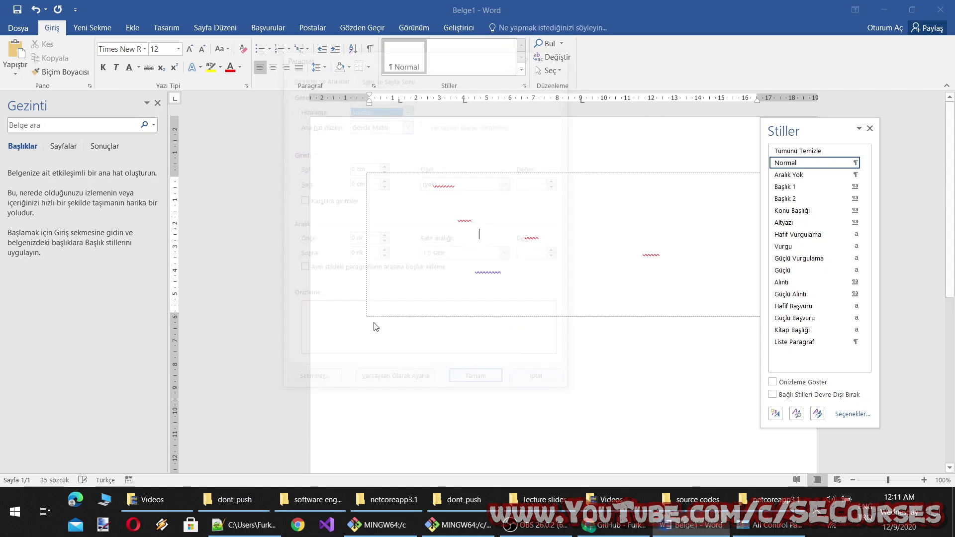
{"action": "left_click", "coordinate": [320, 384]}
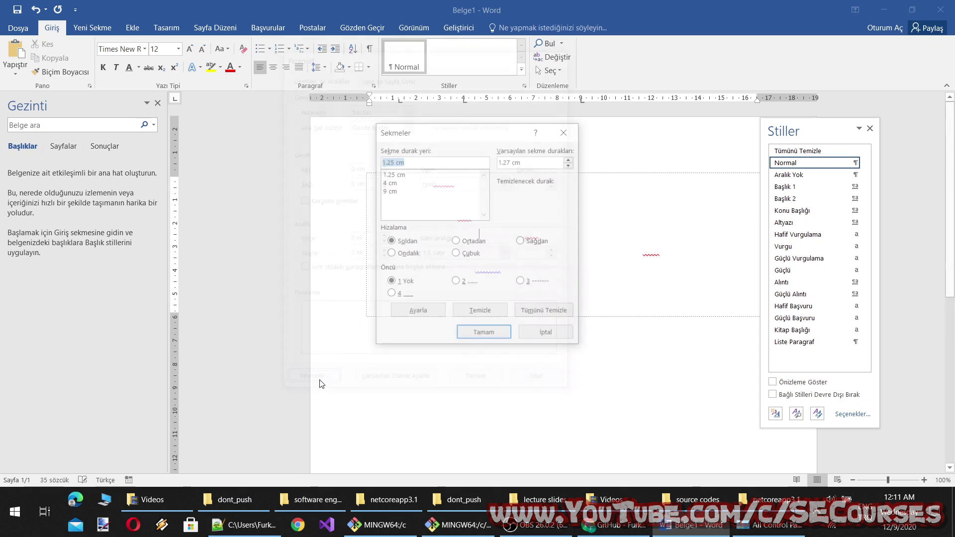
{"action": "left_click", "coordinate": [538, 338]}
Give the Normal style a solid text fill at 48% transparency and apply it.
{"action": "right_click", "coordinate": [398, 43]}
{"action": "right_click", "coordinate": [393, 47]}
{"action": "left_click", "coordinate": [418, 68]}
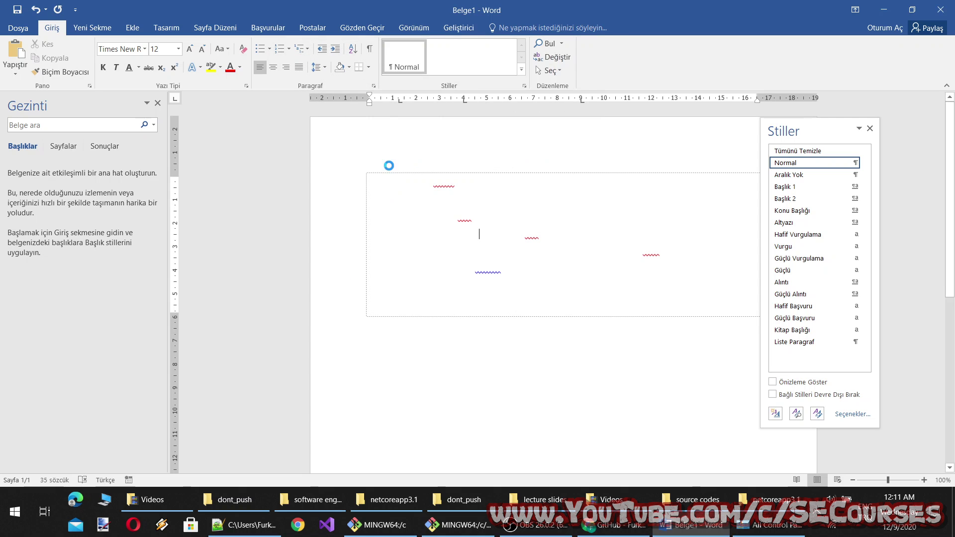
{"action": "left_click", "coordinate": [312, 398]}
{"action": "left_click", "coordinate": [317, 380]}
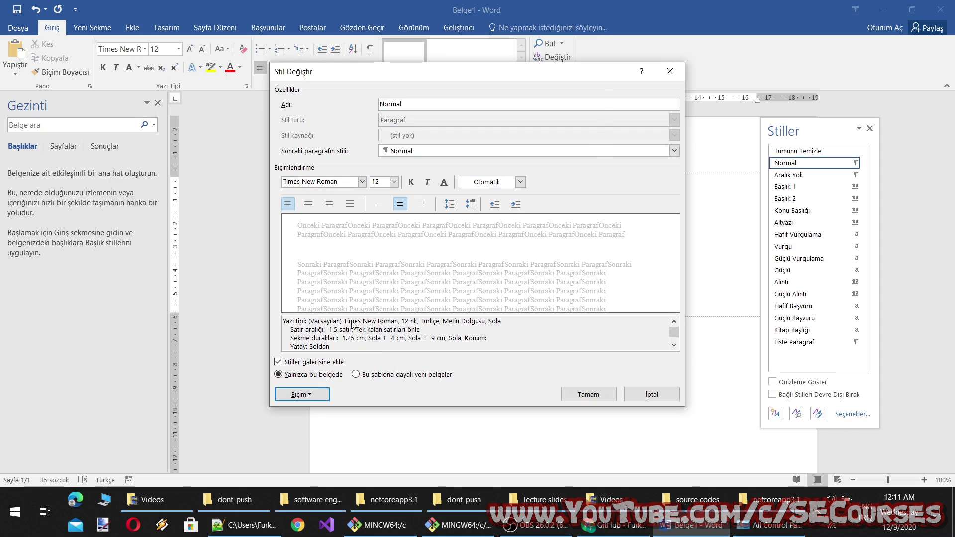
{"action": "left_click", "coordinate": [371, 168]}
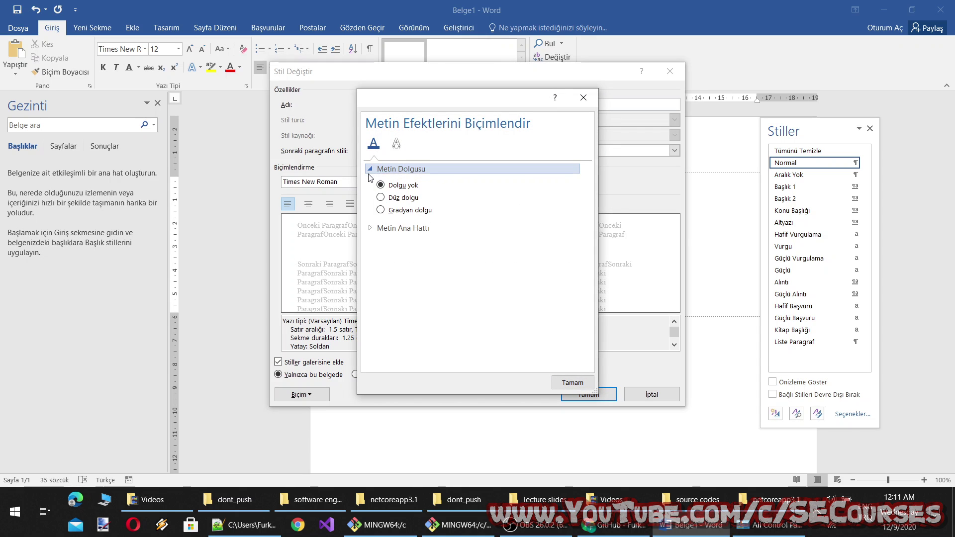
{"action": "left_click", "coordinate": [371, 228]}
{"action": "left_click", "coordinate": [381, 199]}
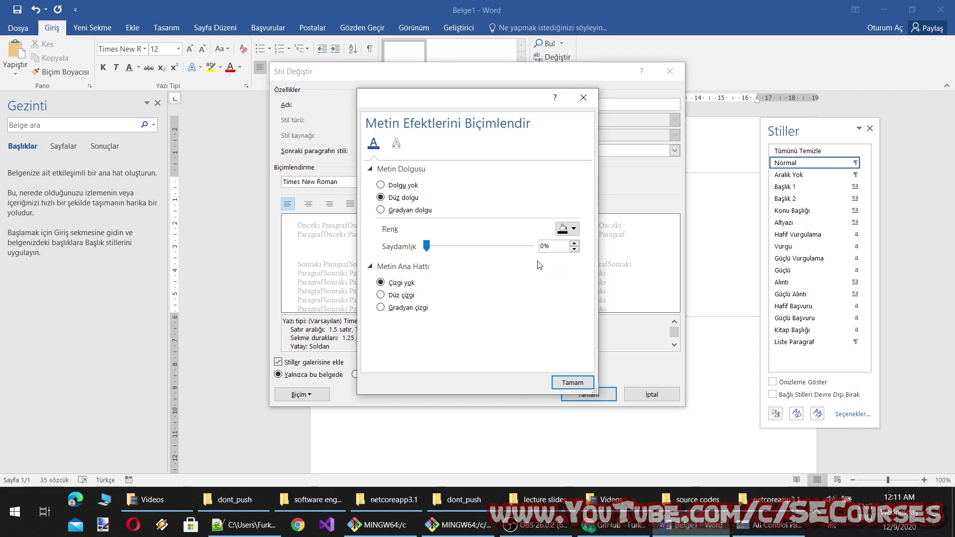
{"action": "left_click_drag", "start_coordinate": [426, 246], "coordinate": [485, 248]}
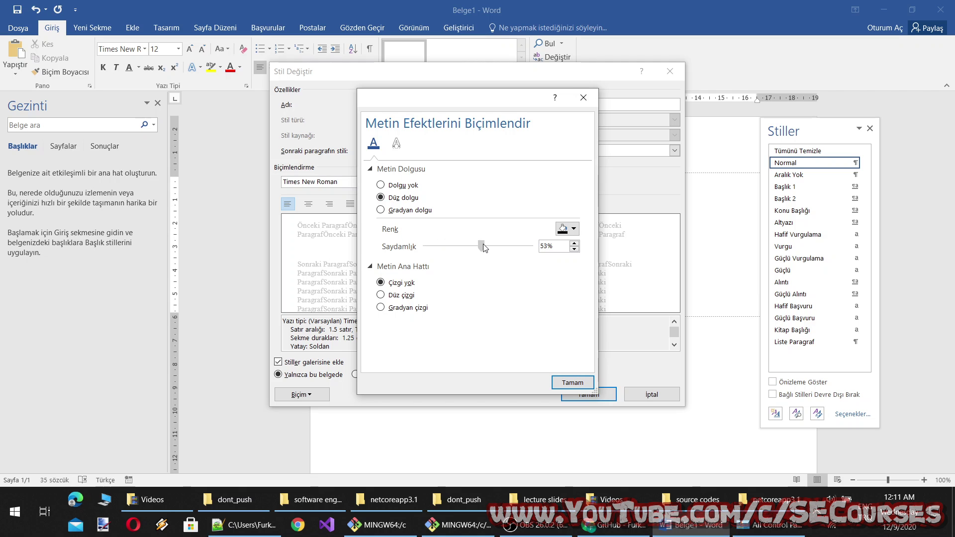
{"action": "left_click", "coordinate": [572, 383]}
{"action": "left_click", "coordinate": [587, 395]}
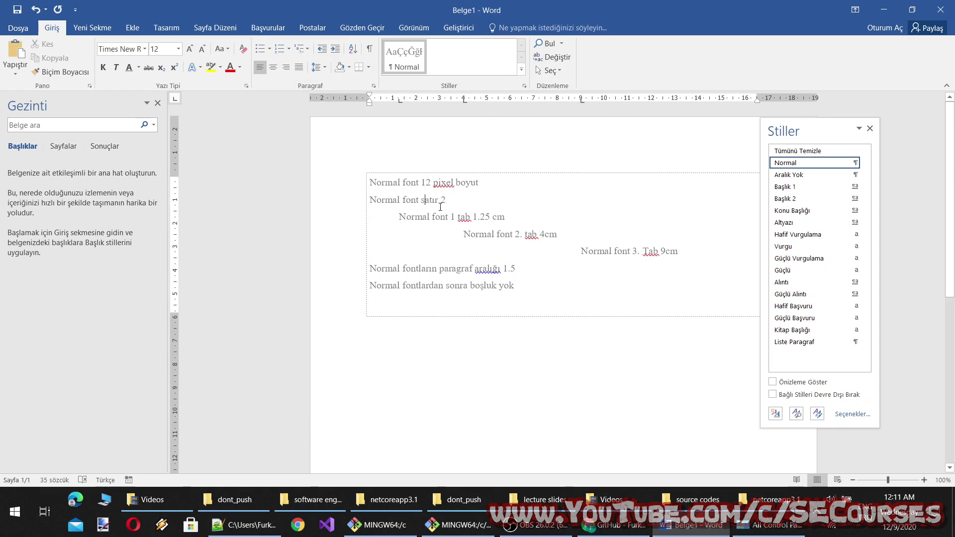
Set the Normal style's text fill transparency to 0% in Metin Efektleri and save the style.
{"action": "left_click_drag", "start_coordinate": [541, 234], "coordinate": [464, 233]}
{"action": "right_click", "coordinate": [383, 47]}
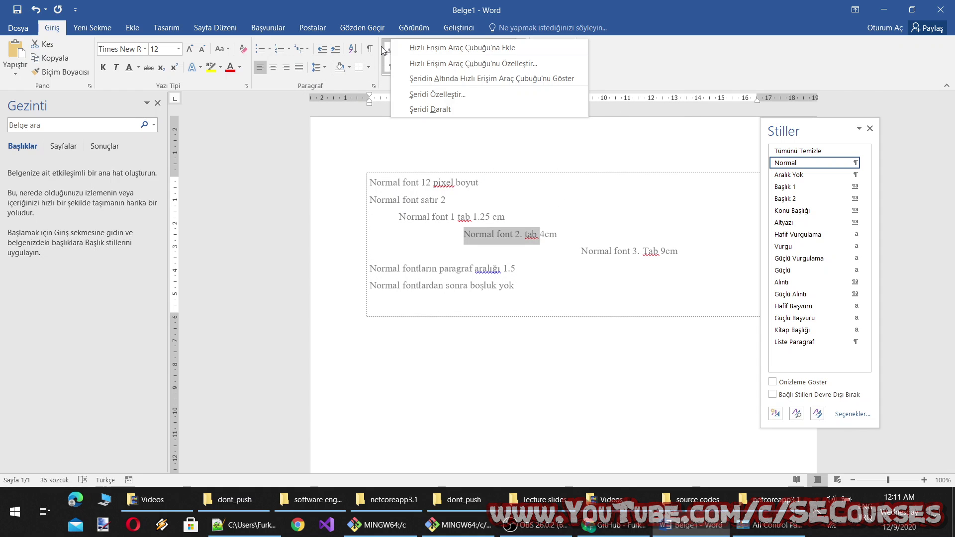
{"action": "right_click", "coordinate": [382, 48]}
{"action": "left_click", "coordinate": [416, 65]}
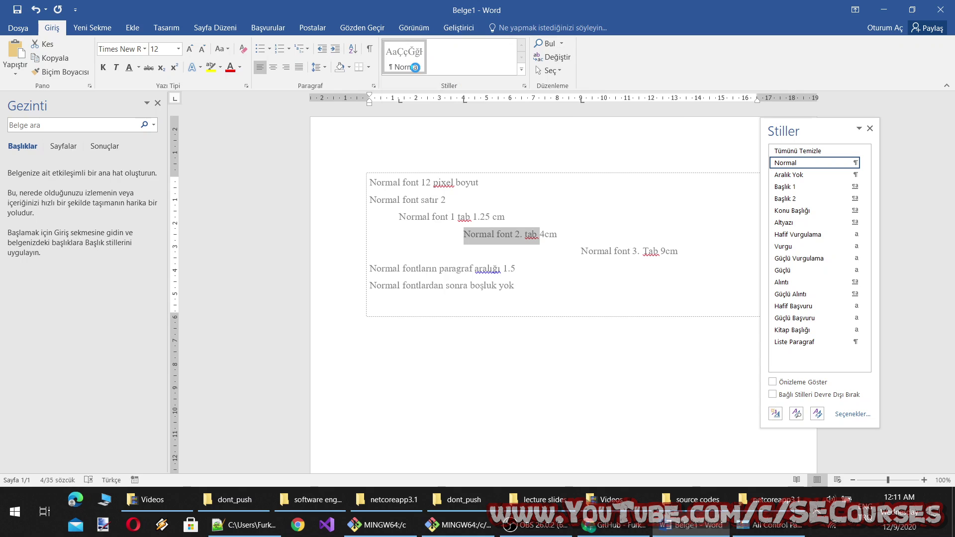
{"action": "left_click", "coordinate": [313, 394]}
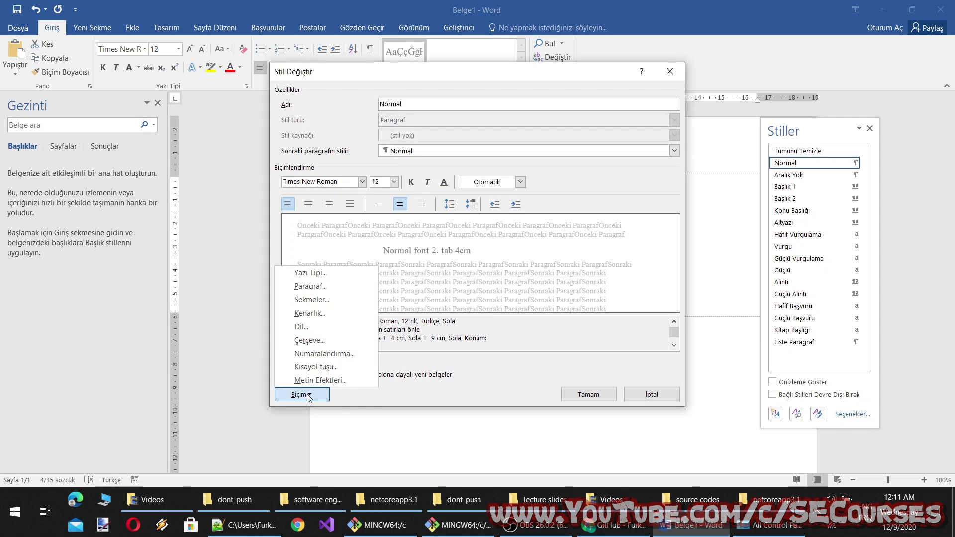
{"action": "left_click", "coordinate": [324, 386]}
{"action": "left_click", "coordinate": [392, 171]}
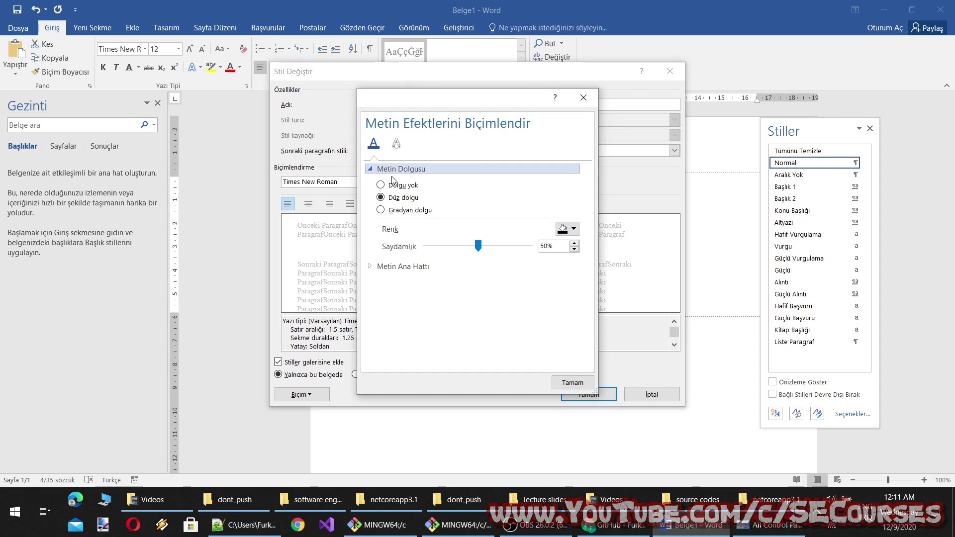
{"action": "left_click_drag", "start_coordinate": [473, 247], "coordinate": [312, 228]}
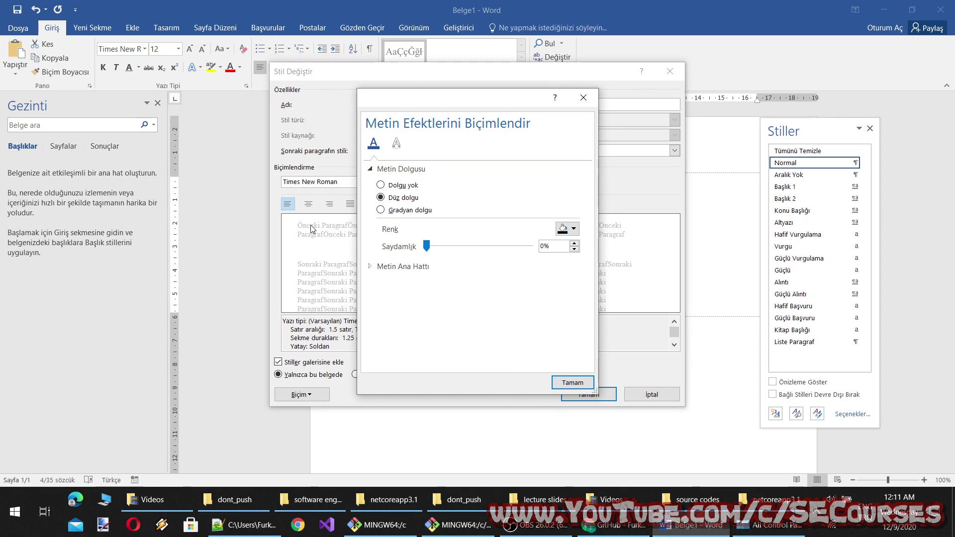
{"action": "left_click", "coordinate": [416, 266]}
{"action": "left_click", "coordinate": [572, 383]}
{"action": "left_click", "coordinate": [589, 395]}
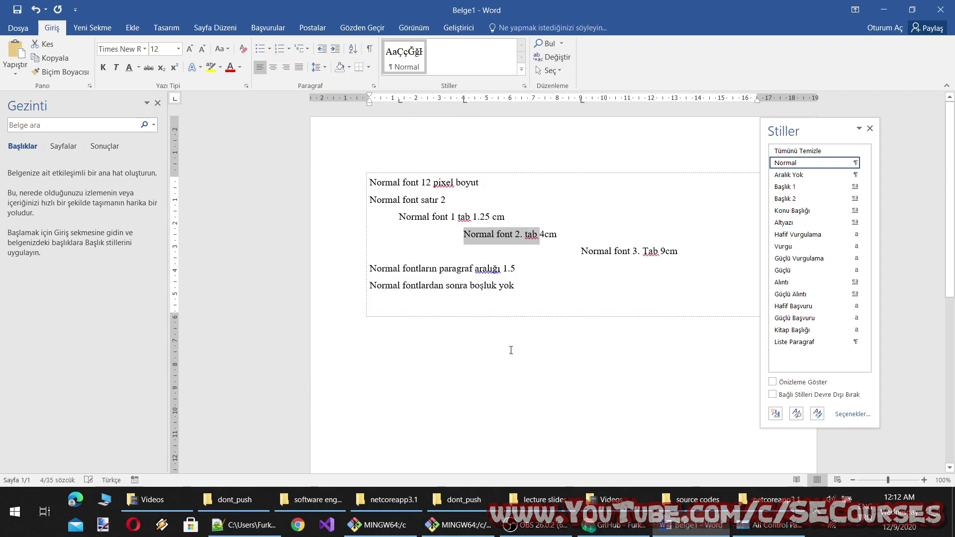
{"action": "left_click", "coordinate": [505, 330]}
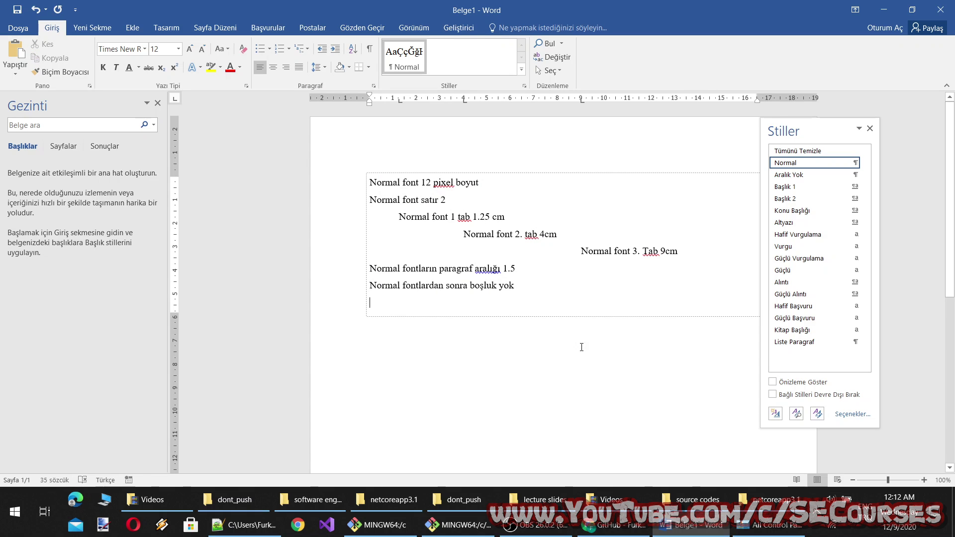
Set the Normal style's frame text wrapping to Yok (none) and save the style.
{"action": "right_click", "coordinate": [390, 67]}
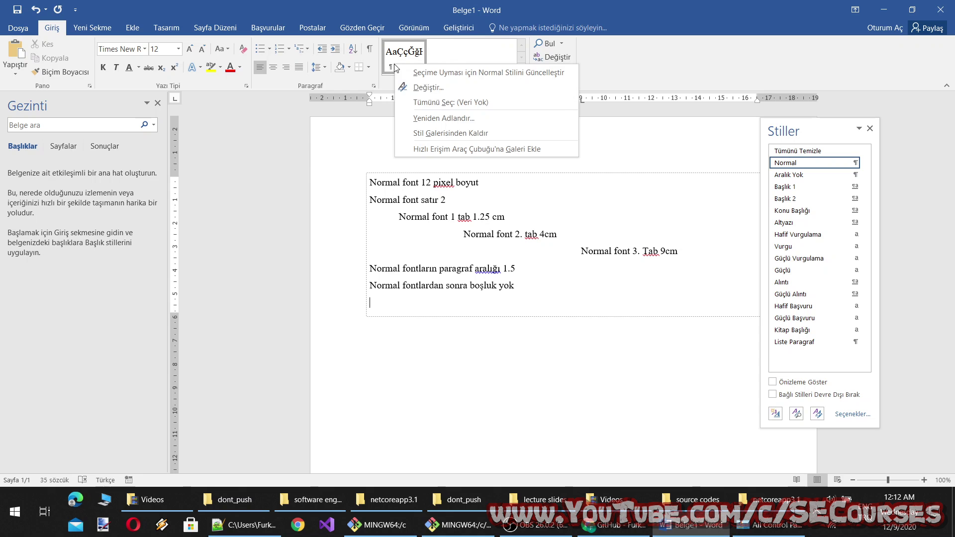
{"action": "left_click", "coordinate": [408, 91]}
{"action": "left_click", "coordinate": [313, 397]}
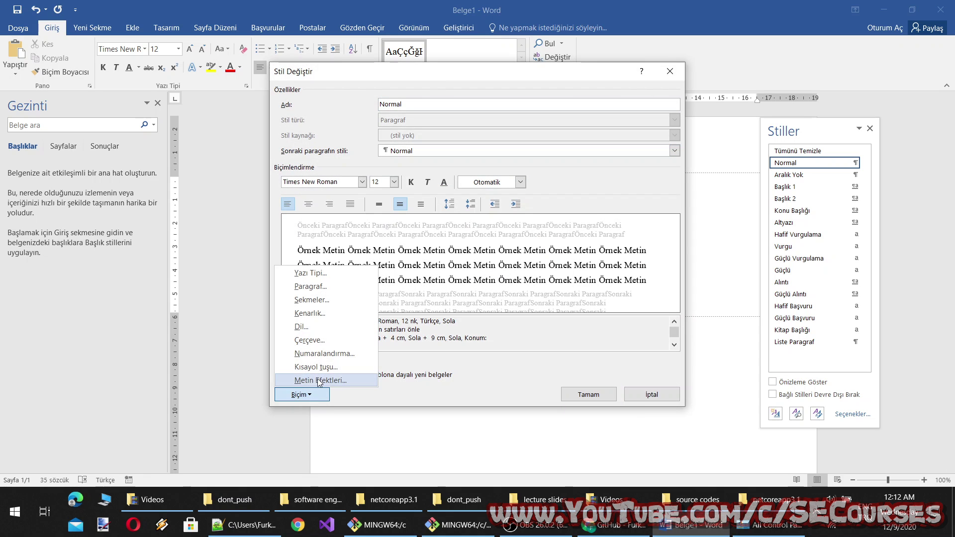
{"action": "left_click", "coordinate": [308, 340]}
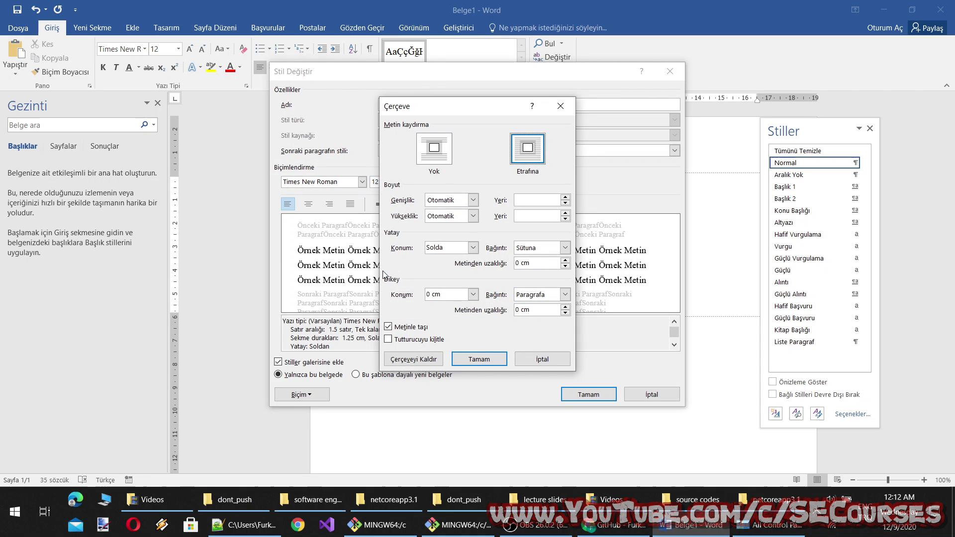
{"action": "left_click", "coordinate": [434, 150]}
{"action": "left_click", "coordinate": [479, 359]}
{"action": "left_click", "coordinate": [588, 395]}
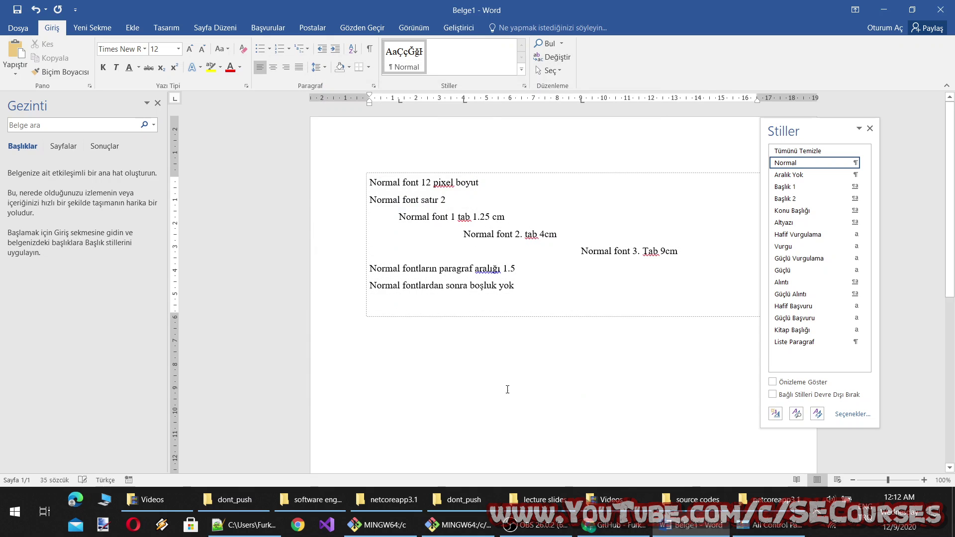
{"action": "left_click", "coordinate": [421, 182]}
Reopen the Normal style and review its Metin Efektleri and Kısayol tuşu settings.
{"action": "right_click", "coordinate": [410, 56]}
{"action": "left_click", "coordinate": [437, 79]}
{"action": "left_click", "coordinate": [315, 394]}
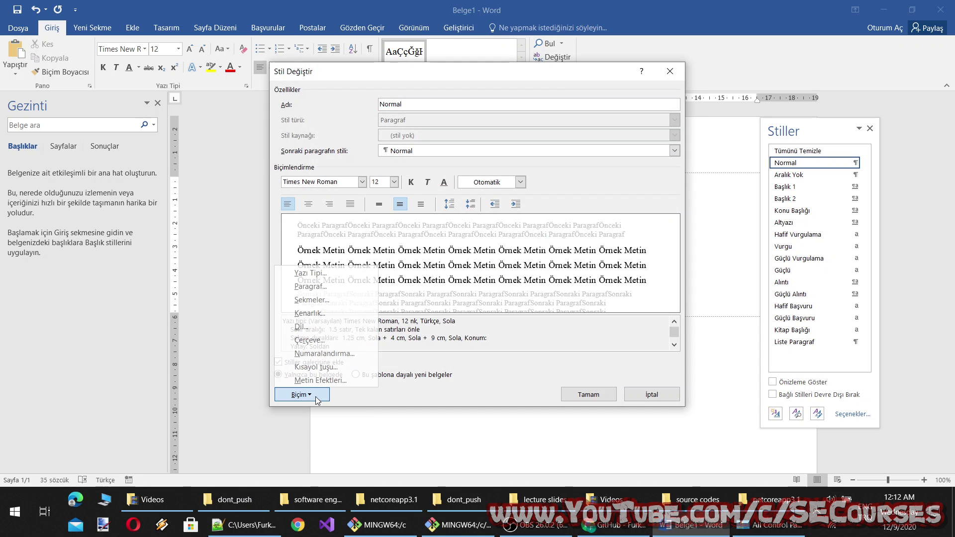
{"action": "left_click", "coordinate": [315, 383]}
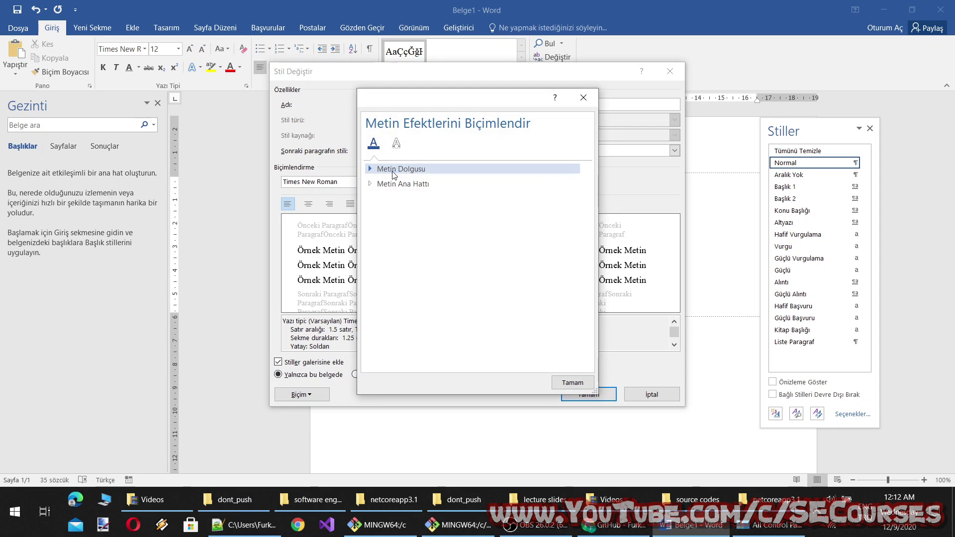
{"action": "left_click", "coordinate": [395, 170]}
{"action": "left_click", "coordinate": [398, 267]}
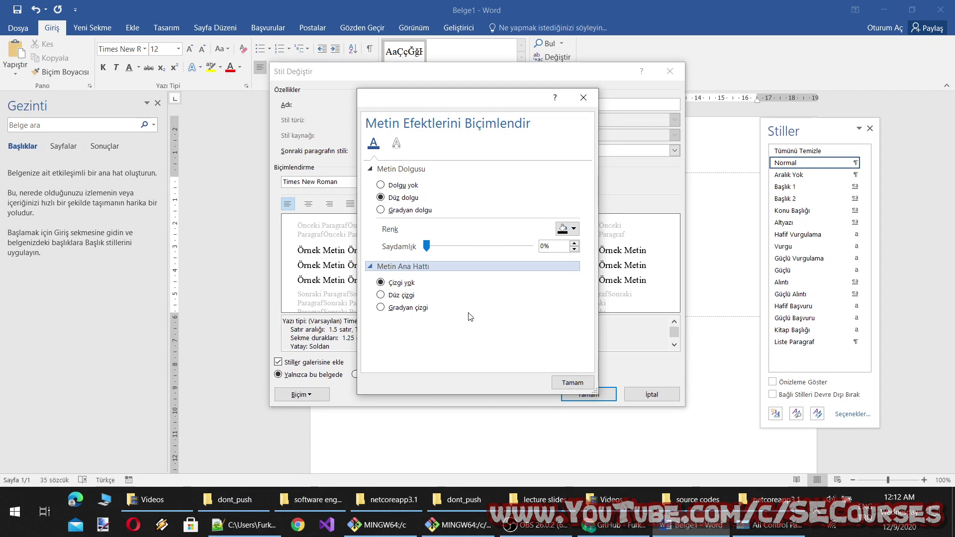
{"action": "left_click", "coordinate": [573, 382]}
{"action": "left_click", "coordinate": [301, 394]}
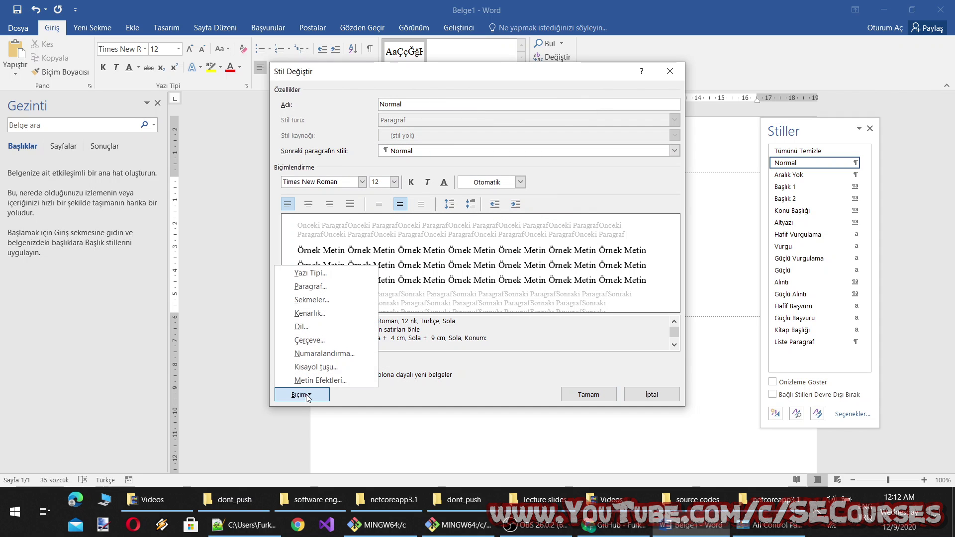
{"action": "left_click", "coordinate": [316, 367]}
{"action": "left_click", "coordinate": [622, 386]}
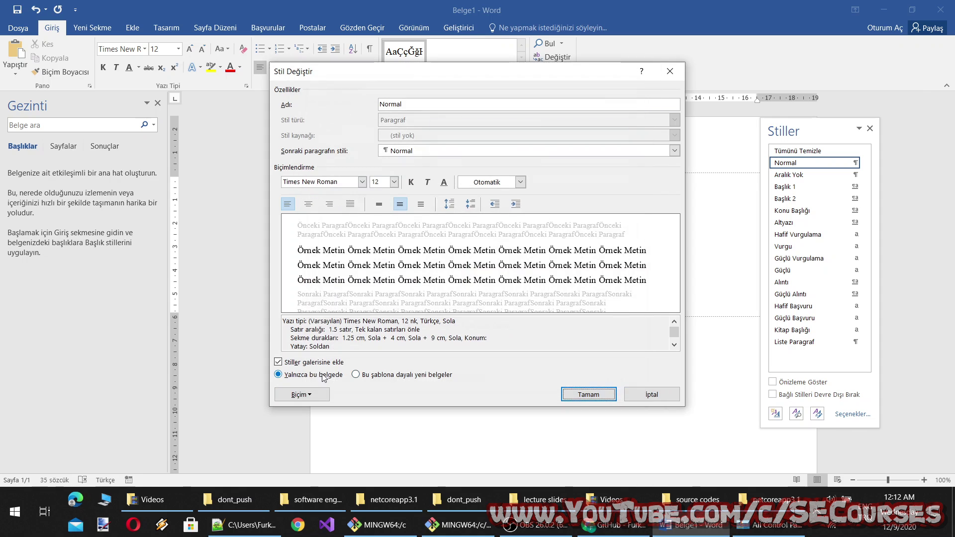
Check the Normal style's Çerçeve and Kenarlık settings, then save the style.
{"action": "left_click", "coordinate": [302, 394]}
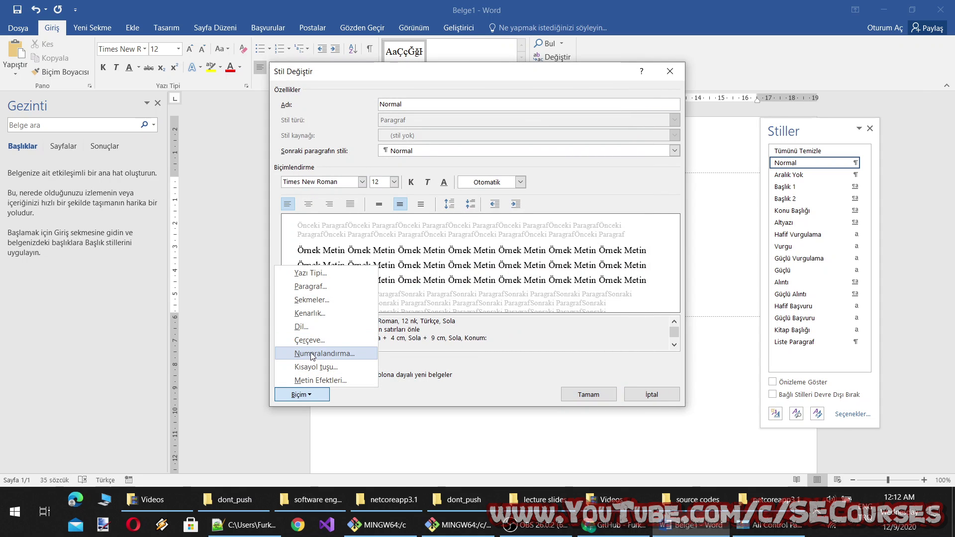
{"action": "left_click", "coordinate": [313, 341]}
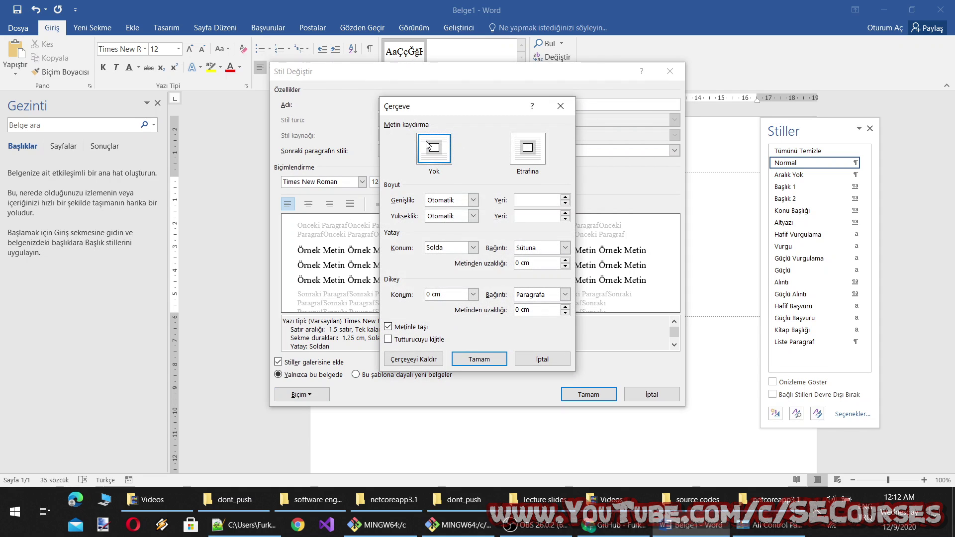
{"action": "left_click", "coordinate": [482, 357]}
{"action": "left_click", "coordinate": [301, 394]}
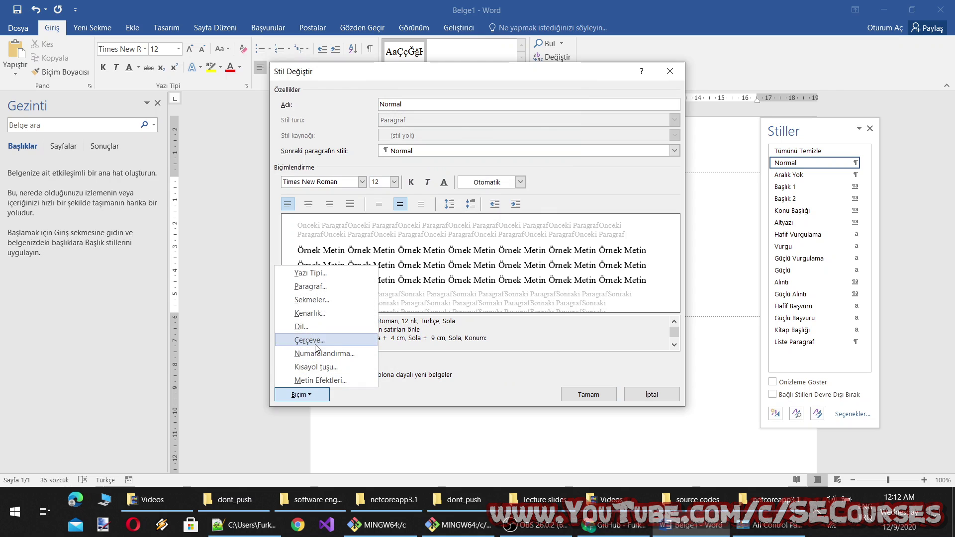
{"action": "left_click", "coordinate": [318, 313]}
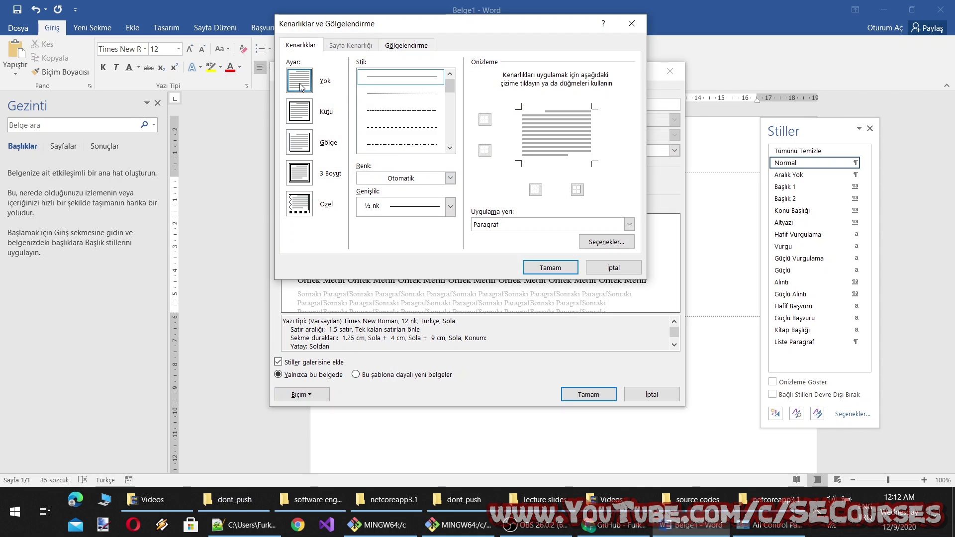
{"action": "left_click", "coordinate": [550, 267]}
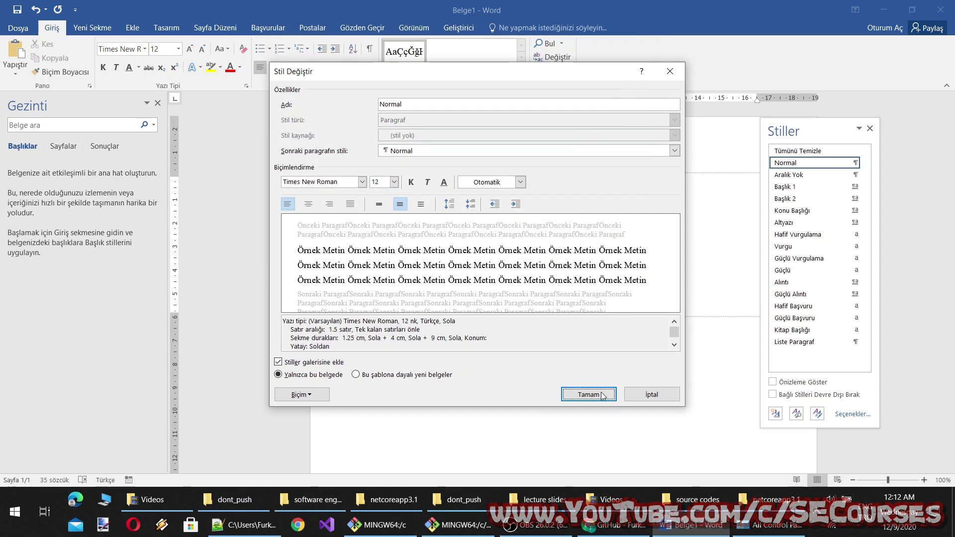
{"action": "left_click", "coordinate": [602, 395]}
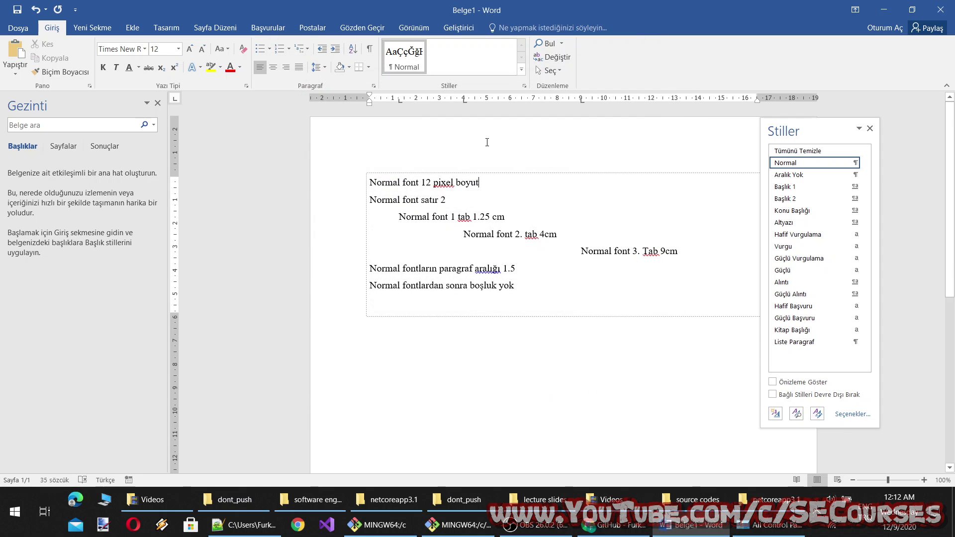
Select and deselect all text, glance at the File page, and close the styles panel.
{"action": "key", "text": "ctrl+a"}
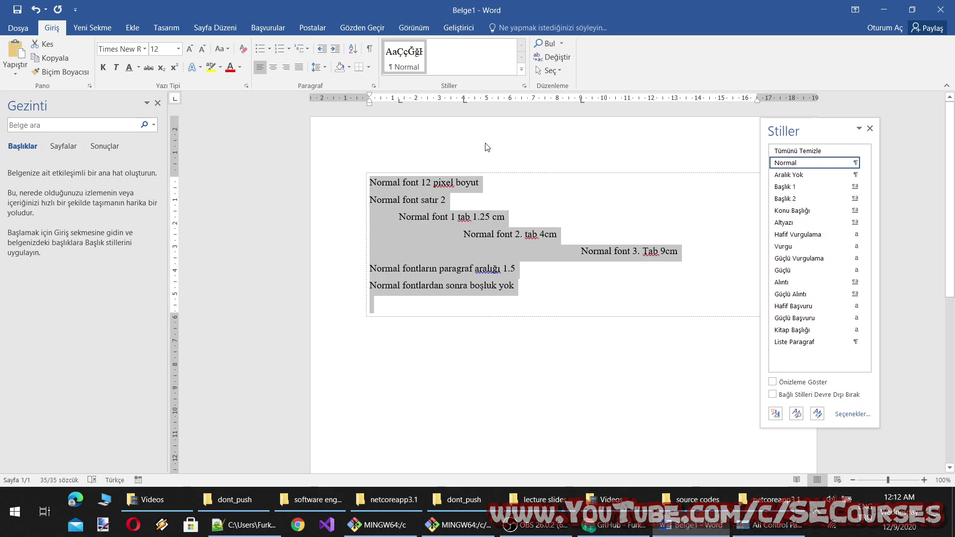
{"action": "left_click", "coordinate": [480, 377]}
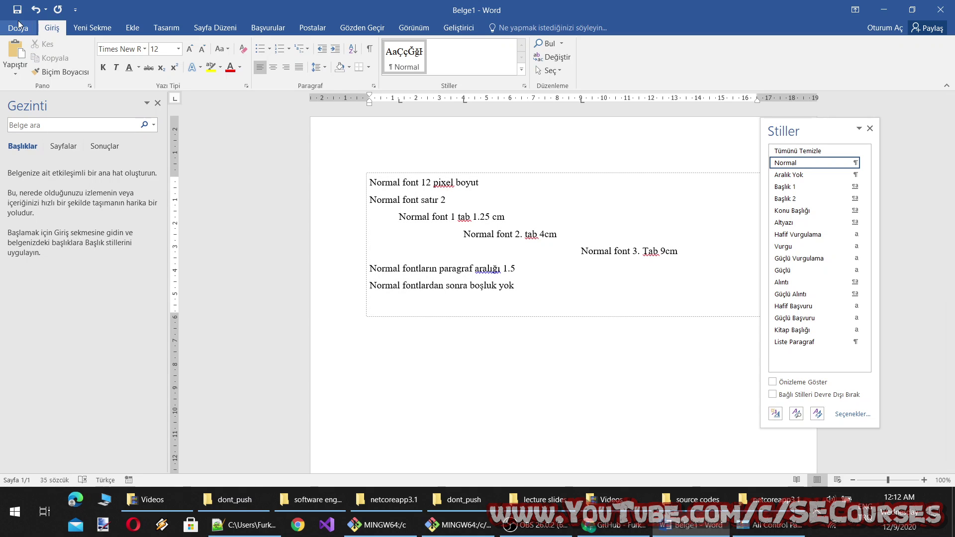
{"action": "left_click", "coordinate": [18, 9]}
{"action": "left_click", "coordinate": [21, 26]}
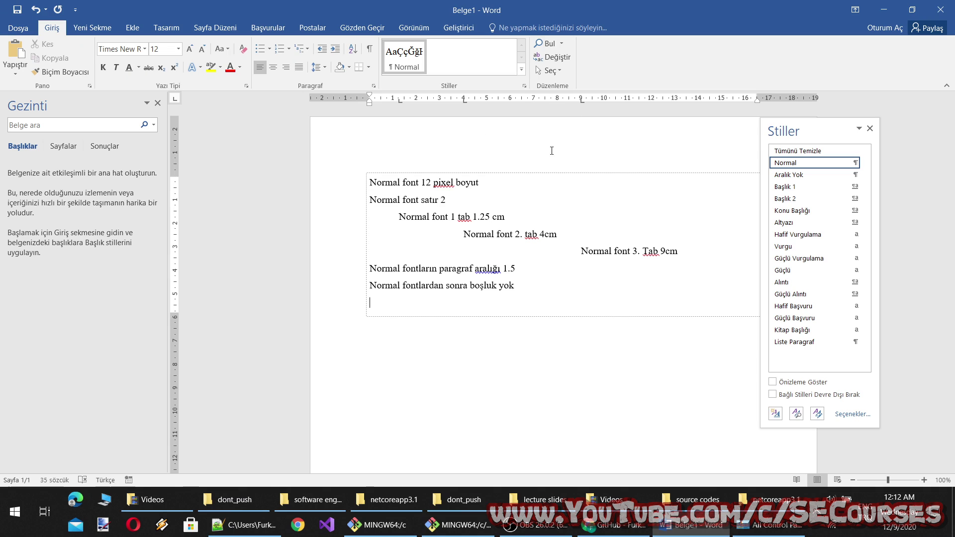
{"action": "left_click", "coordinate": [870, 128]}
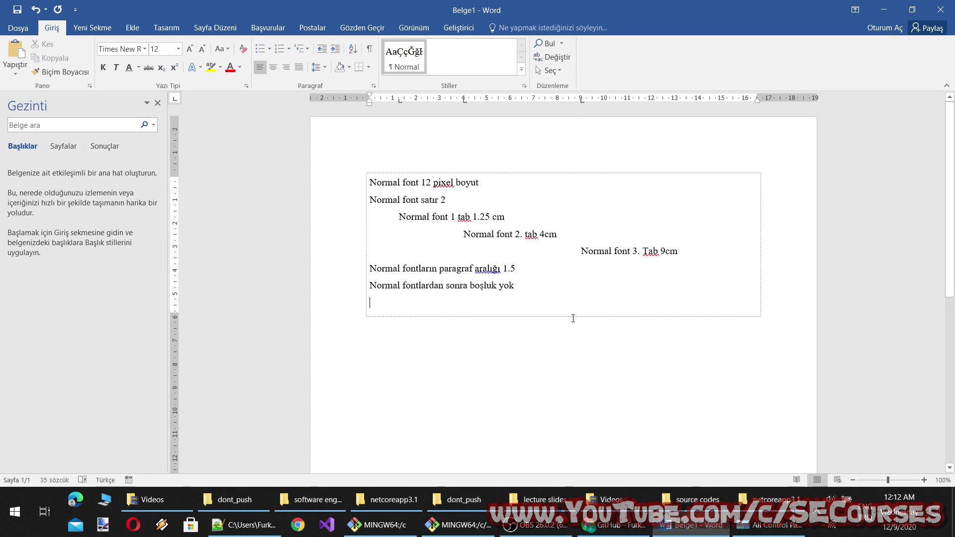
{"action": "type", "text": "Dfe"}
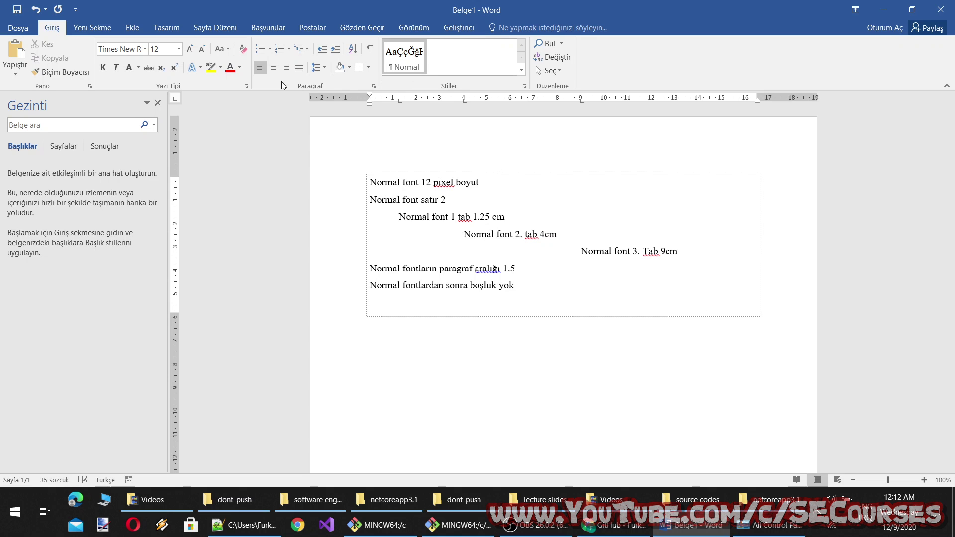
Open Borders and Shading for the text frame and try shadow, box and no-border settings.
{"action": "left_click", "coordinate": [392, 174]}
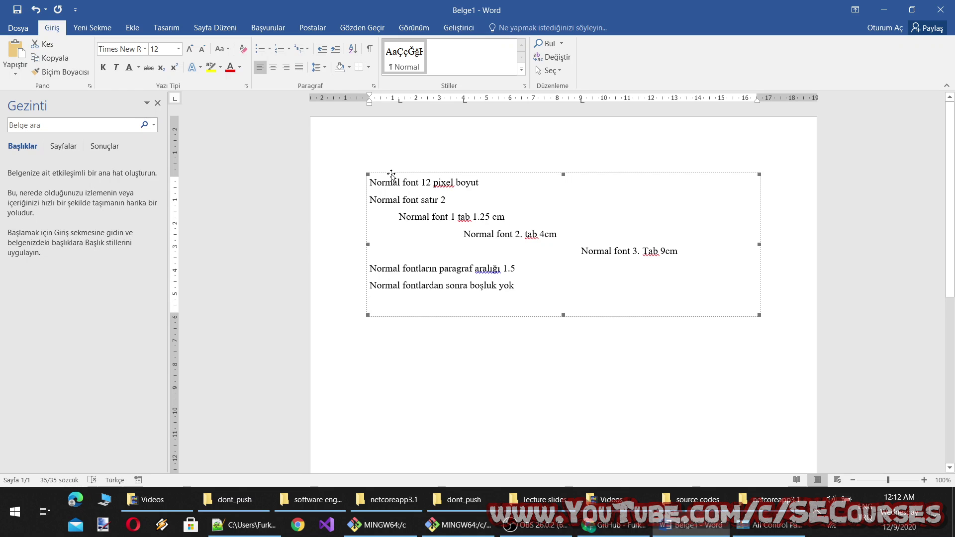
{"action": "right_click", "coordinate": [392, 174]}
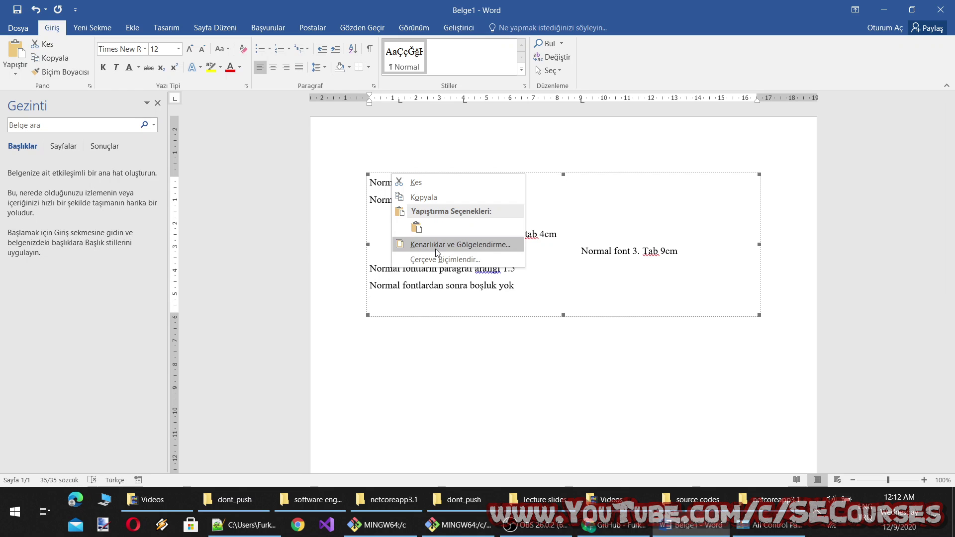
{"action": "left_click", "coordinate": [460, 244]}
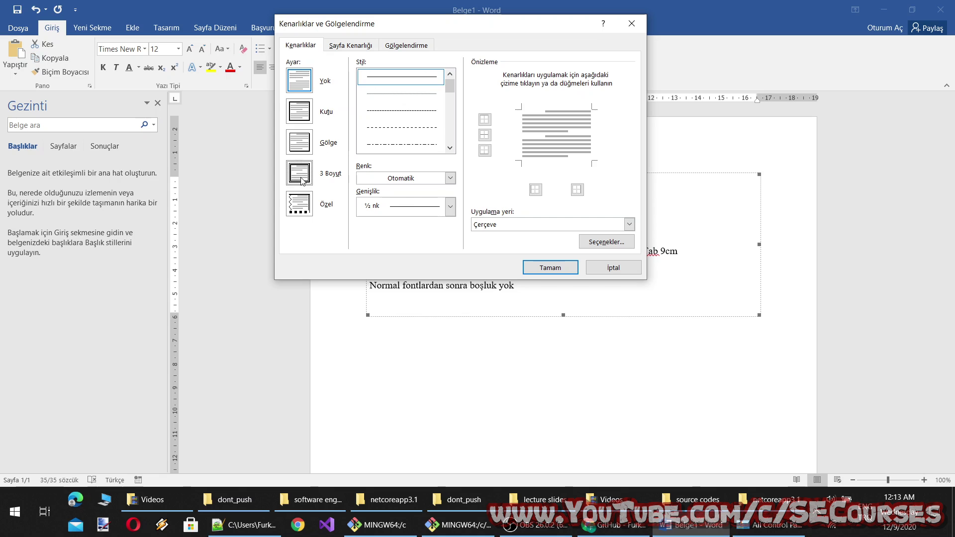
{"action": "left_click", "coordinate": [299, 142]}
{"action": "left_click", "coordinate": [300, 108]}
{"action": "left_click", "coordinate": [304, 77]}
Keep the border applied to the frame, check the Page Border and Shading tabs, and confirm.
{"action": "left_click", "coordinate": [569, 228]}
{"action": "left_click", "coordinate": [569, 229]}
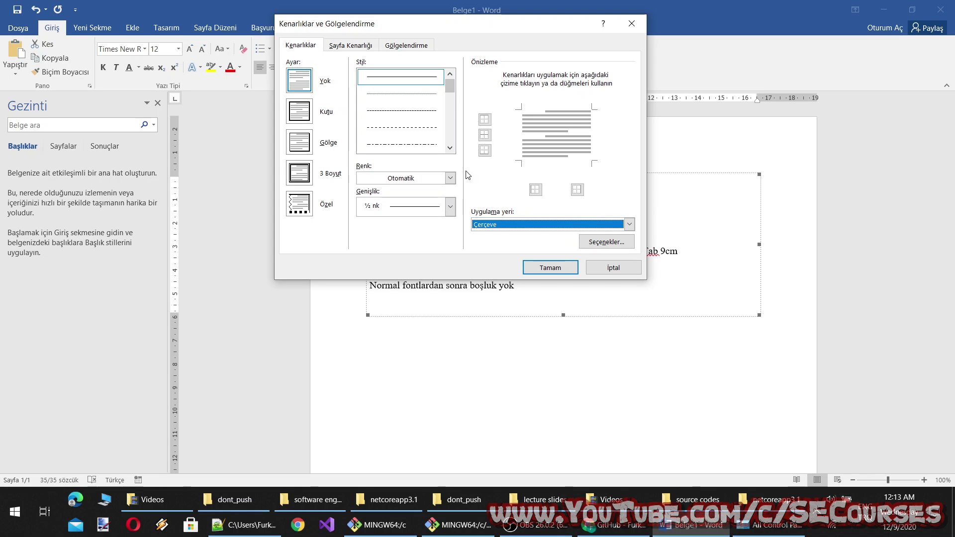
{"action": "left_click", "coordinate": [338, 45]}
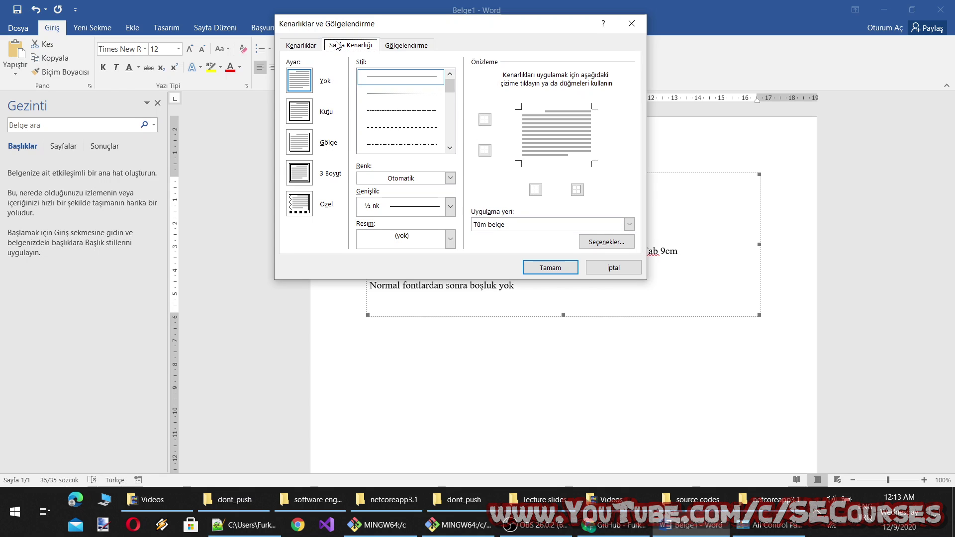
{"action": "left_click", "coordinate": [409, 46]}
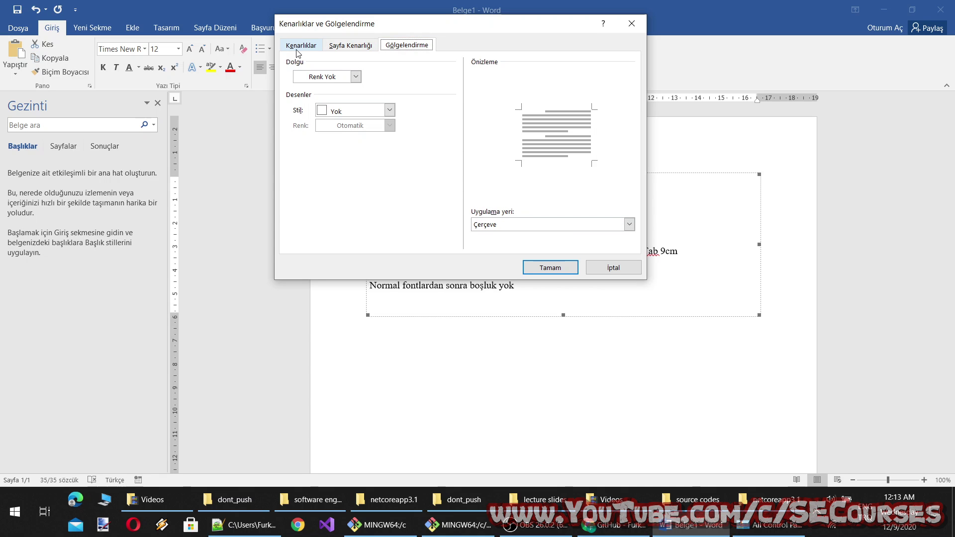
{"action": "left_click", "coordinate": [300, 46]}
{"action": "left_click", "coordinate": [550, 267]}
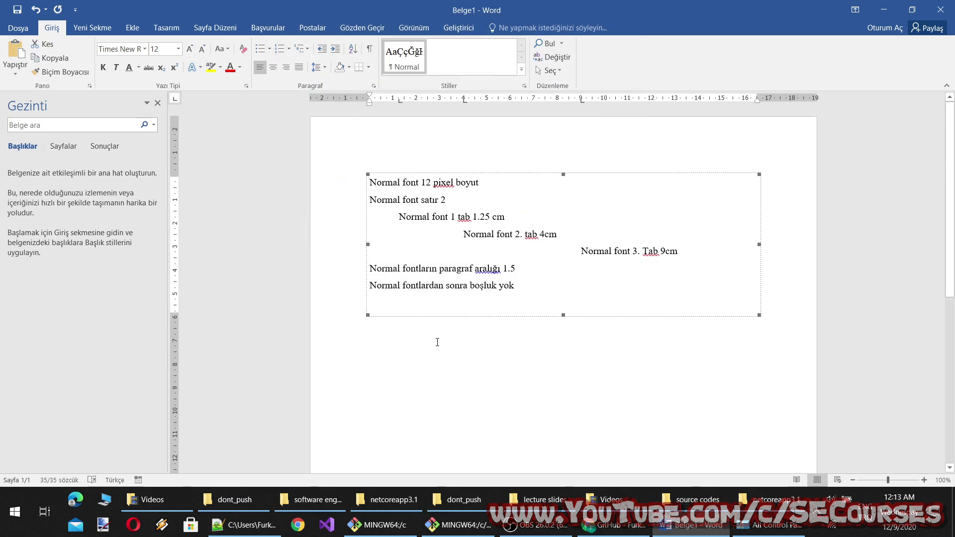
Delete the text frame, undo the deletion, and toggle formatting marks on and off.
{"action": "left_click", "coordinate": [405, 316]}
{"action": "key", "text": "Delete"}
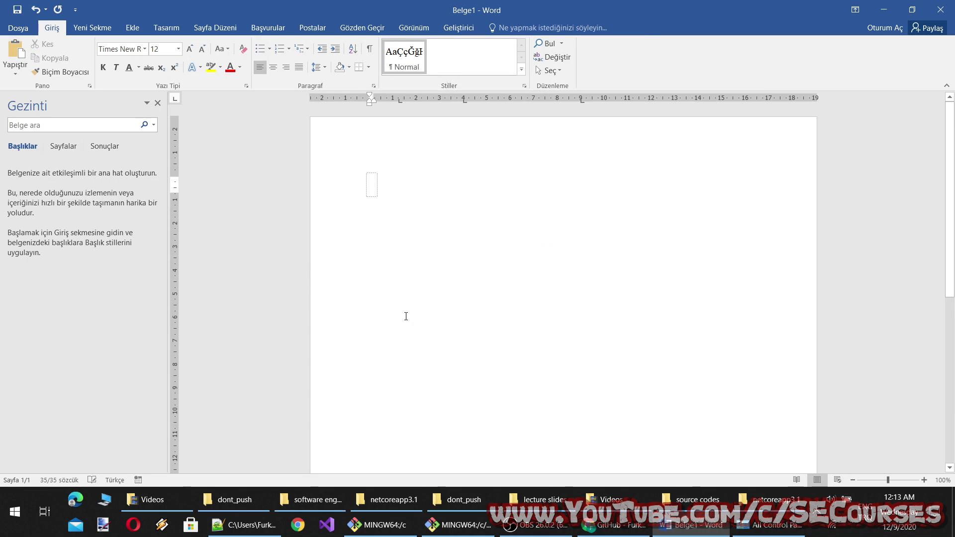
{"action": "key", "text": "ctrl+z"}
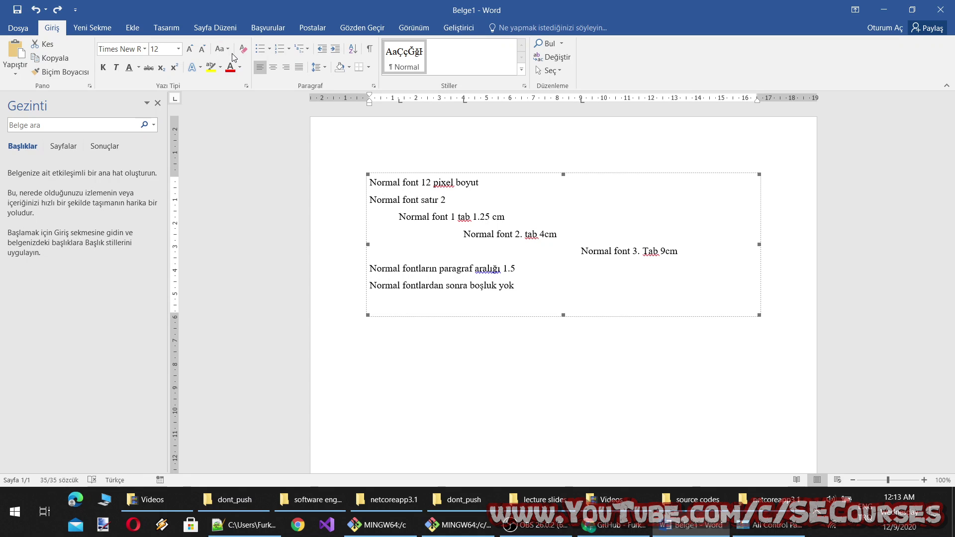
{"action": "left_click", "coordinate": [370, 49]}
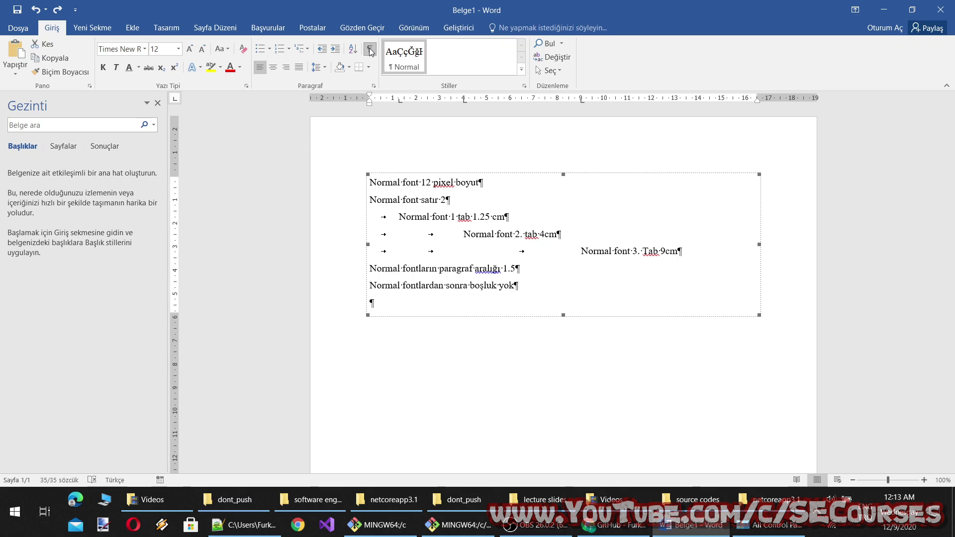
{"action": "left_click", "coordinate": [369, 49]}
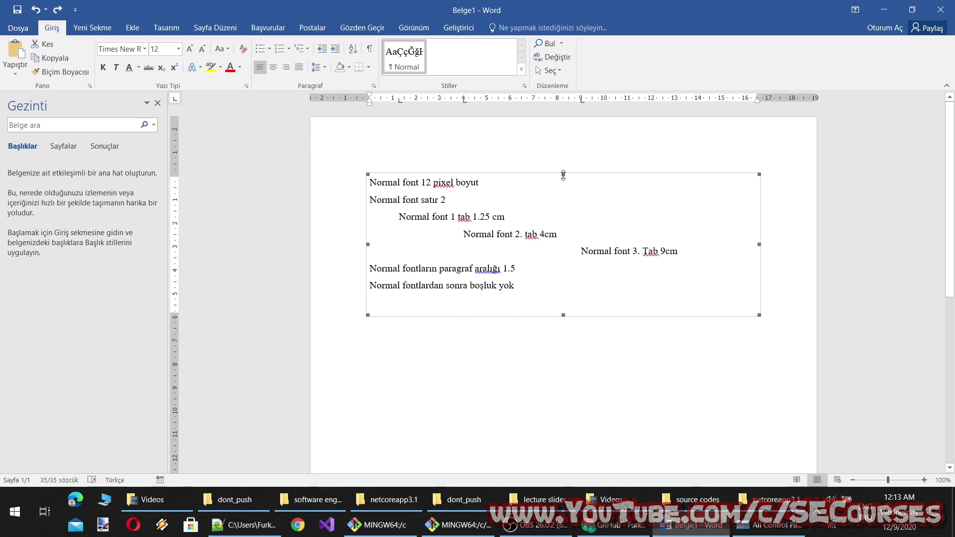
In Çerçeve Biçimlendir, keep wrapping at none and remove the frame with Çerçeveyi Kaldır.
{"action": "right_click", "coordinate": [563, 175]}
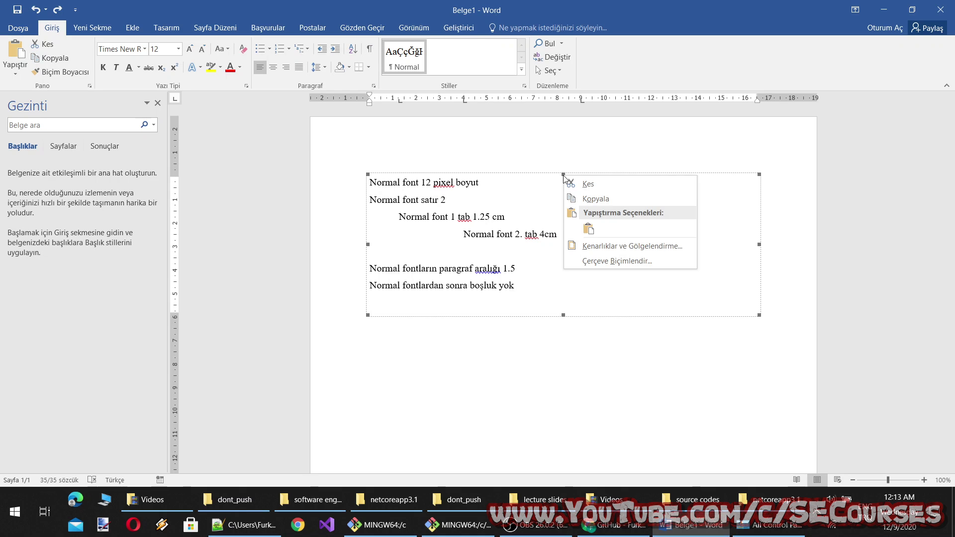
{"action": "left_click", "coordinate": [607, 259]}
{"action": "left_click", "coordinate": [518, 151]}
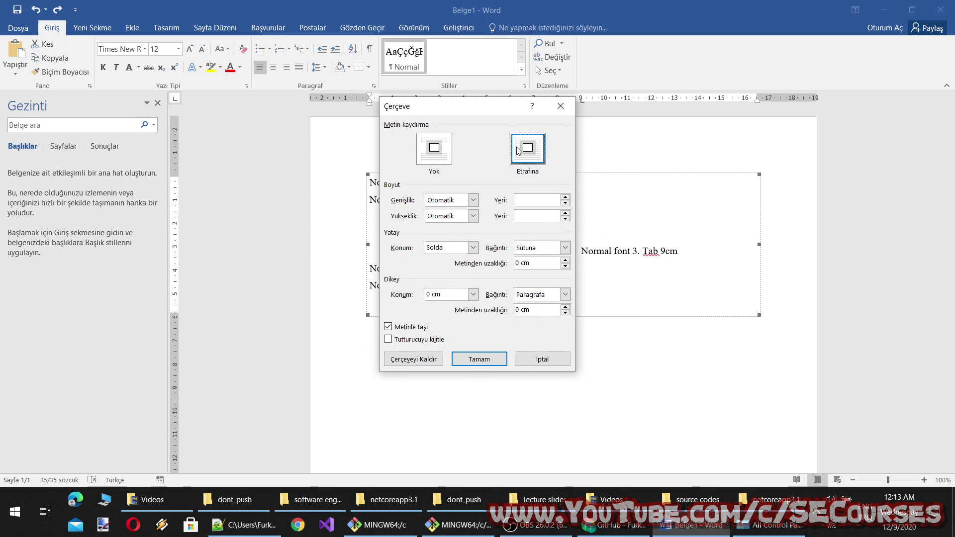
{"action": "left_click", "coordinate": [422, 151]}
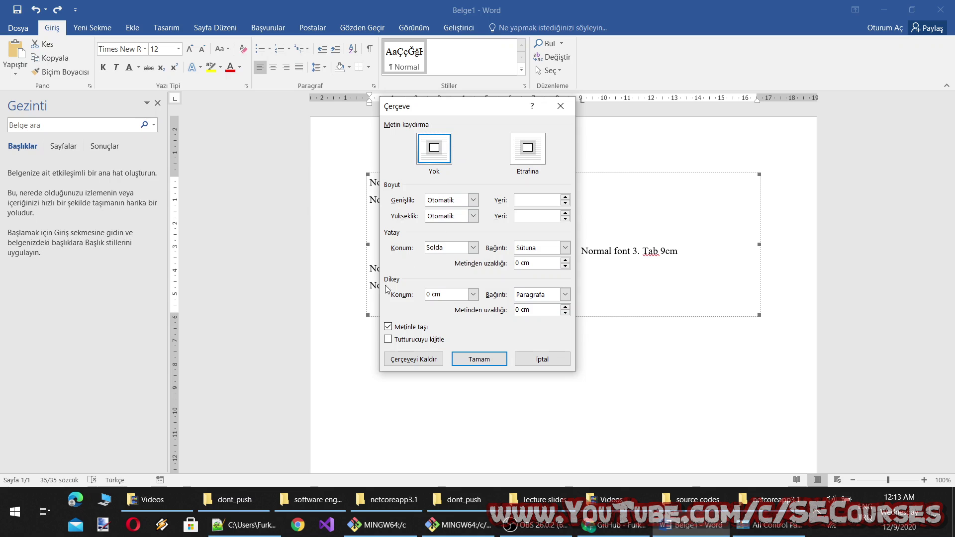
{"action": "left_click", "coordinate": [420, 361]}
{"action": "left_click", "coordinate": [449, 306]}
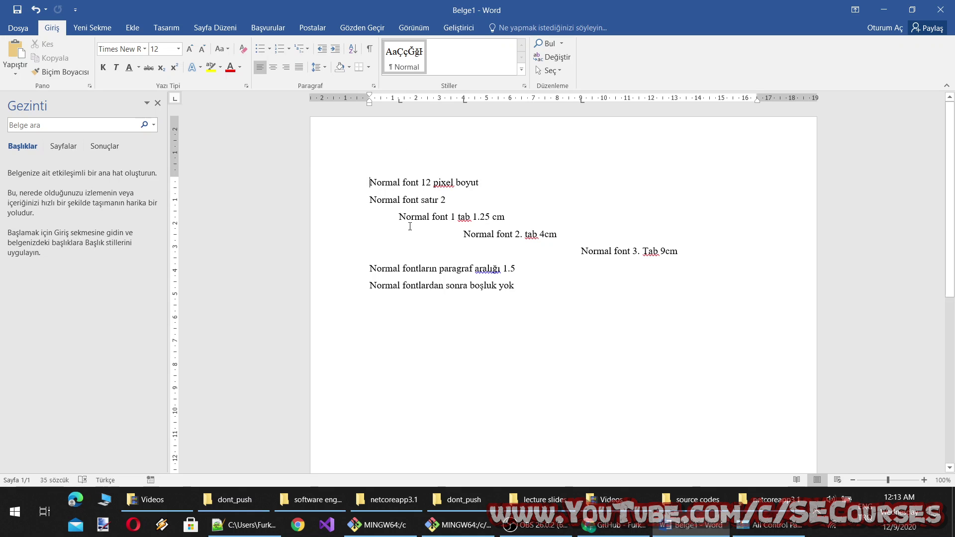
Restore the empty top line and start a new style from the Styles pane.
{"action": "key", "text": "ctrl+z"}
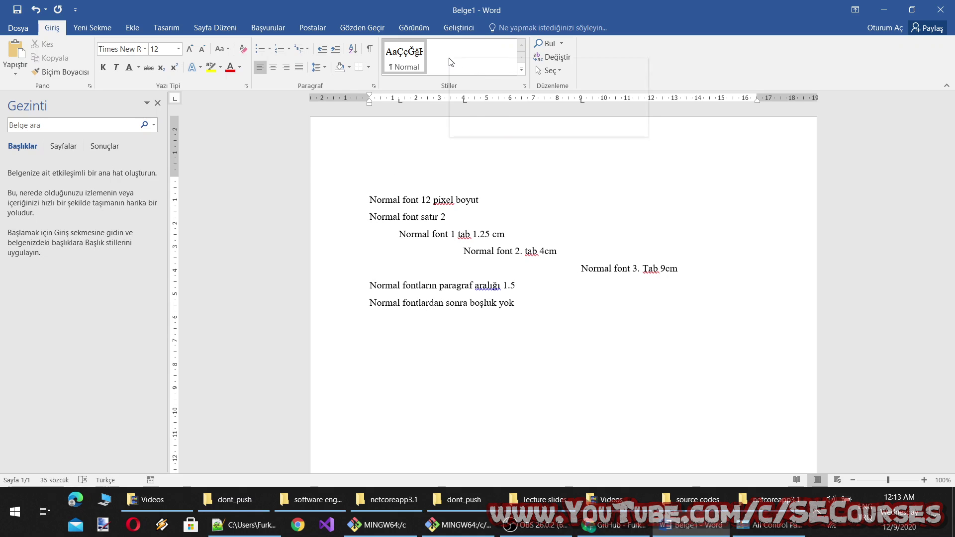
{"action": "right_click", "coordinate": [450, 61]}
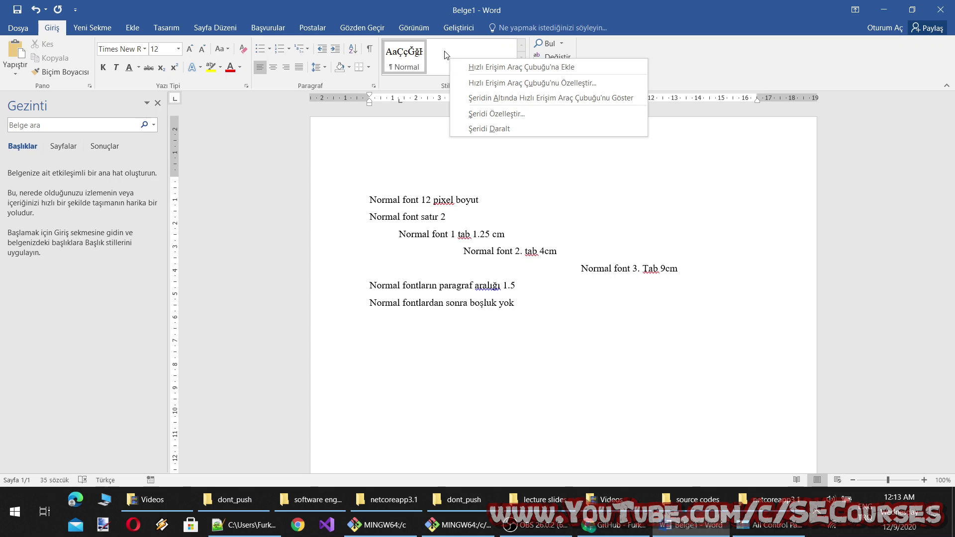
{"action": "left_click", "coordinate": [445, 55]}
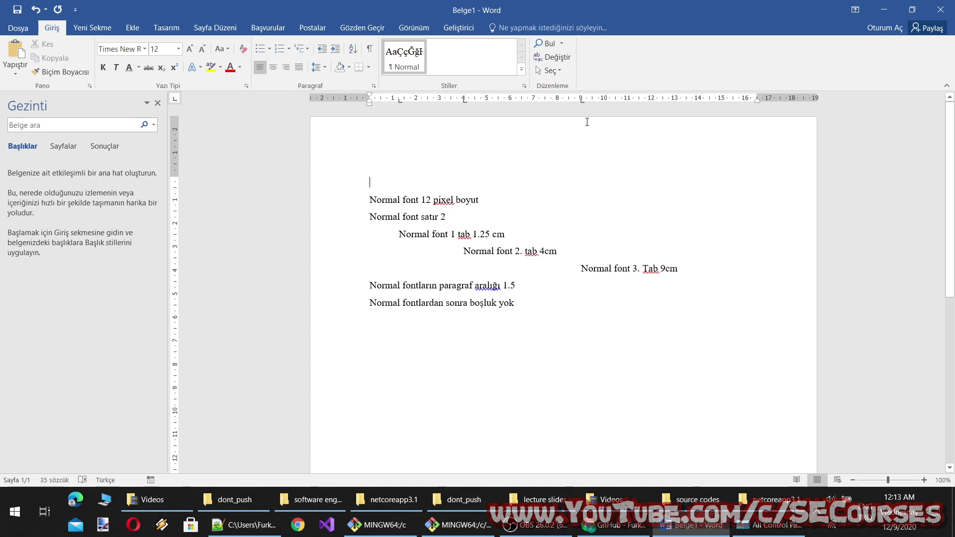
{"action": "left_click", "coordinate": [524, 87]}
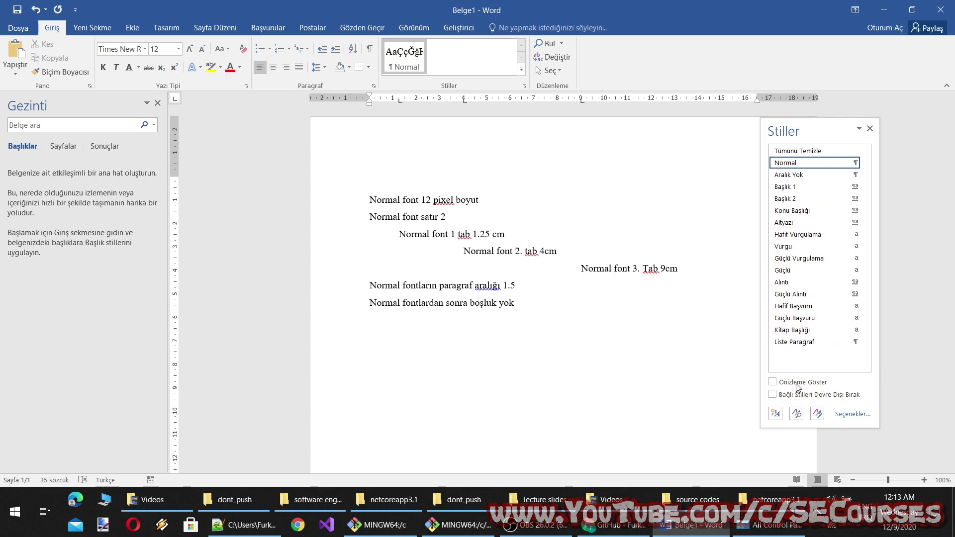
{"action": "left_click", "coordinate": [776, 413]}
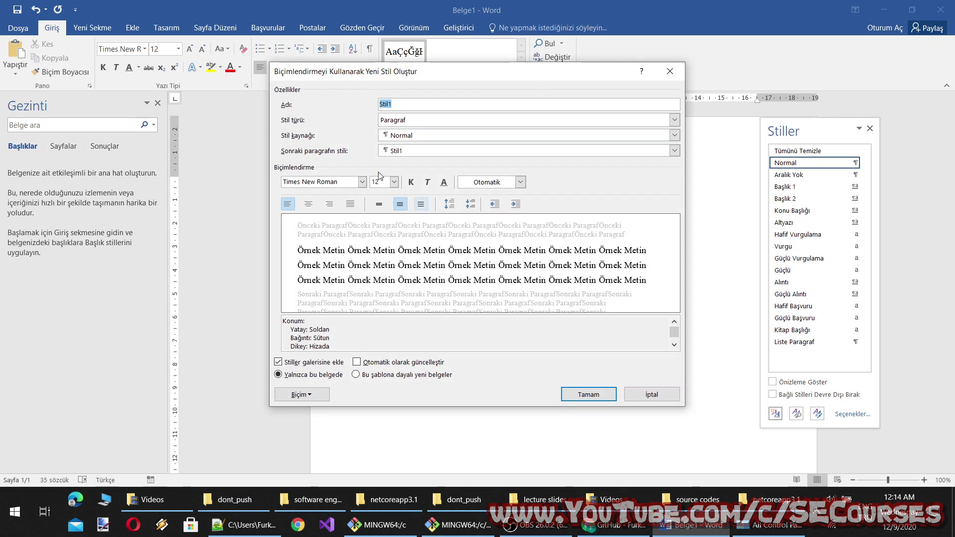
Keep the style type Paragraf and name the new style '1. derece başlık'.
{"action": "left_click", "coordinate": [420, 126]}
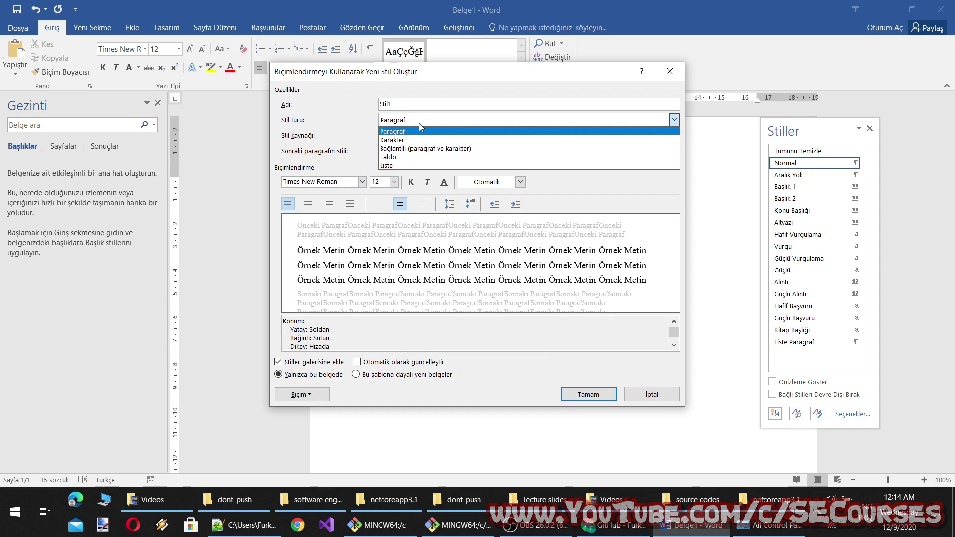
{"action": "left_click", "coordinate": [419, 124]}
{"action": "double_click", "coordinate": [445, 101]}
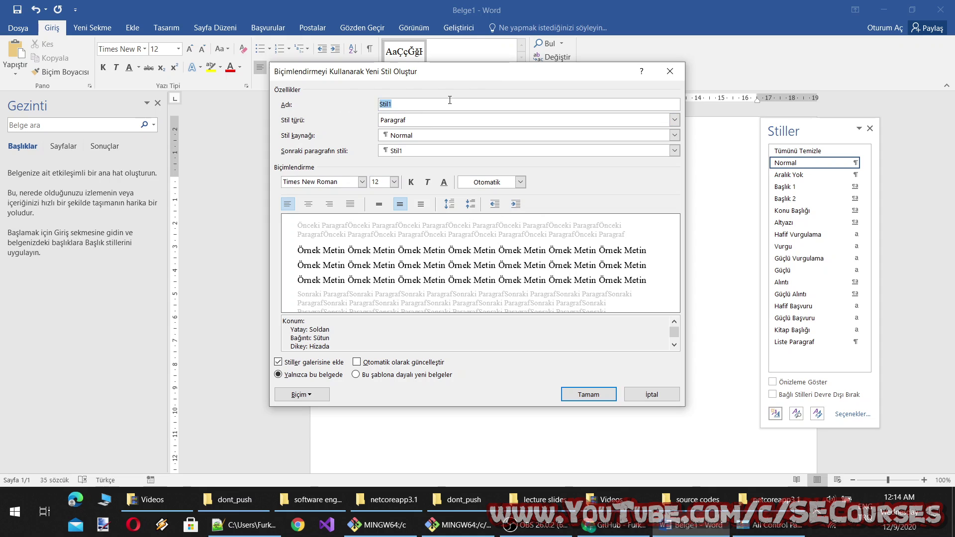
{"action": "type", "text": "baş"}
{"action": "key", "text": "BackSpace"}
{"action": "key", "text": "BackSpace"}
{"action": "key", "text": "BackSpace"}
{"action": "key", "text": "BackSpace"}
{"action": "key", "text": "BackSpace"}
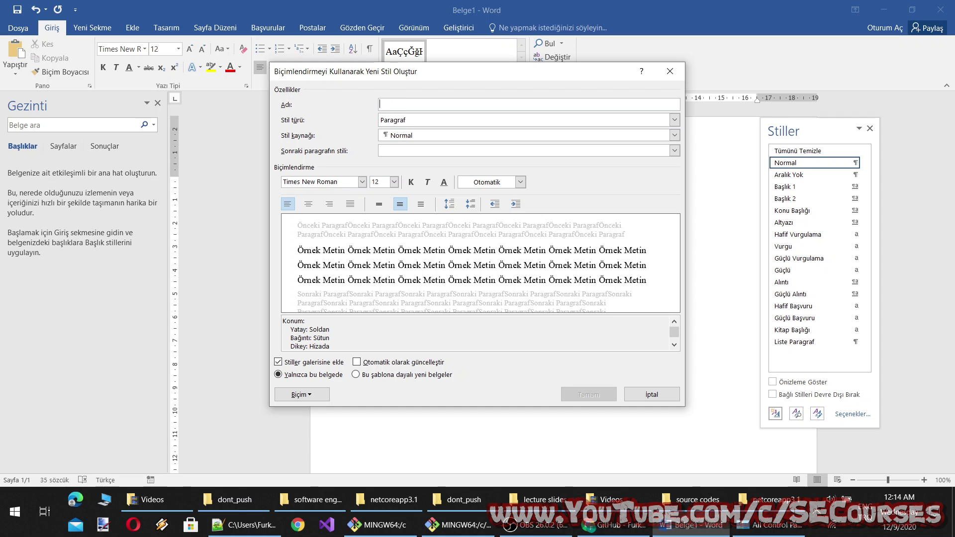
{"action": "type", "text": "1. derece başlık"}
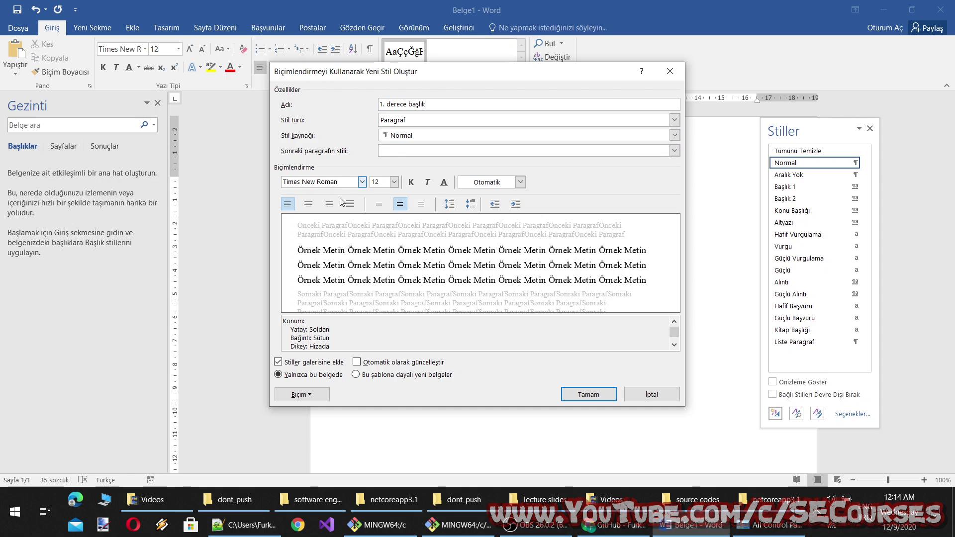
Make the new style 14 pt, bold and centered.
{"action": "left_click", "coordinate": [362, 182]}
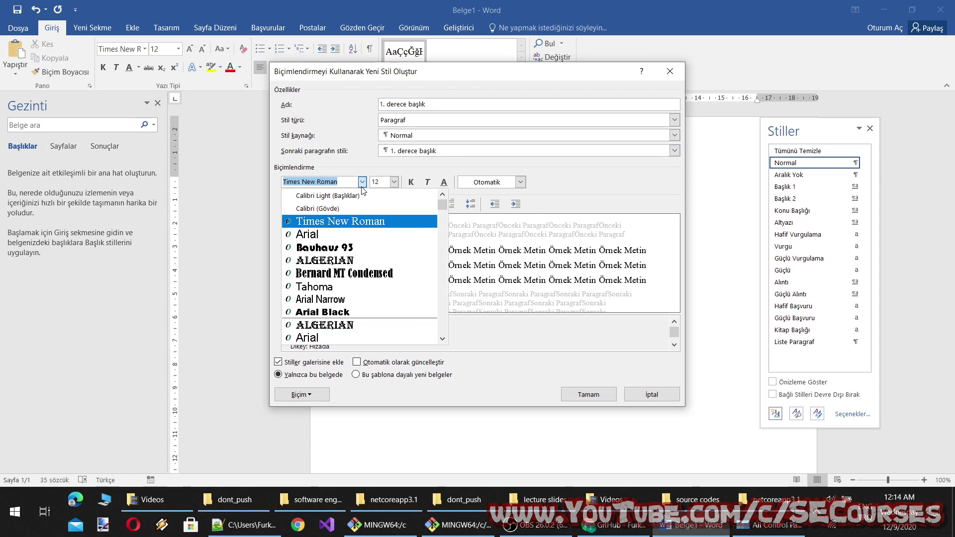
{"action": "left_click", "coordinate": [394, 182]}
{"action": "left_click", "coordinate": [394, 182]}
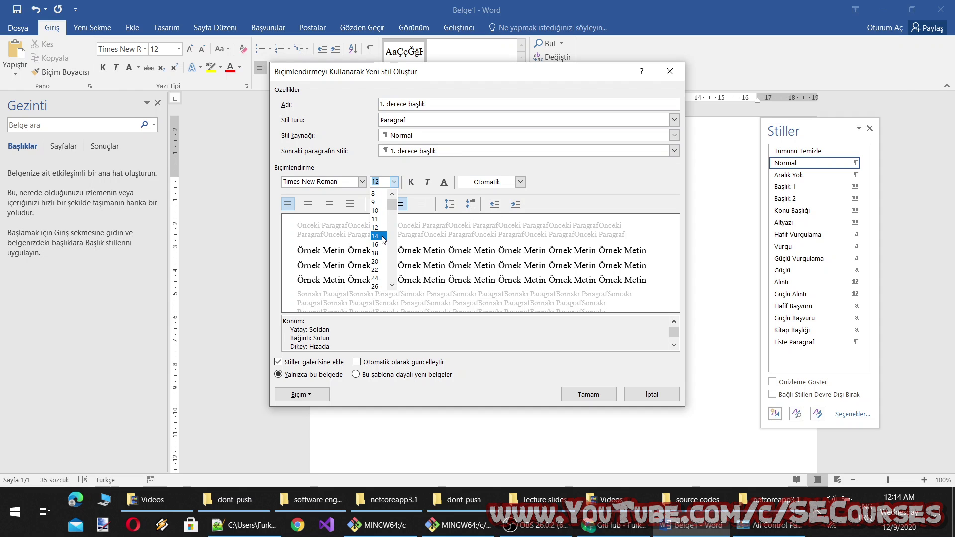
{"action": "left_click", "coordinate": [378, 236]}
{"action": "left_click", "coordinate": [412, 182]}
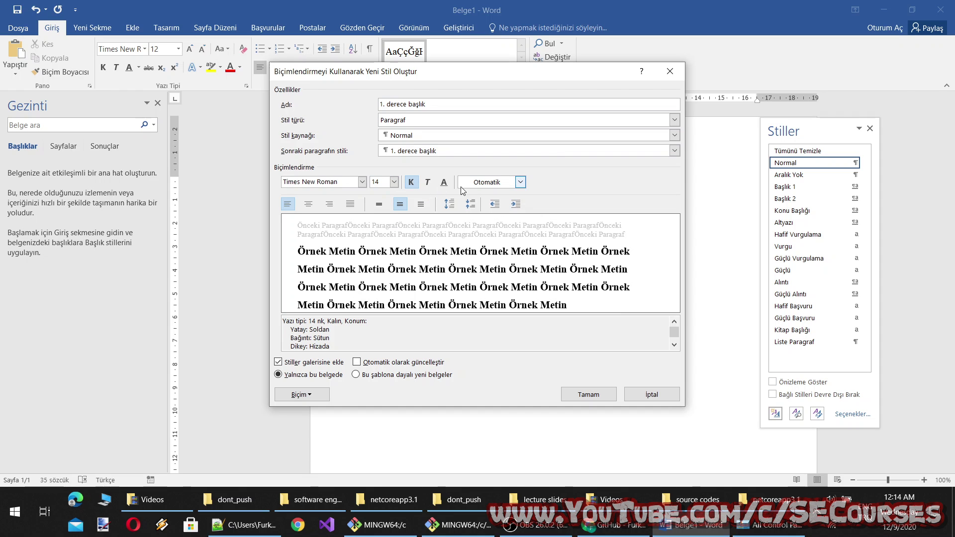
{"action": "left_click", "coordinate": [308, 205]}
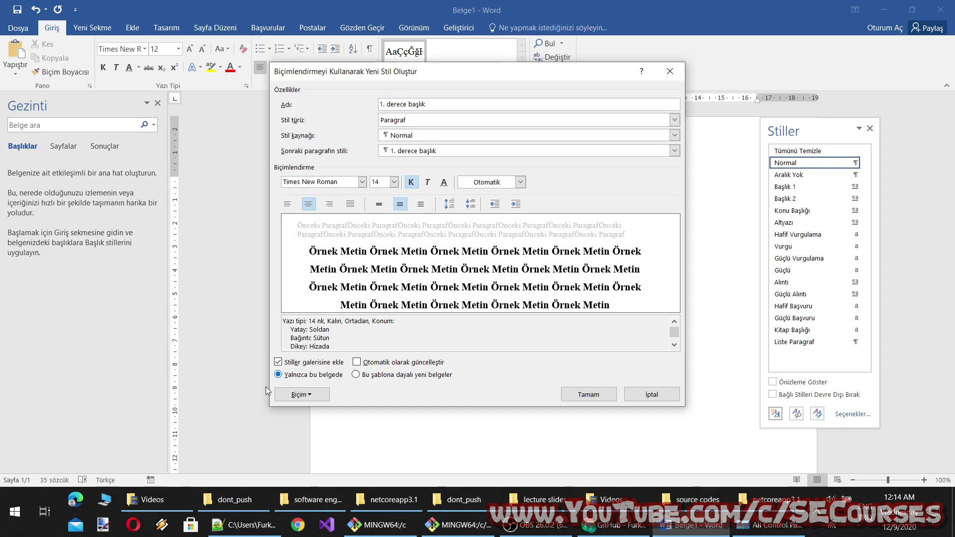
Turn on all capitals (Tümü büyük) in the style's Font settings.
{"action": "left_click", "coordinate": [307, 395]}
{"action": "left_click", "coordinate": [321, 275]}
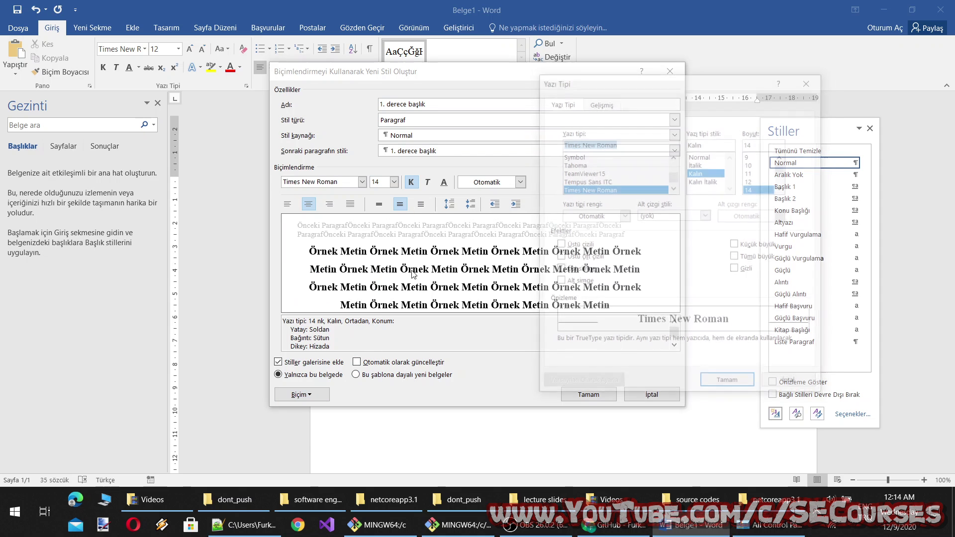
{"action": "left_click", "coordinate": [737, 257]}
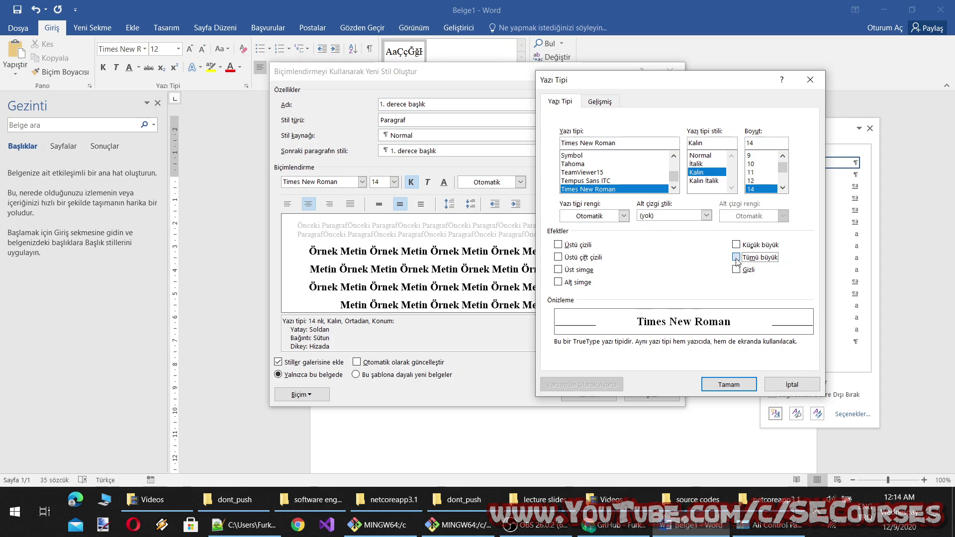
{"action": "left_click", "coordinate": [729, 385]}
Open the style's Paragraf settings and select the spacing-after value.
{"action": "left_click", "coordinate": [321, 400]}
{"action": "left_click", "coordinate": [338, 291]}
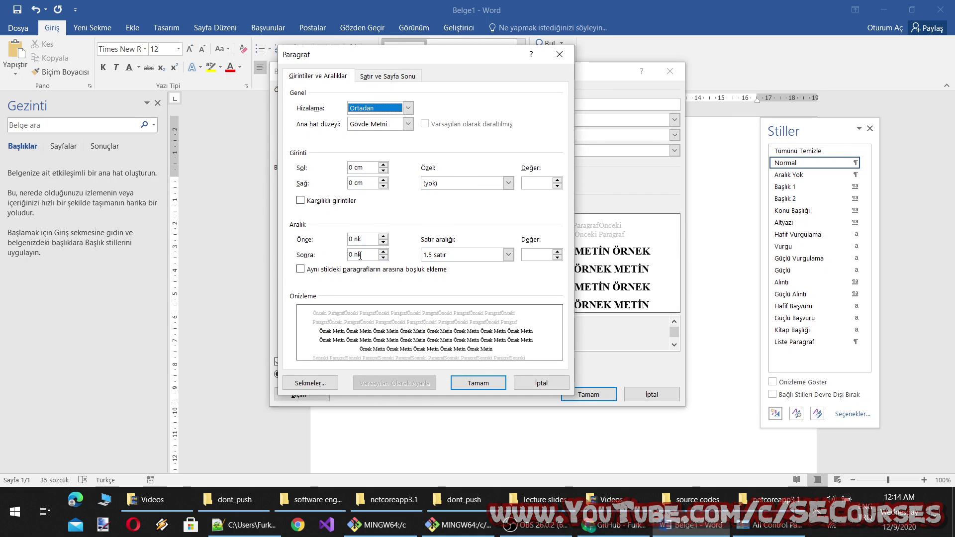
{"action": "left_click_drag", "start_coordinate": [361, 255], "coordinate": [287, 265]}
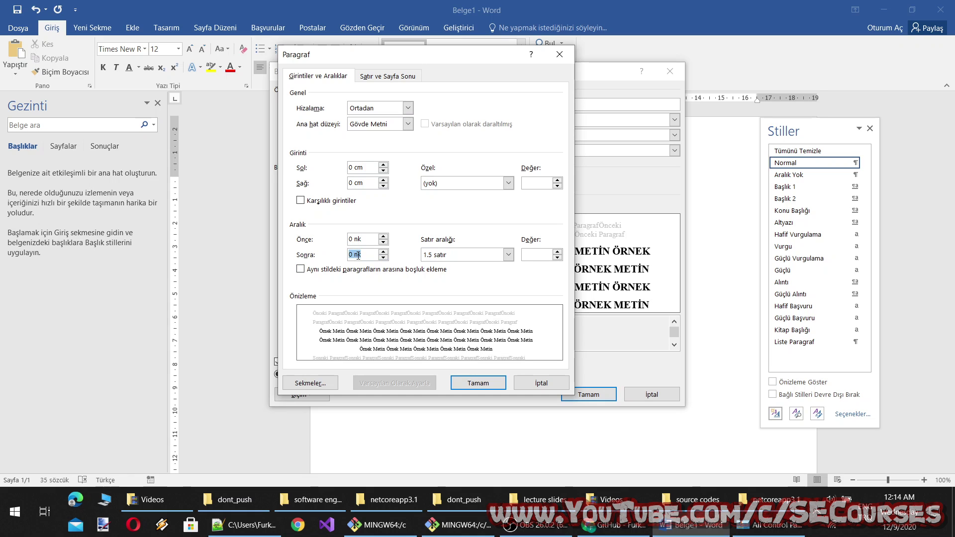
{"action": "left_click", "coordinate": [611, 520]}
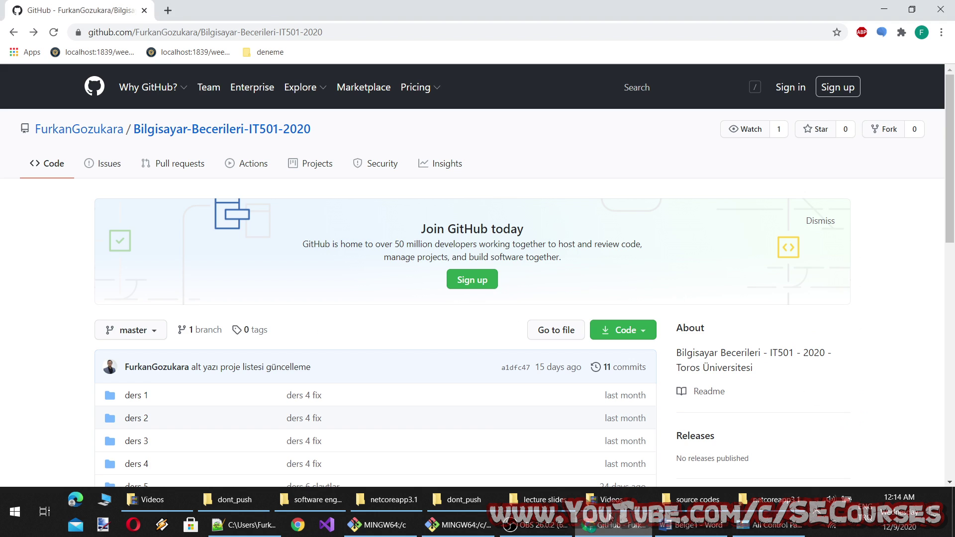
Search the web for 'what is nk in word'.
{"action": "key", "text": "ctrl+t"}
{"action": "type", "text": "what is nk in"}
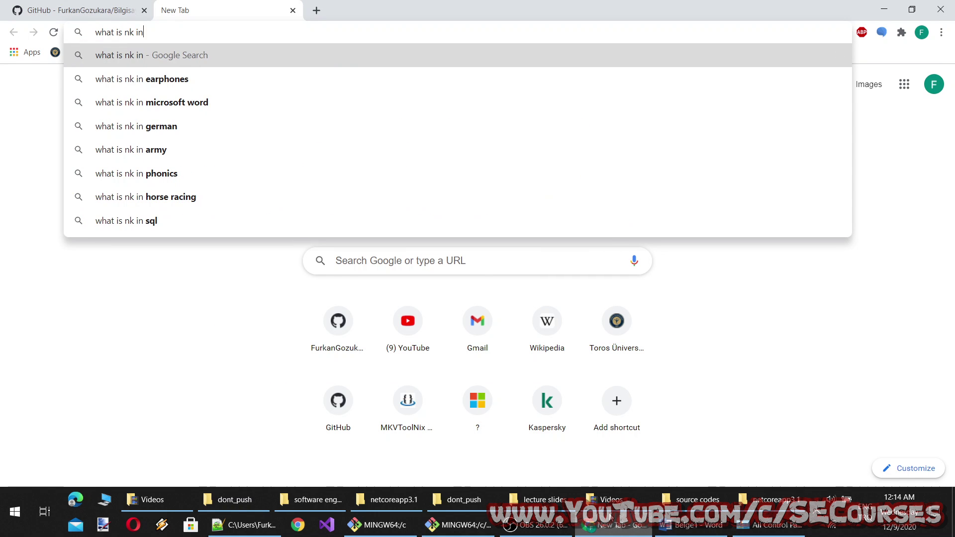
{"action": "type", "text": " word"}
{"action": "key", "text": "Return"}
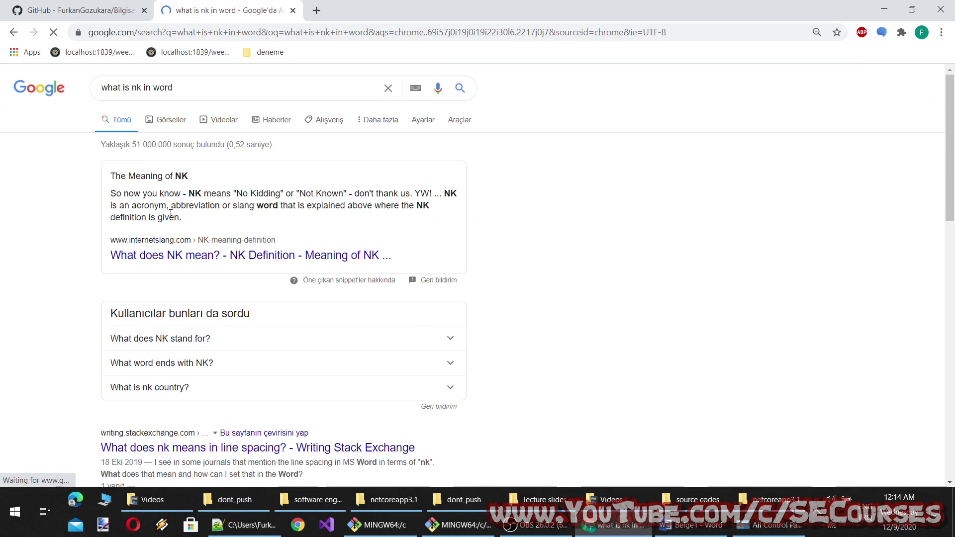
{"action": "scroll", "coordinate": [179, 301], "scroll_direction": "down", "scroll_amount": 1}
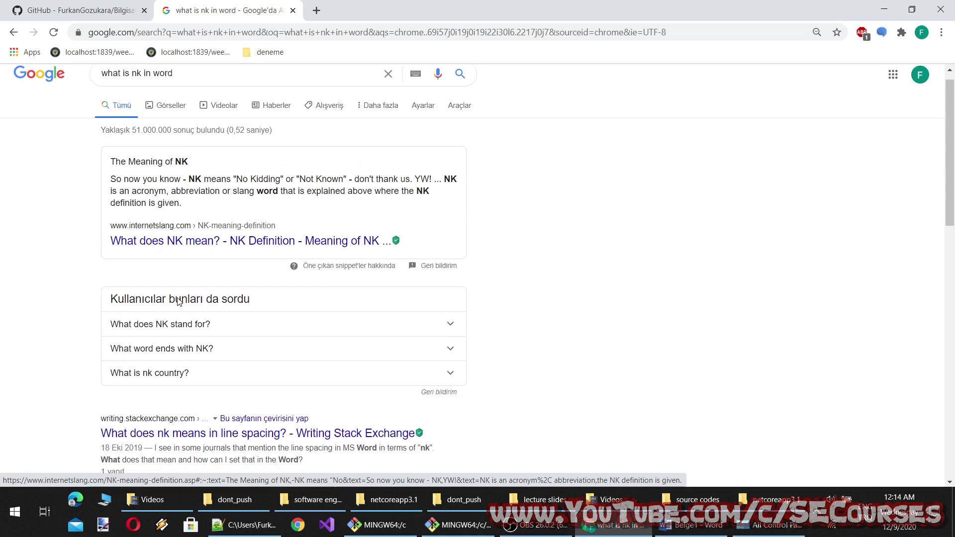
{"action": "scroll", "coordinate": [179, 302], "scroll_direction": "down", "scroll_amount": 3}
Read the Stack Exchange answer explaining nk means line, then return to Word.
{"action": "middle_click", "coordinate": [174, 262]}
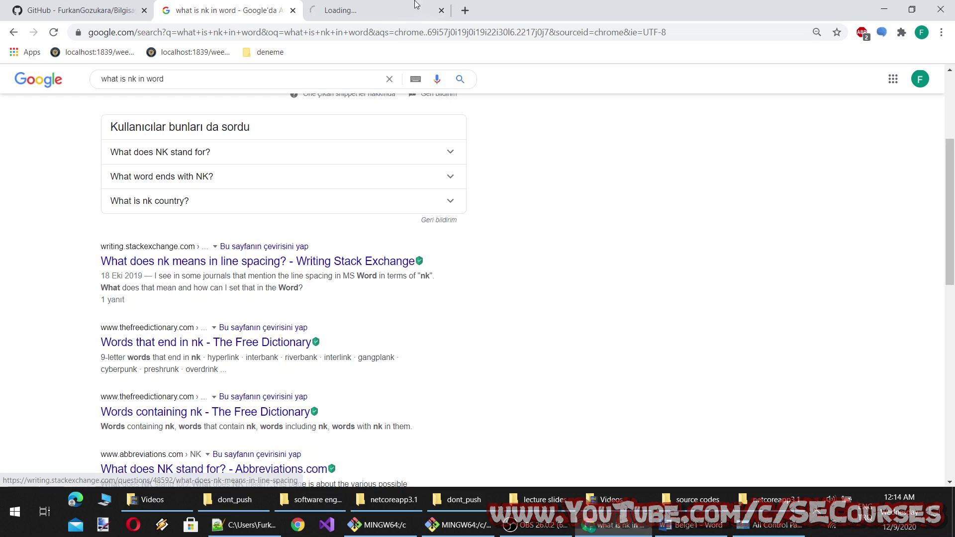
{"action": "left_click", "coordinate": [416, 5]}
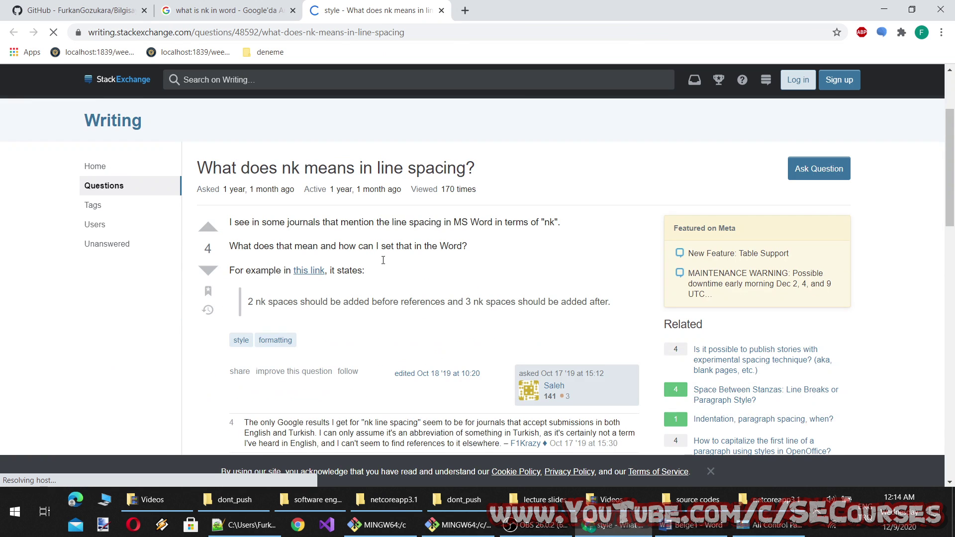
{"action": "scroll", "coordinate": [357, 318], "scroll_direction": "down", "scroll_amount": 5}
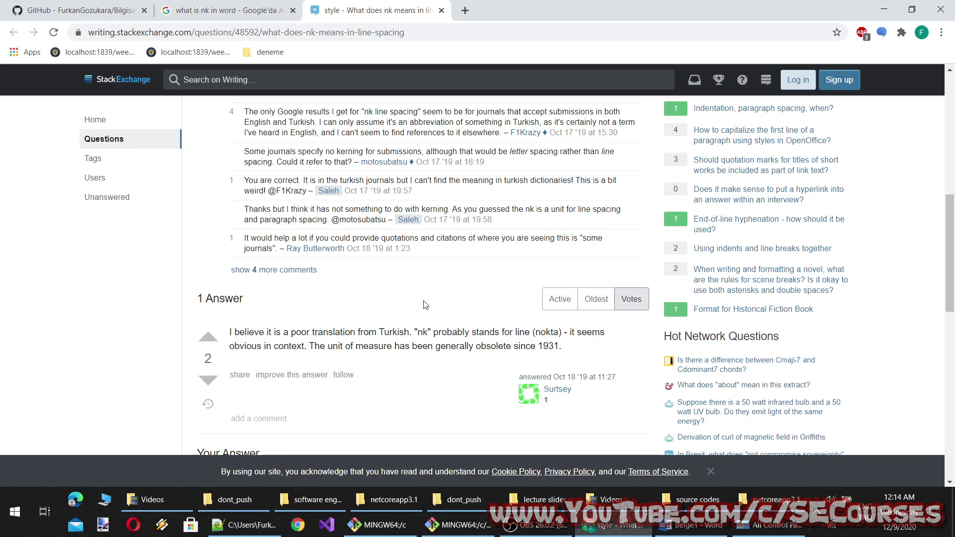
{"action": "scroll", "coordinate": [425, 304], "scroll_direction": "down", "scroll_amount": 3}
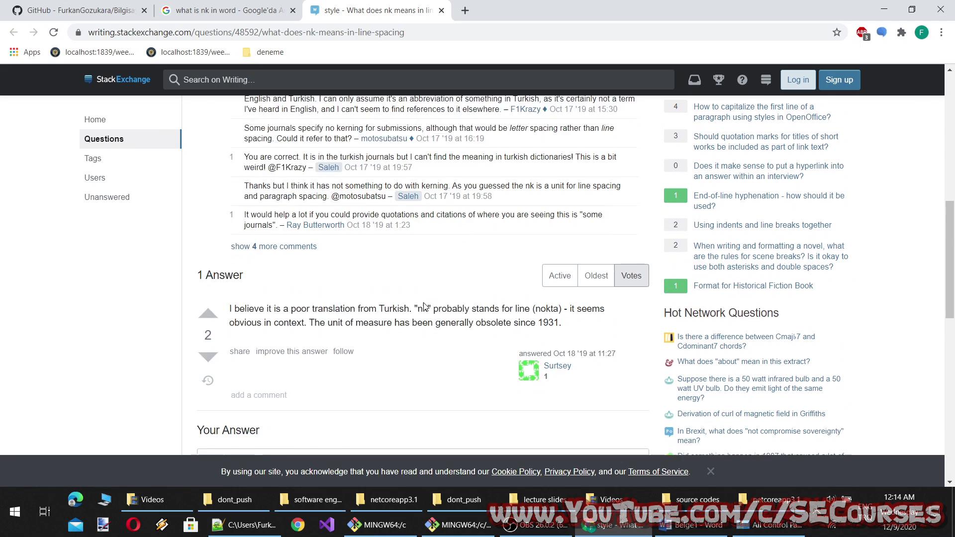
{"action": "left_click", "coordinate": [879, 8]}
Change the heading style's spacing-after value to 1 and confirm the Paragraf dialog.
{"action": "left_click", "coordinate": [368, 257]}
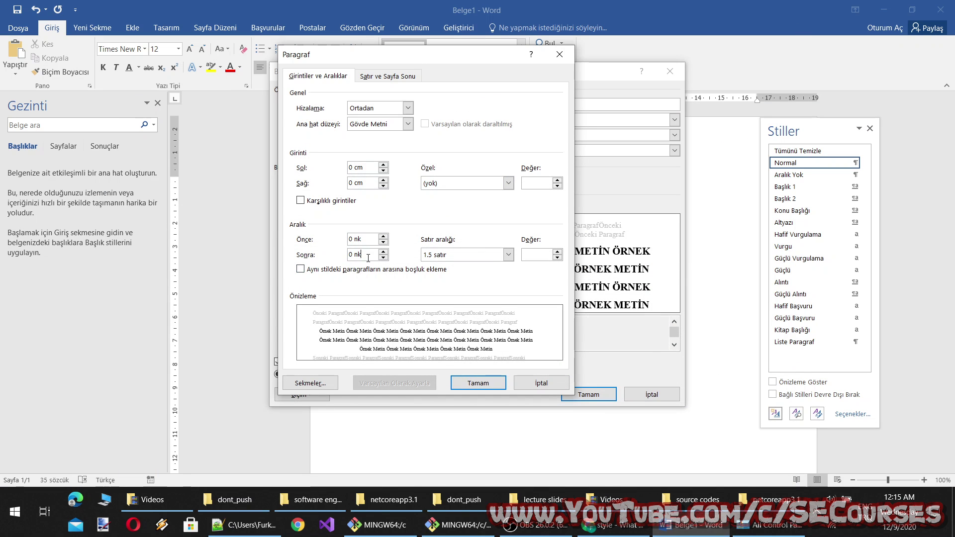
{"action": "left_click", "coordinate": [383, 251]}
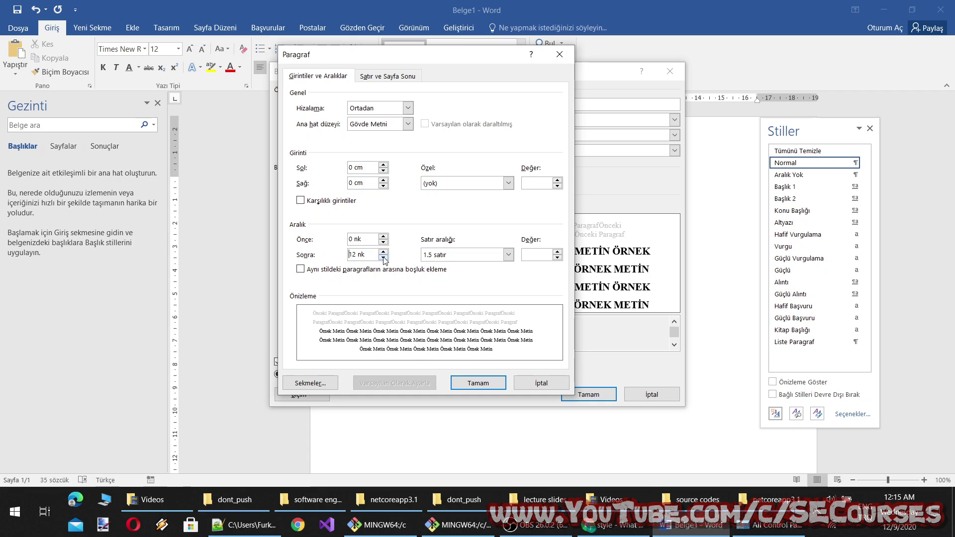
{"action": "left_click", "coordinate": [384, 257]}
{"action": "left_click", "coordinate": [383, 257]}
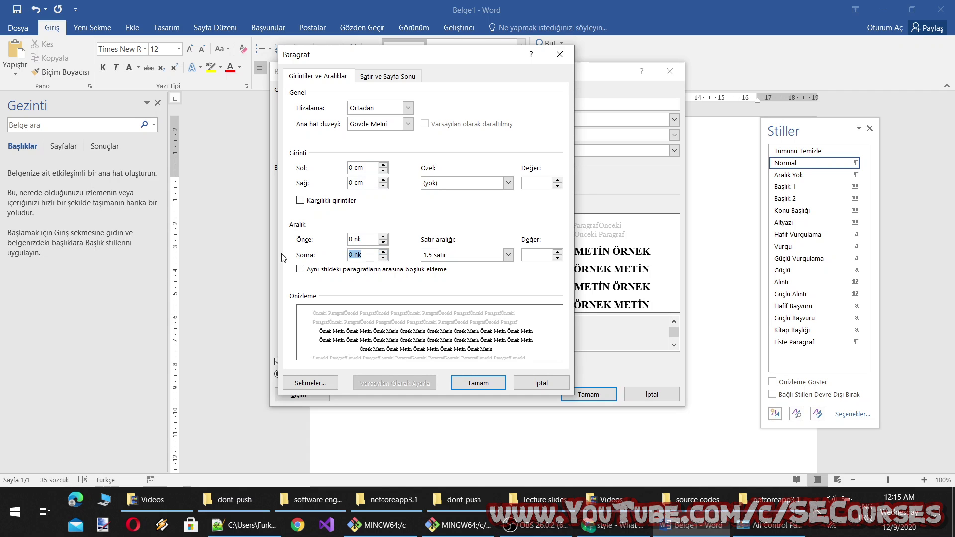
{"action": "type", "text": "10cm"}
{"action": "key", "text": "Return"}
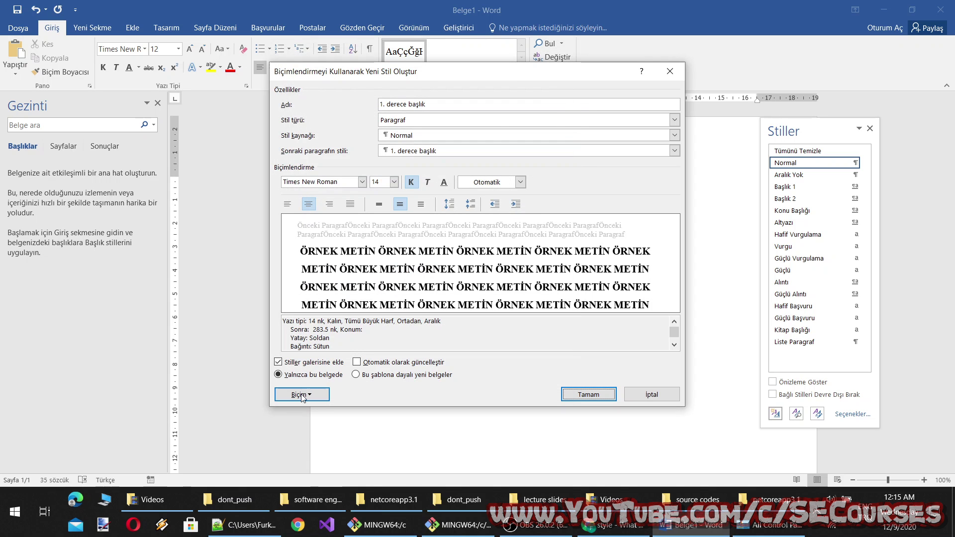
Reopen the style's Paragraf settings and replace the 283.5 nk after-spacing value.
{"action": "left_click", "coordinate": [301, 394]}
{"action": "left_click", "coordinate": [343, 286]}
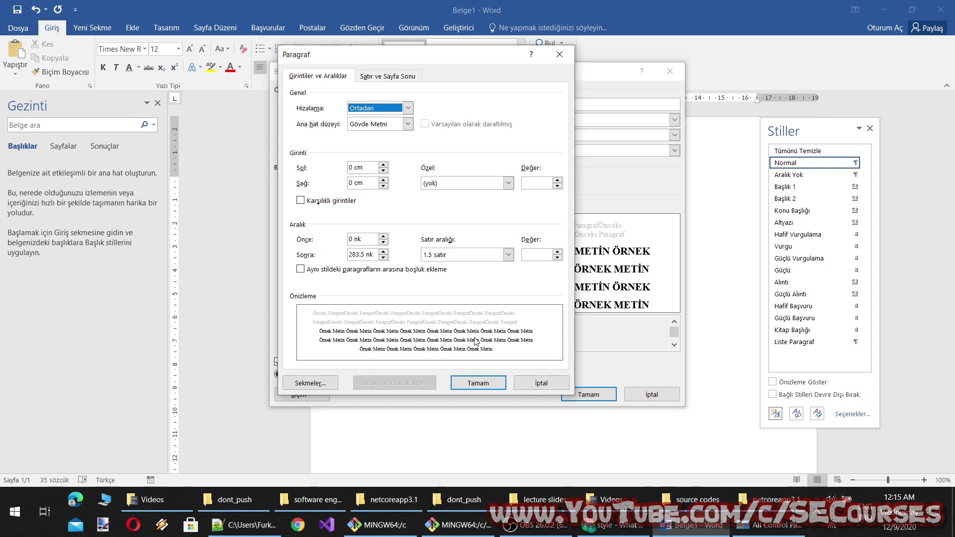
{"action": "triple_click", "coordinate": [378, 255]}
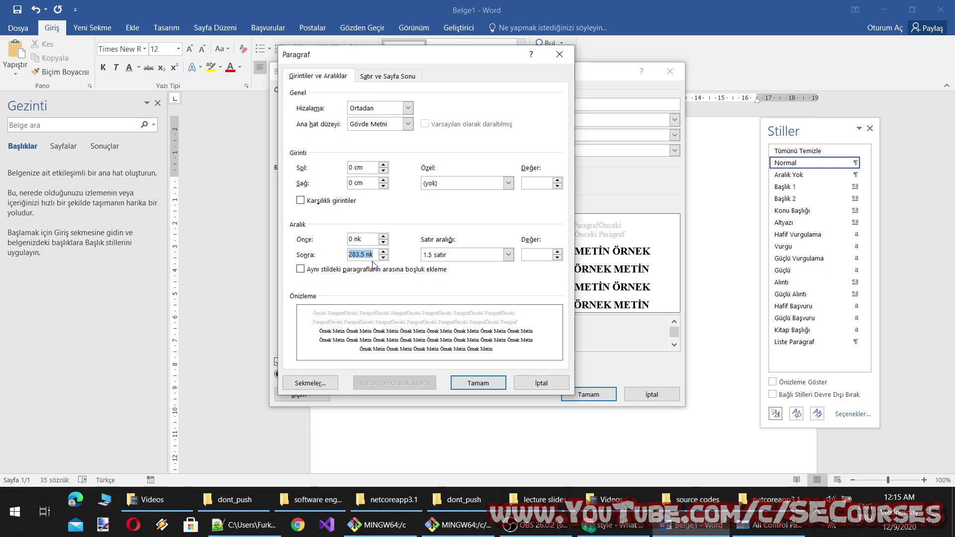
{"action": "type", "text": "1"}
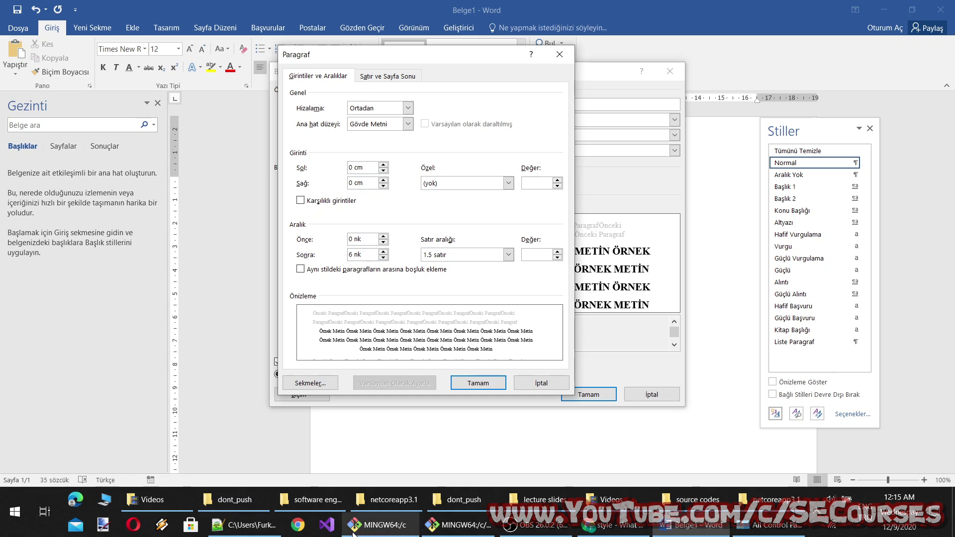
{"action": "left_click", "coordinate": [613, 525]}
{"action": "key", "text": "ctrl+t"}
Search 'word nk nedir' and read the Microsoft Community answer that 10pt equals 10nk.
{"action": "type", "text": "word"}
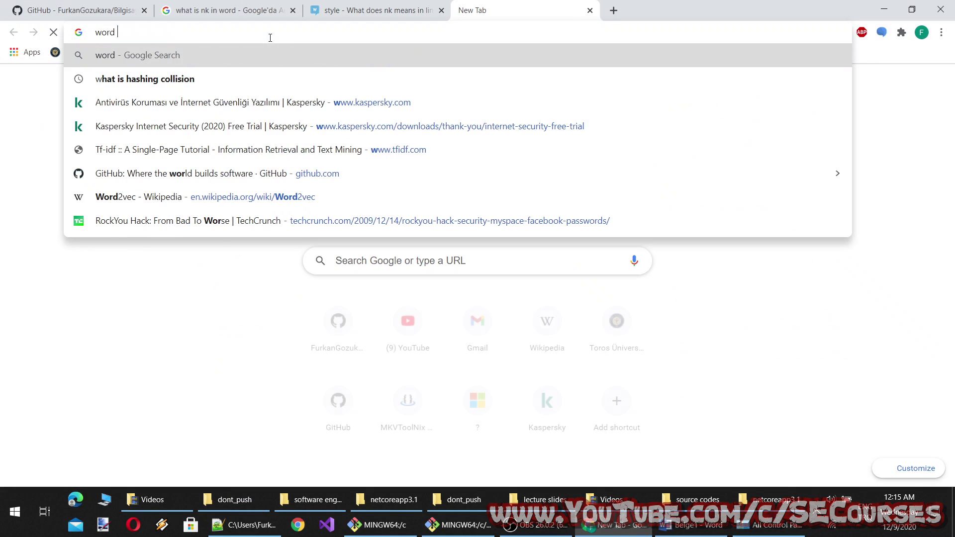
{"action": "type", "text": " nk nedir"}
{"action": "key", "text": "Return"}
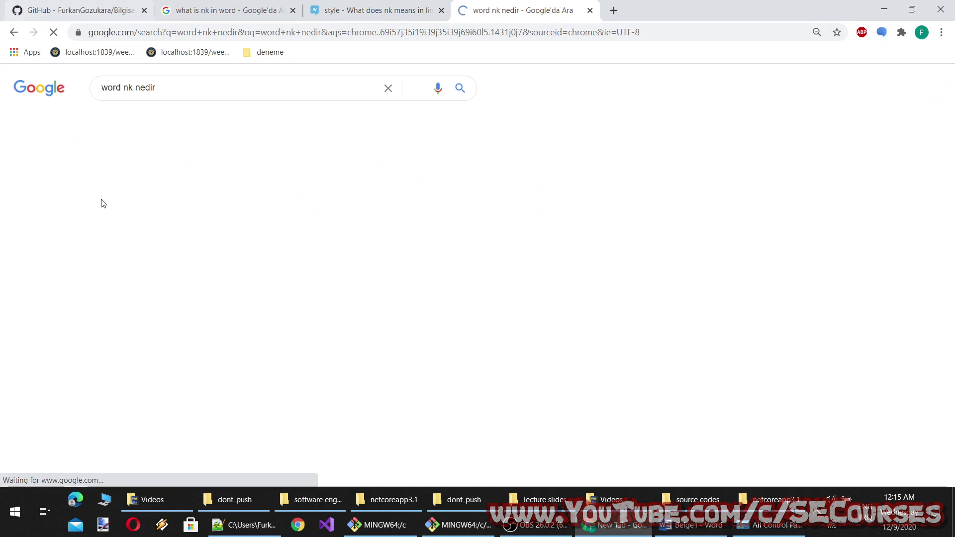
{"action": "middle_click", "coordinate": [248, 221]}
{"action": "left_click", "coordinate": [664, 9]}
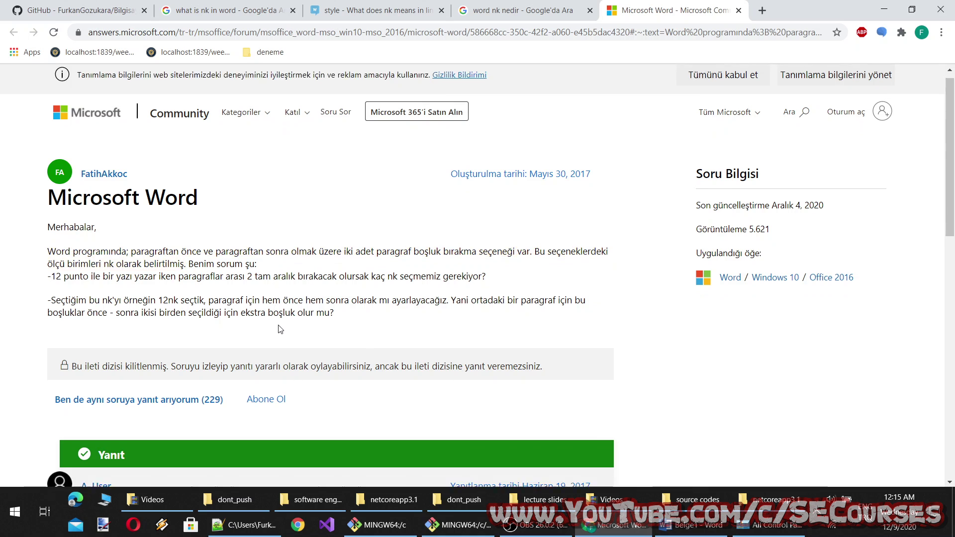
{"action": "scroll", "coordinate": [243, 321], "scroll_direction": "down", "scroll_amount": 7}
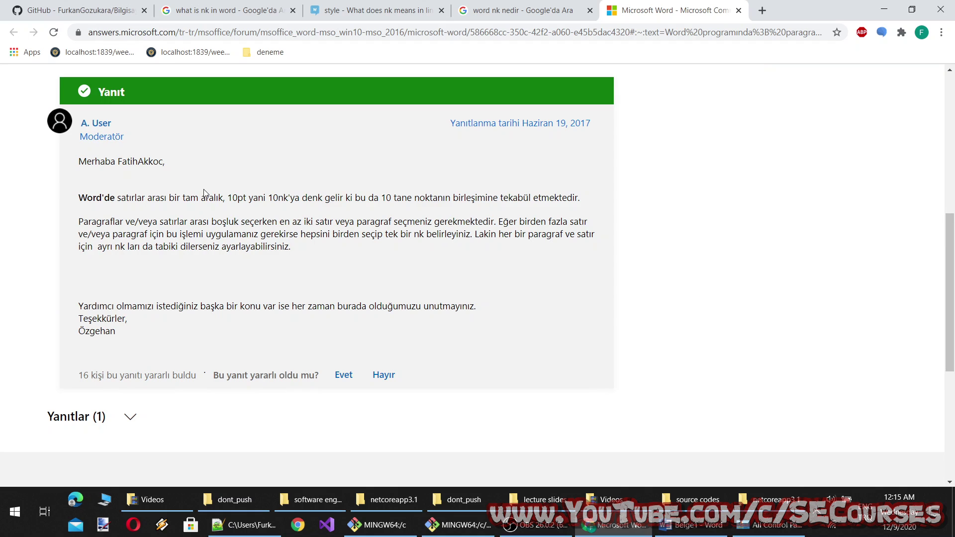
{"action": "left_click_drag", "start_coordinate": [229, 196], "coordinate": [575, 198]}
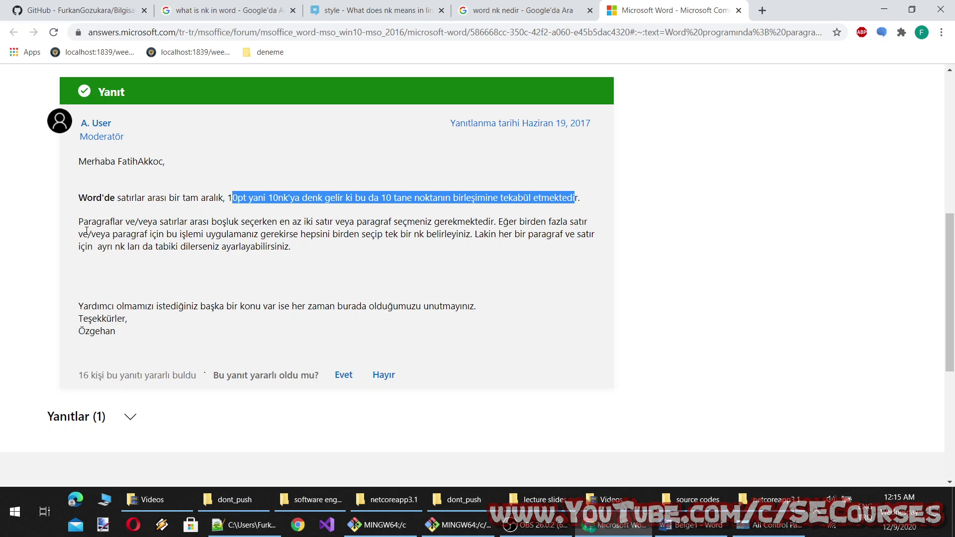
{"action": "left_click_drag", "start_coordinate": [79, 220], "coordinate": [354, 247]}
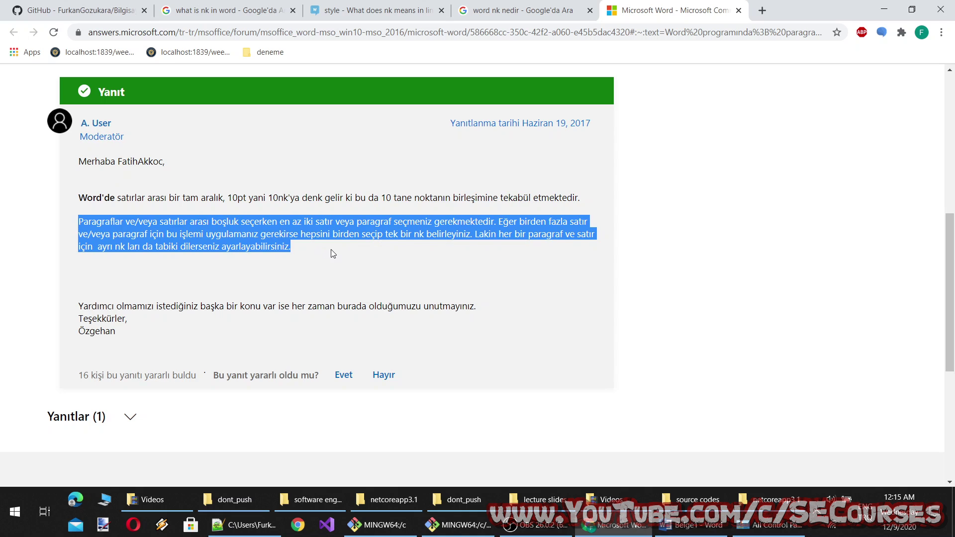
{"action": "left_click", "coordinate": [333, 254]}
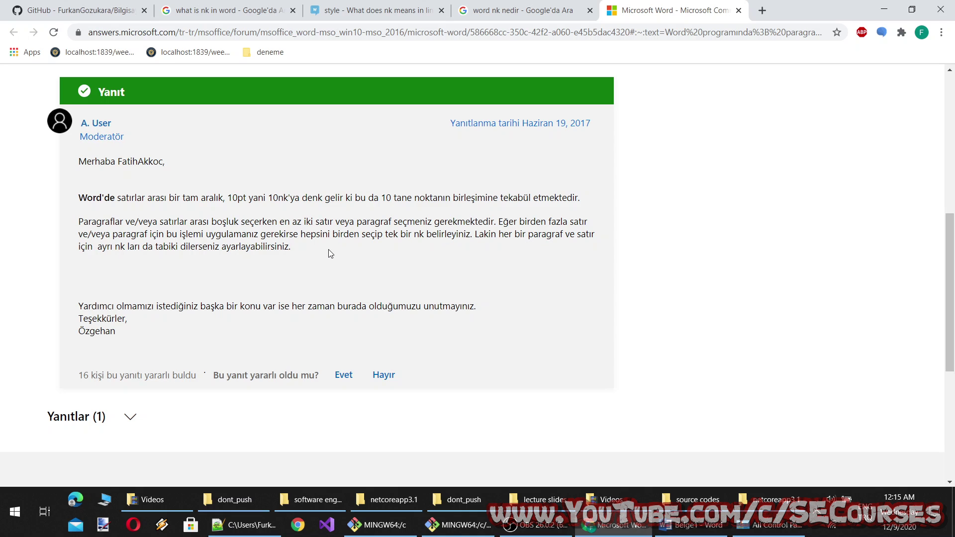
Open the Microsoft support spacing article and the ekşi duyuru 'nk ne demek' result.
{"action": "left_click", "coordinate": [575, 5]}
{"action": "scroll", "coordinate": [292, 242], "scroll_direction": "down", "scroll_amount": 4}
{"action": "scroll", "coordinate": [305, 250], "scroll_direction": "down", "scroll_amount": 6}
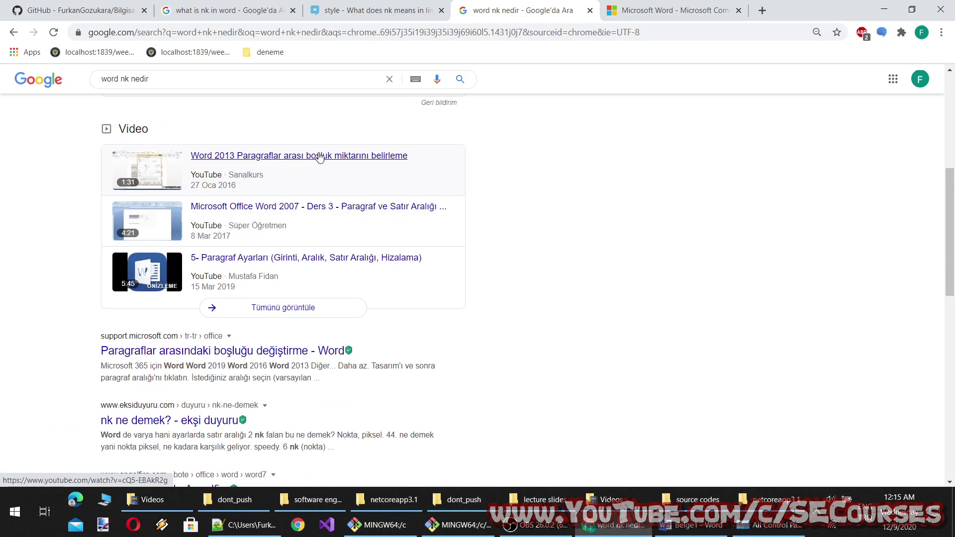
{"action": "scroll", "coordinate": [308, 199], "scroll_direction": "down", "scroll_amount": 2}
{"action": "middle_click", "coordinate": [248, 228]}
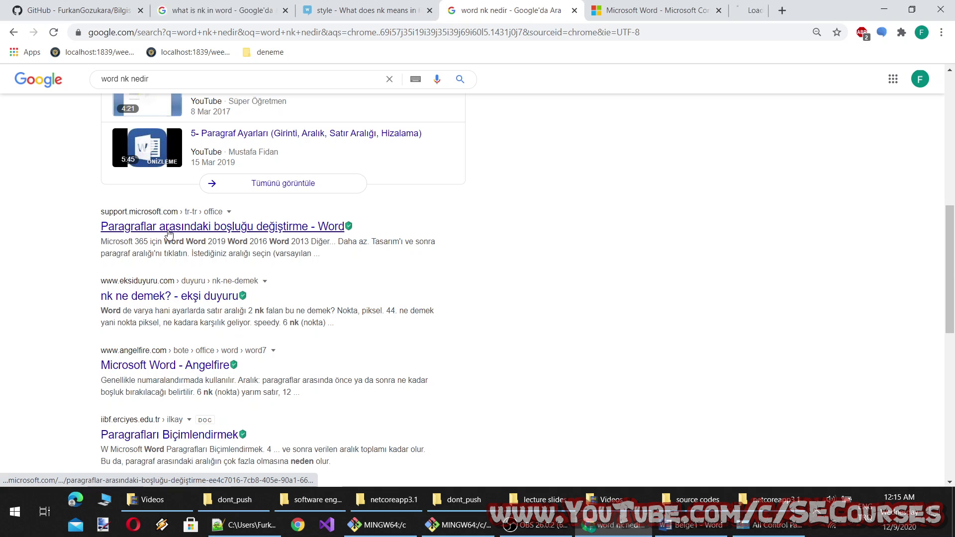
{"action": "middle_click", "coordinate": [185, 296]}
Read the Microsoft support article and the ekşi duyuru page on nk, then return to Word.
{"action": "left_click", "coordinate": [639, 10]}
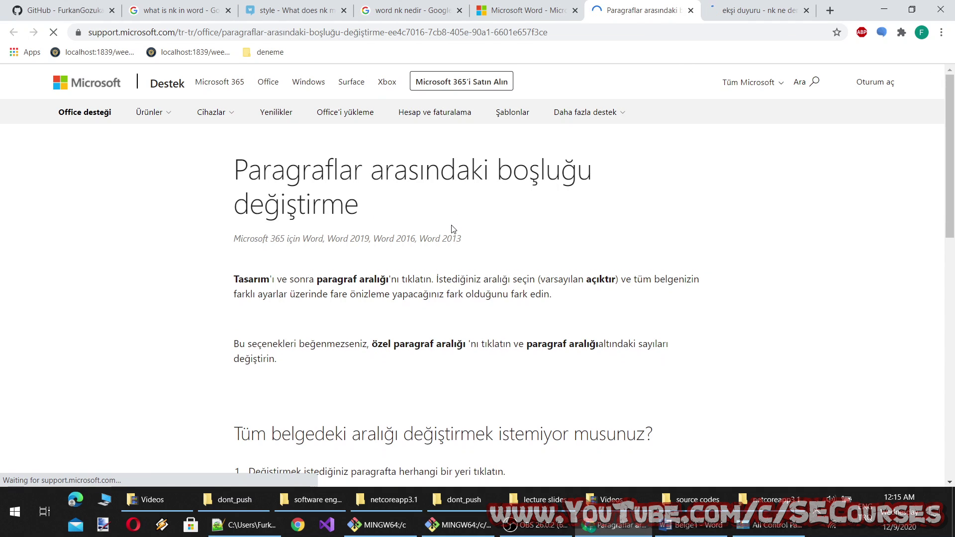
{"action": "scroll", "coordinate": [453, 229], "scroll_direction": "down", "scroll_amount": 4}
{"action": "scroll", "coordinate": [622, 256], "scroll_direction": "down", "scroll_amount": 5}
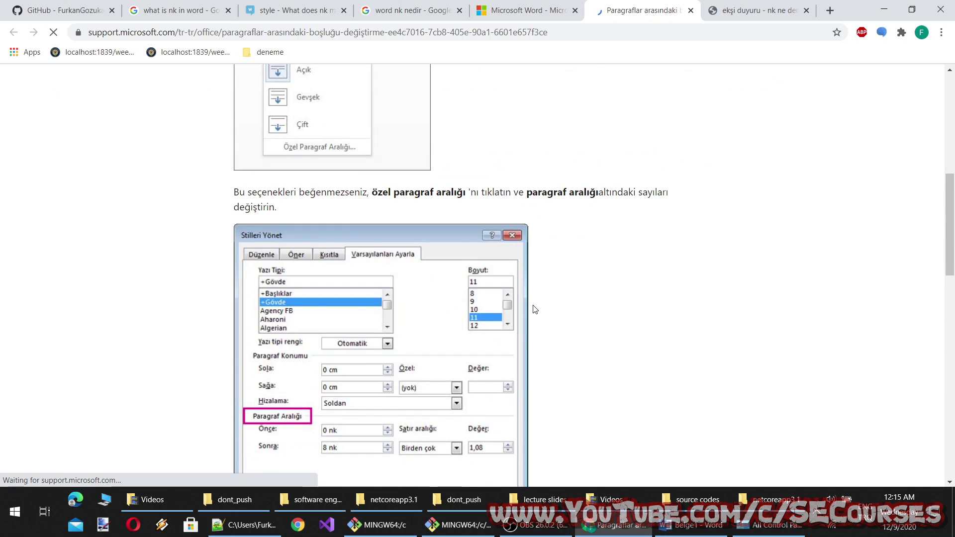
{"action": "scroll", "coordinate": [534, 309], "scroll_direction": "down", "scroll_amount": 2}
{"action": "scroll", "coordinate": [365, 320], "scroll_direction": "down", "scroll_amount": 5}
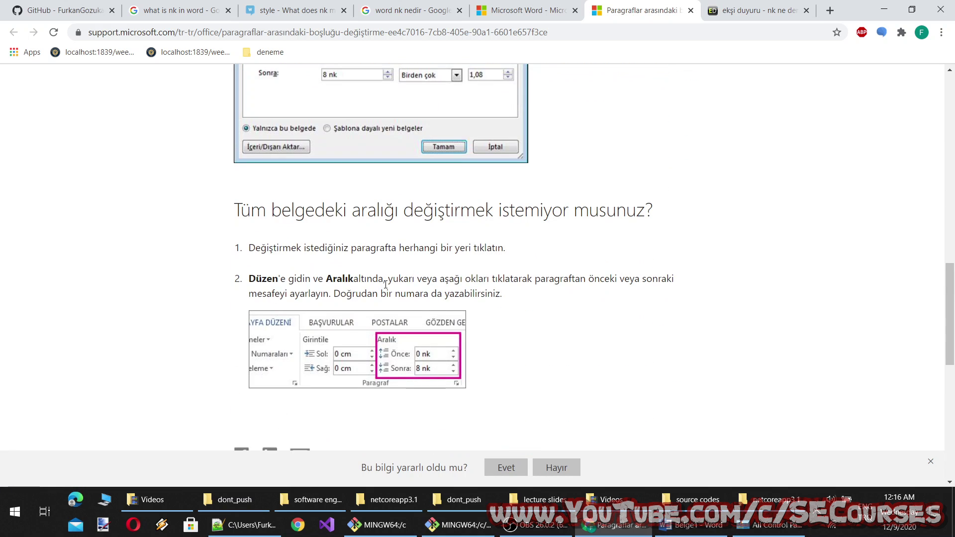
{"action": "scroll", "coordinate": [574, 254], "scroll_direction": "up", "scroll_amount": 3}
{"action": "scroll", "coordinate": [573, 254], "scroll_direction": "up", "scroll_amount": 2}
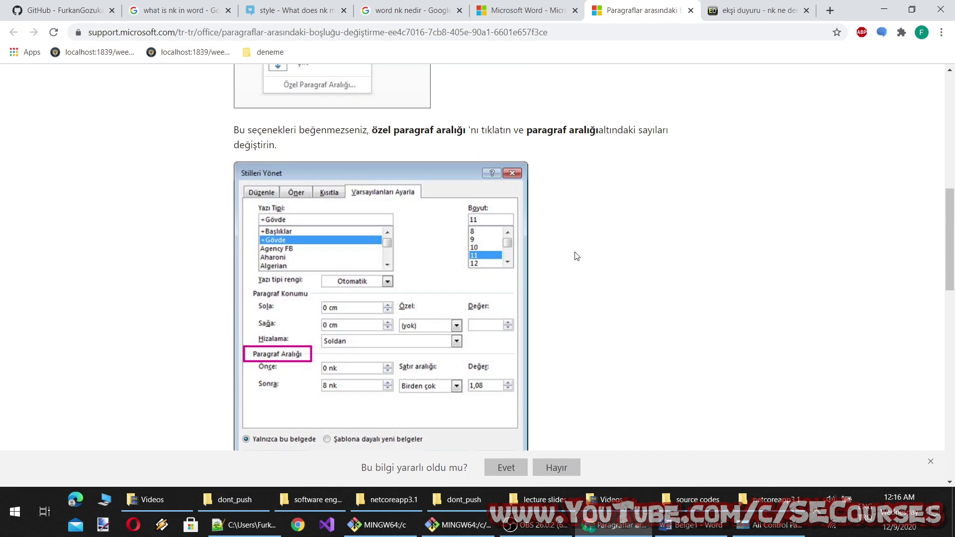
{"action": "scroll", "coordinate": [567, 269], "scroll_direction": "down", "scroll_amount": 8}
{"action": "scroll", "coordinate": [565, 276], "scroll_direction": "down", "scroll_amount": 5}
{"action": "left_click", "coordinate": [768, 9]}
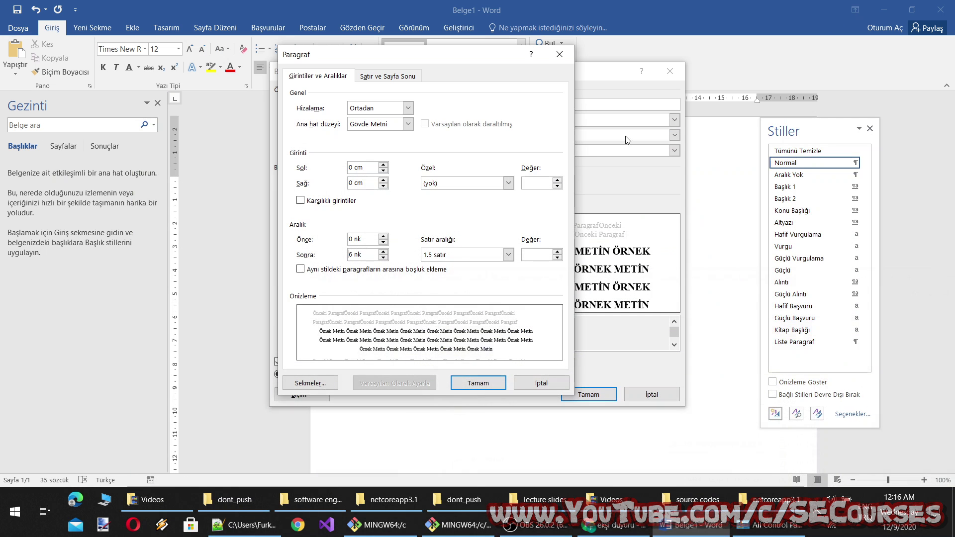
{"action": "left_click", "coordinate": [884, 9]}
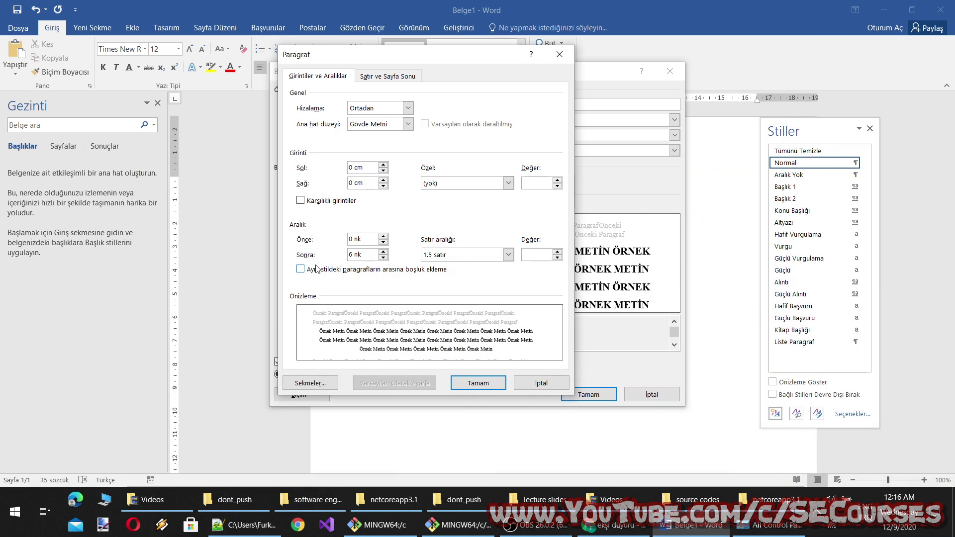
Change the 1. derece başlık style's spacing after from 6 nk to 12 nk.
{"action": "double_click", "coordinate": [366, 256]}
{"action": "type", "text": "12"}
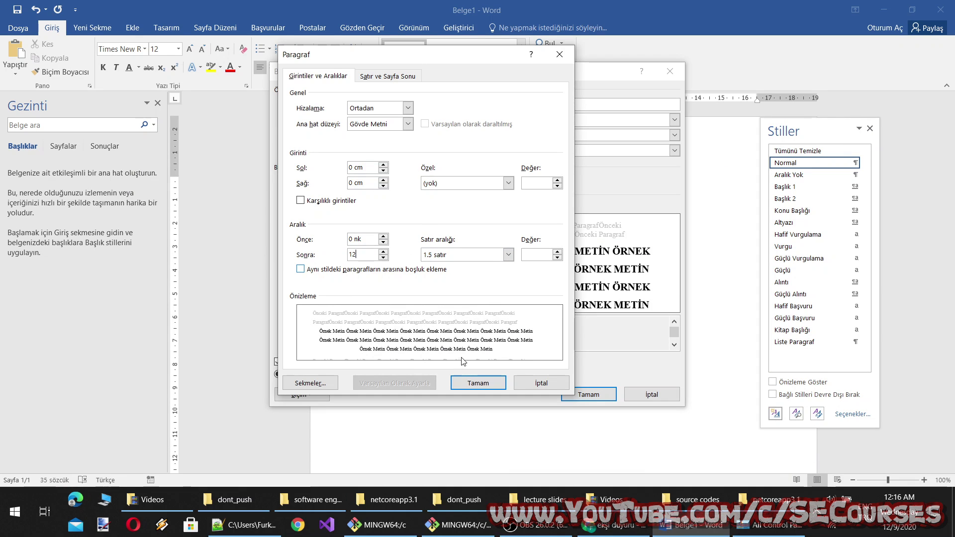
{"action": "left_click", "coordinate": [478, 383]}
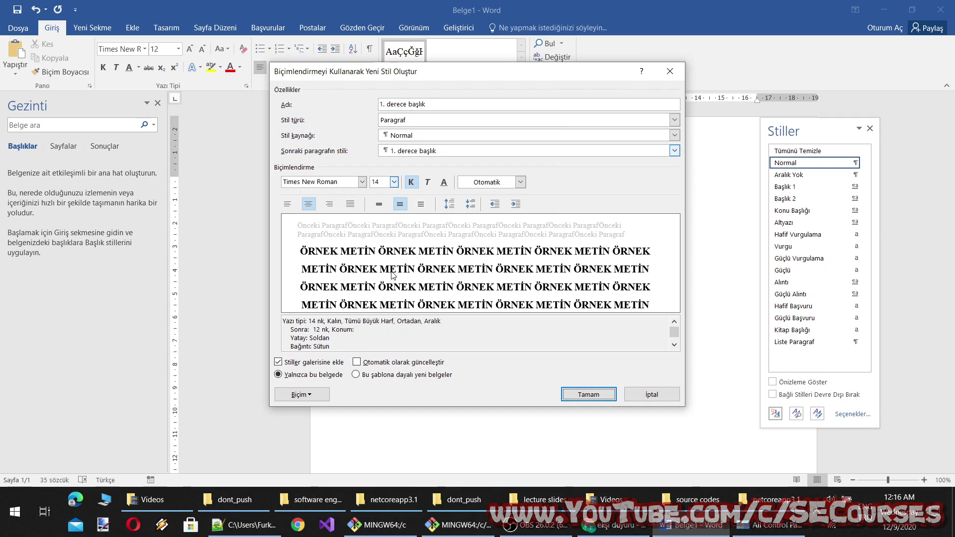
Confirm the style's language setting, then bring up its numbering choices.
{"action": "left_click", "coordinate": [301, 395]}
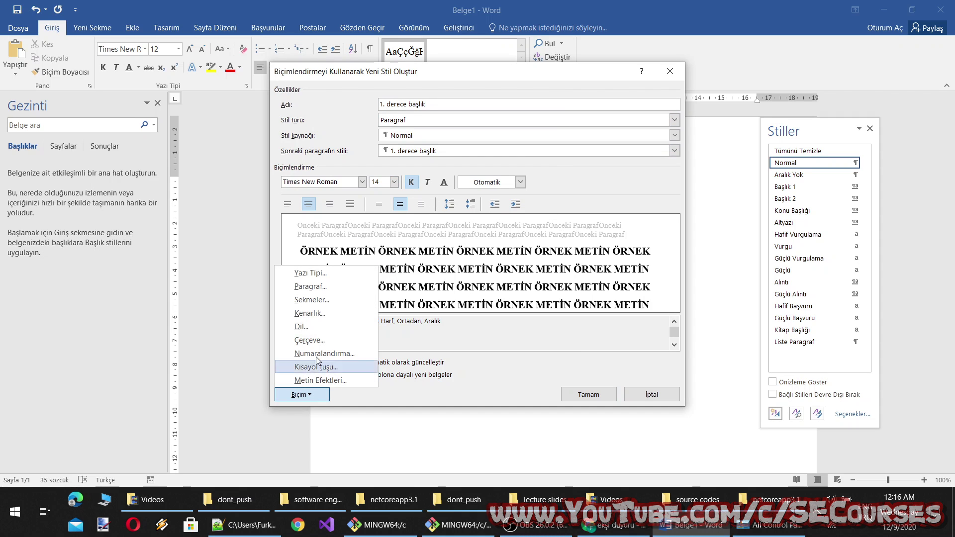
{"action": "left_click", "coordinate": [315, 326]}
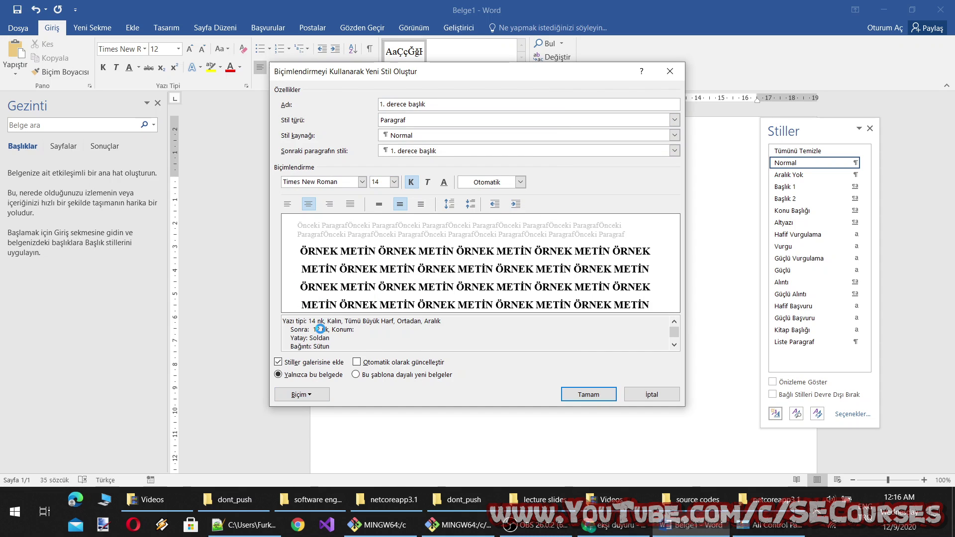
{"action": "left_click", "coordinate": [491, 319]}
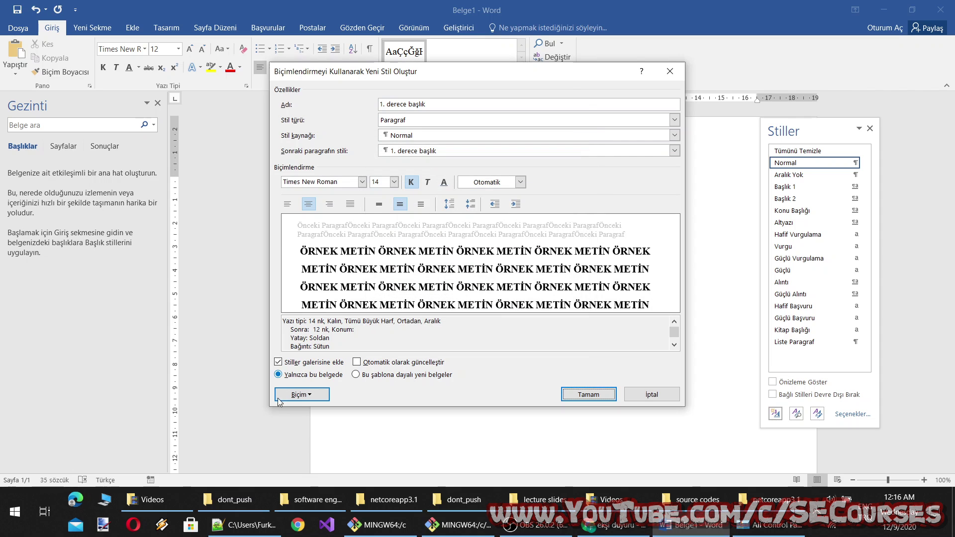
{"action": "left_click", "coordinate": [301, 394]}
{"action": "left_click", "coordinate": [324, 353]}
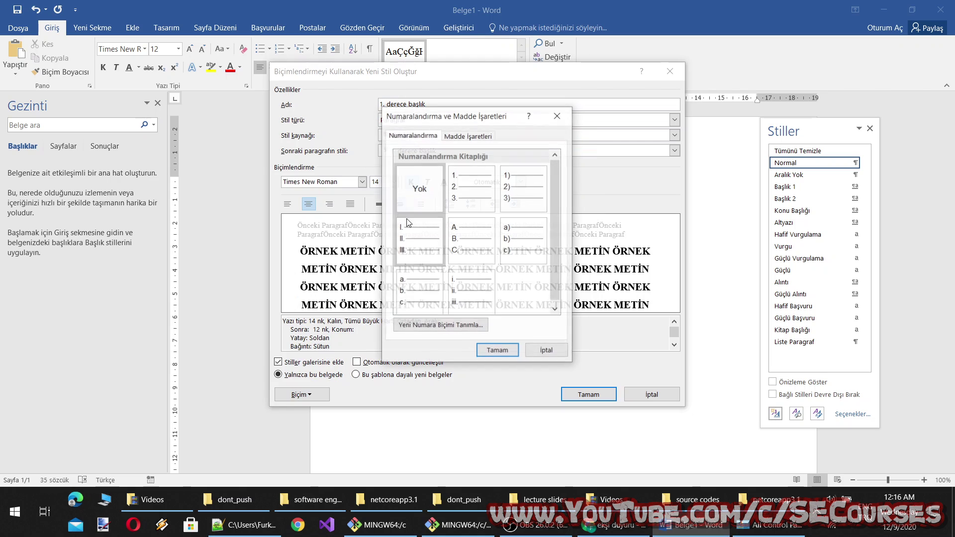
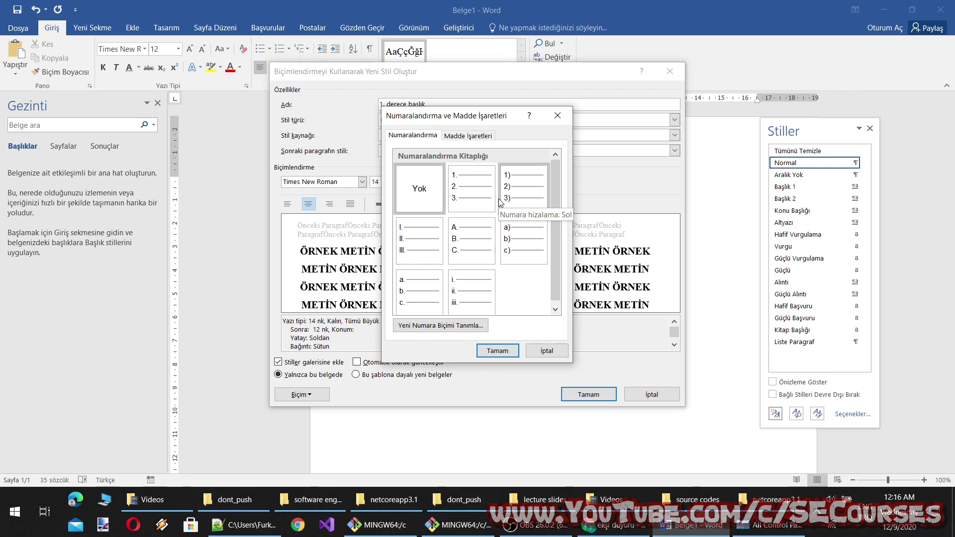
Define a '1.' number format with 1, 2, 3 numbering and finish creating the 1. derece başlık style.
{"action": "left_click", "coordinate": [468, 135]}
{"action": "left_click", "coordinate": [405, 135]}
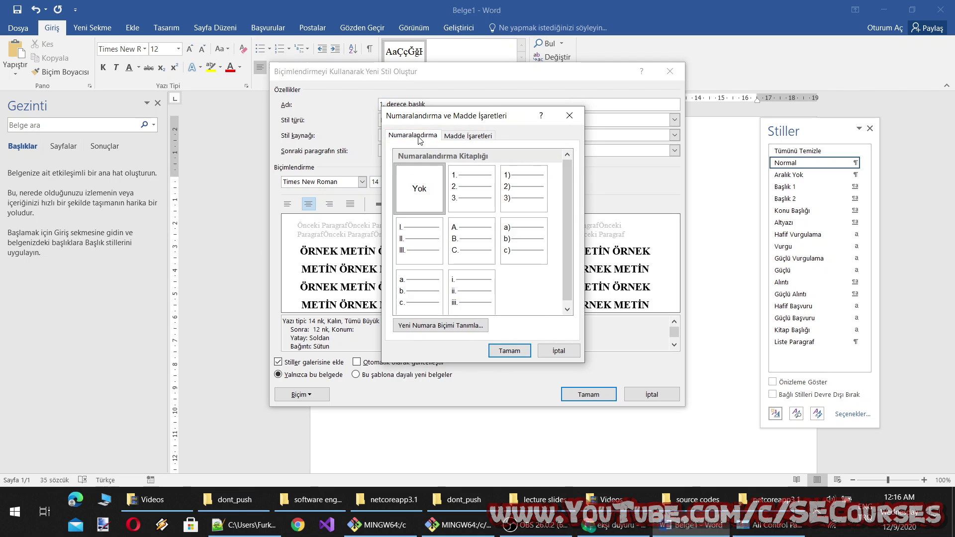
{"action": "left_click", "coordinate": [440, 326]}
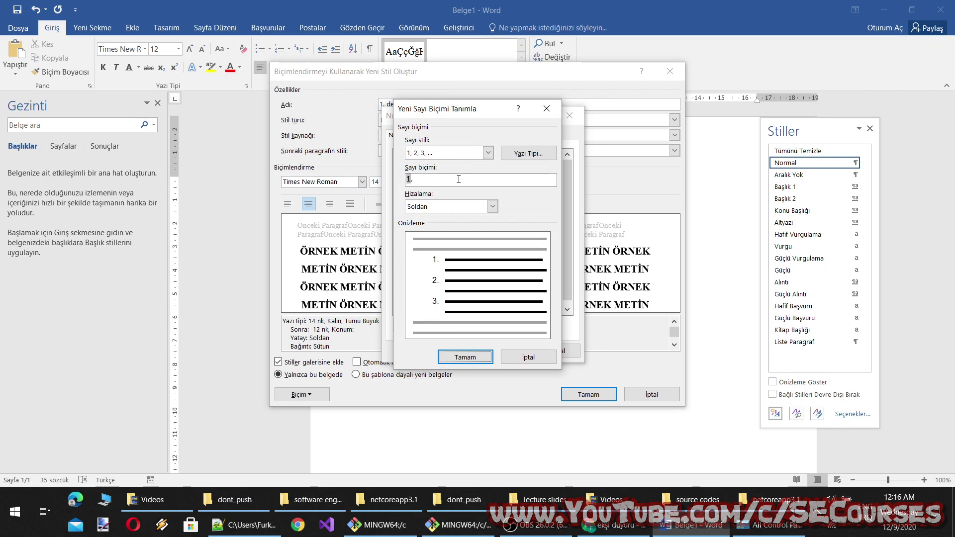
{"action": "left_click", "coordinate": [490, 153]}
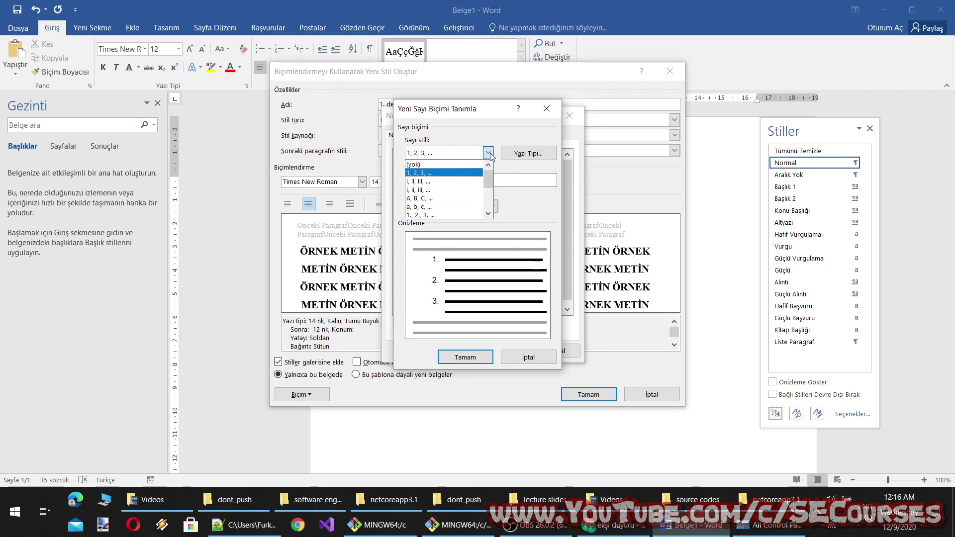
{"action": "left_click", "coordinate": [477, 171]}
{"action": "left_click", "coordinate": [477, 178]}
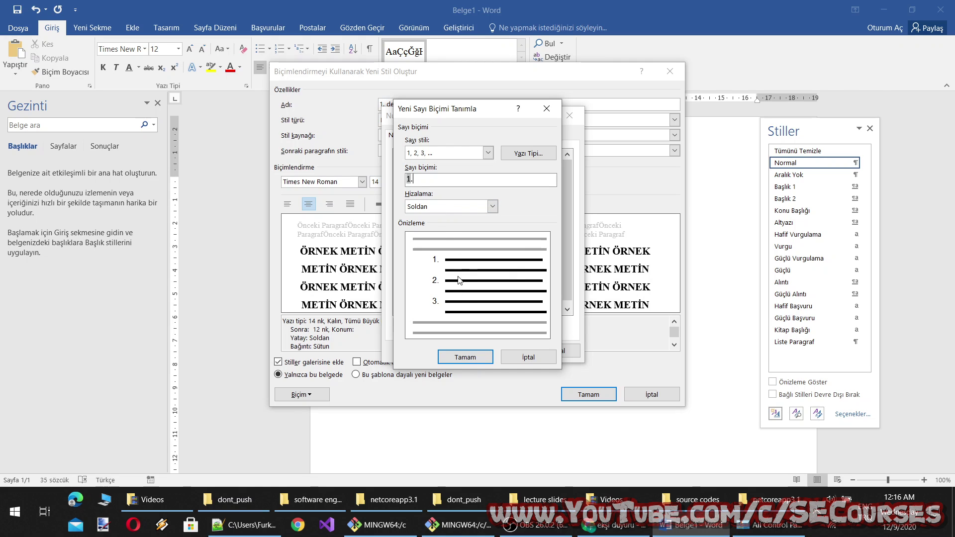
{"action": "left_click", "coordinate": [472, 354]}
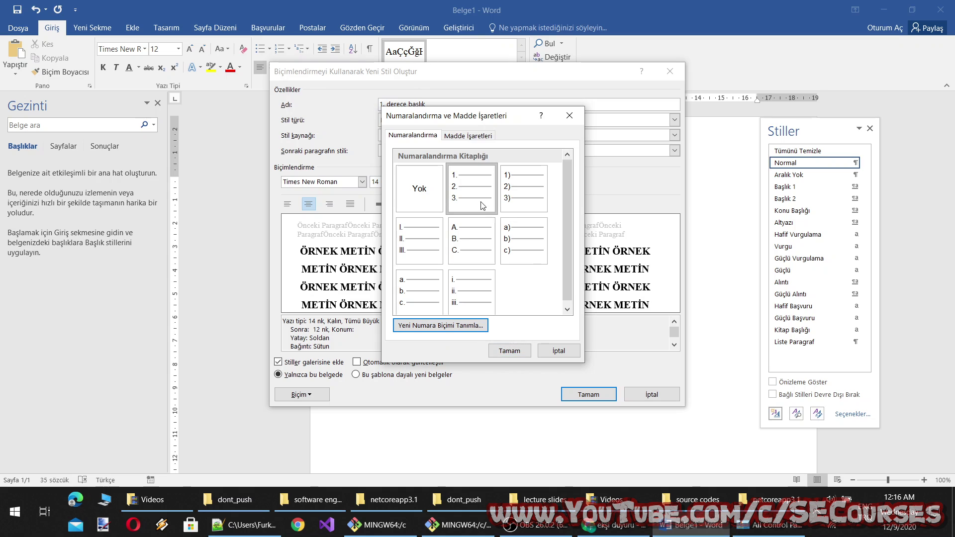
{"action": "left_click", "coordinate": [509, 350]}
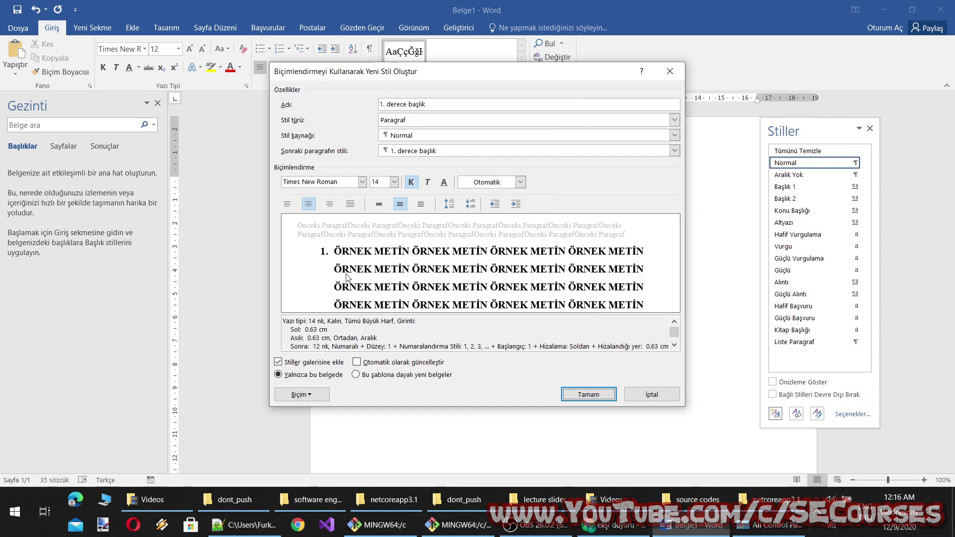
{"action": "left_click", "coordinate": [582, 395]}
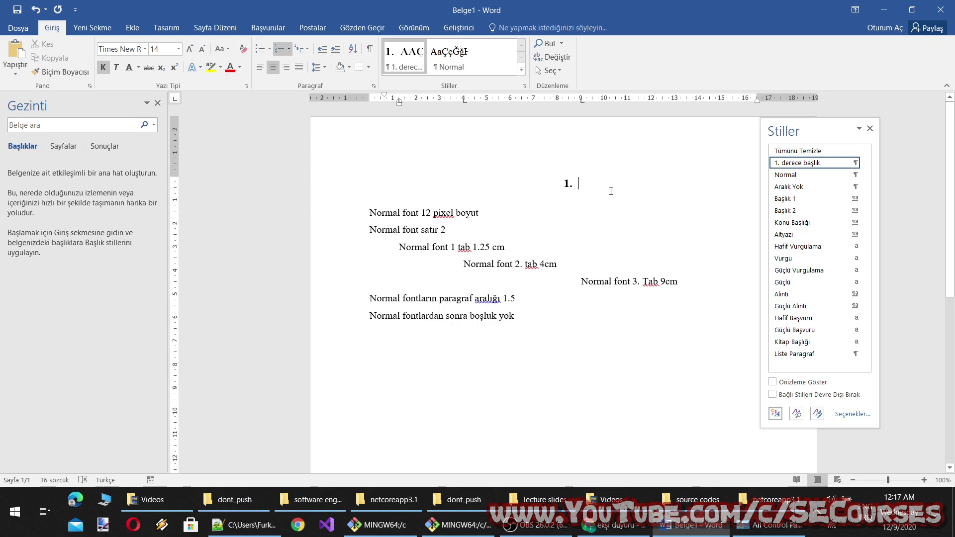
Type the first heading as 'İLK BAŞLIĞIMIZ', fixing the typo.
{"action": "type", "text": "İL"}
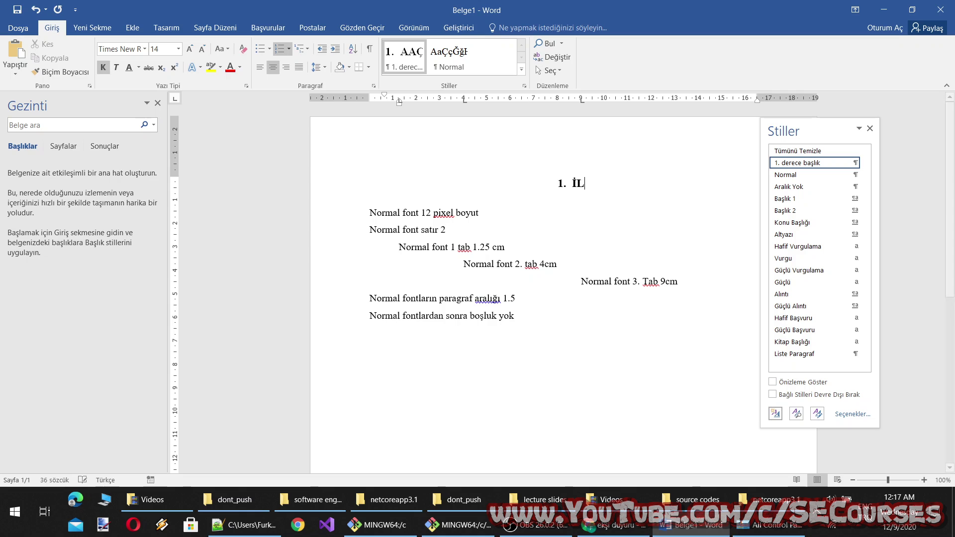
{"action": "type", "text": "K BAŞLIĞOM"}
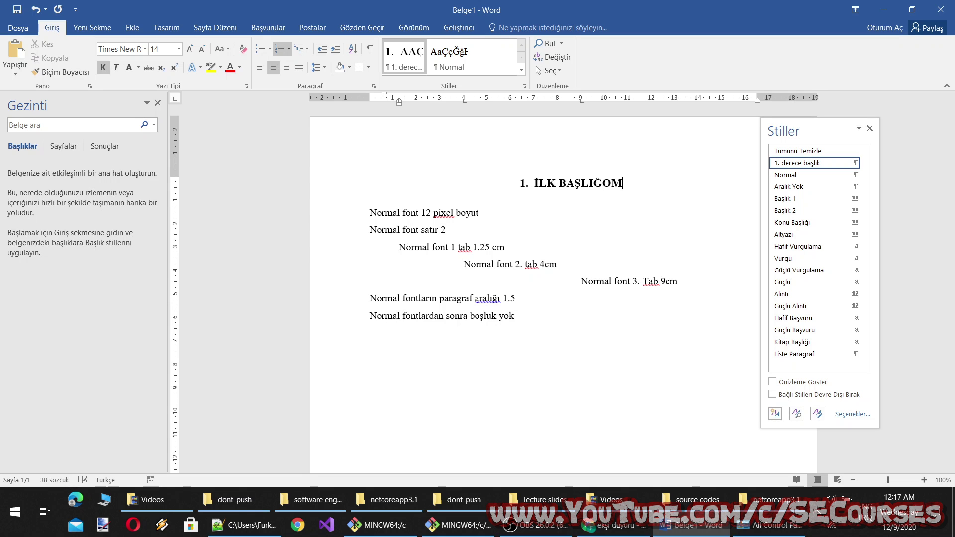
{"action": "key", "text": "BackSpace"}
{"action": "key", "text": "BackSpace"}
{"action": "type", "text": "IMIZ"}
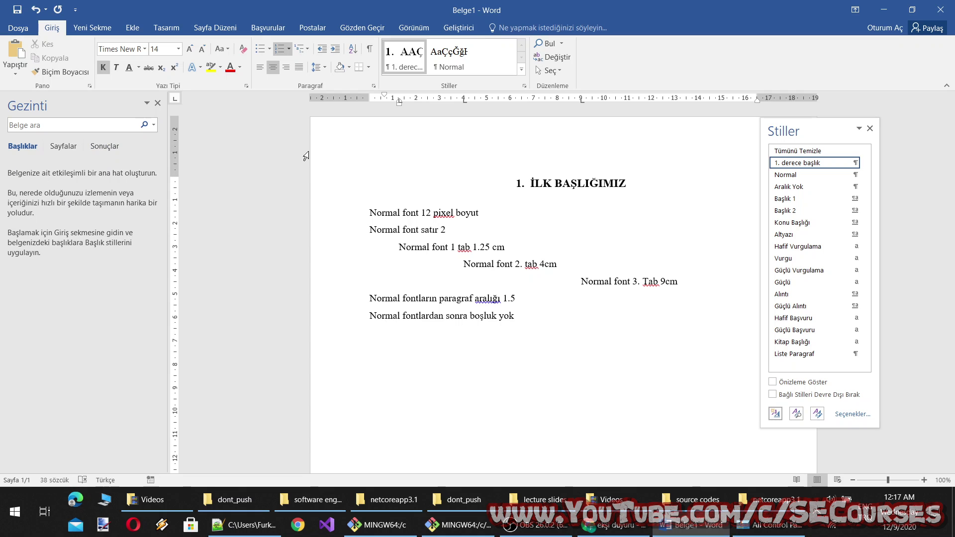
Make 1. derece başlık a Linked (paragraph and character) style, then reopen its Modify settings.
{"action": "right_click", "coordinate": [404, 63]}
{"action": "left_click", "coordinate": [406, 81]}
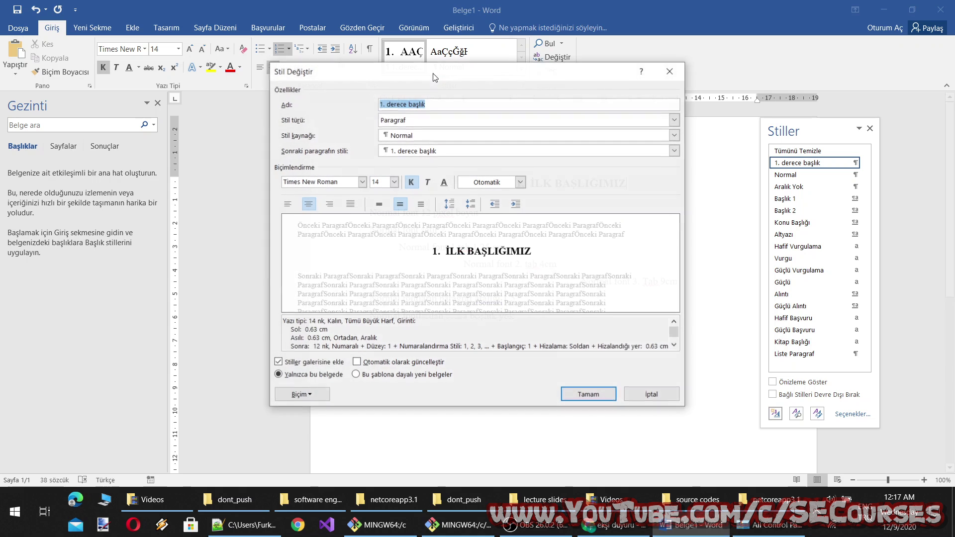
{"action": "left_click", "coordinate": [406, 125]}
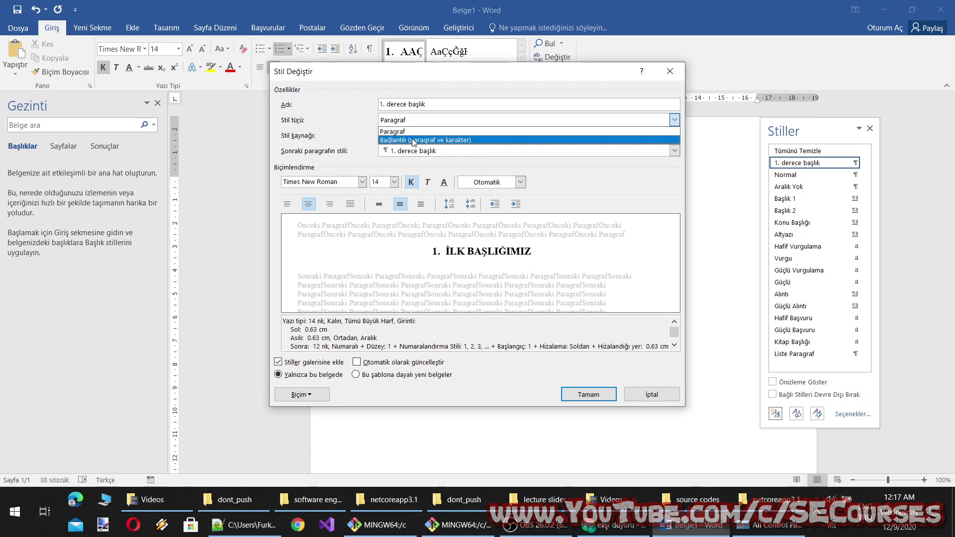
{"action": "left_click", "coordinate": [412, 141]}
{"action": "left_click", "coordinate": [602, 398]}
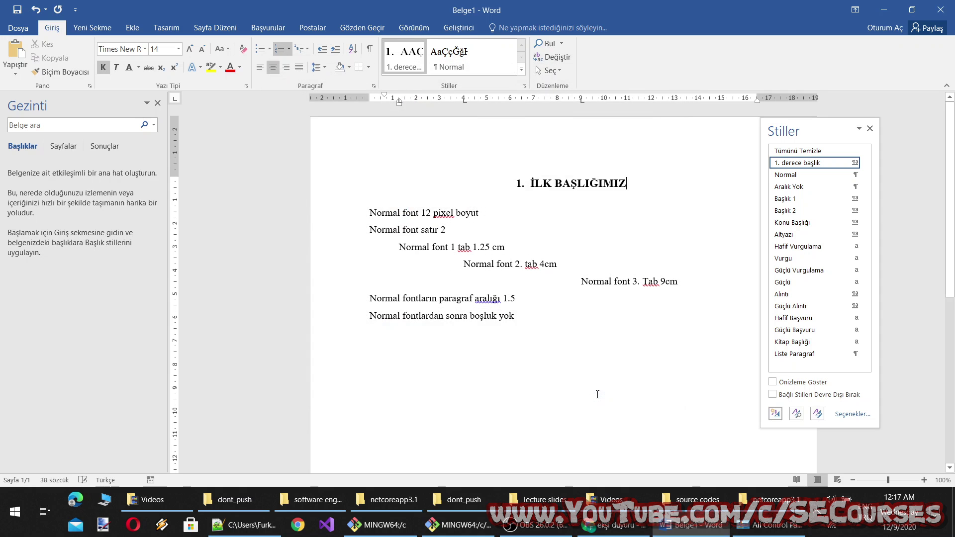
{"action": "right_click", "coordinate": [402, 69]}
{"action": "left_click", "coordinate": [405, 93]}
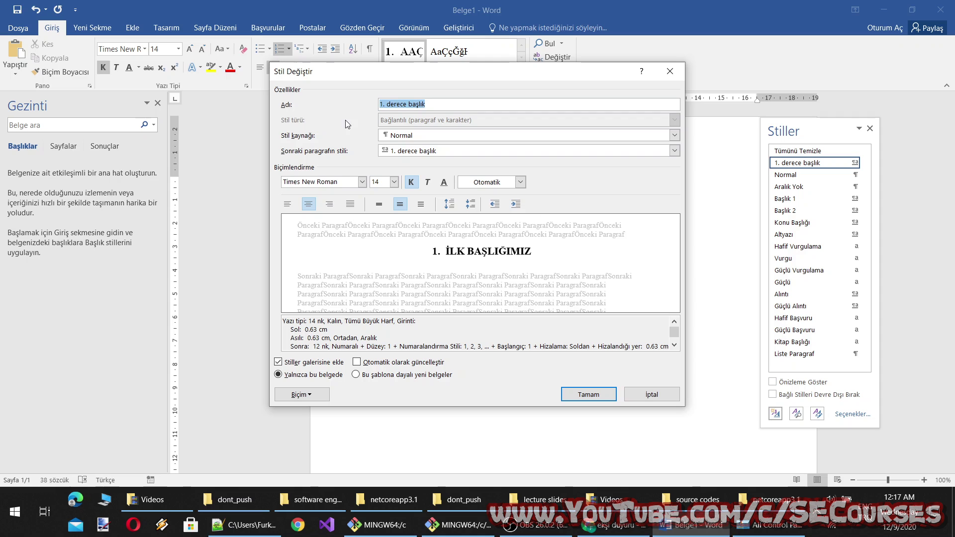
Base the style on Başlık 1 with Times New Roman, size 14 and automatic font colour.
{"action": "left_click", "coordinate": [413, 136]}
{"action": "left_click", "coordinate": [413, 137]}
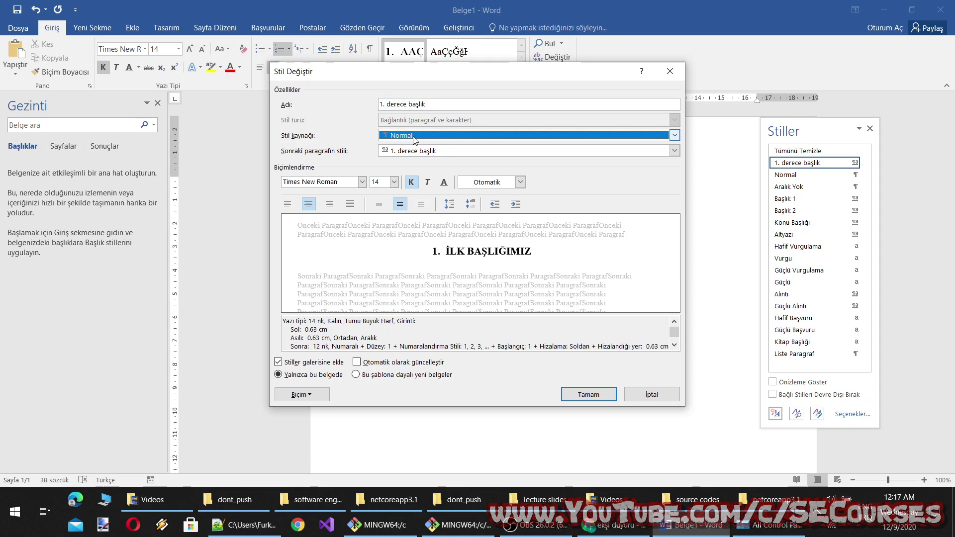
{"action": "left_click", "coordinate": [413, 137]}
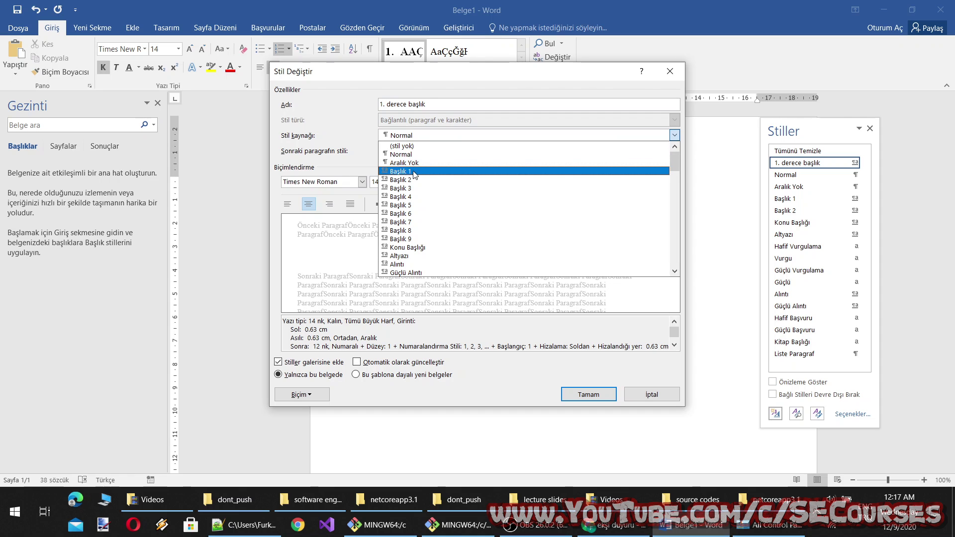
{"action": "left_click", "coordinate": [413, 172]}
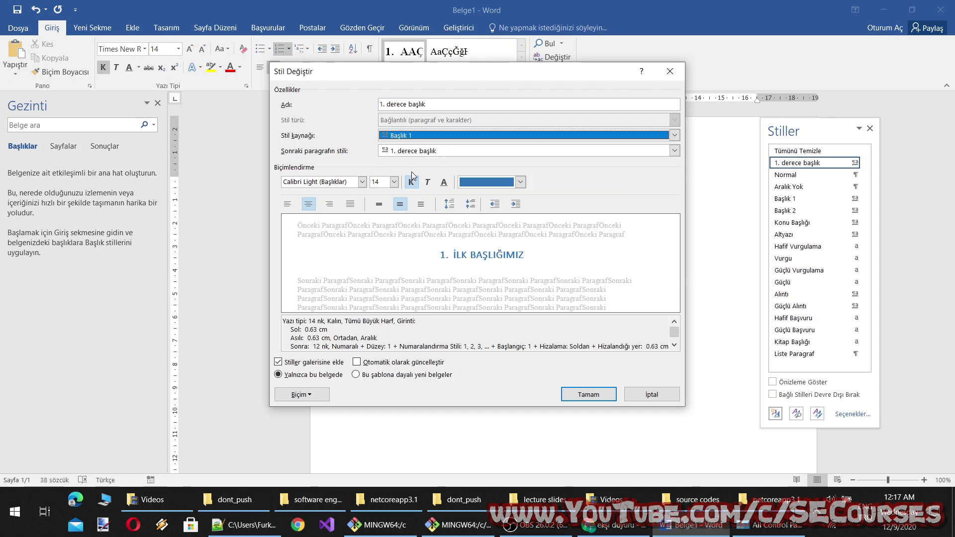
{"action": "left_click", "coordinate": [362, 181]}
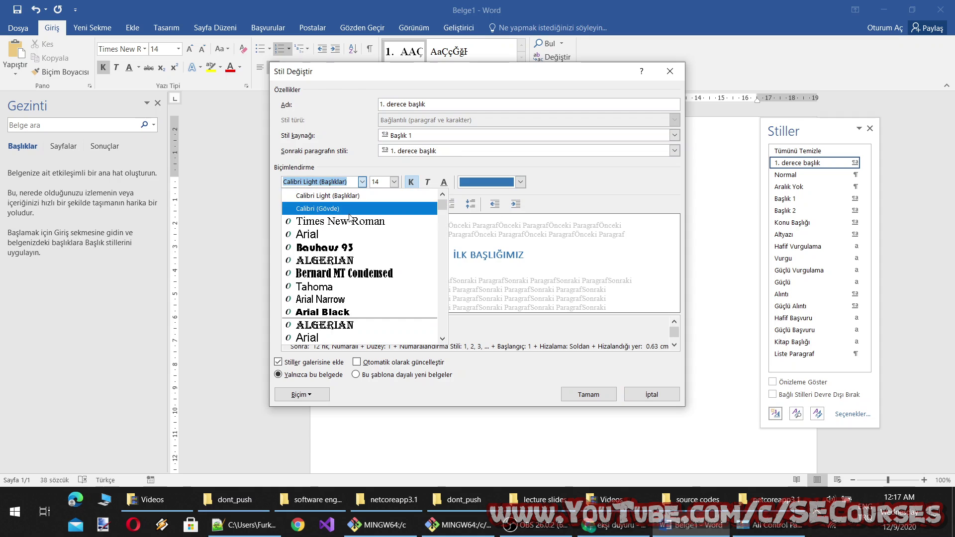
{"action": "left_click", "coordinate": [318, 221]}
{"action": "left_click", "coordinate": [394, 182]}
{"action": "left_click", "coordinate": [394, 182]}
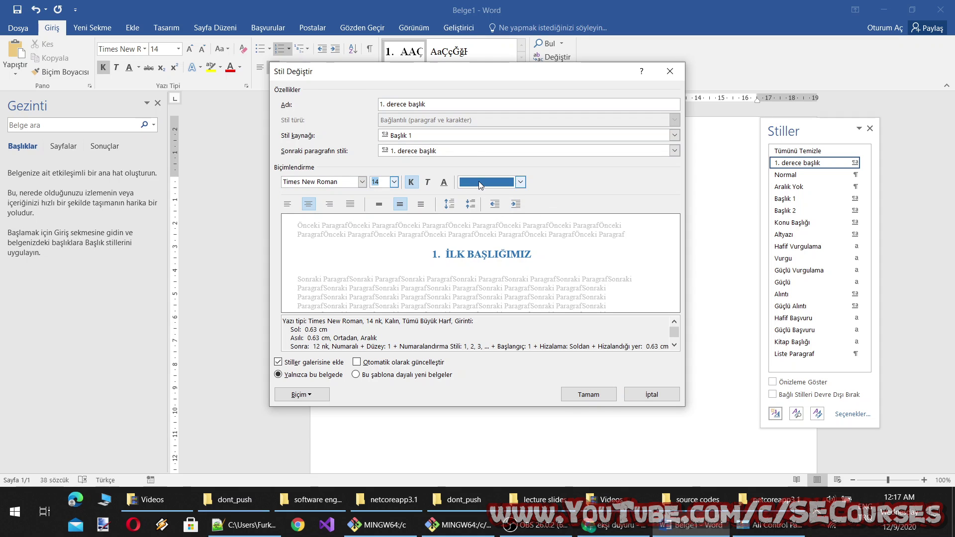
{"action": "left_click", "coordinate": [479, 181]}
{"action": "left_click", "coordinate": [531, 197]}
Review the style's detailed font settings, then bring up its paragraph settings.
{"action": "left_click", "coordinate": [315, 393]}
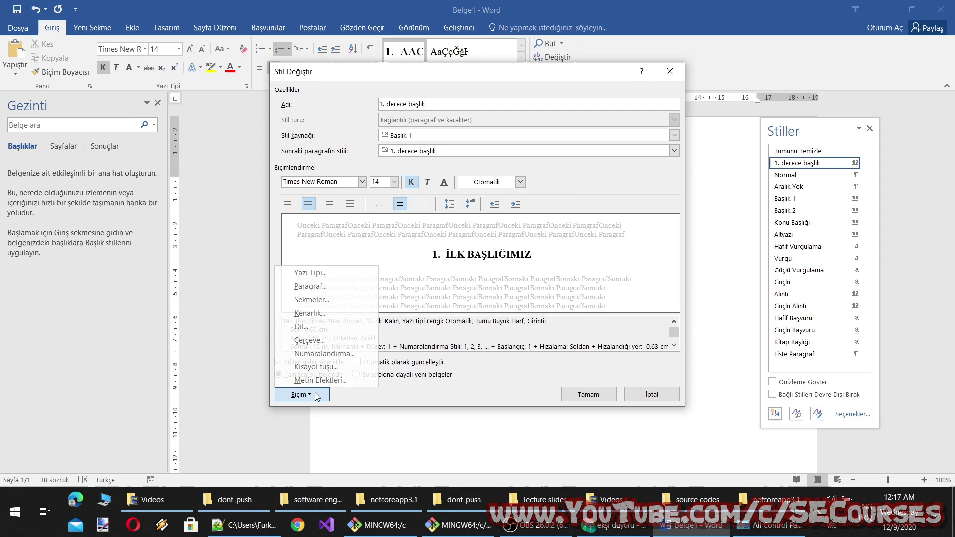
{"action": "left_click", "coordinate": [309, 276]}
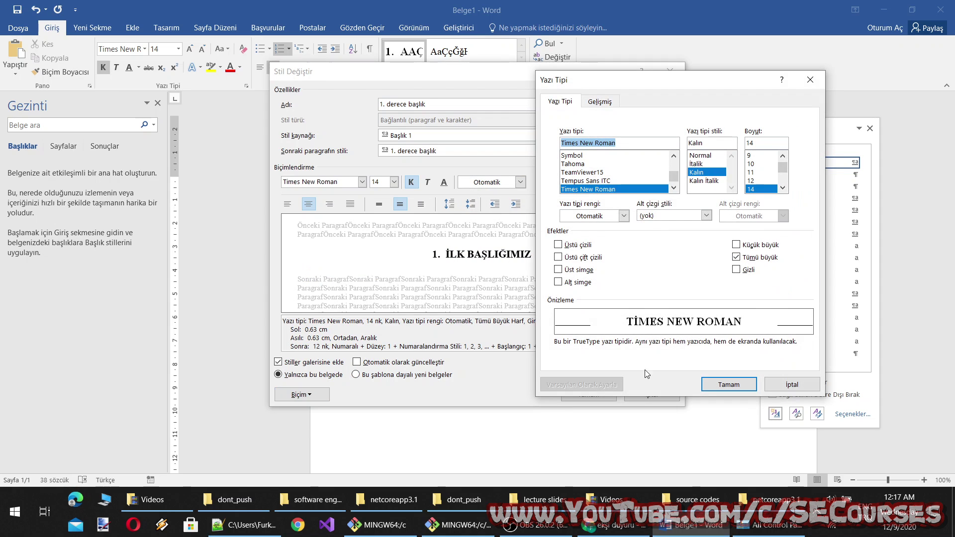
{"action": "left_click", "coordinate": [729, 385]}
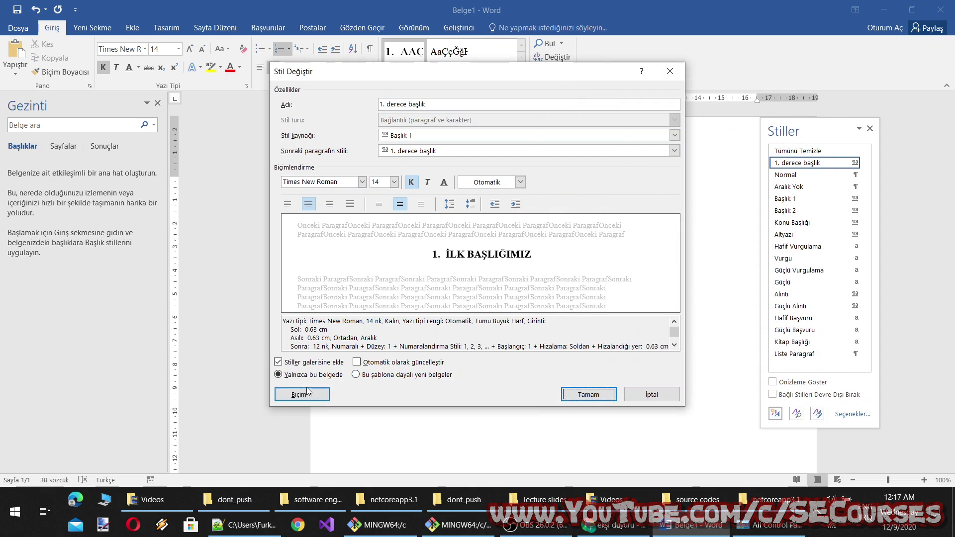
{"action": "left_click", "coordinate": [302, 394]}
{"action": "left_click", "coordinate": [308, 288]}
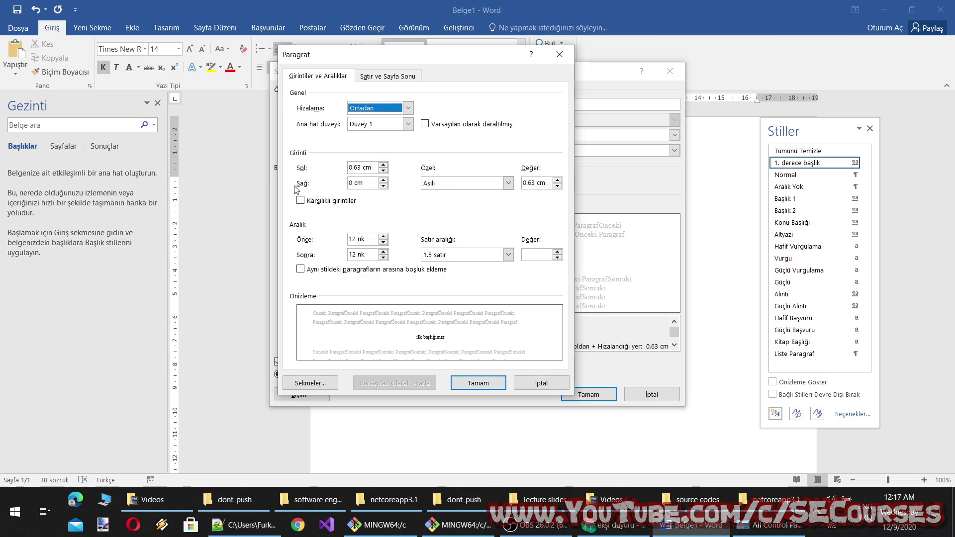
Set the left indent to 0 and remove the hanging special indent.
{"action": "left_click_drag", "start_coordinate": [375, 172], "coordinate": [300, 172]}
{"action": "type", "text": "0"}
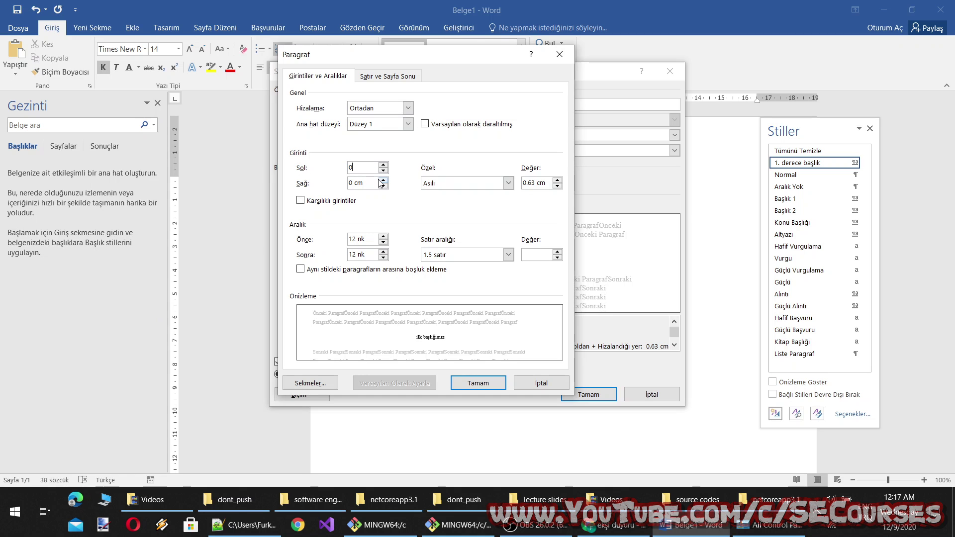
{"action": "left_click", "coordinate": [483, 187]}
{"action": "left_click", "coordinate": [455, 195]}
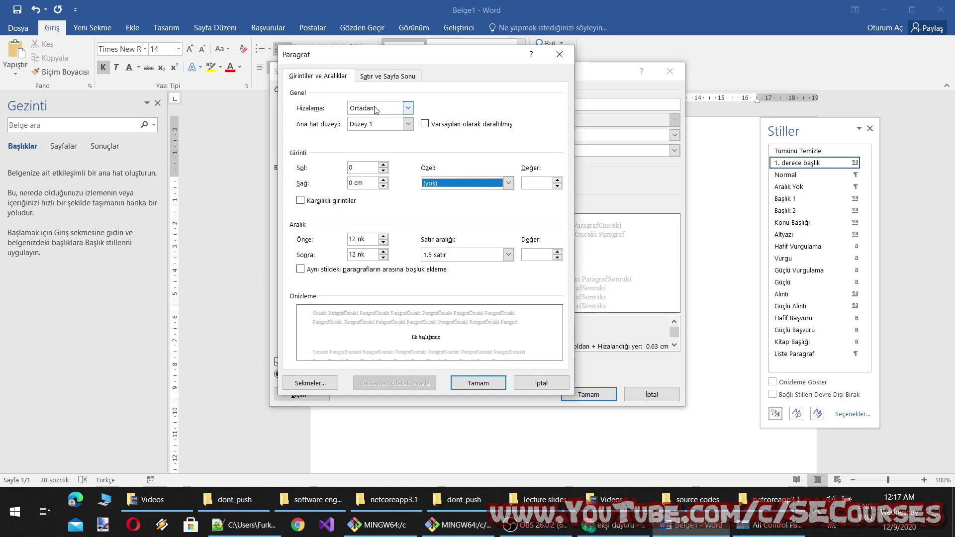
In line and page break options, keep 'Keep with next' turned on.
{"action": "left_click", "coordinate": [379, 77]}
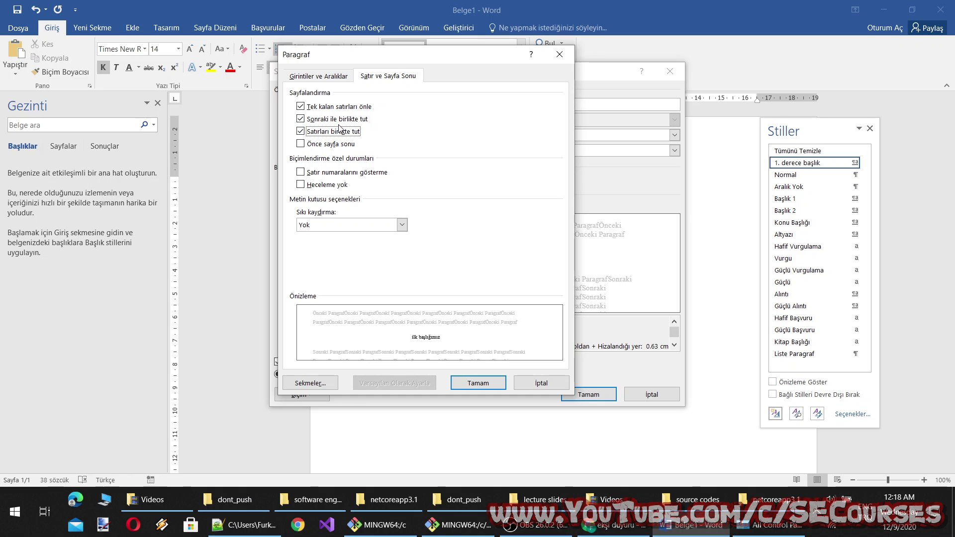
{"action": "left_click", "coordinate": [336, 121]}
{"action": "left_click", "coordinate": [337, 121]}
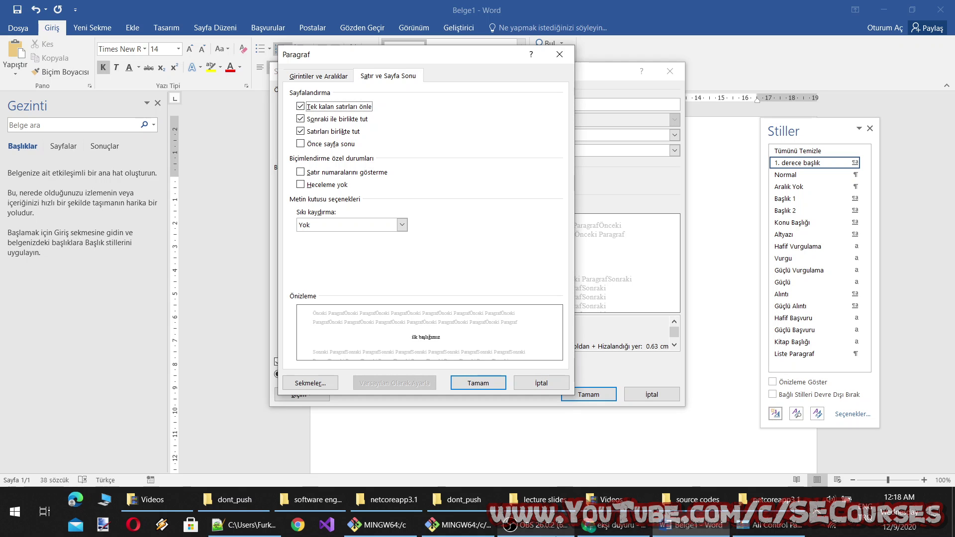
Search Chrome for 'word tek kalan satırları önle'.
{"action": "left_click", "coordinate": [604, 528]}
{"action": "key", "text": "ctrl+t"}
{"action": "type", "text": "wo"}
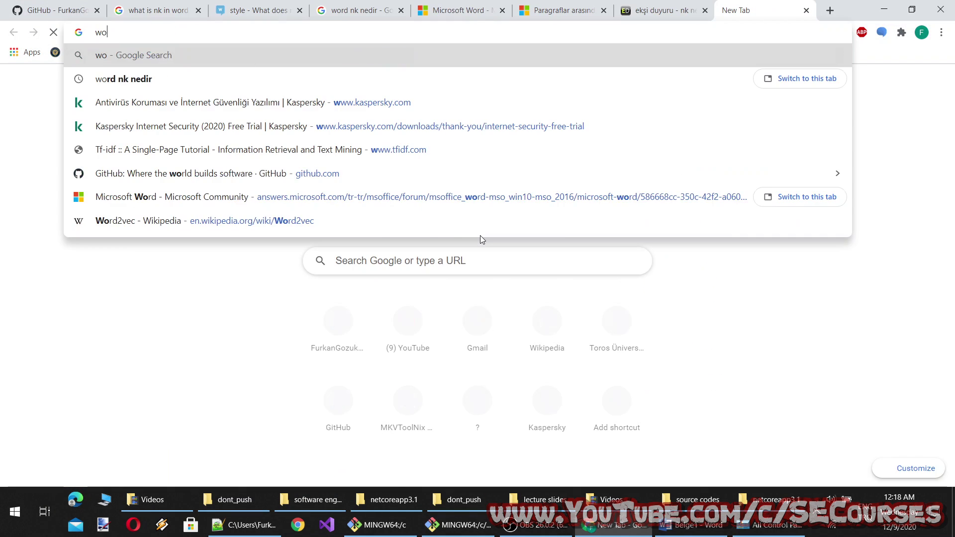
{"action": "type", "text": "rd tek kalan satırla"}
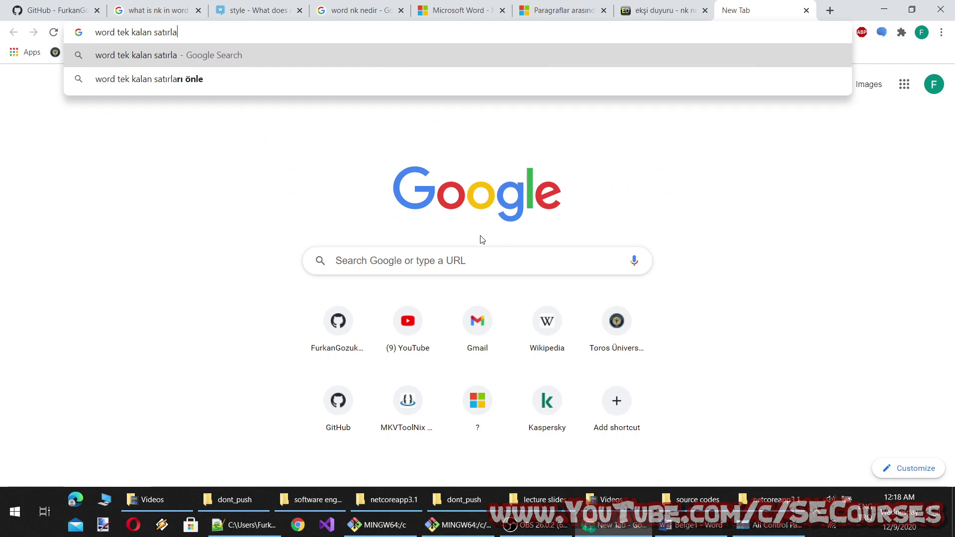
{"action": "type", "text": "rı önel"}
{"action": "key", "text": "BackSpace"}
{"action": "key", "text": "BackSpace"}
{"action": "type", "text": "le"}
{"action": "key", "text": "Return"}
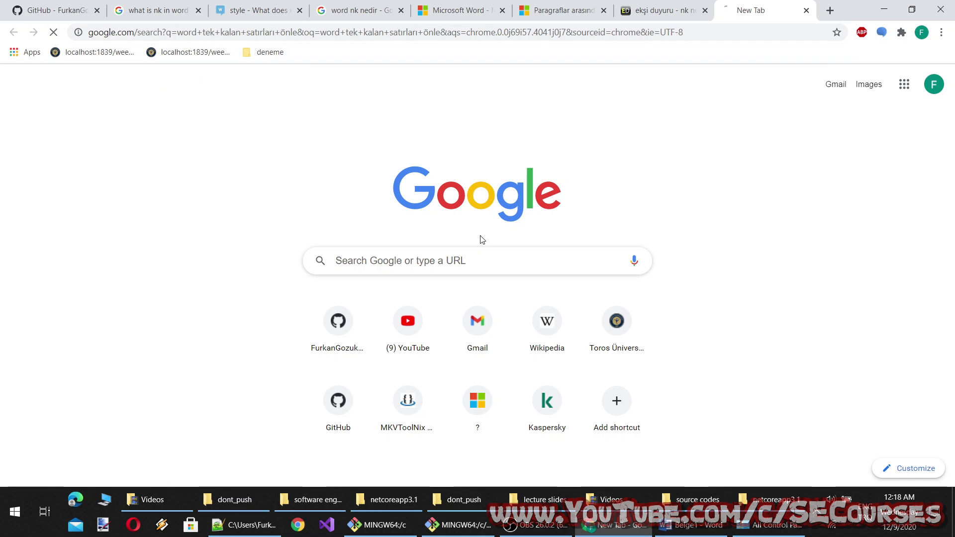
Close the other tabs, open the 'Sayfalandırmayı denetleme' article and select its widow/orphan control paragraph.
{"action": "left_click_drag", "start_coordinate": [779, 9], "coordinate": [20, 10]}
{"action": "right_click", "coordinate": [20, 10]}
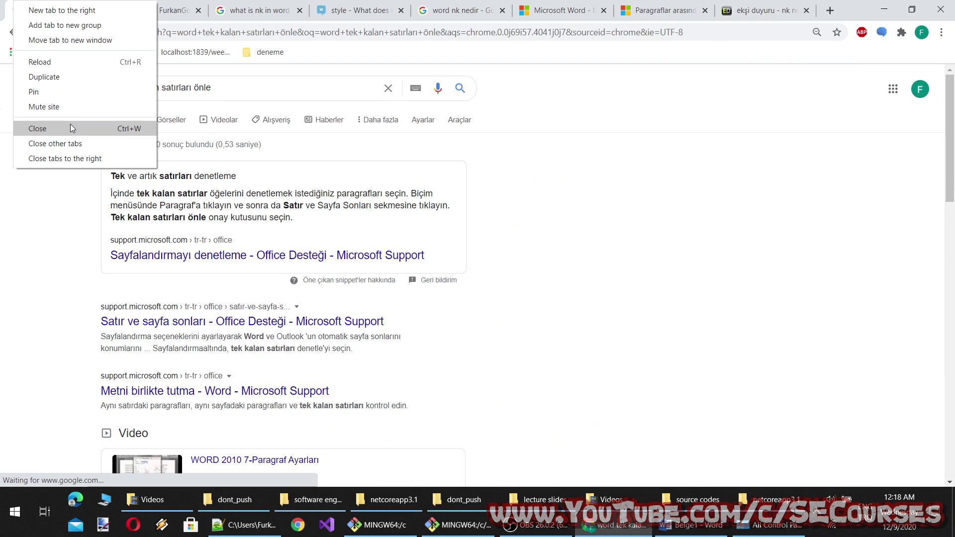
{"action": "left_click", "coordinate": [50, 143]}
{"action": "left_click", "coordinate": [160, 254]}
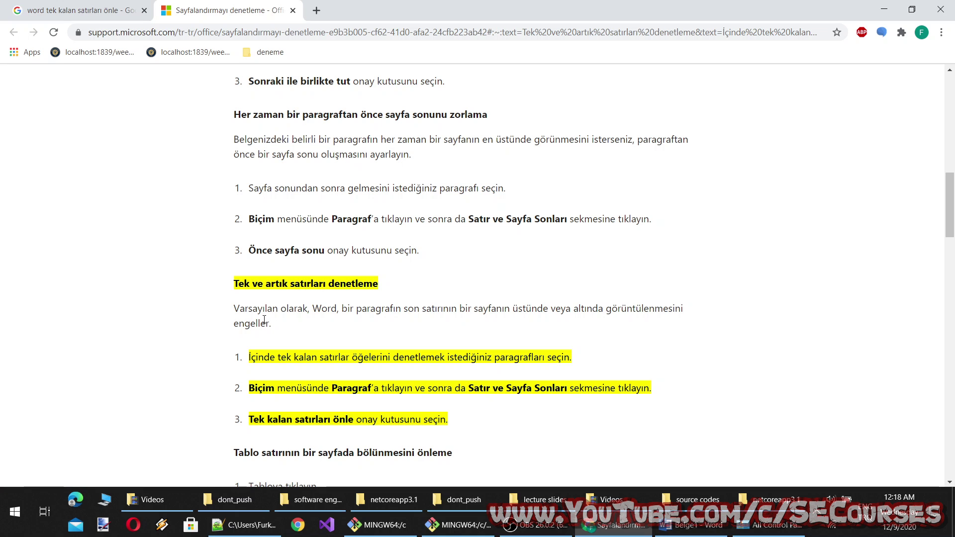
{"action": "scroll", "coordinate": [541, 273], "scroll_direction": "down", "scroll_amount": 1}
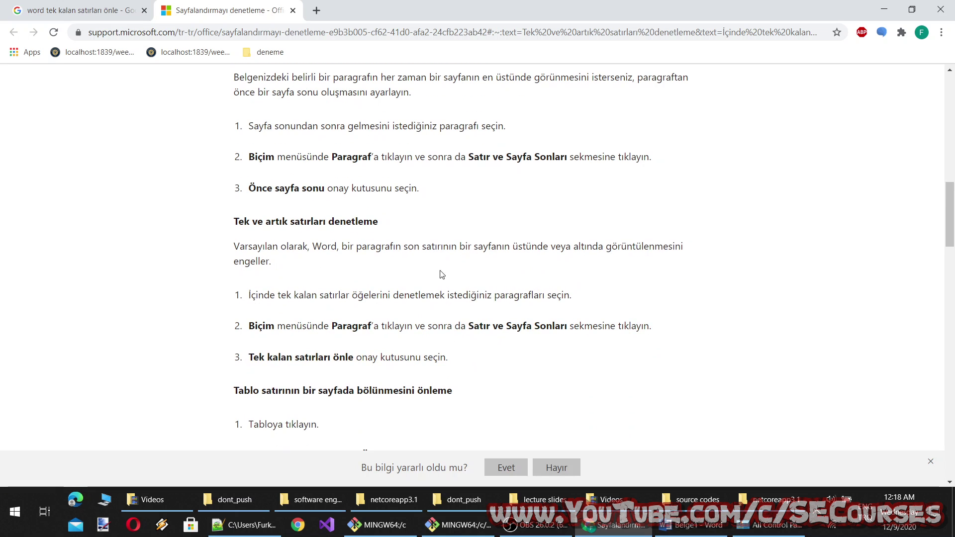
{"action": "left_click_drag", "start_coordinate": [272, 256], "coordinate": [241, 253]}
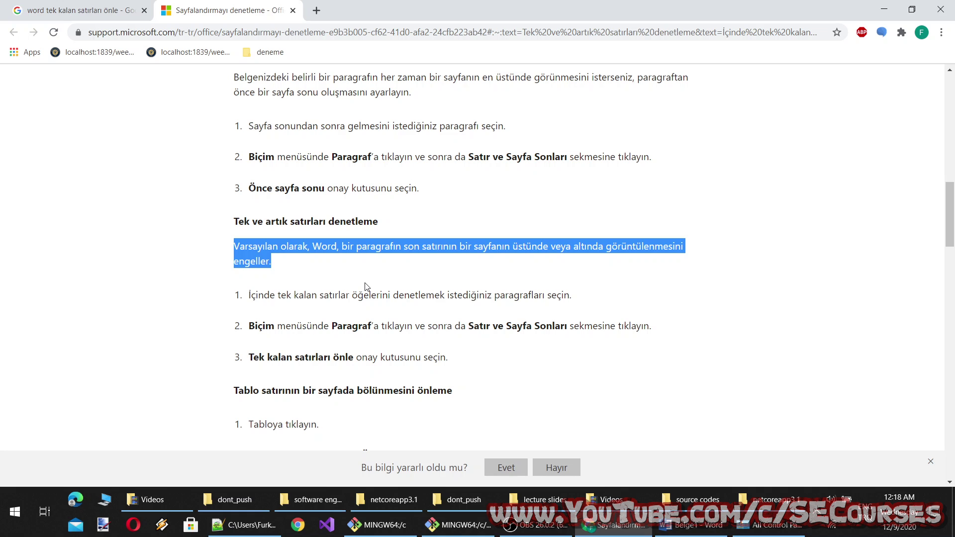
{"action": "scroll", "coordinate": [317, 189], "scroll_direction": "down", "scroll_amount": 1}
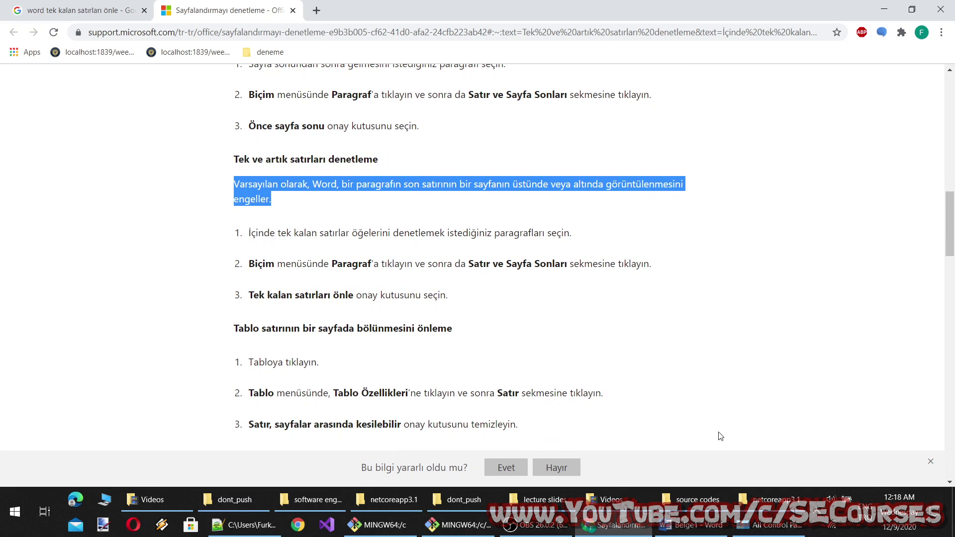
Find 'sonraki ile bi' (keep with next) in the support article.
{"action": "left_click", "coordinate": [706, 526]}
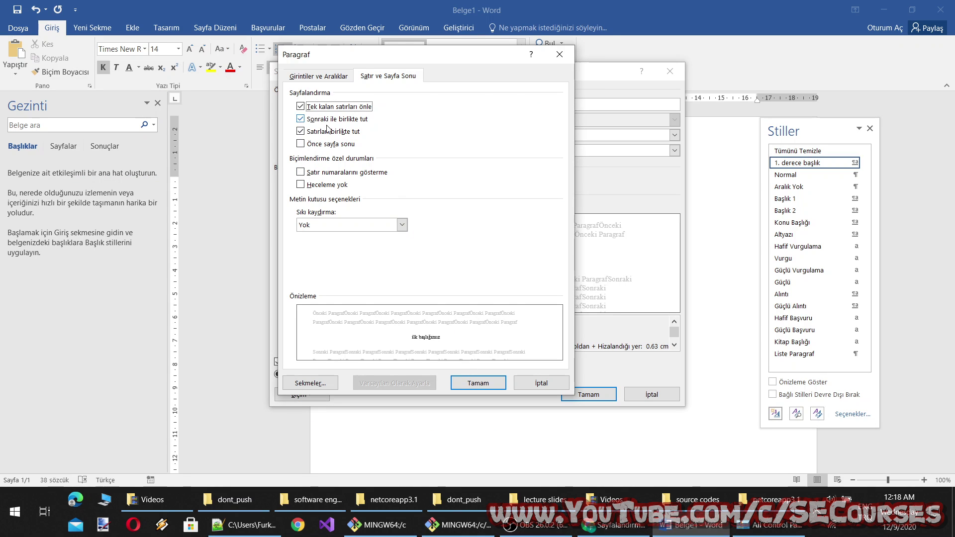
{"action": "left_click", "coordinate": [614, 524]}
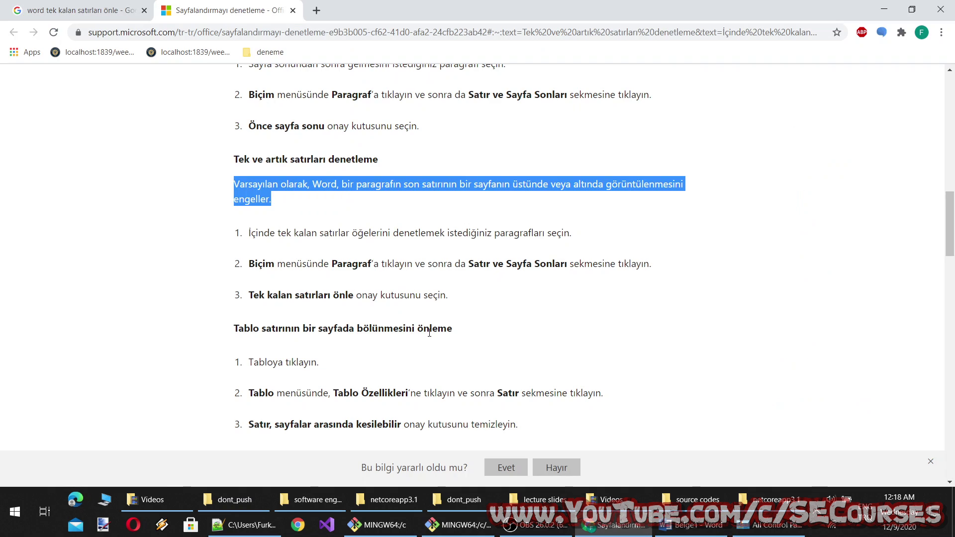
{"action": "scroll", "coordinate": [429, 332], "scroll_direction": "down", "scroll_amount": 2}
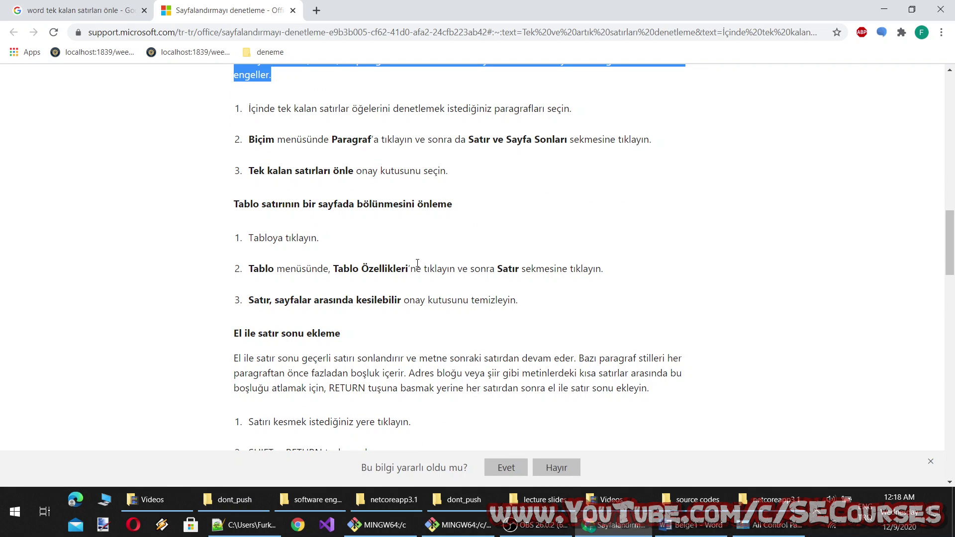
{"action": "key", "text": "ctrl+f"}
{"action": "type", "text": "sonraki ile bi"}
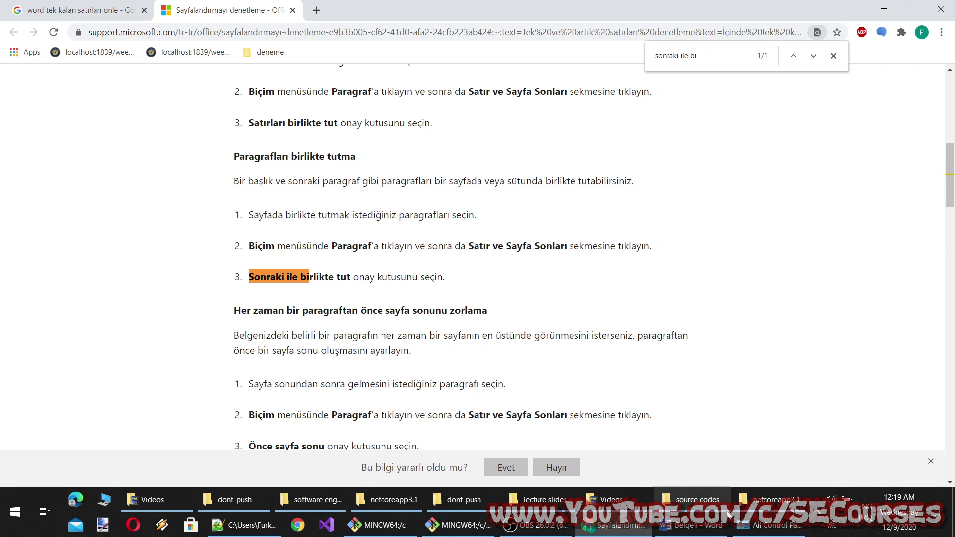
Find 'satırları bir', select the keep-lines-together explanation, and return to Word.
{"action": "left_click", "coordinate": [692, 524]}
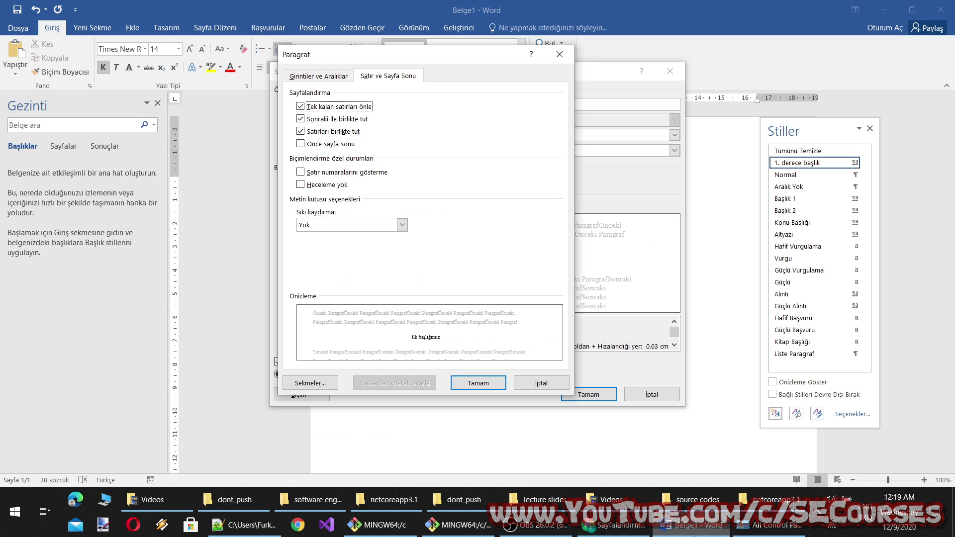
{"action": "left_click", "coordinate": [595, 526]}
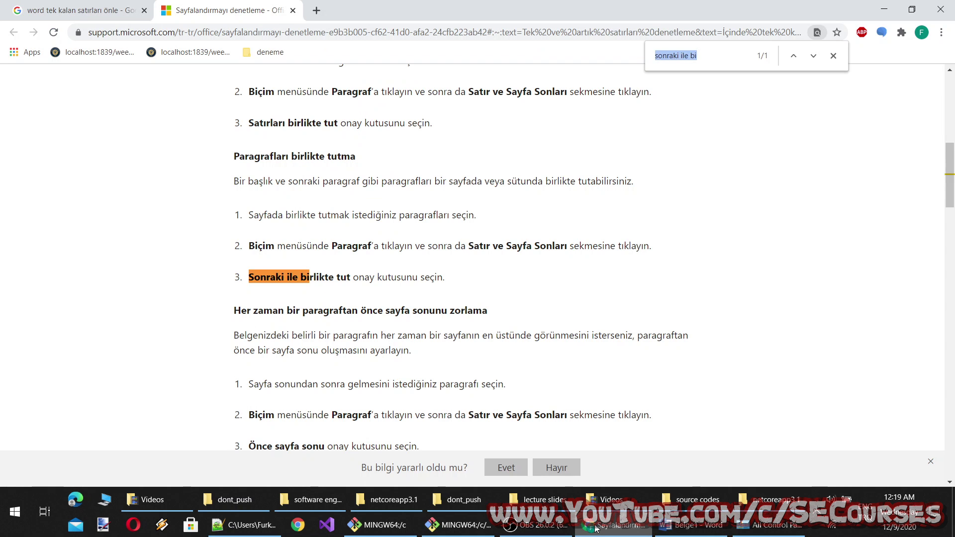
{"action": "type", "text": "satırları bir"}
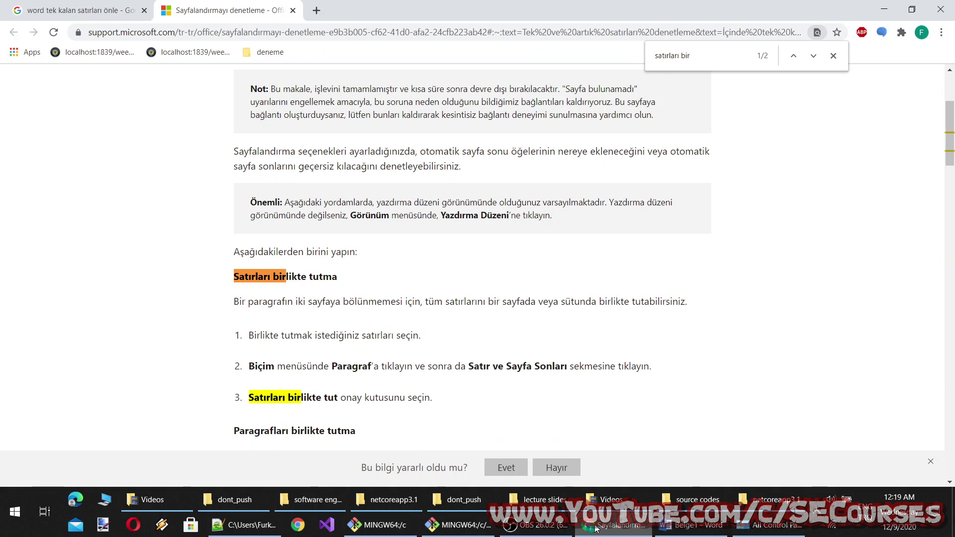
{"action": "scroll", "coordinate": [289, 253], "scroll_direction": "up", "scroll_amount": 1}
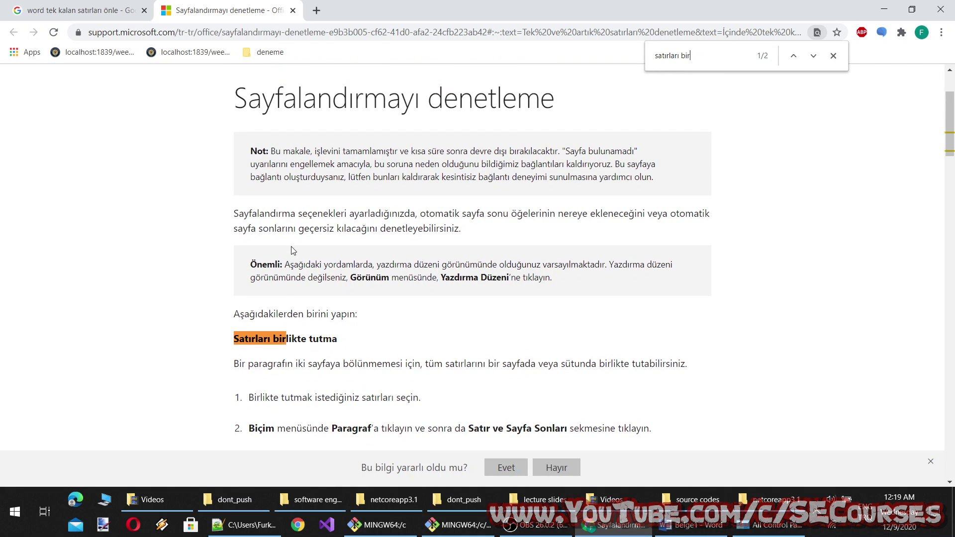
{"action": "scroll", "coordinate": [224, 157], "scroll_direction": "down", "scroll_amount": 3}
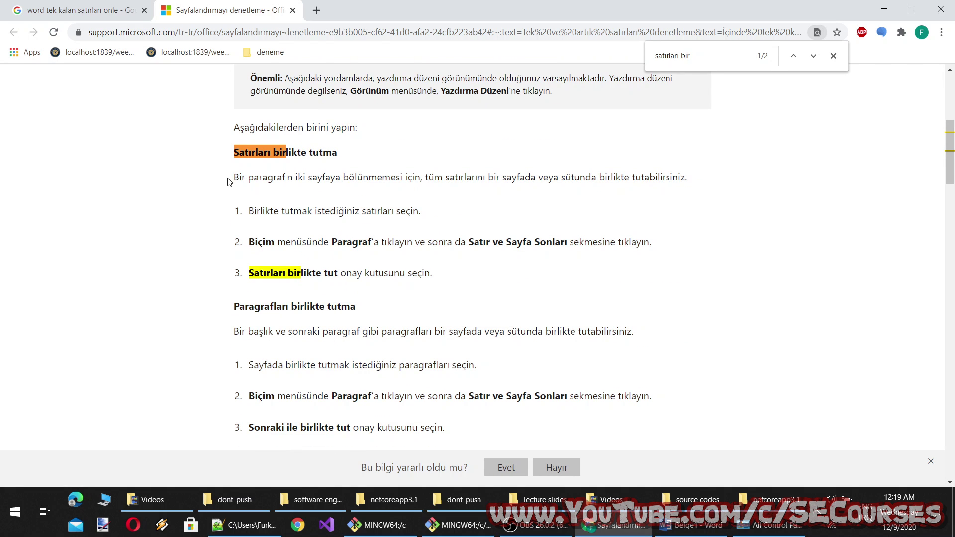
{"action": "left_click_drag", "start_coordinate": [229, 181], "coordinate": [700, 174]}
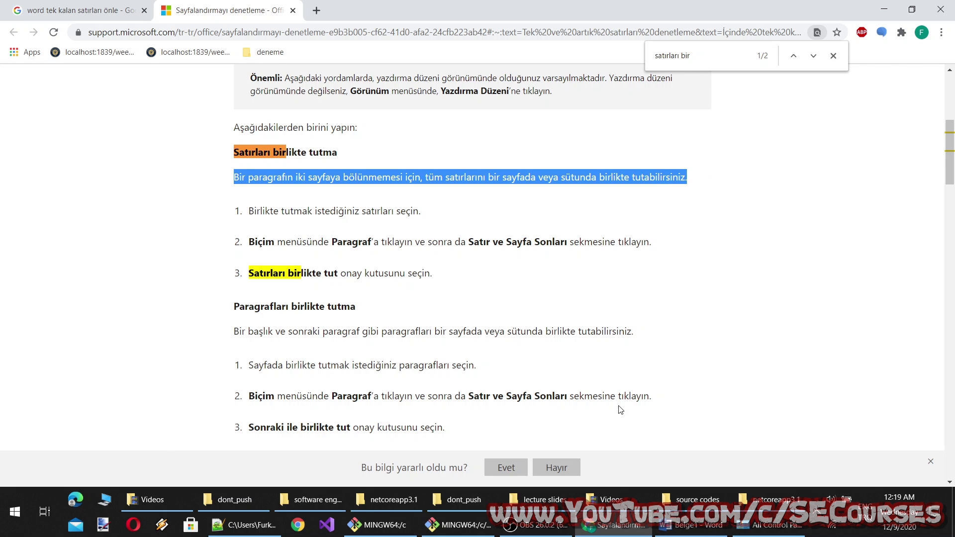
{"action": "left_click", "coordinate": [692, 524]}
Close paragraph settings and browse the style's Borders, Language and Numbering dialogs without changes.
{"action": "left_click", "coordinate": [497, 385]}
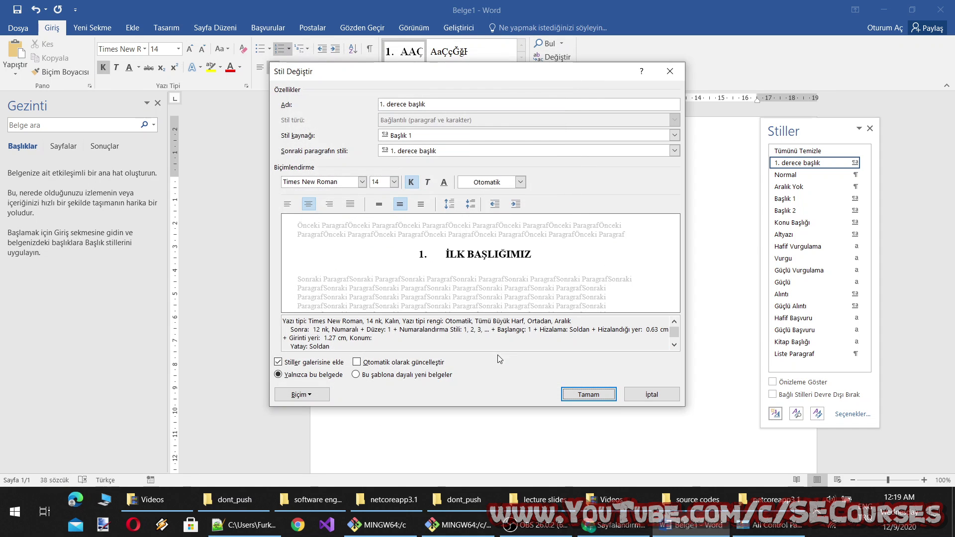
{"action": "left_click", "coordinate": [302, 395]}
{"action": "left_click", "coordinate": [326, 311]}
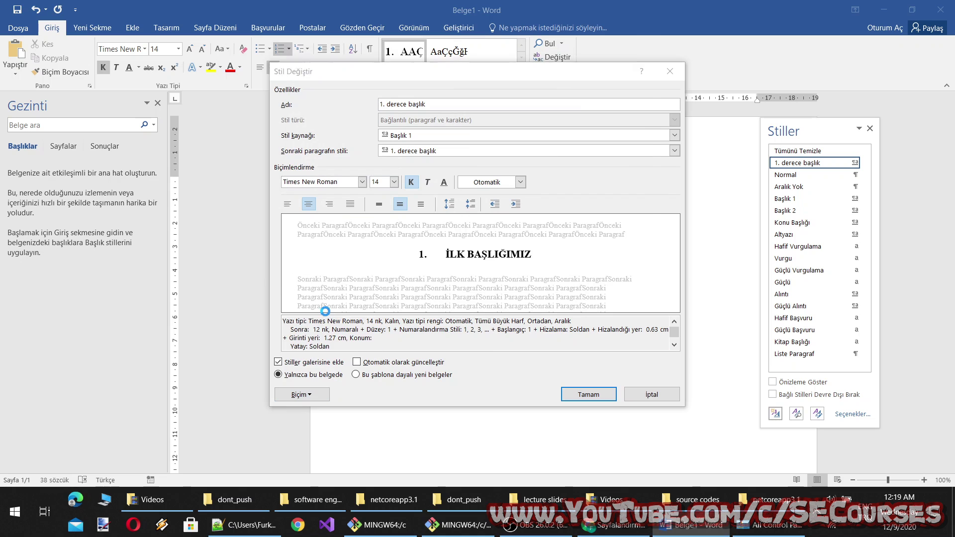
{"action": "left_click", "coordinate": [613, 268]}
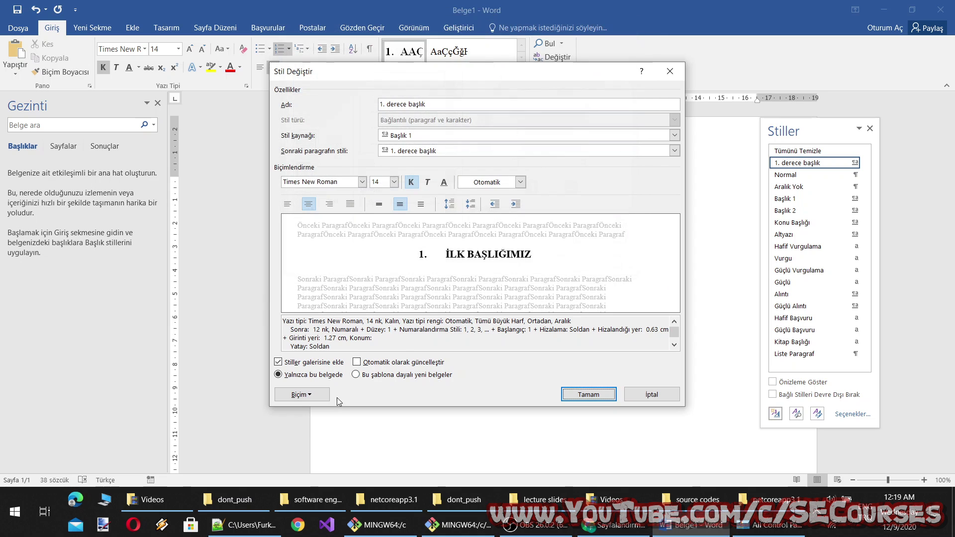
{"action": "left_click", "coordinate": [303, 395]}
{"action": "left_click", "coordinate": [321, 324]}
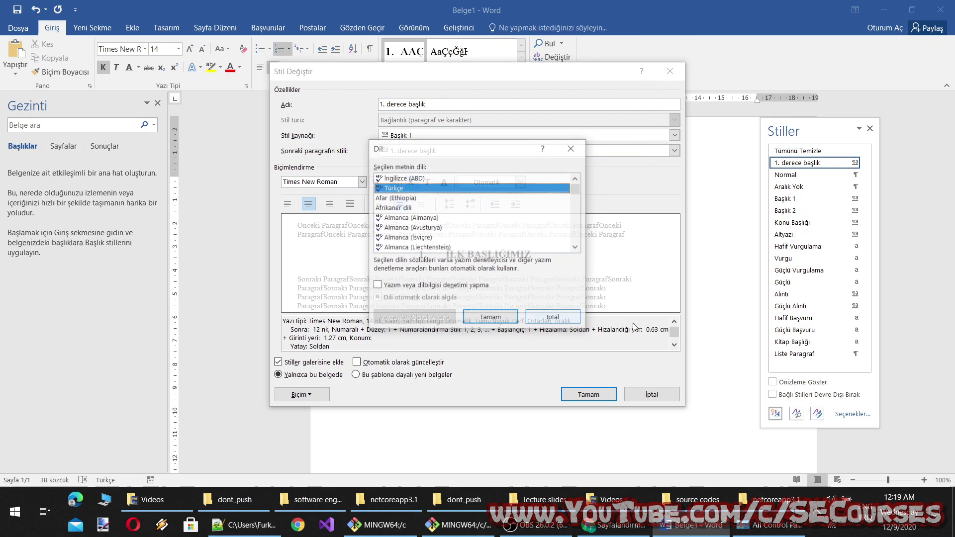
{"action": "left_click", "coordinate": [568, 323]}
{"action": "left_click", "coordinate": [301, 394]}
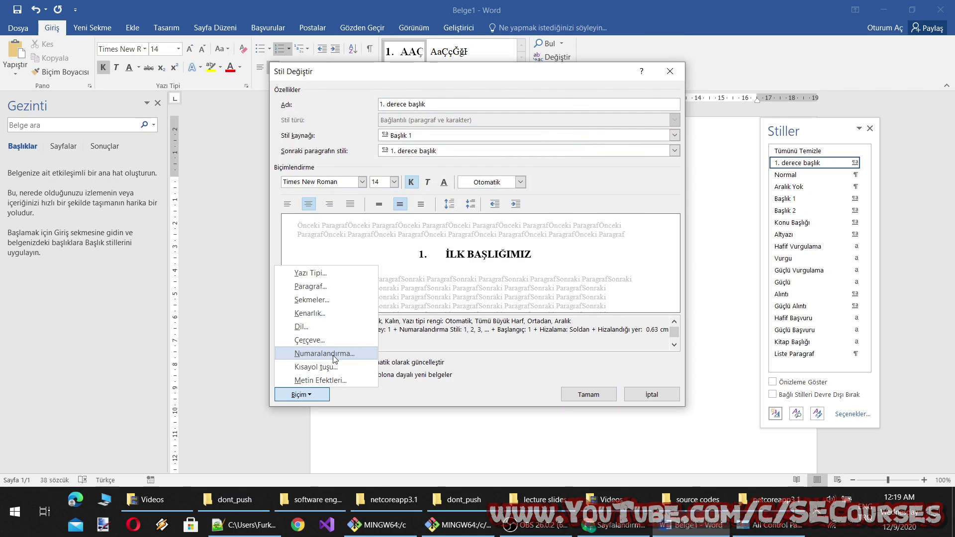
{"action": "left_click", "coordinate": [334, 354]}
{"action": "left_click", "coordinate": [551, 351]}
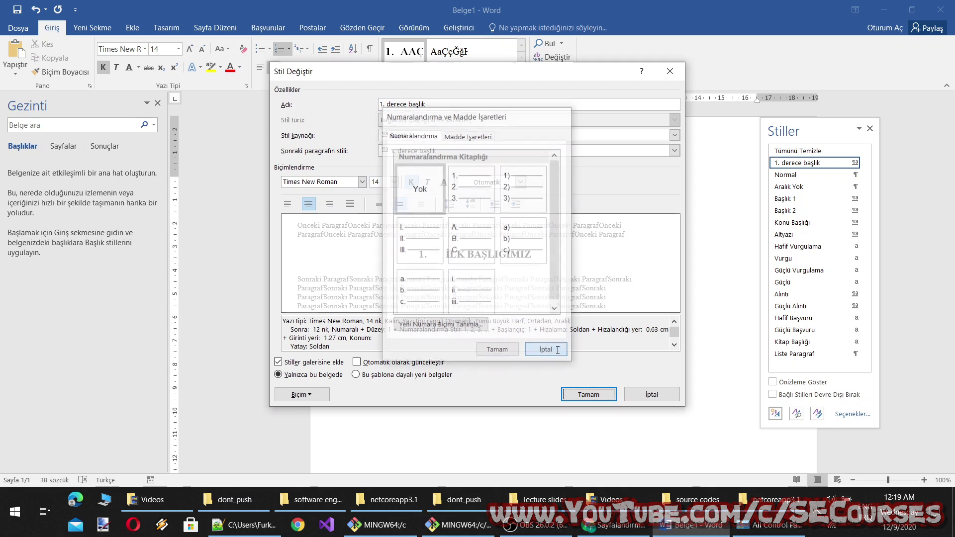
Define a new 1, 2, 3 number format for the 1. derece başlık style.
{"action": "left_click", "coordinate": [306, 395]}
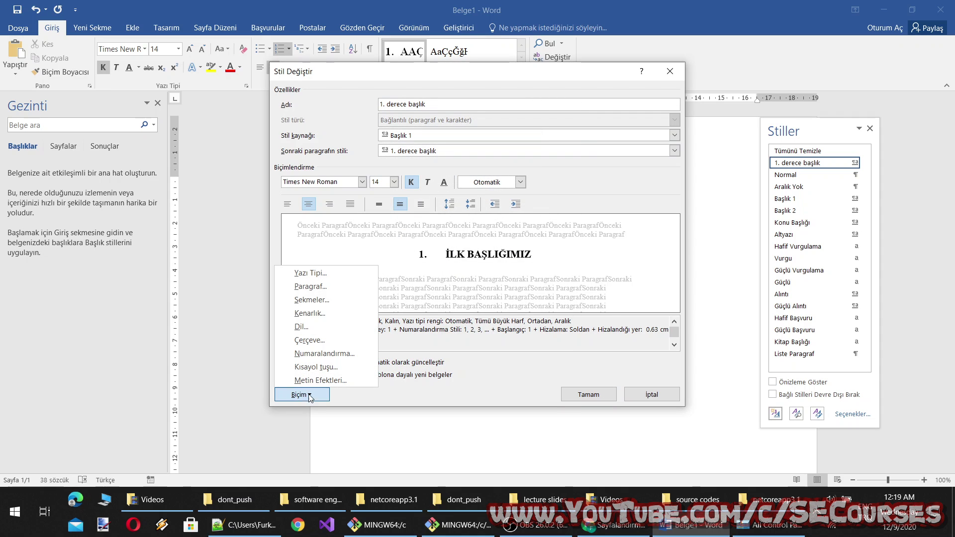
{"action": "left_click", "coordinate": [331, 353]}
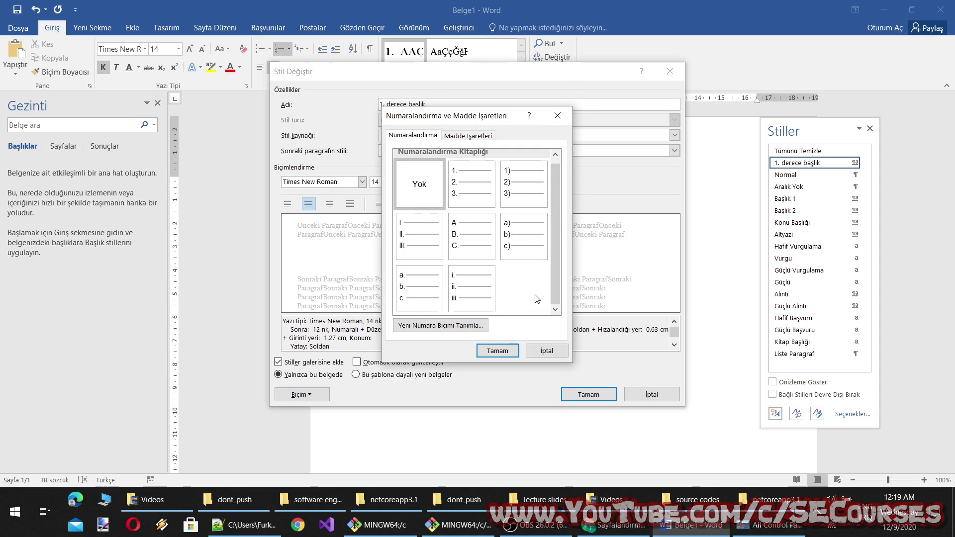
{"action": "left_click", "coordinate": [453, 328]}
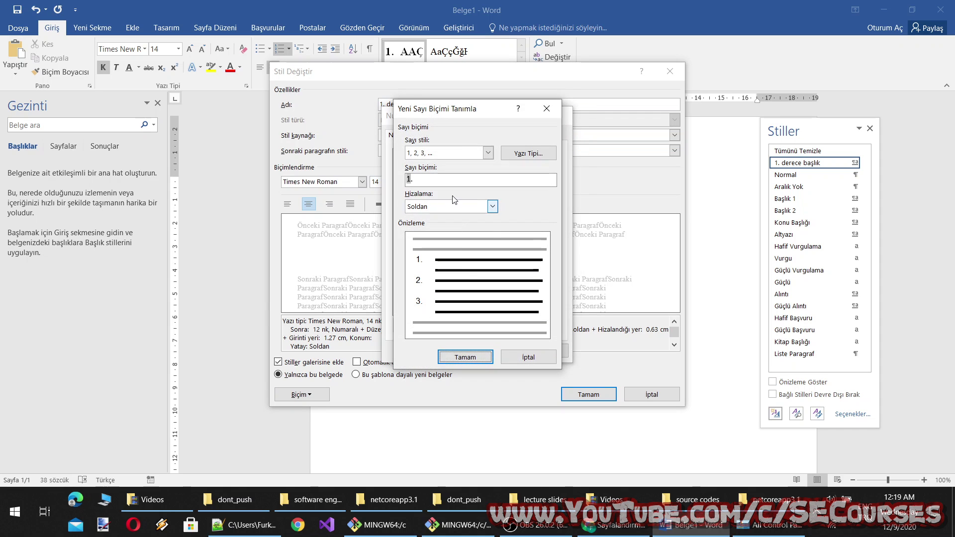
{"action": "left_click", "coordinate": [457, 356]}
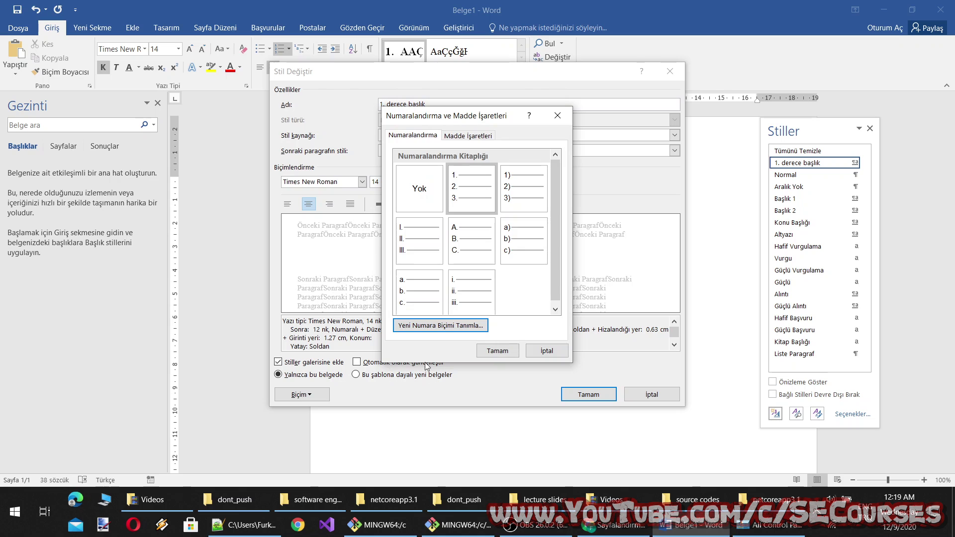
{"action": "left_click", "coordinate": [497, 351]}
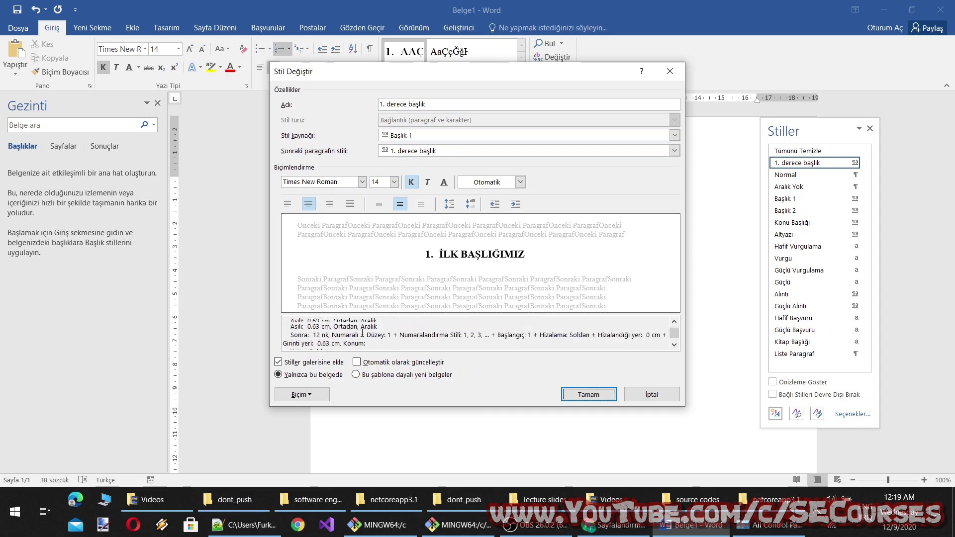
Check the style summary's 14 nk font size and Sol: 0 cm indent.
{"action": "left_click_drag", "start_coordinate": [326, 321], "coordinate": [537, 321]}
{"action": "left_click", "coordinate": [406, 326]}
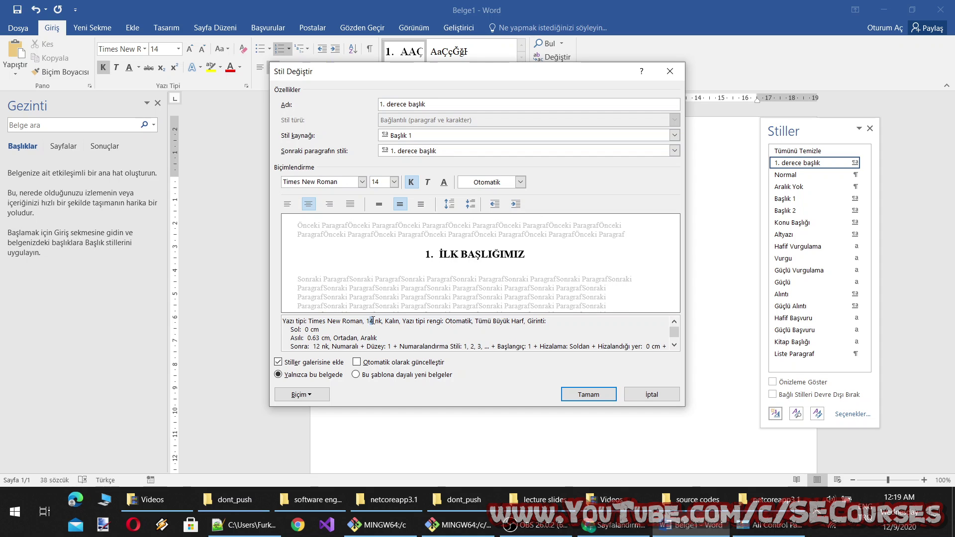
{"action": "left_click_drag", "start_coordinate": [371, 321], "coordinate": [381, 322]}
{"action": "left_click_drag", "start_coordinate": [319, 329], "coordinate": [290, 329]}
{"action": "left_click", "coordinate": [301, 397]}
Keep no special indent in the style's paragraph settings and review its font settings.
{"action": "left_click", "coordinate": [310, 299]}
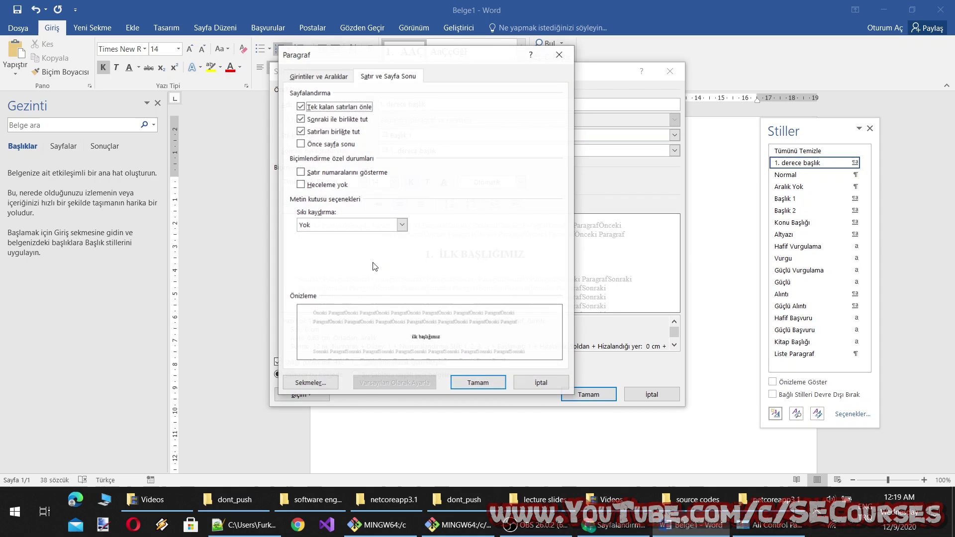
{"action": "left_click", "coordinate": [343, 80]}
{"action": "left_click", "coordinate": [508, 183]}
{"action": "left_click", "coordinate": [440, 191]}
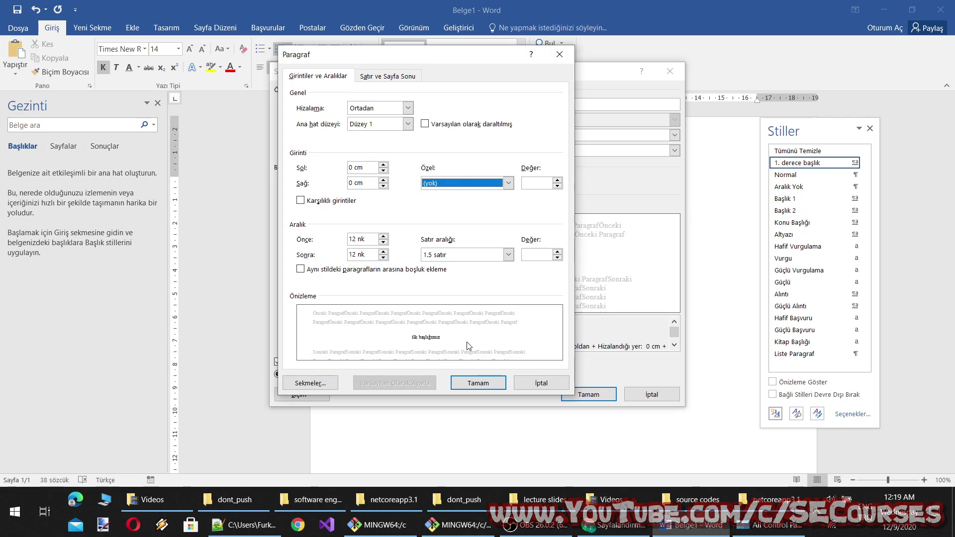
{"action": "left_click", "coordinate": [477, 382]}
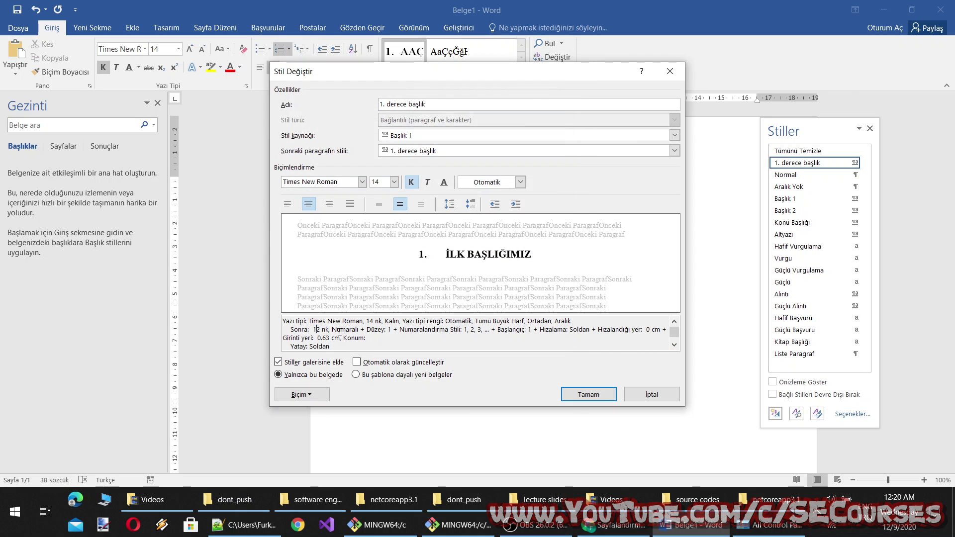
{"action": "left_click_drag", "start_coordinate": [376, 331], "coordinate": [535, 328]}
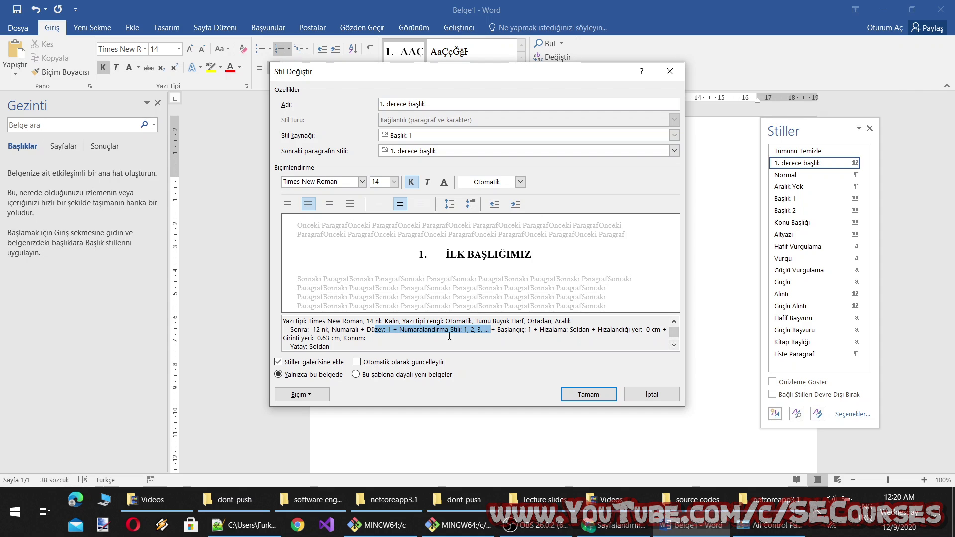
{"action": "left_click", "coordinate": [325, 394]}
{"action": "left_click", "coordinate": [310, 273]}
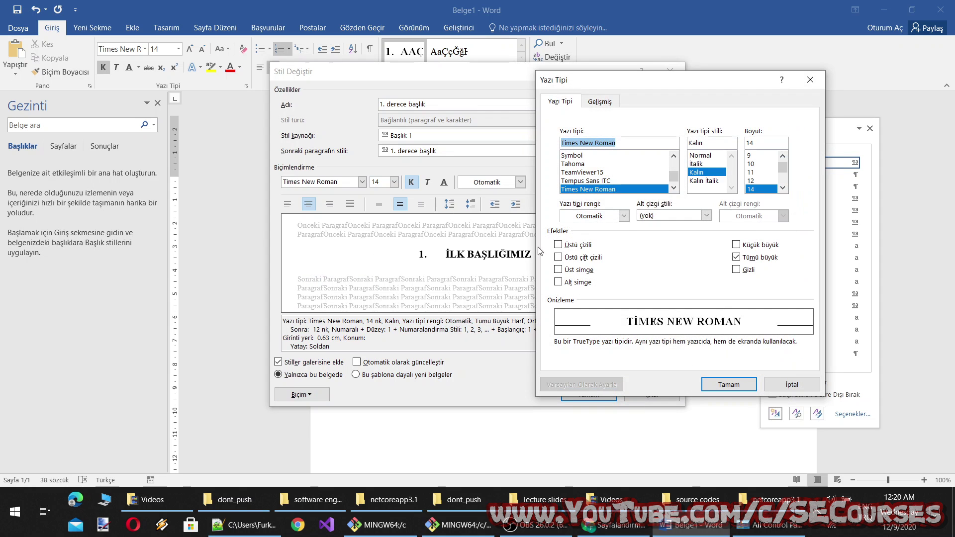
{"action": "left_click", "coordinate": [791, 384]}
Keep the heading centred, set outline level Düzey 1 and a 0 cm first-line indent.
{"action": "left_click", "coordinate": [298, 393]}
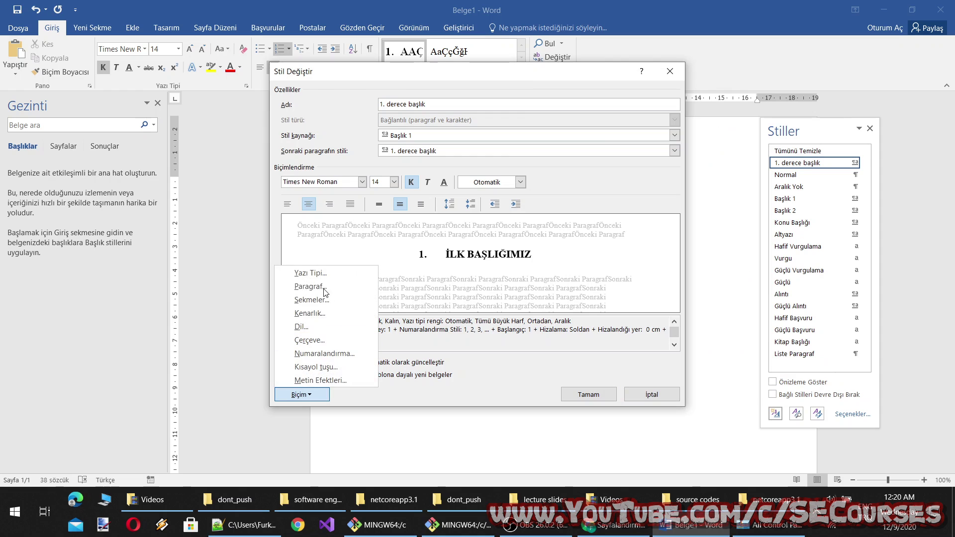
{"action": "left_click", "coordinate": [309, 285]}
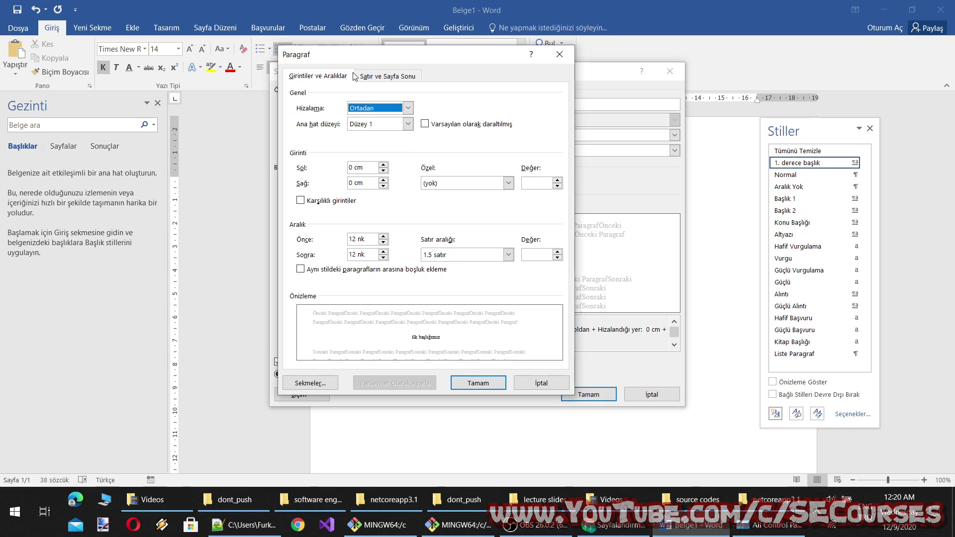
{"action": "left_click", "coordinate": [407, 108]}
{"action": "left_click", "coordinate": [409, 114]}
{"action": "left_click", "coordinate": [408, 124]}
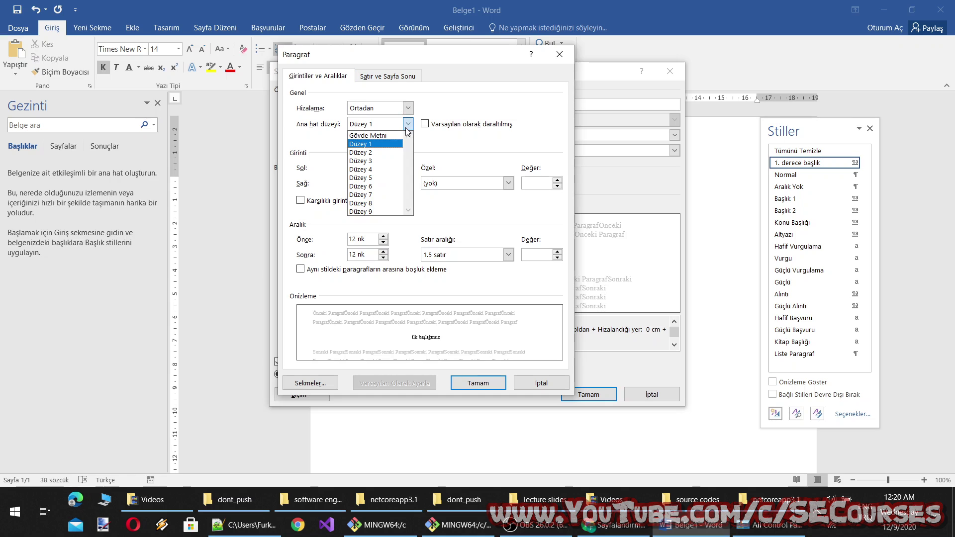
{"action": "left_click", "coordinate": [386, 128]}
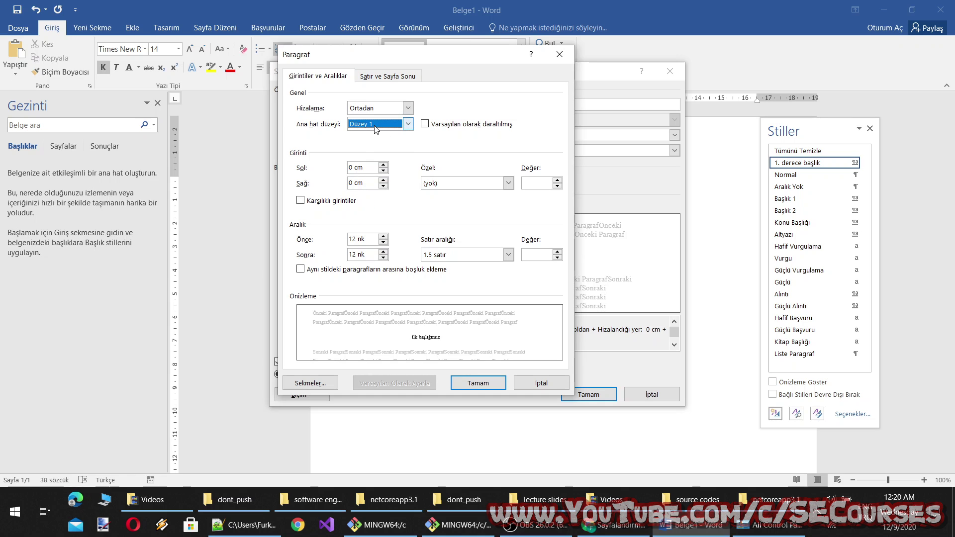
{"action": "left_click", "coordinate": [376, 128]}
{"action": "left_click", "coordinate": [376, 128]}
{"action": "left_click", "coordinate": [557, 181]}
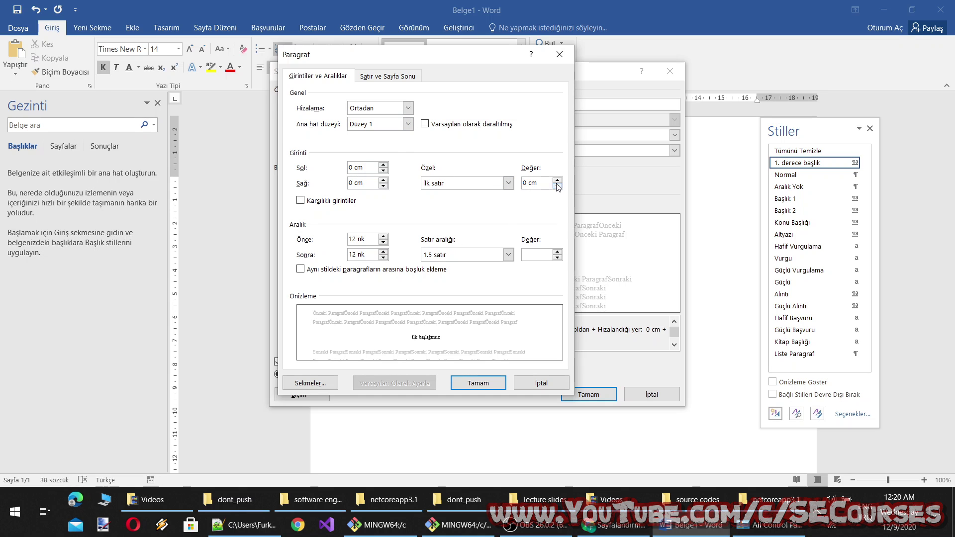
{"action": "left_click", "coordinate": [558, 186]}
{"action": "left_click", "coordinate": [478, 382]}
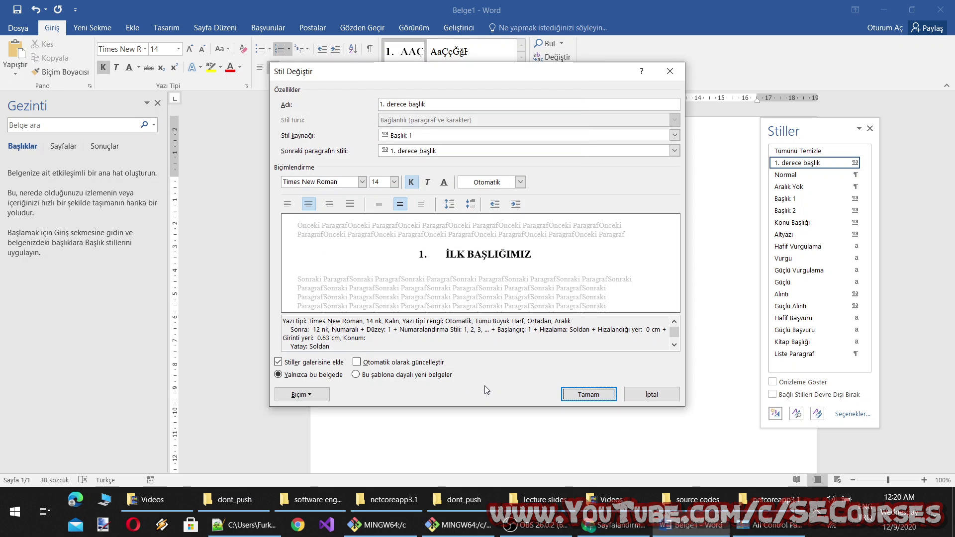
{"action": "left_click_drag", "start_coordinate": [366, 338], "coordinate": [292, 338]}
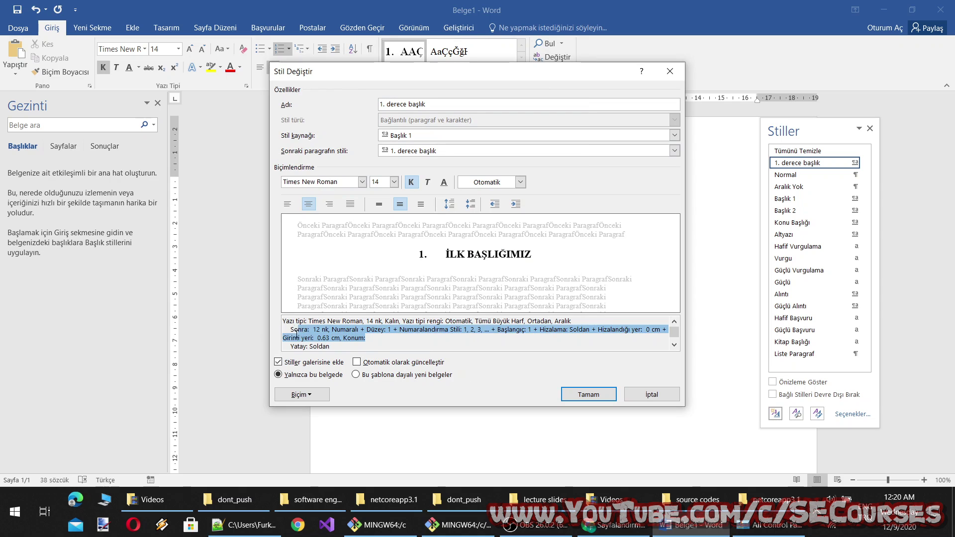
Review the style's tab stops and advanced font spacing, then read through the style description.
{"action": "left_click", "coordinate": [307, 394]}
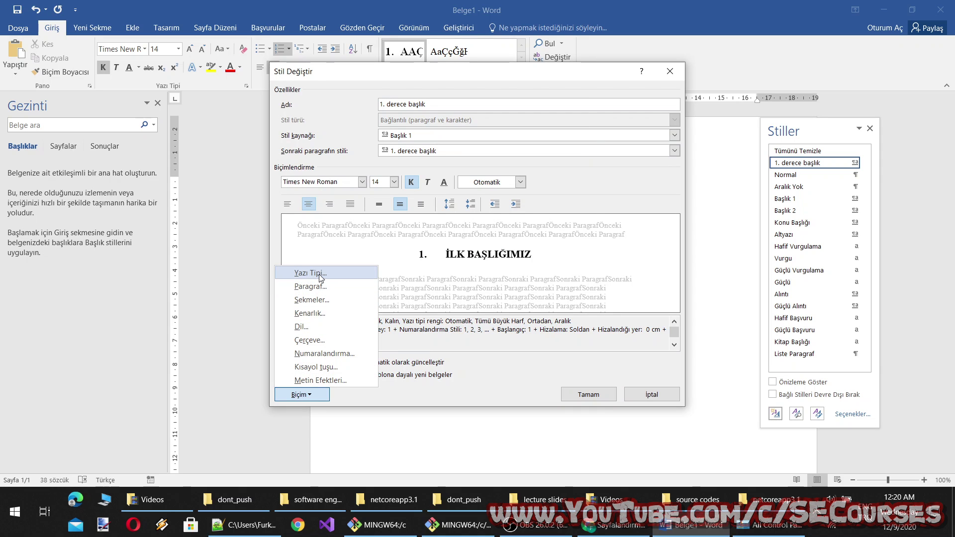
{"action": "left_click", "coordinate": [326, 301]}
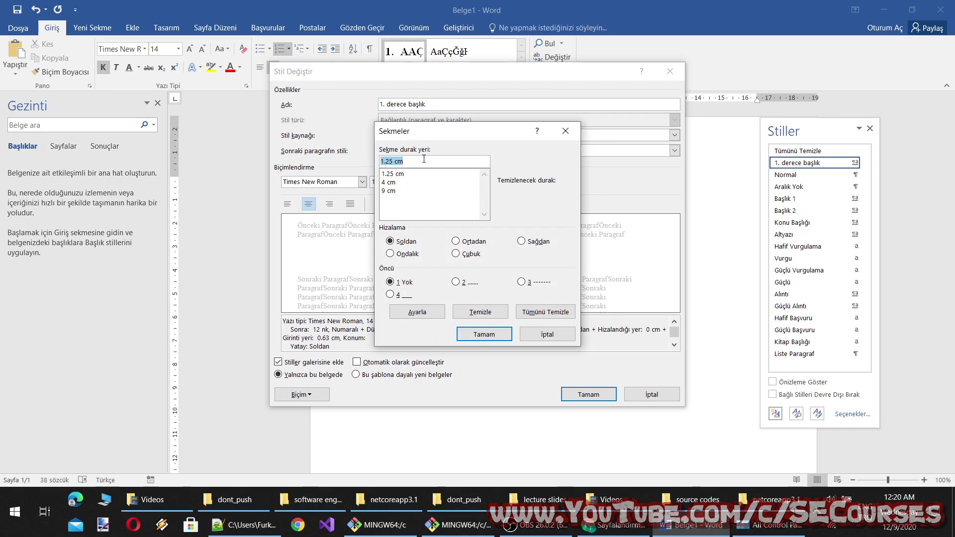
{"action": "left_click", "coordinate": [566, 132]}
{"action": "left_click", "coordinate": [313, 397]}
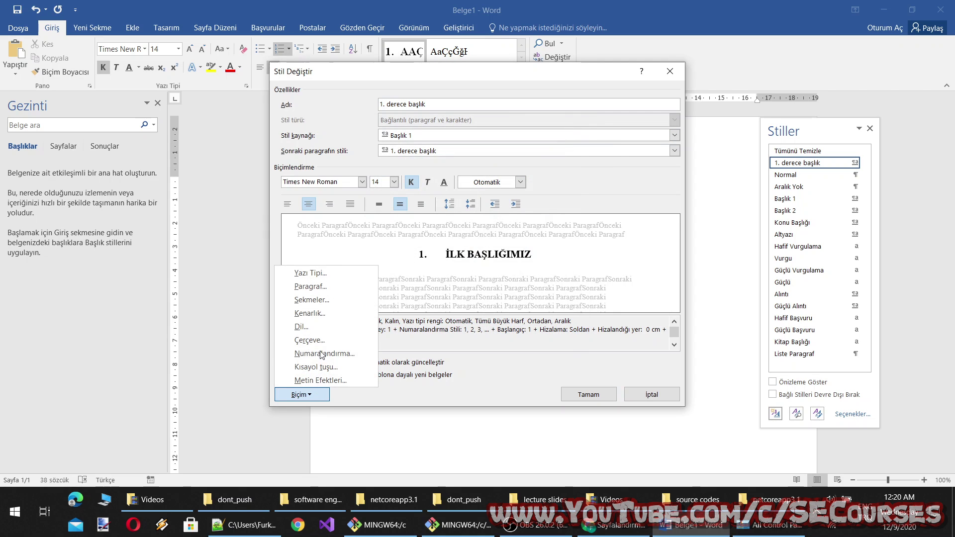
{"action": "left_click", "coordinate": [332, 278]}
{"action": "left_click", "coordinate": [586, 102]}
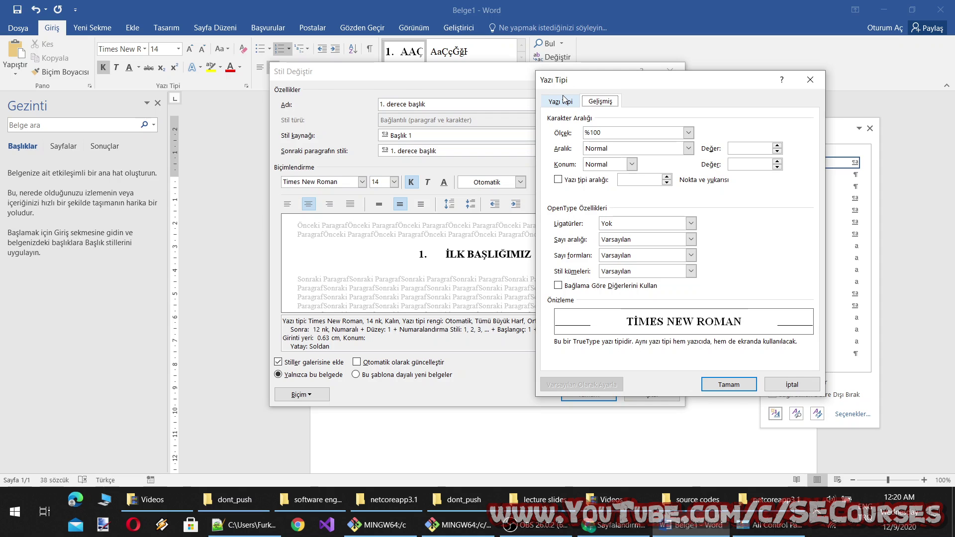
{"action": "left_click", "coordinate": [563, 99]}
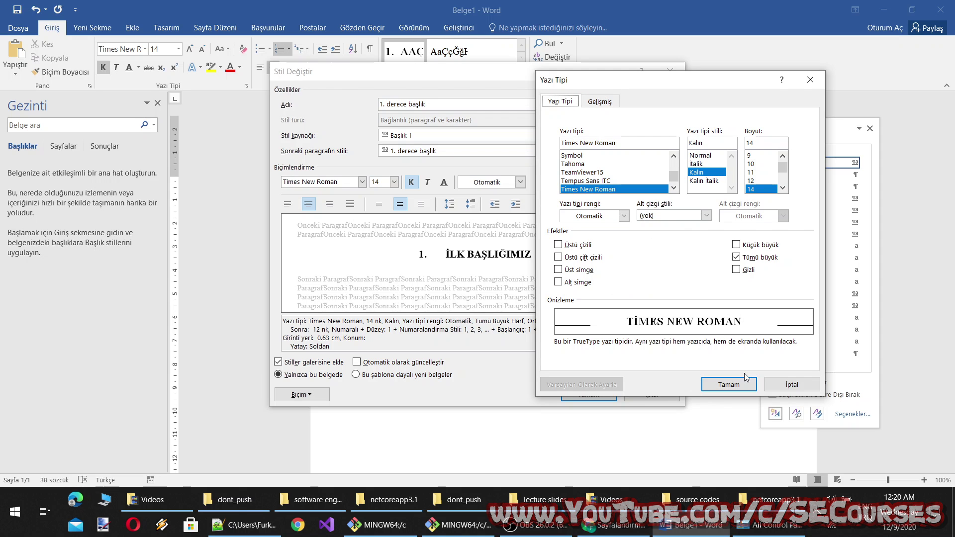
{"action": "left_click", "coordinate": [723, 386]}
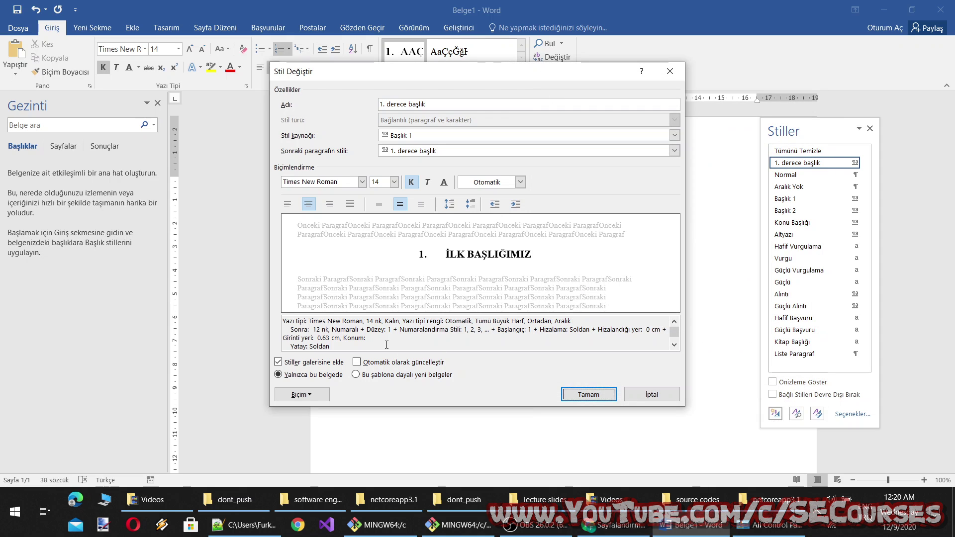
{"action": "left_click", "coordinate": [357, 338]}
{"action": "scroll", "coordinate": [369, 338], "scroll_direction": "down", "scroll_amount": 1}
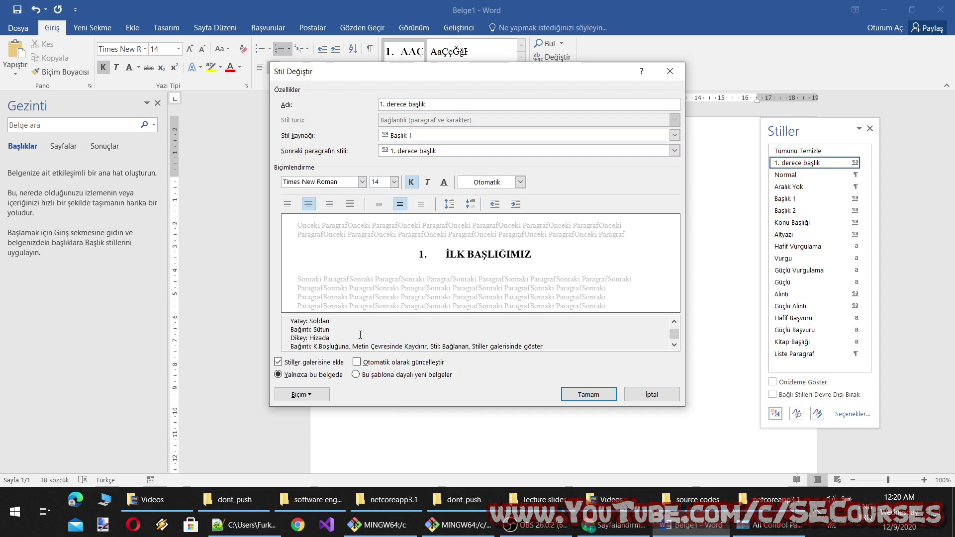
{"action": "scroll", "coordinate": [369, 342], "scroll_direction": "down", "scroll_amount": 1}
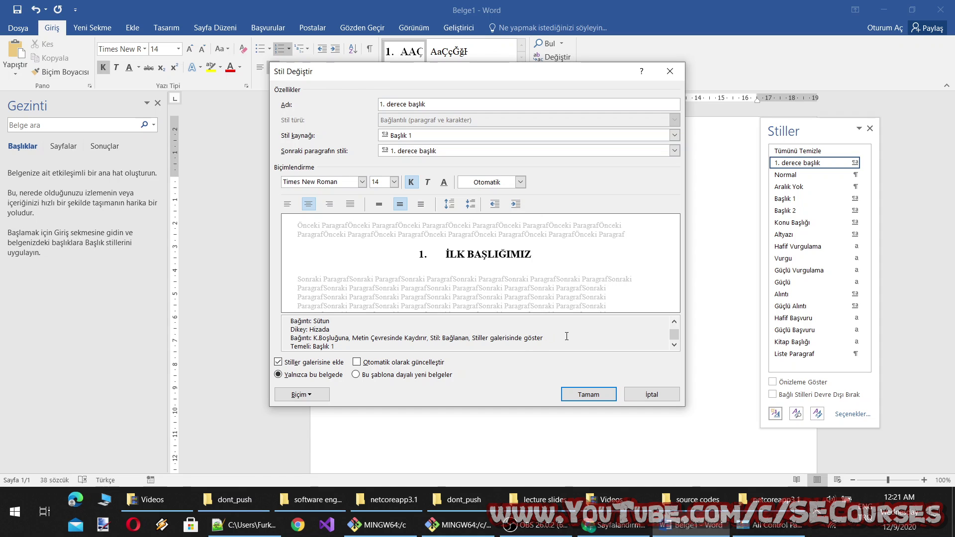
{"action": "left_click_drag", "start_coordinate": [566, 336], "coordinate": [391, 337]}
Set the 1. derece başlık number's text indent to 0.2 cm and update the style.
{"action": "left_click", "coordinate": [589, 396]}
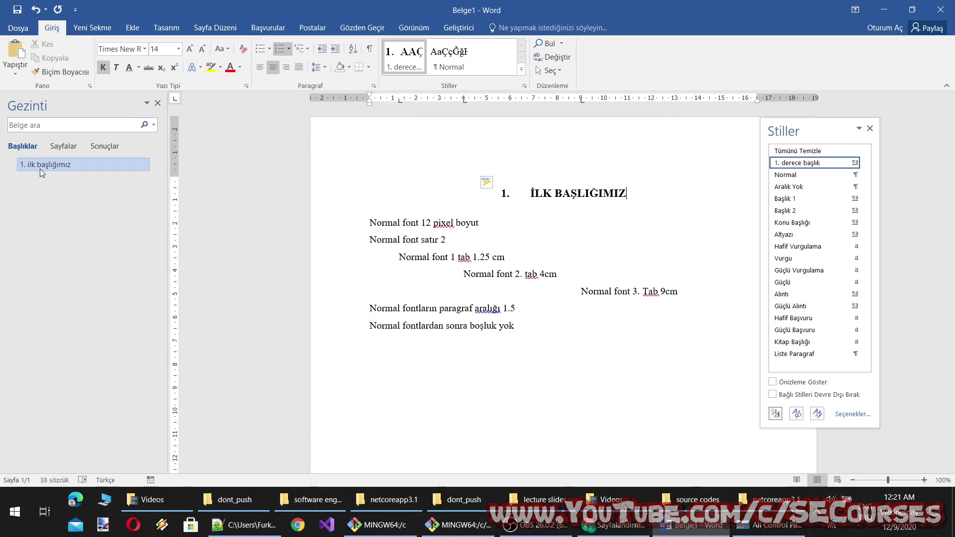
{"action": "left_click", "coordinate": [512, 190]}
{"action": "left_click", "coordinate": [503, 195]}
{"action": "key", "text": "ctrl+Right"}
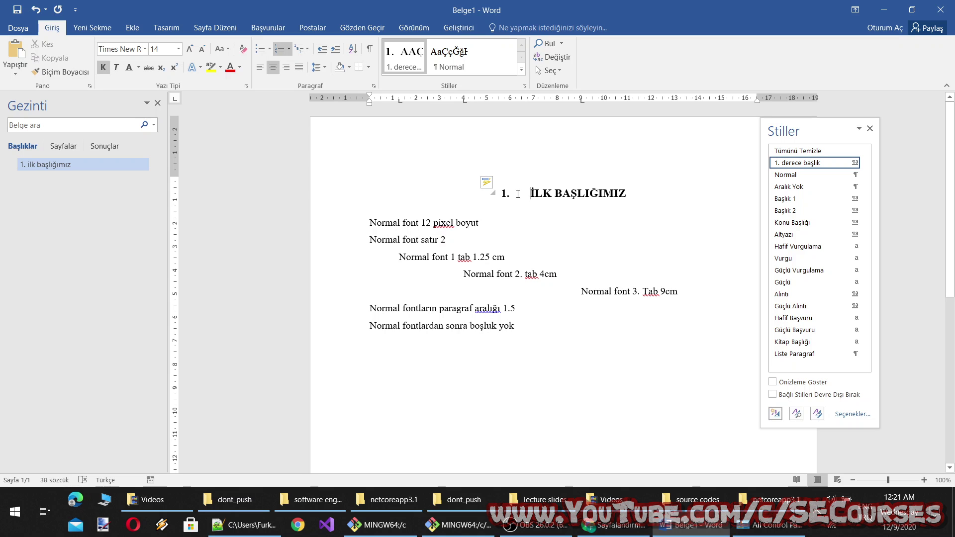
{"action": "left_click", "coordinate": [508, 194]}
{"action": "right_click", "coordinate": [511, 196]}
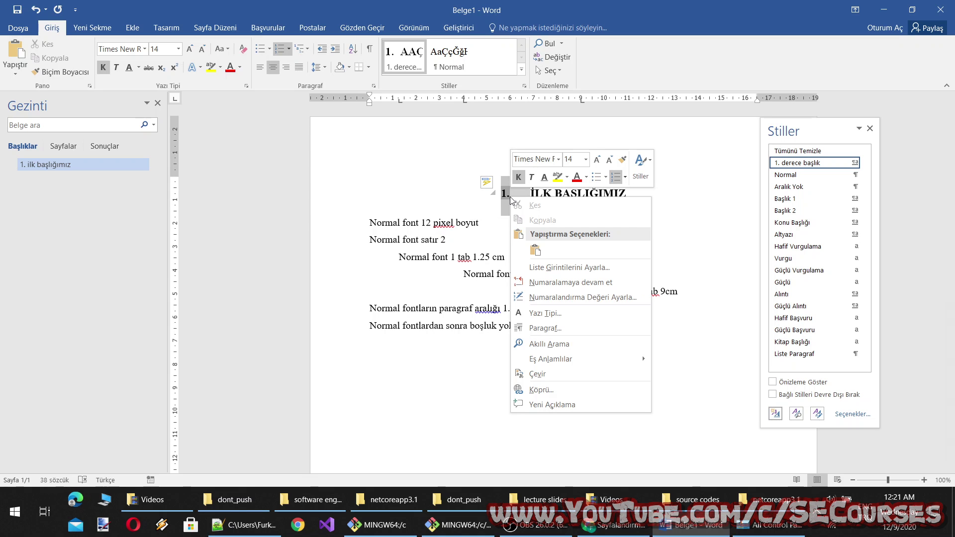
{"action": "left_click", "coordinate": [586, 268]}
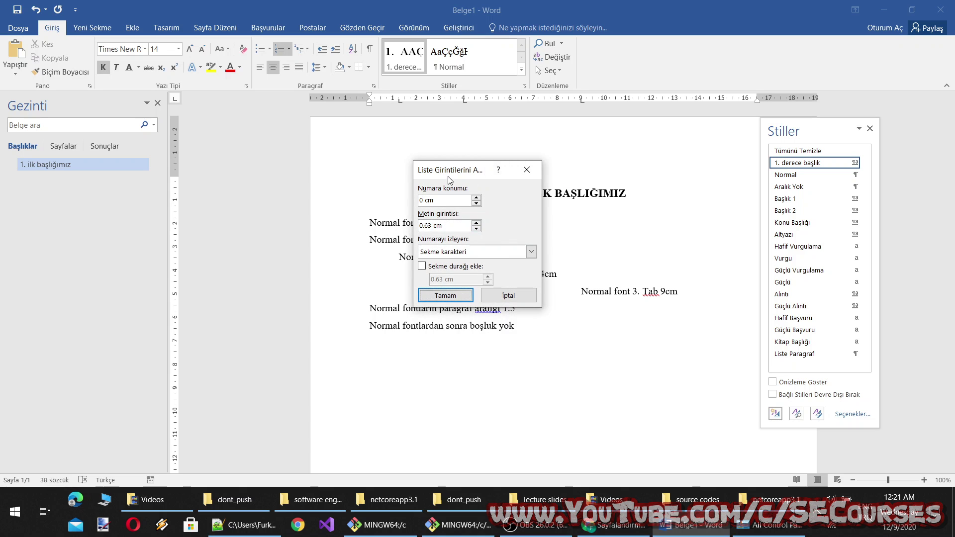
{"action": "left_click_drag", "start_coordinate": [445, 175], "coordinate": [566, 282]}
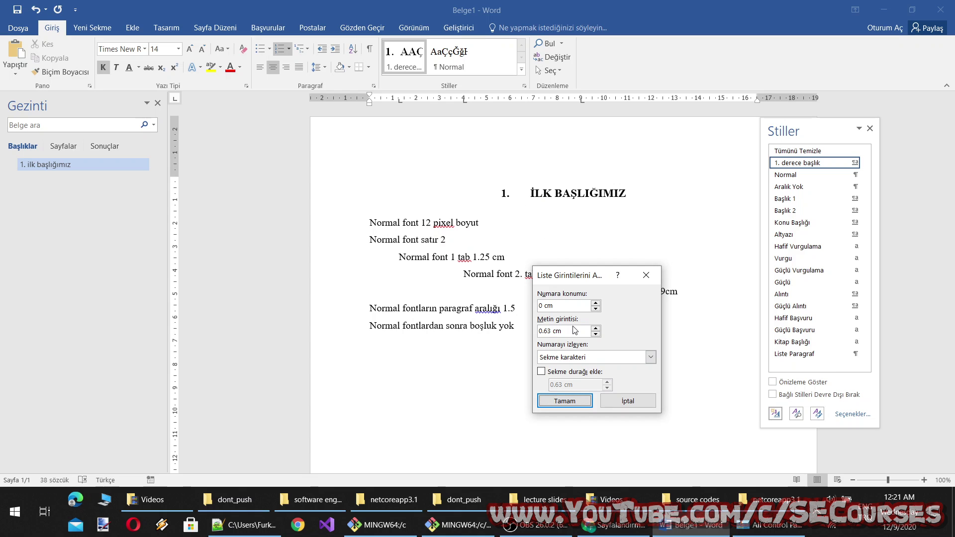
{"action": "left_click_drag", "start_coordinate": [574, 331], "coordinate": [526, 329]}
{"action": "type", "text": "0.20"}
{"action": "left_click", "coordinate": [580, 360]}
{"action": "left_click", "coordinate": [581, 363]}
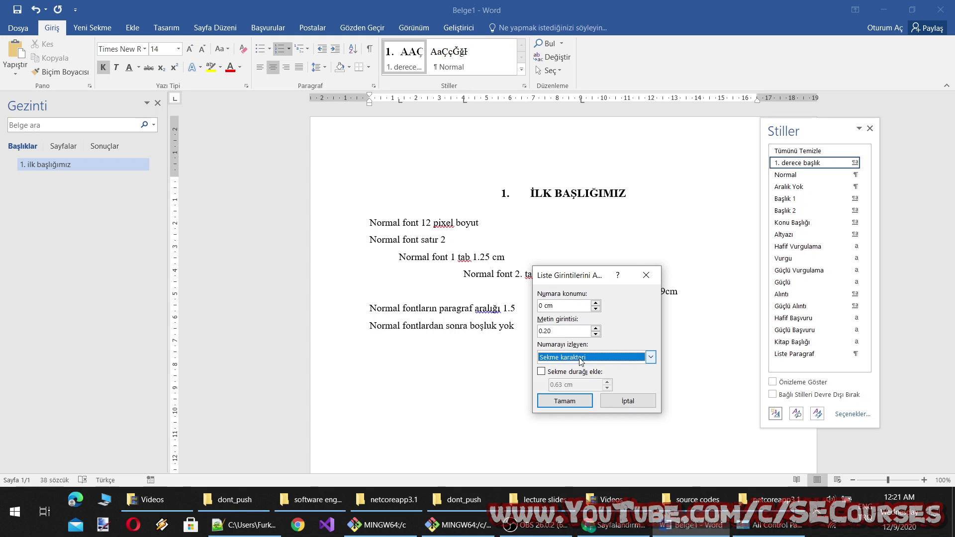
{"action": "left_click", "coordinate": [581, 407]}
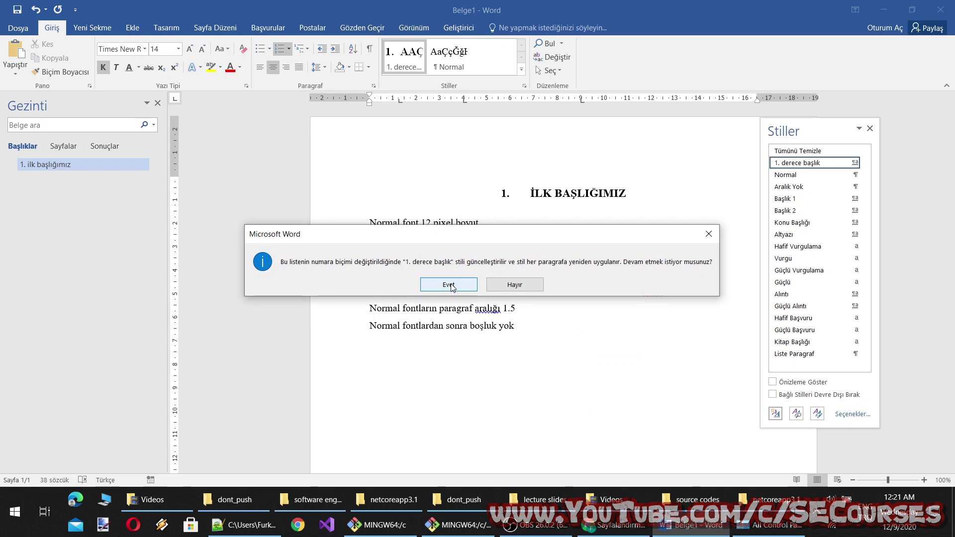
{"action": "left_click", "coordinate": [448, 285]}
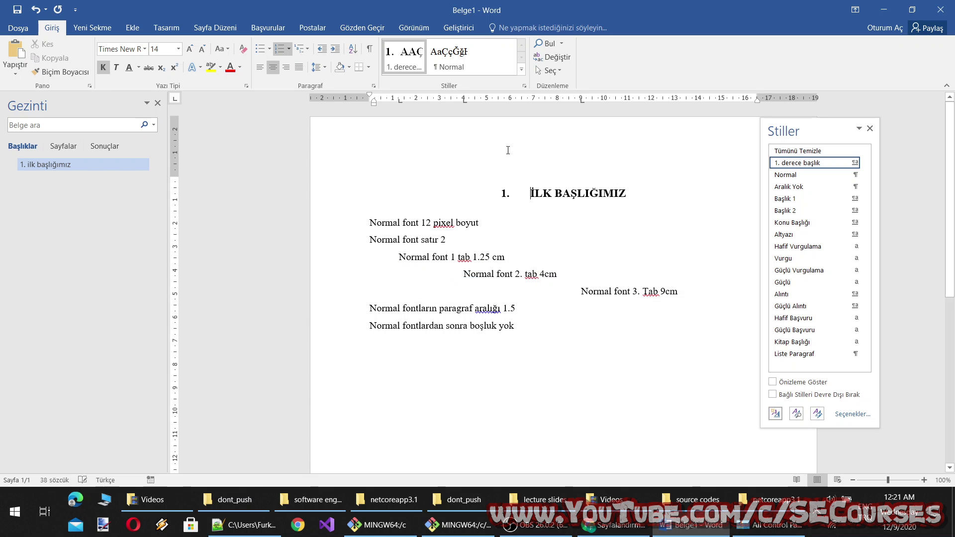
Make a space, not a tab, follow the heading number, updating the 1. derece başlık style.
{"action": "right_click", "coordinate": [523, 192]}
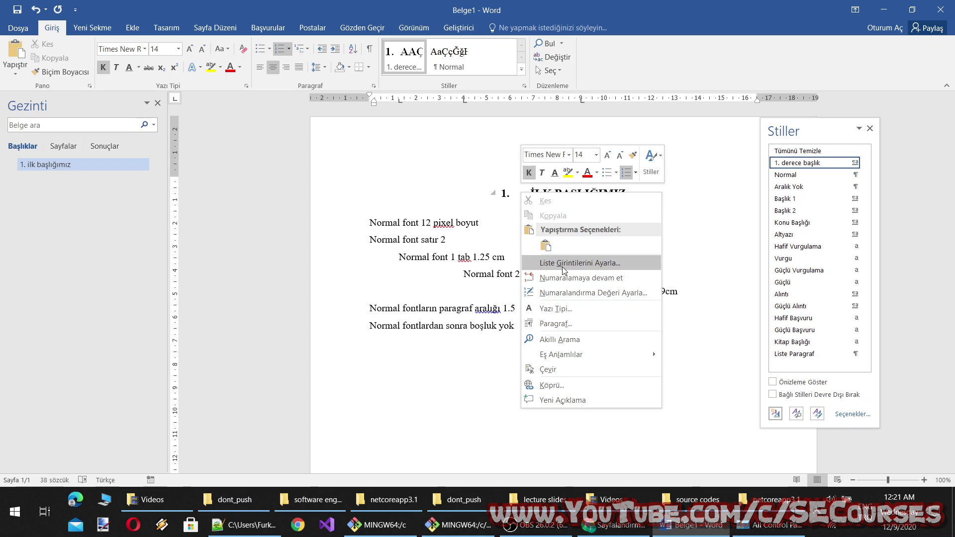
{"action": "left_click", "coordinate": [559, 320]}
{"action": "left_click", "coordinate": [568, 358]}
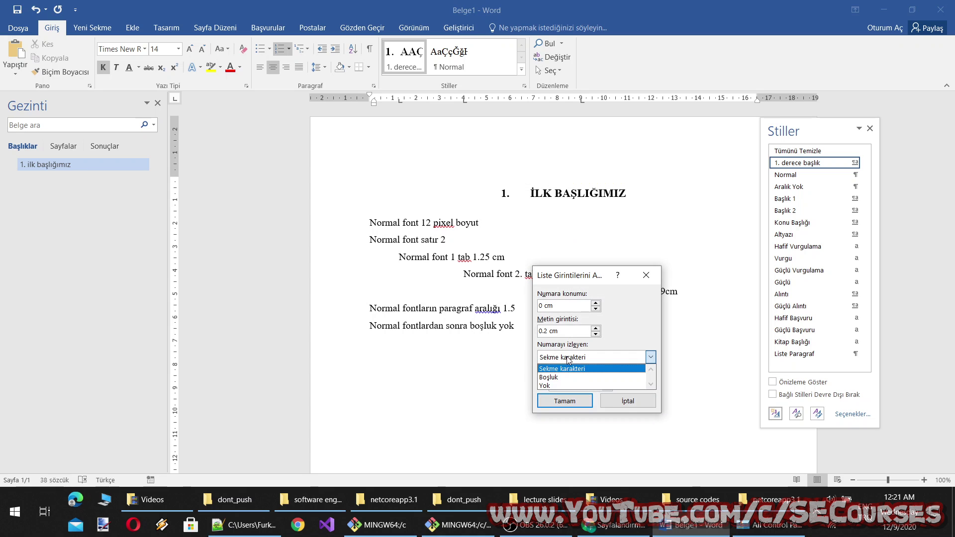
{"action": "left_click", "coordinate": [565, 377]}
{"action": "left_click", "coordinate": [564, 400]}
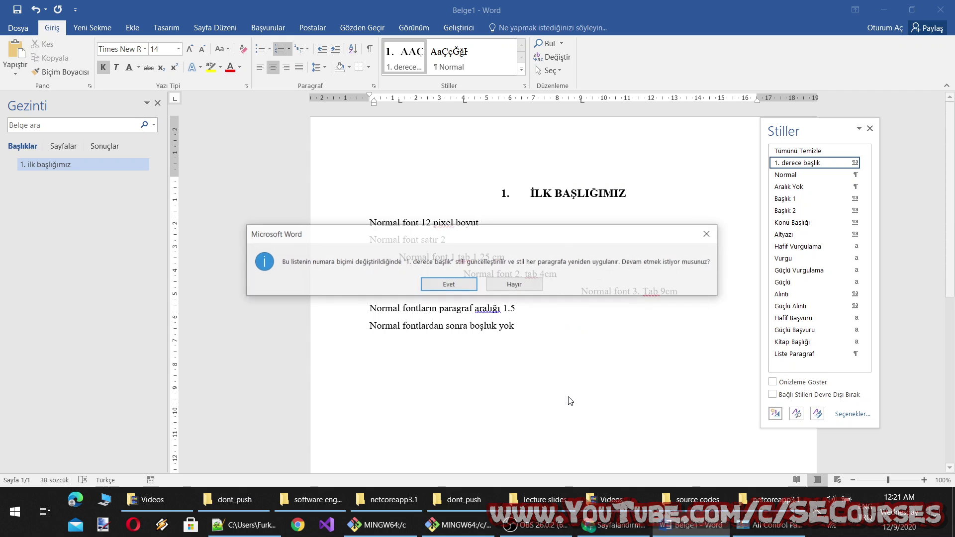
{"action": "left_click", "coordinate": [505, 281]}
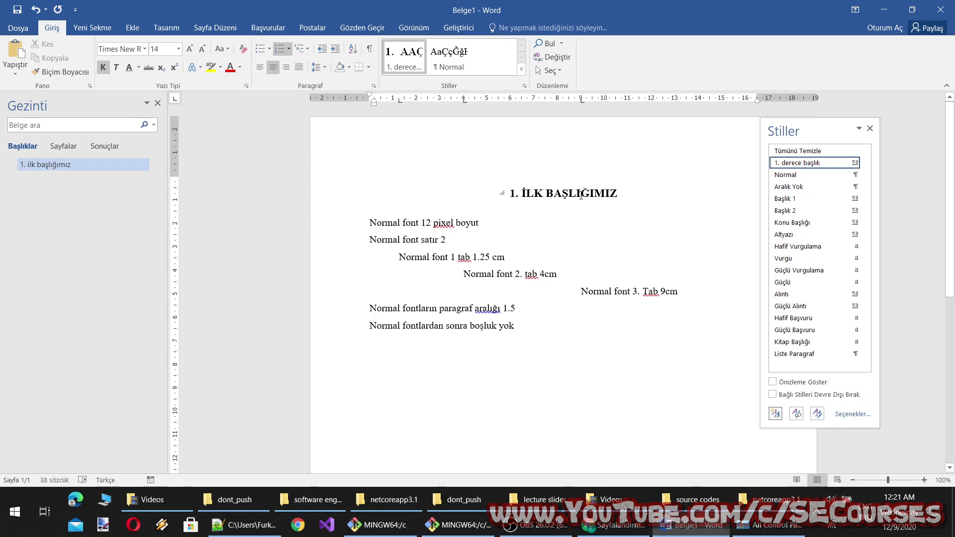
Add an empty paragraph after the document's last line.
{"action": "left_click", "coordinate": [592, 353]}
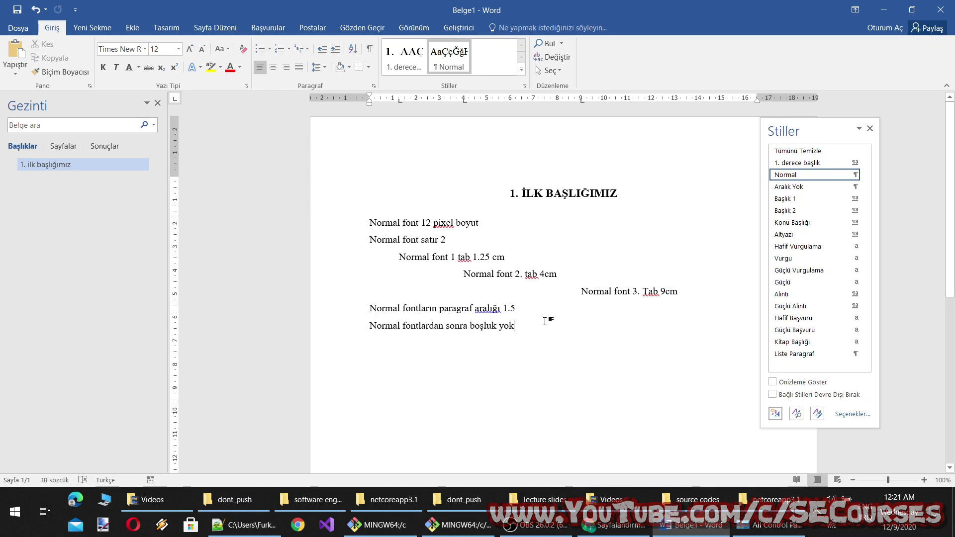
{"action": "key", "text": "Return"}
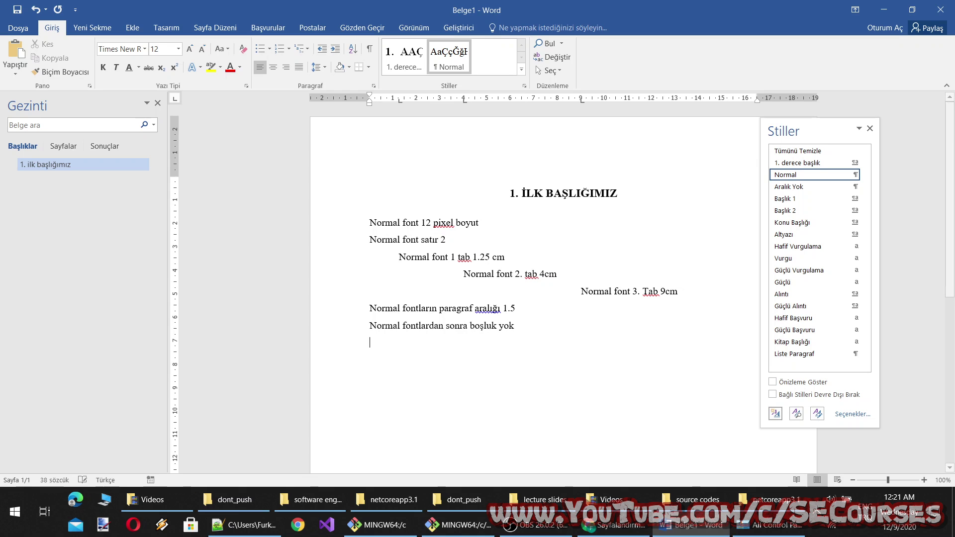
{"action": "scroll", "coordinate": [552, 326], "scroll_direction": "down", "scroll_amount": 1}
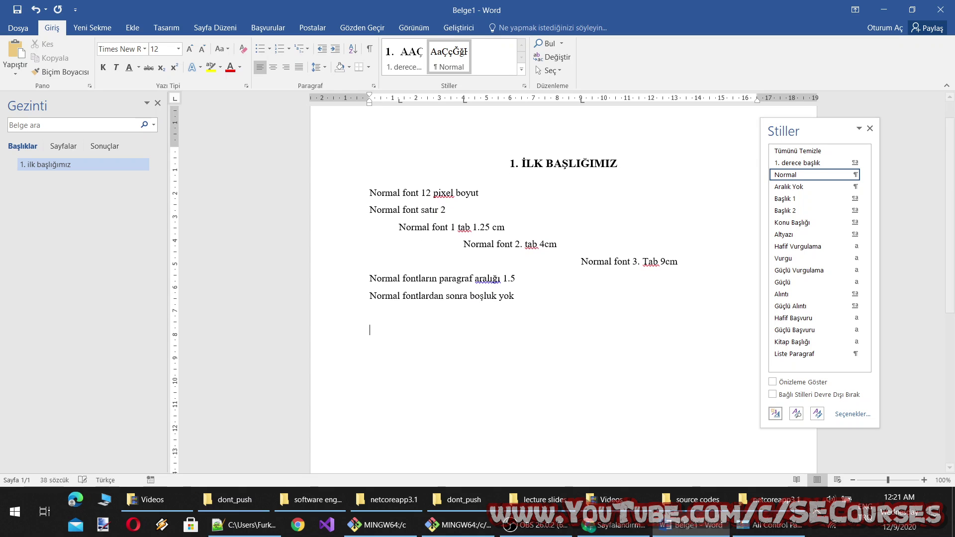
Type 'başlığımız' as the second heading, then add the Normal body line 'Normal birseyler yazıyorum'.
{"action": "key", "text": "ctrl+alt+1"}
{"action": "type", "text": "ba"}
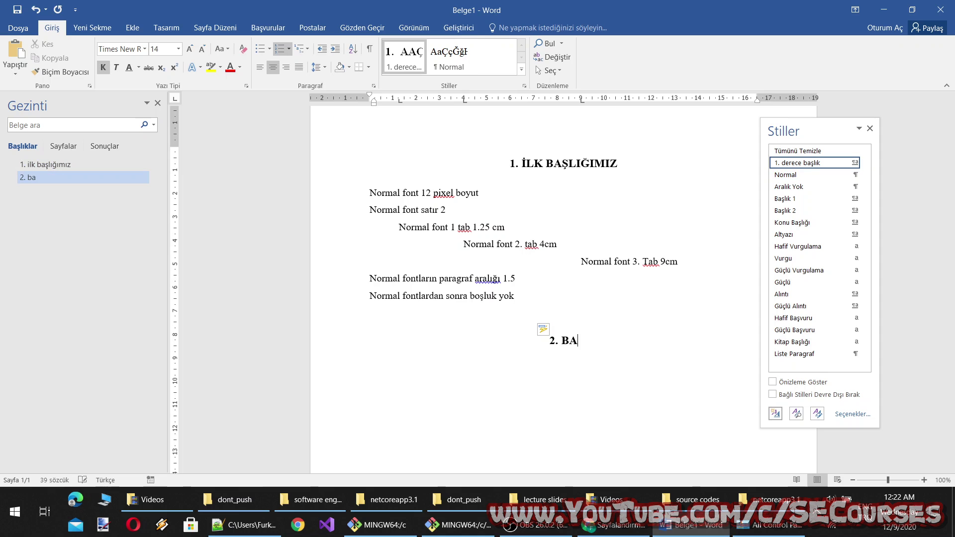
{"action": "type", "text": "şlığımız"}
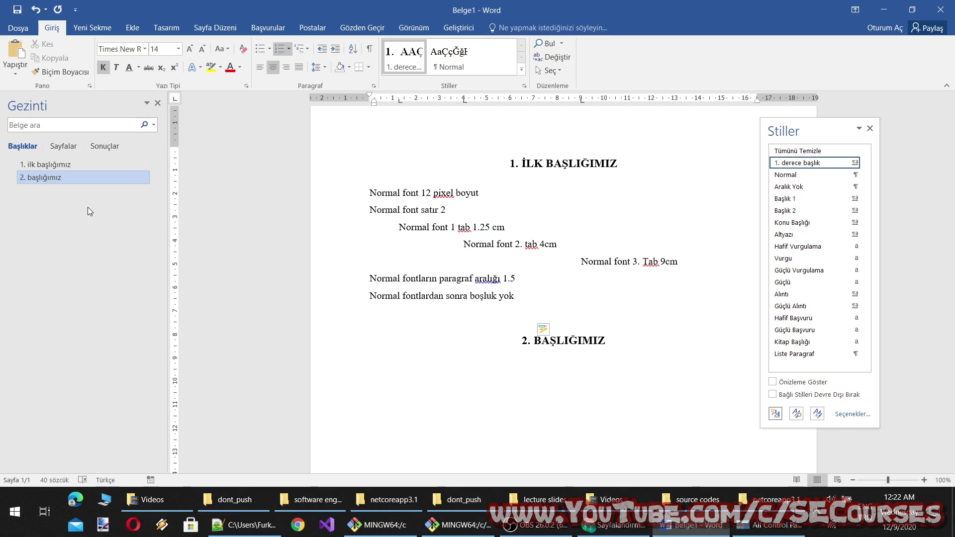
{"action": "key", "text": "Return"}
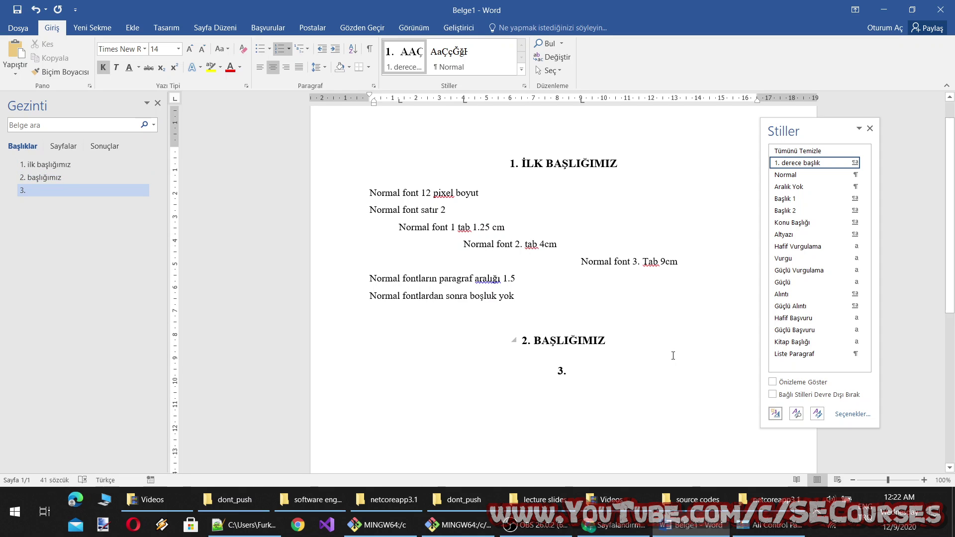
{"action": "key", "text": "Return"}
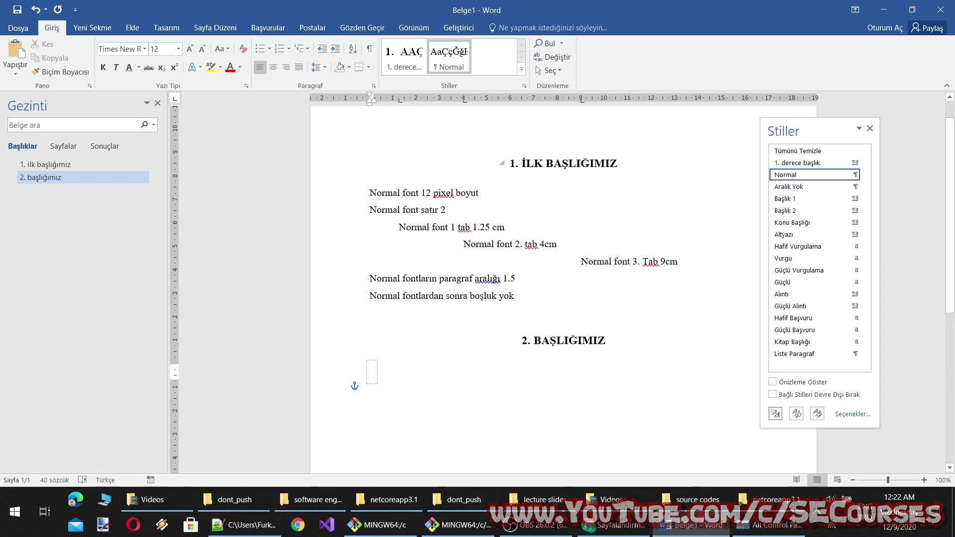
{"action": "type", "text": "Normal birseyler ya"}
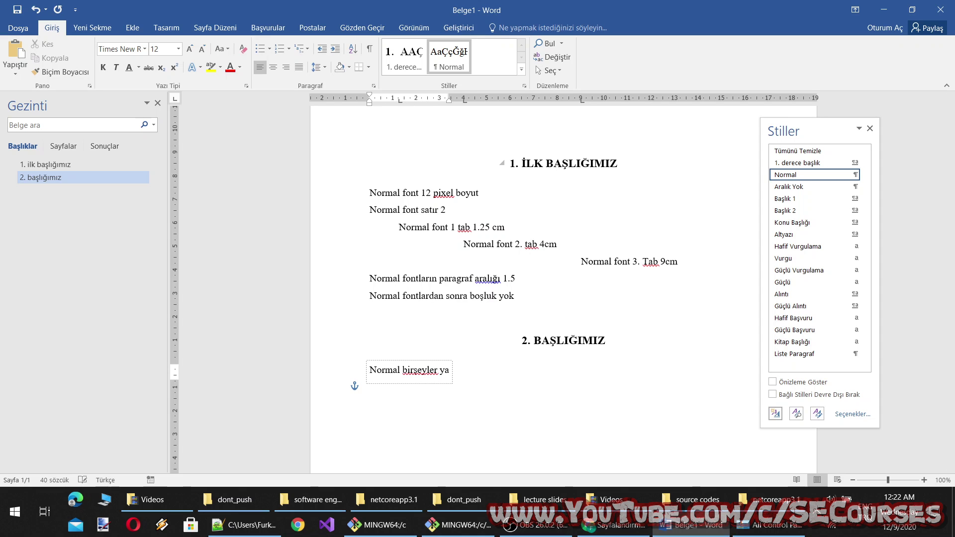
{"action": "type", "text": "zıyorum"}
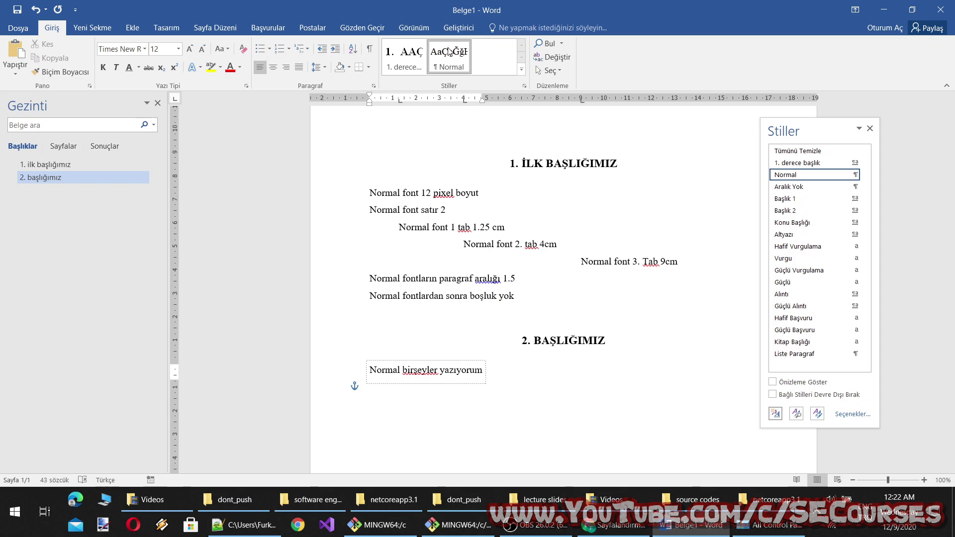
Review the Normal style's border and shading settings, closing them without changes.
{"action": "right_click", "coordinate": [449, 51]}
{"action": "left_click", "coordinate": [485, 81]}
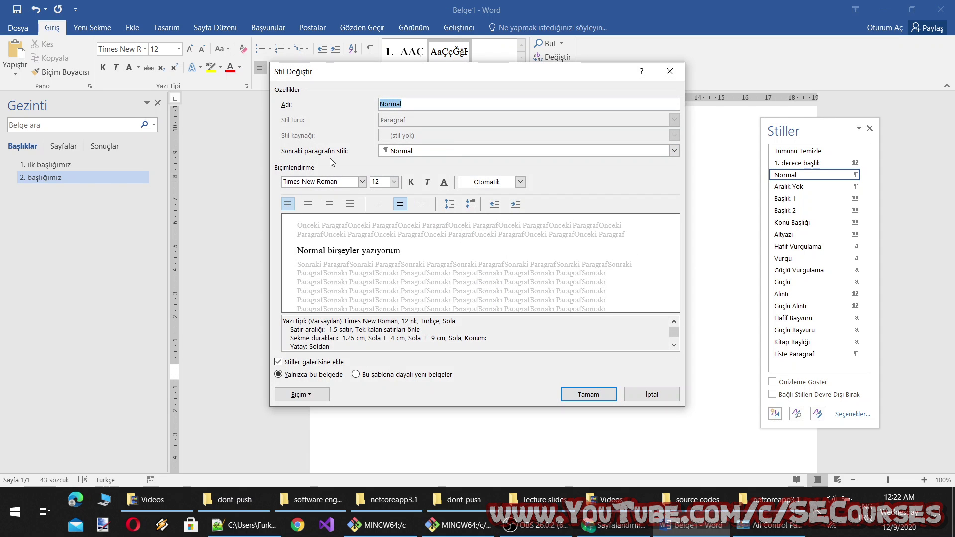
{"action": "left_click", "coordinate": [294, 397]}
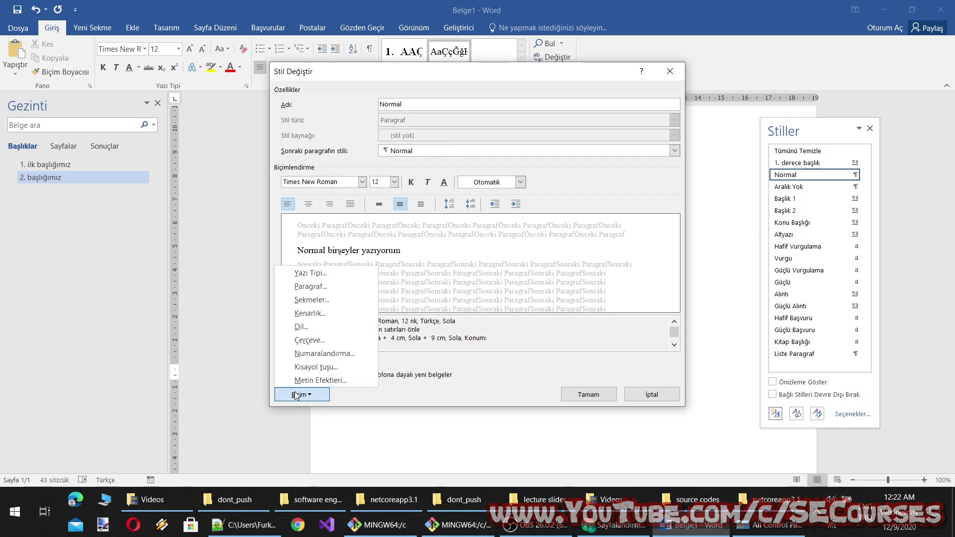
{"action": "left_click", "coordinate": [324, 314]}
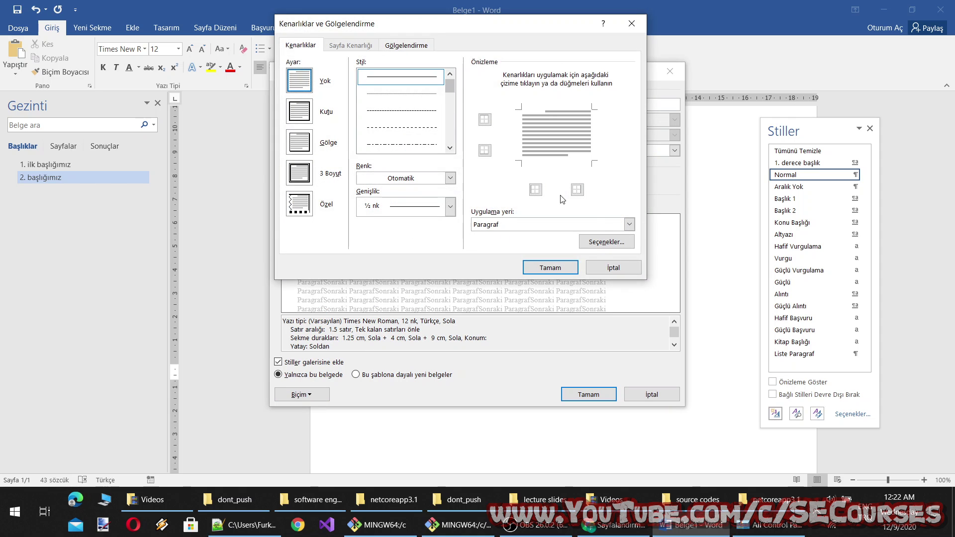
{"action": "left_click", "coordinate": [425, 45]}
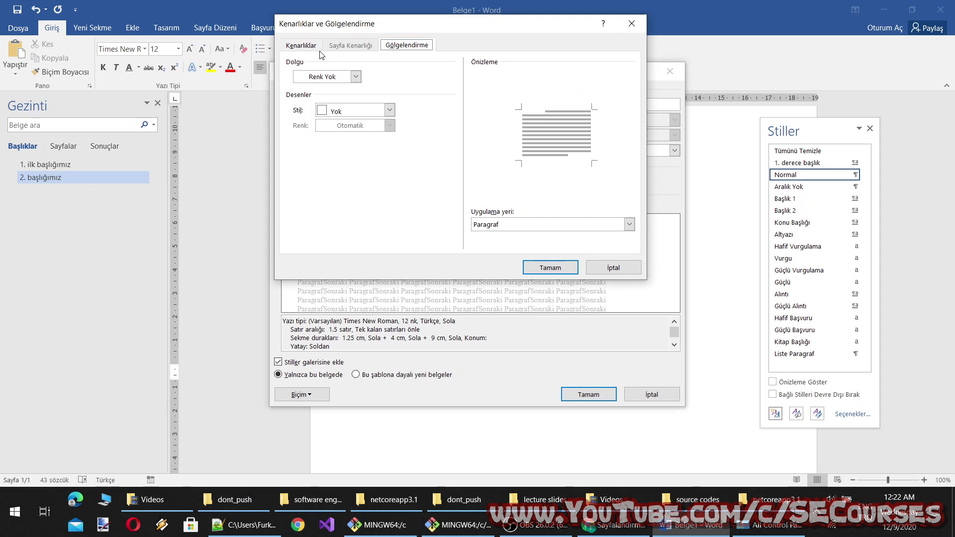
{"action": "left_click", "coordinate": [300, 45]}
{"action": "left_click", "coordinate": [596, 226]}
{"action": "left_click", "coordinate": [596, 226]}
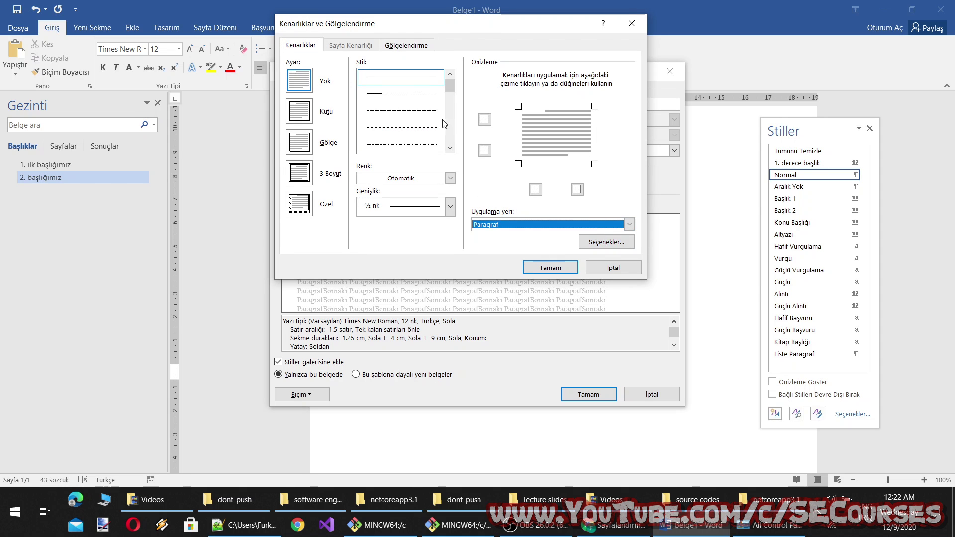
{"action": "left_click", "coordinate": [598, 242]}
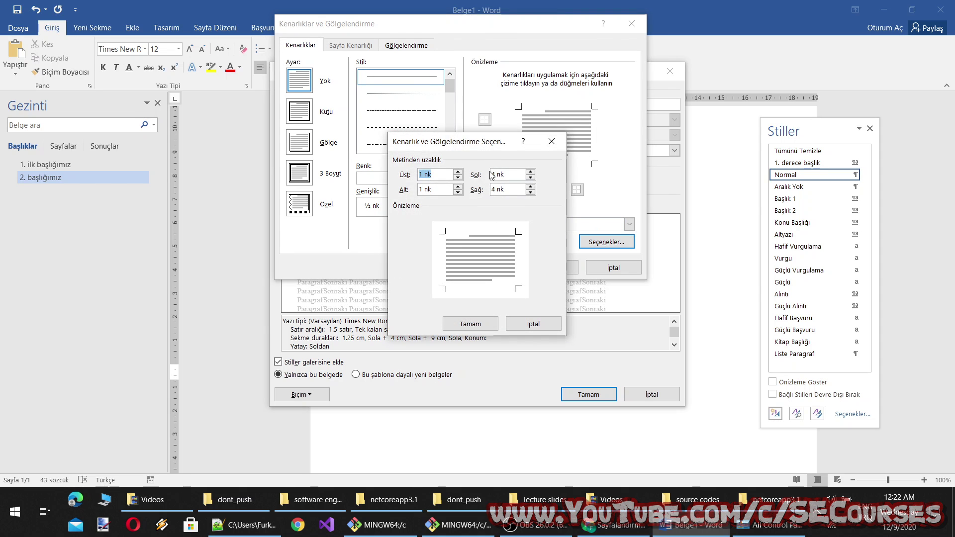
{"action": "left_click", "coordinate": [552, 142]}
{"action": "left_click", "coordinate": [613, 268]}
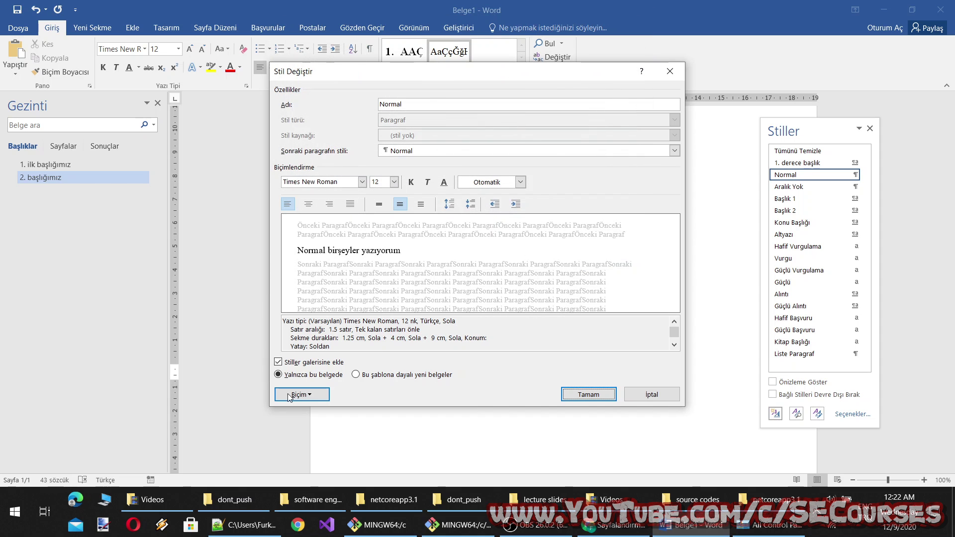
Remove the frame from the Normal style and save the style.
{"action": "left_click", "coordinate": [301, 394]}
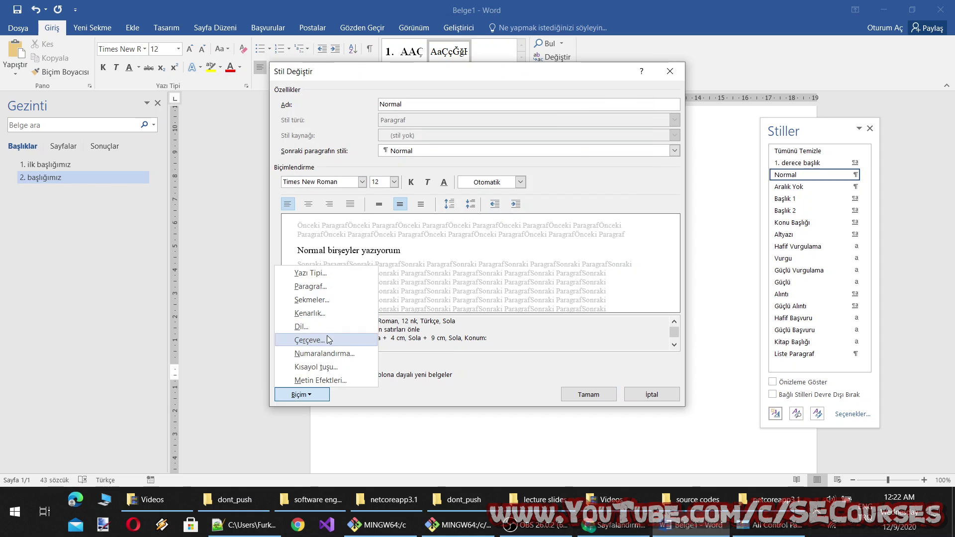
{"action": "left_click", "coordinate": [310, 340]}
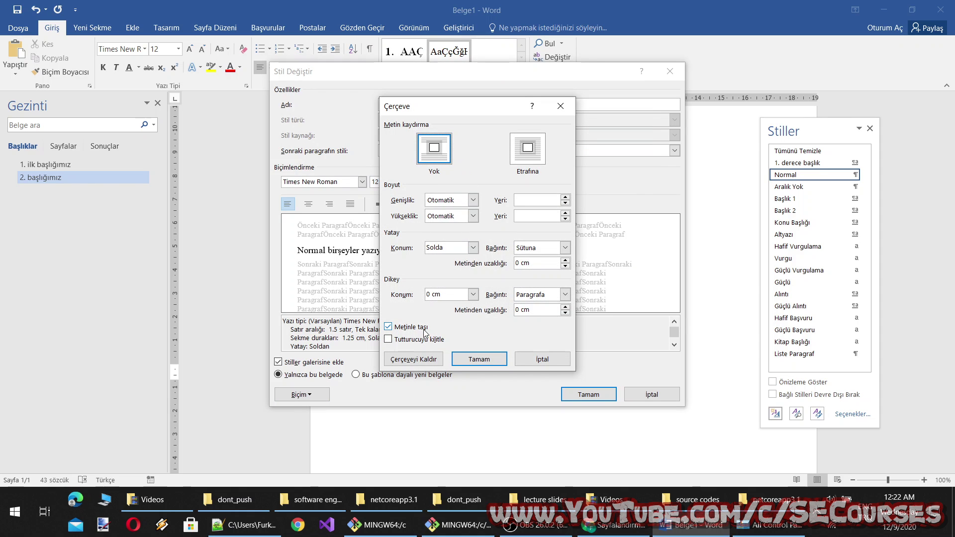
{"action": "left_click", "coordinate": [413, 359]}
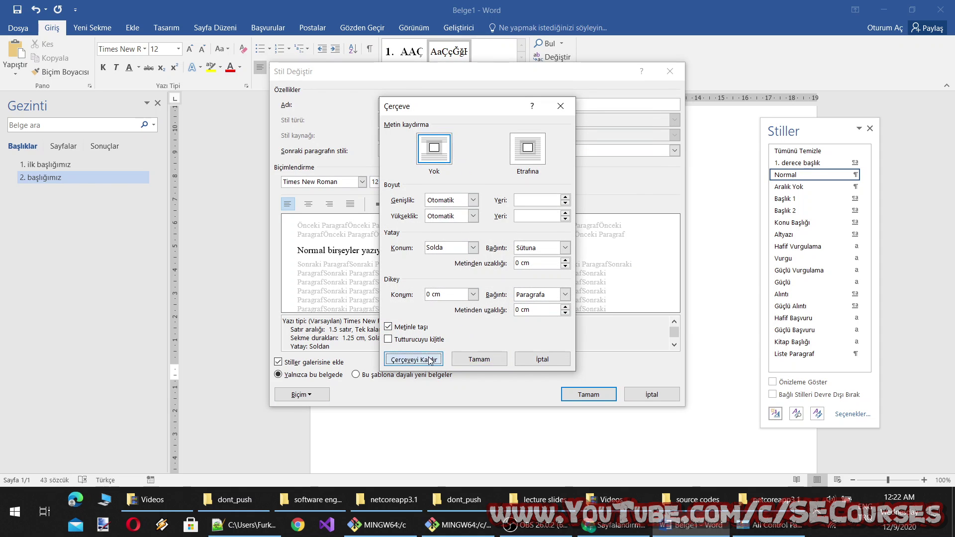
{"action": "left_click", "coordinate": [587, 394]}
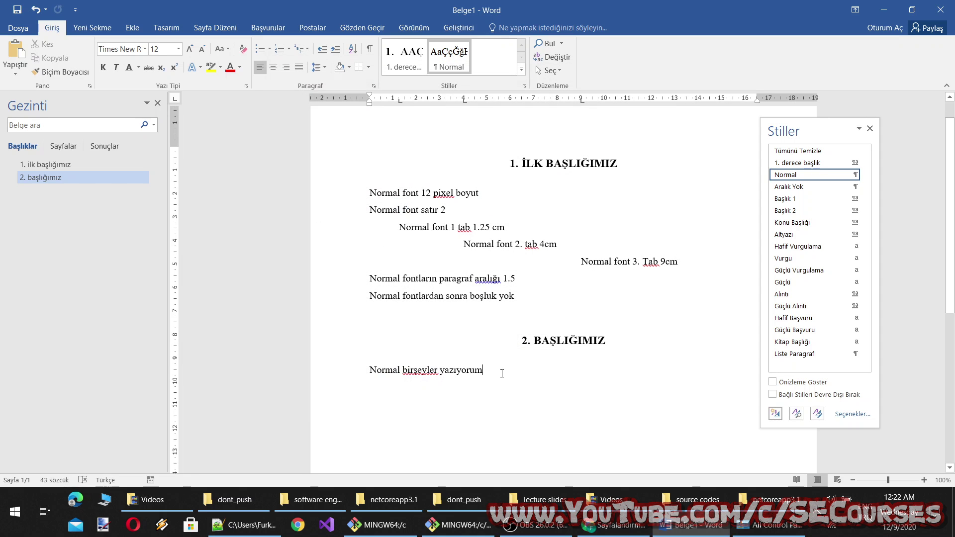
Correct 'birseyler' to 'bir şeyler' and add the line 'Şimdi alt başlık açacağım' beneath it.
{"action": "right_click", "coordinate": [437, 377]}
{"action": "left_click", "coordinate": [479, 253]}
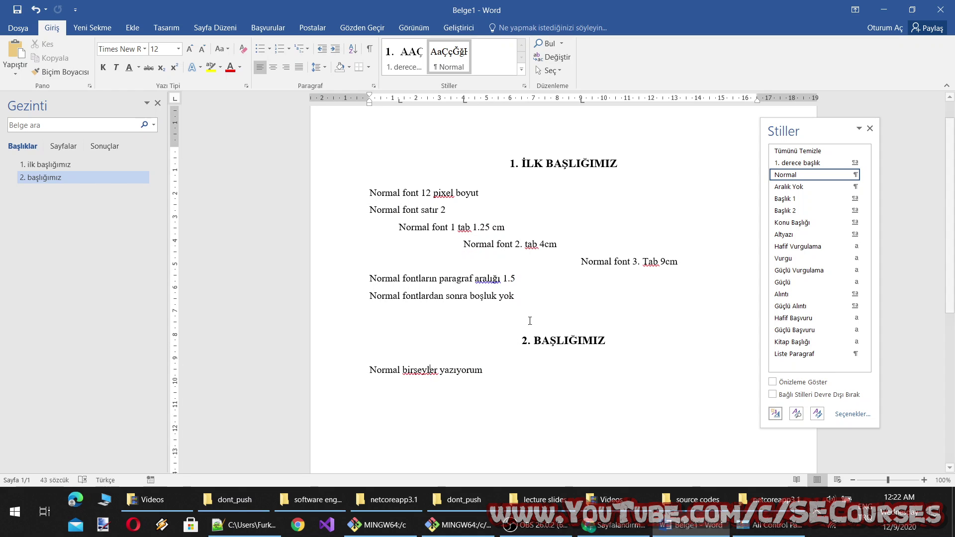
{"action": "key", "text": "Return"}
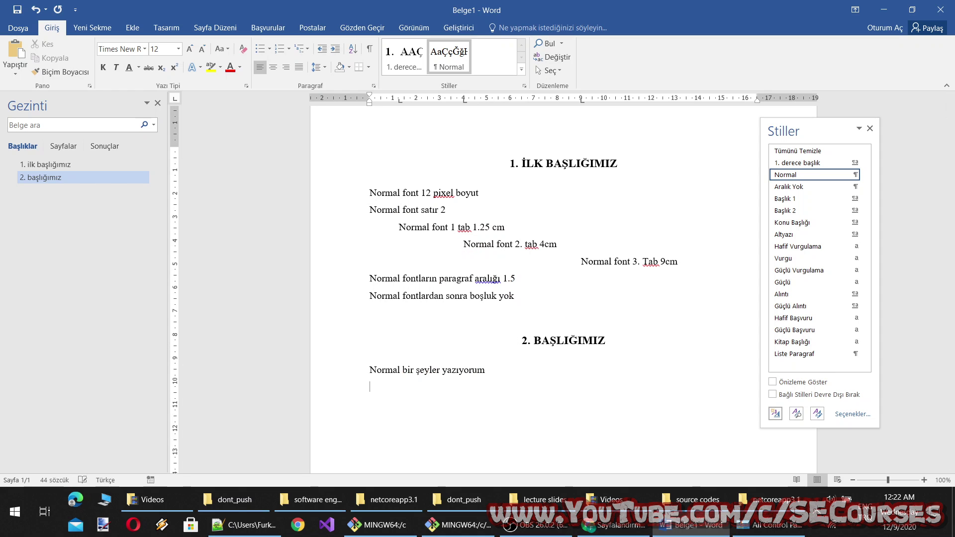
{"action": "type", "text": "Şimdi alt başlık açacağım"}
{"action": "key", "text": "Return"}
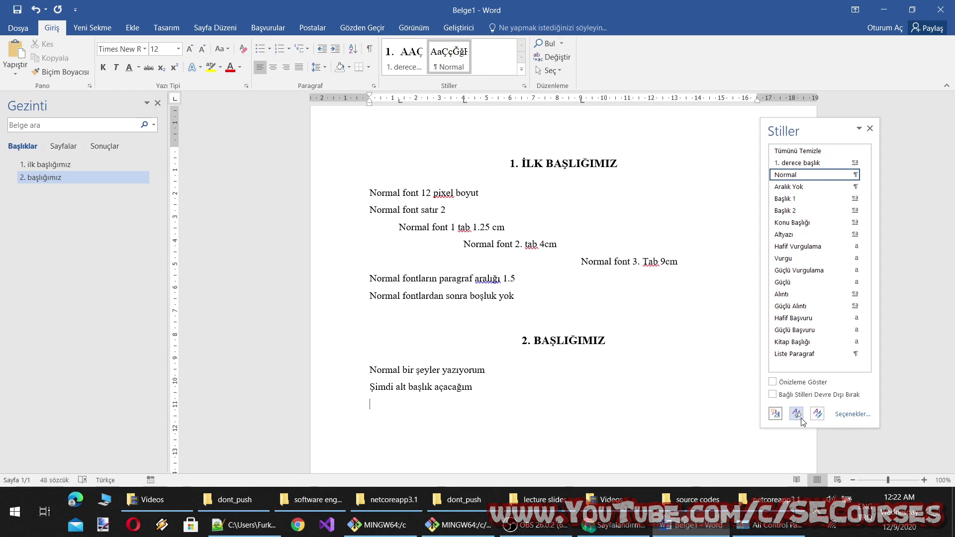
{"action": "left_click", "coordinate": [775, 414]}
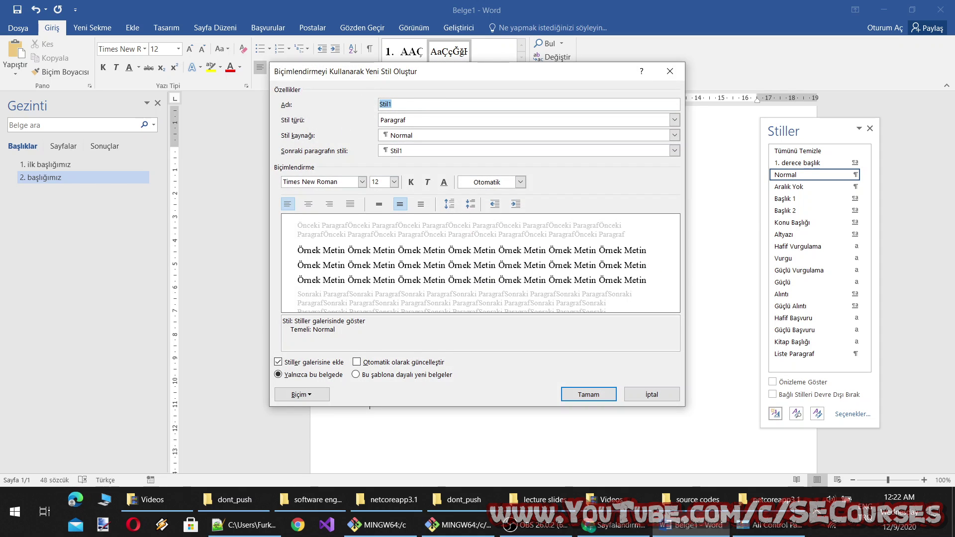
Name the new style '2. derece başlık', base it on Başlık 2, with Normal following.
{"action": "type", "text": "ikinci"}
{"action": "type", "text": ". derece başlık"}
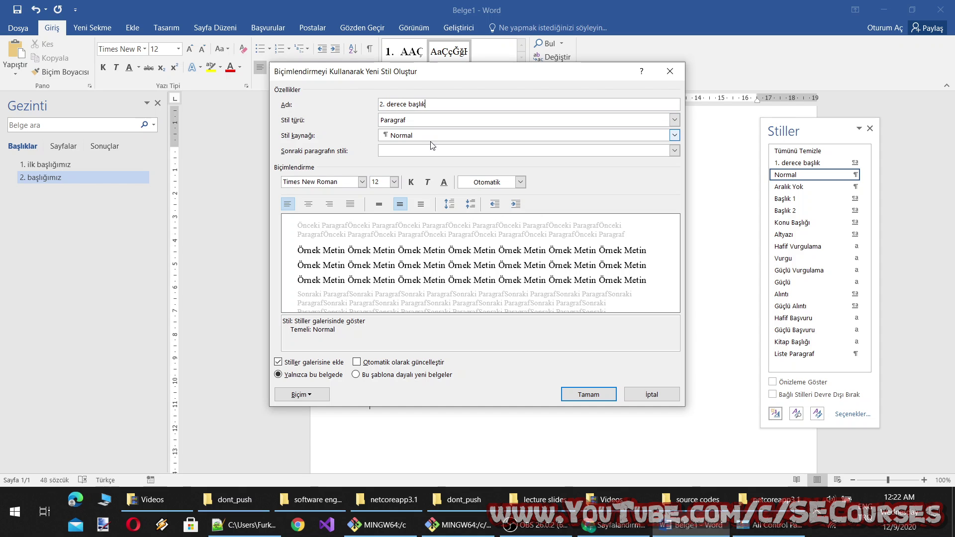
{"action": "left_click", "coordinate": [675, 135]}
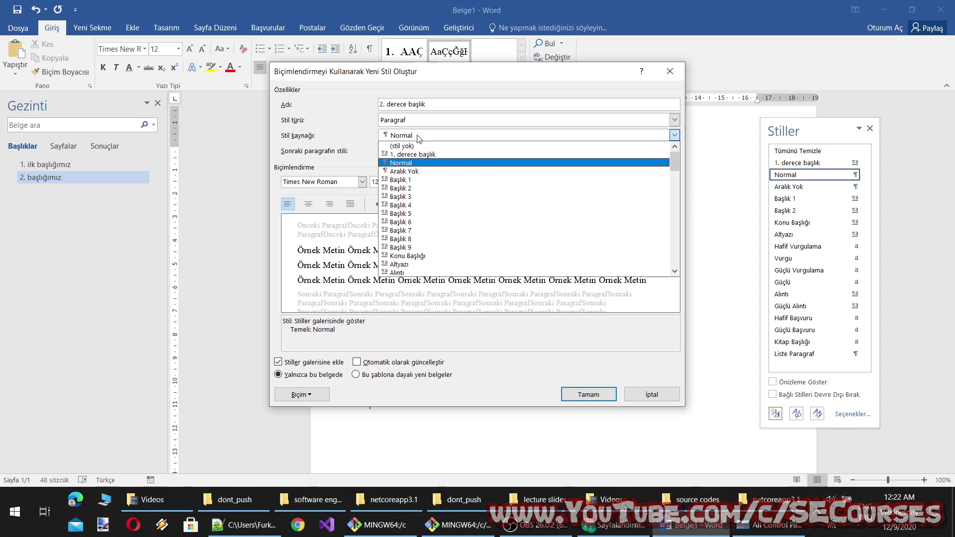
{"action": "left_click", "coordinate": [413, 196]}
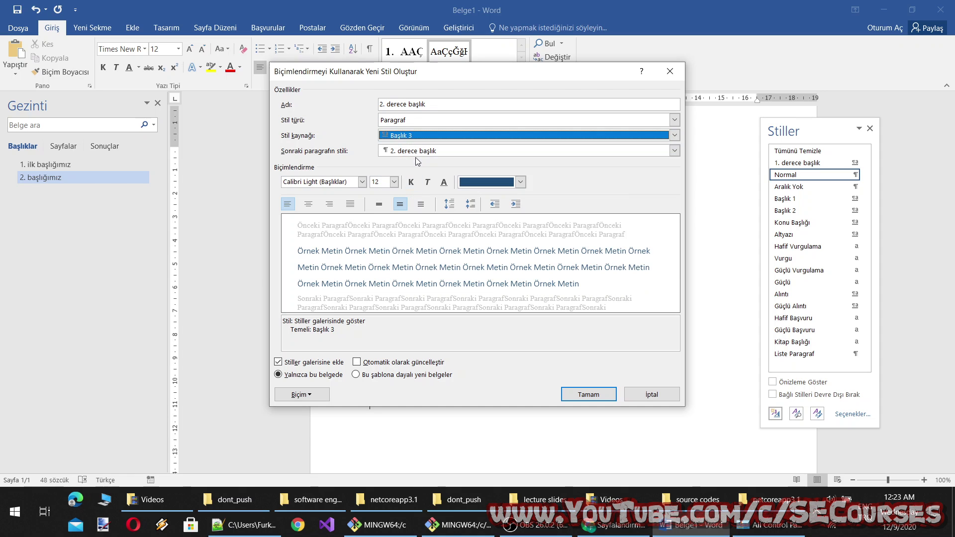
{"action": "left_click", "coordinate": [414, 137]}
{"action": "left_click", "coordinate": [402, 189]}
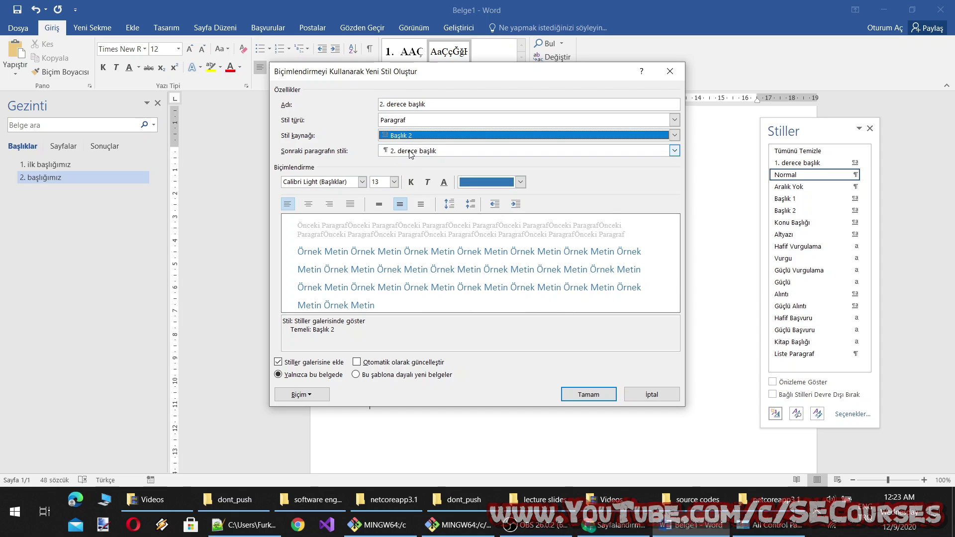
{"action": "left_click", "coordinate": [411, 151]}
{"action": "left_click", "coordinate": [410, 184]}
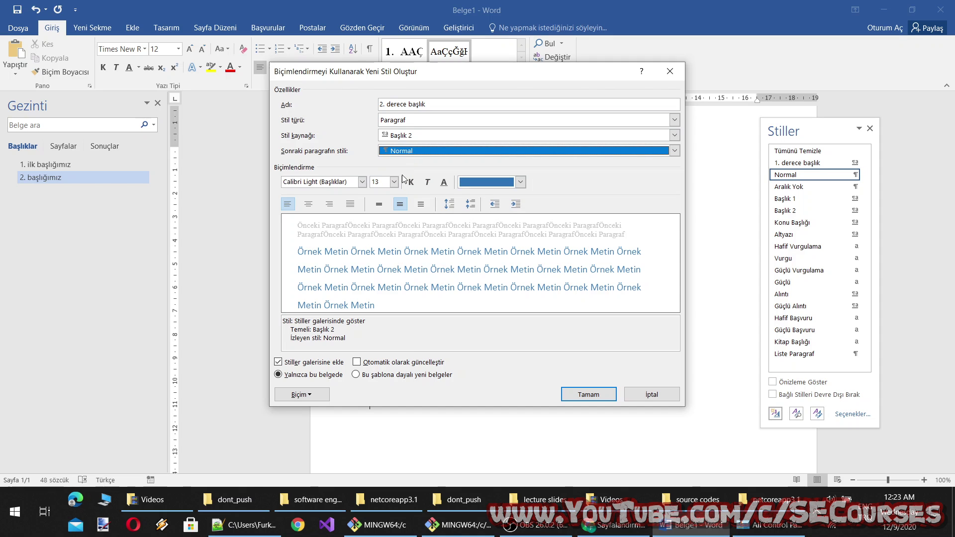
Give the style Times New Roman 13 in automatic colour, keeping it based on Başlık 2.
{"action": "left_click", "coordinate": [361, 182]}
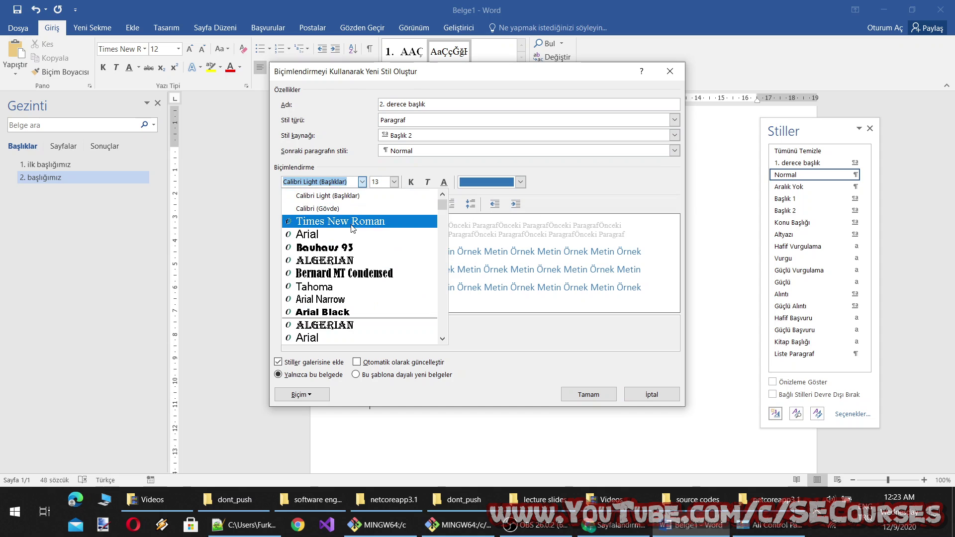
{"action": "left_click", "coordinate": [340, 222]}
{"action": "left_click", "coordinate": [396, 182]}
{"action": "left_click", "coordinate": [398, 182]}
{"action": "left_click", "coordinate": [520, 182]}
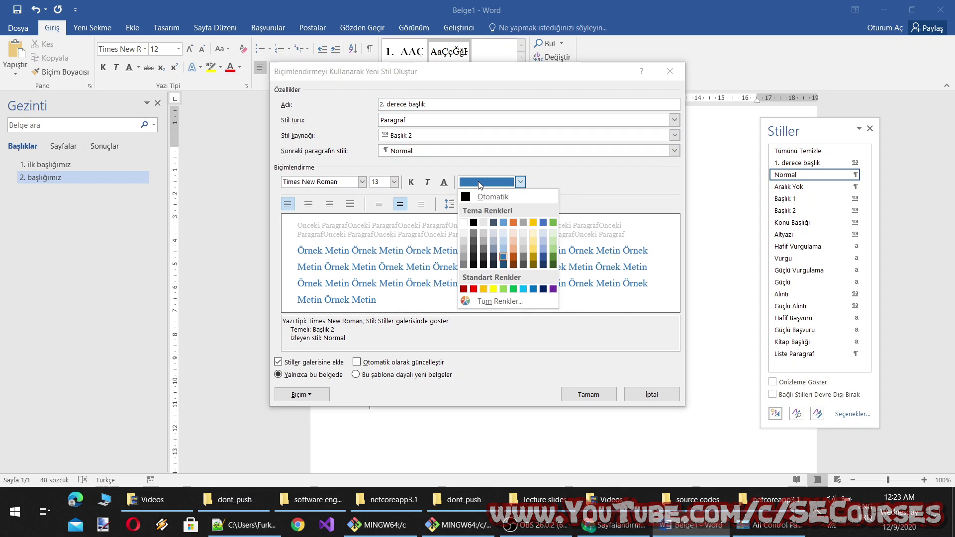
{"action": "left_click", "coordinate": [481, 192]}
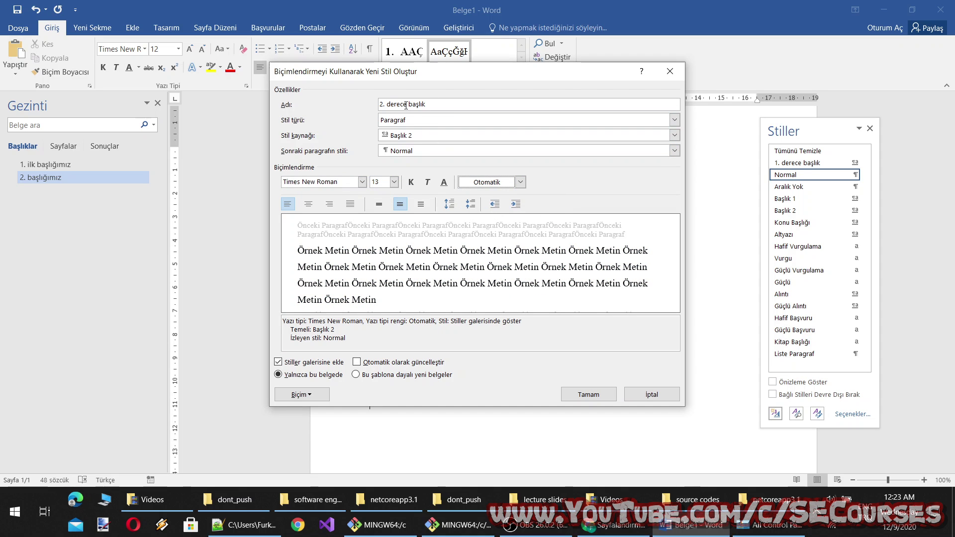
{"action": "left_click", "coordinate": [413, 135]}
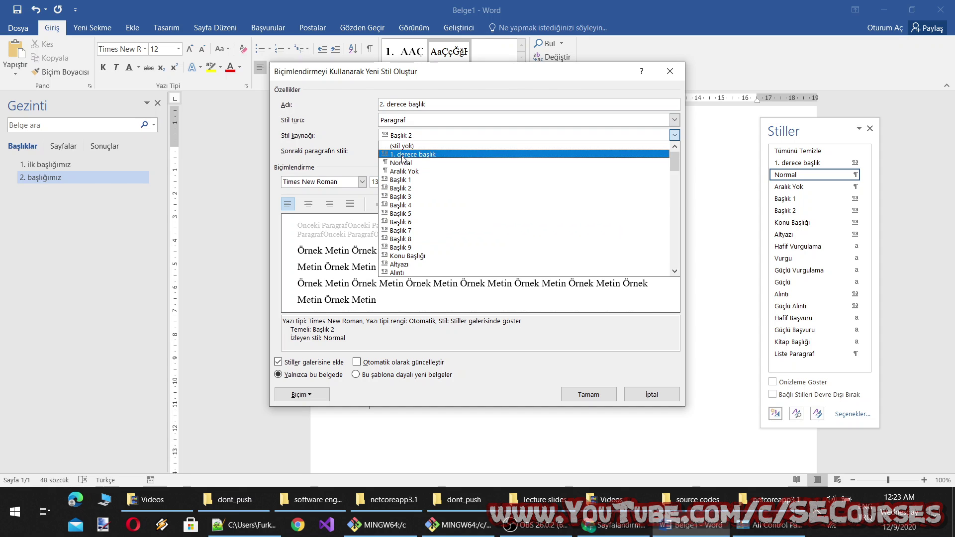
{"action": "left_click", "coordinate": [405, 154]}
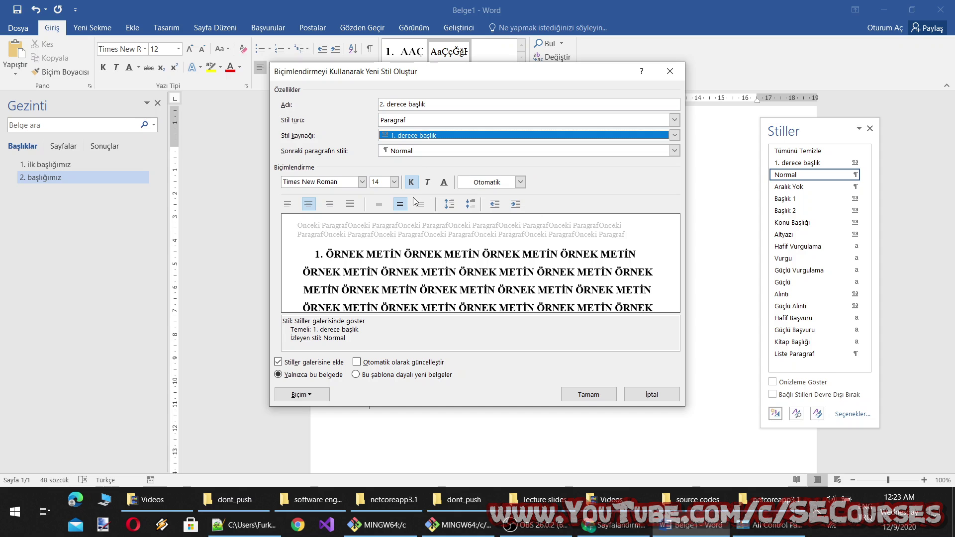
{"action": "left_click", "coordinate": [393, 182]}
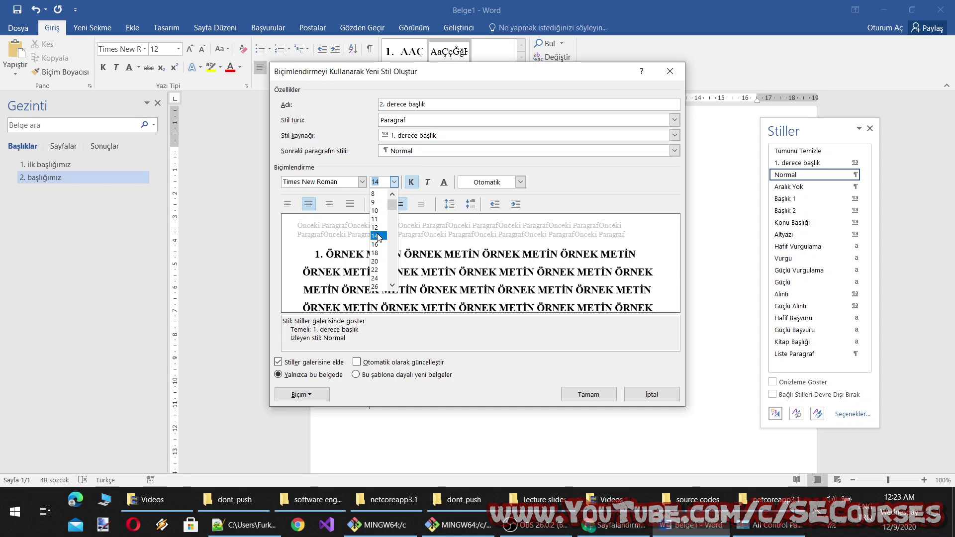
{"action": "left_click", "coordinate": [412, 136]}
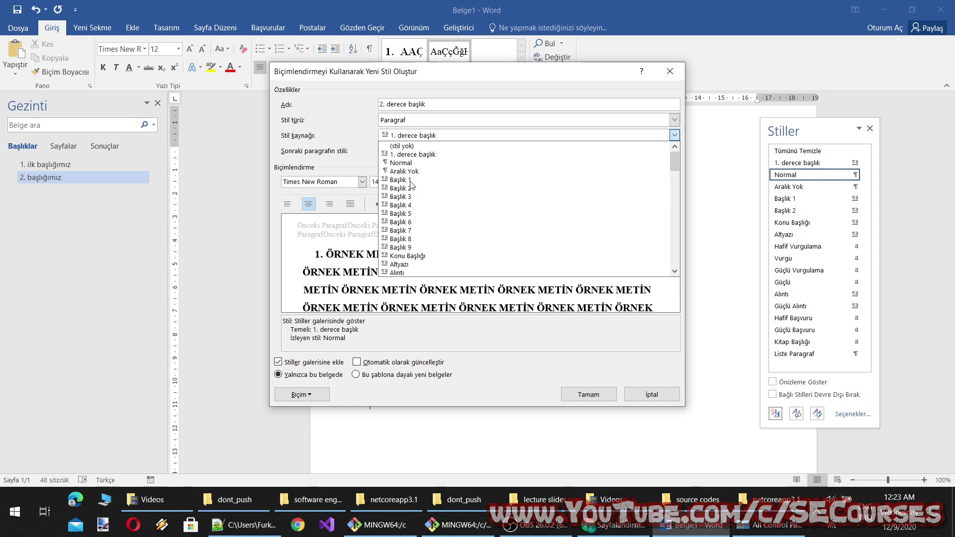
{"action": "left_click", "coordinate": [410, 188]}
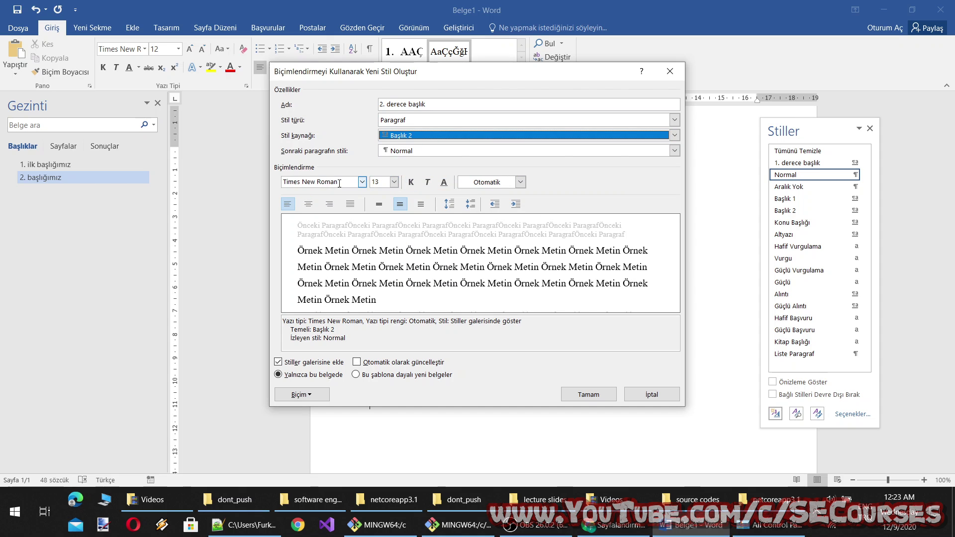
{"action": "left_click", "coordinate": [306, 395]}
{"action": "left_click", "coordinate": [307, 271]}
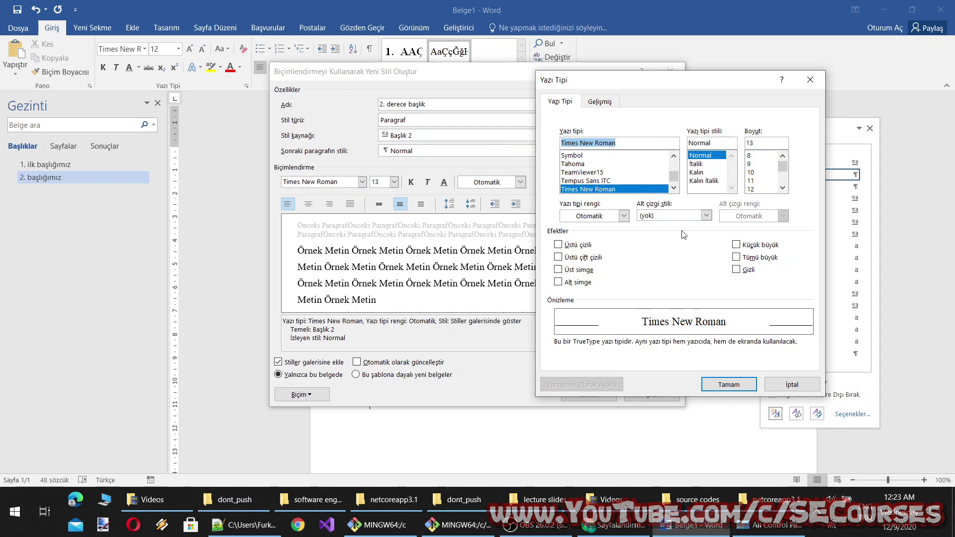
{"action": "left_click", "coordinate": [706, 382]}
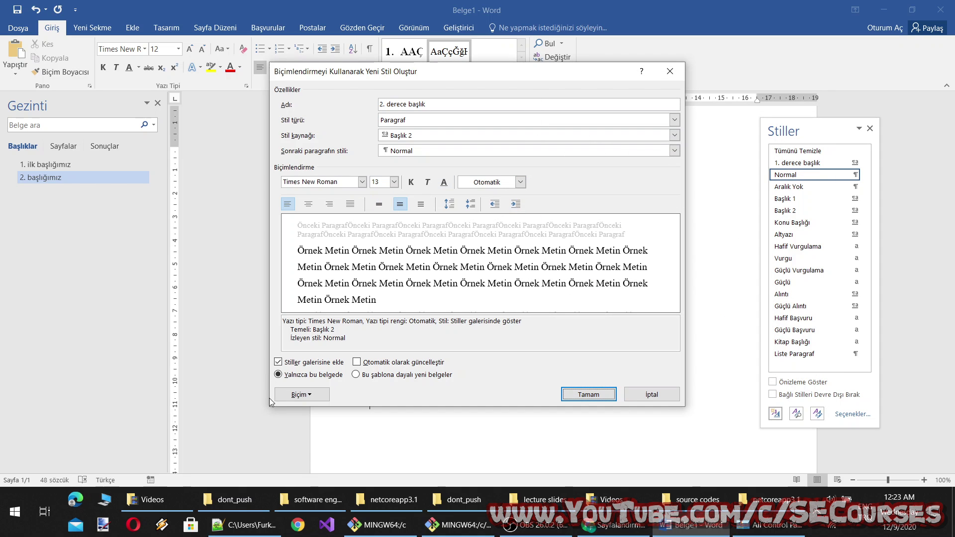
Try single and double line spacing for the style, settling on 1.5 lines.
{"action": "left_click", "coordinate": [379, 204]}
{"action": "left_click", "coordinate": [400, 204]}
{"action": "left_click", "coordinate": [379, 204]}
{"action": "left_click", "coordinate": [420, 204]}
{"action": "left_click", "coordinate": [400, 204]}
{"action": "left_click", "coordinate": [379, 204]}
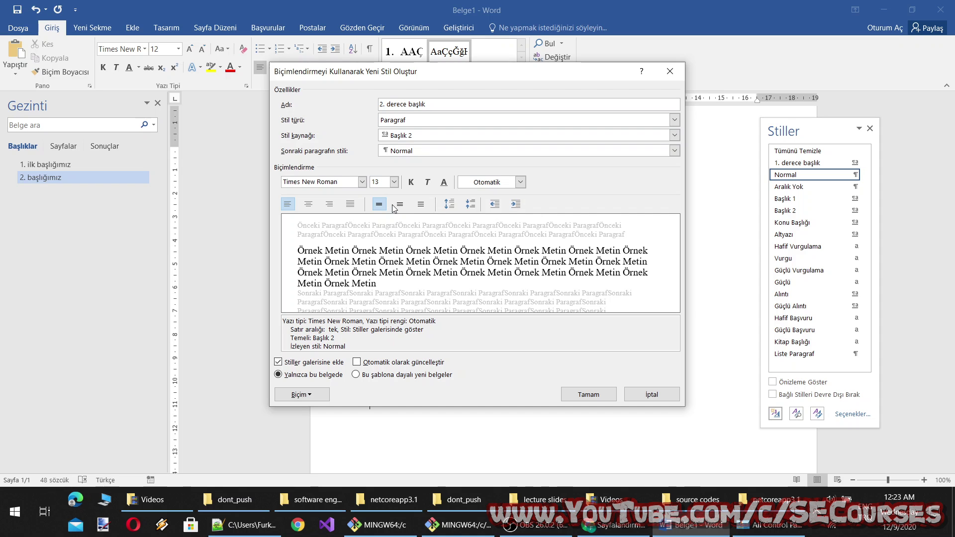
{"action": "left_click", "coordinate": [400, 204]}
{"action": "left_click", "coordinate": [420, 207]}
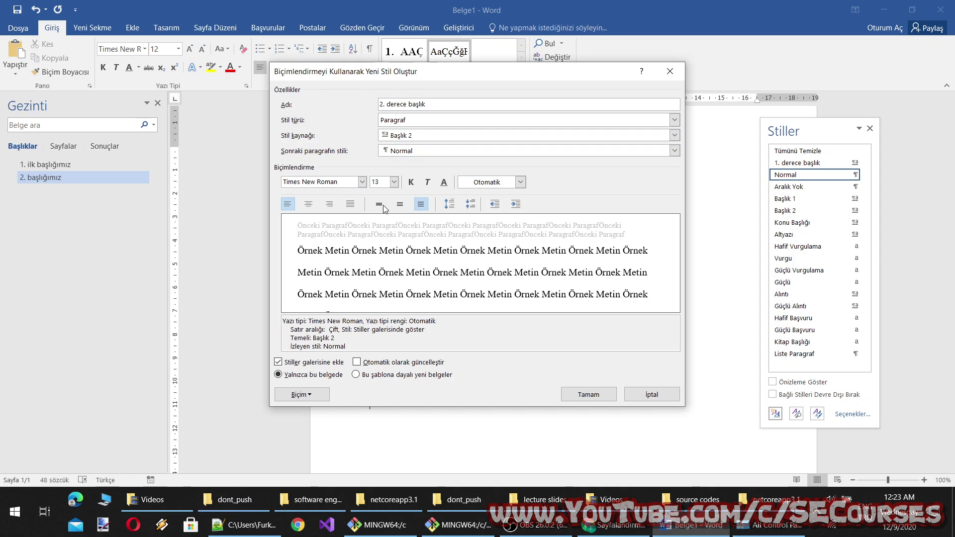
{"action": "left_click", "coordinate": [382, 207]}
{"action": "left_click", "coordinate": [399, 207]}
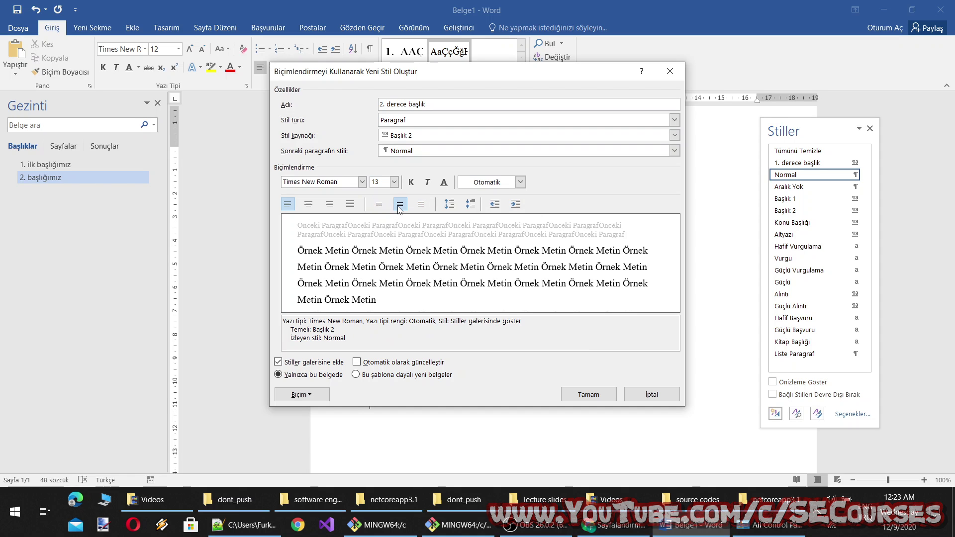
{"action": "left_click", "coordinate": [419, 207]}
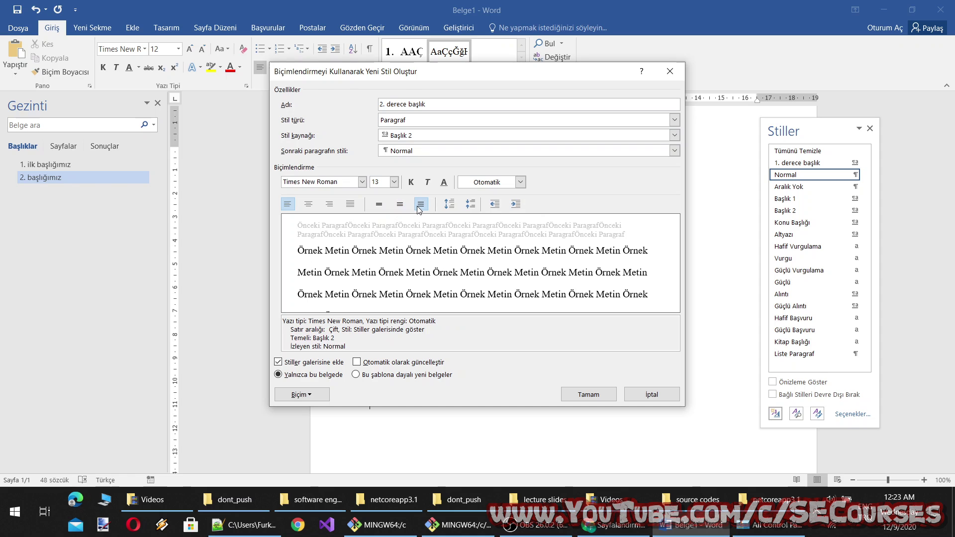
{"action": "left_click", "coordinate": [400, 207]}
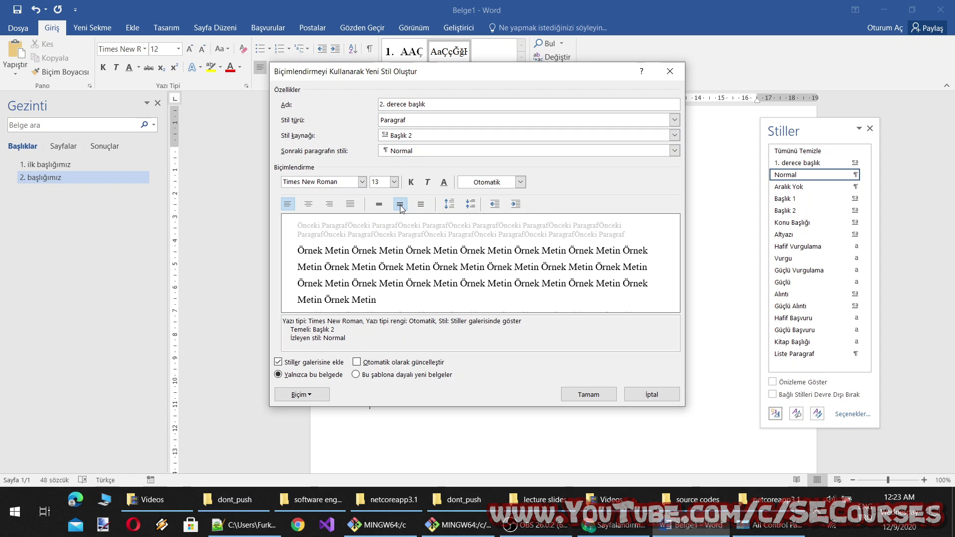
Set the style's paragraph spacing before and after to 4 nk.
{"action": "left_click", "coordinate": [310, 396]}
{"action": "left_click", "coordinate": [355, 286]}
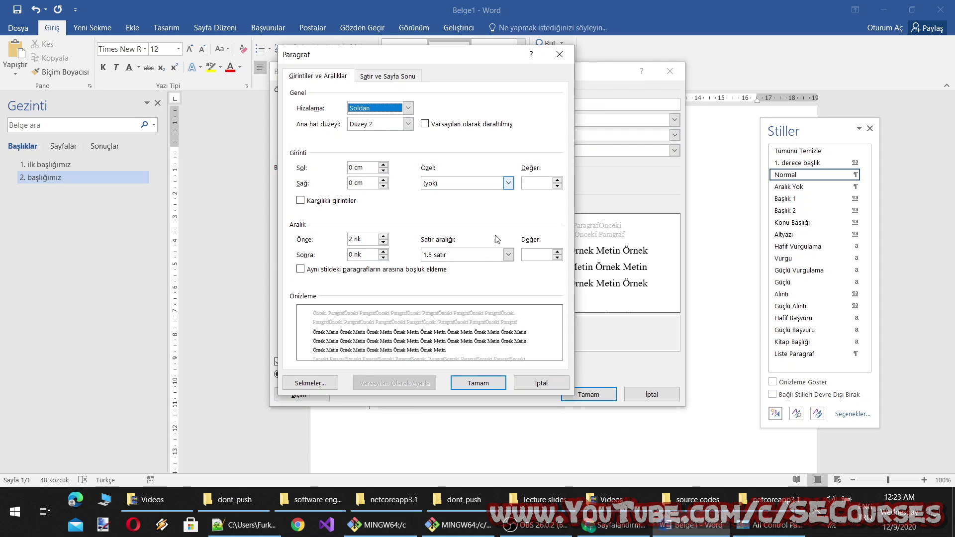
{"action": "left_click", "coordinate": [365, 239]}
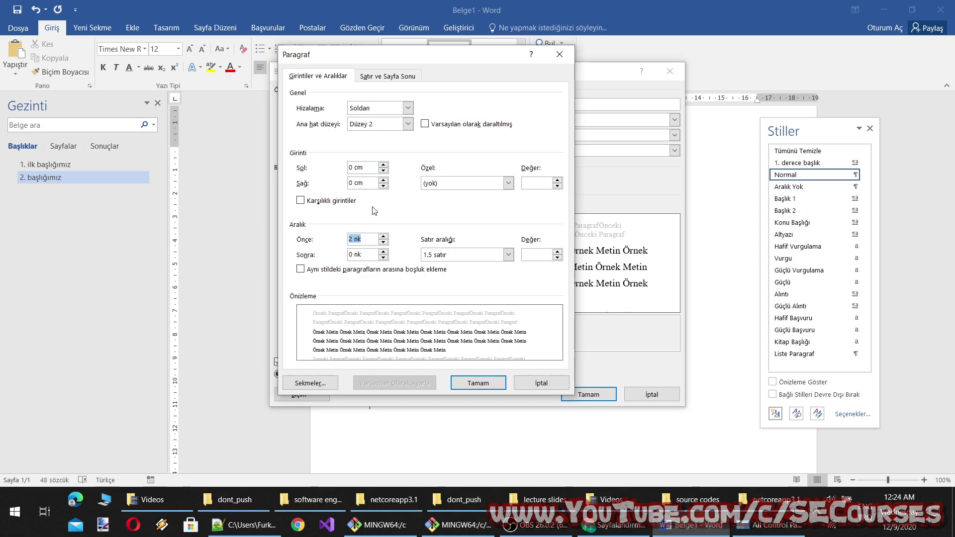
{"action": "type", "text": "6"}
{"action": "left_click", "coordinate": [354, 255]}
{"action": "double_click", "coordinate": [354, 254]}
{"action": "type", "text": "6"}
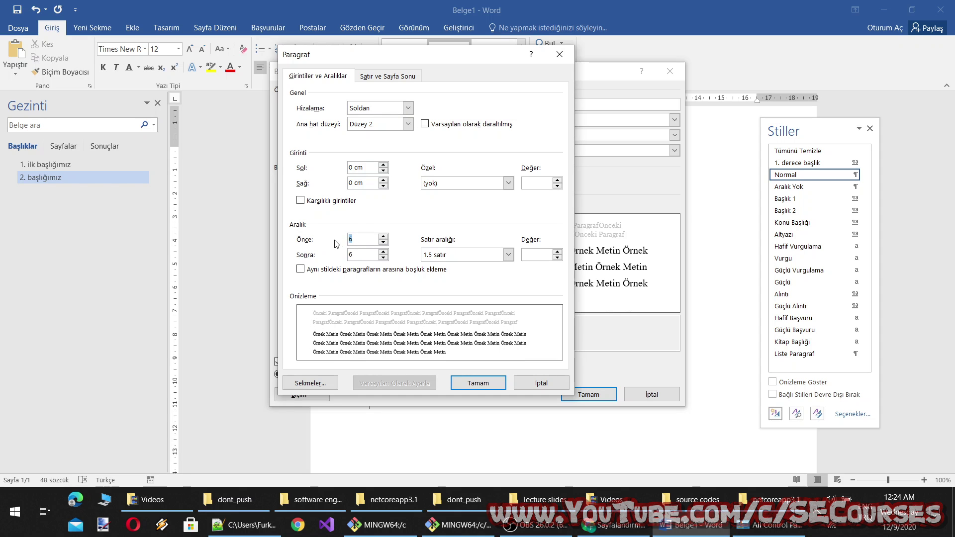
{"action": "key", "text": "Tab"}
{"action": "type", "text": "4"}
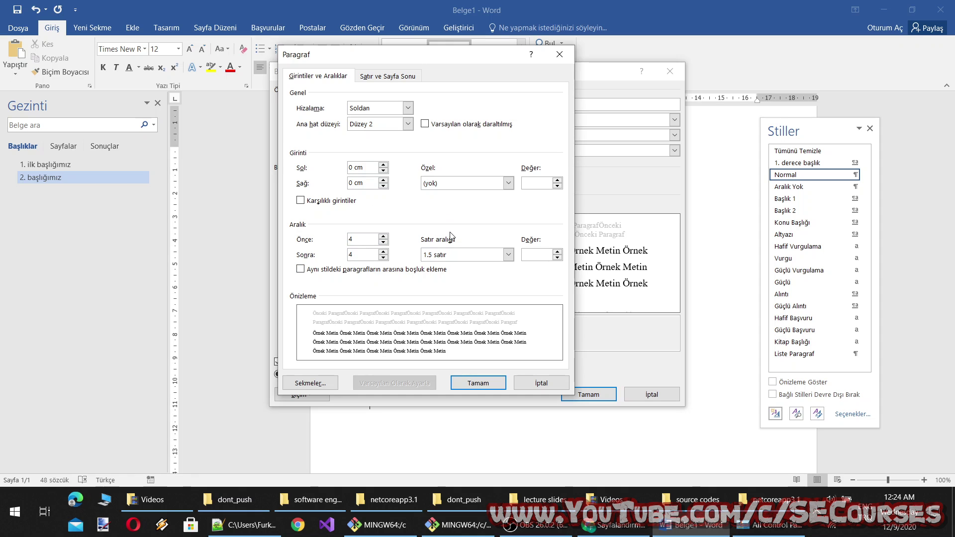
Confirm the paragraph spacing and check the style's language settings without changes.
{"action": "left_click", "coordinate": [474, 384]}
{"action": "left_click", "coordinate": [301, 395]}
{"action": "left_click", "coordinate": [298, 326]}
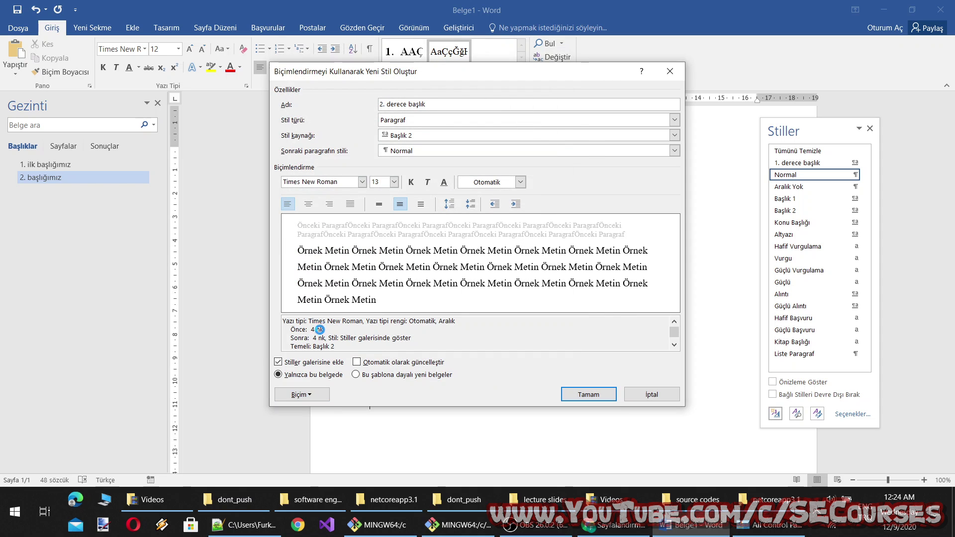
{"action": "left_click", "coordinate": [491, 318]}
Apply 1. 2. 3. numbering to the new style.
{"action": "left_click", "coordinate": [288, 397]}
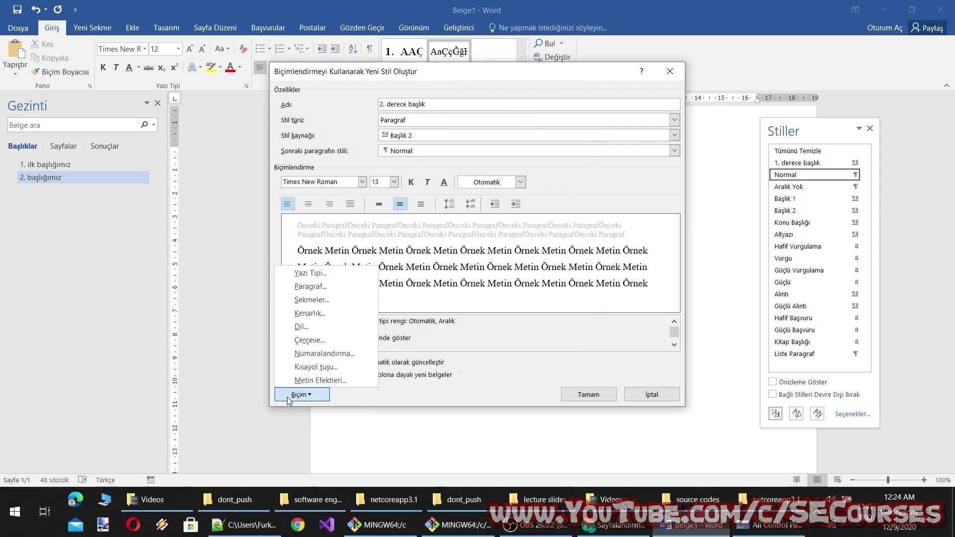
{"action": "left_click", "coordinate": [324, 354]}
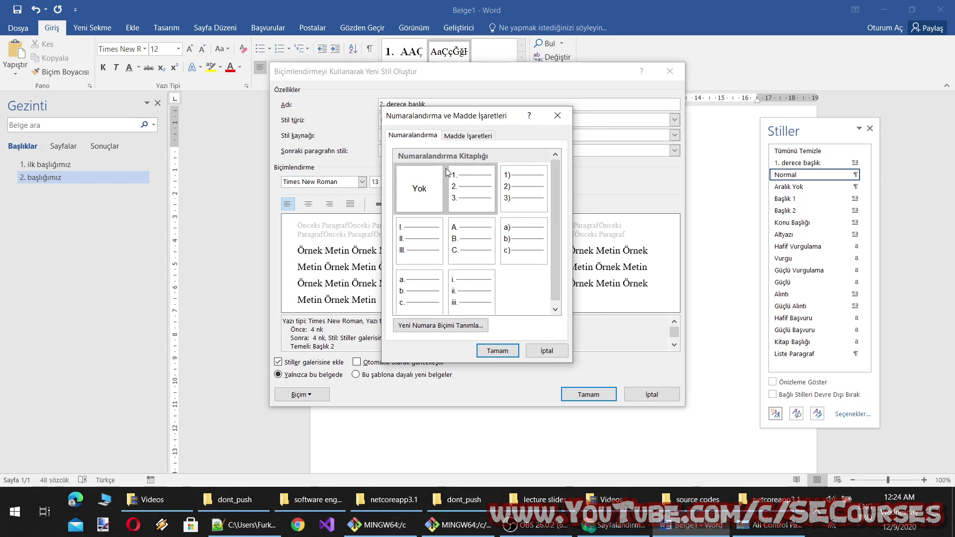
{"action": "left_click", "coordinate": [458, 325]}
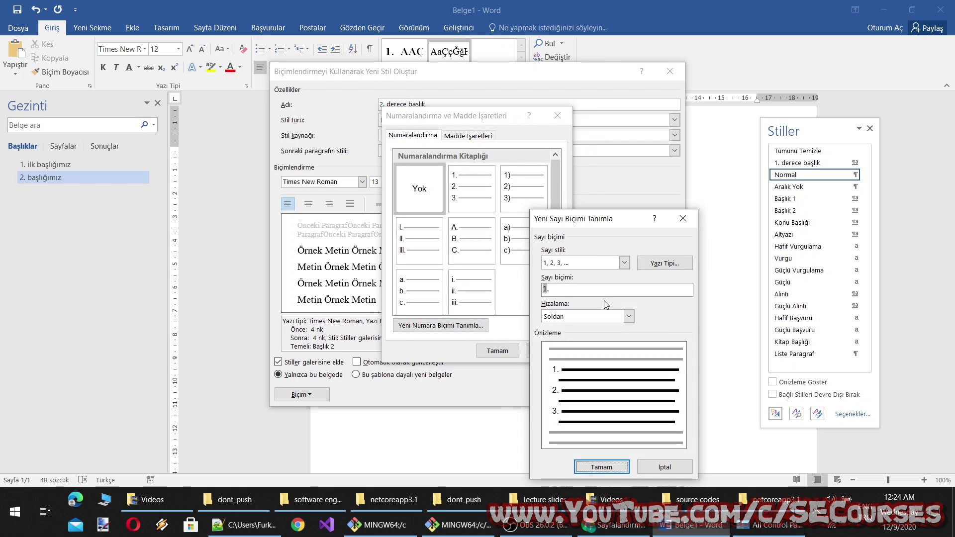
{"action": "left_click", "coordinate": [624, 263]}
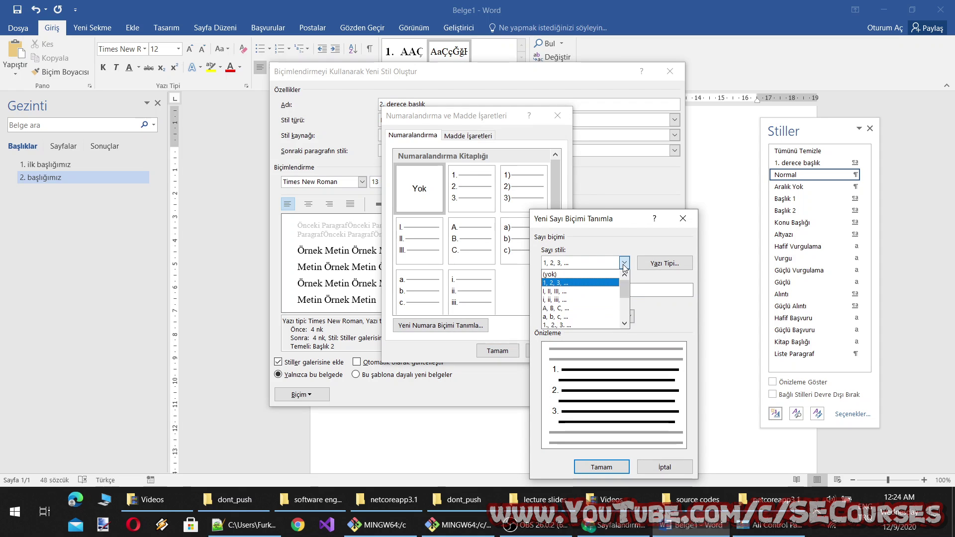
{"action": "left_click", "coordinate": [624, 263]}
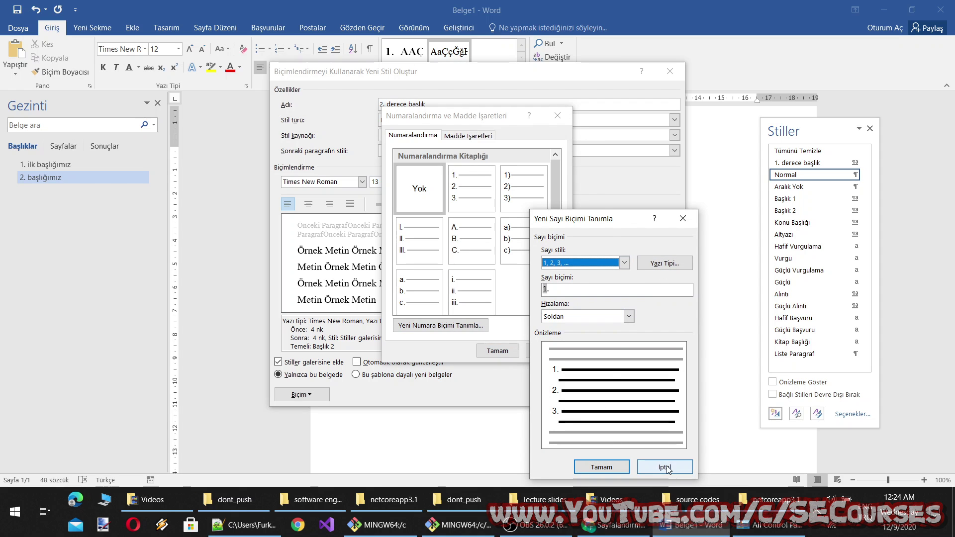
{"action": "left_click", "coordinate": [665, 467]}
{"action": "left_click", "coordinate": [453, 188]}
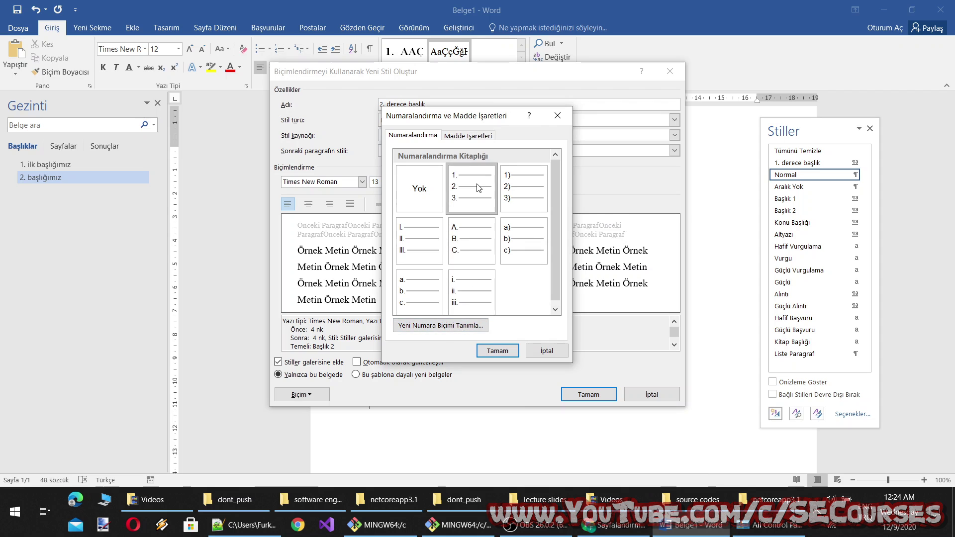
{"action": "left_click", "coordinate": [490, 348]}
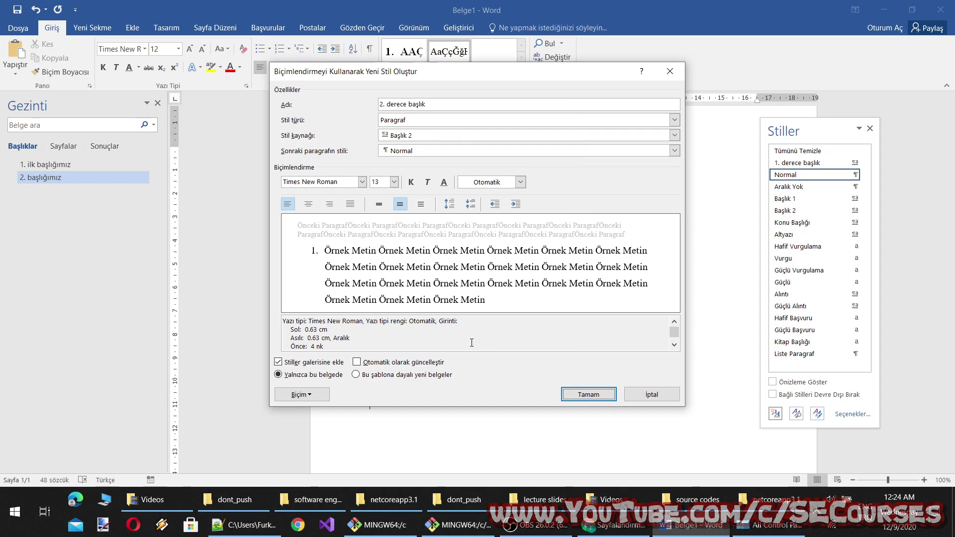
{"action": "scroll", "coordinate": [472, 342], "scroll_direction": "down", "scroll_amount": 3}
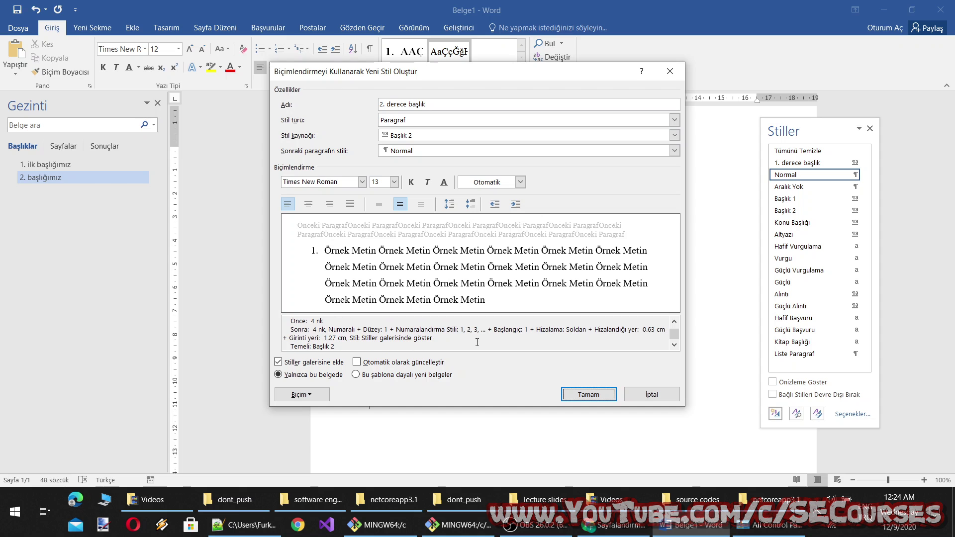
{"action": "scroll", "coordinate": [477, 342], "scroll_direction": "down", "scroll_amount": 1}
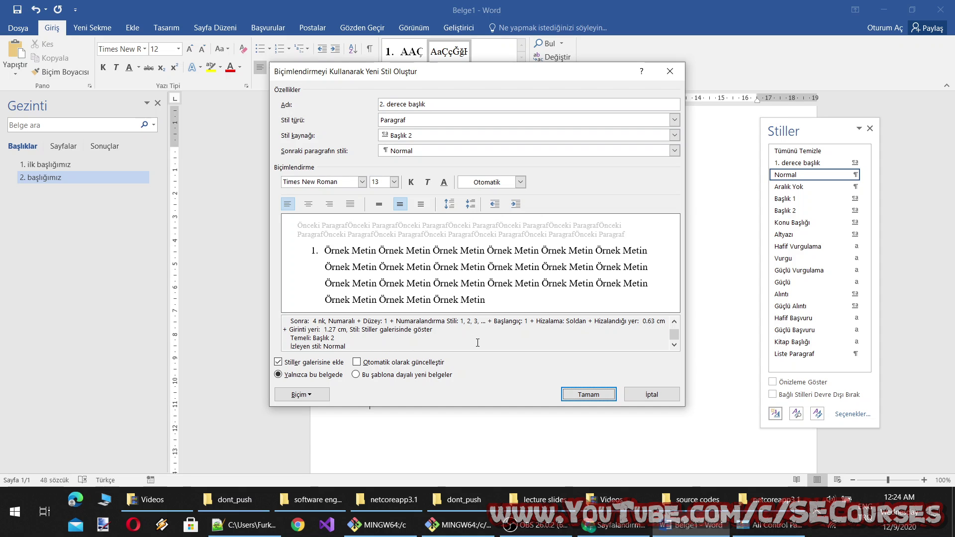
Toggle automatic updating for the style, leaving it off.
{"action": "left_click", "coordinate": [311, 395]}
{"action": "key", "text": "Escape"}
{"action": "left_click", "coordinate": [380, 362]}
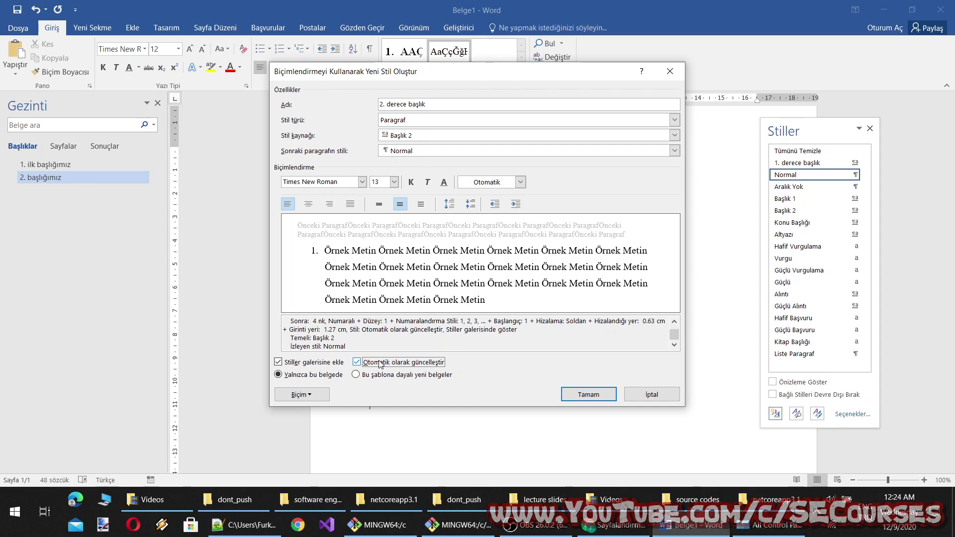
{"action": "left_click", "coordinate": [380, 362]}
{"action": "left_click", "coordinate": [381, 363]}
{"action": "left_click", "coordinate": [381, 362]}
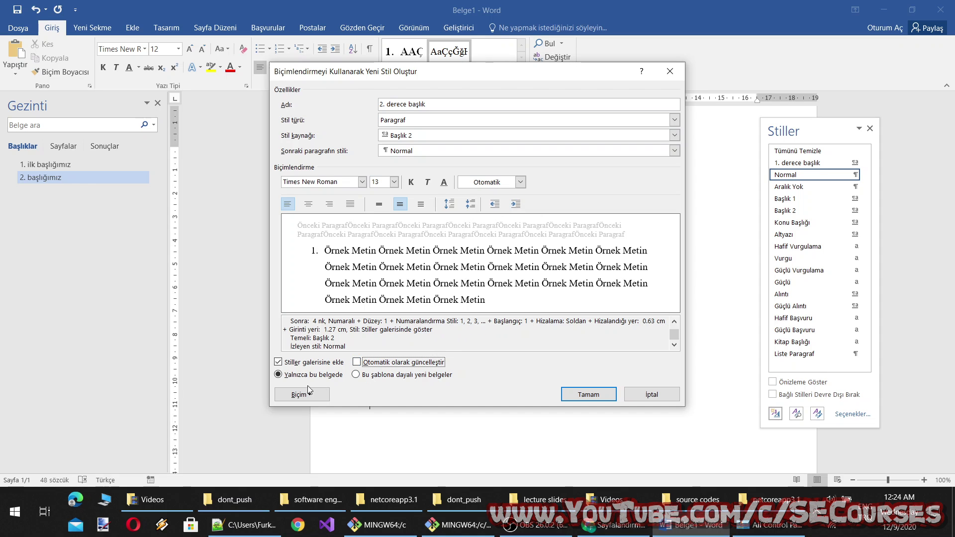
Switch the style's numbering to none and create the 2. derece başlık style.
{"action": "left_click", "coordinate": [300, 394]}
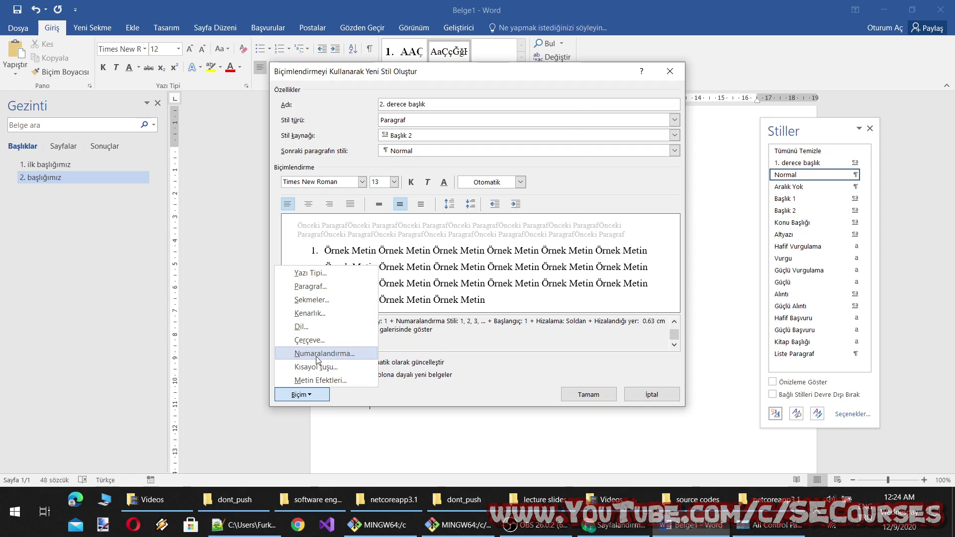
{"action": "left_click", "coordinate": [323, 354]}
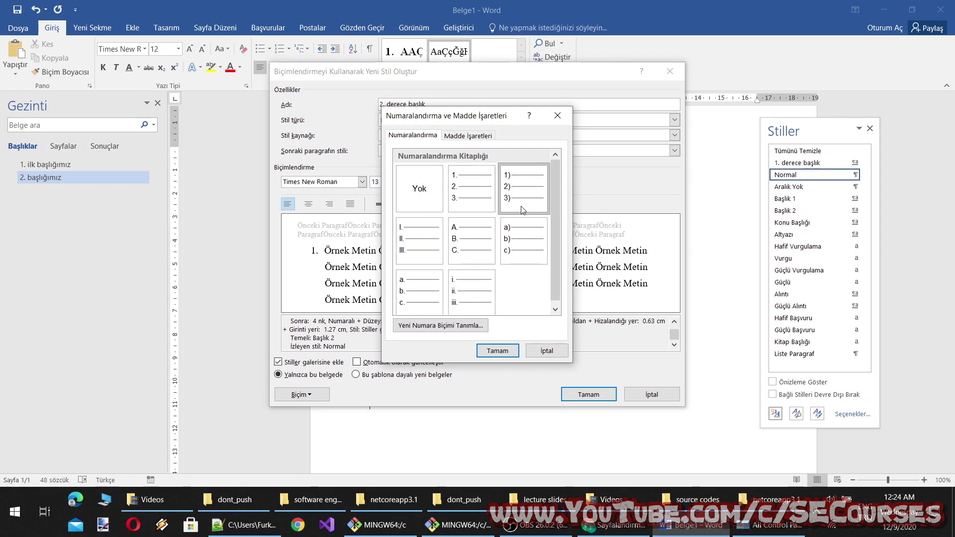
{"action": "left_click", "coordinate": [439, 325]}
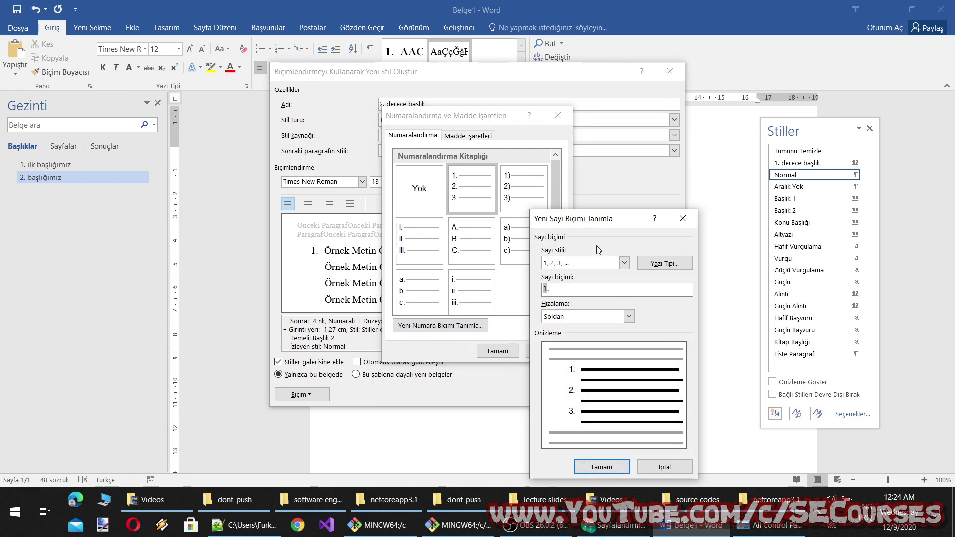
{"action": "left_click", "coordinate": [624, 263]}
{"action": "left_click", "coordinate": [625, 264]}
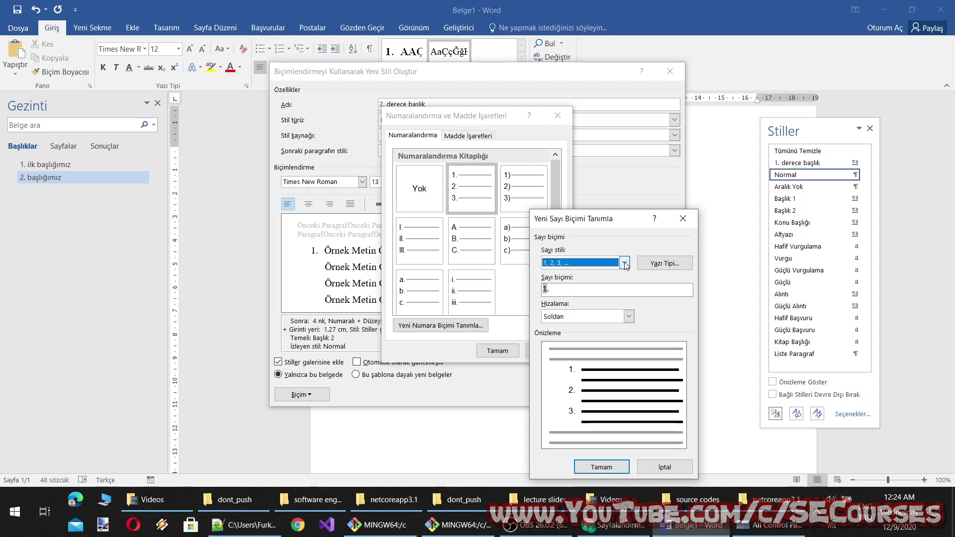
{"action": "left_click", "coordinate": [577, 291]}
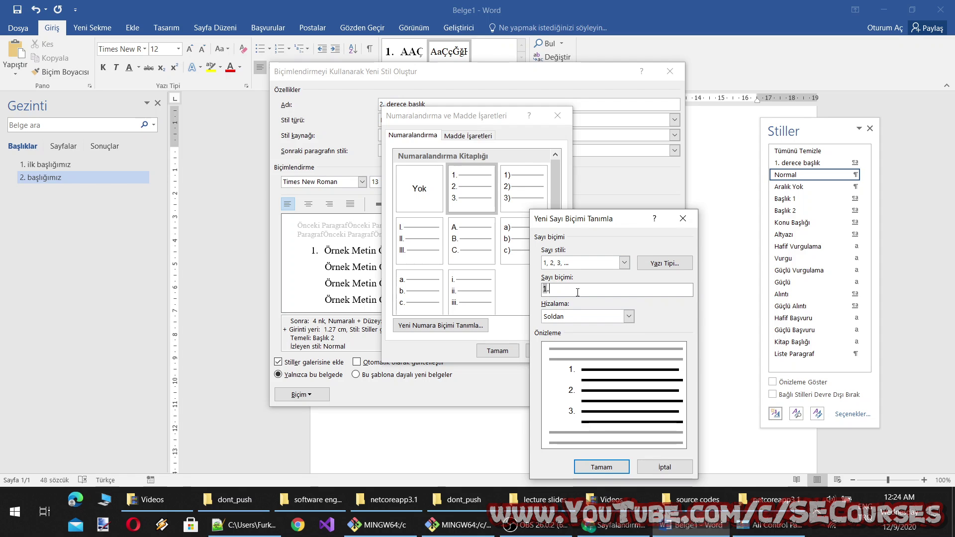
{"action": "left_click", "coordinate": [682, 220]}
{"action": "left_click", "coordinate": [420, 187]}
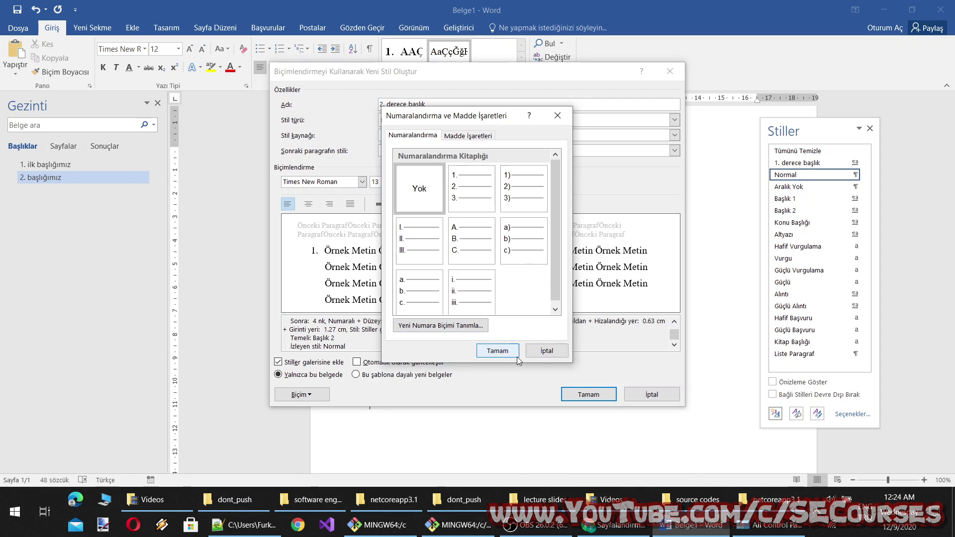
{"action": "left_click", "coordinate": [496, 350]}
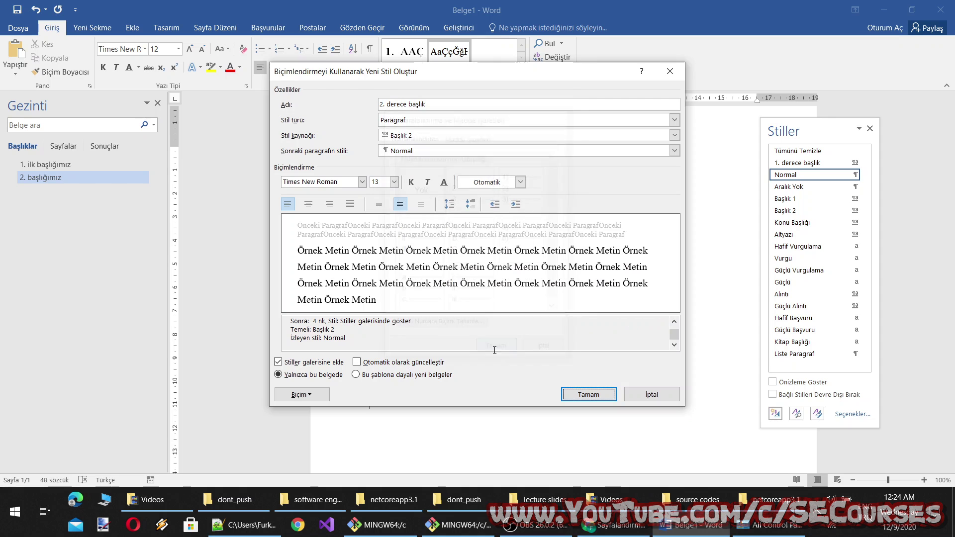
{"action": "left_click", "coordinate": [587, 394]}
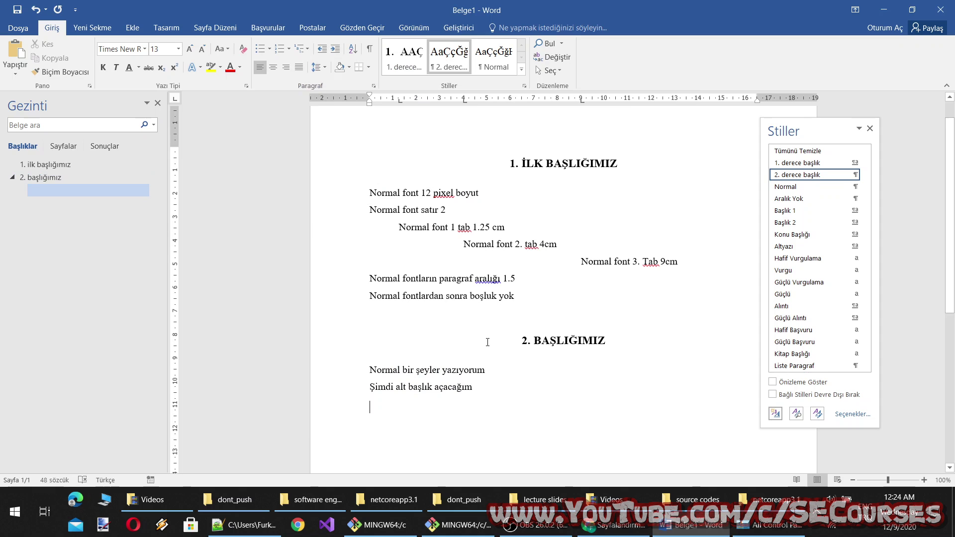
Type the subheading 'İkinci derece başlığımı deneme 1', fixing a typo along the way.
{"action": "type", "text": "İkici der"}
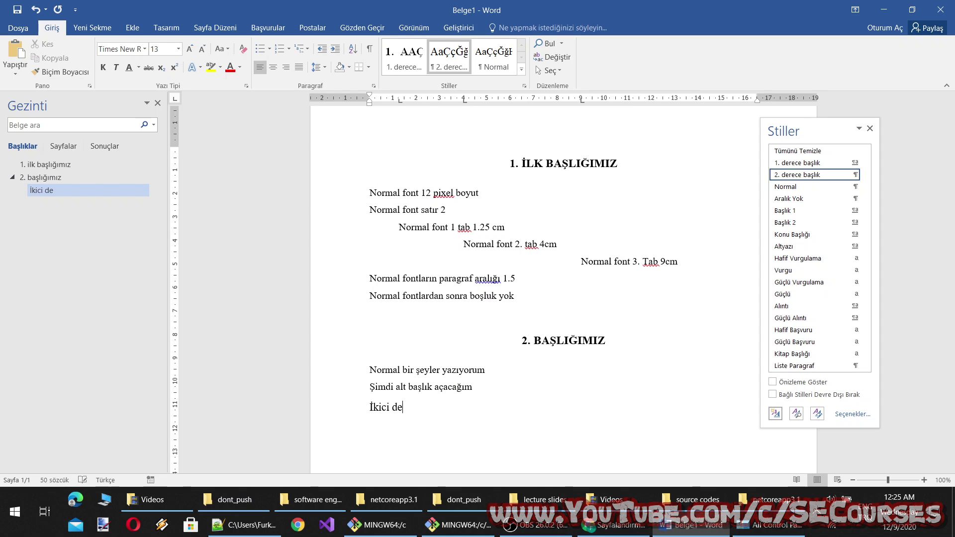
{"action": "key", "text": "BackSpace"}
{"action": "key", "text": "BackSpace"}
{"action": "type", "text": "İ"}
{"action": "type", "text": "kinci derece "}
{"action": "type", "text": "başlığımı"}
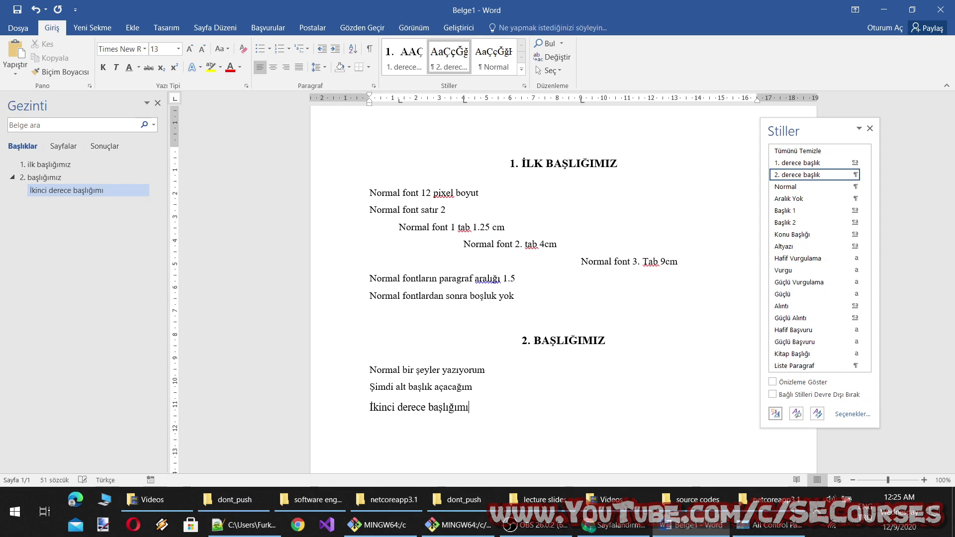
{"action": "type", "text": " deneme 1"}
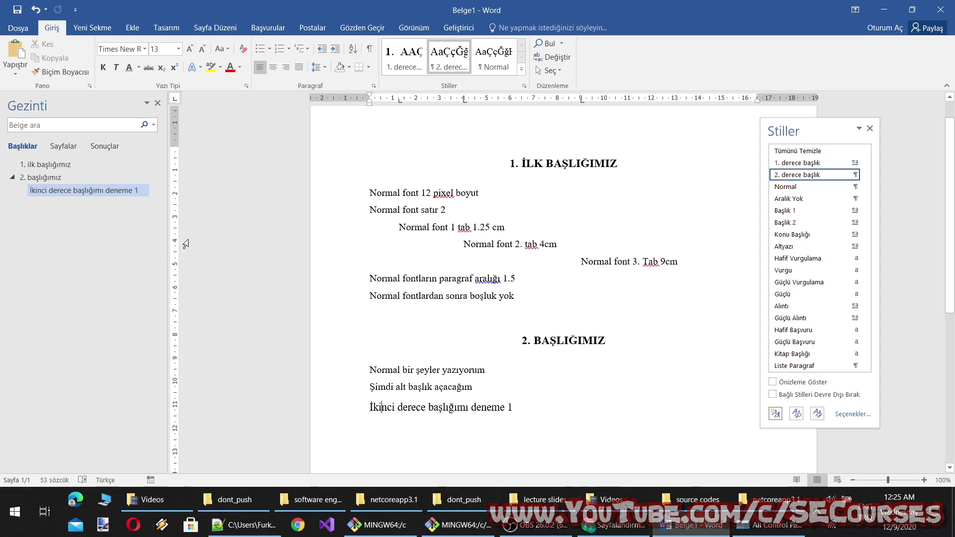
{"action": "right_click", "coordinate": [455, 58]}
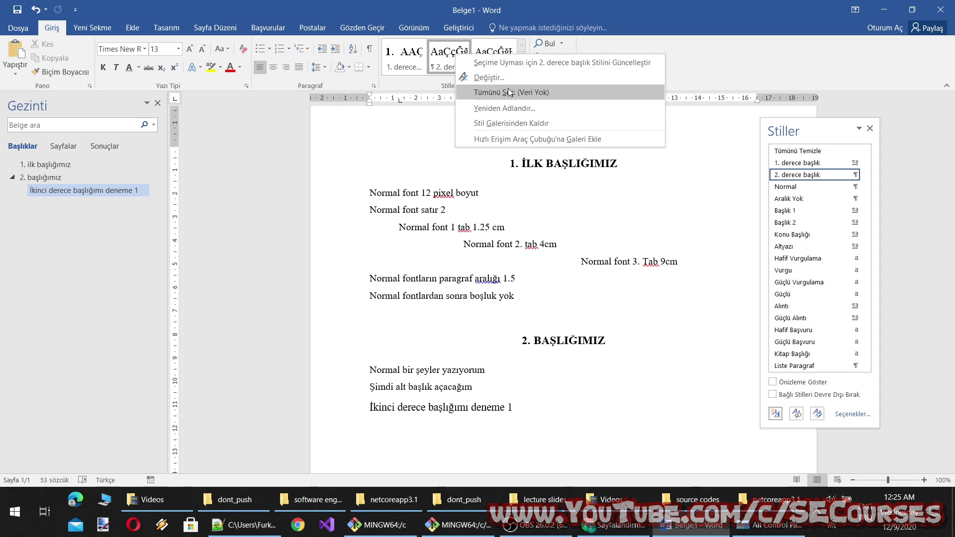
Number the subheading with the 1. / 1.1. / 1.1.1. multilevel list.
{"action": "left_click", "coordinate": [307, 52]}
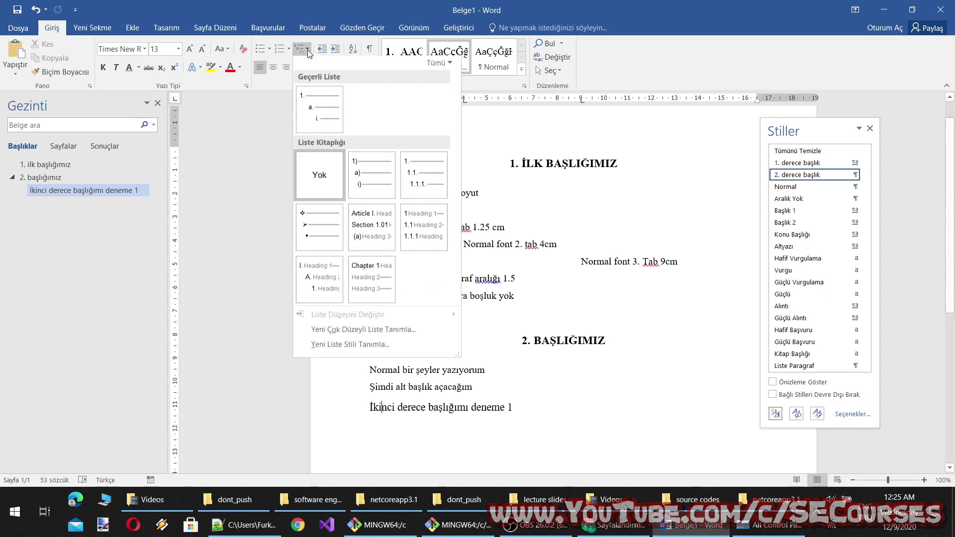
{"action": "left_click", "coordinate": [307, 52]}
{"action": "left_click", "coordinate": [307, 52]}
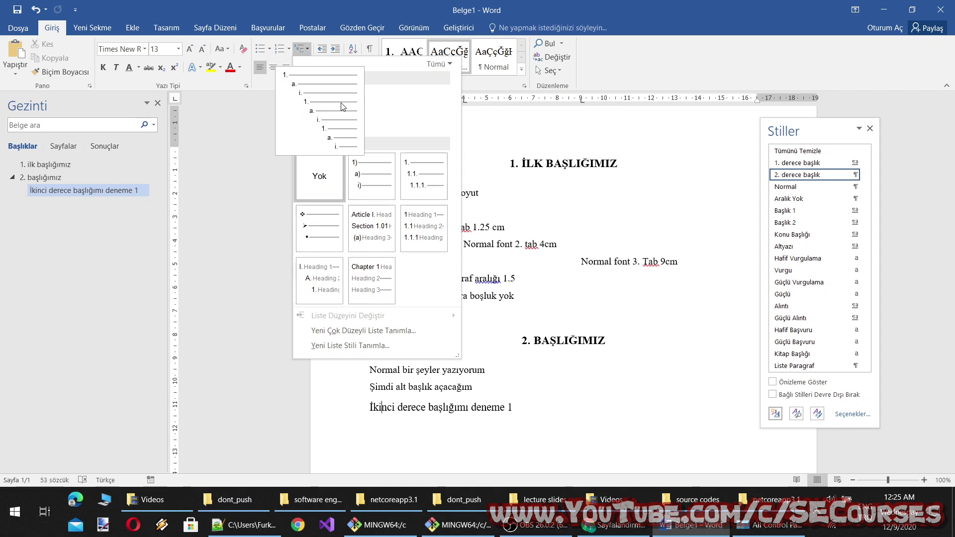
{"action": "mouse_move", "coordinate": [424, 175]}
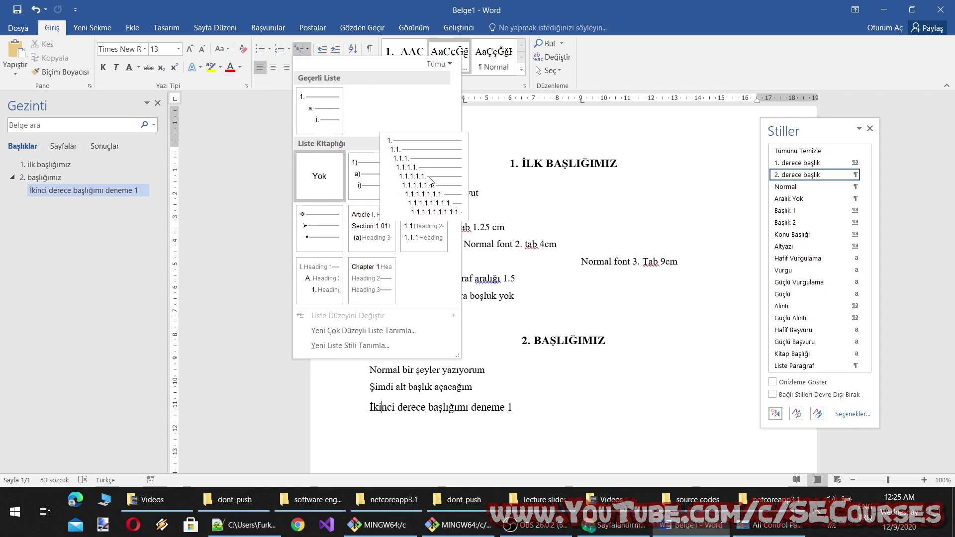
{"action": "left_click", "coordinate": [428, 177]}
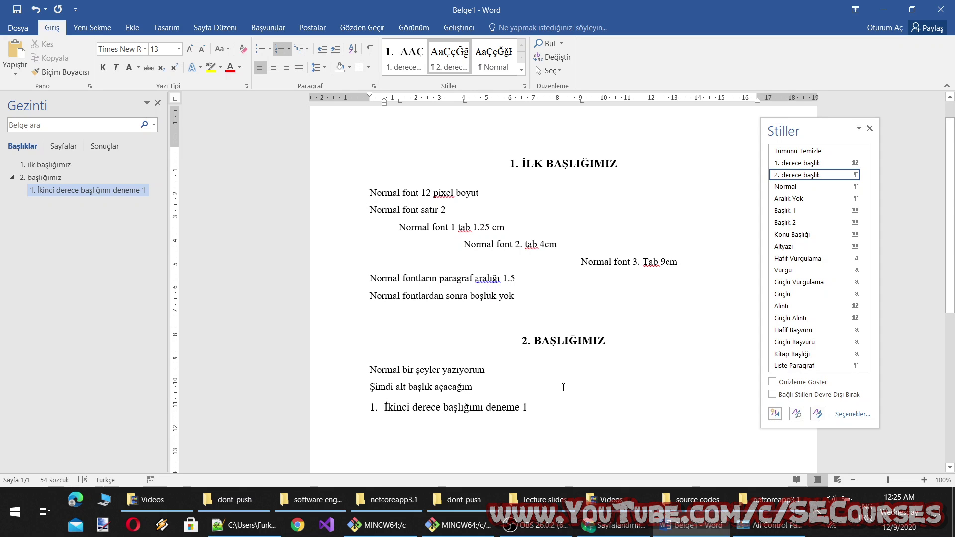
Open Set Numbering Value and cancel it, leaving the numbering unchanged.
{"action": "left_click", "coordinate": [291, 47]}
{"action": "mouse_move", "coordinate": [328, 234]}
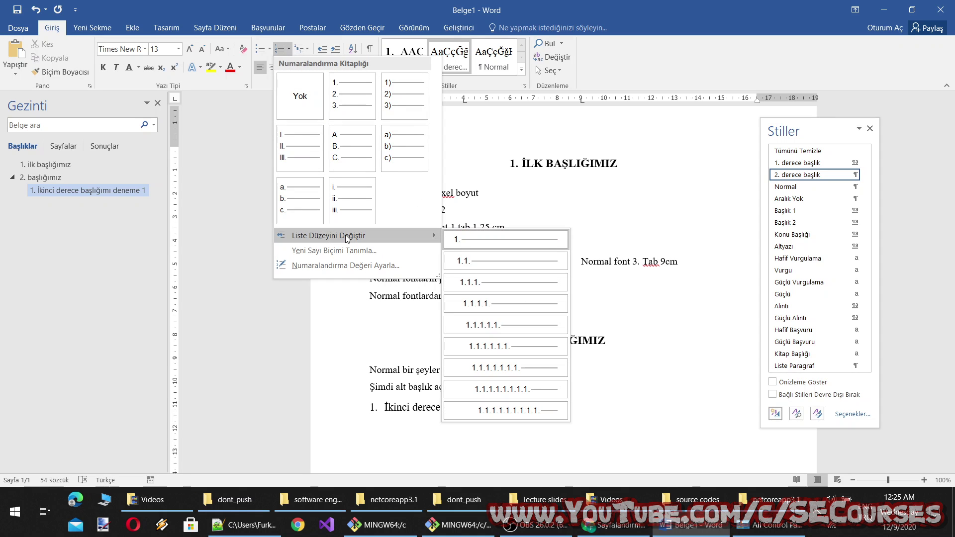
{"action": "left_click", "coordinate": [351, 264]}
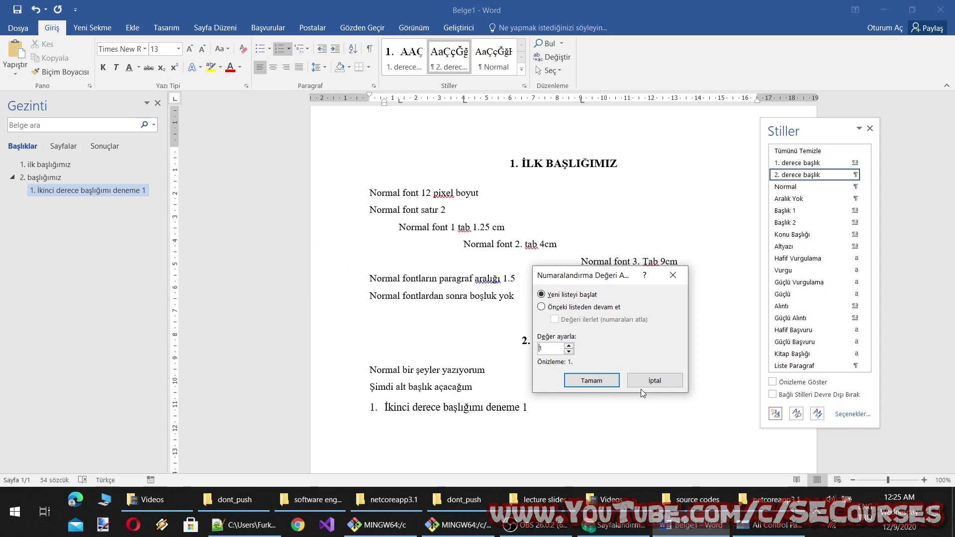
{"action": "left_click", "coordinate": [655, 380]}
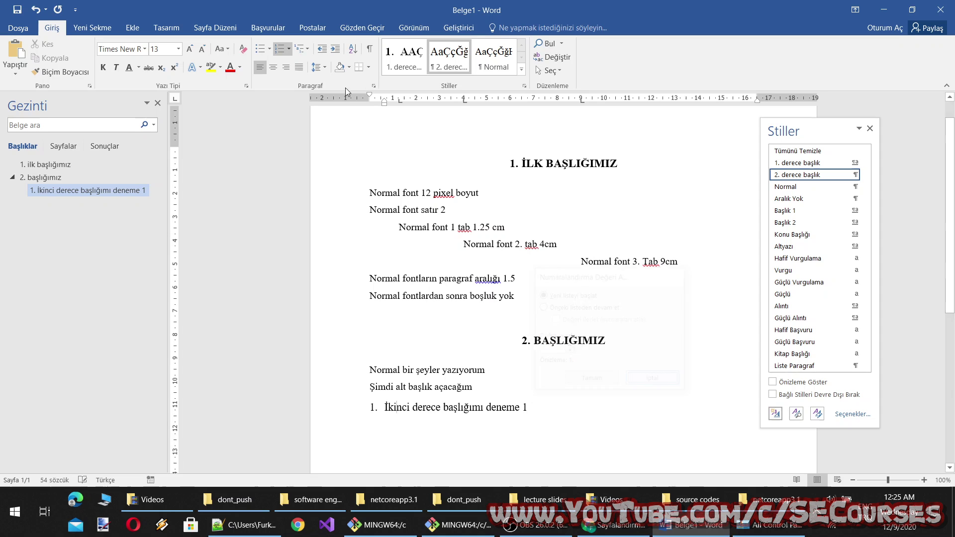
{"action": "left_click", "coordinate": [308, 48]}
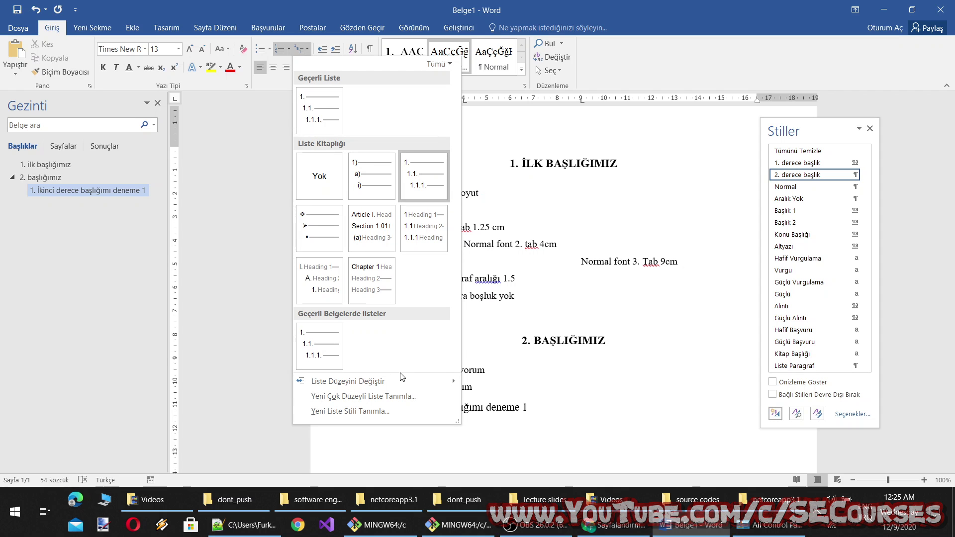
{"action": "mouse_move", "coordinate": [348, 381]}
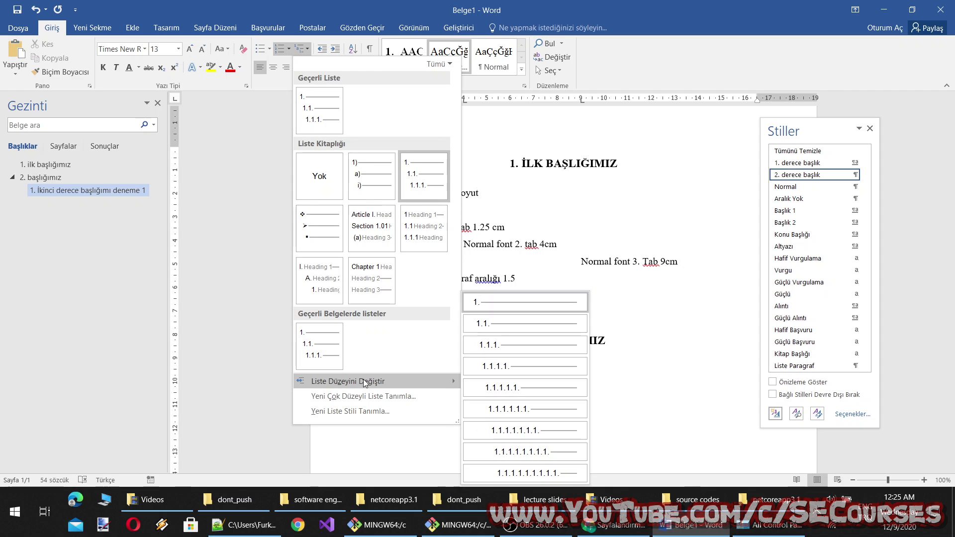
Demote the subheading to list level 1.1. and continue numbering from the previous list.
{"action": "left_click", "coordinate": [525, 323]}
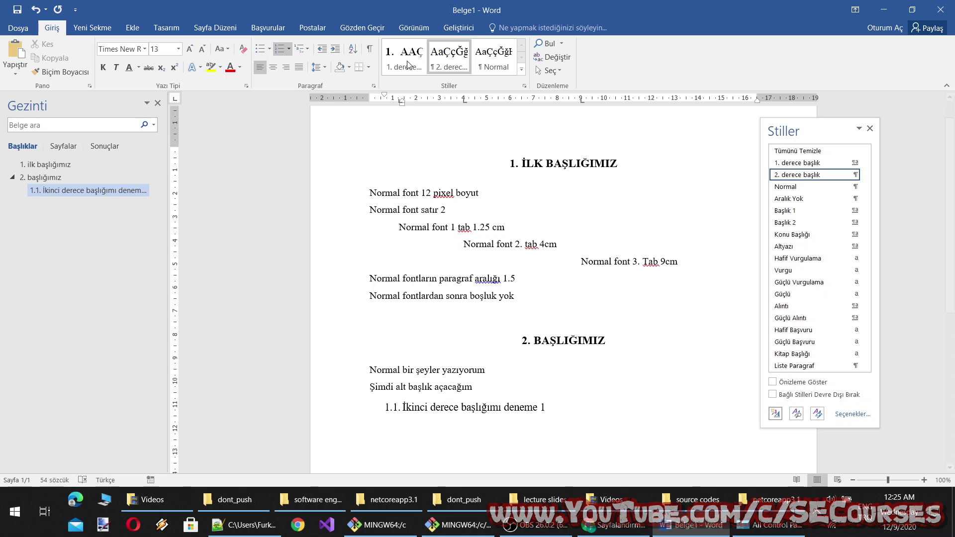
{"action": "left_click", "coordinate": [289, 48]}
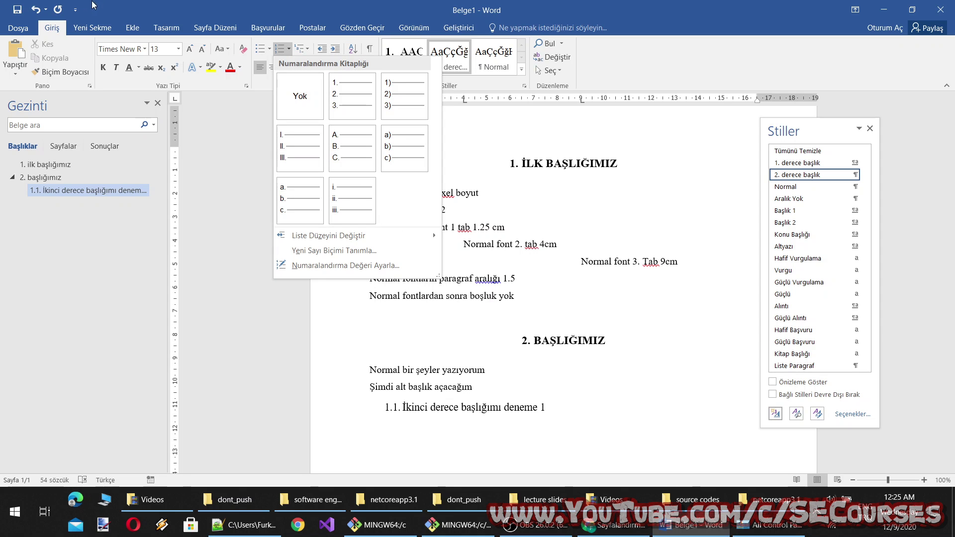
{"action": "left_click", "coordinate": [332, 267]}
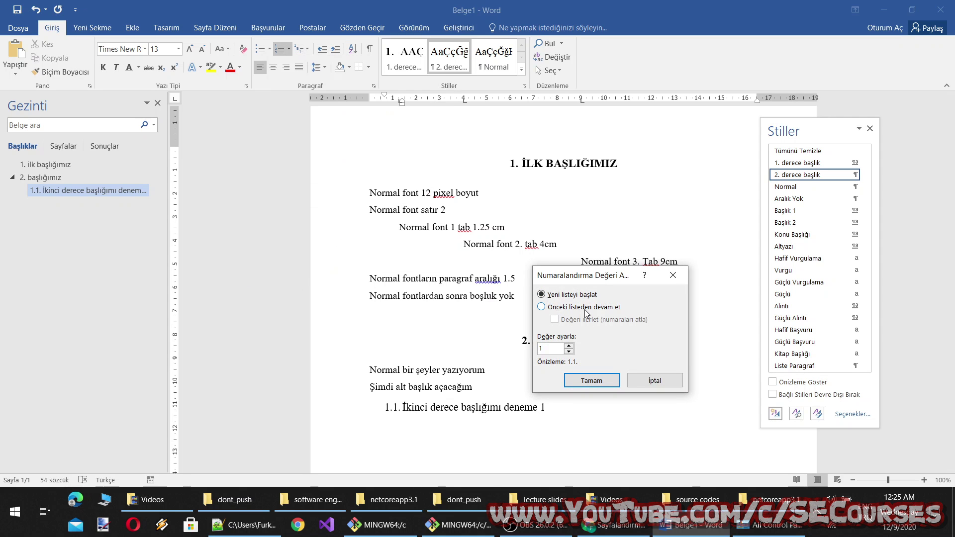
{"action": "left_click", "coordinate": [586, 307]}
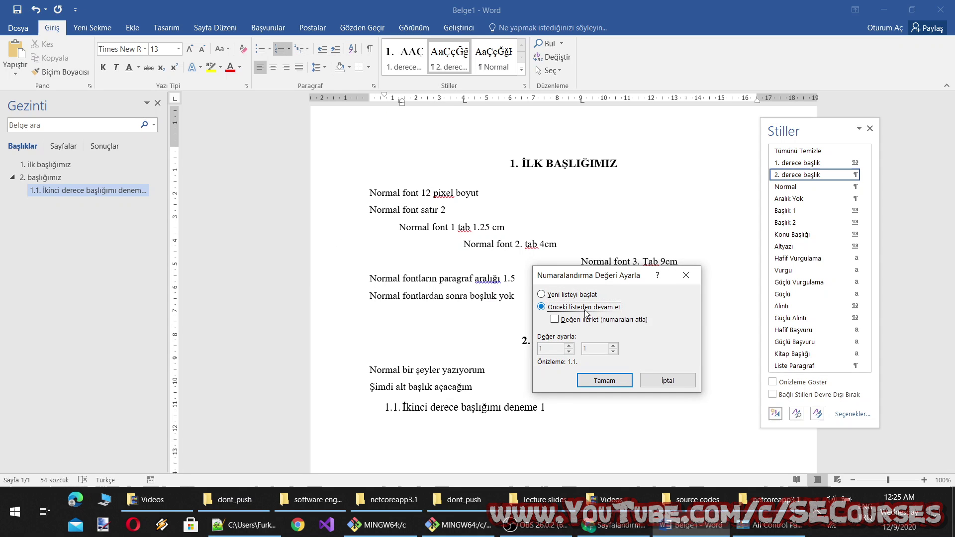
{"action": "left_click", "coordinate": [605, 381]}
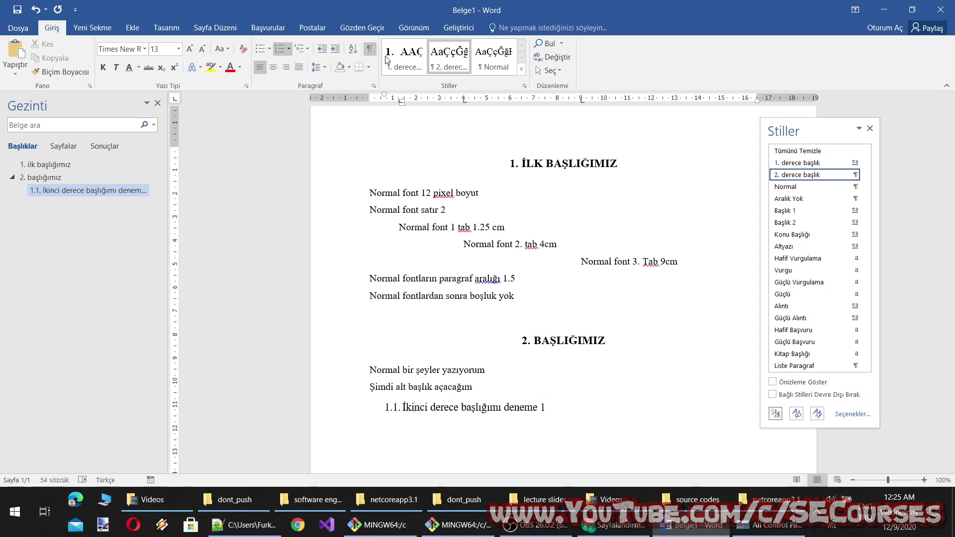
Look at the Numbering dropdown's new number format and numbering value settings, closing both unchanged.
{"action": "right_click", "coordinate": [438, 54]}
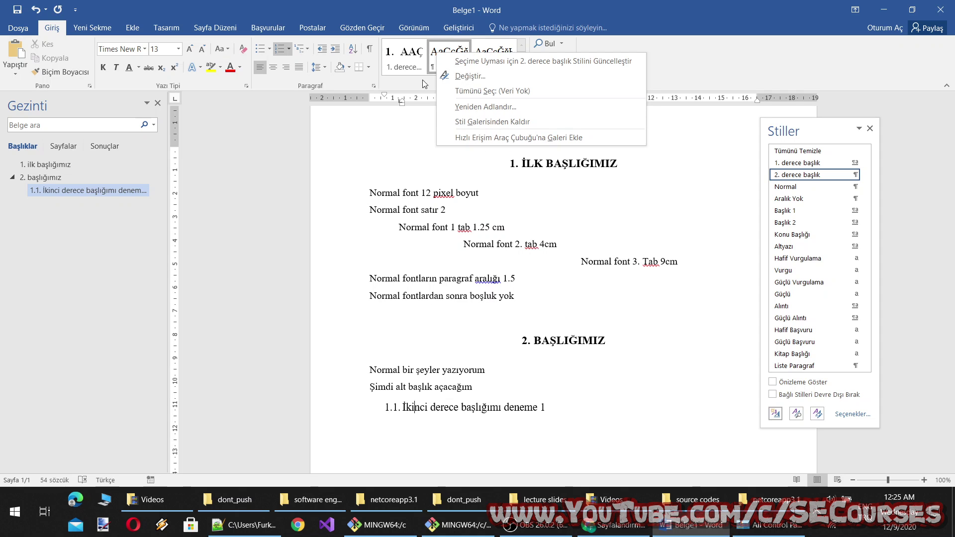
{"action": "left_click", "coordinate": [308, 52]}
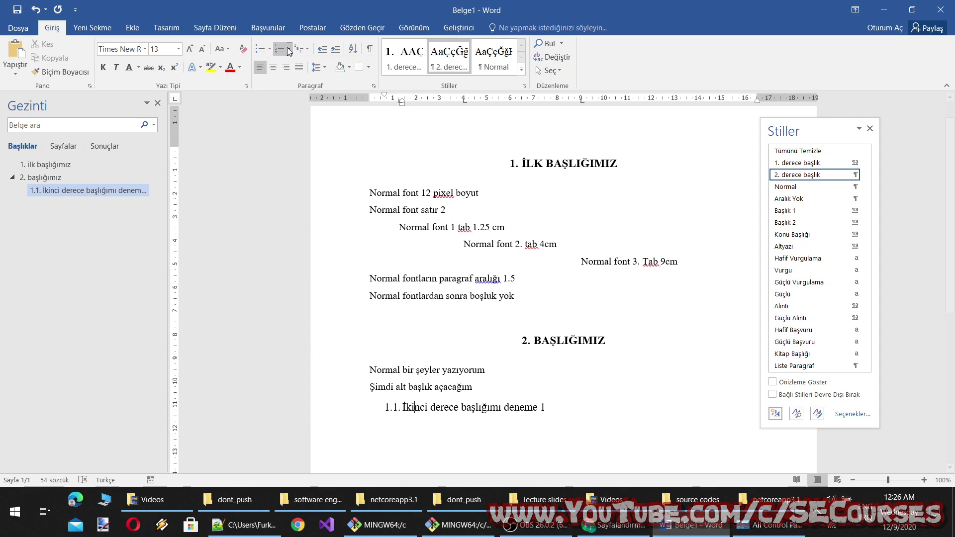
{"action": "left_click", "coordinate": [288, 48]}
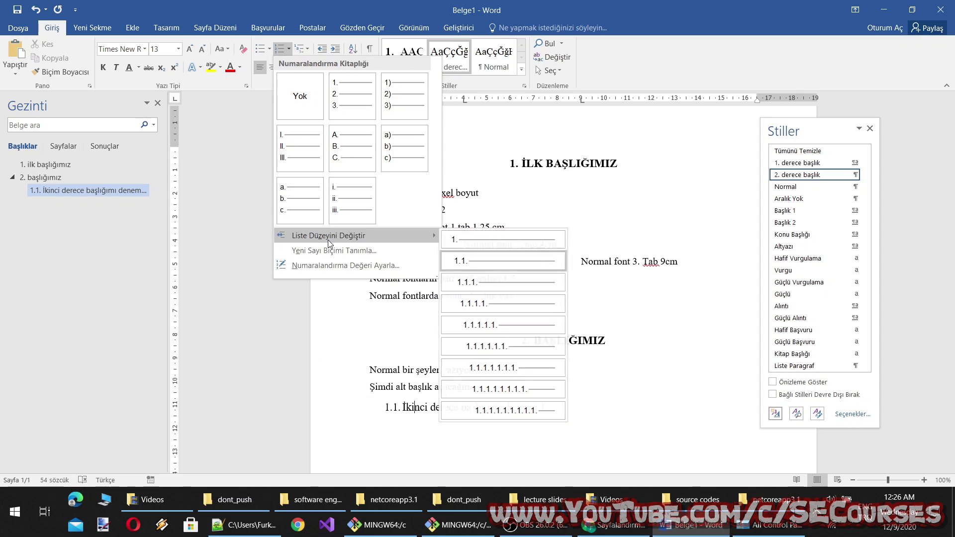
{"action": "left_click", "coordinate": [352, 255]}
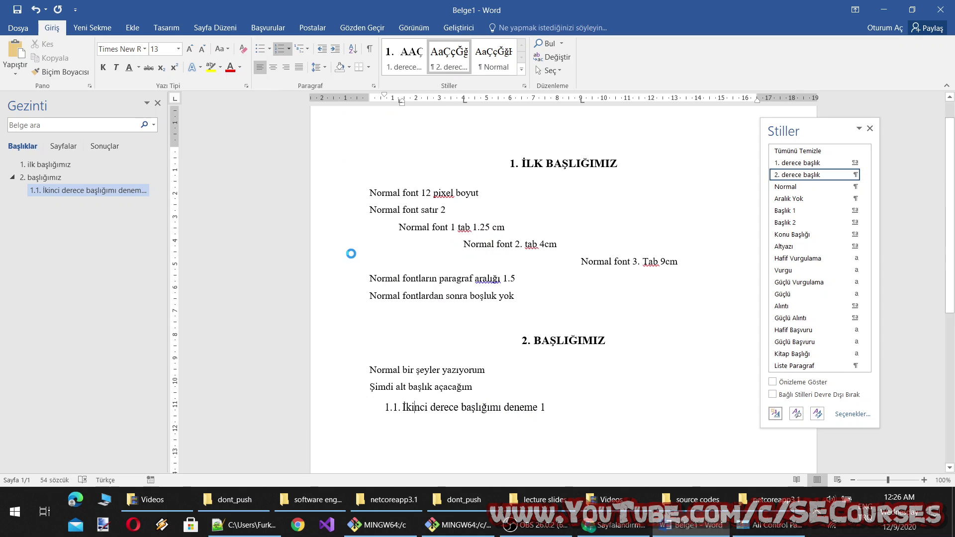
{"action": "left_click_drag", "start_coordinate": [575, 148], "coordinate": [576, 118]}
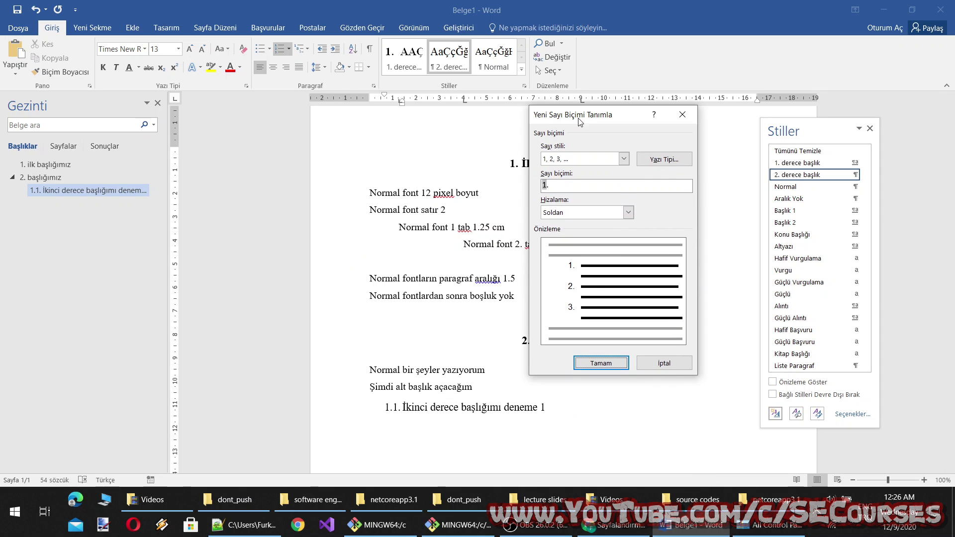
{"action": "left_click", "coordinate": [691, 112]}
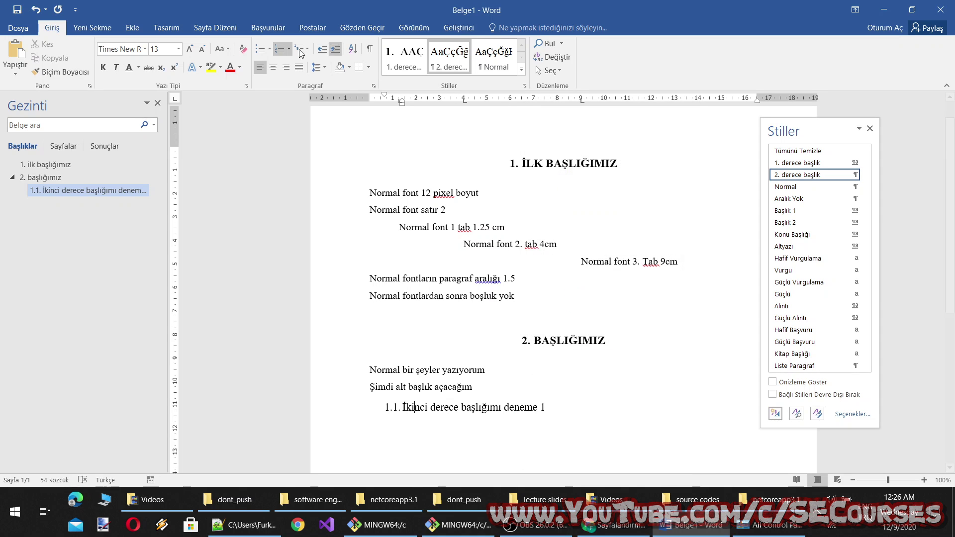
{"action": "left_click", "coordinate": [289, 49]}
{"action": "left_click", "coordinate": [317, 265]}
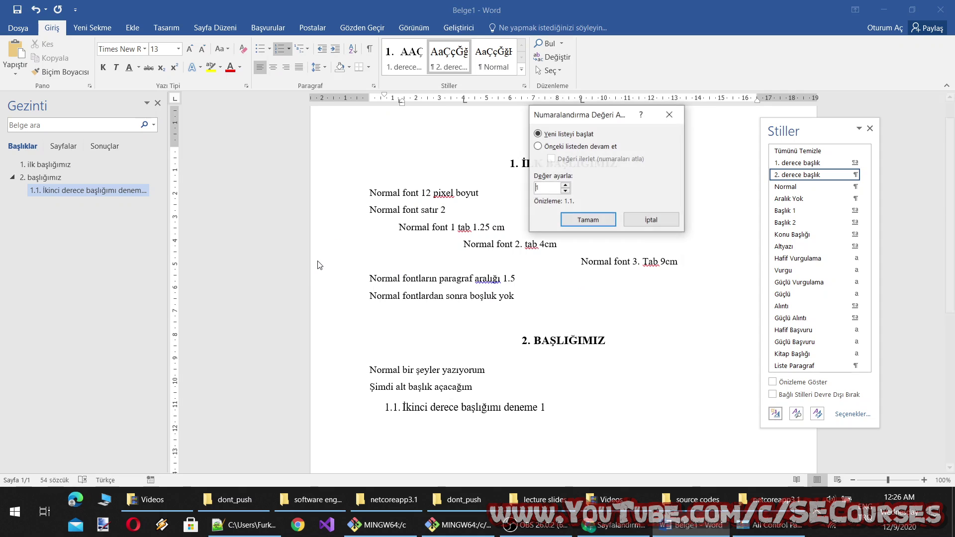
{"action": "left_click", "coordinate": [652, 220]}
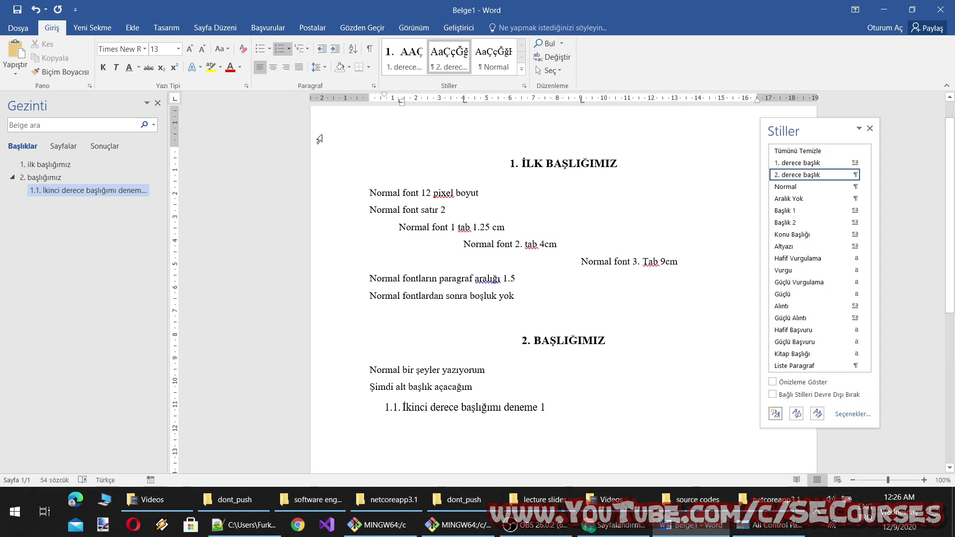
From the Multilevel List gallery, choose 'Yeni Çok Düzeyli Liste Tanımla...'.
{"action": "left_click", "coordinate": [305, 49]}
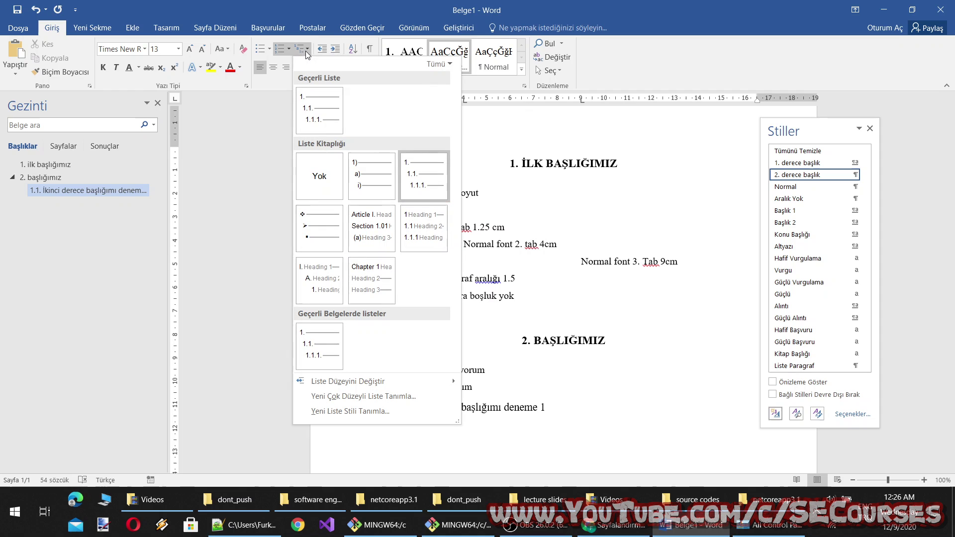
{"action": "right_click", "coordinate": [410, 170]}
{"action": "right_click", "coordinate": [342, 111]}
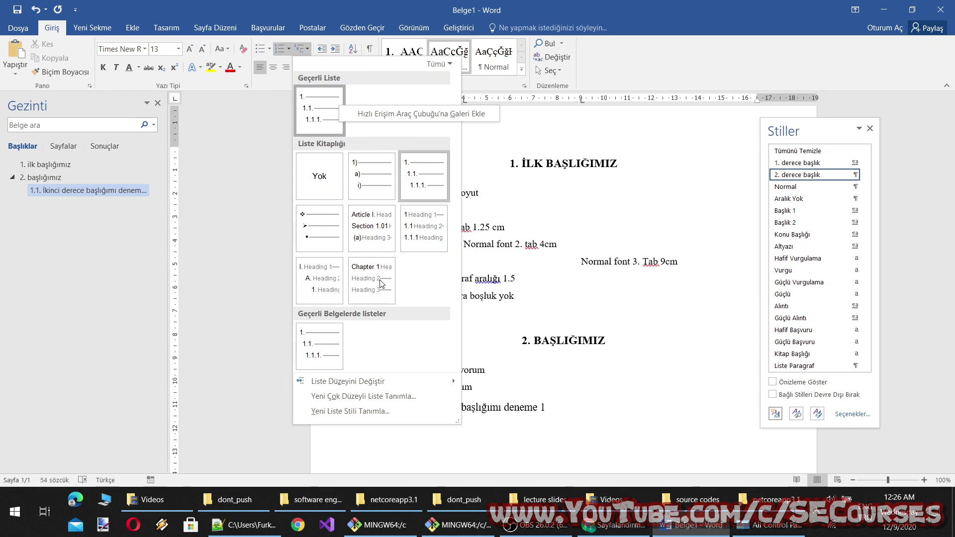
{"action": "key", "text": "Escape"}
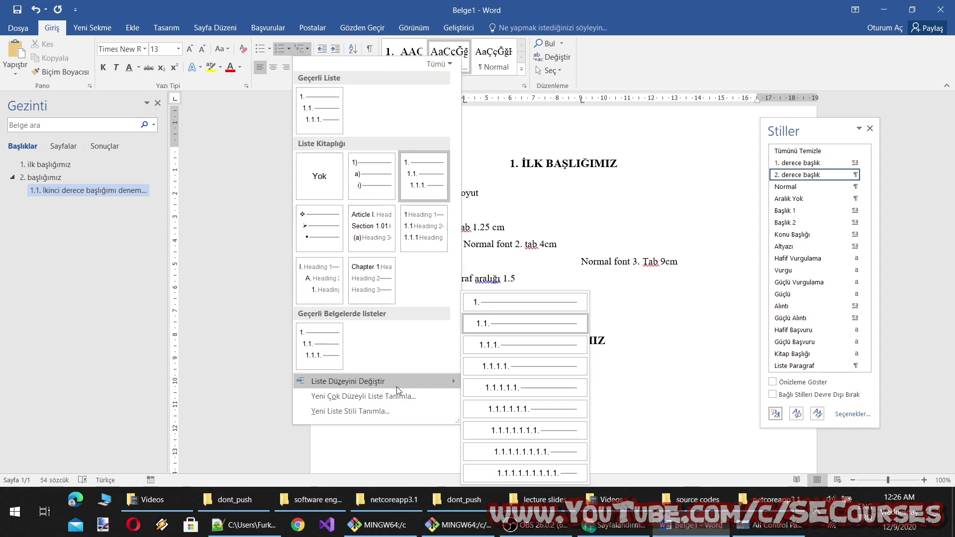
{"action": "left_click", "coordinate": [396, 396]}
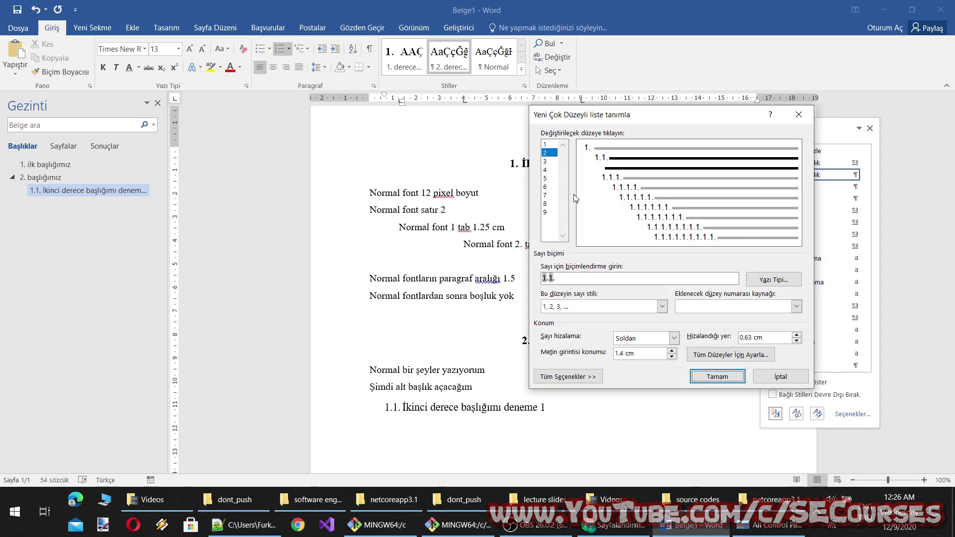
Select list level 2 and set its Aligned at position to 0.2 cm.
{"action": "left_click", "coordinate": [547, 145]}
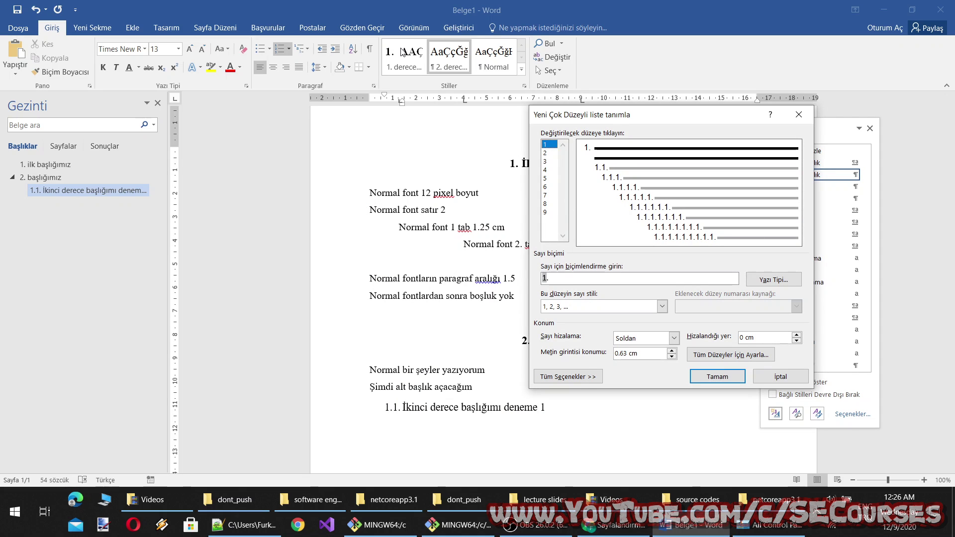
{"action": "left_click", "coordinate": [554, 153]}
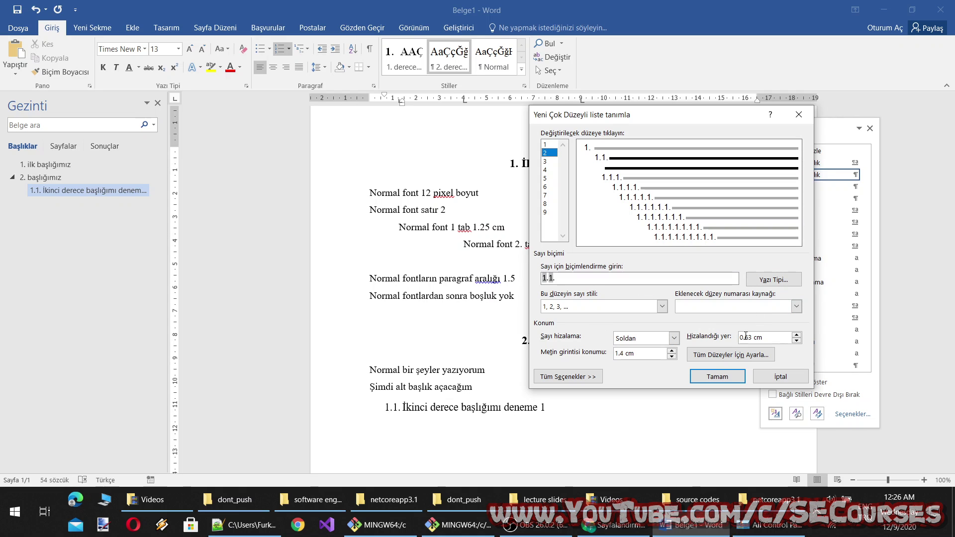
{"action": "left_click", "coordinate": [797, 340]}
{"action": "left_click", "coordinate": [797, 340]}
{"action": "left_click", "coordinate": [797, 340]}
{"action": "left_click", "coordinate": [797, 336]}
{"action": "left_click", "coordinate": [797, 341]}
Clear level 2's number format and insert the Level 1 number into it.
{"action": "left_click", "coordinate": [718, 311]}
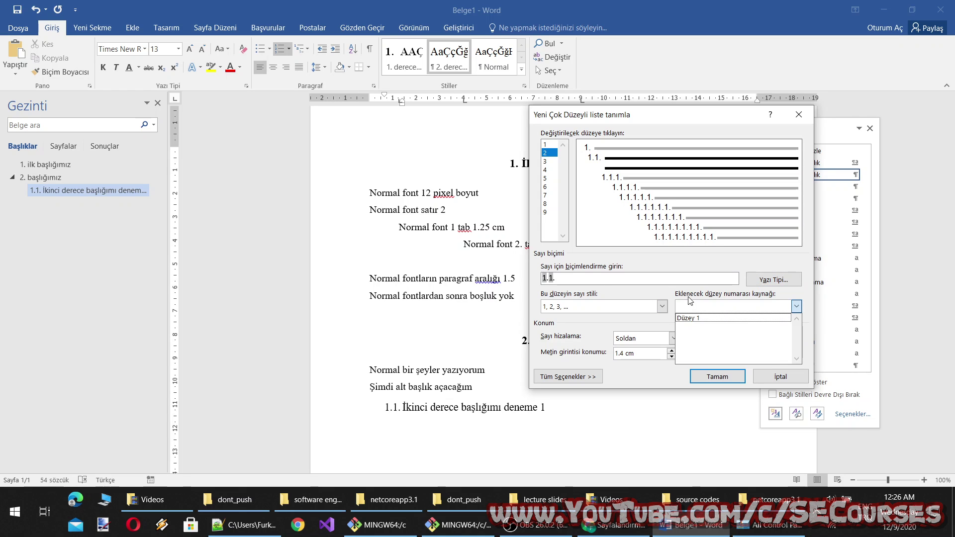
{"action": "left_click", "coordinate": [696, 318]}
{"action": "left_click", "coordinate": [694, 306]}
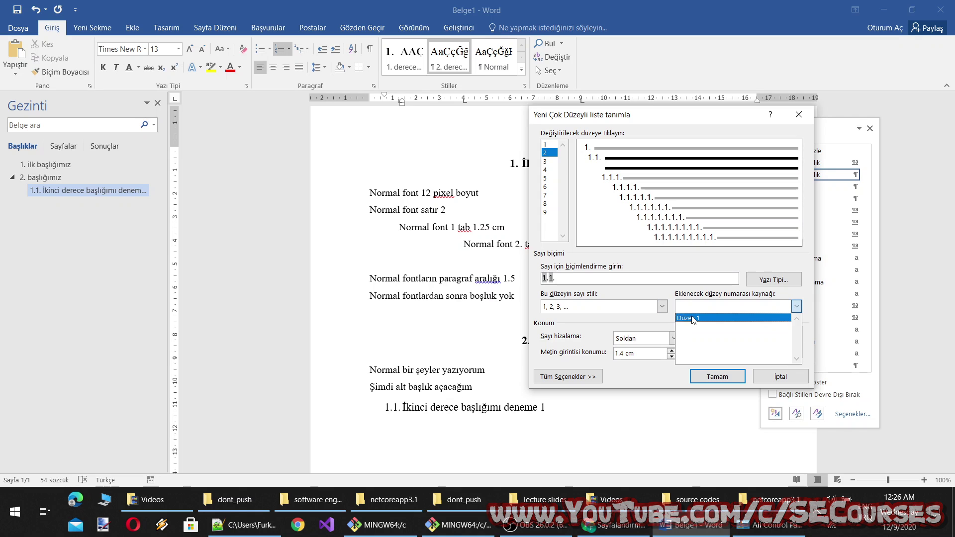
{"action": "left_click", "coordinate": [693, 318]}
{"action": "left_click", "coordinate": [694, 306]}
{"action": "left_click", "coordinate": [693, 319]}
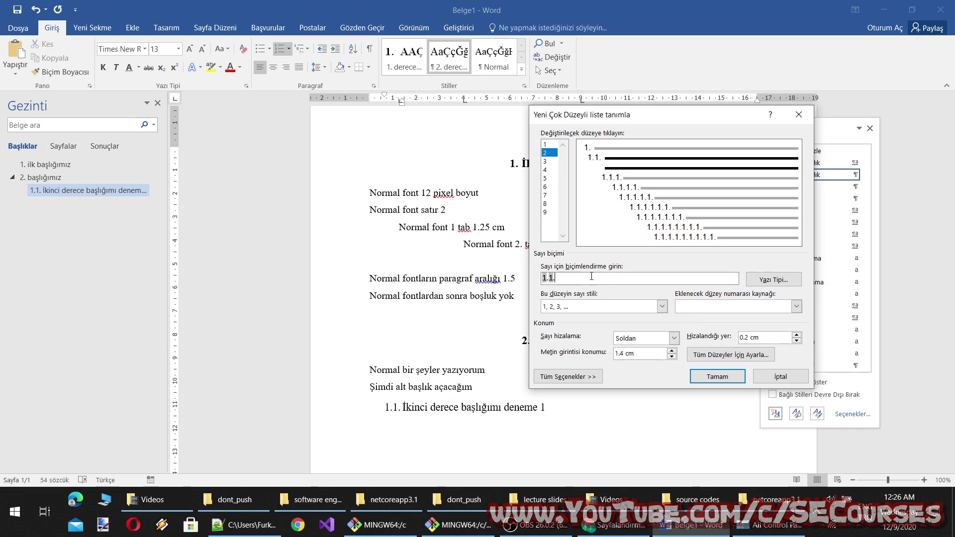
{"action": "left_click", "coordinate": [731, 312]}
{"action": "left_click", "coordinate": [696, 319]}
{"action": "key", "text": "BackSpace"}
{"action": "key", "text": "BackSpace"}
{"action": "left_click", "coordinate": [694, 307]}
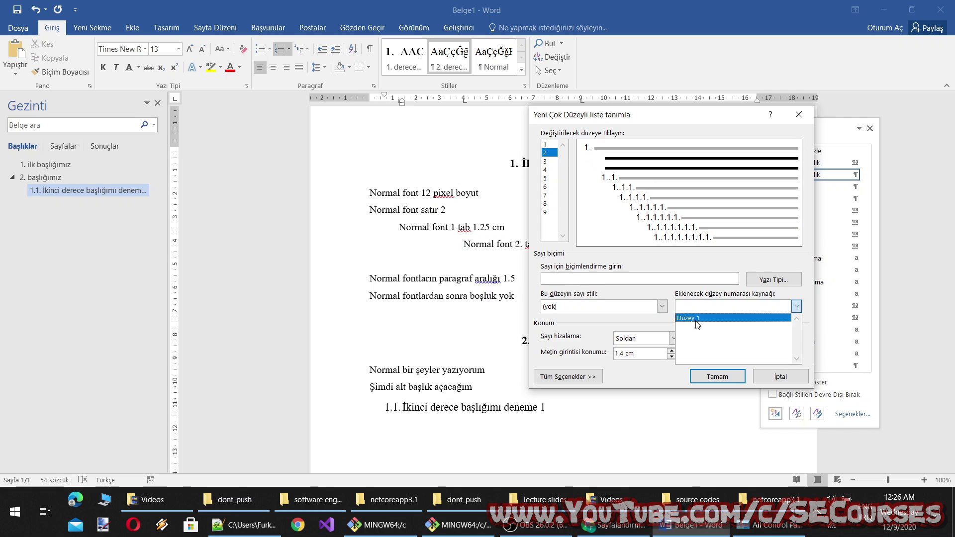
{"action": "left_click", "coordinate": [694, 319]}
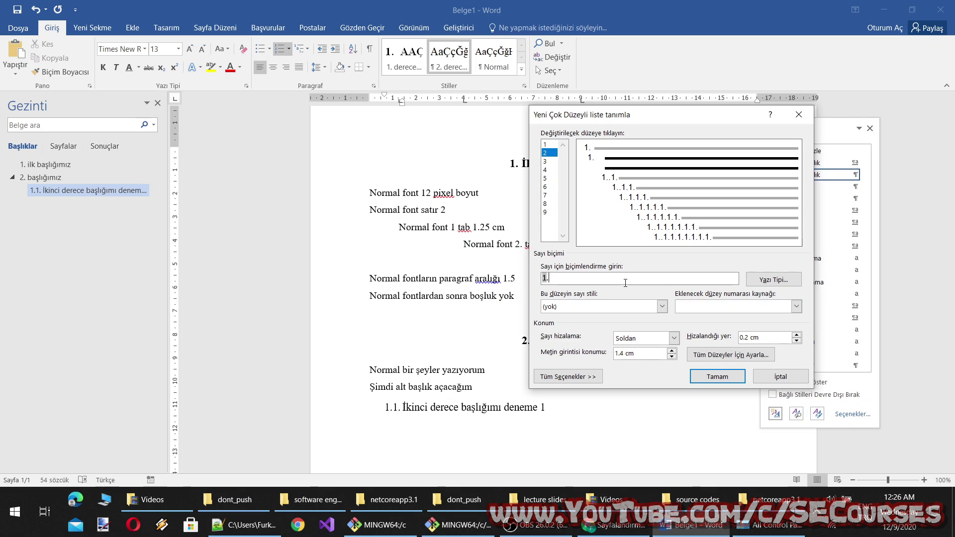
{"action": "left_click", "coordinate": [703, 307]}
{"action": "left_click", "coordinate": [703, 306]}
Expand the More options and set Level to show in gallery to Level 2.
{"action": "left_click", "coordinate": [723, 358]}
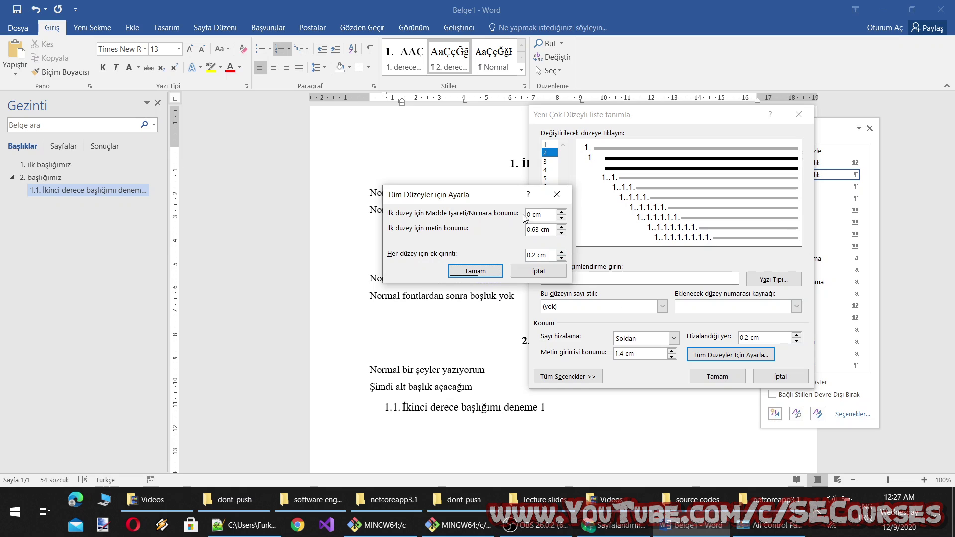
{"action": "left_click", "coordinate": [548, 274]}
{"action": "left_click", "coordinate": [567, 377]}
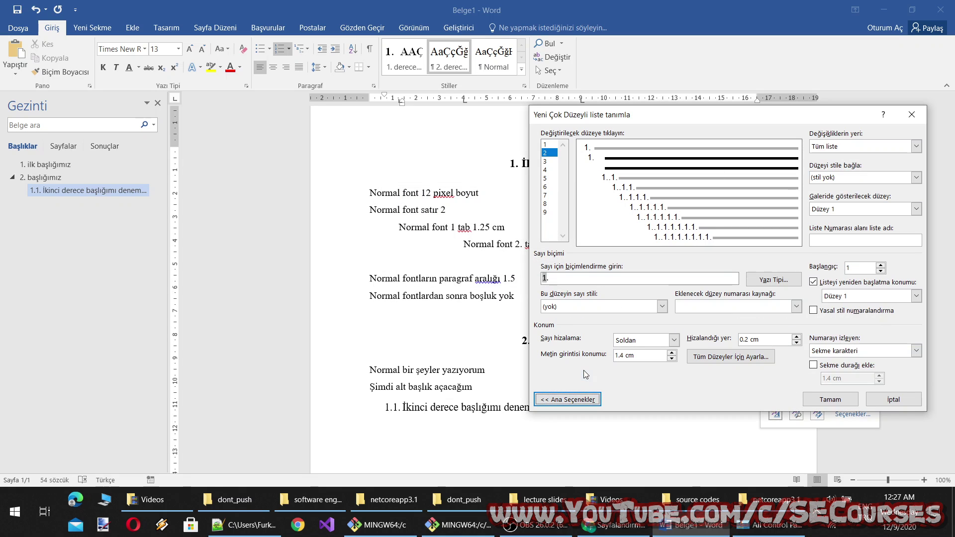
{"action": "left_click", "coordinate": [852, 152]}
{"action": "left_click", "coordinate": [852, 149]}
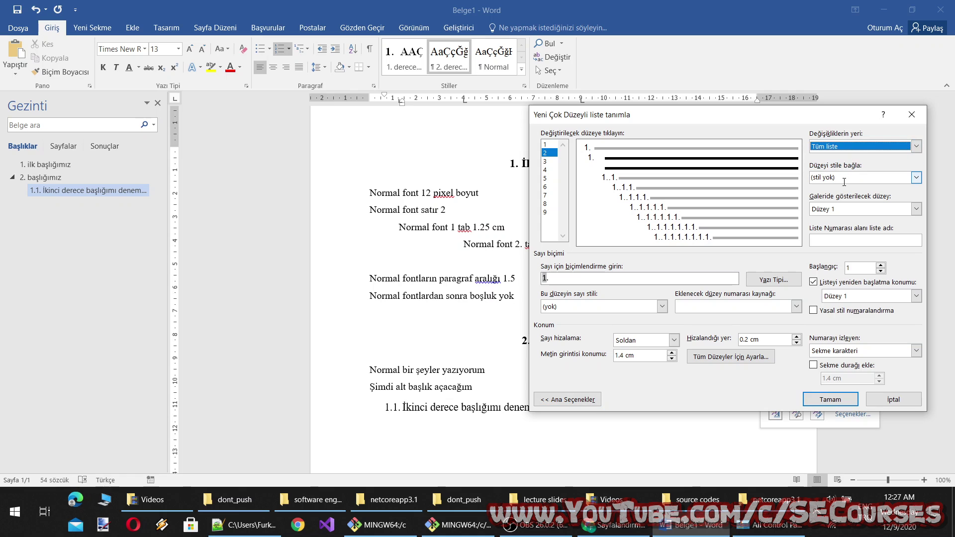
{"action": "left_click", "coordinate": [839, 151]}
{"action": "left_click", "coordinate": [838, 155]}
{"action": "left_click", "coordinate": [916, 209]}
{"action": "left_click", "coordinate": [915, 208]}
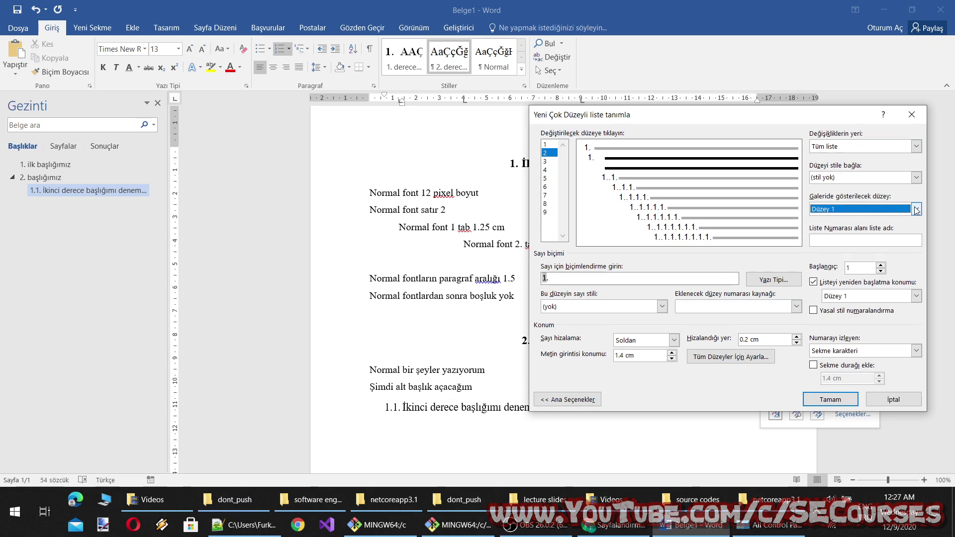
{"action": "left_click", "coordinate": [914, 209]}
{"action": "left_click", "coordinate": [854, 230]}
Restart level 2 after Level 1 with 1, 2, 3 numbering formatted '1.1.', and apply.
{"action": "left_click", "coordinate": [846, 296]}
{"action": "left_click", "coordinate": [848, 296]}
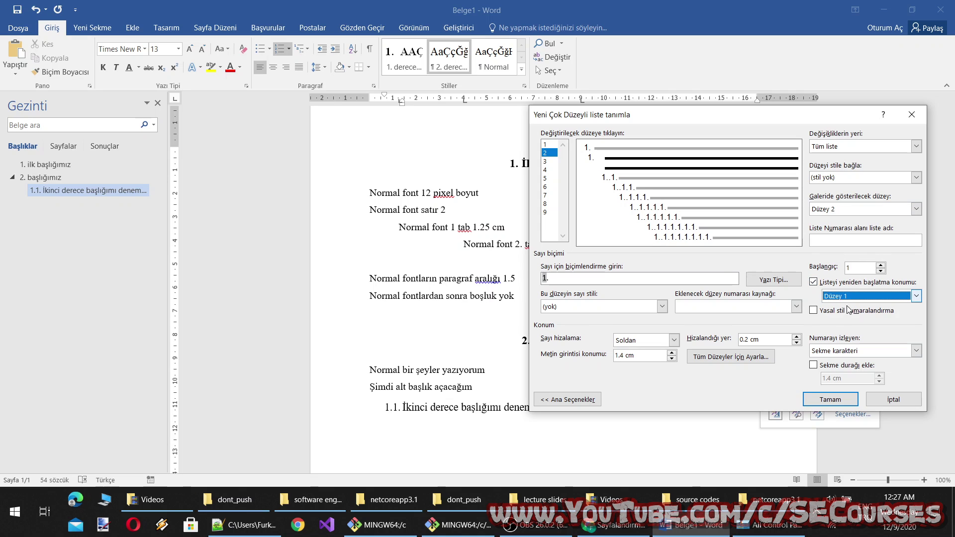
{"action": "left_click", "coordinate": [591, 277]}
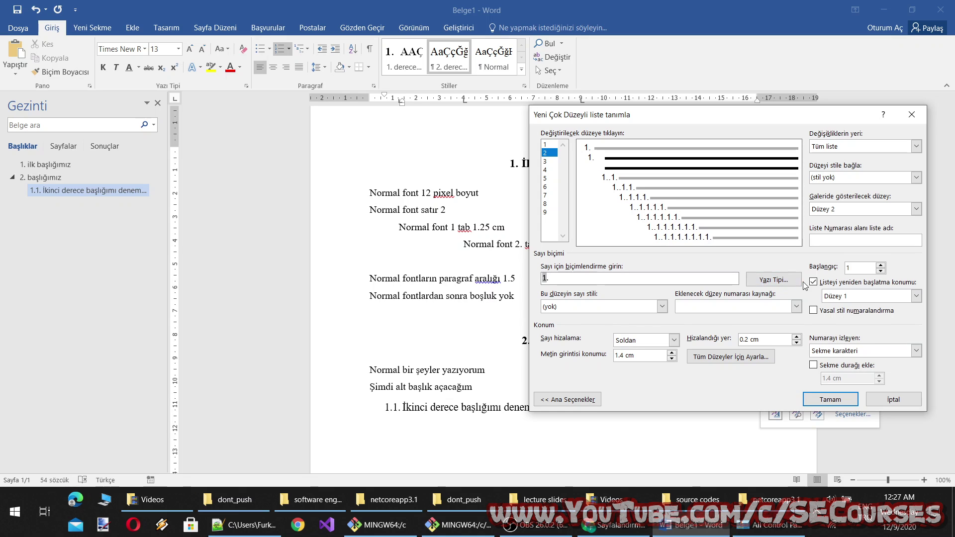
{"action": "left_click", "coordinate": [631, 306]}
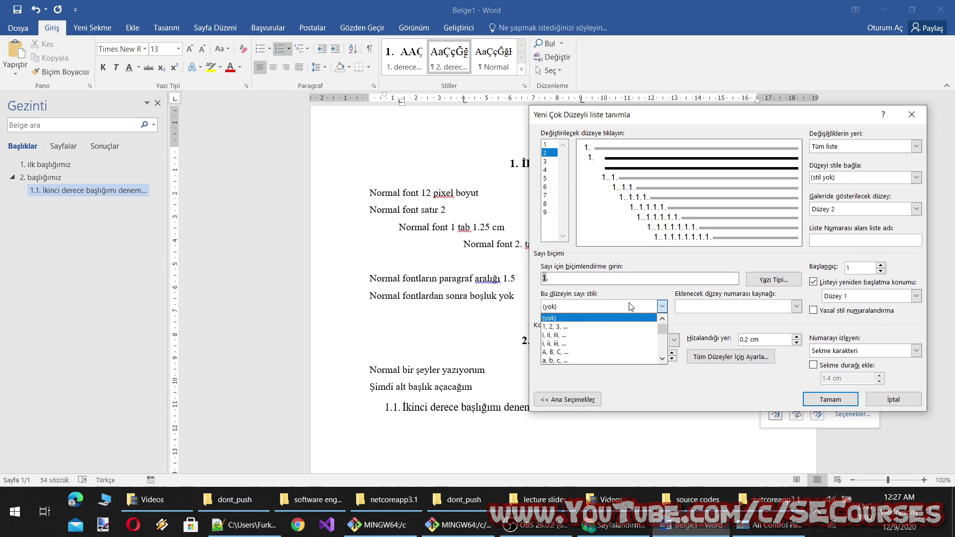
{"action": "left_click", "coordinate": [589, 326]}
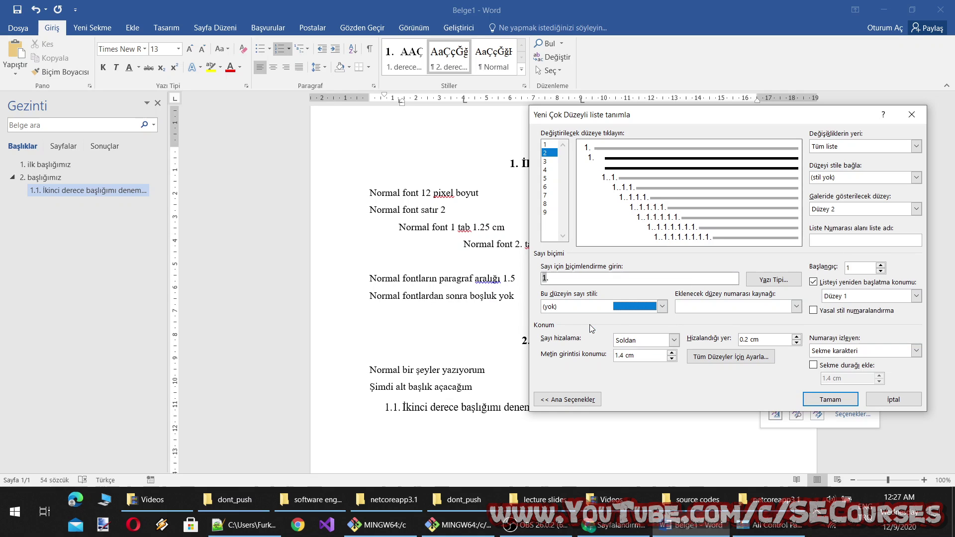
{"action": "left_click", "coordinate": [581, 279]}
{"action": "type", "text": "."}
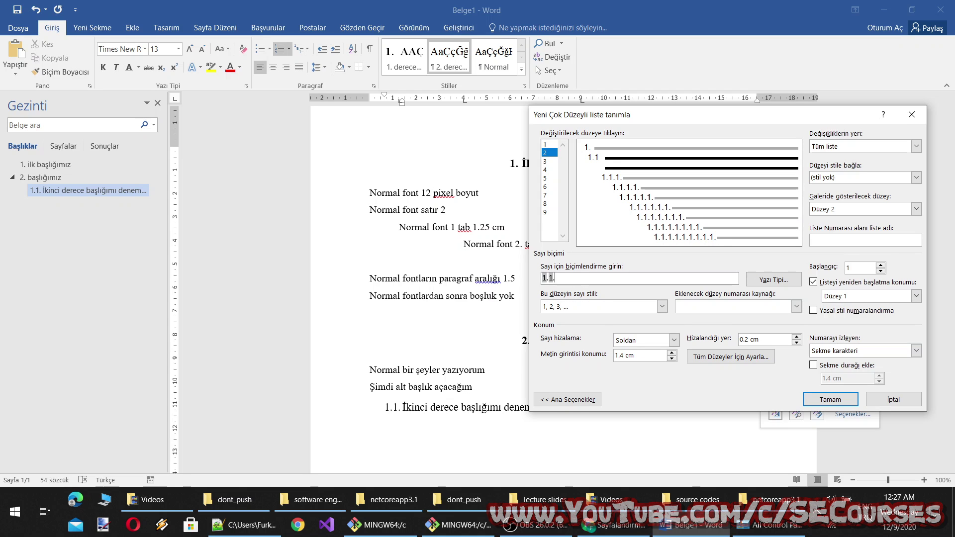
{"action": "left_click", "coordinate": [843, 399]}
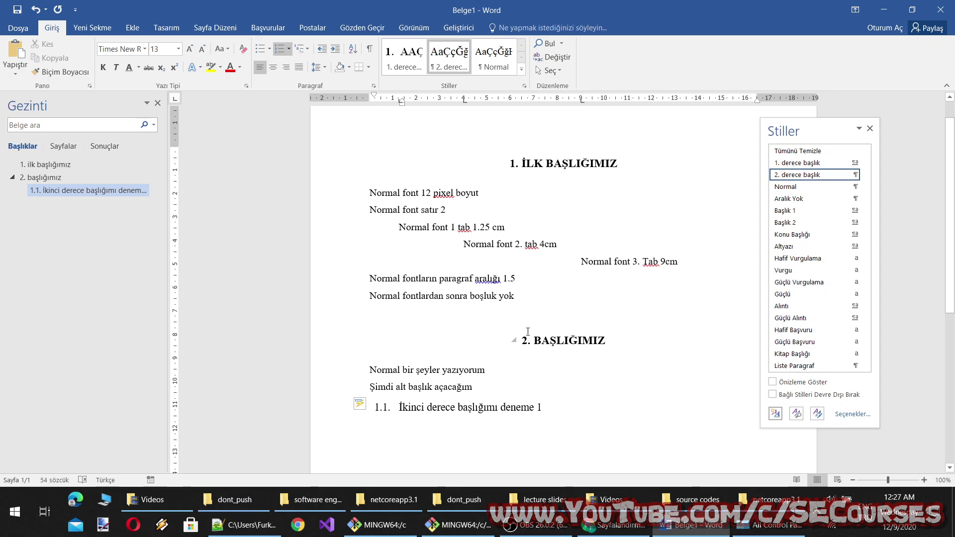
{"action": "left_click", "coordinate": [360, 404]}
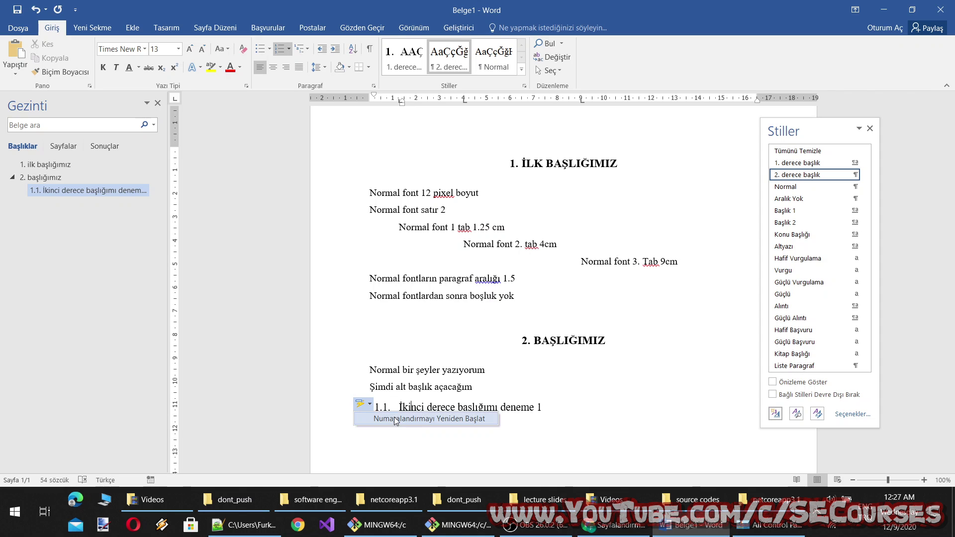
{"action": "key", "text": "ctrl+a"}
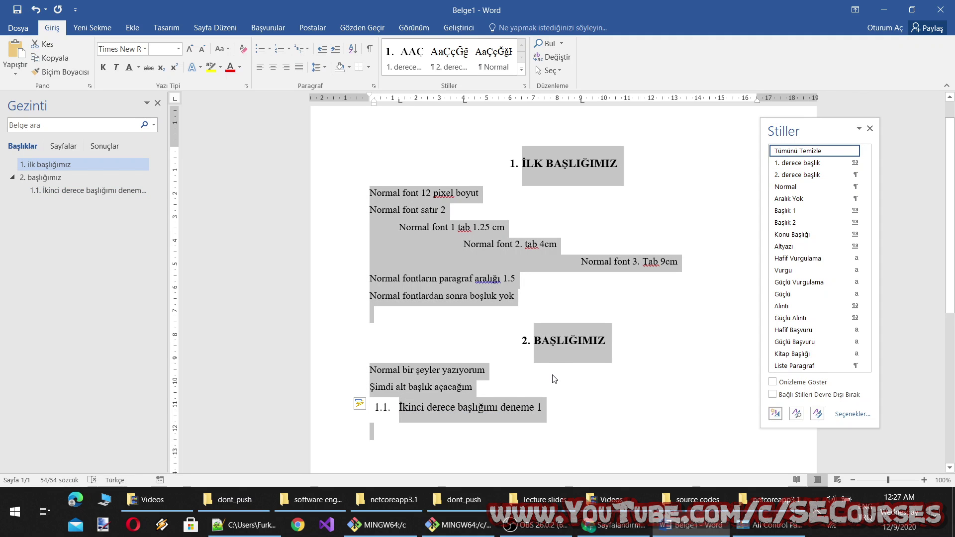
{"action": "left_click", "coordinate": [411, 355]}
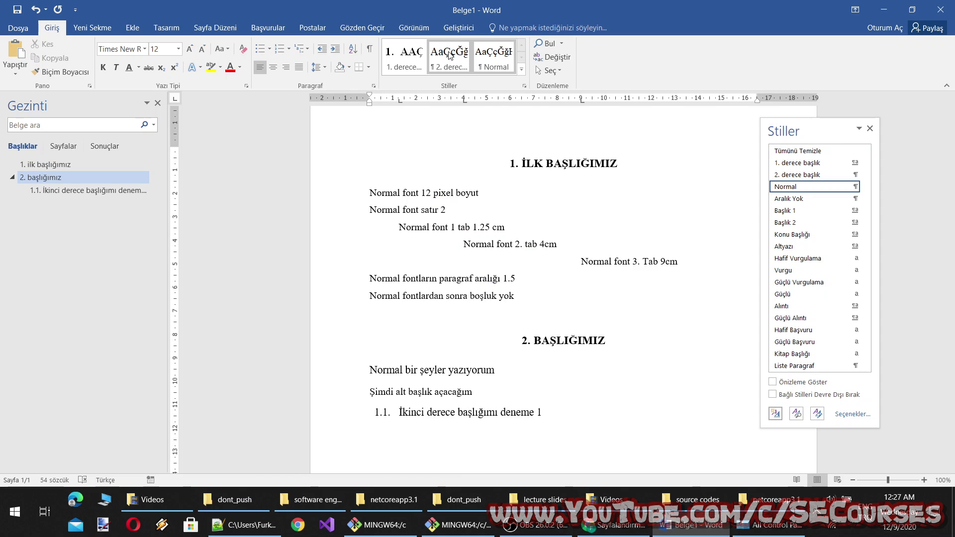
{"action": "right_click", "coordinate": [449, 57]}
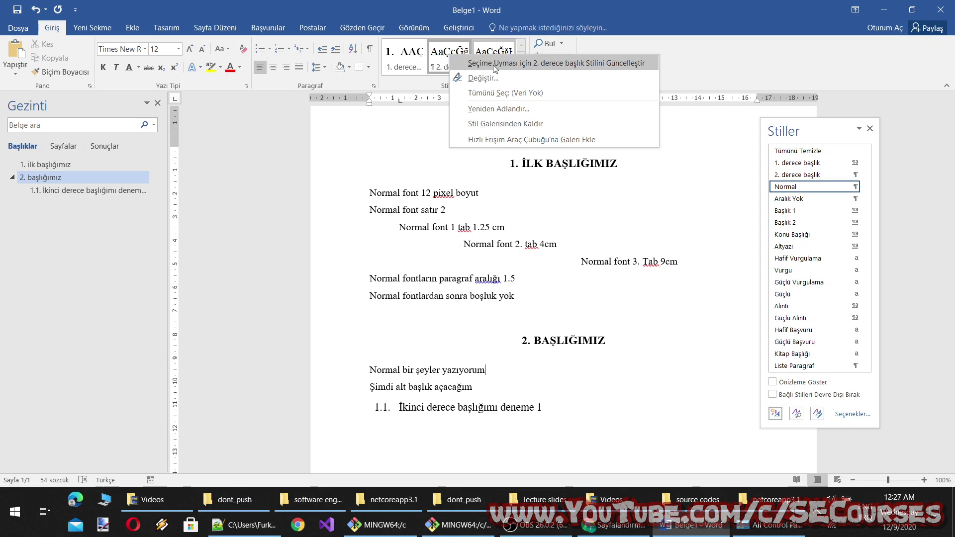
{"action": "left_click", "coordinate": [495, 69]}
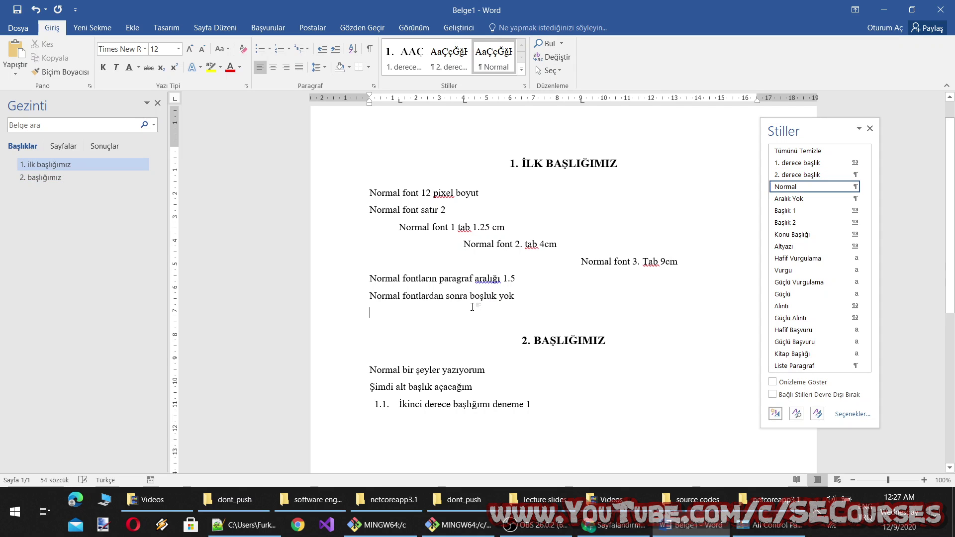
{"action": "left_click", "coordinate": [457, 404]}
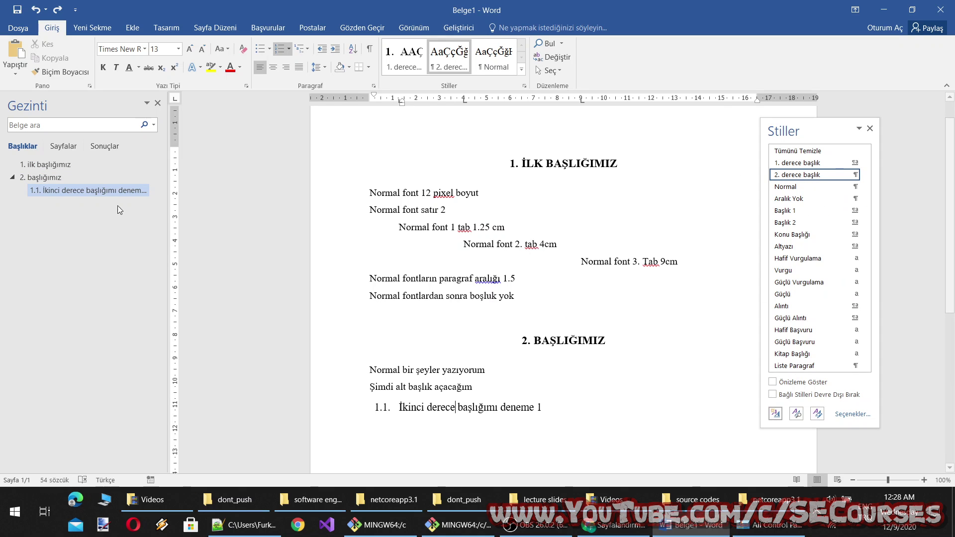
Reopen the Define New Multilevel List dialog from the Multilevel List gallery.
{"action": "left_click", "coordinate": [306, 49]}
{"action": "mouse_move", "coordinate": [347, 381]}
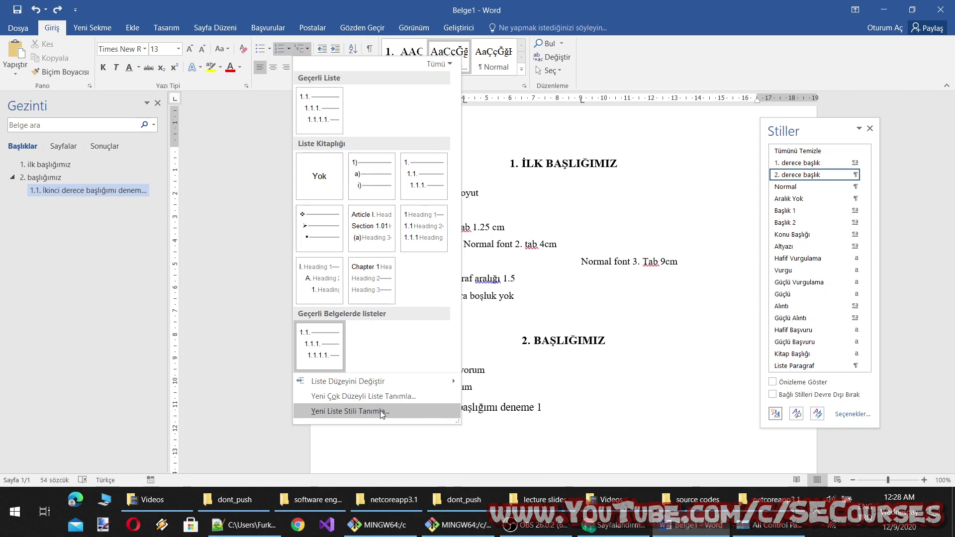
{"action": "left_click", "coordinate": [305, 50]}
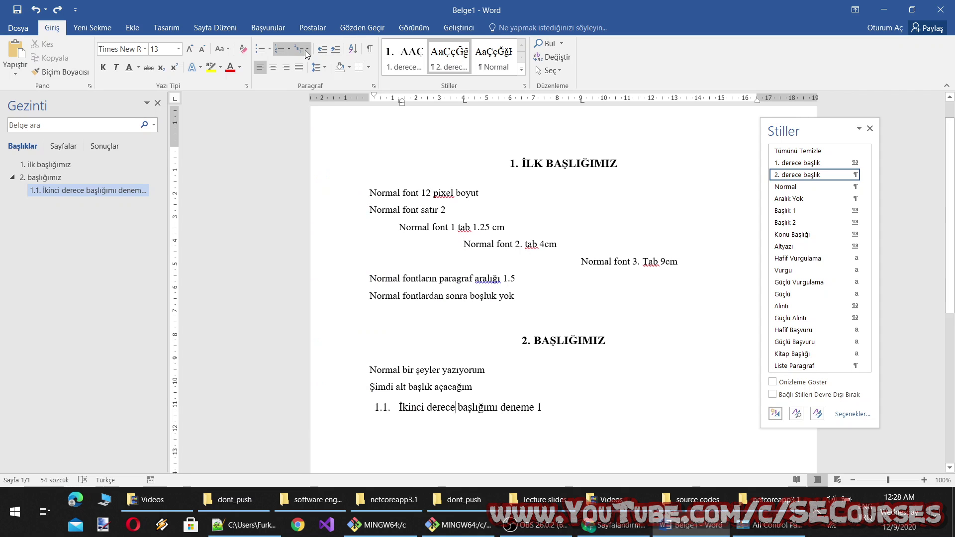
{"action": "left_click", "coordinate": [305, 50]}
{"action": "mouse_move", "coordinate": [348, 380]}
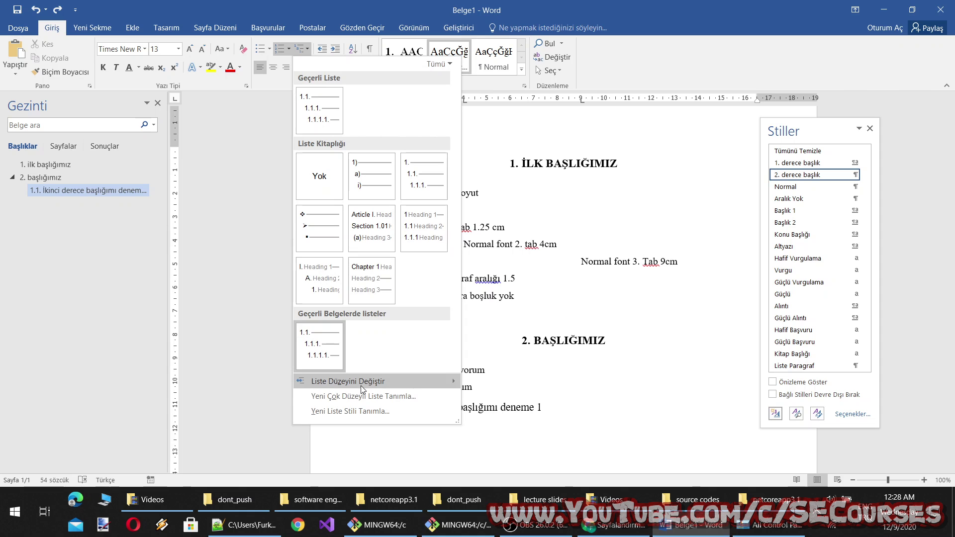
{"action": "left_click", "coordinate": [368, 396]}
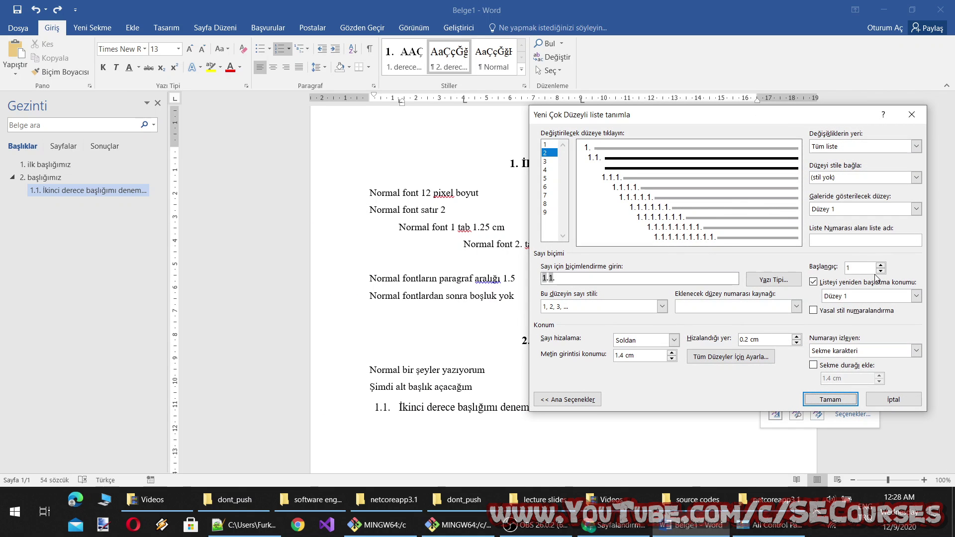
Review level 2's settings, turn off its restart after a higher level, and confirm.
{"action": "left_click", "coordinate": [865, 295]}
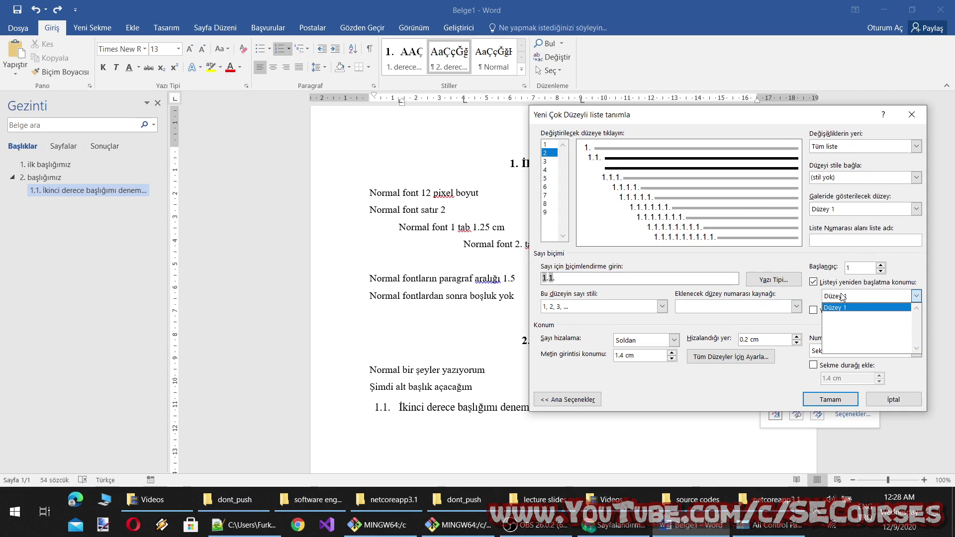
{"action": "left_click", "coordinate": [845, 298]}
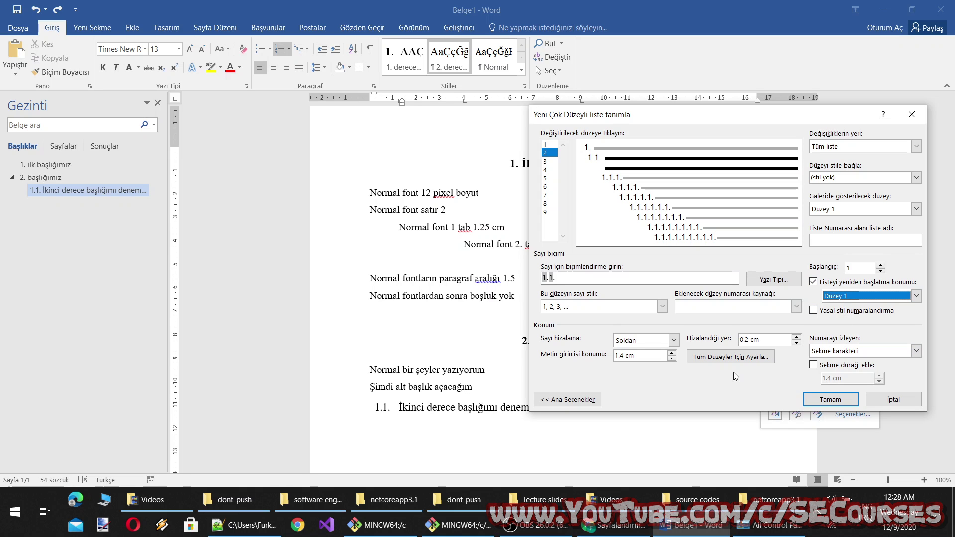
{"action": "left_click", "coordinate": [737, 309]}
{"action": "left_click", "coordinate": [736, 309]}
{"action": "left_click", "coordinate": [662, 307]}
{"action": "left_click", "coordinate": [661, 306]}
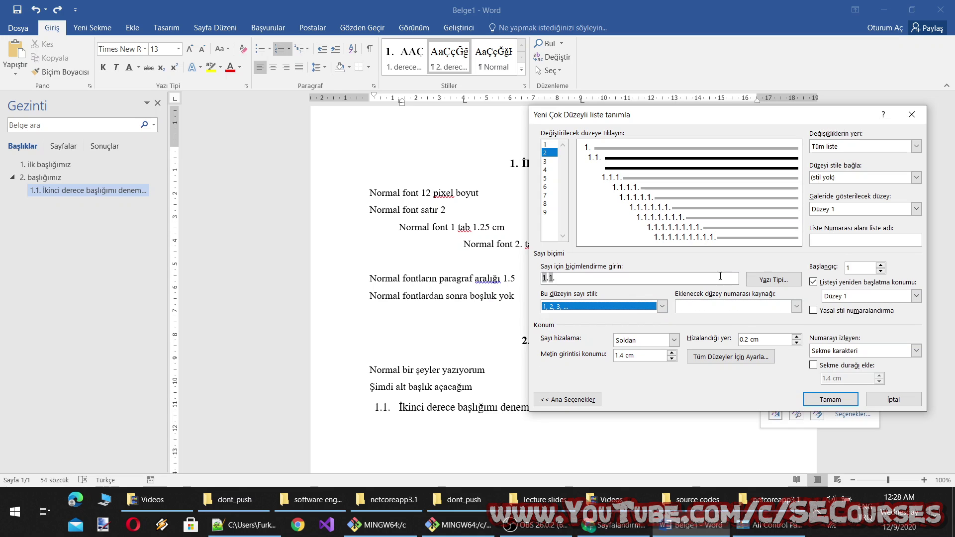
{"action": "left_click", "coordinate": [881, 266]}
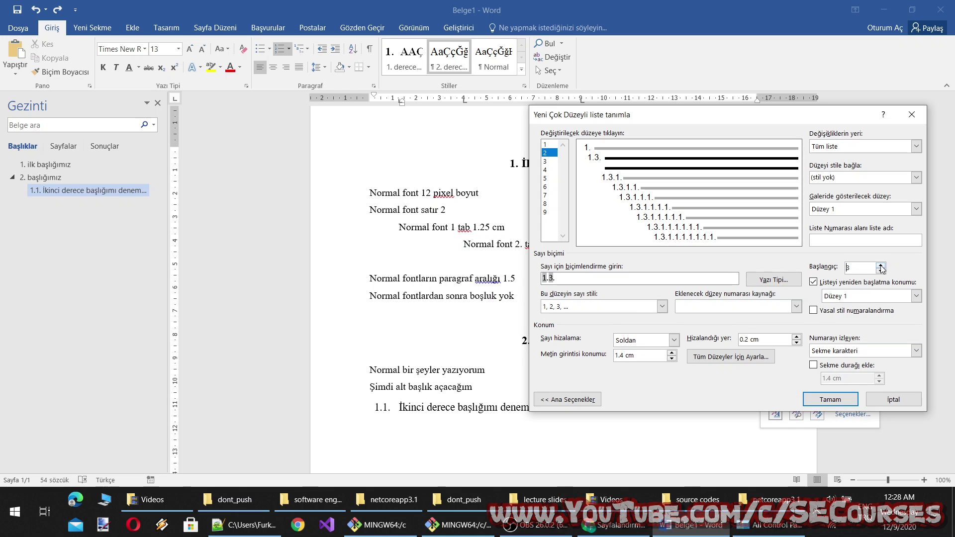
{"action": "left_click", "coordinate": [881, 272]}
{"action": "left_click", "coordinate": [838, 283]}
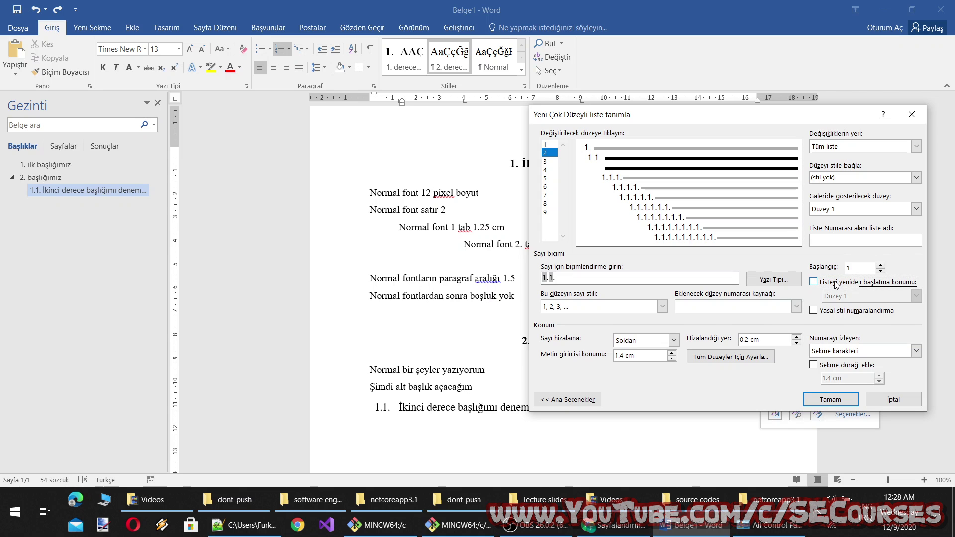
{"action": "left_click", "coordinate": [830, 399]}
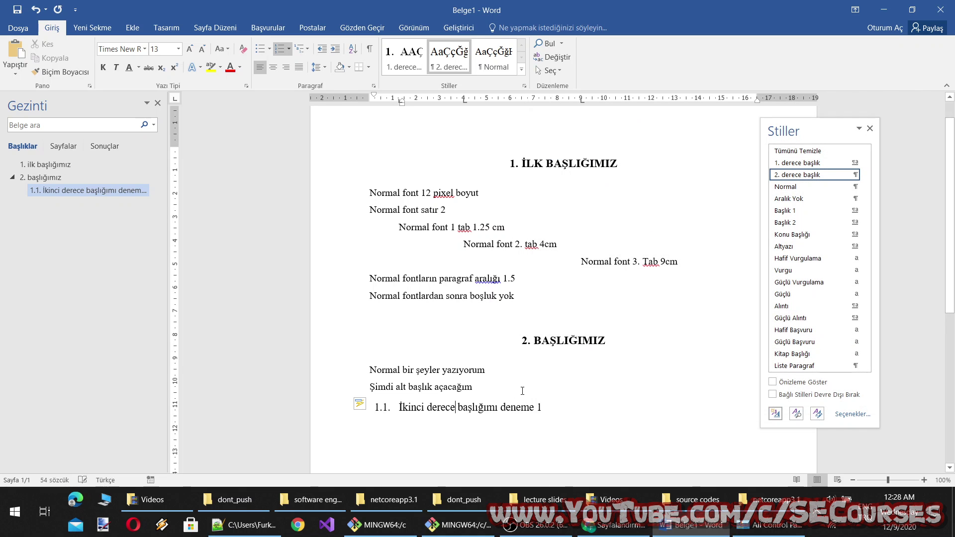
Make the 2. derece başlık style bold.
{"action": "left_click", "coordinate": [547, 342]}
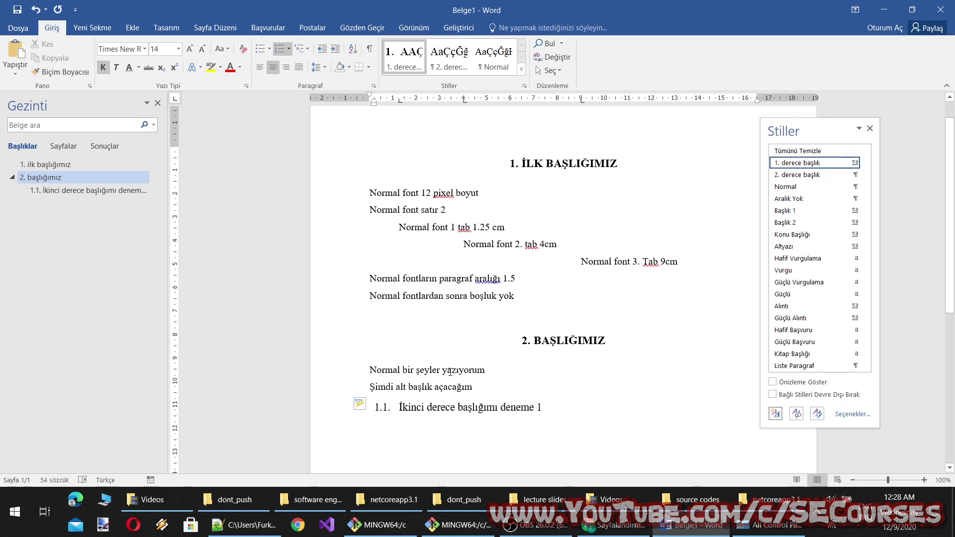
{"action": "left_click", "coordinate": [532, 166]}
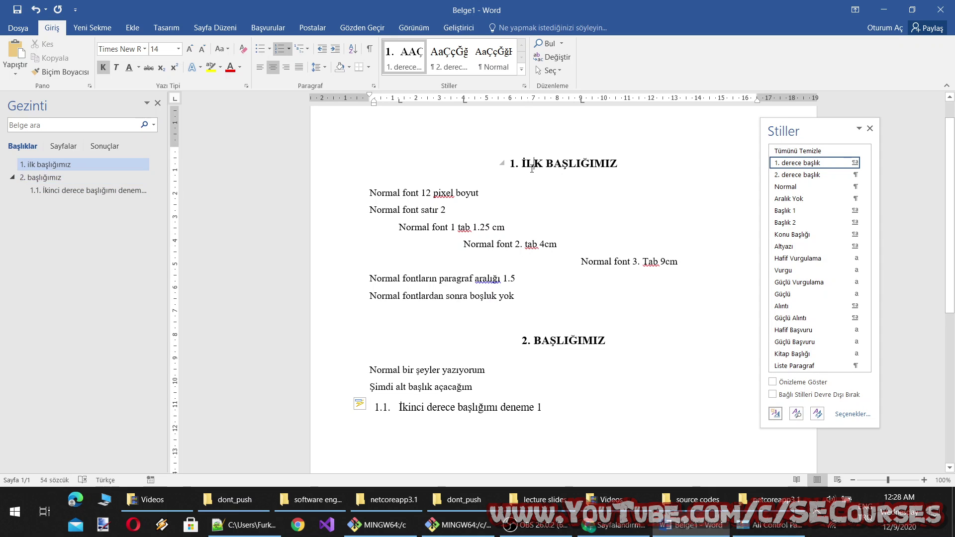
{"action": "left_click", "coordinate": [559, 342]}
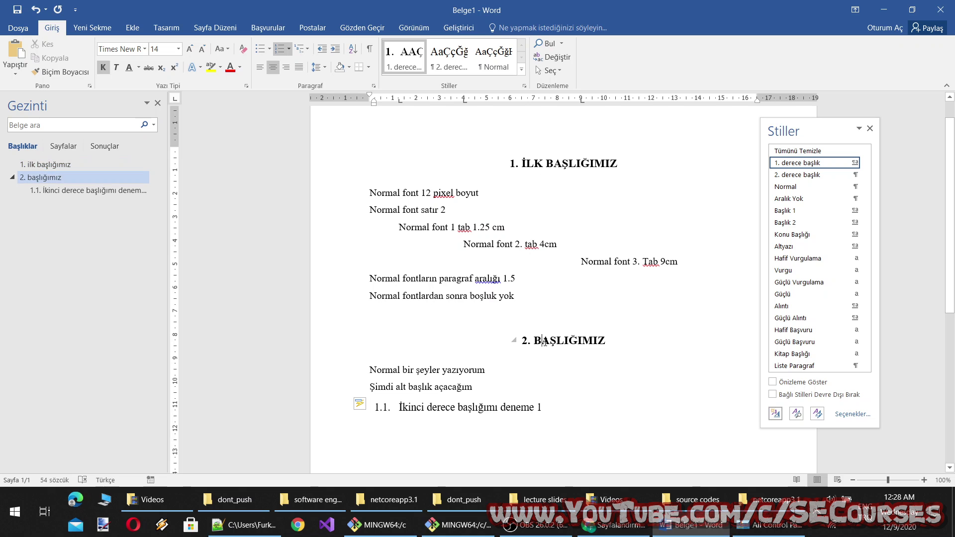
{"action": "left_click", "coordinate": [427, 406]}
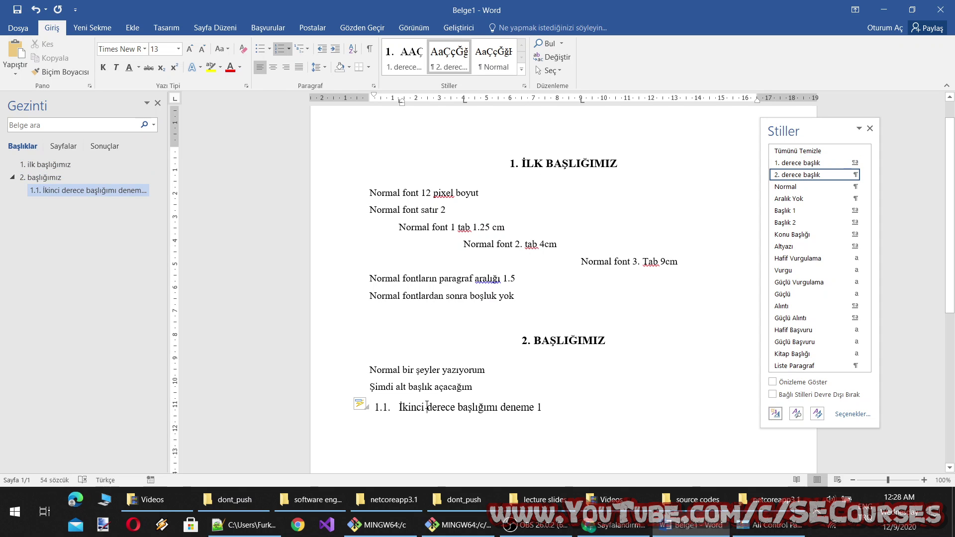
{"action": "right_click", "coordinate": [448, 57]}
{"action": "left_click", "coordinate": [477, 80]}
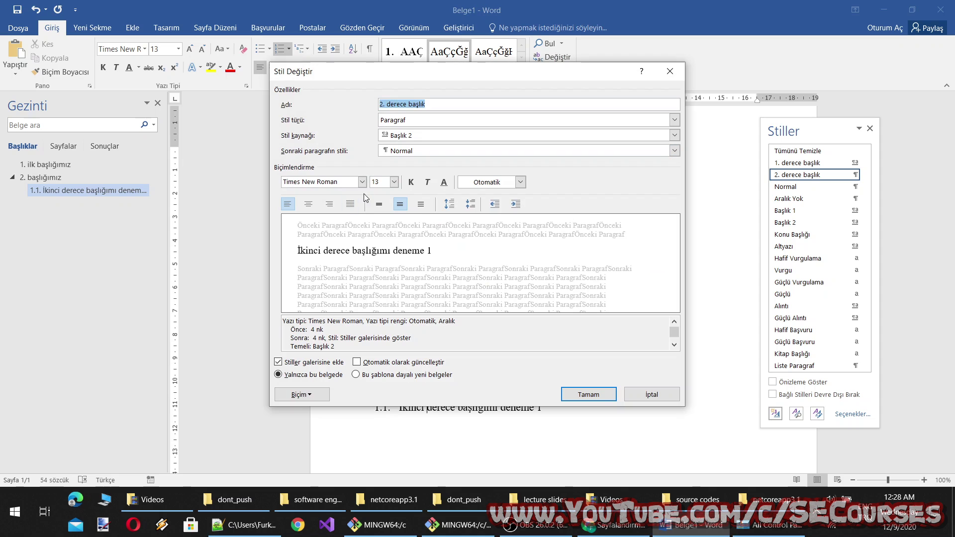
{"action": "left_click", "coordinate": [411, 182]}
{"action": "left_click", "coordinate": [586, 398]}
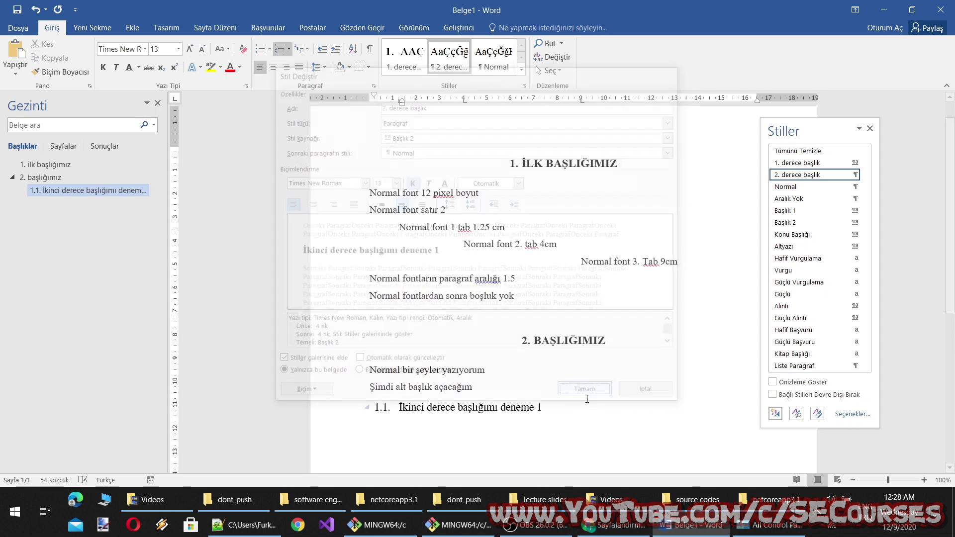
Update the 2. derece başlık style to match the heading and reapply it.
{"action": "right_click", "coordinate": [450, 50]}
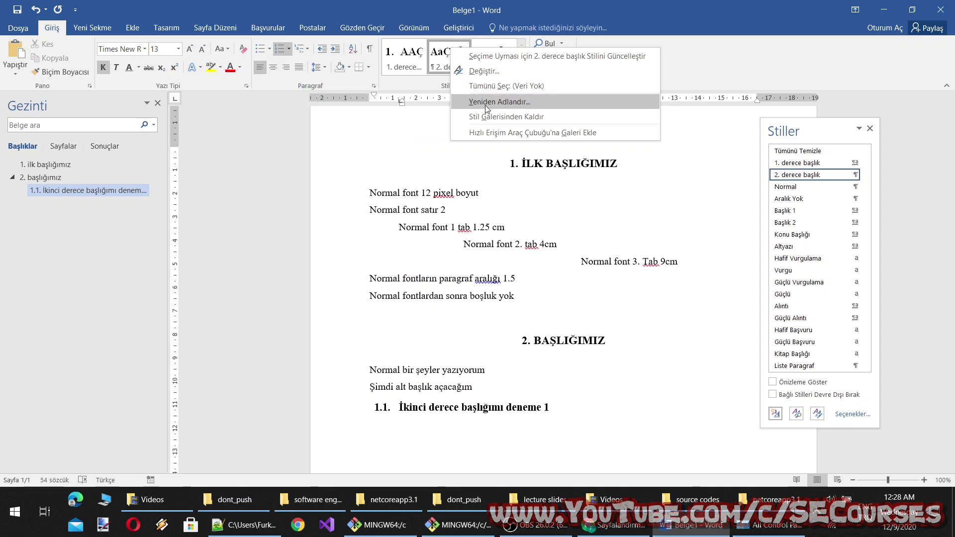
{"action": "right_click", "coordinate": [440, 52]}
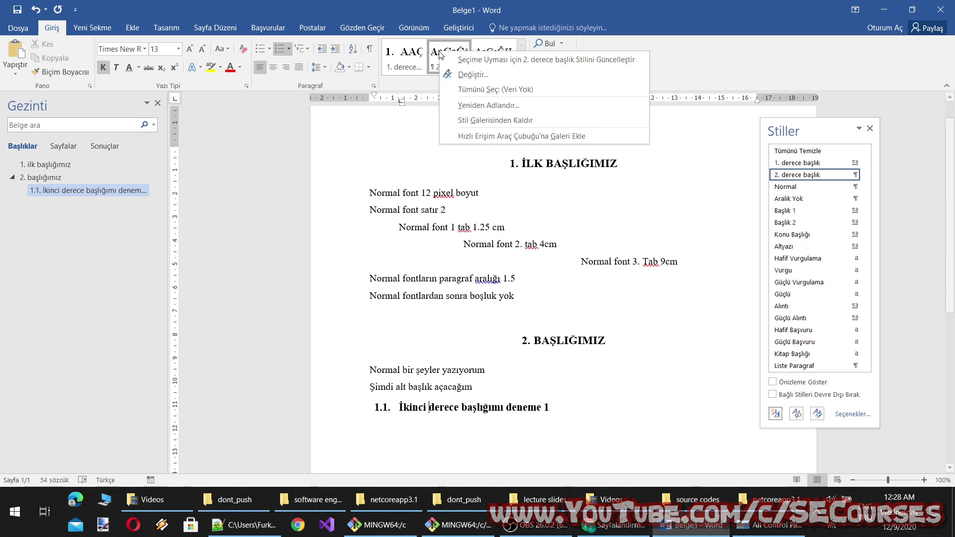
{"action": "left_click", "coordinate": [477, 60]}
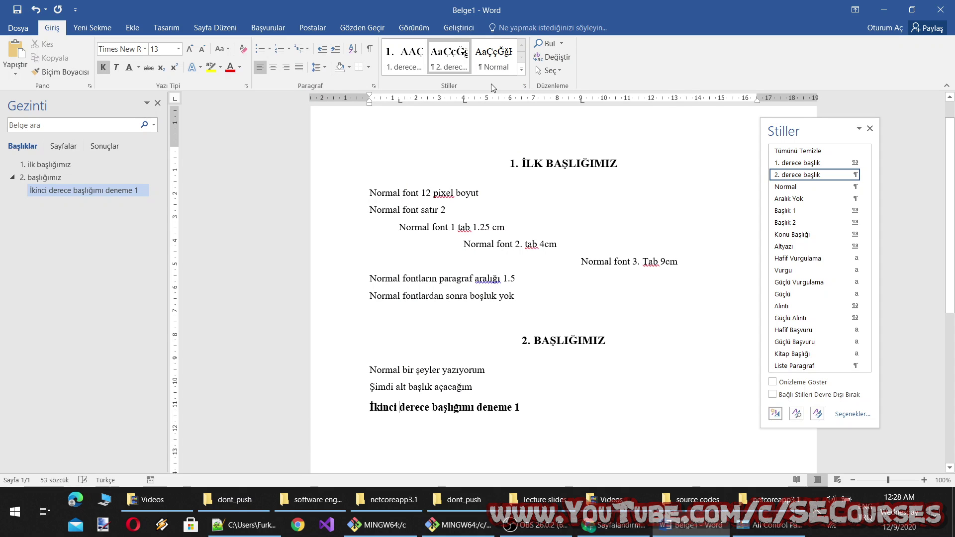
{"action": "left_click", "coordinate": [449, 59]}
Add '1. 2. 3.' numbering to the 2. derece başlık style through Biçim > Numaralandırma.
{"action": "right_click", "coordinate": [454, 61]}
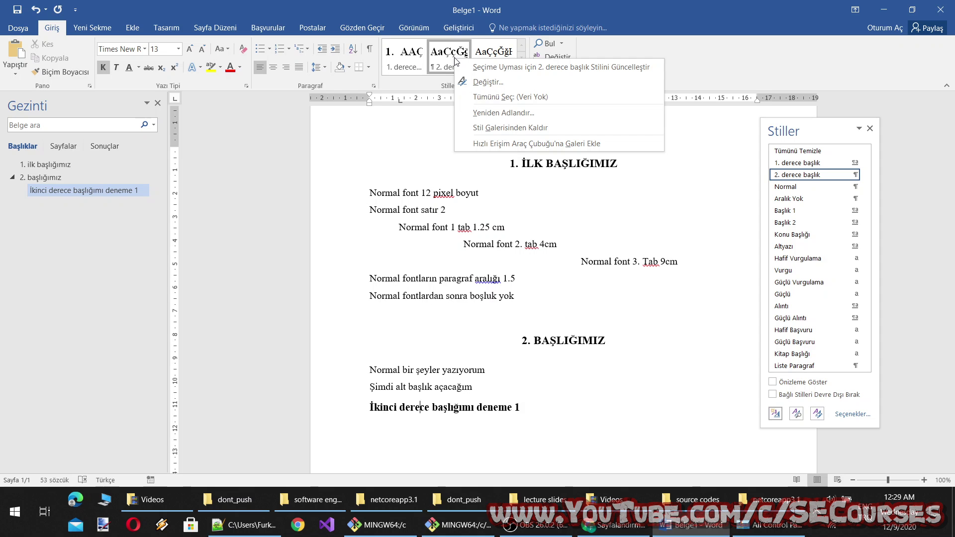
{"action": "left_click", "coordinate": [488, 81]}
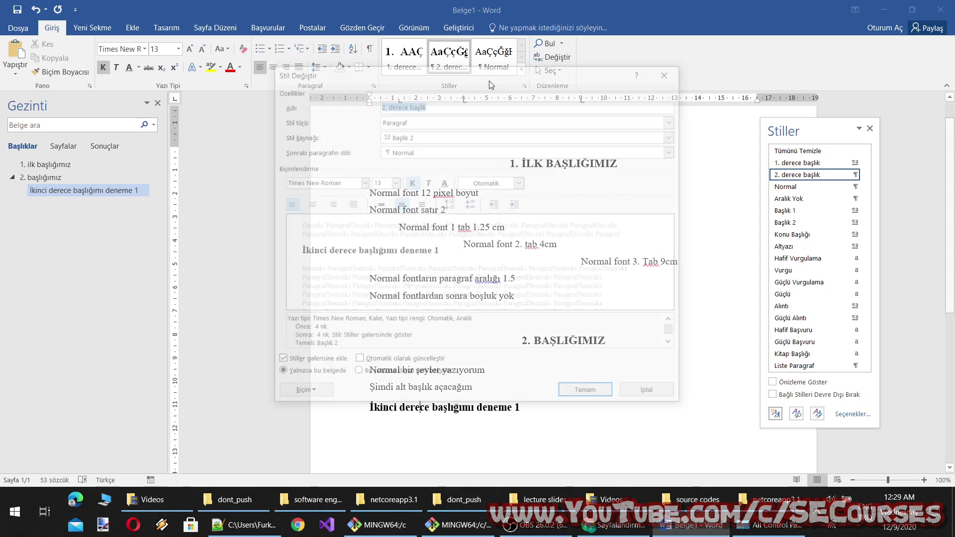
{"action": "left_click", "coordinate": [310, 396]}
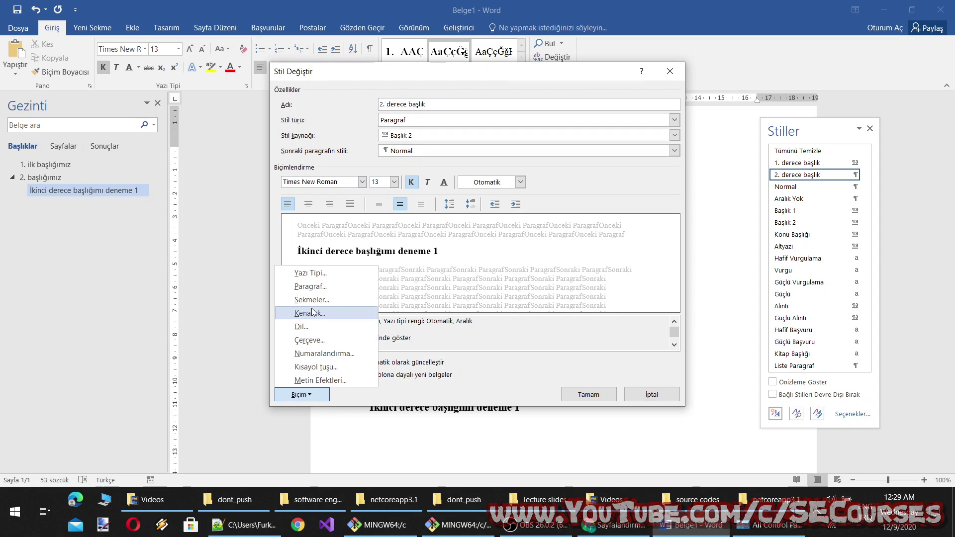
{"action": "left_click", "coordinate": [330, 354]}
{"action": "left_click", "coordinate": [467, 194]}
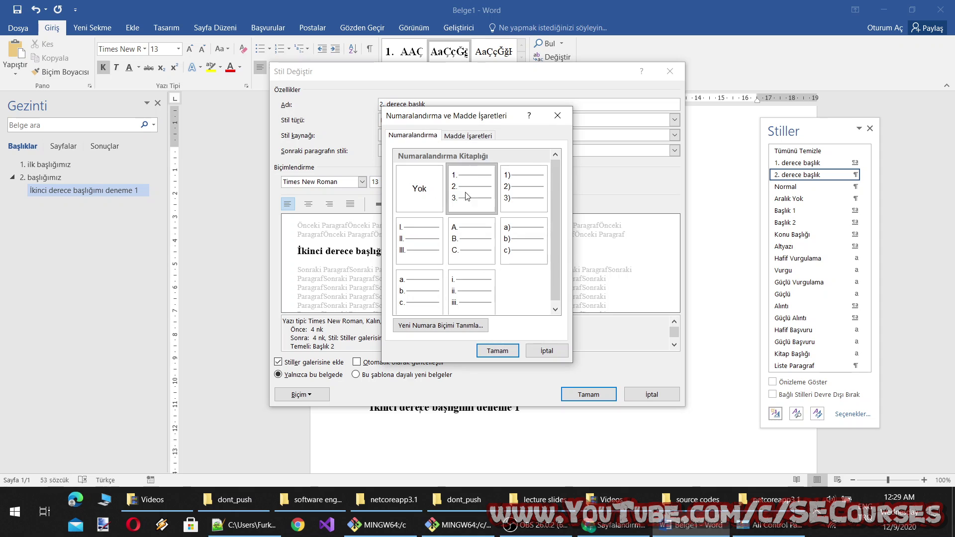
{"action": "left_click", "coordinate": [497, 350]}
{"action": "left_click", "coordinate": [588, 395]}
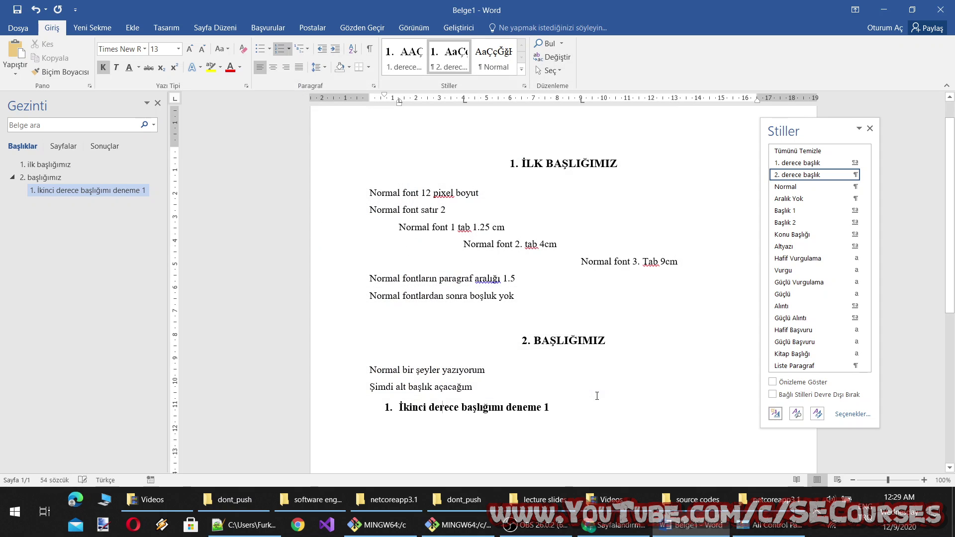
Look at the number styles under Define New Number Format, then cancel.
{"action": "right_click", "coordinate": [451, 63]}
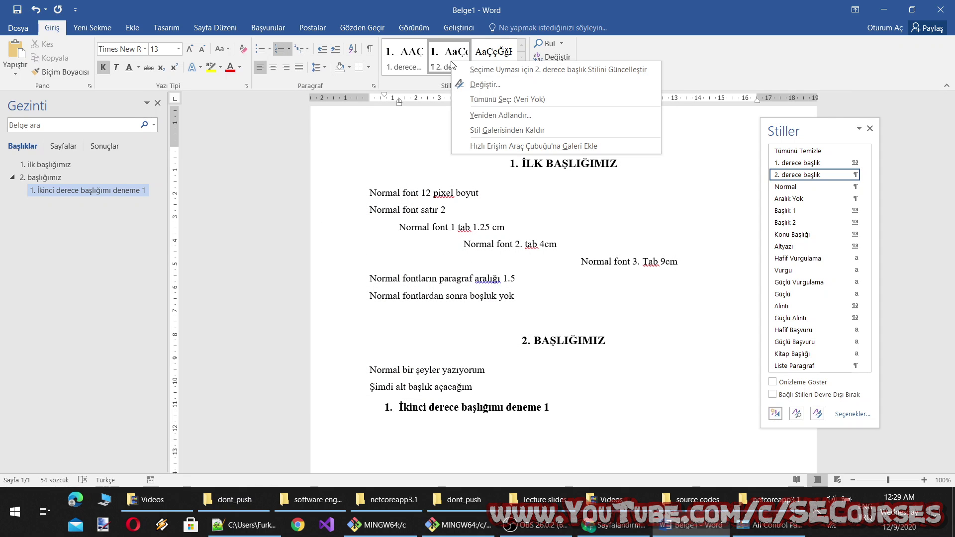
{"action": "left_click", "coordinate": [289, 50]}
{"action": "left_click", "coordinate": [289, 49]}
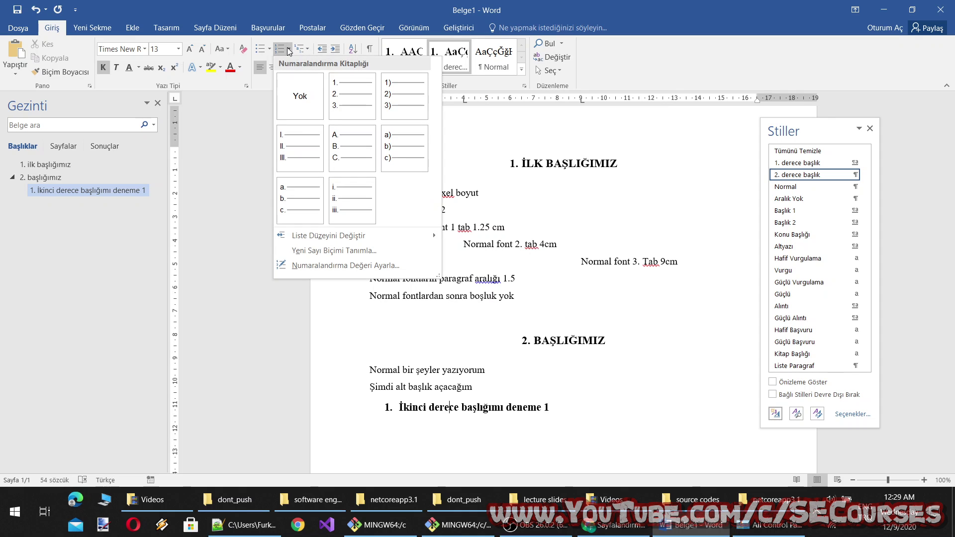
{"action": "mouse_move", "coordinate": [328, 235]}
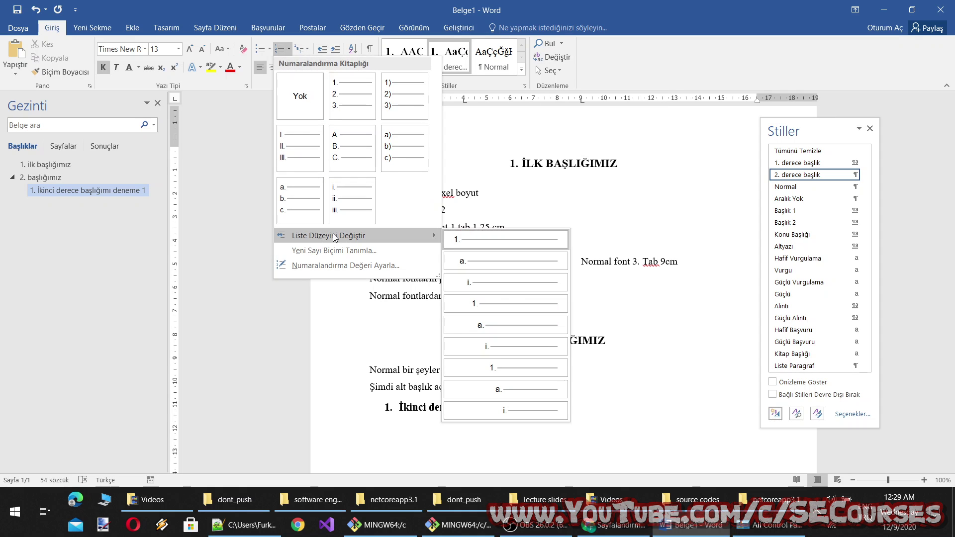
{"action": "left_click", "coordinate": [340, 250]}
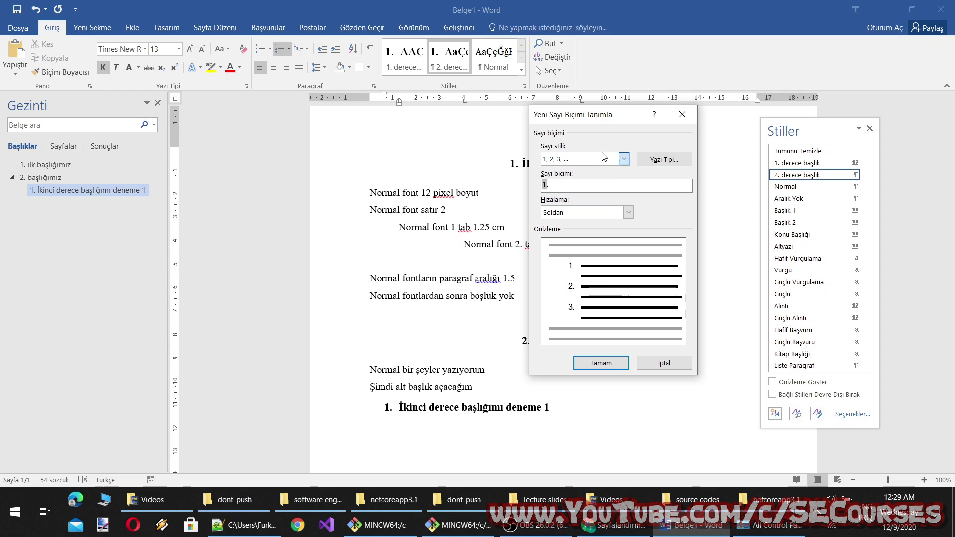
{"action": "left_click", "coordinate": [623, 159]}
{"action": "left_click", "coordinate": [623, 158]}
{"action": "left_click", "coordinate": [664, 363]}
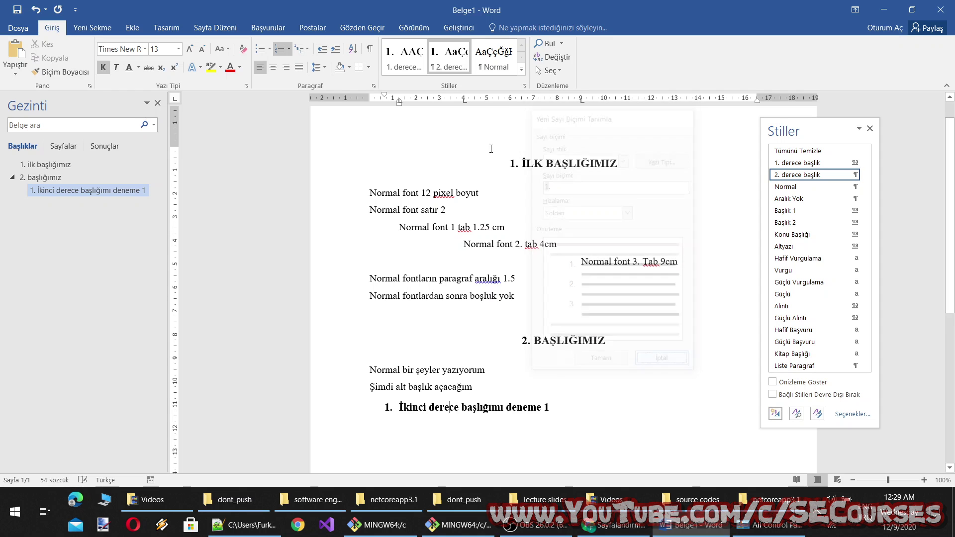
Set the numbering value to continue from the previous list, advancing the value, three times.
{"action": "left_click", "coordinate": [290, 50]}
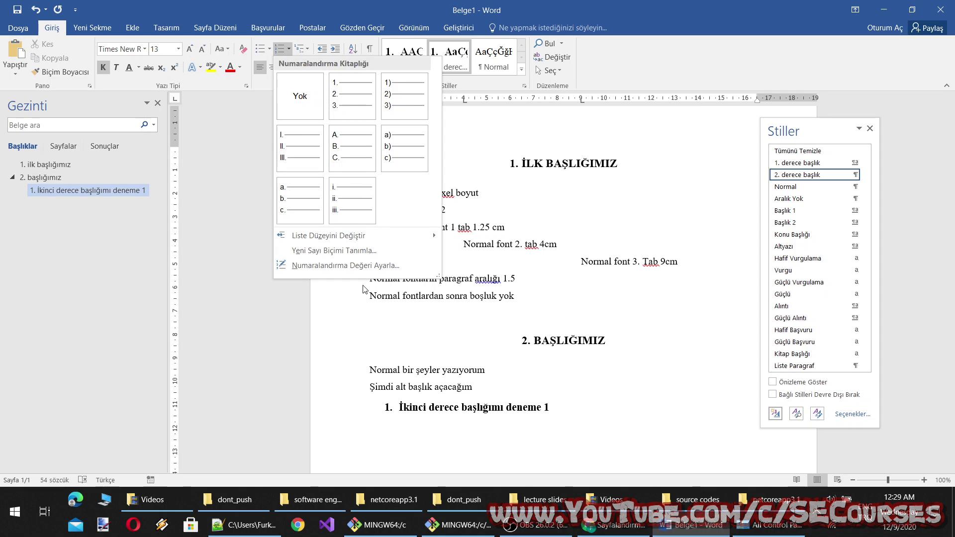
{"action": "left_click", "coordinate": [308, 264]}
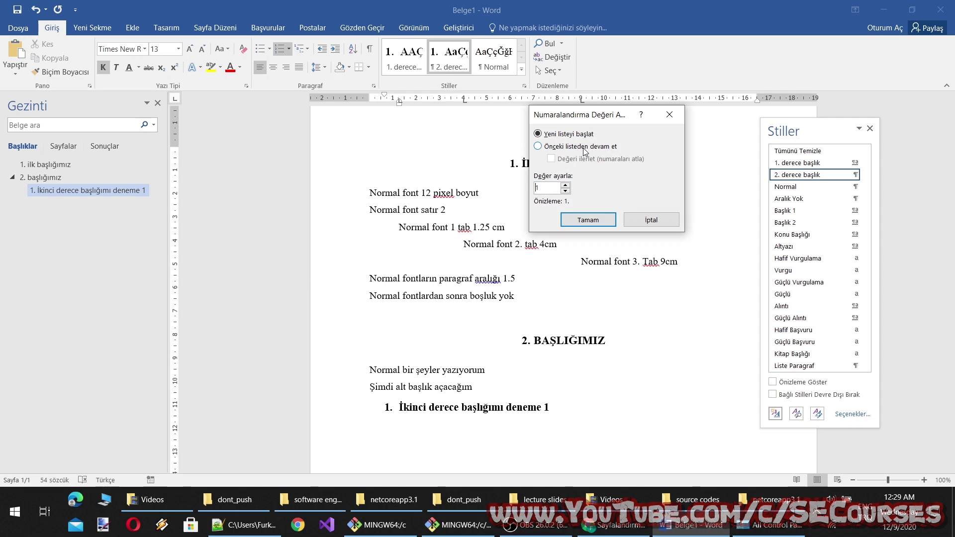
{"action": "left_click", "coordinate": [584, 148]}
{"action": "left_click", "coordinate": [601, 159]}
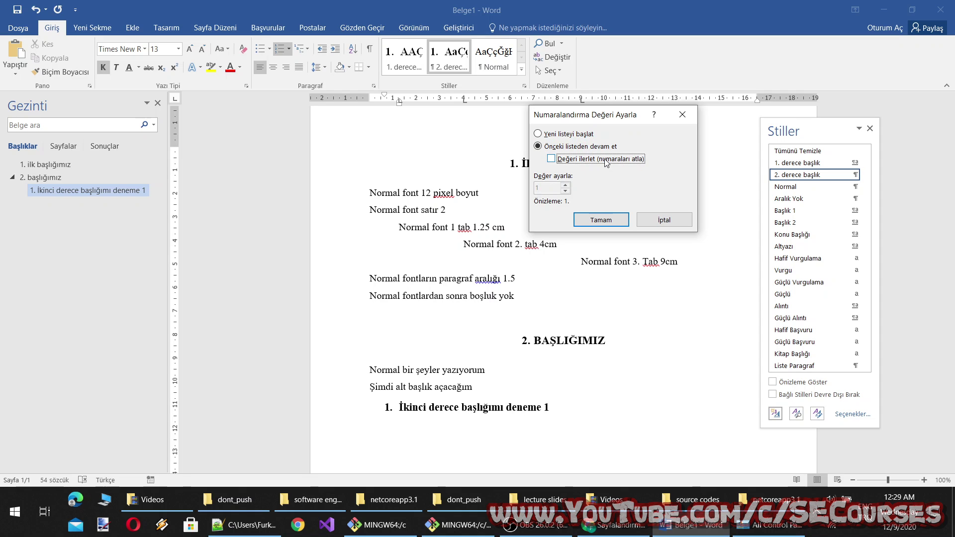
{"action": "left_click", "coordinate": [598, 221]}
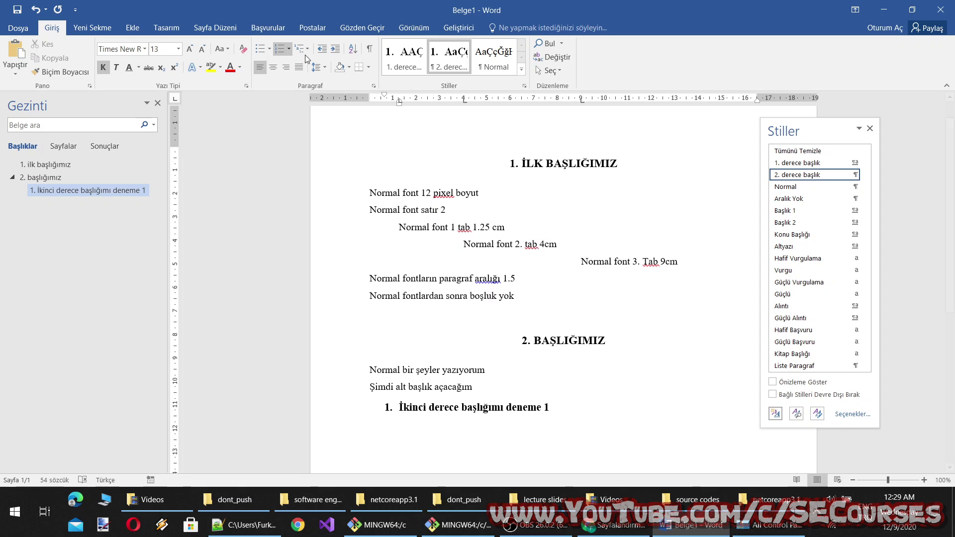
{"action": "left_click", "coordinate": [287, 49]}
{"action": "left_click", "coordinate": [345, 265]}
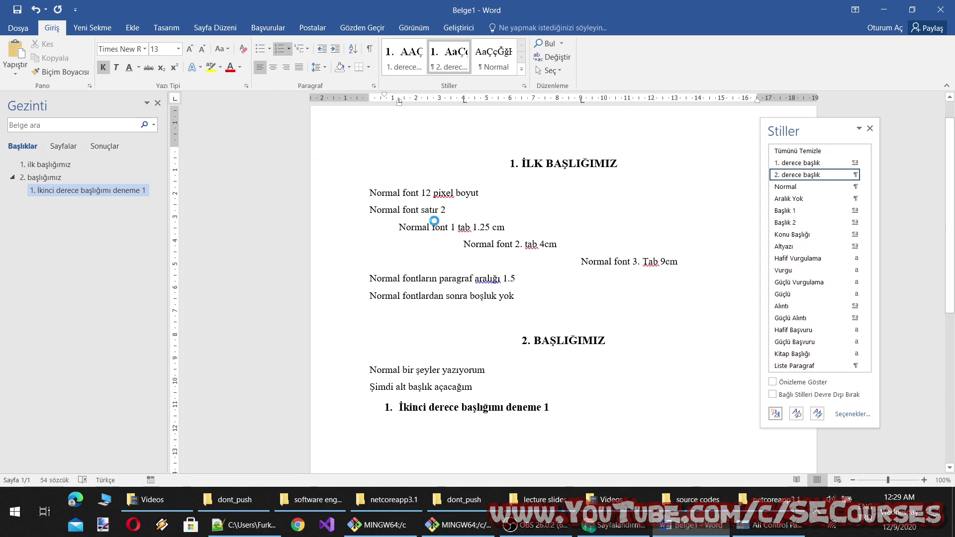
{"action": "left_click", "coordinate": [569, 147]}
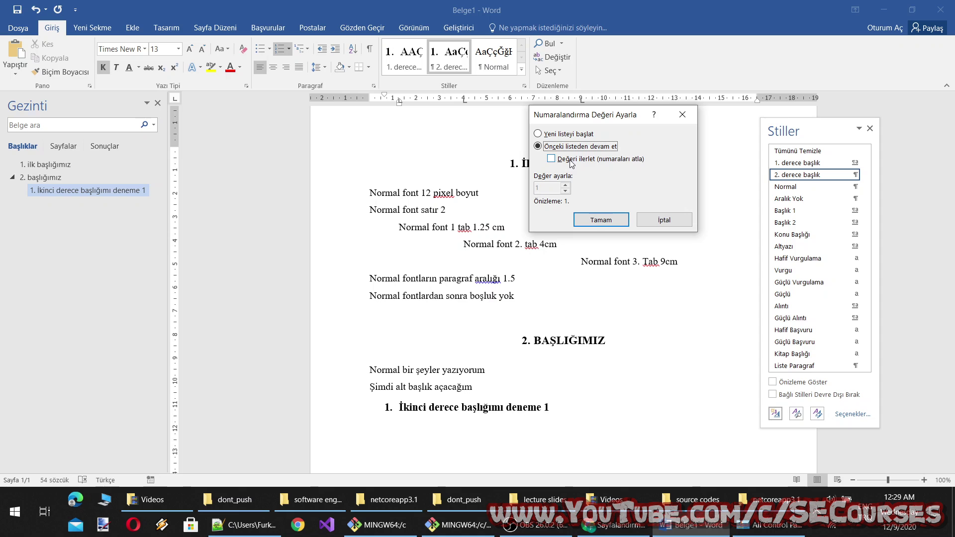
{"action": "left_click", "coordinate": [595, 221]}
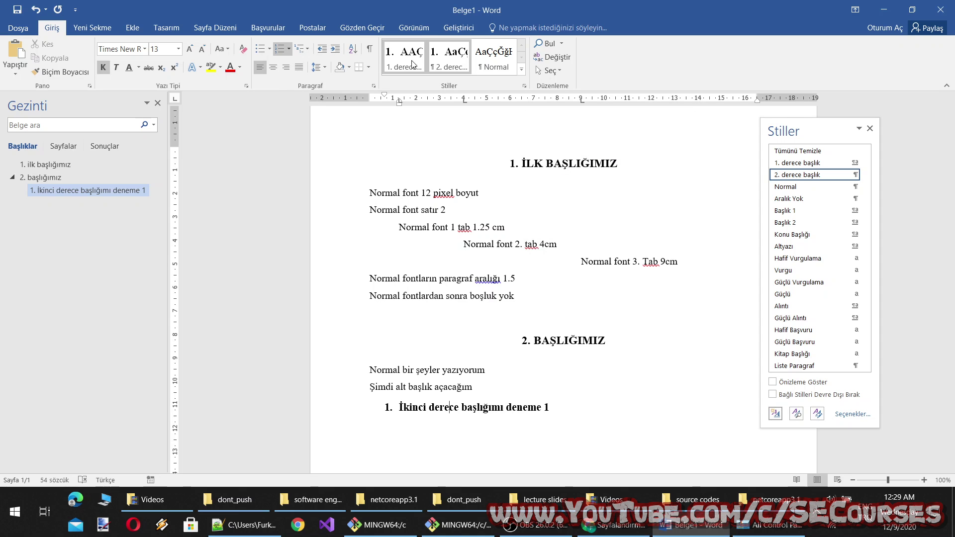
{"action": "left_click", "coordinate": [283, 49]}
{"action": "left_click", "coordinate": [517, 207]}
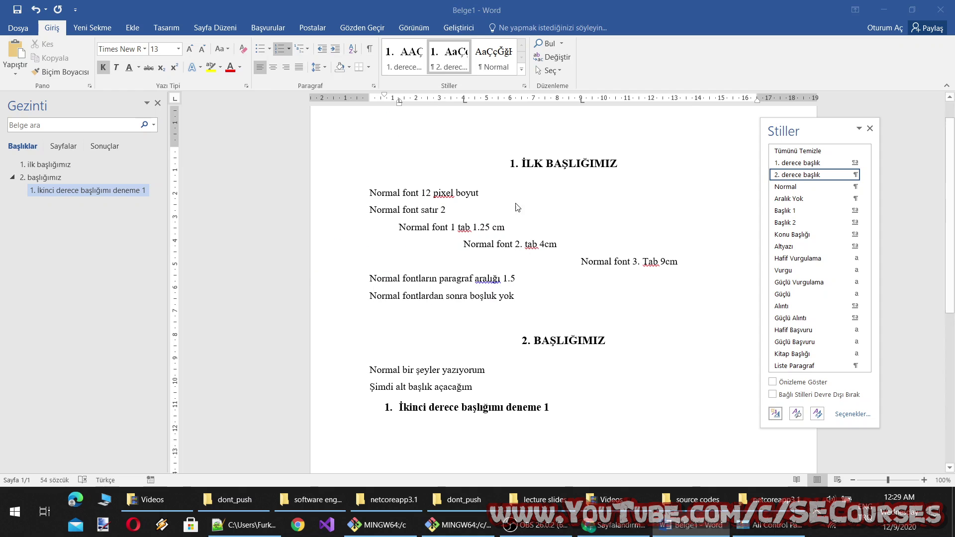
{"action": "left_click", "coordinate": [570, 146]}
{"action": "left_click", "coordinate": [551, 159]}
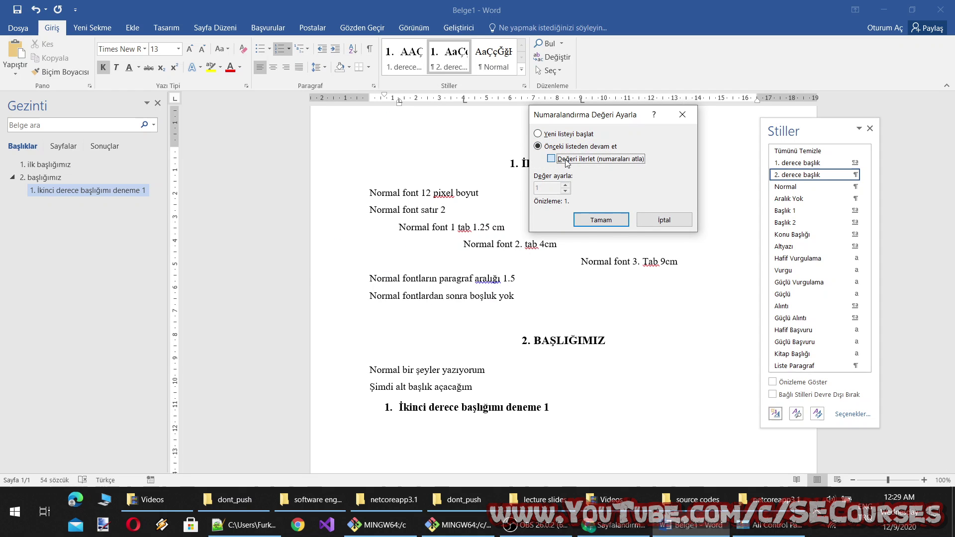
{"action": "left_click", "coordinate": [600, 224]}
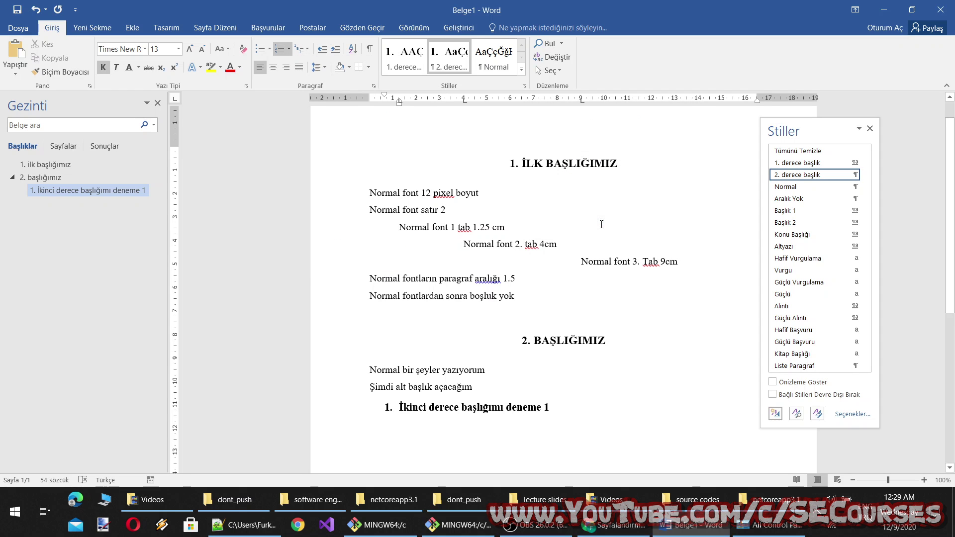
Open the Çok Düzeyli Liste gallery on the Giriş tab.
{"action": "left_click", "coordinate": [307, 49]}
{"action": "left_click", "coordinate": [300, 45]}
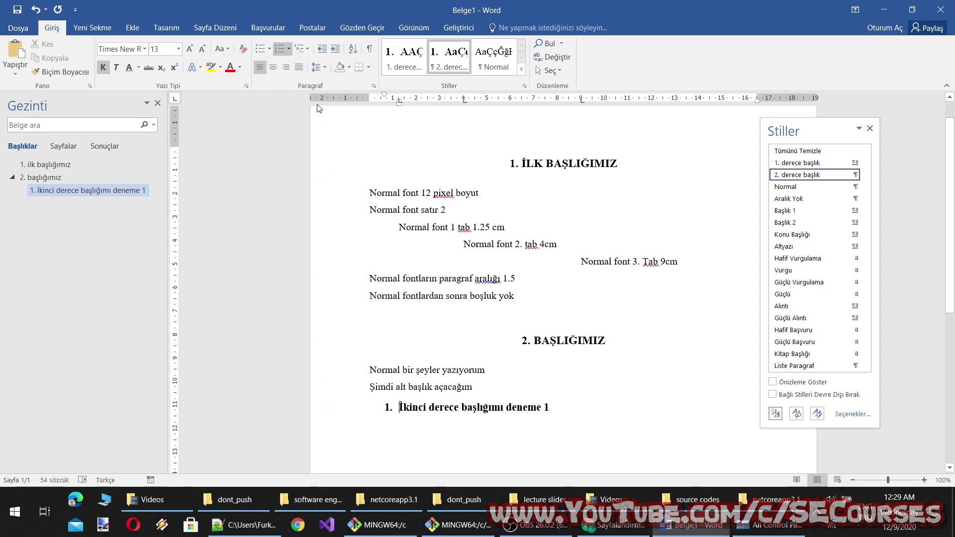
{"action": "left_click", "coordinate": [309, 48]}
{"action": "mouse_move", "coordinate": [422, 171]}
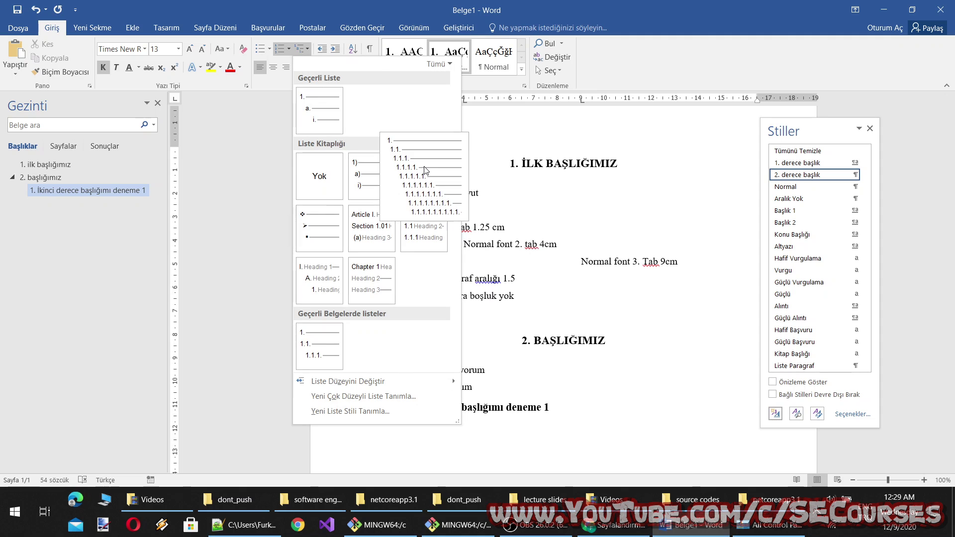
Start a new list style from the Multilevel List gallery and reposition its window.
{"action": "left_click", "coordinate": [306, 47]}
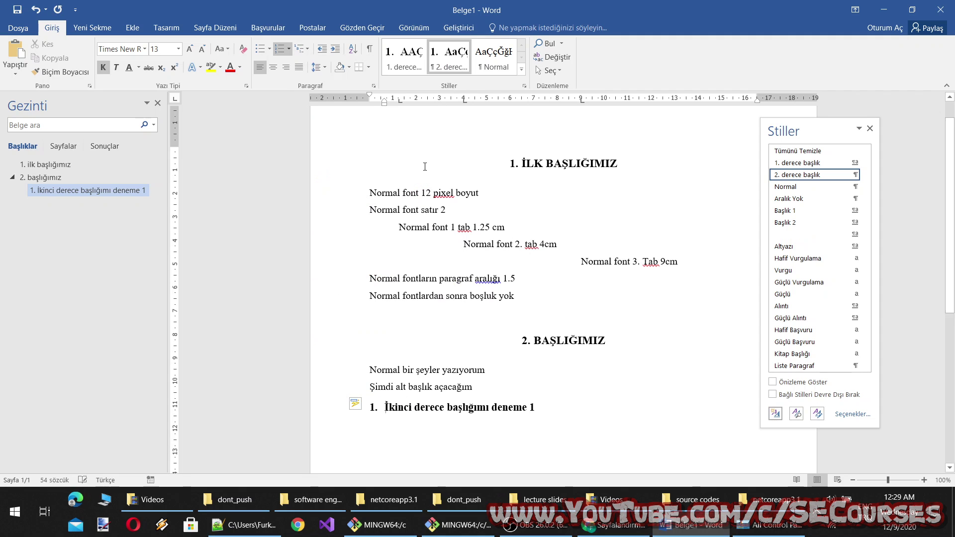
{"action": "left_click", "coordinate": [307, 49]}
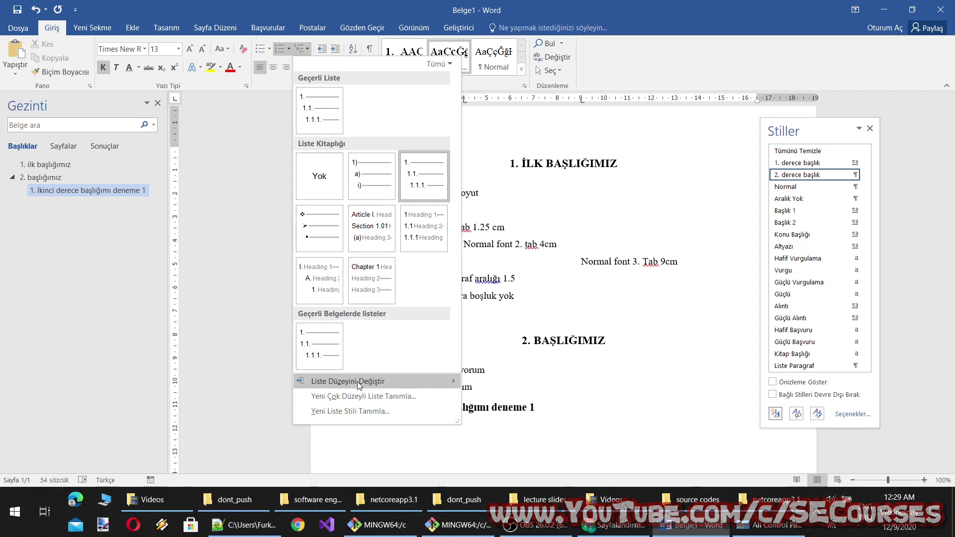
{"action": "left_click", "coordinate": [362, 413]}
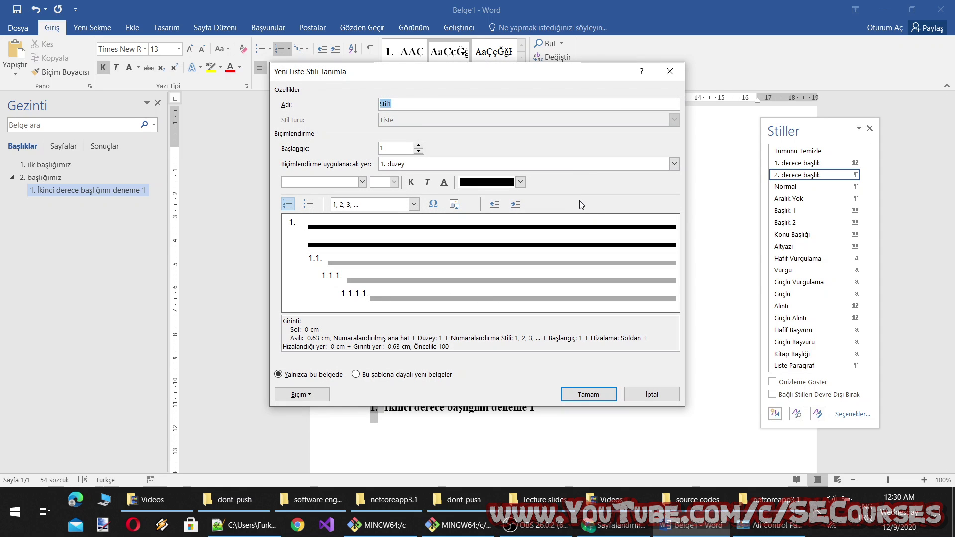
{"action": "mouse_move", "coordinate": [456, 72]}
{"action": "left_mouse_down"}
{"action": "mouse_move", "coordinate": [448, 95]}
{"action": "mouse_move", "coordinate": [456, 99]}
{"action": "left_mouse_up"}
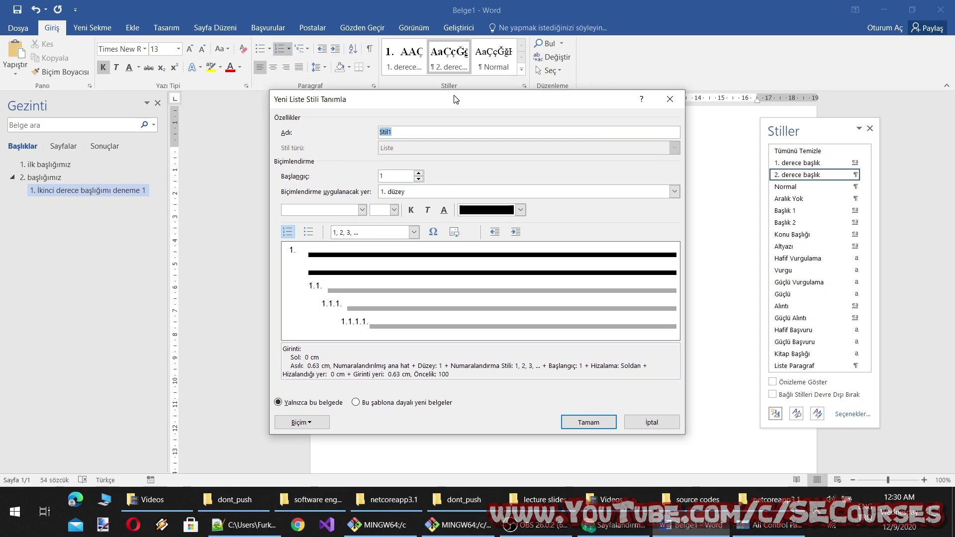
{"action": "mouse_move", "coordinate": [455, 99]}
{"action": "left_mouse_down"}
{"action": "mouse_move", "coordinate": [474, 109]}
{"action": "mouse_move", "coordinate": [446, 94]}
{"action": "mouse_move", "coordinate": [484, 67]}
{"action": "left_mouse_up"}
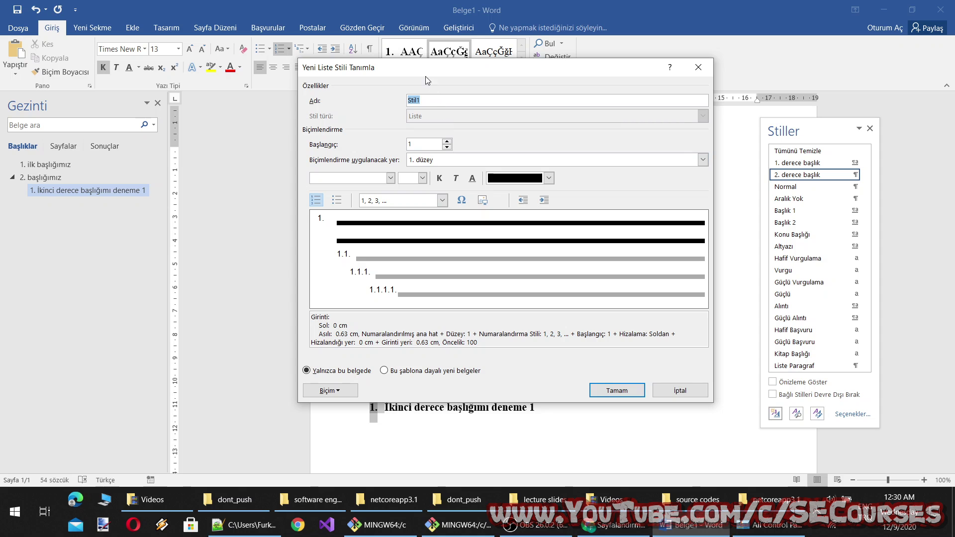
{"action": "left_click_drag", "start_coordinate": [422, 70], "coordinate": [360, 84]}
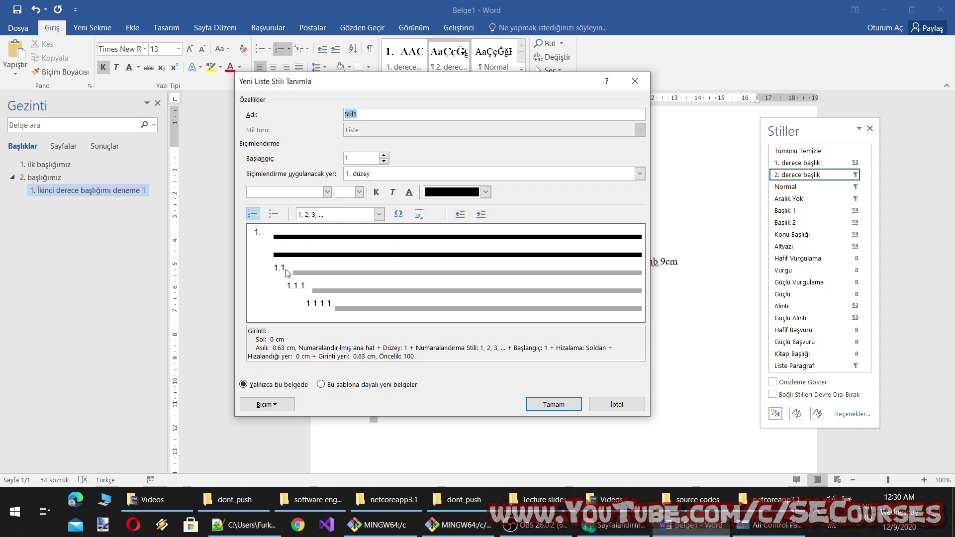
Name the new list style 'ozgun liste stili'.
{"action": "left_click", "coordinate": [383, 176]}
{"action": "left_click", "coordinate": [366, 140]}
{"action": "left_click_drag", "start_coordinate": [368, 115], "coordinate": [311, 110]}
{"action": "type", "text": "ozgun lis"}
{"action": "type", "text": "te stili"}
Set the level 1 font to Times New Roman, size 14.
{"action": "left_click", "coordinate": [359, 176]}
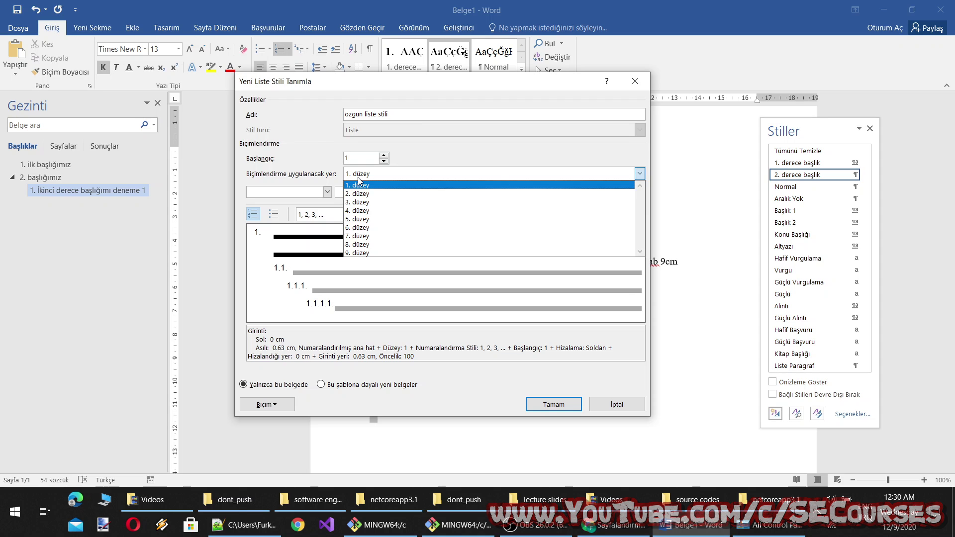
{"action": "left_click", "coordinate": [359, 182]}
{"action": "left_click", "coordinate": [327, 192]}
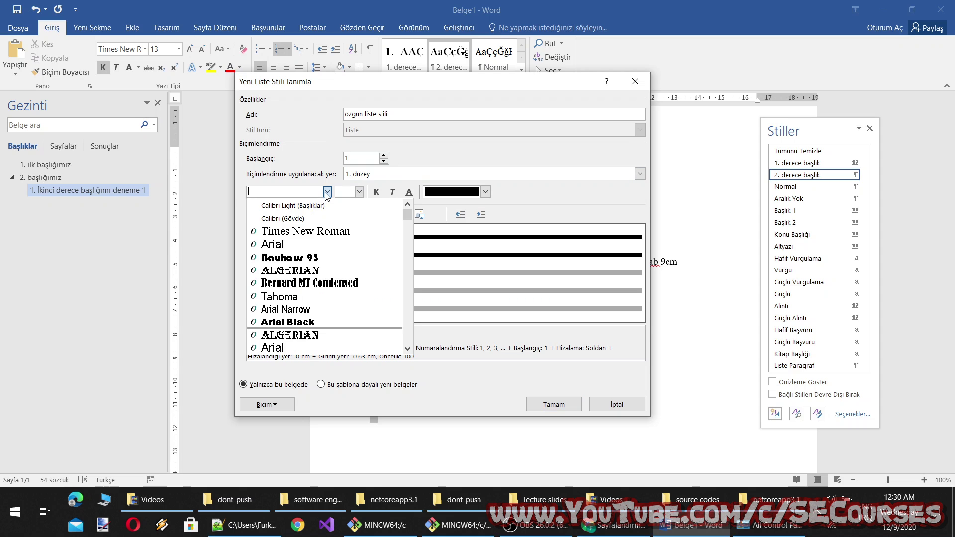
{"action": "left_click", "coordinate": [305, 232]}
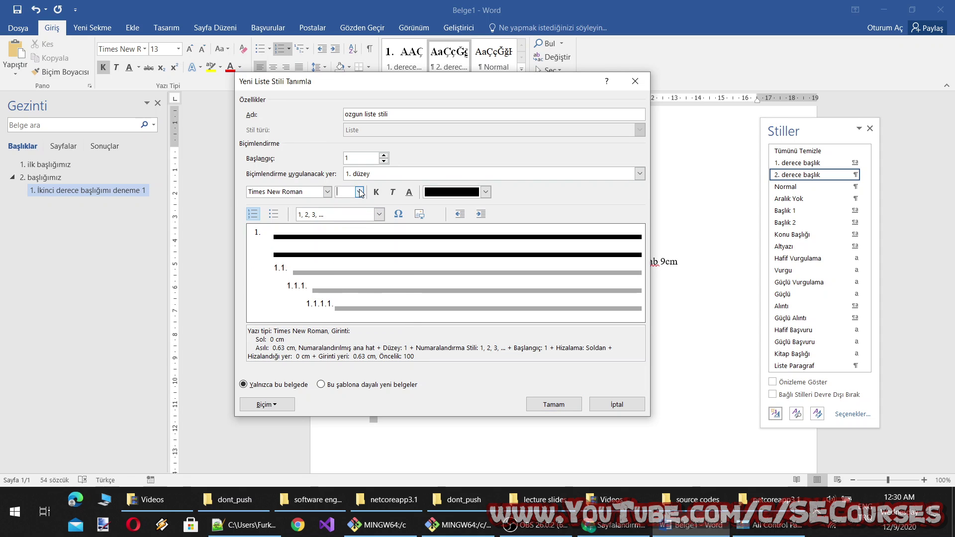
{"action": "left_click", "coordinate": [359, 192]}
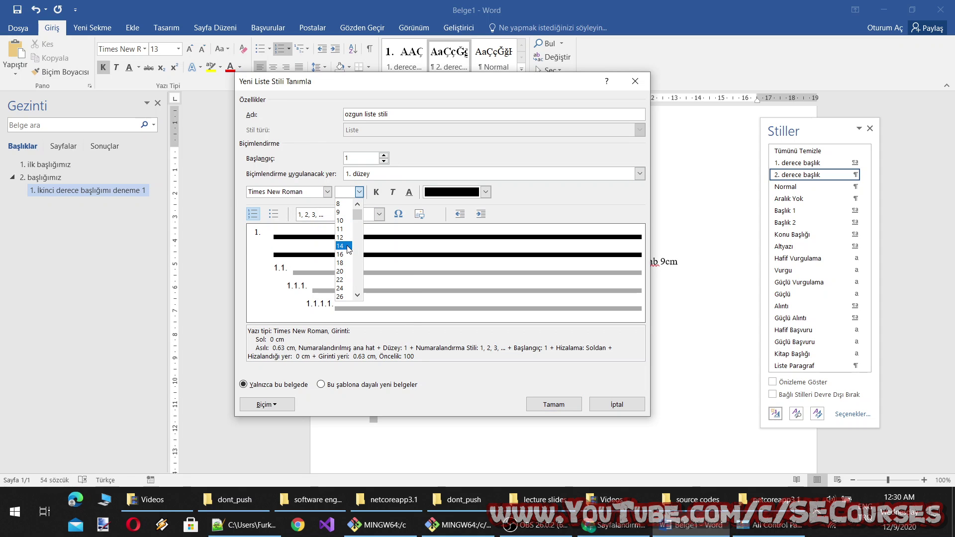
{"action": "left_click", "coordinate": [348, 246]}
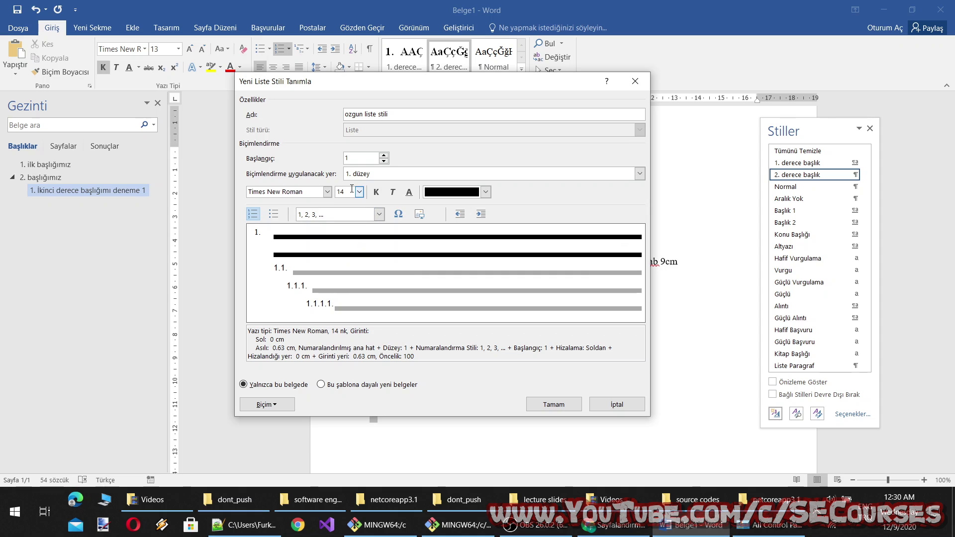
{"action": "left_click", "coordinate": [380, 215]}
{"action": "left_click", "coordinate": [379, 214]}
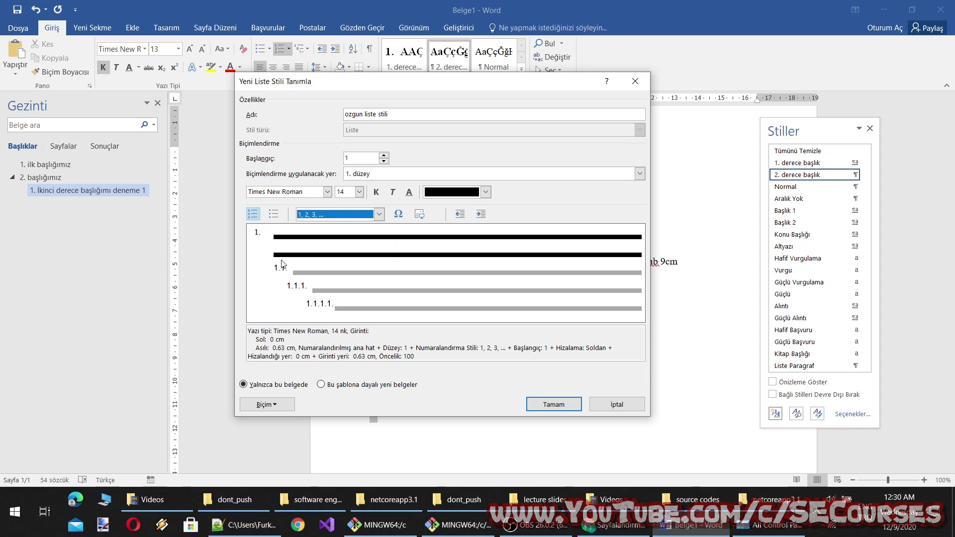
Go to the style's Biçim > Numaralandırma multilevel numbering settings.
{"action": "left_click", "coordinate": [264, 404]}
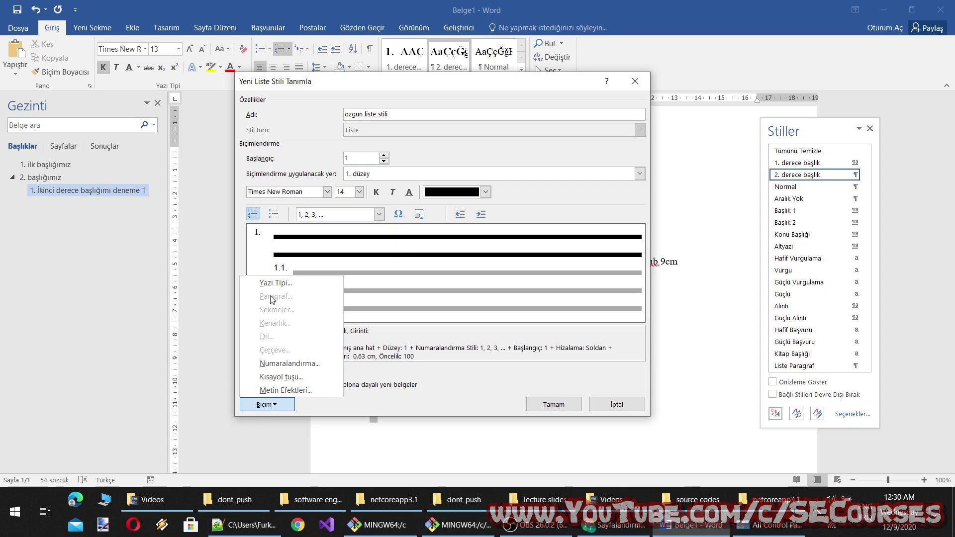
{"action": "left_click", "coordinate": [274, 280]}
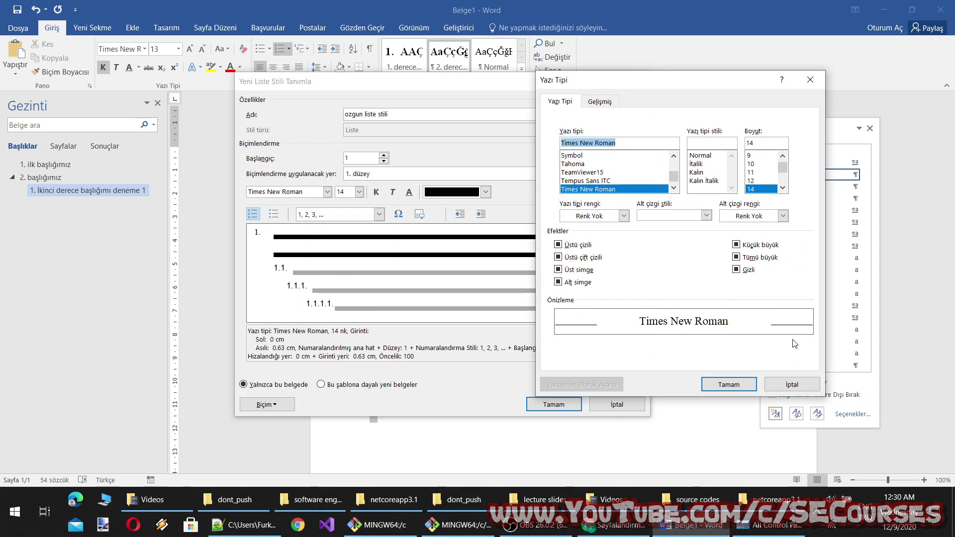
{"action": "left_click", "coordinate": [791, 385]}
{"action": "left_click", "coordinate": [267, 404]}
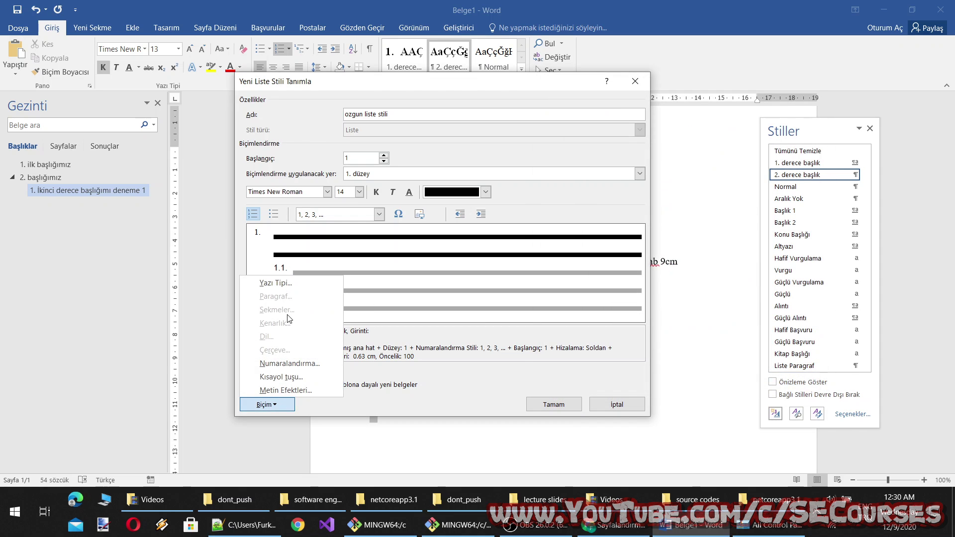
{"action": "left_click", "coordinate": [290, 364]}
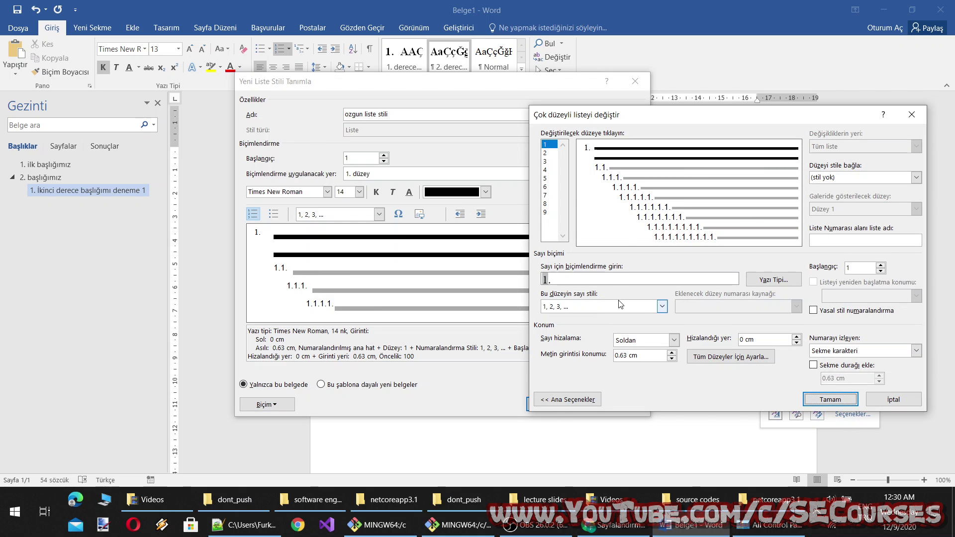
For level 1, put a space after the number, link it to 1. derece başlık, indent 0 cm, then select level 2.
{"action": "left_click", "coordinate": [849, 351]}
{"action": "left_click", "coordinate": [845, 369]}
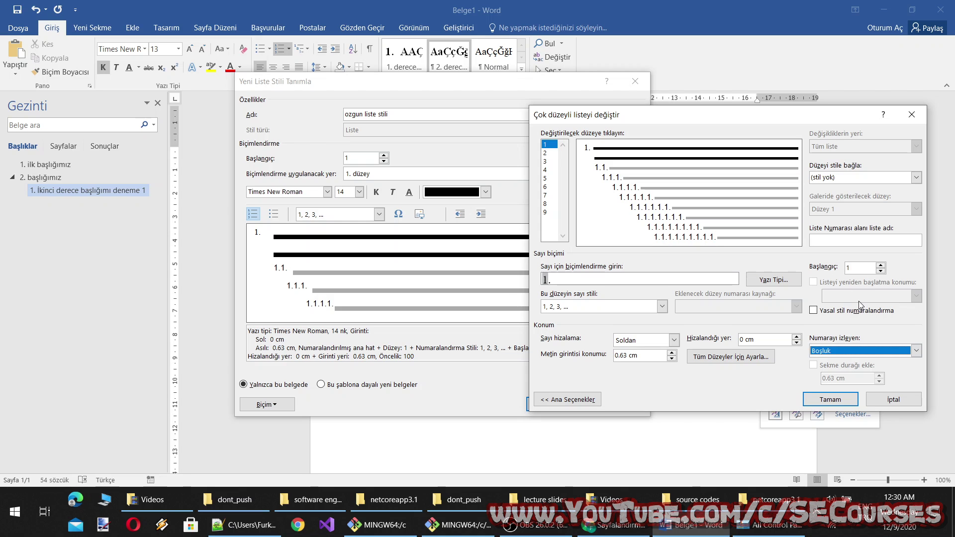
{"action": "left_click", "coordinate": [916, 178]}
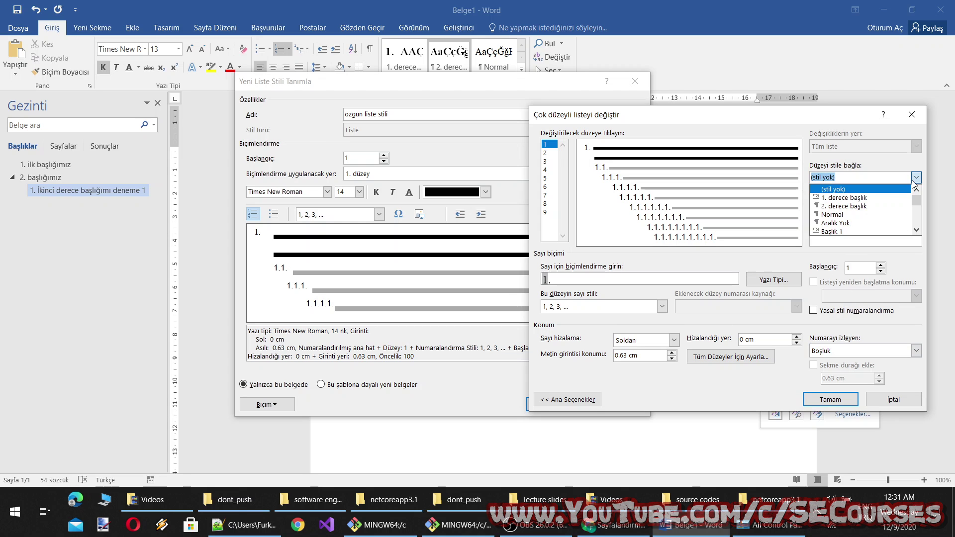
{"action": "left_click", "coordinate": [860, 199]}
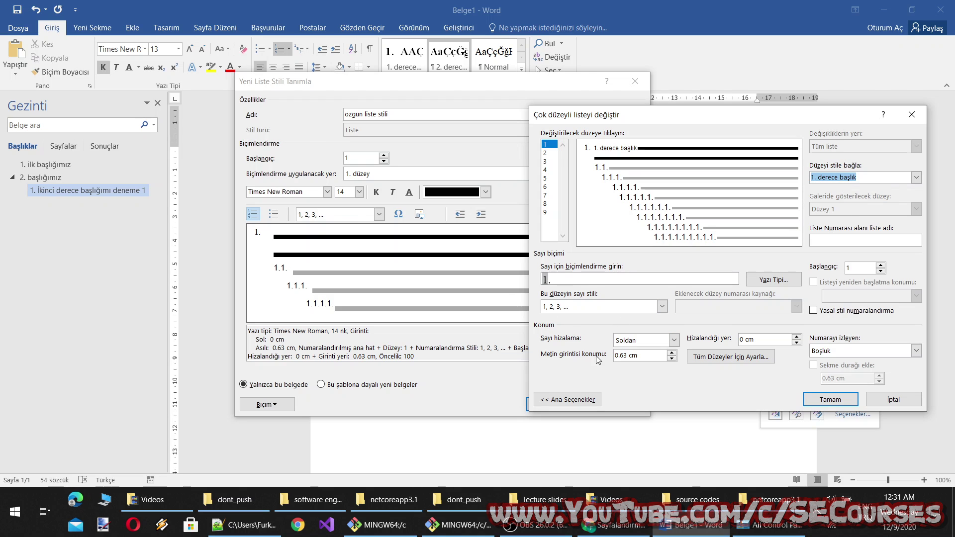
{"action": "left_click", "coordinate": [671, 359]}
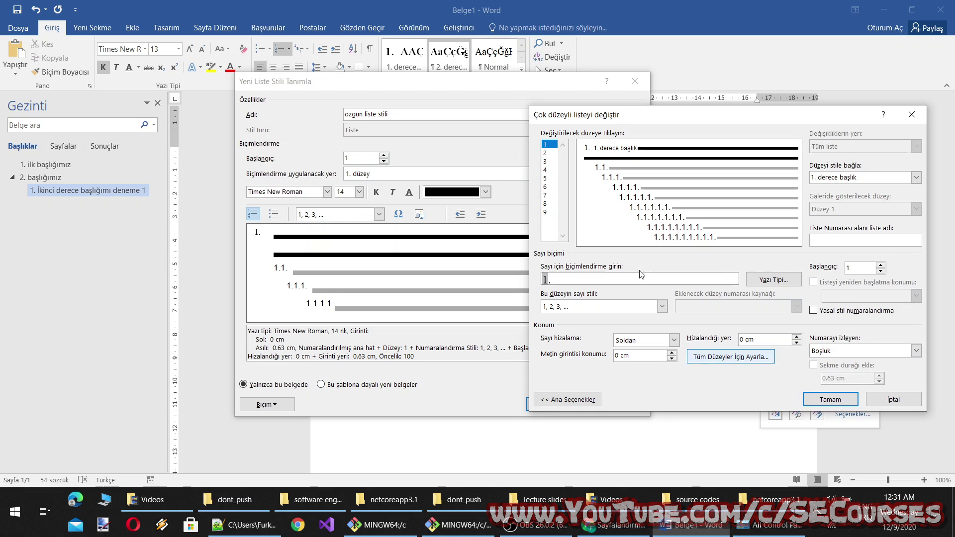
{"action": "left_click", "coordinate": [547, 154]}
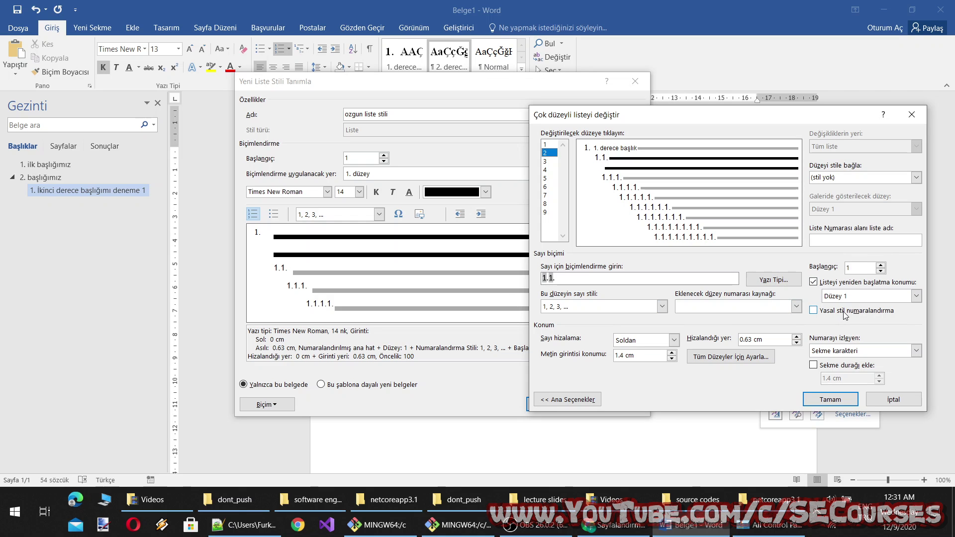
Link list level 2 to the '2. derece başlık' style and set its text indent to 1.2 cm.
{"action": "left_click", "coordinate": [915, 177]}
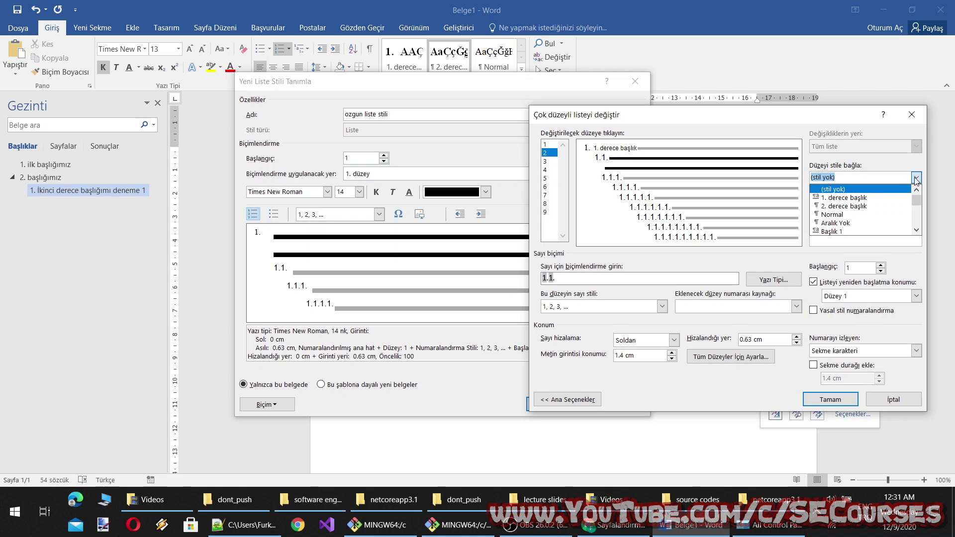
{"action": "left_click", "coordinate": [843, 208]}
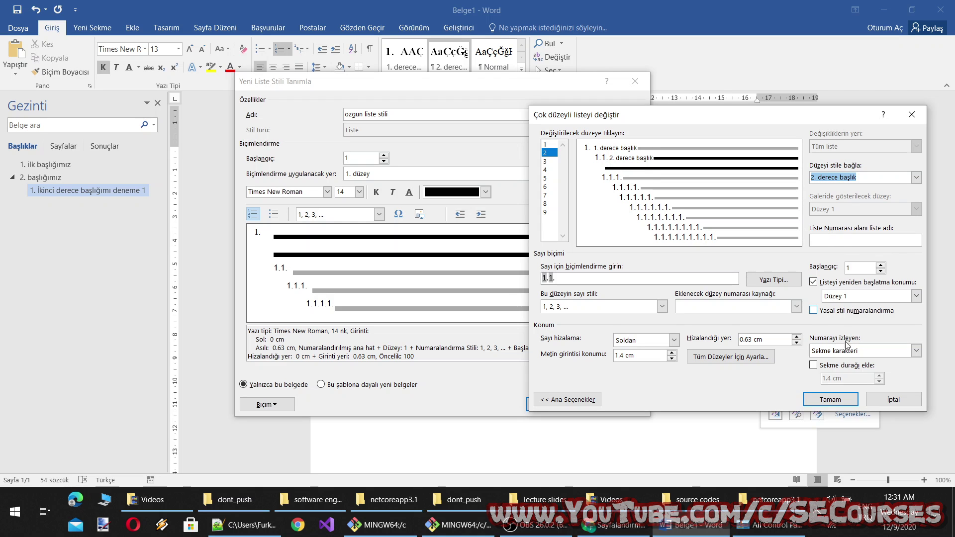
{"action": "left_click", "coordinate": [672, 358]}
{"action": "left_click", "coordinate": [671, 358]}
{"action": "left_click", "coordinate": [671, 358]}
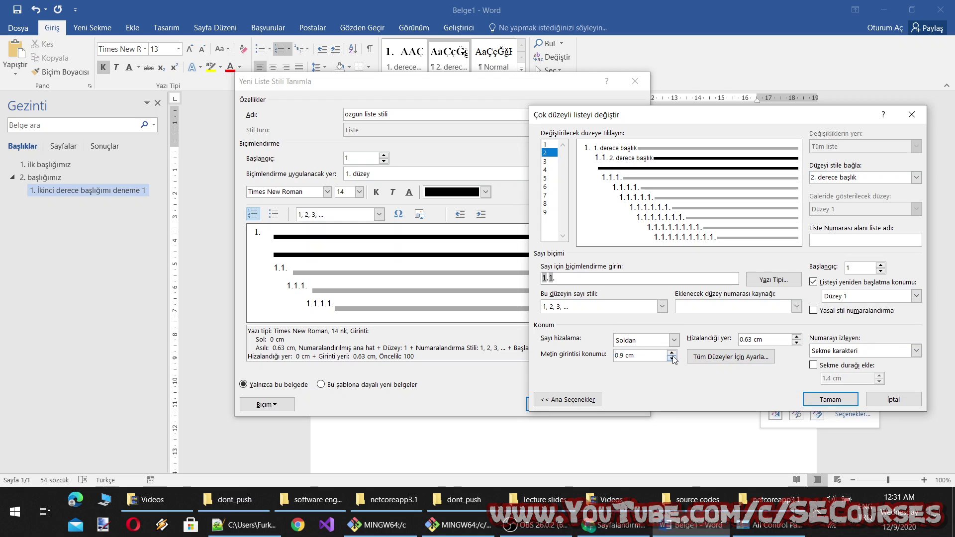
{"action": "left_click", "coordinate": [671, 352]}
{"action": "left_click", "coordinate": [671, 359]}
Lower level 2's number alignment to 0.2 cm, shrink its text indent further, and confirm.
{"action": "left_click", "coordinate": [796, 343]}
{"action": "left_click", "coordinate": [796, 342]}
{"action": "left_click", "coordinate": [671, 352]}
{"action": "left_click", "coordinate": [672, 359]}
{"action": "left_click", "coordinate": [672, 359]}
{"action": "left_click", "coordinate": [672, 359]}
{"action": "left_click", "coordinate": [672, 359]}
{"action": "left_click", "coordinate": [672, 359]}
{"action": "left_click", "coordinate": [830, 399]}
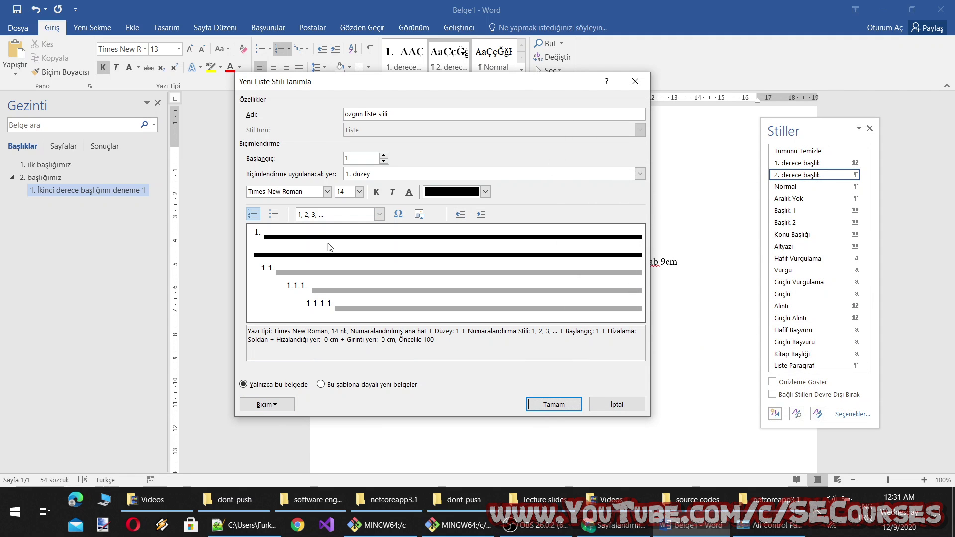
Review the list levels and confirm the new 'ozgun liste stili' list style.
{"action": "left_click", "coordinate": [383, 156]}
{"action": "left_click", "coordinate": [385, 173]}
{"action": "left_click", "coordinate": [374, 193]}
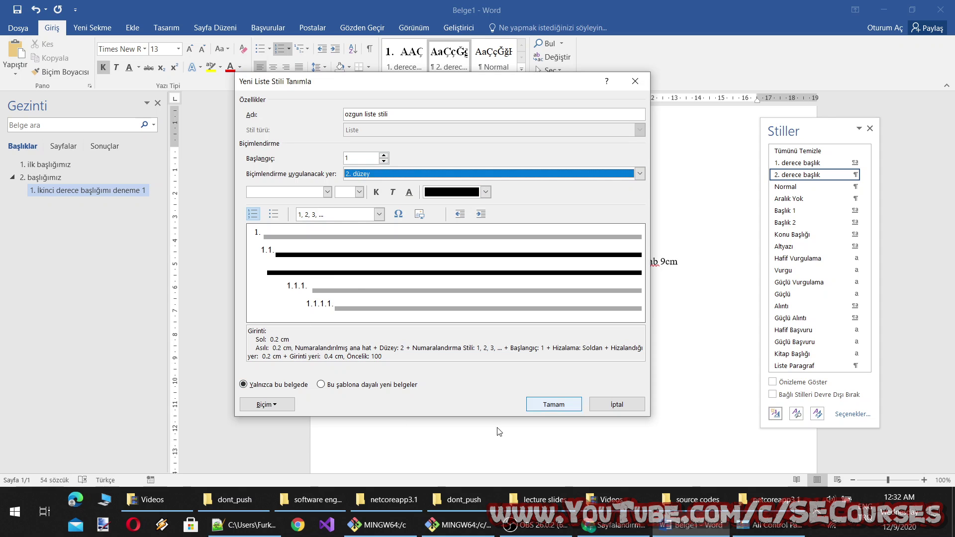
{"action": "left_click", "coordinate": [547, 404]}
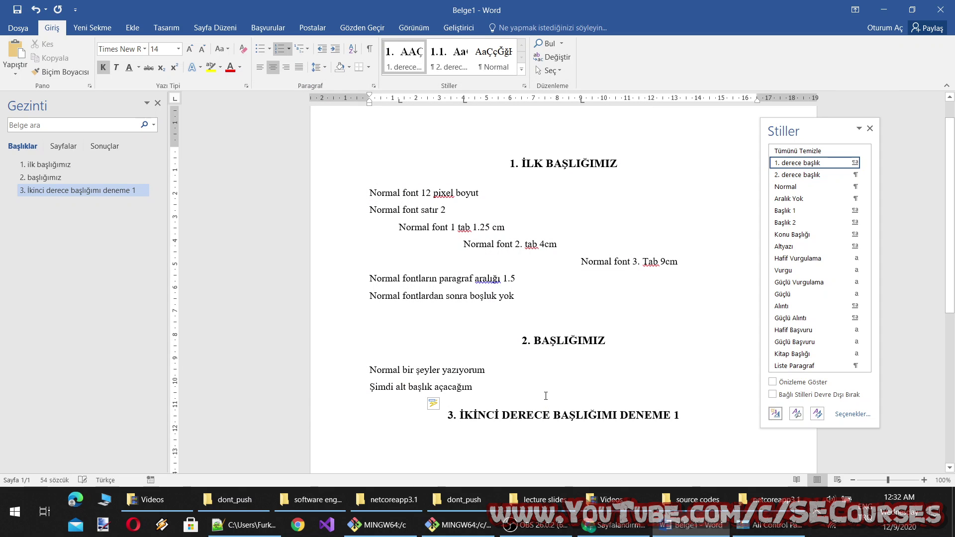
Demote the third heading to level 2.1 and add a 'Deneme deneme' body line below it.
{"action": "scroll", "coordinate": [534, 362], "scroll_direction": "down", "scroll_amount": 1}
{"action": "key", "text": "Tab"}
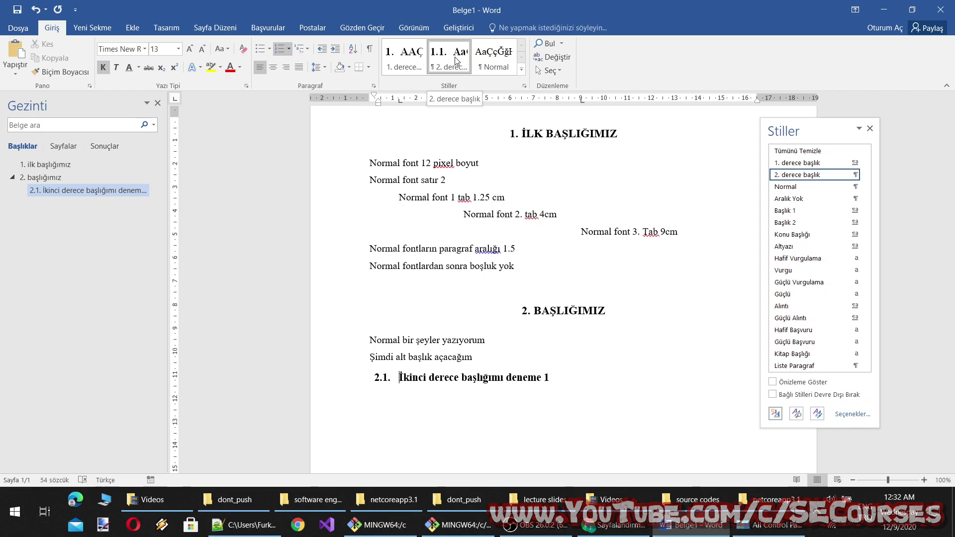
{"action": "mouse_move", "coordinate": [563, 414]}
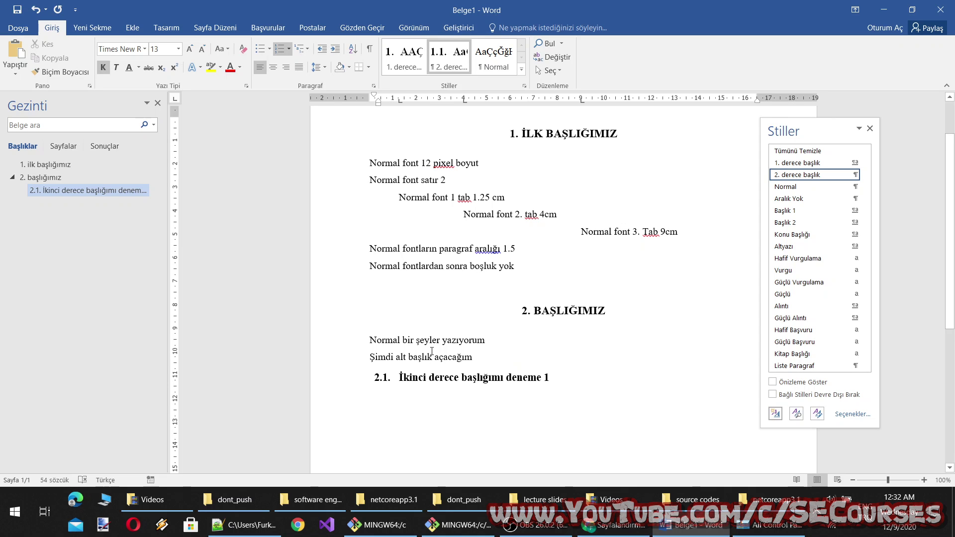
{"action": "key", "text": "Return"}
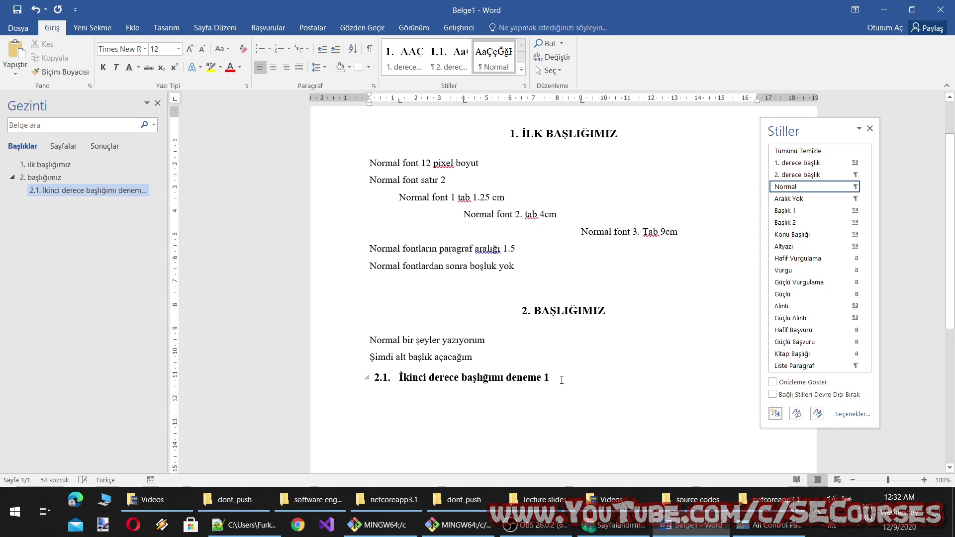
{"action": "type", "text": "Deneme deneme"}
Add 'Deneme başlık 2' as a 2. derece başlık heading numbered 2.2.
{"action": "key", "text": "Return"}
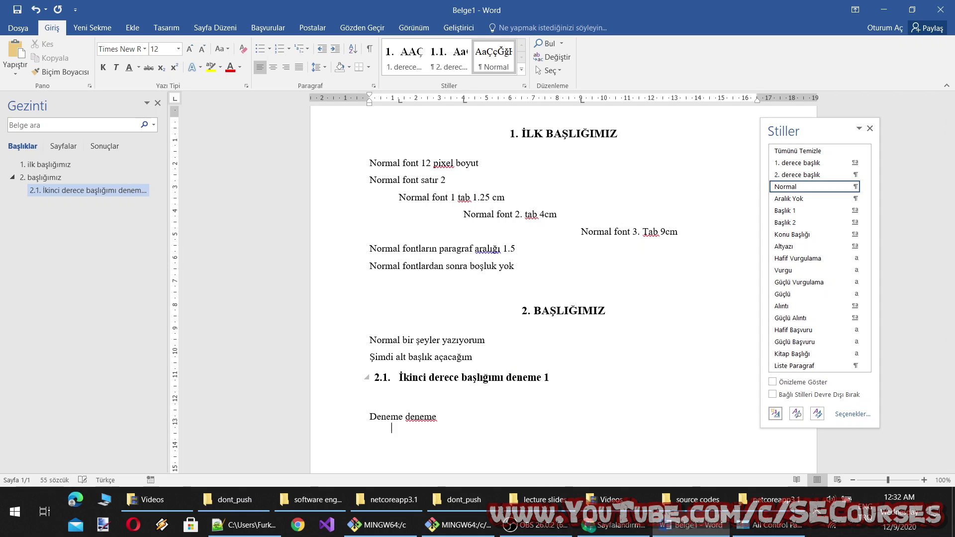
{"action": "type", "text": "Dene"}
{"action": "type", "text": "me başlık 2. derece"}
{"action": "left_click", "coordinate": [449, 57]}
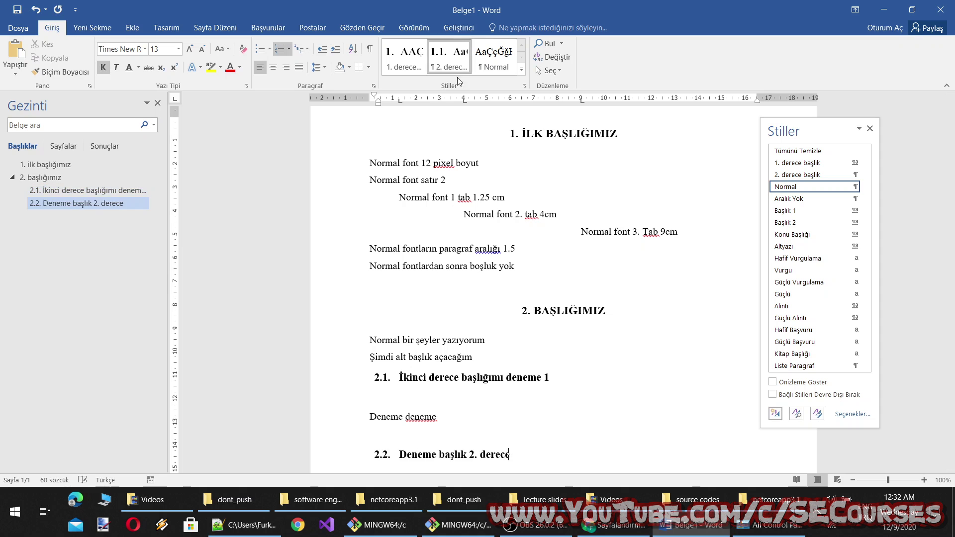
{"action": "scroll", "coordinate": [557, 377], "scroll_direction": "down", "scroll_amount": 3}
Add the 1. derece başlık heading '3. ANA BAŞLIK' and set the line below to Normal.
{"action": "key", "text": "Return"}
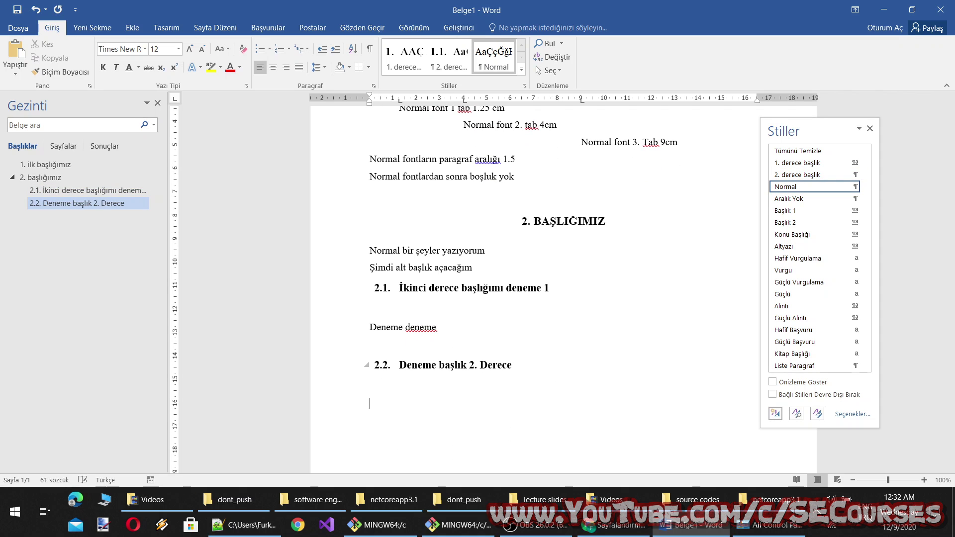
{"action": "type", "text": "3"}
{"action": "left_click", "coordinate": [404, 58]}
{"action": "type", "text": "a"}
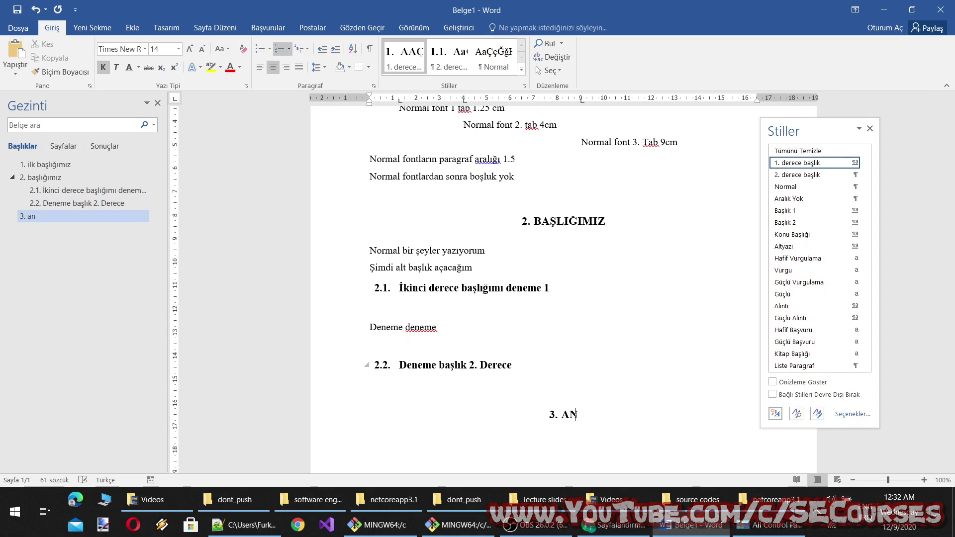
{"action": "type", "text": "na bsşa"}
{"action": "key", "text": "BackSpace"}
{"action": "key", "text": "BackSpace"}
{"action": "key", "text": "BackSpace"}
{"action": "type", "text": "aş"}
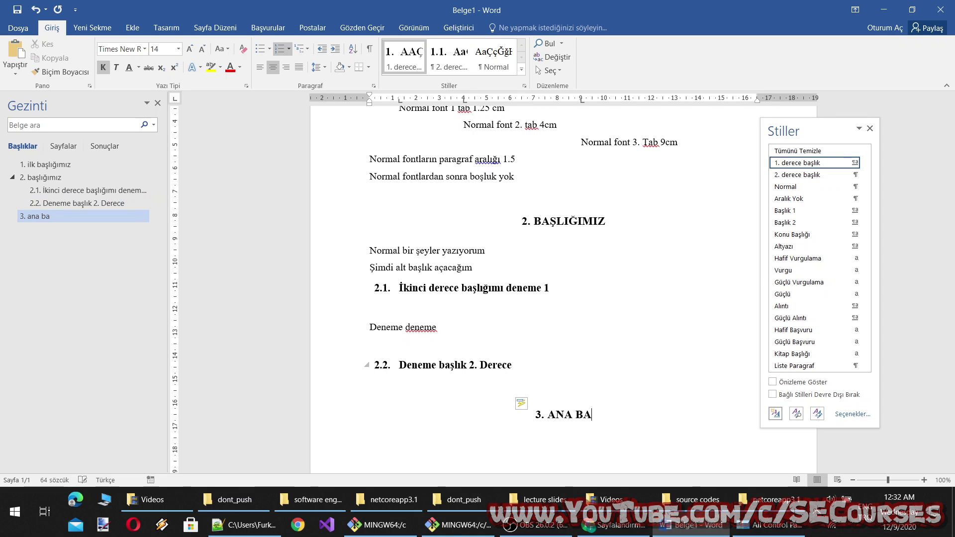
{"action": "type", "text": "lık"}
{"action": "key", "text": "Return"}
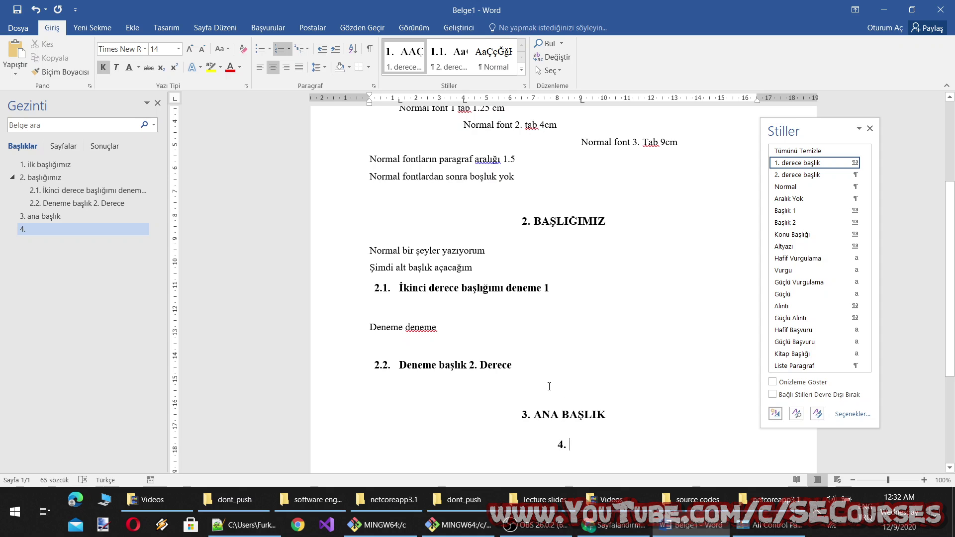
{"action": "left_click", "coordinate": [493, 57]}
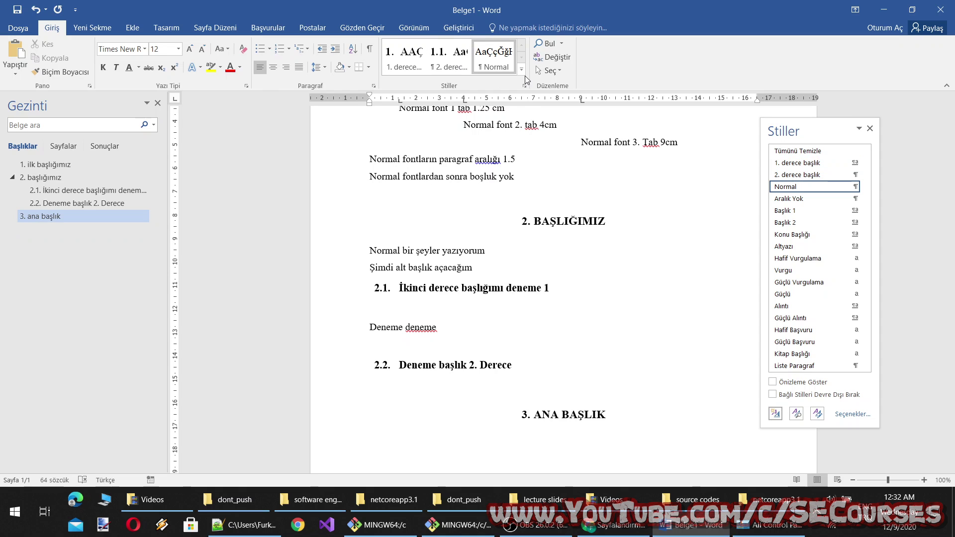
Browse the styles gallery and Stiller pane, inspecting the Normal style's options.
{"action": "left_click", "coordinate": [521, 69]}
{"action": "left_click", "coordinate": [539, 73]}
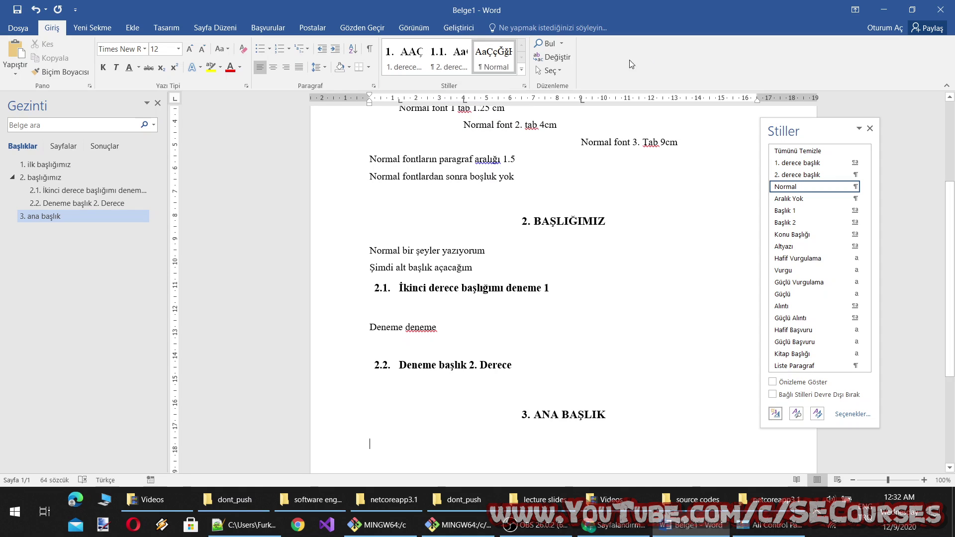
{"action": "left_click", "coordinate": [525, 86]}
{"action": "left_click", "coordinate": [525, 86]}
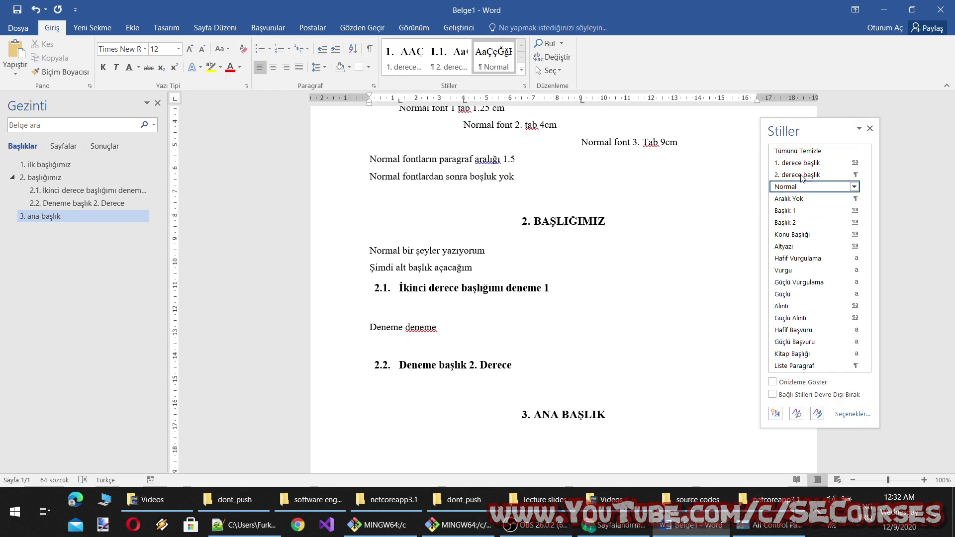
{"action": "right_click", "coordinate": [792, 191]}
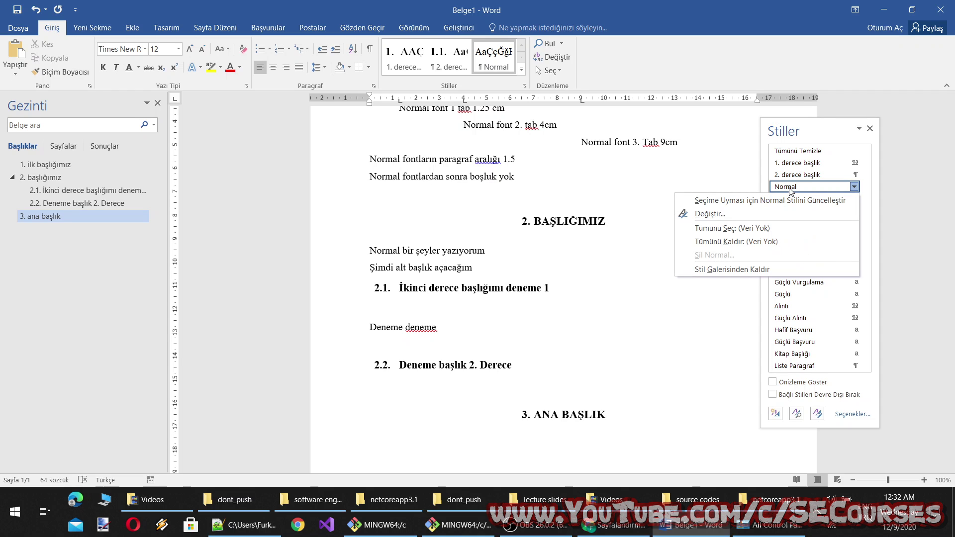
{"action": "left_click", "coordinate": [788, 191]}
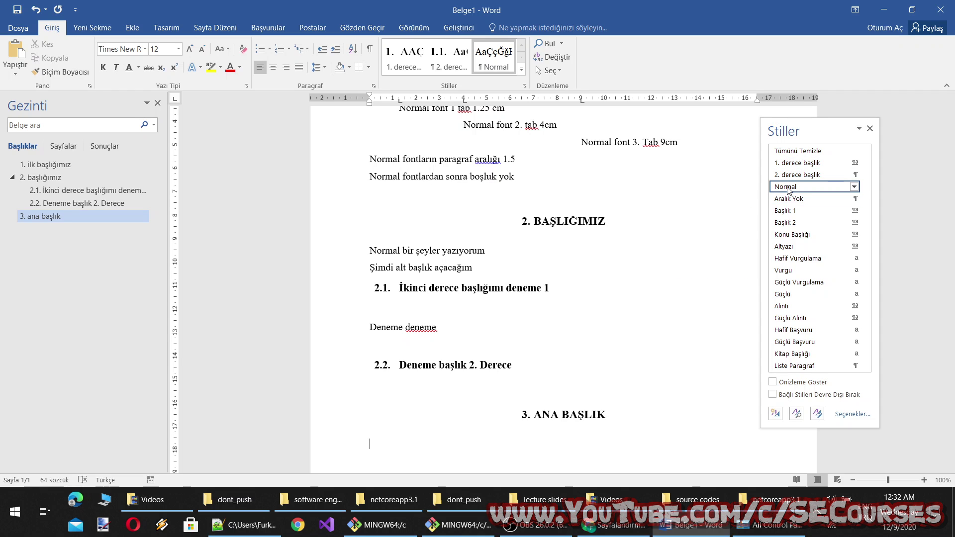
{"action": "right_click", "coordinate": [788, 191]}
{"action": "left_click", "coordinate": [788, 190]}
{"action": "right_click", "coordinate": [782, 188]}
{"action": "left_click", "coordinate": [646, 159]}
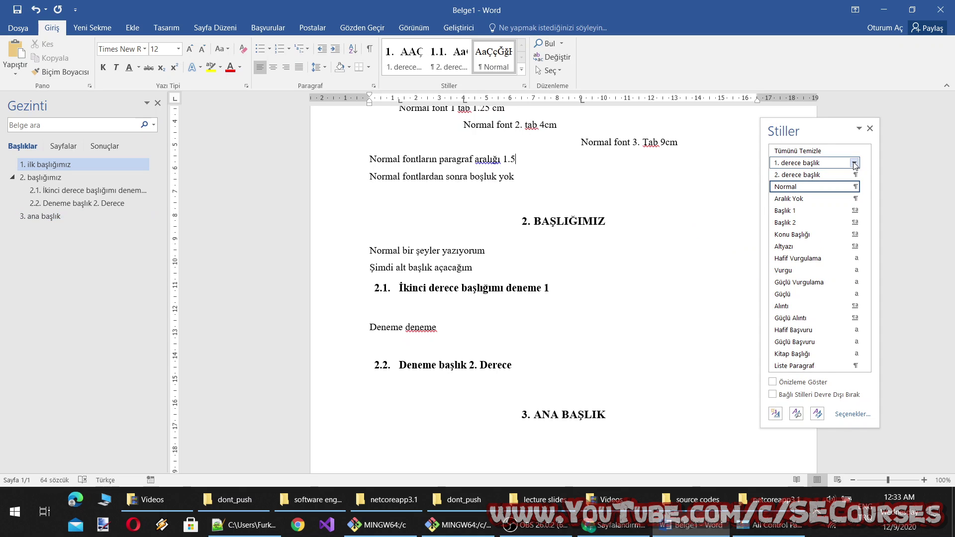
{"action": "mouse_move", "coordinate": [813, 174]}
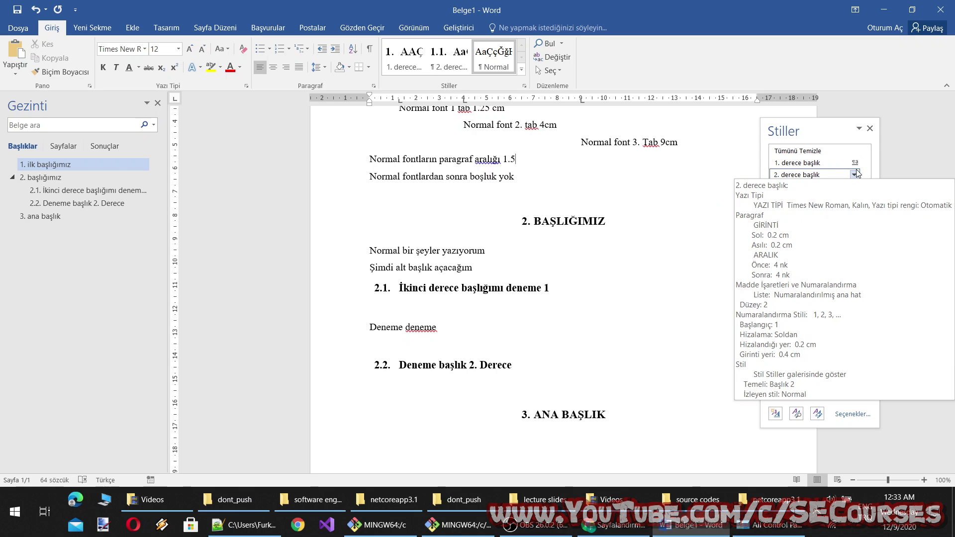
Start a new empty heading numbered 4 after '3. ANA BAŞLIK'.
{"action": "left_click", "coordinate": [522, 390]}
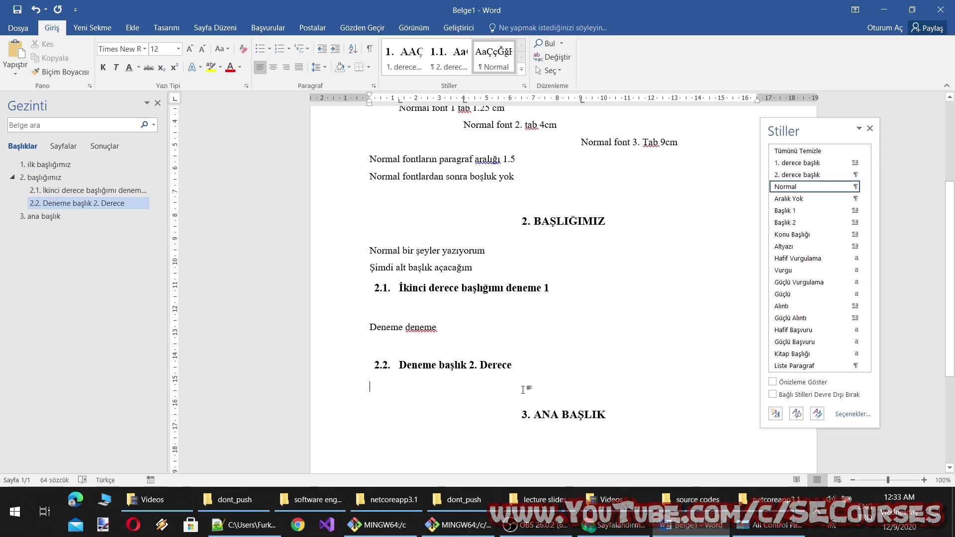
{"action": "left_click", "coordinate": [626, 415]}
{"action": "scroll", "coordinate": [626, 415], "scroll_direction": "down", "scroll_amount": 2}
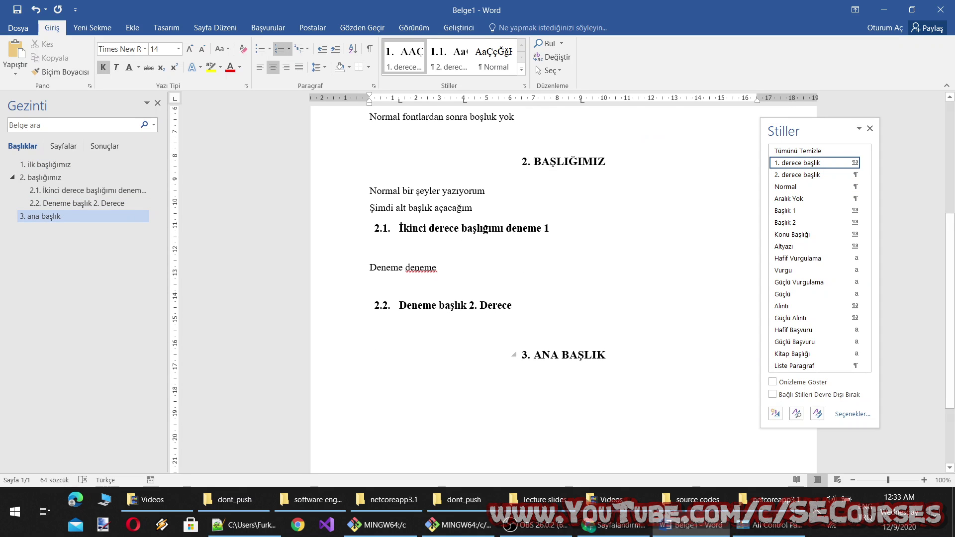
{"action": "key", "text": "Return"}
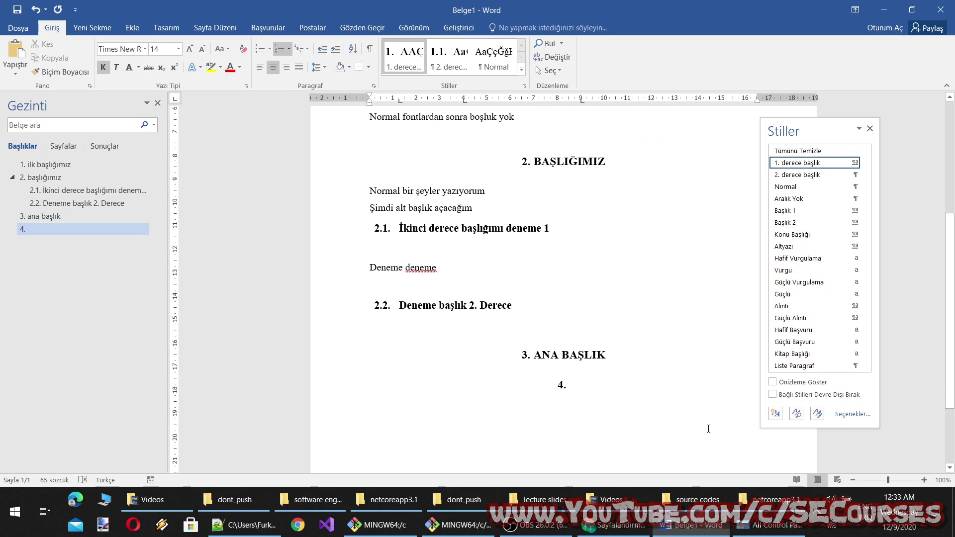
Open Modify Style for 1. derece başlık and review its font and paragraph settings unchanged.
{"action": "left_click", "coordinate": [854, 164]}
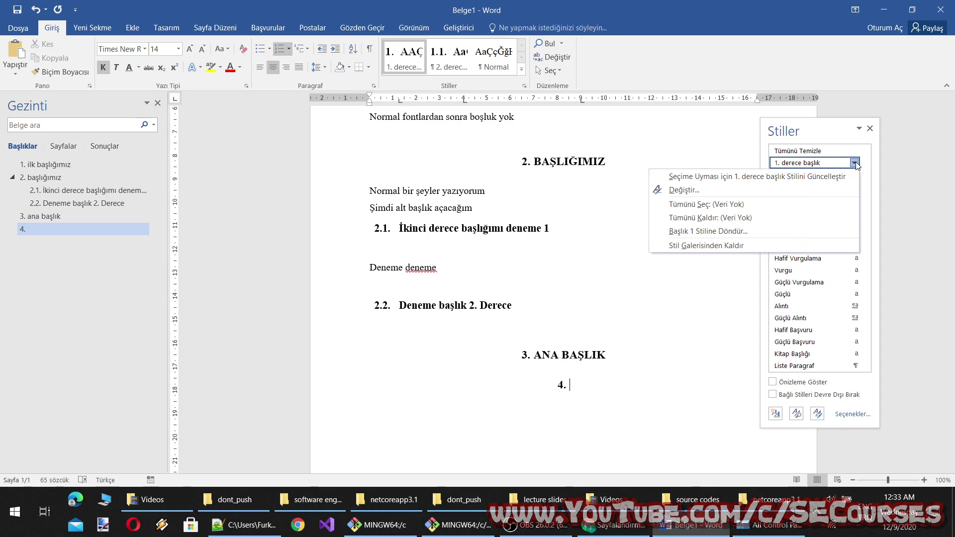
{"action": "left_click", "coordinate": [693, 191]}
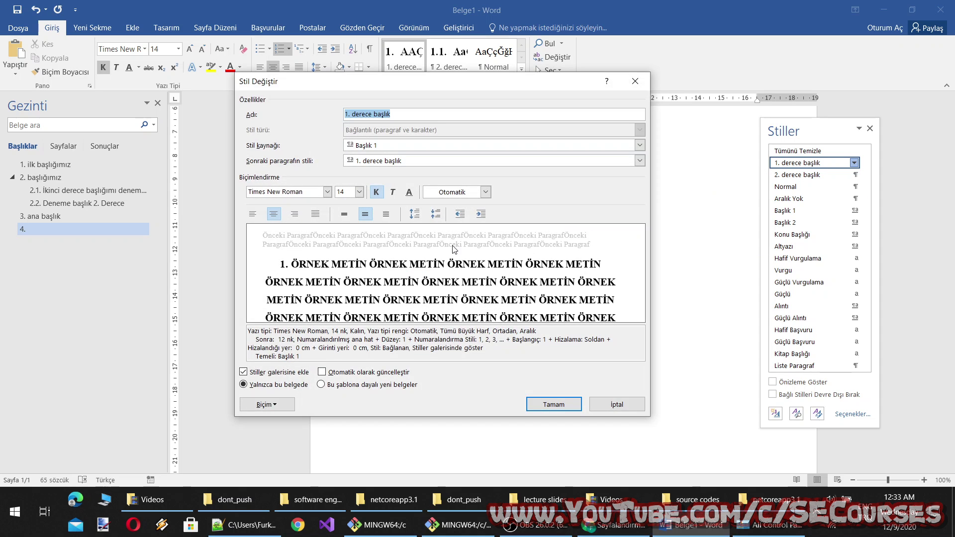
{"action": "left_click", "coordinate": [269, 404]}
{"action": "left_click", "coordinate": [296, 279]}
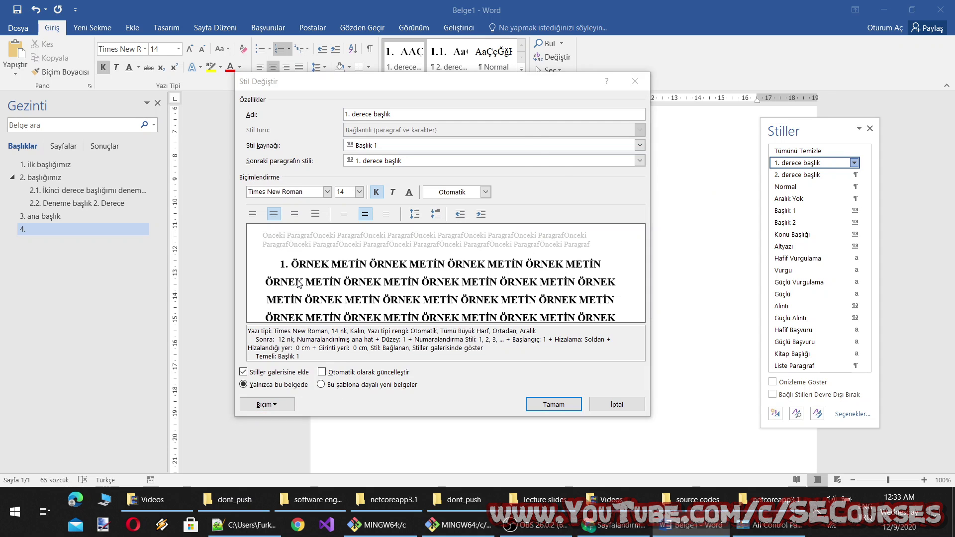
{"action": "left_click", "coordinate": [792, 384]}
{"action": "left_click", "coordinate": [267, 404]}
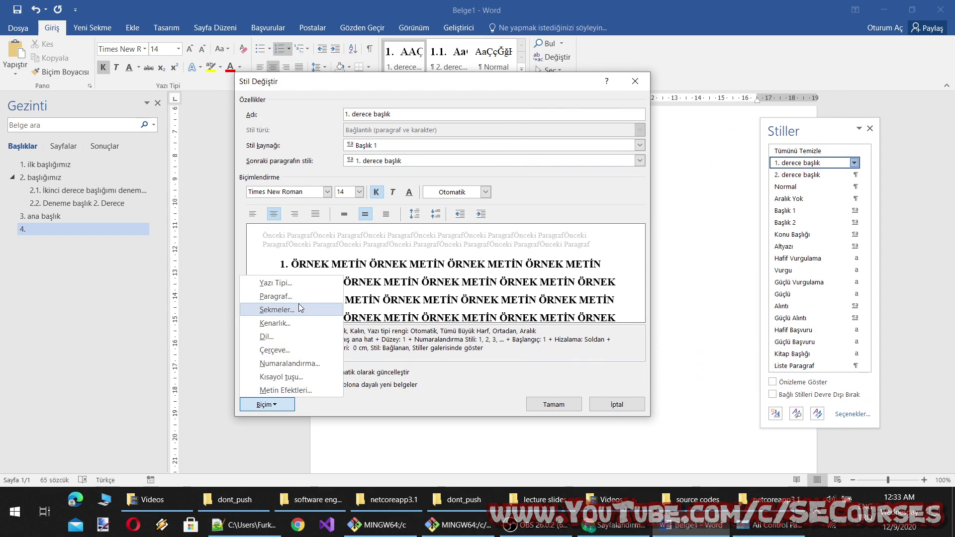
{"action": "left_click", "coordinate": [279, 296]}
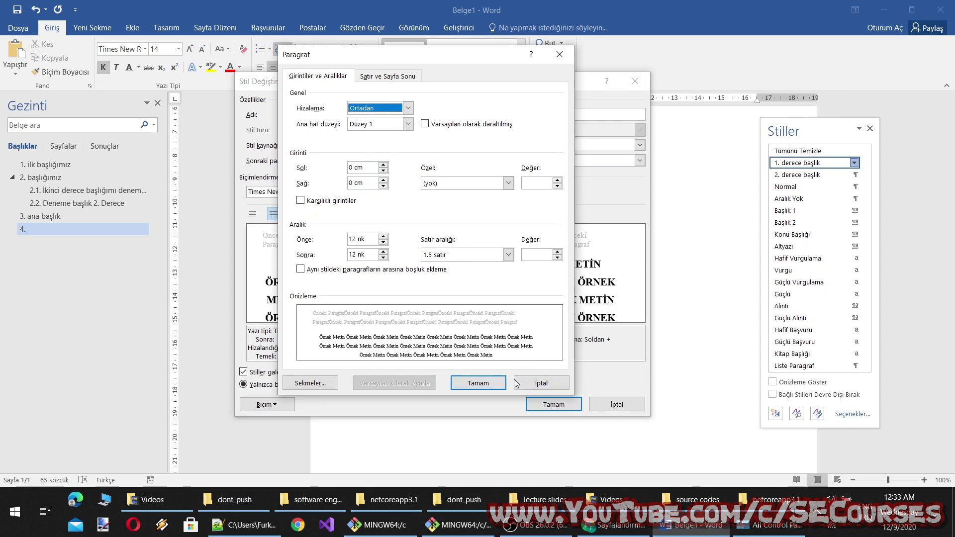
{"action": "left_click", "coordinate": [516, 381]}
Set the heading's 'Style for following paragraph' to Normal and save the style.
{"action": "left_click", "coordinate": [261, 407]}
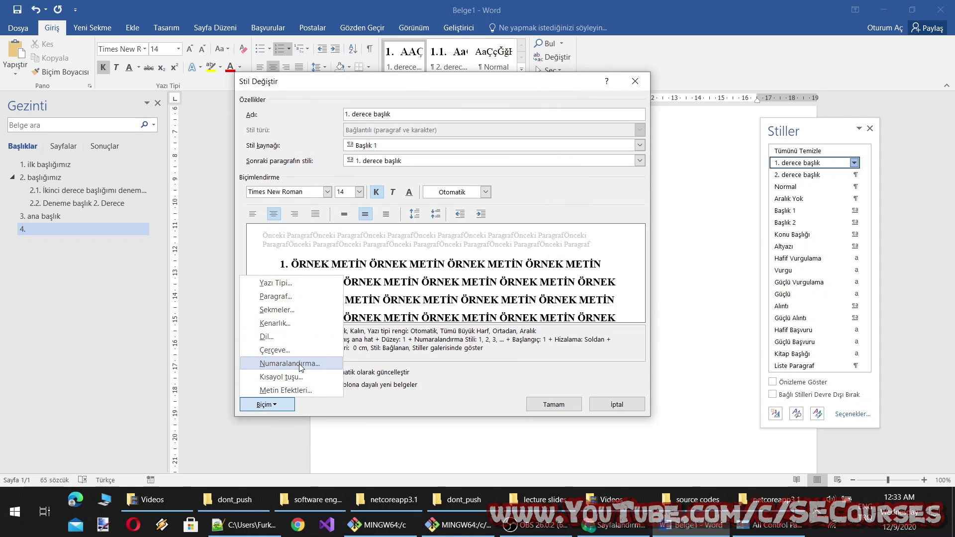
{"action": "left_click", "coordinate": [457, 161]}
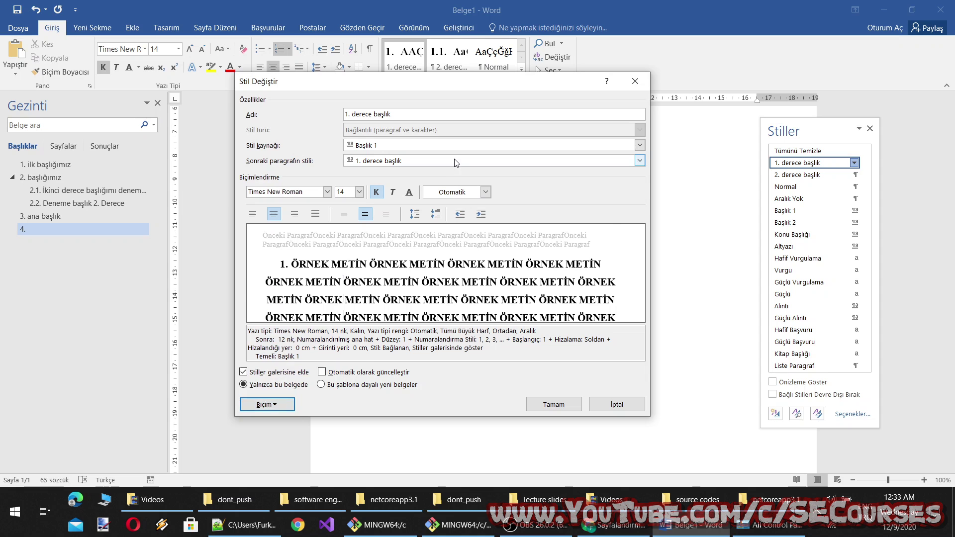
{"action": "left_click", "coordinate": [456, 160]}
{"action": "left_click", "coordinate": [386, 189]}
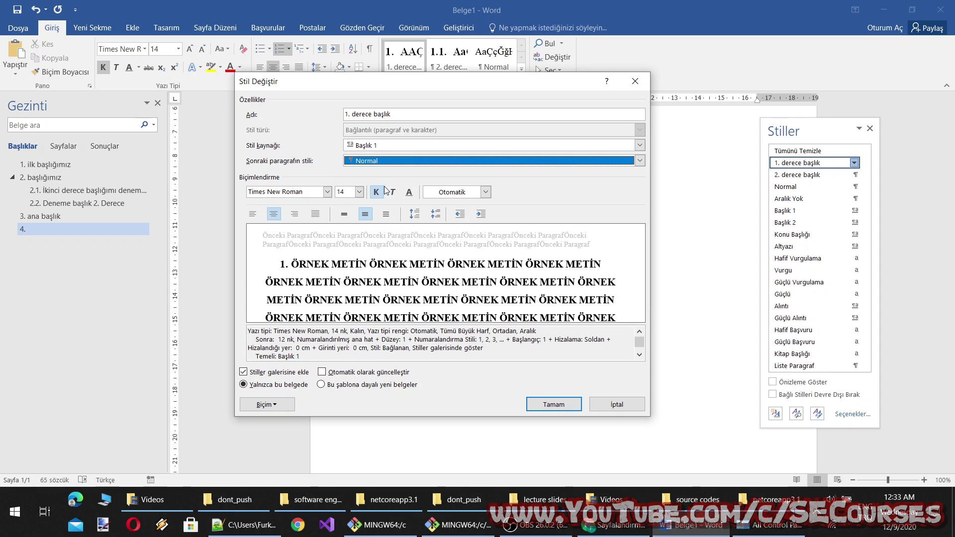
{"action": "left_click", "coordinate": [559, 402]}
Delete the empty 4. heading and type Normal body lines starting 'Deneme başka bir metin'.
{"action": "key", "text": "BackSpace"}
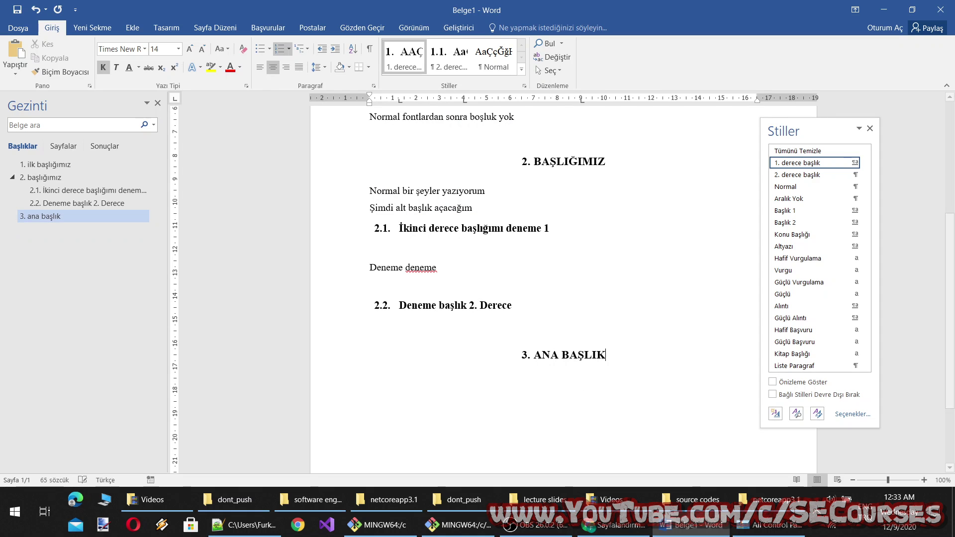
{"action": "key", "text": "Return"}
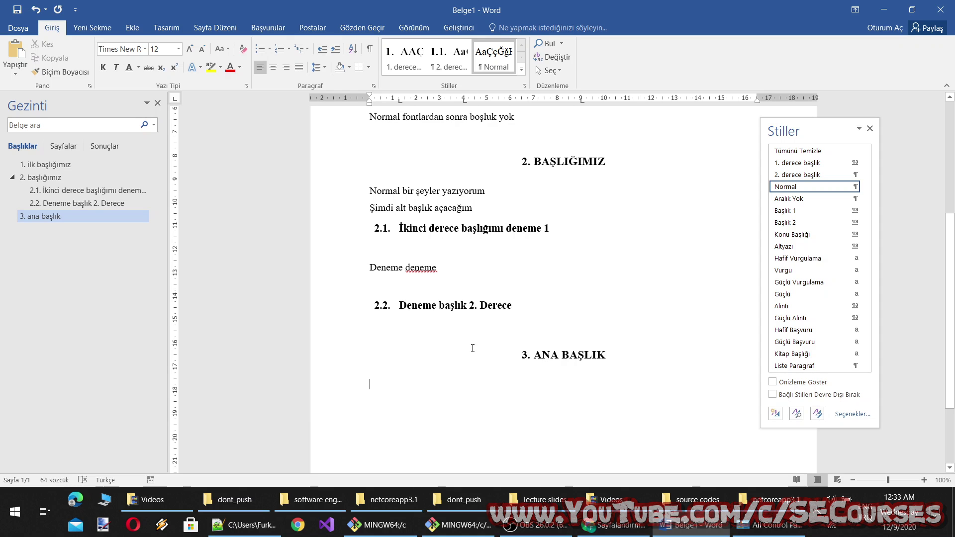
{"action": "type", "text": "4."}
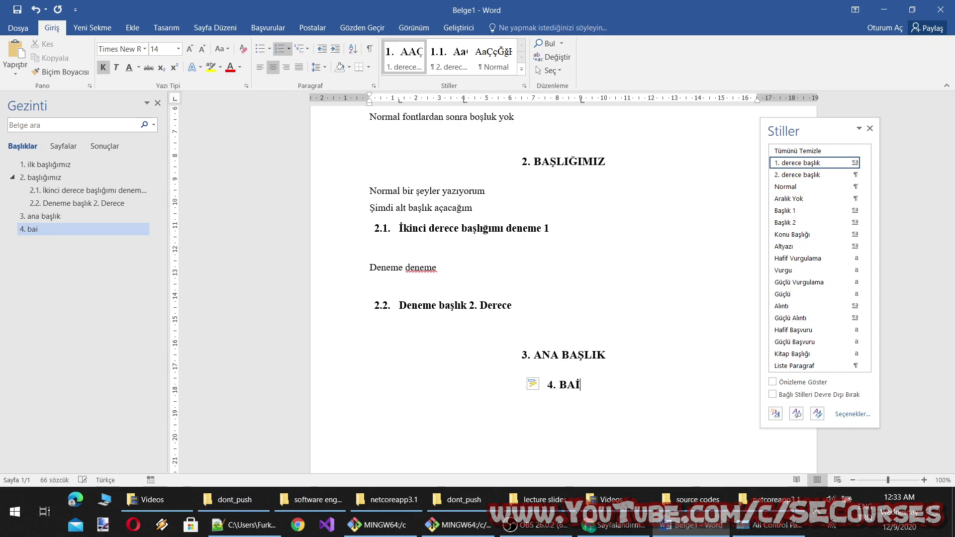
{"action": "key", "text": "ctrl+z"}
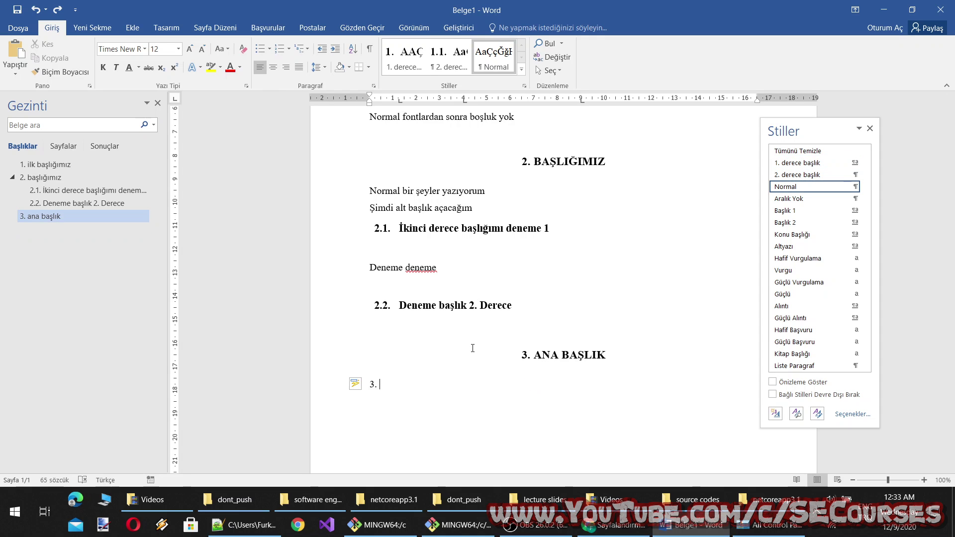
{"action": "key", "text": "BackSpace"}
{"action": "key", "text": "BackSpace"}
{"action": "key", "text": "BackSpace"}
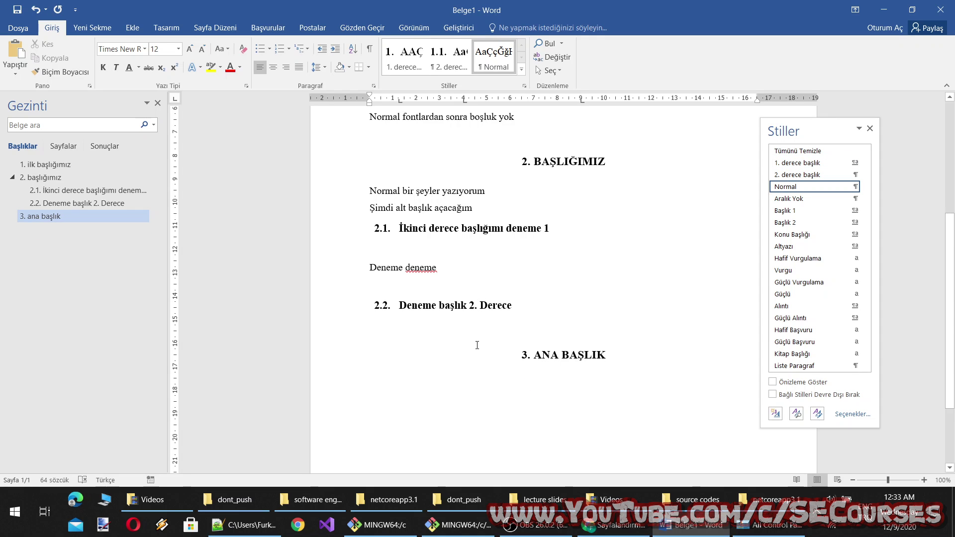
{"action": "type", "text": "deneme"}
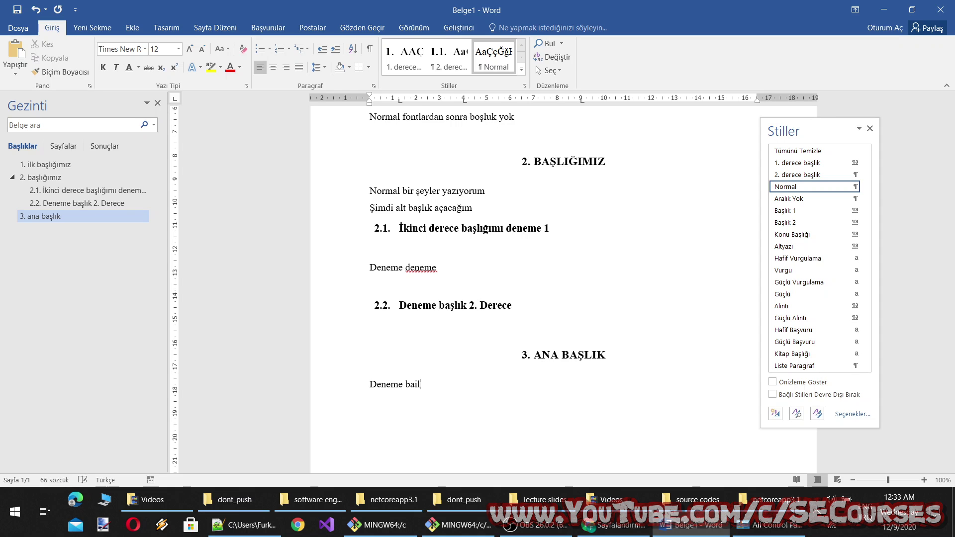
{"action": "key", "text": "BackSpace"}
{"action": "key", "text": "BackSpace"}
{"action": "type", "text": "ika"}
{"action": "type", "text": " bir metin 3. Başlık"}
{"action": "type", "text": " altında"}
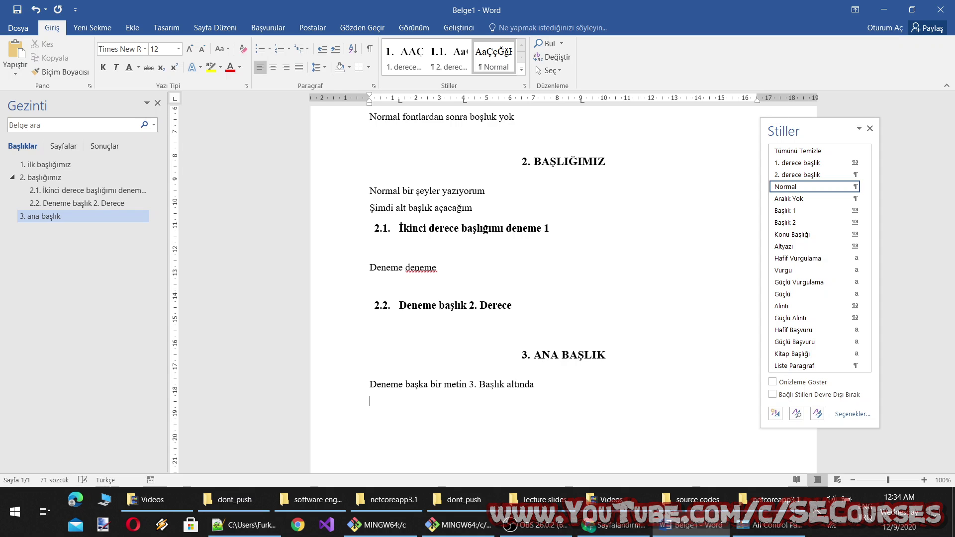
{"action": "type", "text": "Şimdi 3. başlığ"}
{"action": "type", "text": "ı"}
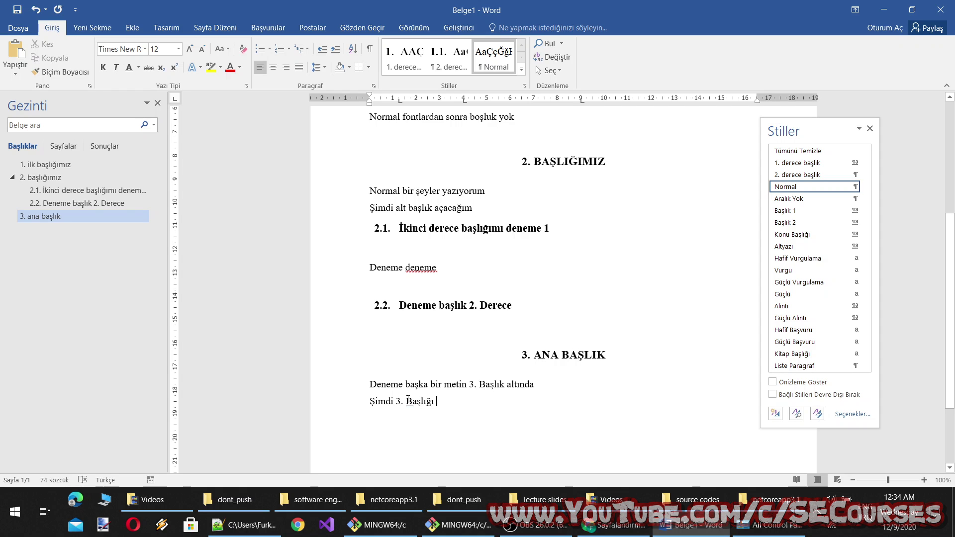
Open Control AutoCorrect Options from the AutoCorrect button under 'Başlığı'.
{"action": "left_click", "coordinate": [423, 413]}
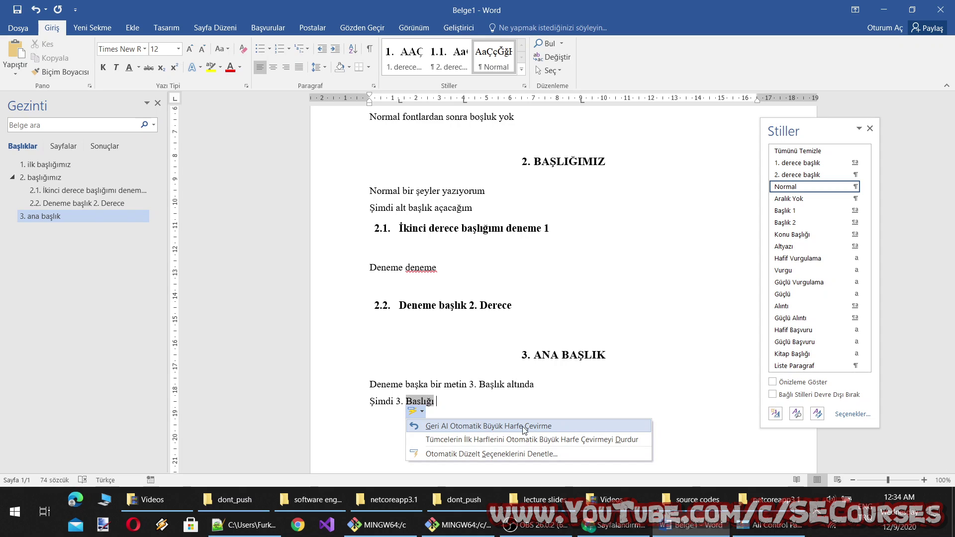
{"action": "left_click", "coordinate": [464, 454]}
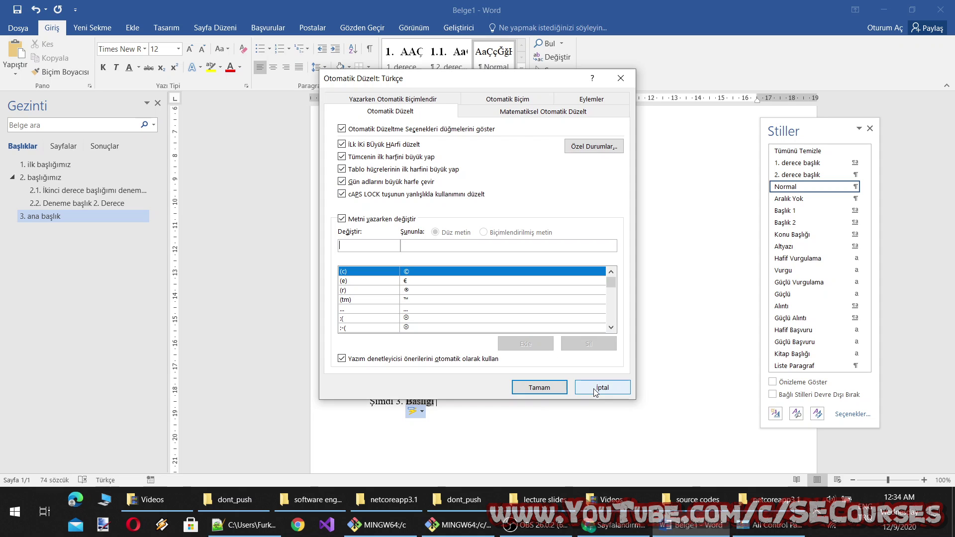
Close the AutoCorrect dialog unchanged and undo the automatic capitalization of 'başlığı'.
{"action": "left_click", "coordinate": [501, 111]}
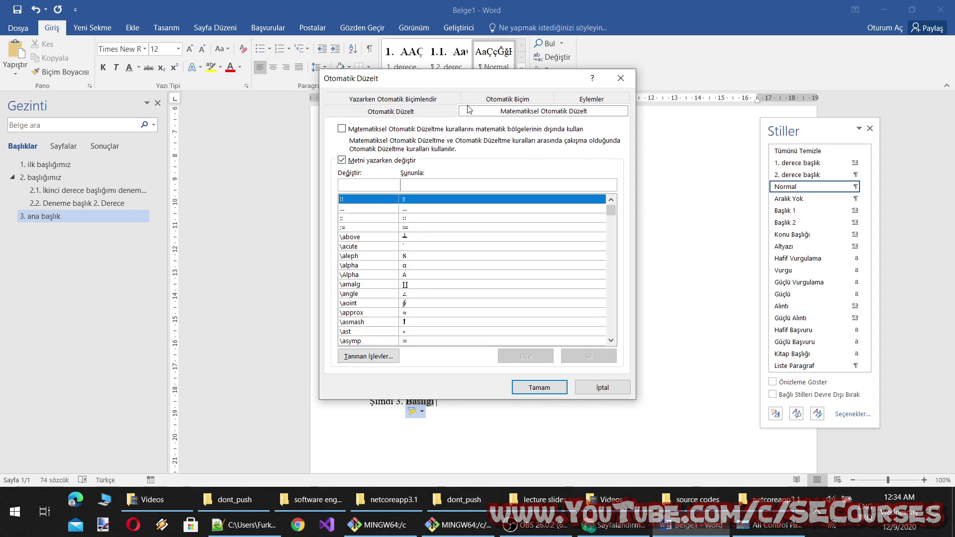
{"action": "left_click", "coordinate": [426, 114]}
{"action": "left_click", "coordinate": [590, 387]}
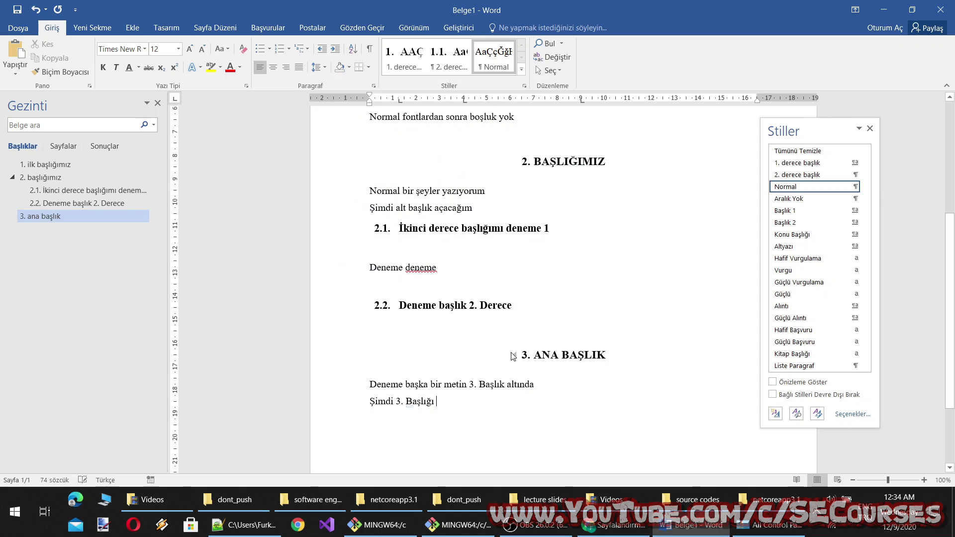
{"action": "key", "text": "ctrl+z"}
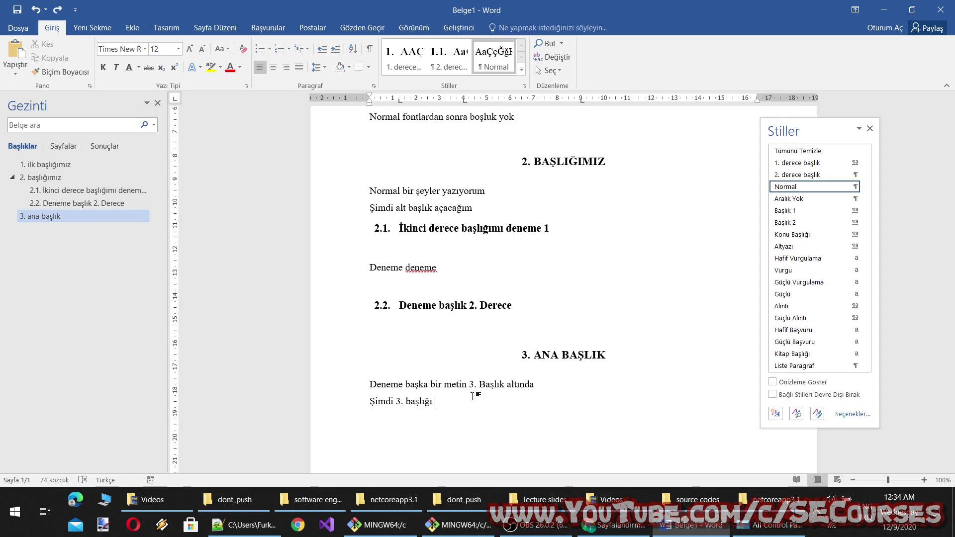
Add 'Deneme başlık 3. ana başlık altında' as 2. derece başlık heading 3.1.
{"action": "key", "text": "Return"}
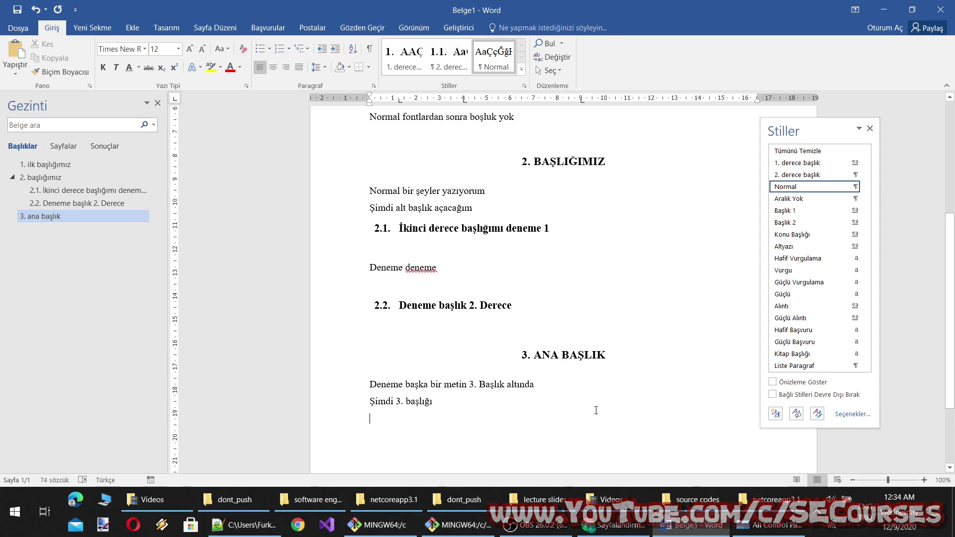
{"action": "type", "text": "Deneme başlı"}
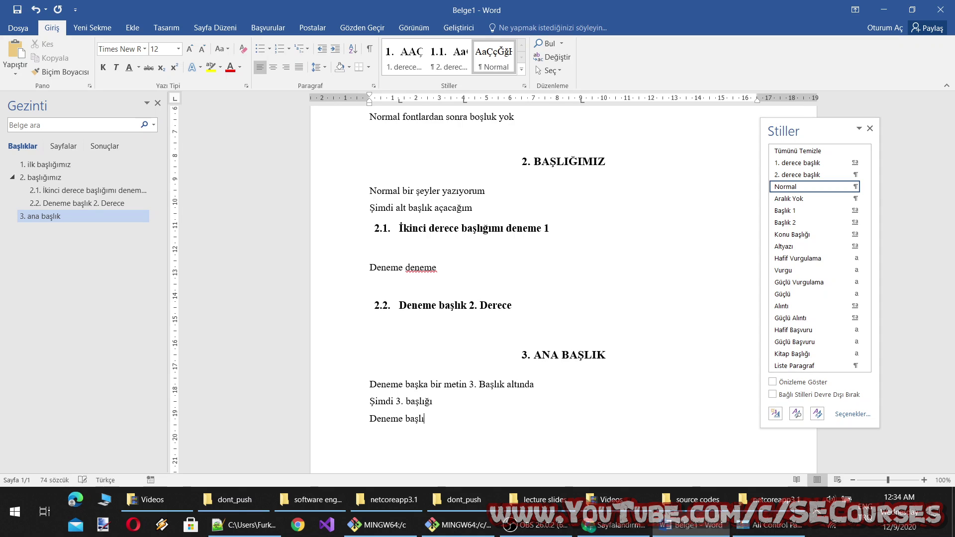
{"action": "type", "text": "k 3."}
{"action": "key", "text": "BackSpace"}
{"action": "type", "text": "Ana başl"}
{"action": "type", "text": "ık altında"}
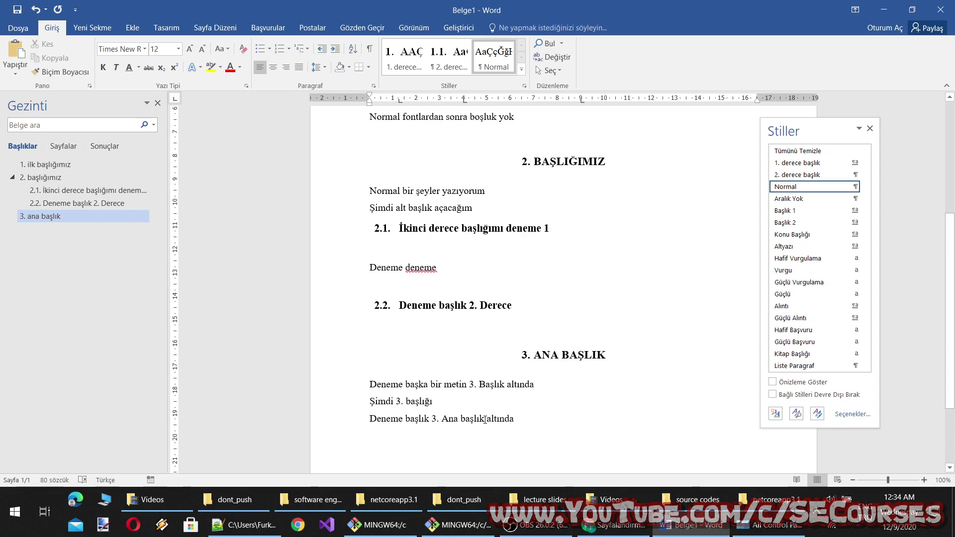
{"action": "left_click_drag", "start_coordinate": [442, 418], "coordinate": [495, 443]}
{"action": "type", "text": "ana "}
{"action": "type", "text": "başlı"}
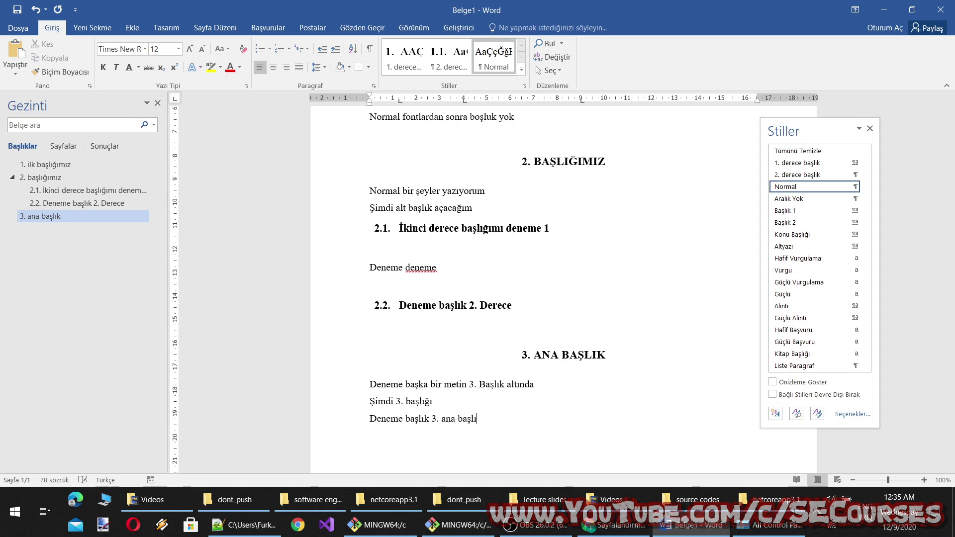
{"action": "left_click", "coordinate": [450, 60]}
{"action": "key", "text": "Return"}
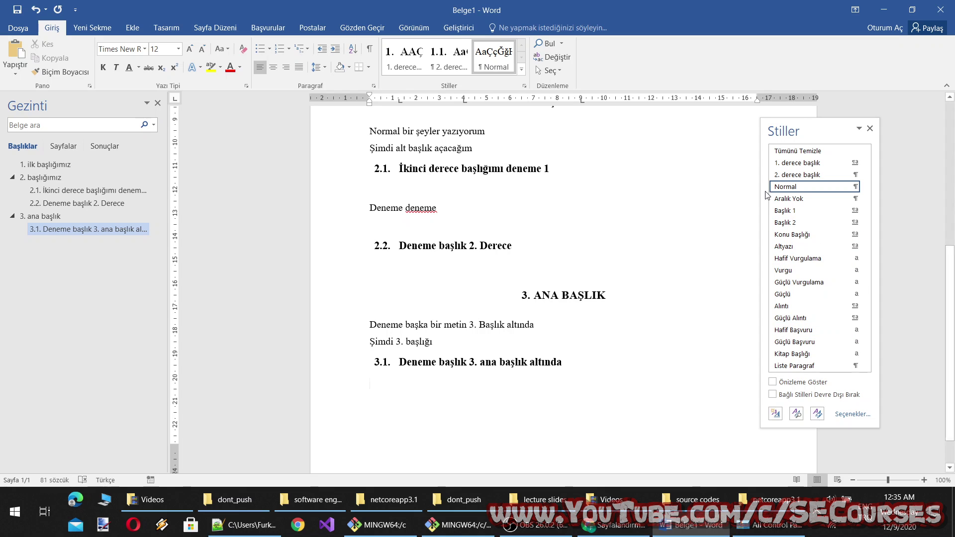
{"action": "left_click", "coordinate": [402, 363]}
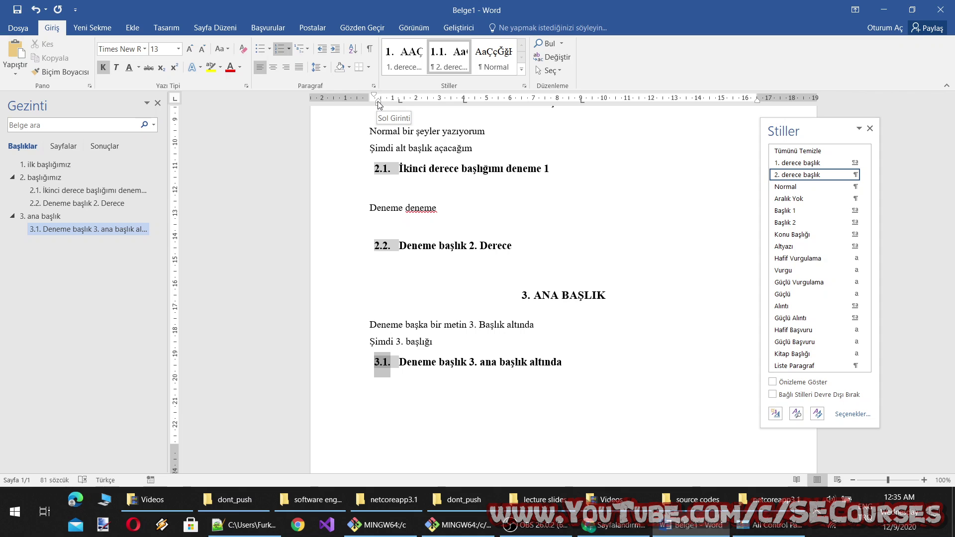
{"action": "left_click", "coordinate": [376, 243]}
{"action": "right_click", "coordinate": [454, 55]}
{"action": "left_click", "coordinate": [480, 74]}
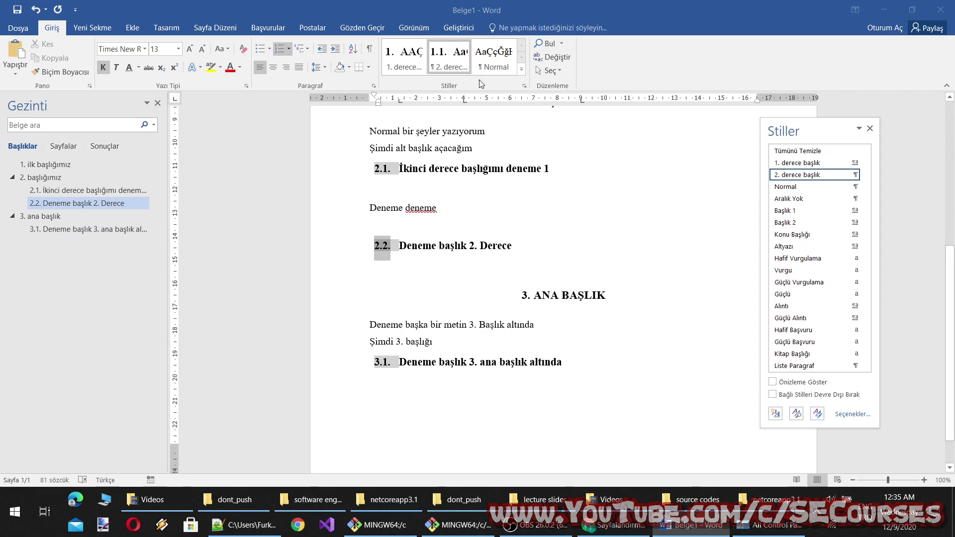
{"action": "left_click", "coordinate": [267, 404]}
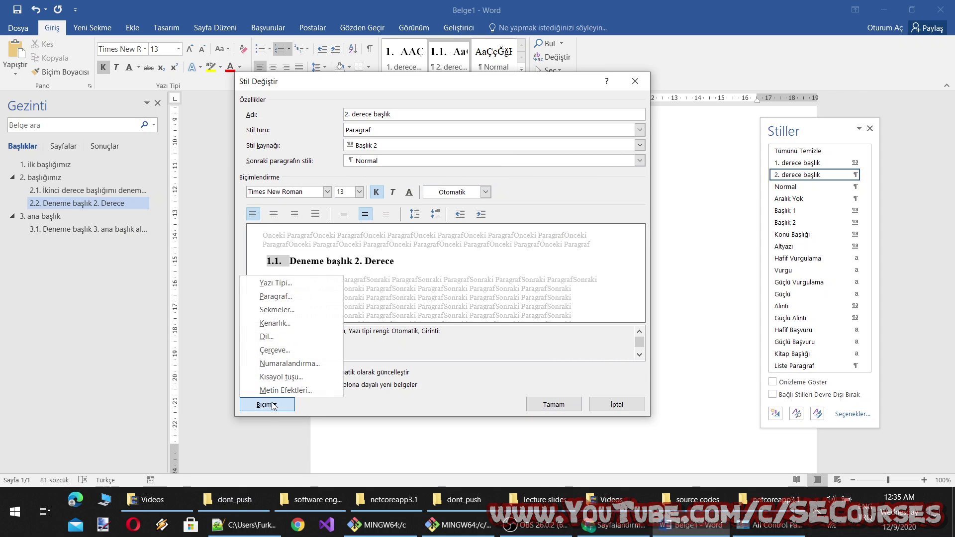
{"action": "left_click", "coordinate": [284, 281]}
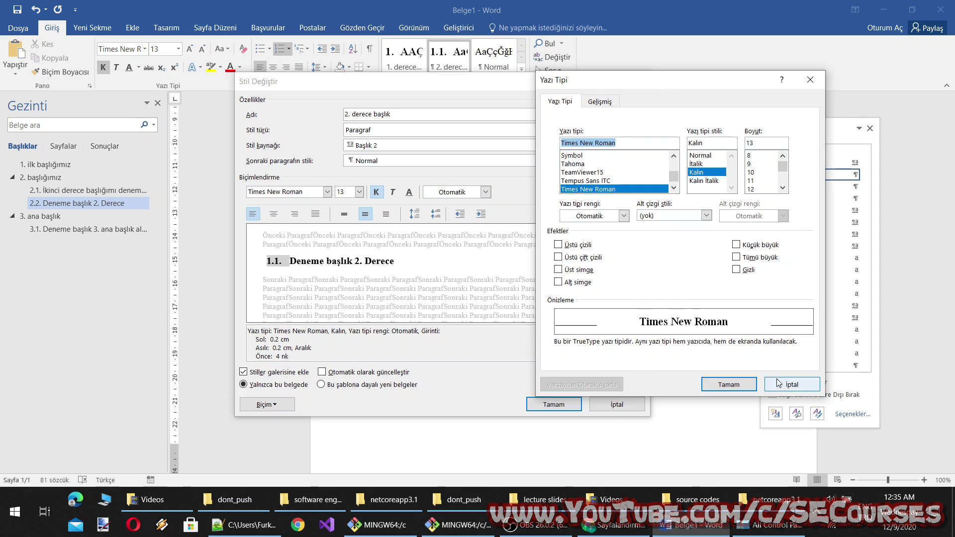
{"action": "left_click", "coordinate": [796, 383]}
{"action": "left_click", "coordinate": [269, 403]}
{"action": "left_click", "coordinate": [286, 297]}
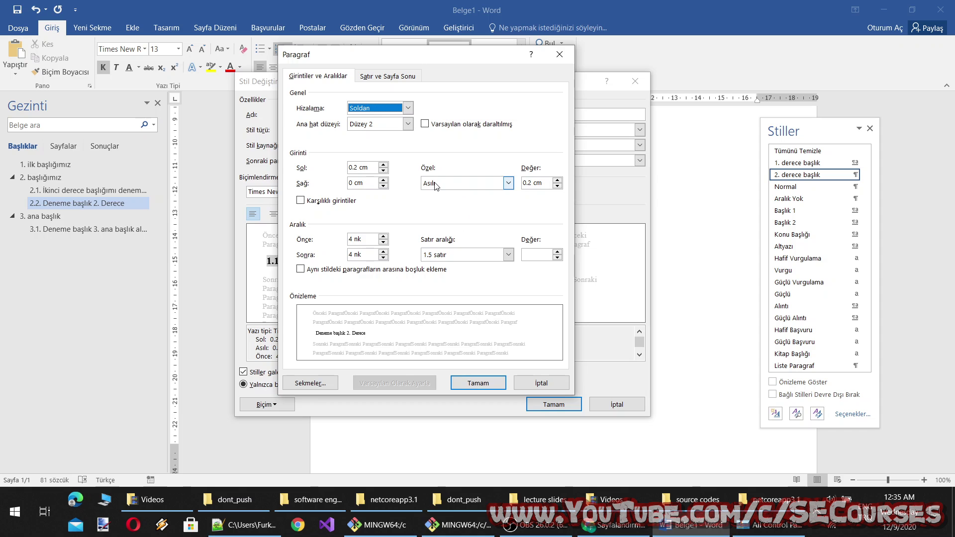
{"action": "left_click", "coordinate": [534, 388]}
{"action": "left_click", "coordinate": [613, 404]}
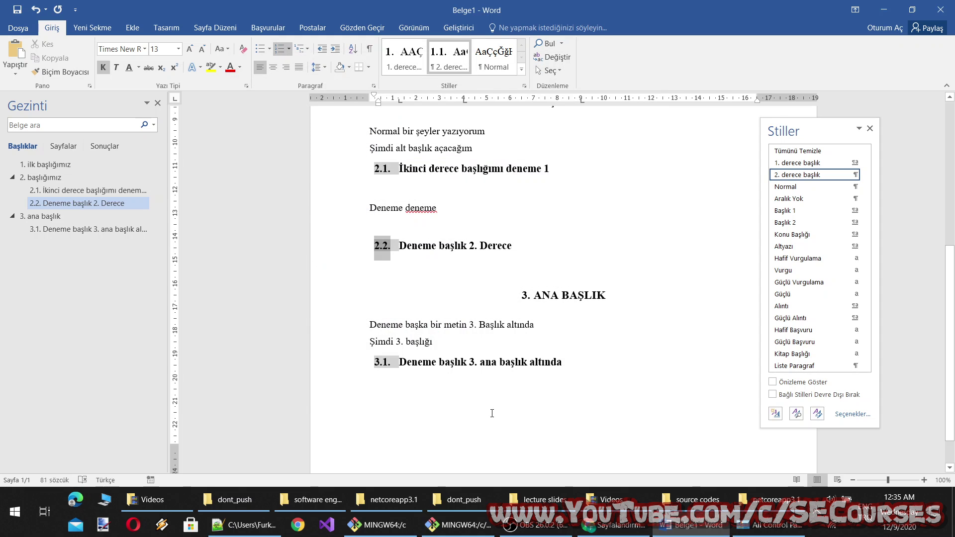
{"action": "left_click", "coordinate": [506, 399]}
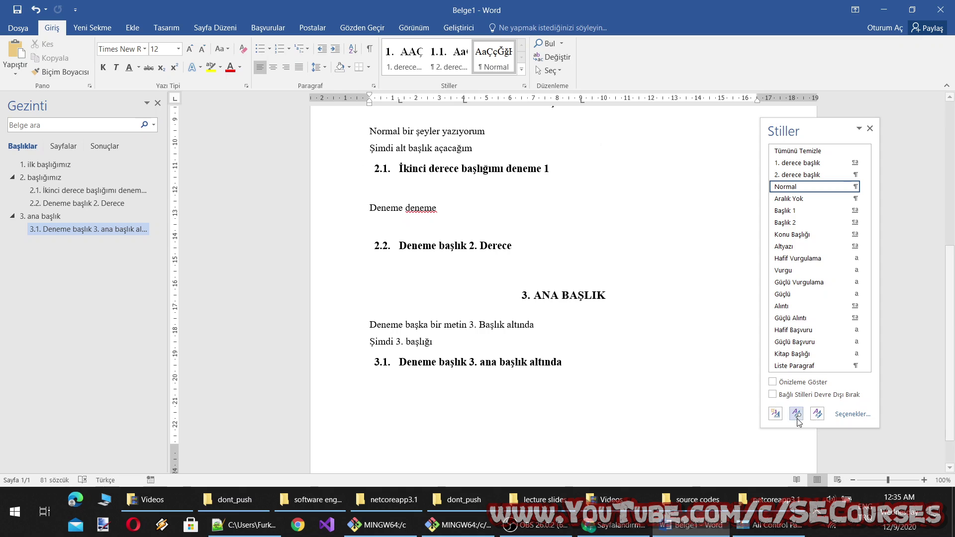
Create a new paragraph style named '3. derece başlık' from the Styles pane.
{"action": "right_click", "coordinate": [792, 177]}
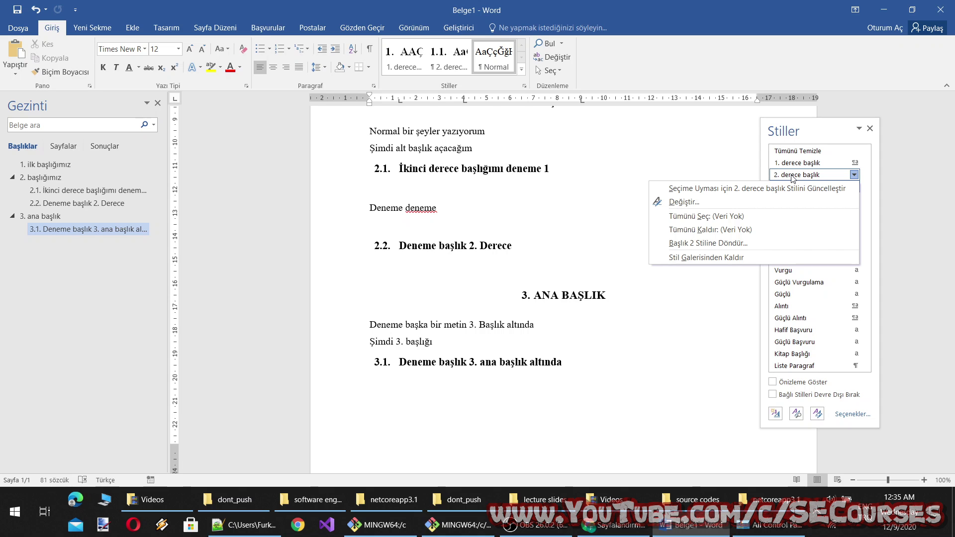
{"action": "left_click", "coordinate": [776, 414]}
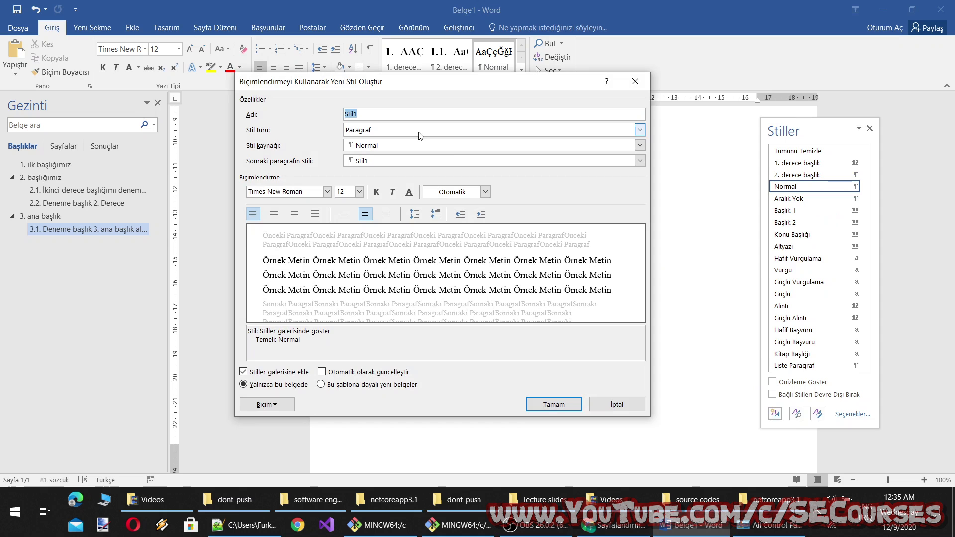
{"action": "key", "text": "BackSpace"}
{"action": "type", "text": "3. d"}
{"action": "type", "text": "erece başlık"}
{"action": "key", "text": "Return"}
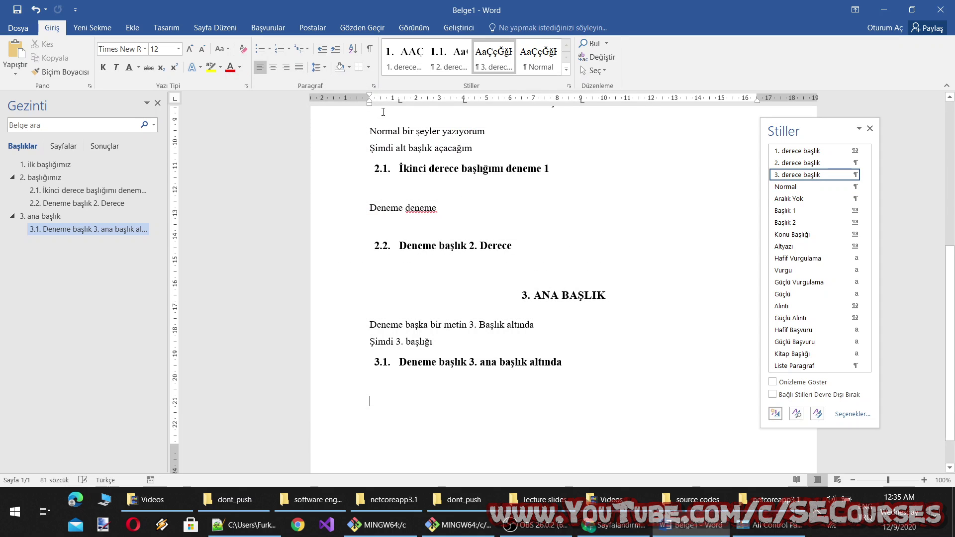
Remove the stray 4. heading and page break, leaving a plain line 'Üçünü derece başlık'.
{"action": "mouse_move", "coordinate": [378, 247]}
{"action": "key", "text": "Return"}
{"action": "key", "text": "ctrl+alt+1"}
{"action": "type", "text": "dere"}
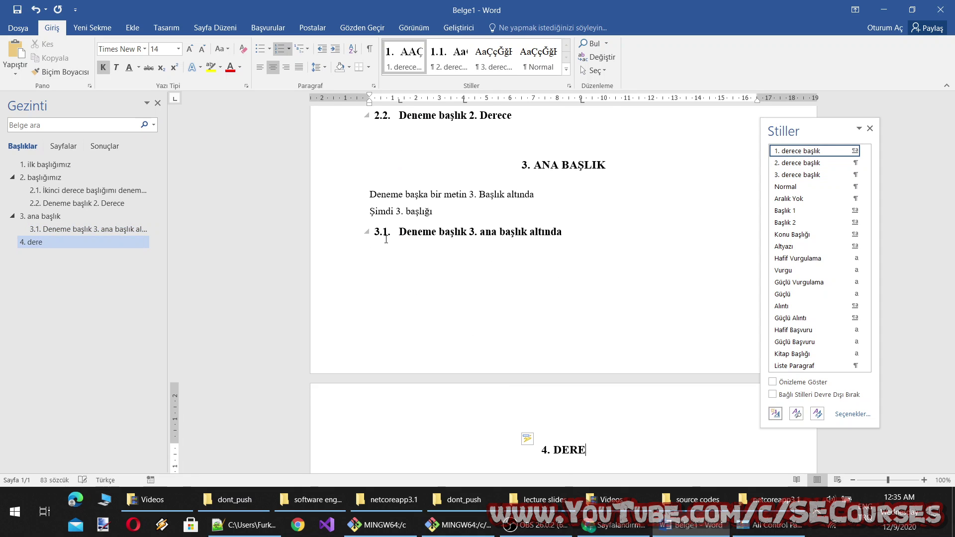
{"action": "key", "text": "ctrl+z"}
{"action": "key", "text": "ctrl+alt+3"}
{"action": "key", "text": "BackSpace"}
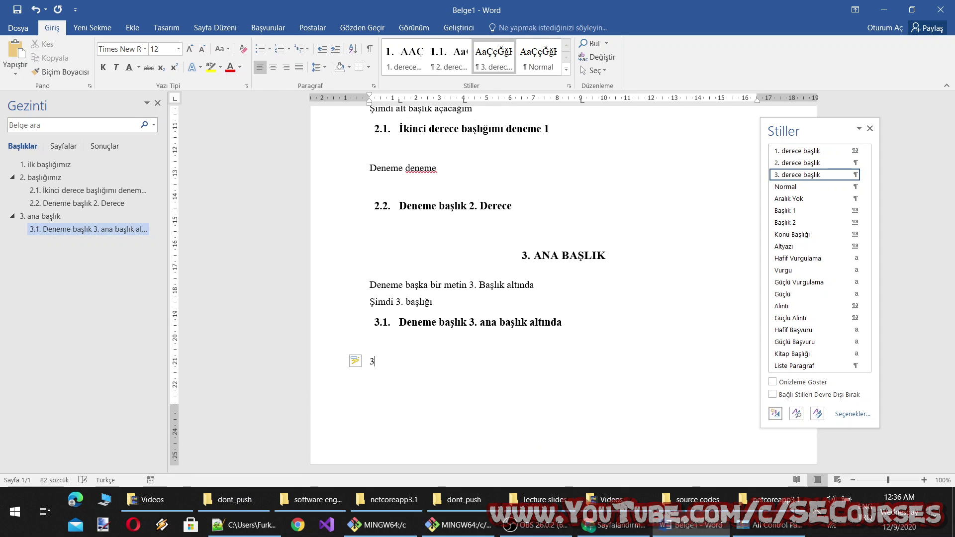
{"action": "type", "text": "ü"}
{"action": "type", "text": "ü d"}
{"action": "type", "text": "ba"}
{"action": "key", "text": "BackSpace"}
{"action": "key", "text": "BackSpace"}
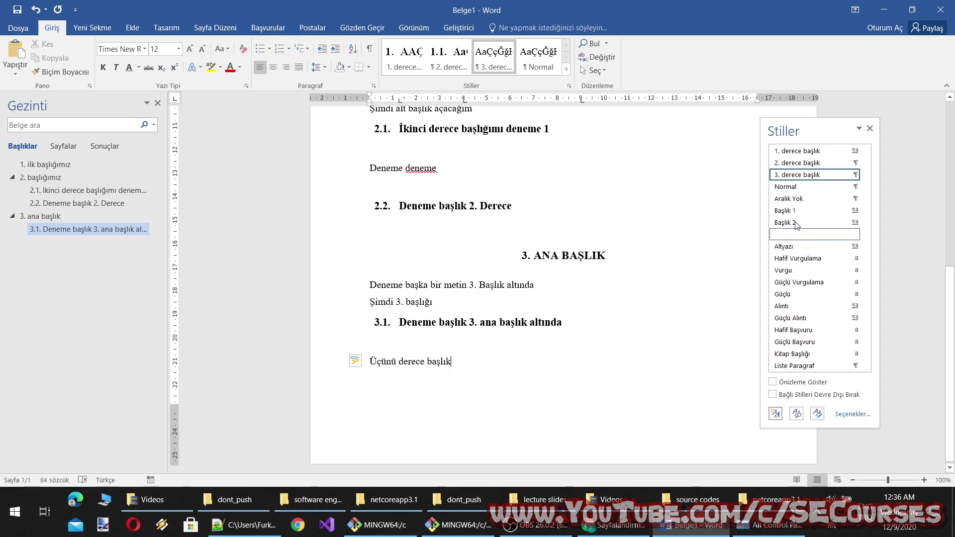
{"action": "left_click_drag", "start_coordinate": [425, 325], "coordinate": [492, 326]}
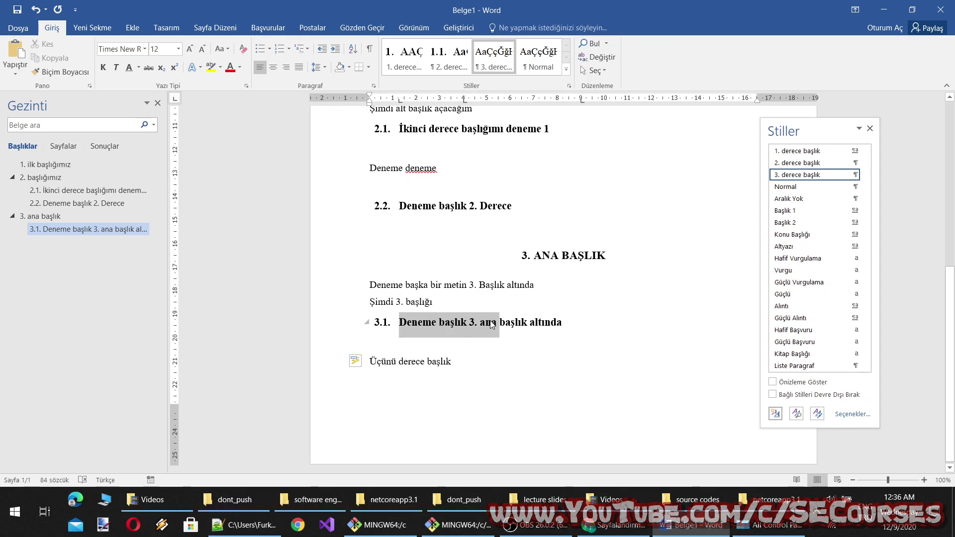
Update '3. derece başlık' to match heading 3.1's selected text, making 'Üçünü derece başlık' heading 3.2.
{"action": "right_click", "coordinate": [799, 177]}
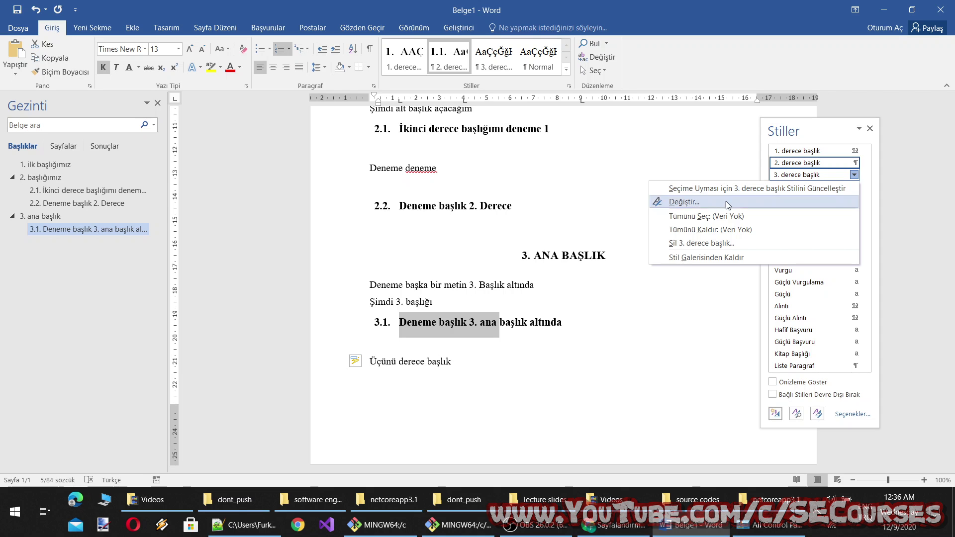
{"action": "left_click", "coordinate": [572, 288]}
{"action": "left_click_drag", "start_coordinate": [400, 322], "coordinate": [529, 322]}
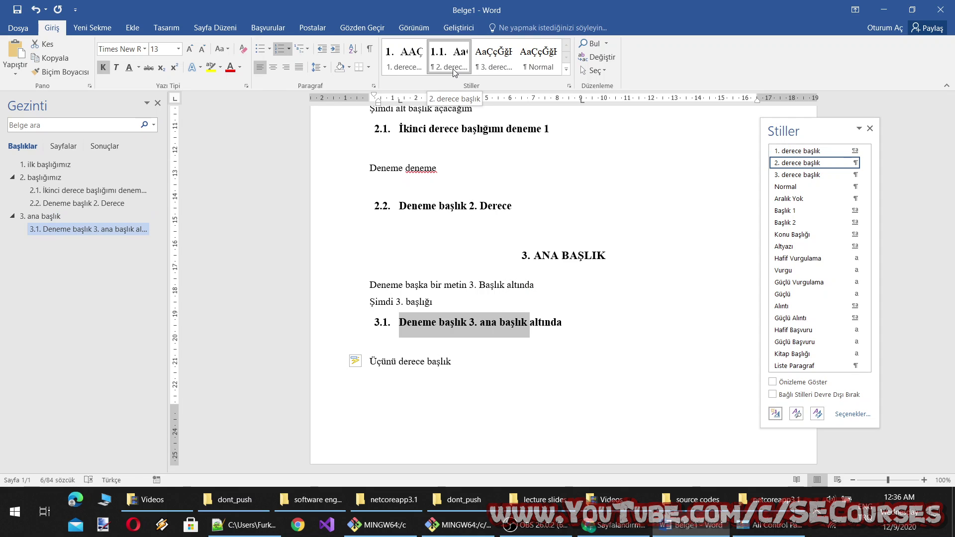
{"action": "right_click", "coordinate": [795, 175]}
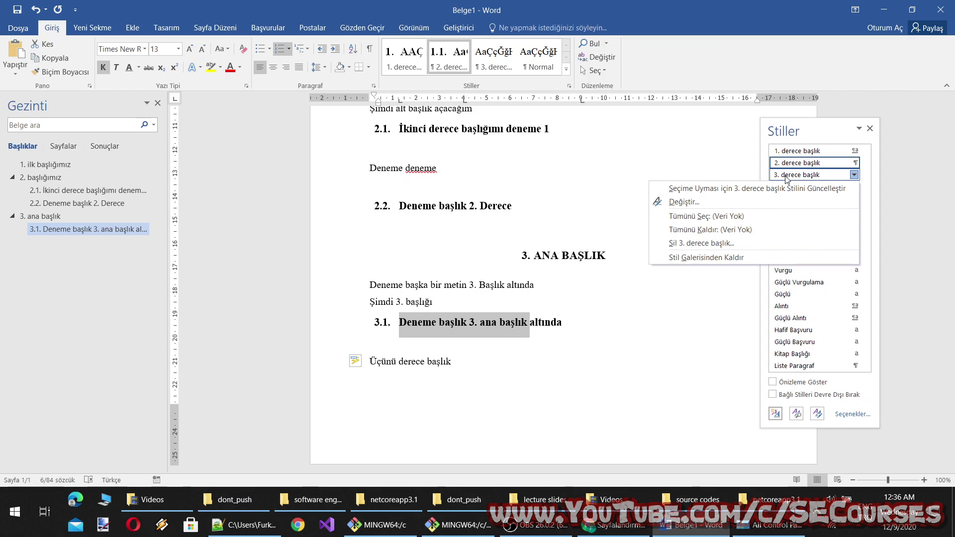
{"action": "left_click", "coordinate": [715, 188]}
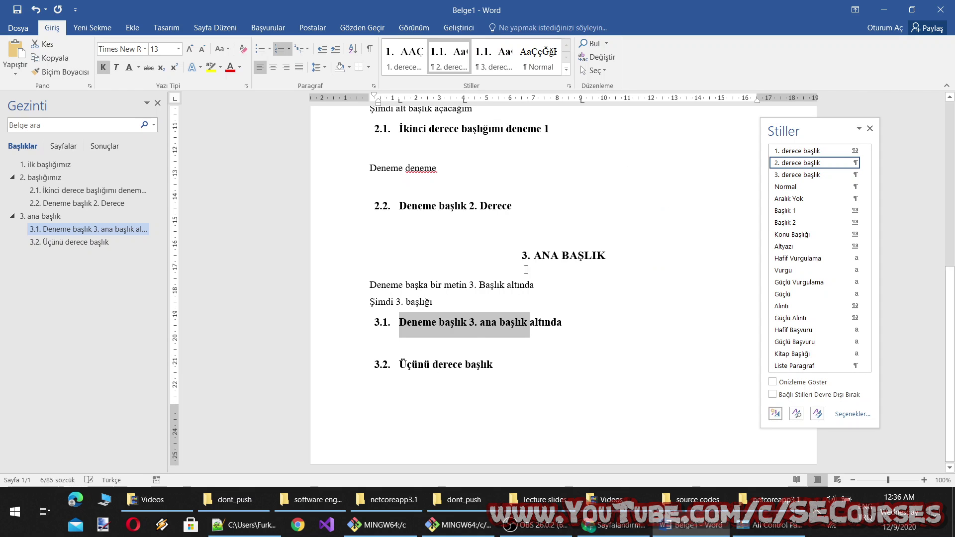
{"action": "left_click", "coordinate": [447, 365]}
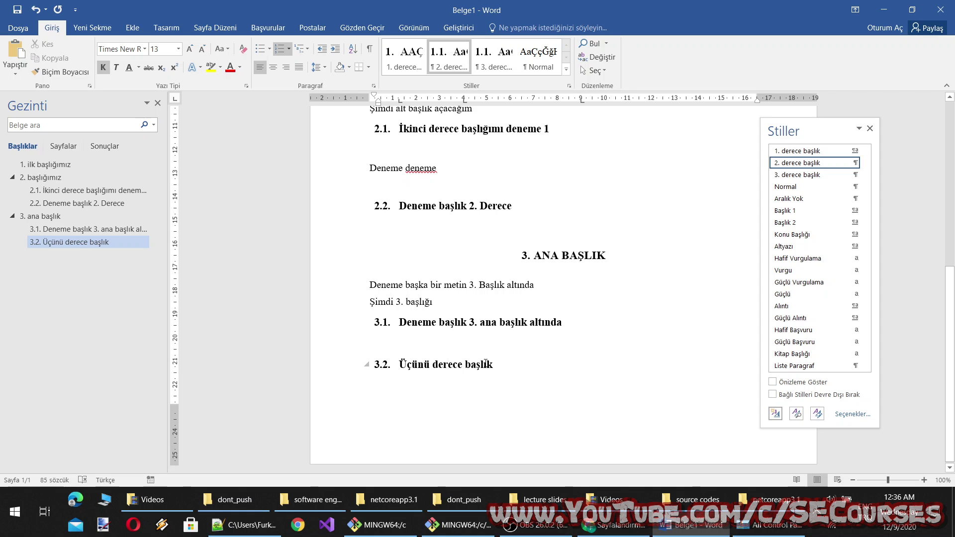
Set the 3. derece başlık style's following-paragraph style to Normal.
{"action": "right_click", "coordinate": [508, 69]}
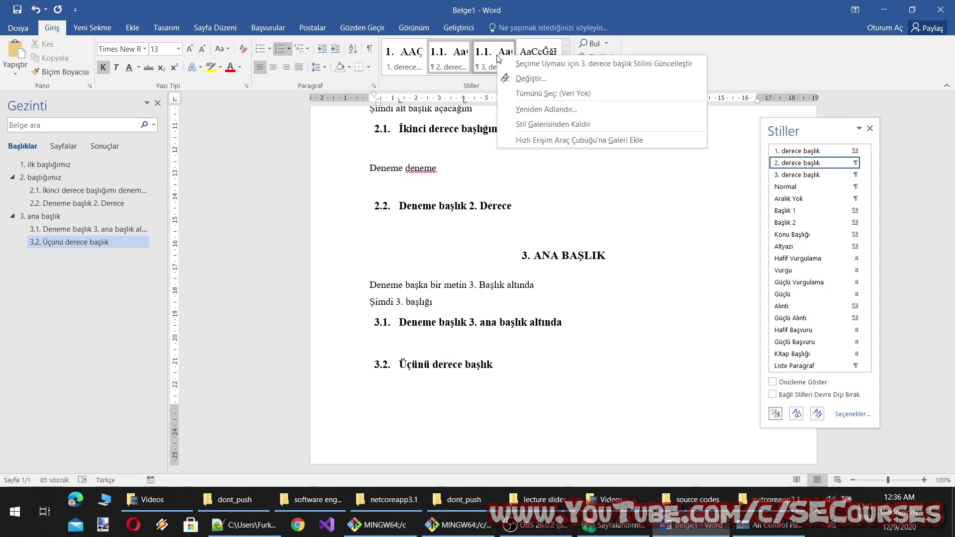
{"action": "left_click", "coordinate": [530, 79]}
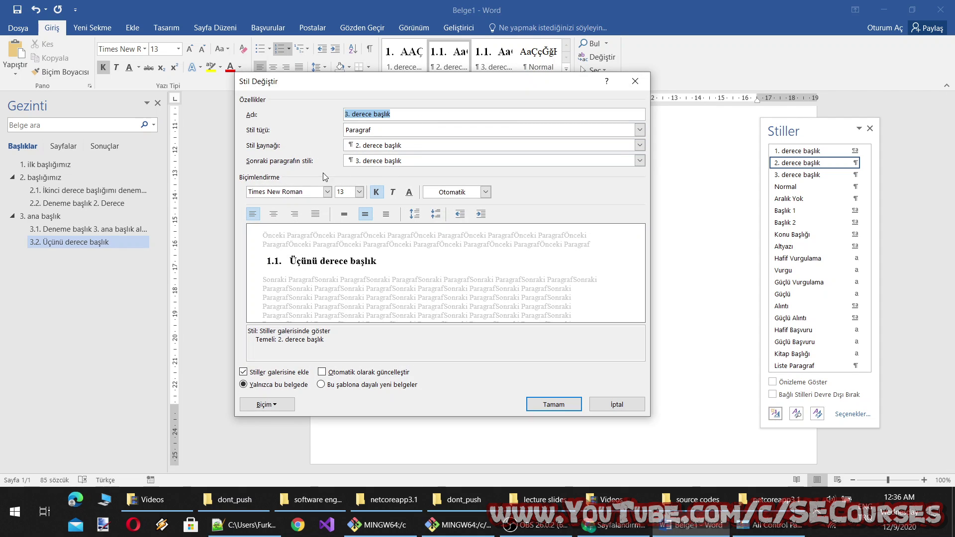
{"action": "left_click", "coordinate": [640, 160]}
{"action": "left_click", "coordinate": [372, 199]}
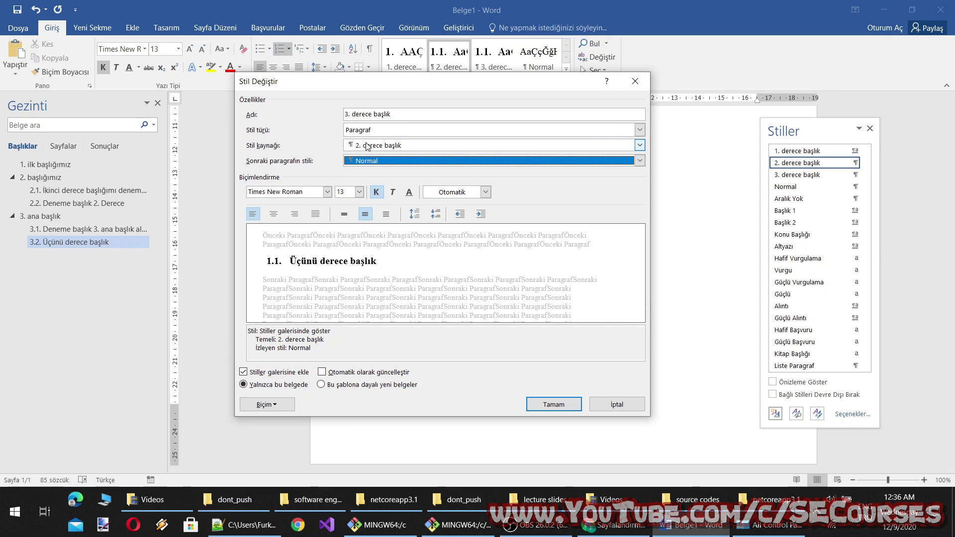
{"action": "left_click", "coordinate": [275, 404]}
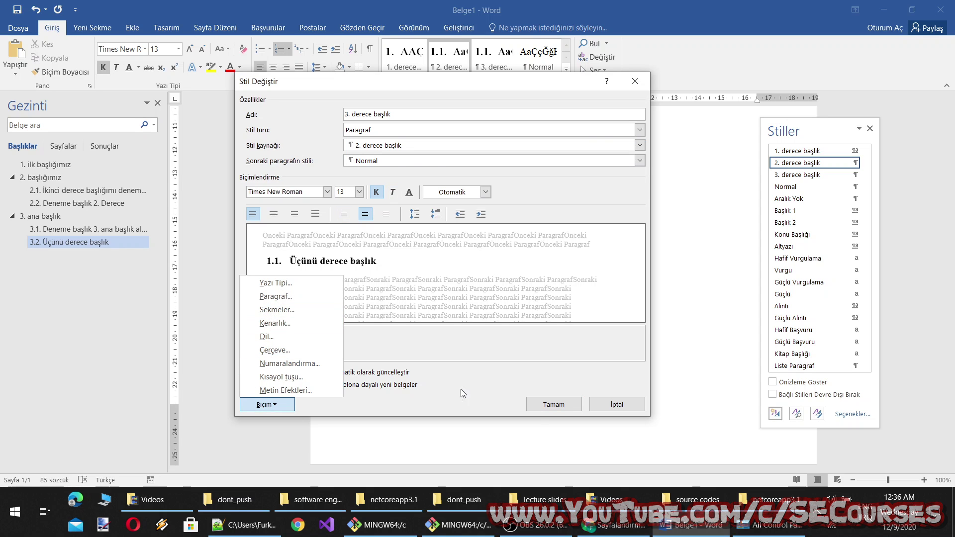
{"action": "left_click", "coordinate": [557, 408]}
{"action": "left_click", "coordinate": [557, 406]}
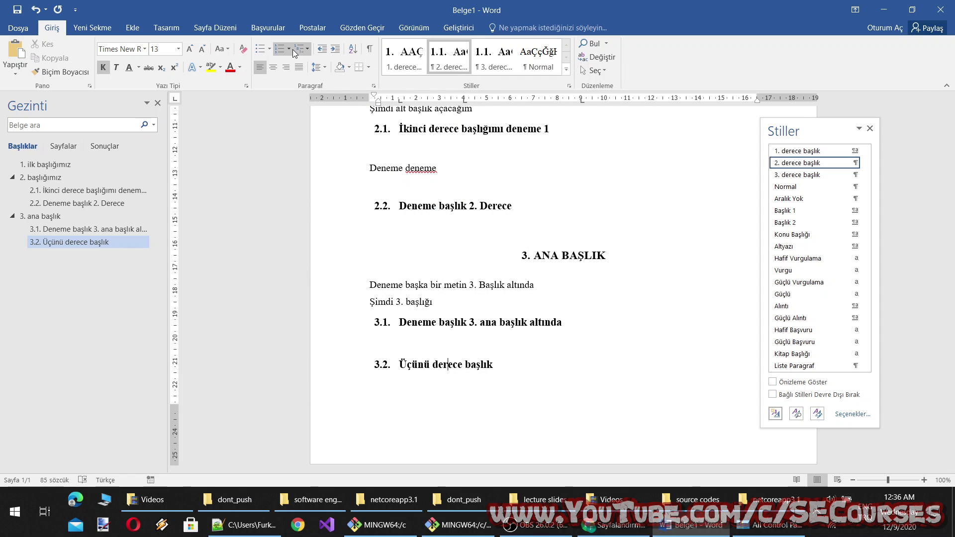
Browse the new list style, set numbering value and new number format dialogs, cancelling each.
{"action": "left_click", "coordinate": [309, 49]}
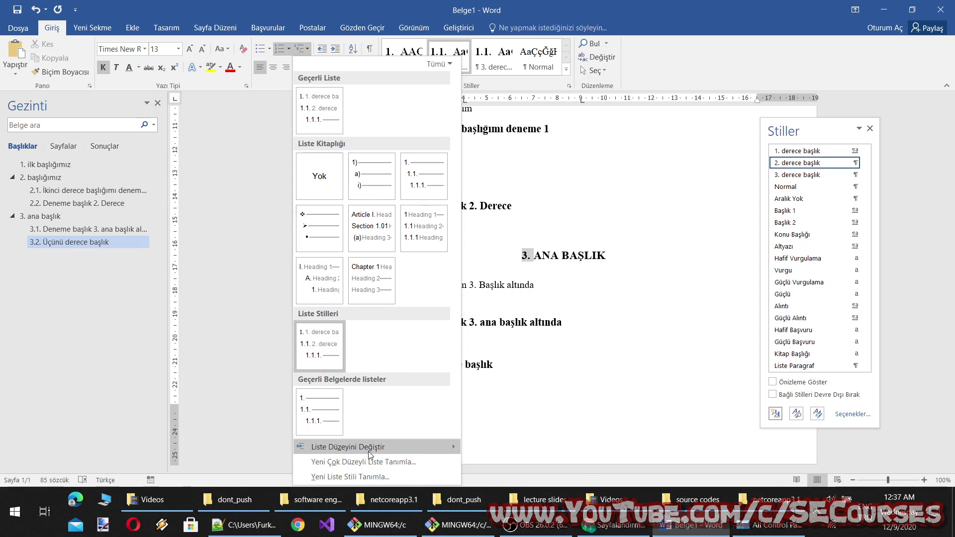
{"action": "left_click", "coordinate": [358, 477]}
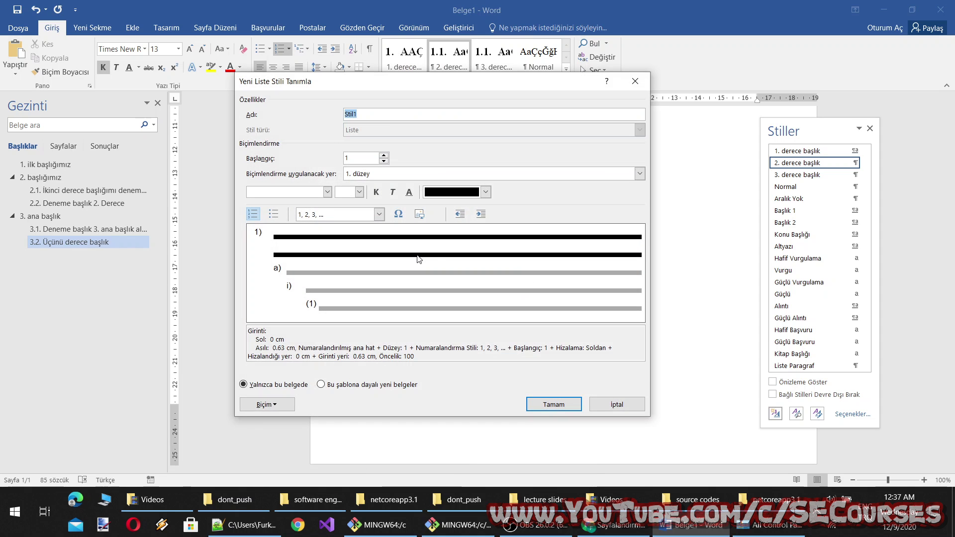
{"action": "left_click", "coordinate": [616, 404]}
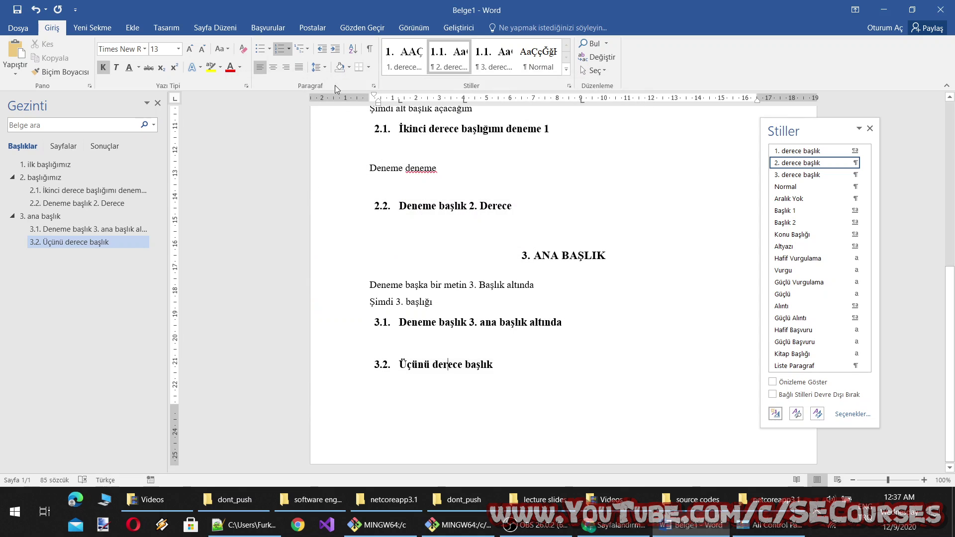
{"action": "left_click", "coordinate": [288, 52]}
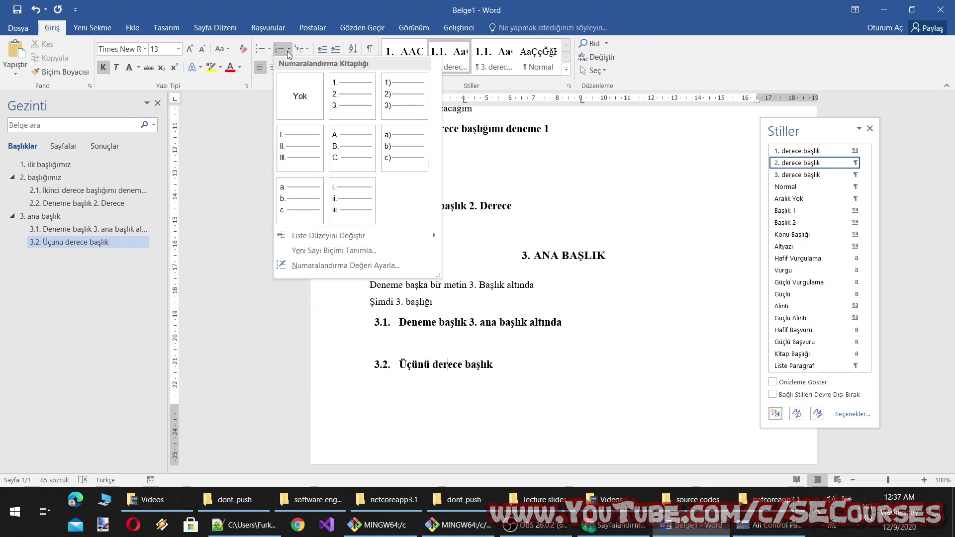
{"action": "left_click", "coordinate": [328, 264]}
{"action": "left_click", "coordinate": [657, 219]}
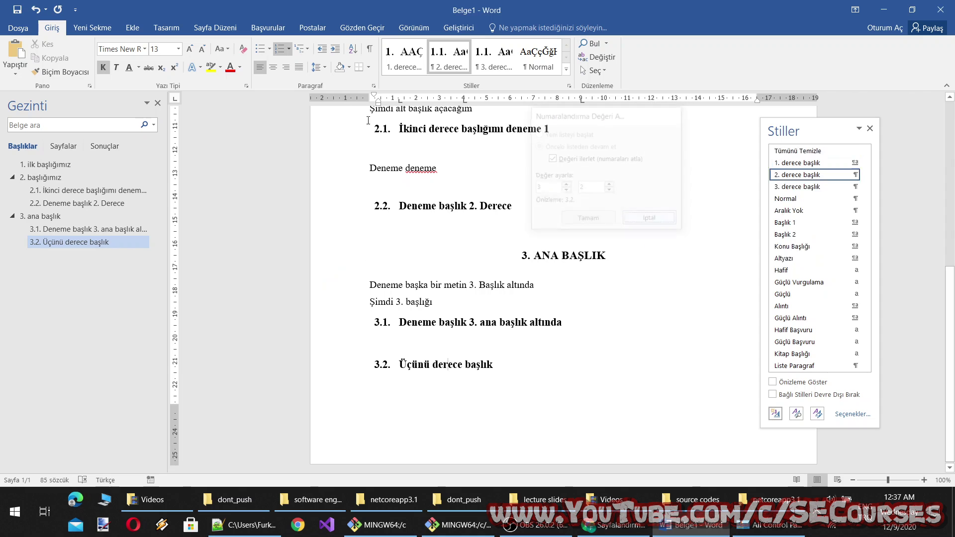
{"action": "left_click", "coordinate": [292, 50]}
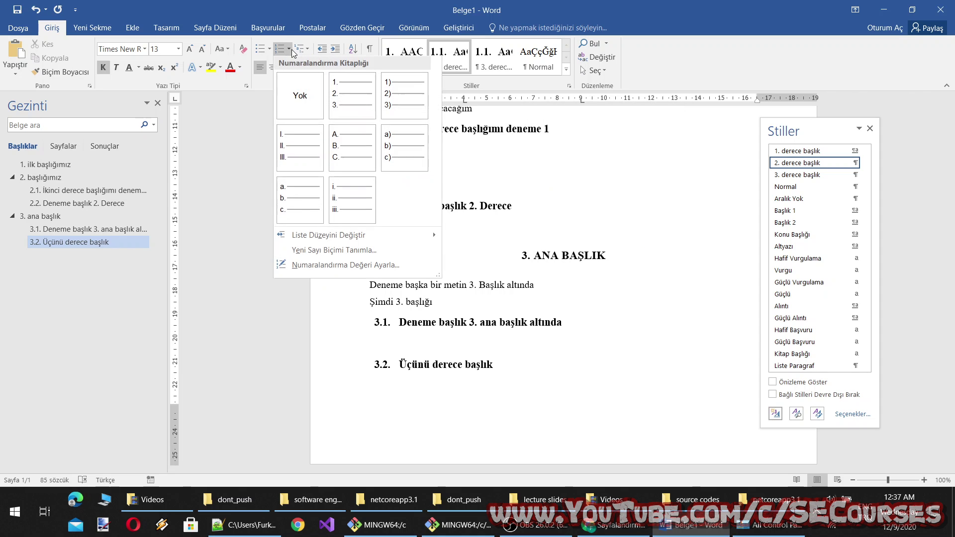
{"action": "left_click", "coordinate": [362, 251]}
{"action": "left_click", "coordinate": [685, 112]}
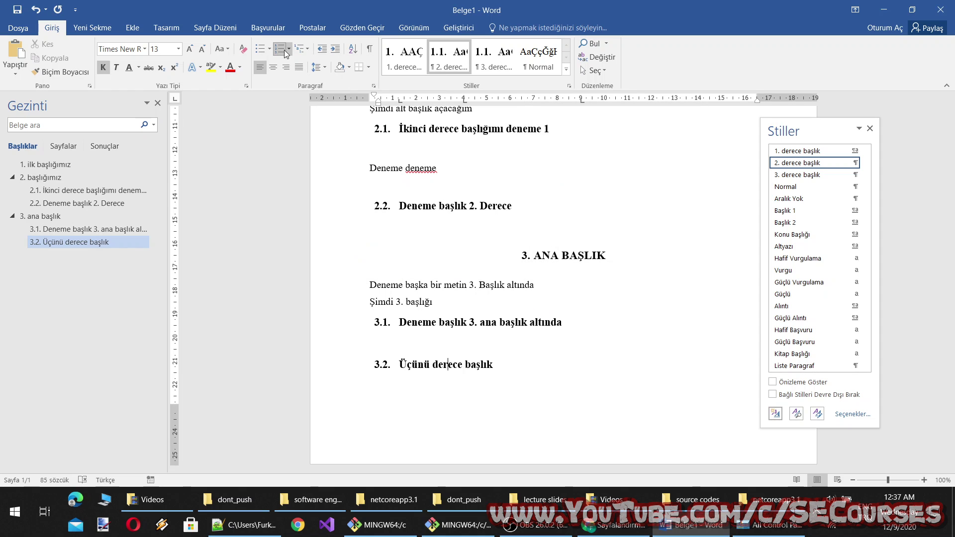
Open the ozgun liste stili list style for editing and switch to list level 3.
{"action": "left_click", "coordinate": [311, 47]}
{"action": "right_click", "coordinate": [327, 351]}
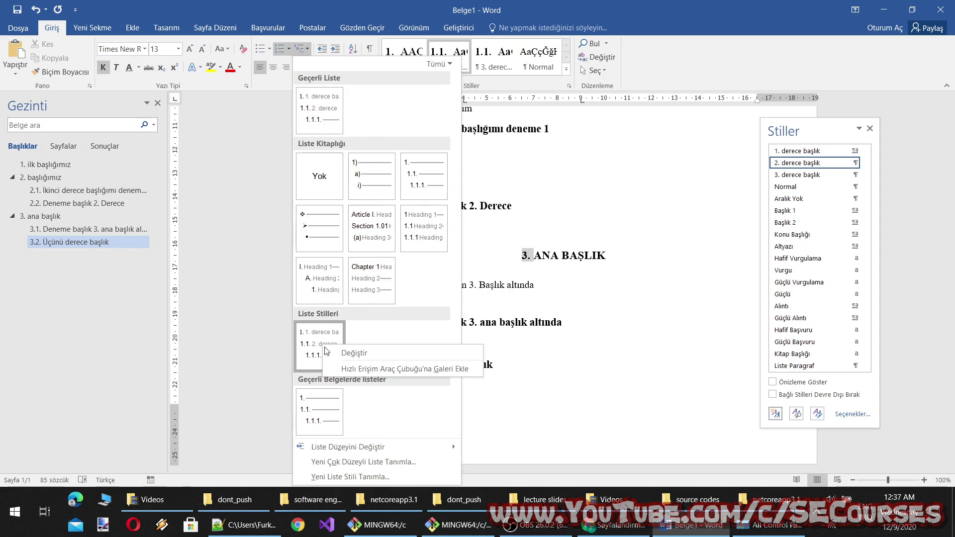
{"action": "left_click", "coordinate": [353, 353]}
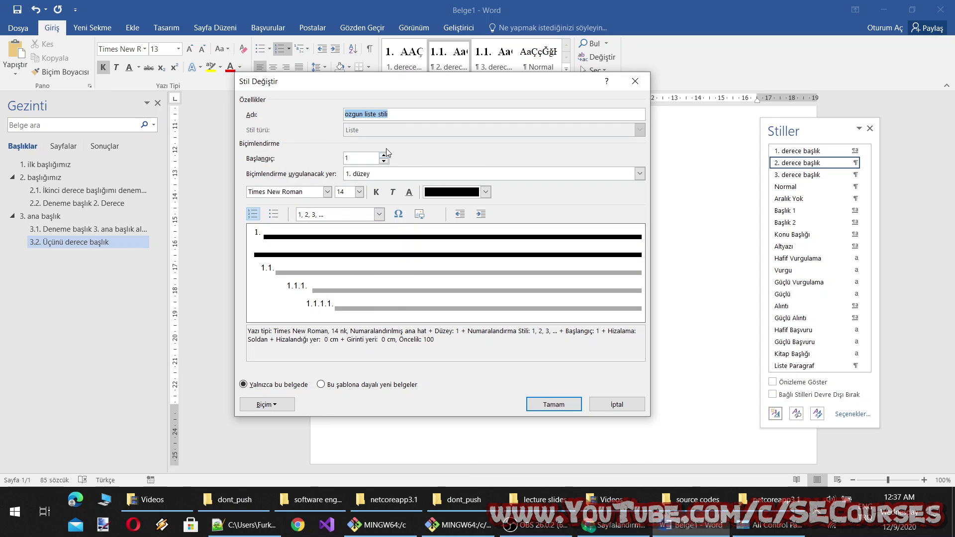
{"action": "left_click", "coordinate": [263, 404]}
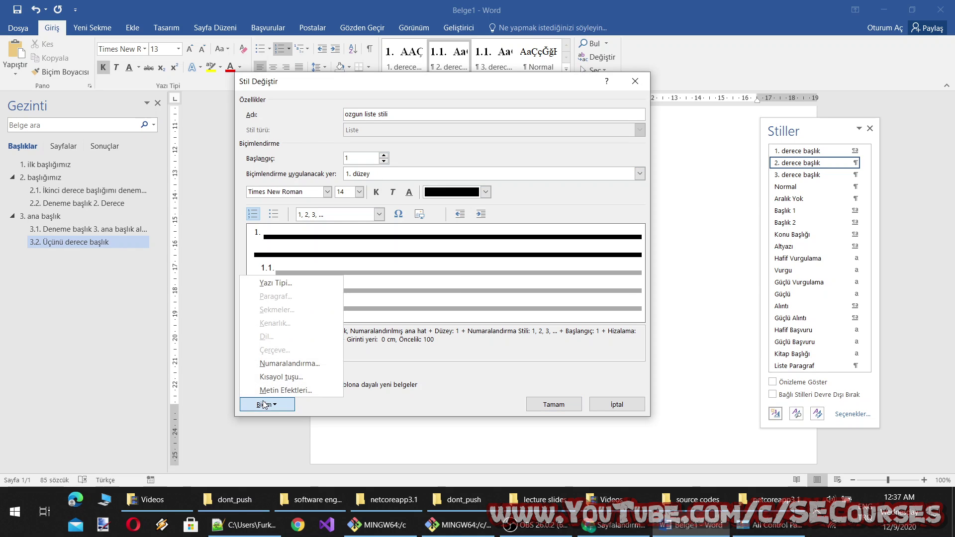
{"action": "left_click", "coordinate": [368, 391]}
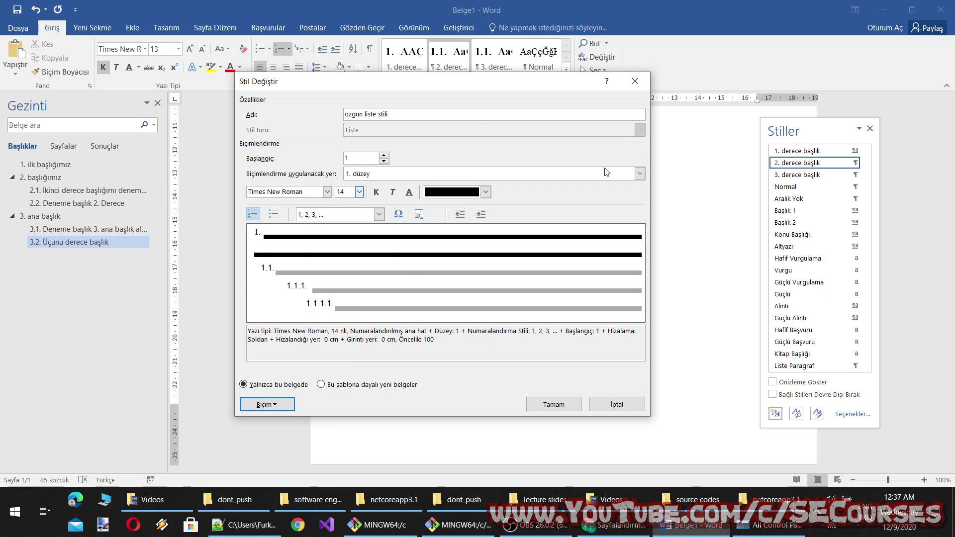
{"action": "left_click", "coordinate": [639, 173]}
{"action": "left_click", "coordinate": [639, 173]}
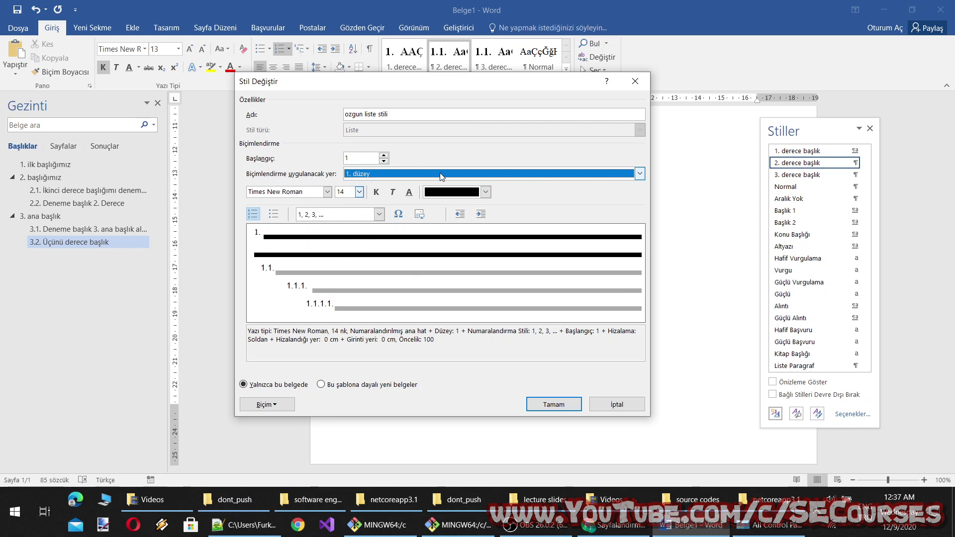
{"action": "left_click", "coordinate": [640, 173]}
{"action": "left_click", "coordinate": [360, 194]}
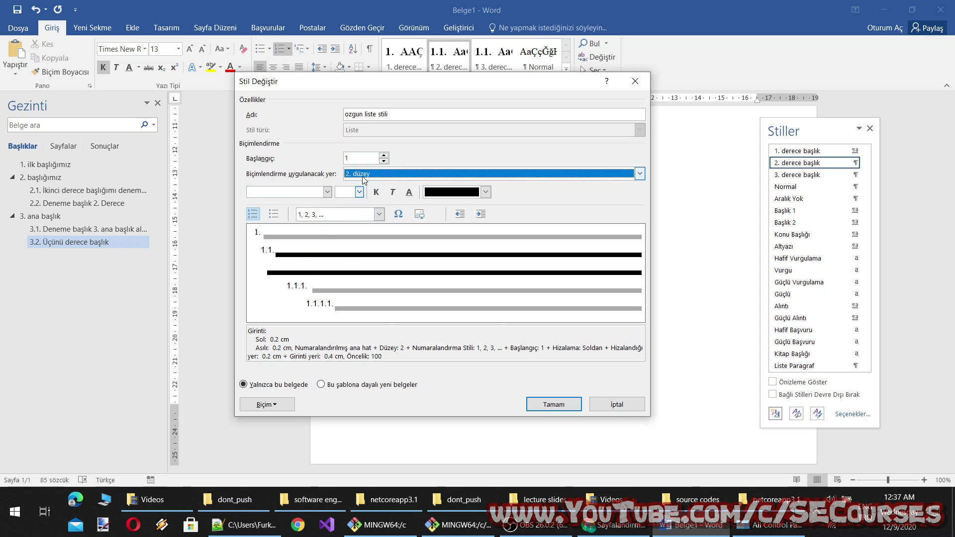
{"action": "left_click", "coordinate": [640, 173]}
{"action": "left_click", "coordinate": [358, 205]}
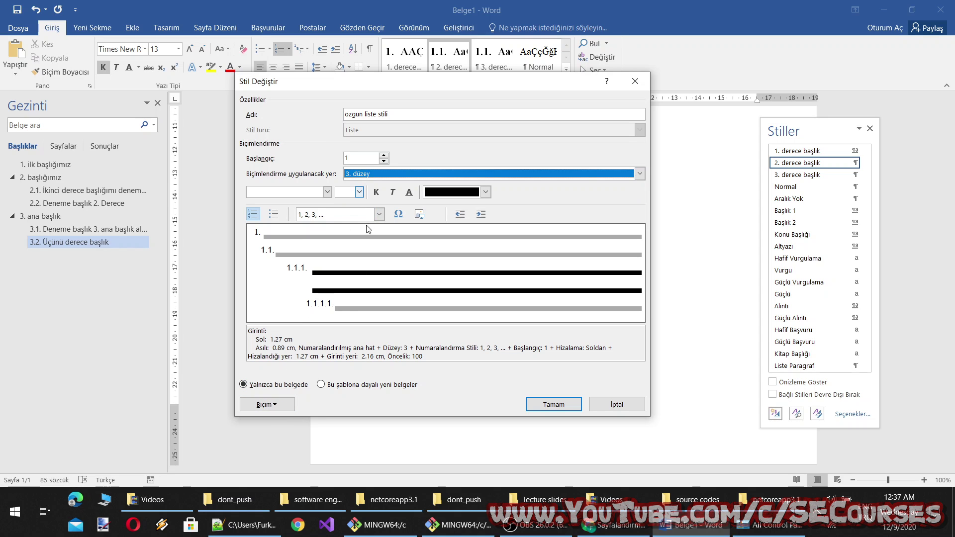
Review level 3's number style and font, then reach the list style's numbering settings.
{"action": "left_click", "coordinate": [379, 215]}
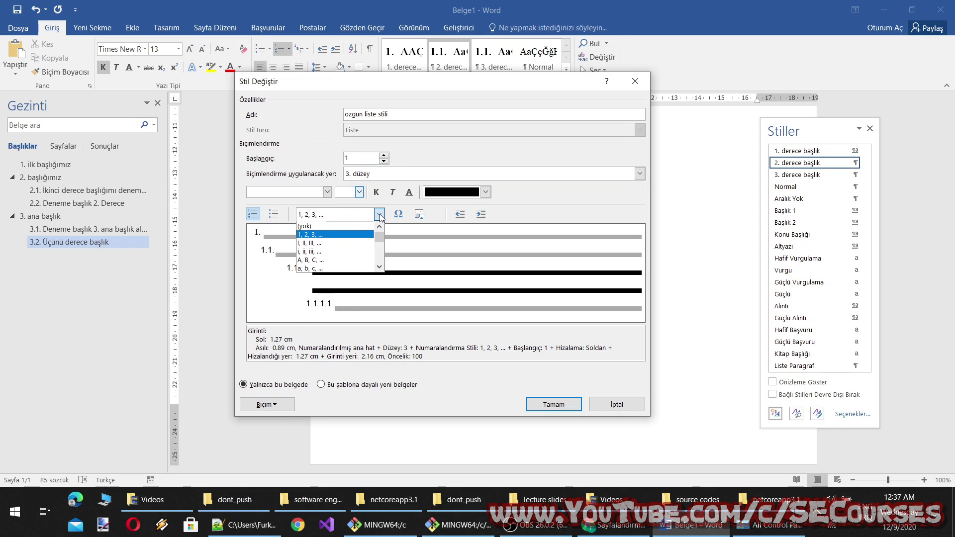
{"action": "left_click", "coordinate": [380, 215]}
{"action": "left_click", "coordinate": [268, 404]}
{"action": "left_click", "coordinate": [287, 281]}
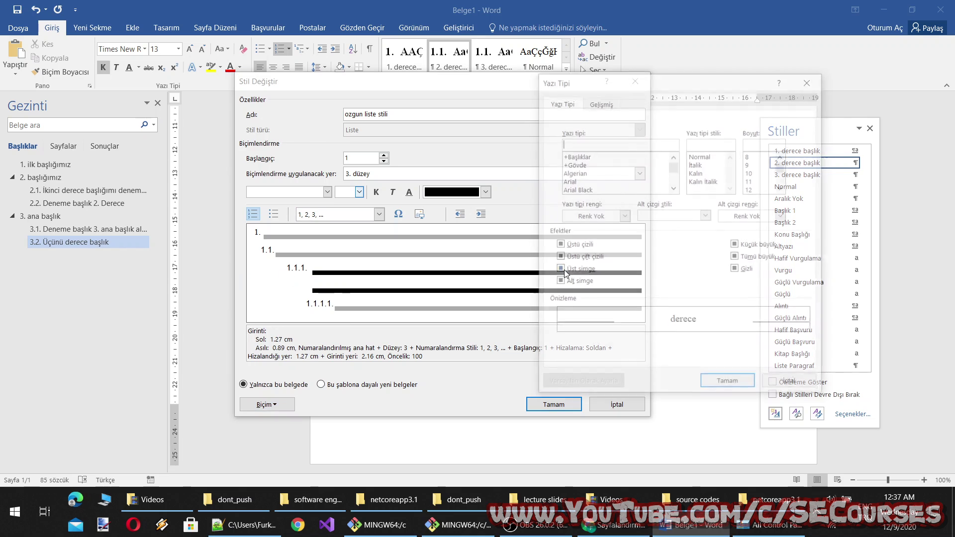
{"action": "left_click", "coordinate": [789, 380]}
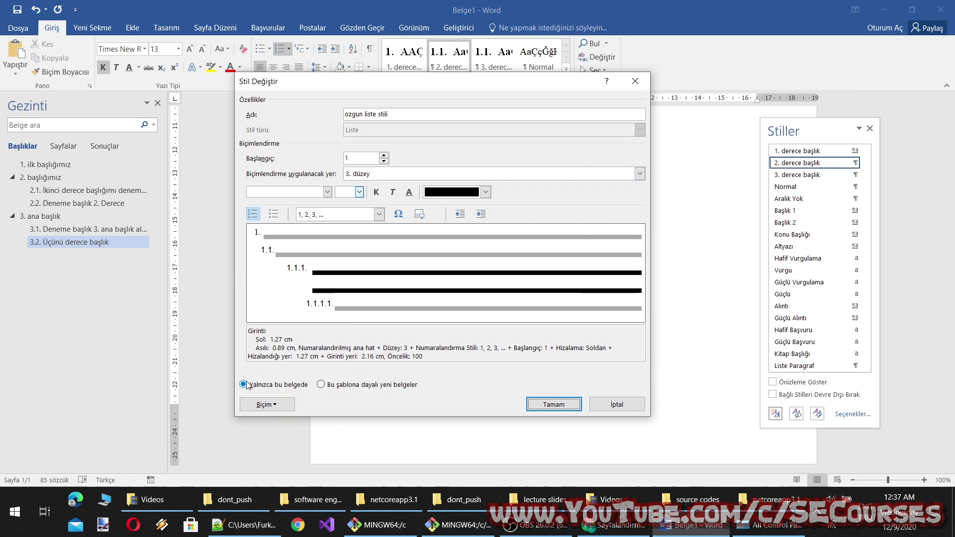
{"action": "left_click", "coordinate": [264, 411]}
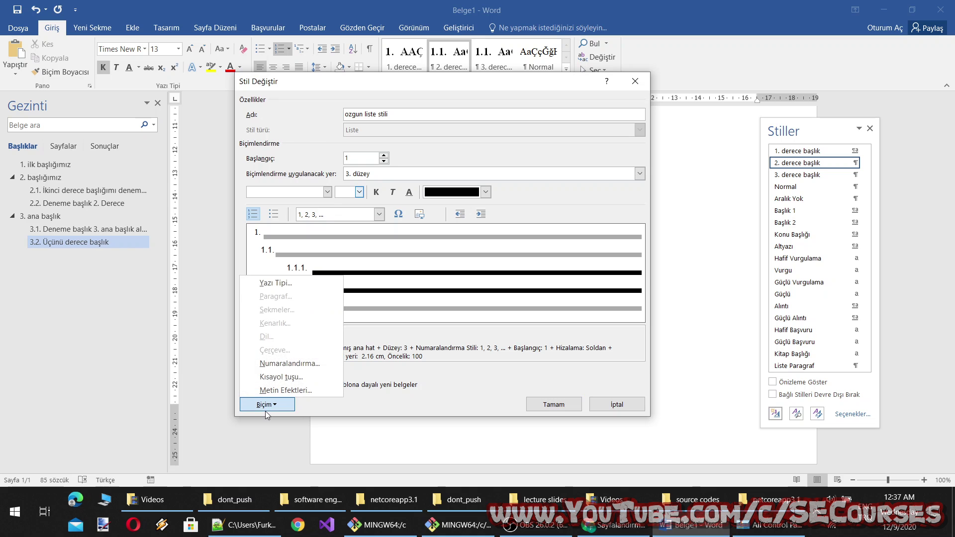
{"action": "left_click", "coordinate": [279, 364]}
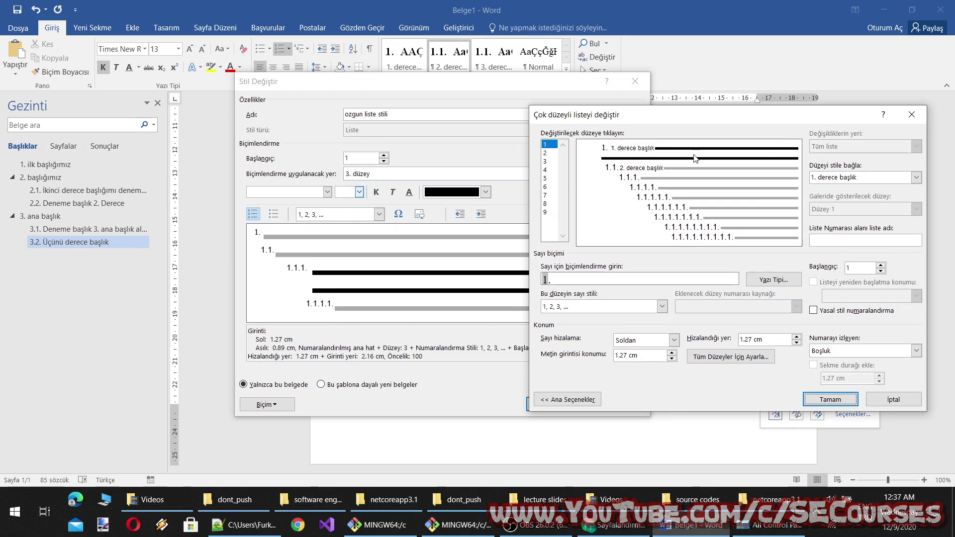
Link list level 3 to the 3. derece başlık style.
{"action": "left_click", "coordinate": [545, 152]}
{"action": "left_click", "coordinate": [545, 161]}
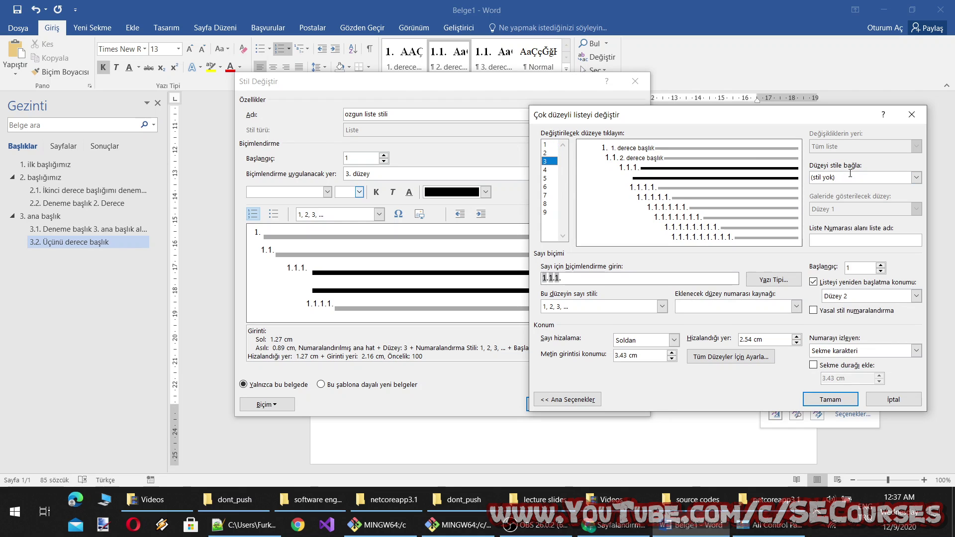
{"action": "left_click", "coordinate": [916, 177]}
{"action": "left_click", "coordinate": [844, 214]}
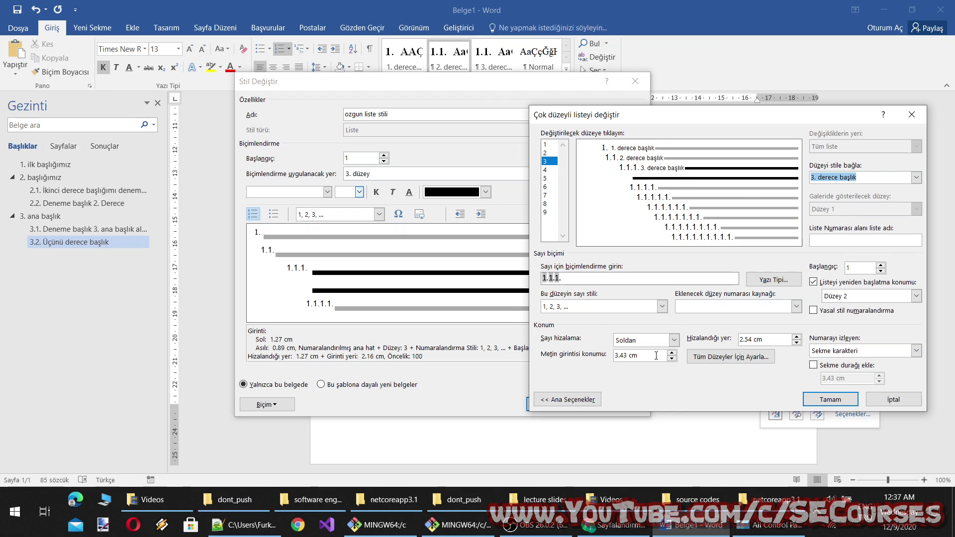
Set the level 3 number position to 0.7 cm and text indent to 1.9 cm.
{"action": "left_click", "coordinate": [671, 359]}
{"action": "left_click", "coordinate": [671, 359]}
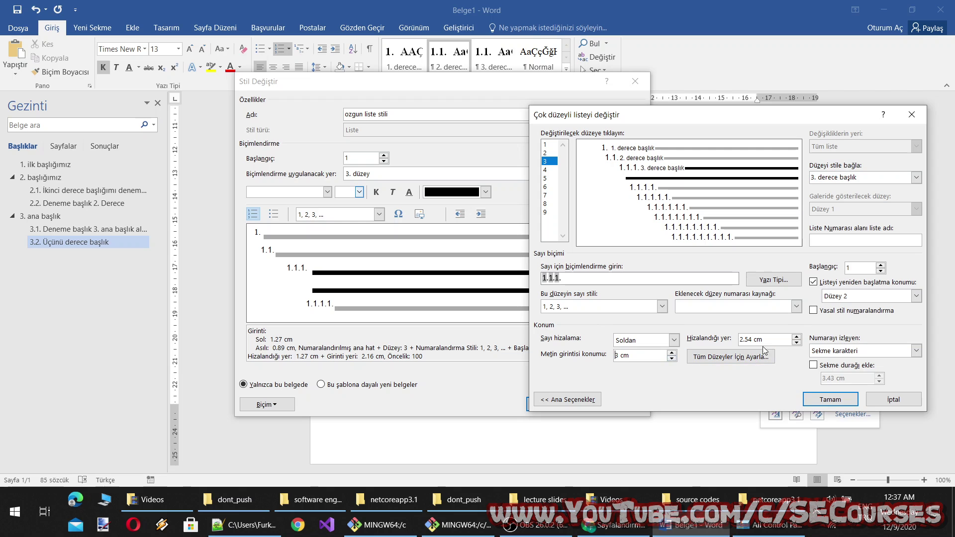
{"action": "left_click", "coordinate": [795, 343]}
{"action": "left_click", "coordinate": [796, 342]}
{"action": "left_click", "coordinate": [796, 343]}
{"action": "left_click", "coordinate": [796, 342]}
{"action": "left_click", "coordinate": [796, 343]}
{"action": "left_click", "coordinate": [797, 343]}
{"action": "left_click", "coordinate": [671, 358]}
{"action": "left_click", "coordinate": [672, 359]}
{"action": "left_click", "coordinate": [672, 359]}
{"action": "left_click", "coordinate": [671, 359]}
{"action": "left_click", "coordinate": [671, 358]}
{"action": "left_click", "coordinate": [671, 359]}
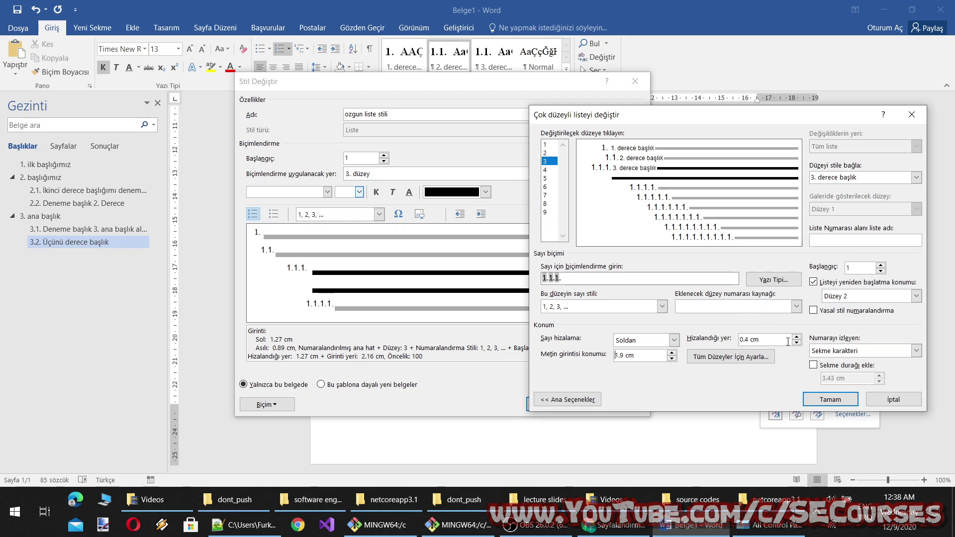
Adjust the first-level number and text positions and apply them to all levels.
{"action": "left_click", "coordinate": [730, 357]}
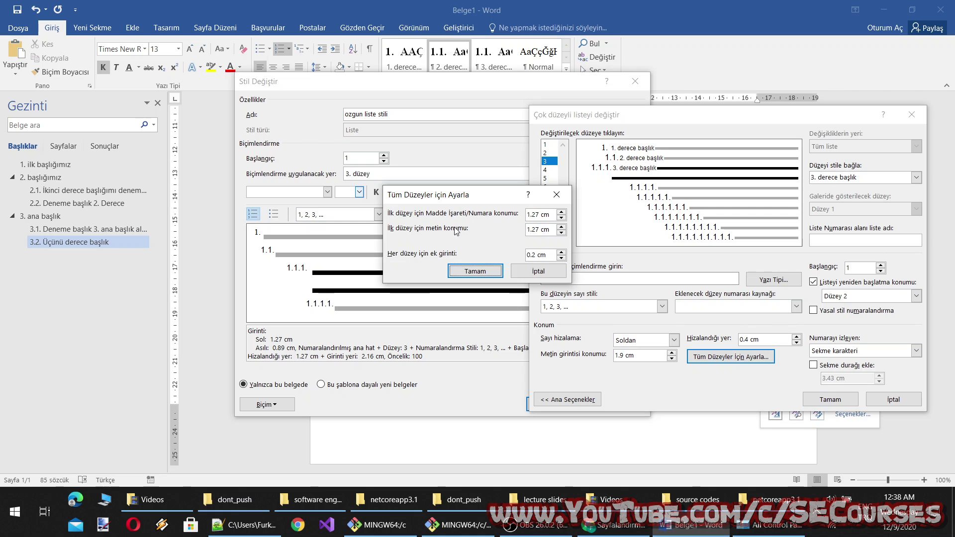
{"action": "left_click", "coordinate": [561, 212]}
{"action": "left_click", "coordinate": [562, 232]}
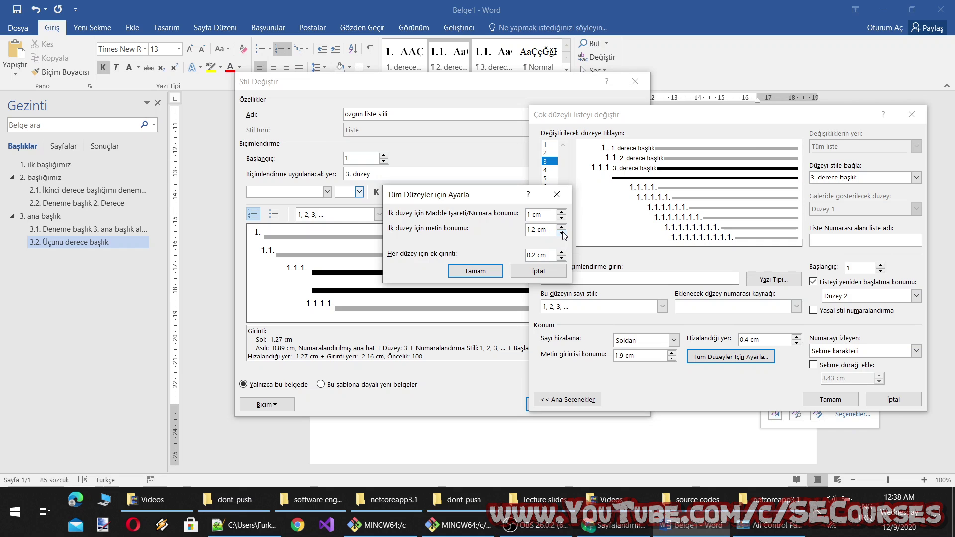
{"action": "left_click", "coordinate": [475, 273]}
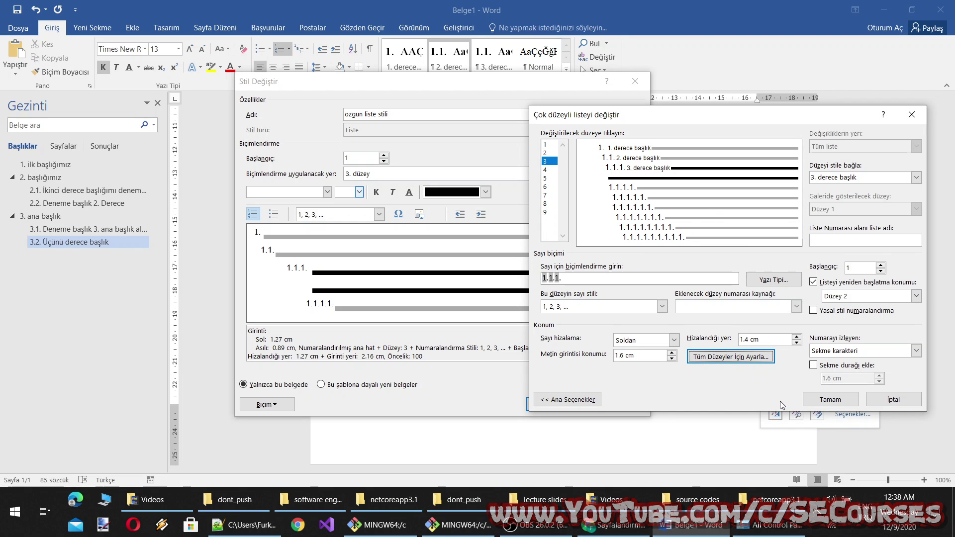
Follow the level 3 number with a space instead of a tab and save the list style.
{"action": "left_click", "coordinate": [844, 355]}
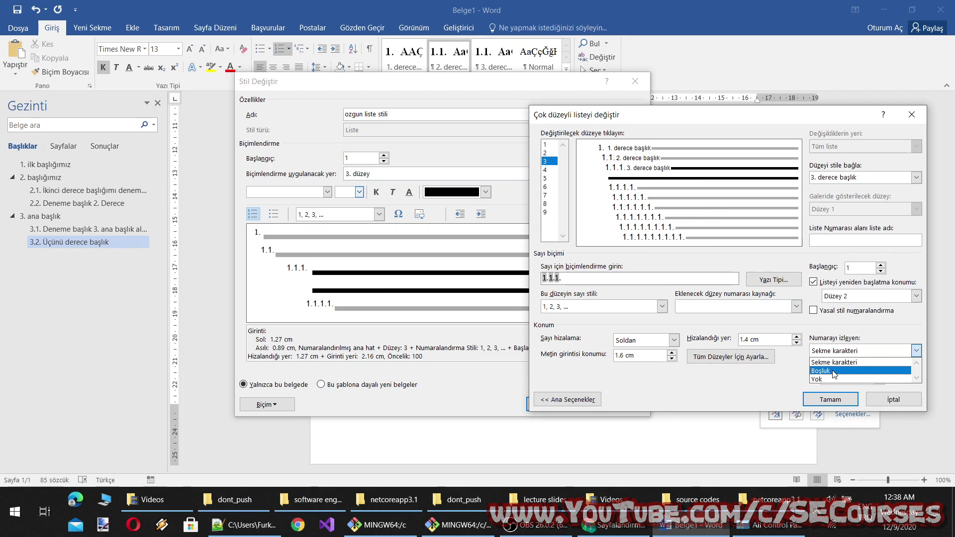
{"action": "left_click", "coordinate": [835, 370]}
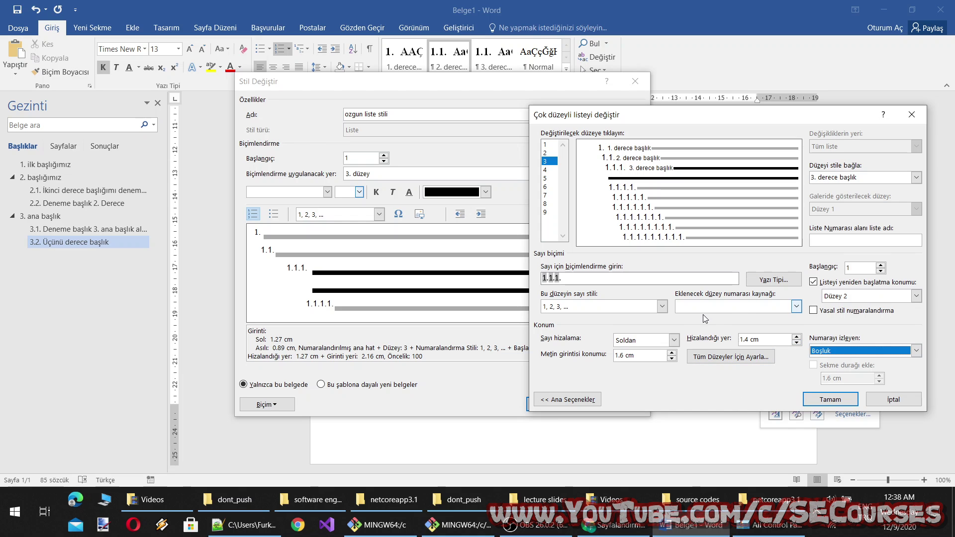
{"action": "left_click", "coordinate": [830, 399]}
{"action": "left_click", "coordinate": [528, 402]}
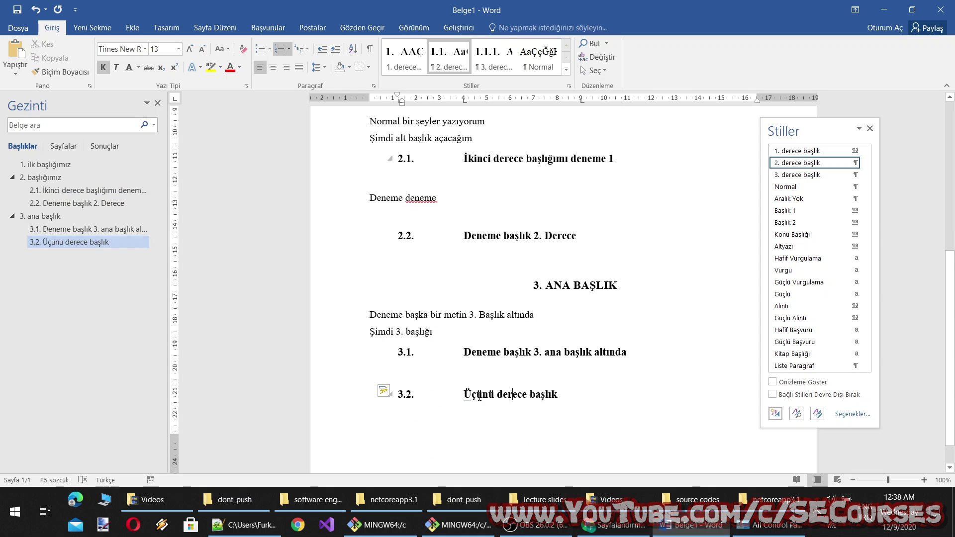
Make Üçünü derece başlık heading 3.1.1 and add another third-level heading 3.1.2 below it.
{"action": "left_click", "coordinate": [494, 57]}
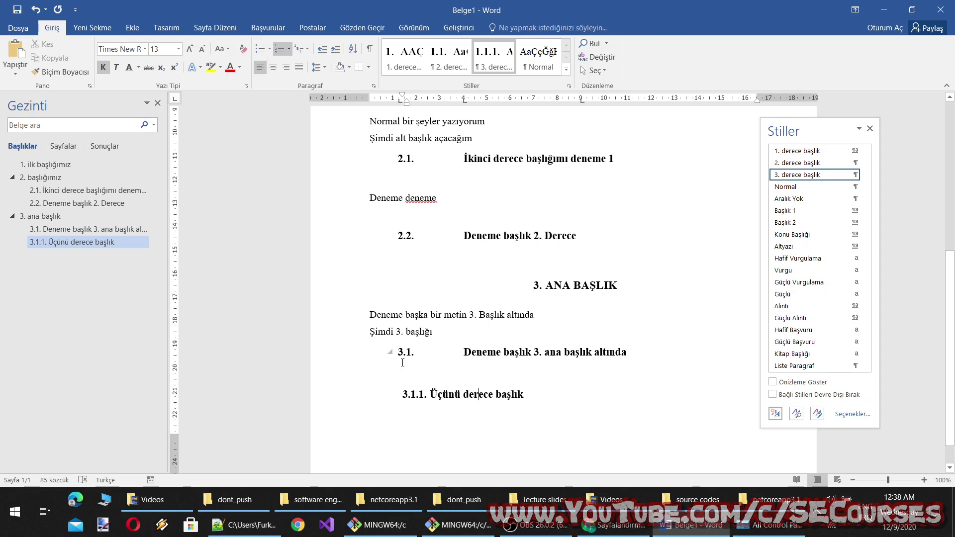
{"action": "mouse_move", "coordinate": [462, 394]}
{"action": "key", "text": "Return"}
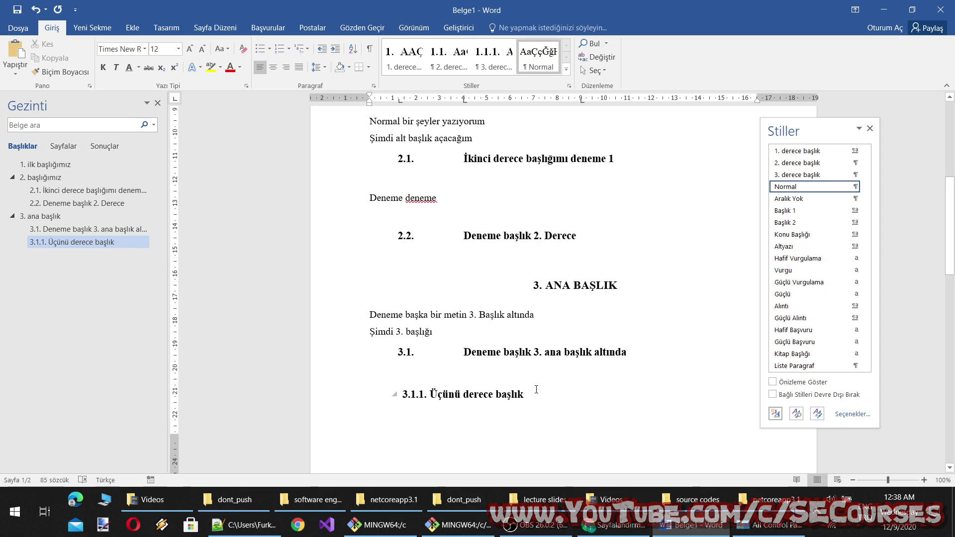
{"action": "type", "text": "Başka bir 3"}
{"action": "key", "text": "BackSpace"}
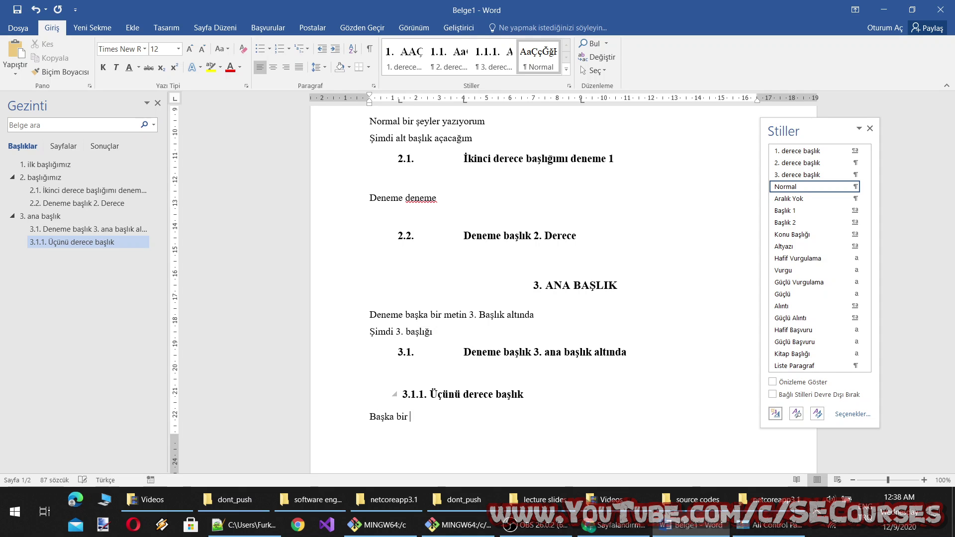
{"action": "type", "text": "üçüncü derece başl"}
{"action": "type", "text": "ık"}
{"action": "left_click", "coordinate": [494, 59]}
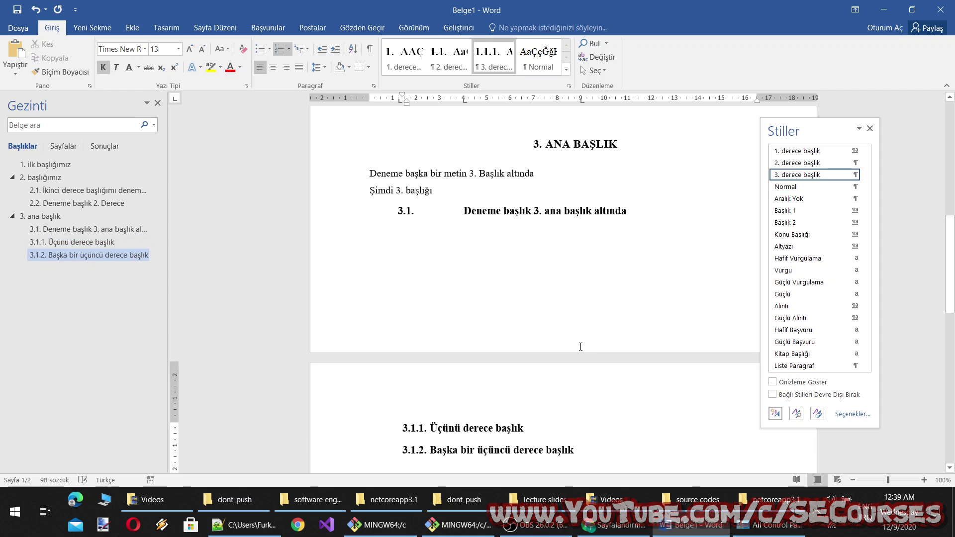
{"action": "scroll", "coordinate": [580, 346], "scroll_direction": "down", "scroll_amount": 3}
Add 'Başka bir ikinci derece başlık' as second-level heading 3.2, fixing the typo.
{"action": "key", "text": "Return"}
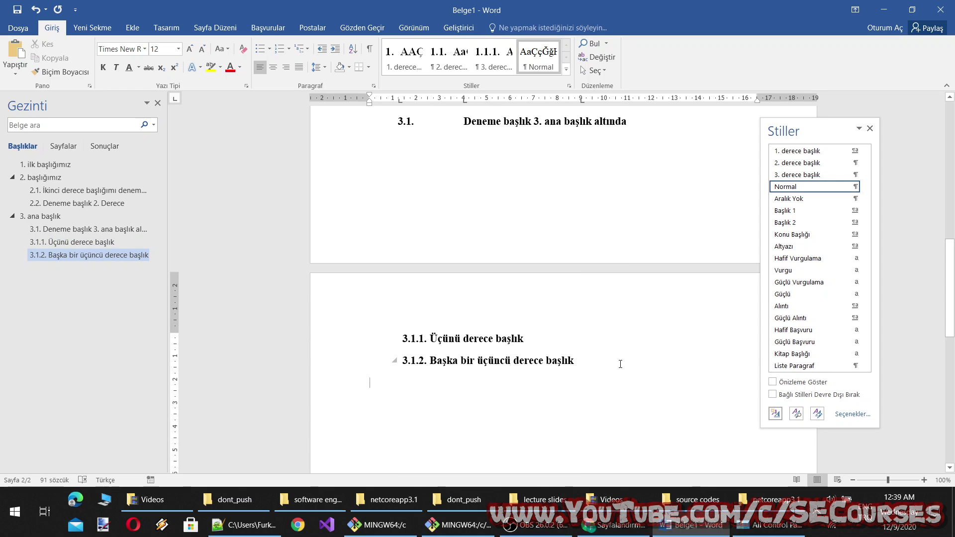
{"action": "type", "text": "Baş"}
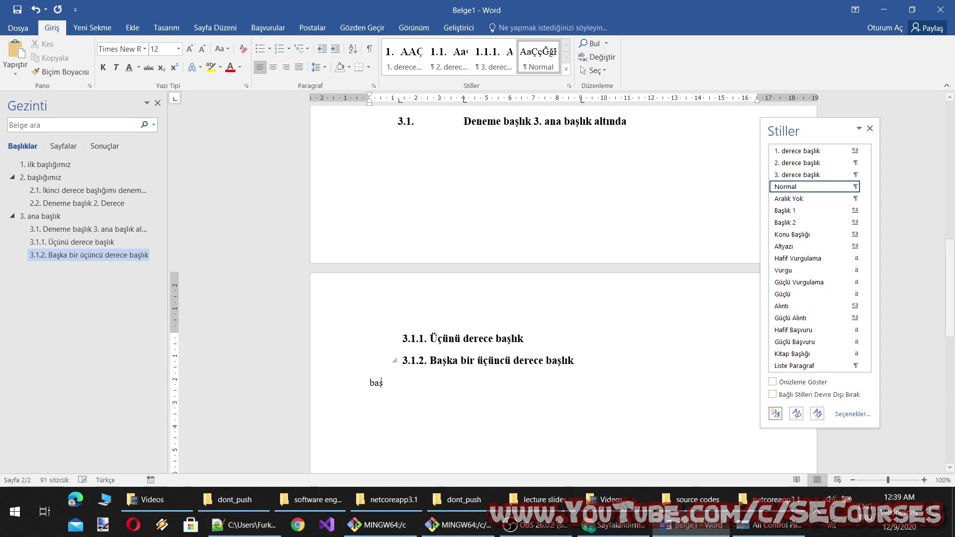
{"action": "type", "text": "ka bir ikicni dere"}
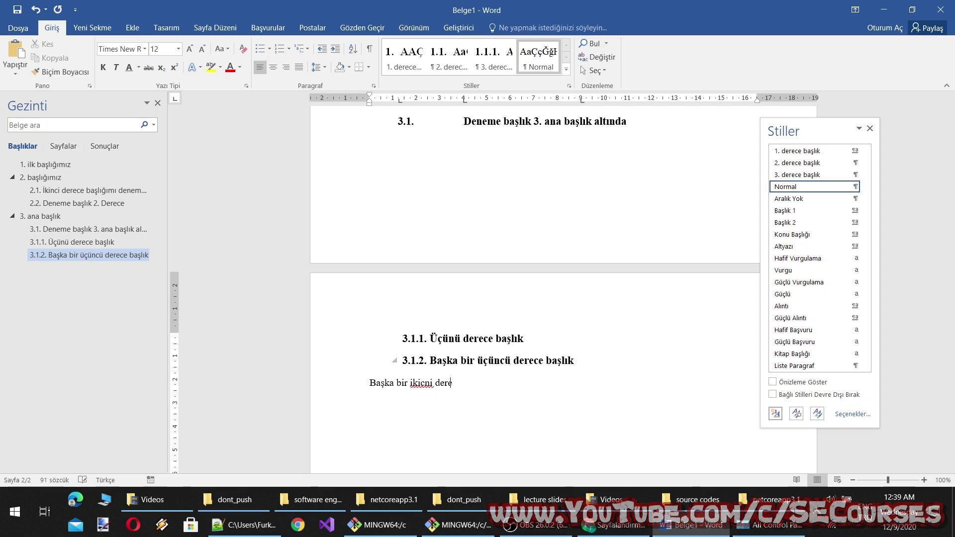
{"action": "type", "text": "ce başlık"}
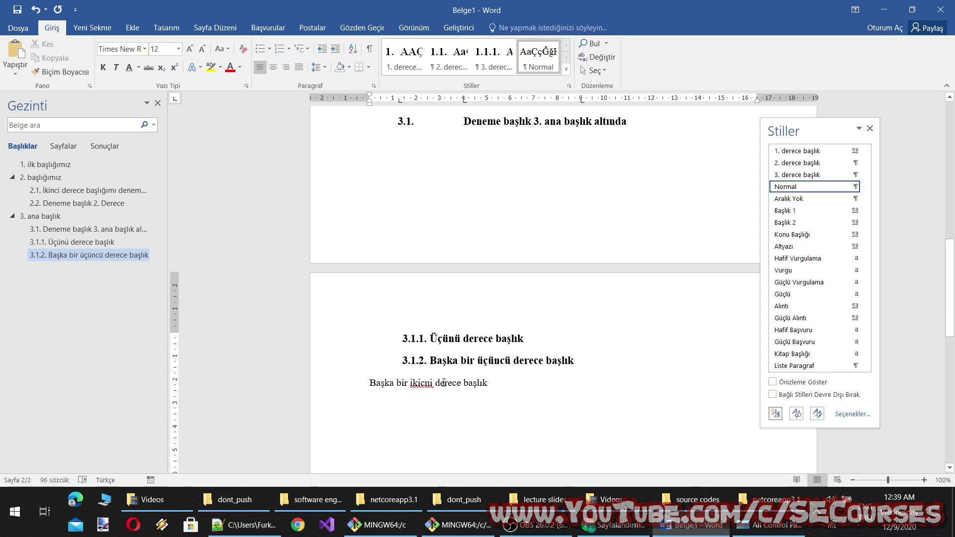
{"action": "right_click", "coordinate": [427, 382]}
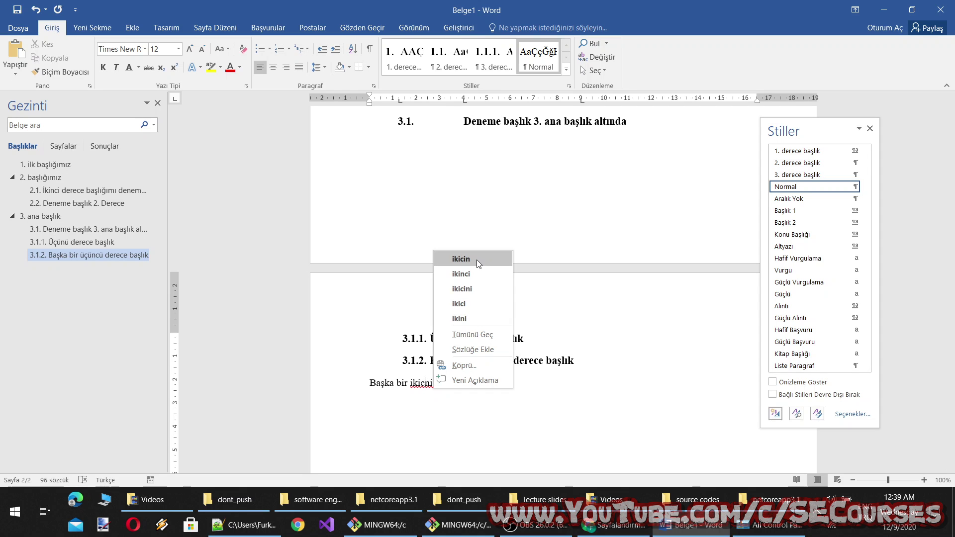
{"action": "left_click", "coordinate": [464, 273]}
{"action": "key", "text": "ctrl+alt+2"}
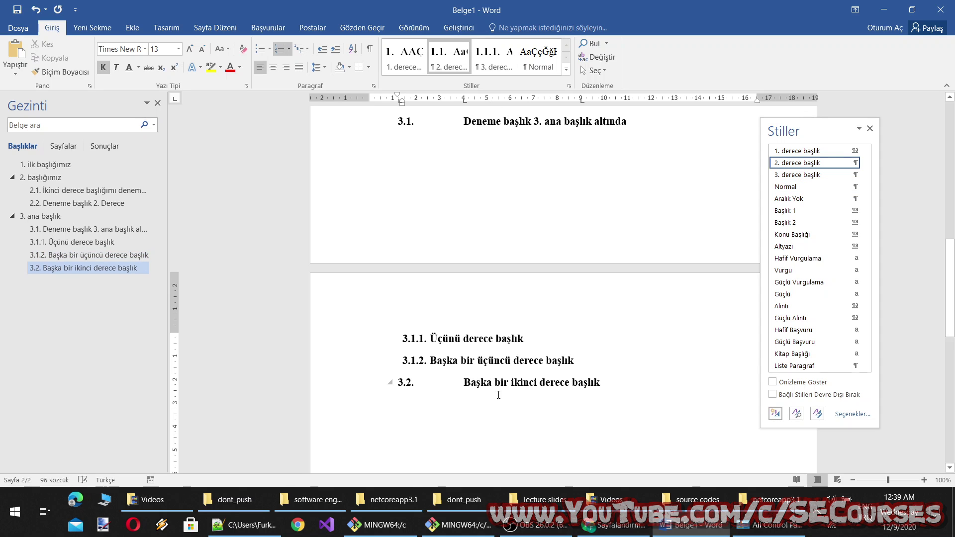
Add a 'Sonraki' line as third-level heading 3.2.1.
{"action": "key", "text": "Return"}
{"action": "type", "text": "So"}
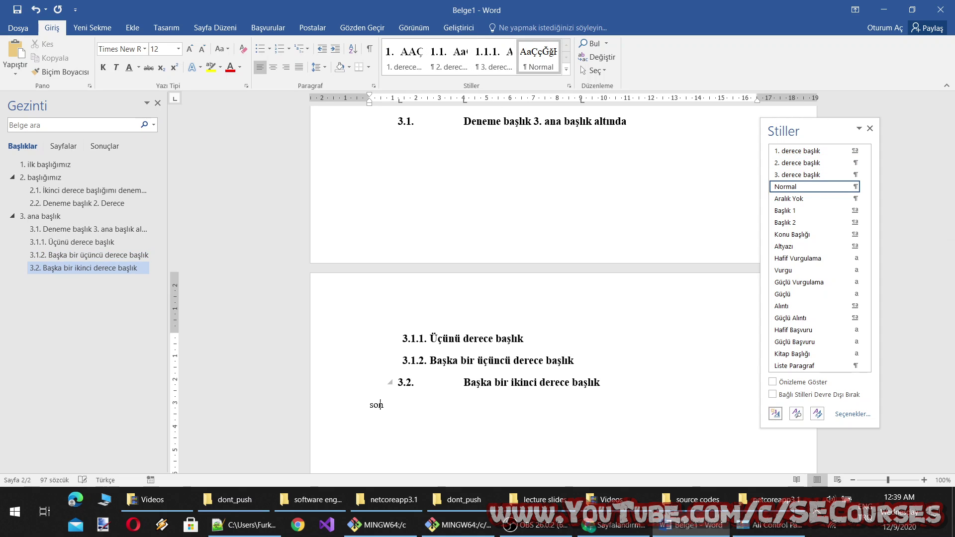
{"action": "type", "text": "nraki t"}
{"action": "type", "text": "üçüncü derece"}
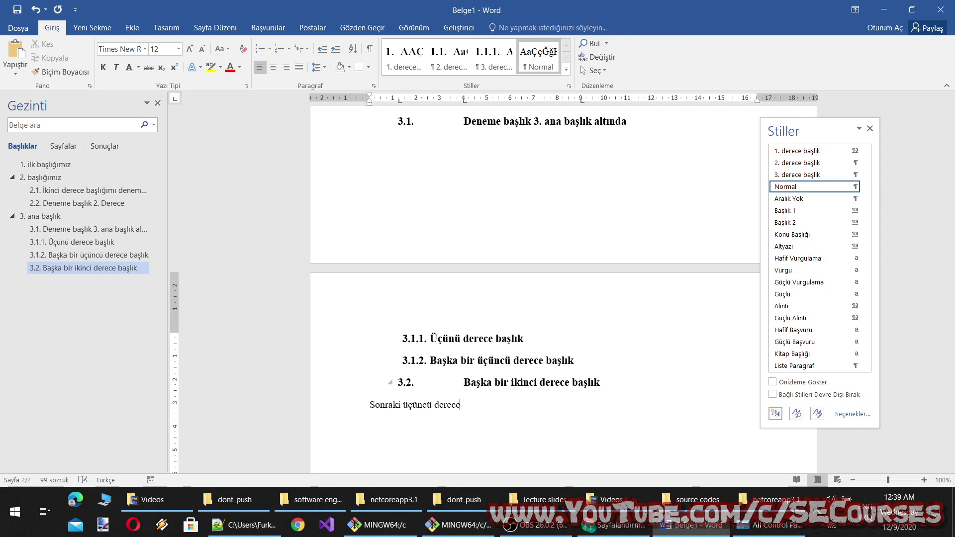
{"action": "type", "text": " başlık"}
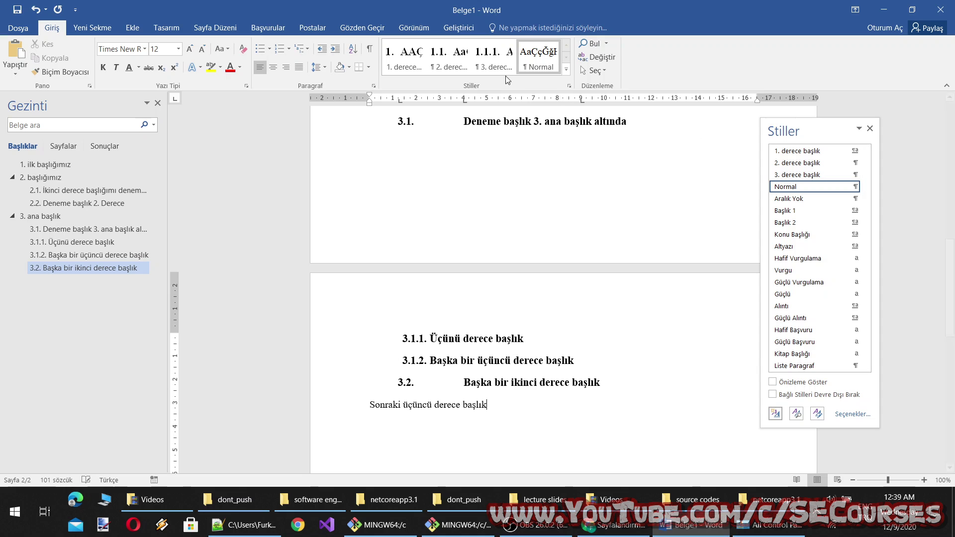
{"action": "key", "text": "ctrl+alt+3"}
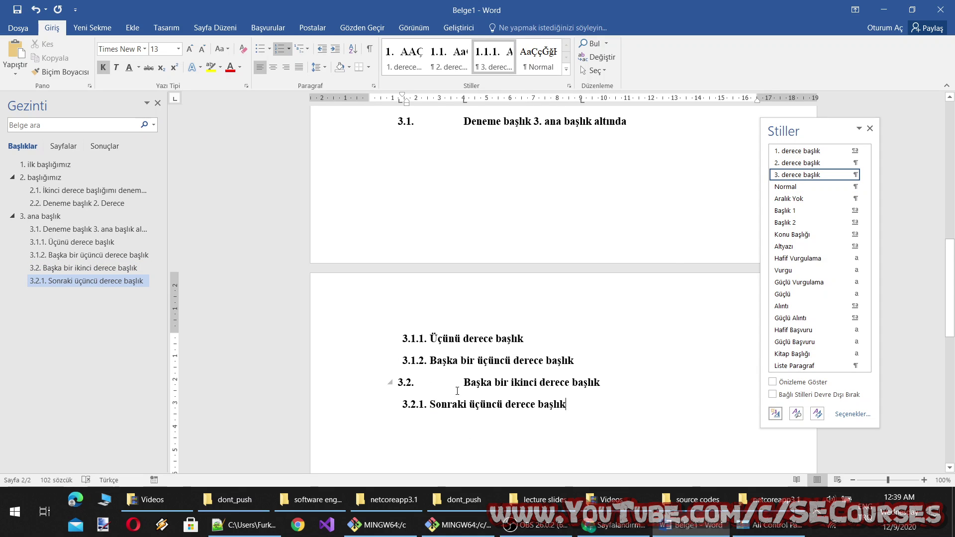
{"action": "scroll", "coordinate": [419, 384], "scroll_direction": "up", "scroll_amount": 3}
{"action": "scroll", "coordinate": [497, 319], "scroll_direction": "up", "scroll_amount": 3}
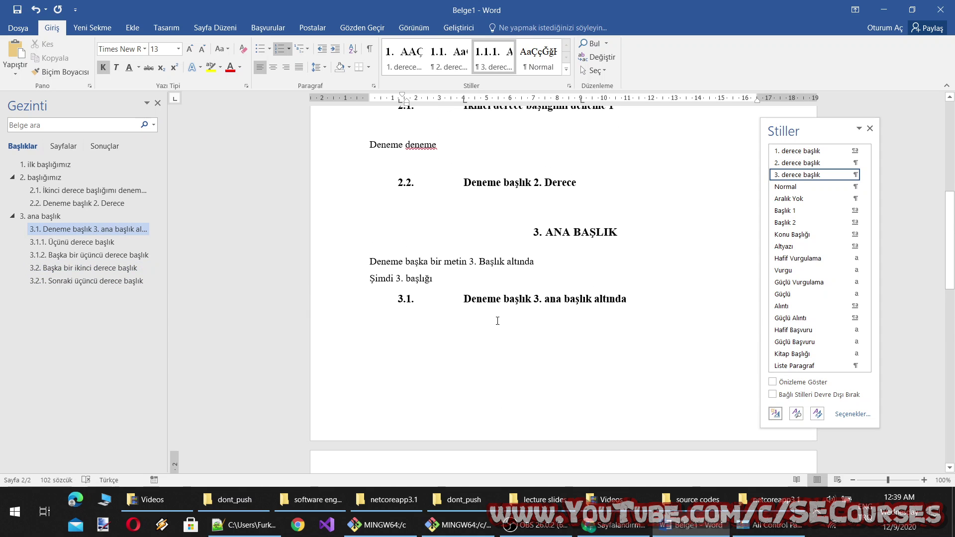
Open the numbering settings of the ozgun liste stili list style.
{"action": "left_click", "coordinate": [288, 49]}
{"action": "left_click", "coordinate": [307, 48]}
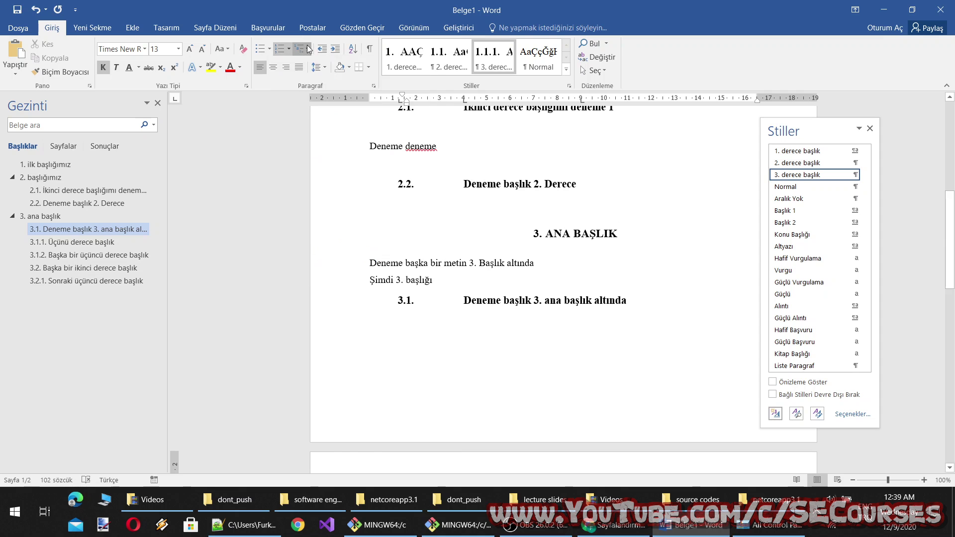
{"action": "right_click", "coordinate": [317, 341]}
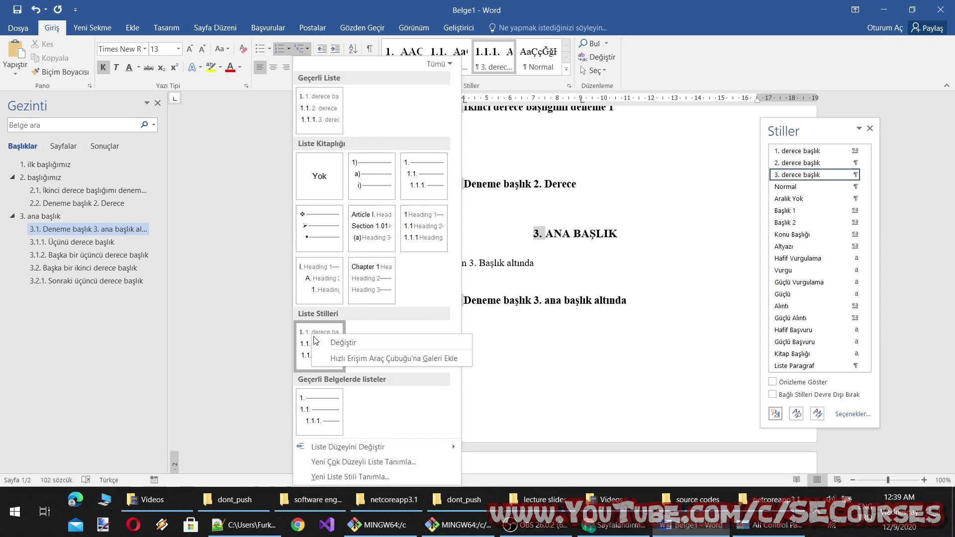
{"action": "left_click", "coordinate": [342, 341]}
{"action": "left_click", "coordinate": [279, 403]}
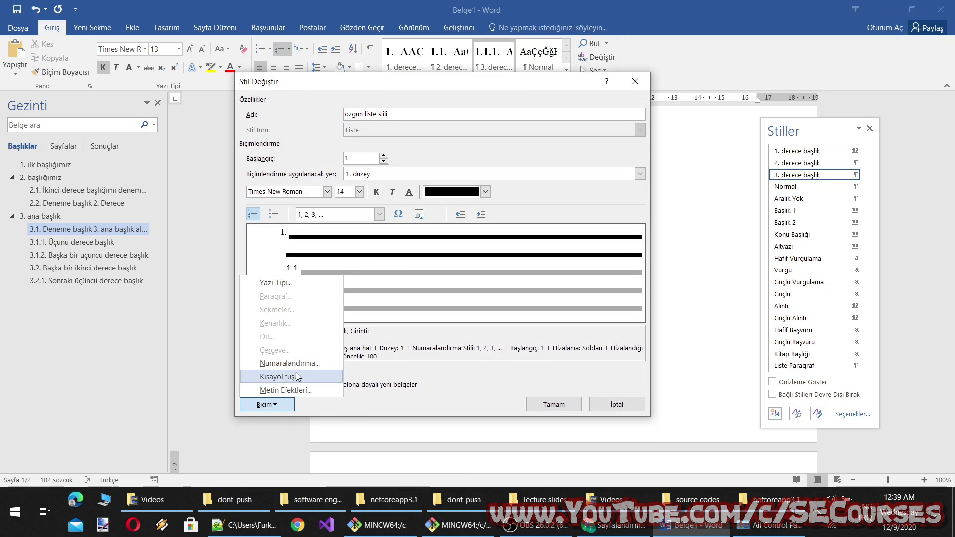
{"action": "left_click", "coordinate": [269, 362]}
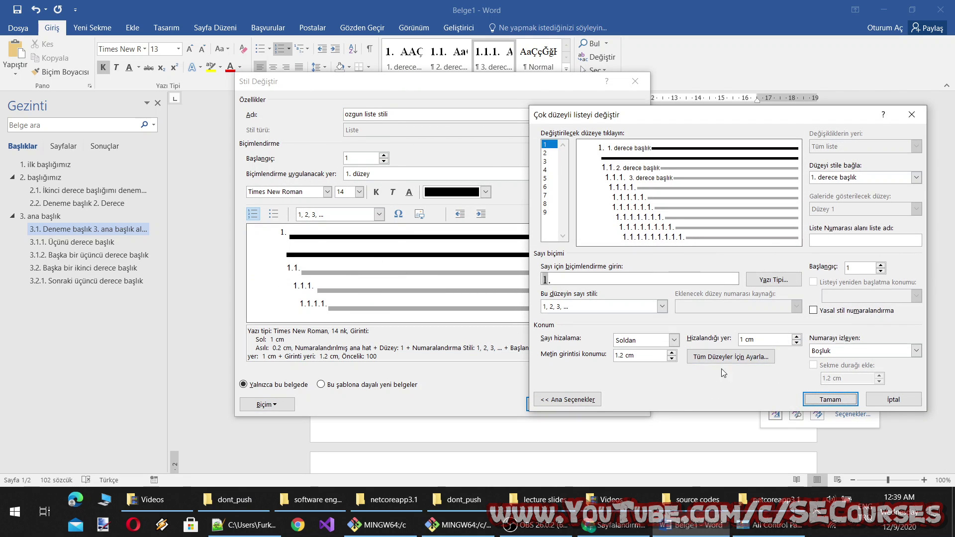
{"action": "left_click", "coordinate": [583, 149]}
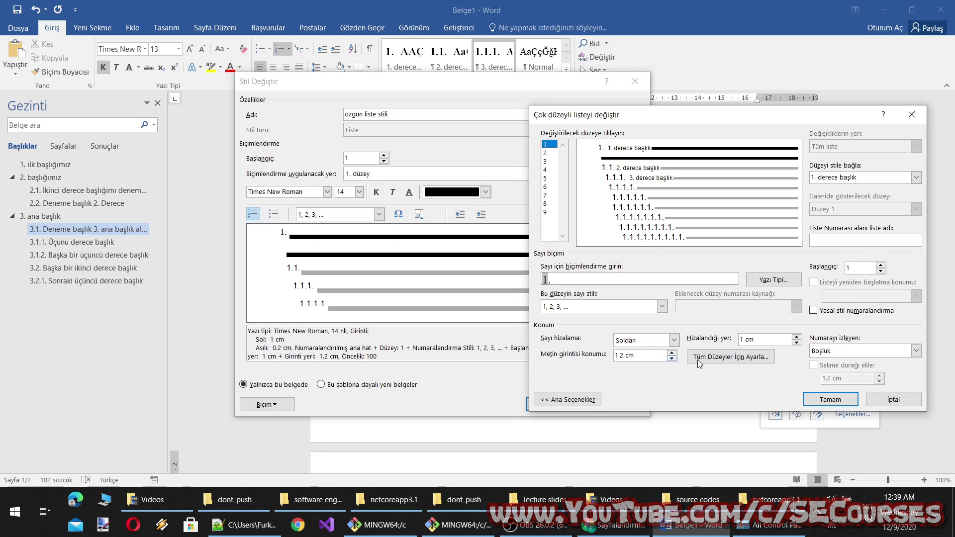
Follow the level 2 number with a space, check level 3, and save the list style.
{"action": "left_click", "coordinate": [544, 153]}
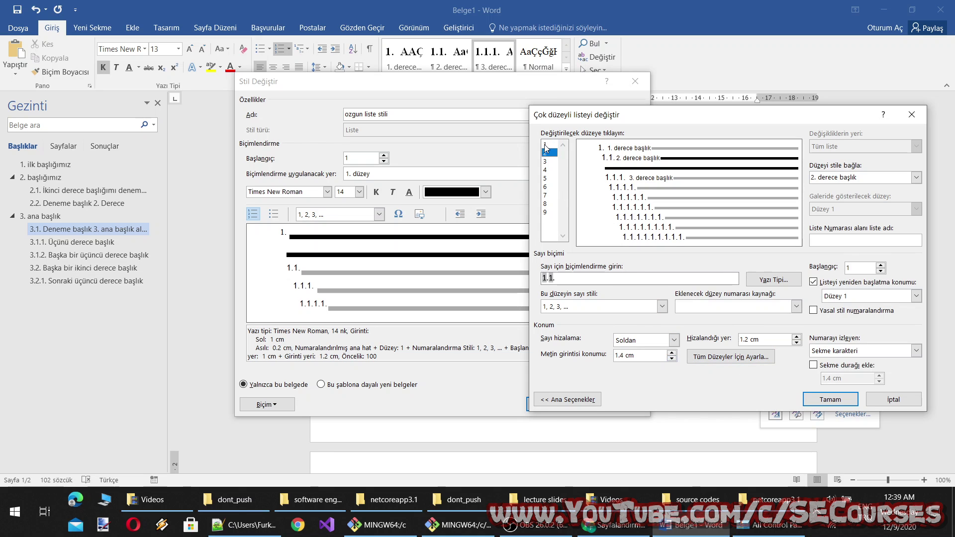
{"action": "left_click", "coordinate": [916, 351]}
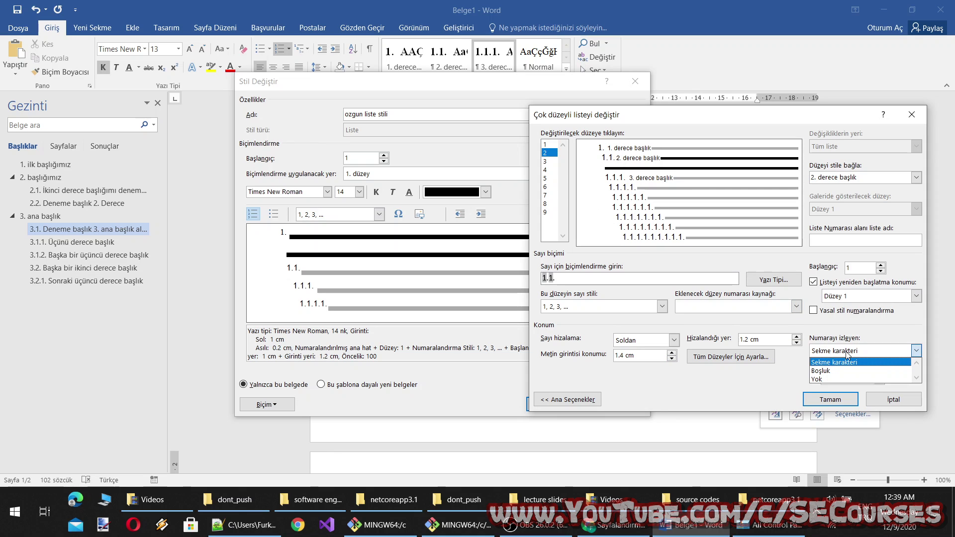
{"action": "left_click", "coordinate": [835, 369]}
{"action": "left_click", "coordinate": [545, 161]}
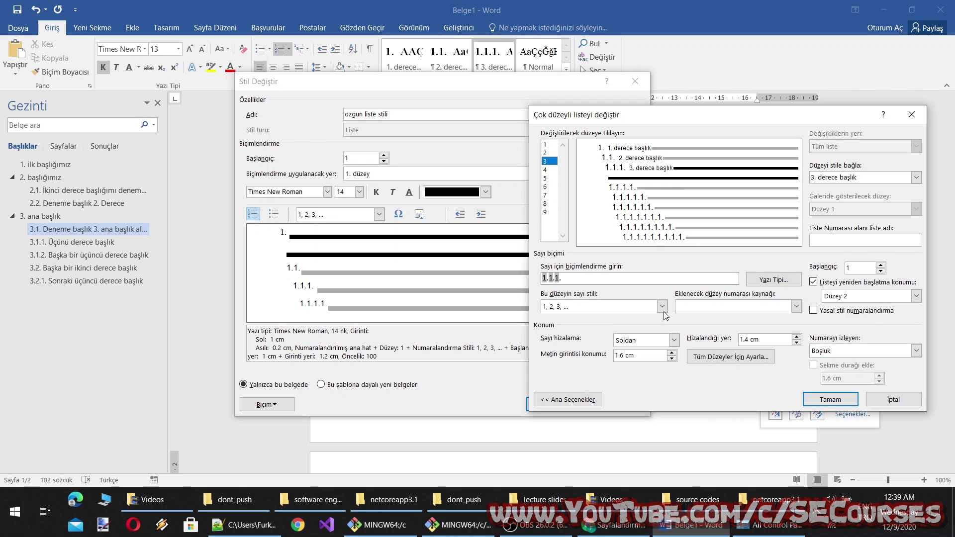
{"action": "left_click", "coordinate": [830, 400]}
{"action": "left_click", "coordinate": [597, 409]}
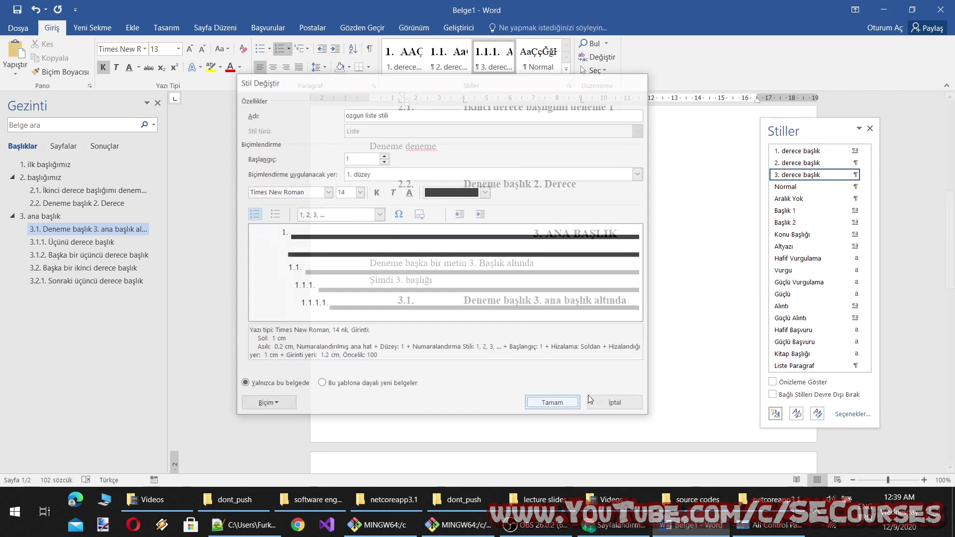
{"action": "left_click", "coordinate": [505, 185]}
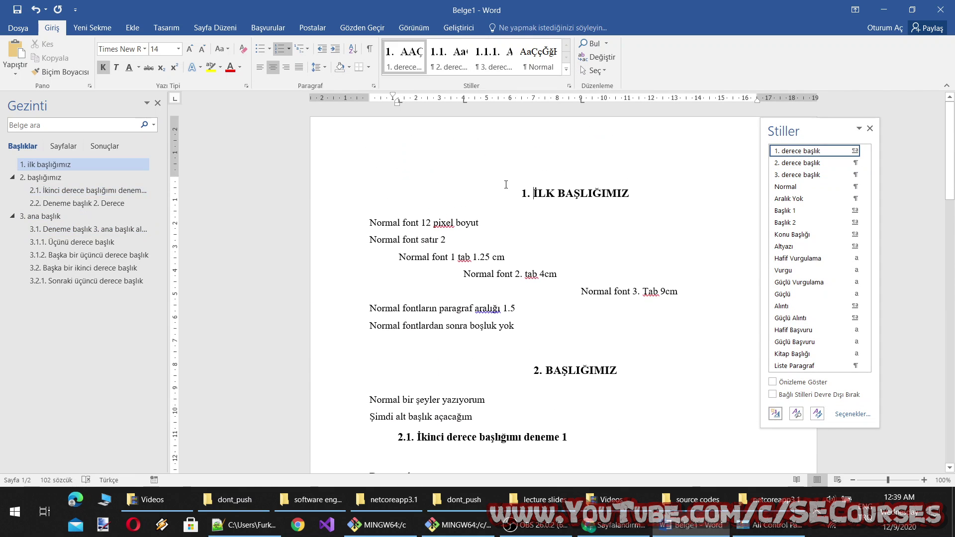
Review the document, checking the empty lines below headings 3.1 and 2.2.
{"action": "mouse_move", "coordinate": [574, 192]}
{"action": "scroll", "coordinate": [544, 258], "scroll_direction": "down", "scroll_amount": 3}
{"action": "scroll", "coordinate": [542, 278], "scroll_direction": "up", "scroll_amount": 1}
{"action": "scroll", "coordinate": [539, 298], "scroll_direction": "down", "scroll_amount": 2}
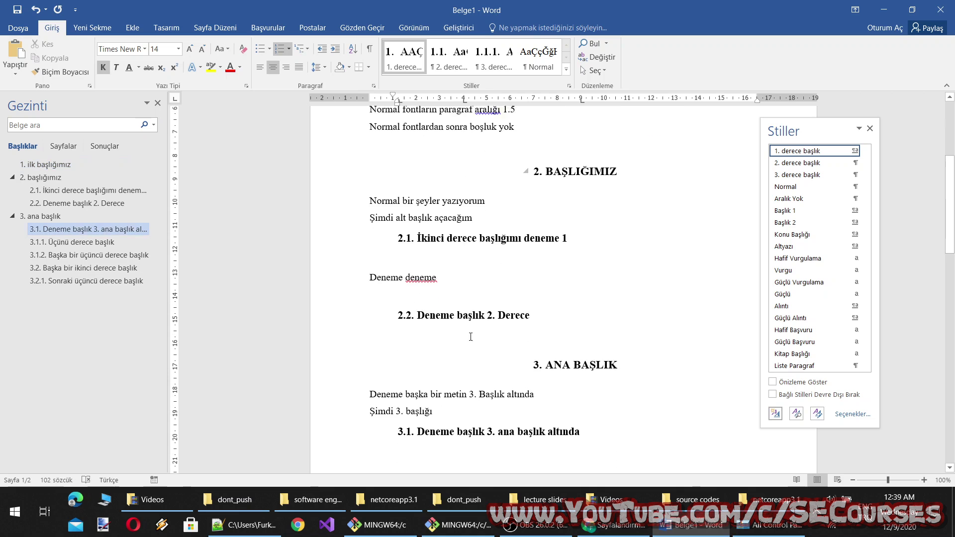
{"action": "scroll", "coordinate": [535, 338], "scroll_direction": "down", "scroll_amount": 3}
{"action": "scroll", "coordinate": [530, 325], "scroll_direction": "down", "scroll_amount": 3}
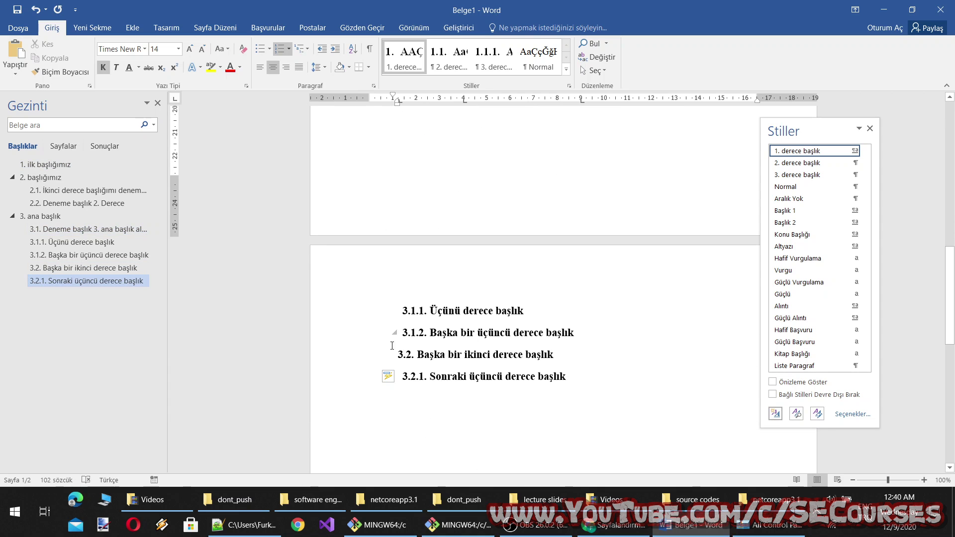
{"action": "scroll", "coordinate": [428, 358], "scroll_direction": "up", "scroll_amount": 2}
{"action": "scroll", "coordinate": [437, 343], "scroll_direction": "up", "scroll_amount": 1}
{"action": "scroll", "coordinate": [447, 328], "scroll_direction": "up", "scroll_amount": 1}
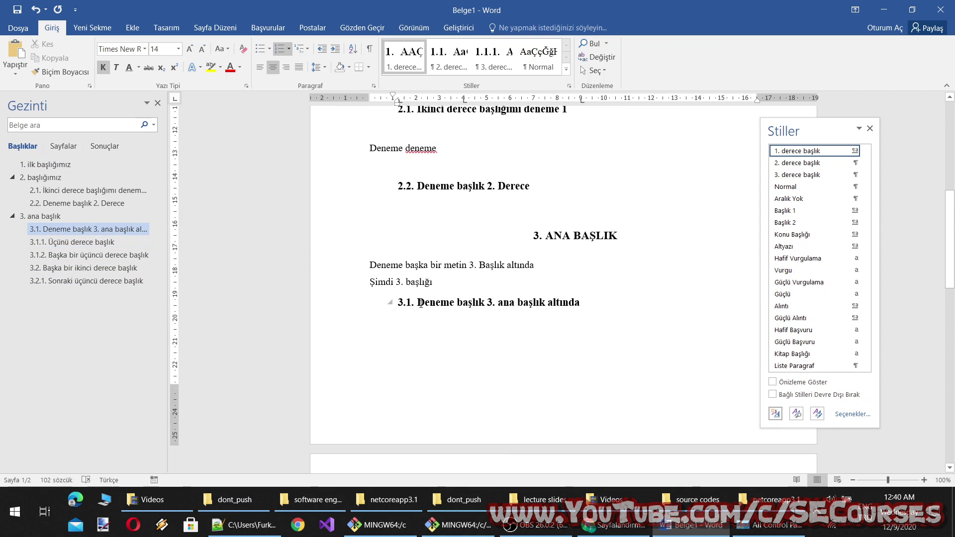
{"action": "scroll", "coordinate": [467, 299], "scroll_direction": "up", "scroll_amount": 3}
{"action": "scroll", "coordinate": [467, 300], "scroll_direction": "up", "scroll_amount": 2}
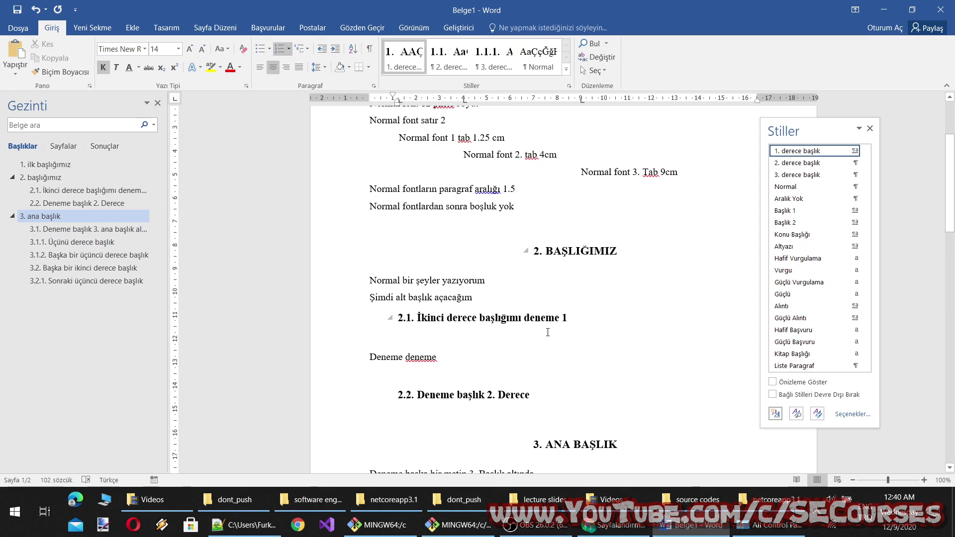
{"action": "scroll", "coordinate": [547, 332], "scroll_direction": "down", "scroll_amount": 4}
{"action": "scroll", "coordinate": [550, 341], "scroll_direction": "down", "scroll_amount": 5}
{"action": "left_click", "coordinate": [443, 193]}
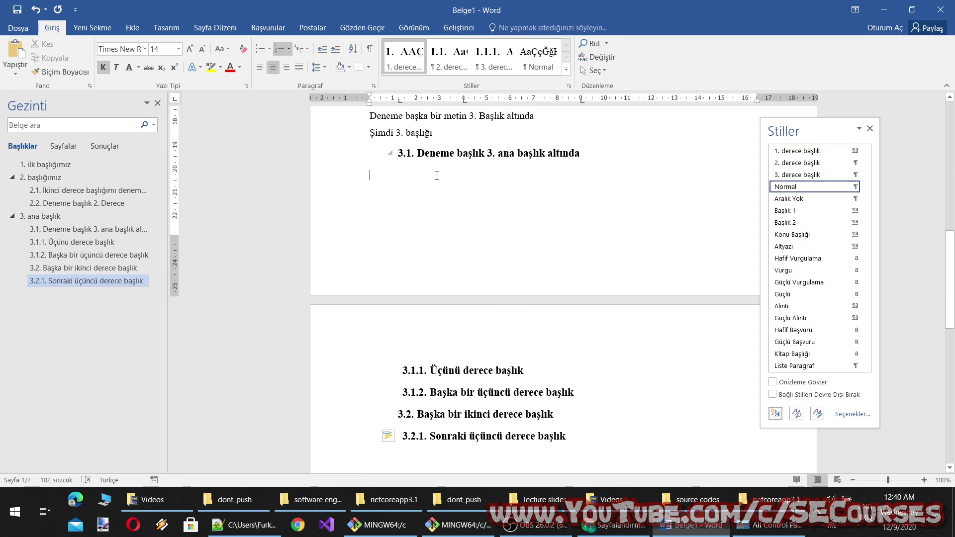
{"action": "scroll", "coordinate": [443, 193], "scroll_direction": "up", "scroll_amount": 3}
{"action": "scroll", "coordinate": [448, 196], "scroll_direction": "up", "scroll_amount": 2}
{"action": "left_click", "coordinate": [474, 206]}
{"action": "left_click", "coordinate": [474, 206]}
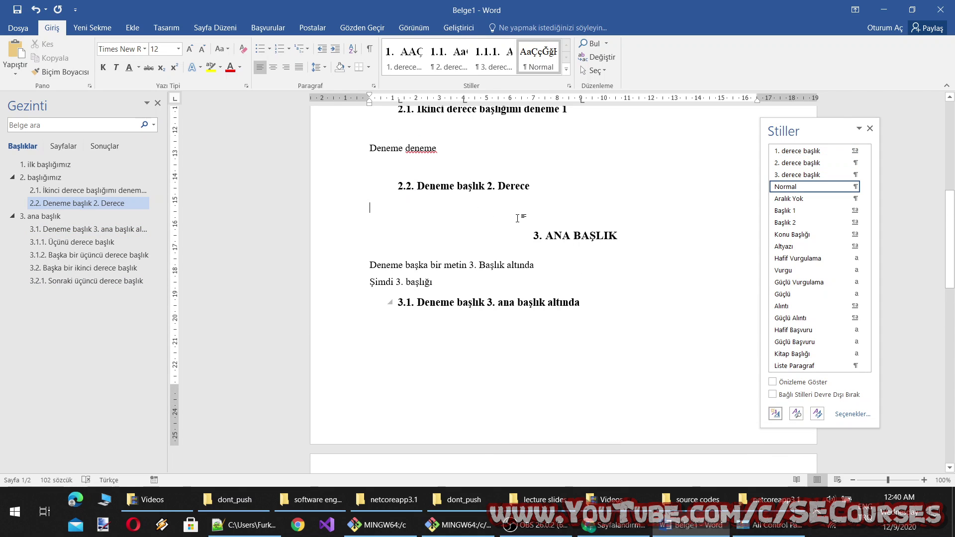
{"action": "left_click", "coordinate": [482, 224]}
{"action": "left_click", "coordinate": [487, 214]}
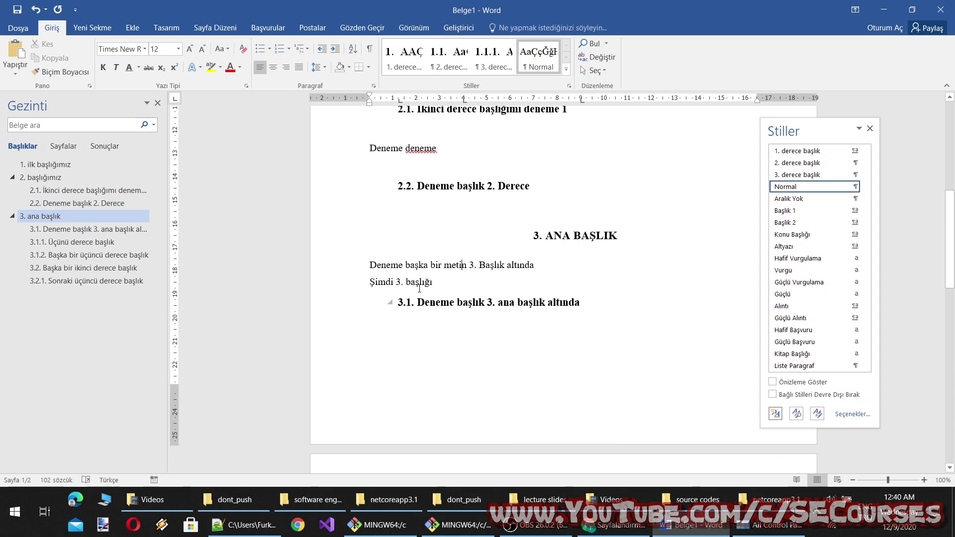
{"action": "left_click", "coordinate": [557, 224]}
{"action": "left_click", "coordinate": [523, 207]}
Start a new empty Normal paragraph after heading 3.2.1.
{"action": "scroll", "coordinate": [603, 228], "scroll_direction": "up", "scroll_amount": 2}
{"action": "scroll", "coordinate": [604, 232], "scroll_direction": "up", "scroll_amount": 2}
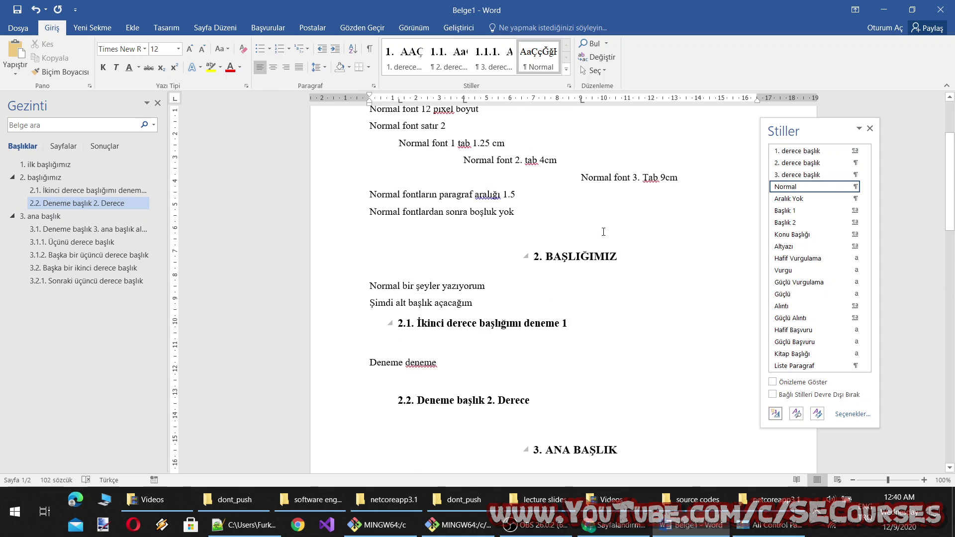
{"action": "scroll", "coordinate": [603, 232], "scroll_direction": "up", "scroll_amount": 3}
{"action": "scroll", "coordinate": [587, 248], "scroll_direction": "down", "scroll_amount": 7}
{"action": "scroll", "coordinate": [570, 270], "scroll_direction": "down", "scroll_amount": 5}
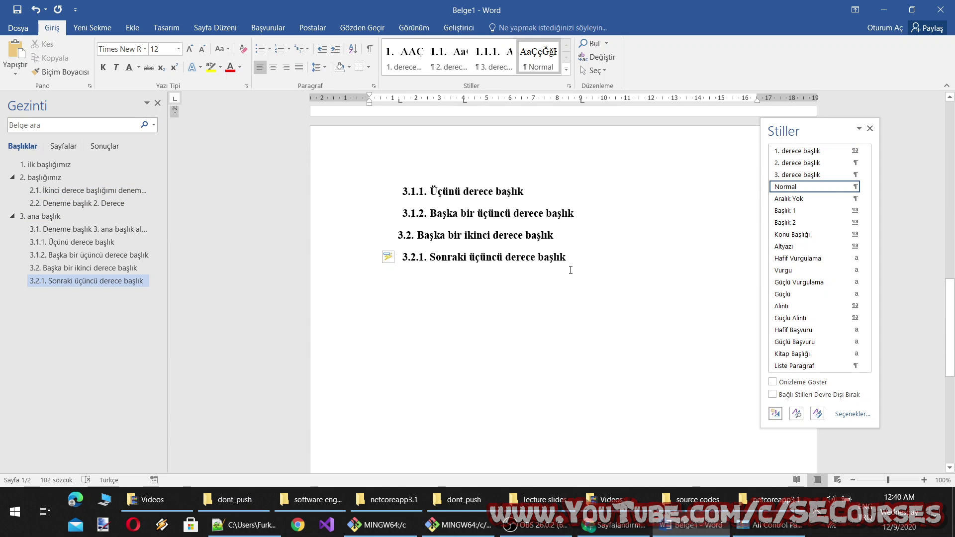
{"action": "left_click", "coordinate": [571, 271]}
{"action": "key", "text": "Return"}
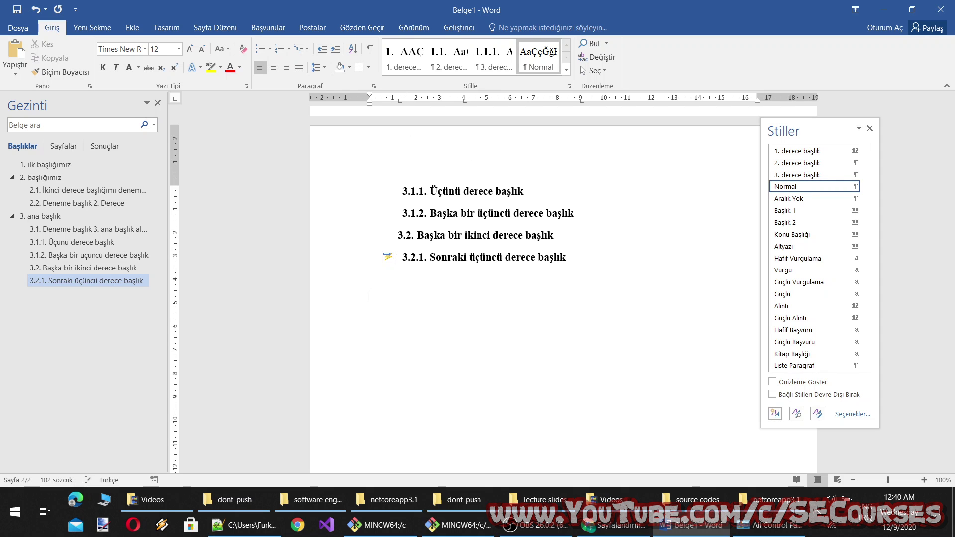
Create the 'kod stili' paragraph style and type and select a 'Kod stili' line.
{"action": "left_click", "coordinate": [775, 413]}
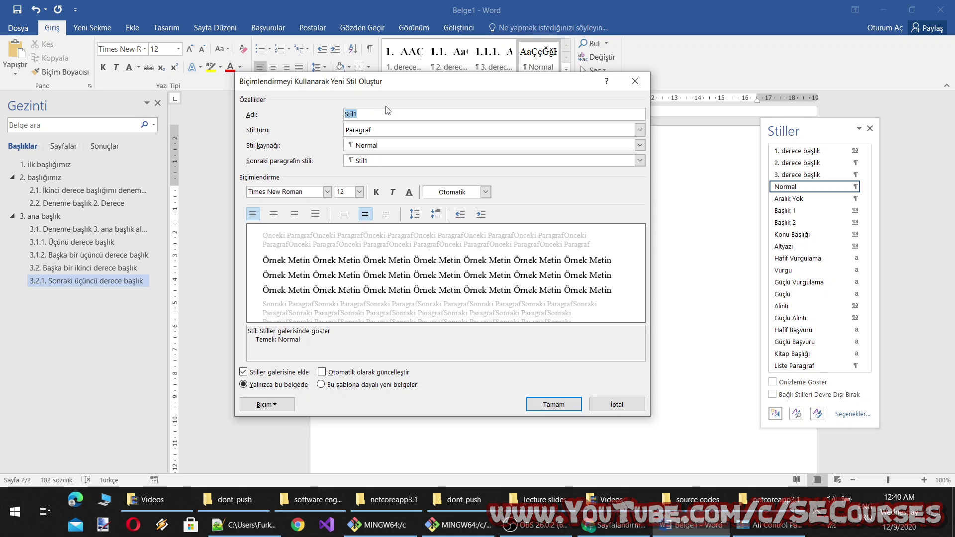
{"action": "type", "text": "kod s"}
{"action": "left_click", "coordinate": [552, 405]}
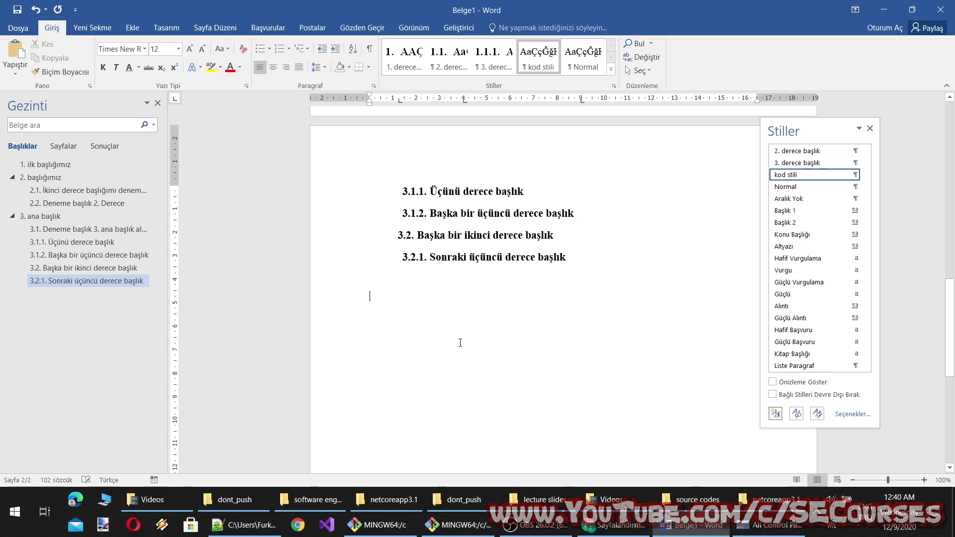
{"action": "type", "text": "Kod stili"}
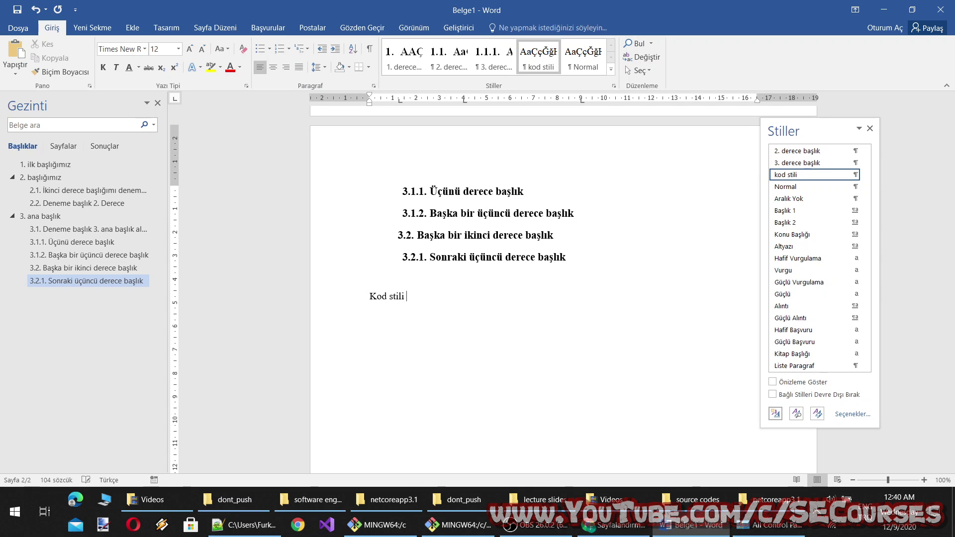
{"action": "left_click_drag", "start_coordinate": [412, 298], "coordinate": [369, 297]}
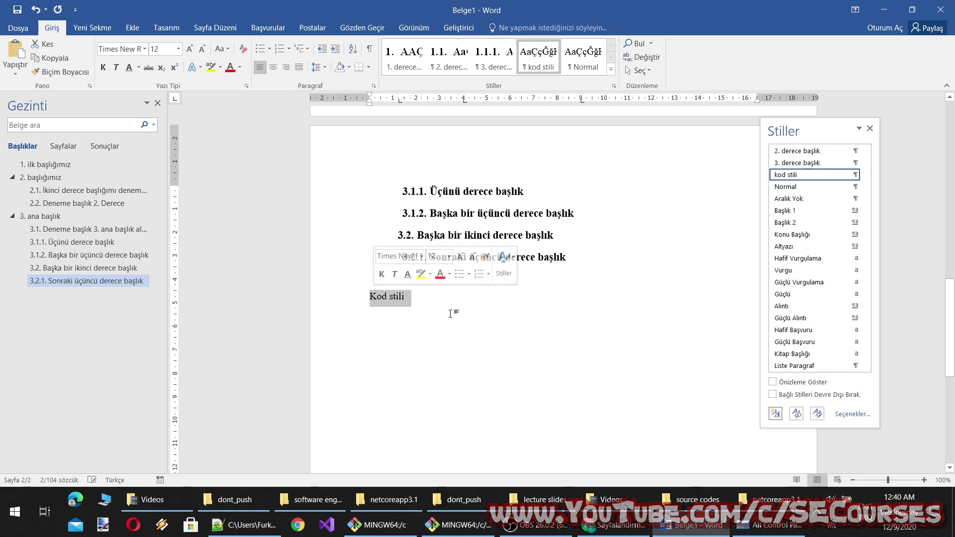
Reselect the Kod stili text and bring up the kod stili style's options in the gallery.
{"action": "right_click", "coordinate": [583, 52]}
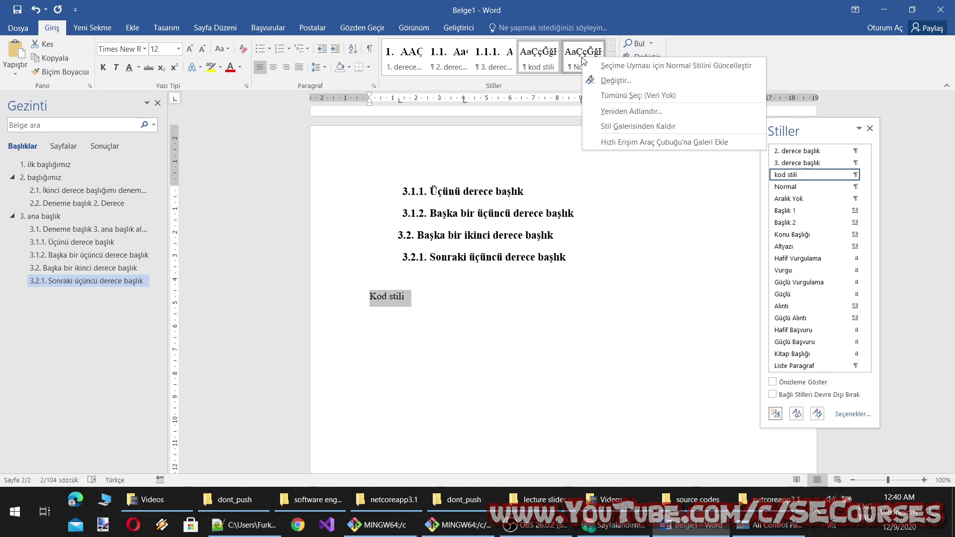
{"action": "key", "text": "Escape"}
{"action": "scroll", "coordinate": [439, 225], "scroll_direction": "up", "scroll_amount": 5}
{"action": "scroll", "coordinate": [439, 226], "scroll_direction": "up", "scroll_amount": 7}
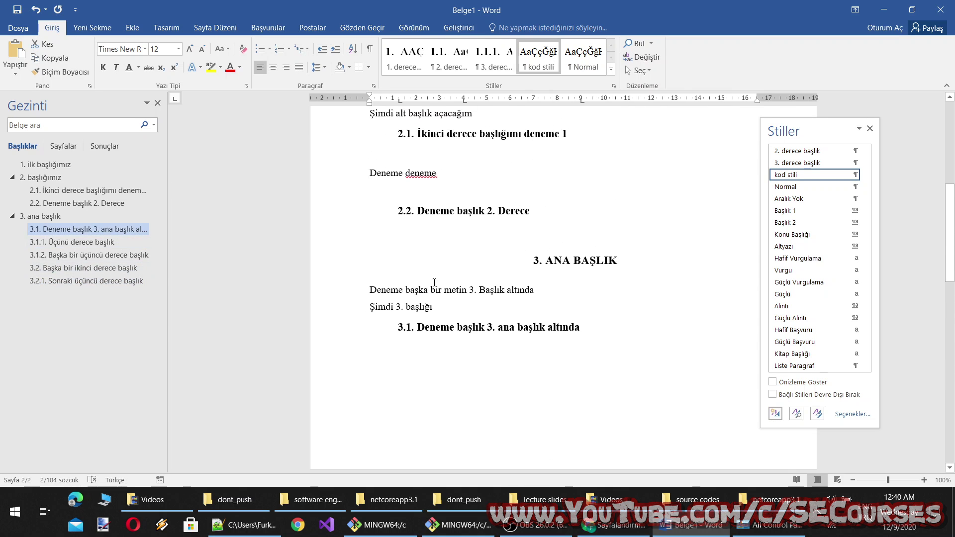
{"action": "left_click_drag", "start_coordinate": [430, 294], "coordinate": [369, 295]}
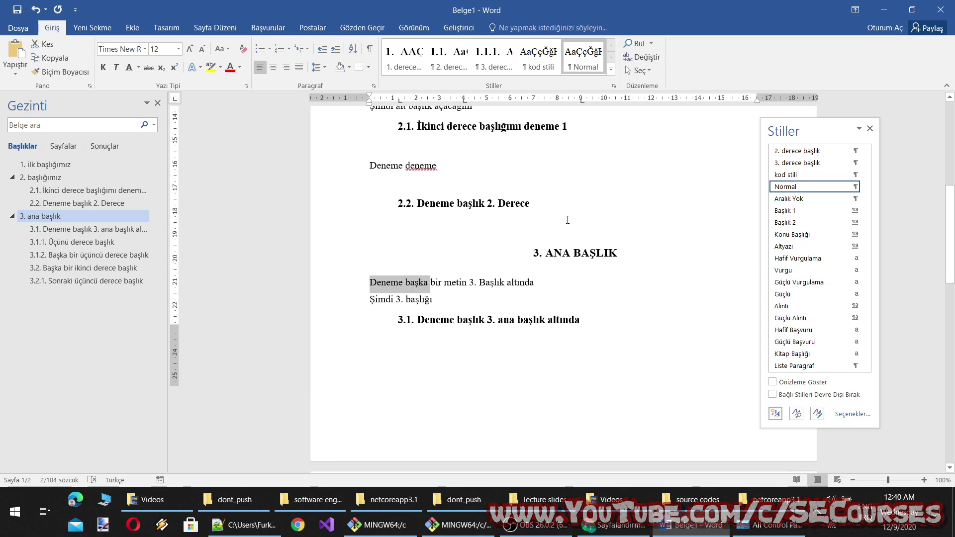
{"action": "scroll", "coordinate": [567, 217], "scroll_direction": "down", "scroll_amount": 5}
{"action": "right_click", "coordinate": [541, 68]}
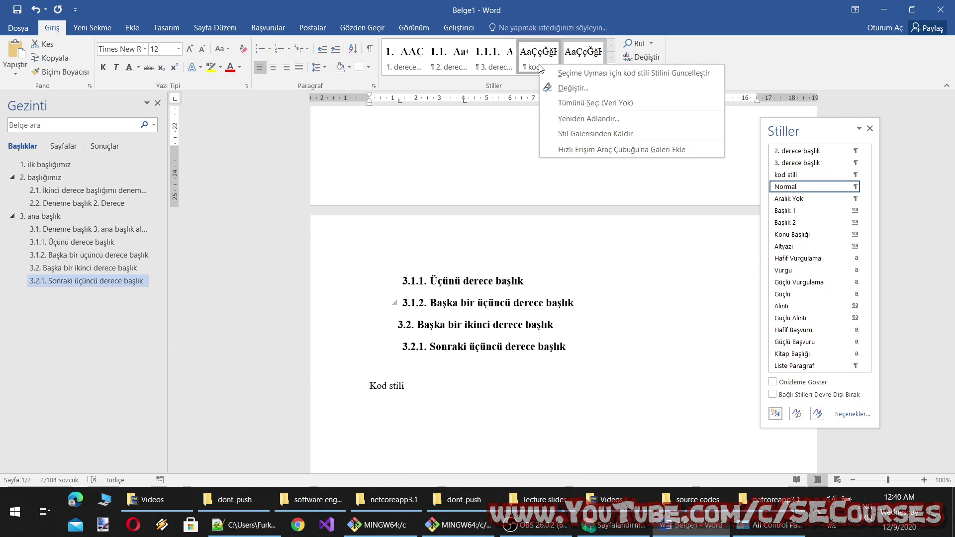
{"action": "left_click", "coordinate": [590, 74]}
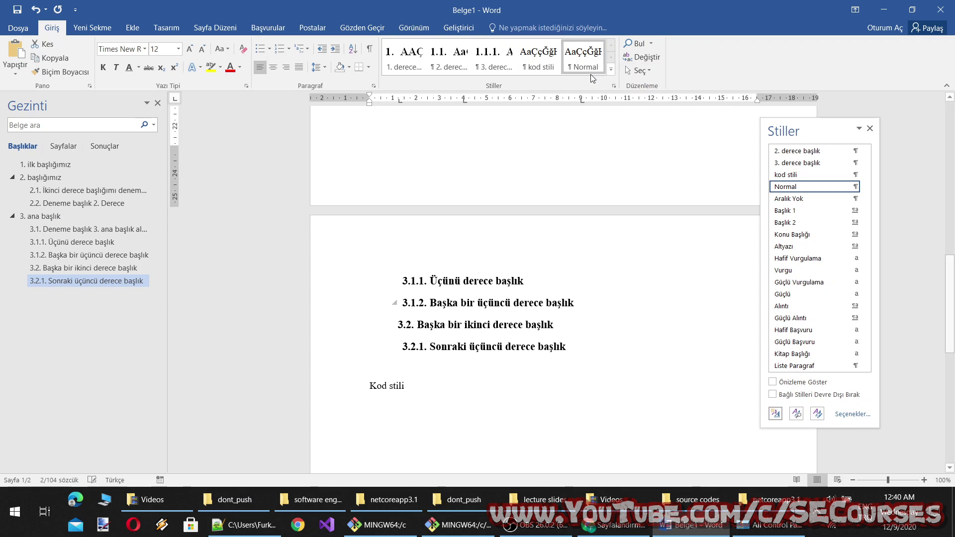
{"action": "scroll", "coordinate": [438, 333], "scroll_direction": "down", "scroll_amount": 3}
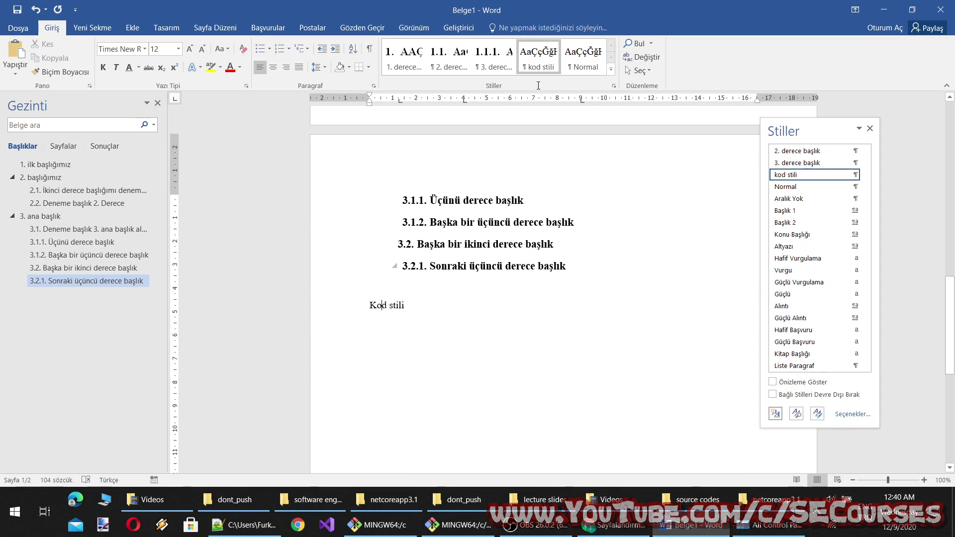
{"action": "right_click", "coordinate": [540, 59]}
Change the kod stili style's font to Arial and open its font settings.
{"action": "left_click", "coordinate": [552, 78]}
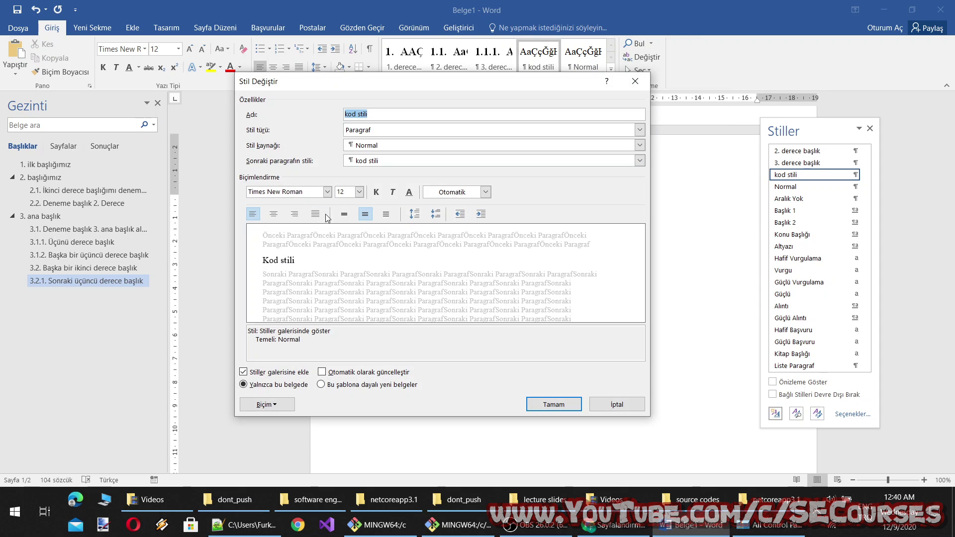
{"action": "left_click", "coordinate": [327, 192]}
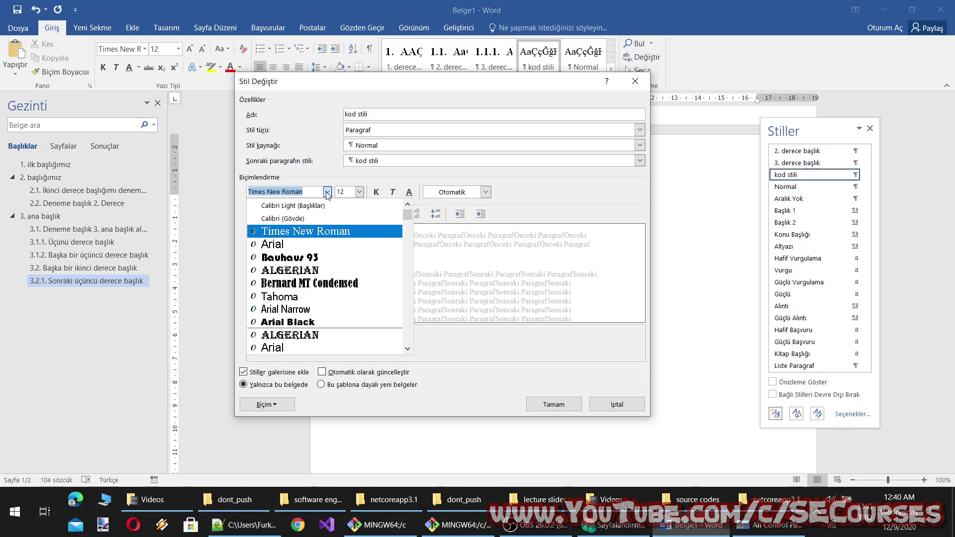
{"action": "left_click", "coordinate": [309, 244]}
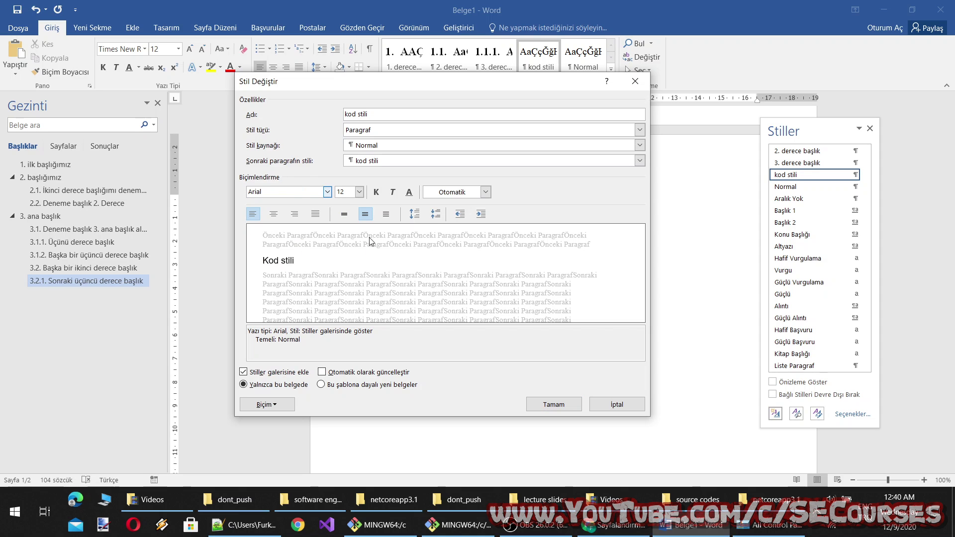
{"action": "left_click", "coordinate": [291, 404]}
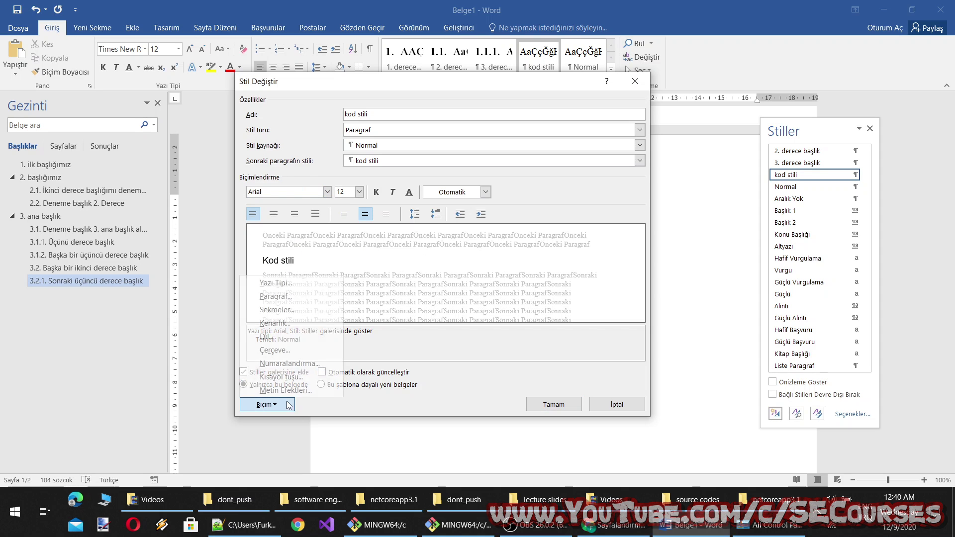
{"action": "left_click", "coordinate": [326, 283]}
Try Expanded character spacing, entering 2 as the spacing amount.
{"action": "left_click", "coordinate": [601, 102]}
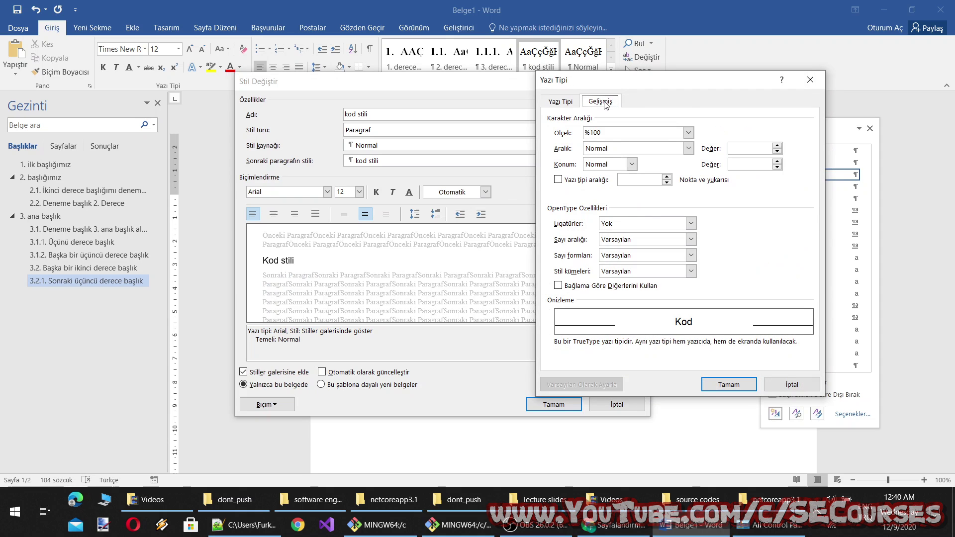
{"action": "left_click", "coordinate": [688, 133]}
{"action": "left_click", "coordinate": [688, 133]}
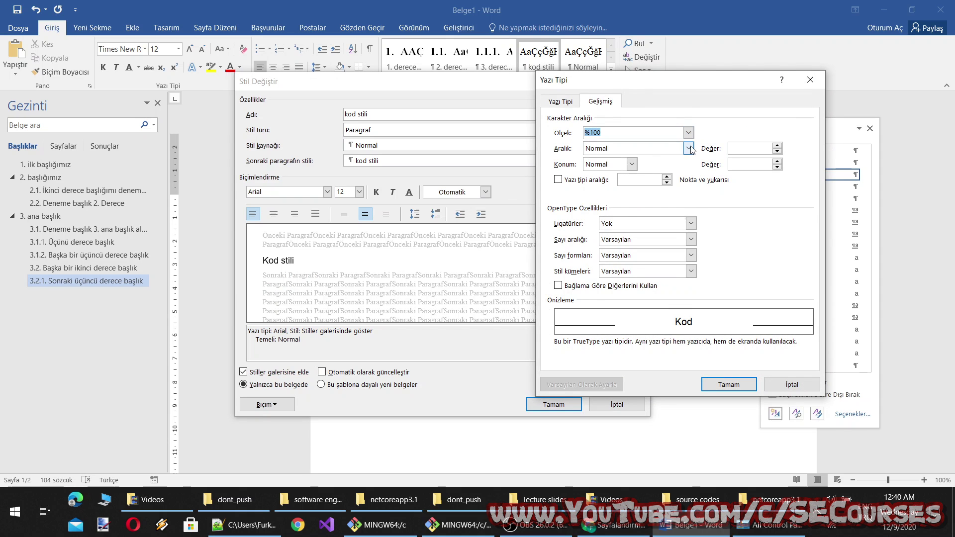
{"action": "left_click", "coordinate": [688, 148]}
{"action": "left_click", "coordinate": [606, 169]}
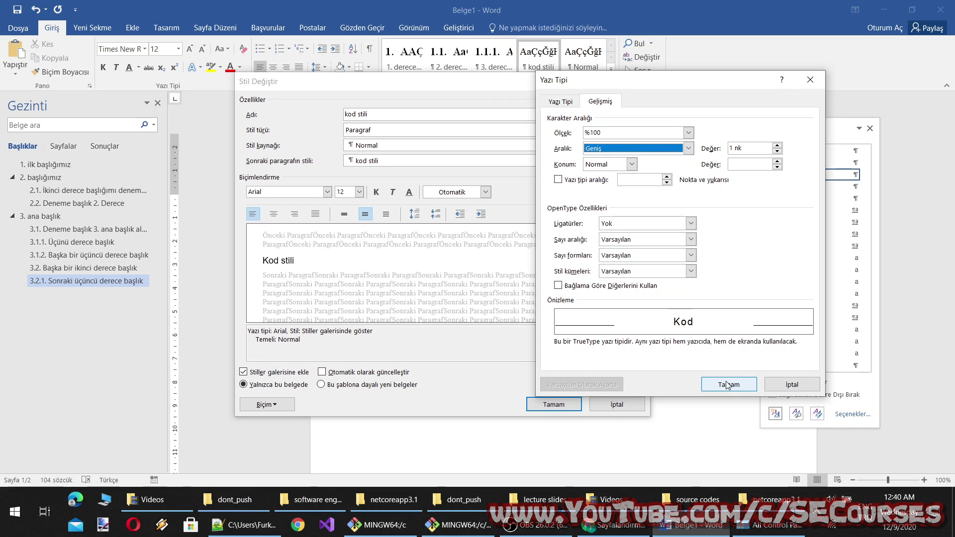
{"action": "left_click", "coordinate": [777, 146]}
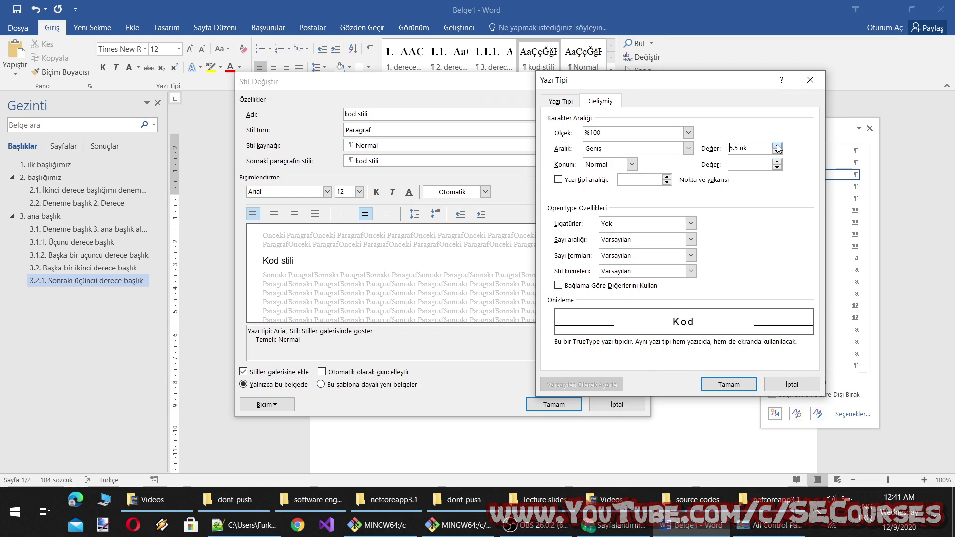
{"action": "left_click", "coordinate": [777, 145]}
{"action": "triple_click", "coordinate": [745, 151]}
{"action": "type", "text": "2"}
{"action": "left_click", "coordinate": [777, 151]}
Settle the character scale at 120% after trying 80% and 150%.
{"action": "left_click", "coordinate": [688, 132]}
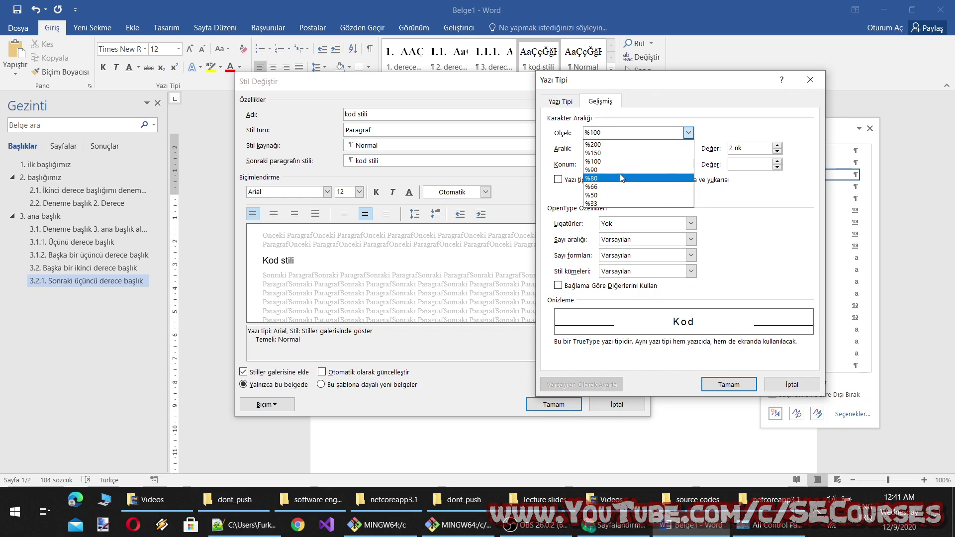
{"action": "left_click", "coordinate": [642, 178]}
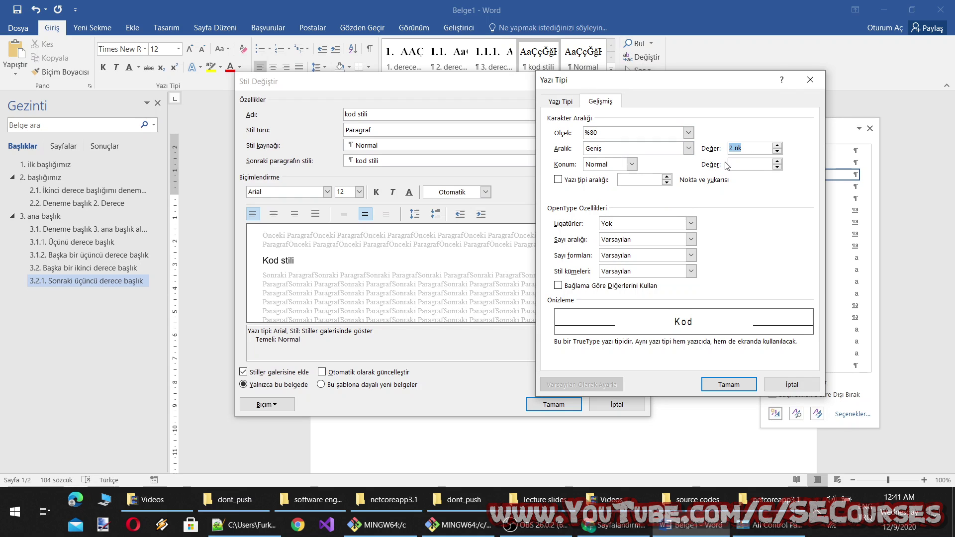
{"action": "type", "text": "0"}
{"action": "left_click", "coordinate": [740, 166]}
{"action": "left_click", "coordinate": [688, 148]}
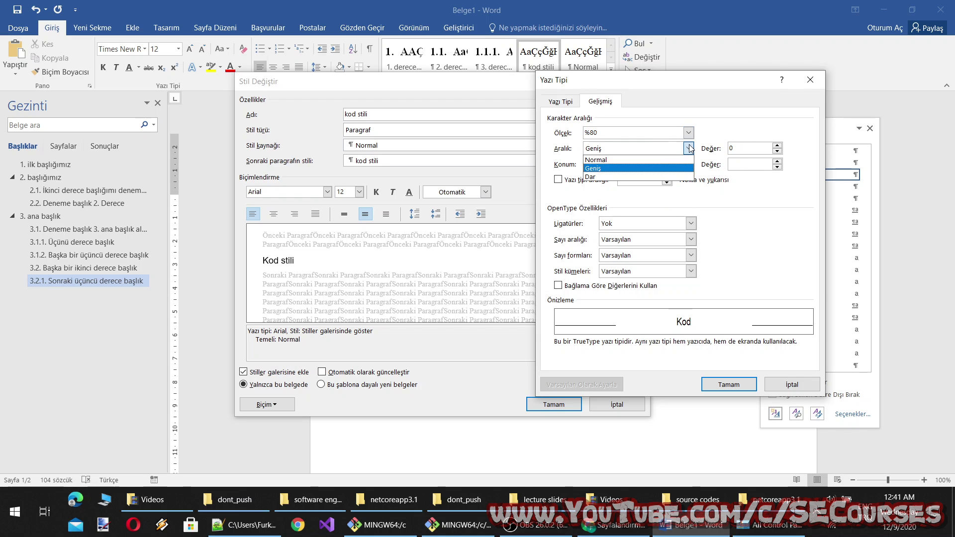
{"action": "left_click", "coordinate": [602, 158]}
{"action": "left_click", "coordinate": [688, 133]}
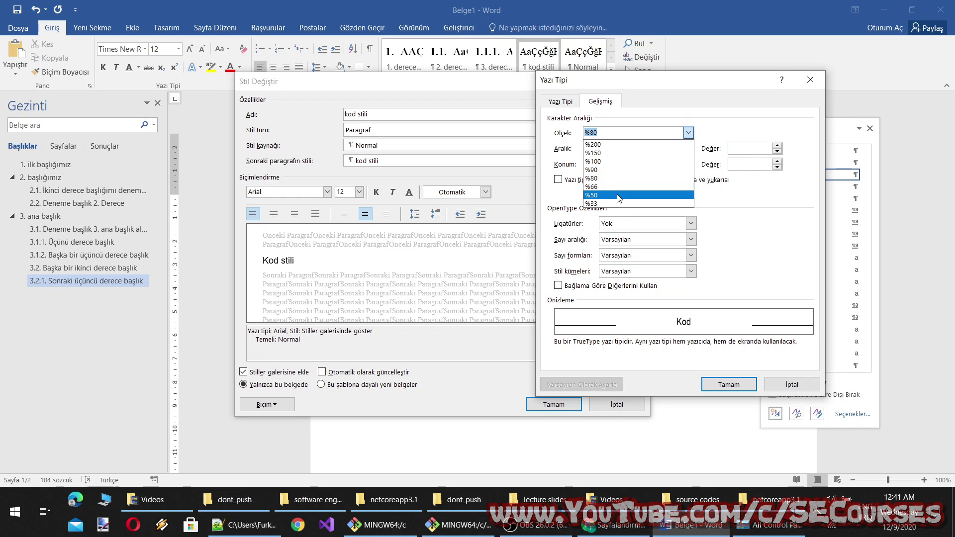
{"action": "left_click", "coordinate": [615, 153]}
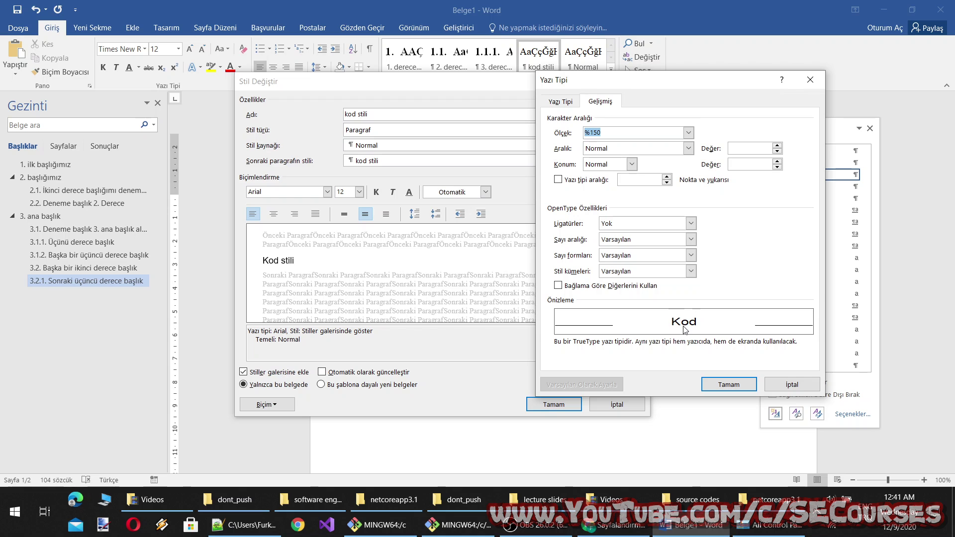
{"action": "left_click", "coordinate": [689, 133]}
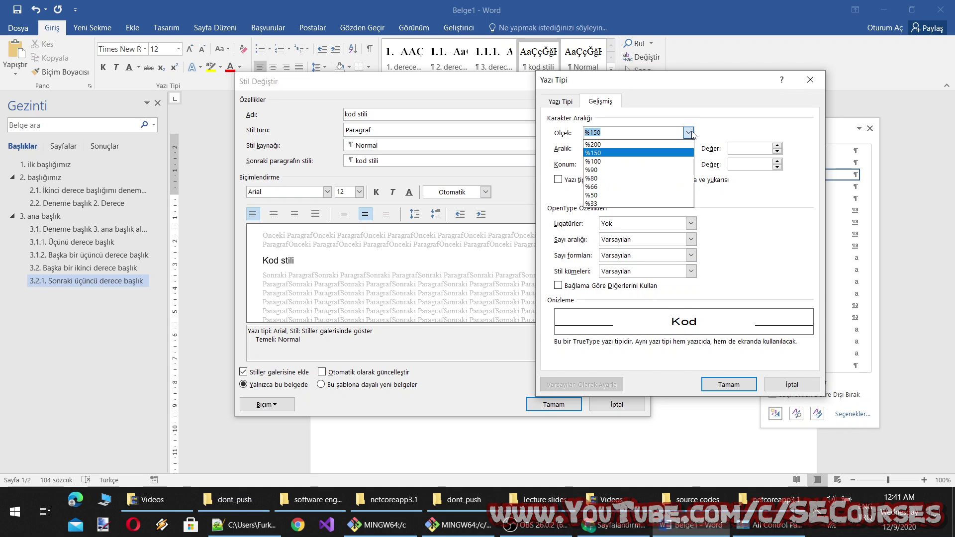
{"action": "left_click", "coordinate": [586, 133]}
{"action": "left_click_drag", "start_coordinate": [602, 132], "coordinate": [591, 133]}
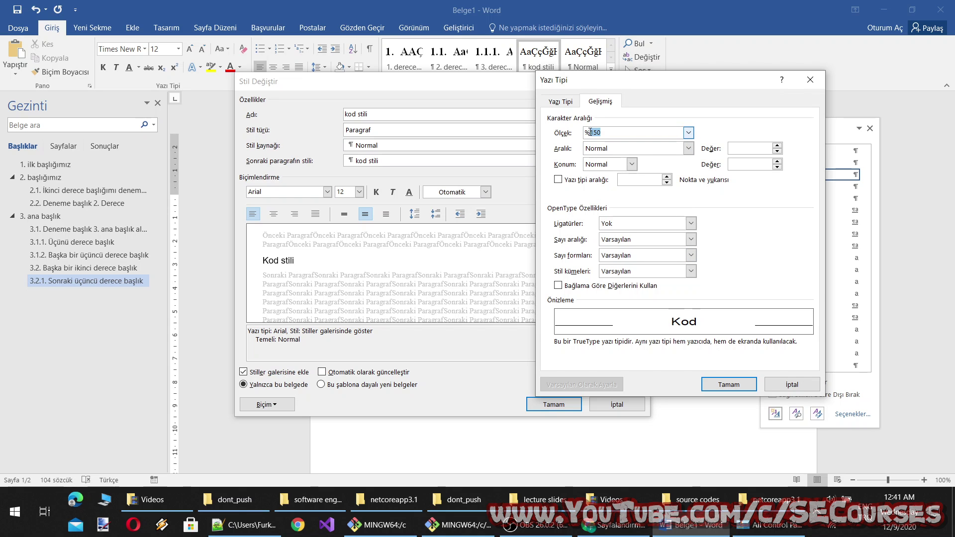
{"action": "left_click", "coordinate": [598, 133]}
{"action": "key", "text": "BackSpace"}
Set character spacing to Expanded by 2 pt.
{"action": "left_click", "coordinate": [617, 148]}
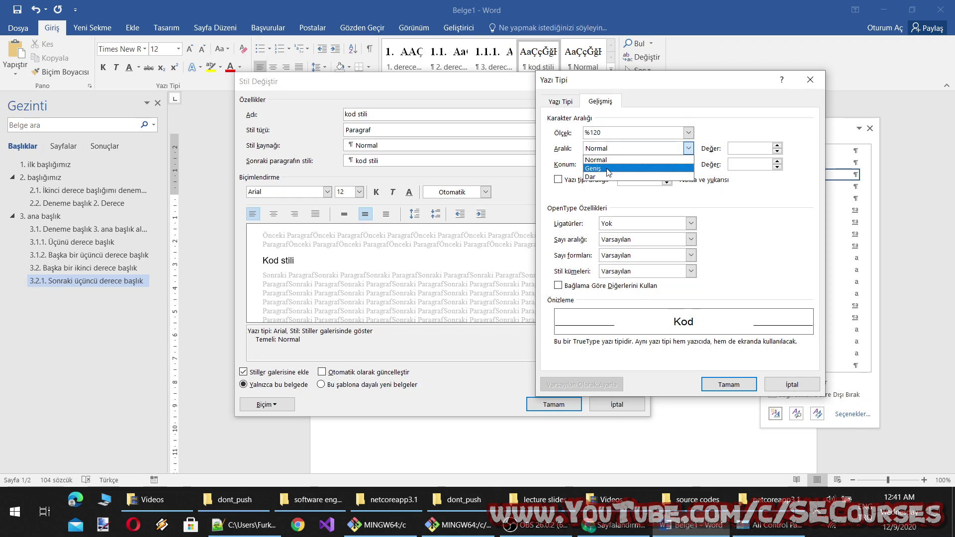
{"action": "left_click", "coordinate": [593, 168]}
{"action": "left_click", "coordinate": [778, 146]}
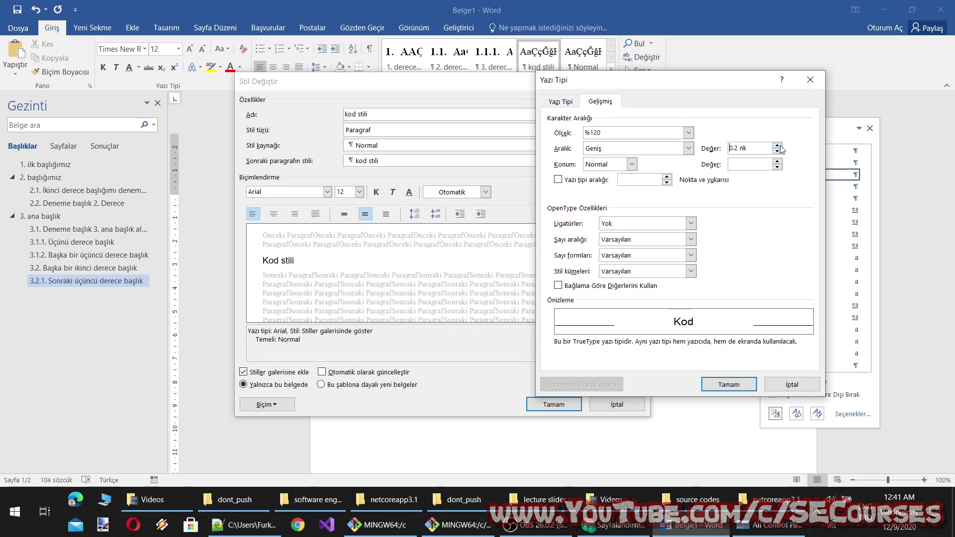
{"action": "left_click", "coordinate": [777, 145]}
{"action": "left_click", "coordinate": [778, 145]}
{"action": "left_click", "coordinate": [777, 146]}
Try kerning, then leave kerning off and ligatures and number spacing at default.
{"action": "left_click", "coordinate": [568, 181]}
{"action": "left_click", "coordinate": [667, 177]}
{"action": "left_click", "coordinate": [667, 177]}
{"action": "left_click", "coordinate": [667, 176]}
{"action": "left_click", "coordinate": [667, 183]}
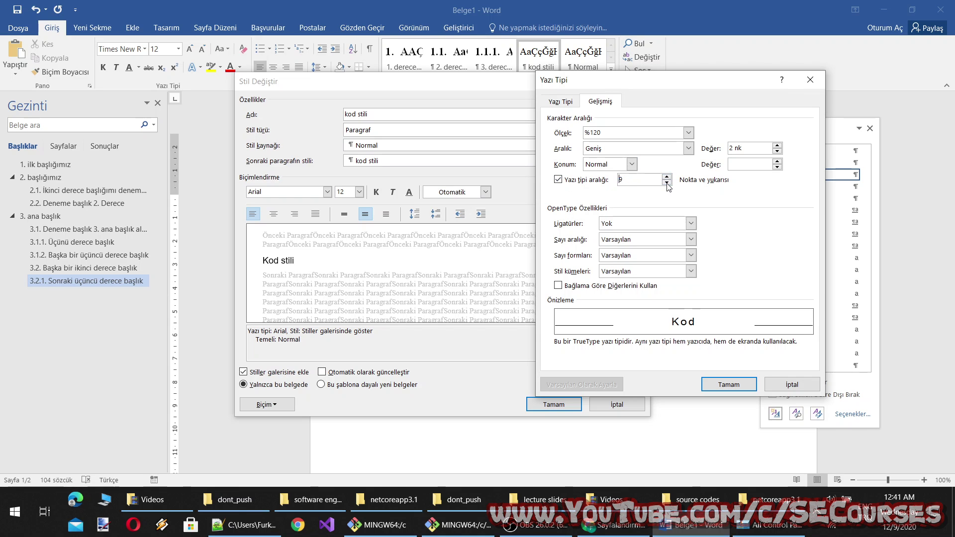
{"action": "left_click", "coordinate": [584, 181]}
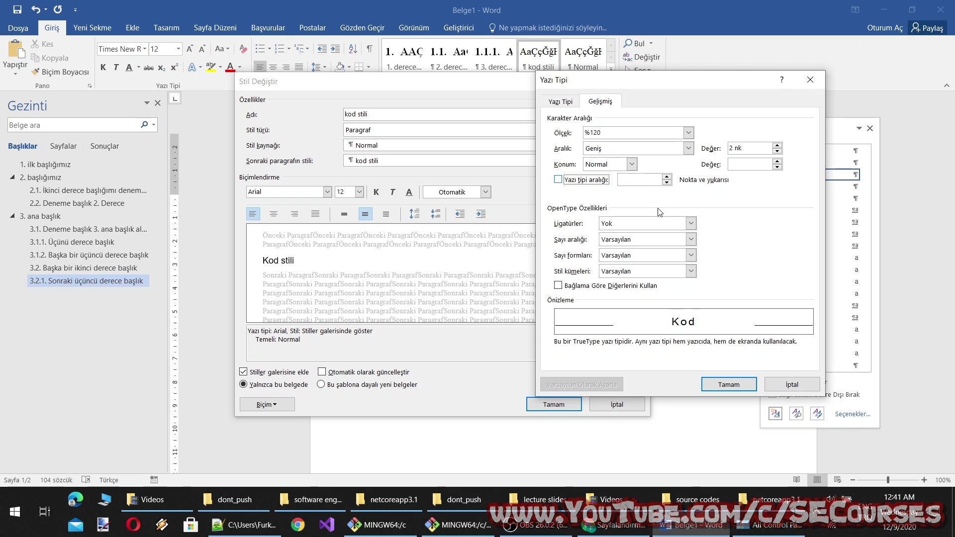
{"action": "left_click", "coordinate": [690, 224]}
{"action": "left_click", "coordinate": [691, 234]}
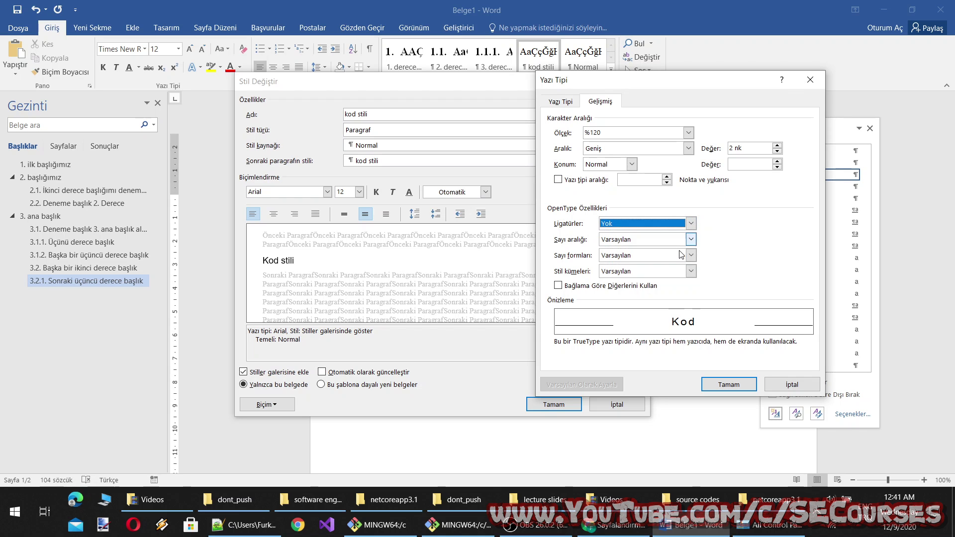
{"action": "left_click", "coordinate": [691, 239]}
{"action": "left_click", "coordinate": [686, 243]}
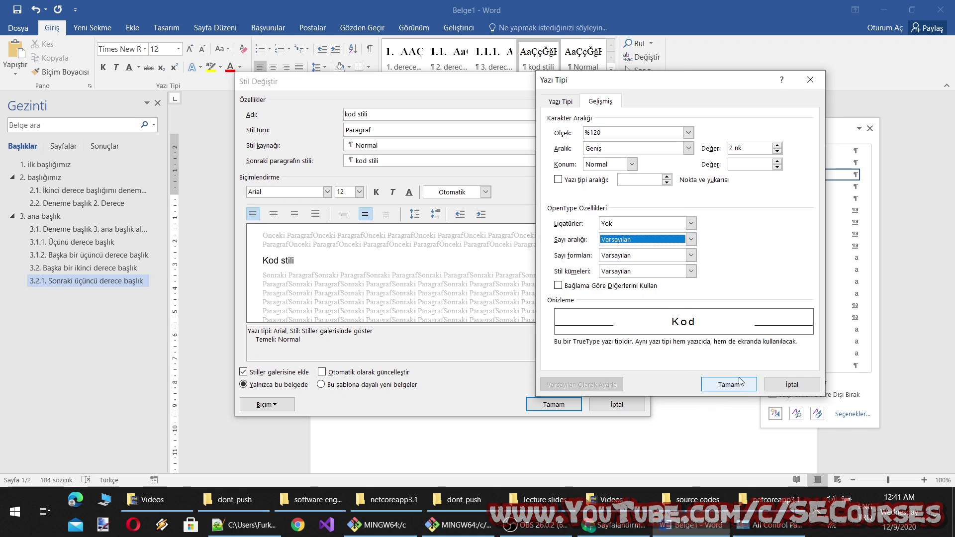
Apply the style changes and extend the sample line to 'Kod stili örnek yazı'.
{"action": "left_click", "coordinate": [726, 386]}
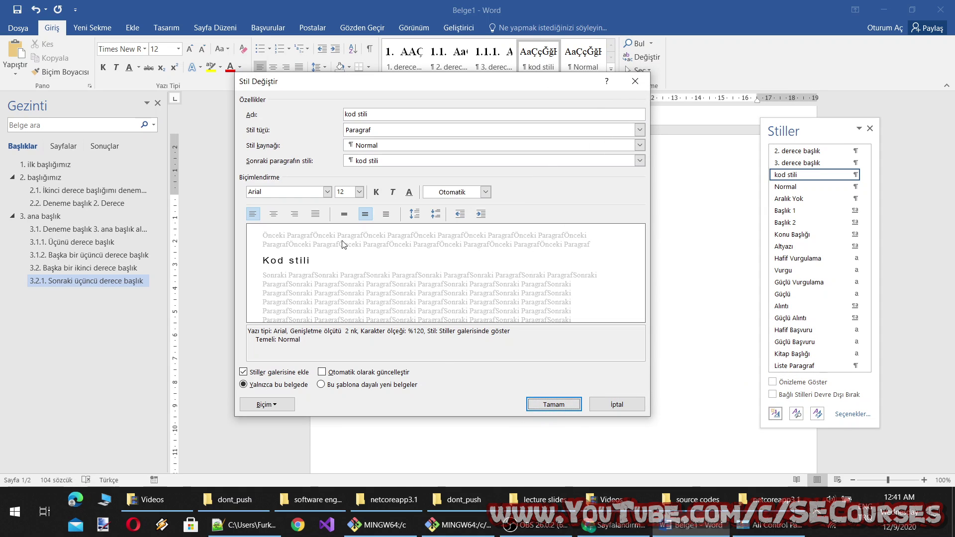
{"action": "left_click", "coordinate": [554, 404]}
{"action": "left_click", "coordinate": [426, 305]}
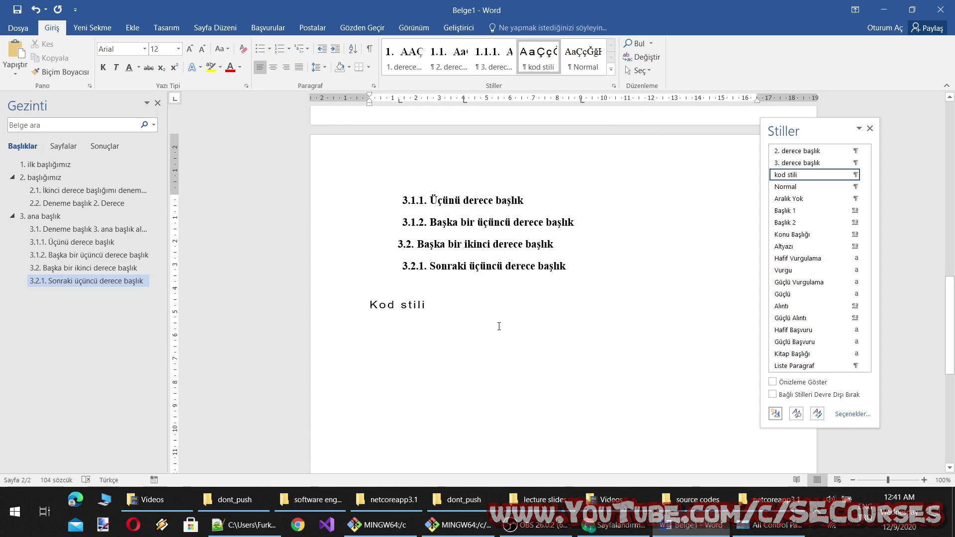
{"action": "type", "text": "örnek y"}
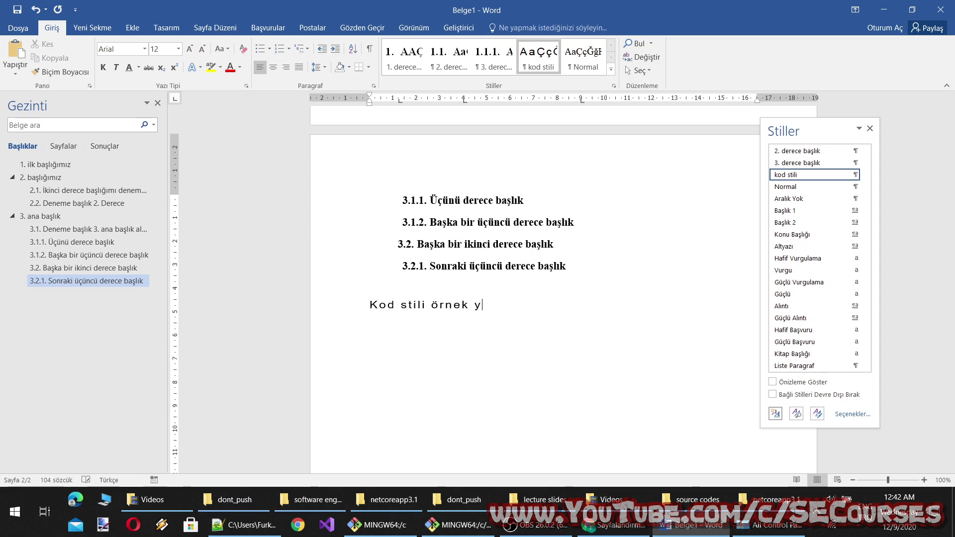
{"action": "type", "text": "azı"}
Add a new line reading 'Sıkı still' below the kod stili sample.
{"action": "key", "text": "Return"}
{"action": "type", "text": "ı stilş"}
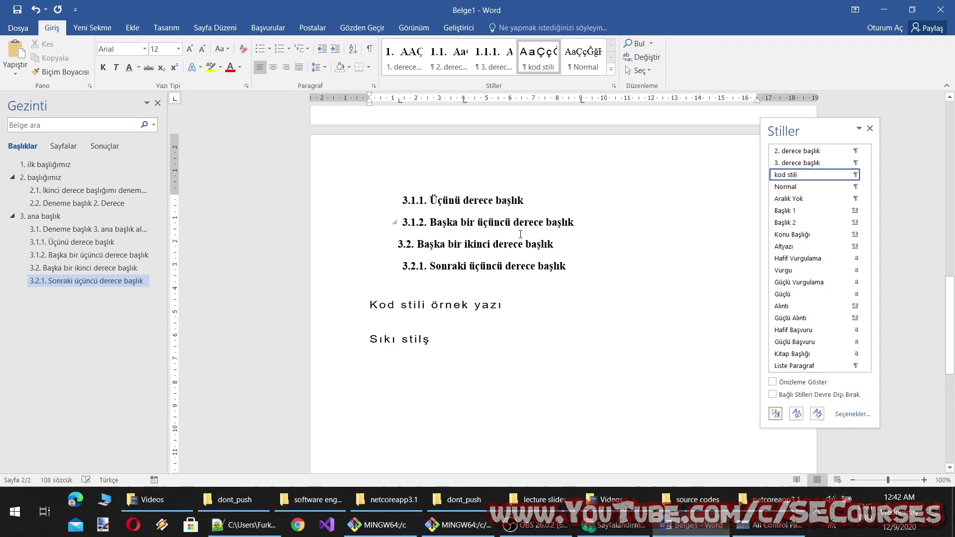
{"action": "key", "text": "BackSpace"}
{"action": "type", "text": "l"}
Create a new style named 'sıkı stil' and give it the Tahoma font.
{"action": "left_click", "coordinate": [611, 69]}
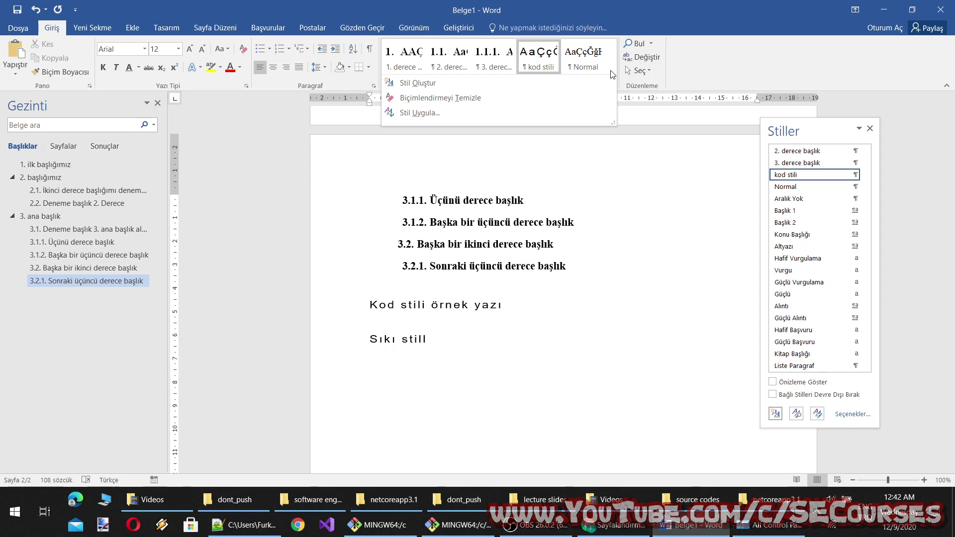
{"action": "left_click", "coordinate": [489, 87]}
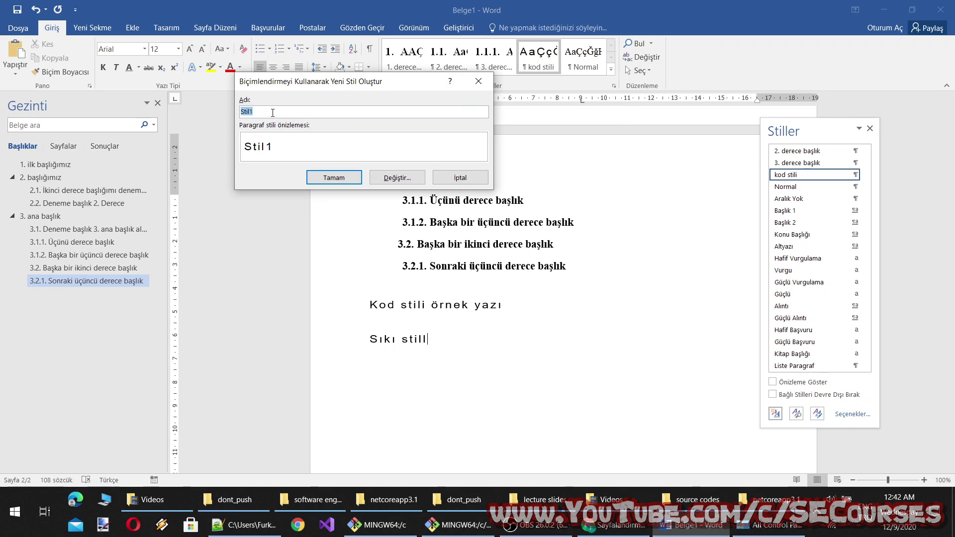
{"action": "type", "text": "sıkı s"}
{"action": "left_click", "coordinate": [386, 173]}
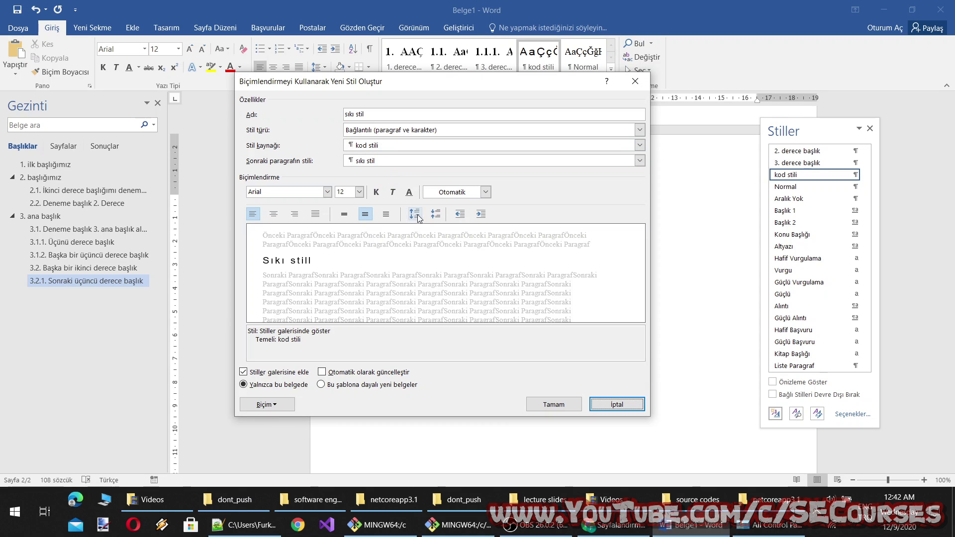
{"action": "left_click", "coordinate": [327, 191]}
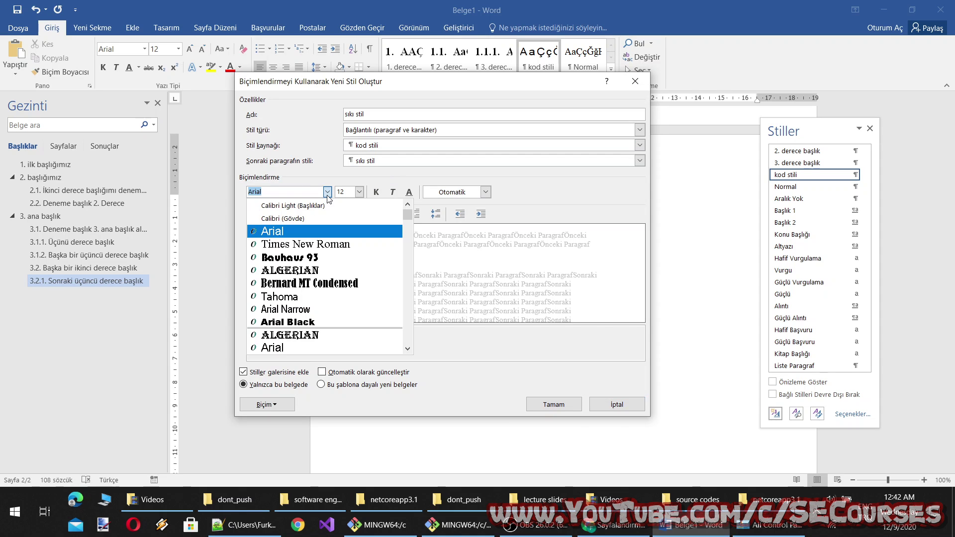
{"action": "left_click", "coordinate": [325, 296]}
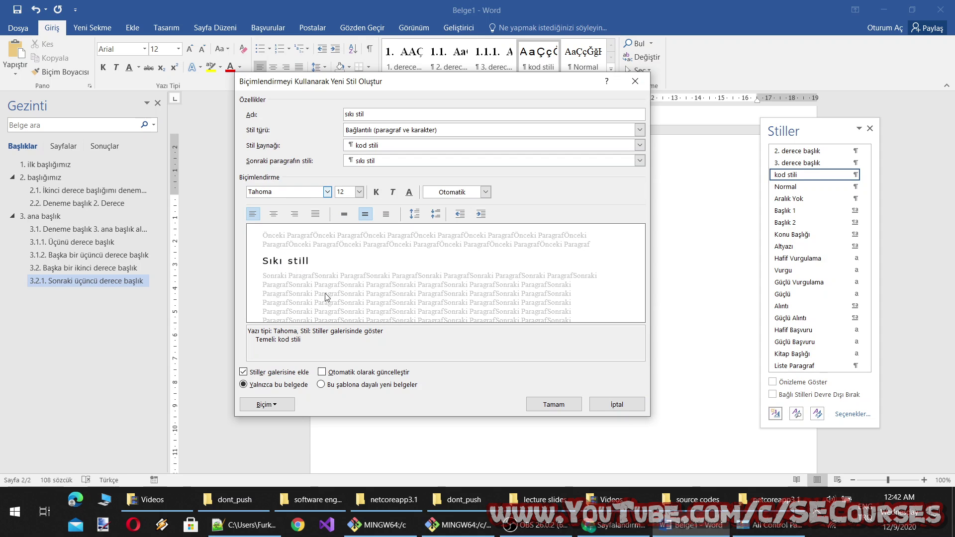
Set the character scale to 90% and try condensed and expanded spacing amounts.
{"action": "left_click", "coordinate": [276, 401]}
{"action": "left_click", "coordinate": [291, 276]}
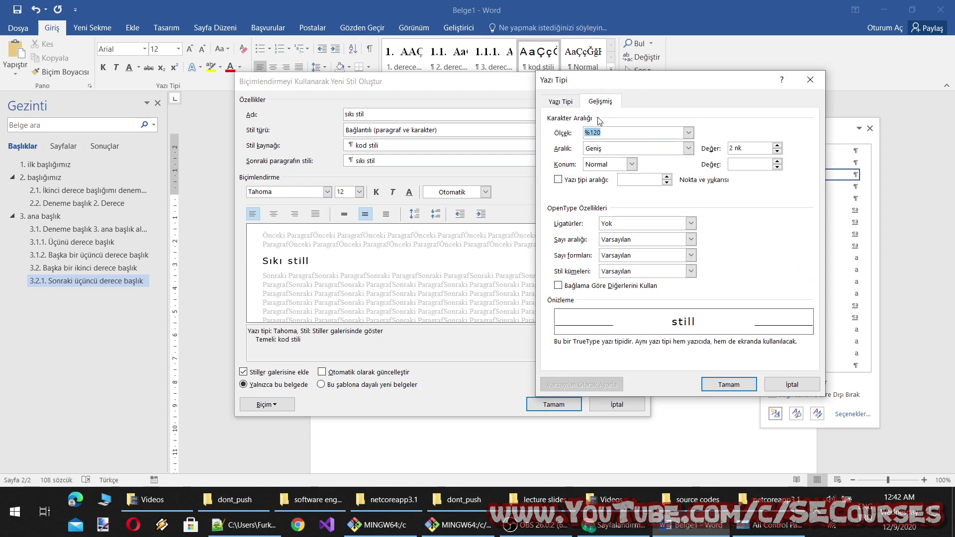
{"action": "left_click", "coordinate": [687, 133]}
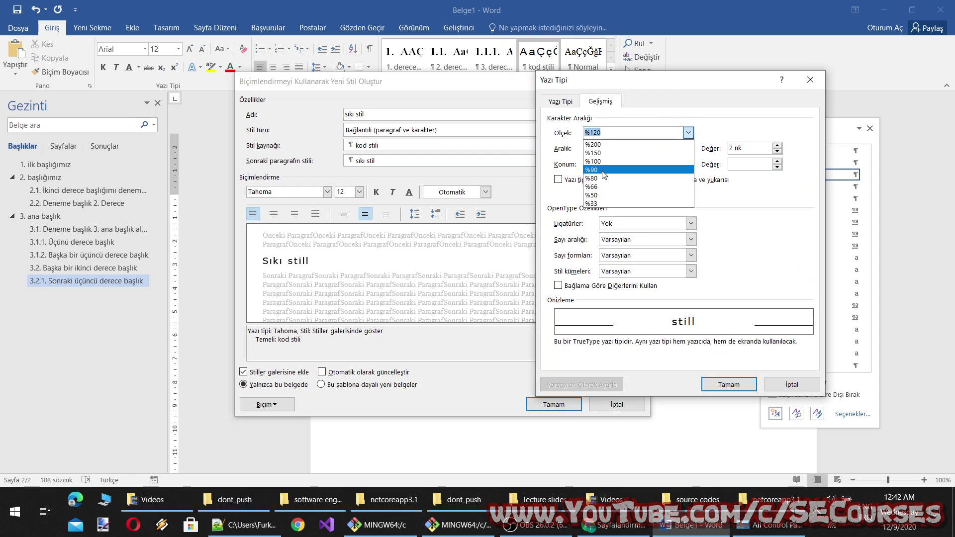
{"action": "left_click", "coordinate": [594, 170]}
{"action": "left_click", "coordinate": [687, 150]}
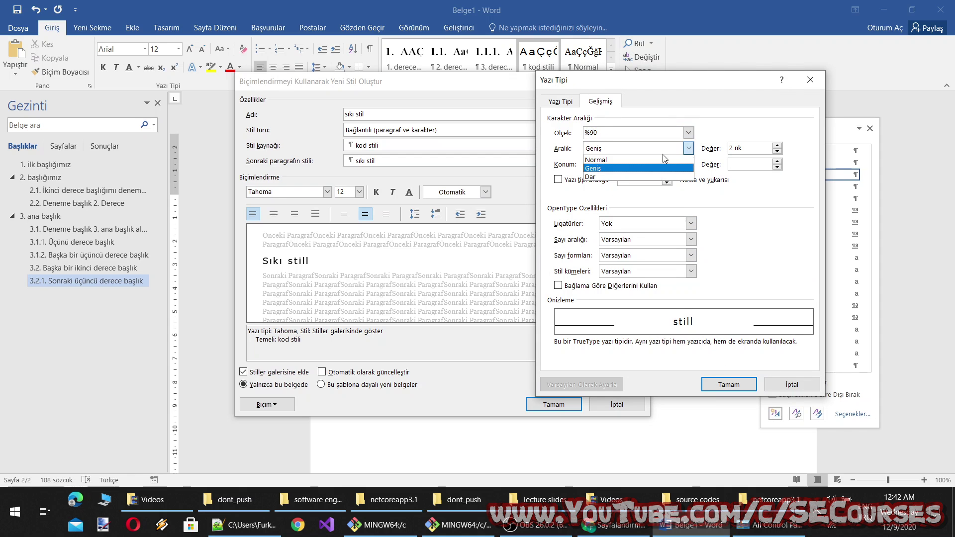
{"action": "left_click", "coordinate": [689, 177]}
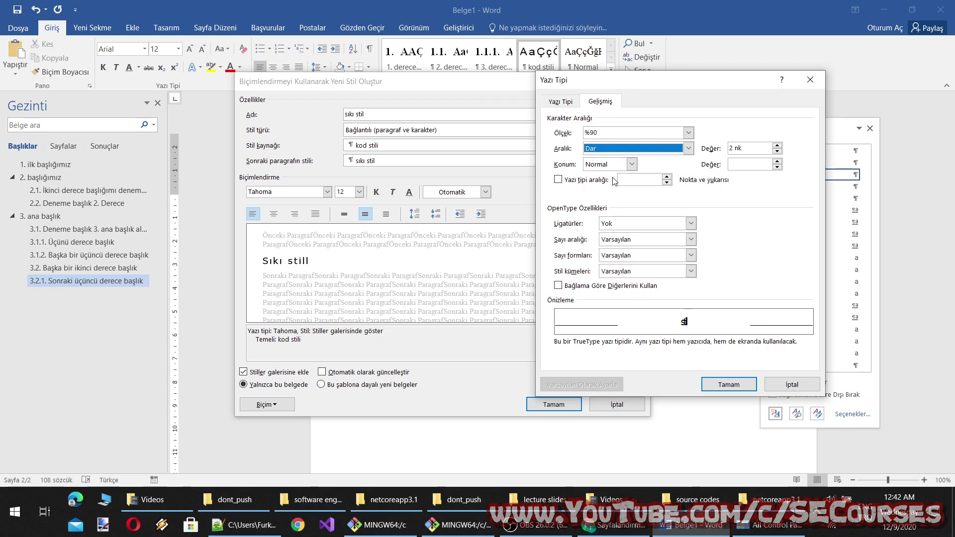
{"action": "left_click", "coordinate": [688, 148]}
{"action": "left_click", "coordinate": [642, 169]}
{"action": "left_click", "coordinate": [690, 149]}
{"action": "left_click", "coordinate": [627, 176]}
{"action": "left_click", "coordinate": [778, 151]}
{"action": "left_click", "coordinate": [777, 152]}
{"action": "left_click", "coordinate": [777, 152]}
{"action": "left_click", "coordinate": [777, 152]}
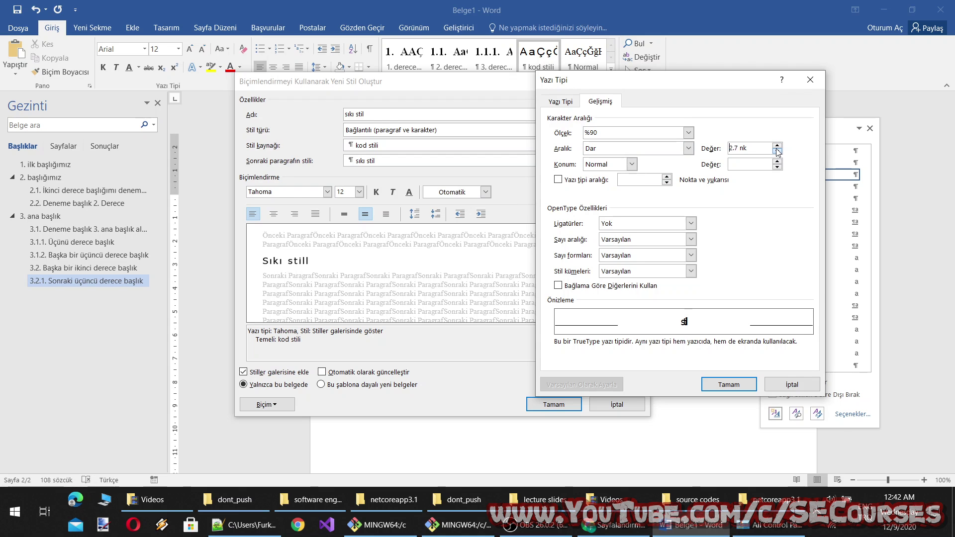
{"action": "left_click", "coordinate": [778, 152]}
{"action": "left_click", "coordinate": [778, 148]}
{"action": "left_click", "coordinate": [777, 151]}
{"action": "left_click", "coordinate": [776, 151]}
Try a -2 spacing amount at 90% scale and dismiss the out-of-range warning.
{"action": "left_click", "coordinate": [688, 132]}
{"action": "left_click", "coordinate": [620, 195]}
{"action": "left_click", "coordinate": [688, 132]}
{"action": "left_click", "coordinate": [609, 161]}
{"action": "left_click", "coordinate": [688, 149]}
{"action": "left_click", "coordinate": [636, 179]}
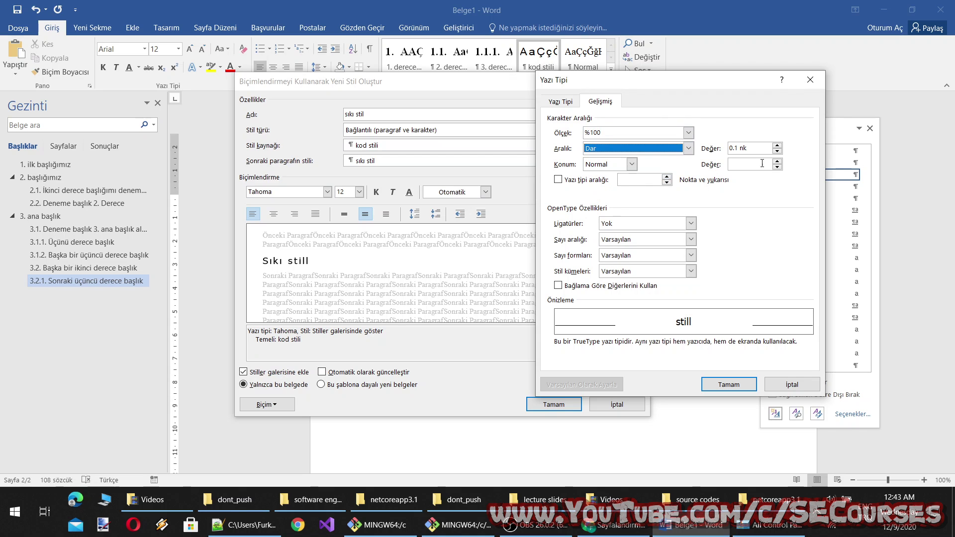
{"action": "left_click", "coordinate": [777, 146]}
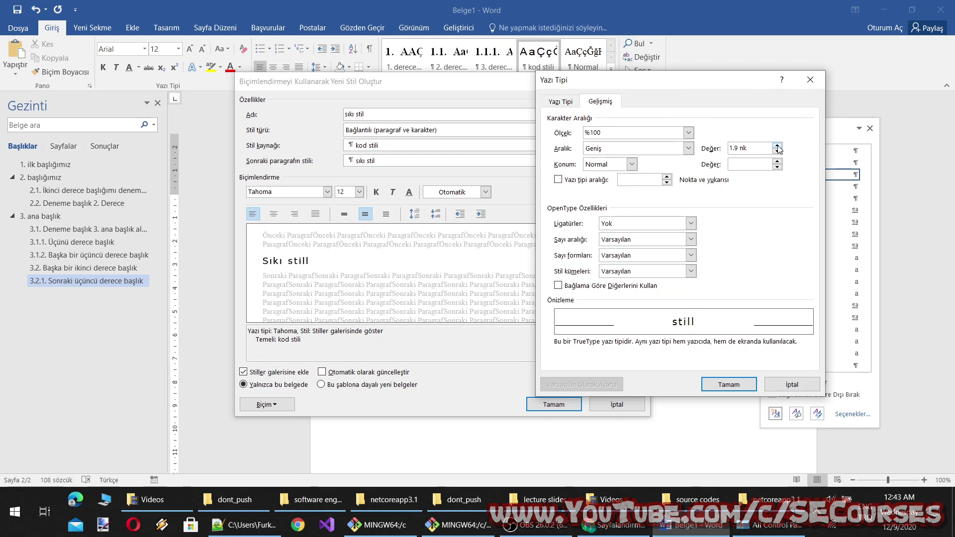
{"action": "triple_click", "coordinate": [729, 149]}
{"action": "type", "text": "-2"}
{"action": "left_click", "coordinate": [751, 163]}
{"action": "left_click", "coordinate": [687, 132]}
{"action": "left_click", "coordinate": [633, 169]}
{"action": "left_click", "coordinate": [729, 385]}
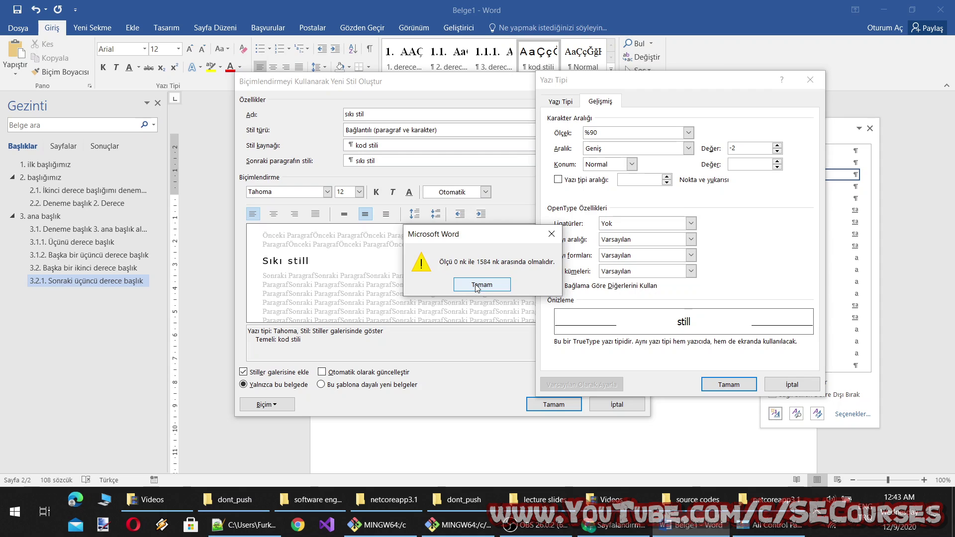
{"action": "left_click", "coordinate": [476, 285]}
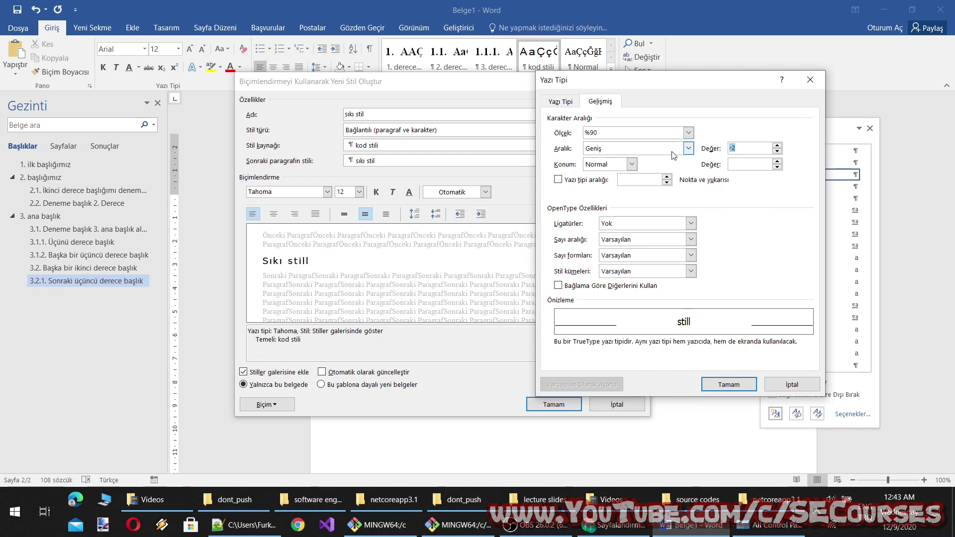
Set spacing to Condensed by 0 pt and confirm the font settings.
{"action": "left_click", "coordinate": [687, 149]}
{"action": "left_click", "coordinate": [651, 174]}
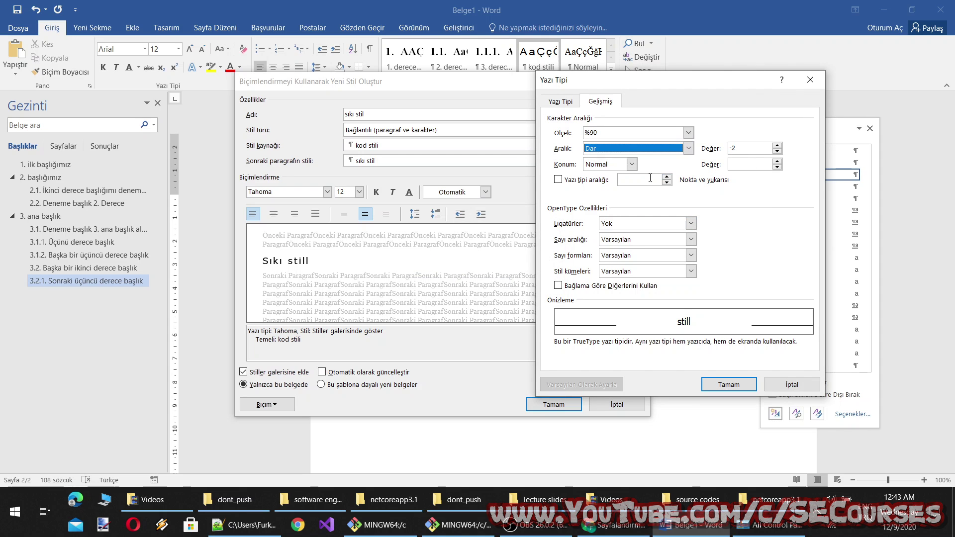
{"action": "left_click", "coordinate": [760, 149]}
{"action": "double_click", "coordinate": [746, 150]}
{"action": "type", "text": "0"}
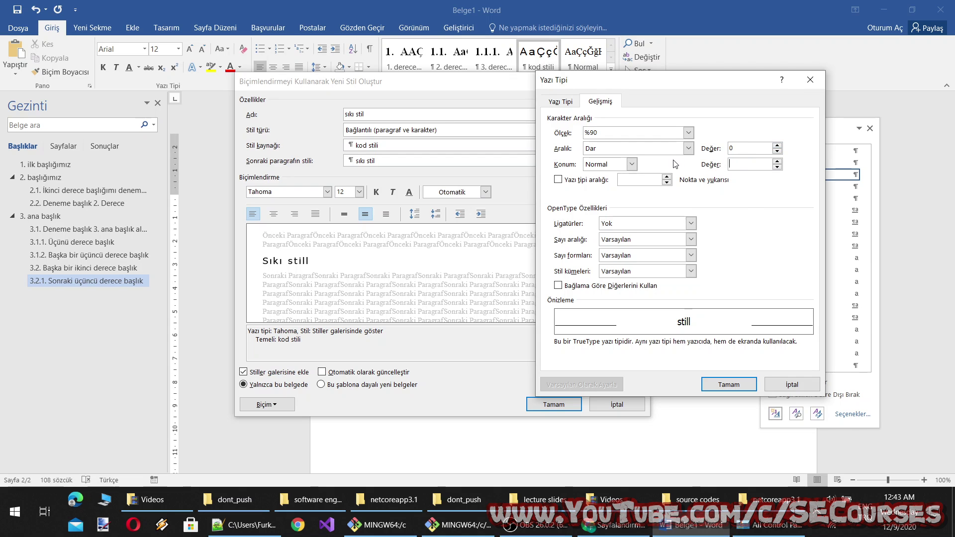
{"action": "left_click", "coordinate": [689, 148]}
{"action": "left_click", "coordinate": [646, 156]}
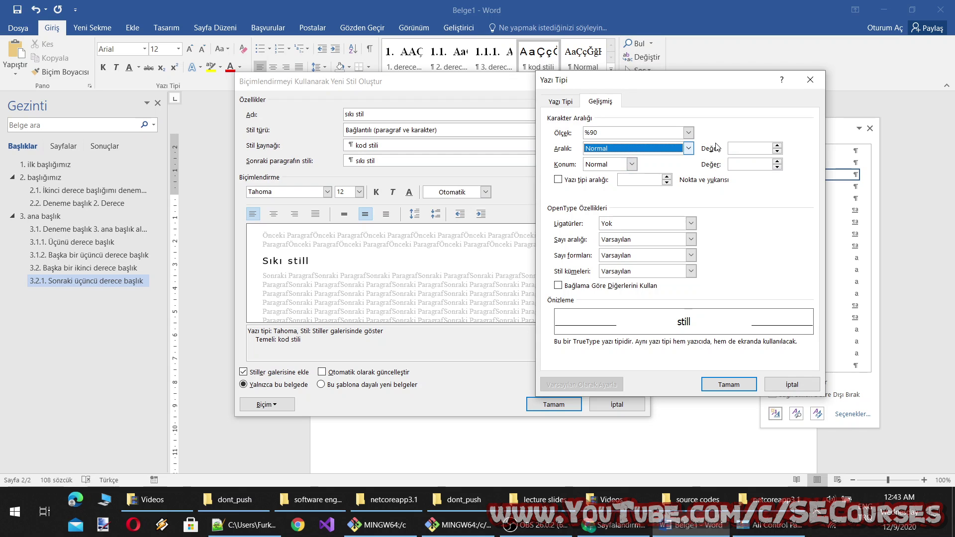
{"action": "left_click", "coordinate": [688, 148]}
{"action": "left_click", "coordinate": [653, 169]}
{"action": "left_click", "coordinate": [688, 149]}
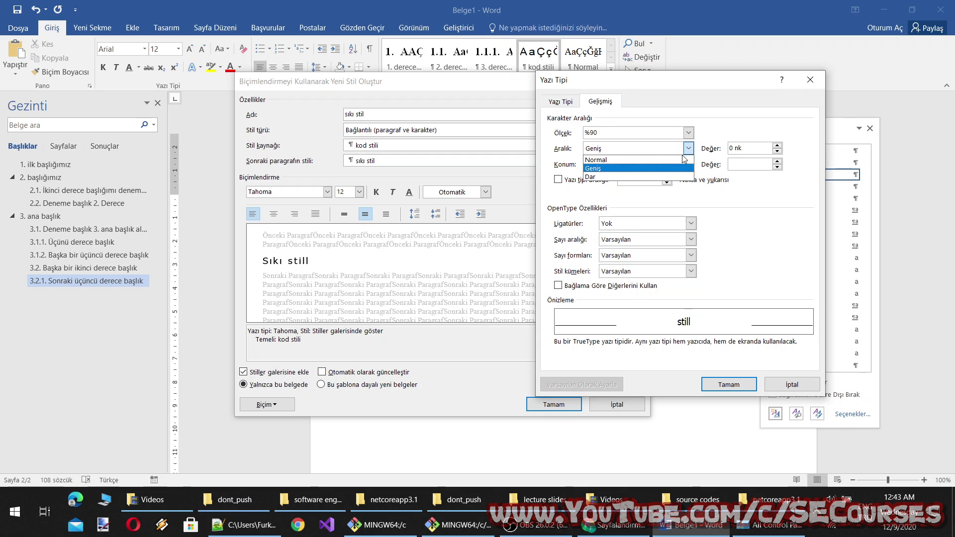
{"action": "left_click", "coordinate": [632, 177]}
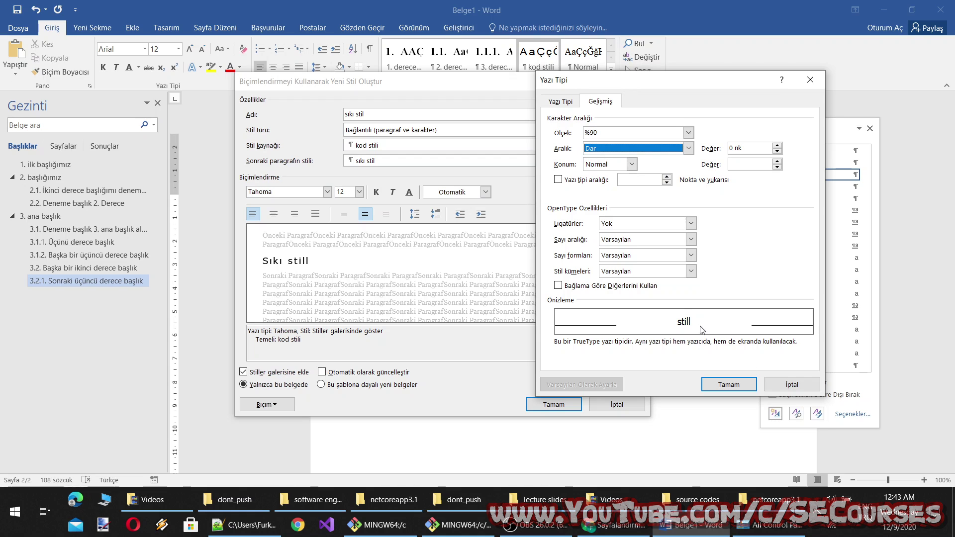
{"action": "left_click", "coordinate": [722, 384]}
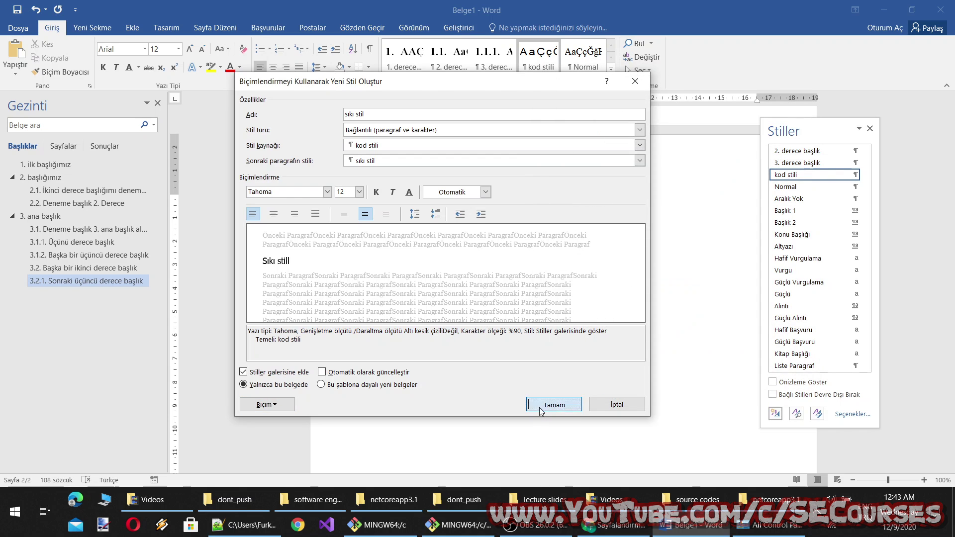
Finish the sıkı stil style and paste the 'Kod stili örnek yazı' line over the last line.
{"action": "left_click", "coordinate": [572, 404]}
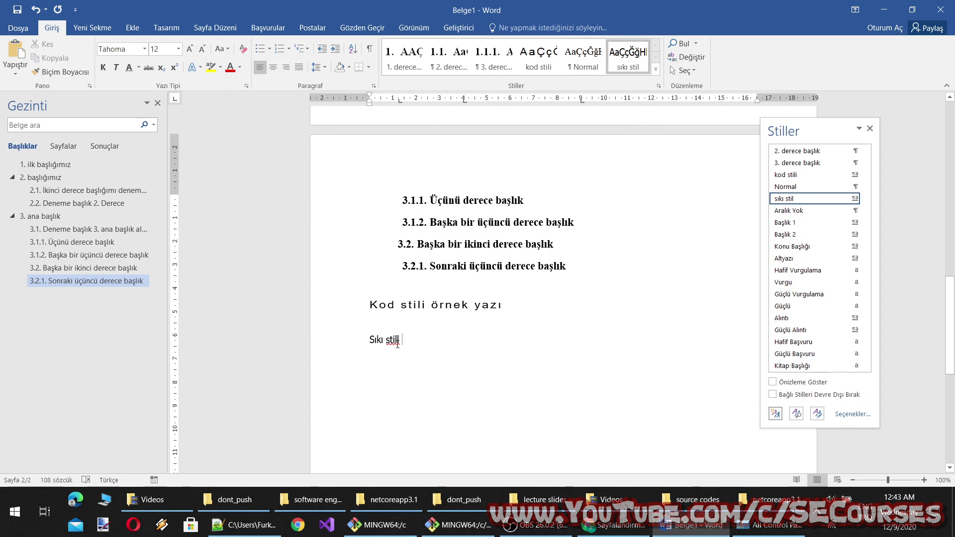
{"action": "type", "text": "yazı"}
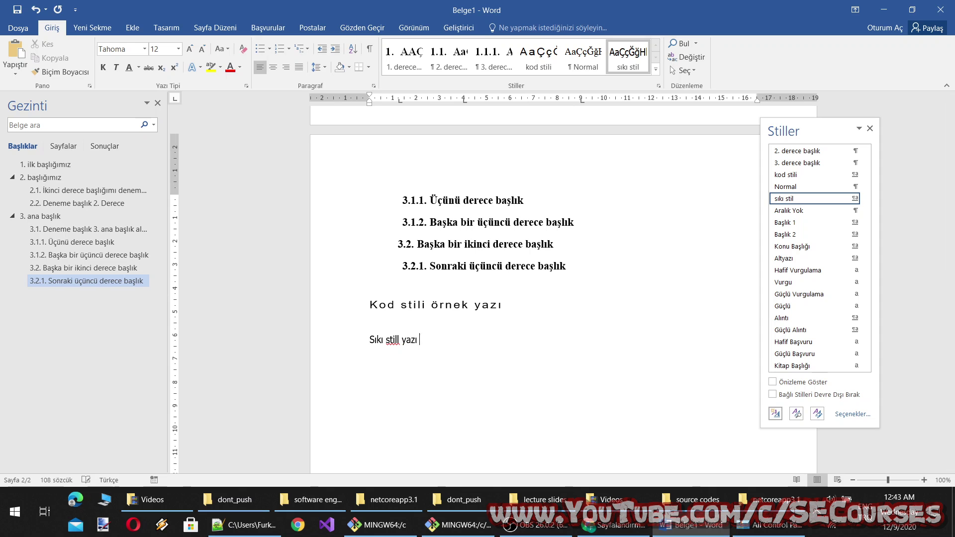
{"action": "type", "text": " ti"}
{"action": "left_click_drag", "start_coordinate": [507, 307], "coordinate": [371, 307]}
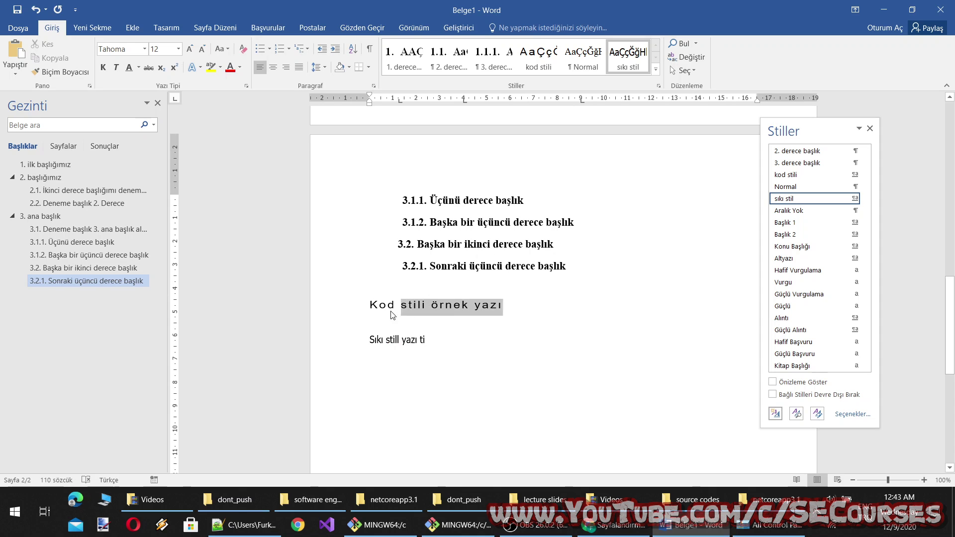
{"action": "left_click_drag", "start_coordinate": [454, 351], "coordinate": [398, 345]}
{"action": "triple_click", "coordinate": [398, 345]}
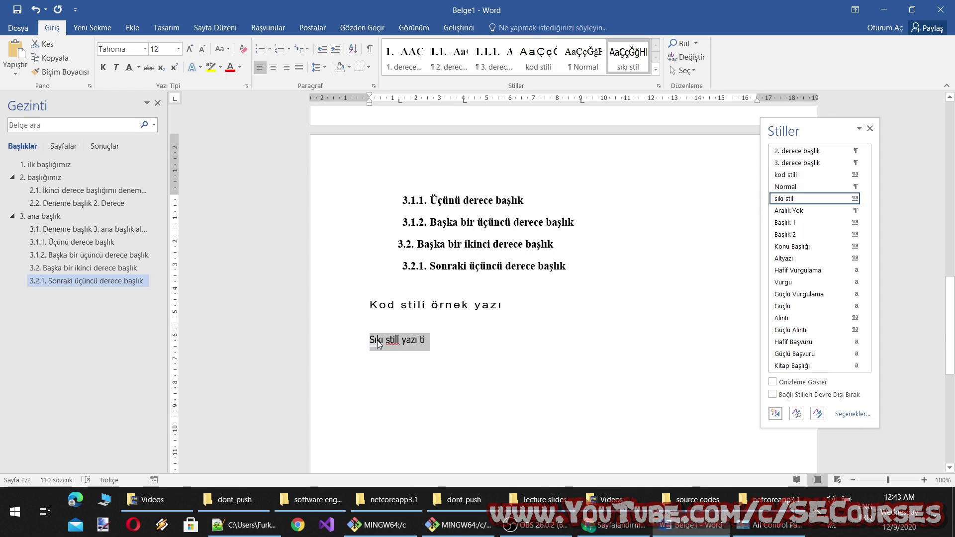
{"action": "right_click", "coordinate": [392, 343]}
{"action": "left_click", "coordinate": [447, 207]}
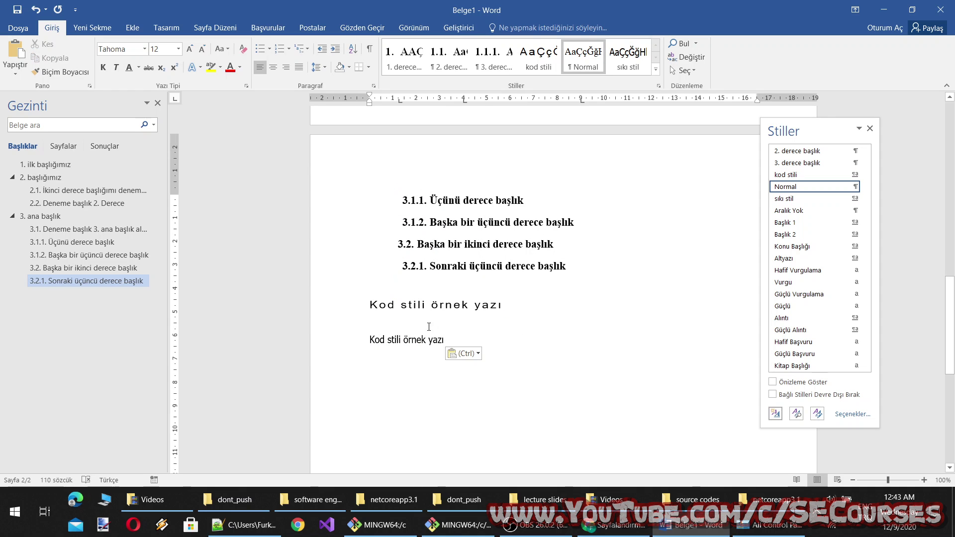
Replace 'Kod' with 'Sıkı' so the line reads 'Sıkı stili örnek yazı', then open Save As.
{"action": "double_click", "coordinate": [369, 340]}
{"action": "type", "text": "Sıkı"}
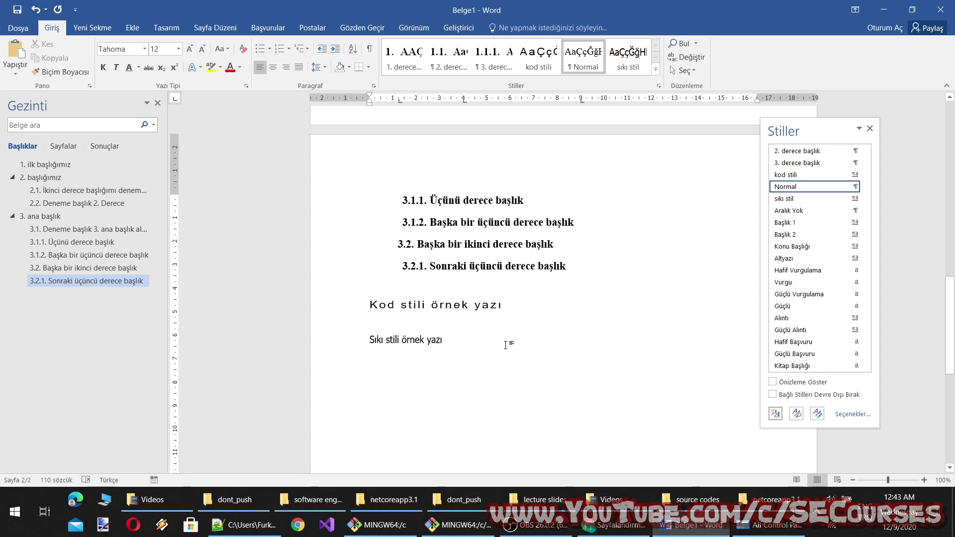
{"action": "key", "text": "ctrl+s"}
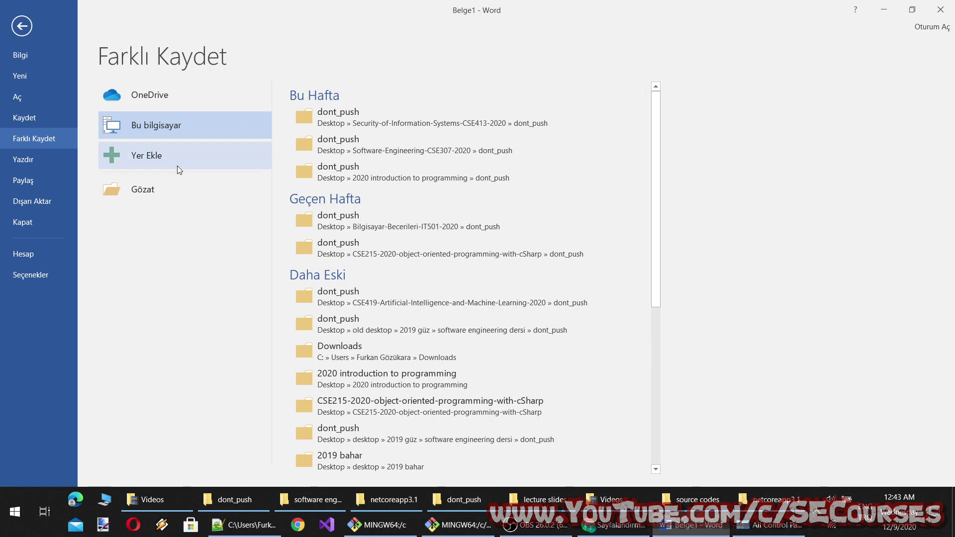
Go to Desktop > Bilgisayar-Becerileri-IT501-2020 and create a new folder there.
{"action": "left_click", "coordinate": [160, 187]}
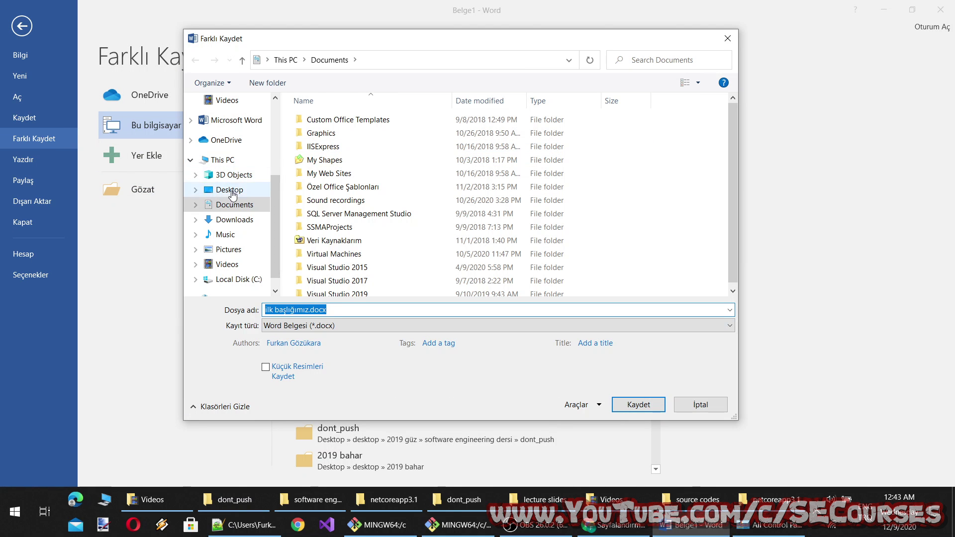
{"action": "left_click", "coordinate": [232, 193]}
{"action": "left_click", "coordinate": [547, 529]}
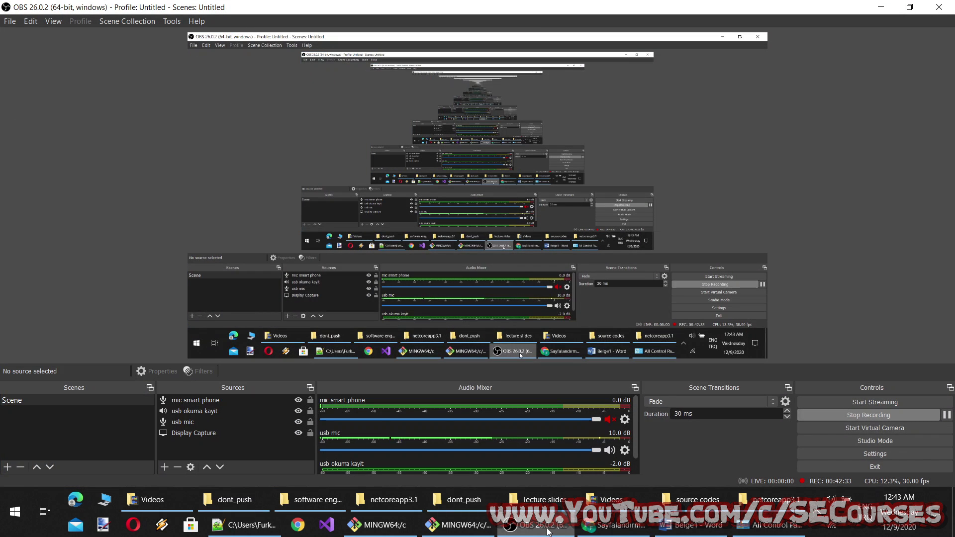
{"action": "left_click", "coordinate": [547, 528]}
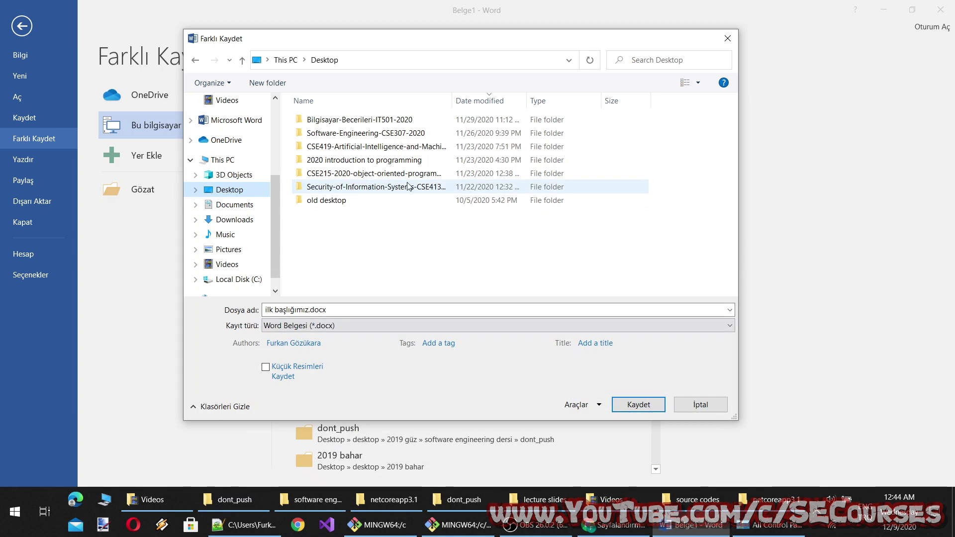
{"action": "double_click", "coordinate": [361, 119]}
{"action": "right_click", "coordinate": [340, 254]}
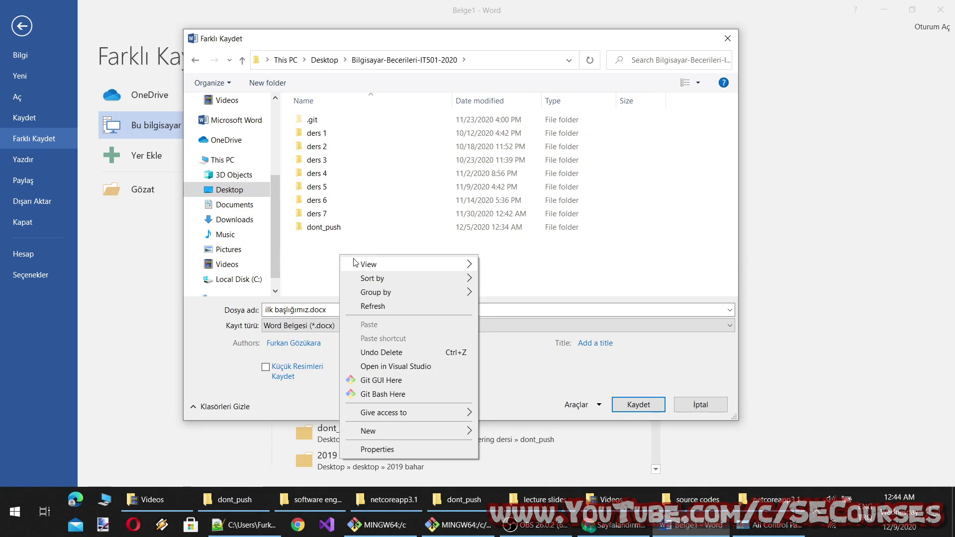
{"action": "mouse_move", "coordinate": [407, 431]}
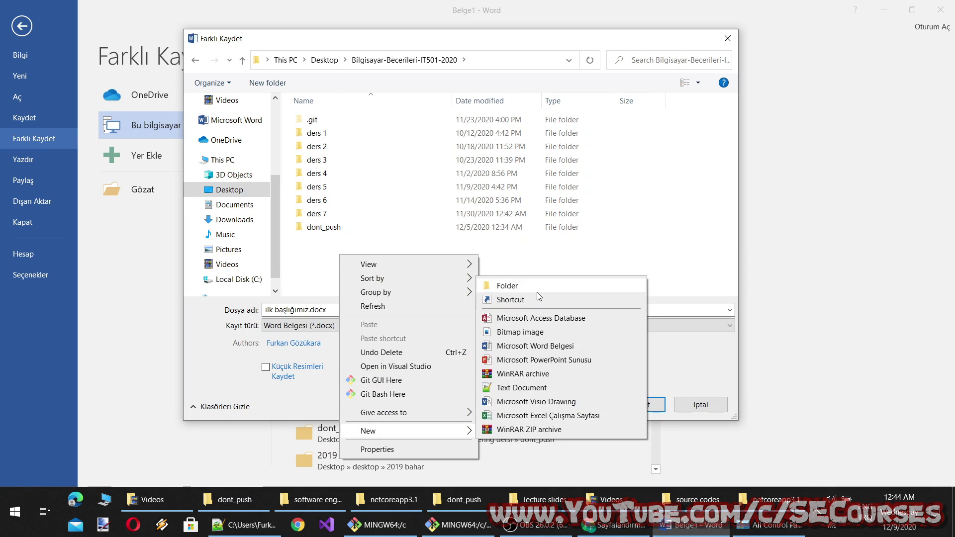
{"action": "left_click", "coordinate": [537, 288]}
Name the folder 'ders 8' and save the document inside it under the new file name.
{"action": "type", "text": "ders 8"}
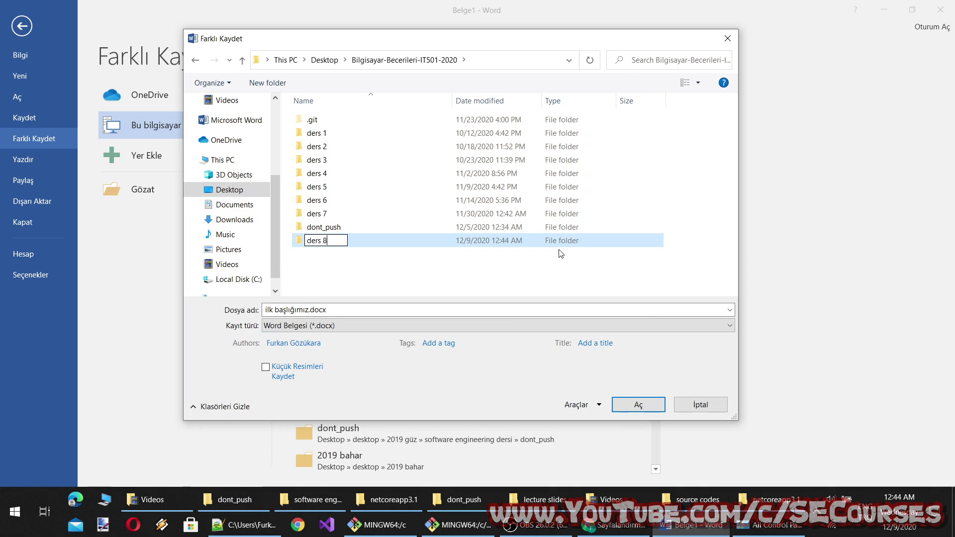
{"action": "left_click", "coordinate": [638, 404]}
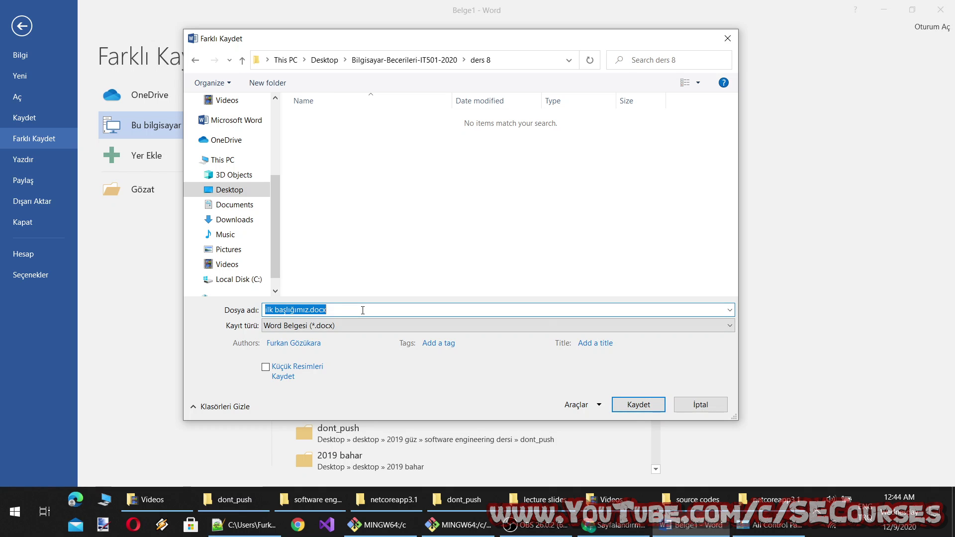
{"action": "type", "text": "ö"}
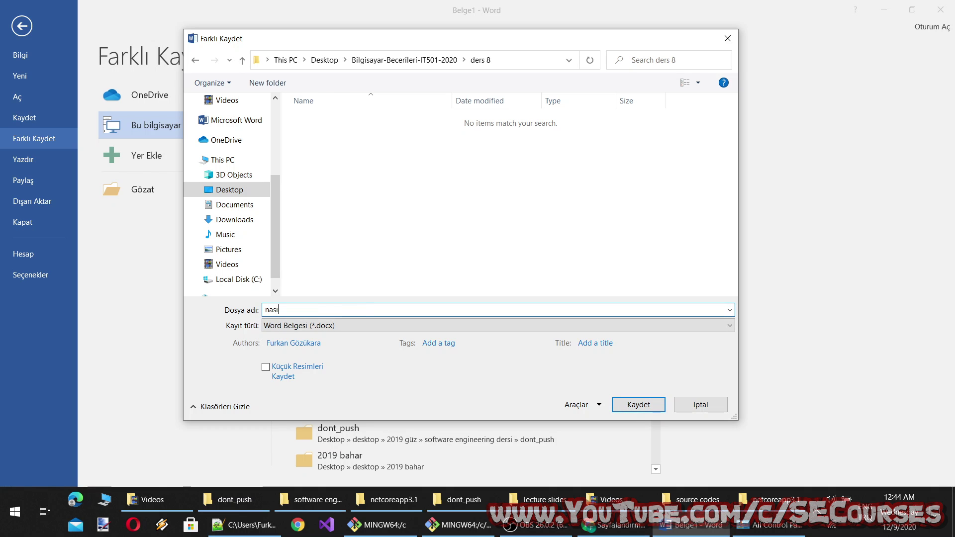
{"action": "type", "text": "umaralandırılmış "}
{"action": "type", "text": "liste ve yazı"}
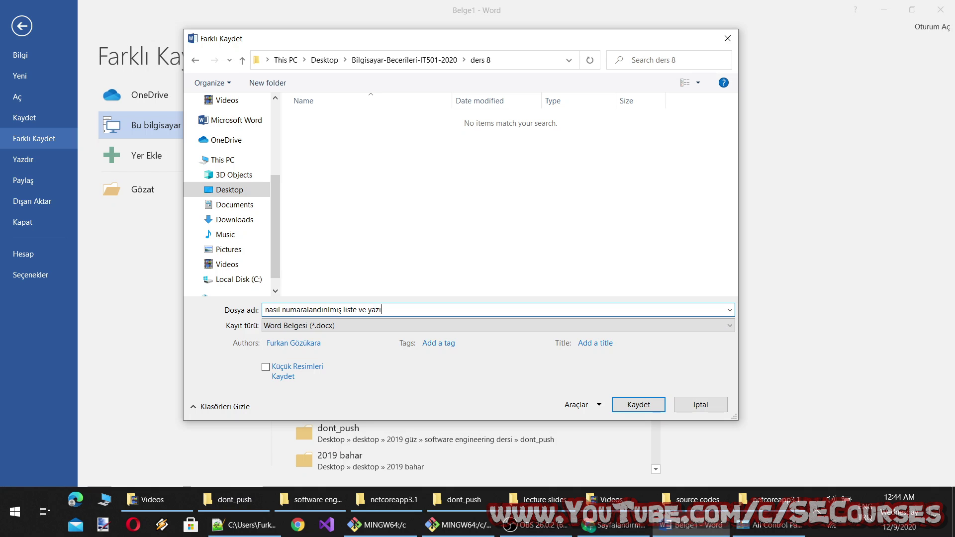
{"action": "type", "text": " stili oluşturulur"}
{"action": "key", "text": "Return"}
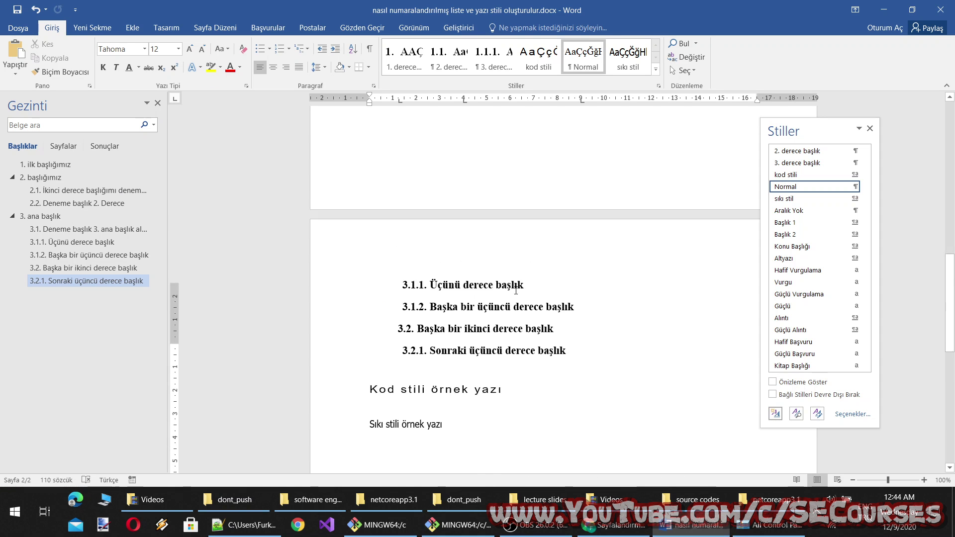
{"action": "scroll", "coordinate": [528, 282], "scroll_direction": "up", "scroll_amount": 5}
{"action": "scroll", "coordinate": [528, 282], "scroll_direction": "up", "scroll_amount": 5}
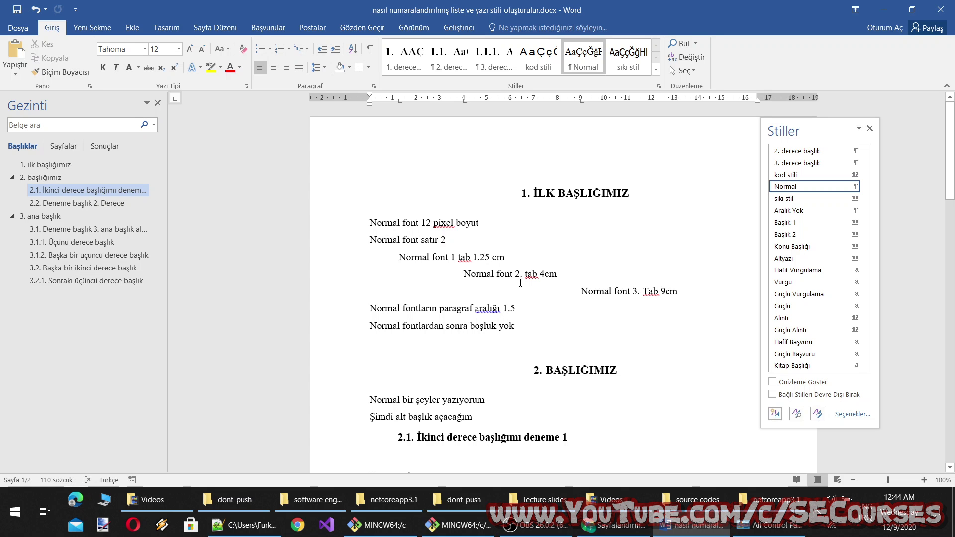
{"action": "scroll", "coordinate": [520, 283], "scroll_direction": "down", "scroll_amount": 3}
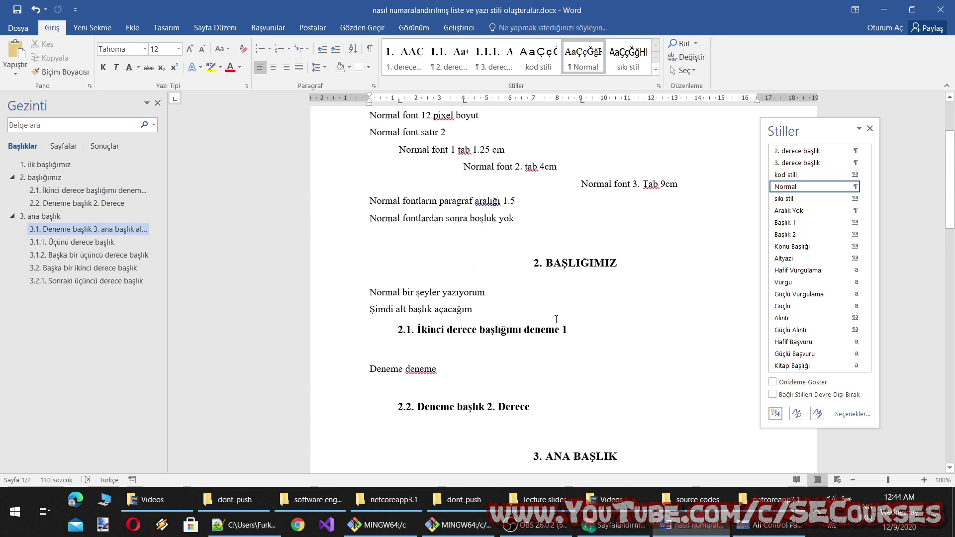
{"action": "scroll", "coordinate": [552, 315], "scroll_direction": "down", "scroll_amount": 3}
{"action": "scroll", "coordinate": [577, 199], "scroll_direction": "down", "scroll_amount": 3}
{"action": "scroll", "coordinate": [632, 278], "scroll_direction": "down", "scroll_amount": 2}
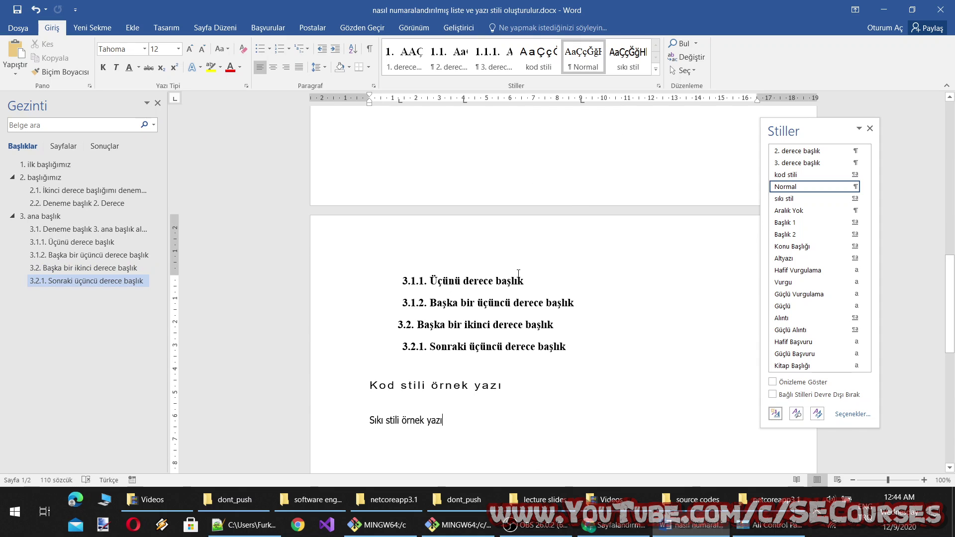
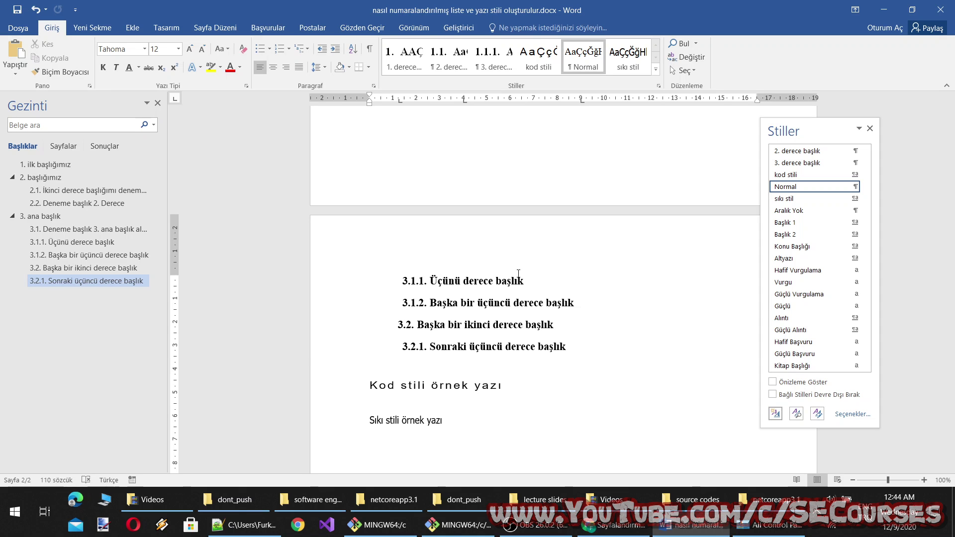
Browse the ribbon tabs, return to Giriş, and undo the last change.
{"action": "left_click", "coordinate": [93, 27]}
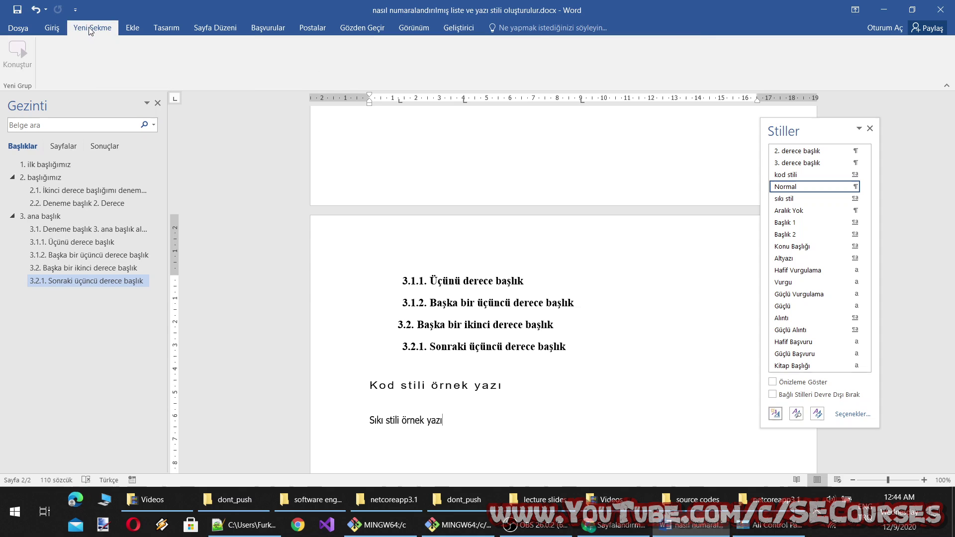
{"action": "left_click", "coordinate": [131, 26]}
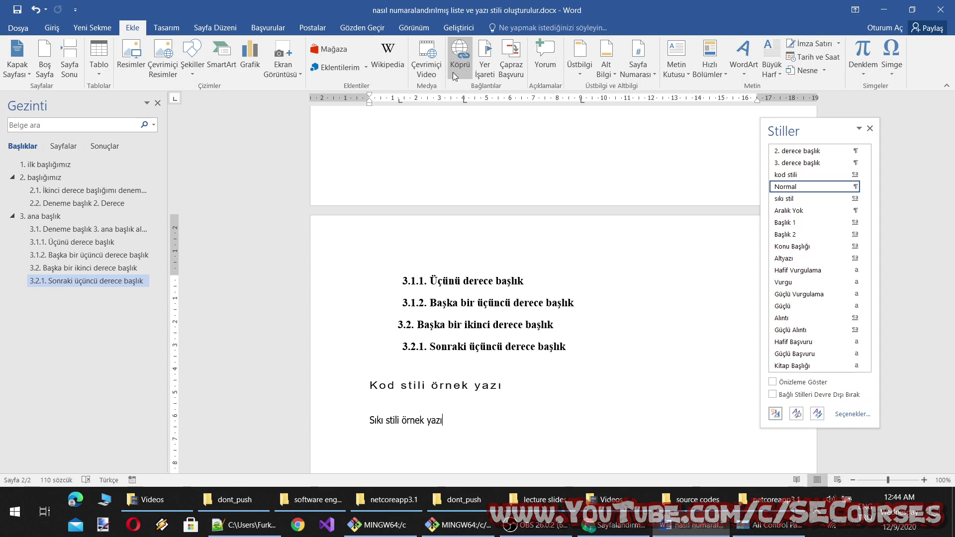
{"action": "left_click", "coordinate": [178, 27]}
{"action": "left_click", "coordinate": [218, 27]}
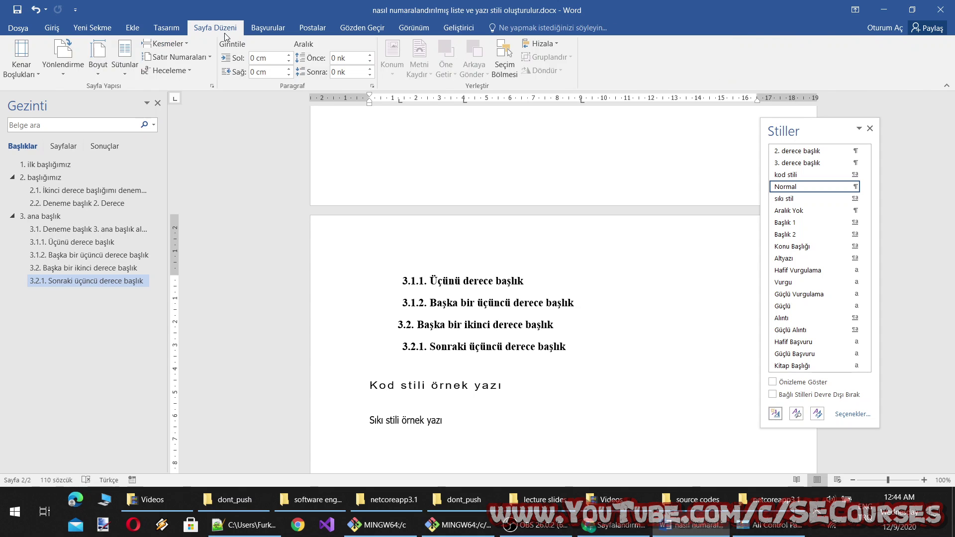
{"action": "left_click", "coordinate": [61, 28]}
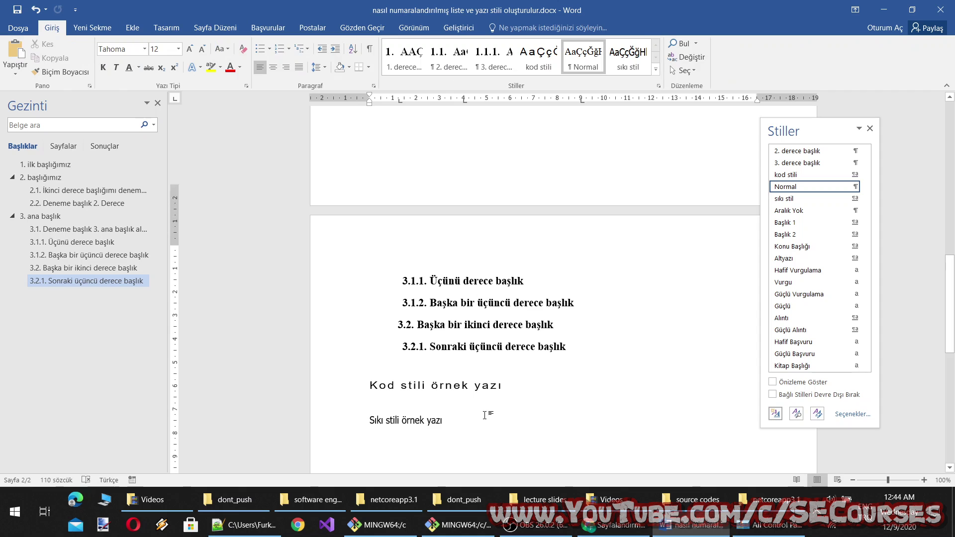
{"action": "scroll", "coordinate": [485, 398], "scroll_direction": "down", "scroll_amount": 2}
{"action": "key", "text": "ctrl+z"}
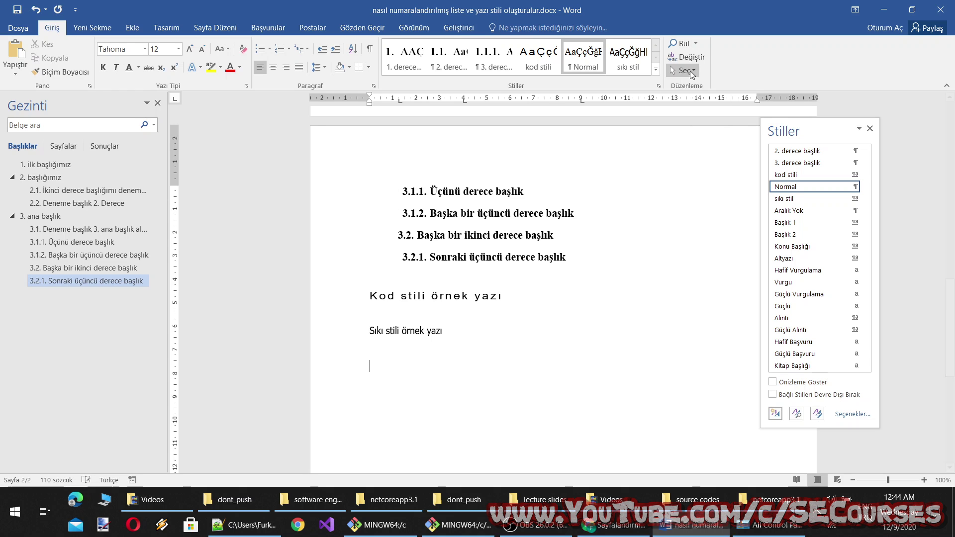
Scroll through the document to review headings 3.1 and 3.2.1.
{"action": "scroll", "coordinate": [841, 286], "scroll_direction": "up", "scroll_amount": 2}
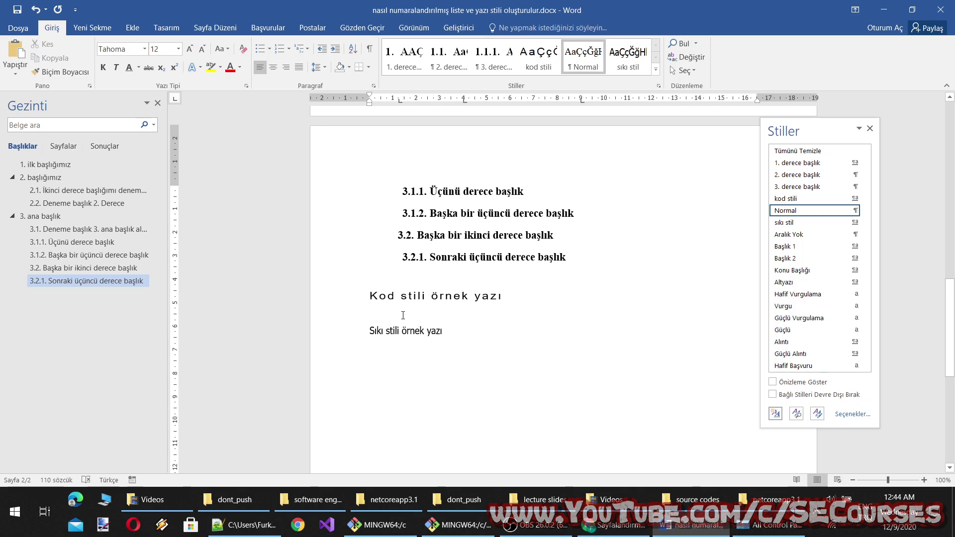
{"action": "scroll", "coordinate": [473, 258], "scroll_direction": "up", "scroll_amount": 3}
{"action": "scroll", "coordinate": [505, 301], "scroll_direction": "up", "scroll_amount": 5}
{"action": "scroll", "coordinate": [498, 323], "scroll_direction": "up", "scroll_amount": 5}
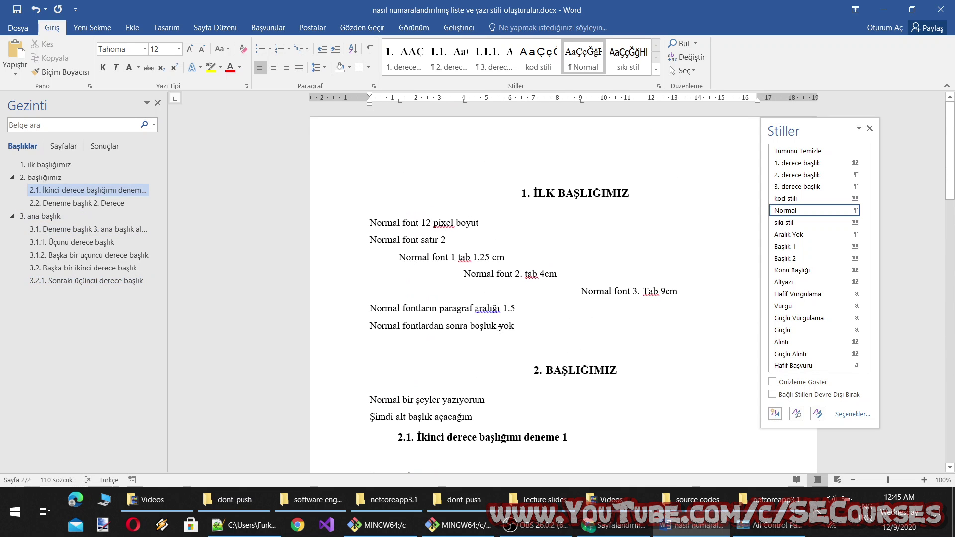
{"action": "scroll", "coordinate": [498, 353], "scroll_direction": "down", "scroll_amount": 7}
{"action": "scroll", "coordinate": [498, 353], "scroll_direction": "down", "scroll_amount": 5}
{"action": "scroll", "coordinate": [496, 348], "scroll_direction": "down", "scroll_amount": 2}
{"action": "scroll", "coordinate": [496, 338], "scroll_direction": "up", "scroll_amount": 3}
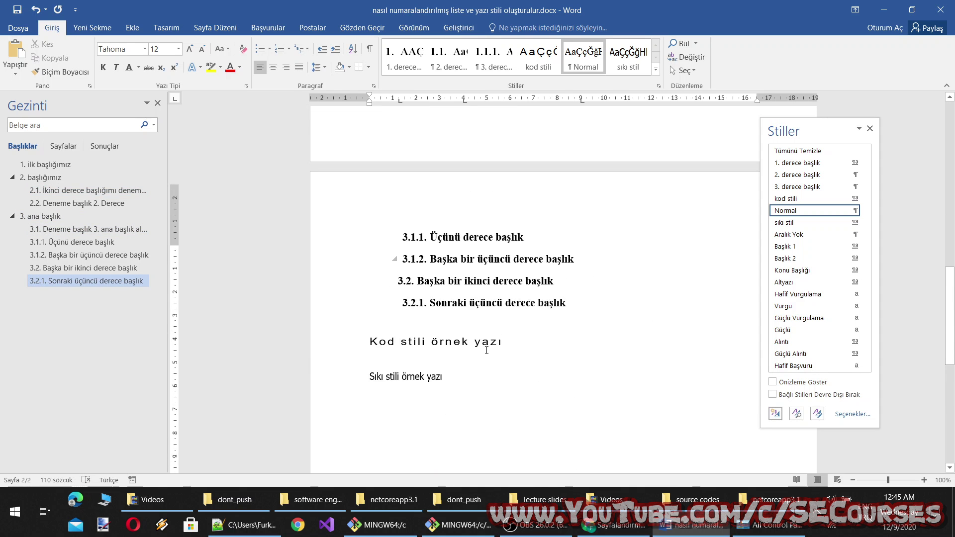
{"action": "left_click", "coordinate": [95, 230]}
{"action": "left_click", "coordinate": [103, 284]}
{"action": "scroll", "coordinate": [497, 224], "scroll_direction": "up", "scroll_amount": 5}
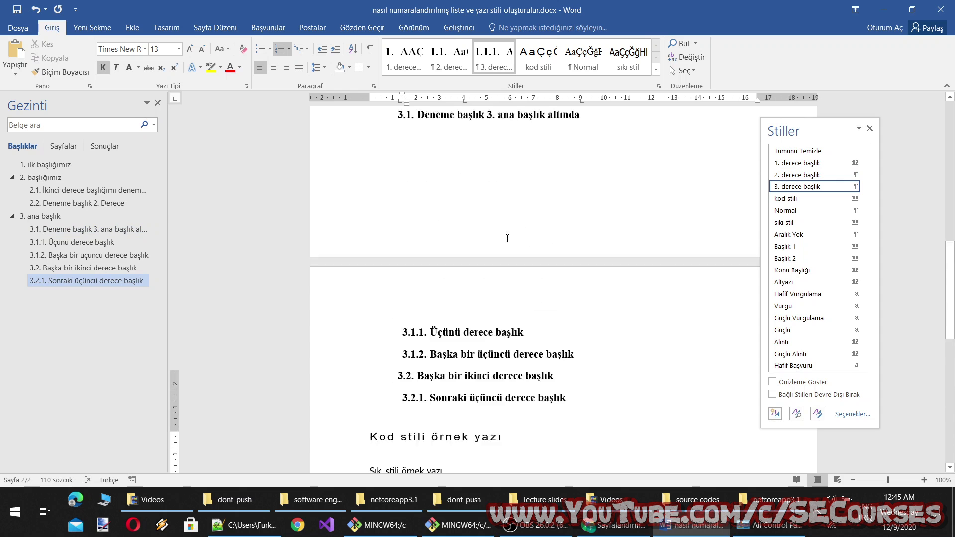
{"action": "scroll", "coordinate": [507, 238], "scroll_direction": "up", "scroll_amount": 8}
{"action": "scroll", "coordinate": [497, 209], "scroll_direction": "up", "scroll_amount": 4}
{"action": "scroll", "coordinate": [488, 167], "scroll_direction": "up", "scroll_amount": 2}
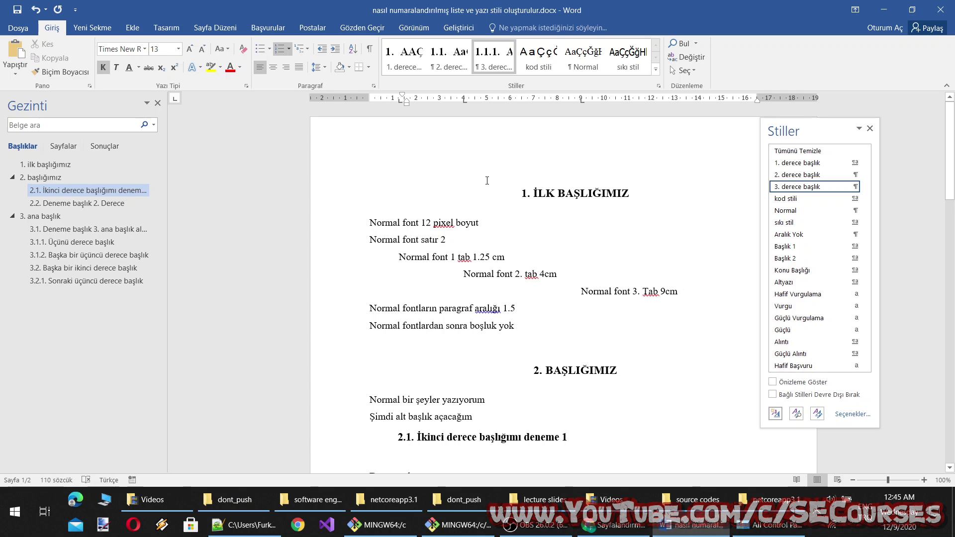
{"action": "scroll", "coordinate": [487, 182], "scroll_direction": "down", "scroll_amount": 5}
{"action": "scroll", "coordinate": [571, 253], "scroll_direction": "down", "scroll_amount": 2}
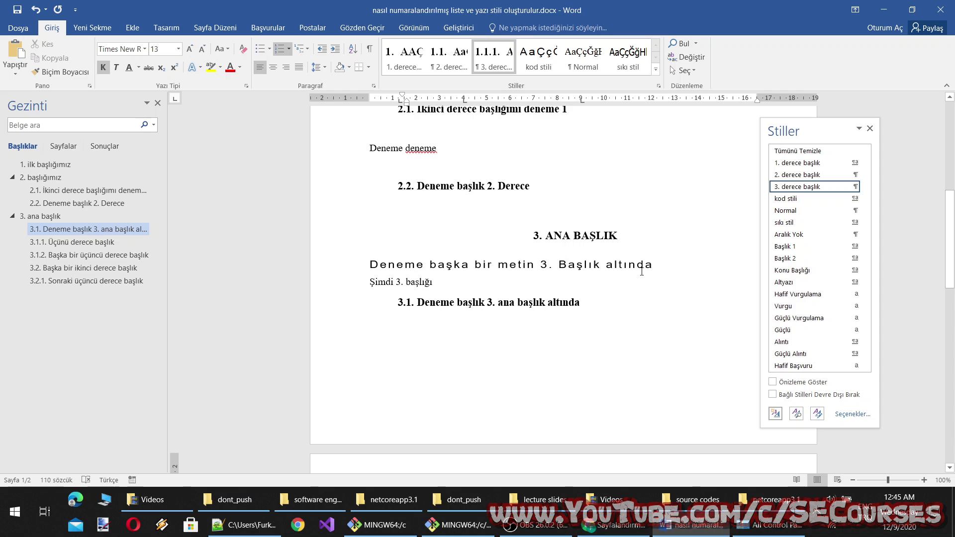
{"action": "scroll", "coordinate": [494, 170], "scroll_direction": "down", "scroll_amount": 2}
{"action": "scroll", "coordinate": [465, 282], "scroll_direction": "down", "scroll_amount": 1}
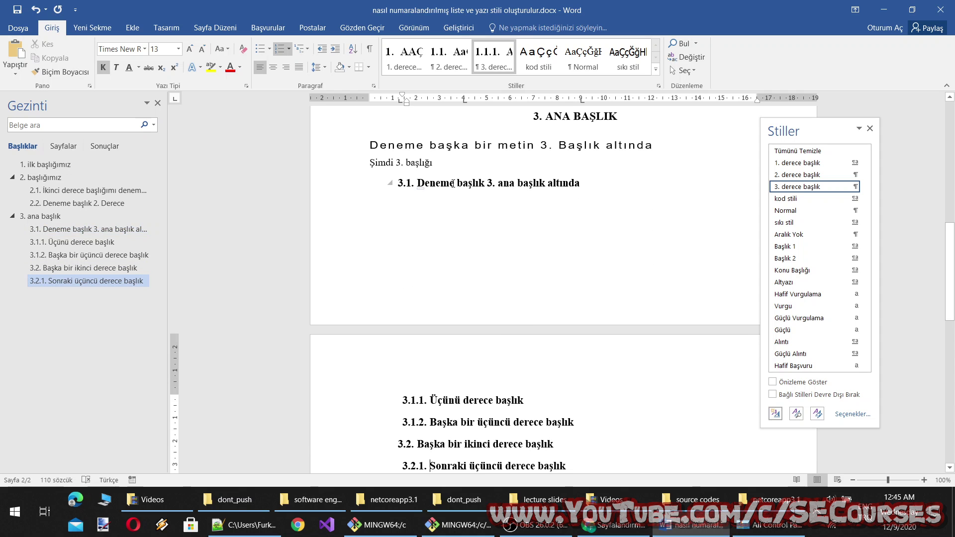
Set the 3. derece başlık style font size to 12 pt.
{"action": "right_click", "coordinate": [492, 64]}
{"action": "left_click", "coordinate": [512, 83]}
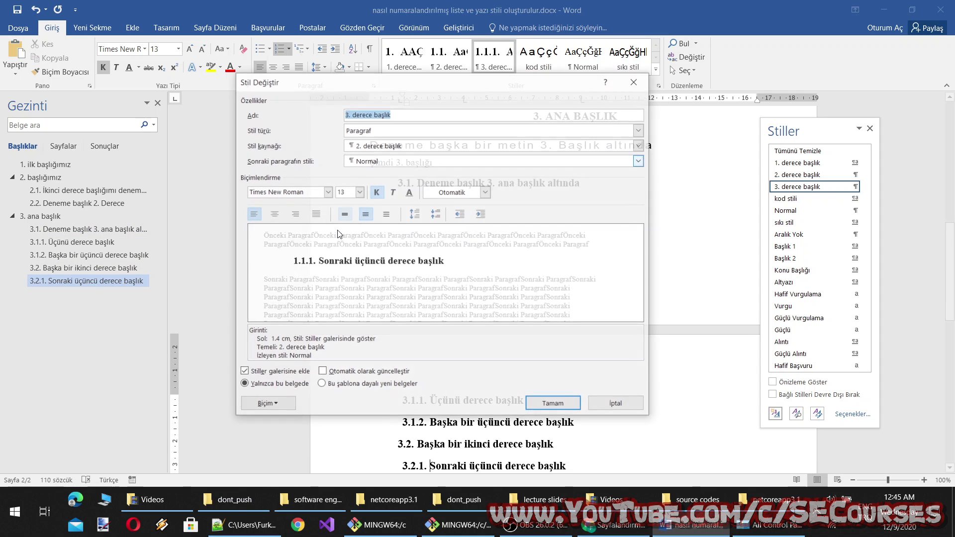
{"action": "left_click", "coordinate": [359, 192]}
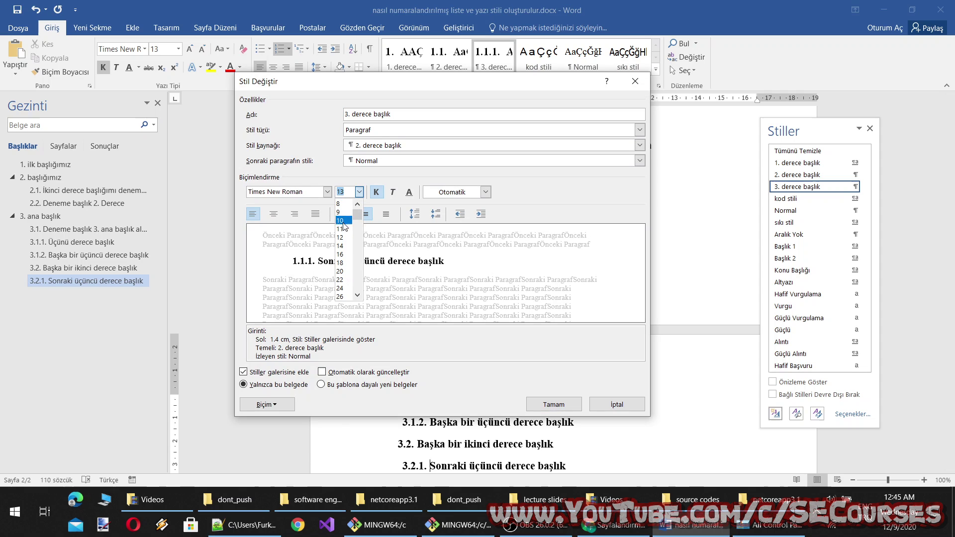
{"action": "left_click", "coordinate": [351, 251]}
{"action": "left_click", "coordinate": [550, 403]}
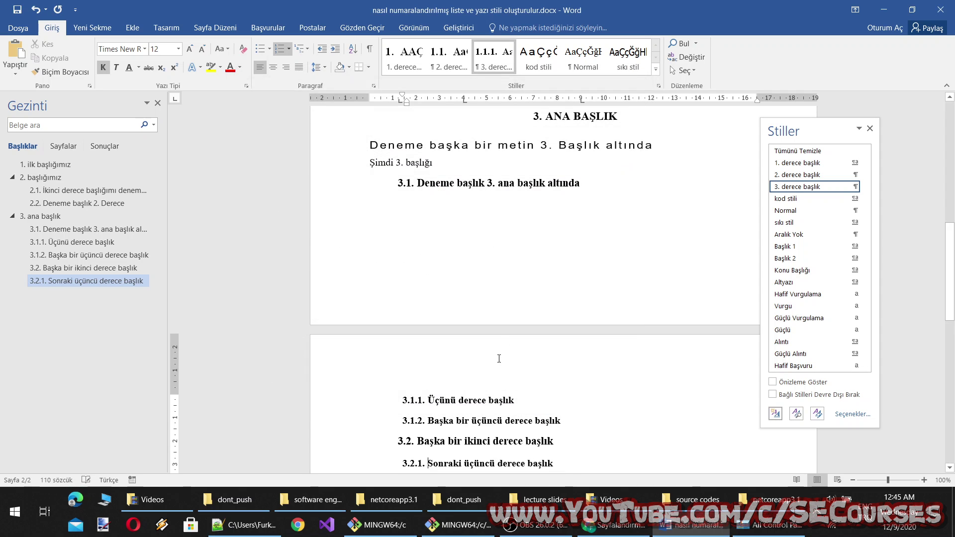
{"action": "scroll", "coordinate": [575, 286], "scroll_direction": "down", "scroll_amount": 3}
{"action": "left_click", "coordinate": [539, 373]}
{"action": "scroll", "coordinate": [565, 213], "scroll_direction": "up", "scroll_amount": 3}
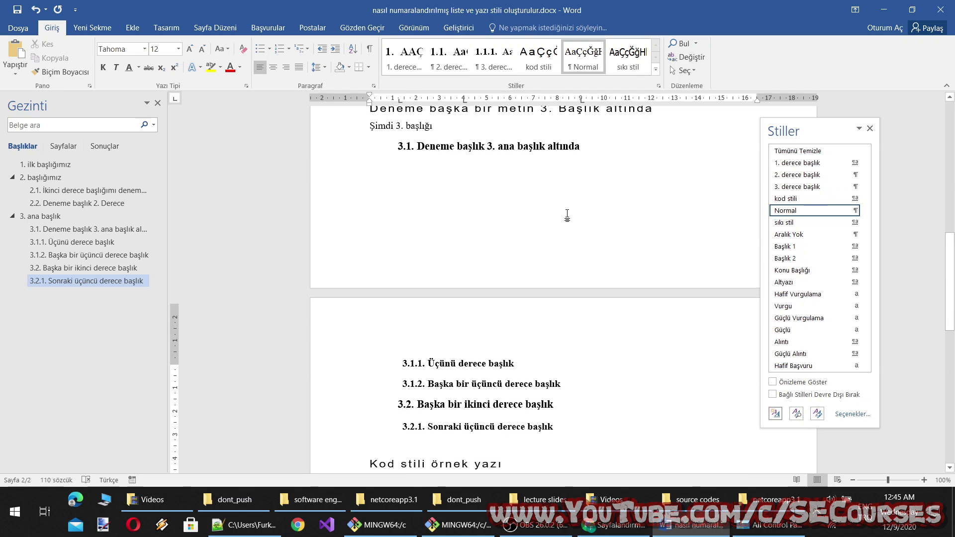
{"action": "scroll", "coordinate": [564, 213], "scroll_direction": "up", "scroll_amount": 3}
Set the 1. derece başlık style font size to 16 pt.
{"action": "right_click", "coordinate": [418, 55]}
{"action": "left_click", "coordinate": [438, 70]}
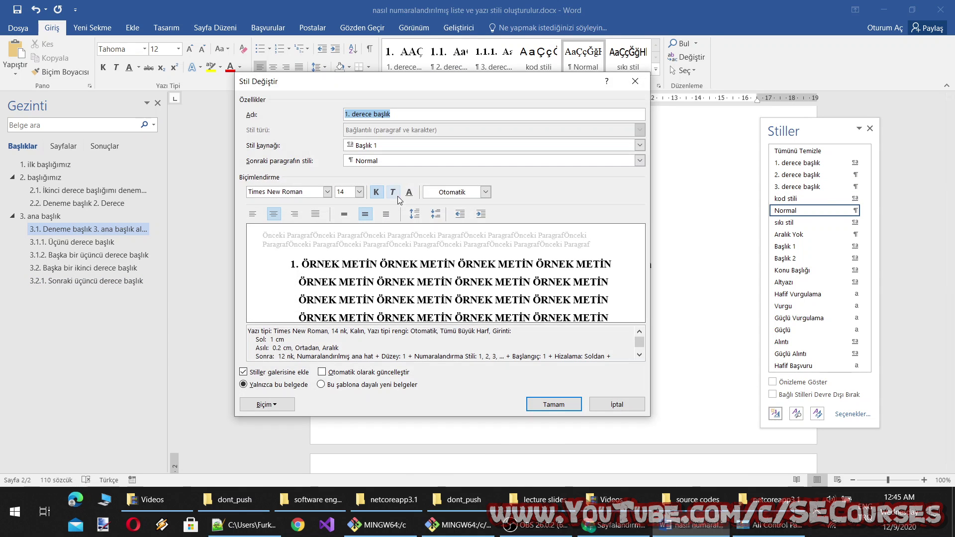
{"action": "left_click", "coordinate": [361, 194]}
{"action": "left_click", "coordinate": [344, 257]}
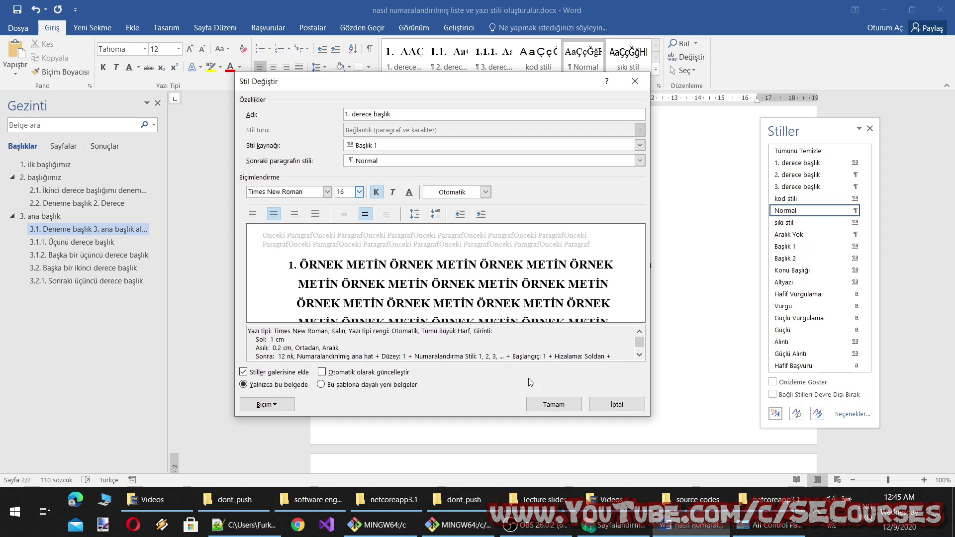
{"action": "left_click", "coordinate": [545, 409]}
Set the 2. derece başlık style font size to 15 pt.
{"action": "right_click", "coordinate": [437, 52]}
{"action": "left_click", "coordinate": [455, 70]}
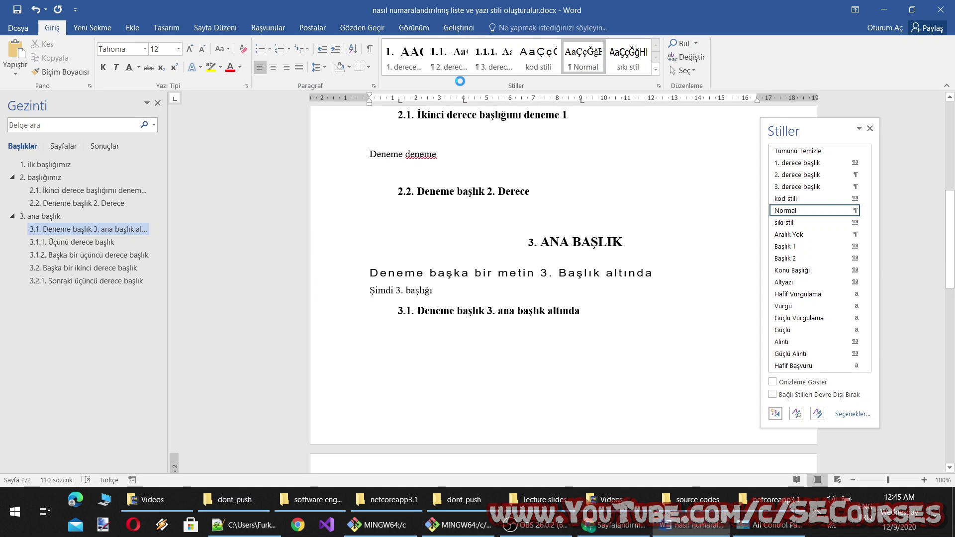
{"action": "left_click", "coordinate": [359, 192]}
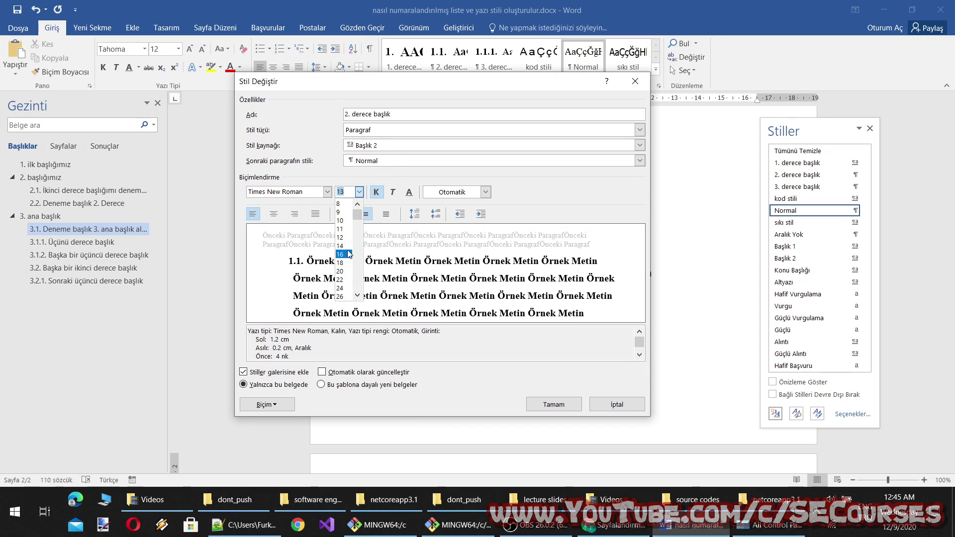
{"action": "type", "text": "15"}
{"action": "left_click", "coordinate": [550, 404]}
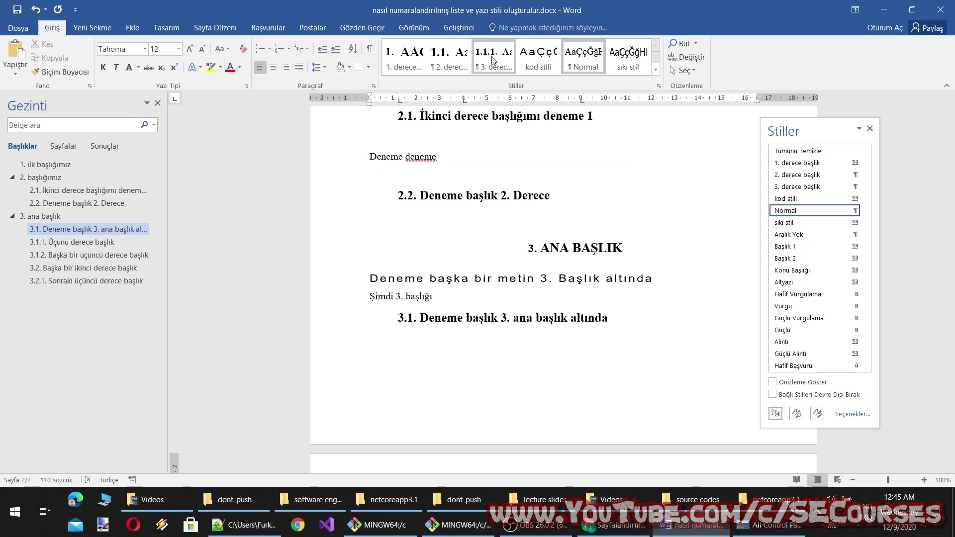
Readjust the 3. derece başlık style font size once more.
{"action": "right_click", "coordinate": [493, 55]}
{"action": "left_click", "coordinate": [526, 80]}
{"action": "double_click", "coordinate": [343, 192]}
{"action": "type", "text": "14"}
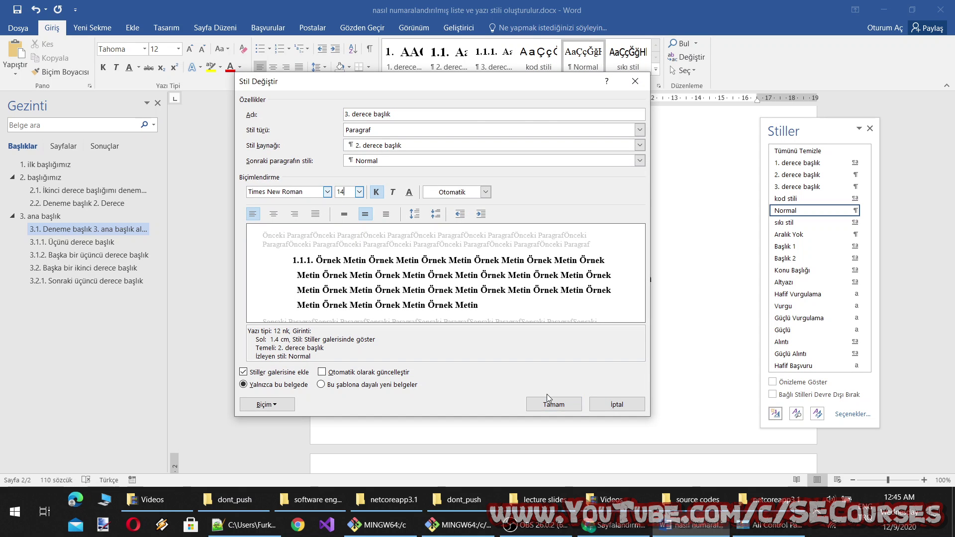
{"action": "left_click", "coordinate": [547, 395]}
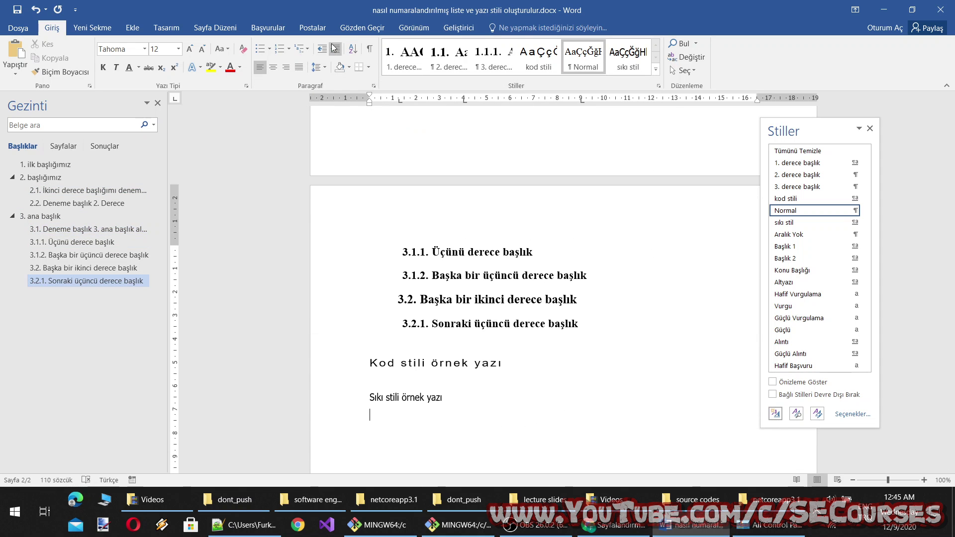
In the ozgun liste stili numbering, align level-1 numbers at 0 cm with a smaller text indent.
{"action": "left_click", "coordinate": [305, 50]}
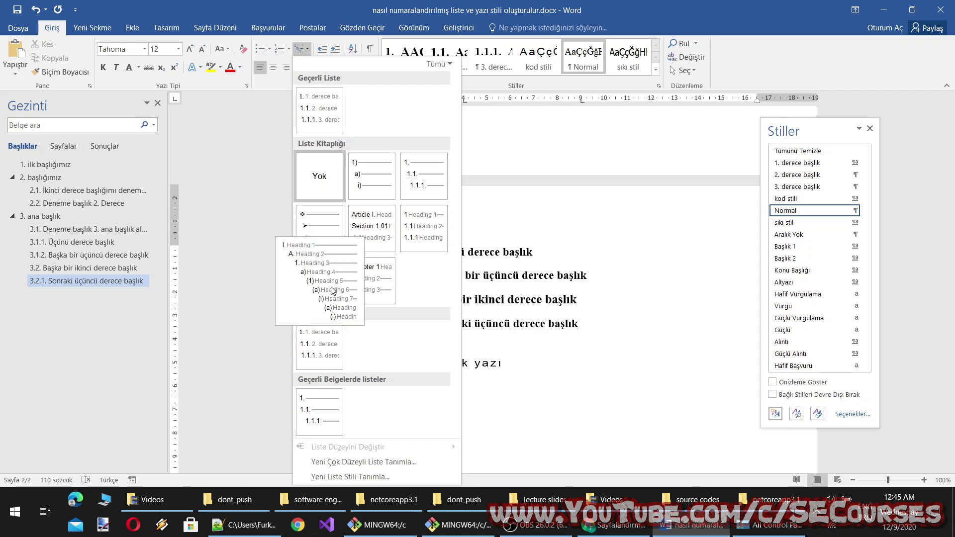
{"action": "right_click", "coordinate": [318, 358]}
{"action": "left_click", "coordinate": [331, 364]}
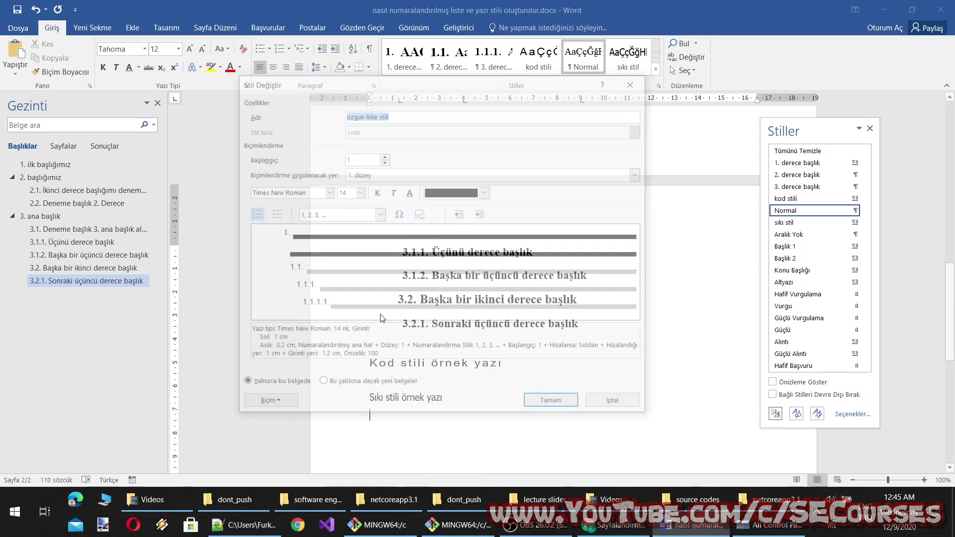
{"action": "left_click", "coordinate": [268, 404]}
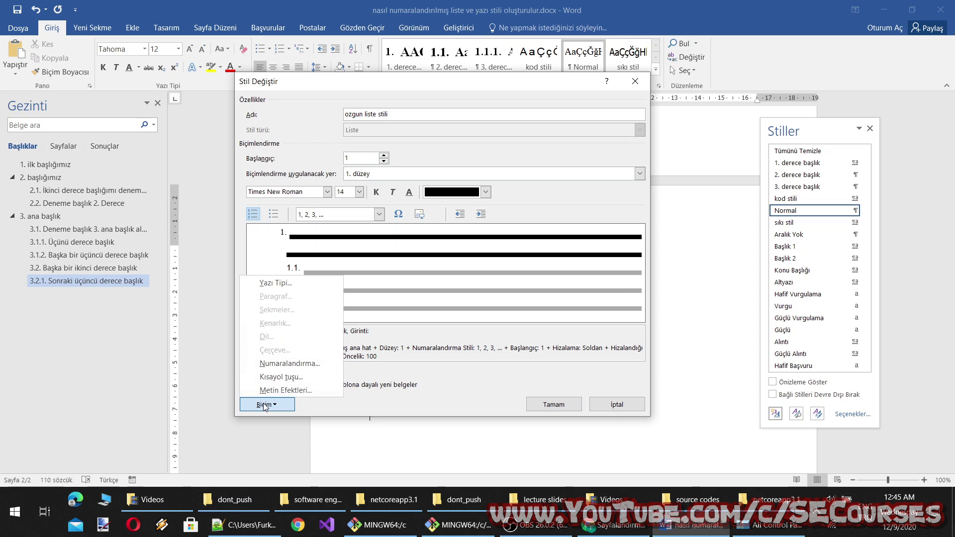
{"action": "left_click", "coordinate": [271, 366]}
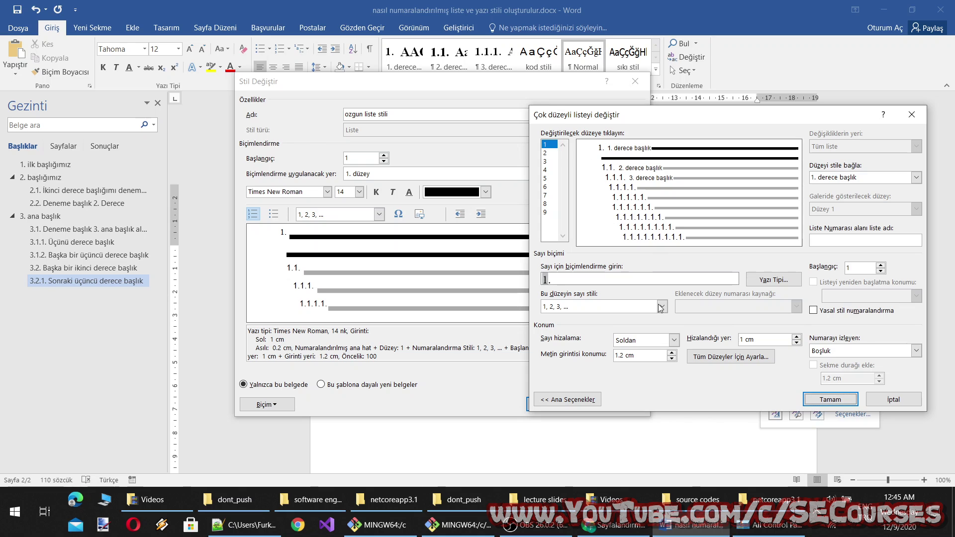
{"action": "left_click", "coordinate": [672, 359]}
{"action": "left_click", "coordinate": [672, 359]}
{"action": "left_click", "coordinate": [672, 359]}
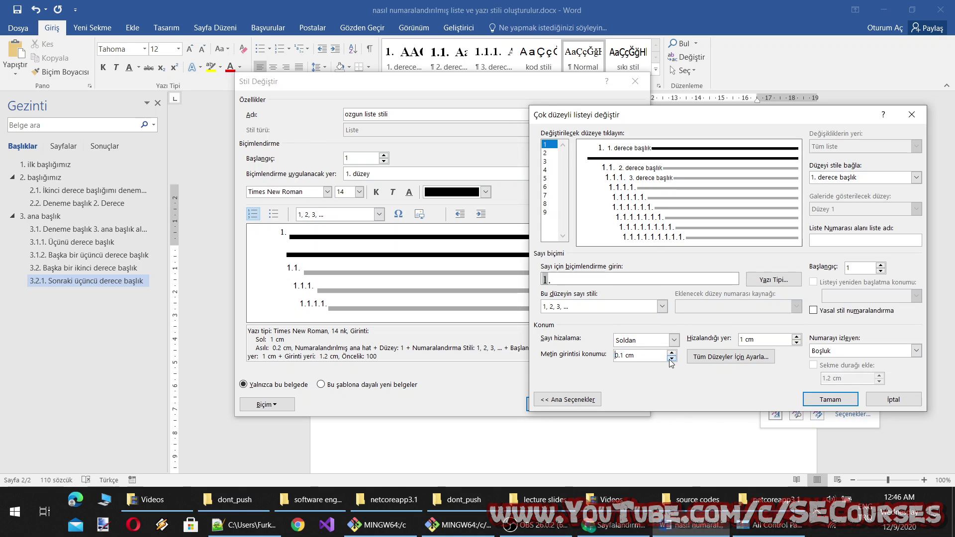
{"action": "left_click", "coordinate": [795, 343]}
{"action": "left_click", "coordinate": [795, 343]}
{"action": "left_click", "coordinate": [795, 343]}
{"action": "left_click", "coordinate": [795, 343]}
Align level-2 numbers at 0.5 cm, shift level-3 to 1.2 cm, and save the list style.
{"action": "left_click", "coordinate": [546, 153]}
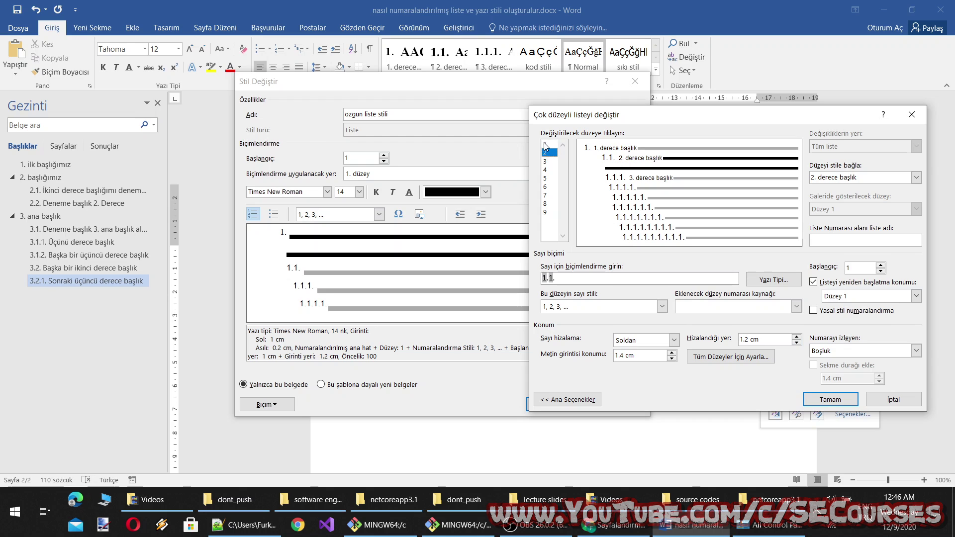
{"action": "left_click", "coordinate": [671, 358]}
{"action": "left_click", "coordinate": [671, 358]}
{"action": "left_click", "coordinate": [671, 358]}
{"action": "left_click", "coordinate": [796, 343]}
{"action": "left_click", "coordinate": [797, 343]}
{"action": "left_click", "coordinate": [797, 343]}
{"action": "left_click", "coordinate": [796, 343]}
{"action": "left_click", "coordinate": [797, 343]}
{"action": "left_click", "coordinate": [797, 343]}
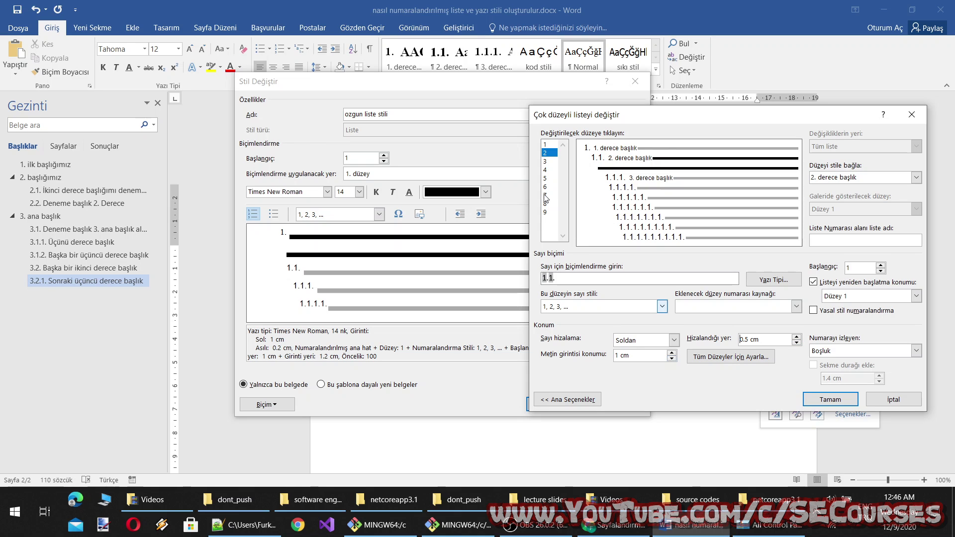
{"action": "left_click", "coordinate": [547, 161]}
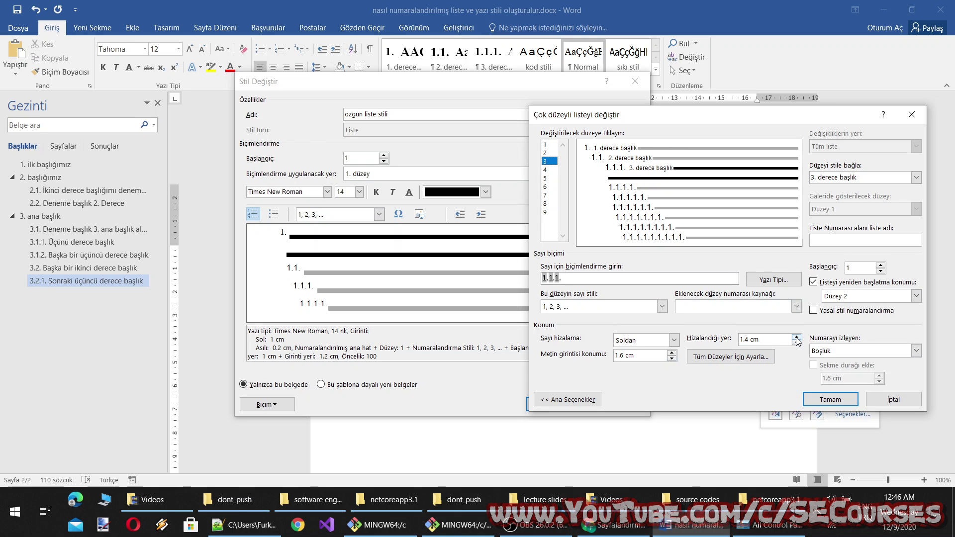
{"action": "left_click", "coordinate": [796, 344]}
{"action": "left_click", "coordinate": [829, 401]}
{"action": "left_click", "coordinate": [555, 403]}
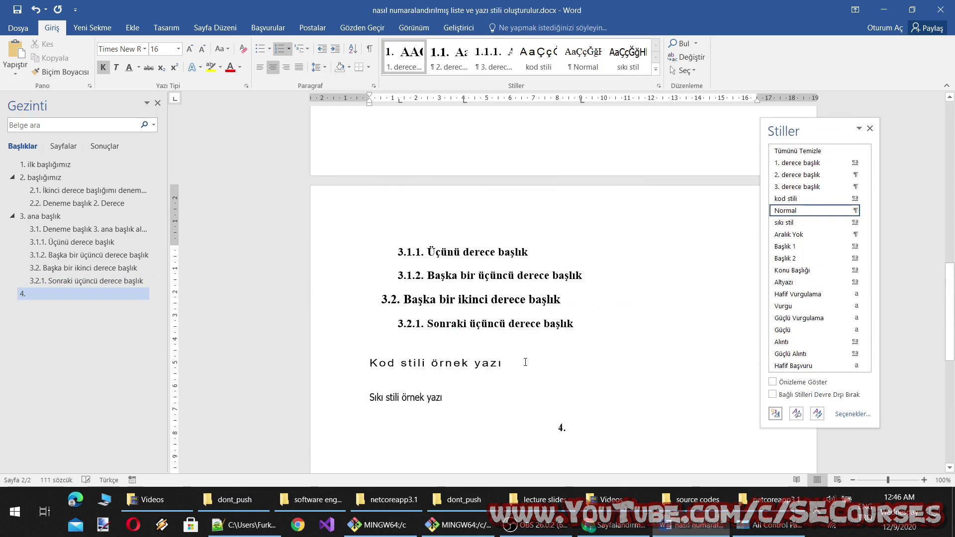
Inspect the 2. heading number and the 1. derece başlık numbering settings without changing them.
{"action": "scroll", "coordinate": [442, 294], "scroll_direction": "up", "scroll_amount": 5}
{"action": "left_click", "coordinate": [526, 198]}
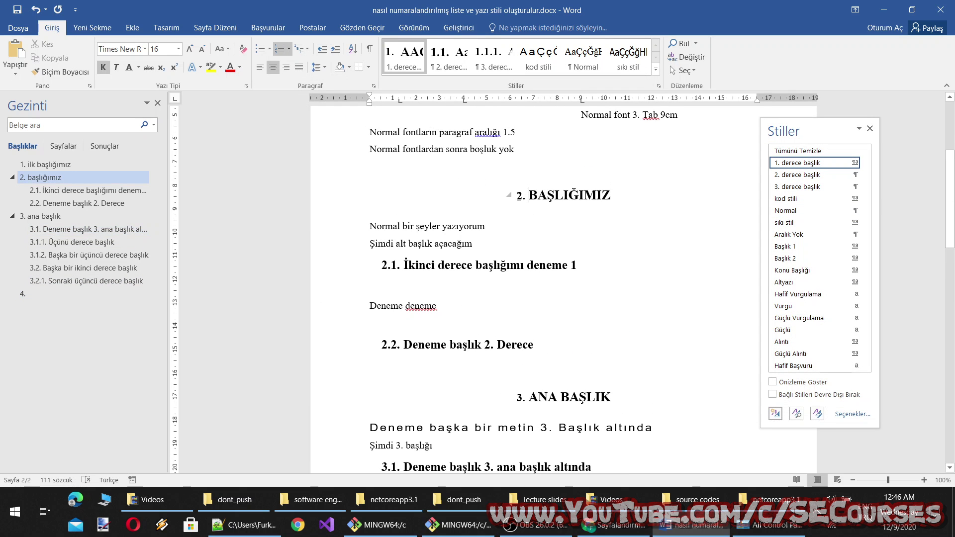
{"action": "left_click", "coordinate": [518, 196]}
{"action": "left_click", "coordinate": [560, 229]}
{"action": "left_click", "coordinate": [519, 197]}
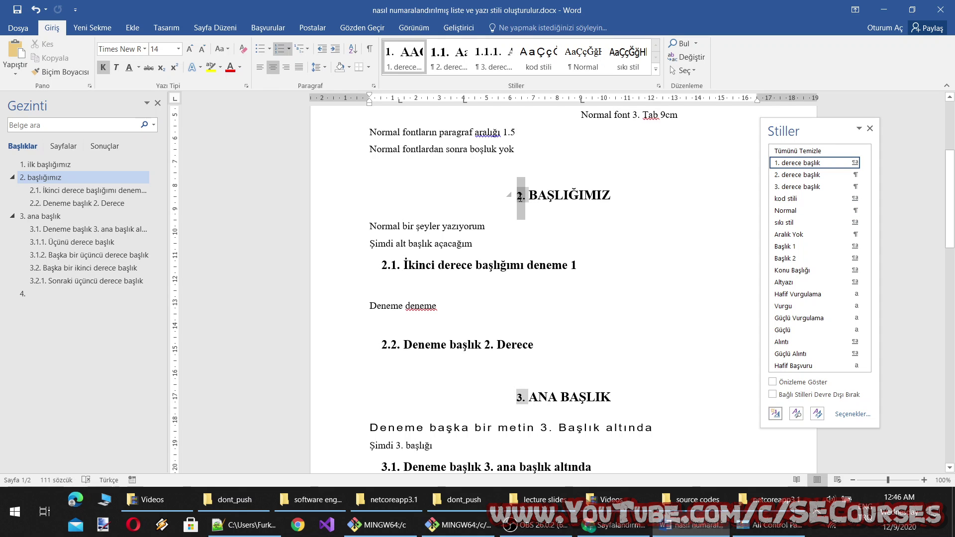
{"action": "right_click", "coordinate": [403, 59]}
{"action": "left_click", "coordinate": [423, 76]}
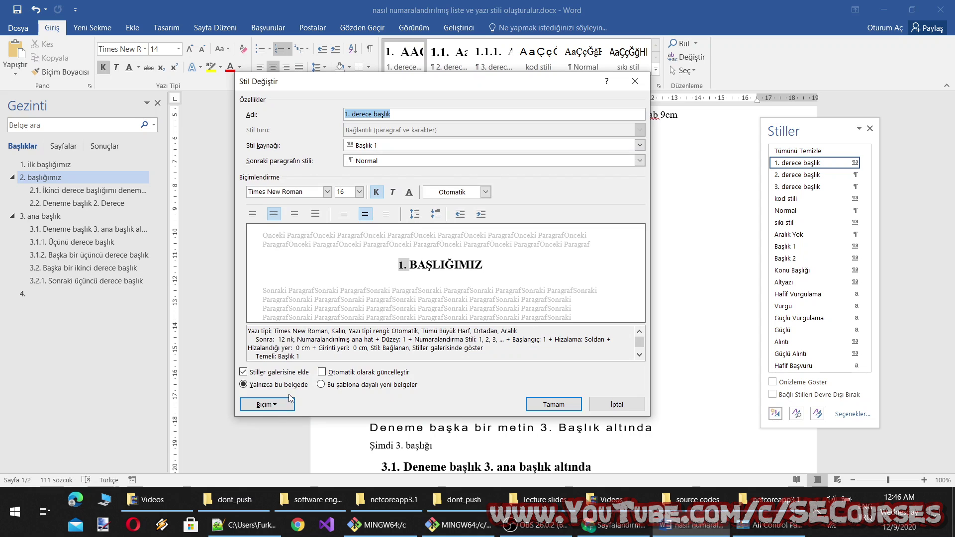
{"action": "left_click", "coordinate": [288, 404]}
{"action": "left_click", "coordinate": [287, 366]}
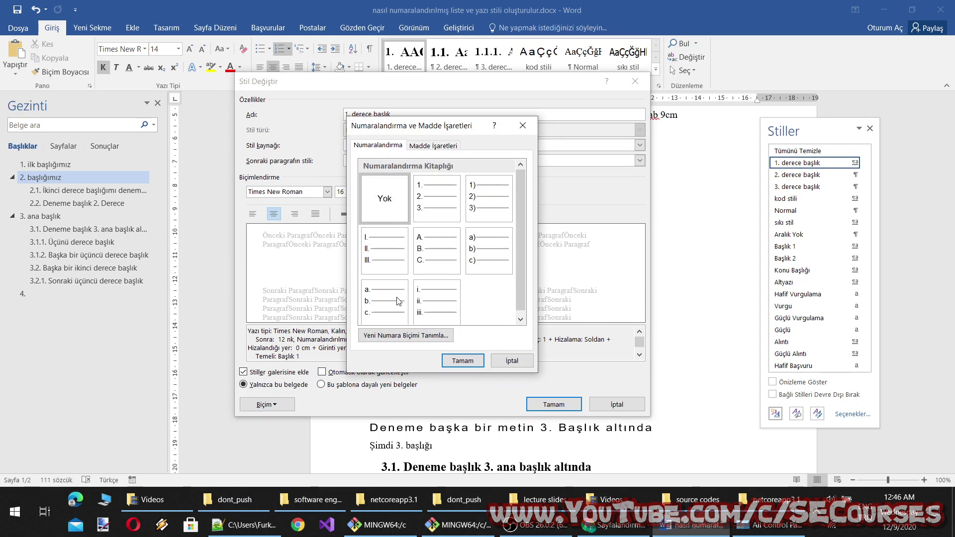
{"action": "left_click", "coordinate": [508, 361]}
{"action": "left_click", "coordinate": [616, 404]}
Make ozgun liste stili level-1 numbers 16 pt Times New Roman.
{"action": "left_click", "coordinate": [309, 49]}
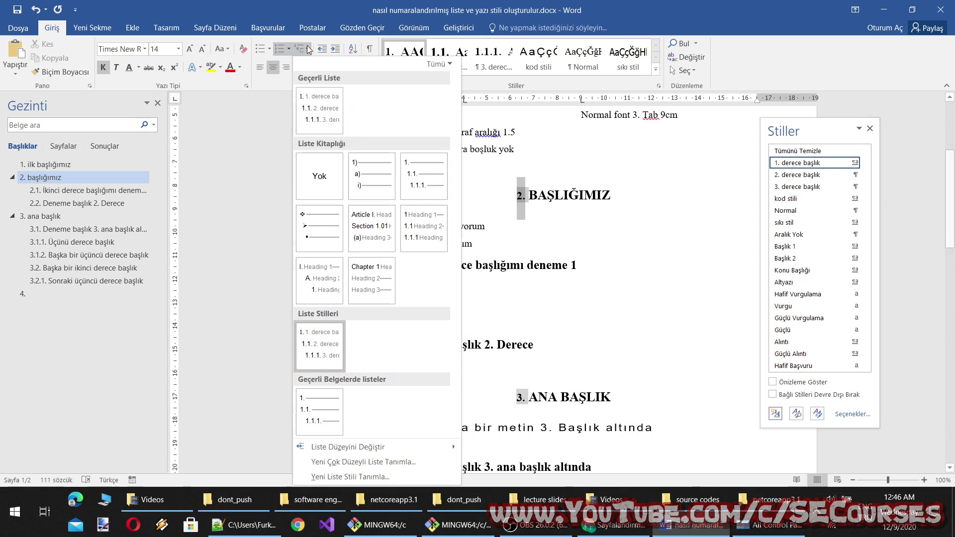
{"action": "right_click", "coordinate": [319, 338]}
{"action": "left_click", "coordinate": [356, 345]}
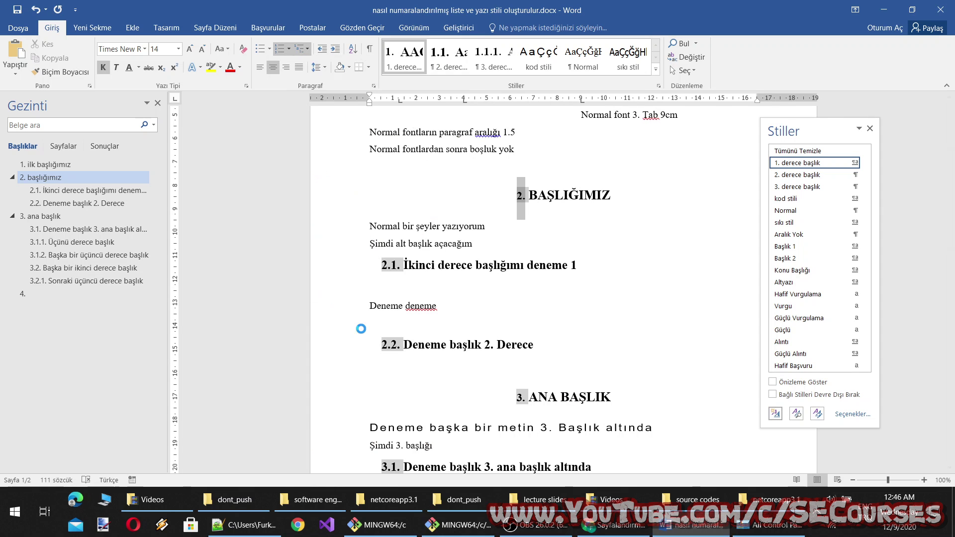
{"action": "left_click", "coordinate": [358, 191]}
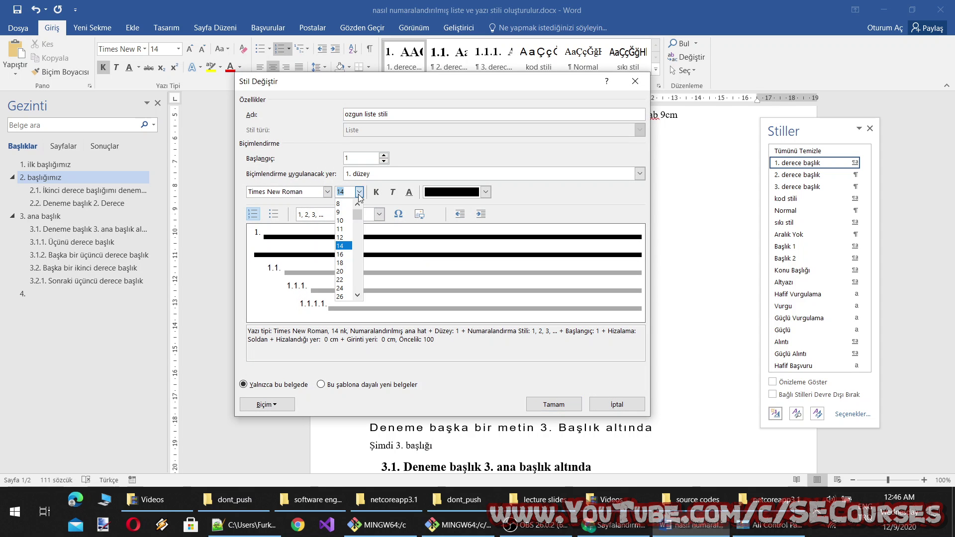
{"action": "left_click", "coordinate": [347, 192]}
{"action": "left_click", "coordinate": [359, 192]}
{"action": "scroll", "coordinate": [360, 245], "scroll_direction": "up", "scroll_amount": 5}
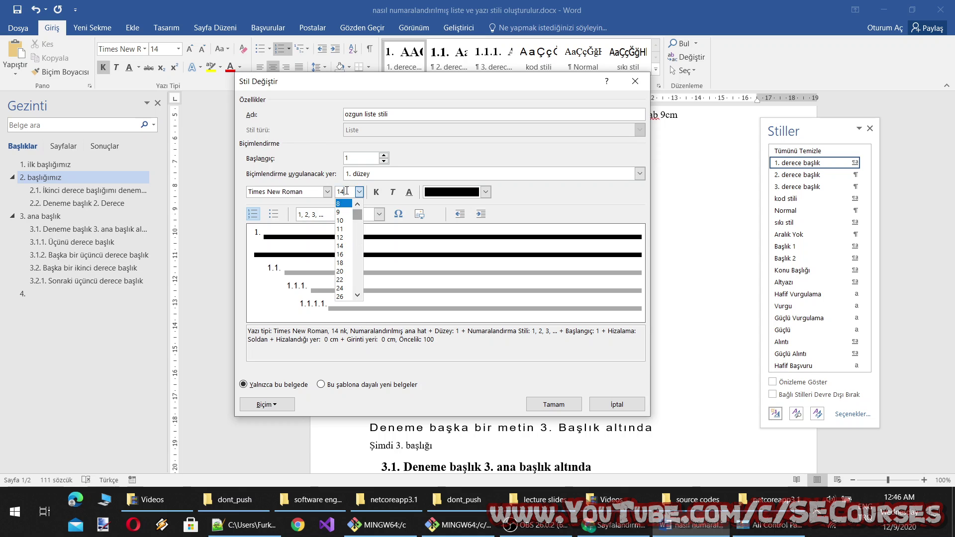
{"action": "left_click", "coordinate": [307, 192]}
{"action": "key", "text": "Tab"}
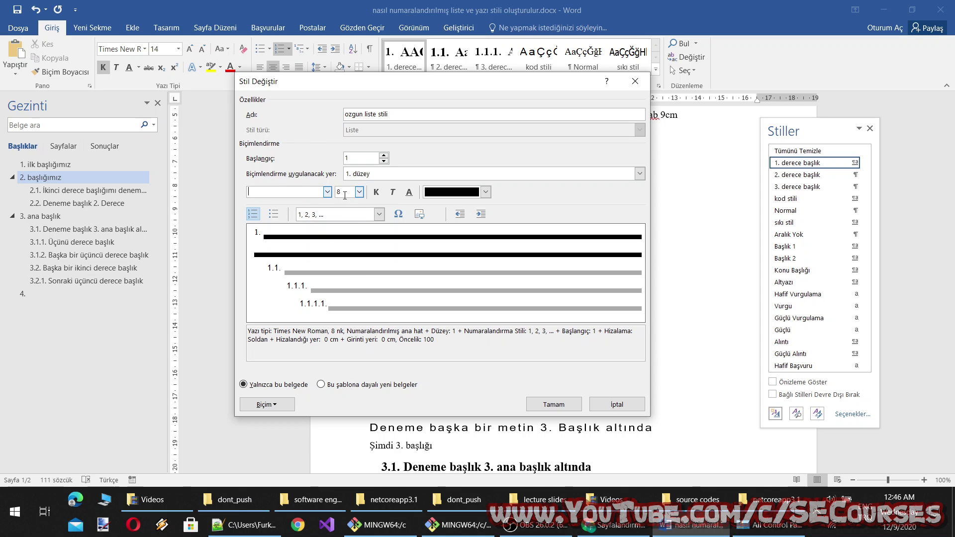
{"action": "key", "text": "BackSpace"}
{"action": "type", "text": "8"}
{"action": "left_click", "coordinate": [327, 192]}
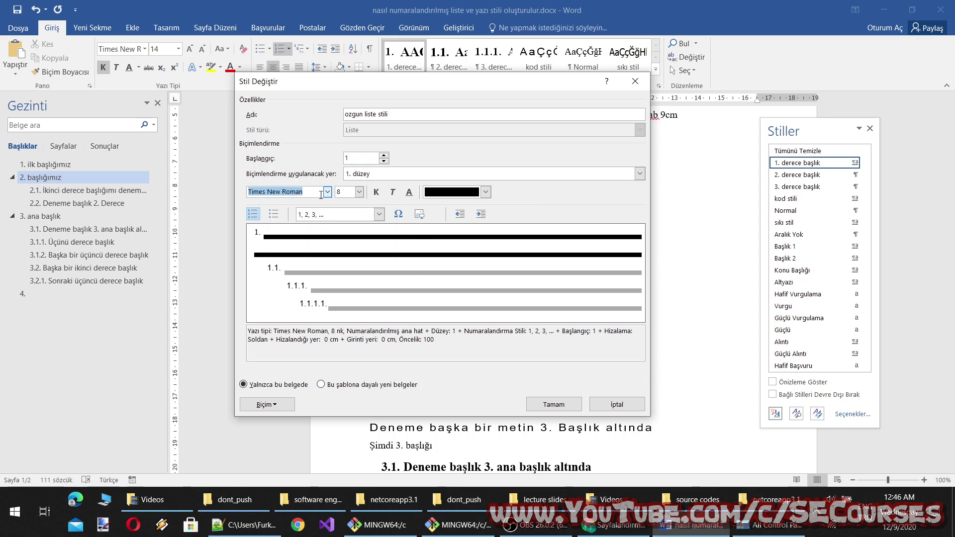
{"action": "left_click", "coordinate": [328, 192]}
{"action": "left_click", "coordinate": [346, 192]}
{"action": "type", "text": "16"}
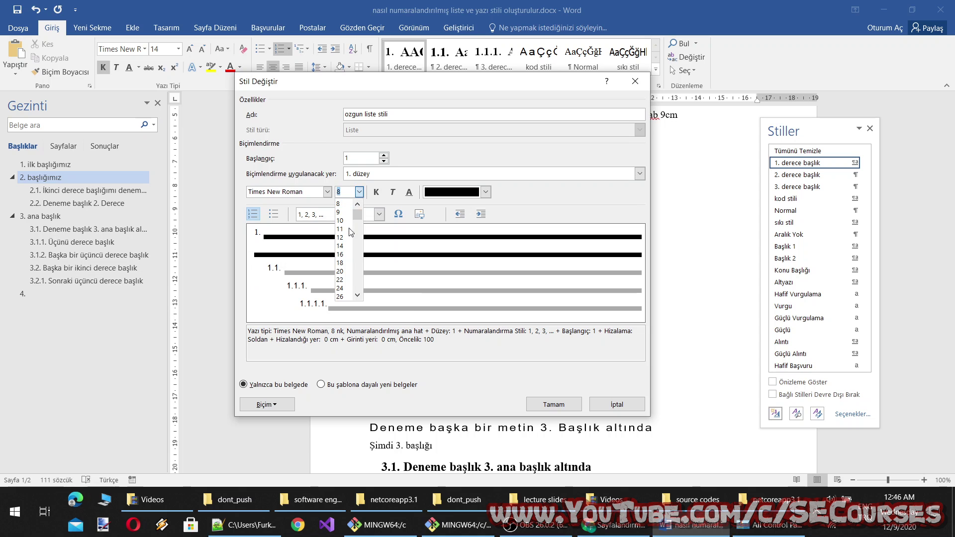
{"action": "key", "text": "Return"}
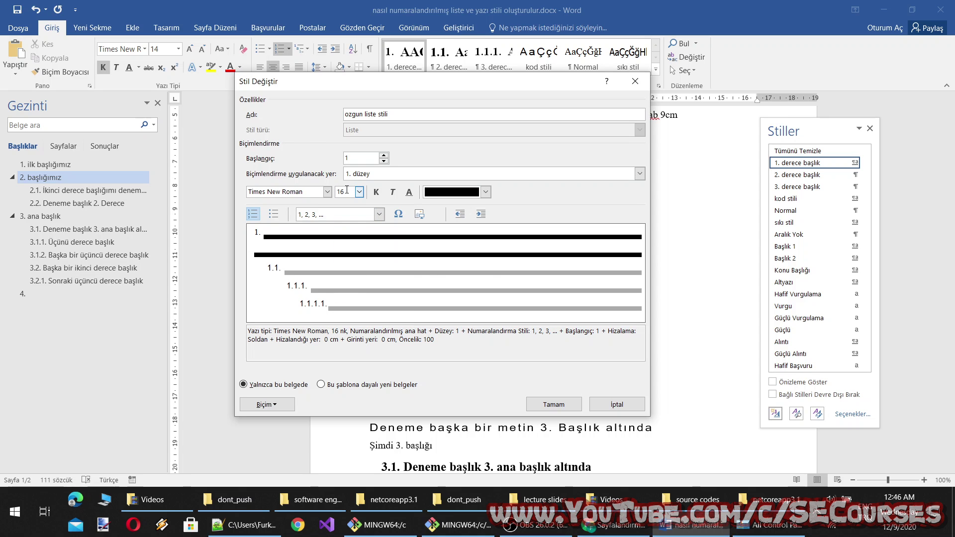
{"action": "left_click", "coordinate": [553, 405]}
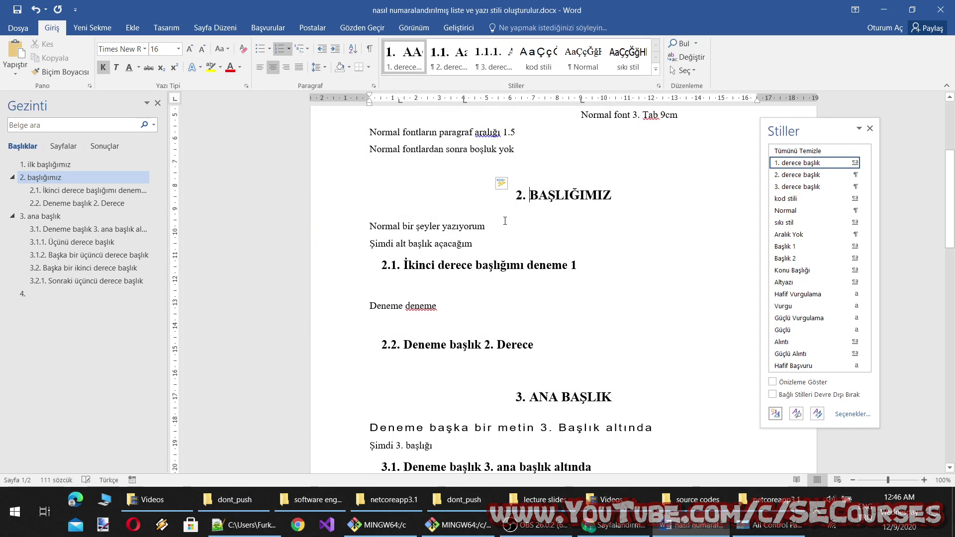
Check the 2. derece başlık style from the 2.1 heading and close it unchanged.
{"action": "left_click", "coordinate": [407, 264]}
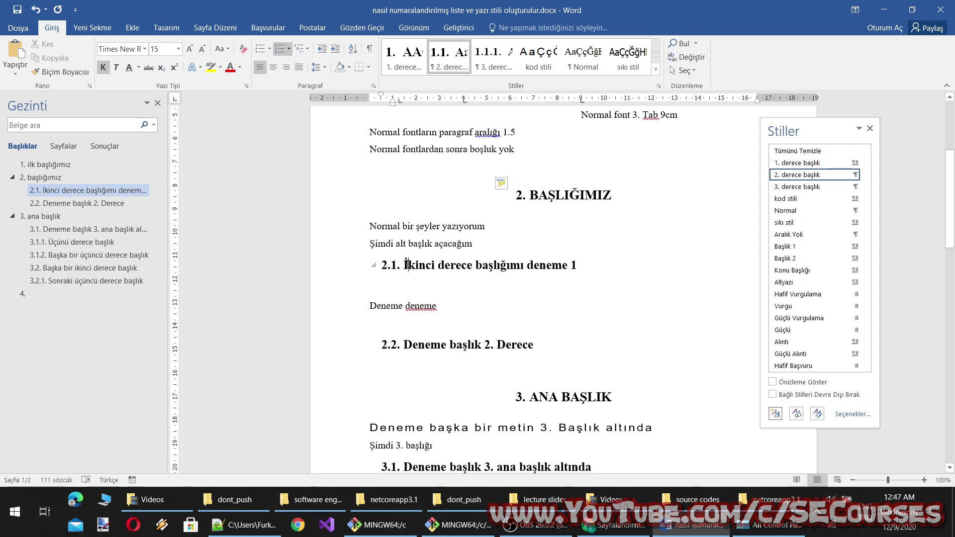
{"action": "right_click", "coordinate": [441, 58]}
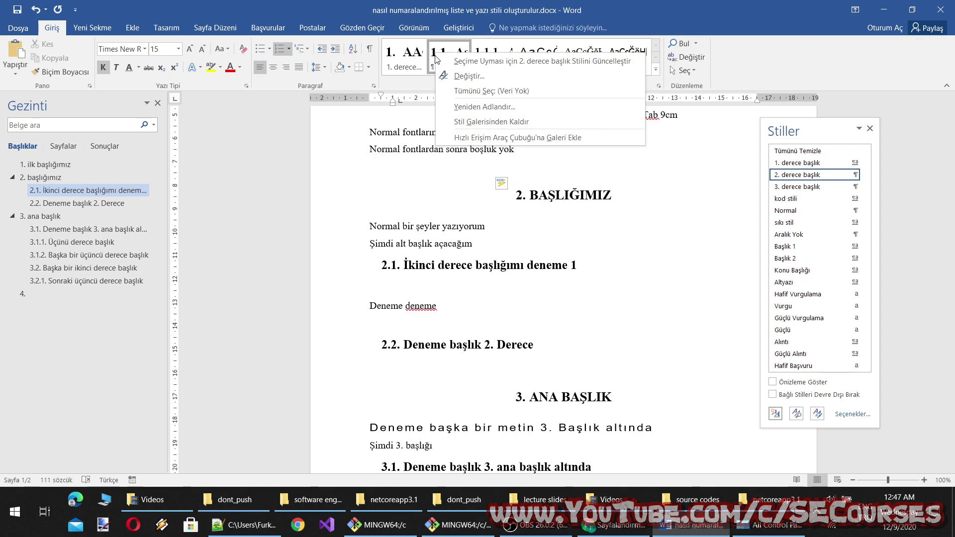
{"action": "left_click", "coordinate": [447, 78]}
{"action": "left_click", "coordinate": [632, 85]}
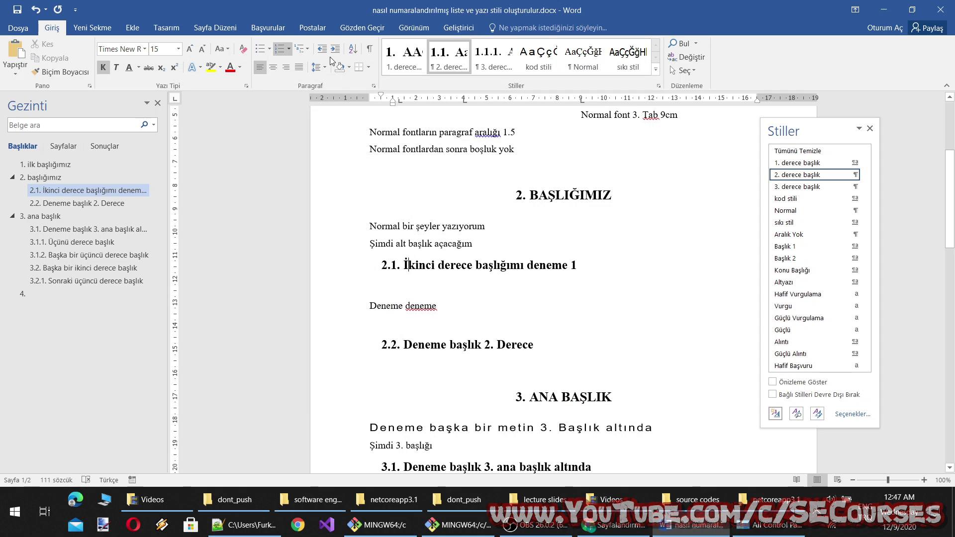
Review list levels 2 and 3 of ozgun liste stili without changes, then return to the text after Deneme deneme.
{"action": "left_click", "coordinate": [308, 49]}
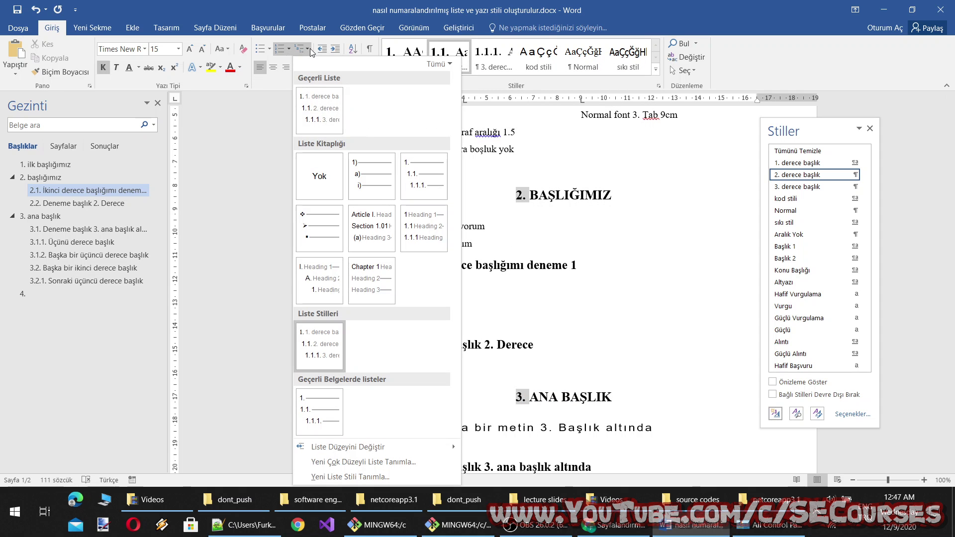
{"action": "right_click", "coordinate": [321, 336]}
{"action": "left_click", "coordinate": [348, 349]}
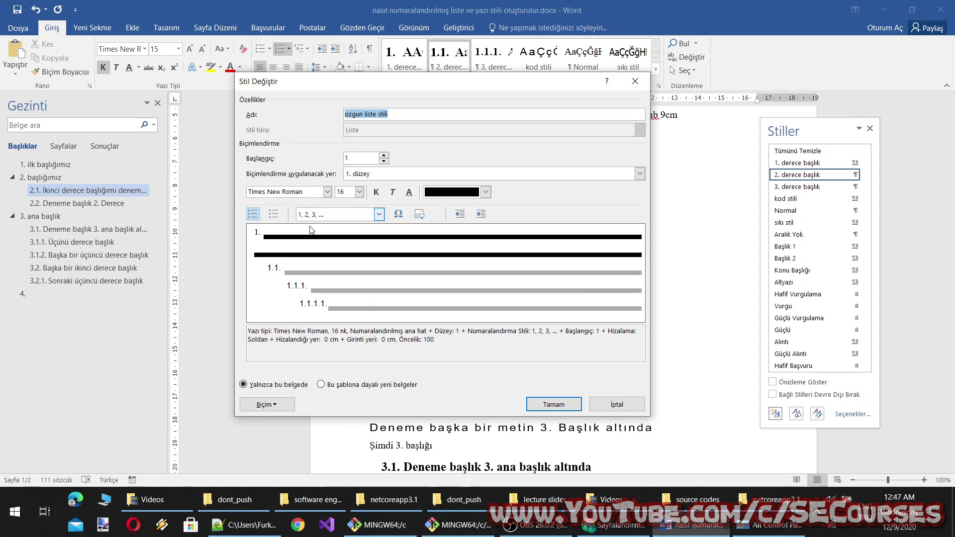
{"action": "left_click", "coordinate": [384, 174]}
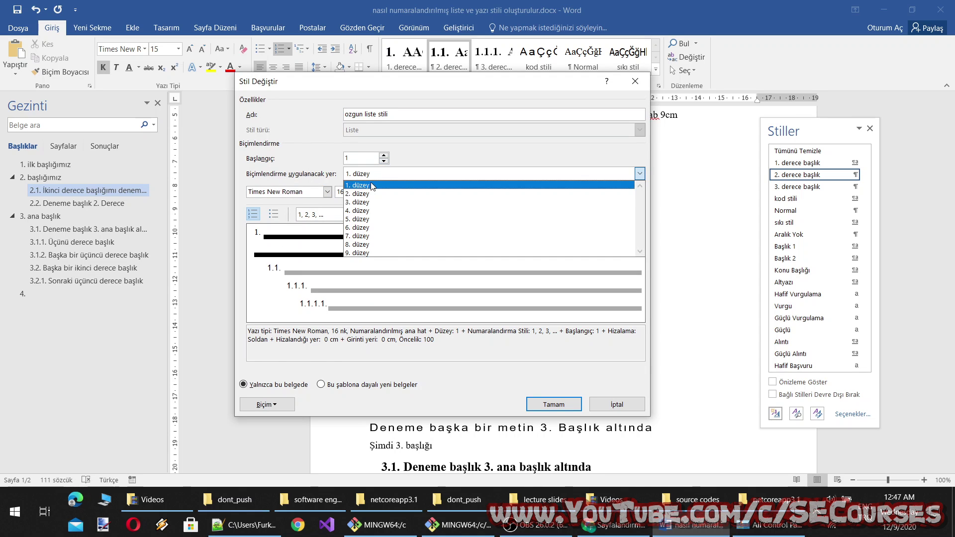
{"action": "left_click", "coordinate": [372, 191]}
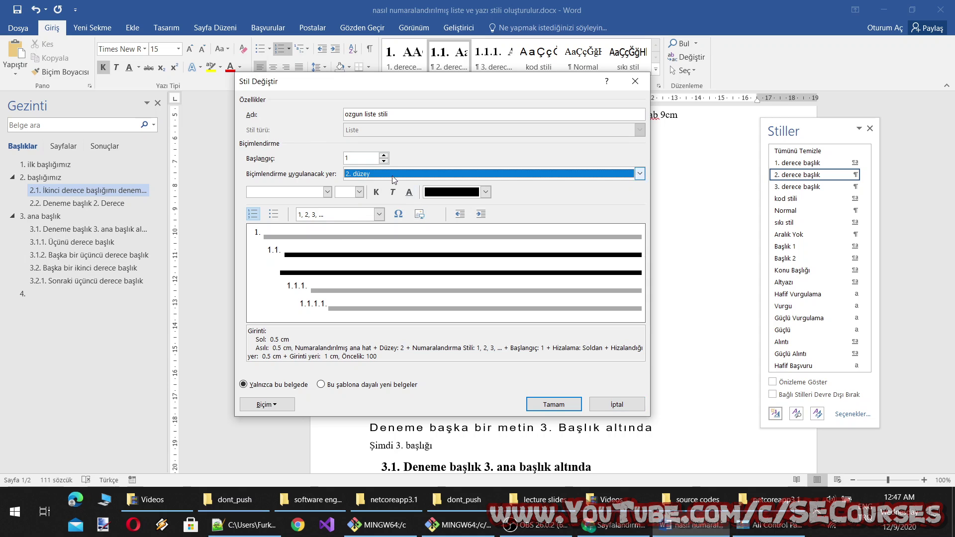
{"action": "left_click", "coordinate": [376, 179]}
{"action": "left_click", "coordinate": [372, 203]}
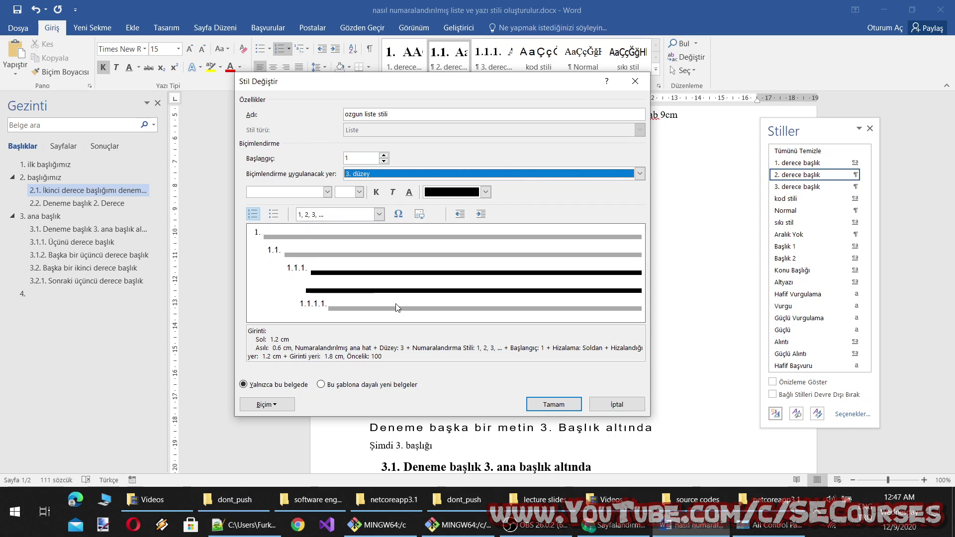
{"action": "left_click", "coordinate": [617, 405]}
{"action": "left_click", "coordinate": [504, 304]}
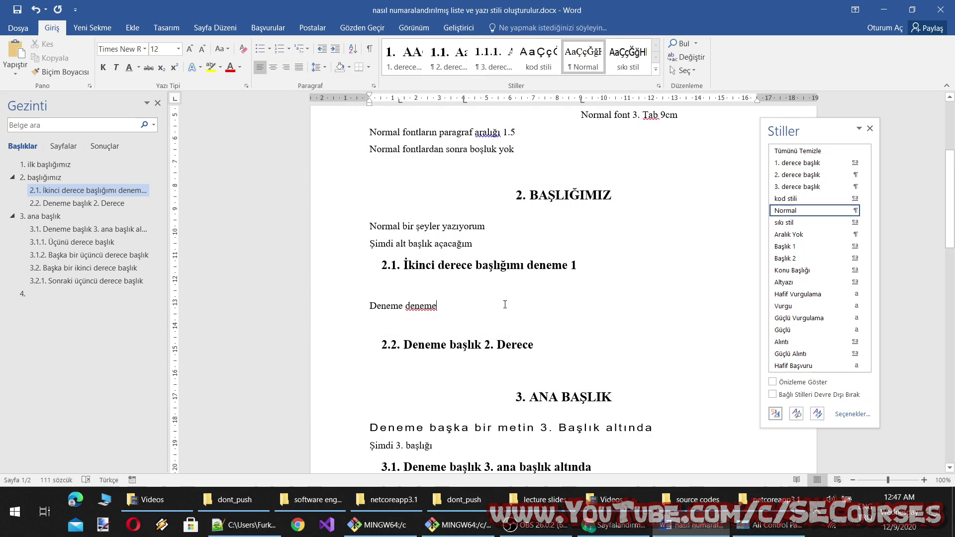
Check the numbering of headings 2.2, 3. ANA BAŞLIK, 3.1 and 3.1.1.
{"action": "left_click", "coordinate": [389, 341]}
{"action": "left_click", "coordinate": [530, 396]}
{"action": "scroll", "coordinate": [434, 313], "scroll_direction": "down", "scroll_amount": 3}
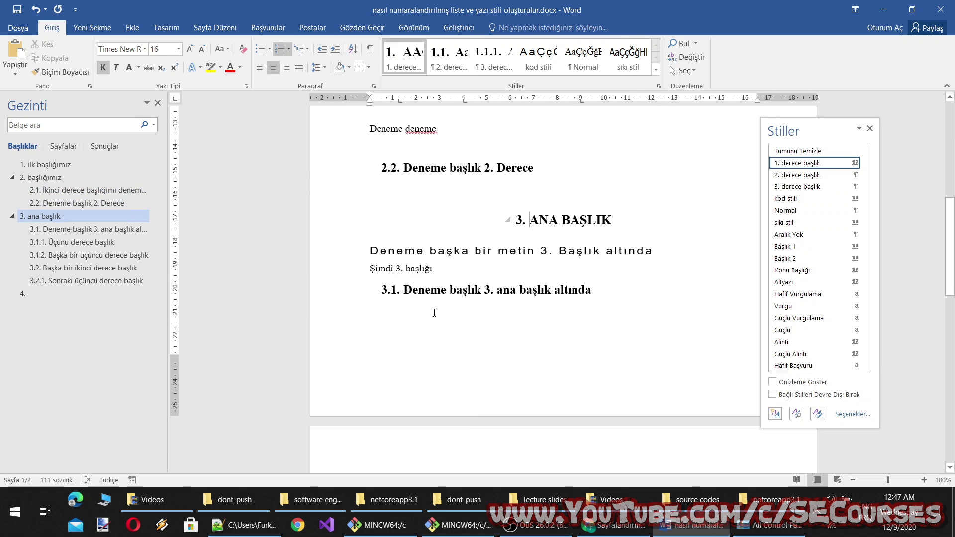
{"action": "left_click", "coordinate": [434, 291]}
{"action": "scroll", "coordinate": [435, 290], "scroll_direction": "down", "scroll_amount": 3}
{"action": "scroll", "coordinate": [434, 291], "scroll_direction": "down", "scroll_amount": 3}
{"action": "left_click", "coordinate": [449, 194]}
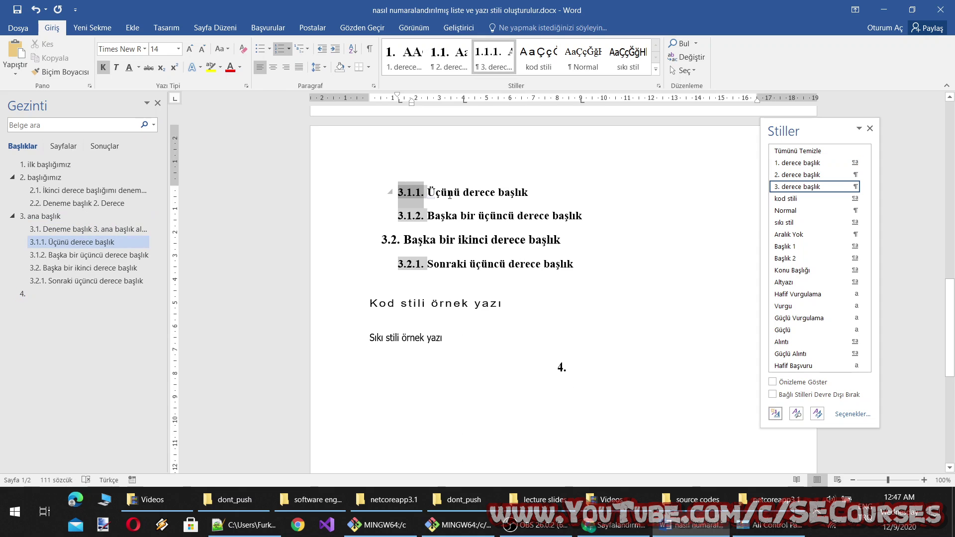
{"action": "scroll", "coordinate": [478, 219], "scroll_direction": "up", "scroll_amount": 3}
{"action": "scroll", "coordinate": [497, 220], "scroll_direction": "up", "scroll_amount": 6}
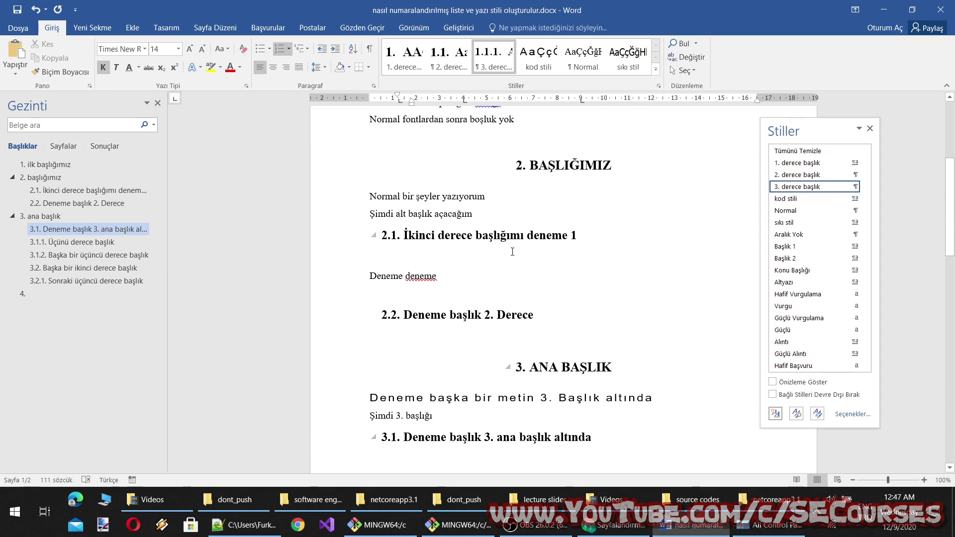
{"action": "scroll", "coordinate": [512, 251], "scroll_direction": "up", "scroll_amount": 3}
{"action": "scroll", "coordinate": [512, 252], "scroll_direction": "up", "scroll_amount": 3}
{"action": "scroll", "coordinate": [518, 278], "scroll_direction": "down", "scroll_amount": 5}
{"action": "scroll", "coordinate": [517, 285], "scroll_direction": "down", "scroll_amount": 4}
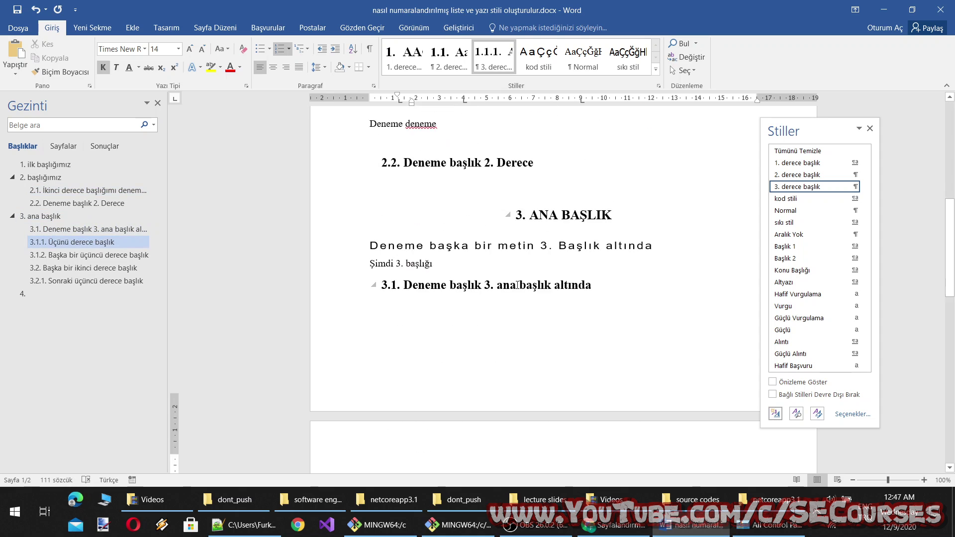
{"action": "scroll", "coordinate": [517, 285], "scroll_direction": "down", "scroll_amount": 4}
{"action": "scroll", "coordinate": [508, 288], "scroll_direction": "down", "scroll_amount": 3}
Delete the empty 4. heading and start a plain line below Sıkı stili örnek yazı.
{"action": "left_click", "coordinate": [499, 294]}
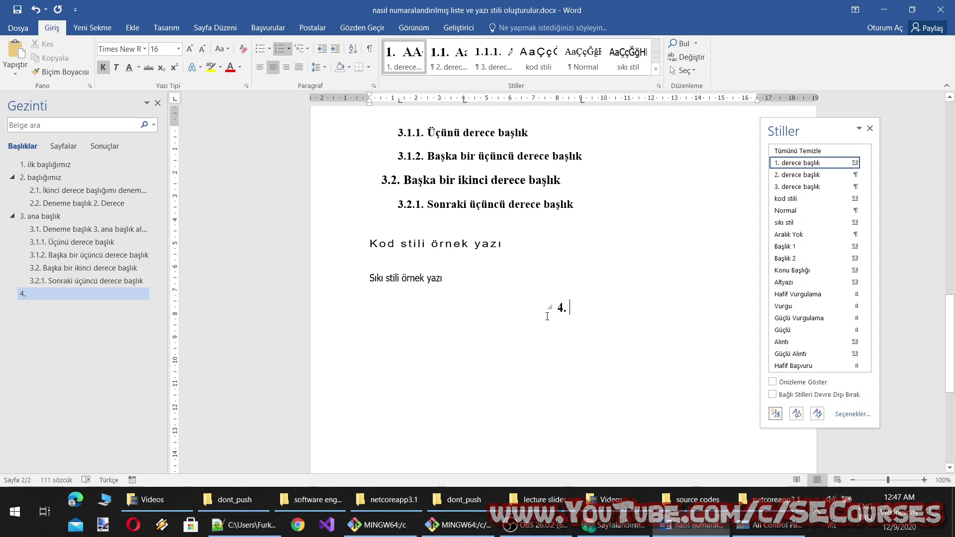
{"action": "left_click", "coordinate": [561, 308]}
{"action": "key", "text": "BackSpace"}
{"action": "key", "text": "BackSpace"}
{"action": "key", "text": "BackSpace"}
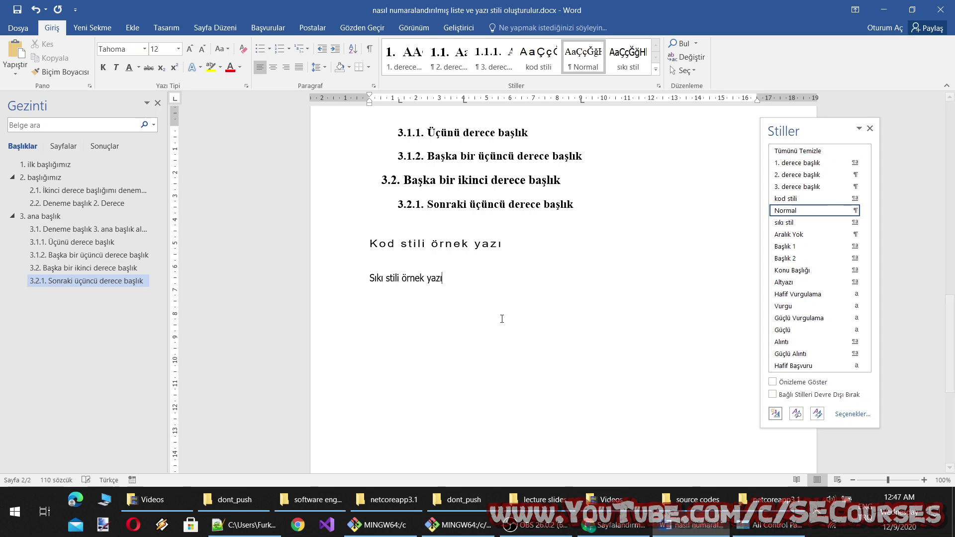
{"action": "key", "text": "Return"}
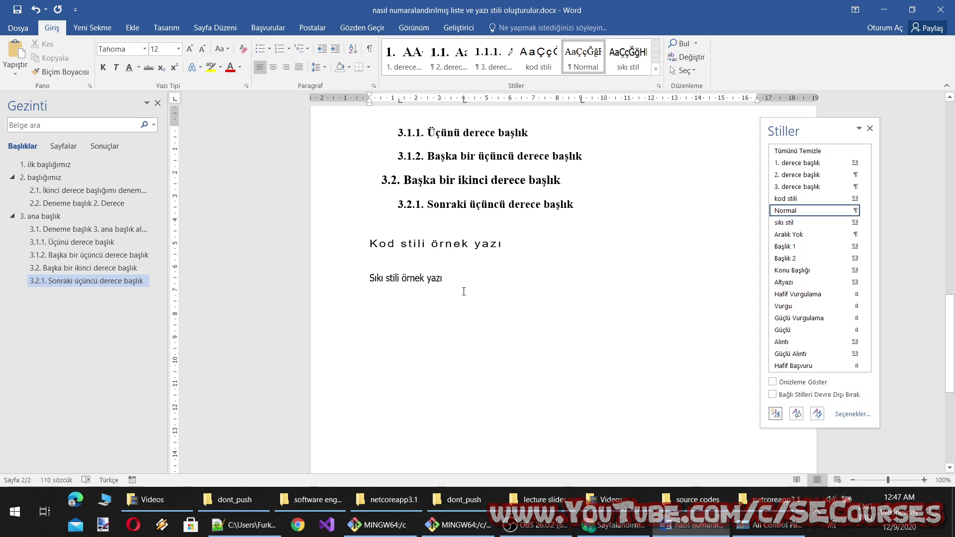
Type 'Dördüncü düzey' and apply 3. derece başlık so it becomes heading 3.2.2.
{"action": "type", "text": "dördün"}
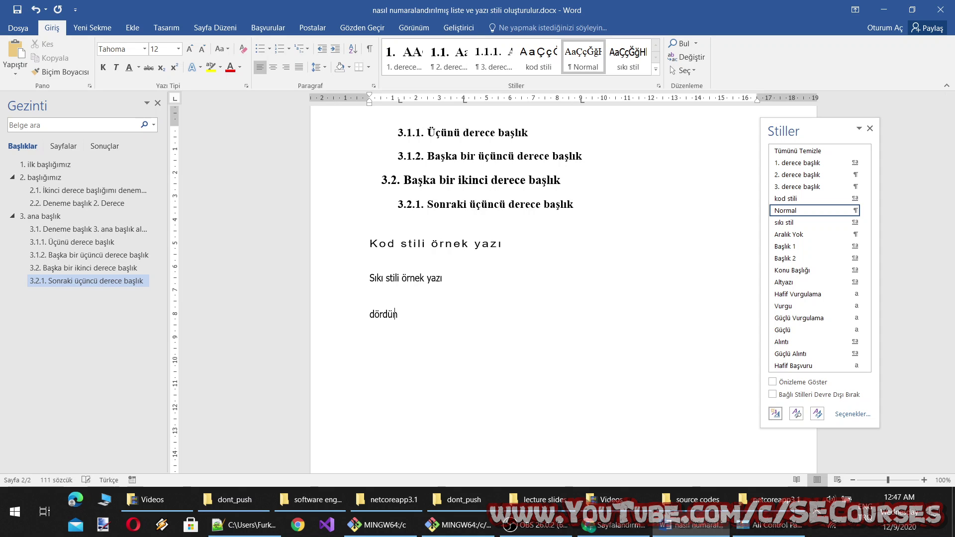
{"action": "type", "text": "cü düzey"}
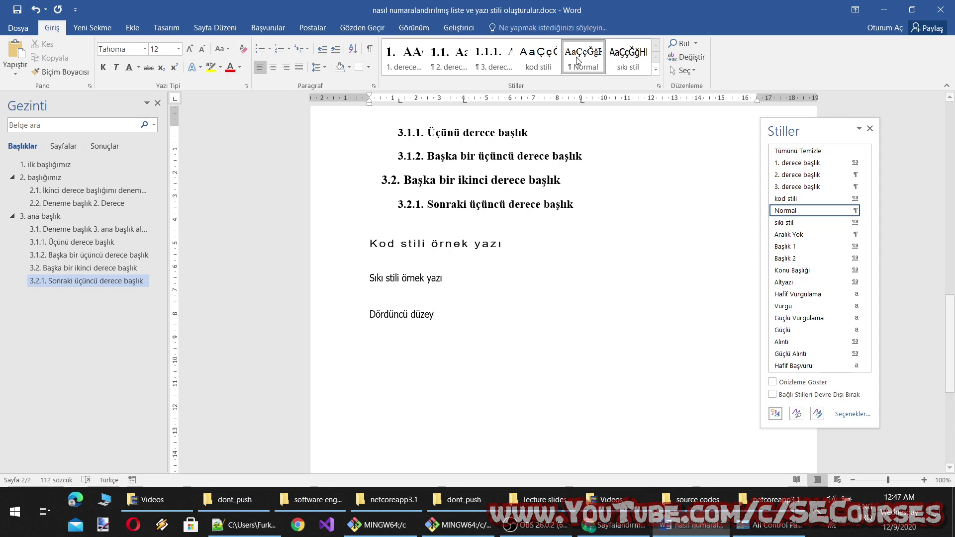
{"action": "left_click", "coordinate": [588, 70]}
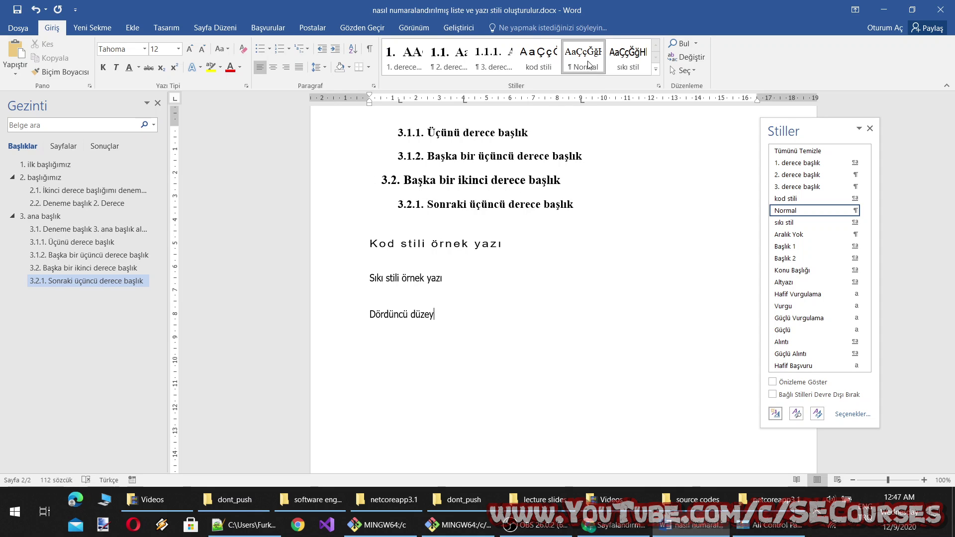
{"action": "left_click", "coordinate": [589, 65]}
{"action": "triple_click", "coordinate": [440, 314]}
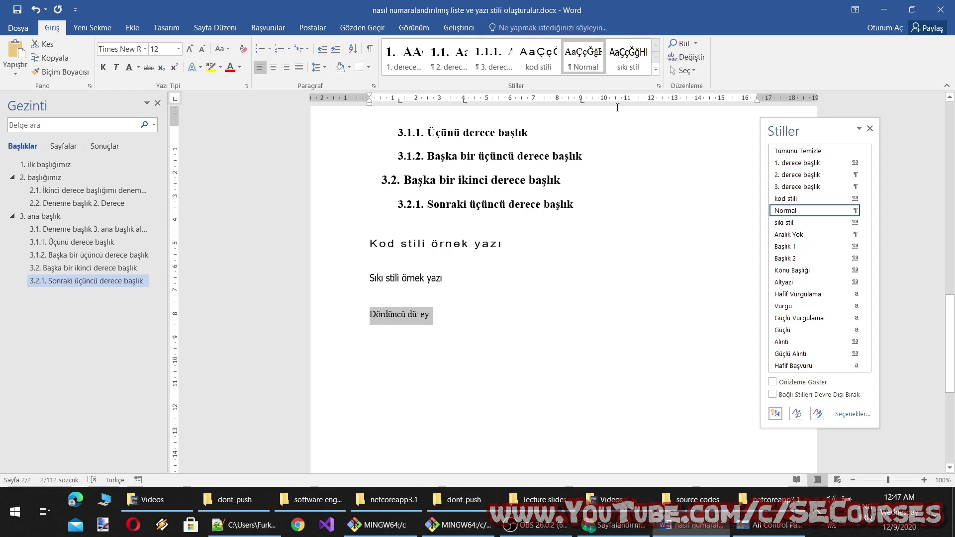
{"action": "left_click", "coordinate": [493, 53]}
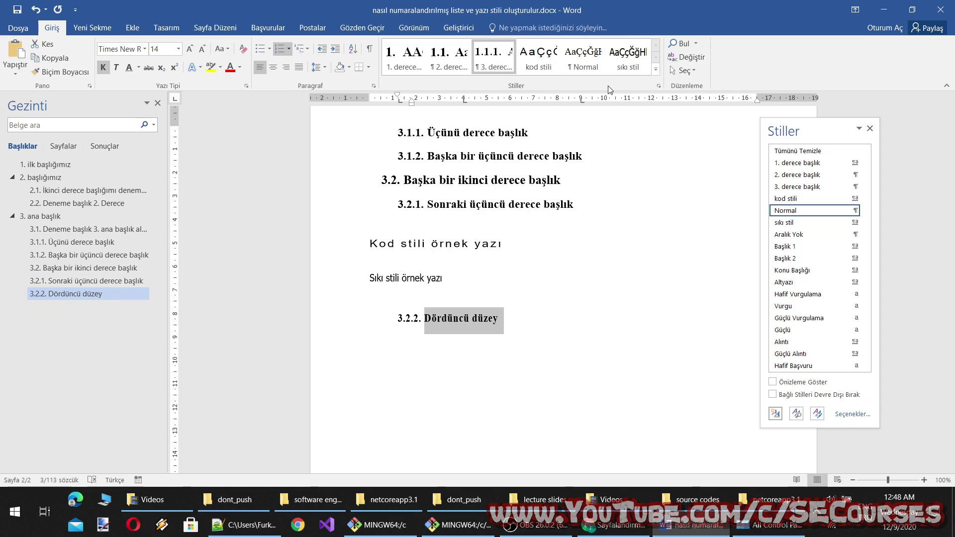
{"action": "left_click", "coordinate": [659, 86]}
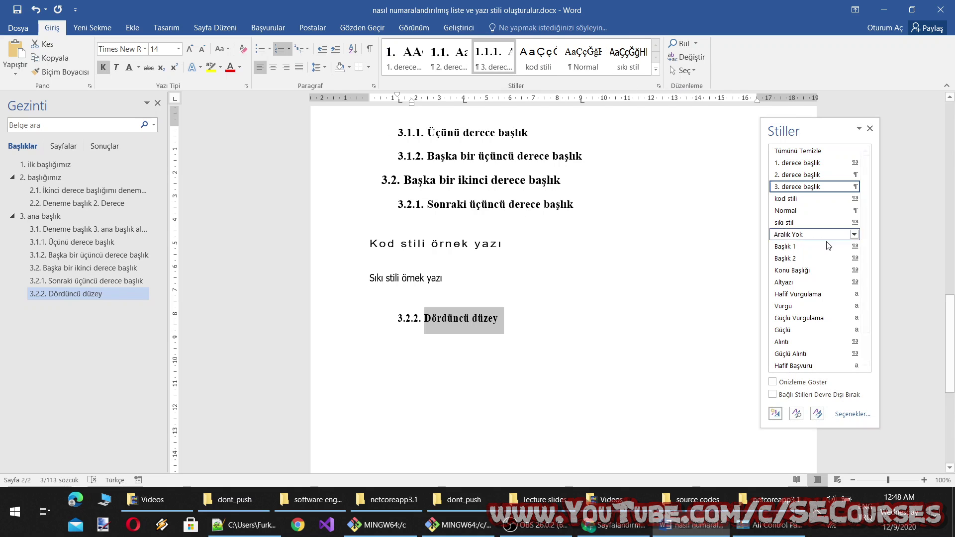
Create a new style named '4. derece başlık' from the heading's formatting.
{"action": "left_click", "coordinate": [775, 413]}
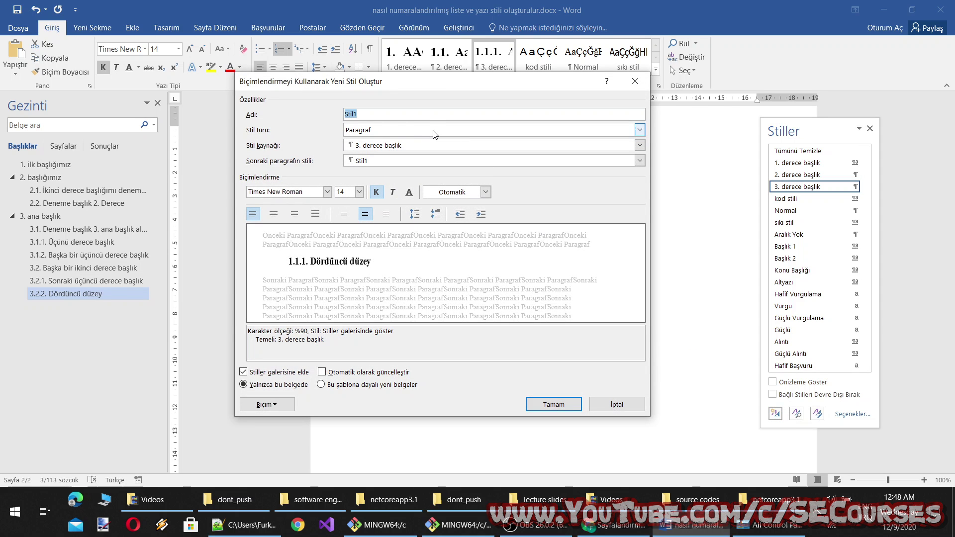
{"action": "type", "text": "3ç"}
{"action": "key", "text": "BackSpace"}
{"action": "type", "text": "4. derece başlık"}
{"action": "key", "text": "Return"}
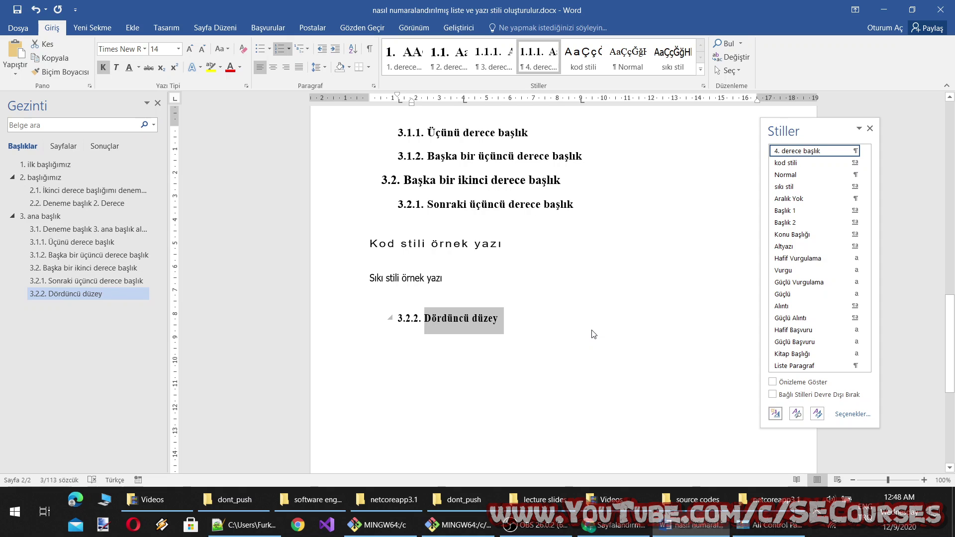
Update 4. derece başlık to match the 3.2.1 heading and apply it to Dördüncü düzey.
{"action": "scroll", "coordinate": [568, 342], "scroll_direction": "up", "scroll_amount": 4}
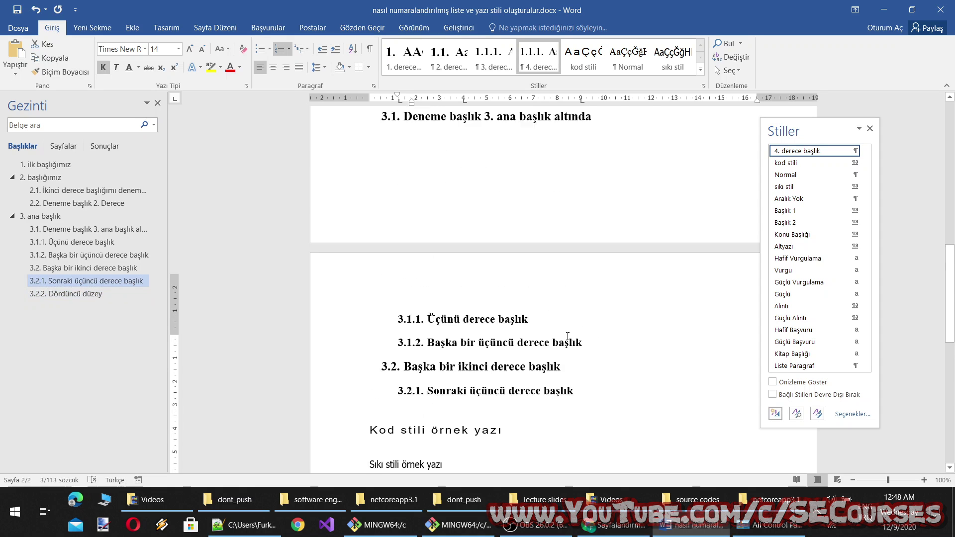
{"action": "scroll", "coordinate": [562, 334], "scroll_direction": "up", "scroll_amount": 5}
{"action": "scroll", "coordinate": [470, 298], "scroll_direction": "down", "scroll_amount": 8}
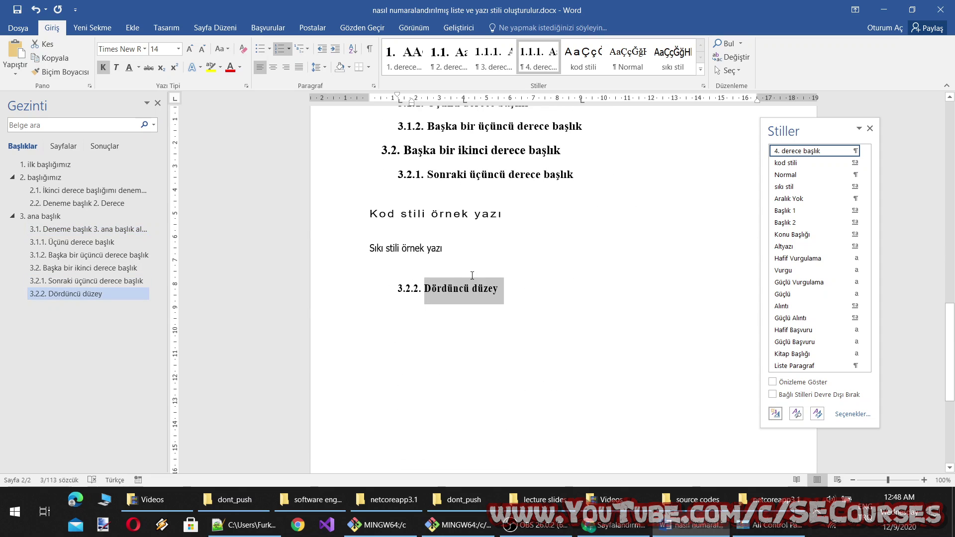
{"action": "left_click", "coordinate": [492, 245]}
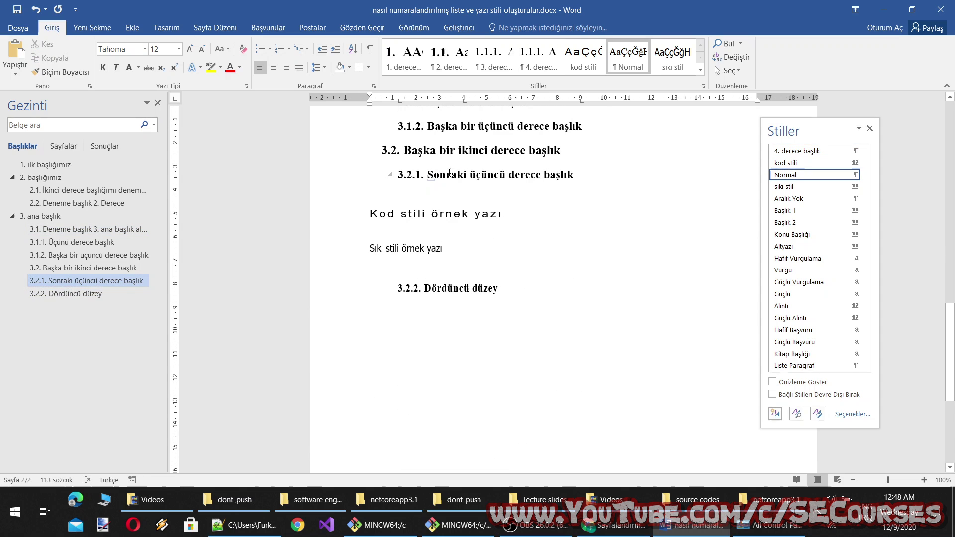
{"action": "left_click", "coordinate": [453, 292]}
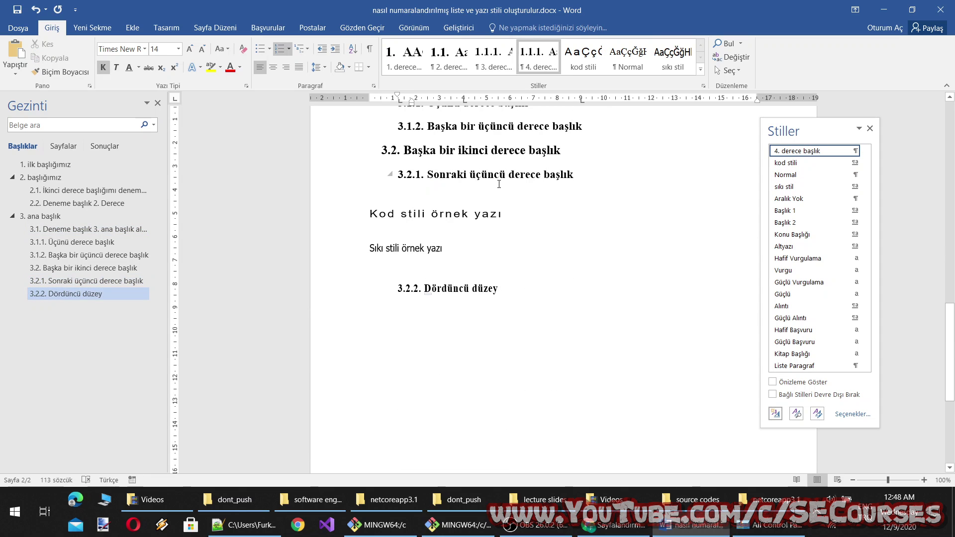
{"action": "left_click_drag", "start_coordinate": [543, 175], "coordinate": [477, 176]}
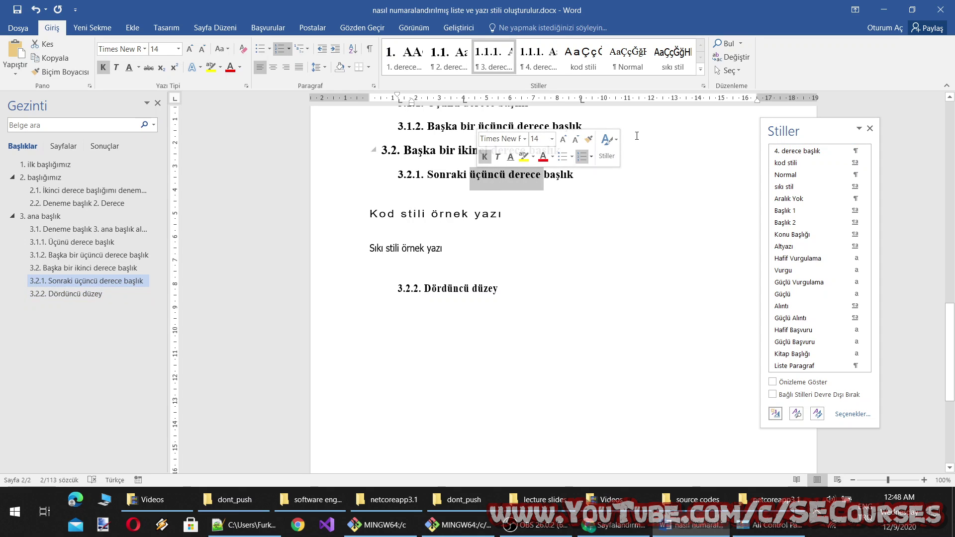
{"action": "right_click", "coordinate": [551, 65]}
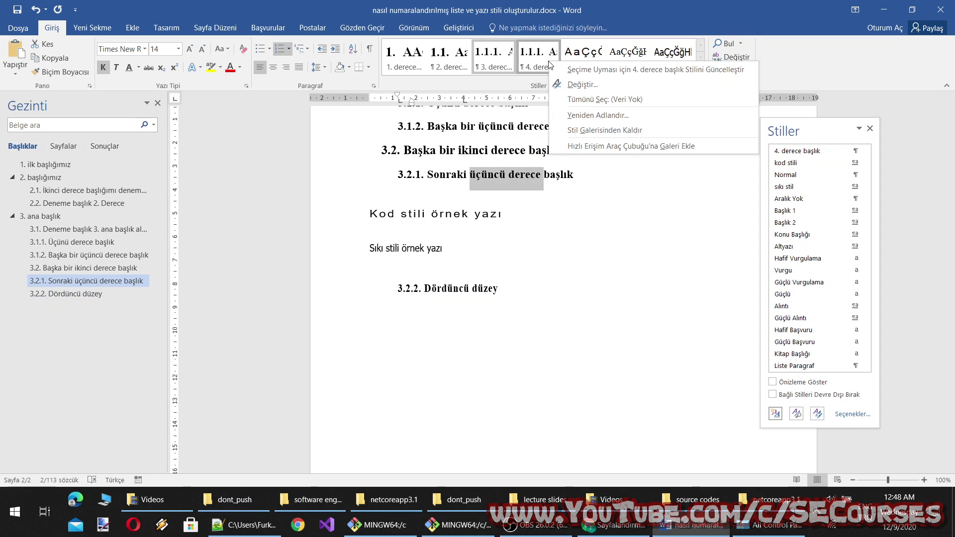
{"action": "left_click", "coordinate": [590, 70]}
{"action": "left_click_drag", "start_coordinate": [497, 290], "coordinate": [427, 289]}
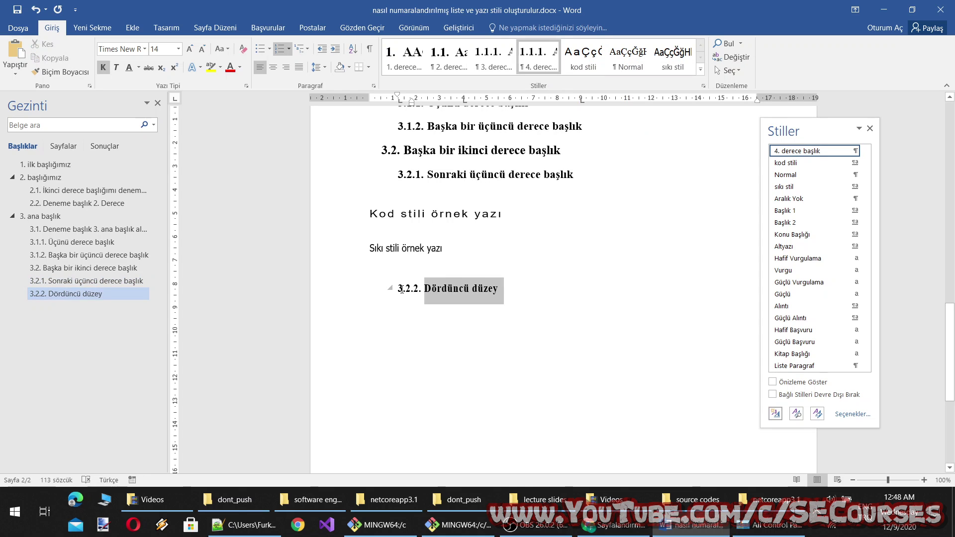
{"action": "left_click", "coordinate": [538, 54]}
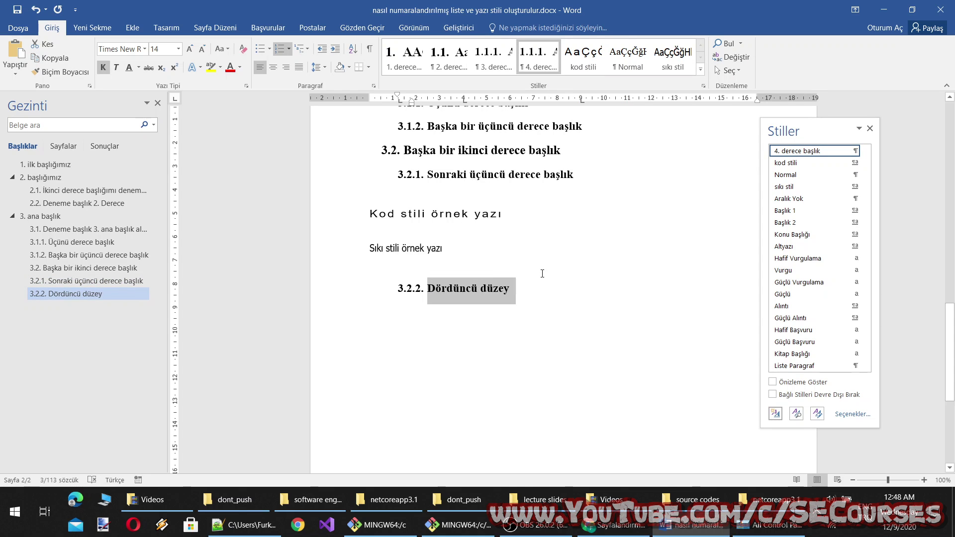
Link list level 4 of the current list style to 4. derece başlık.
{"action": "left_click", "coordinate": [302, 48]}
{"action": "mouse_move", "coordinate": [320, 280]}
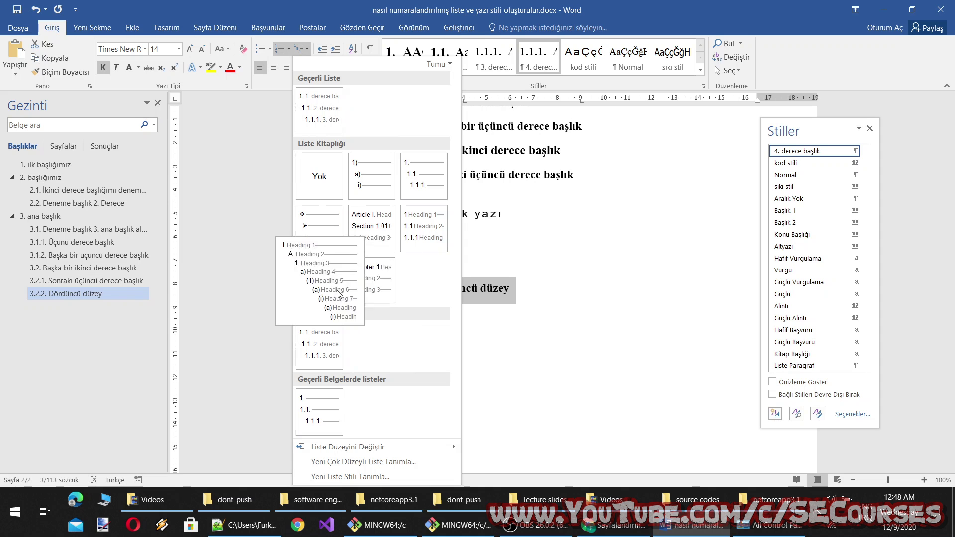
{"action": "right_click", "coordinate": [328, 341]}
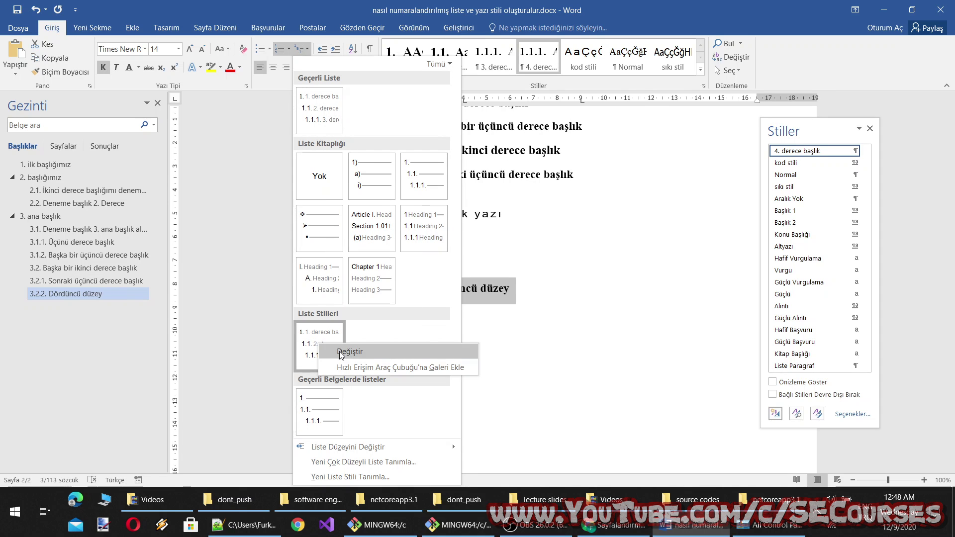
{"action": "left_click", "coordinate": [339, 351]}
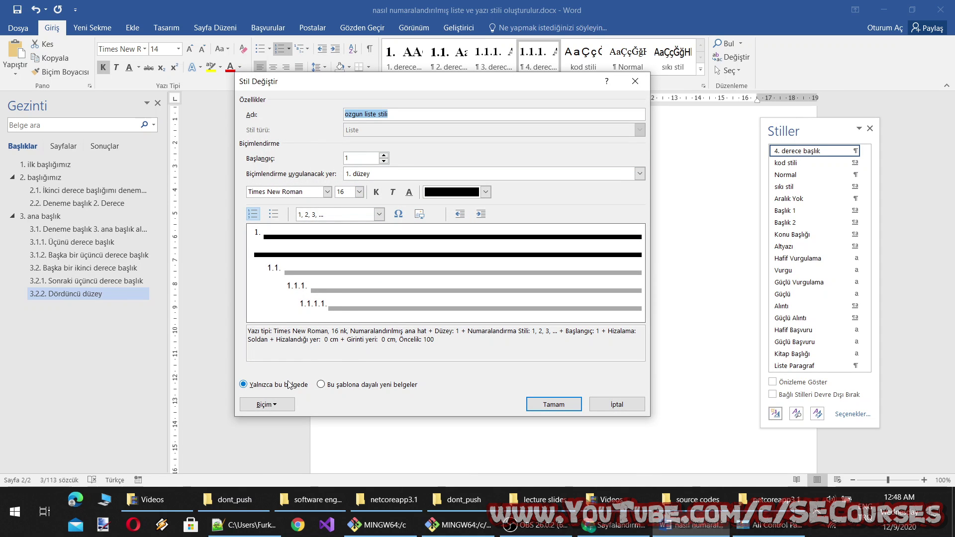
{"action": "left_click", "coordinate": [267, 404]}
{"action": "left_click", "coordinate": [289, 363]}
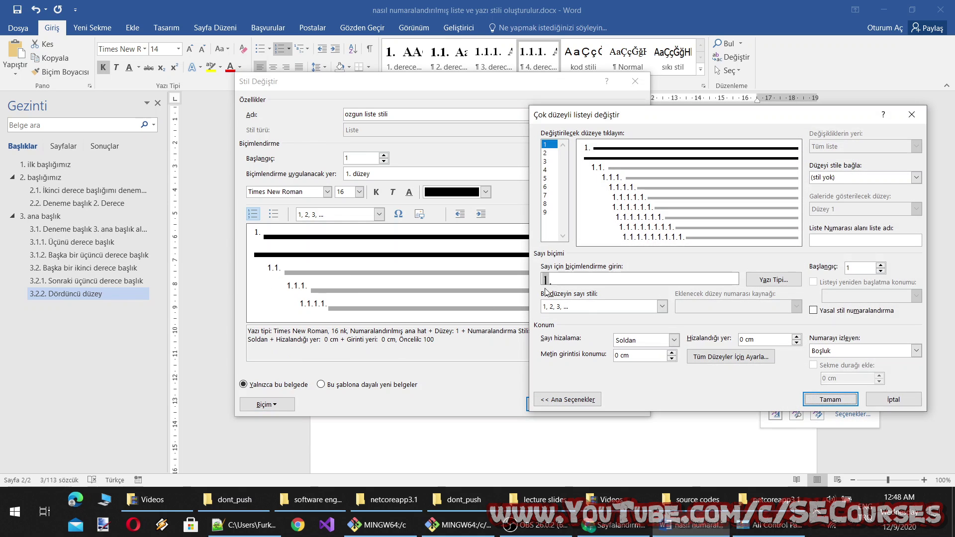
{"action": "left_click", "coordinate": [547, 170]}
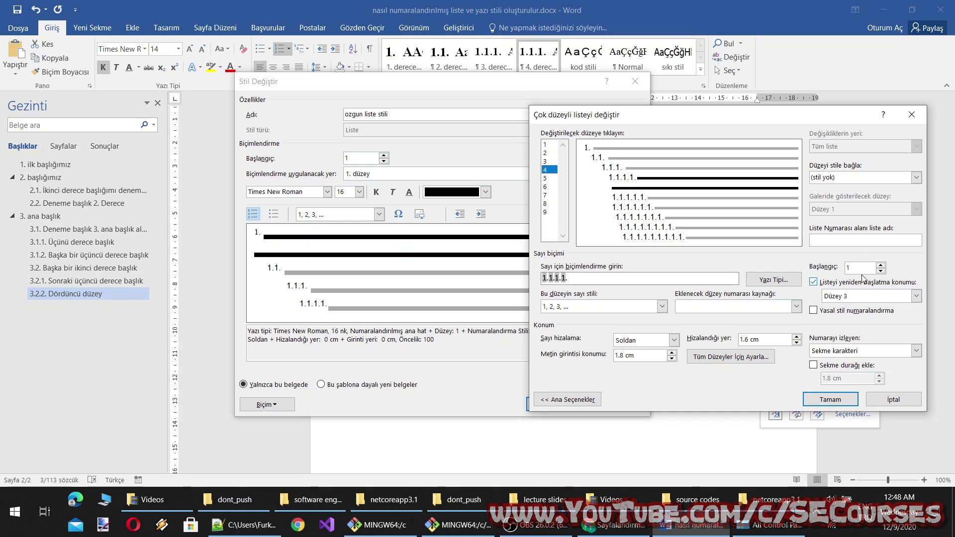
{"action": "left_click", "coordinate": [915, 177]}
{"action": "left_click", "coordinate": [840, 219]}
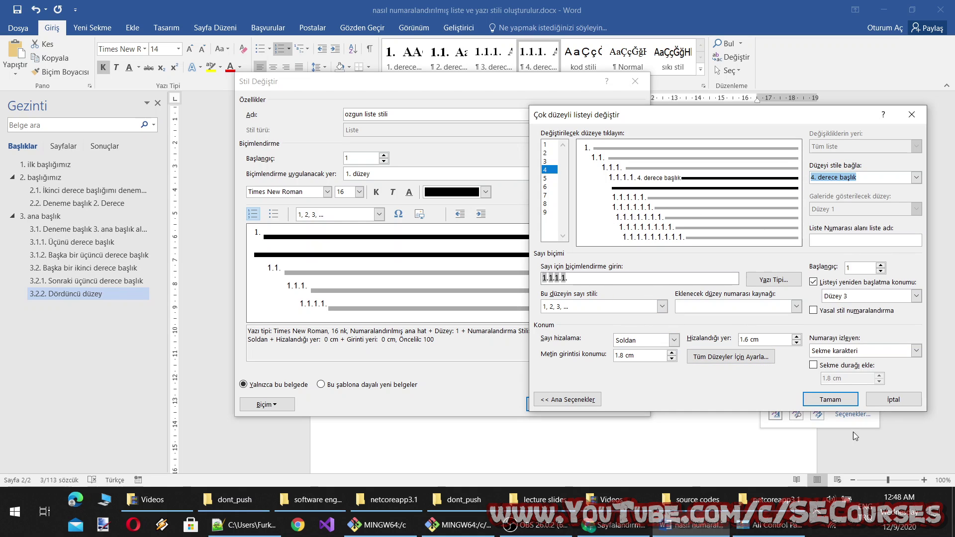
{"action": "left_click", "coordinate": [830, 399]}
{"action": "left_click", "coordinate": [556, 403]}
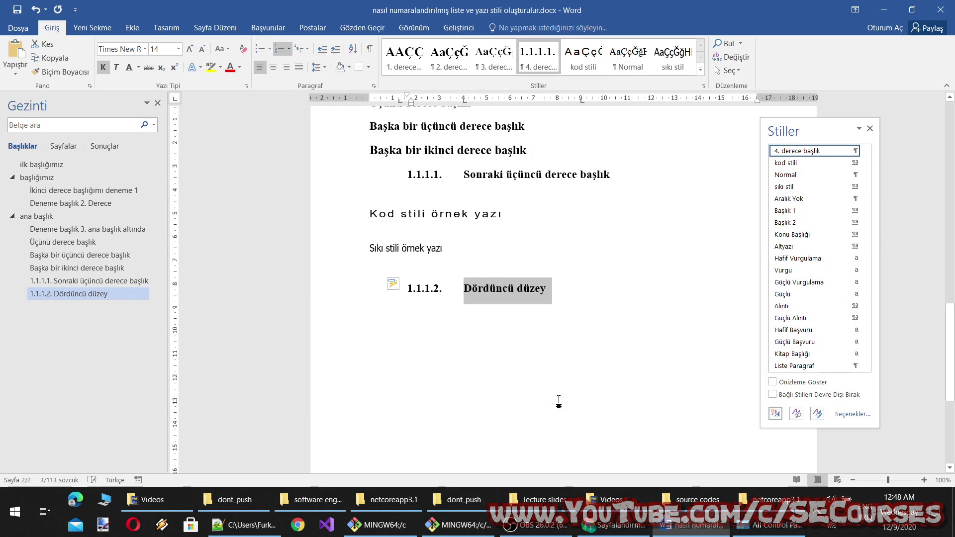
Add an empty paragraph after Dördüncü düzey and reapply the third-level style to Sonraki üçüncü derece başlık.
{"action": "left_click", "coordinate": [628, 325]}
{"action": "key", "text": "Return"}
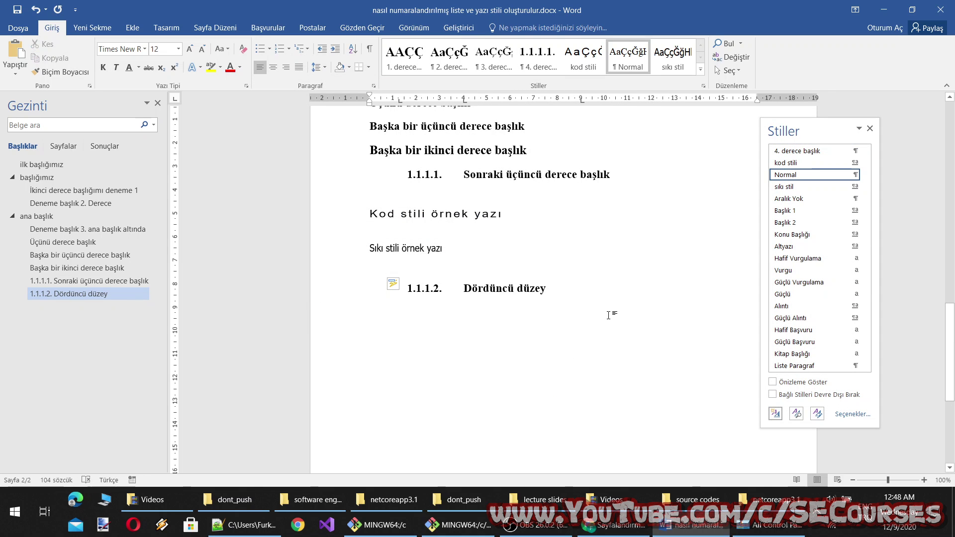
{"action": "scroll", "coordinate": [611, 315], "scroll_direction": "up", "scroll_amount": 2}
{"action": "left_click", "coordinate": [465, 205]}
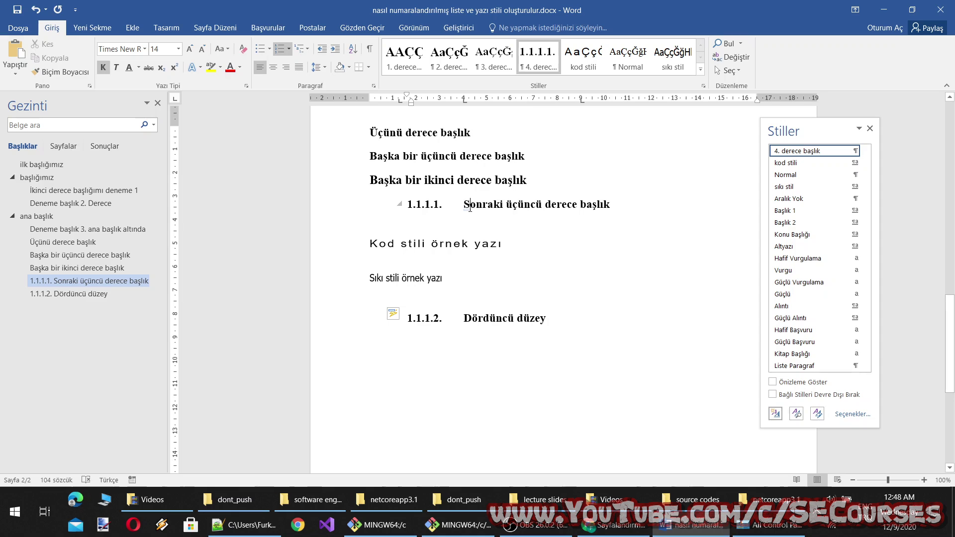
{"action": "left_click", "coordinate": [504, 67]}
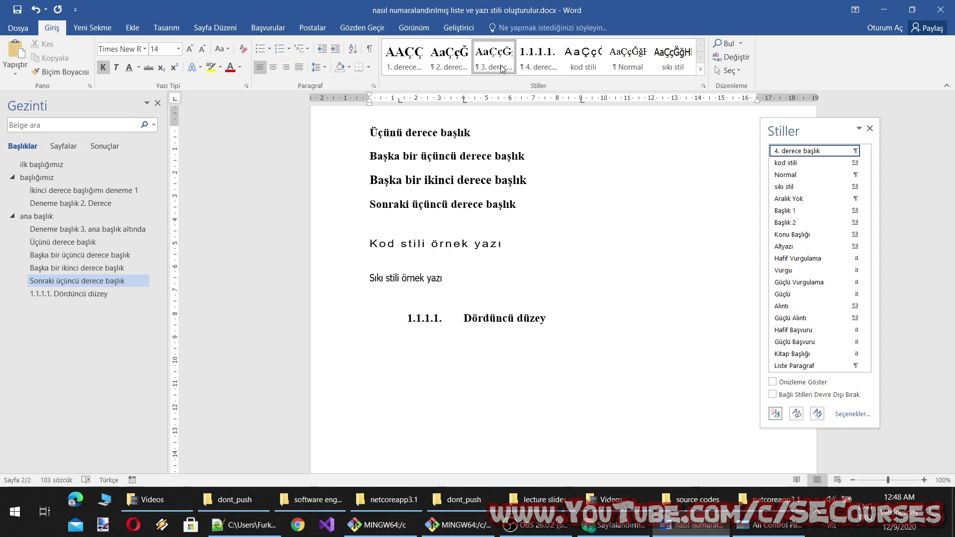
Browse the multilevel list gallery and deselect the Dördüncü düzey heading.
{"action": "left_click", "coordinate": [305, 52]}
{"action": "left_click", "coordinate": [580, 201]}
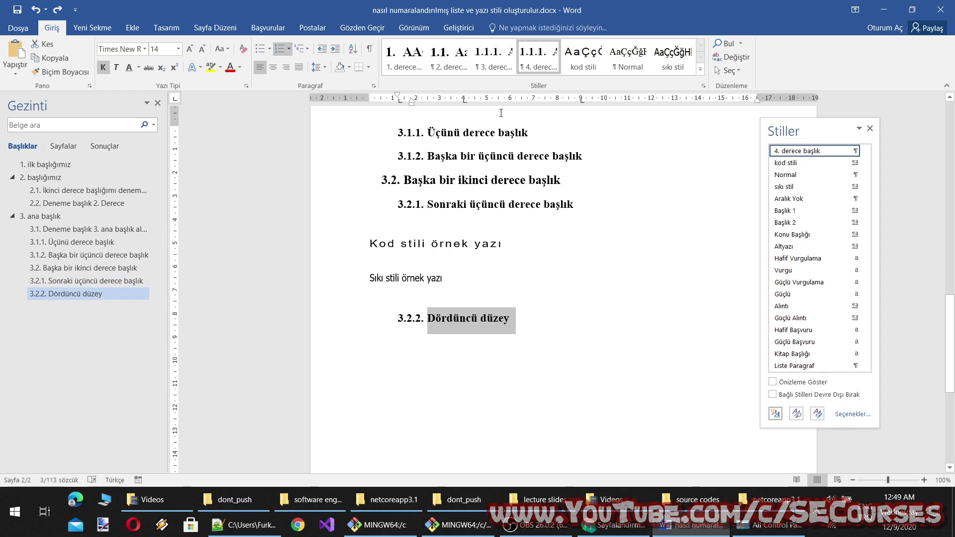
{"action": "left_click", "coordinate": [307, 48]}
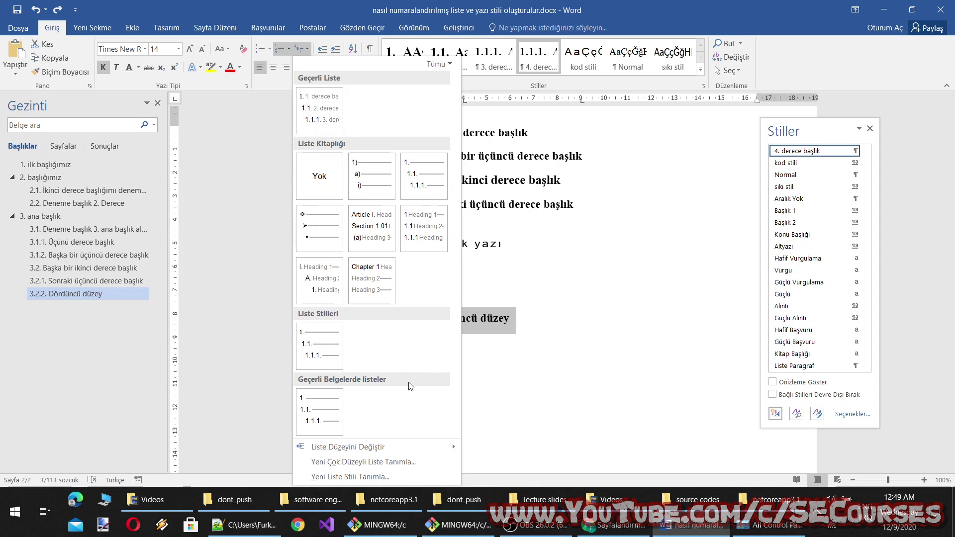
{"action": "left_click", "coordinate": [558, 302]}
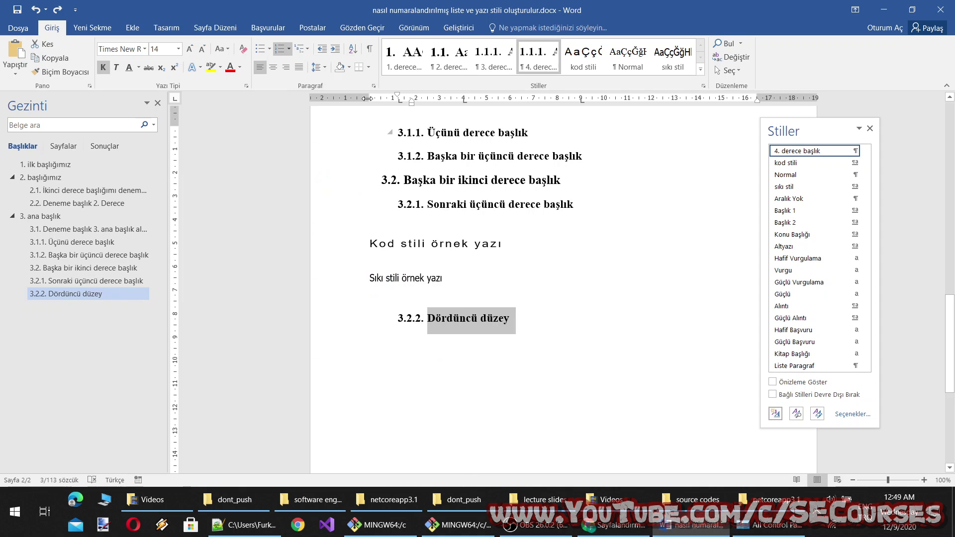
{"action": "left_click", "coordinate": [307, 48]}
{"action": "left_click", "coordinate": [624, 234]}
{"action": "left_click", "coordinate": [624, 234]}
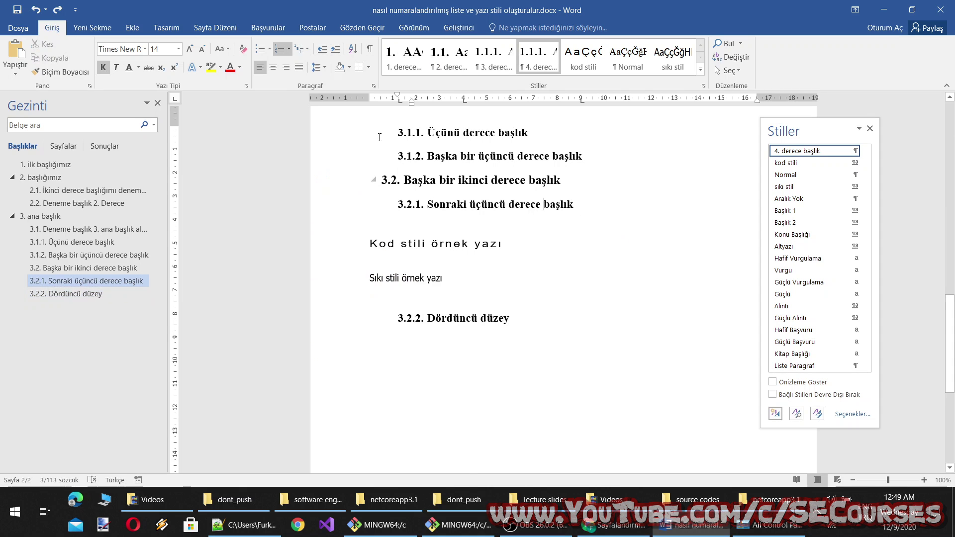
Open the current list style's multilevel settings and review levels 1 to 4.
{"action": "left_click", "coordinate": [304, 48]}
{"action": "right_click", "coordinate": [321, 107]}
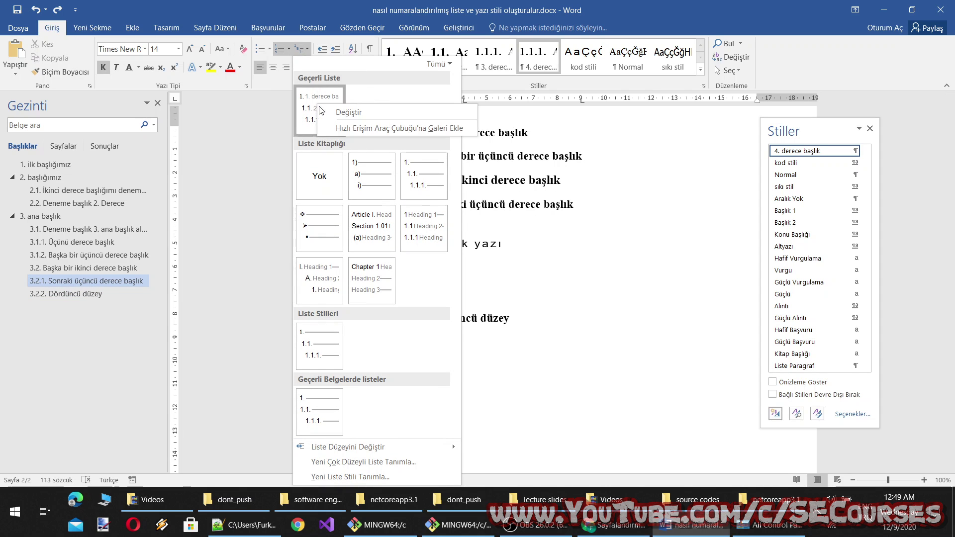
{"action": "left_click", "coordinate": [344, 111]}
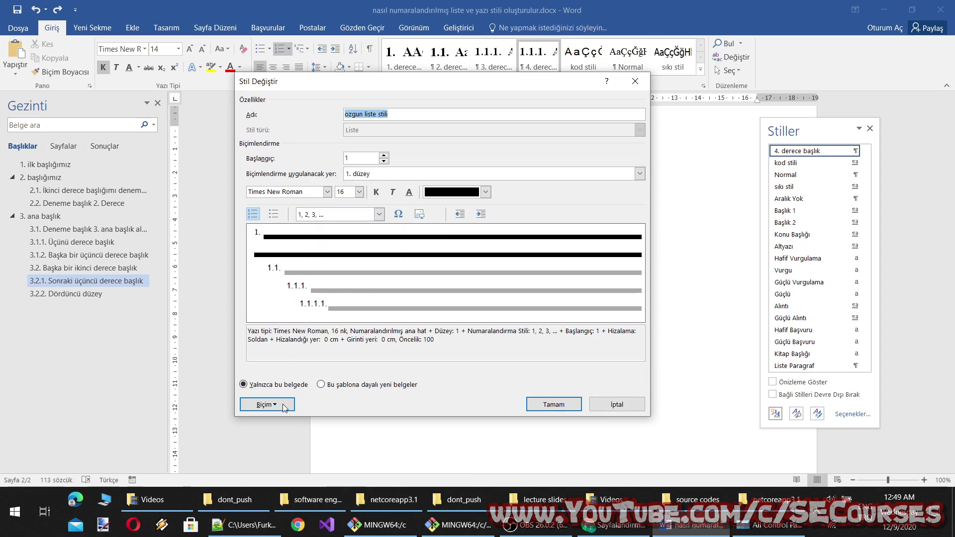
{"action": "left_click", "coordinate": [268, 402]}
{"action": "left_click", "coordinate": [290, 362]}
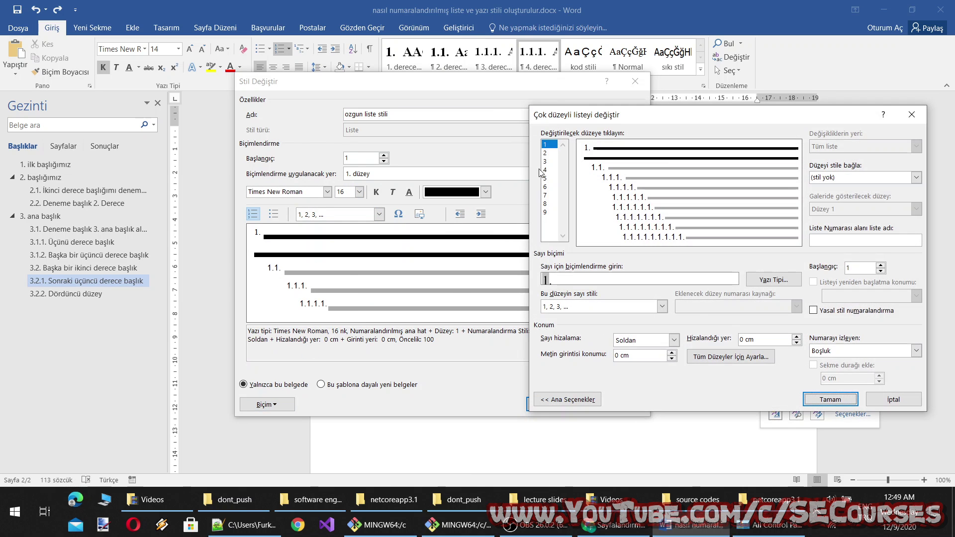
{"action": "left_click", "coordinate": [548, 152]}
{"action": "left_click", "coordinate": [549, 162]}
{"action": "left_click", "coordinate": [549, 170]}
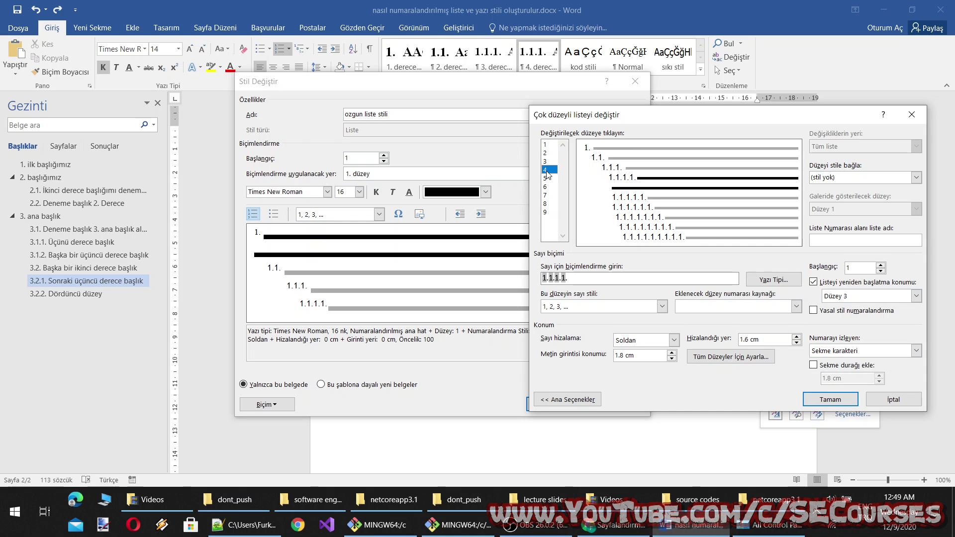
{"action": "left_click", "coordinate": [549, 145]}
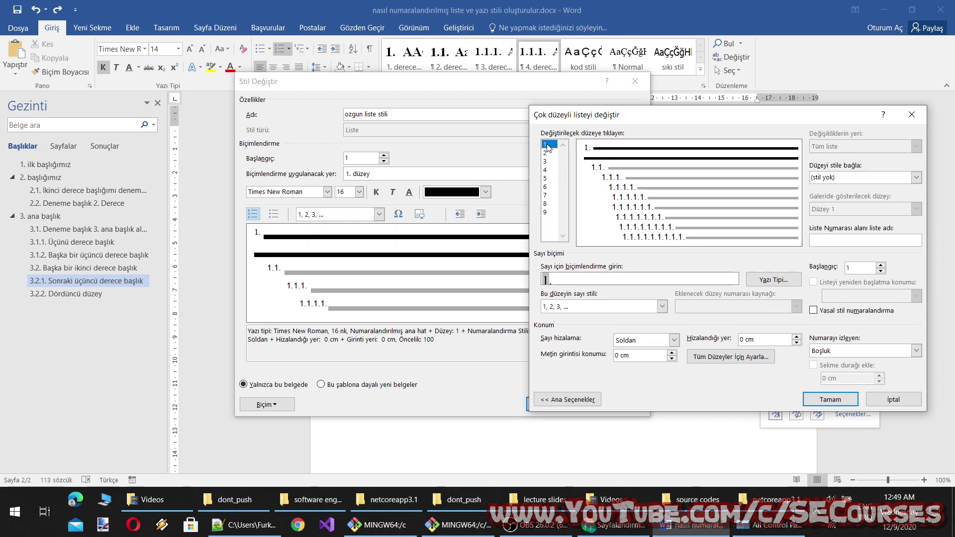
Link levels 1–4 to 1. through 4. derece başlık respectively.
{"action": "left_click", "coordinate": [915, 178]}
{"action": "left_click", "coordinate": [836, 195]}
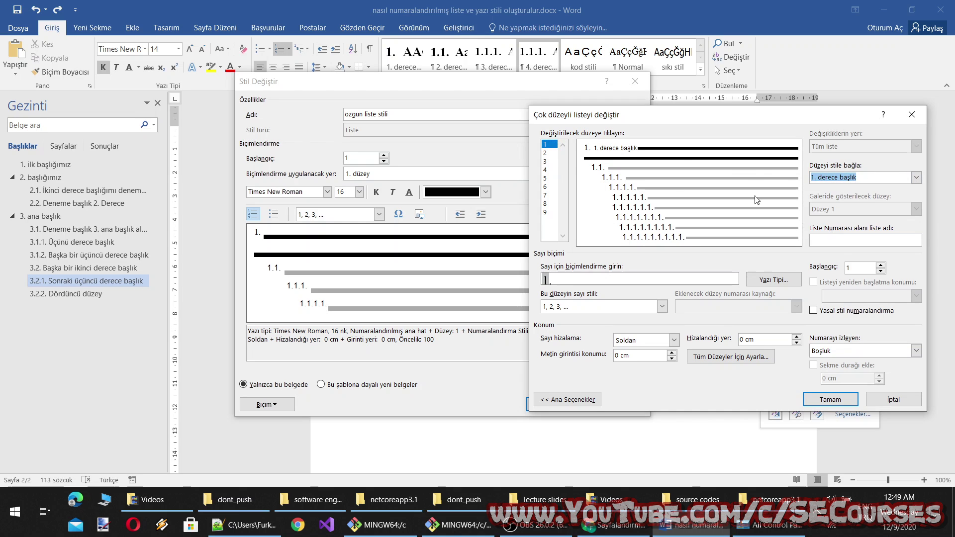
{"action": "left_click", "coordinate": [549, 153]}
{"action": "left_click", "coordinate": [916, 177]}
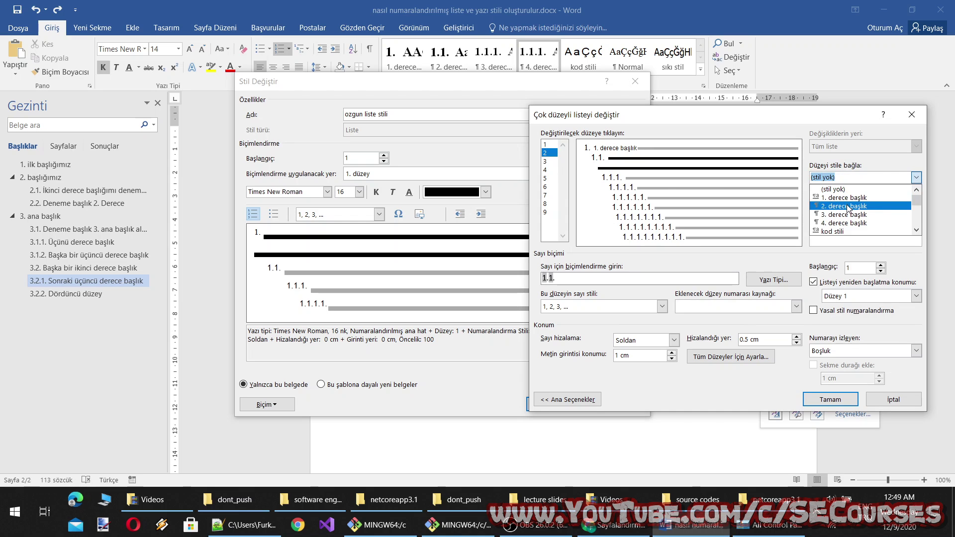
{"action": "left_click", "coordinate": [836, 204]}
{"action": "left_click", "coordinate": [549, 161]}
{"action": "left_click", "coordinate": [915, 177]}
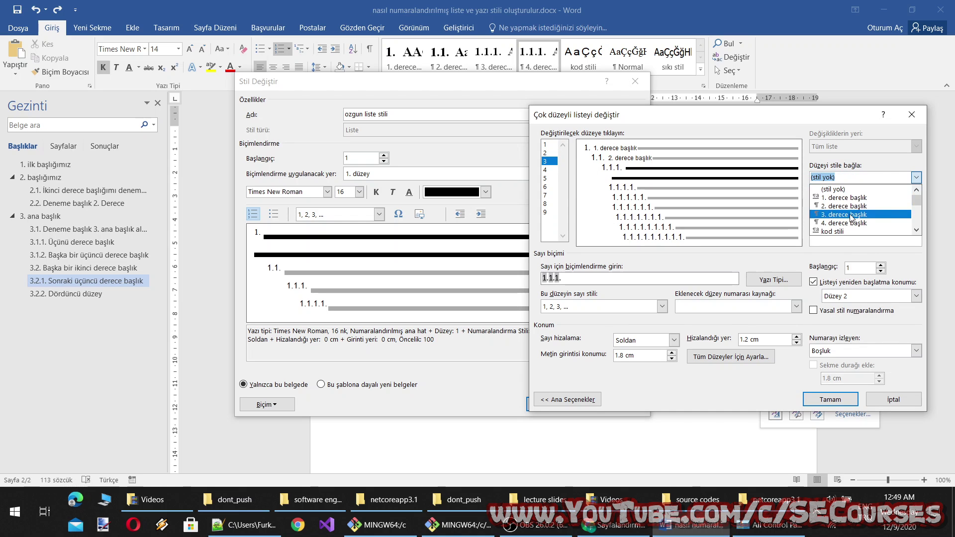
{"action": "left_click", "coordinate": [835, 212]}
{"action": "left_click", "coordinate": [550, 169]}
{"action": "left_click", "coordinate": [916, 178]}
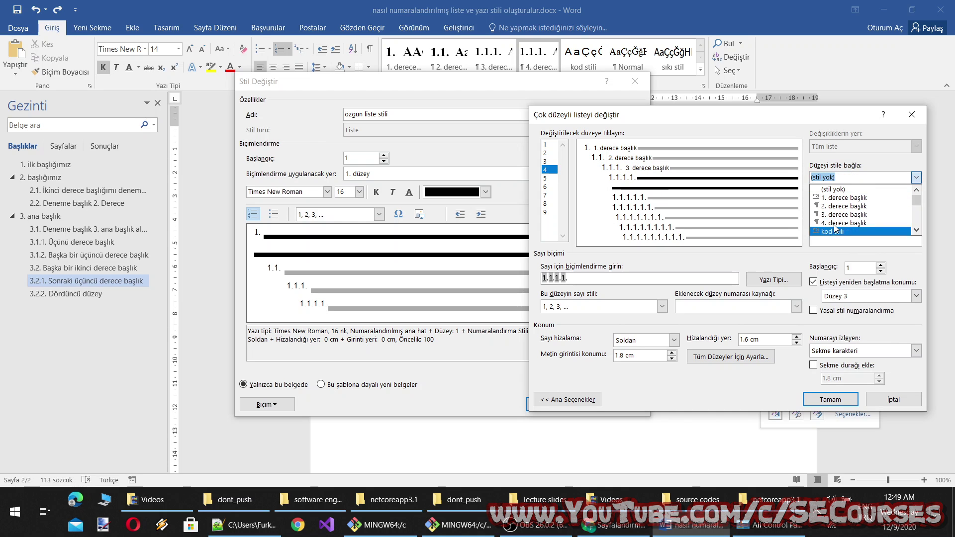
{"action": "left_click", "coordinate": [835, 220]}
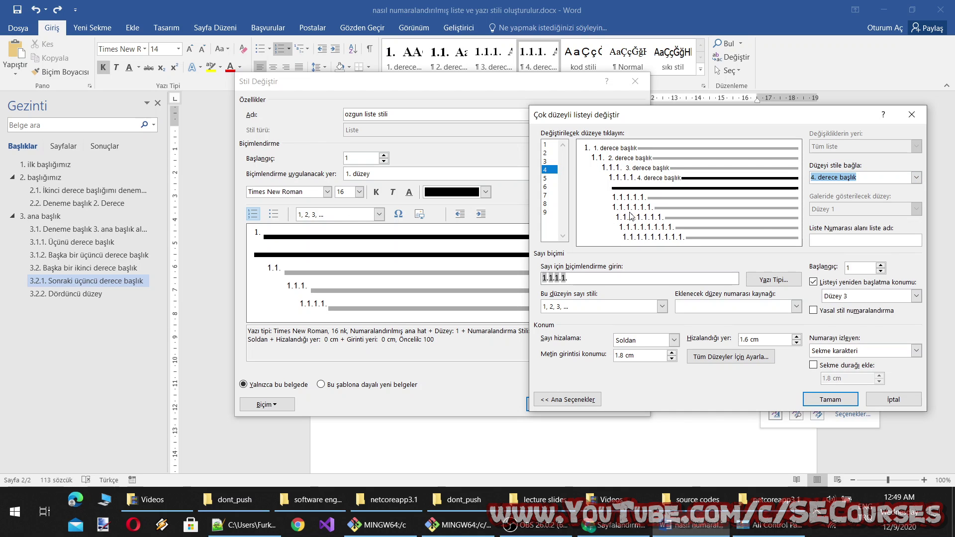
Confirm the list changes, accept updating 4. derece başlık, and return to Dördüncü düzey.
{"action": "left_click", "coordinate": [830, 401]}
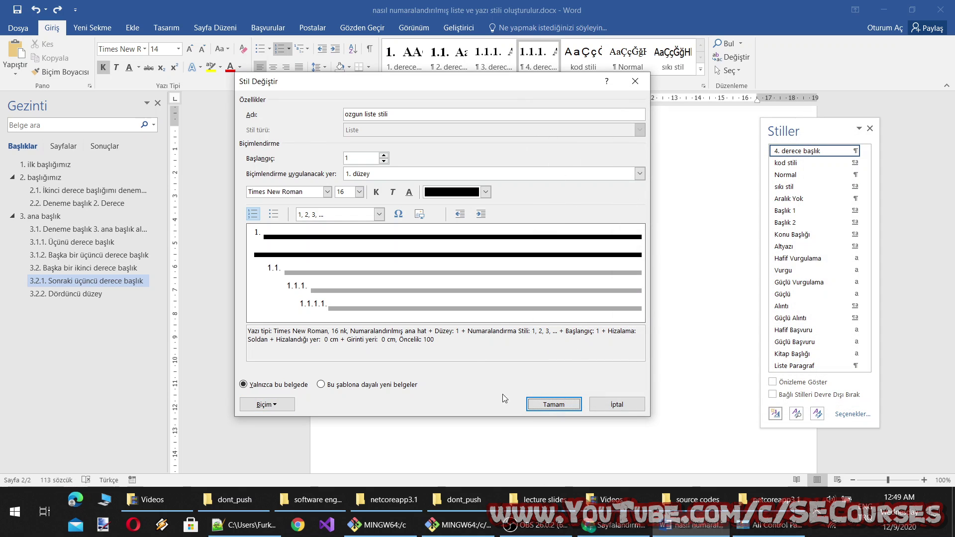
{"action": "left_click", "coordinate": [552, 404]}
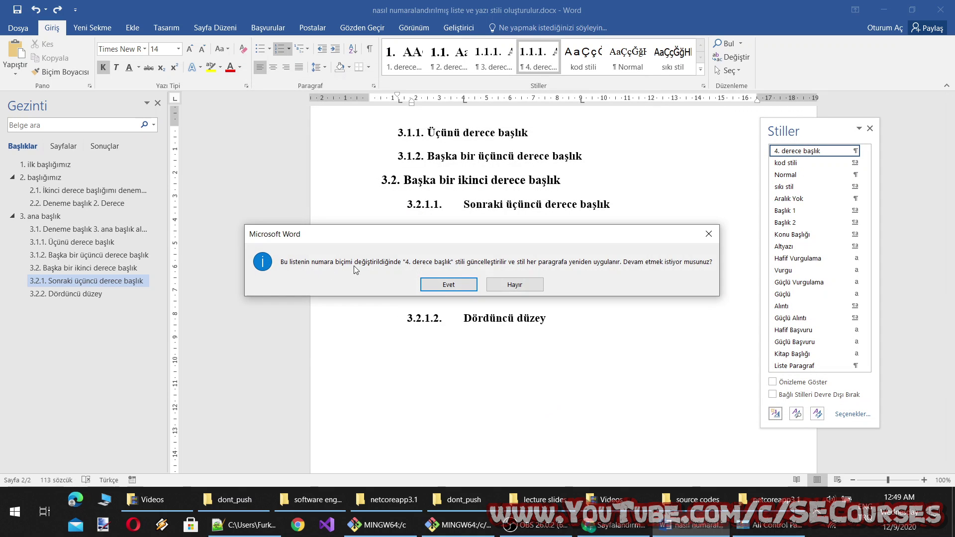
{"action": "left_click", "coordinate": [448, 281]}
{"action": "left_click", "coordinate": [503, 314]}
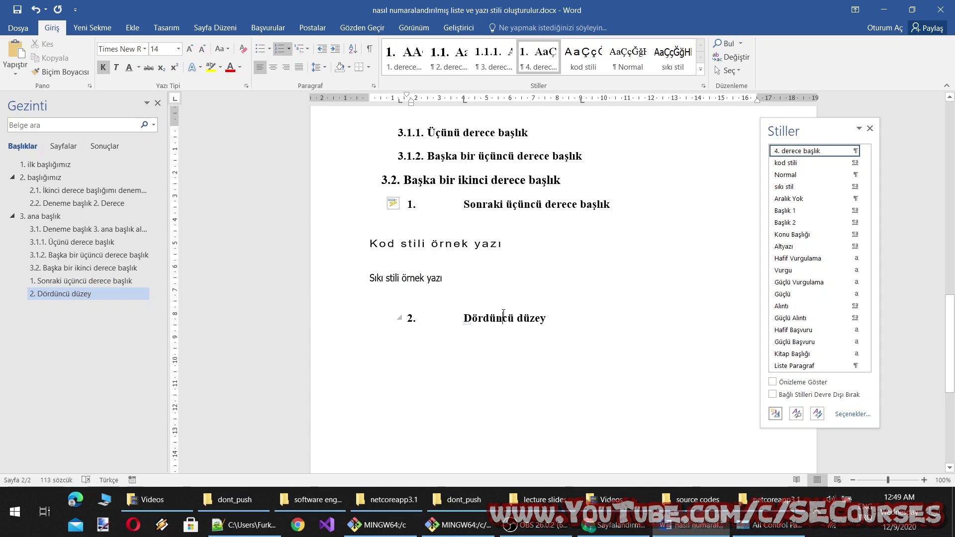
Open Format > Numbering for the ozgun liste stili list style from the Multilevel List gallery.
{"action": "scroll", "coordinate": [503, 315], "scroll_direction": "up", "scroll_amount": 3}
{"action": "scroll", "coordinate": [505, 317], "scroll_direction": "up", "scroll_amount": 8}
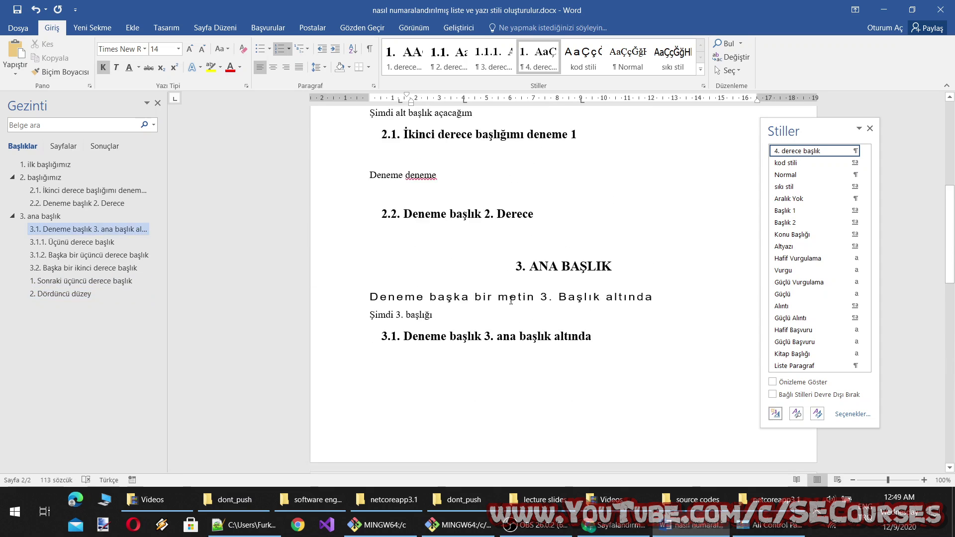
{"action": "scroll", "coordinate": [508, 318], "scroll_direction": "up", "scroll_amount": 4}
{"action": "scroll", "coordinate": [512, 321], "scroll_direction": "down", "scroll_amount": 12}
{"action": "scroll", "coordinate": [512, 320], "scroll_direction": "down", "scroll_amount": 4}
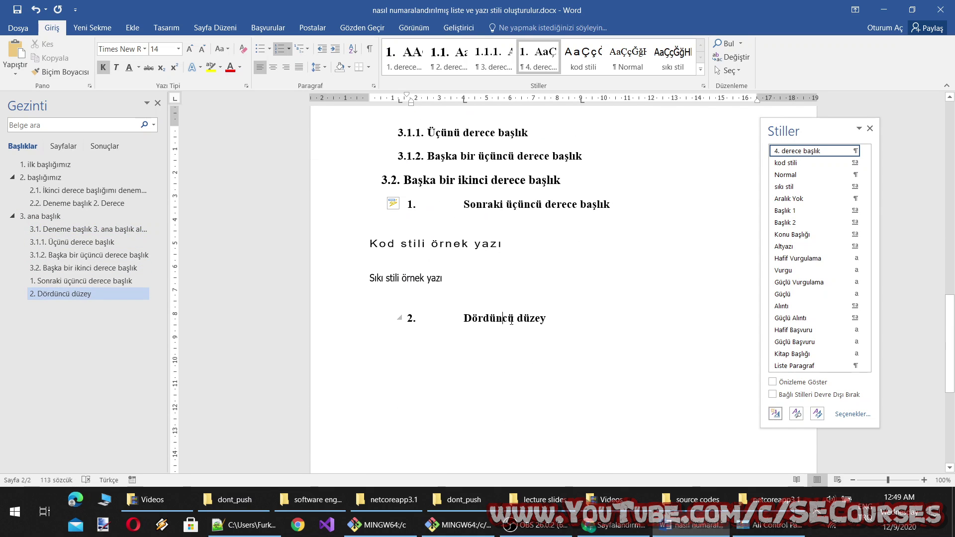
{"action": "left_click", "coordinate": [290, 48]}
{"action": "left_click", "coordinate": [289, 48]}
{"action": "left_click", "coordinate": [309, 48]}
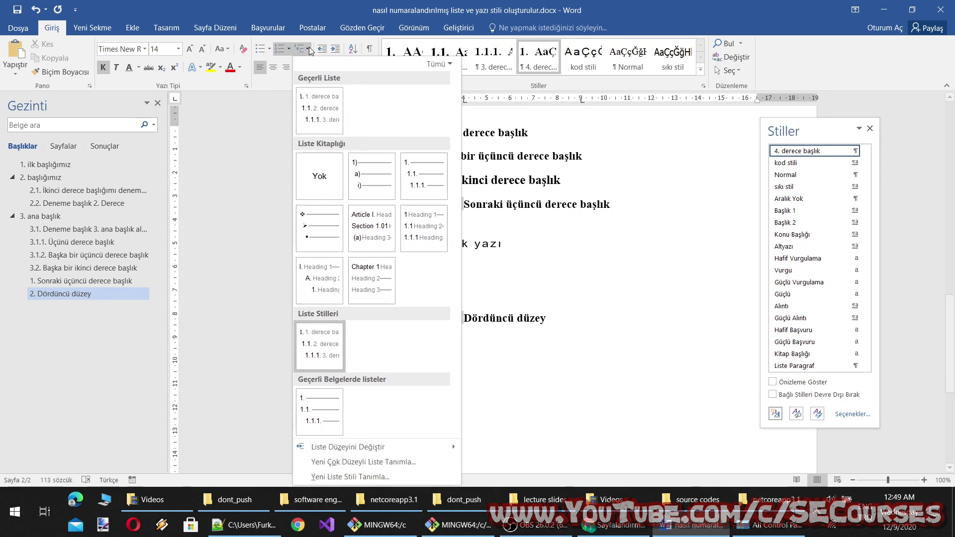
{"action": "right_click", "coordinate": [319, 117]}
{"action": "left_click", "coordinate": [344, 128]}
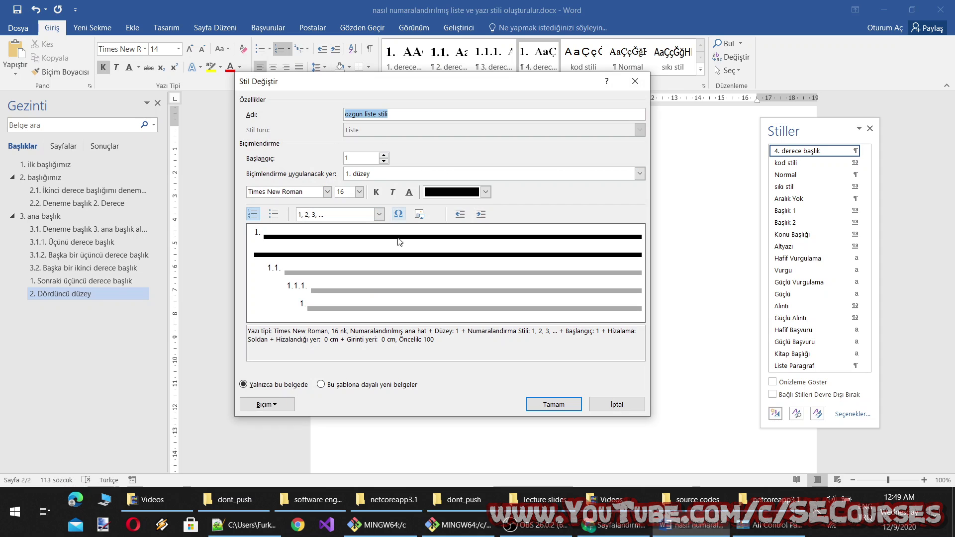
{"action": "left_click", "coordinate": [266, 404]}
{"action": "left_click", "coordinate": [278, 361]}
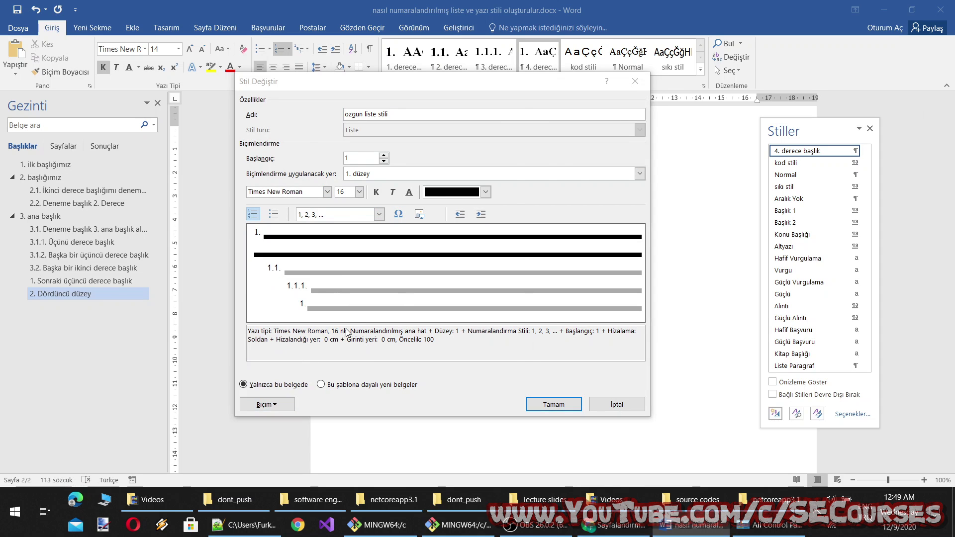
Rebuild the level 4 number format from the level 1, 2 and 3 numbers separated by dots.
{"action": "left_click", "coordinate": [546, 170]}
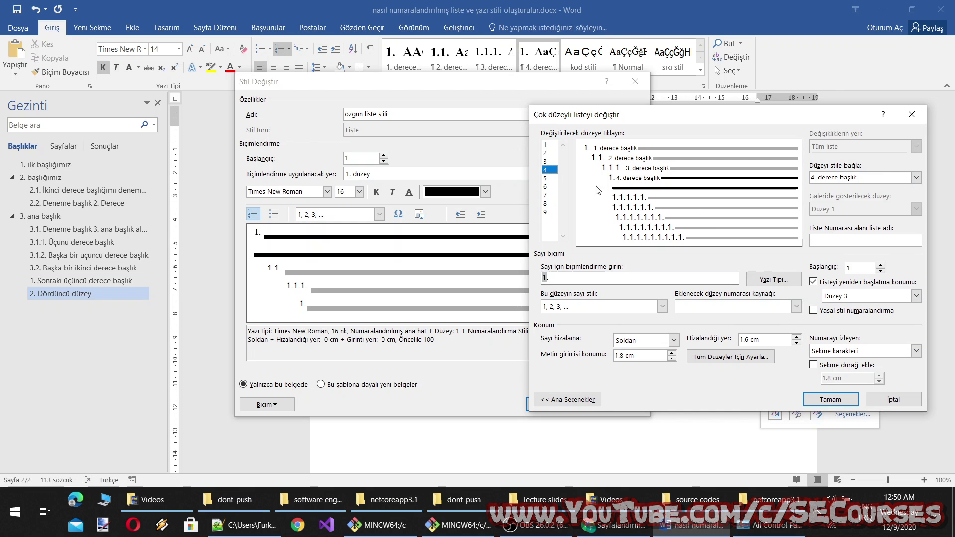
{"action": "left_click", "coordinate": [604, 157]}
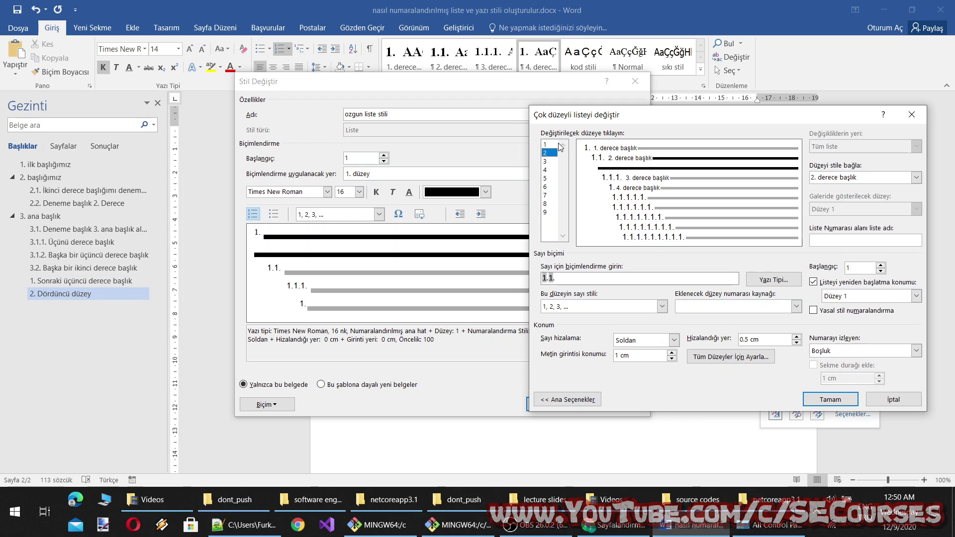
{"action": "left_click", "coordinate": [549, 162]}
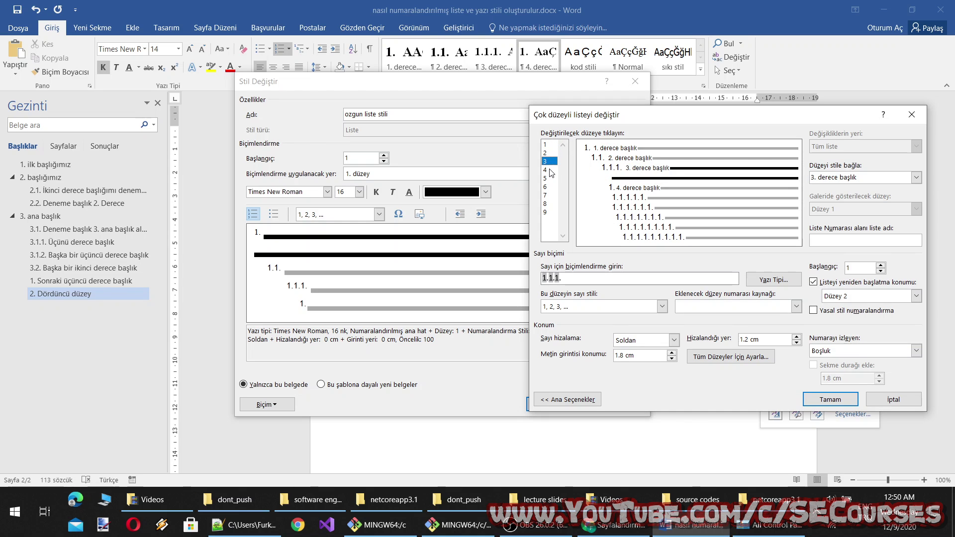
{"action": "left_click", "coordinate": [549, 170]}
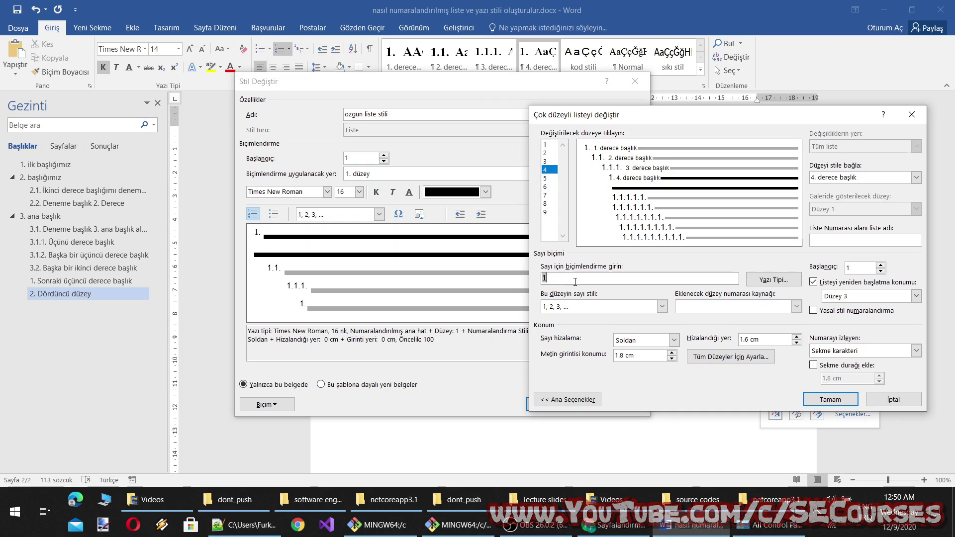
{"action": "key", "text": "BackSpace"}
{"action": "key", "text": "BackSpace"}
{"action": "left_click", "coordinate": [796, 307]}
{"action": "left_click", "coordinate": [733, 318]}
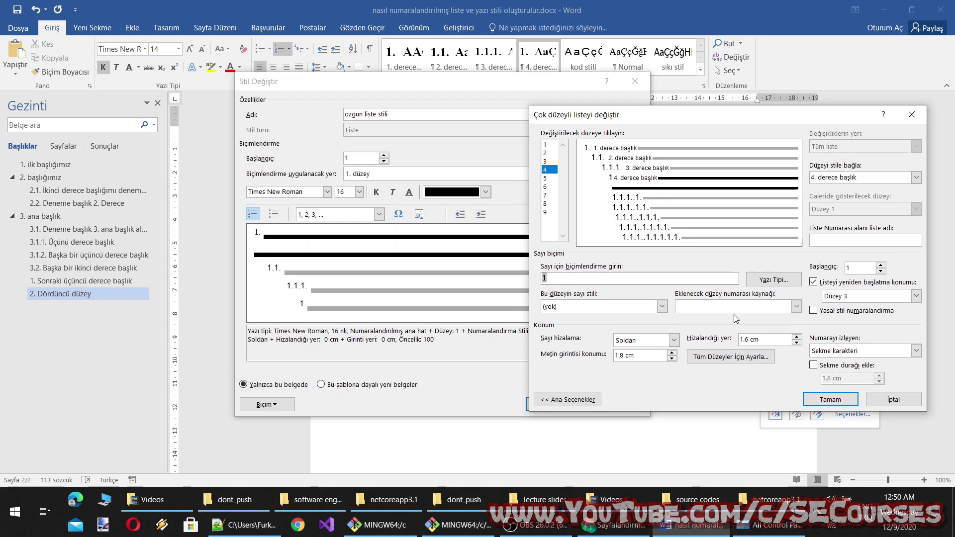
{"action": "type", "text": "."}
{"action": "left_click", "coordinate": [796, 307]}
{"action": "left_click", "coordinate": [706, 326]}
{"action": "type", "text": "."}
{"action": "left_click", "coordinate": [796, 307]}
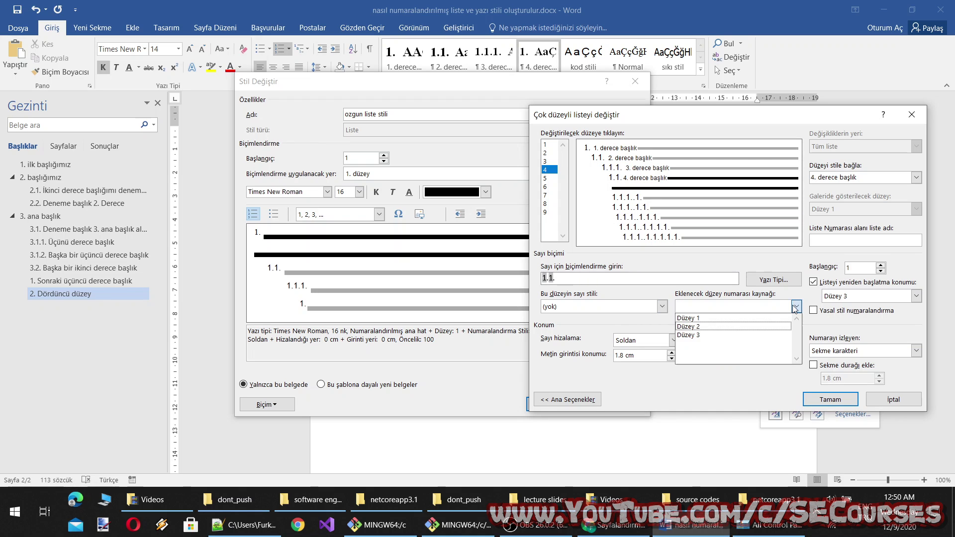
{"action": "left_click", "coordinate": [722, 336]}
{"action": "type", "text": "."}
Give level 4 lowercase a, b, c numbering (1.1.1.a) without a trailing dot, and apply.
{"action": "left_click", "coordinate": [661, 306]}
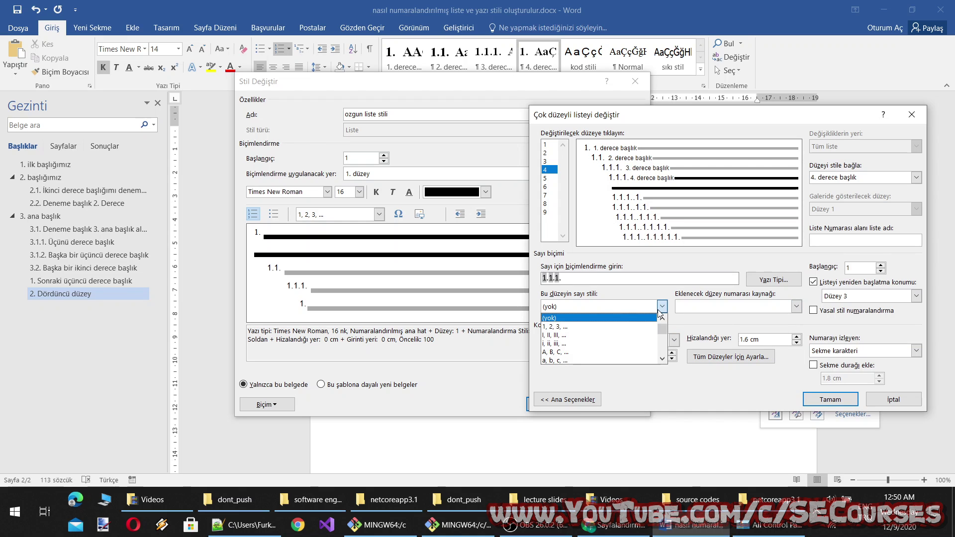
{"action": "left_click", "coordinate": [583, 326]}
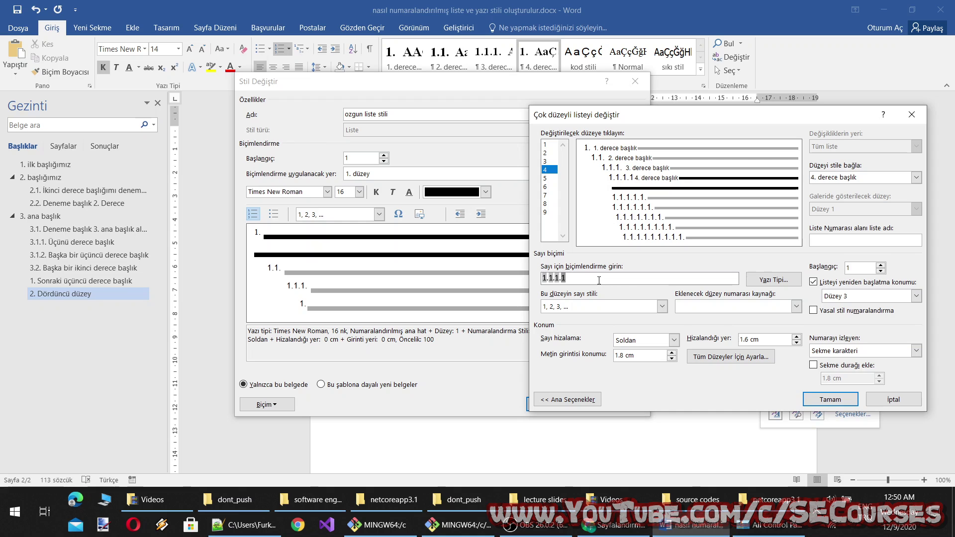
{"action": "key", "text": "BackSpace"}
{"action": "left_click", "coordinate": [662, 306]}
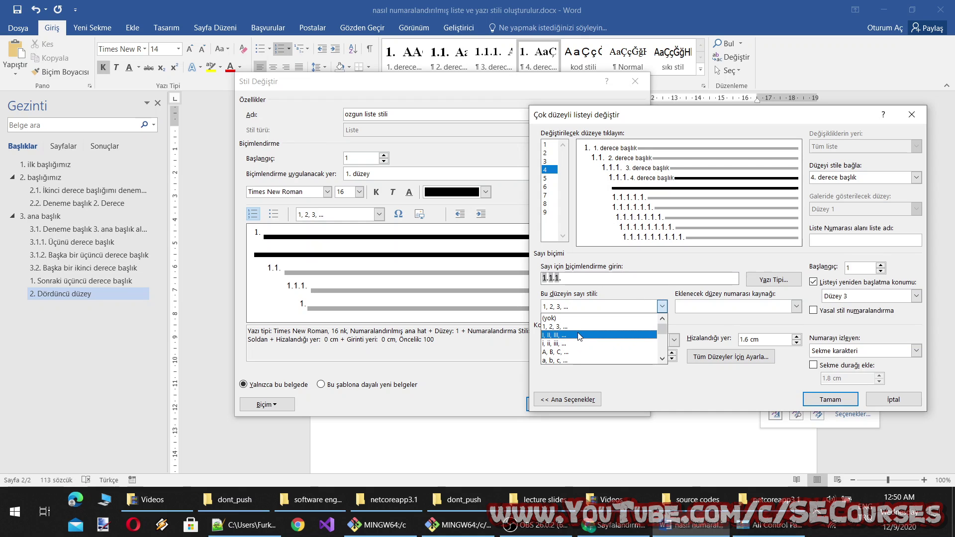
{"action": "left_click", "coordinate": [578, 360]}
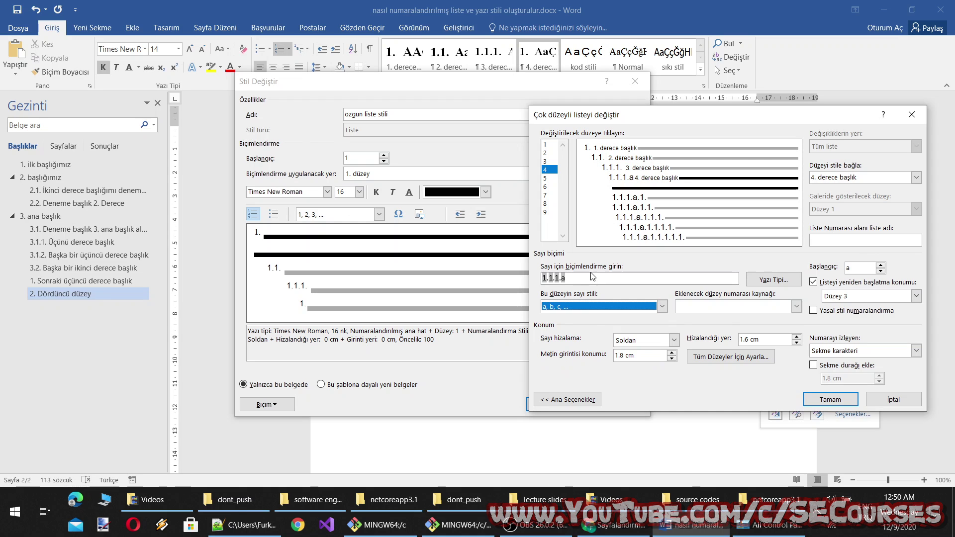
{"action": "left_click", "coordinate": [592, 277]}
{"action": "type", "text": "."}
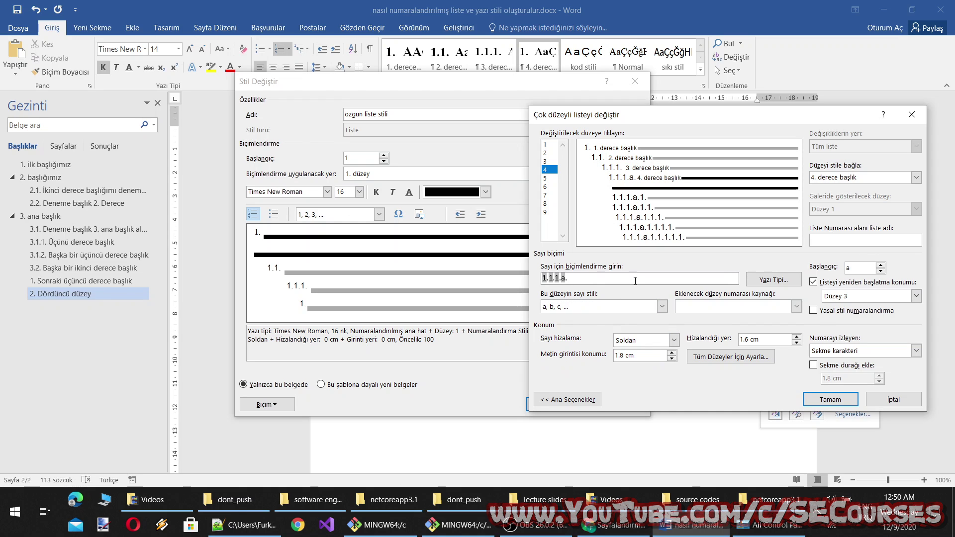
{"action": "key", "text": "BackSpace"}
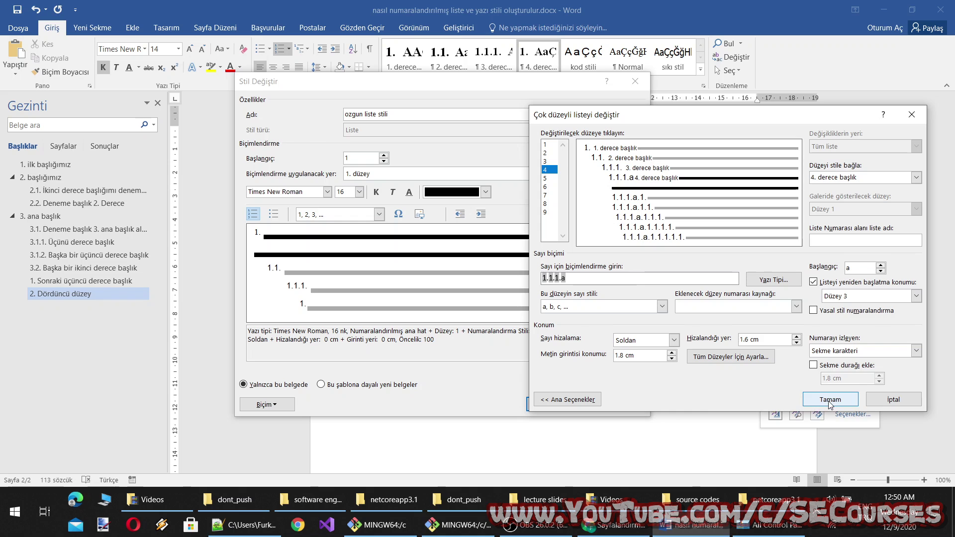
{"action": "left_click", "coordinate": [830, 400]}
{"action": "left_click", "coordinate": [550, 399]}
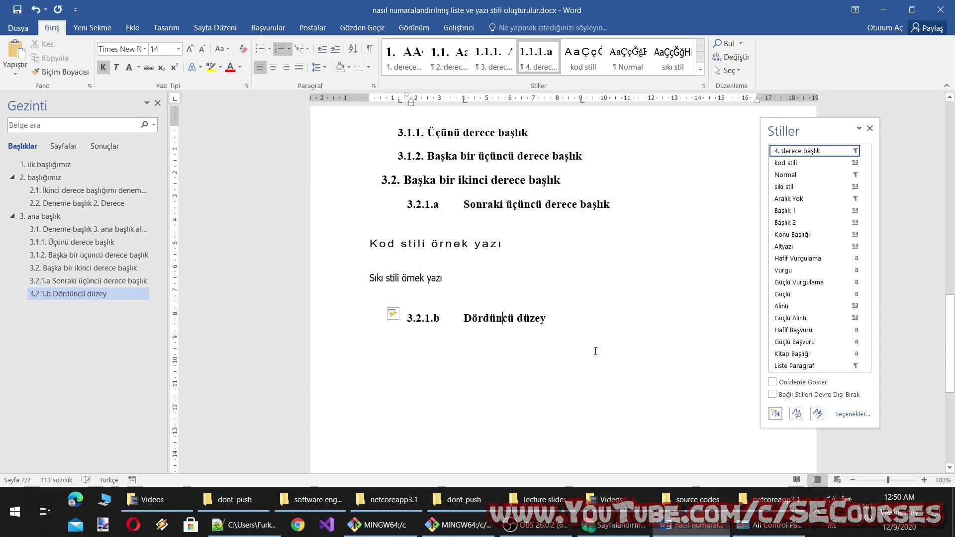
Apply 3. derece başlık to Sonraki üçüncü derece başlık and set 4. derece başlık to 12 pt.
{"action": "left_click", "coordinate": [487, 214]}
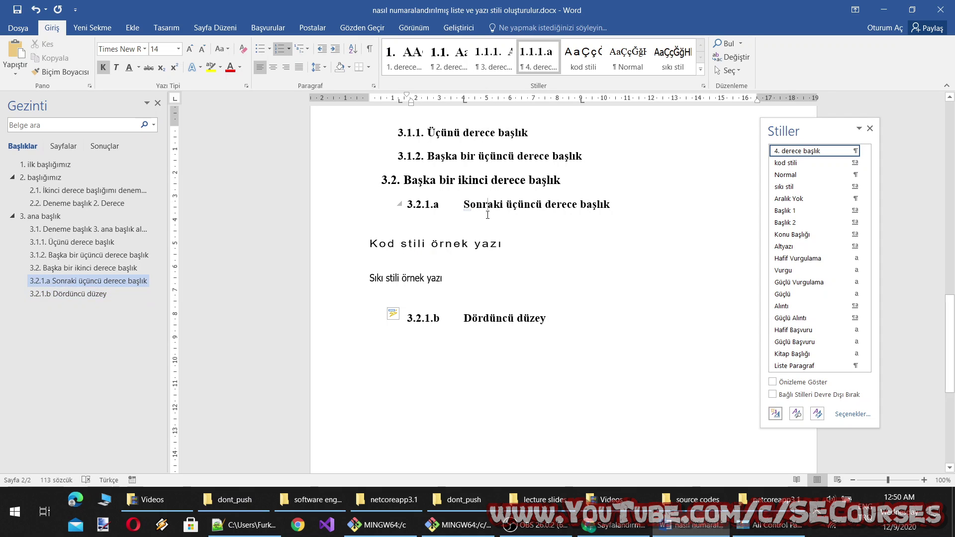
{"action": "left_click", "coordinate": [493, 57]}
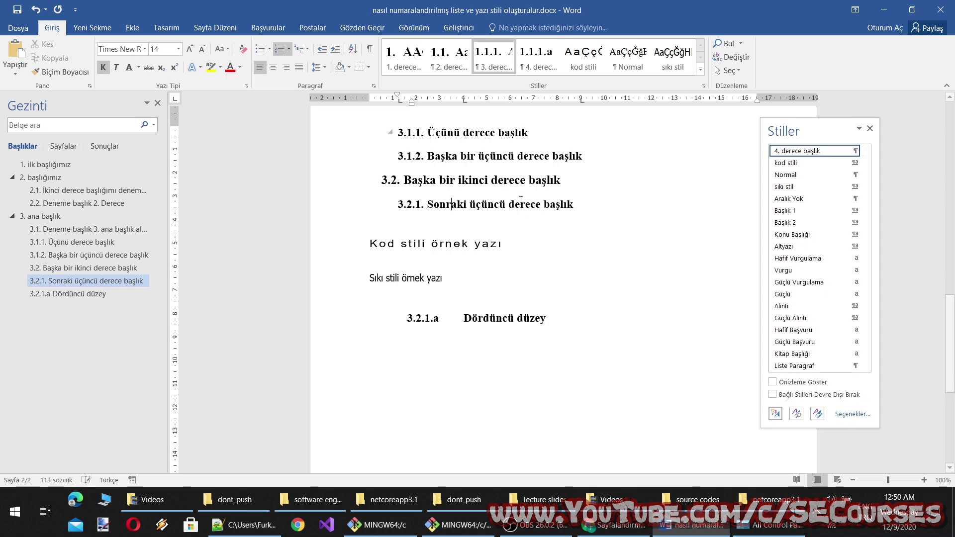
{"action": "left_click", "coordinate": [492, 320]}
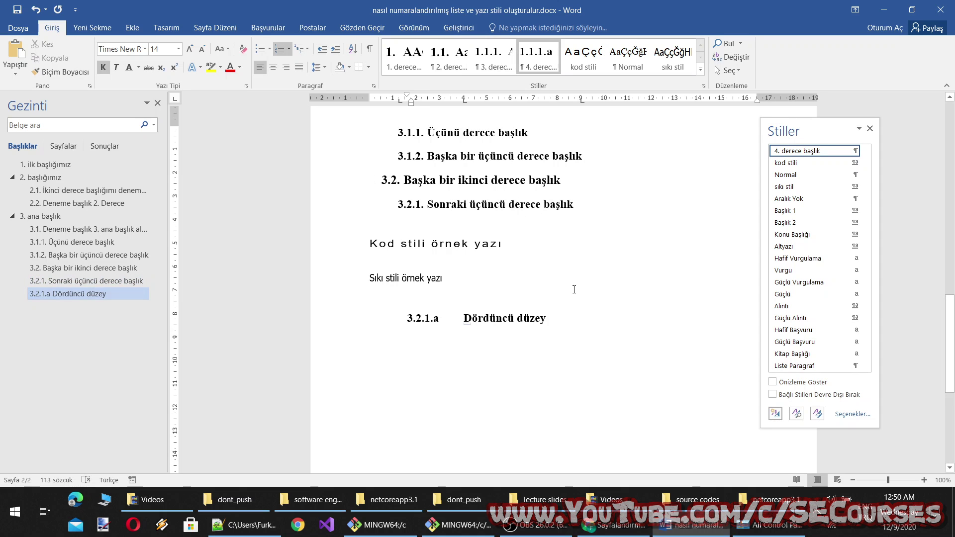
{"action": "right_click", "coordinate": [549, 55]}
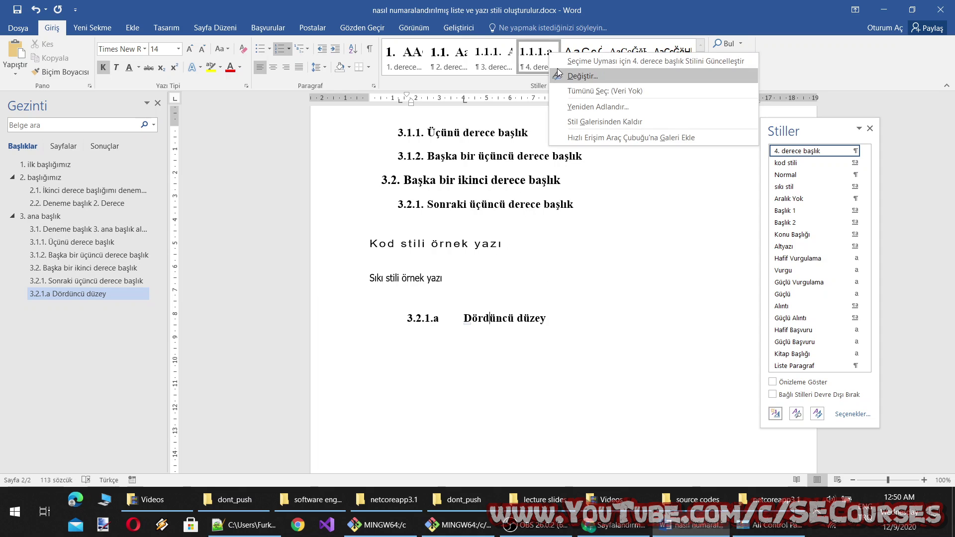
{"action": "left_click", "coordinate": [562, 73]}
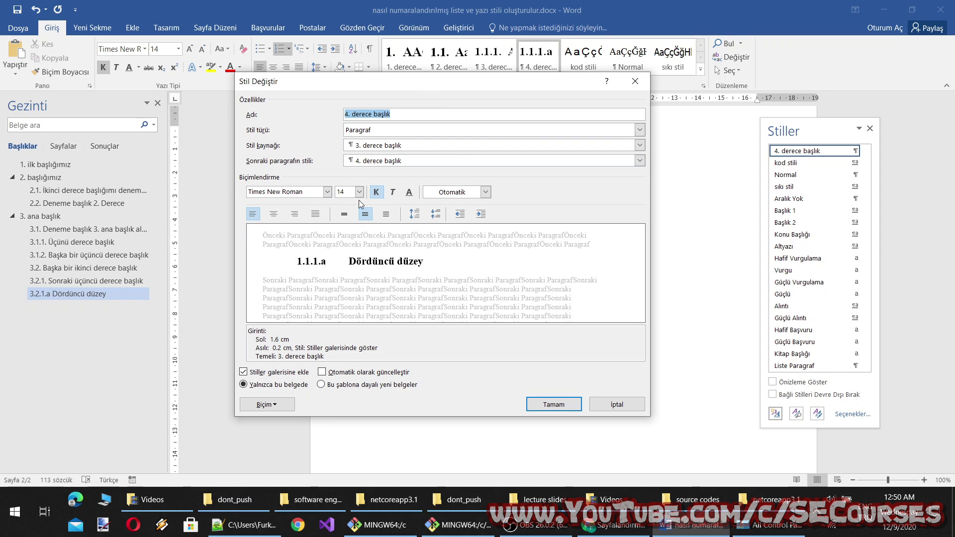
{"action": "left_click", "coordinate": [354, 193]}
{"action": "left_click", "coordinate": [359, 192]}
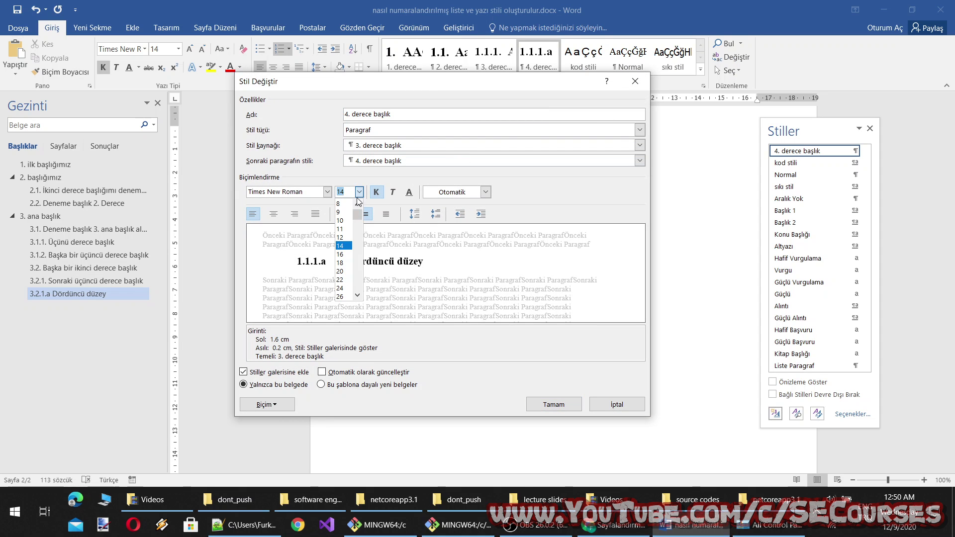
{"action": "left_click", "coordinate": [344, 240]}
{"action": "left_click", "coordinate": [554, 404]}
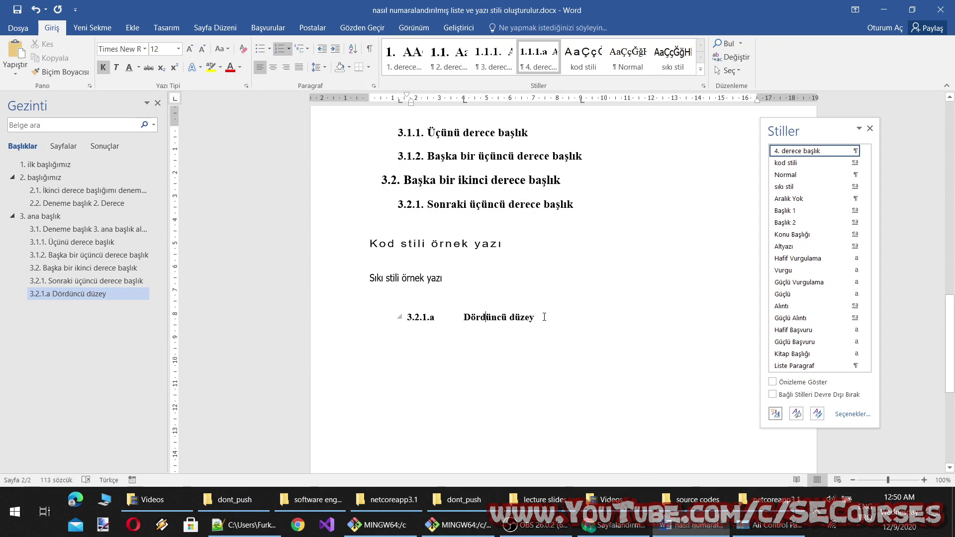
Start a new 3.2.1.b heading and make Normal the paragraph style following 4. derece başlık.
{"action": "key", "text": "Return"}
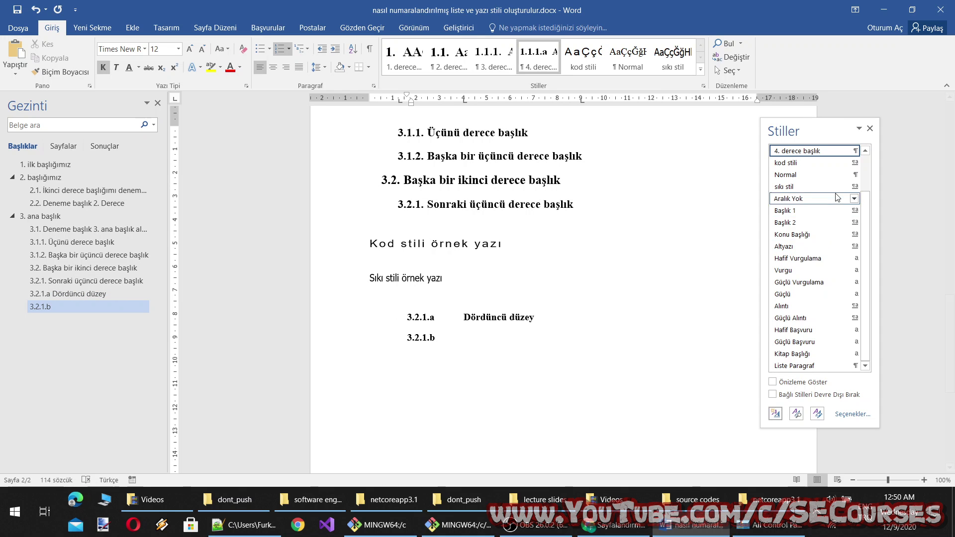
{"action": "scroll", "coordinate": [816, 208], "scroll_direction": "up", "scroll_amount": 1}
{"action": "left_click", "coordinate": [854, 187]}
{"action": "left_click", "coordinate": [718, 218]}
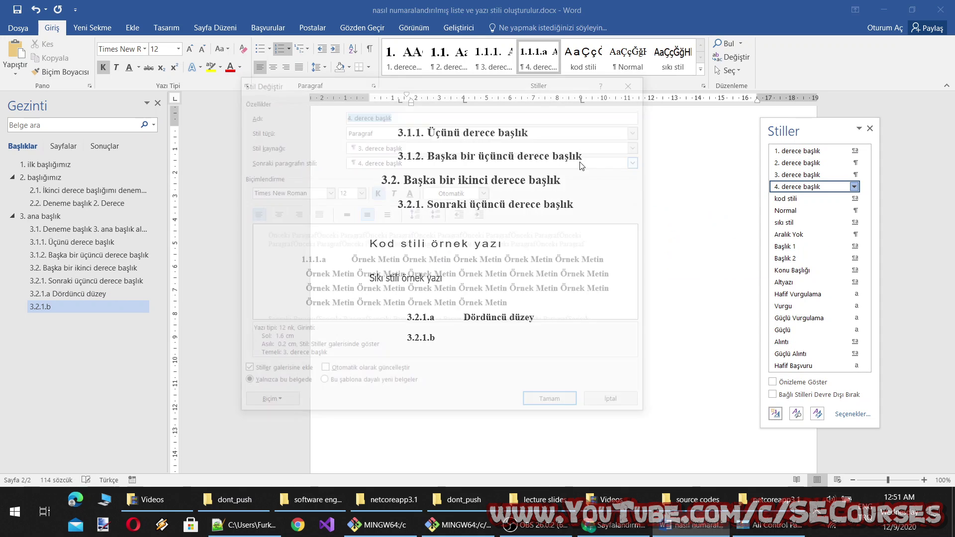
{"action": "left_click", "coordinate": [278, 408]}
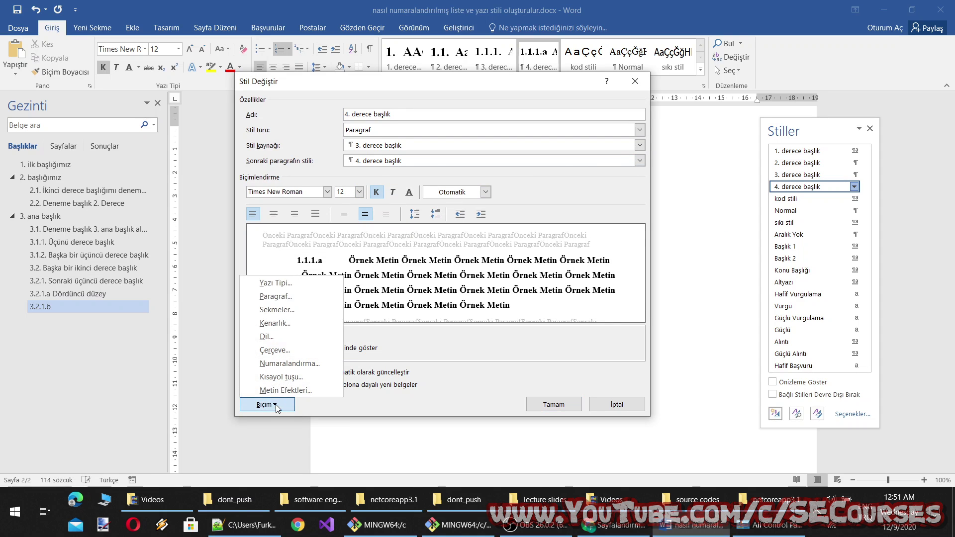
{"action": "left_click", "coordinate": [640, 160]}
{"action": "left_click", "coordinate": [394, 162]}
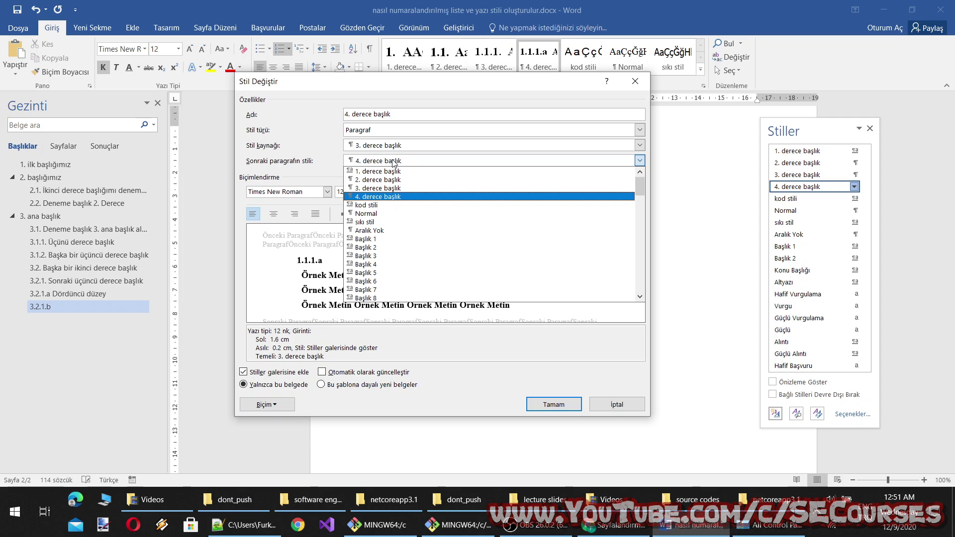
{"action": "left_click", "coordinate": [366, 213]}
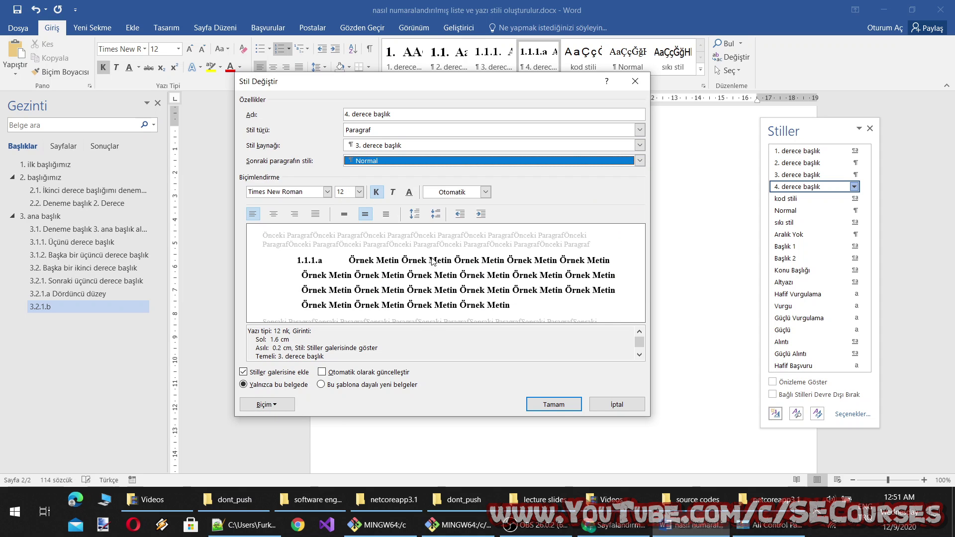
{"action": "left_click", "coordinate": [553, 405]}
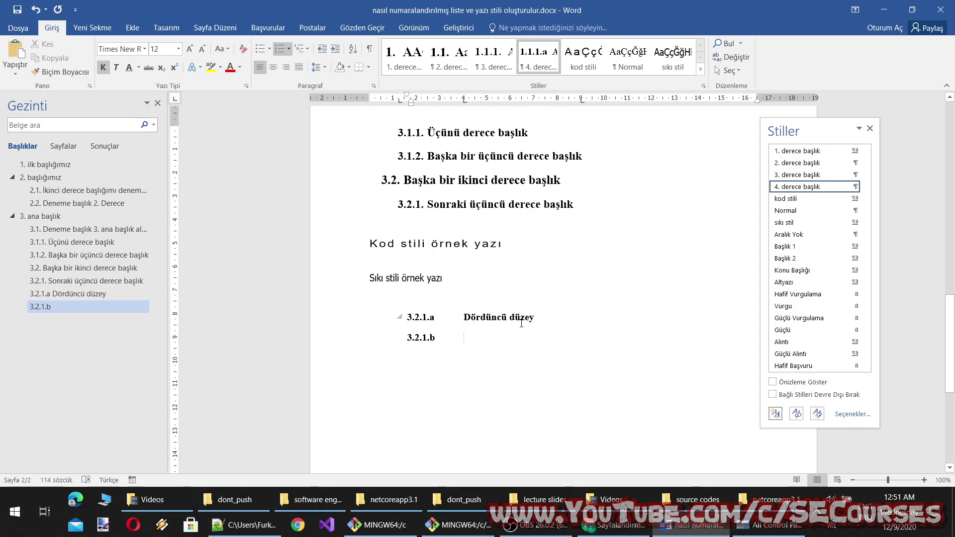
Type the heading 'Dördüncü düzen 2. Başlık' and the Normal line 'Normal geliyor artık' below it.
{"action": "type", "text": "dö "}
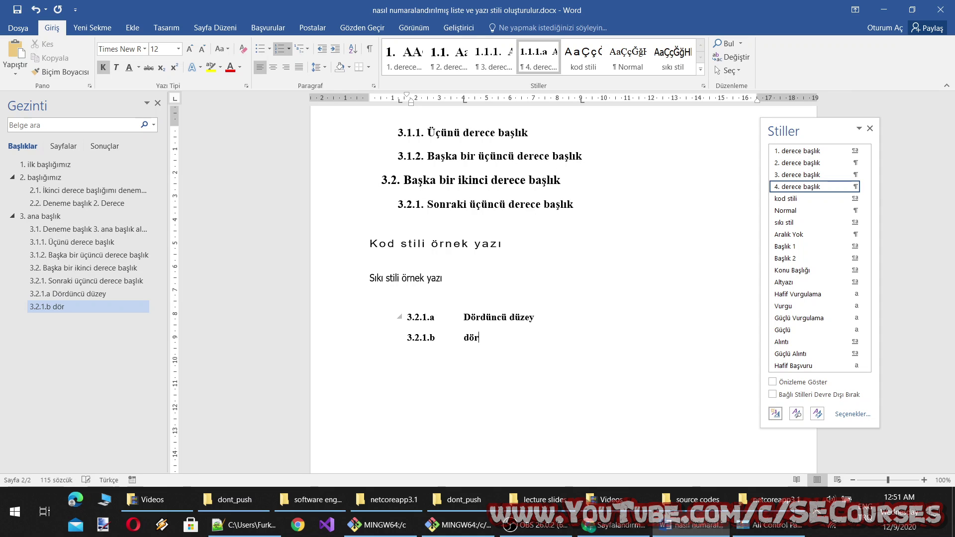
{"action": "type", "text": "düncü düzen 2."}
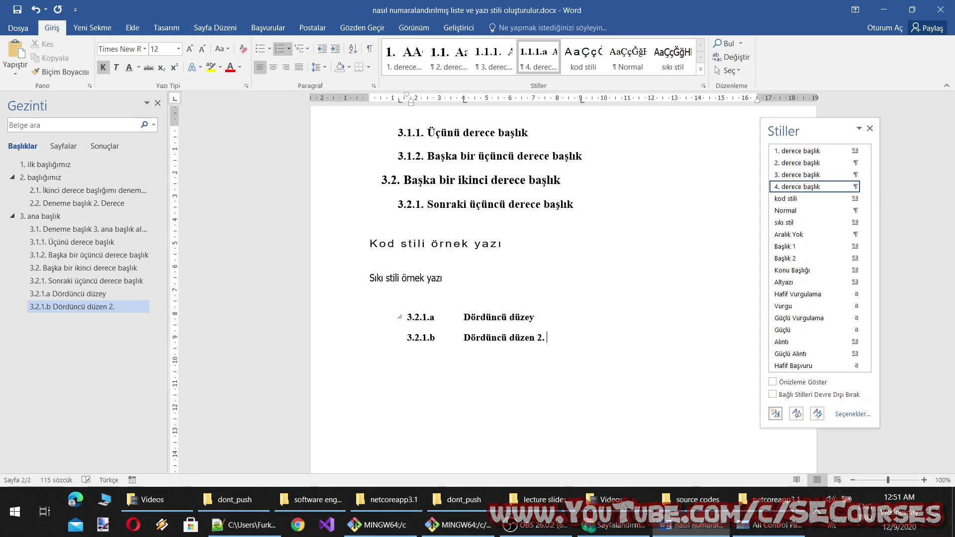
{"action": "type", "text": "başlık"}
{"action": "key", "text": "Return"}
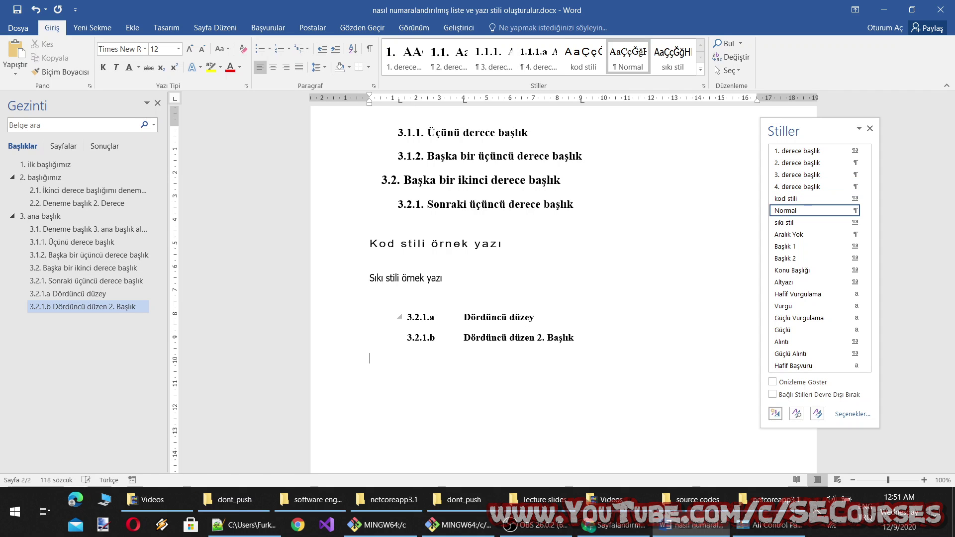
{"action": "type", "text": "normal geliyo"}
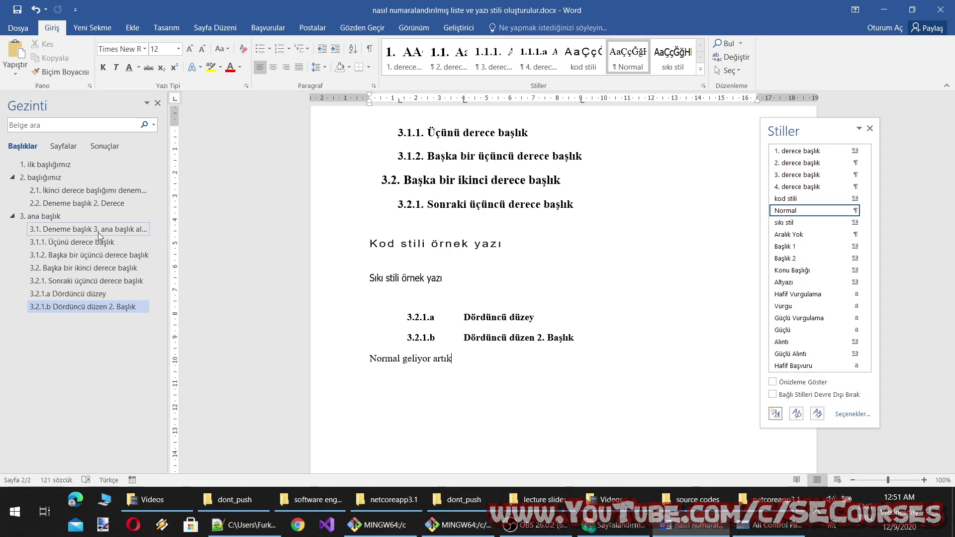
Open the ozgun liste stili numbering settings and select list level 2 (1.1 format).
{"action": "right_click", "coordinate": [120, 307]}
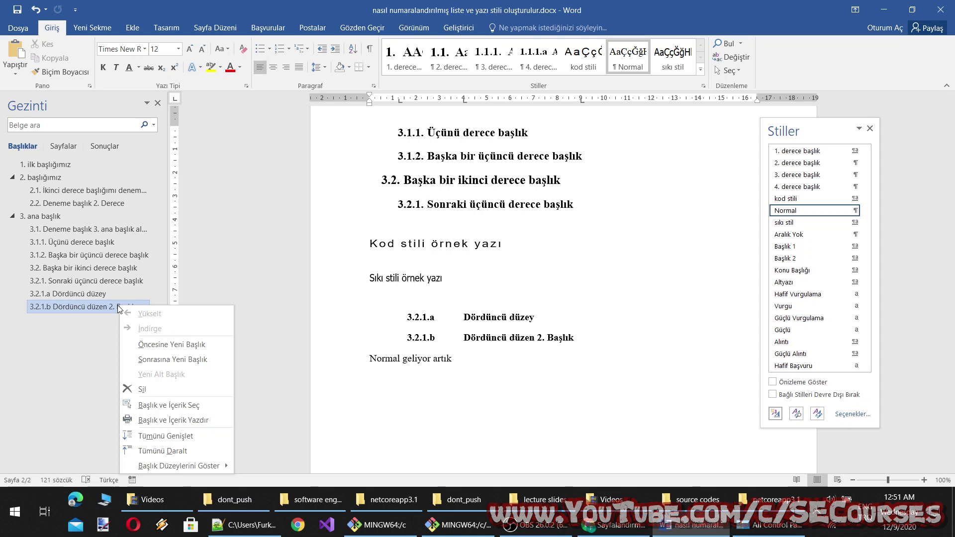
{"action": "mouse_move", "coordinate": [178, 466]}
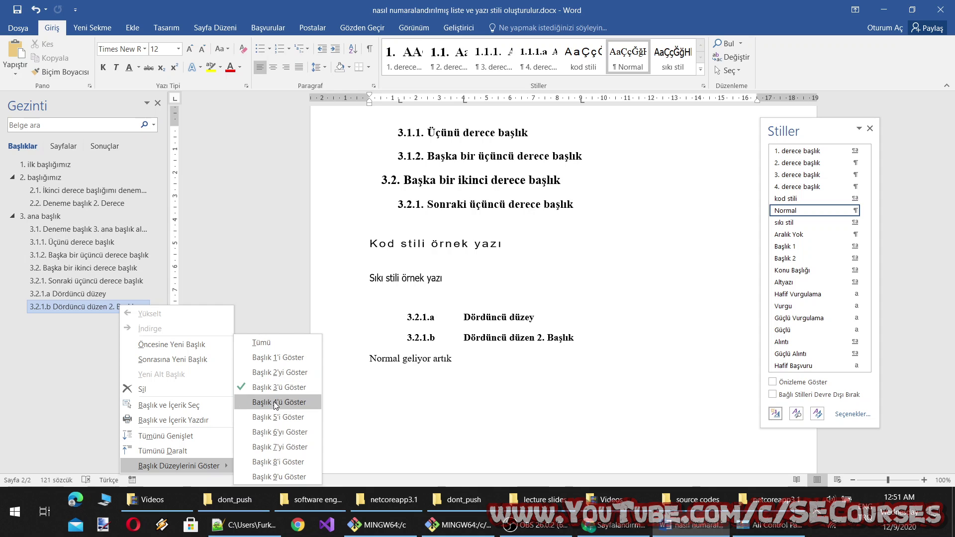
{"action": "left_click", "coordinate": [506, 364]}
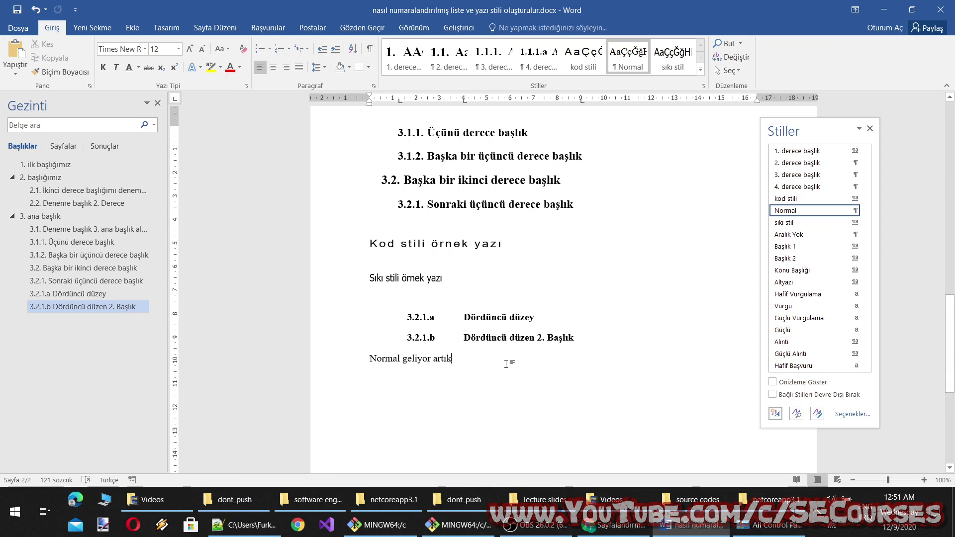
{"action": "left_click", "coordinate": [308, 52]}
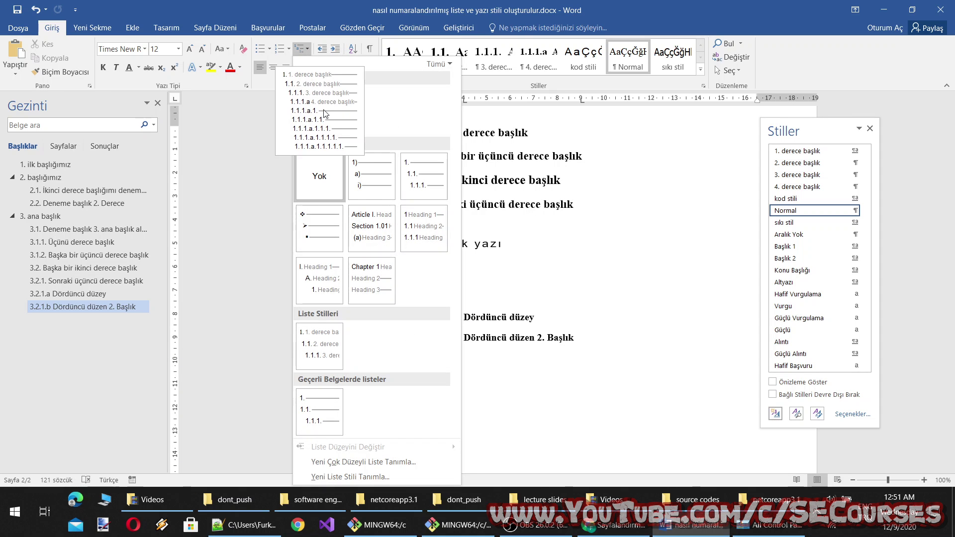
{"action": "right_click", "coordinate": [322, 108]}
{"action": "left_click", "coordinate": [347, 116]}
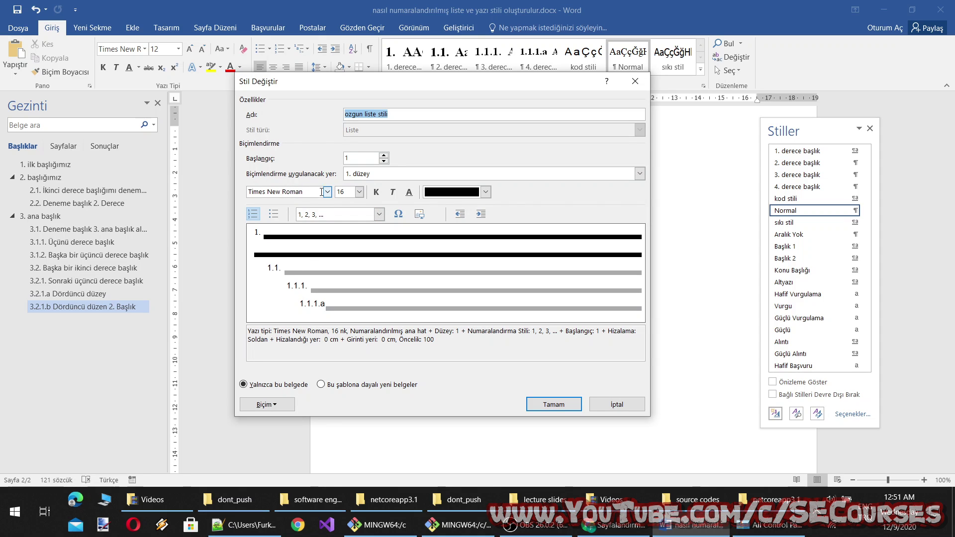
{"action": "left_click", "coordinate": [278, 406]}
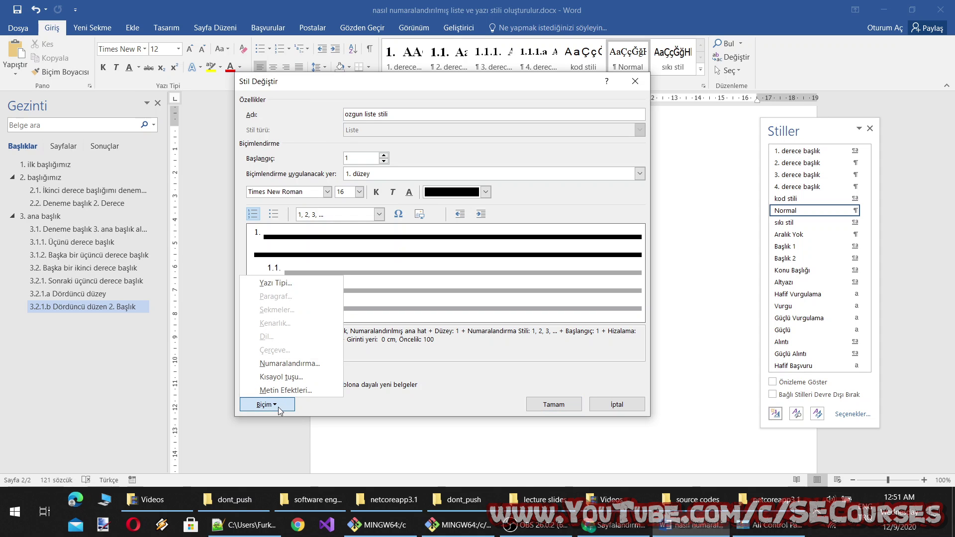
{"action": "left_click", "coordinate": [290, 363]}
{"action": "left_click", "coordinate": [547, 152]}
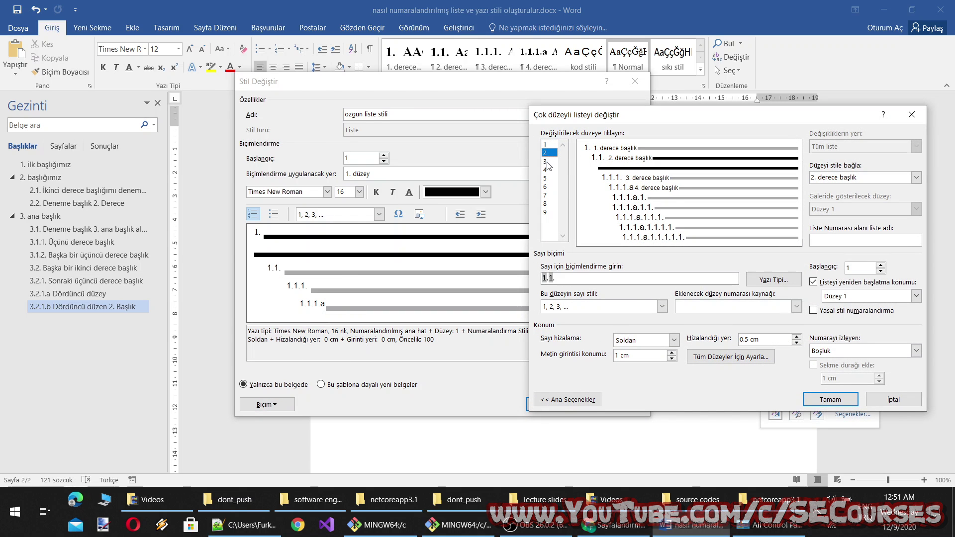
Step through numbering levels 1–4 to check each level's linked heading style.
{"action": "left_click", "coordinate": [547, 162]}
{"action": "left_click", "coordinate": [547, 171]}
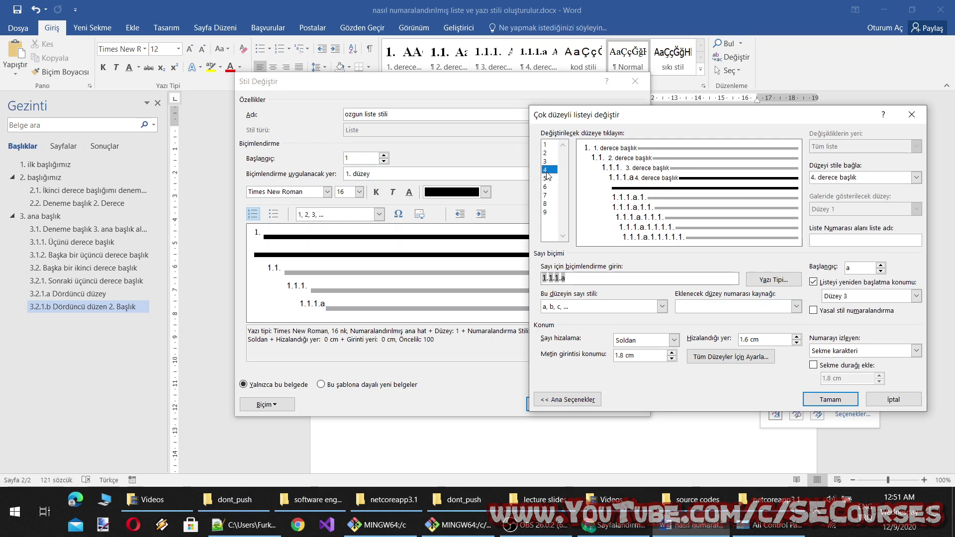
{"action": "left_click", "coordinate": [547, 144]}
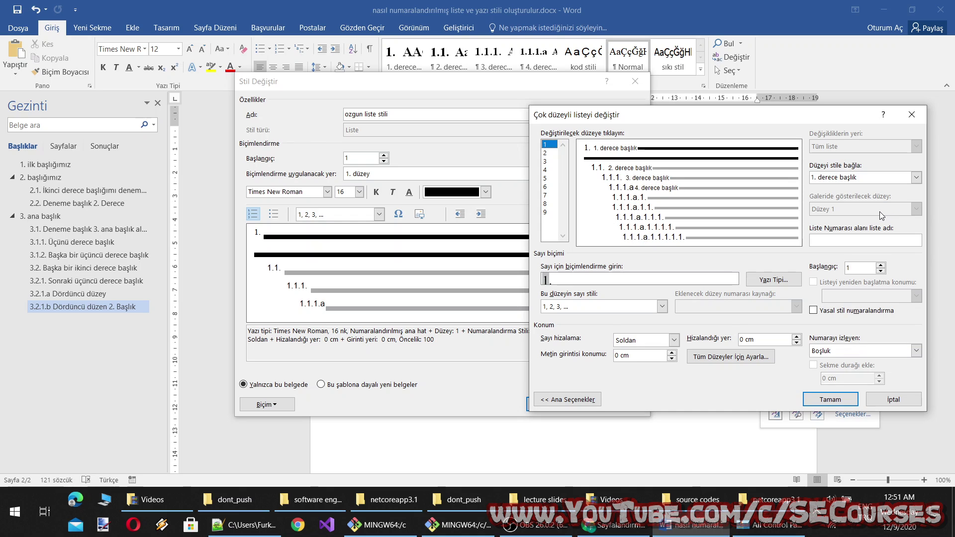
{"action": "left_click", "coordinate": [547, 153]}
{"action": "left_click", "coordinate": [548, 162]}
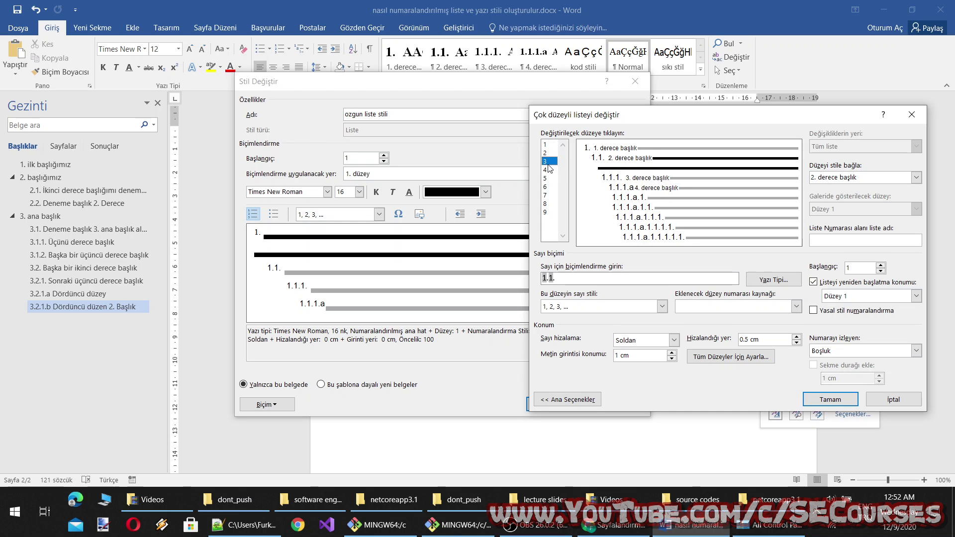
{"action": "left_click", "coordinate": [547, 145]}
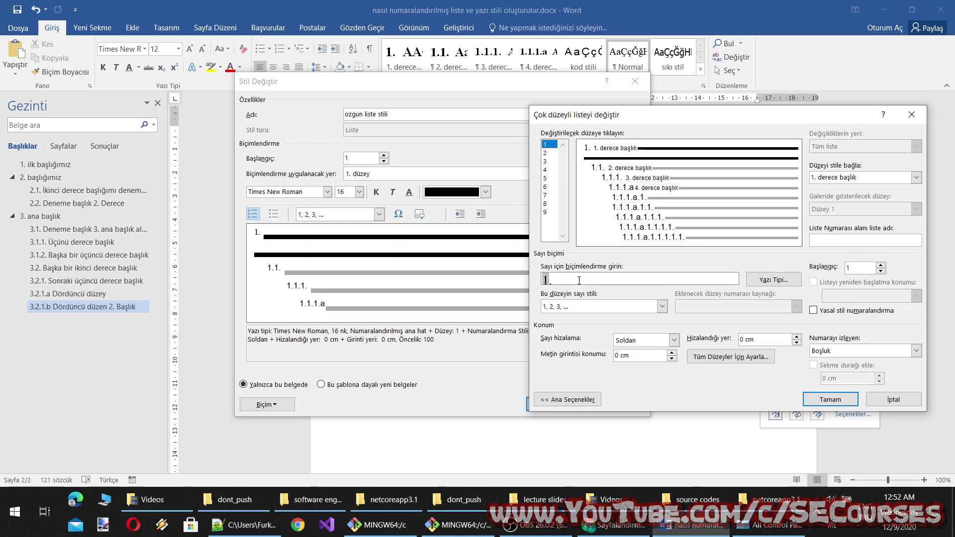
{"action": "left_click", "coordinate": [547, 154]}
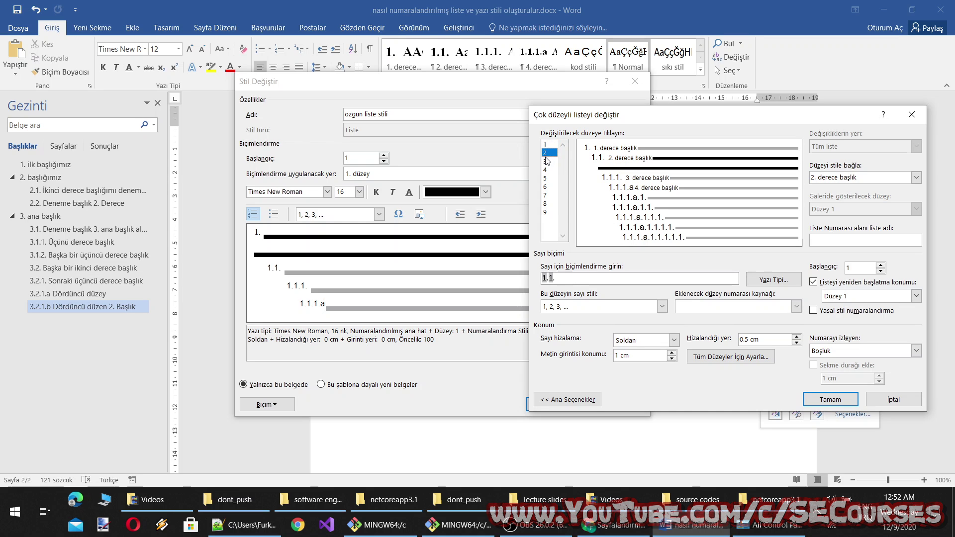
{"action": "left_click", "coordinate": [547, 162]}
{"action": "left_click", "coordinate": [547, 170]}
{"action": "left_click", "coordinate": [551, 145]}
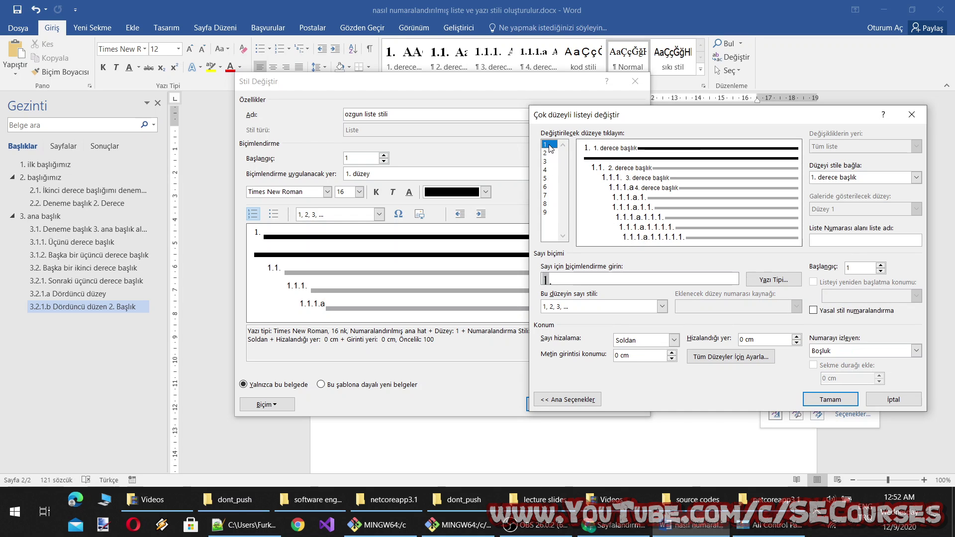
Keep Boşluk after the level 1 number, glance at levels 2–3, and close the multilevel settings.
{"action": "left_click", "coordinate": [914, 351]}
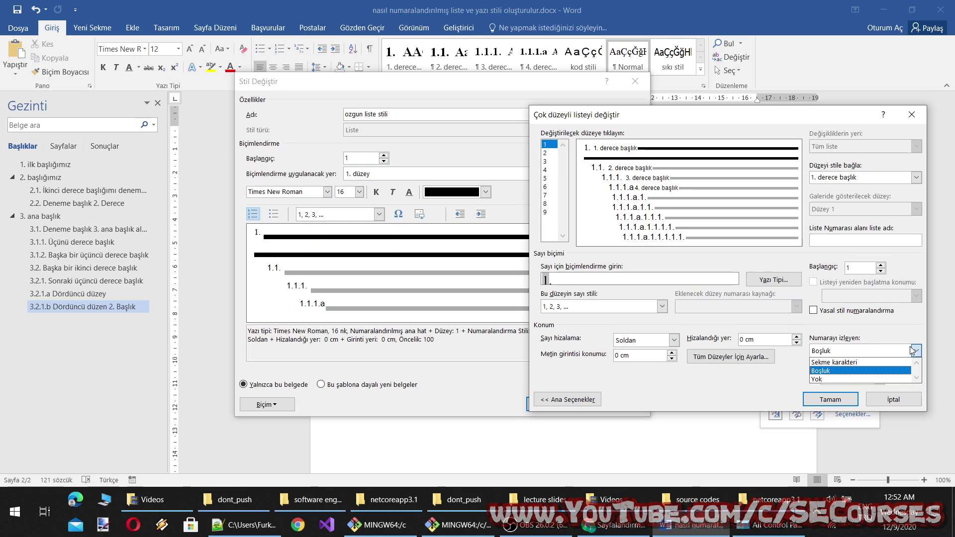
{"action": "left_click", "coordinate": [914, 351]}
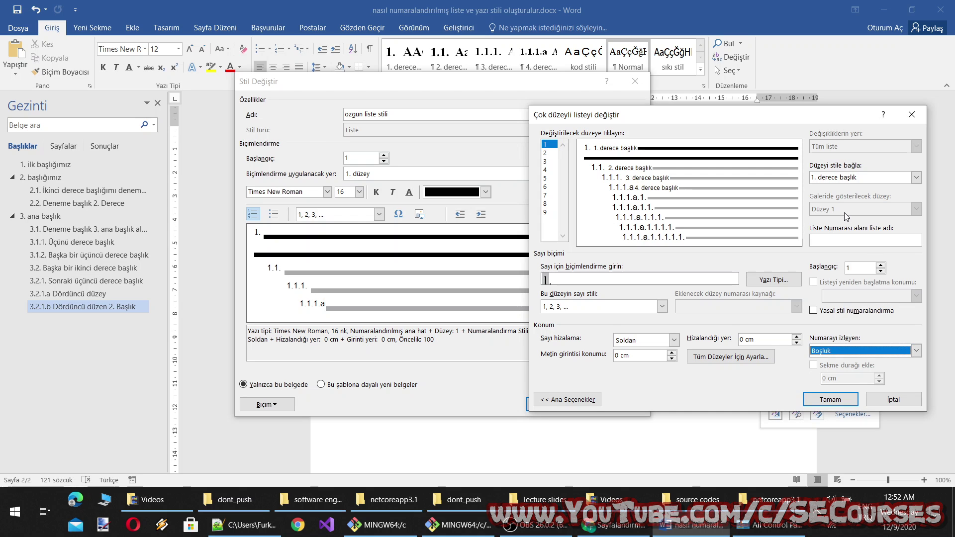
{"action": "left_click", "coordinate": [545, 152]}
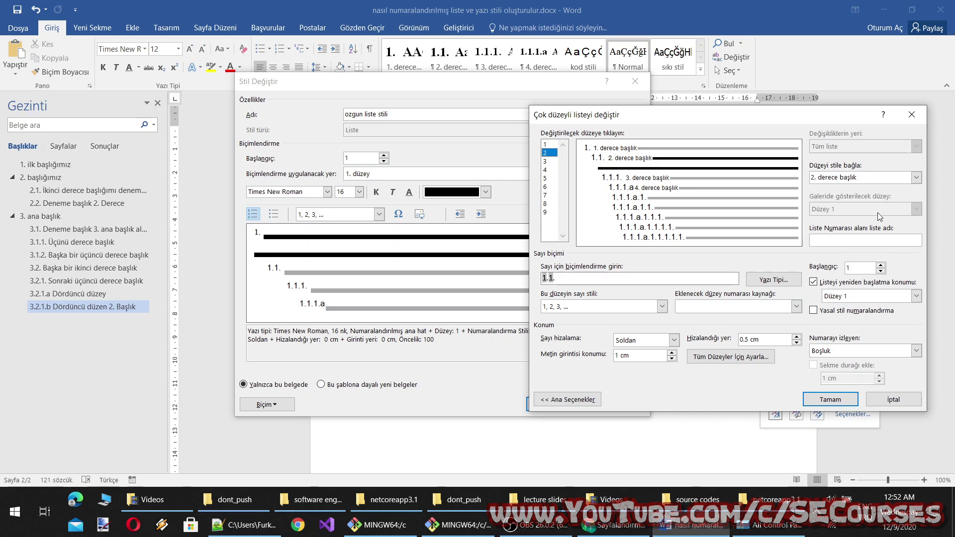
{"action": "key", "text": "Down"}
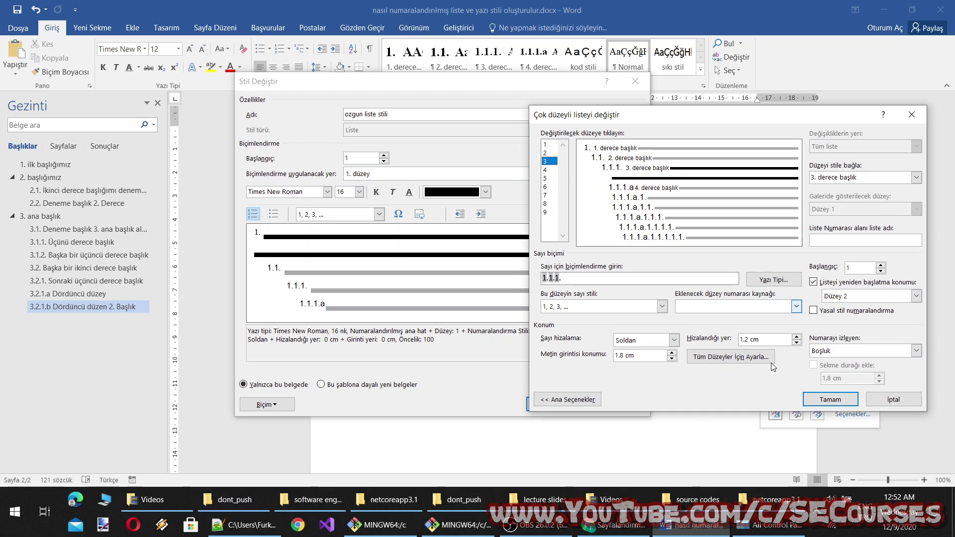
{"action": "left_click", "coordinate": [830, 400]}
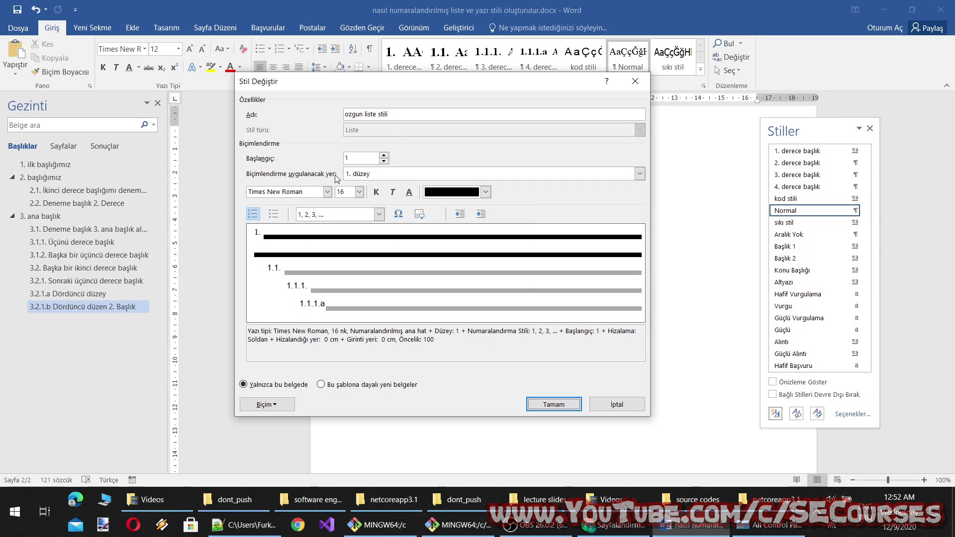
Try the indent buttons on level 1, then restore its original indent.
{"action": "left_click", "coordinate": [366, 174]}
{"action": "left_click", "coordinate": [366, 174]}
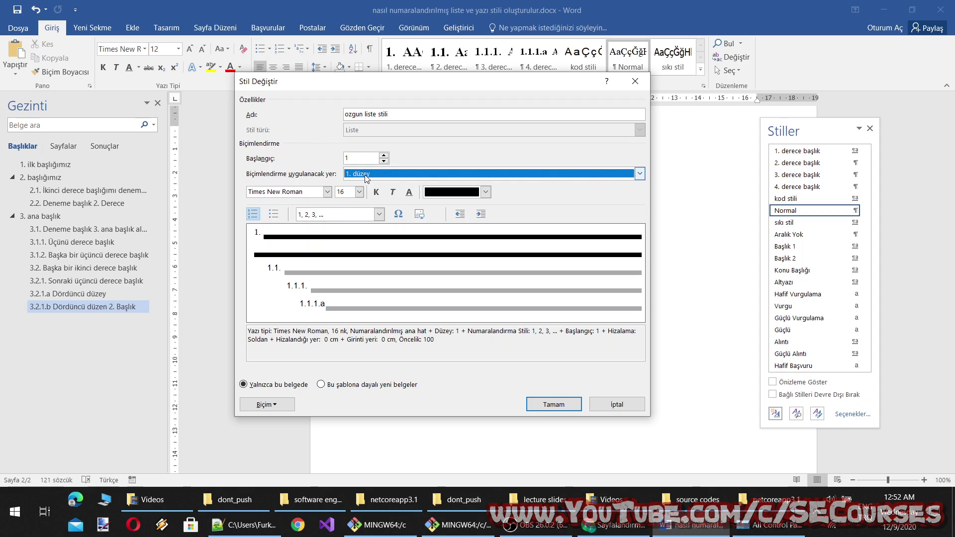
{"action": "left_click", "coordinate": [460, 214]}
{"action": "left_click", "coordinate": [481, 214]}
{"action": "left_click", "coordinate": [480, 214]}
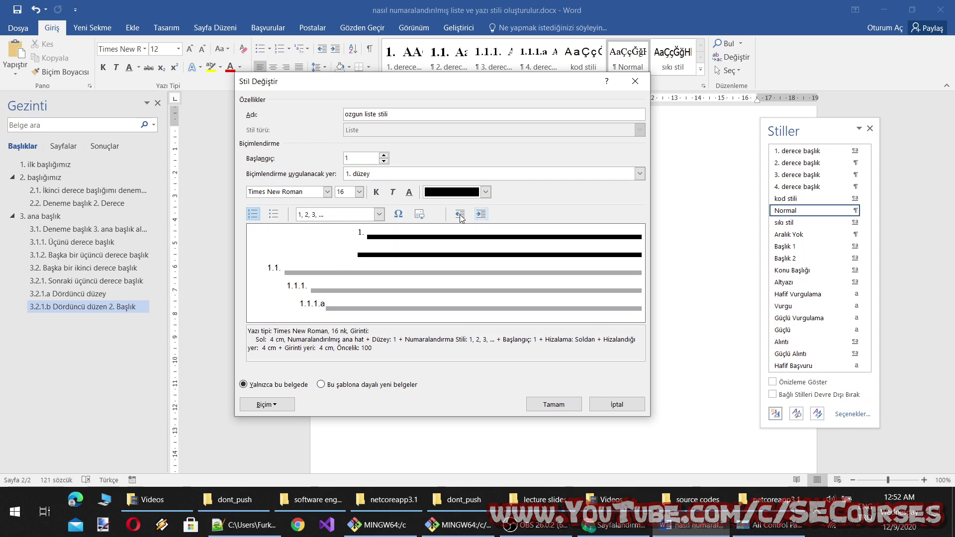
{"action": "left_click", "coordinate": [460, 214]}
{"action": "left_click", "coordinate": [461, 214]}
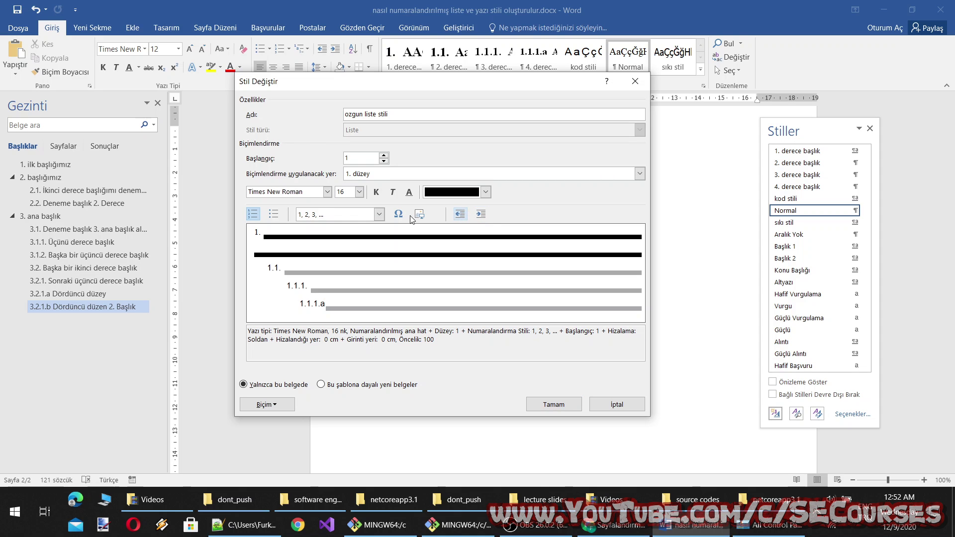
Look at the list style's Yazı Tipi settings and close them unchanged.
{"action": "left_click", "coordinate": [272, 406]}
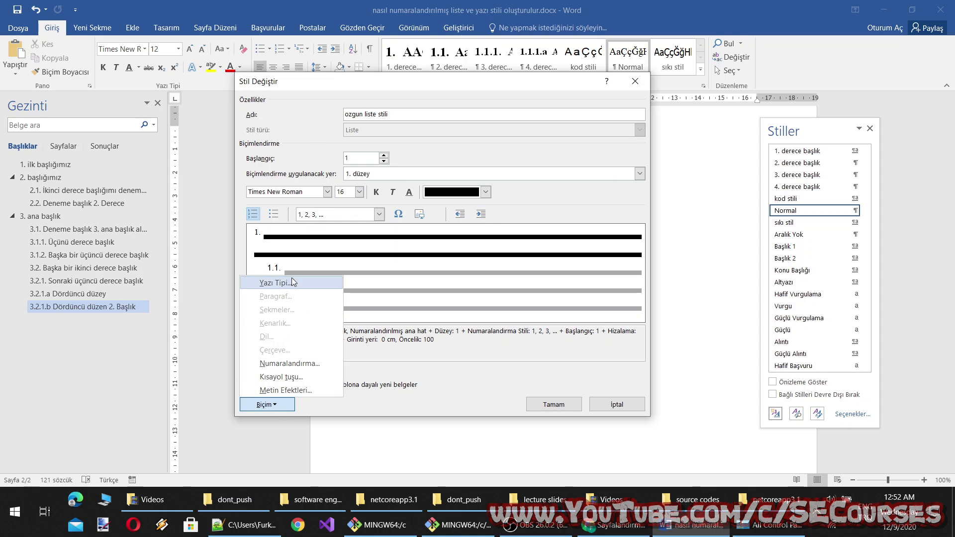
{"action": "left_click", "coordinate": [289, 278]}
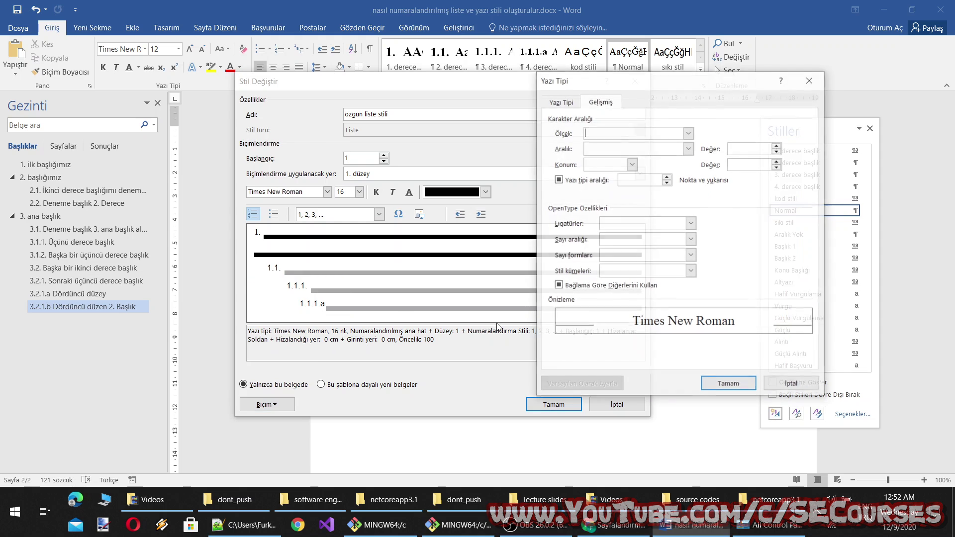
{"action": "left_click", "coordinate": [560, 102]}
{"action": "left_click", "coordinate": [728, 384]}
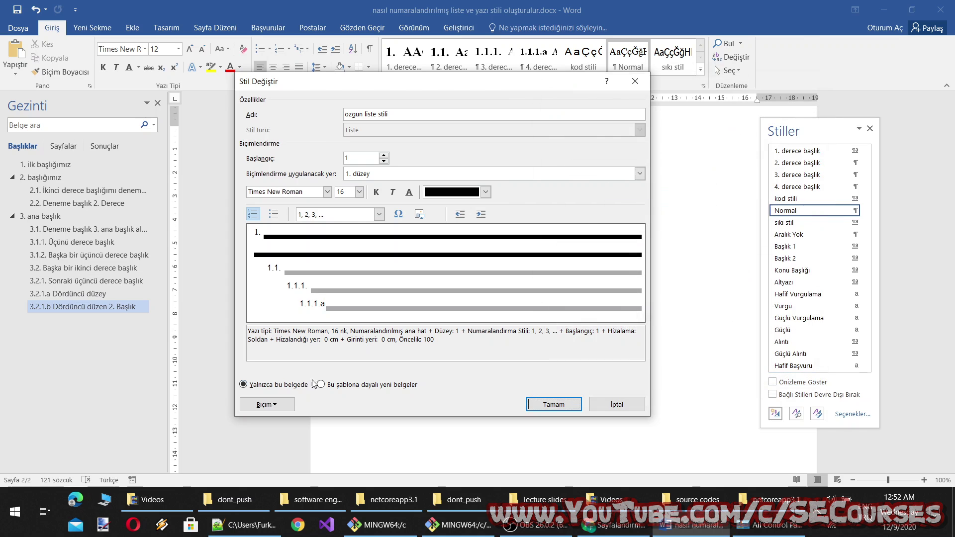
Switch the formatting target to 2. düzey, showing its 0.5 cm indents.
{"action": "left_click", "coordinate": [267, 405]}
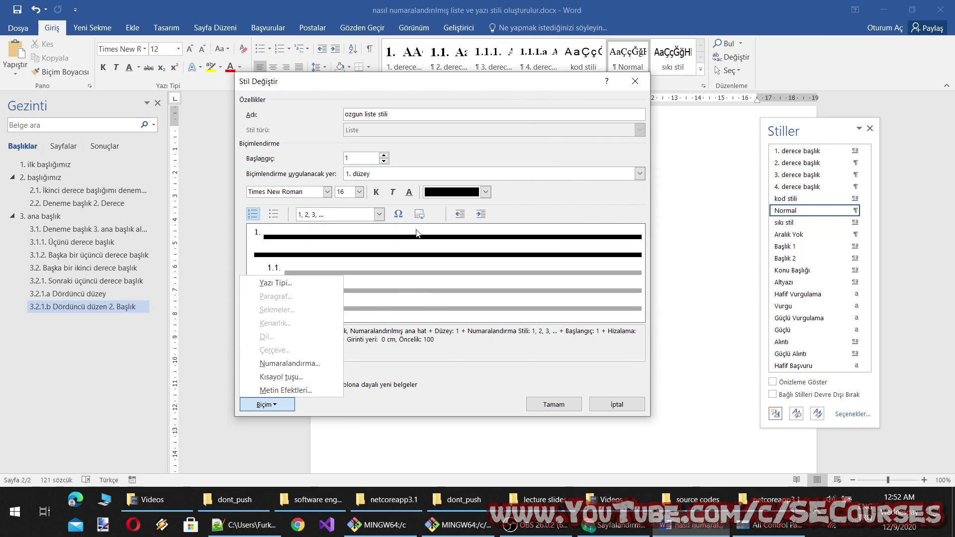
{"action": "left_click", "coordinate": [545, 216]}
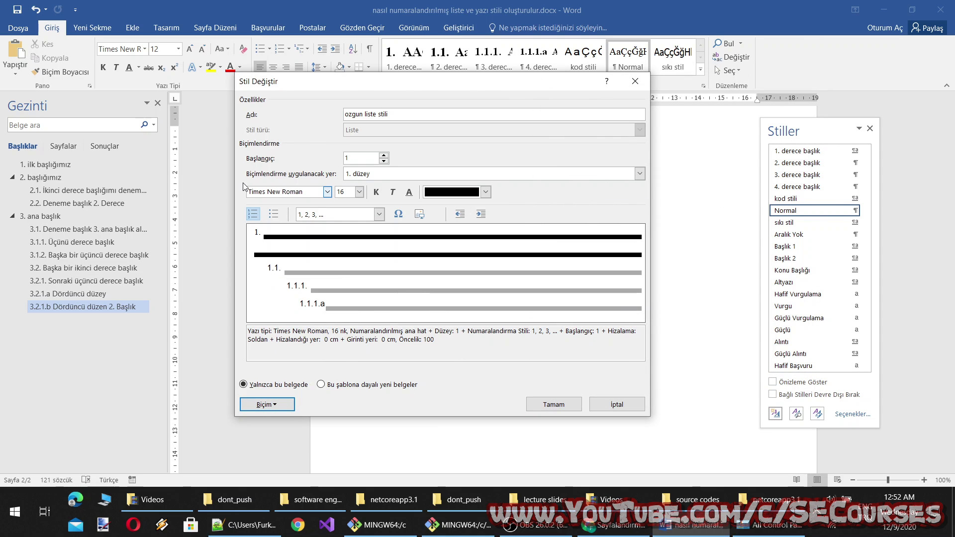
{"action": "left_click", "coordinate": [378, 174]}
{"action": "left_click", "coordinate": [377, 193]}
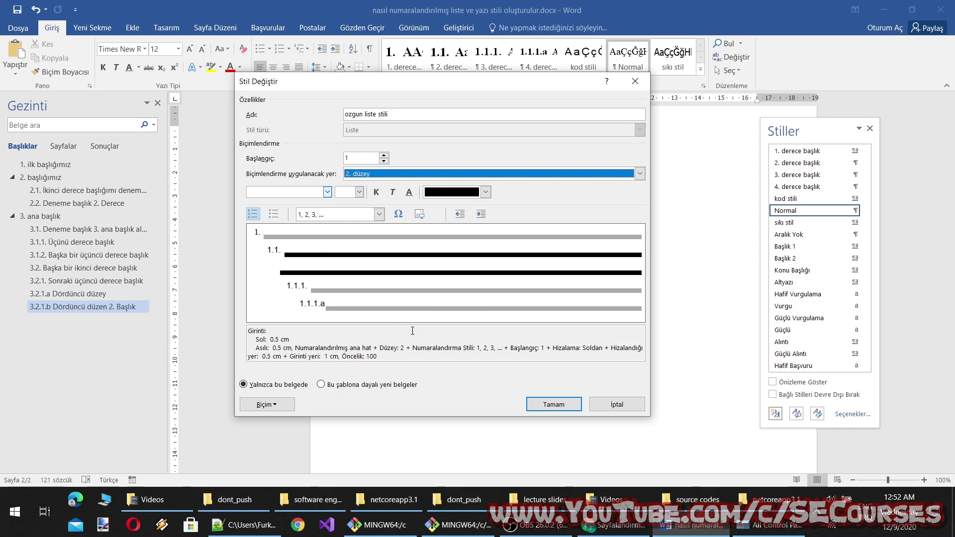
View levels 3 and 4, return to level 1, and keep Times New Roman as its font.
{"action": "left_click", "coordinate": [395, 174]}
{"action": "left_click", "coordinate": [378, 201]}
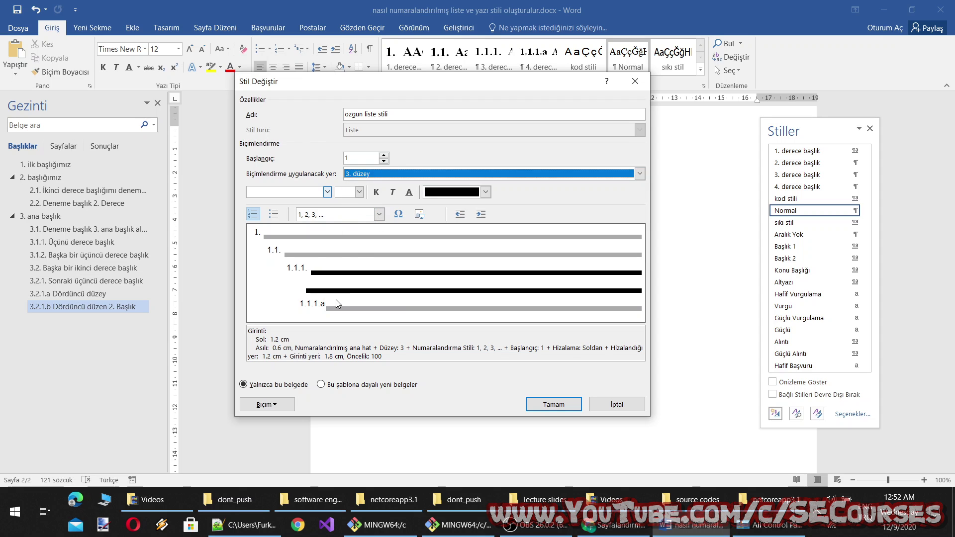
{"action": "left_click", "coordinate": [398, 173]}
{"action": "left_click", "coordinate": [398, 218]}
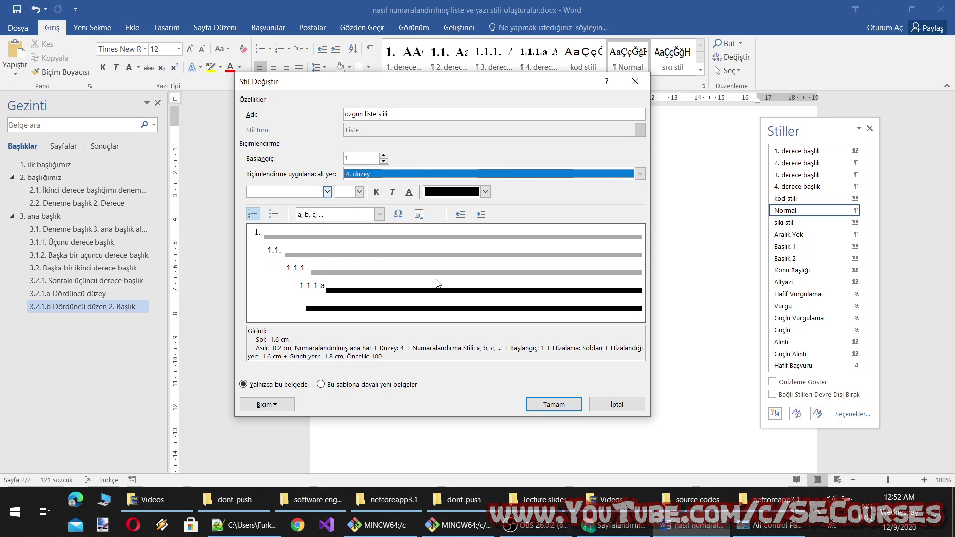
{"action": "left_click", "coordinate": [363, 174]}
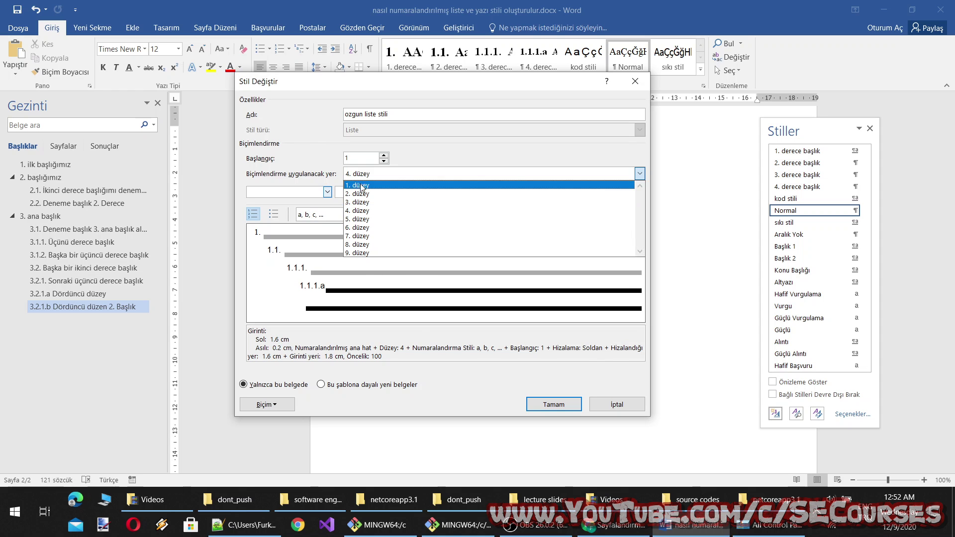
{"action": "left_click", "coordinate": [361, 186]}
{"action": "left_click", "coordinate": [328, 192]}
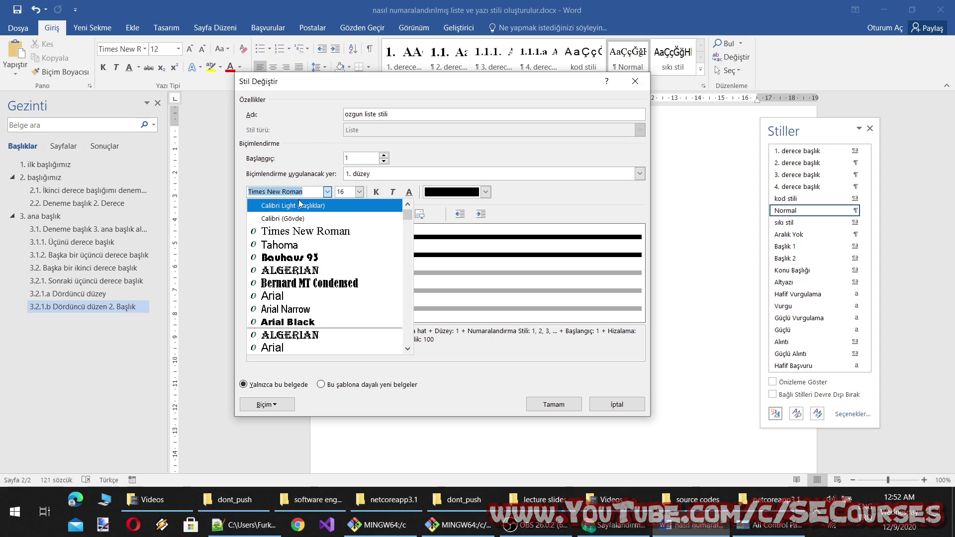
{"action": "left_click", "coordinate": [271, 192]}
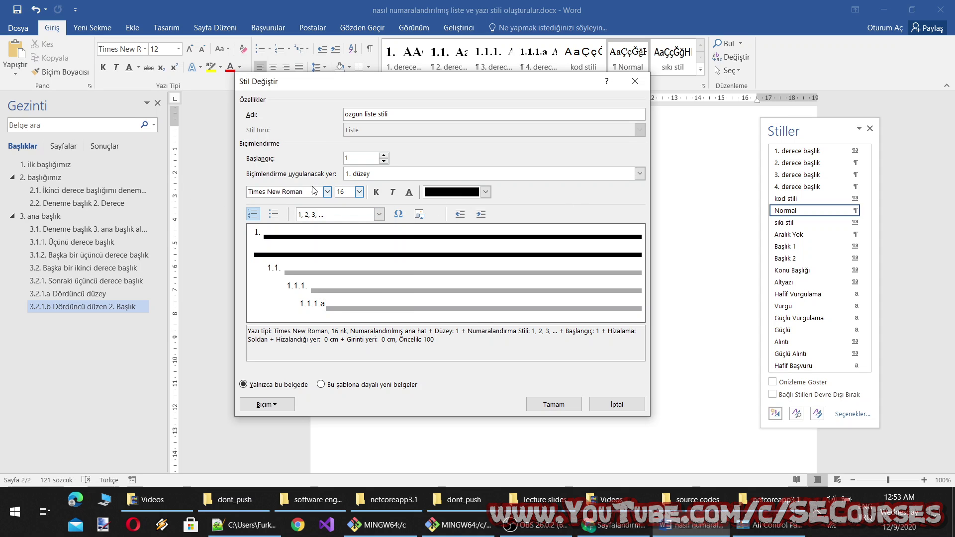
Cycle through levels 2 and 3, then return to 1. düzey and open its Times New Roman 16 font settings.
{"action": "left_click", "coordinate": [374, 173]}
{"action": "left_click", "coordinate": [358, 193]}
{"action": "left_click", "coordinate": [366, 174]}
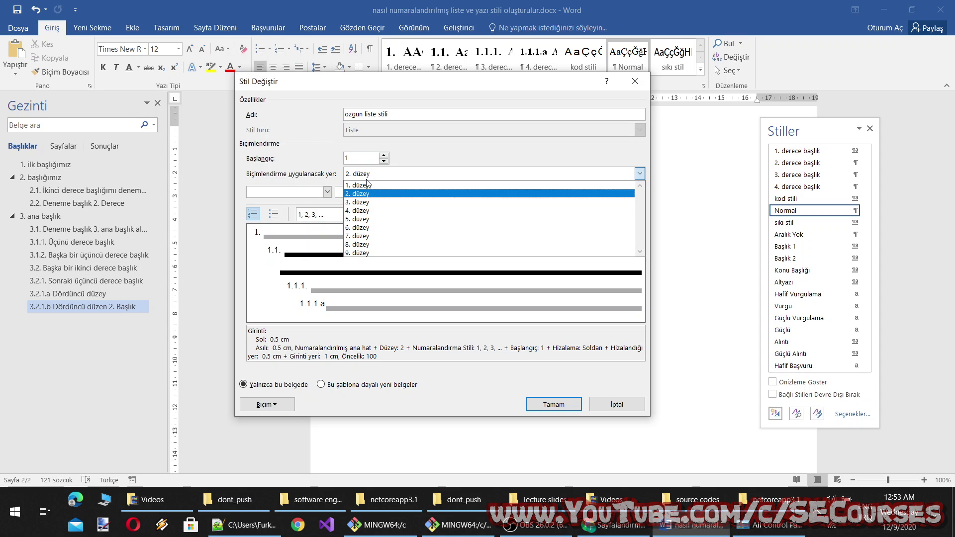
{"action": "left_click", "coordinate": [367, 203]}
{"action": "left_click", "coordinate": [369, 173]}
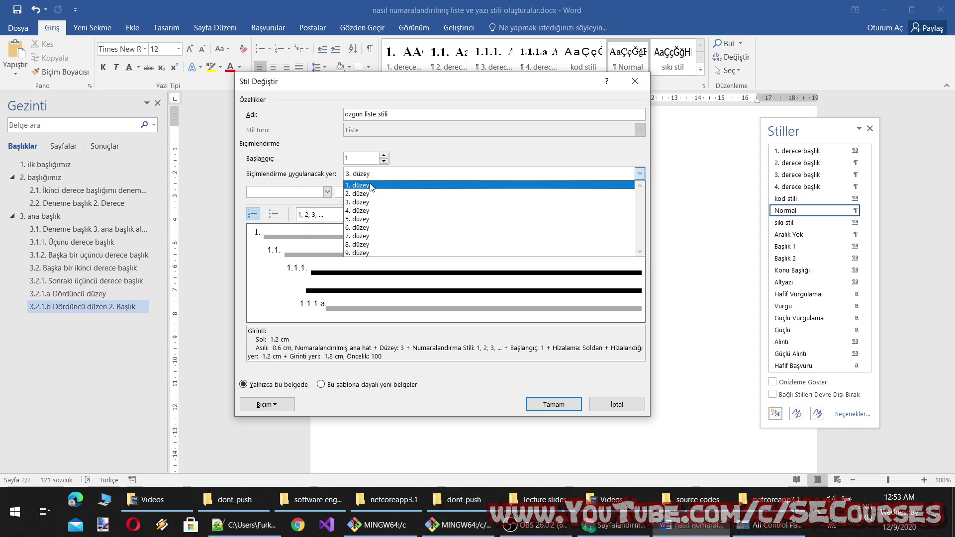
{"action": "left_click", "coordinate": [370, 185]}
{"action": "left_click", "coordinate": [372, 175]}
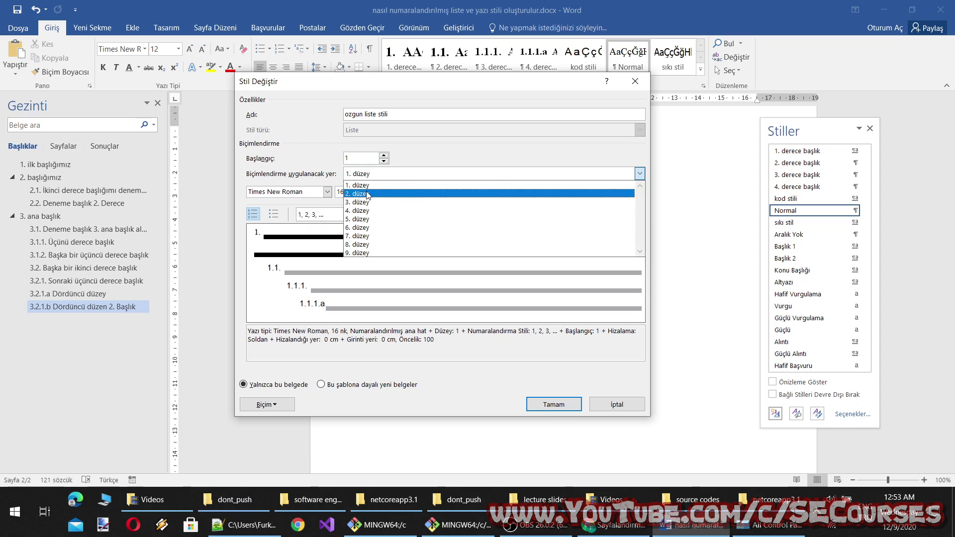
{"action": "left_click", "coordinate": [367, 194]}
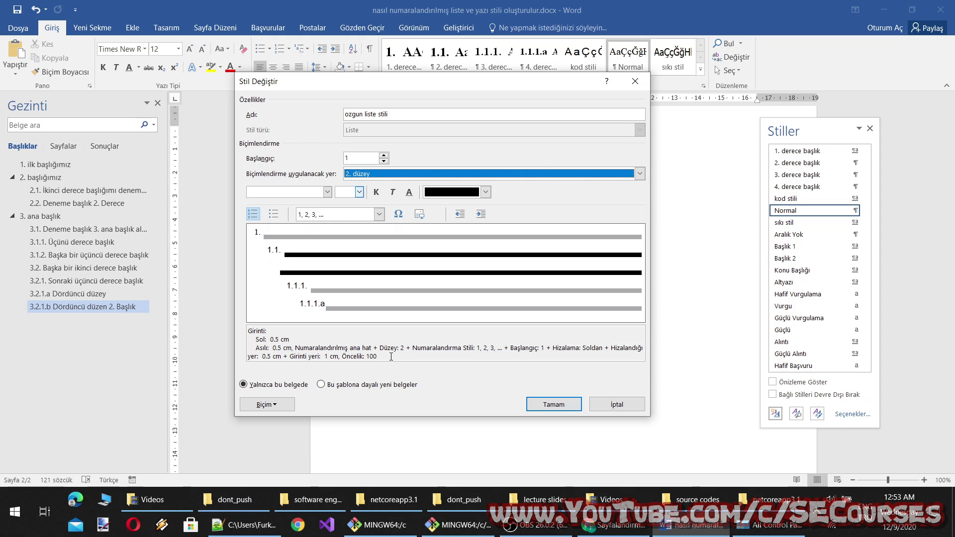
{"action": "left_click", "coordinate": [351, 175]}
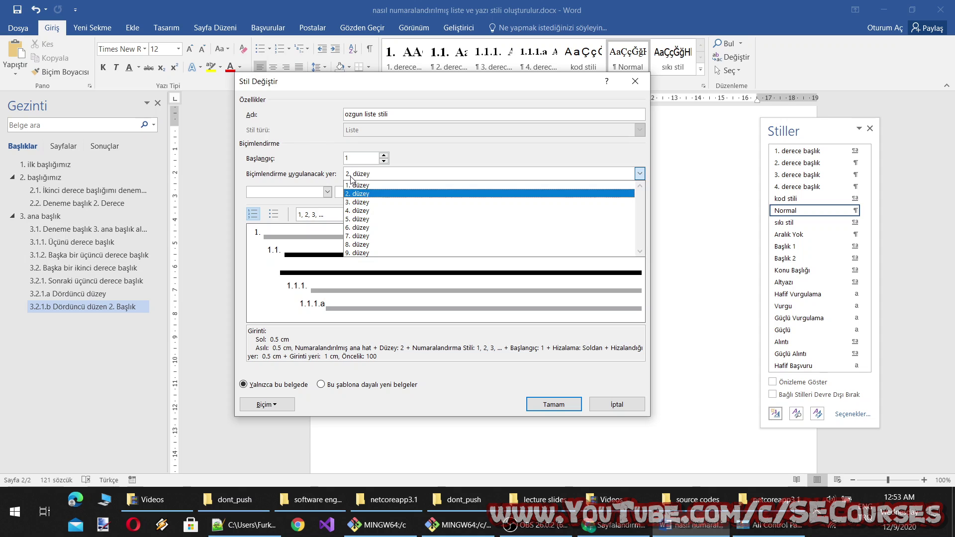
{"action": "left_click", "coordinate": [356, 199]}
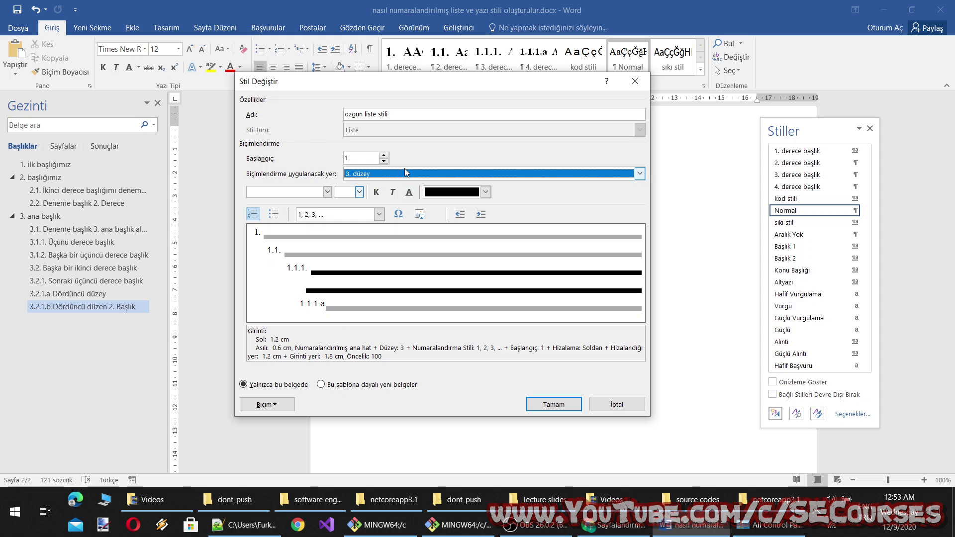
{"action": "left_click", "coordinate": [640, 174]}
{"action": "left_click", "coordinate": [368, 183]}
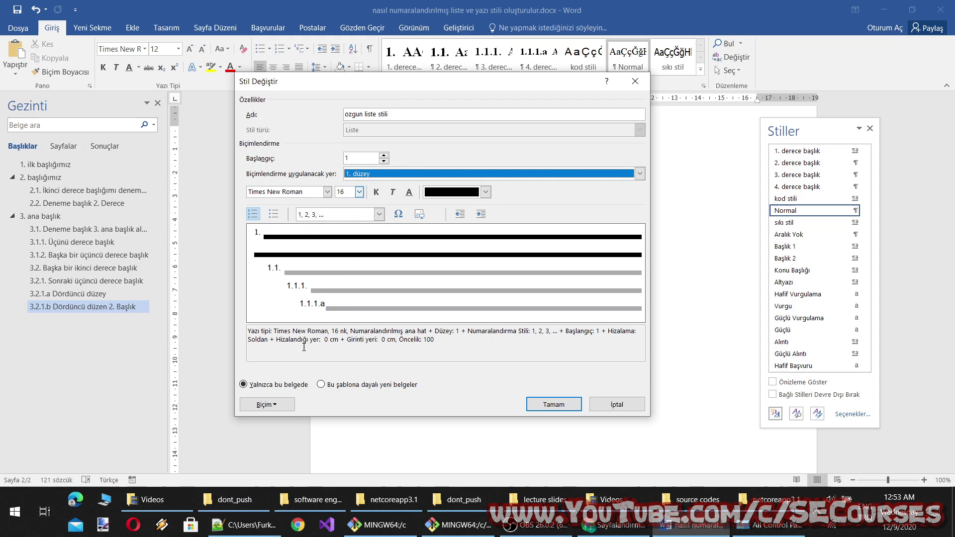
{"action": "left_click", "coordinate": [267, 404]}
{"action": "left_click", "coordinate": [299, 280]}
Cancel the font settings unchanged and open Numaralandırma, showing level 1 linked to 1. derece başlık.
{"action": "left_click", "coordinate": [592, 102]}
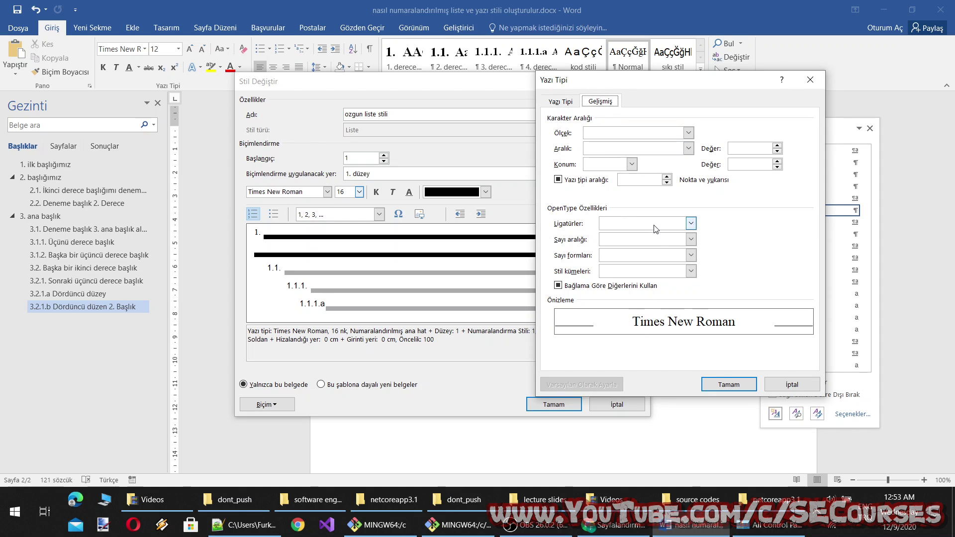
{"action": "left_click", "coordinate": [563, 105]}
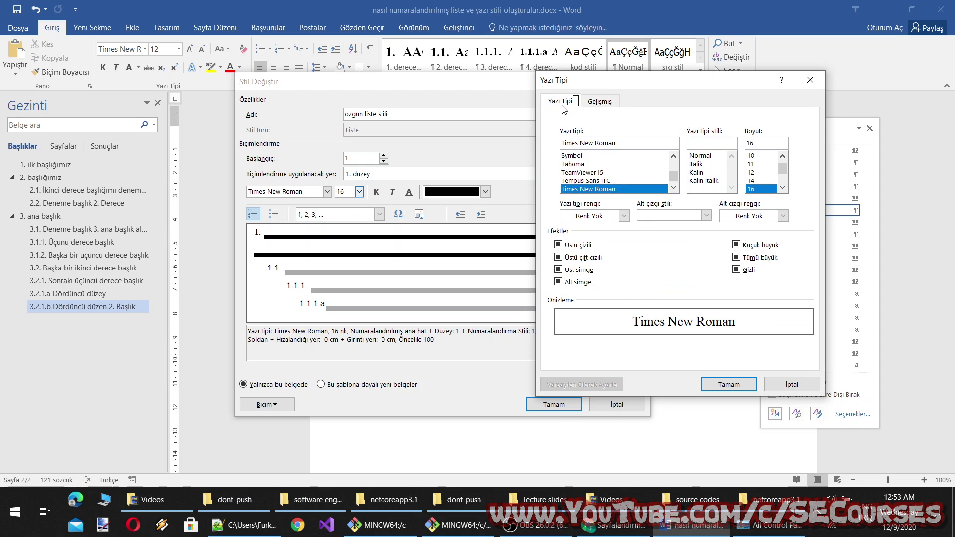
{"action": "left_click", "coordinate": [804, 383]}
{"action": "left_click", "coordinate": [267, 404]}
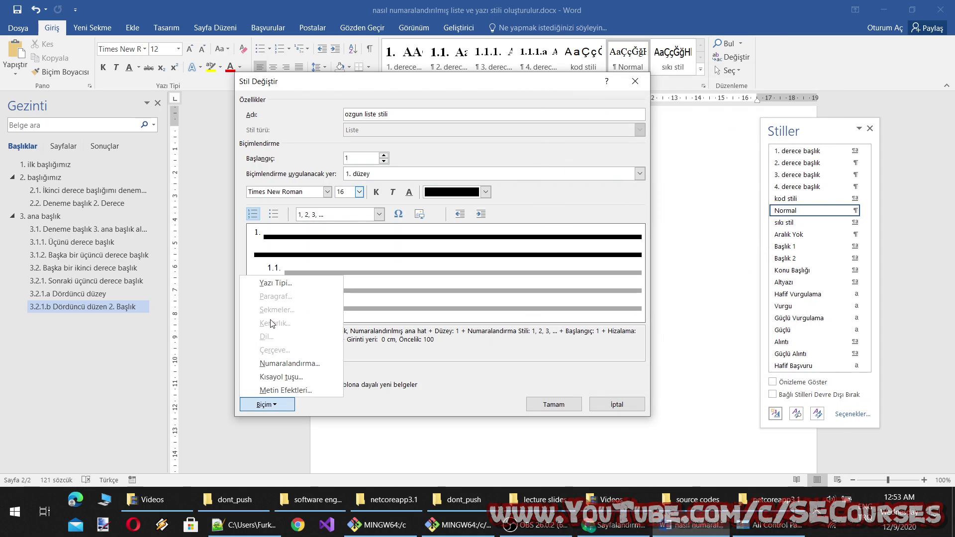
{"action": "left_click", "coordinate": [299, 365]}
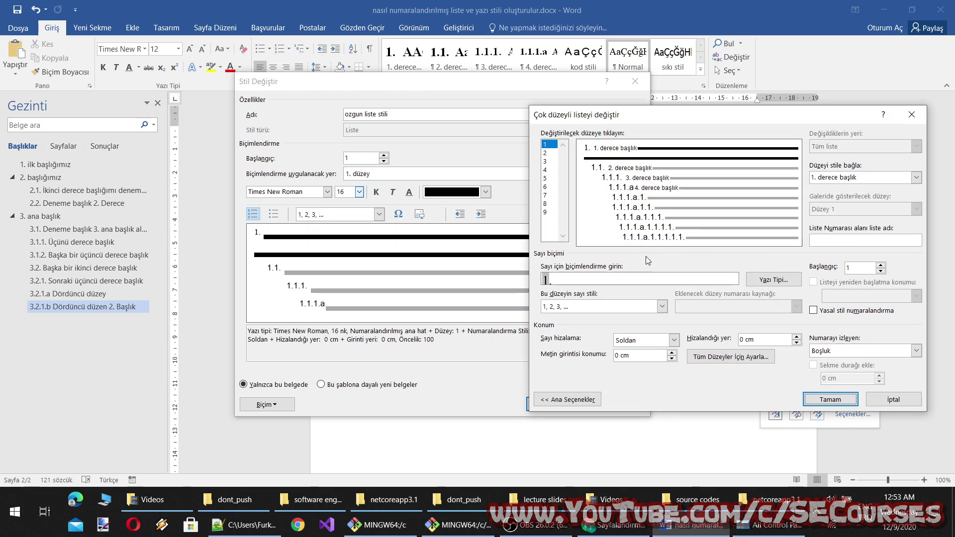
Check the level 1 number's font, including advanced settings, and close it unchanged.
{"action": "left_click", "coordinate": [773, 281]}
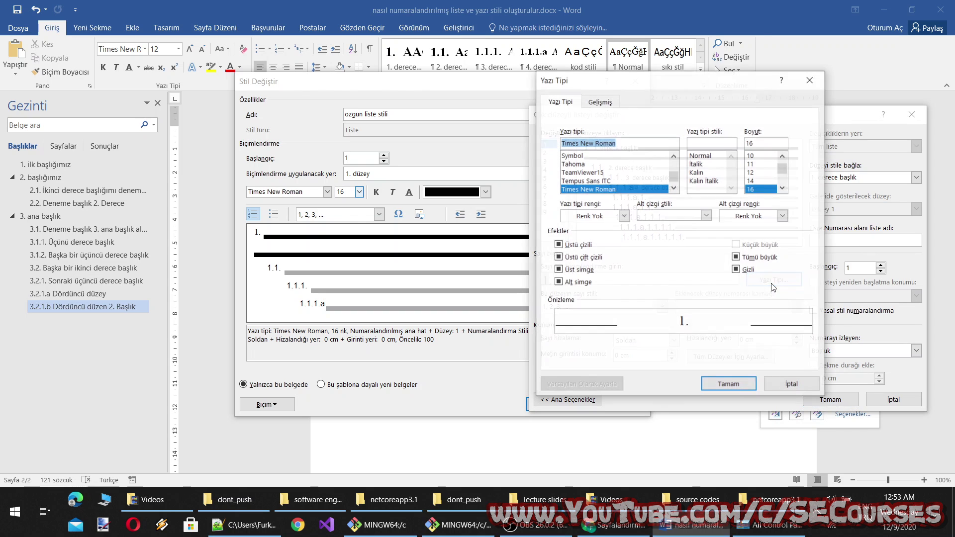
{"action": "left_click", "coordinate": [611, 99]}
{"action": "left_click", "coordinate": [808, 85]}
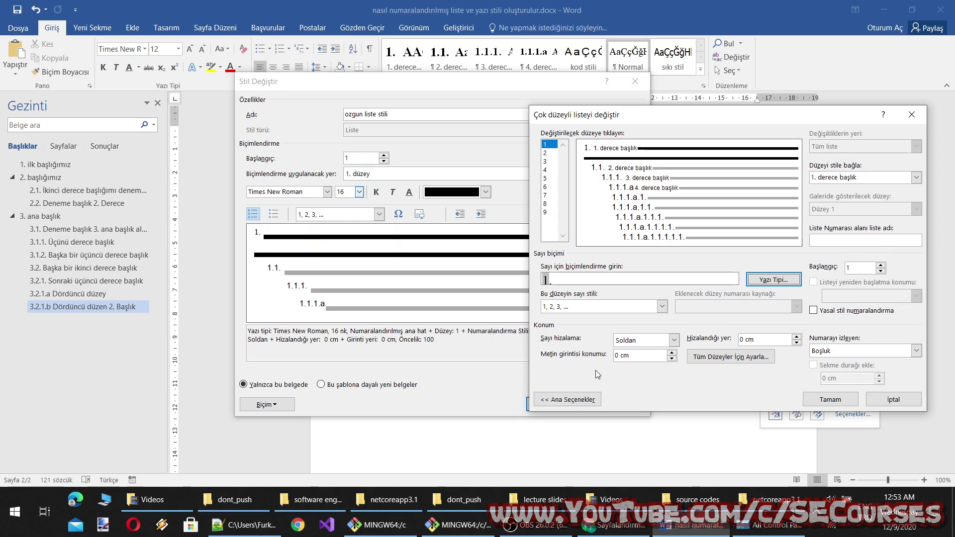
{"action": "left_click", "coordinate": [587, 400]}
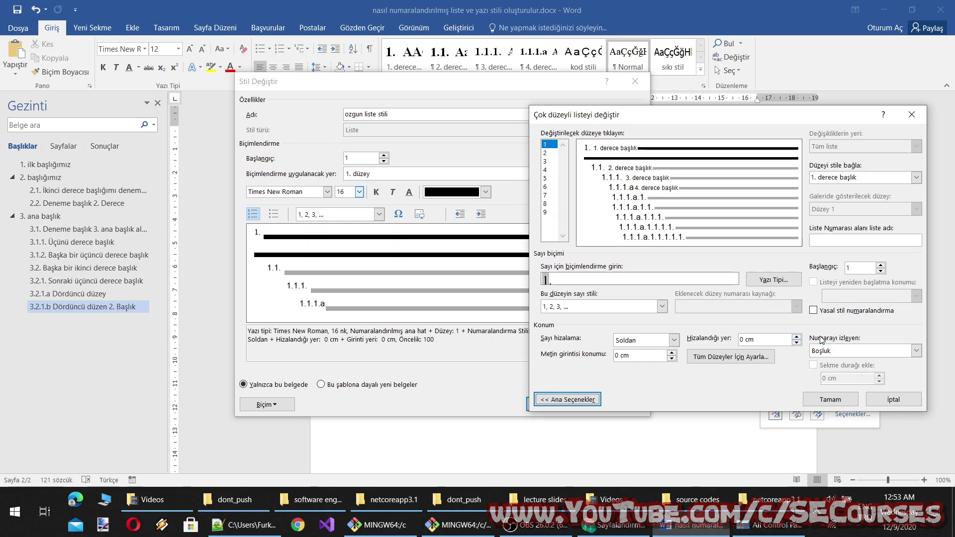
Inspect levels 3, 2 and 4 and the level 4 number font, then close without changes.
{"action": "left_click", "coordinate": [547, 161]}
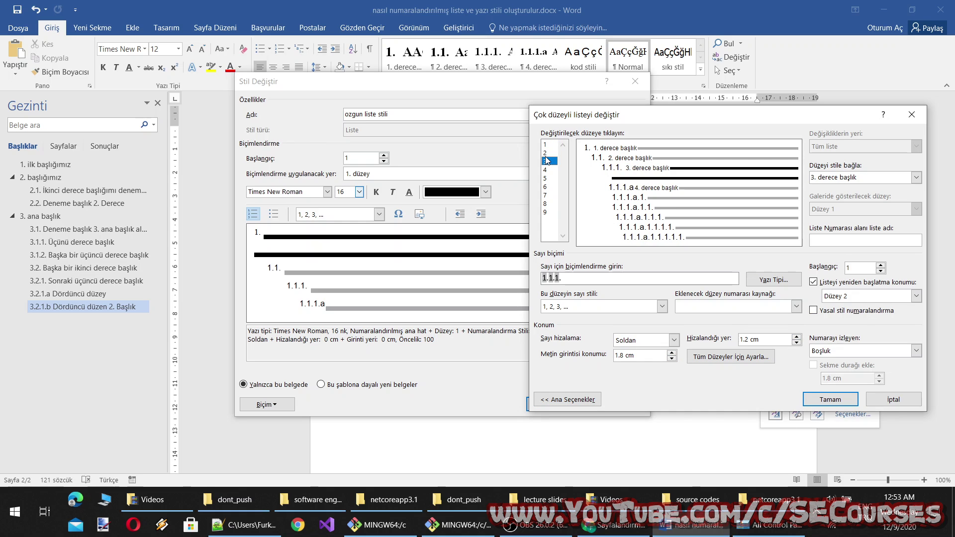
{"action": "left_click", "coordinate": [546, 155]}
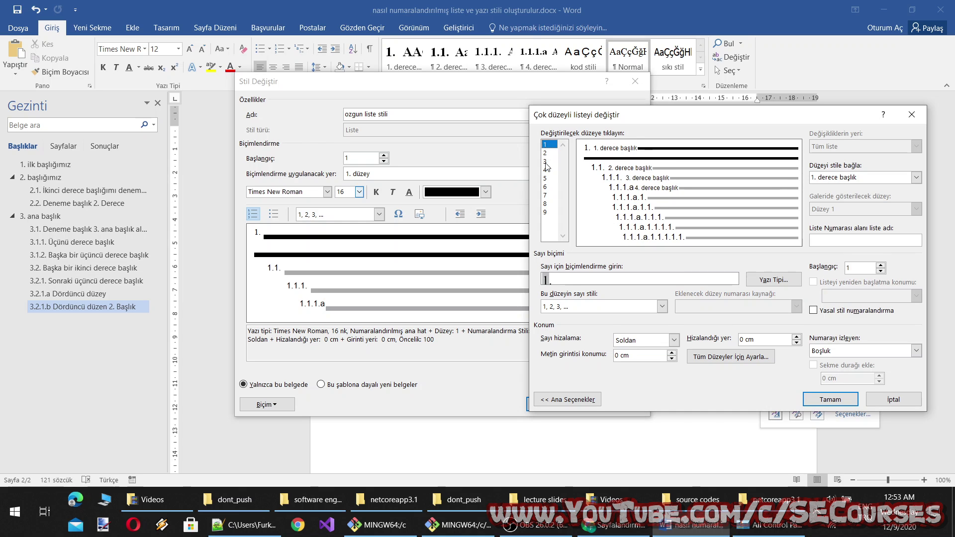
{"action": "left_click", "coordinate": [547, 169]}
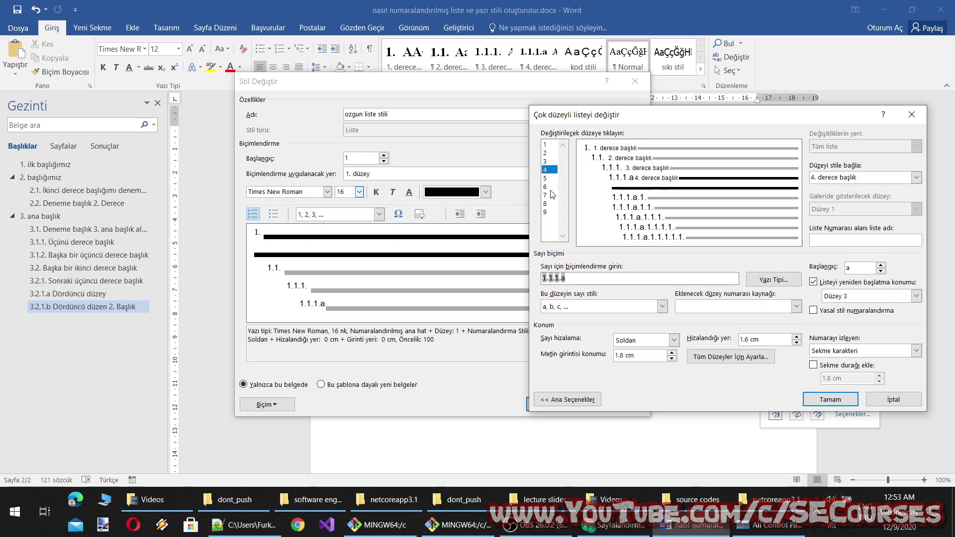
{"action": "left_click", "coordinate": [771, 280]}
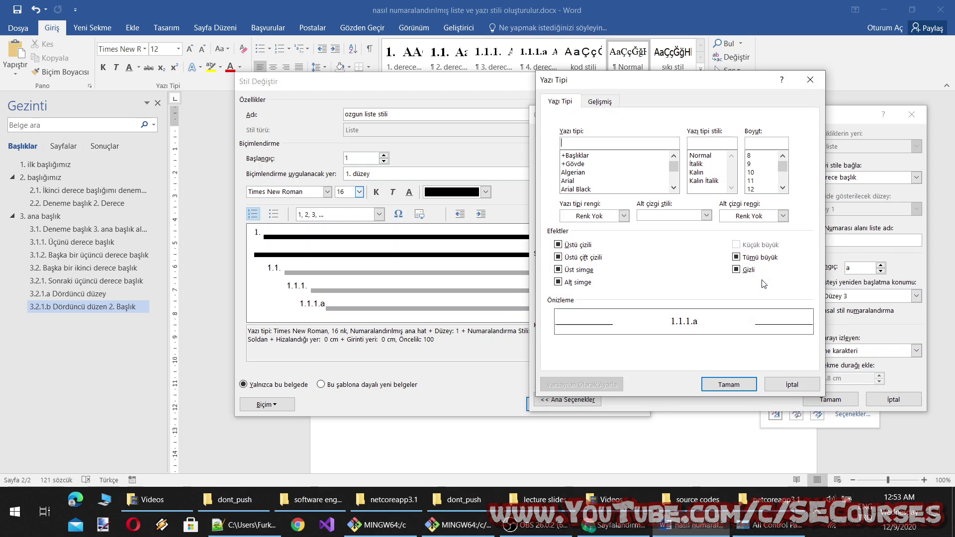
{"action": "left_click", "coordinate": [791, 385]}
{"action": "left_click", "coordinate": [893, 399]}
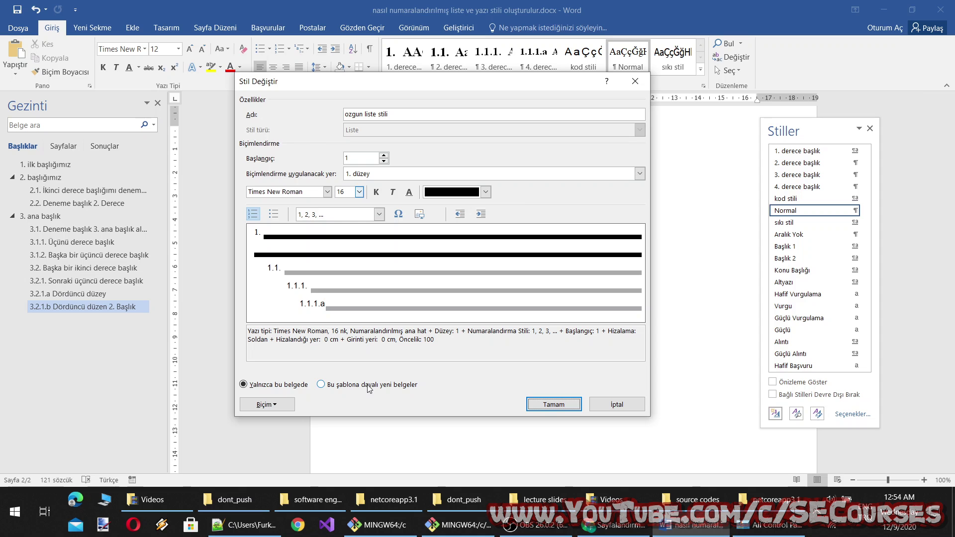
Close the ozgun liste stili editor, leaving 'Normal geliyor artık' as numbered heading 4.
{"action": "left_click", "coordinate": [273, 405]}
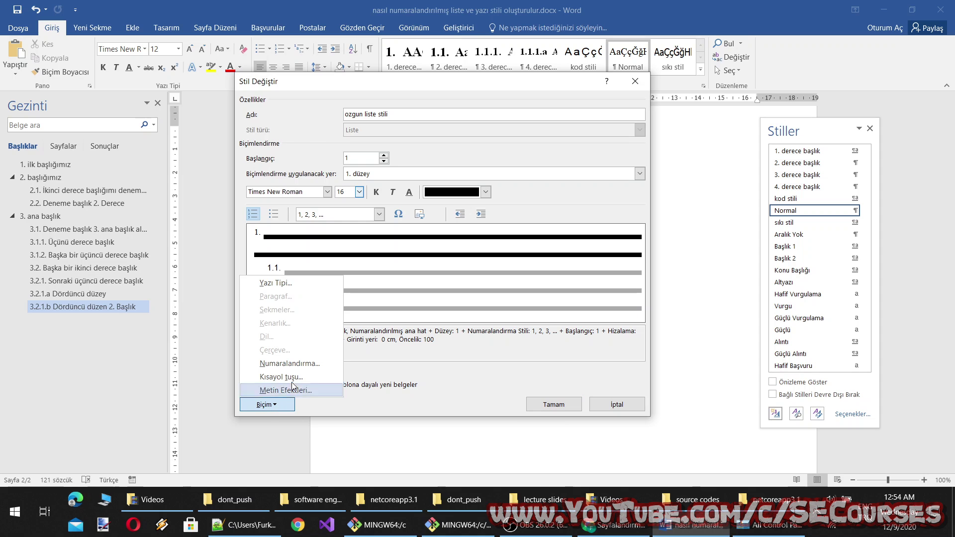
{"action": "key", "text": "Down"}
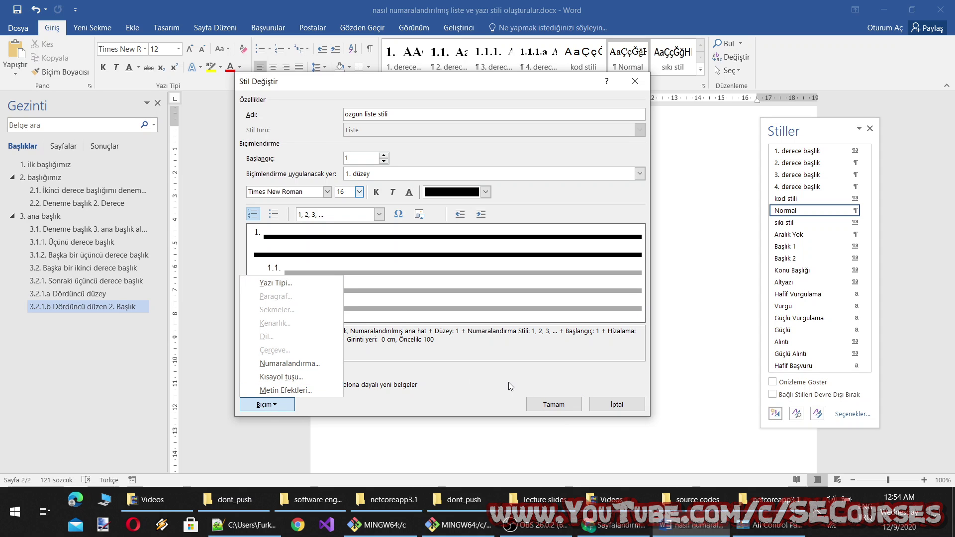
{"action": "left_click", "coordinate": [511, 386]}
{"action": "left_click", "coordinate": [543, 408]}
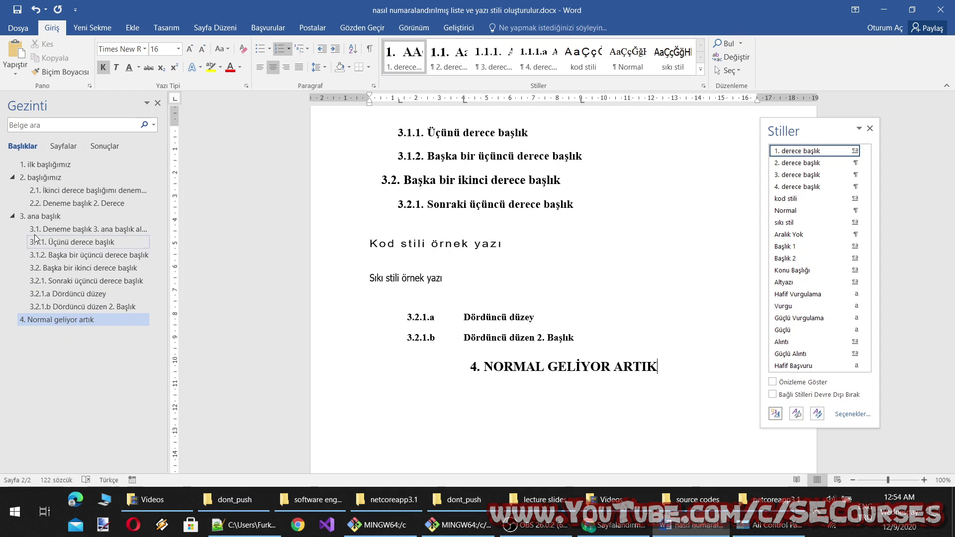
{"action": "left_click", "coordinate": [49, 217]}
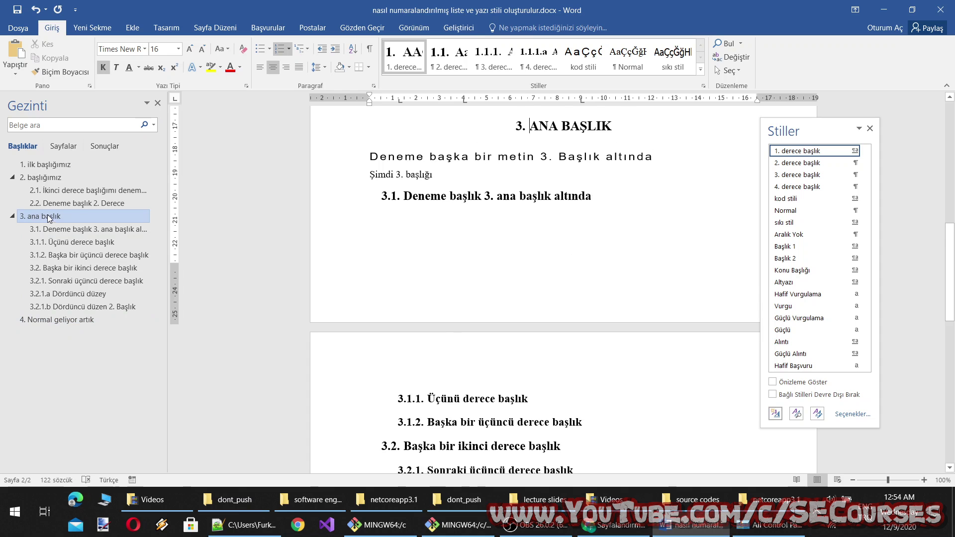
{"action": "left_click", "coordinate": [49, 164]}
{"action": "left_click", "coordinate": [53, 175]}
{"action": "left_click", "coordinate": [52, 165]}
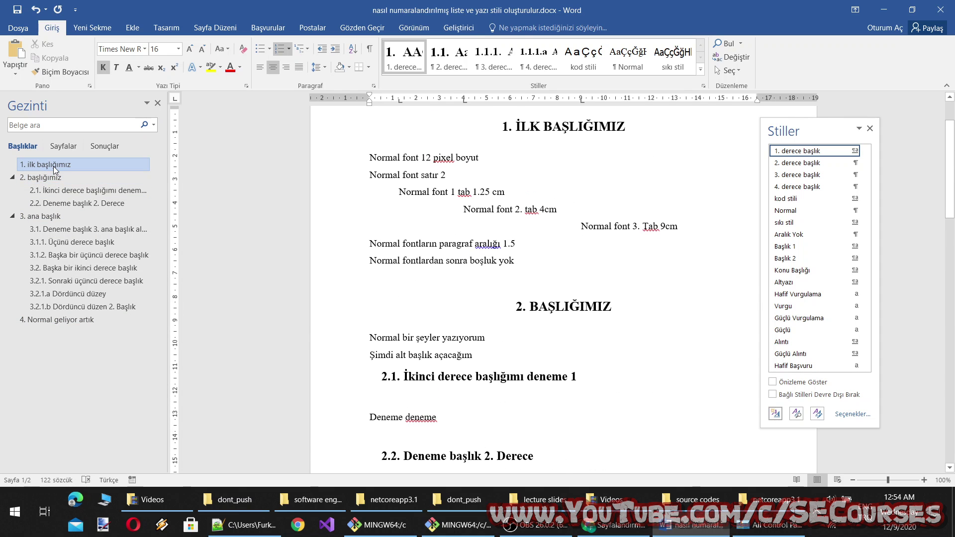
{"action": "right_click", "coordinate": [53, 167]}
{"action": "key", "text": "Escape"}
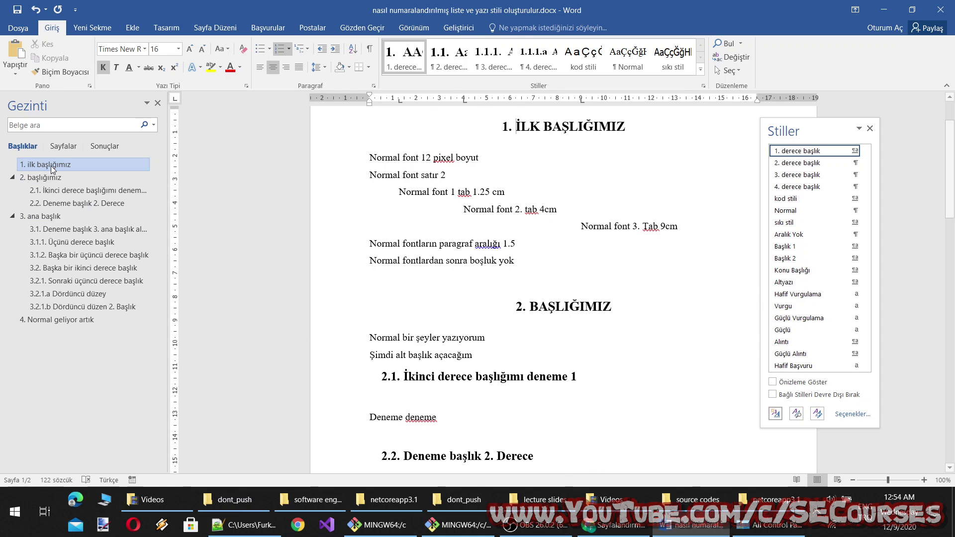
{"action": "left_click", "coordinate": [428, 371]}
{"action": "scroll", "coordinate": [438, 338], "scroll_direction": "down", "scroll_amount": 5}
{"action": "scroll", "coordinate": [443, 323], "scroll_direction": "down", "scroll_amount": 1}
{"action": "scroll", "coordinate": [450, 301], "scroll_direction": "down", "scroll_amount": 5}
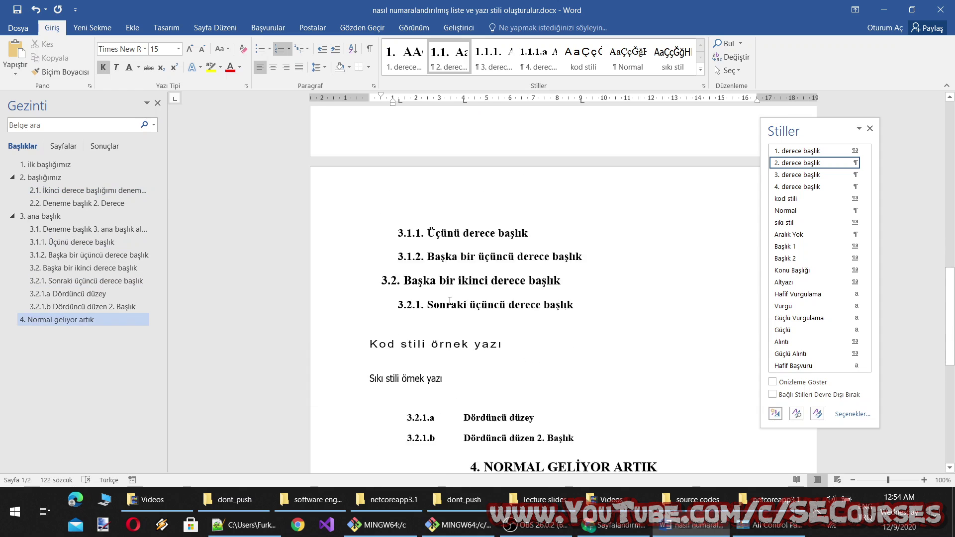
{"action": "scroll", "coordinate": [448, 298], "scroll_direction": "down", "scroll_amount": 3}
{"action": "left_click", "coordinate": [59, 319]}
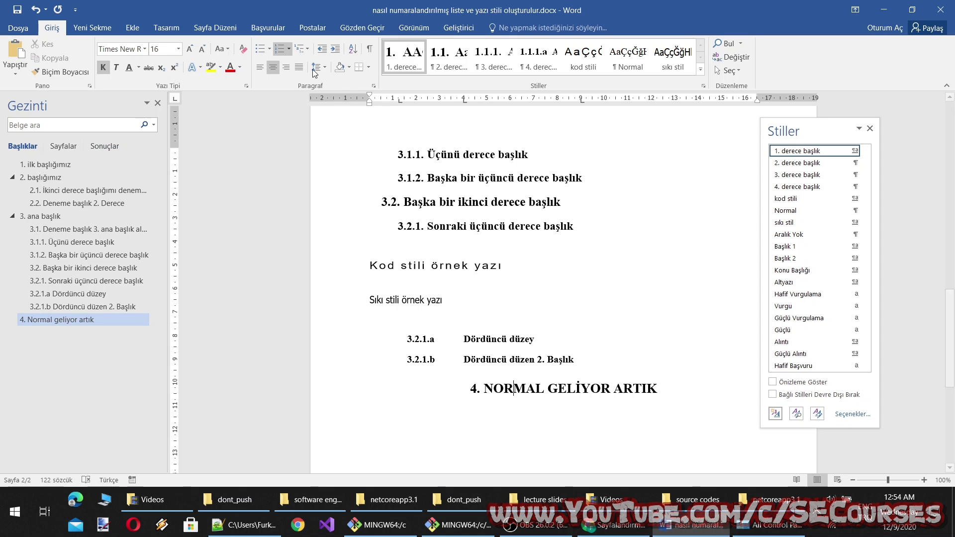
{"action": "left_click", "coordinate": [289, 49]}
{"action": "left_click", "coordinate": [289, 48]}
{"action": "left_click", "coordinate": [291, 52]}
{"action": "mouse_move", "coordinate": [328, 235]}
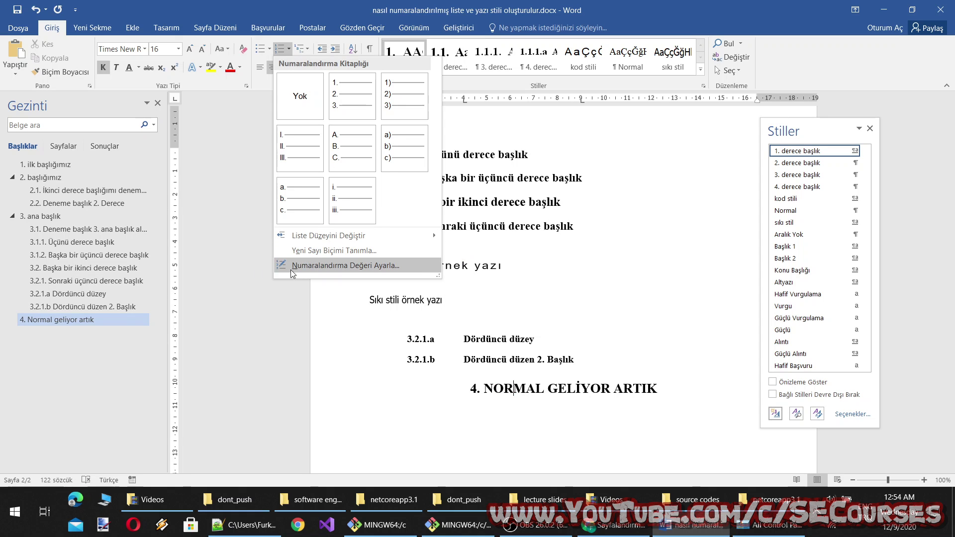
{"action": "left_click", "coordinate": [89, 85]}
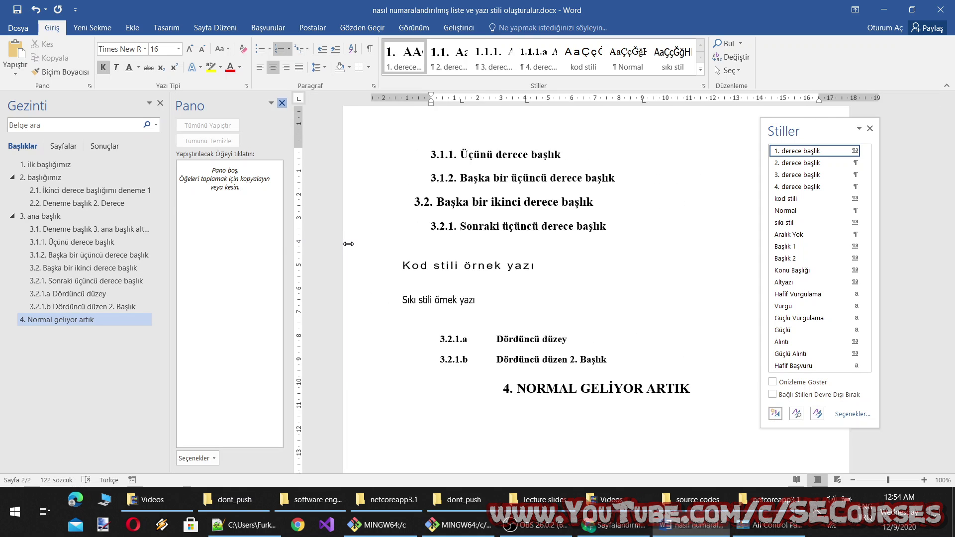
{"action": "left_click_drag", "start_coordinate": [301, 244], "coordinate": [159, 243]}
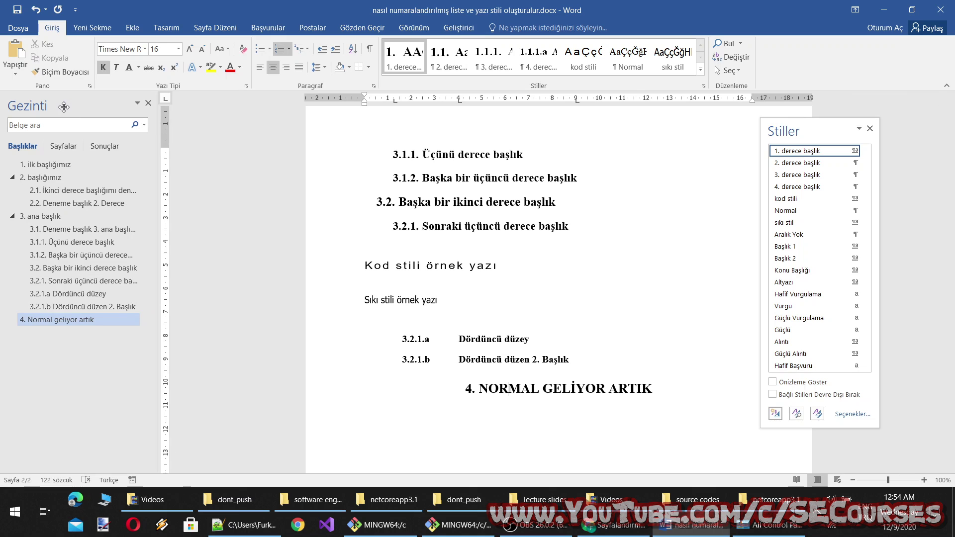
{"action": "left_click", "coordinate": [137, 104]}
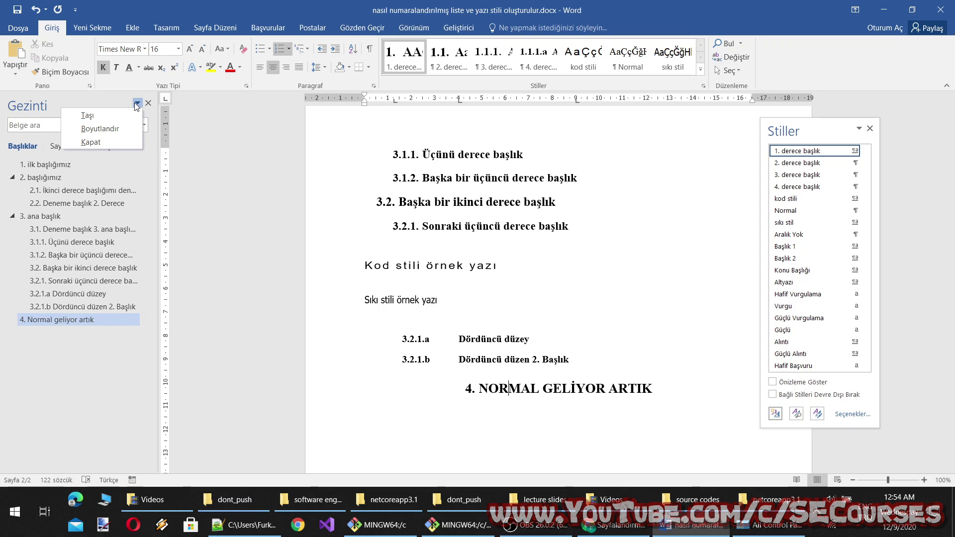
{"action": "left_click", "coordinate": [134, 103]}
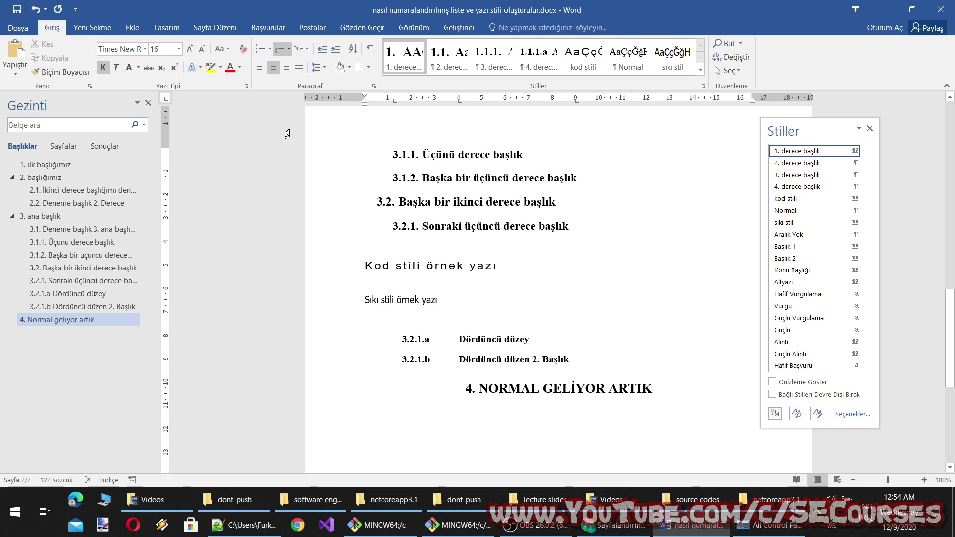
Open the 1. derece başlık style for modification and review its font settings.
{"action": "right_click", "coordinate": [792, 152]}
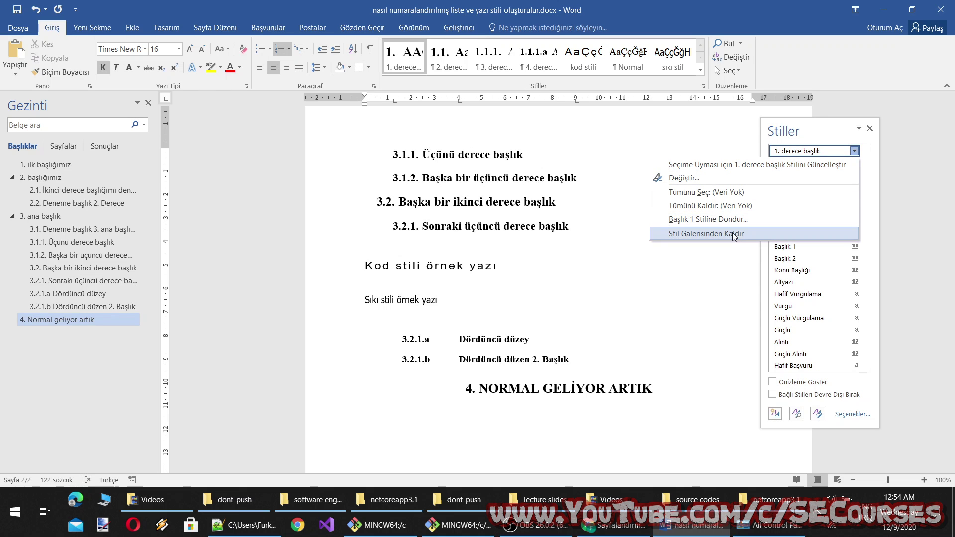
{"action": "left_click", "coordinate": [792, 155]}
{"action": "right_click", "coordinate": [790, 162]}
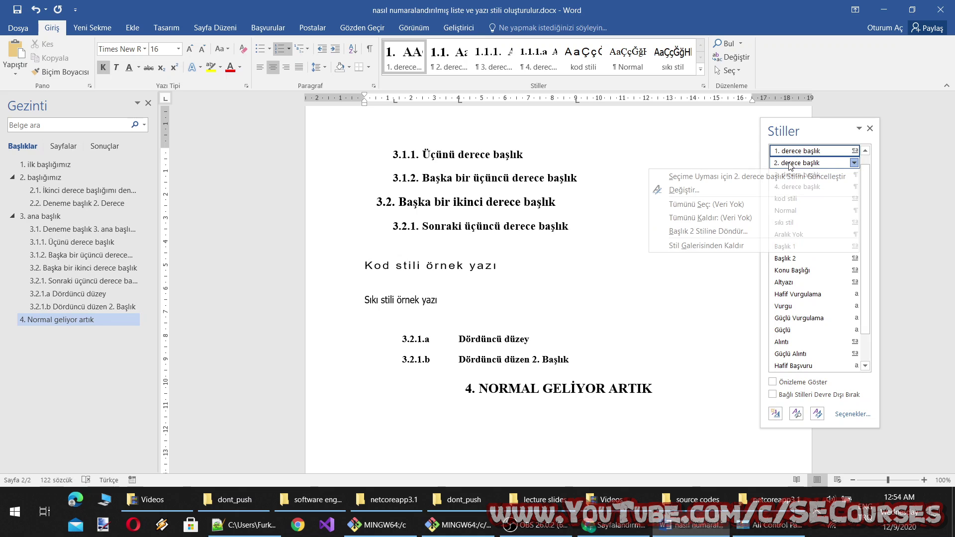
{"action": "left_click", "coordinate": [793, 152]}
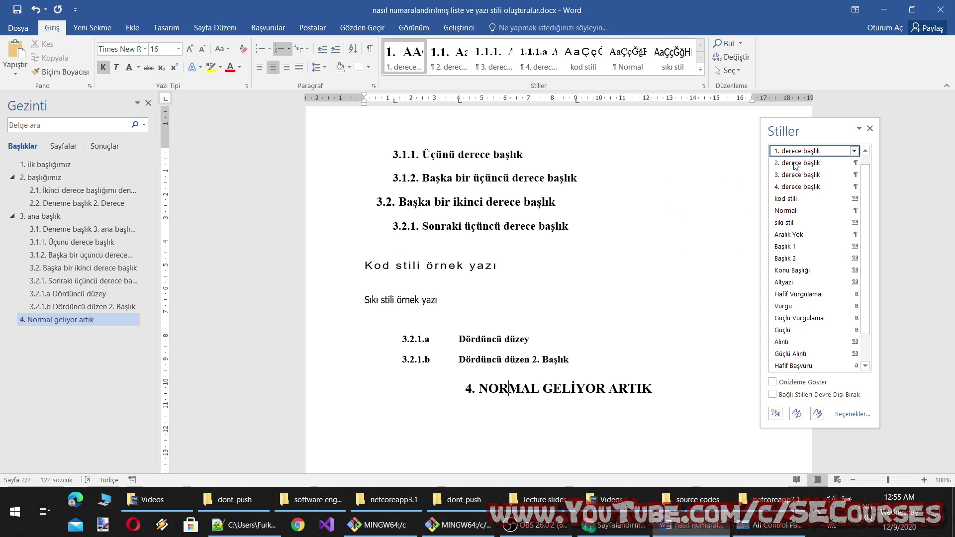
{"action": "right_click", "coordinate": [793, 151]}
{"action": "left_click", "coordinate": [696, 188]}
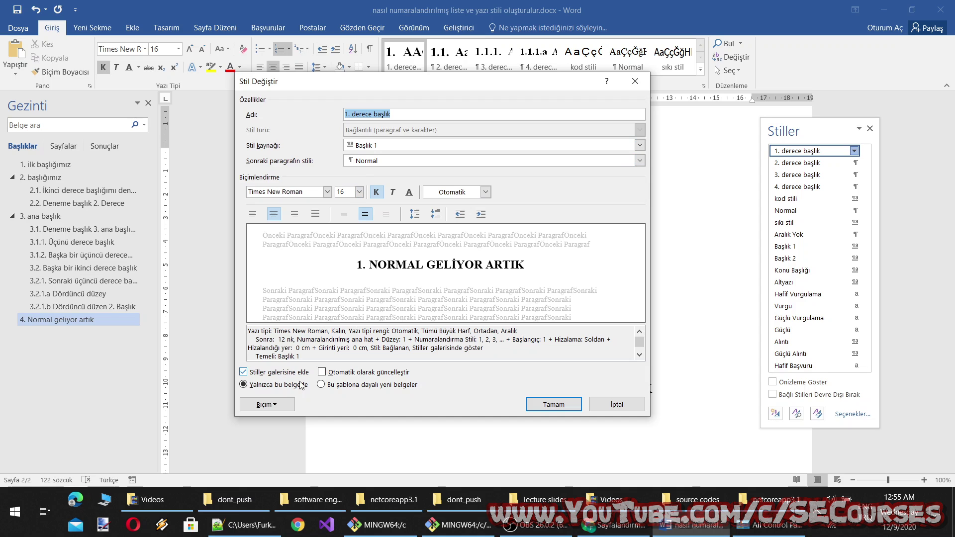
{"action": "left_click", "coordinate": [283, 406]}
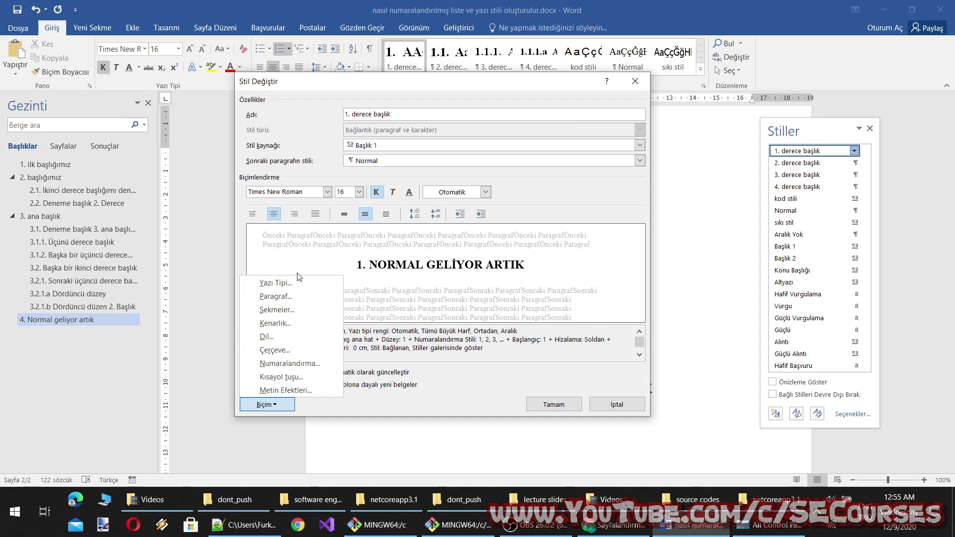
{"action": "left_click", "coordinate": [291, 284]}
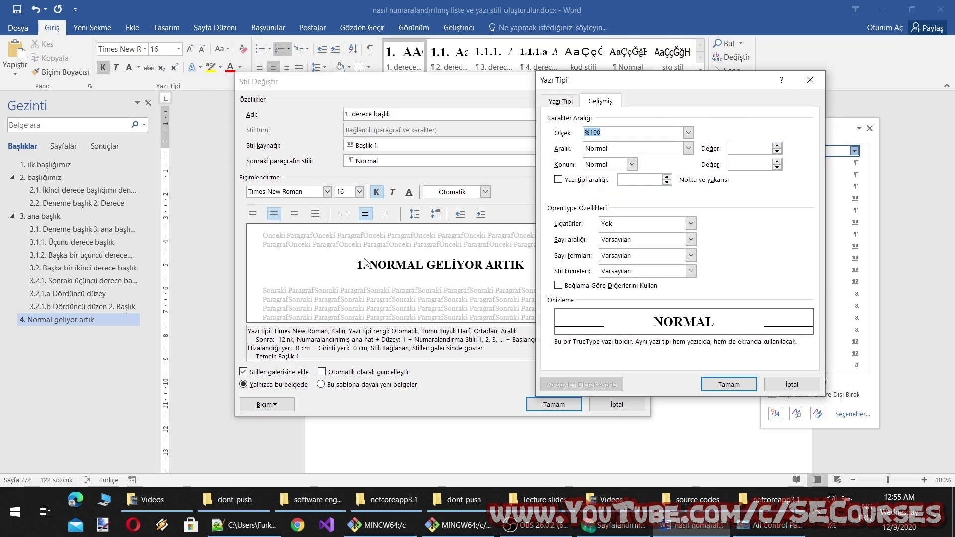
{"action": "left_click", "coordinate": [554, 103]}
{"action": "left_click", "coordinate": [791, 385]}
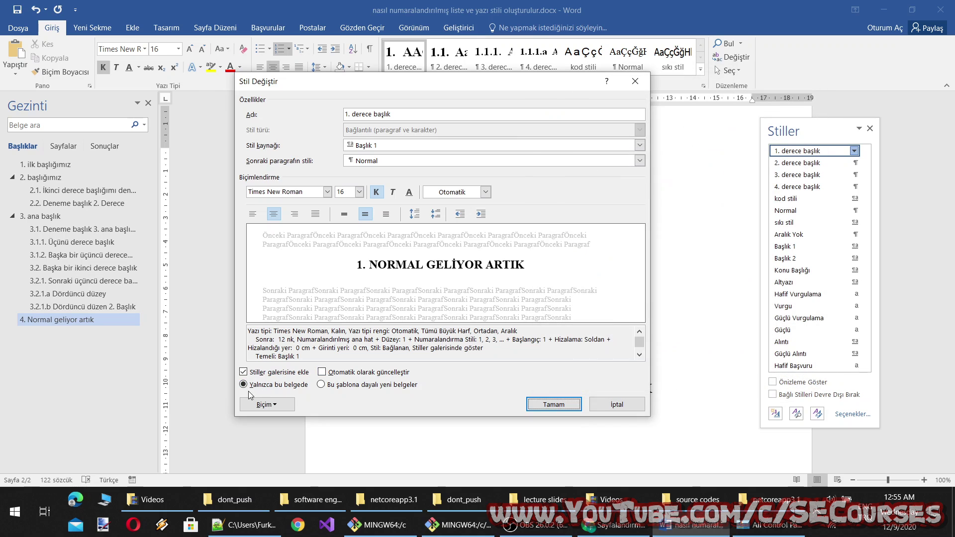
Confirm 1. derece başlık uses outline level Düzey 1 and close its settings.
{"action": "left_click", "coordinate": [267, 404]}
{"action": "left_click", "coordinate": [276, 296]}
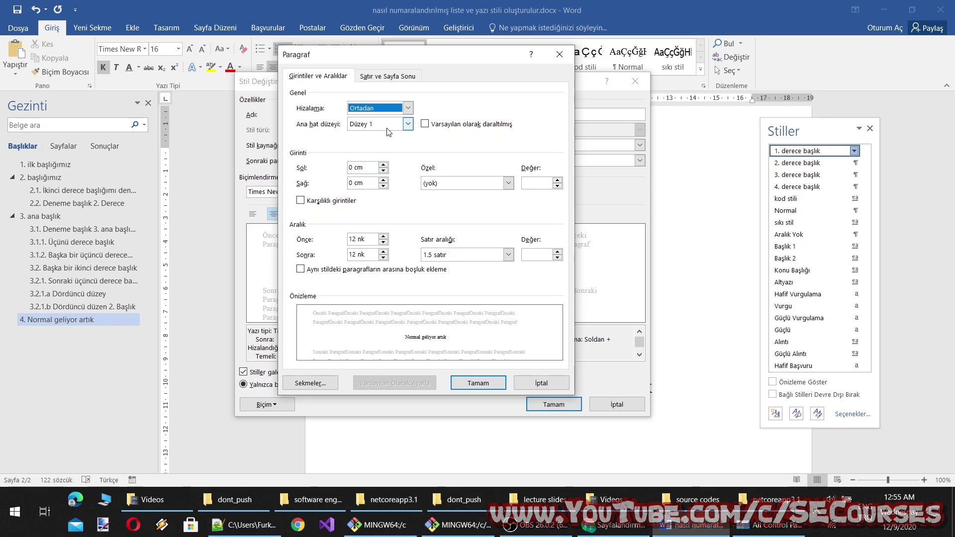
{"action": "left_click", "coordinate": [388, 76]}
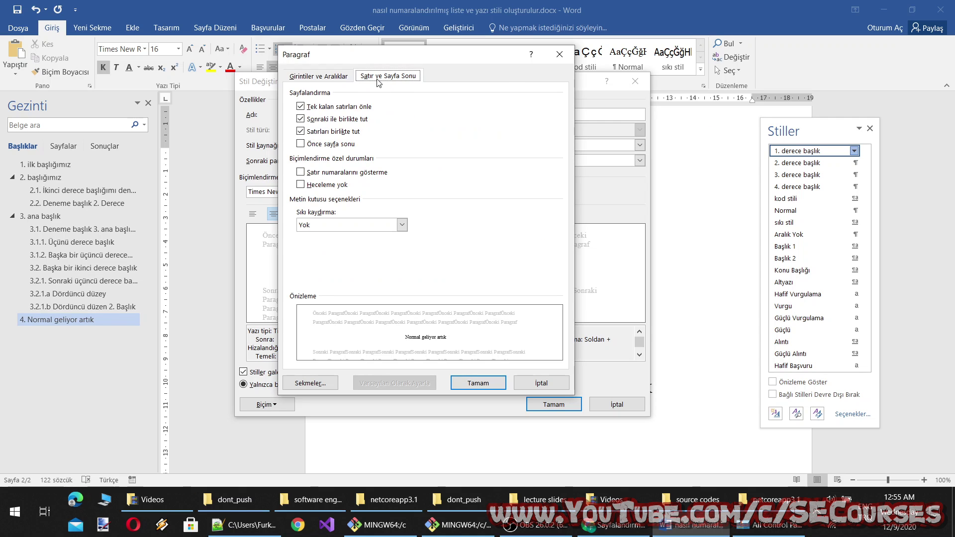
{"action": "left_click", "coordinate": [328, 78]}
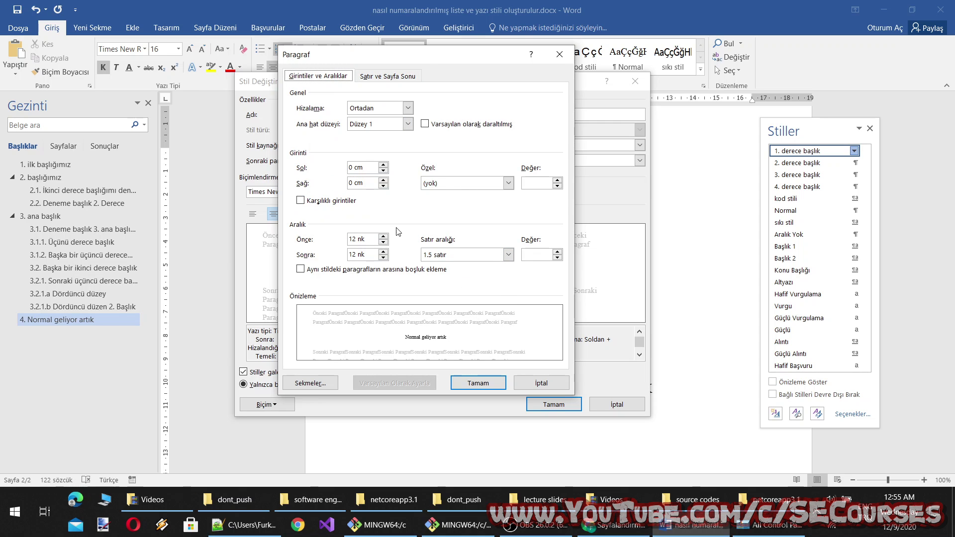
{"action": "left_click", "coordinate": [408, 125]}
{"action": "left_click", "coordinate": [409, 127]}
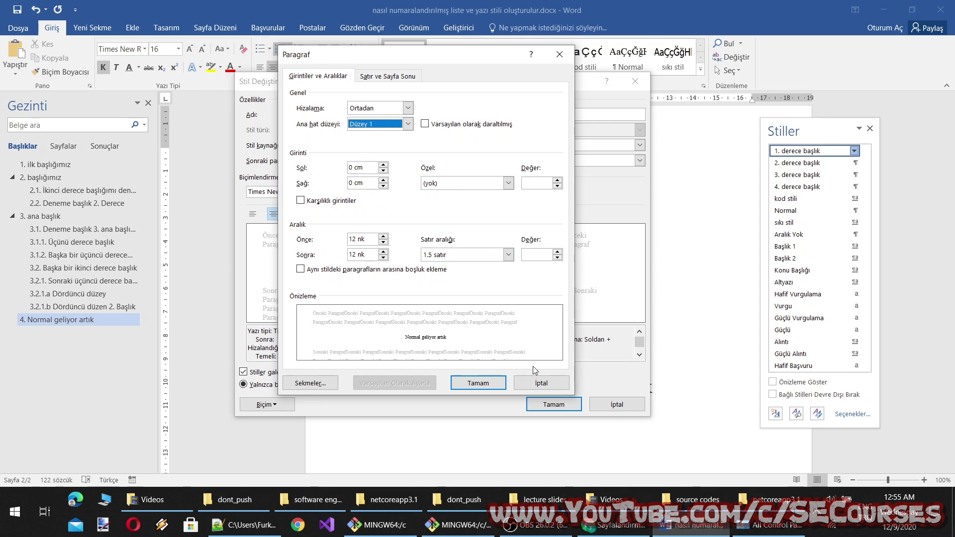
{"action": "left_click", "coordinate": [547, 383]}
{"action": "left_click", "coordinate": [554, 405]}
Review the 2. derece başlık paragraph settings for outline level Düzey 2 and close them.
{"action": "left_click", "coordinate": [853, 162]}
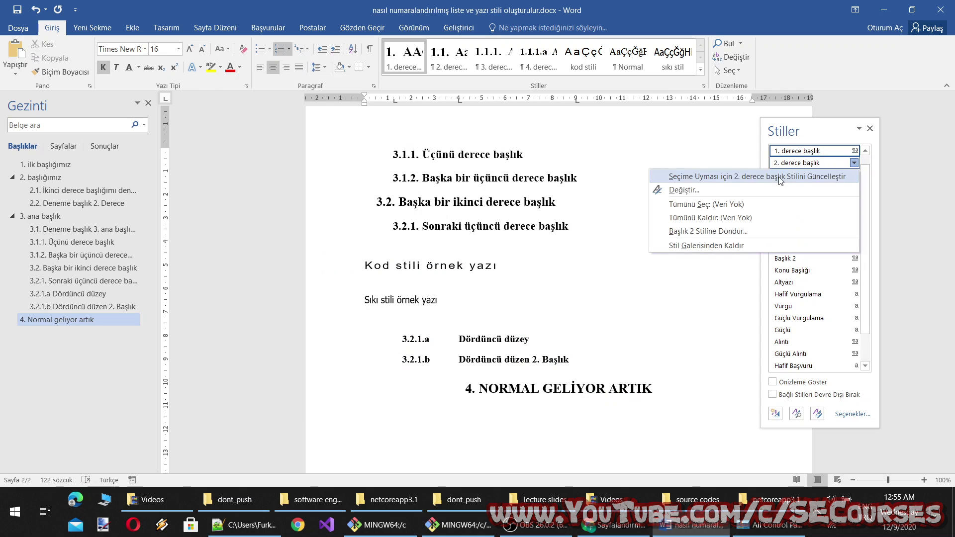
{"action": "left_click", "coordinate": [706, 189]}
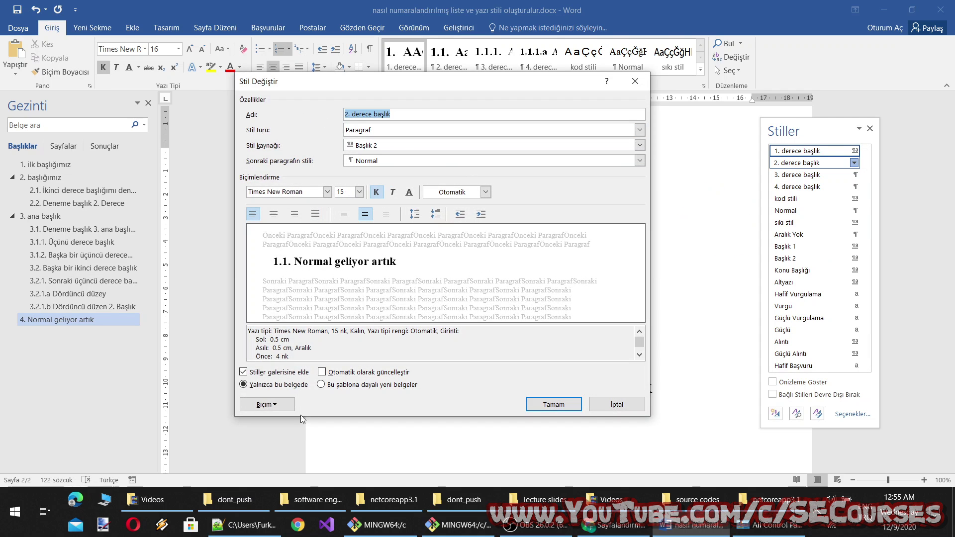
{"action": "left_click", "coordinate": [267, 405]}
{"action": "left_click", "coordinate": [276, 297]}
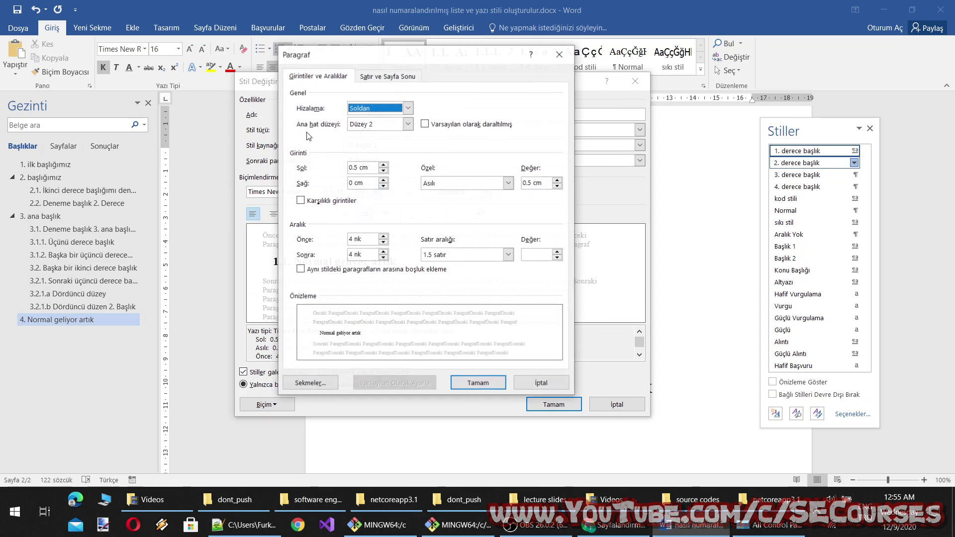
{"action": "left_click", "coordinate": [348, 80]}
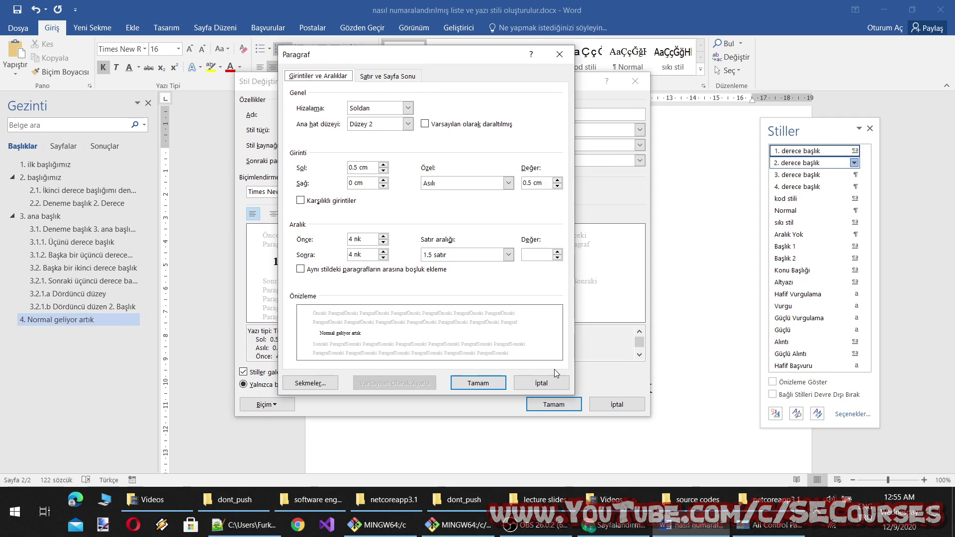
{"action": "left_click", "coordinate": [541, 383]}
{"action": "left_click", "coordinate": [553, 404]}
Set the 3. derece başlık style's outline level to Düzey 3.
{"action": "left_click", "coordinate": [853, 174]}
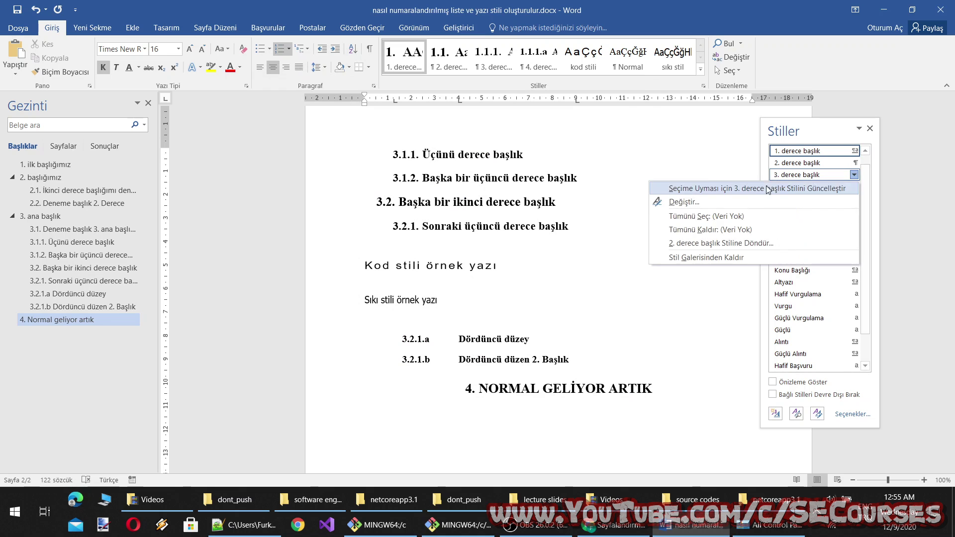
{"action": "left_click", "coordinate": [696, 202]}
{"action": "left_click", "coordinate": [267, 405]}
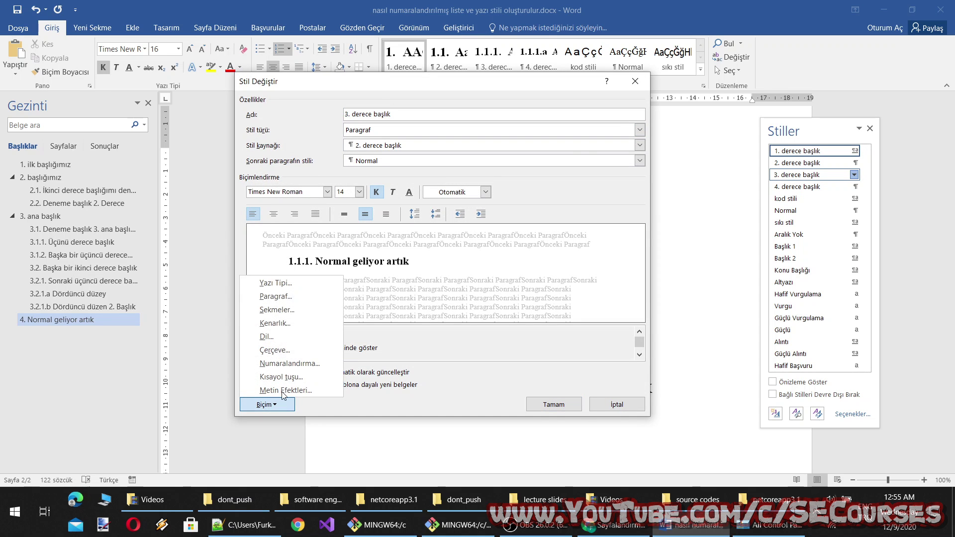
{"action": "left_click", "coordinate": [275, 296]}
{"action": "left_click", "coordinate": [408, 124]}
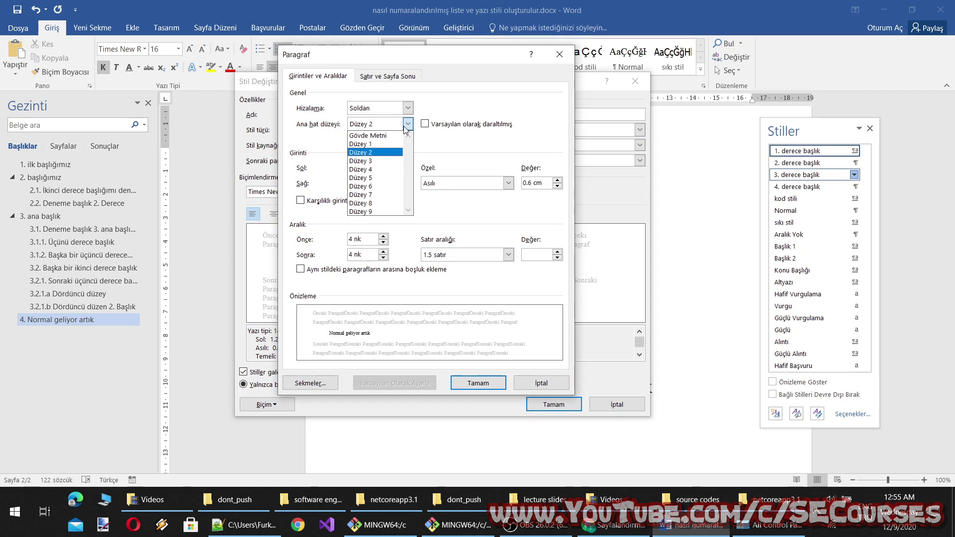
{"action": "left_click", "coordinate": [370, 158]}
{"action": "left_click", "coordinate": [488, 386]}
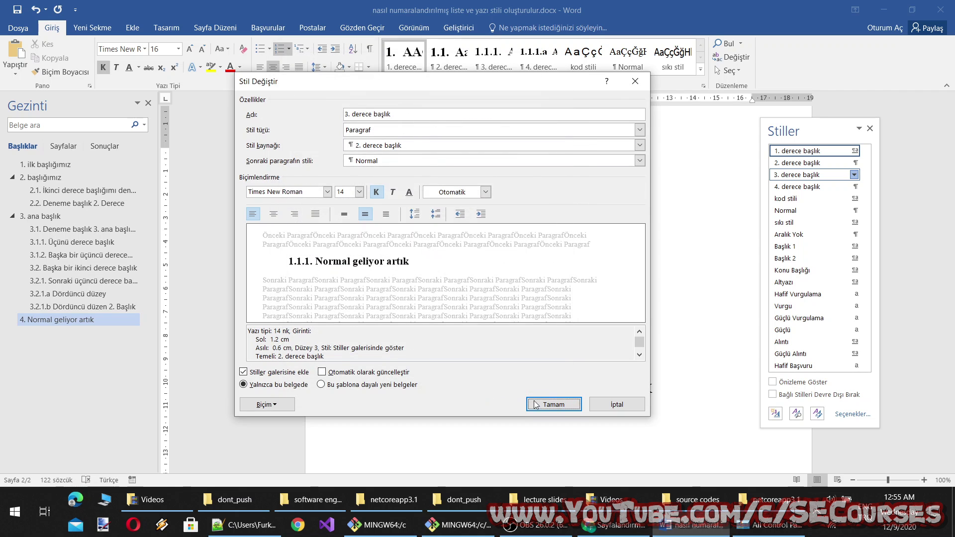
{"action": "left_click", "coordinate": [558, 404]}
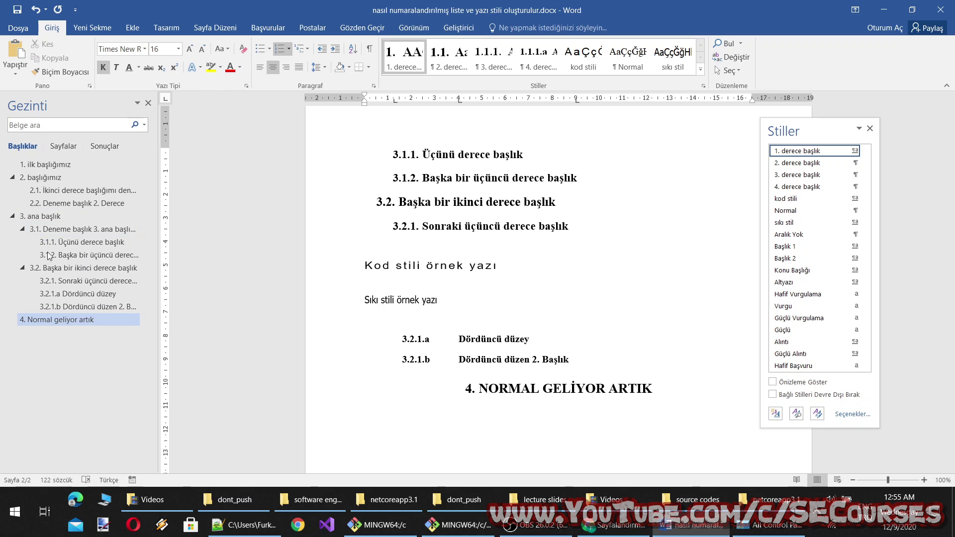
Set the 4. derece başlık style's outline level to Düzey 4.
{"action": "right_click", "coordinate": [786, 186]}
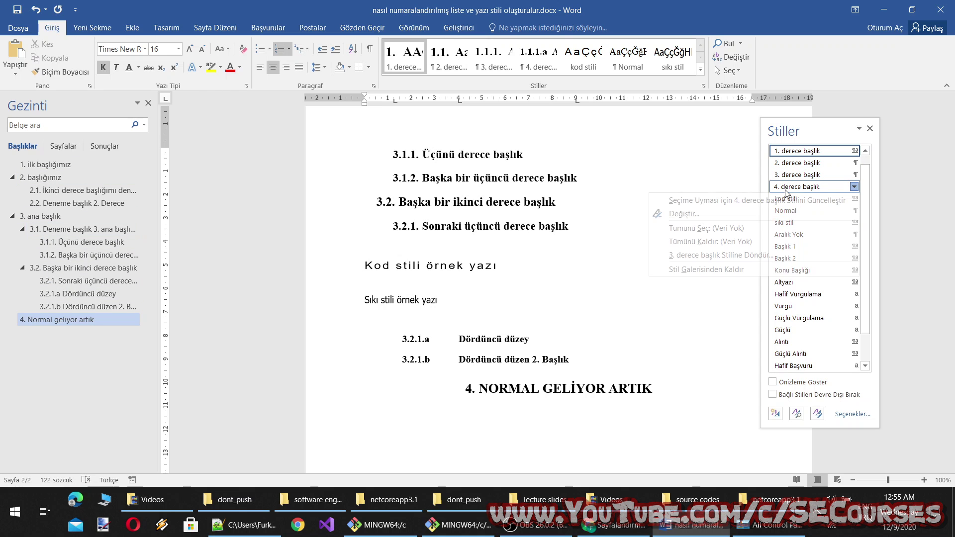
{"action": "left_click", "coordinate": [665, 210]}
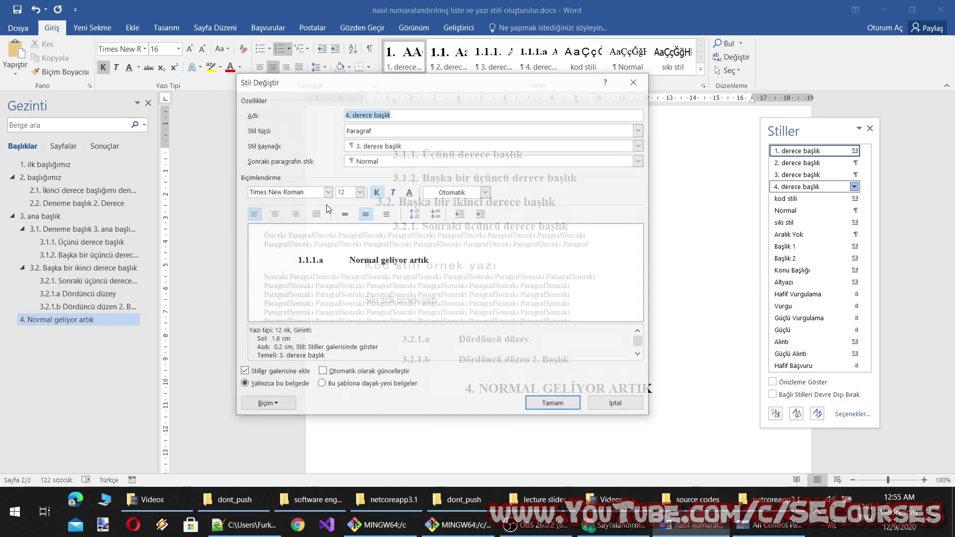
{"action": "left_click", "coordinate": [268, 404]}
{"action": "left_click", "coordinate": [276, 298]}
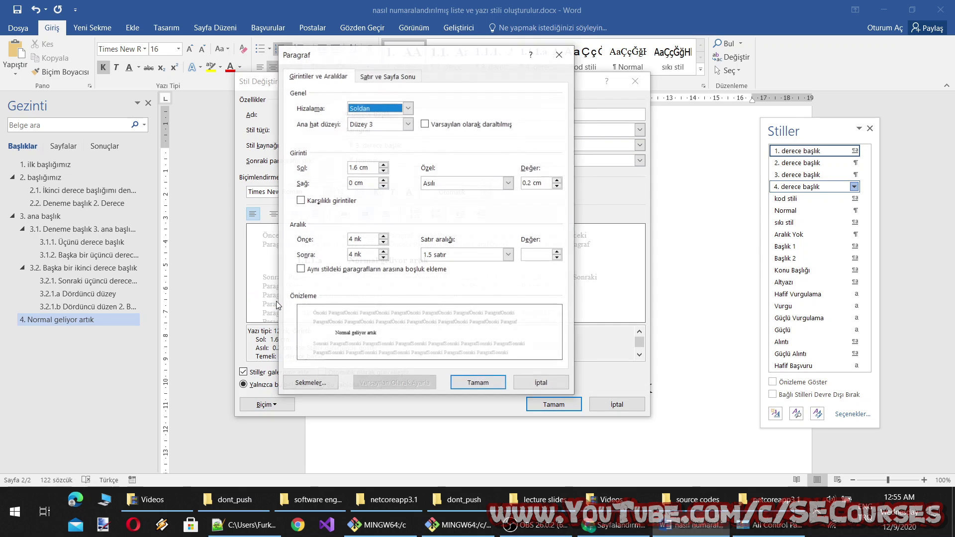
{"action": "left_click", "coordinate": [407, 123]}
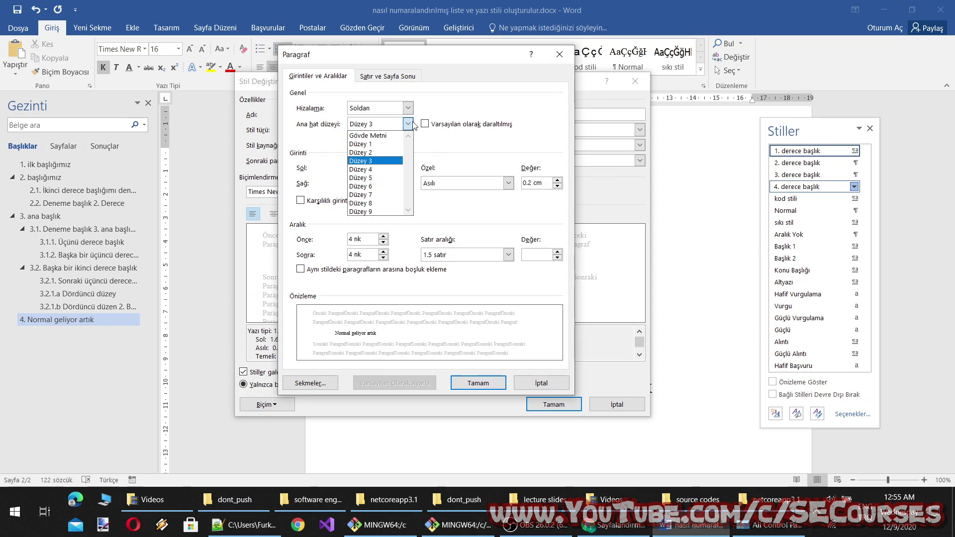
{"action": "left_click", "coordinate": [360, 169]}
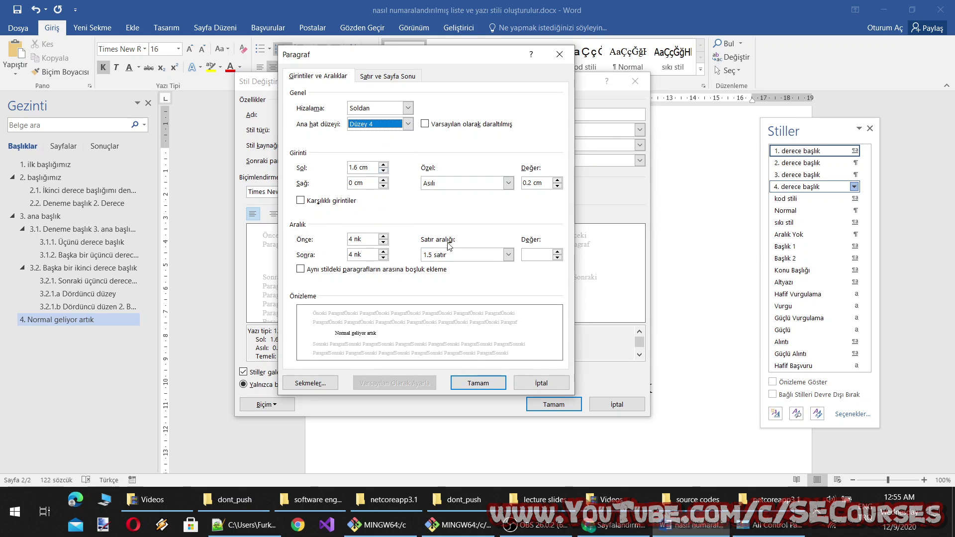
{"action": "left_click", "coordinate": [478, 383]}
{"action": "left_click", "coordinate": [554, 404]}
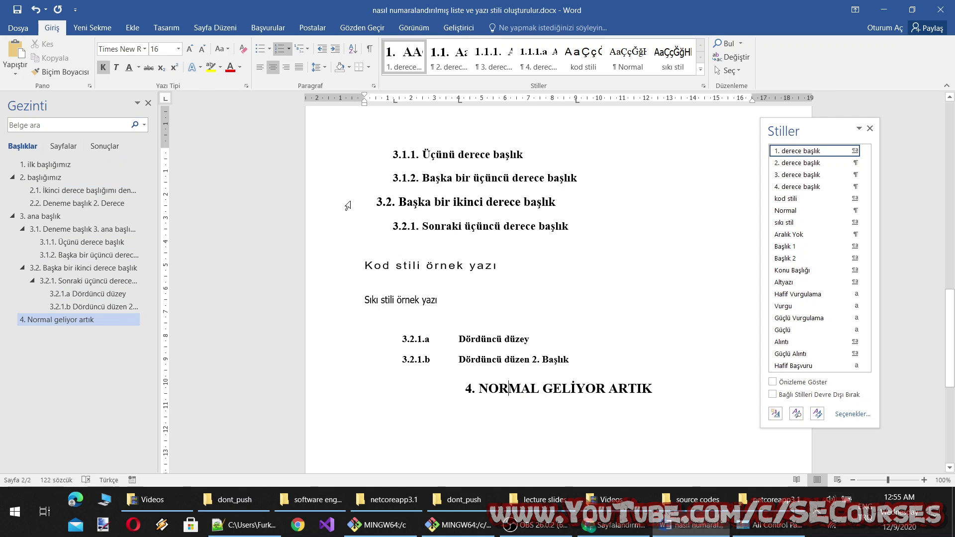
{"action": "left_click", "coordinate": [401, 203]}
{"action": "scroll", "coordinate": [432, 216], "scroll_direction": "up", "scroll_amount": 10}
{"action": "scroll", "coordinate": [432, 216], "scroll_direction": "up", "scroll_amount": 10}
Below heading 4, add 'Alt başlık 1' and 'Alt başlık 2' as second-level headings 4.1 and 4.2.
{"action": "left_click", "coordinate": [42, 321]}
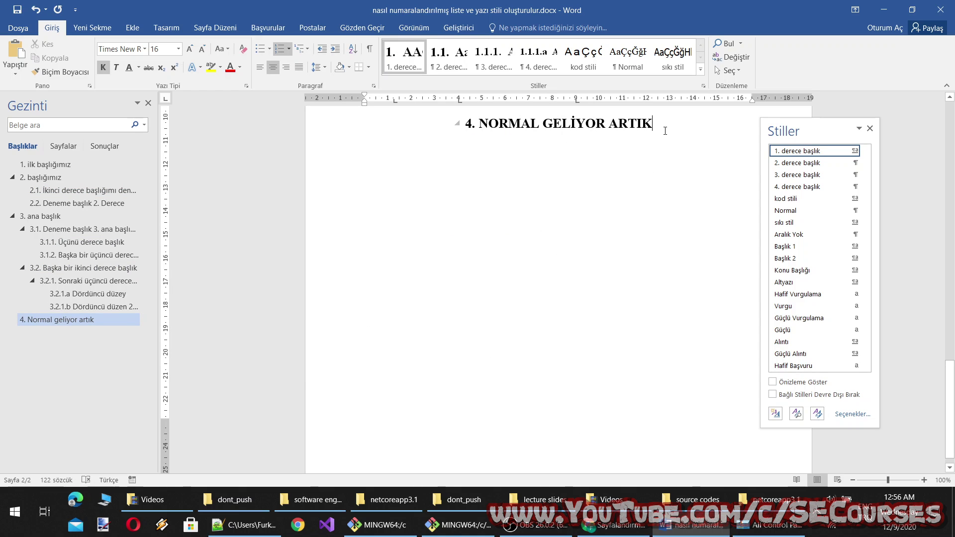
{"action": "key", "text": "Return"}
{"action": "type", "text": "Deneme mesaj"}
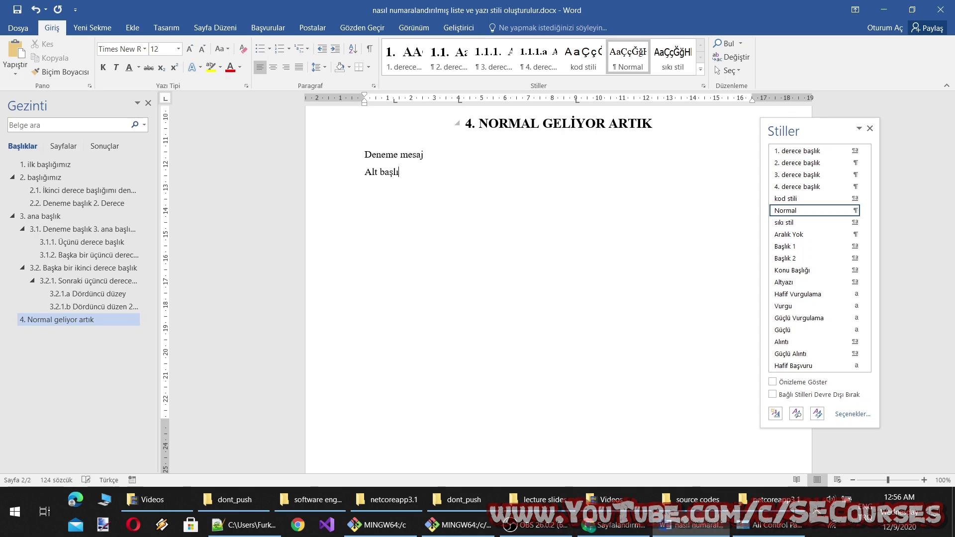
{"action": "left_click", "coordinate": [449, 57]}
{"action": "type", "text": "k 1"}
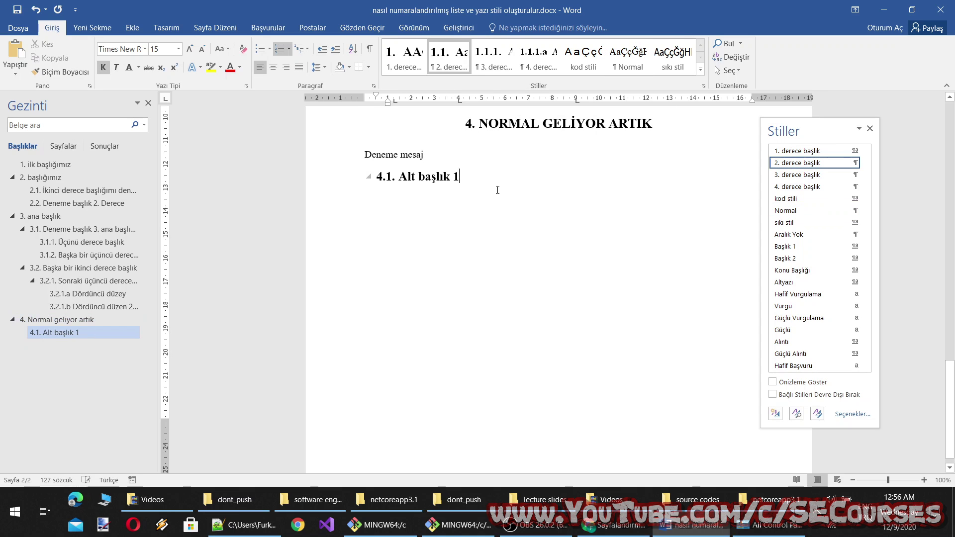
{"action": "key", "text": "Return"}
{"action": "type", "text": "de"}
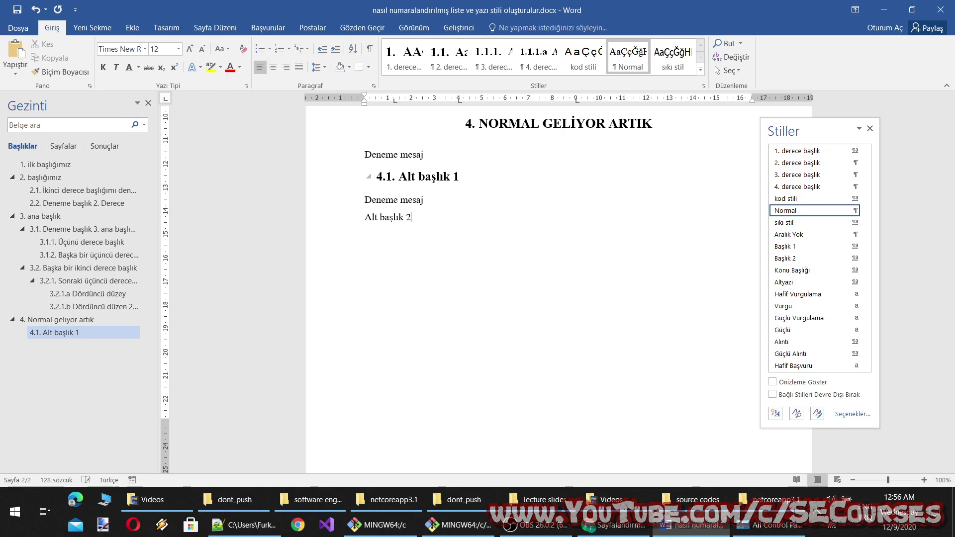
{"action": "left_click", "coordinate": [449, 59]}
Add 'Alt alt başlık bir başka başlık' as third-level heading 4.2.1.
{"action": "key", "text": "Return"}
{"action": "type", "text": "alt başlık bir başka başlık"}
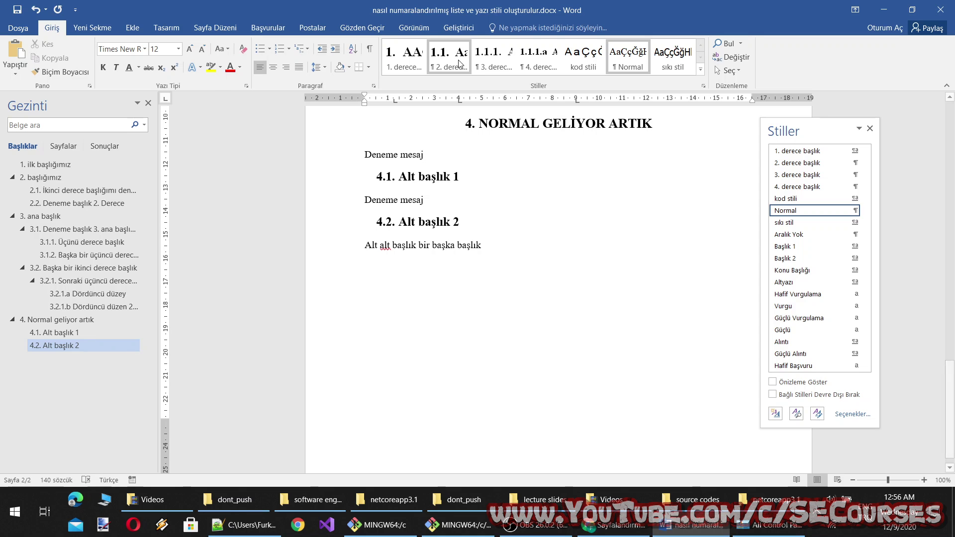
{"action": "left_click", "coordinate": [494, 58]}
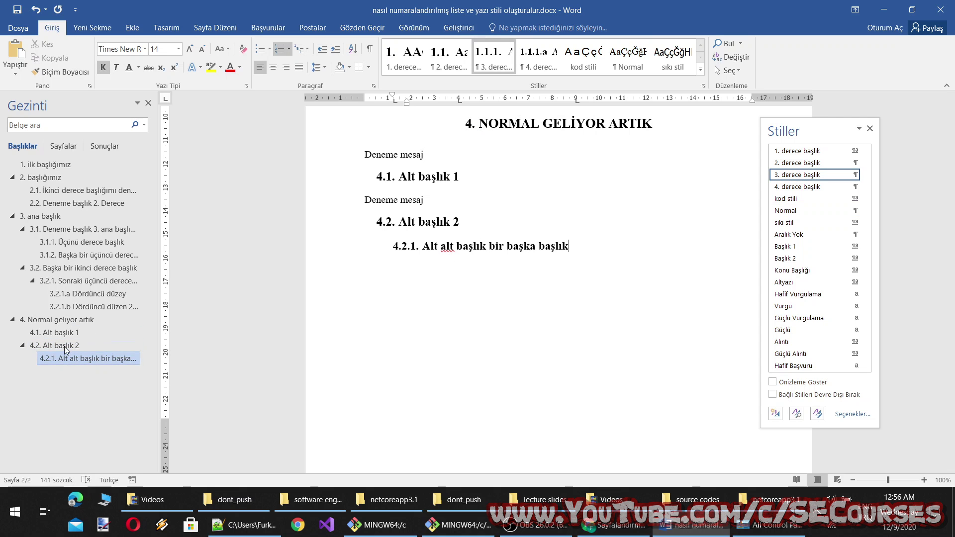
Jump to the first heading and scroll through the document to review the numbering.
{"action": "left_click", "coordinate": [64, 165]}
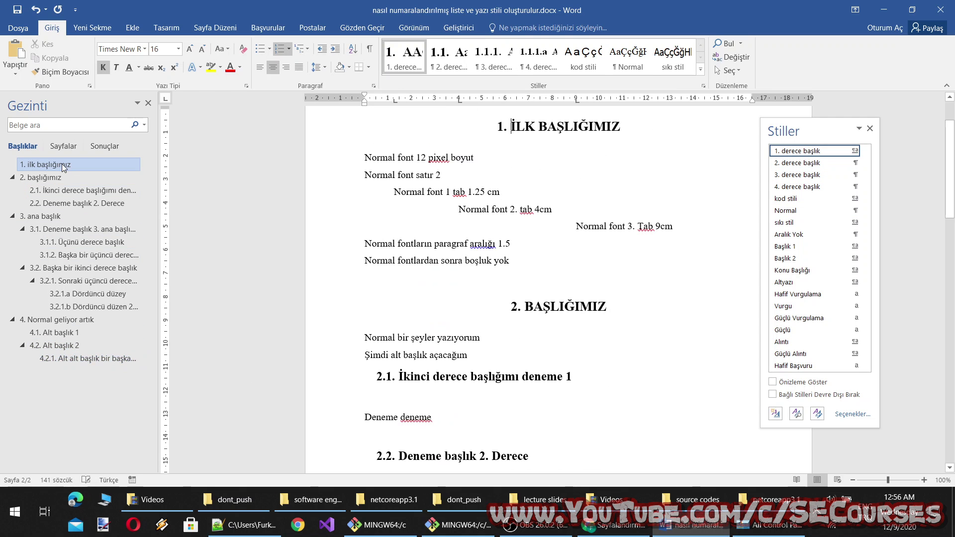
{"action": "scroll", "coordinate": [542, 298], "scroll_direction": "down", "scroll_amount": 5}
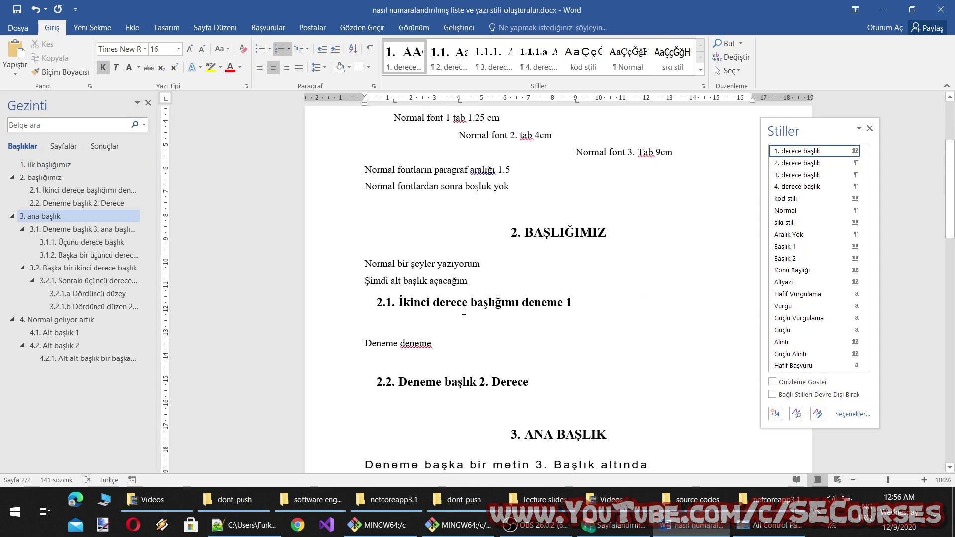
{"action": "scroll", "coordinate": [542, 298], "scroll_direction": "down", "scroll_amount": 4}
{"action": "scroll", "coordinate": [542, 299], "scroll_direction": "down", "scroll_amount": 6}
{"action": "scroll", "coordinate": [545, 301], "scroll_direction": "down", "scroll_amount": 3}
{"action": "scroll", "coordinate": [545, 301], "scroll_direction": "down", "scroll_amount": 2}
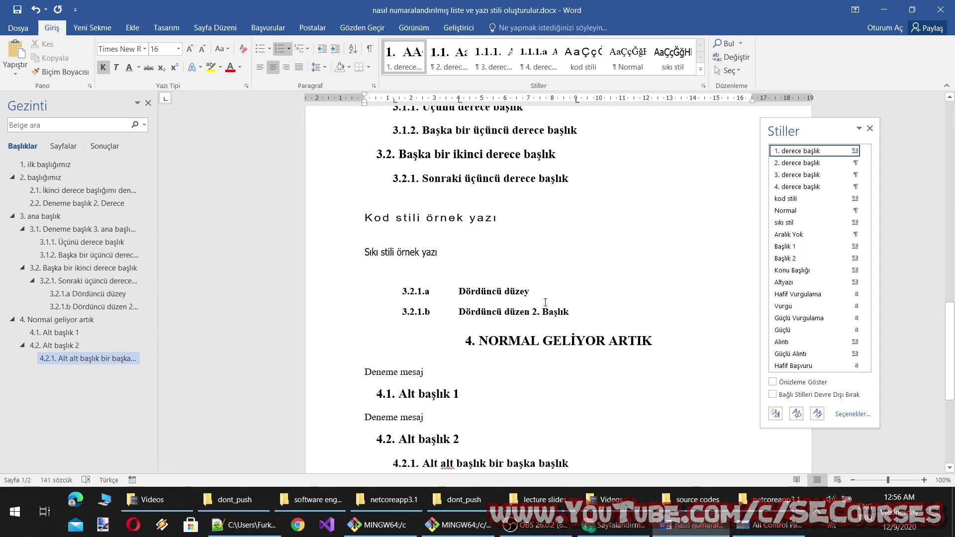
{"action": "scroll", "coordinate": [545, 302], "scroll_direction": "down", "scroll_amount": 8}
{"action": "scroll", "coordinate": [611, 304], "scroll_direction": "up", "scroll_amount": 1}
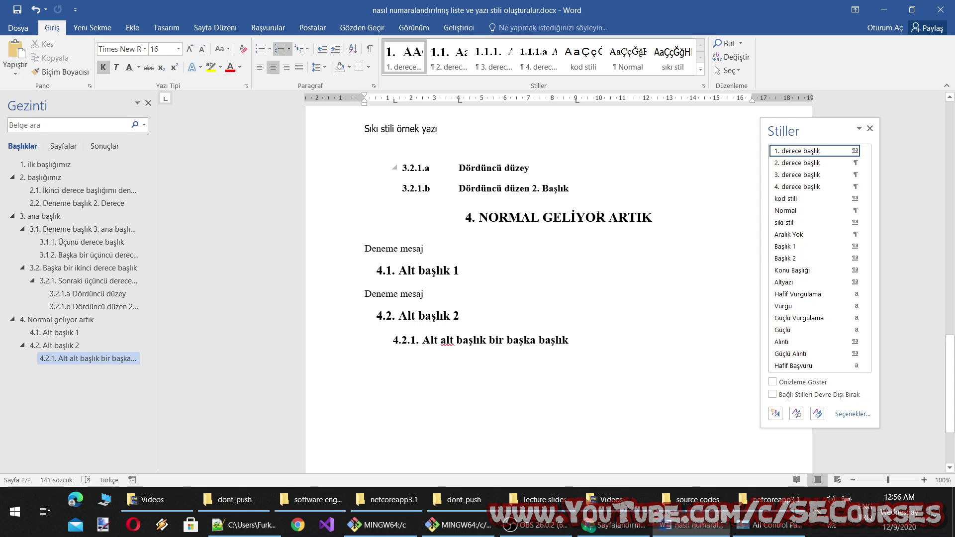
In a new Chrome tab, search for 'toros üniversitesi yüksek lisans tez şablonu'.
{"action": "scroll", "coordinate": [599, 215], "scroll_direction": "up", "scroll_amount": 10}
{"action": "scroll", "coordinate": [616, 217], "scroll_direction": "up", "scroll_amount": 10}
{"action": "scroll", "coordinate": [616, 217], "scroll_direction": "up", "scroll_amount": 10}
{"action": "scroll", "coordinate": [616, 218], "scroll_direction": "up", "scroll_amount": 5}
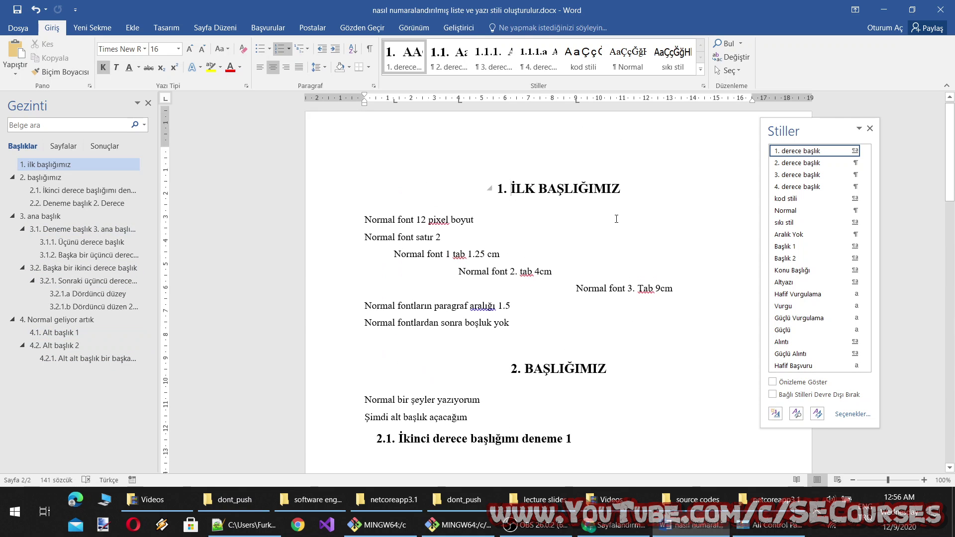
{"action": "scroll", "coordinate": [616, 219], "scroll_direction": "down", "scroll_amount": 10}
{"action": "scroll", "coordinate": [617, 222], "scroll_direction": "down", "scroll_amount": 10}
{"action": "scroll", "coordinate": [616, 227], "scroll_direction": "down", "scroll_amount": 5}
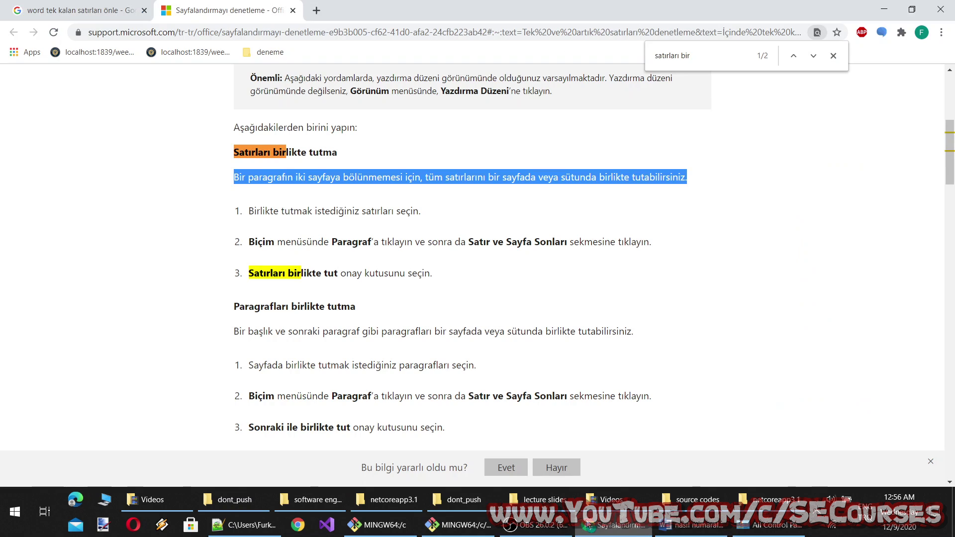
{"action": "left_click", "coordinate": [614, 524]}
{"action": "left_click", "coordinate": [317, 10]}
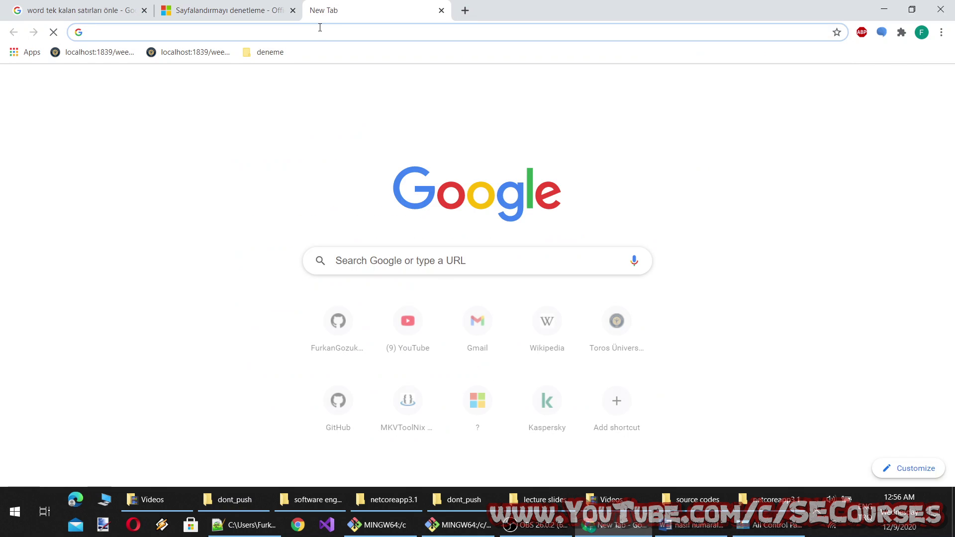
{"action": "type", "text": "toros ü"}
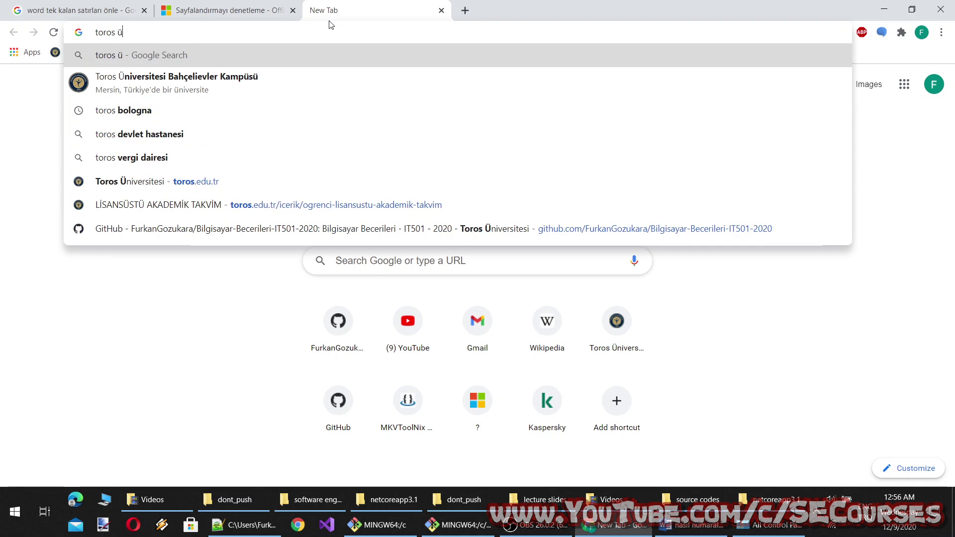
{"action": "type", "text": "niversitesi "}
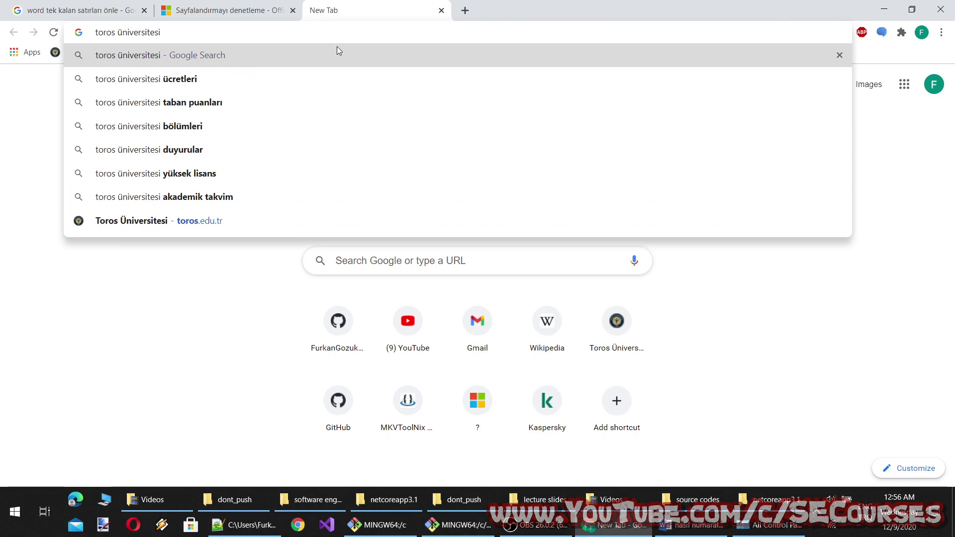
{"action": "type", "text": "yüksek "}
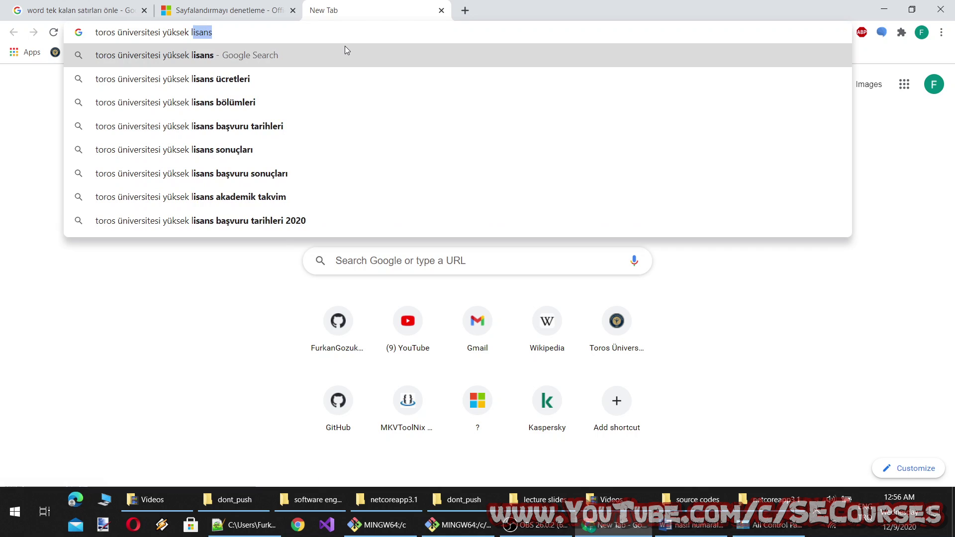
{"action": "type", "text": "lisans tez şab"}
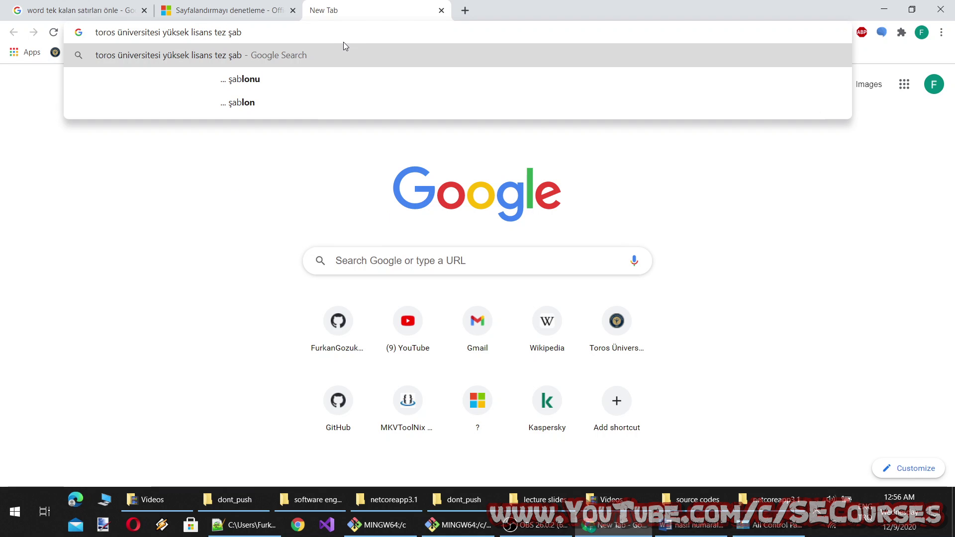
{"action": "type", "text": "lonu"}
{"action": "key", "text": "Return"}
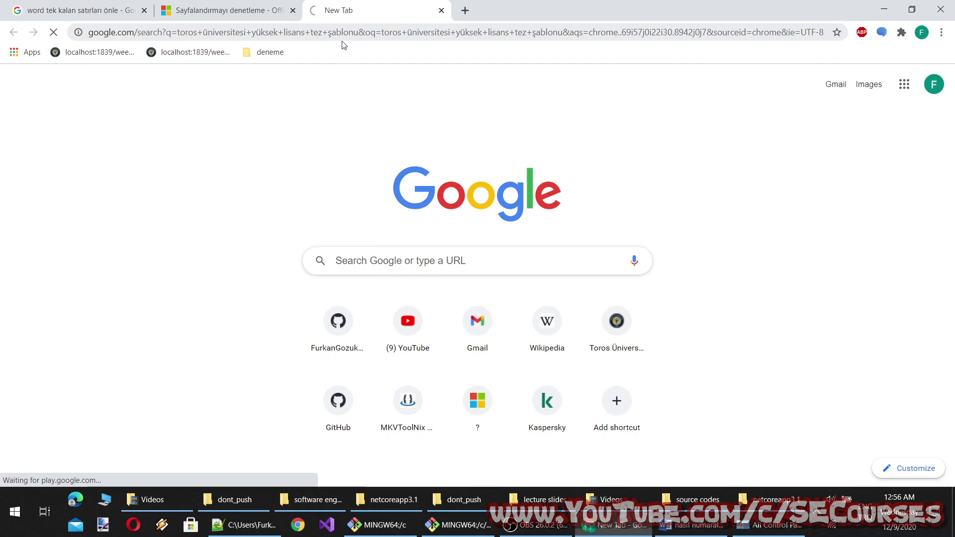
Open the Toros University thesis guide announcement and download its template .docx file.
{"action": "left_click", "coordinate": [540, 527]}
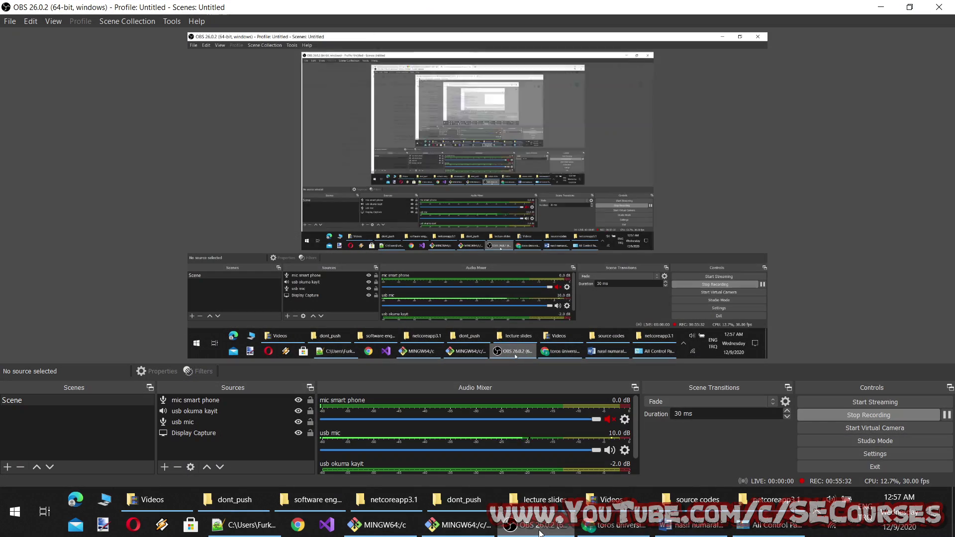
{"action": "left_click", "coordinate": [540, 532]}
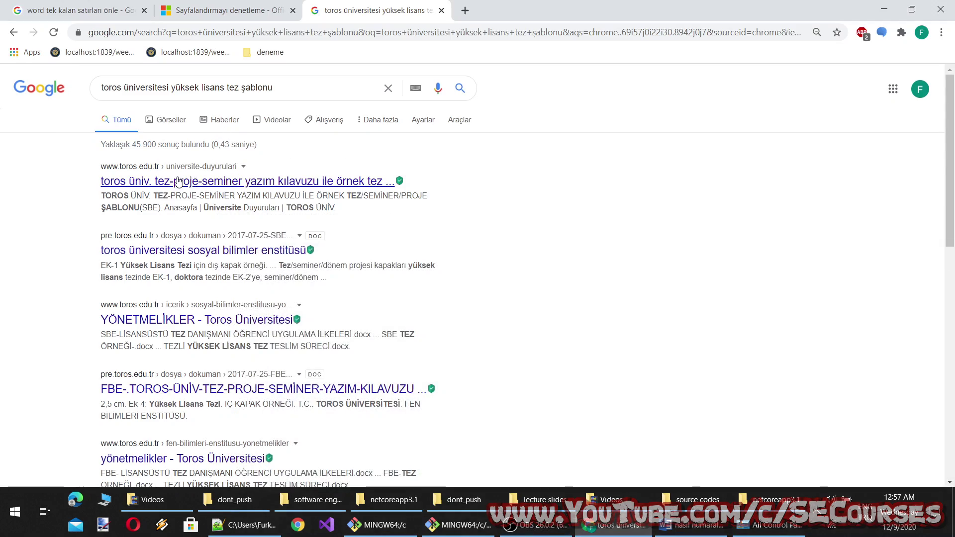
{"action": "middle_click", "coordinate": [176, 184]}
{"action": "left_click", "coordinate": [210, 260]}
{"action": "key", "text": "ctrl+Tab"}
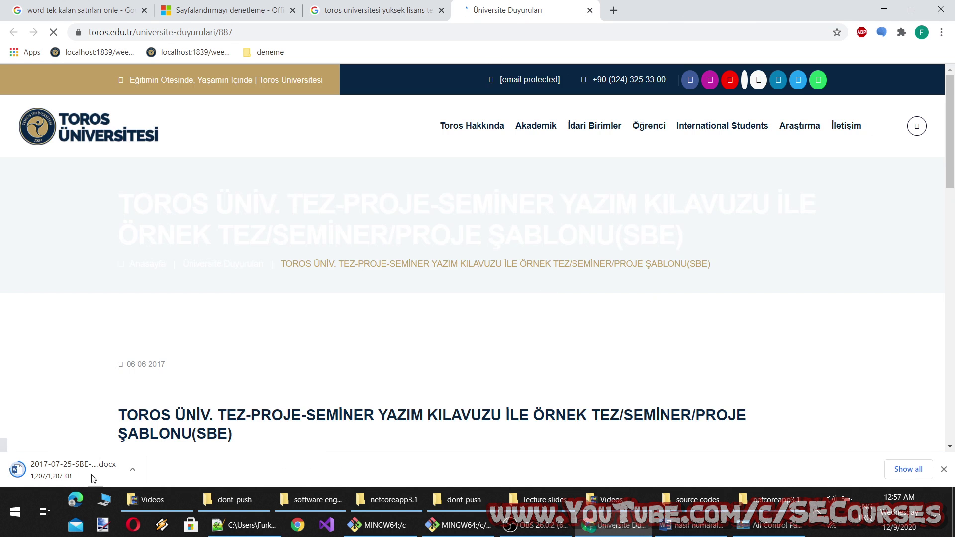
Open the downloaded thesis template and select its four title lines from TOROS to 2017.
{"action": "left_click", "coordinate": [81, 472]}
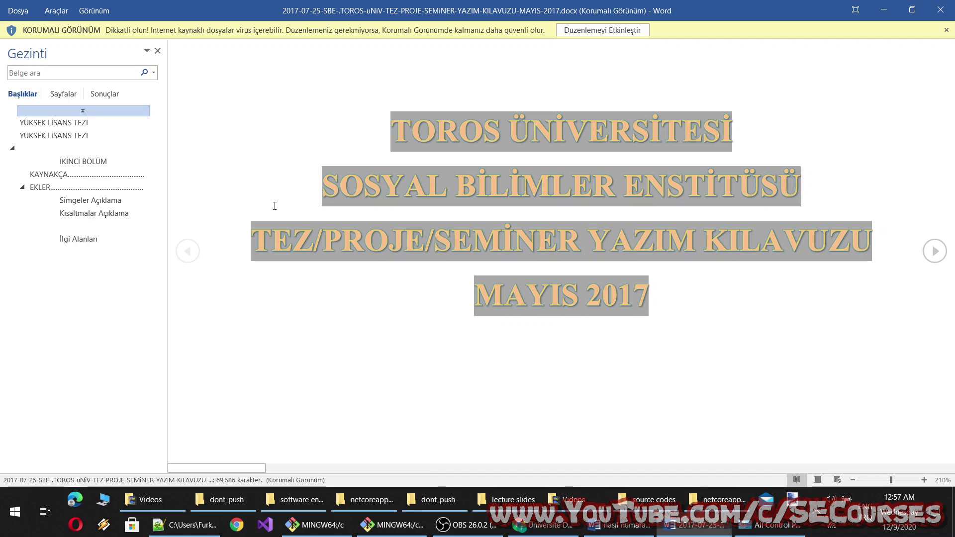
{"action": "scroll", "coordinate": [264, 206], "scroll_direction": "down", "scroll_amount": 3}
{"action": "scroll", "coordinate": [577, 239], "scroll_direction": "down", "scroll_amount": 3}
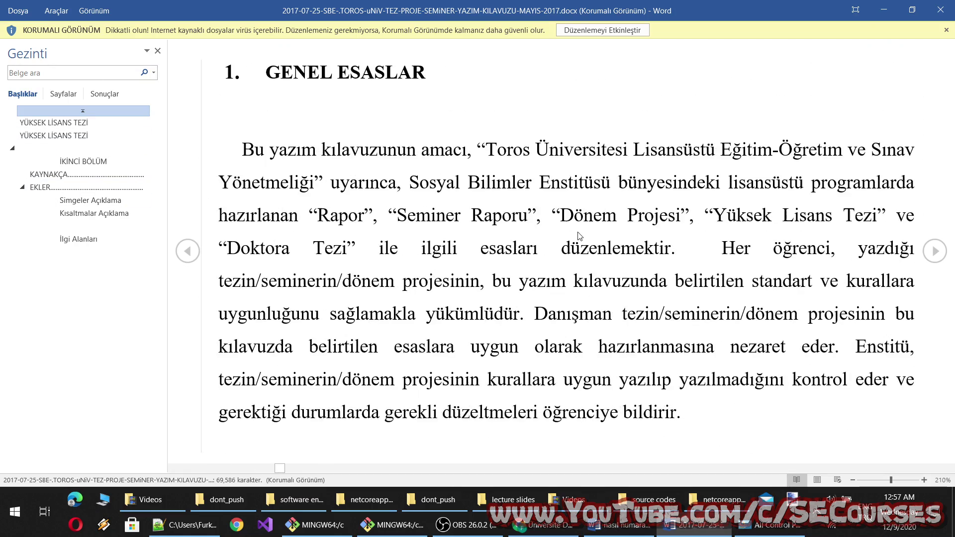
{"action": "scroll", "coordinate": [569, 346], "scroll_direction": "down", "scroll_amount": 5}
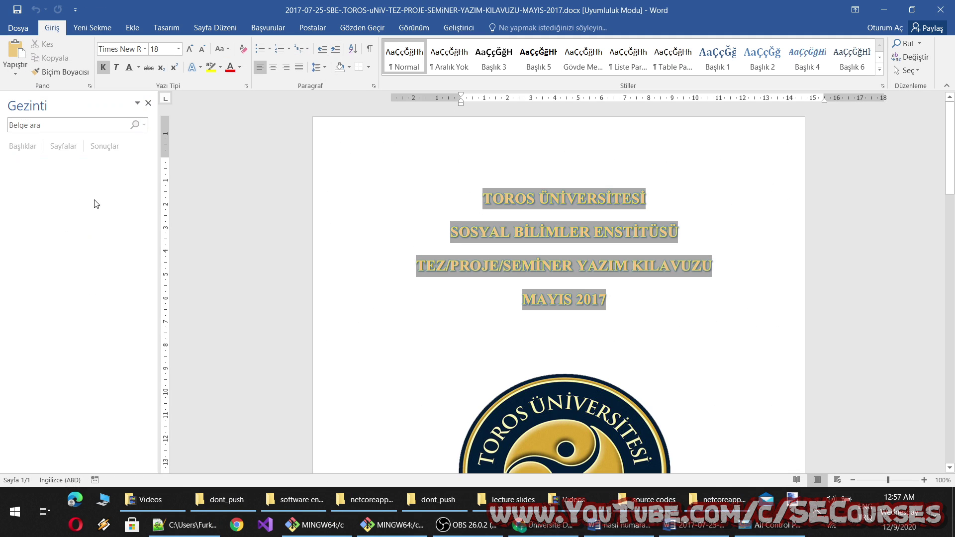
{"action": "scroll", "coordinate": [481, 239], "scroll_direction": "down", "scroll_amount": 4}
{"action": "scroll", "coordinate": [499, 177], "scroll_direction": "up", "scroll_amount": 3}
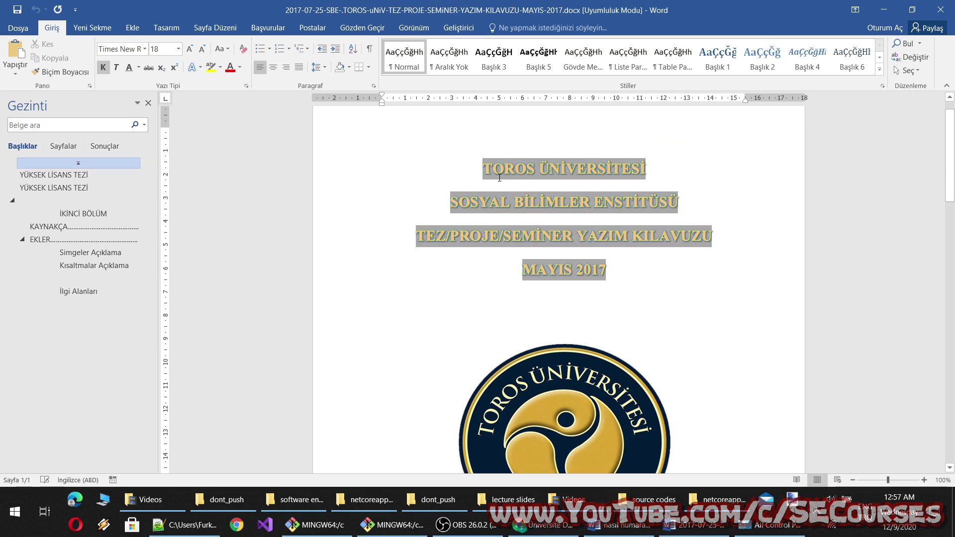
{"action": "left_click_drag", "start_coordinate": [499, 177], "coordinate": [602, 268]}
{"action": "key", "text": "ctrl+c"}
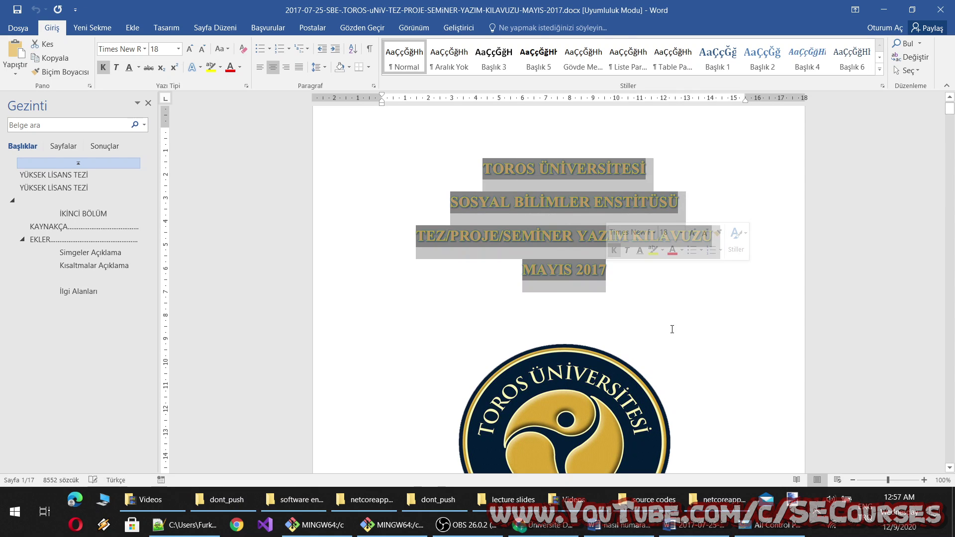
Paste the title block above heading 1 of the practice document and centre it.
{"action": "left_click", "coordinate": [625, 524]}
{"action": "scroll", "coordinate": [504, 320], "scroll_direction": "up", "scroll_amount": 5}
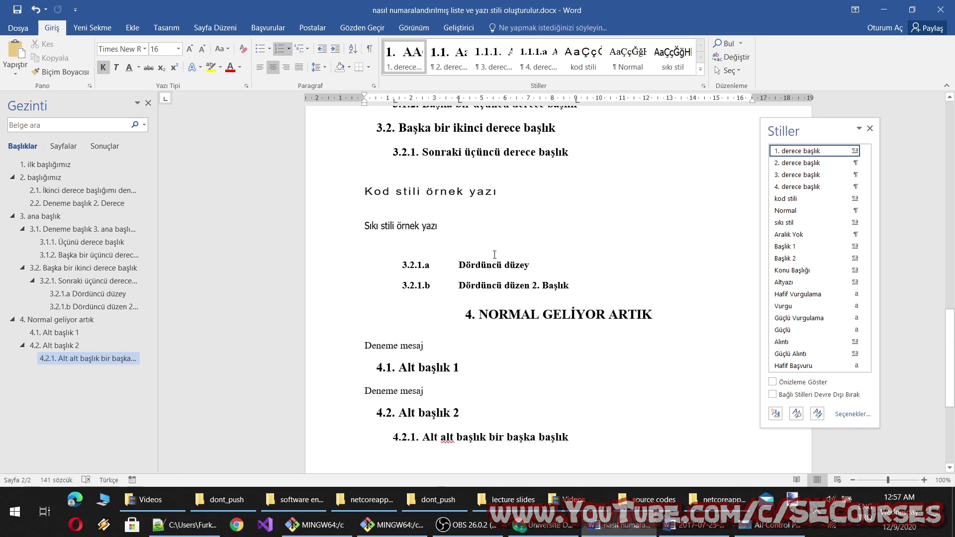
{"action": "scroll", "coordinate": [500, 274], "scroll_direction": "up", "scroll_amount": 5}
{"action": "scroll", "coordinate": [494, 209], "scroll_direction": "up", "scroll_amount": 5}
{"action": "scroll", "coordinate": [488, 143], "scroll_direction": "up", "scroll_amount": 1}
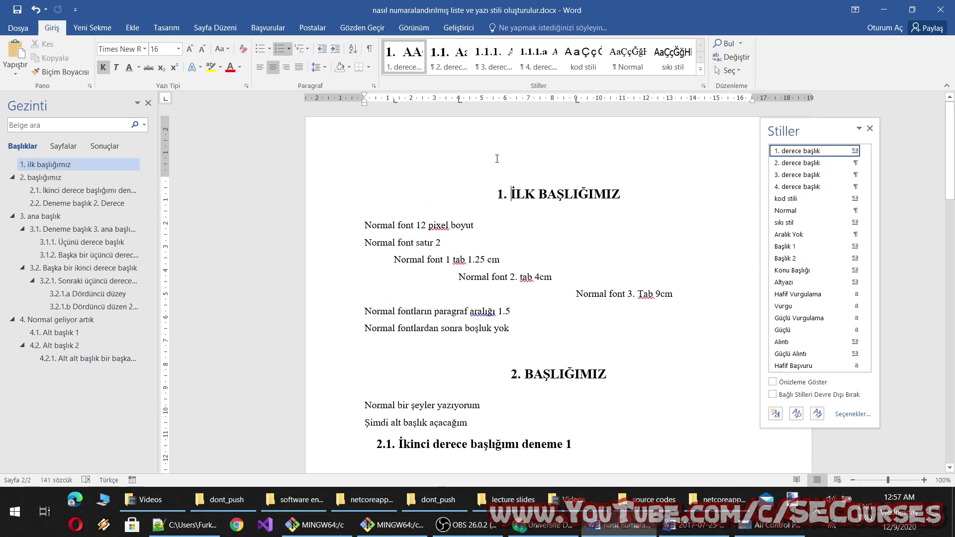
{"action": "key", "text": "Return"}
{"action": "key", "text": "Return"}
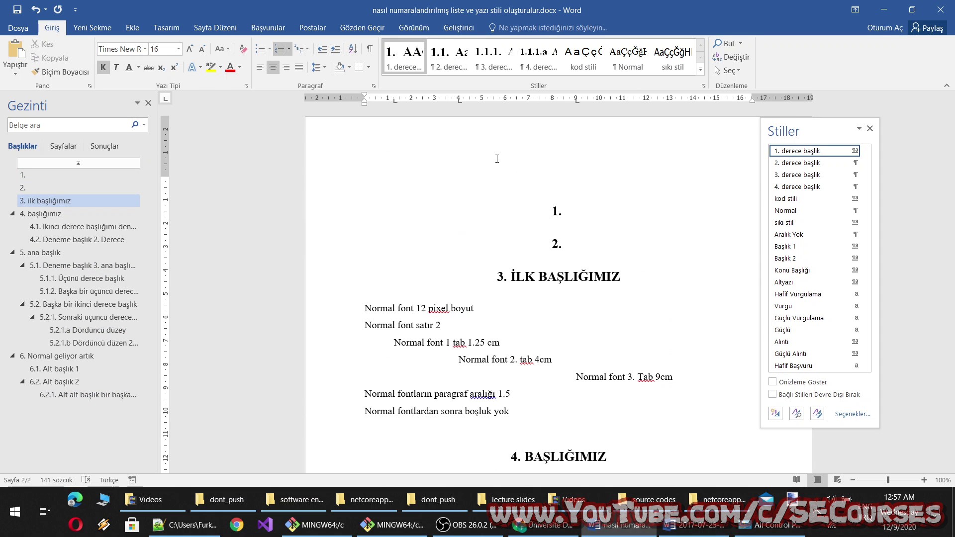
{"action": "left_click", "coordinate": [582, 241]}
{"action": "key", "text": "BackSpace"}
{"action": "key", "text": "BackSpace"}
{"action": "key", "text": "BackSpace"}
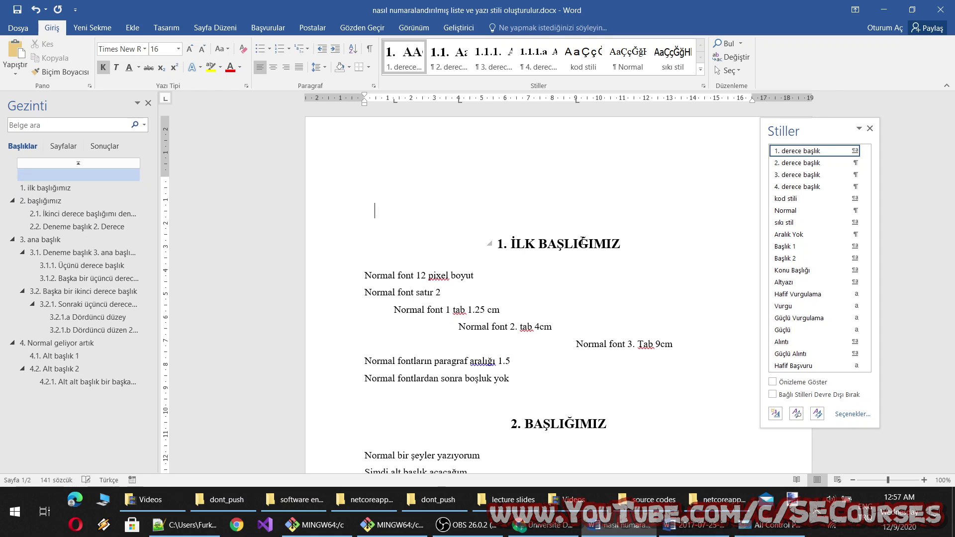
{"action": "key", "text": "ctrl+v"}
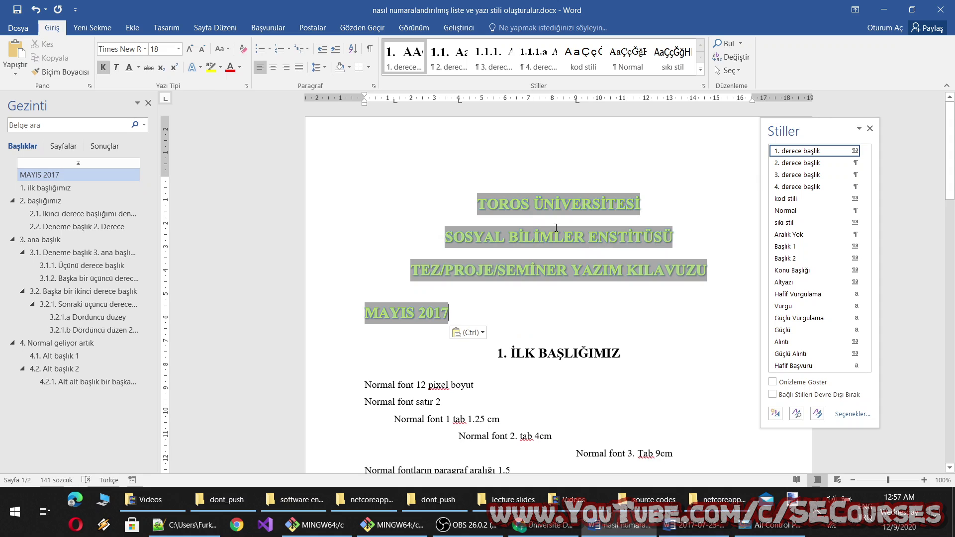
{"action": "left_click", "coordinate": [273, 68]}
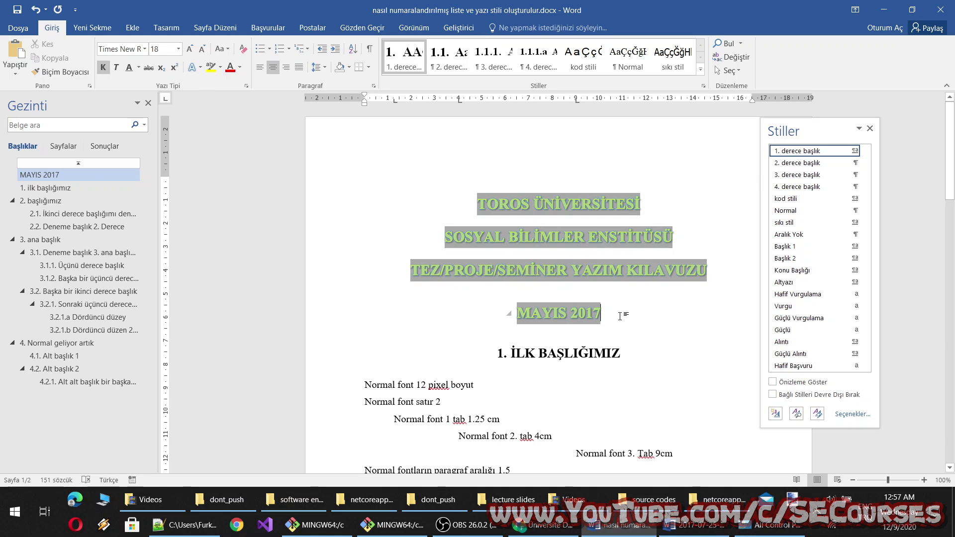
{"action": "left_click", "coordinate": [691, 524]}
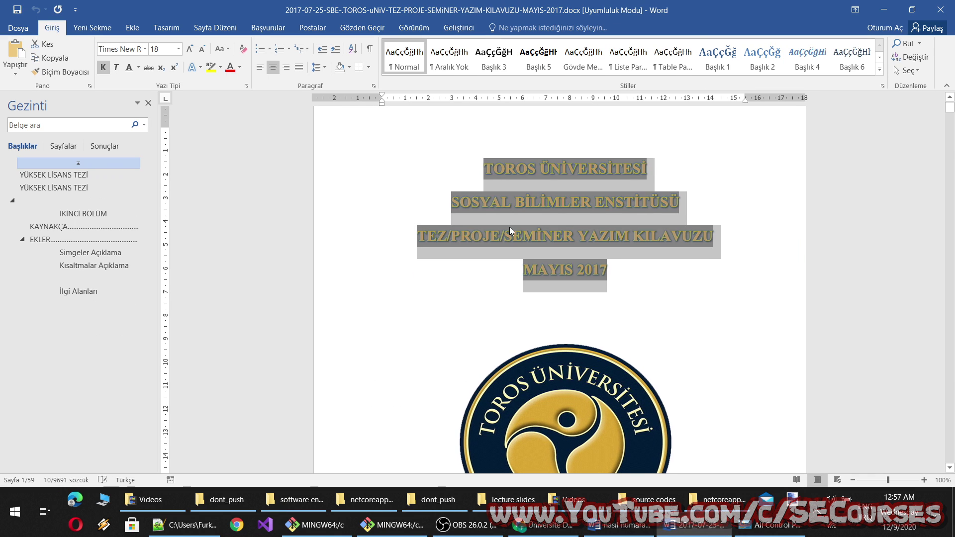
Create a new 'özel başlık' paragraph style from the template's selected title lines.
{"action": "left_click_drag", "start_coordinate": [566, 175], "coordinate": [606, 270]}
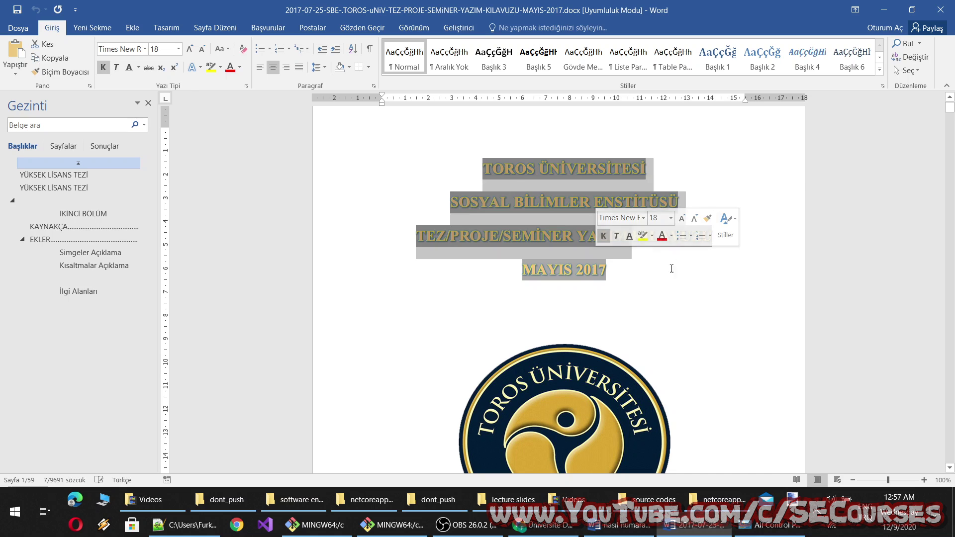
{"action": "left_click", "coordinate": [882, 86]}
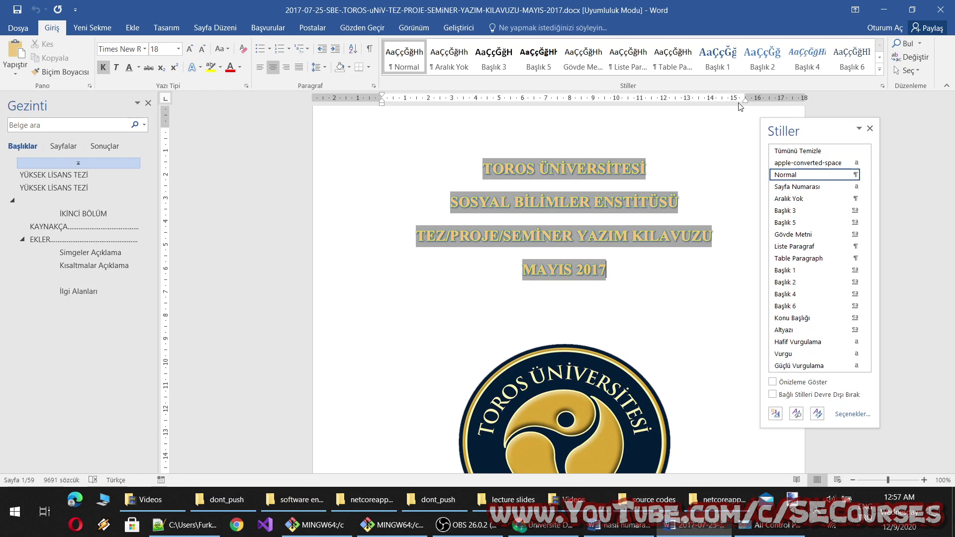
{"action": "left_click", "coordinate": [772, 413]}
{"action": "type", "text": "özel başlık"}
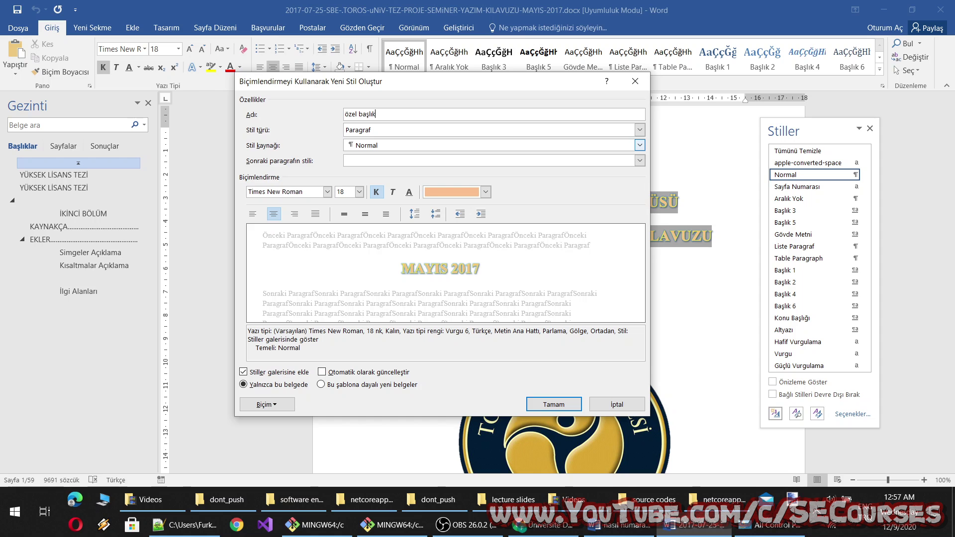
{"action": "key", "text": "Return"}
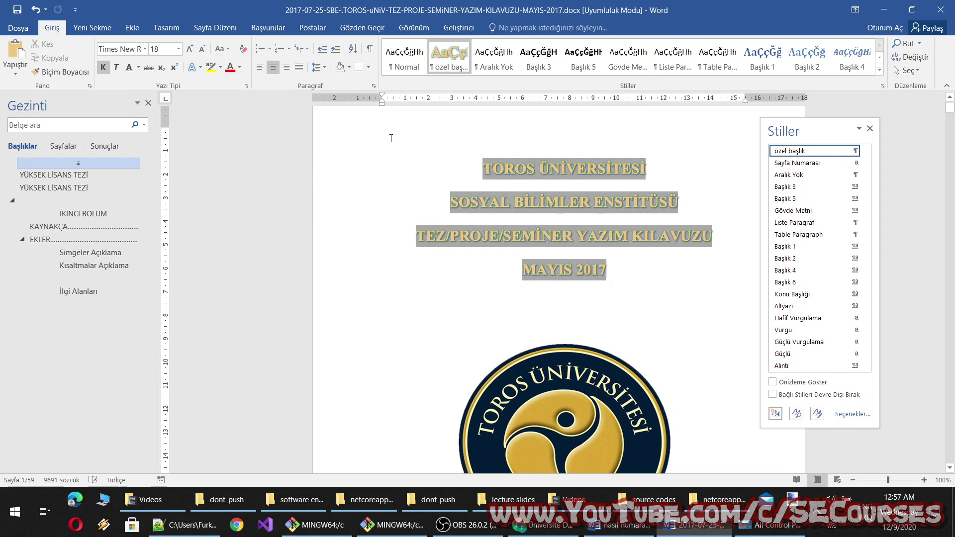
Reselect the title lines from BİLİMLER to MAYIS 2017 and check the özel başlık style options, changing nothing.
{"action": "left_click", "coordinate": [598, 236]}
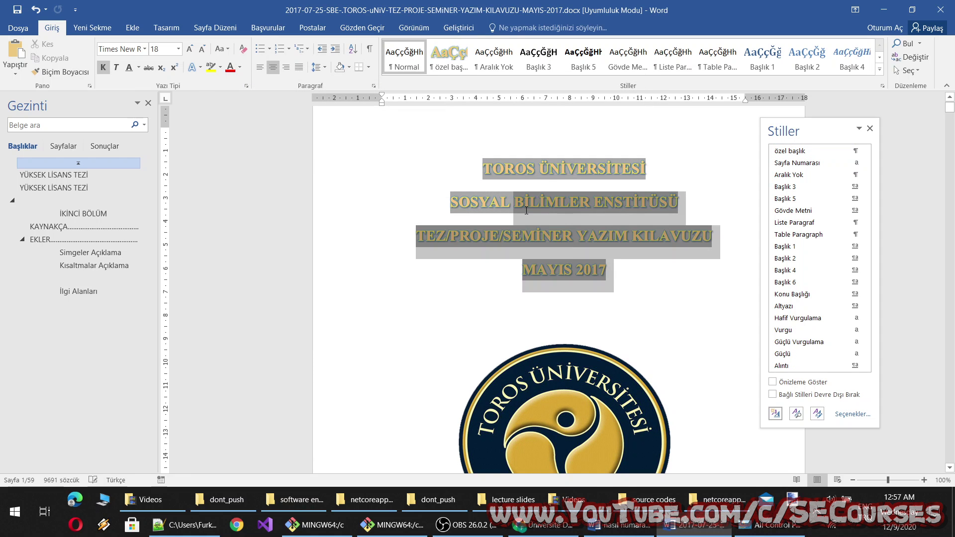
{"action": "left_click_drag", "start_coordinate": [603, 267], "coordinate": [513, 201]}
{"action": "right_click", "coordinate": [442, 64]}
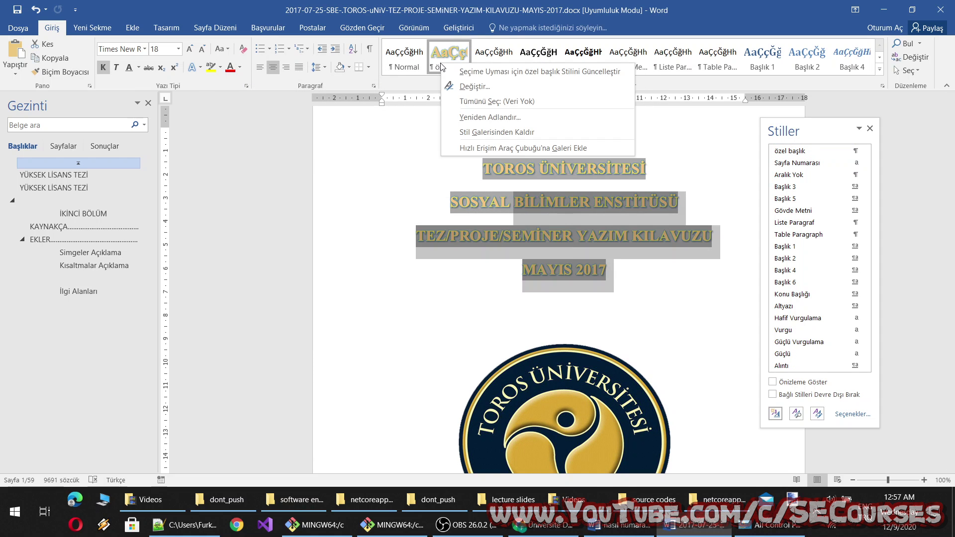
{"action": "left_click", "coordinate": [492, 71]}
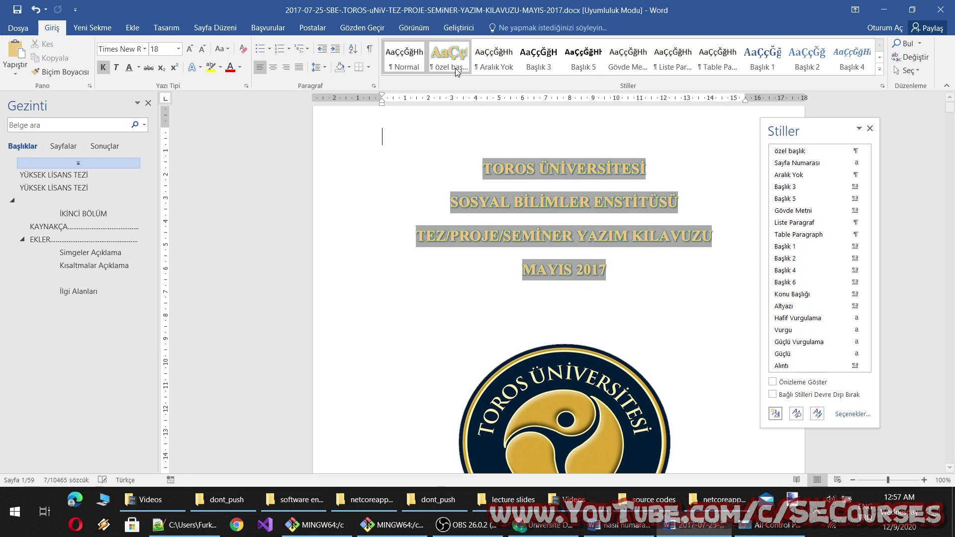
{"action": "right_click", "coordinate": [450, 65]}
{"action": "left_click", "coordinate": [498, 73]}
{"action": "right_click", "coordinate": [453, 68]}
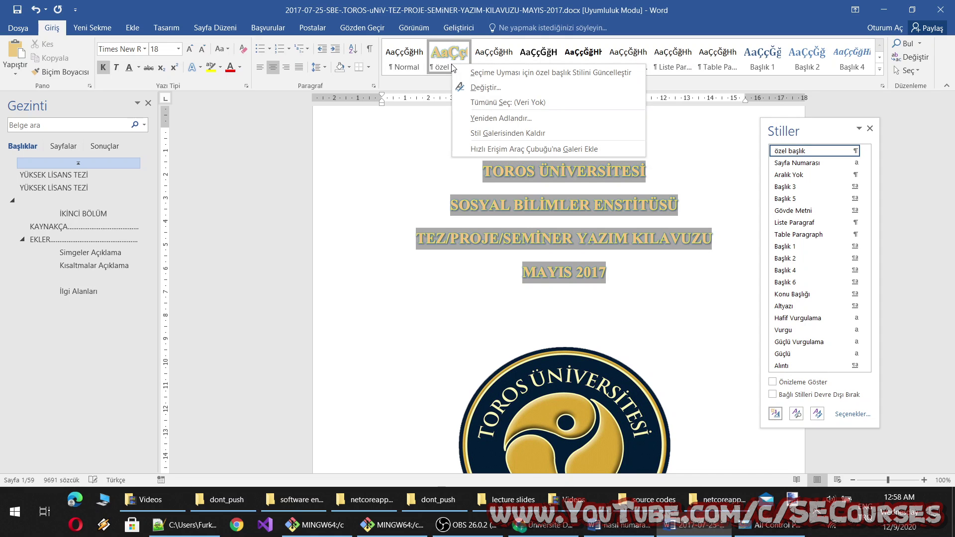
{"action": "left_click", "coordinate": [498, 72]}
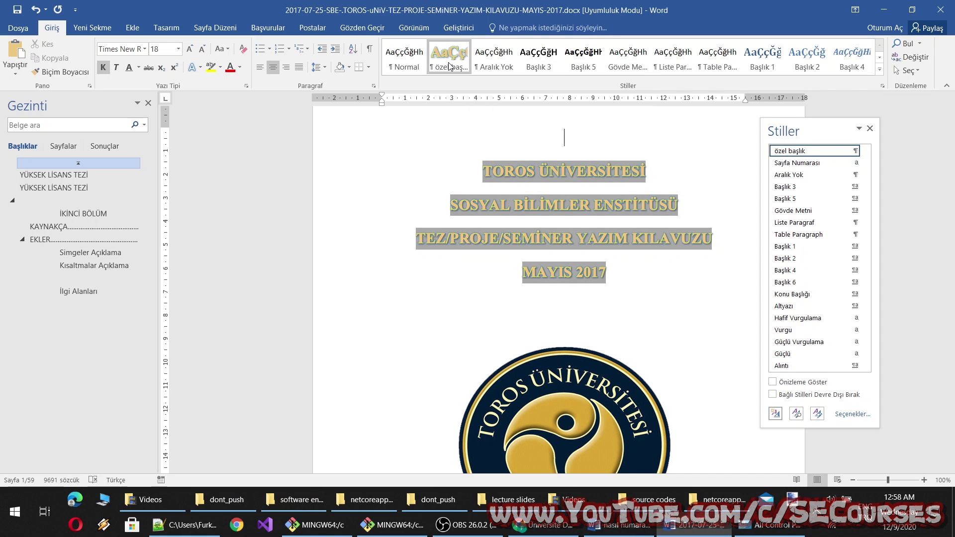
Paste the copied title block into the numbered-heading practice document.
{"action": "left_click", "coordinate": [619, 525]}
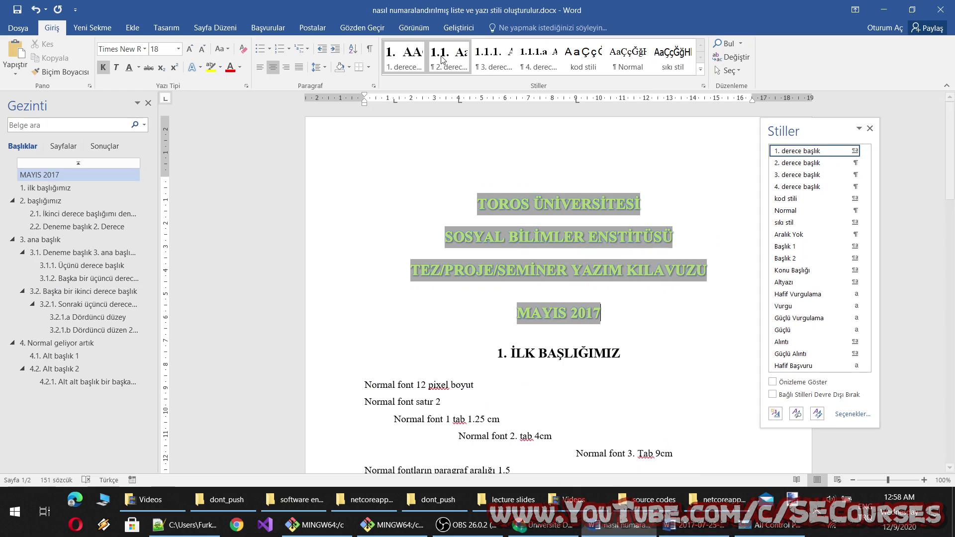
{"action": "key", "text": "ctrl+v"}
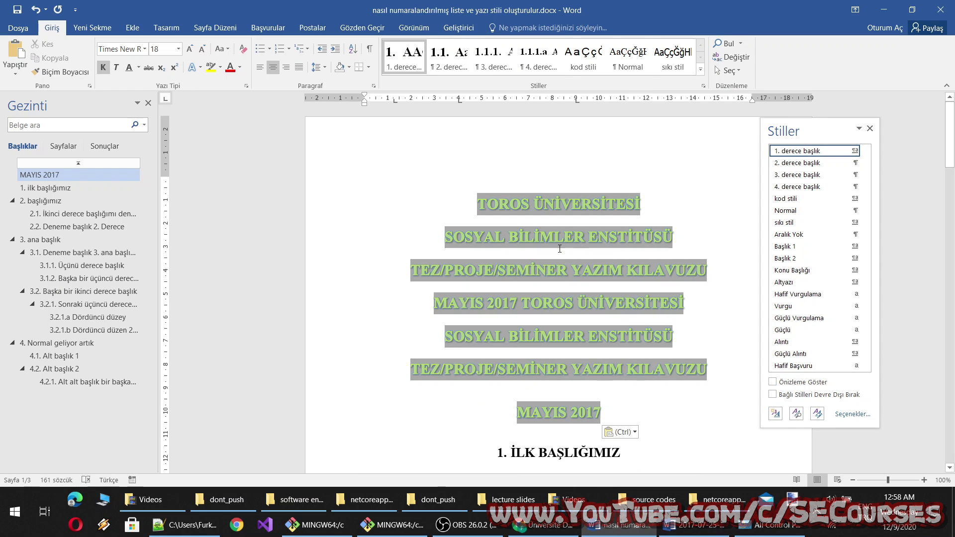
{"action": "left_click", "coordinate": [640, 533]}
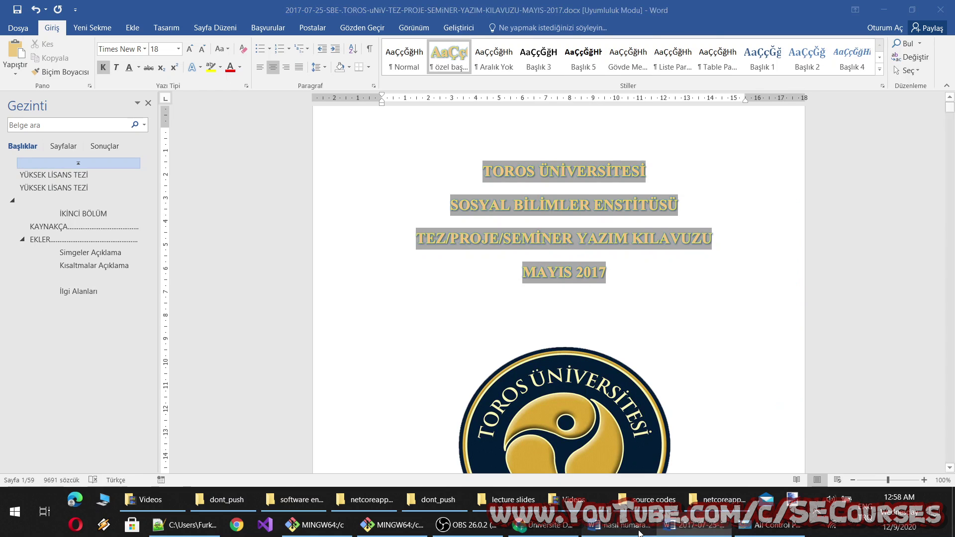
{"action": "left_click", "coordinate": [640, 533]}
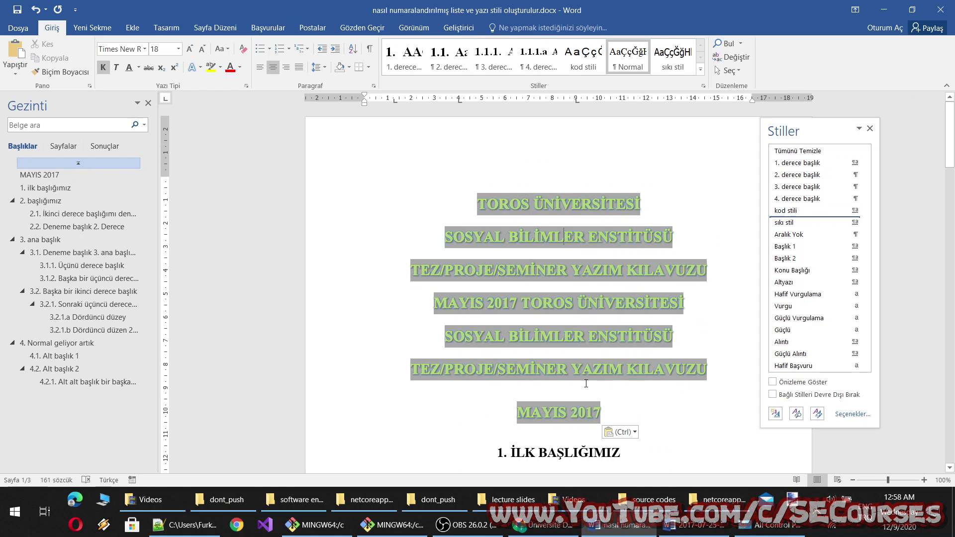
{"action": "left_click", "coordinate": [572, 305]}
{"action": "key", "text": "alt+Tab"}
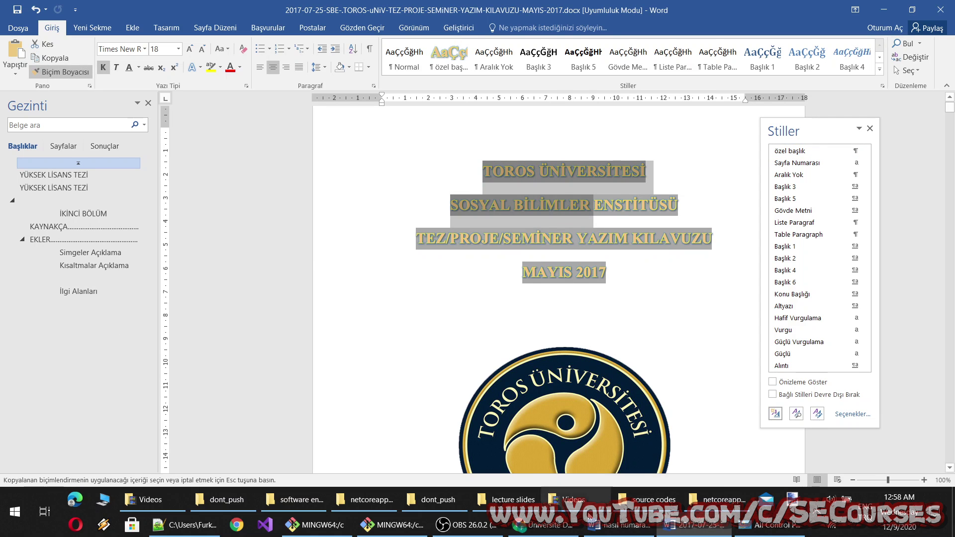
{"action": "left_click", "coordinate": [619, 524]}
Reformat the whole pasted title block as plain, left-aligned Normal-style 12 pt text.
{"action": "left_click", "coordinate": [611, 404], "text": "shift"}
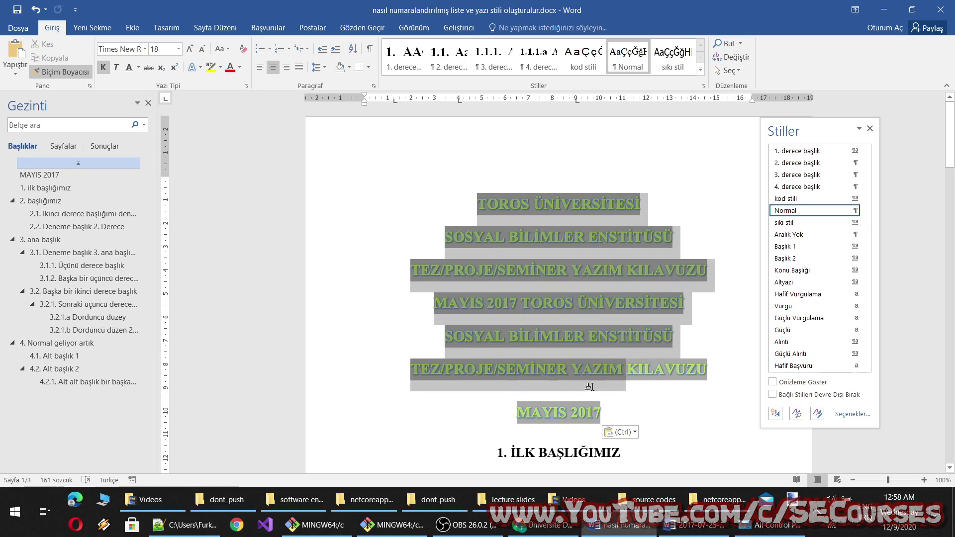
{"action": "left_click", "coordinate": [611, 404]}
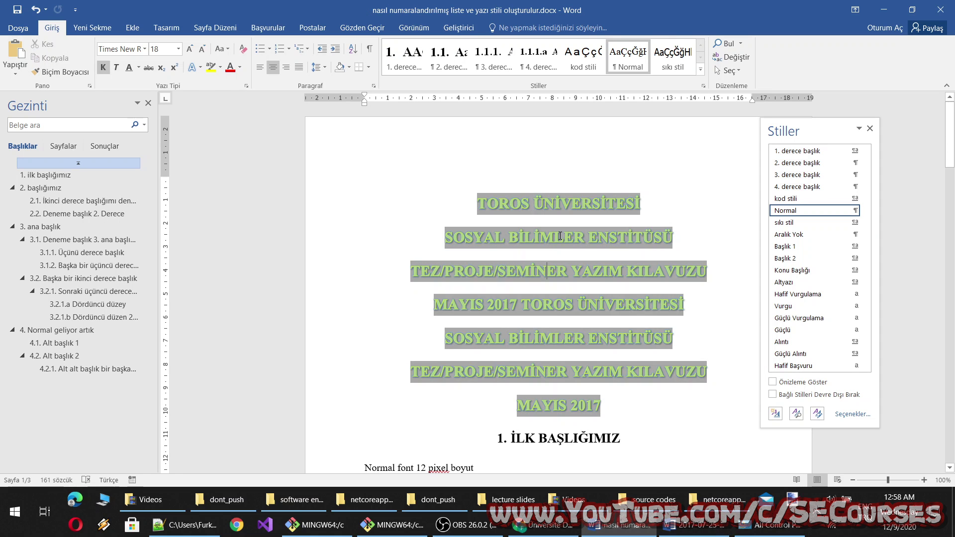
{"action": "key", "text": "alt+Tab"}
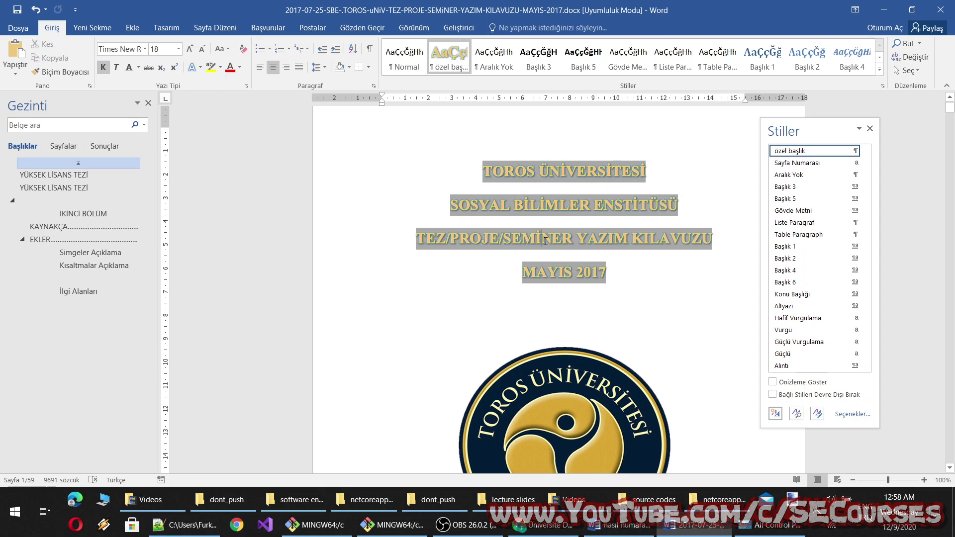
{"action": "mouse_move", "coordinate": [616, 524]}
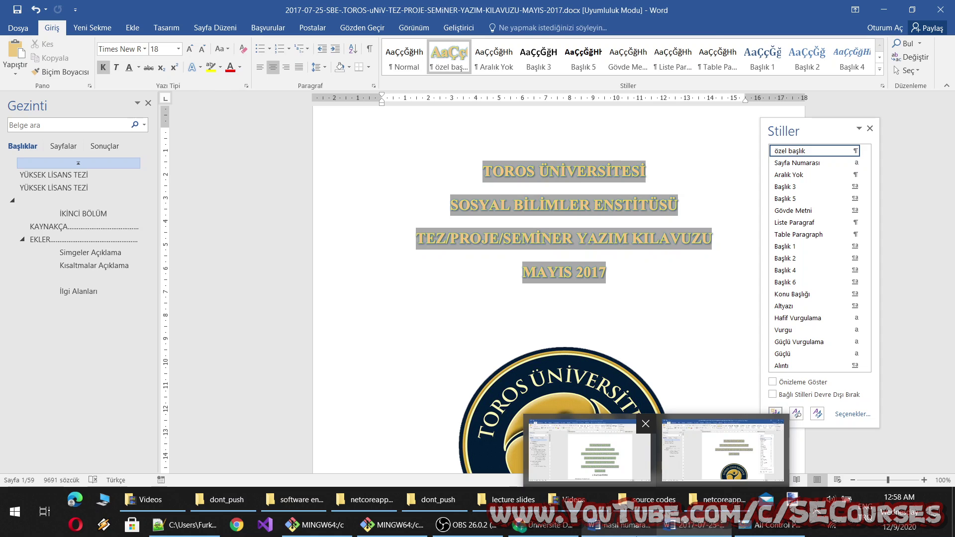
{"action": "left_click", "coordinate": [589, 450]}
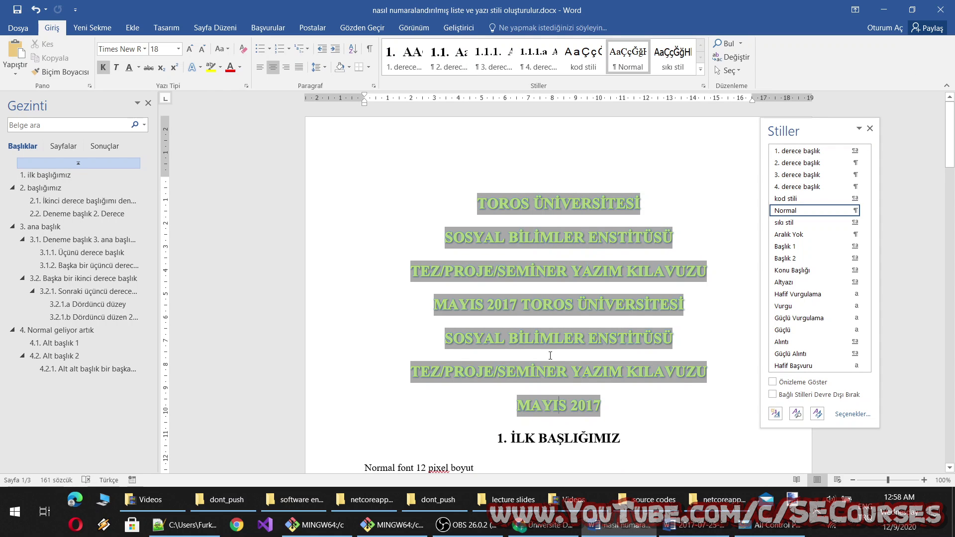
{"action": "left_click", "coordinate": [625, 61]}
{"action": "key", "text": "shift+Down"}
{"action": "key", "text": "shift+Down"}
{"action": "key", "text": "shift+Down"}
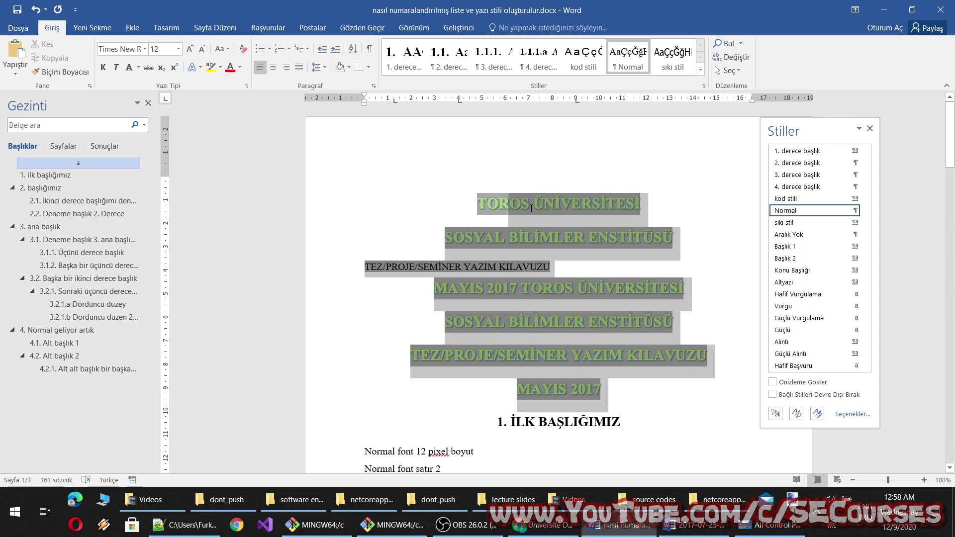
{"action": "left_click", "coordinate": [625, 68]}
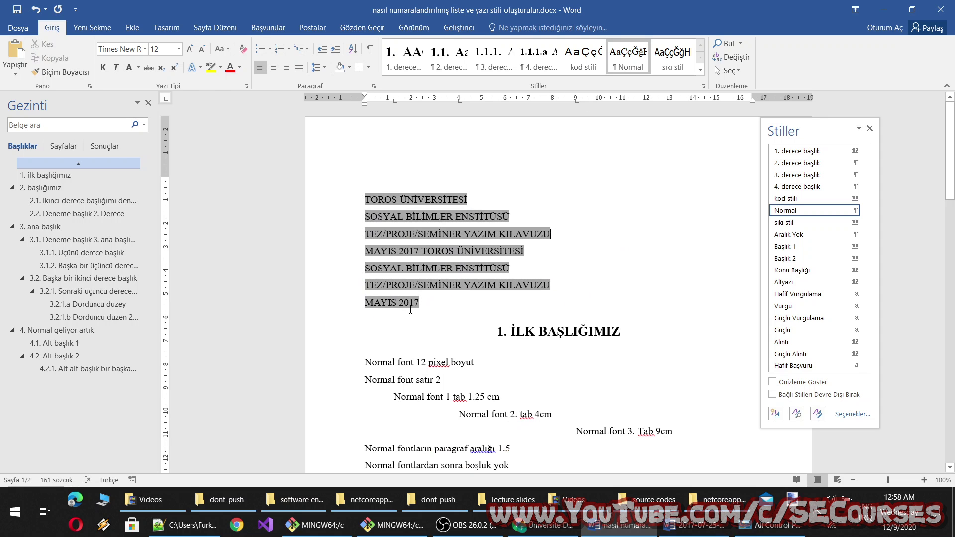
In the thesis guide, open the styles list and its display options, leaving them unchanged.
{"action": "left_click", "coordinate": [696, 525]}
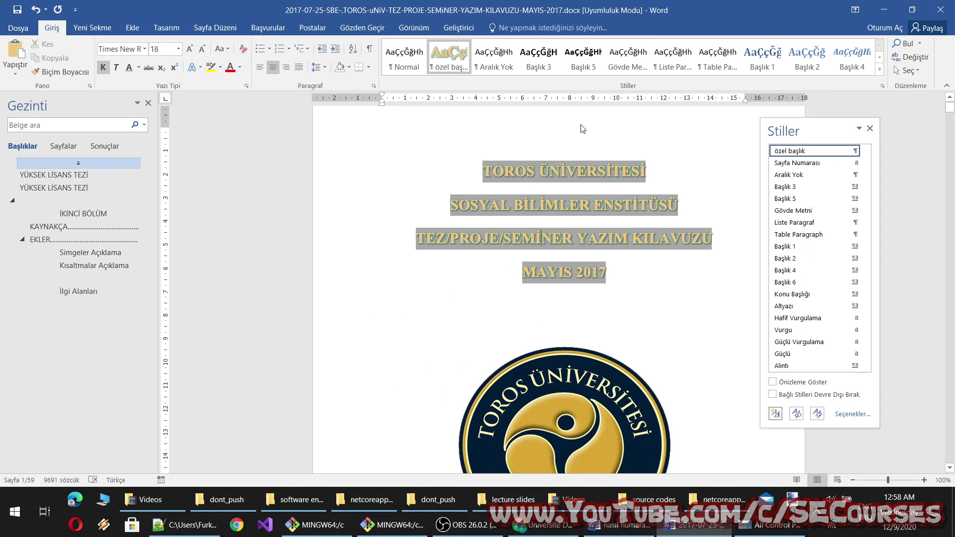
{"action": "left_click", "coordinate": [883, 86]}
{"action": "left_click", "coordinate": [884, 84]}
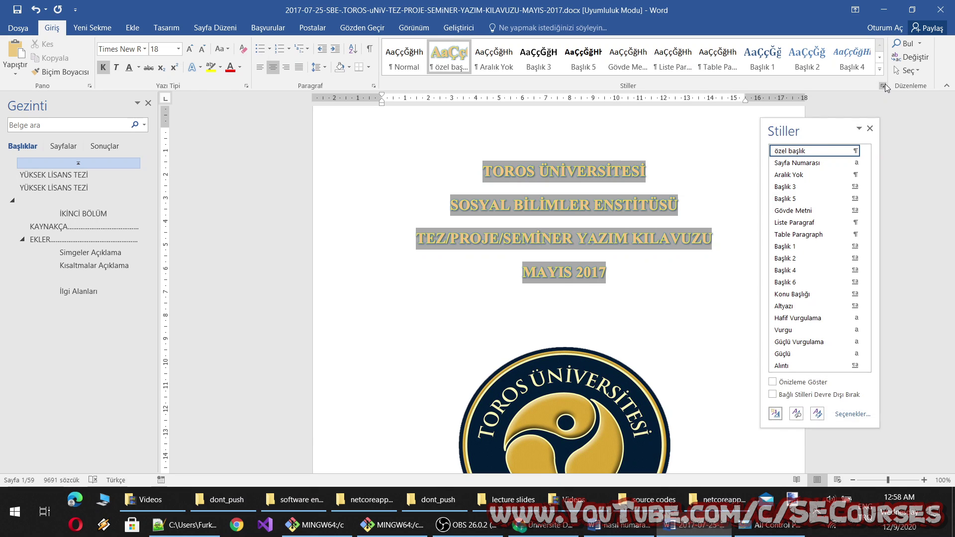
{"action": "scroll", "coordinate": [835, 298], "scroll_direction": "down", "scroll_amount": 3}
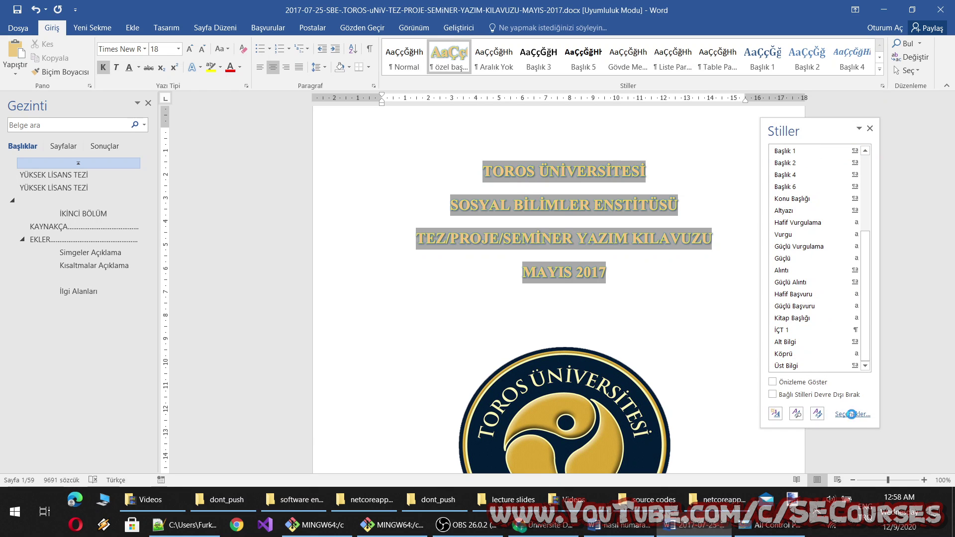
{"action": "left_click", "coordinate": [851, 414]}
{"action": "left_click", "coordinate": [551, 140]}
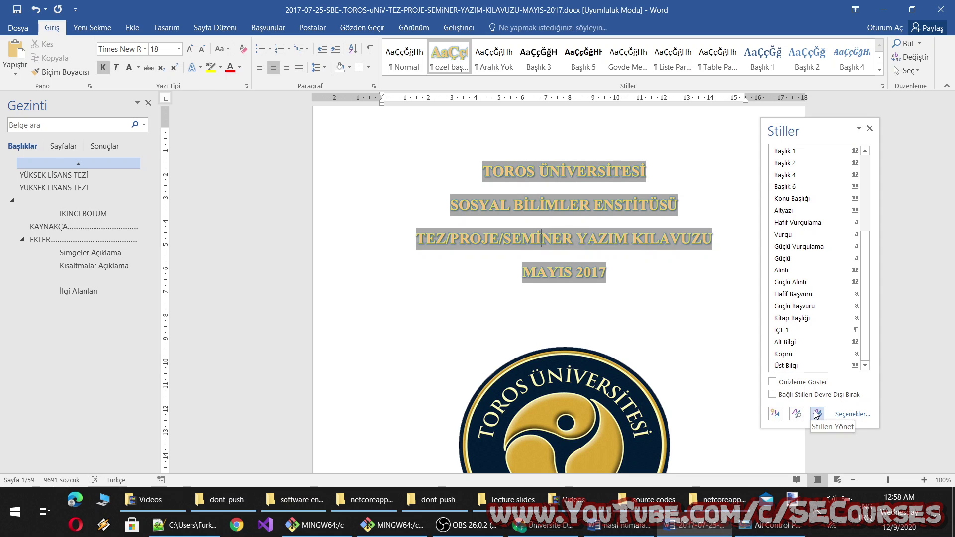
Copy the özel başlık style from the thesis guide into Normal.dotm with the Organizer.
{"action": "left_click", "coordinate": [816, 413]}
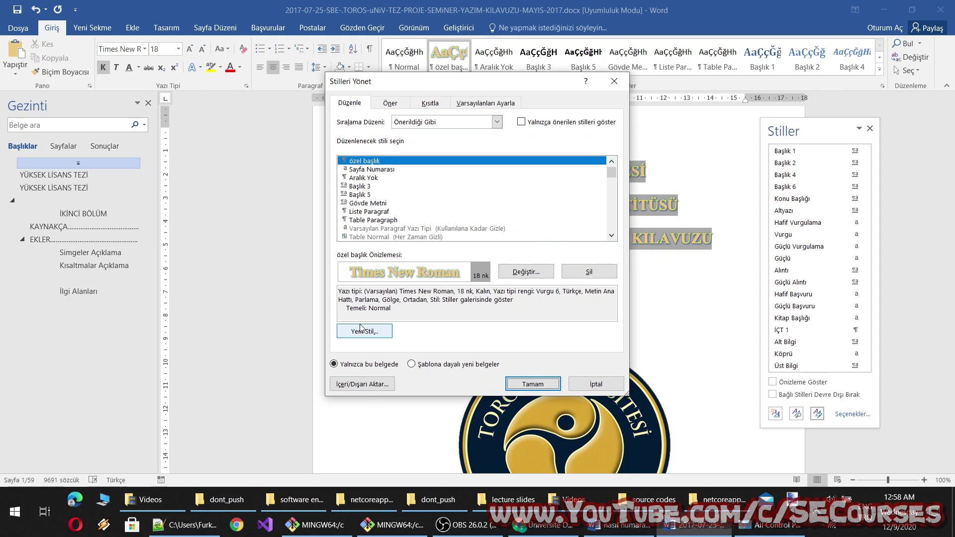
{"action": "left_click", "coordinate": [363, 385]}
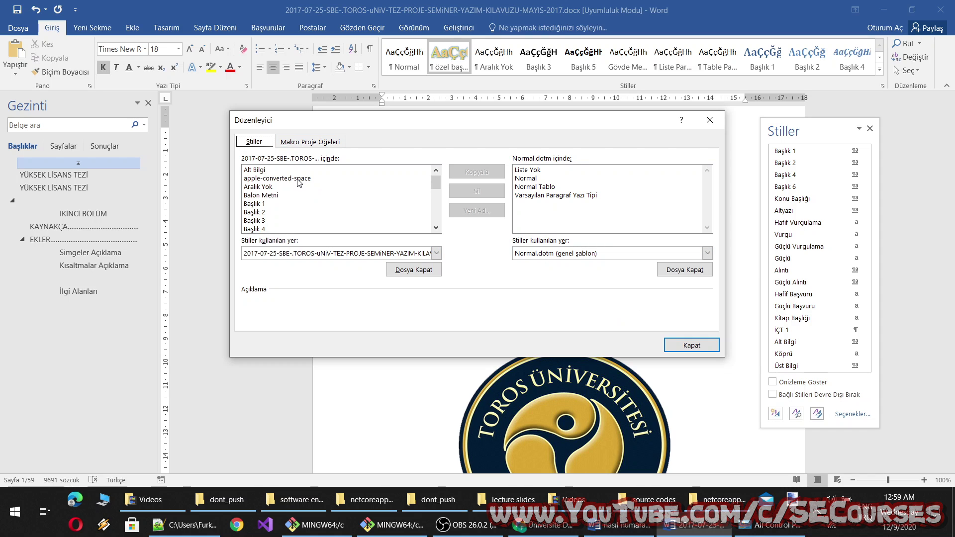
{"action": "scroll", "coordinate": [289, 194], "scroll_direction": "down", "scroll_amount": 2}
{"action": "scroll", "coordinate": [292, 209], "scroll_direction": "down", "scroll_amount": 2}
{"action": "scroll", "coordinate": [295, 220], "scroll_direction": "down", "scroll_amount": 2}
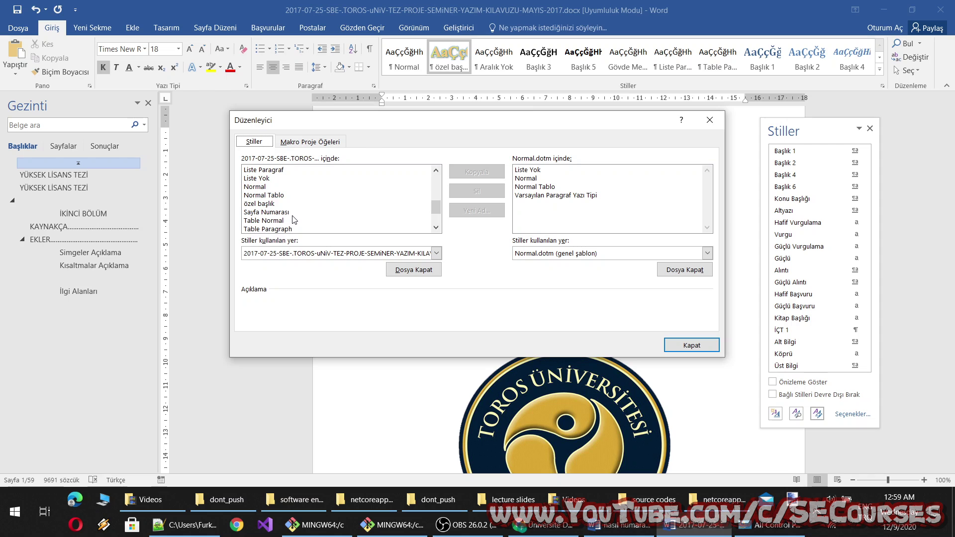
{"action": "left_click", "coordinate": [271, 203]}
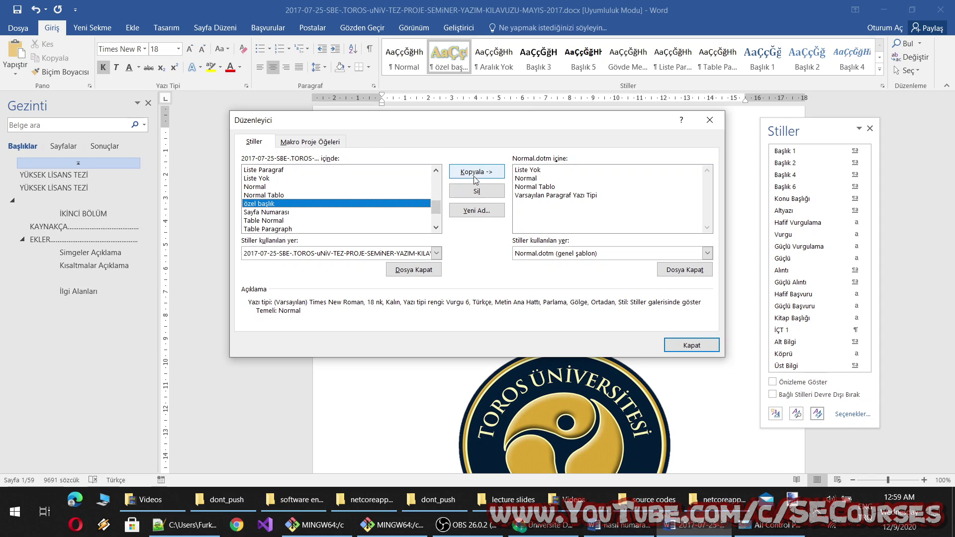
{"action": "left_click", "coordinate": [489, 172]}
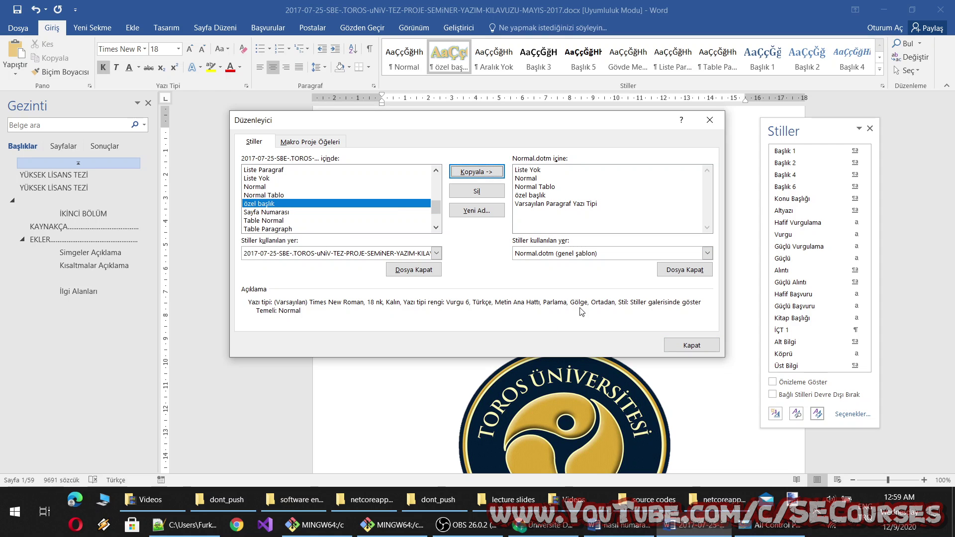
{"action": "left_click", "coordinate": [691, 345]}
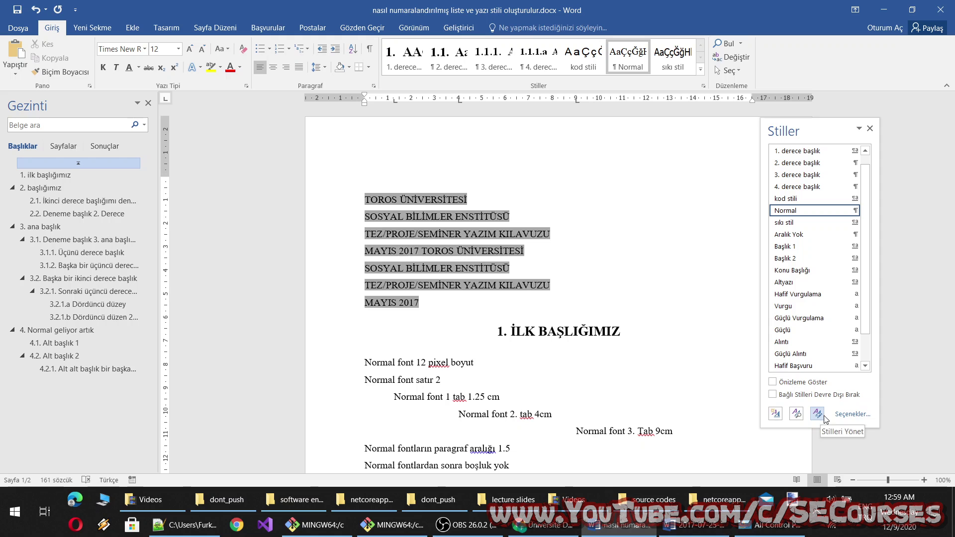
Browse the Normal.dotm and practice document style lists in the Organizer without copying anything.
{"action": "left_click", "coordinate": [860, 417]}
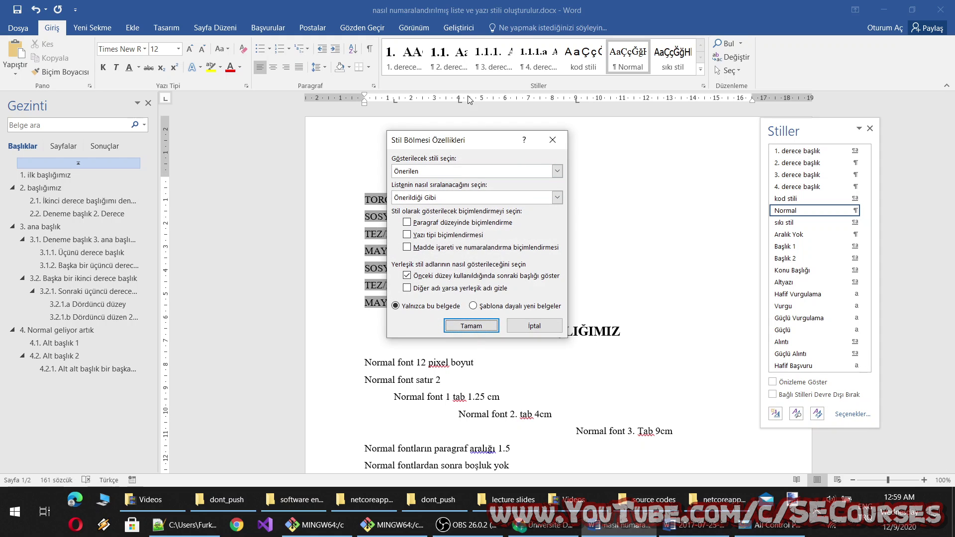
{"action": "left_click", "coordinate": [553, 142]}
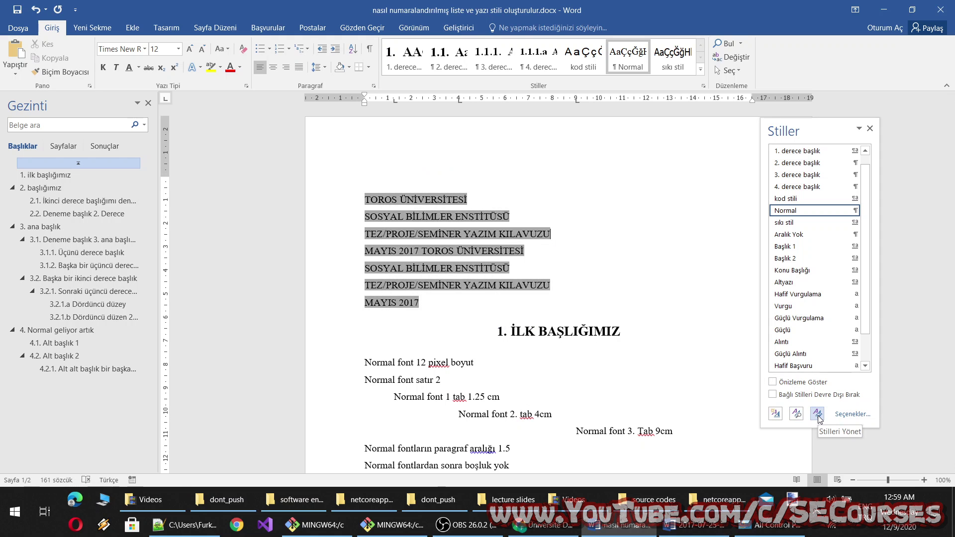
{"action": "left_click", "coordinate": [818, 413]}
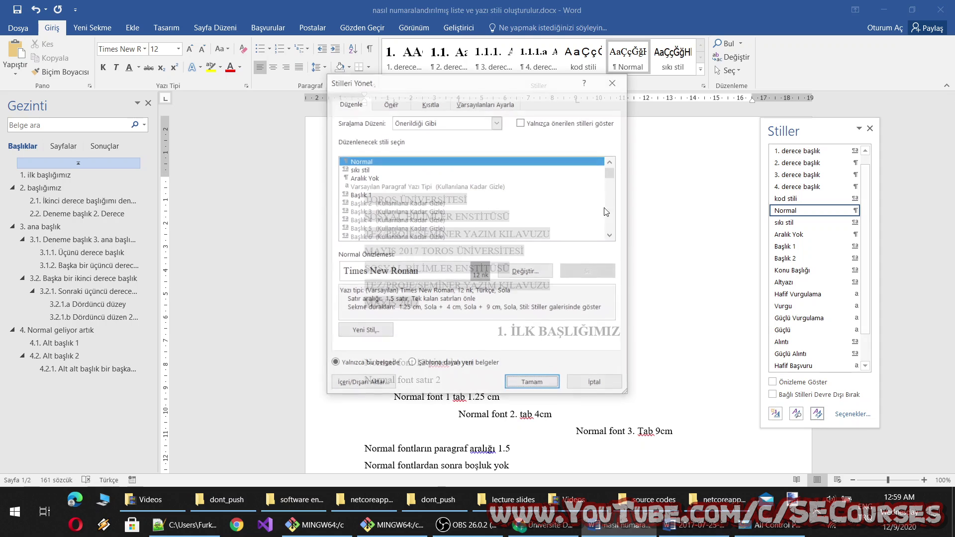
{"action": "left_click", "coordinate": [368, 381]}
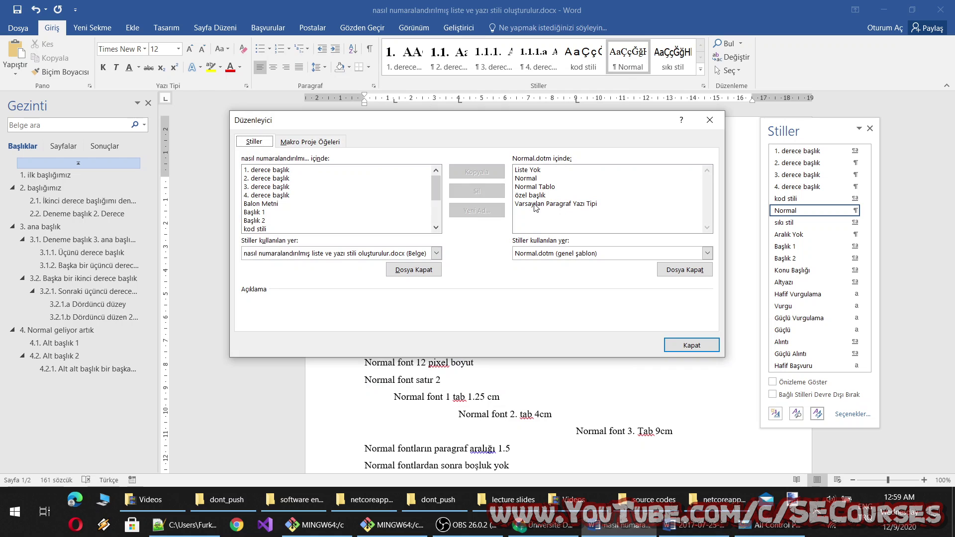
{"action": "left_click", "coordinate": [545, 195]}
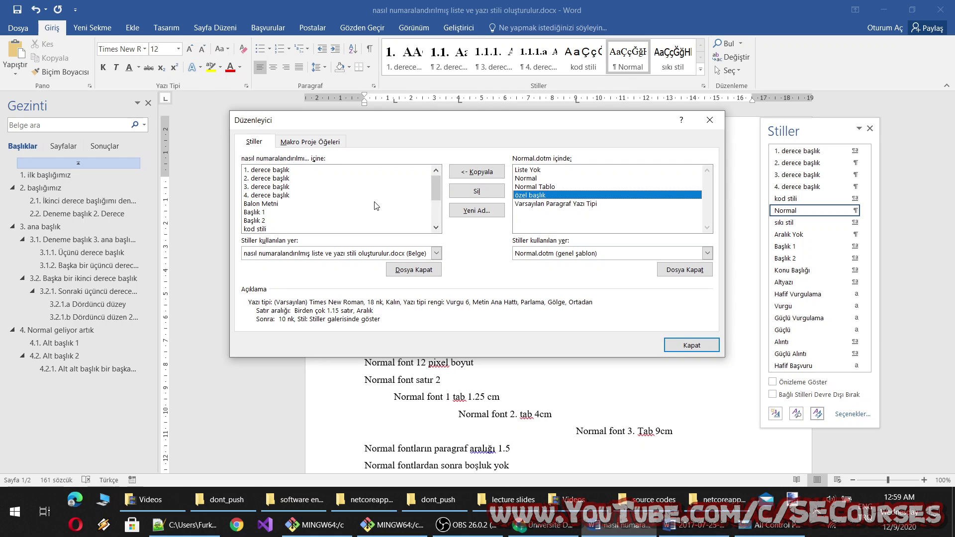
{"action": "left_click", "coordinate": [269, 204]}
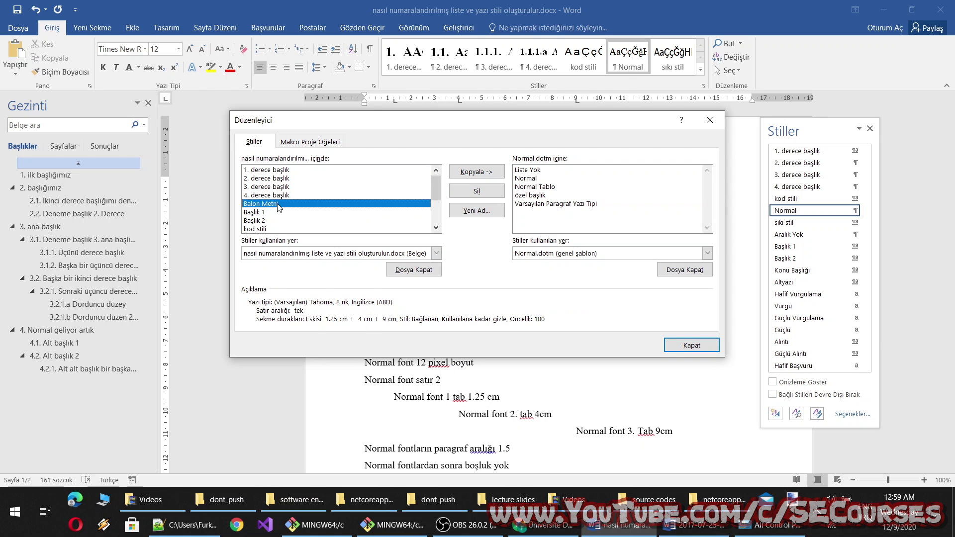
{"action": "left_click_drag", "start_coordinate": [434, 200], "coordinate": [434, 221]}
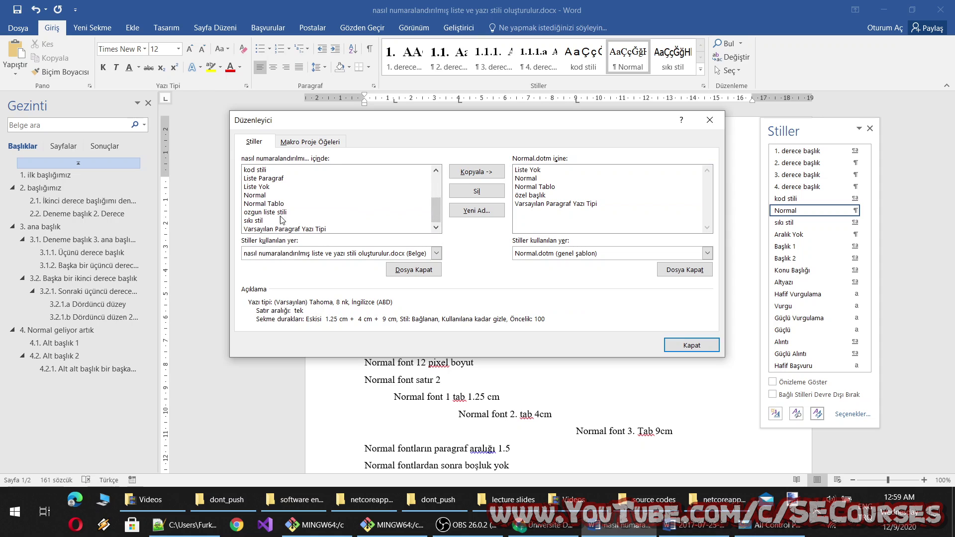
{"action": "scroll", "coordinate": [298, 214], "scroll_direction": "up", "scroll_amount": 1}
{"action": "scroll", "coordinate": [305, 214], "scroll_direction": "up", "scroll_amount": 2}
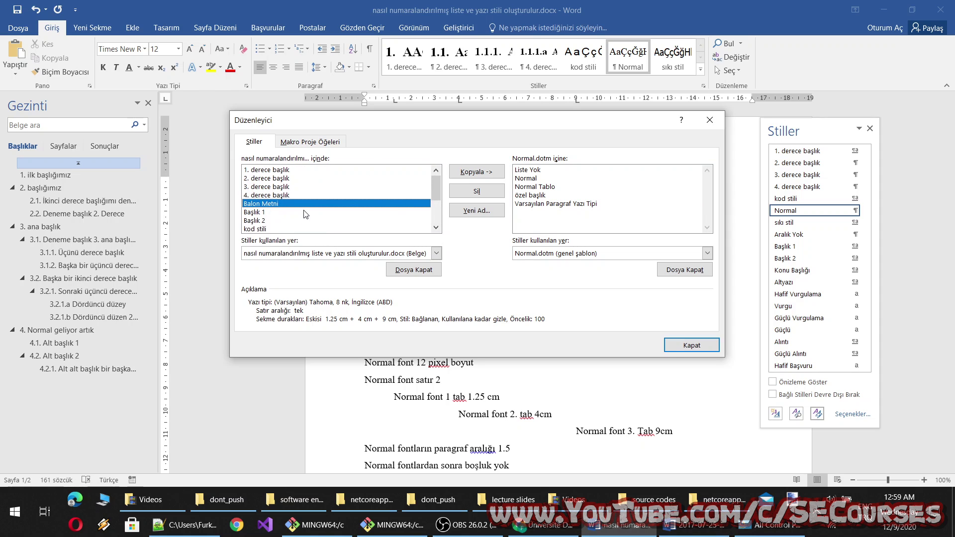
{"action": "scroll", "coordinate": [305, 214], "scroll_direction": "down", "scroll_amount": 1}
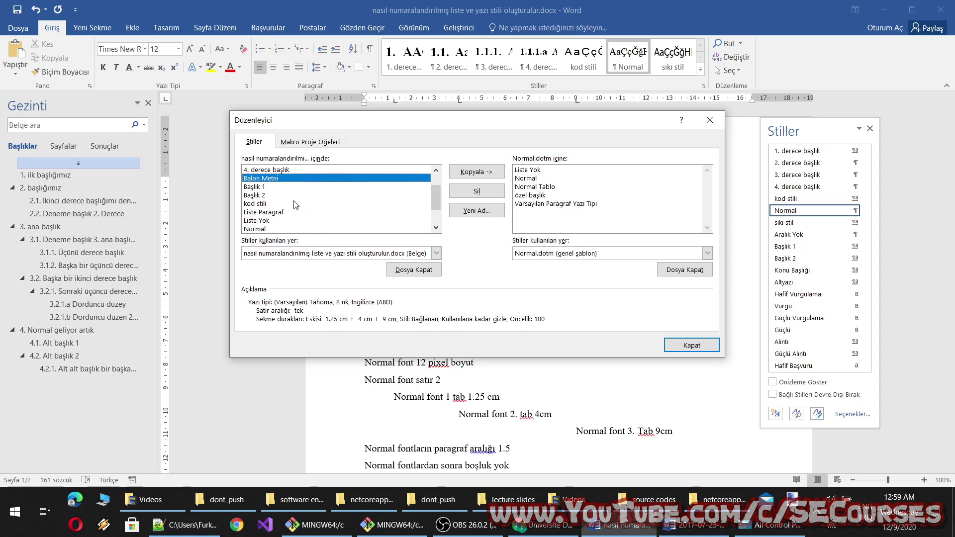
{"action": "scroll", "coordinate": [296, 205], "scroll_direction": "down", "scroll_amount": 1}
{"action": "scroll", "coordinate": [296, 204], "scroll_direction": "down", "scroll_amount": 1}
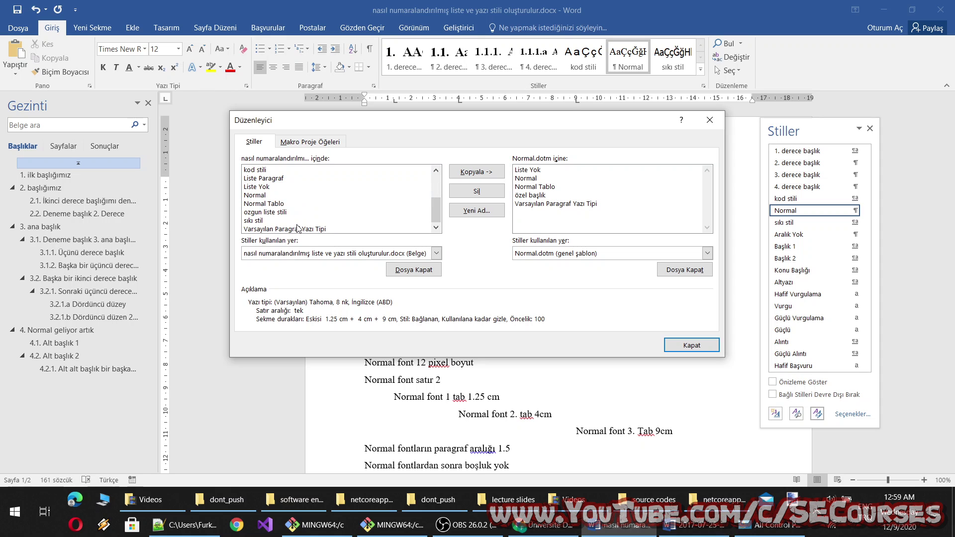
{"action": "scroll", "coordinate": [357, 231], "scroll_direction": "up", "scroll_amount": 2}
{"action": "scroll", "coordinate": [356, 228], "scroll_direction": "up", "scroll_amount": 1}
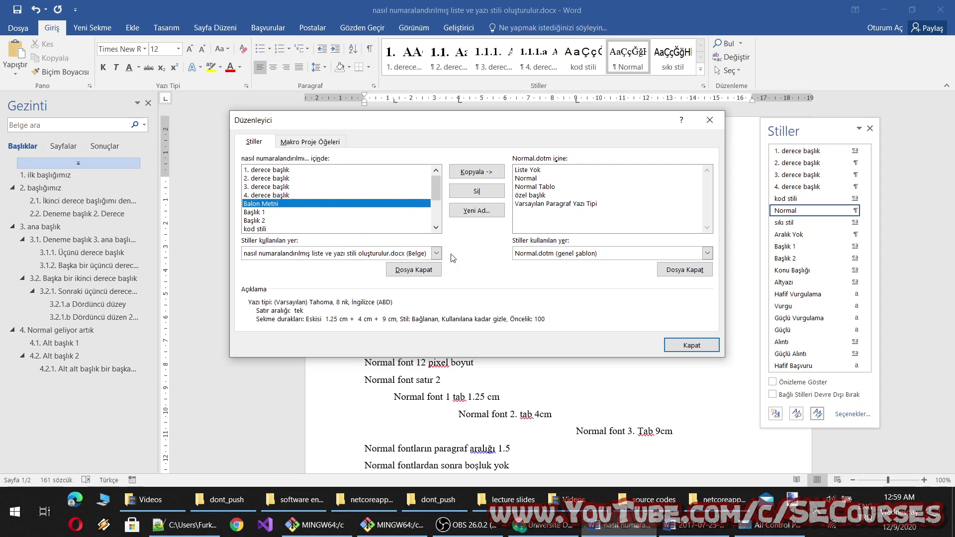
{"action": "left_click", "coordinate": [691, 345]}
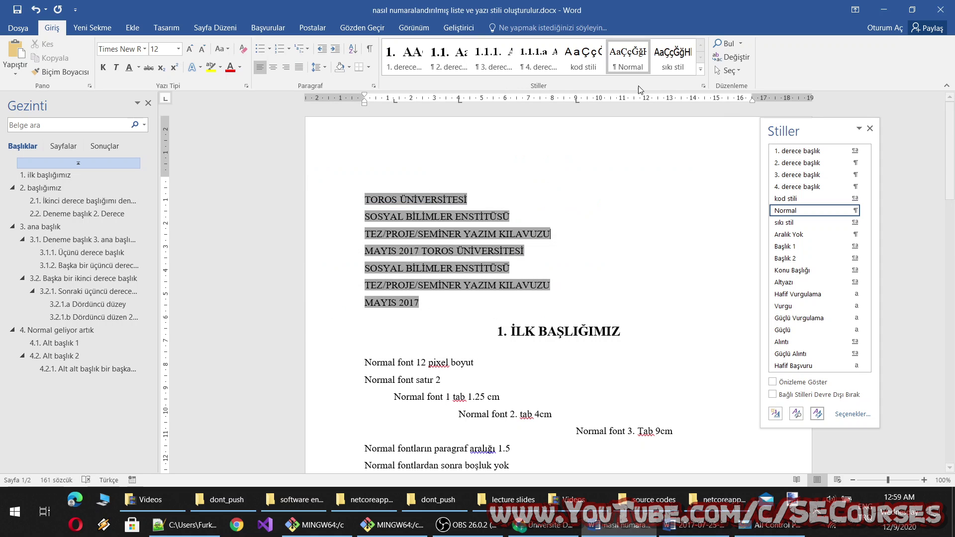
Copy özel başlık from Normal.dotm into the practice document and apply it to the title lines.
{"action": "left_click", "coordinate": [704, 86]}
{"action": "left_click", "coordinate": [704, 87]}
{"action": "left_click", "coordinate": [797, 413]}
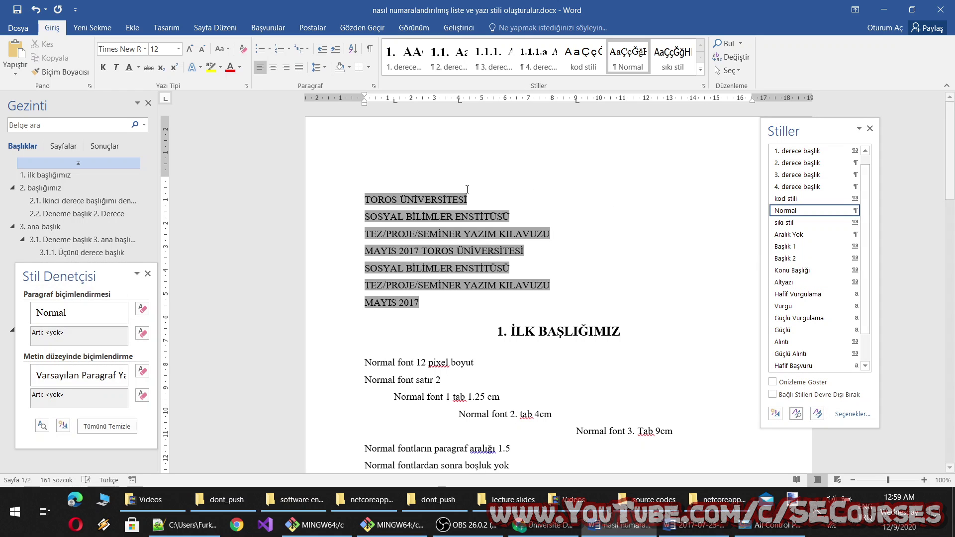
{"action": "left_click", "coordinate": [148, 274]}
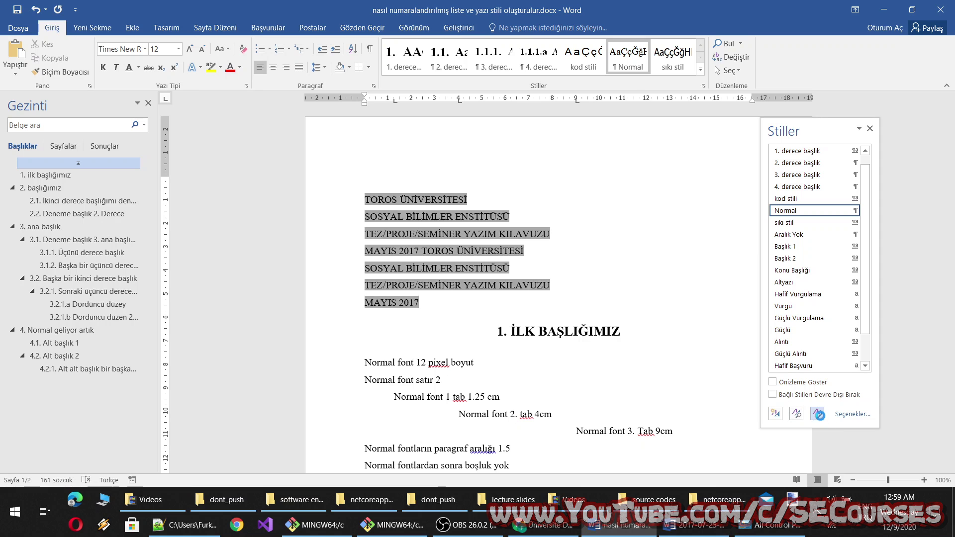
{"action": "left_click", "coordinate": [817, 414]}
{"action": "left_click", "coordinate": [368, 385]}
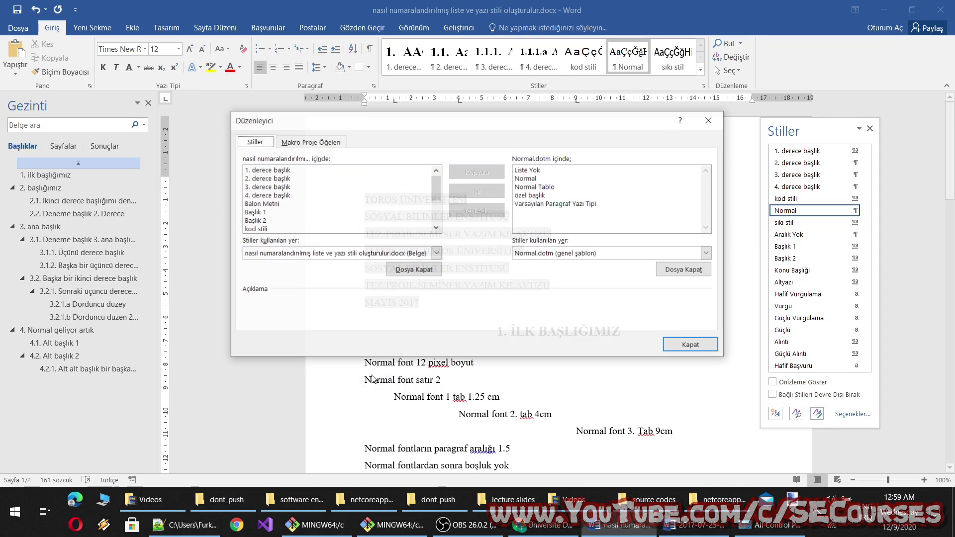
{"action": "left_click", "coordinate": [562, 203]}
{"action": "left_click", "coordinate": [551, 196]}
{"action": "left_click", "coordinate": [476, 172]}
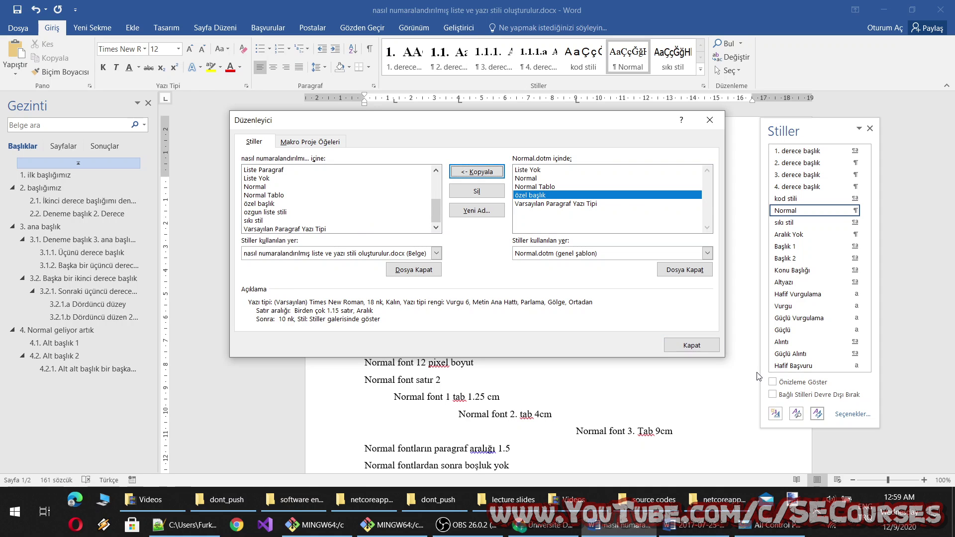
{"action": "left_click", "coordinate": [691, 346]}
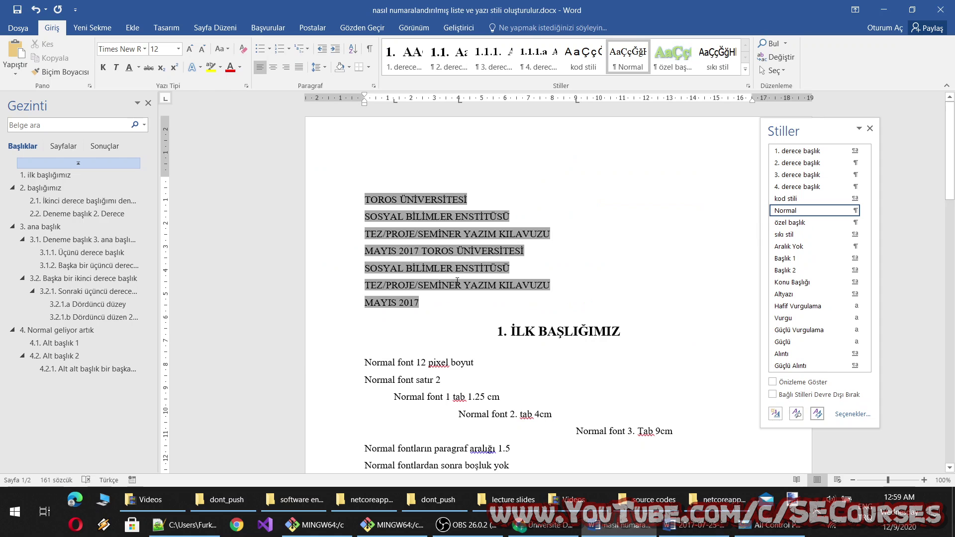
{"action": "left_click", "coordinate": [673, 55]}
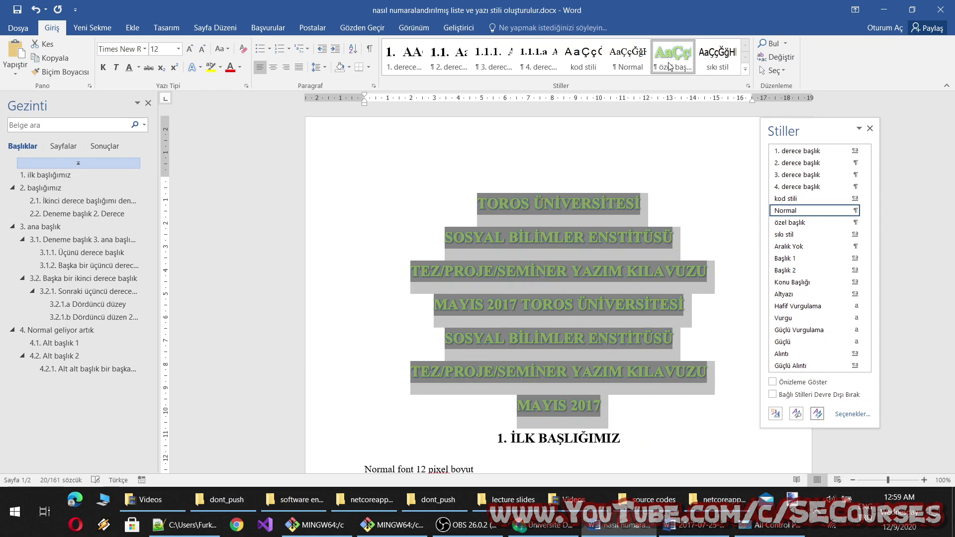
{"action": "left_click", "coordinate": [570, 203]}
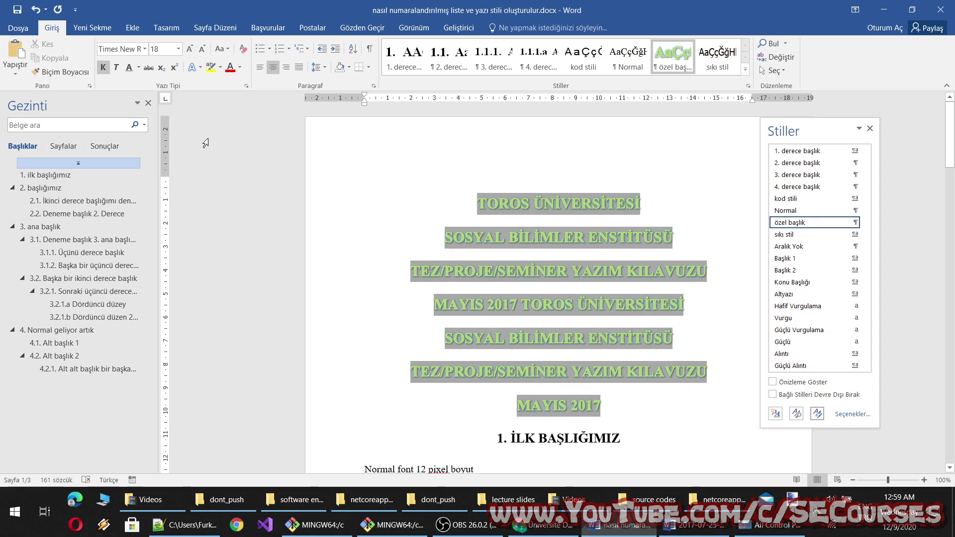
In the thesis guide, preview highlight and text colour choices for the title lines without changing them.
{"action": "key", "text": "alt+Tab"}
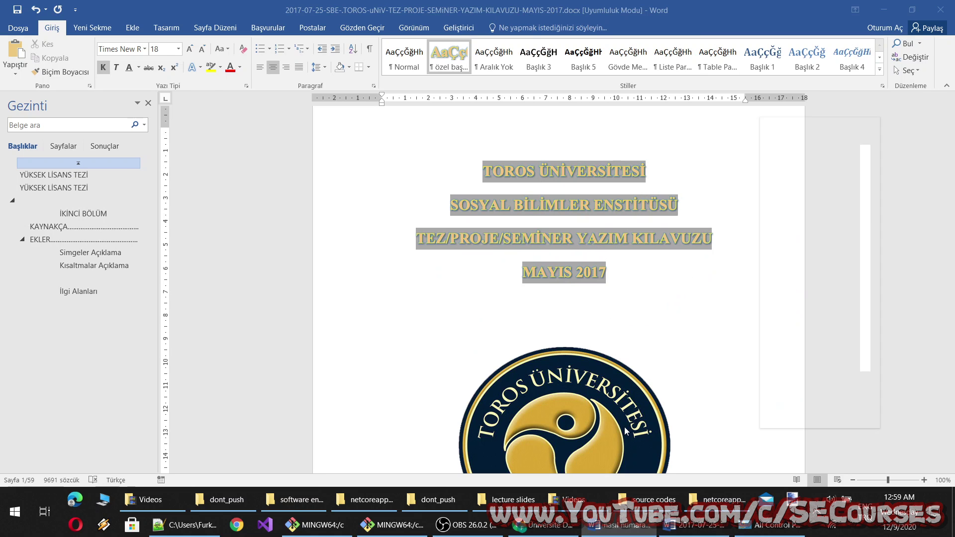
{"action": "double_click", "coordinate": [534, 238]}
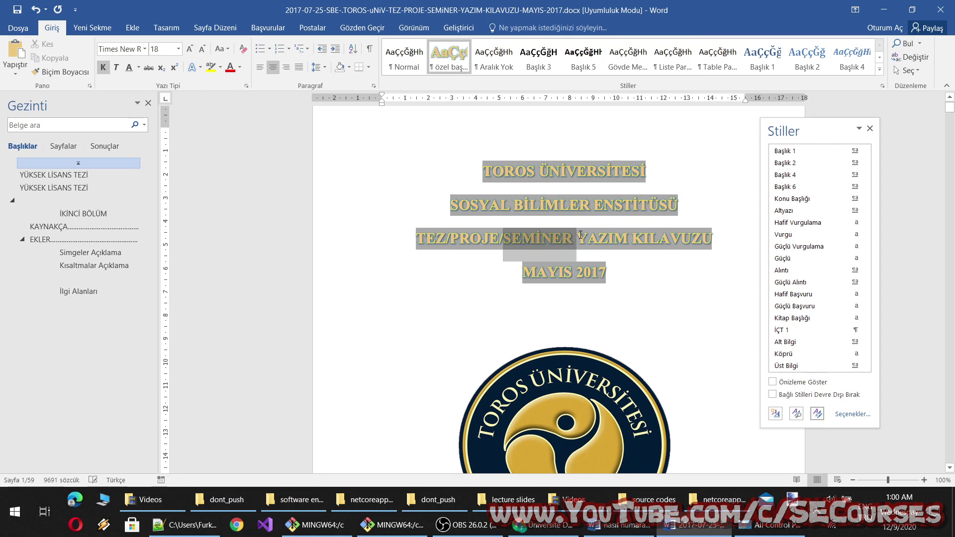
{"action": "left_click", "coordinate": [220, 69]}
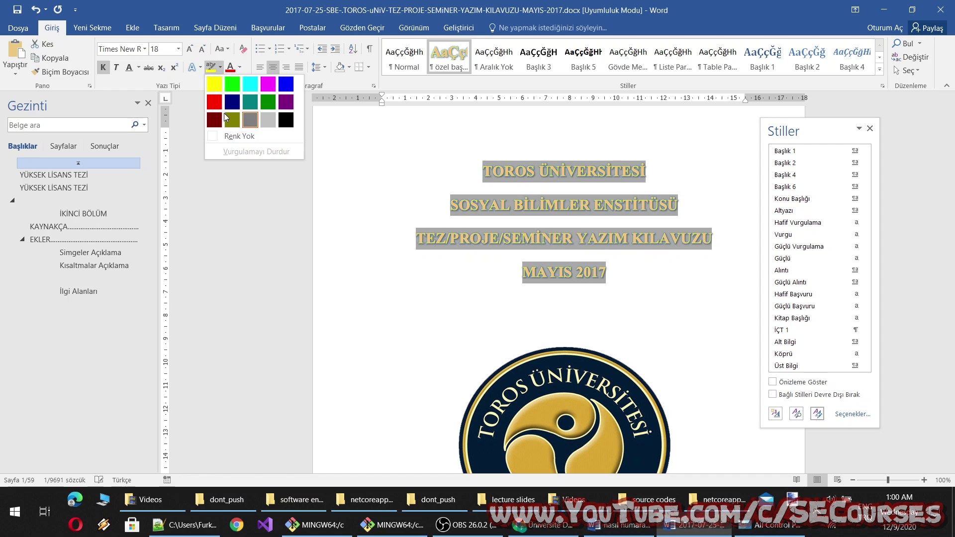
{"action": "left_click", "coordinate": [559, 193]}
{"action": "left_click_drag", "start_coordinate": [476, 170], "coordinate": [596, 262]}
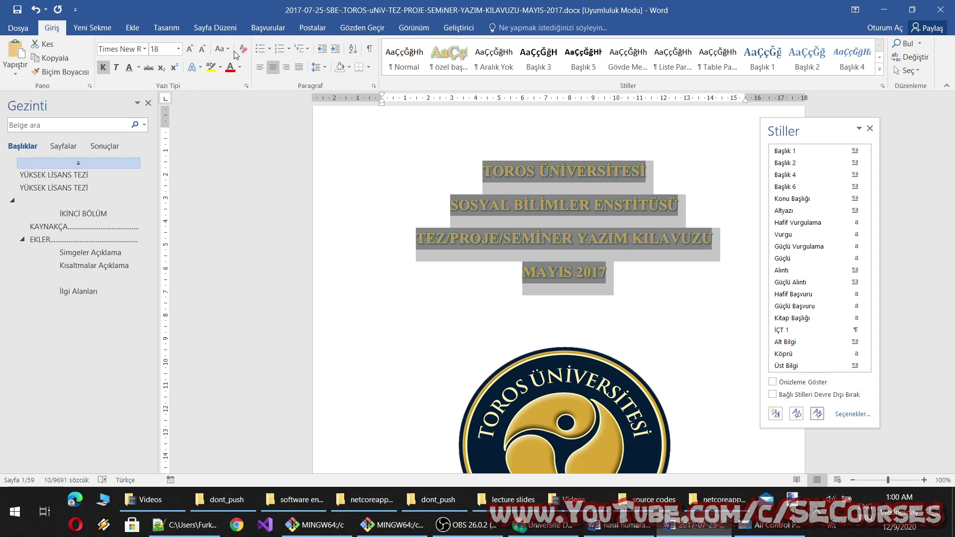
{"action": "left_click", "coordinate": [239, 67]}
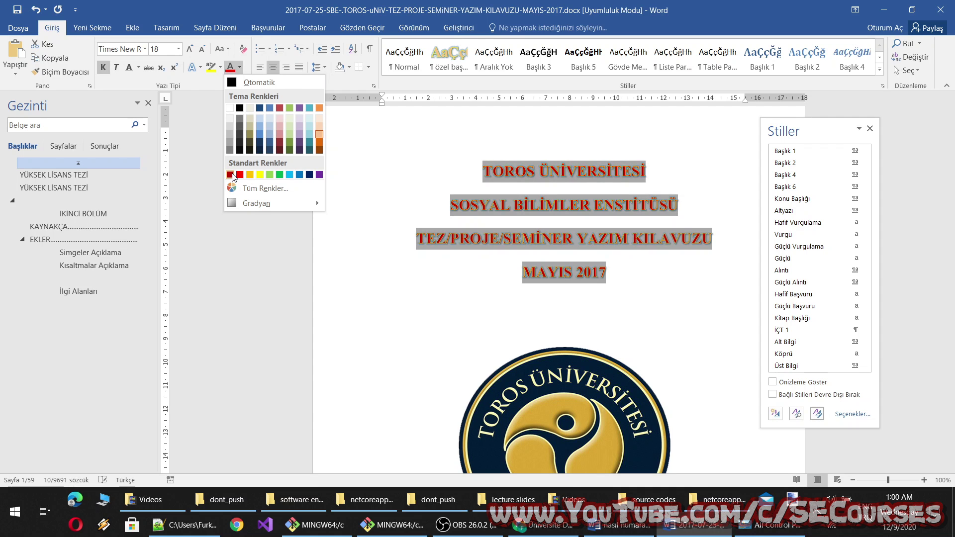
{"action": "left_click", "coordinate": [642, 314]}
{"action": "left_click", "coordinate": [622, 281]}
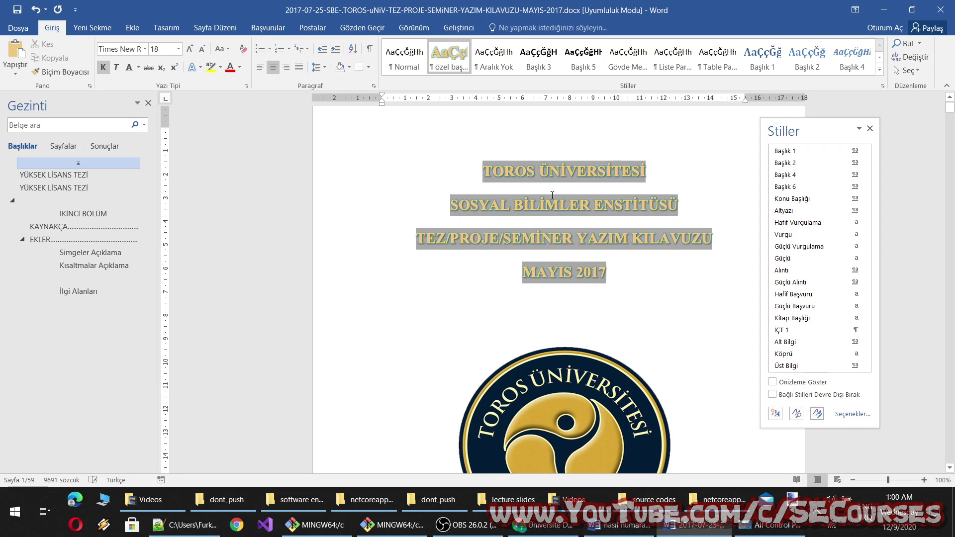
Open the Modify Style dialog for özel başlık from the thesis guide's Styles gallery.
{"action": "right_click", "coordinate": [535, 205]}
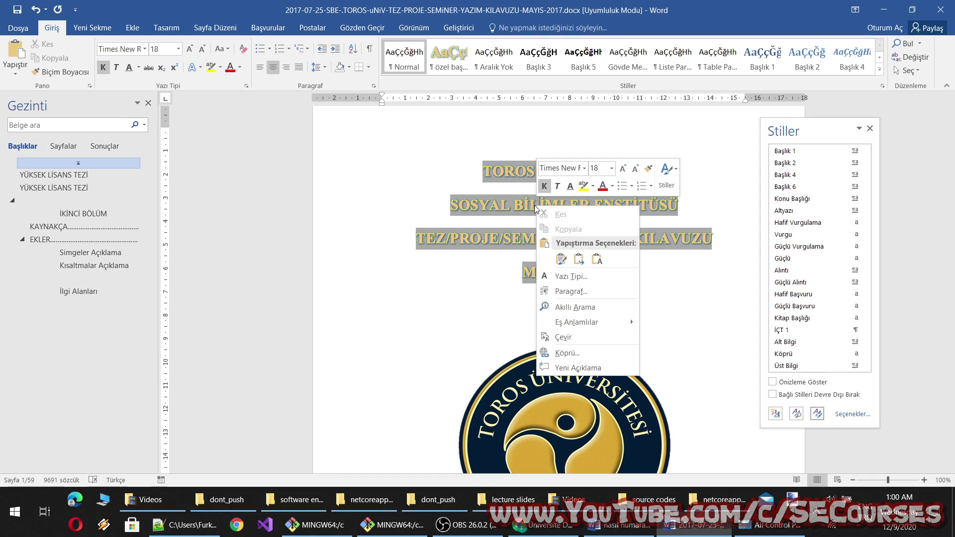
{"action": "left_click", "coordinate": [512, 207]}
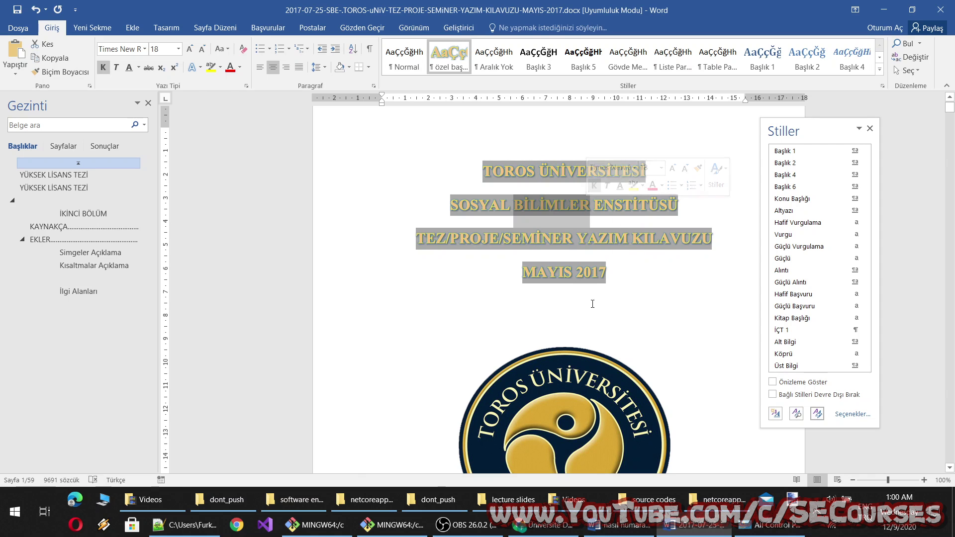
{"action": "key", "text": "alt+Tab"}
{"action": "triple_click", "coordinate": [498, 200]}
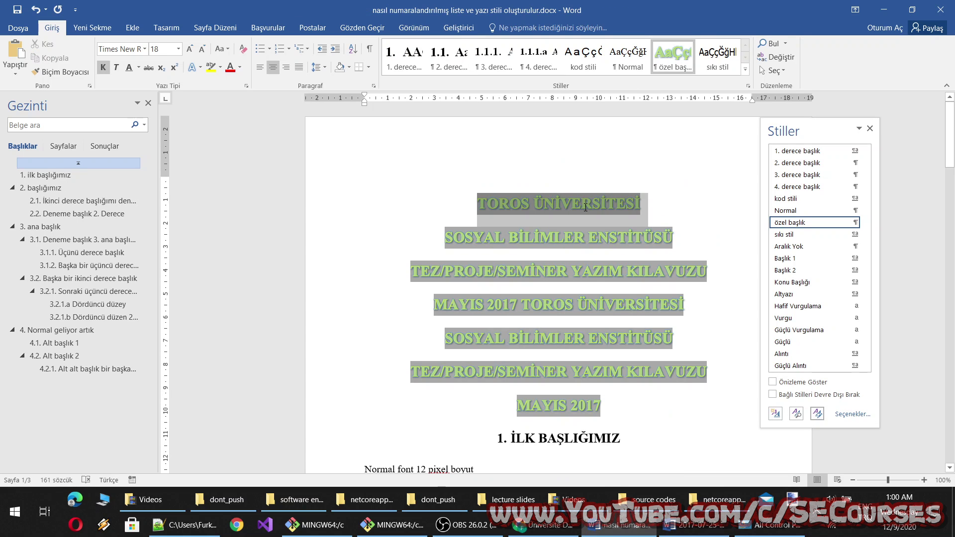
{"action": "left_click", "coordinate": [682, 533]}
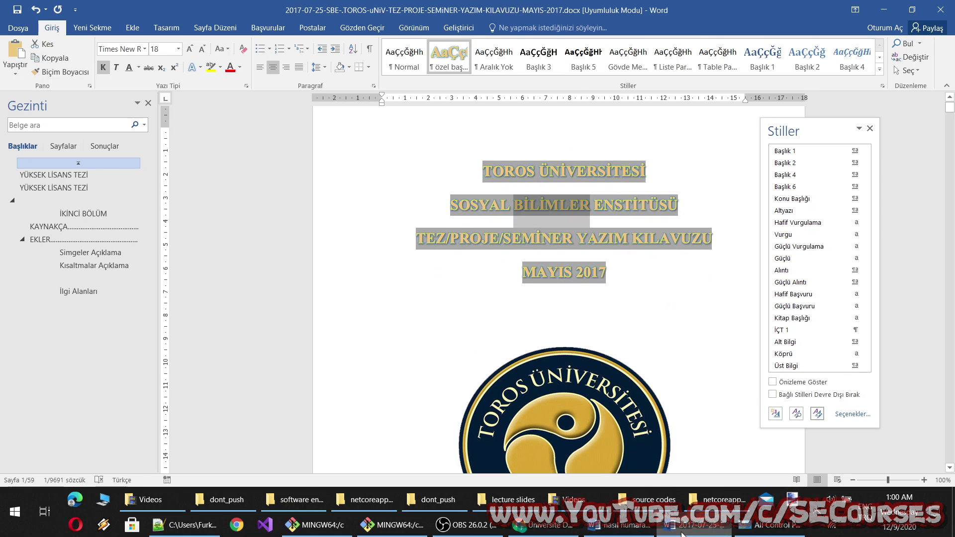
{"action": "right_click", "coordinate": [451, 55]}
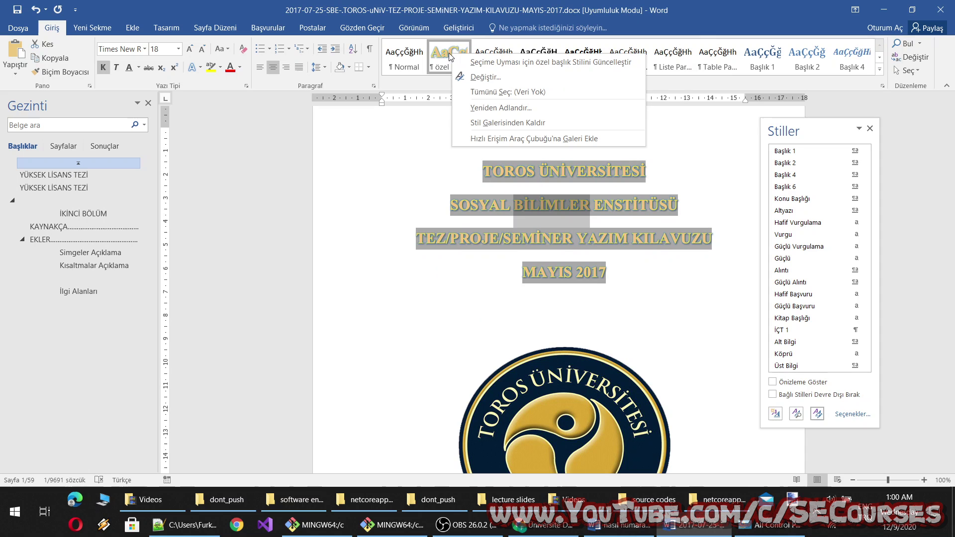
{"action": "left_click", "coordinate": [481, 79]}
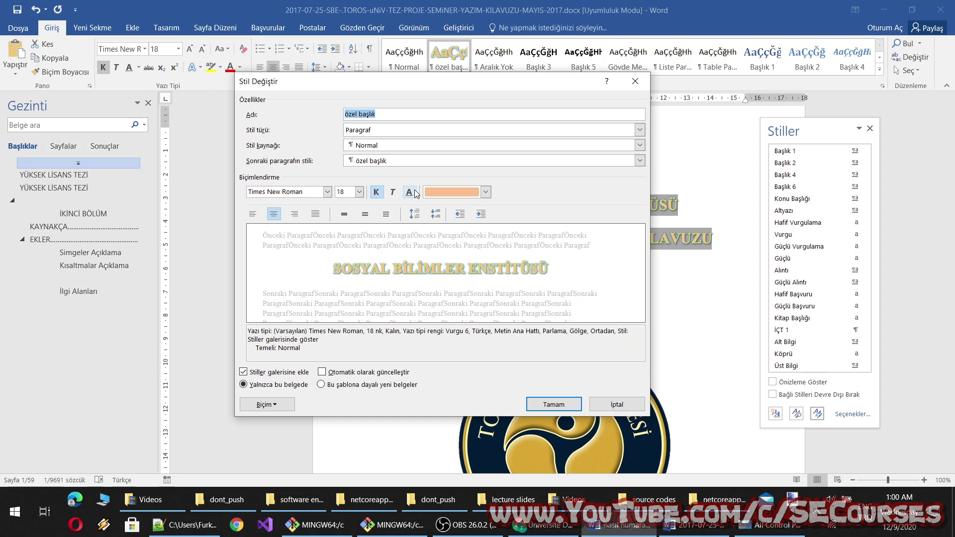
Cancel the thesis guide's edit and set özel başlık's font colour to Turuncu (orange) in the practice document.
{"action": "left_click", "coordinate": [612, 405]}
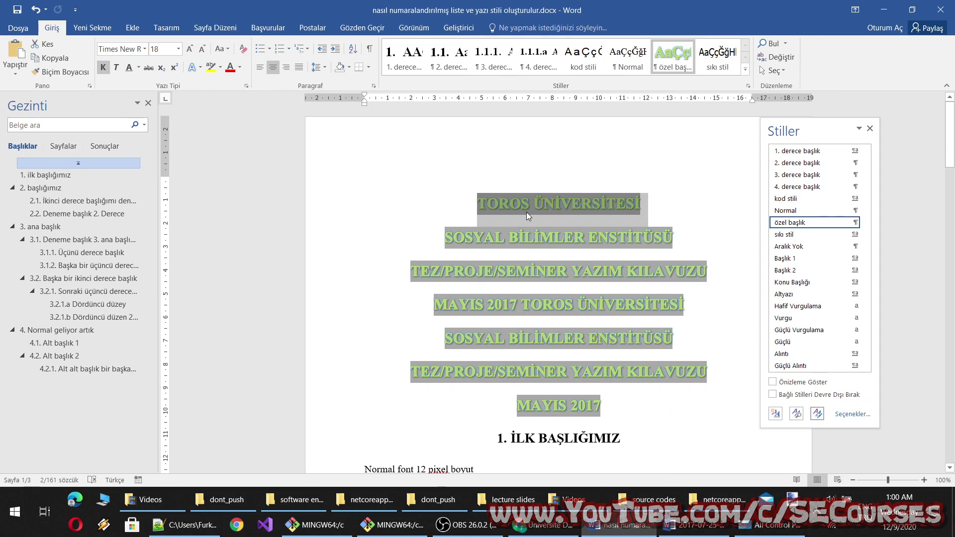
{"action": "right_click", "coordinate": [666, 74]}
{"action": "left_click", "coordinate": [676, 86]}
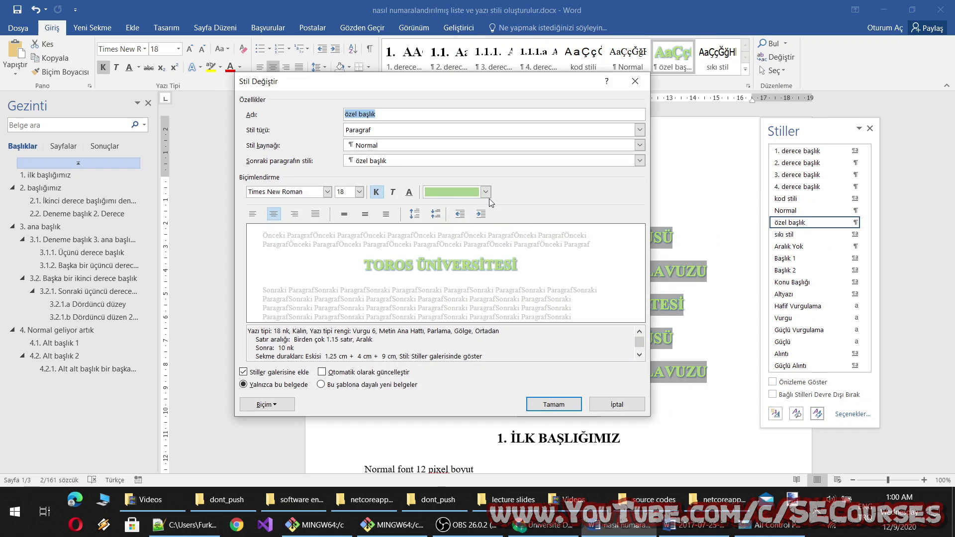
{"action": "left_click", "coordinate": [486, 194]}
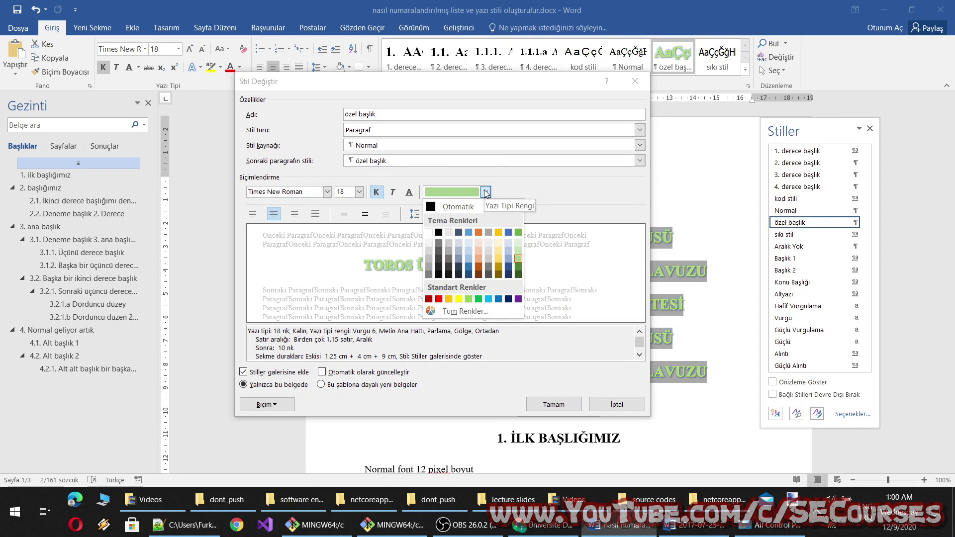
{"action": "left_click", "coordinate": [450, 301]}
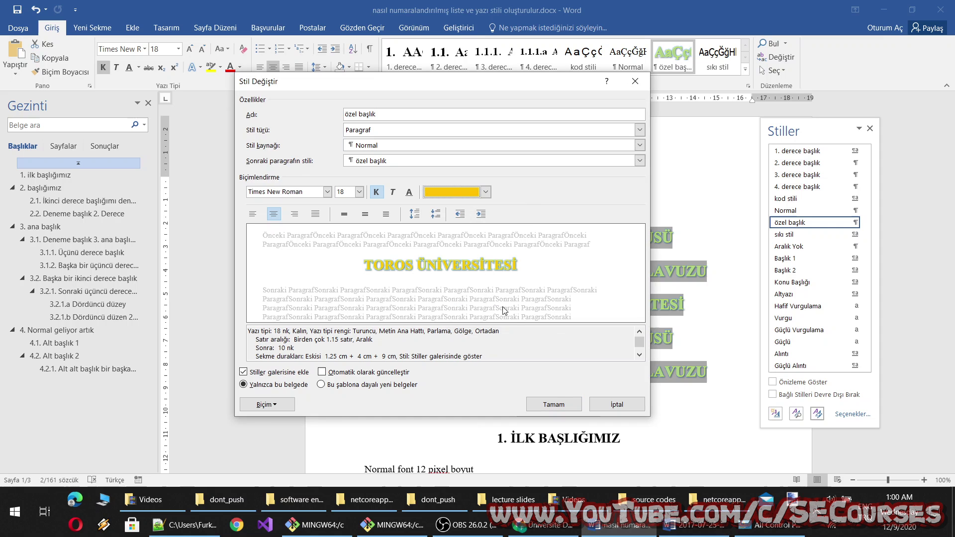
{"action": "left_click", "coordinate": [554, 404]}
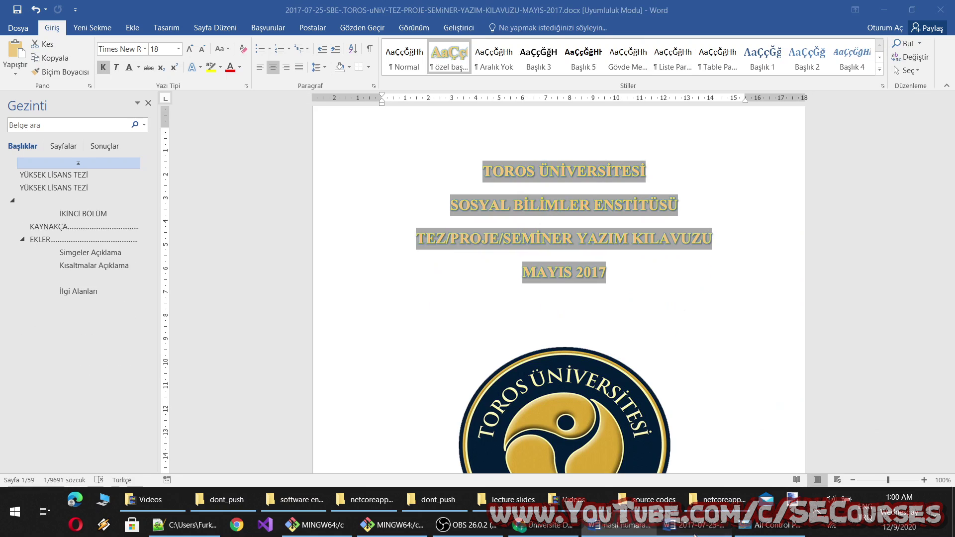
{"action": "left_click", "coordinate": [643, 328]}
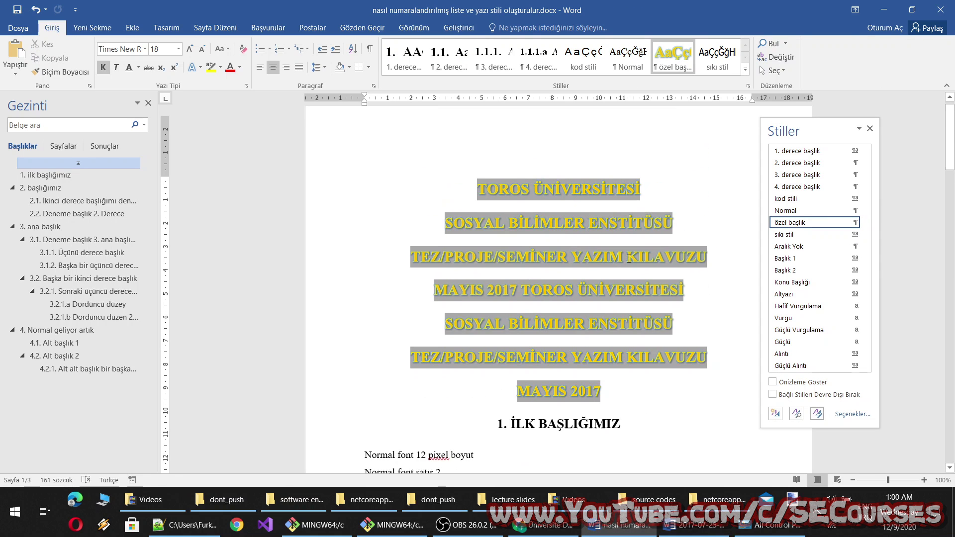
{"action": "left_click", "coordinate": [688, 531]}
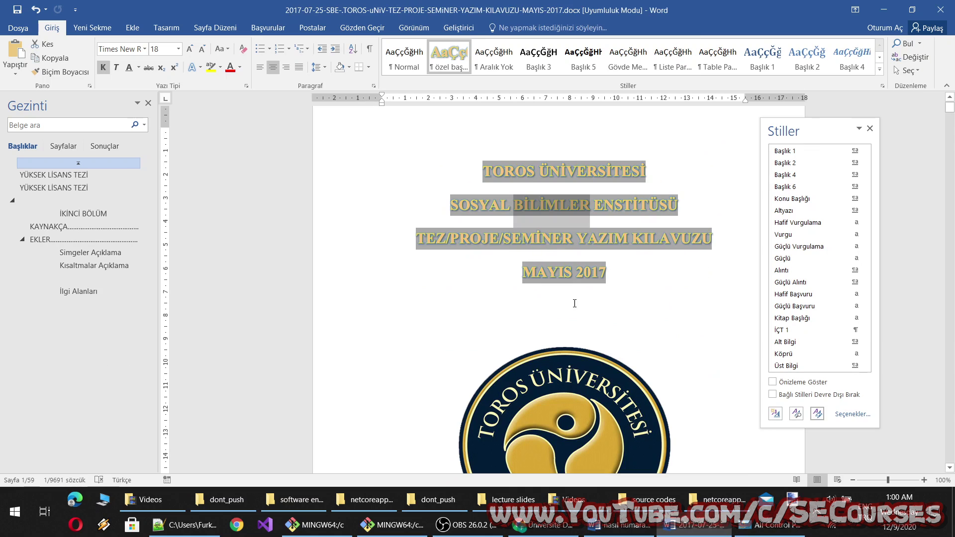
{"action": "left_click", "coordinate": [655, 238]}
{"action": "right_click", "coordinate": [442, 50]}
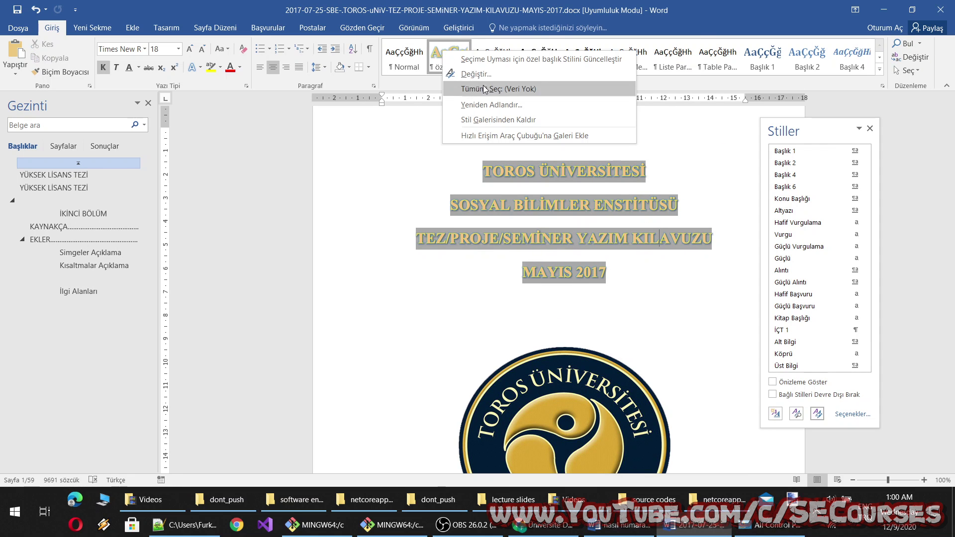
{"action": "left_click", "coordinate": [852, 414]}
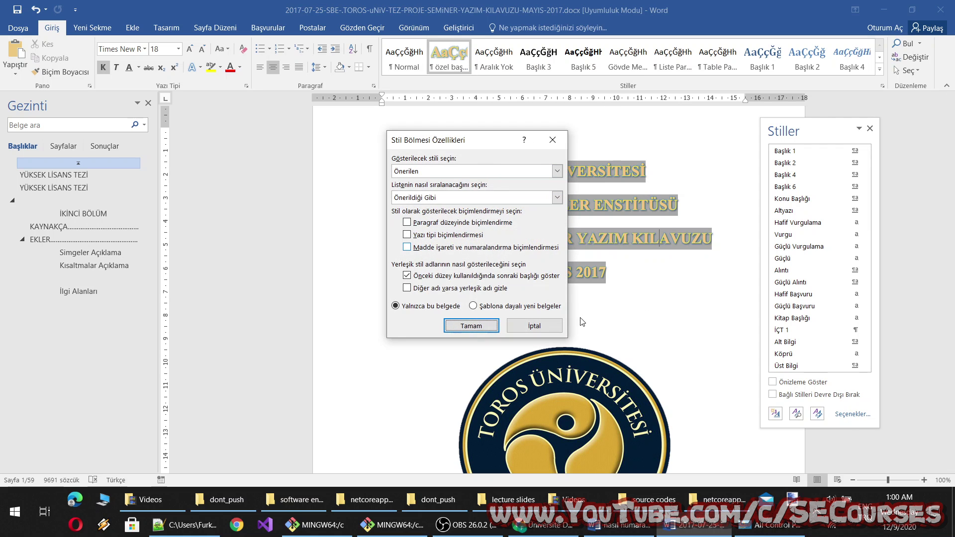
{"action": "left_click", "coordinate": [556, 327]}
{"action": "key", "text": "alt+Tab"}
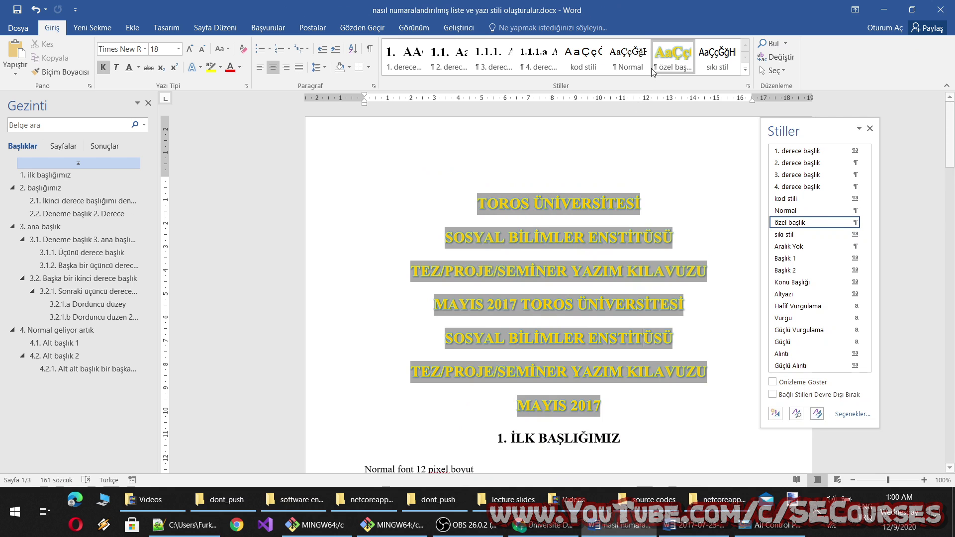
{"action": "right_click", "coordinate": [672, 55]}
{"action": "left_click", "coordinate": [677, 90]}
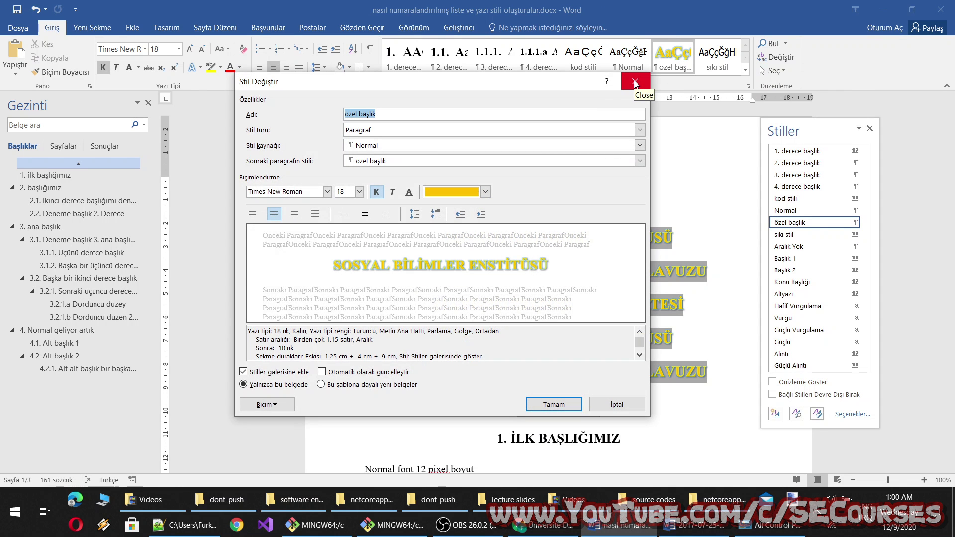
{"action": "left_click", "coordinate": [617, 404]}
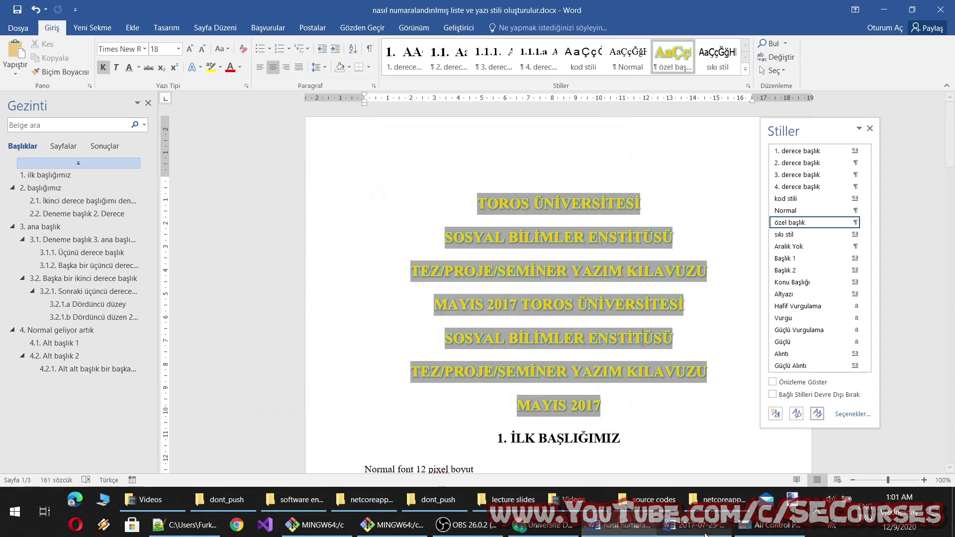
{"action": "key", "text": "alt+Tab"}
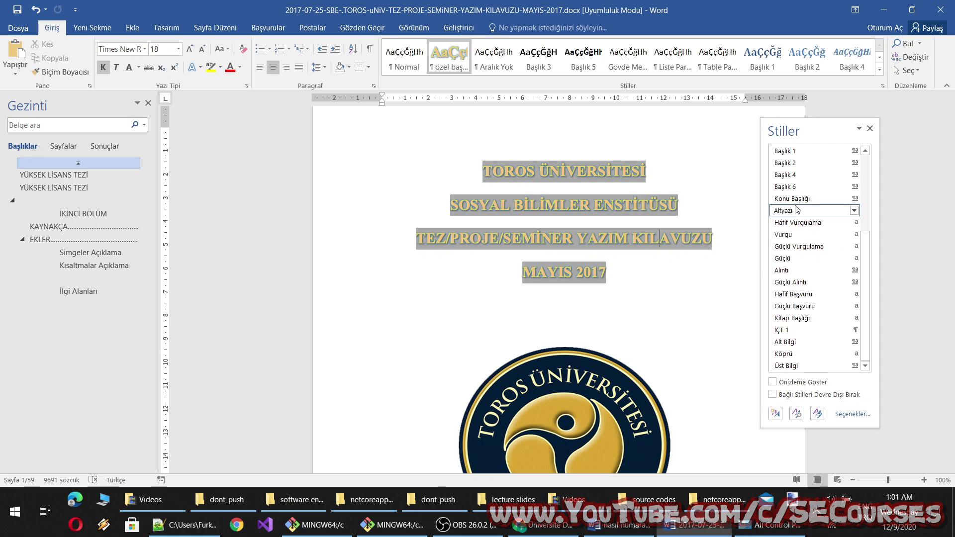
{"action": "right_click", "coordinate": [463, 74]}
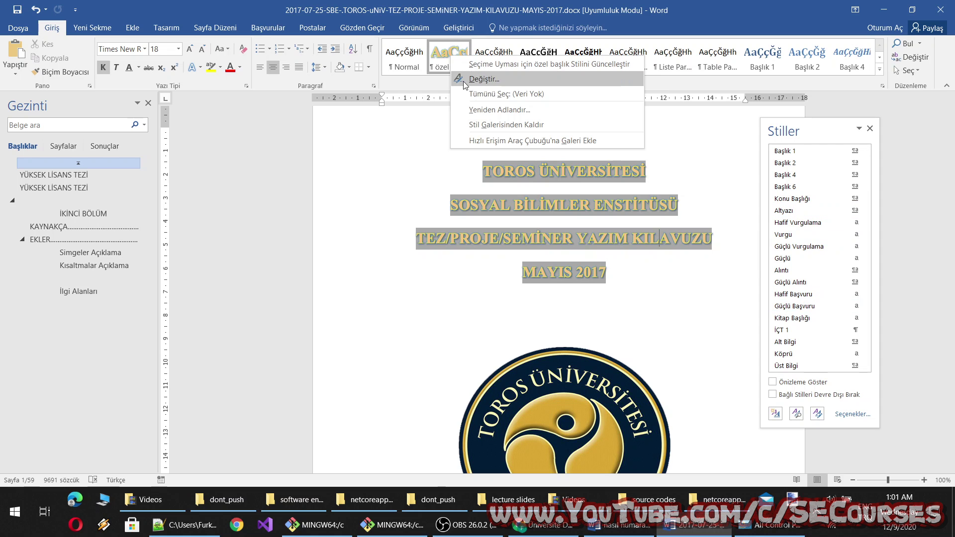
{"action": "left_click", "coordinate": [463, 81]}
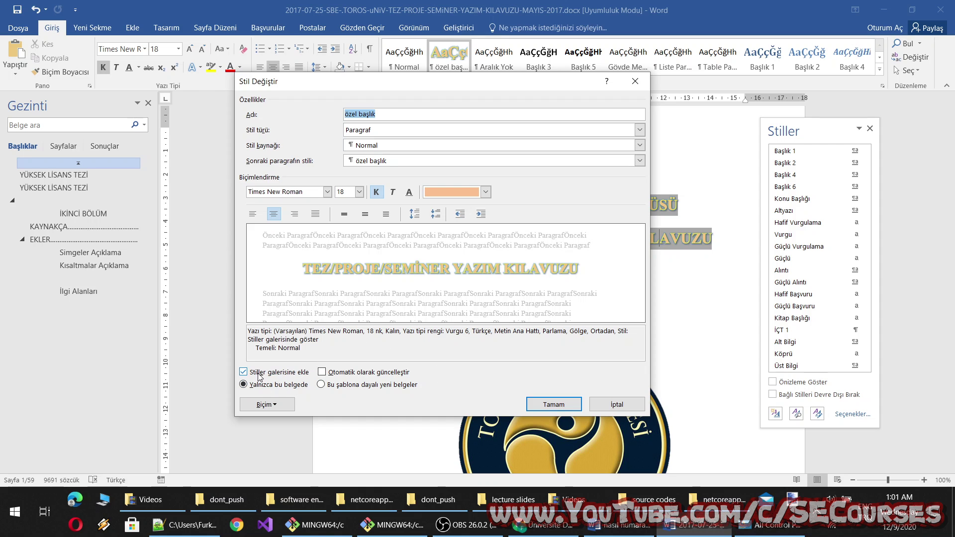
{"action": "left_click", "coordinate": [267, 391]}
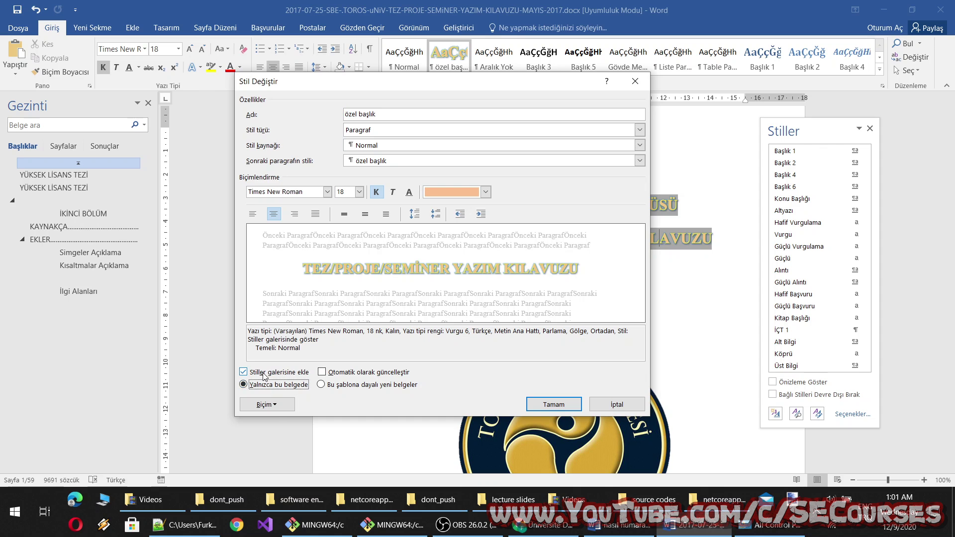
{"action": "left_click", "coordinate": [275, 408]}
{"action": "left_click", "coordinate": [274, 408]}
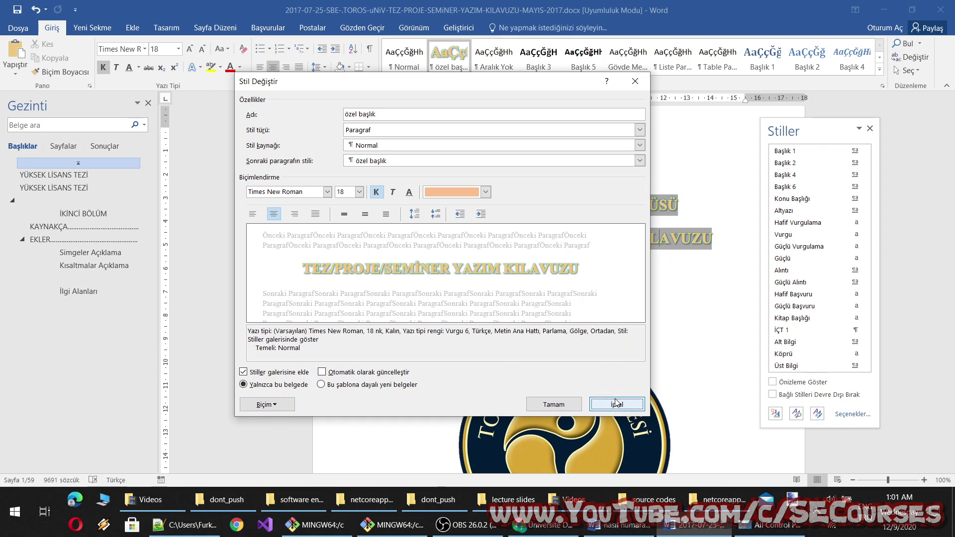
{"action": "left_click", "coordinate": [543, 404]}
Place the insertion point in the table of contents, around entries 3.13.1 and 3.15.
{"action": "scroll", "coordinate": [508, 264], "scroll_direction": "down", "scroll_amount": 10}
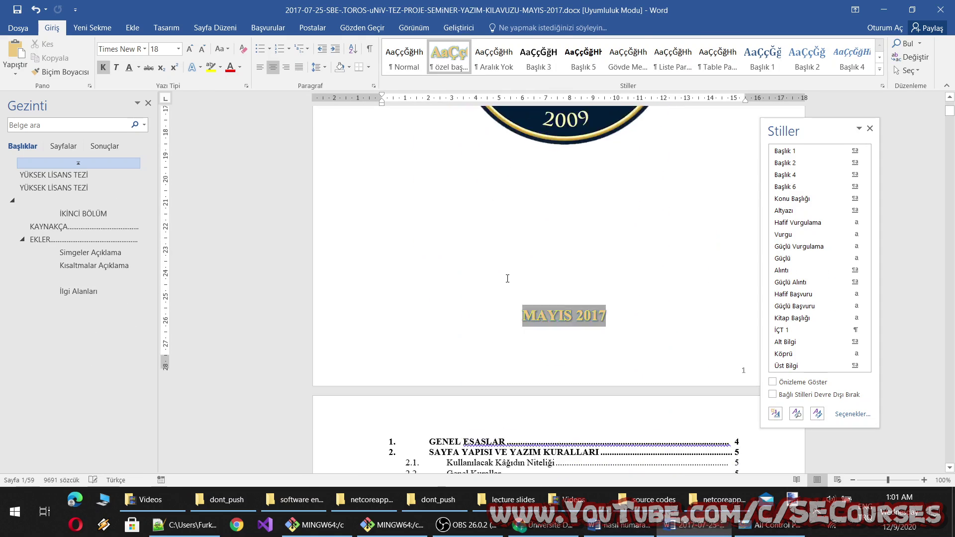
{"action": "scroll", "coordinate": [504, 277], "scroll_direction": "down", "scroll_amount": 5}
{"action": "scroll", "coordinate": [493, 239], "scroll_direction": "down", "scroll_amount": 5}
{"action": "scroll", "coordinate": [474, 202], "scroll_direction": "down", "scroll_amount": 5}
{"action": "left_click", "coordinate": [423, 230]}
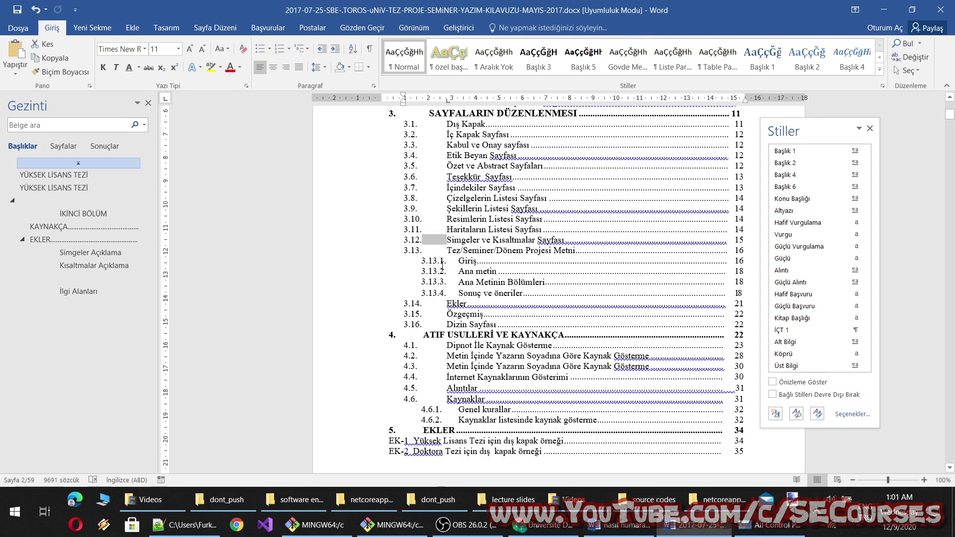
{"action": "left_click", "coordinate": [440, 260]}
{"action": "scroll", "coordinate": [438, 244], "scroll_direction": "down", "scroll_amount": 2}
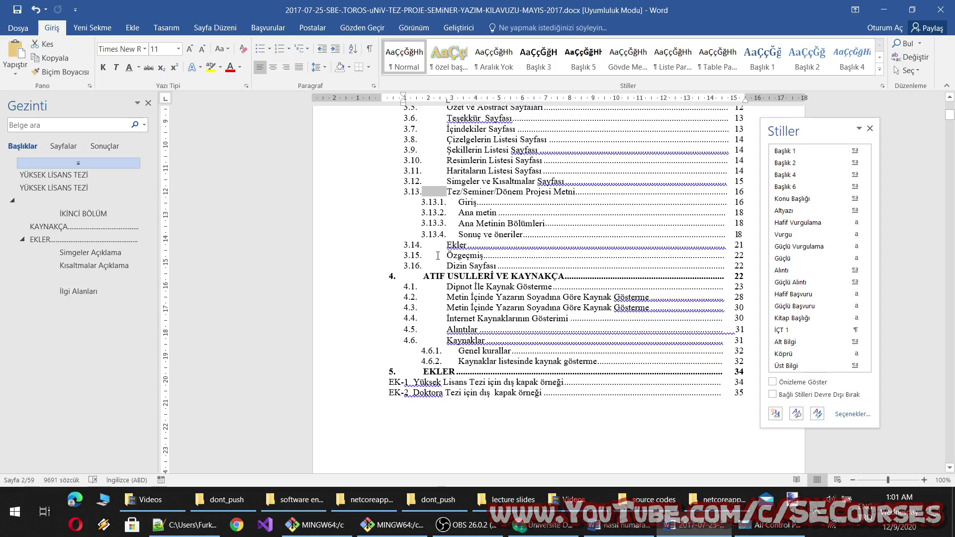
{"action": "double_click", "coordinate": [420, 254]}
Scroll to page 5 showing section 2 and heading 2.1 Kullanılacak Kağıdın Niteliği.
{"action": "scroll", "coordinate": [421, 251], "scroll_direction": "down", "scroll_amount": 2}
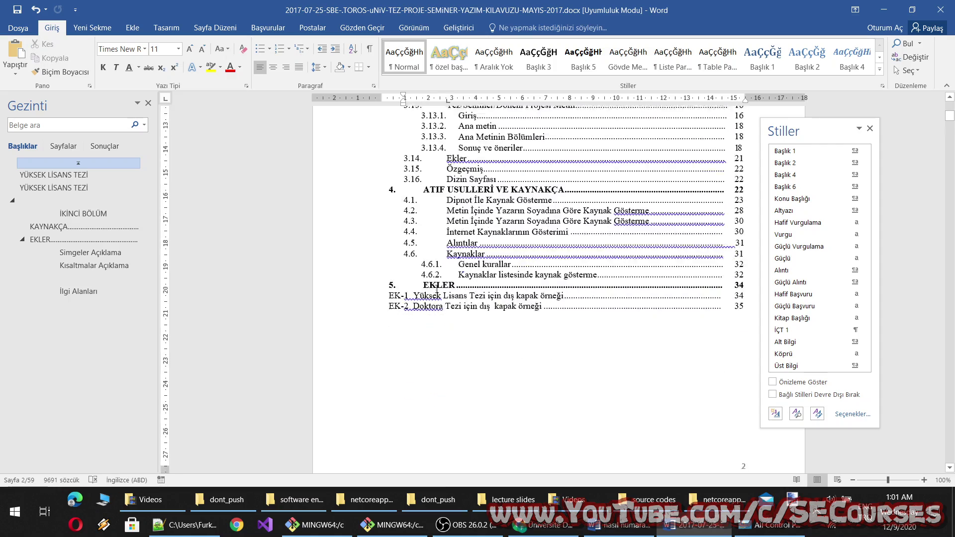
{"action": "scroll", "coordinate": [450, 285], "scroll_direction": "up", "scroll_amount": 10}
{"action": "scroll", "coordinate": [450, 285], "scroll_direction": "up", "scroll_amount": 6}
{"action": "scroll", "coordinate": [450, 284], "scroll_direction": "down", "scroll_amount": 6}
{"action": "scroll", "coordinate": [450, 285], "scroll_direction": "down", "scroll_amount": 10}
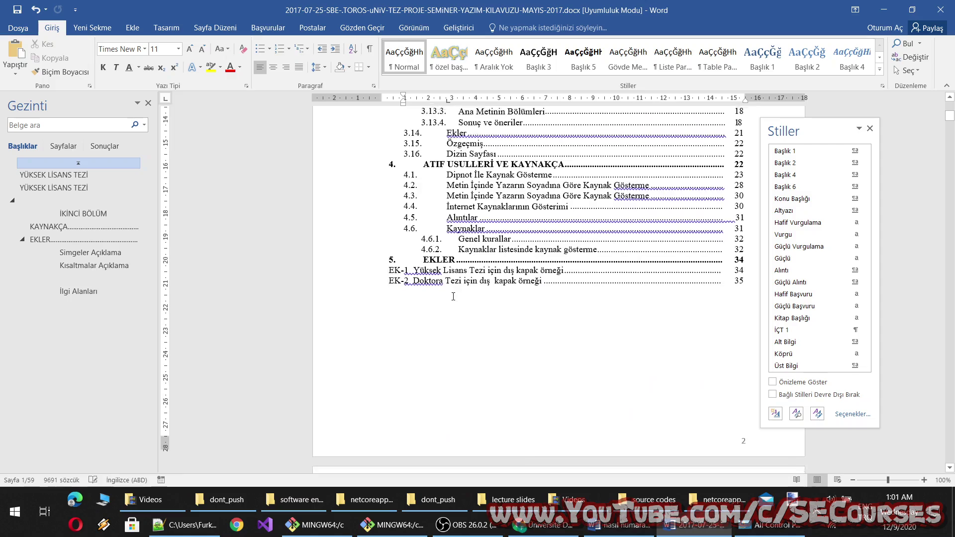
{"action": "scroll", "coordinate": [456, 301], "scroll_direction": "down", "scroll_amount": 6}
{"action": "scroll", "coordinate": [456, 302], "scroll_direction": "down", "scroll_amount": 1}
{"action": "scroll", "coordinate": [473, 296], "scroll_direction": "up", "scroll_amount": 5}
{"action": "scroll", "coordinate": [482, 292], "scroll_direction": "up", "scroll_amount": 6}
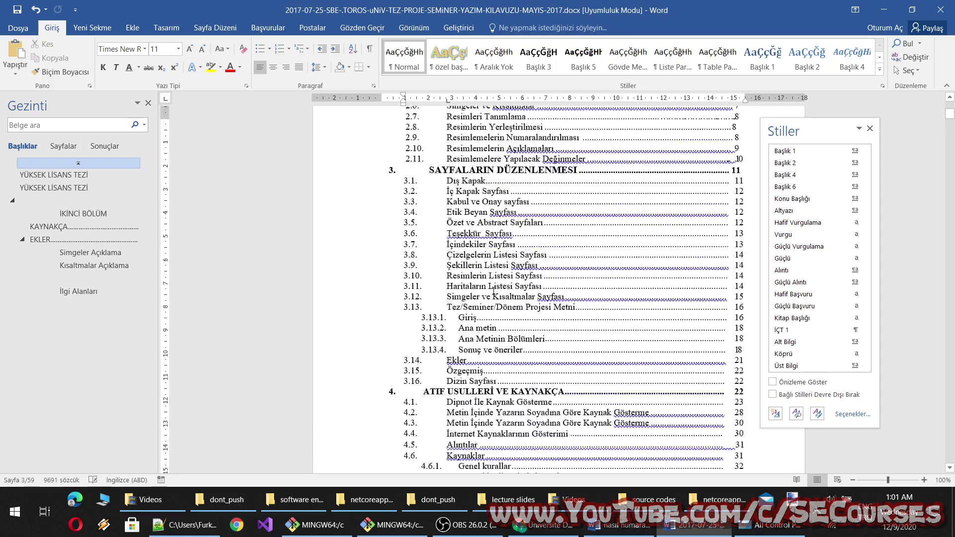
{"action": "scroll", "coordinate": [493, 288], "scroll_direction": "up", "scroll_amount": 8}
{"action": "scroll", "coordinate": [494, 288], "scroll_direction": "up", "scroll_amount": 7}
{"action": "scroll", "coordinate": [497, 298], "scroll_direction": "down", "scroll_amount": 1}
{"action": "scroll", "coordinate": [561, 253], "scroll_direction": "down", "scroll_amount": 2}
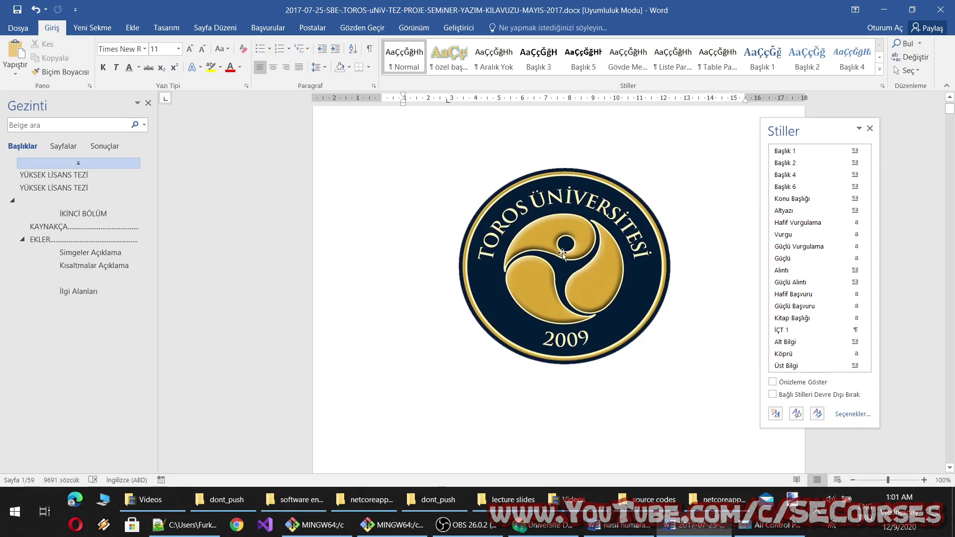
{"action": "scroll", "coordinate": [586, 261], "scroll_direction": "down", "scroll_amount": 8}
{"action": "scroll", "coordinate": [585, 261], "scroll_direction": "down", "scroll_amount": 8}
{"action": "scroll", "coordinate": [587, 278], "scroll_direction": "down", "scroll_amount": 8}
{"action": "scroll", "coordinate": [587, 299], "scroll_direction": "down", "scroll_amount": 6}
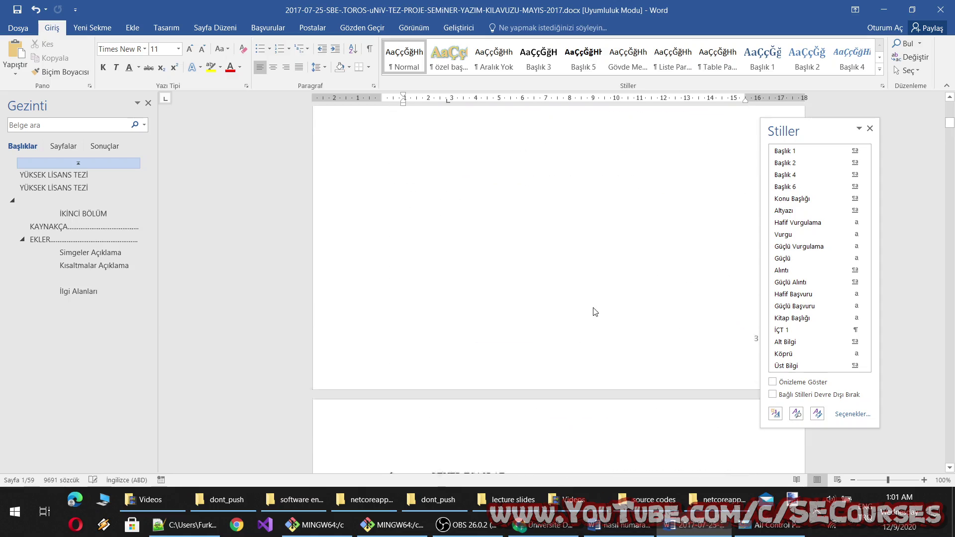
{"action": "scroll", "coordinate": [589, 315], "scroll_direction": "down", "scroll_amount": 4}
{"action": "scroll", "coordinate": [589, 316], "scroll_direction": "down", "scroll_amount": 5}
{"action": "scroll", "coordinate": [547, 273], "scroll_direction": "down", "scroll_amount": 5}
{"action": "scroll", "coordinate": [498, 224], "scroll_direction": "down", "scroll_amount": 5}
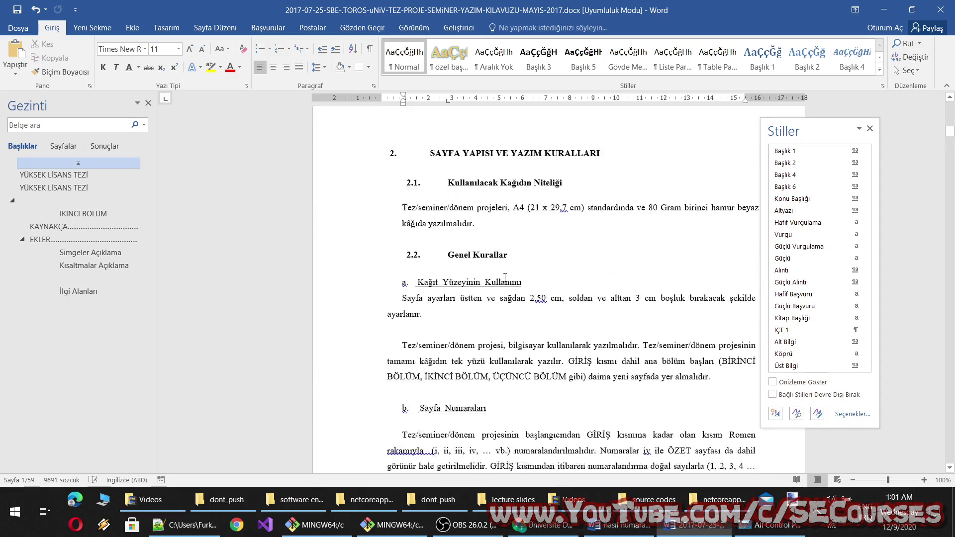
{"action": "scroll", "coordinate": [447, 164], "scroll_direction": "down", "scroll_amount": 1}
{"action": "double_click", "coordinate": [418, 157]}
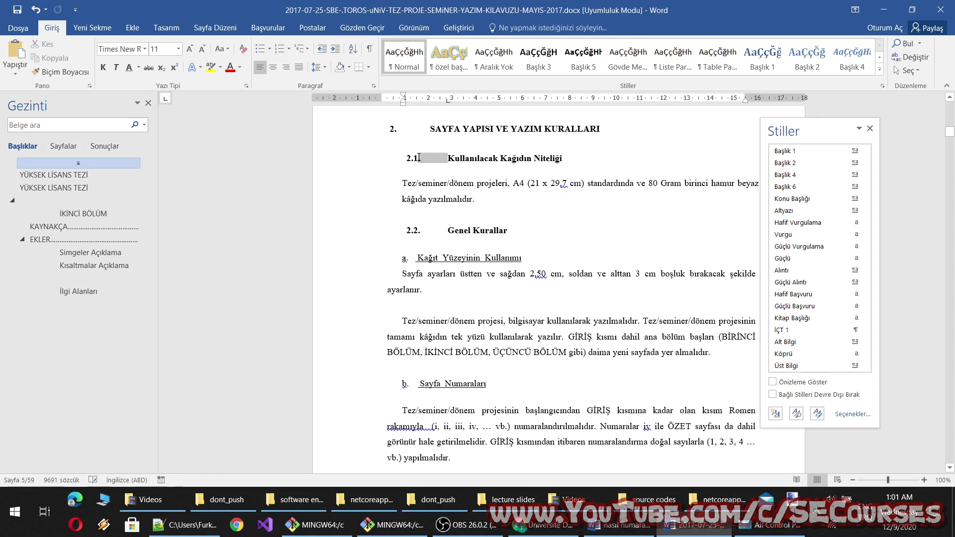
{"action": "left_click", "coordinate": [448, 159]}
{"action": "scroll", "coordinate": [422, 200], "scroll_direction": "up", "scroll_amount": 2}
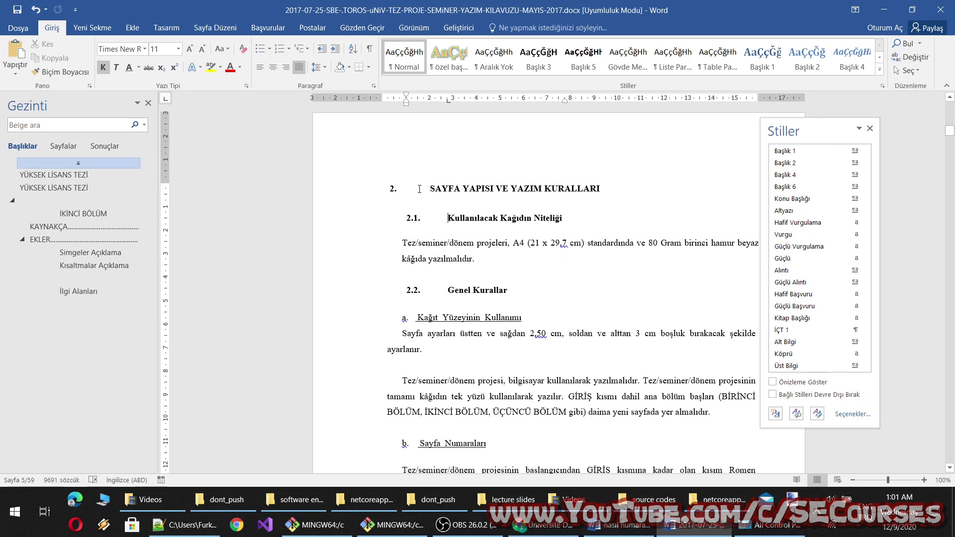
{"action": "scroll", "coordinate": [407, 213], "scroll_direction": "down", "scroll_amount": 2}
{"action": "scroll", "coordinate": [409, 199], "scroll_direction": "up", "scroll_amount": 2}
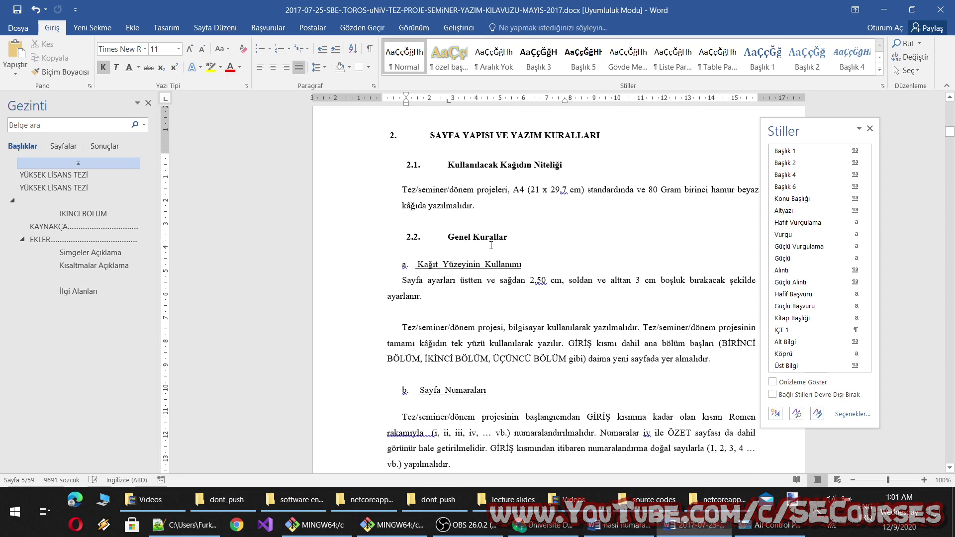
{"action": "double_click", "coordinate": [411, 188]}
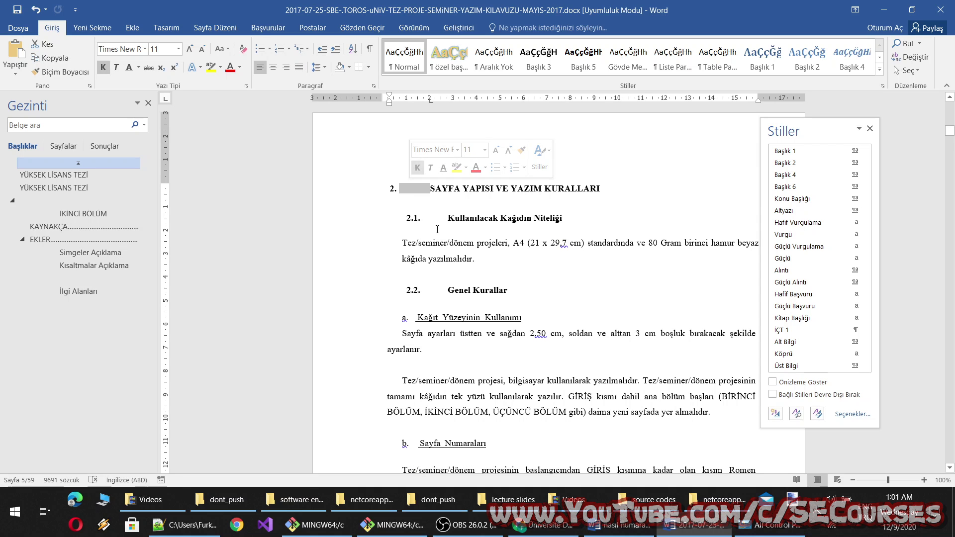
{"action": "left_click", "coordinate": [421, 173]}
{"action": "double_click", "coordinate": [412, 188]}
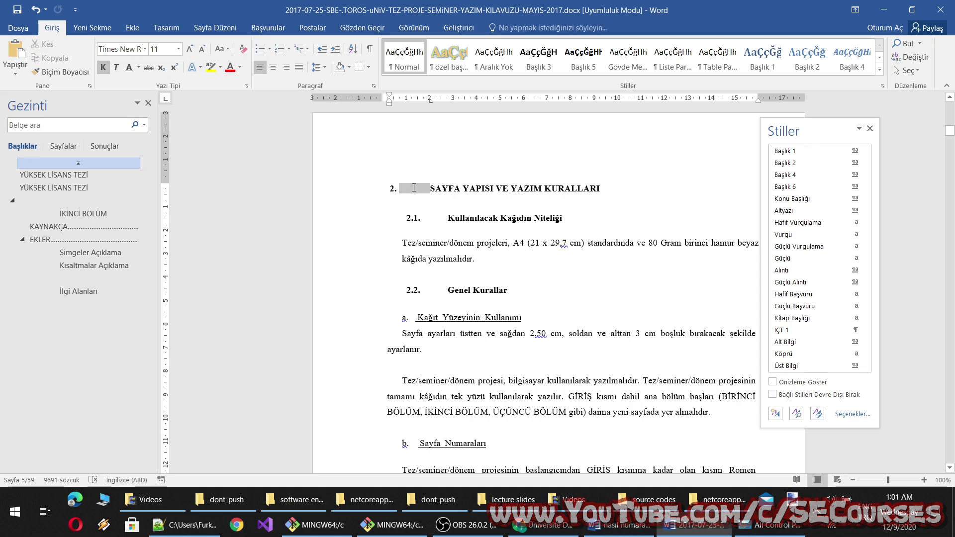
{"action": "right_click", "coordinate": [412, 189]}
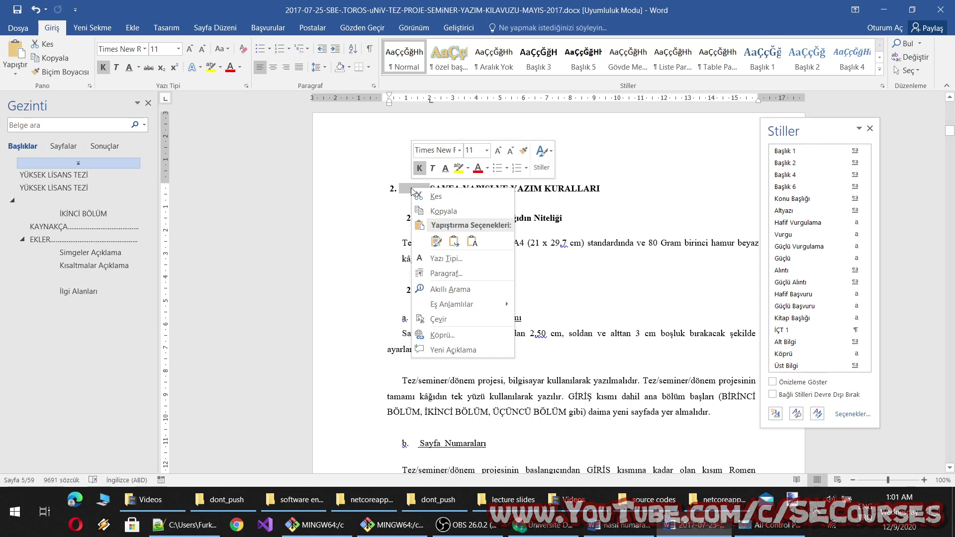
{"action": "left_click", "coordinate": [458, 274]}
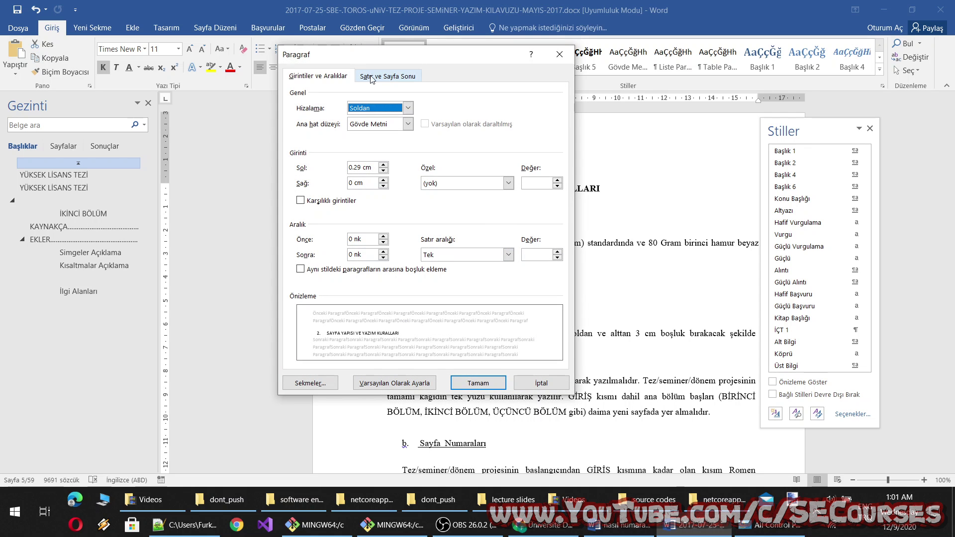
{"action": "left_click", "coordinate": [560, 54]}
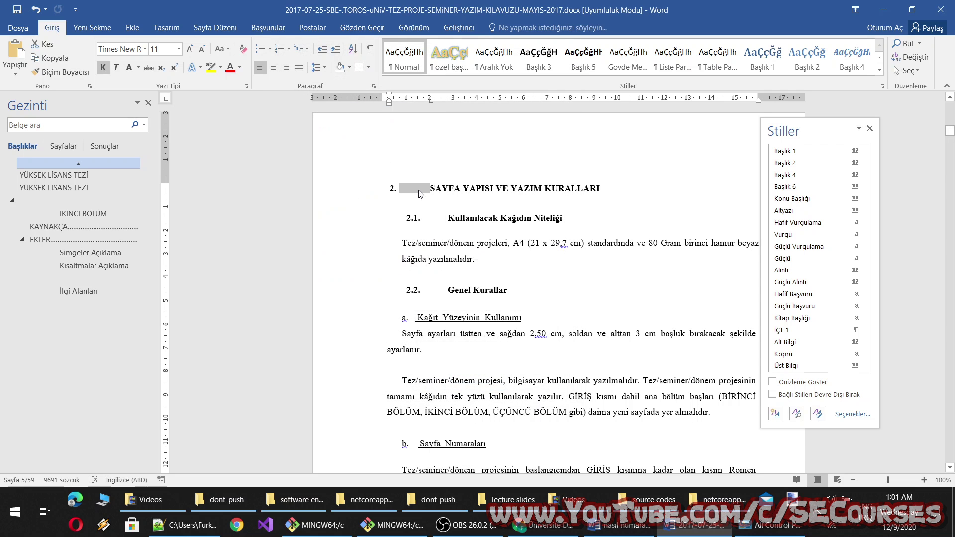
{"action": "right_click", "coordinate": [426, 195]}
{"action": "left_click", "coordinate": [454, 260]}
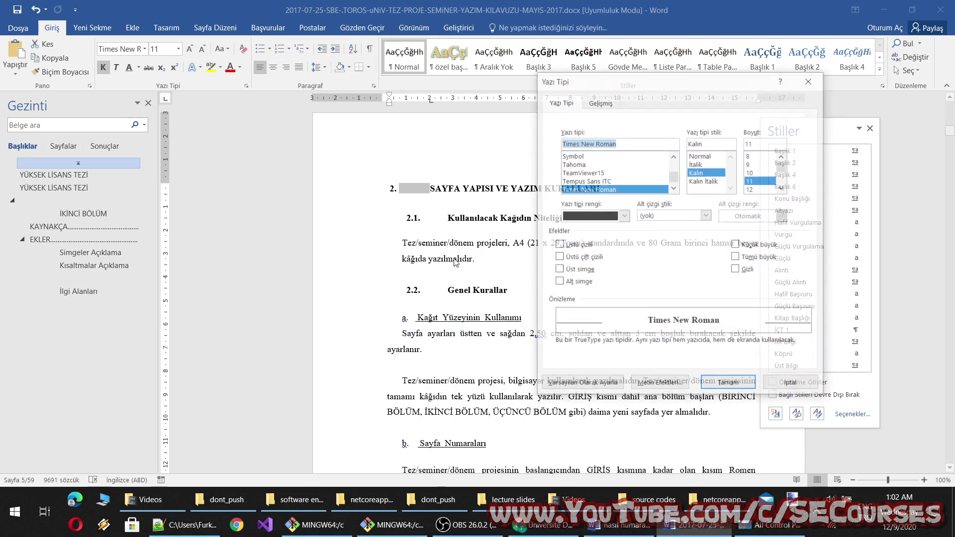
{"action": "left_click", "coordinate": [791, 385]}
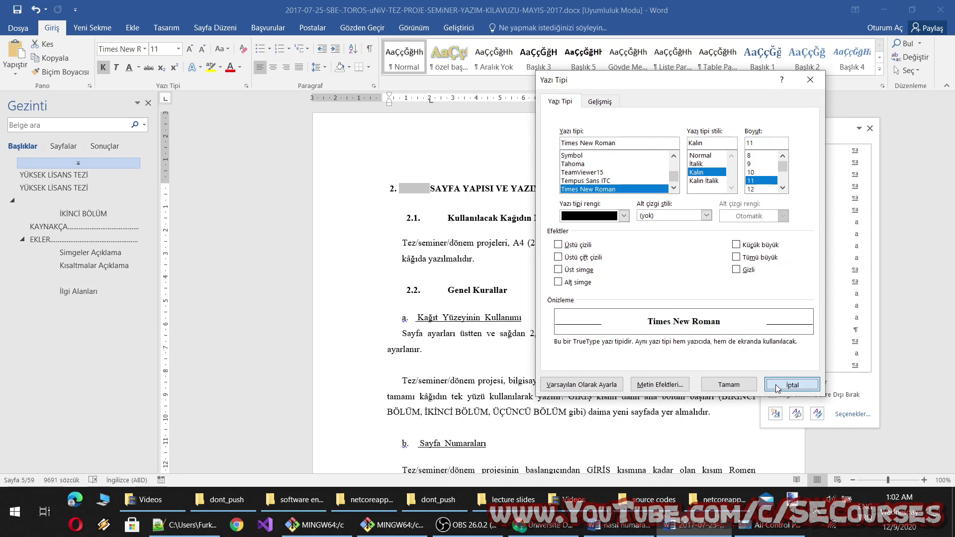
{"action": "right_click", "coordinate": [404, 55]}
{"action": "key", "text": "Escape"}
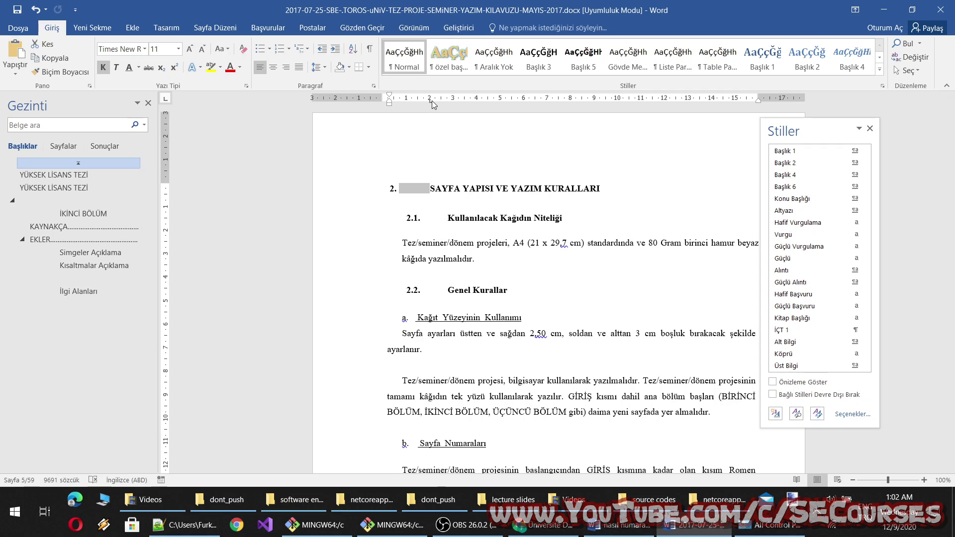
{"action": "left_click", "coordinate": [431, 189]}
{"action": "key", "text": "ctrl+z"}
{"action": "key", "text": "ctrl+z"}
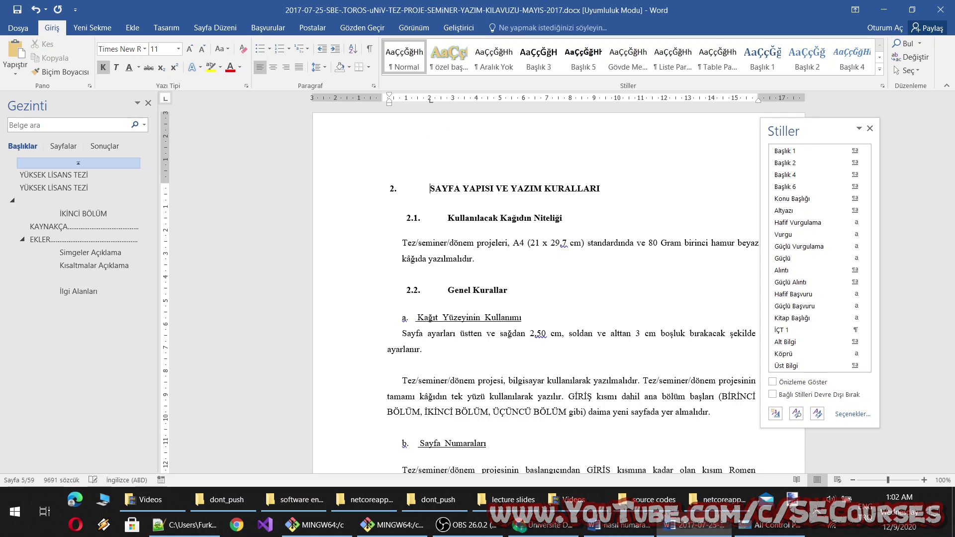
Inspect the Normal style's tab stop settings, then cancel without changing the style.
{"action": "right_click", "coordinate": [403, 72]}
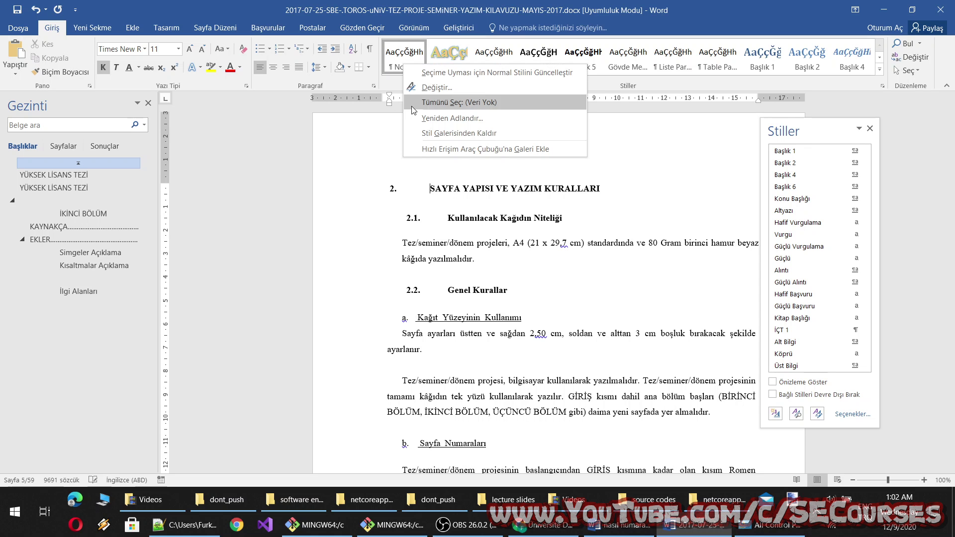
{"action": "left_click", "coordinate": [425, 86]}
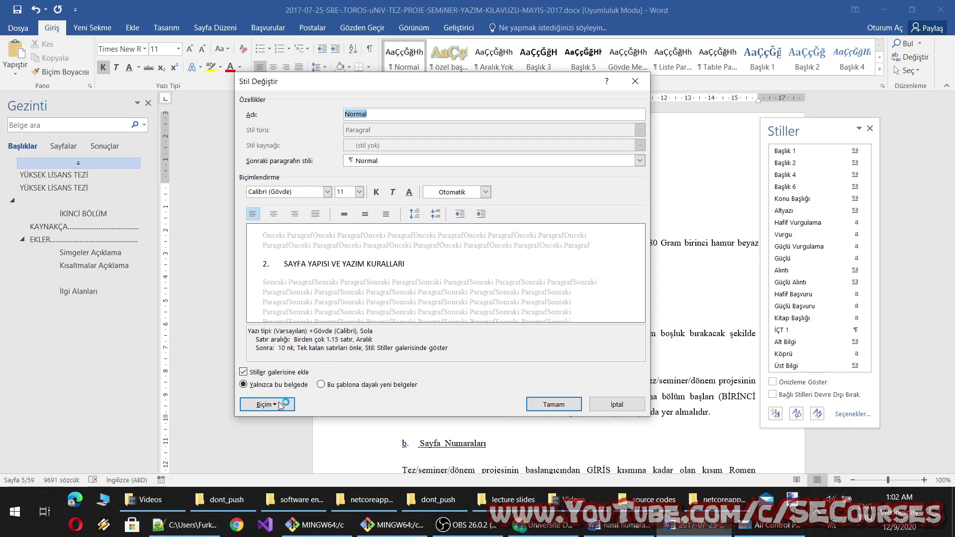
{"action": "left_click", "coordinate": [267, 404]}
{"action": "left_click", "coordinate": [278, 312]}
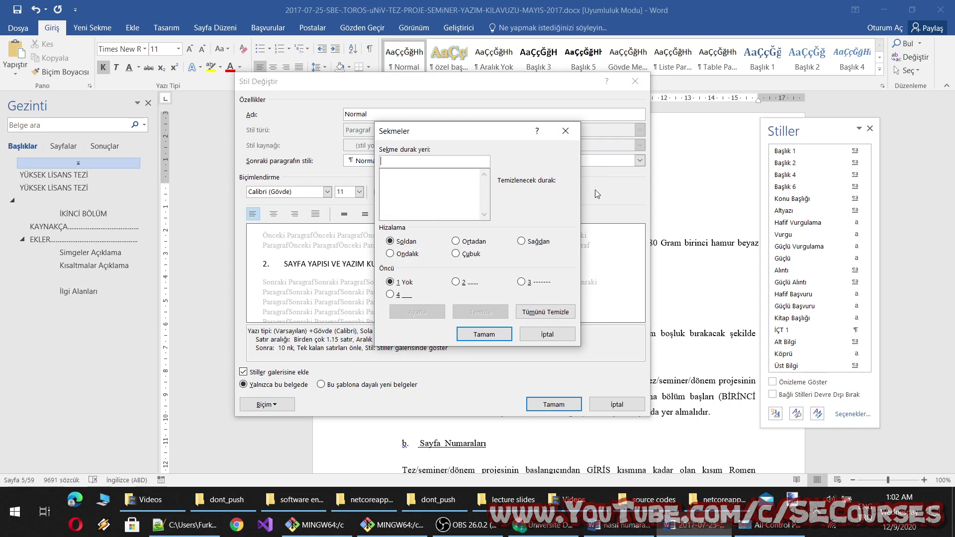
{"action": "left_click", "coordinate": [566, 130]}
{"action": "left_click", "coordinate": [268, 404]}
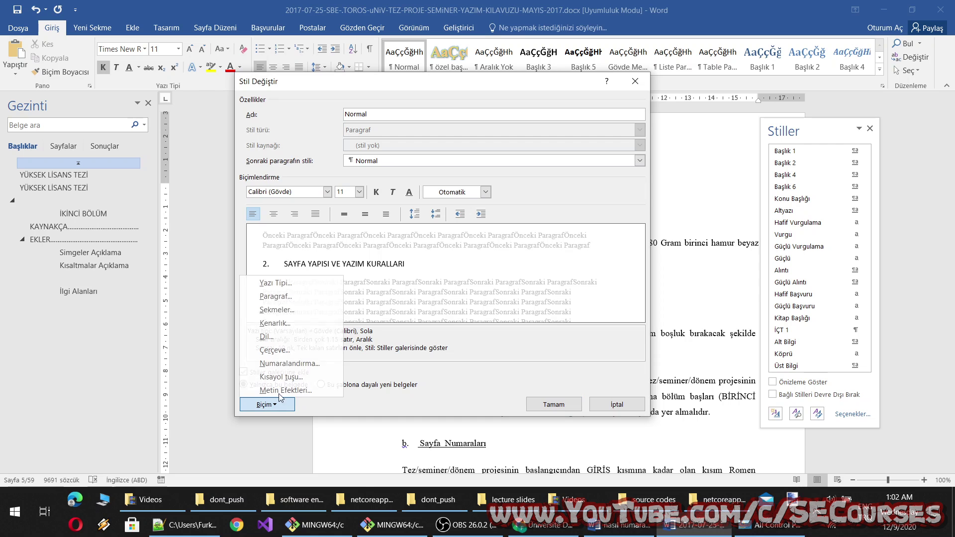
{"action": "left_click", "coordinate": [291, 308]}
{"action": "left_click", "coordinate": [565, 130]}
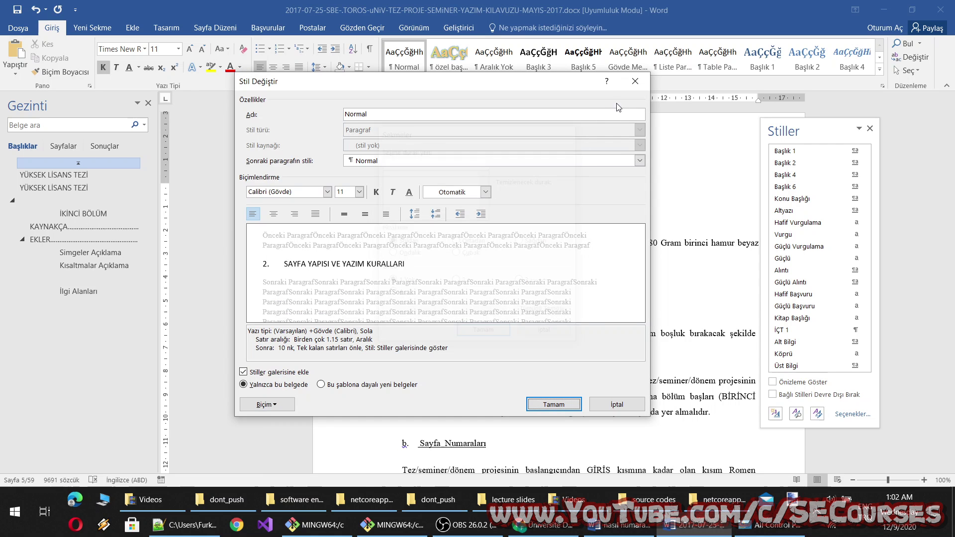
{"action": "left_click", "coordinate": [621, 406]}
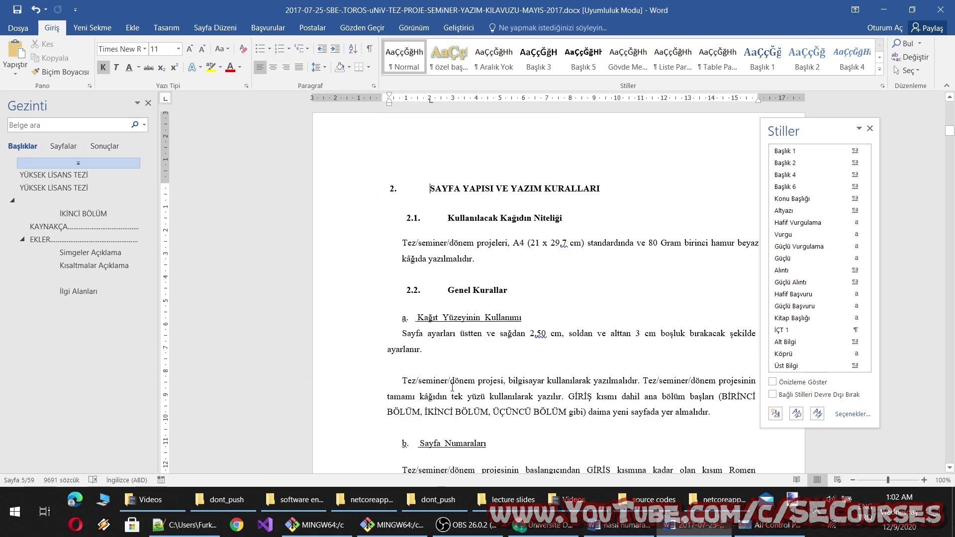
Select the Sayfa Numaraları heading and switch to the practice document window.
{"action": "scroll", "coordinate": [417, 283], "scroll_direction": "down", "scroll_amount": 3}
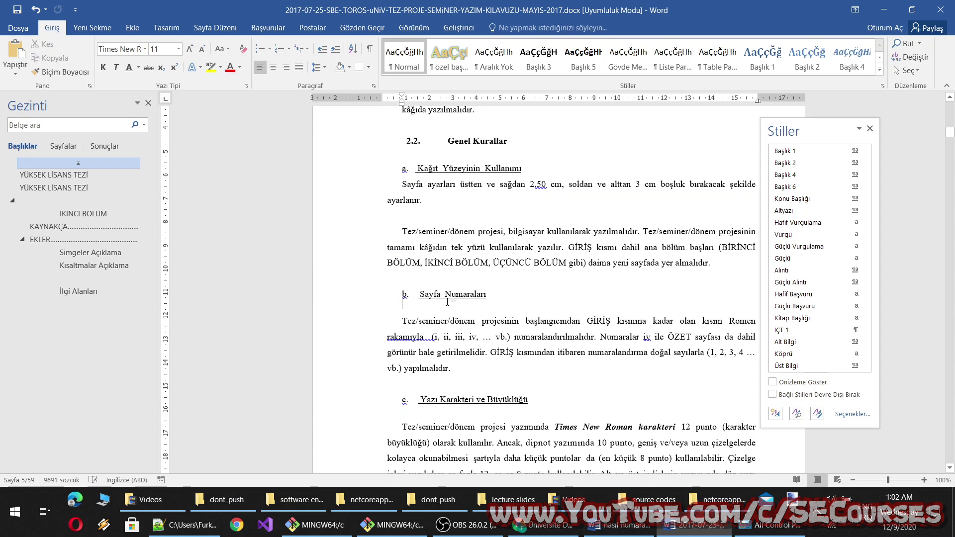
{"action": "left_click_drag", "start_coordinate": [490, 294], "coordinate": [419, 294]}
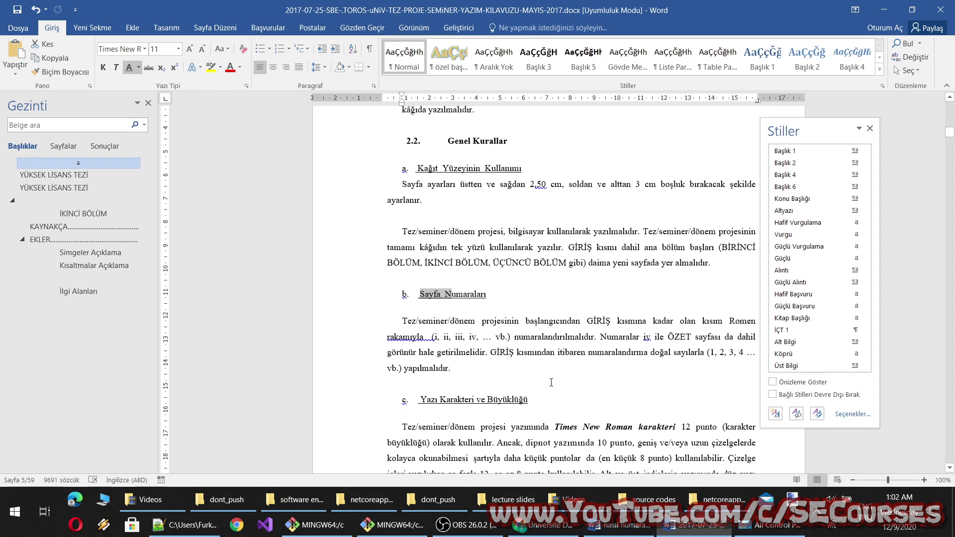
{"action": "scroll", "coordinate": [498, 298], "scroll_direction": "down", "scroll_amount": 2}
{"action": "left_click", "coordinate": [617, 525]}
Give the 4. derece başlık style a single-line underline in its font settings.
{"action": "scroll", "coordinate": [512, 348], "scroll_direction": "down", "scroll_amount": 5}
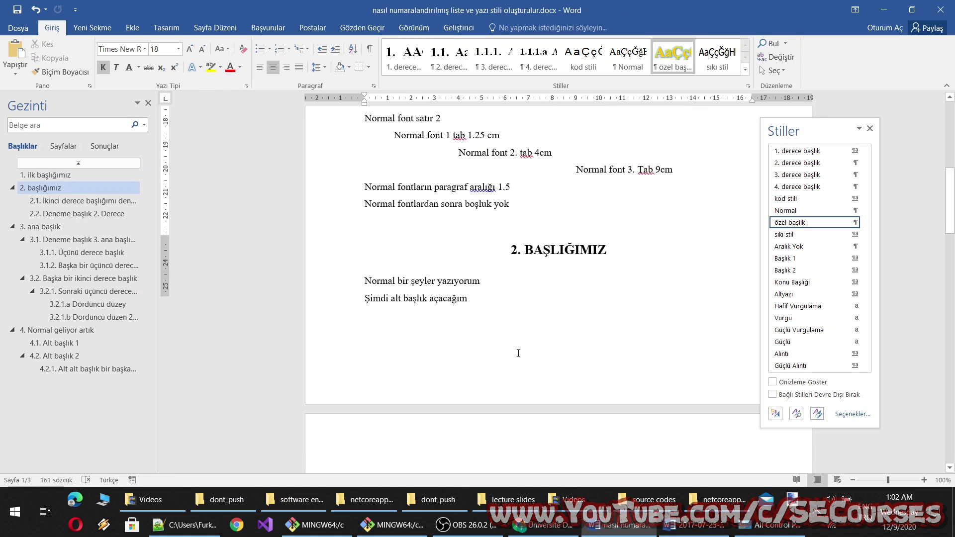
{"action": "scroll", "coordinate": [512, 348], "scroll_direction": "down", "scroll_amount": 5}
{"action": "scroll", "coordinate": [515, 343], "scroll_direction": "down", "scroll_amount": 5}
{"action": "scroll", "coordinate": [515, 343], "scroll_direction": "down", "scroll_amount": 3}
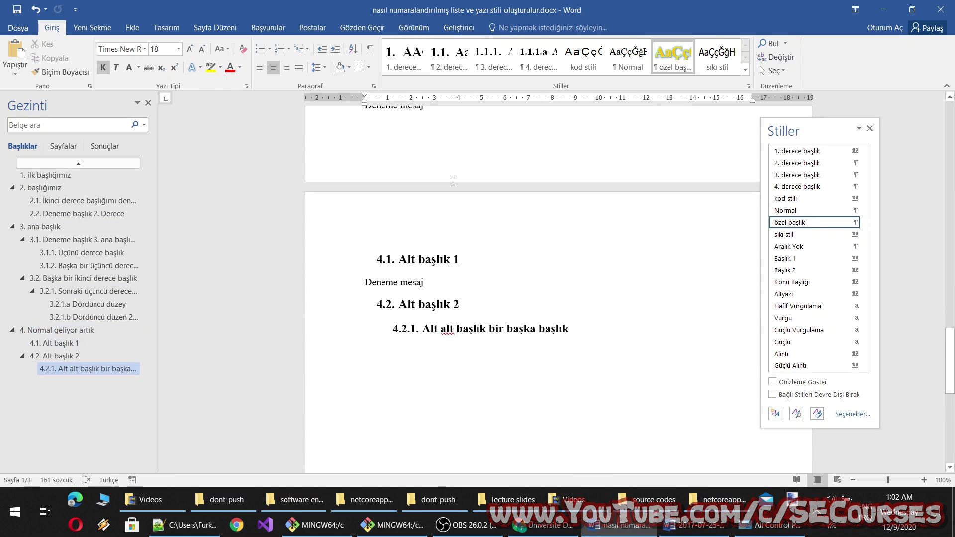
{"action": "scroll", "coordinate": [515, 343], "scroll_direction": "up", "scroll_amount": 1}
{"action": "right_click", "coordinate": [539, 58]}
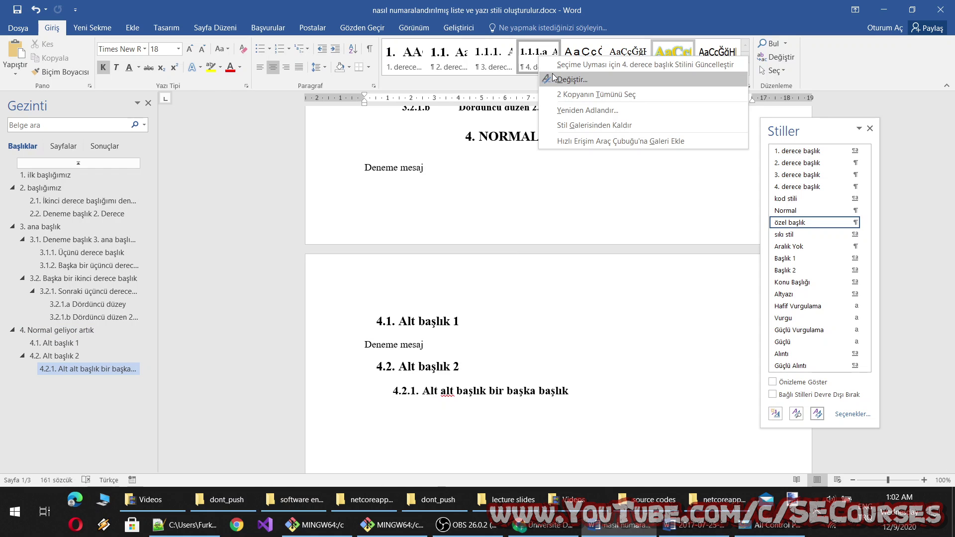
{"action": "left_click", "coordinate": [556, 80]}
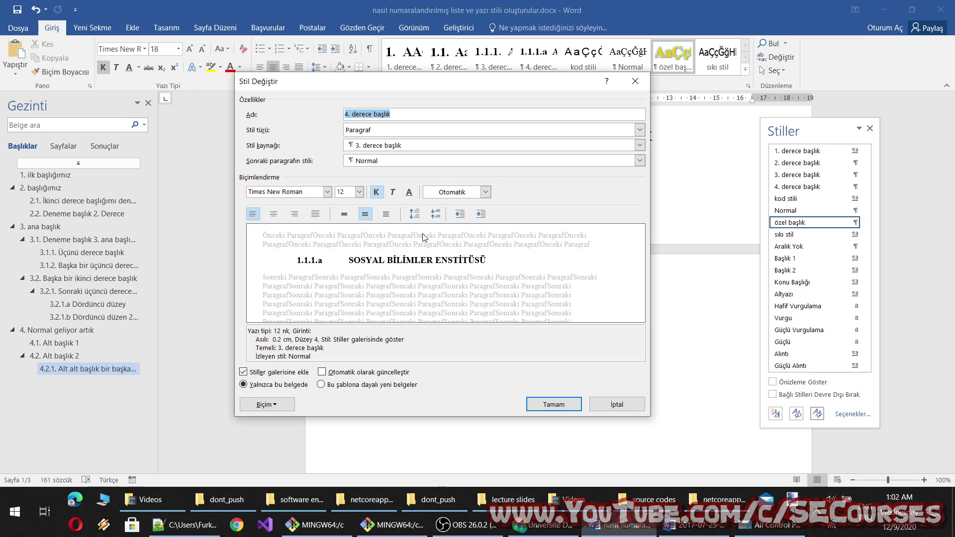
{"action": "left_click", "coordinate": [267, 406]}
{"action": "left_click", "coordinate": [271, 283]}
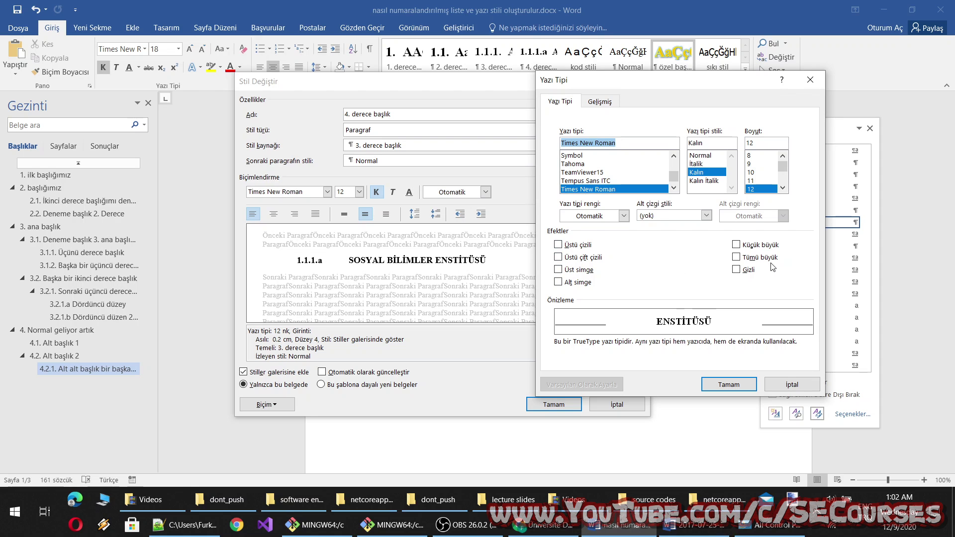
{"action": "left_click", "coordinate": [706, 216]}
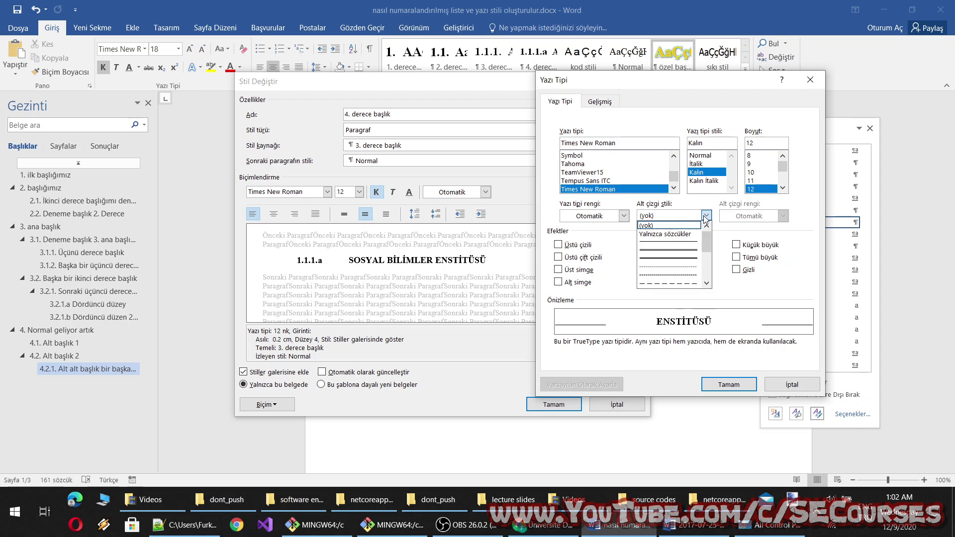
{"action": "left_click", "coordinate": [706, 215]}
{"action": "left_click", "coordinate": [706, 216]}
{"action": "left_click", "coordinate": [669, 242]}
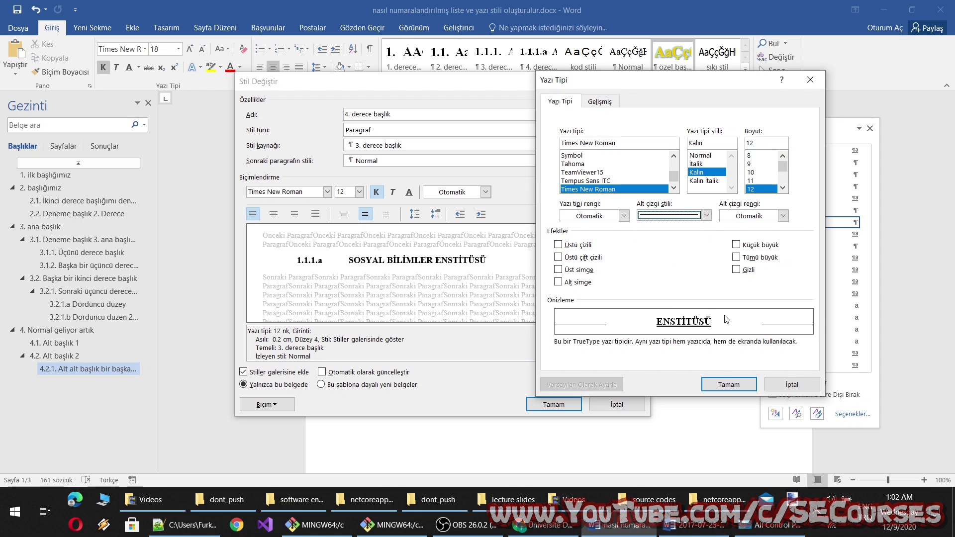
{"action": "left_click", "coordinate": [728, 385]}
{"action": "left_click", "coordinate": [548, 408]}
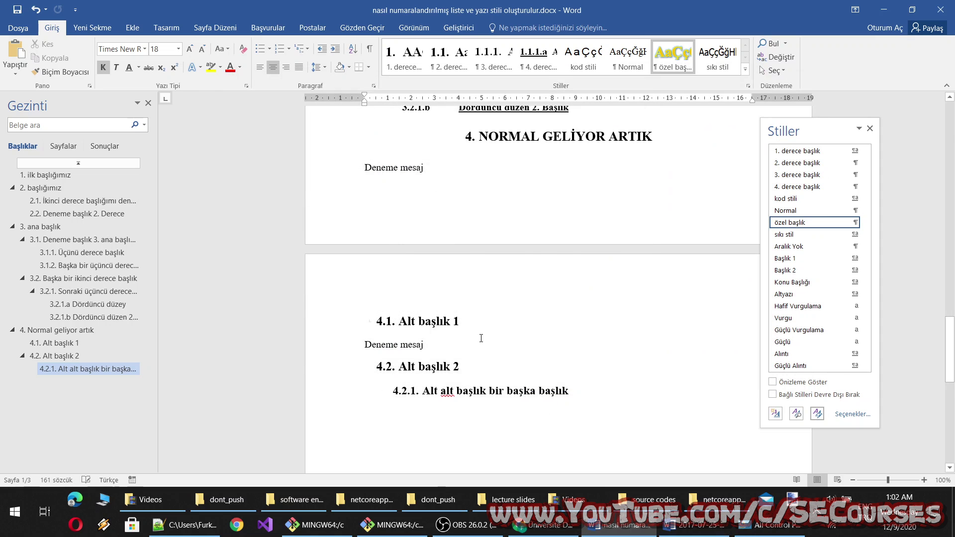
{"action": "scroll", "coordinate": [554, 384], "scroll_direction": "up", "scroll_amount": 5}
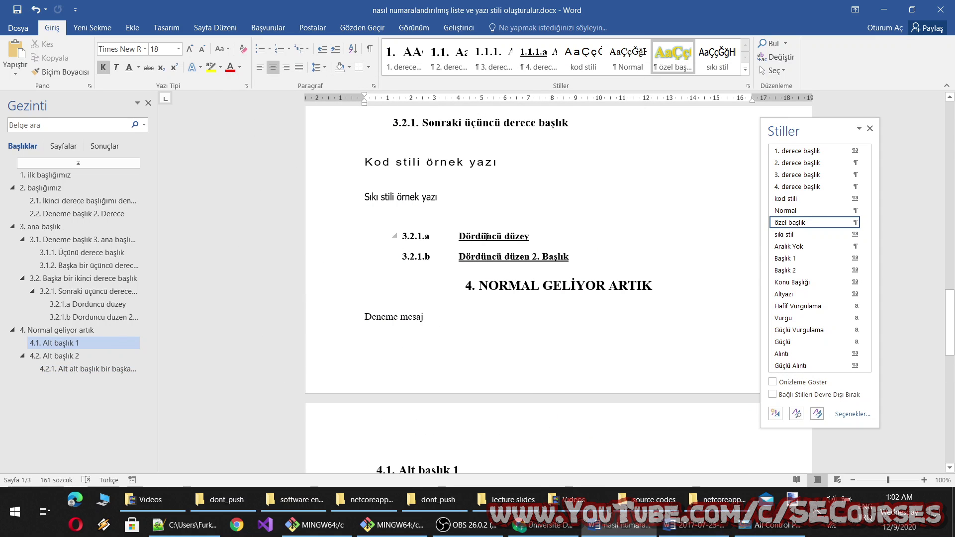
{"action": "scroll", "coordinate": [600, 336], "scroll_direction": "up", "scroll_amount": 4}
{"action": "scroll", "coordinate": [592, 335], "scroll_direction": "up", "scroll_amount": 2}
{"action": "scroll", "coordinate": [582, 335], "scroll_direction": "up", "scroll_amount": 10}
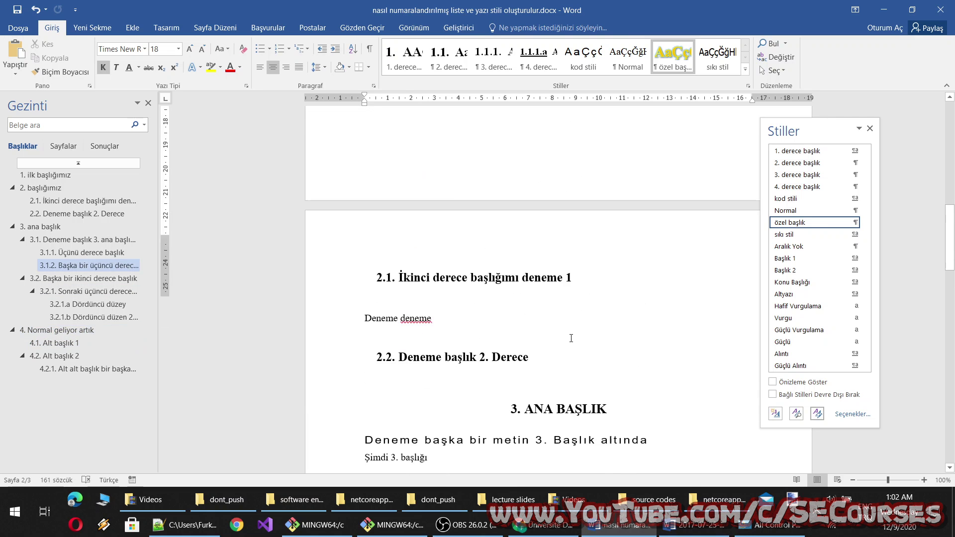
{"action": "scroll", "coordinate": [572, 335], "scroll_direction": "up", "scroll_amount": 7}
{"action": "scroll", "coordinate": [572, 331], "scroll_direction": "up", "scroll_amount": 9}
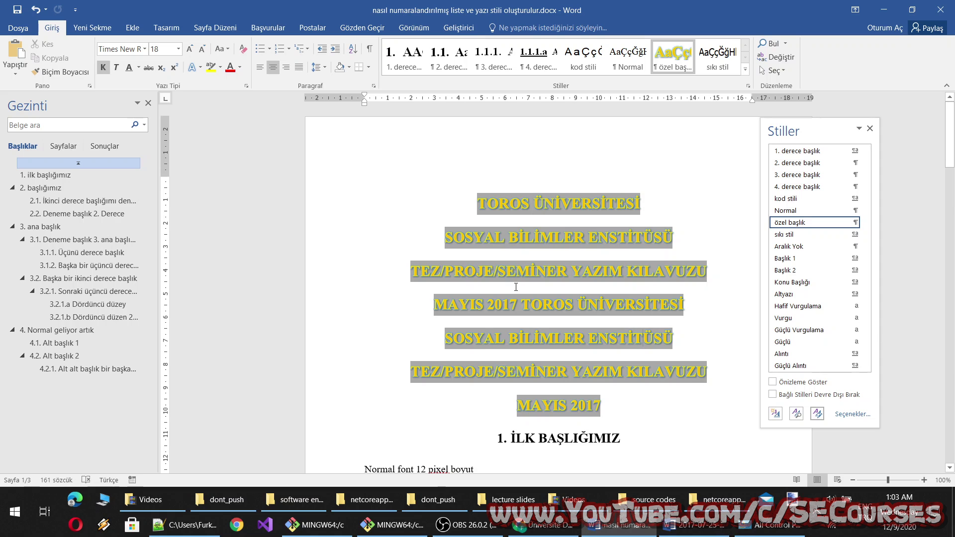
{"action": "scroll", "coordinate": [547, 323], "scroll_direction": "down", "scroll_amount": 5}
{"action": "scroll", "coordinate": [515, 298], "scroll_direction": "down", "scroll_amount": 5}
{"action": "scroll", "coordinate": [517, 308], "scroll_direction": "down", "scroll_amount": 5}
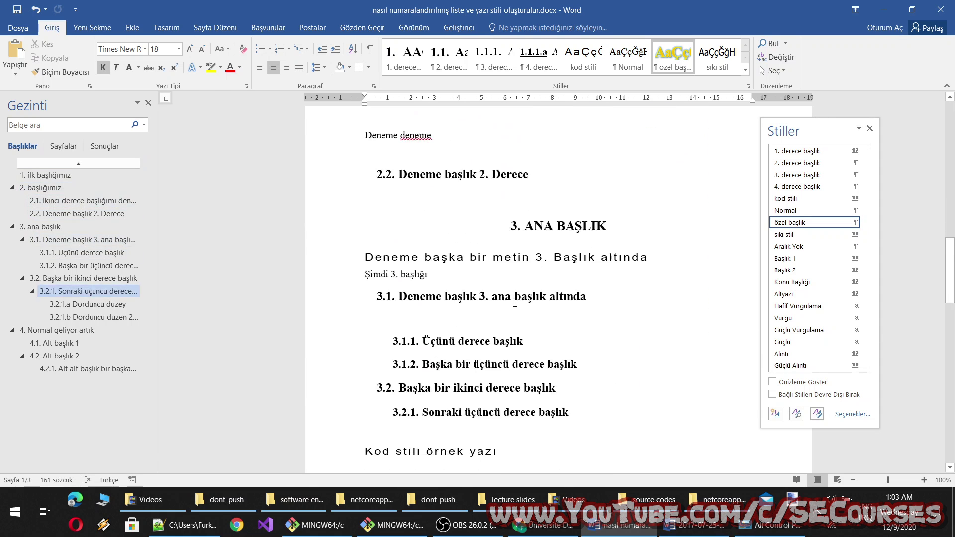
{"action": "scroll", "coordinate": [518, 319], "scroll_direction": "down", "scroll_amount": 5}
{"action": "scroll", "coordinate": [520, 329], "scroll_direction": "down", "scroll_amount": 5}
{"action": "scroll", "coordinate": [519, 329], "scroll_direction": "up", "scroll_amount": 5}
{"action": "scroll", "coordinate": [519, 326], "scroll_direction": "up", "scroll_amount": 7}
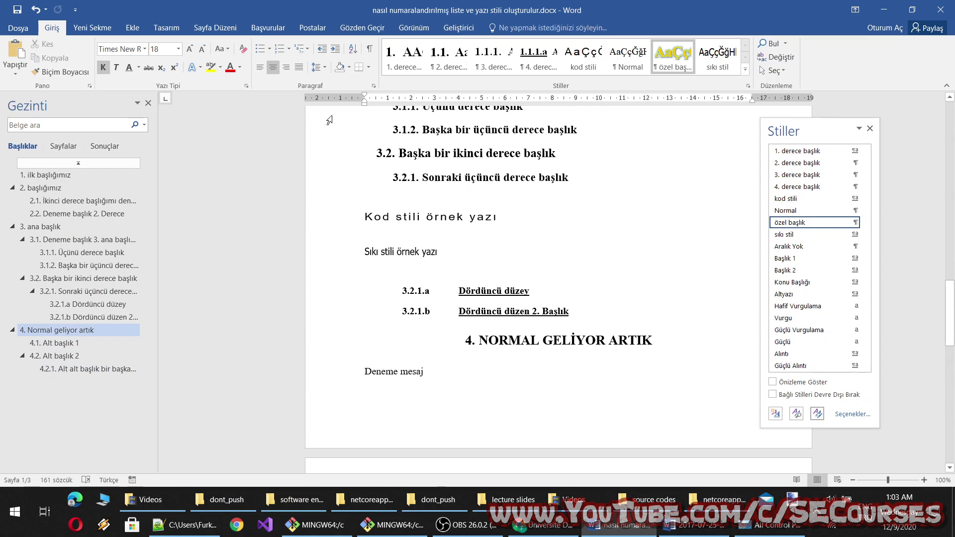
{"action": "scroll", "coordinate": [503, 341], "scroll_direction": "up", "scroll_amount": 3}
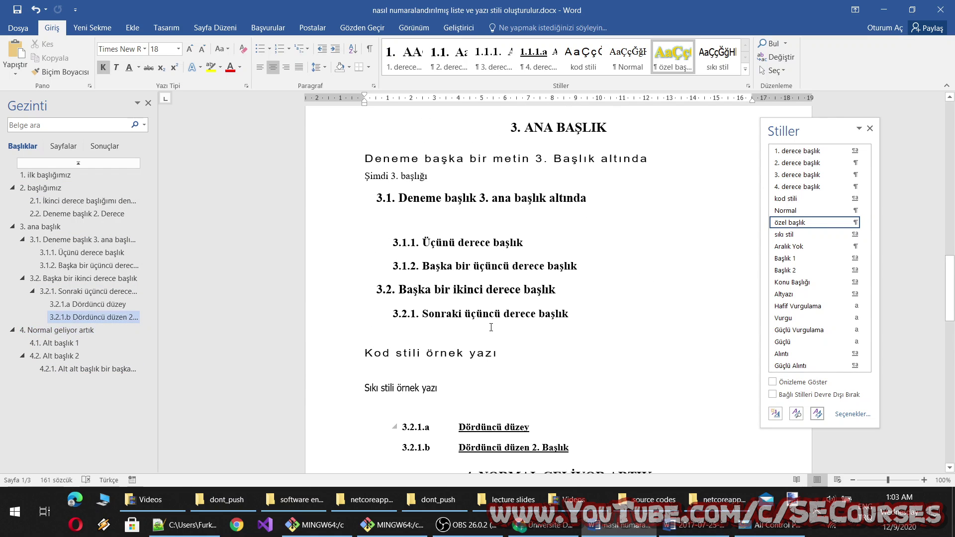
{"action": "scroll", "coordinate": [503, 341], "scroll_direction": "down", "scroll_amount": 5}
{"action": "scroll", "coordinate": [503, 342], "scroll_direction": "down", "scroll_amount": 5}
{"action": "scroll", "coordinate": [502, 341], "scroll_direction": "up", "scroll_amount": 4}
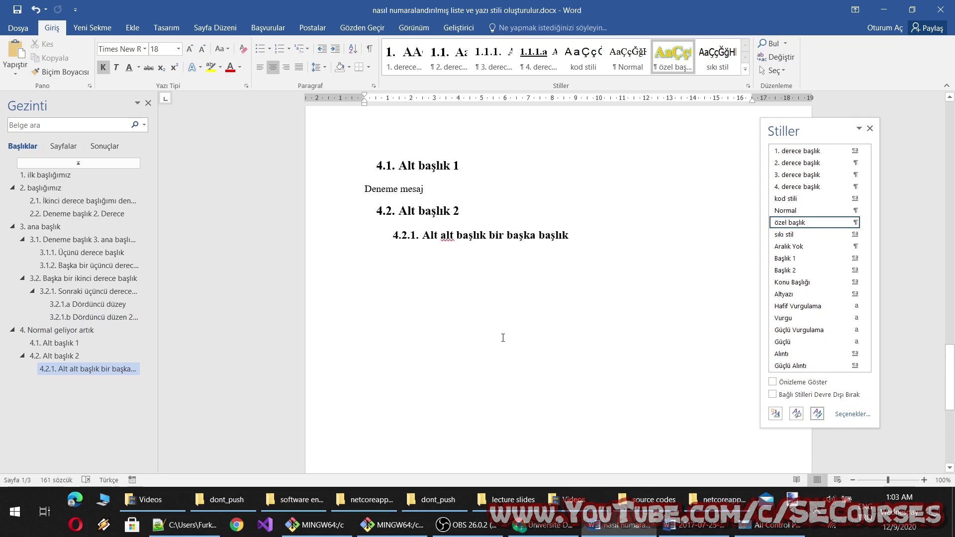
Add a bold 'Kalın paragraf' line below heading 4.2.1.
{"action": "left_click", "coordinate": [623, 336]}
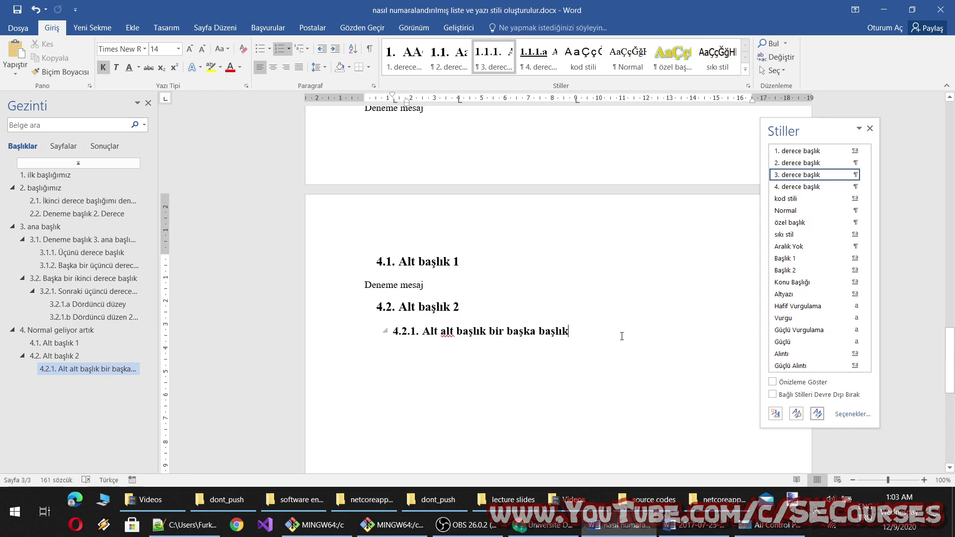
{"action": "key", "text": "Return"}
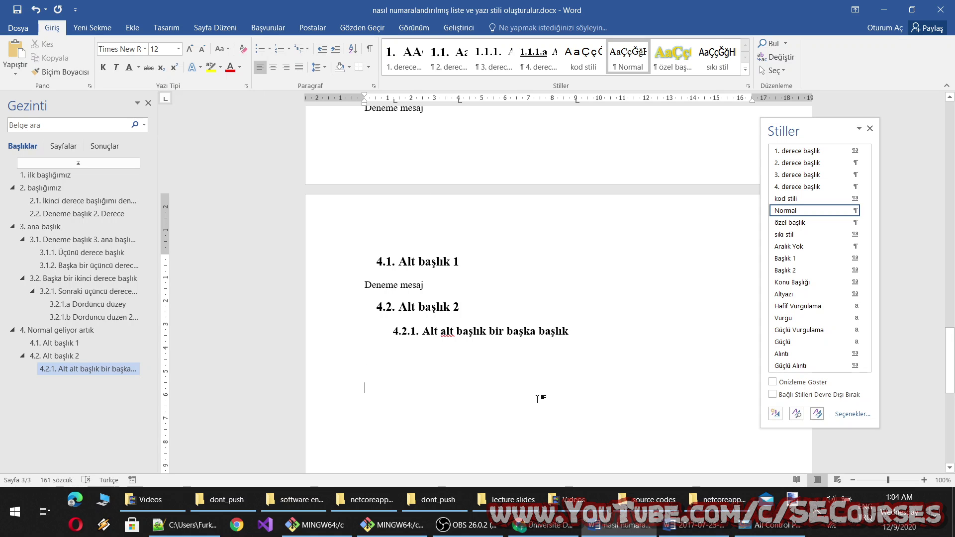
{"action": "type", "text": "Kalın parag"}
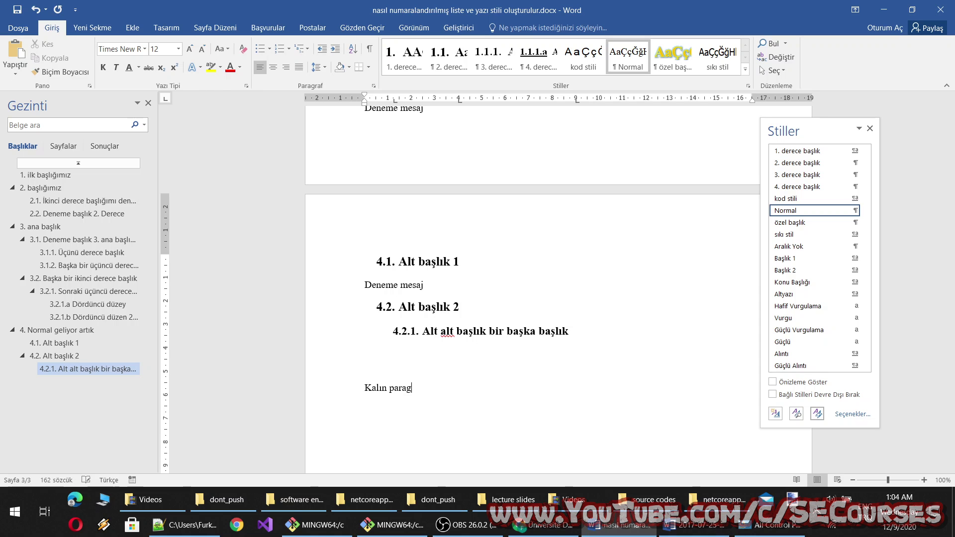
{"action": "type", "text": "raf"}
{"action": "left_click_drag", "start_coordinate": [425, 387], "coordinate": [357, 389]}
{"action": "left_click", "coordinate": [103, 66]}
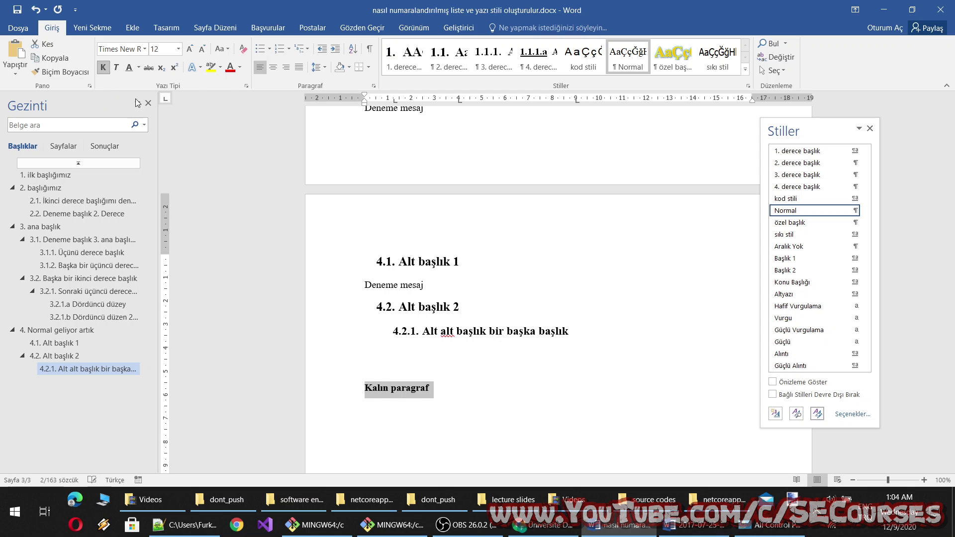
{"action": "left_click", "coordinate": [480, 405]}
Add 'Eğik paragraf' on the next line and make it italic.
{"action": "key", "text": "Return"}
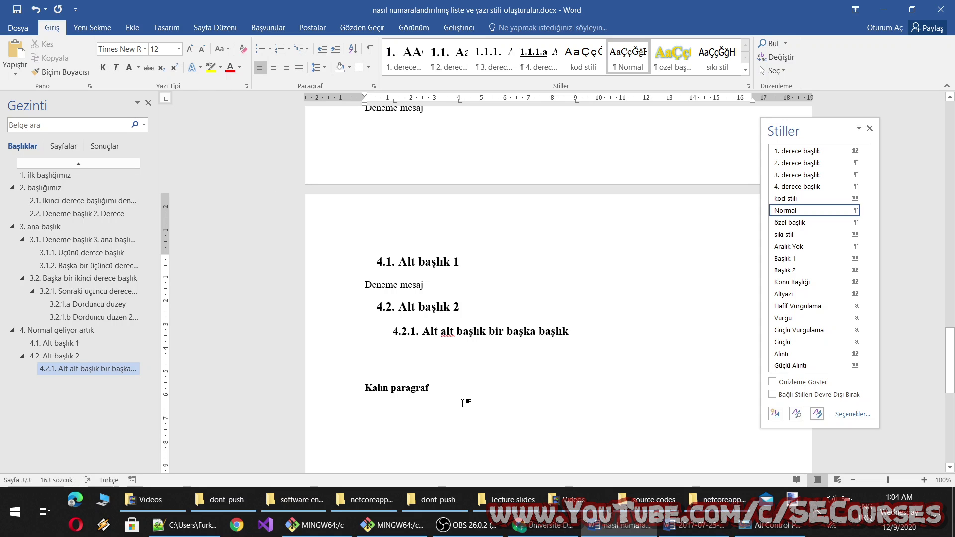
{"action": "type", "text": "e"}
{"action": "type", "text": "ğit"}
{"action": "key", "text": "BackSpace"}
{"action": "key", "text": "BackSpace"}
{"action": "key", "text": "BackSpace"}
{"action": "type", "text": "k ğa"}
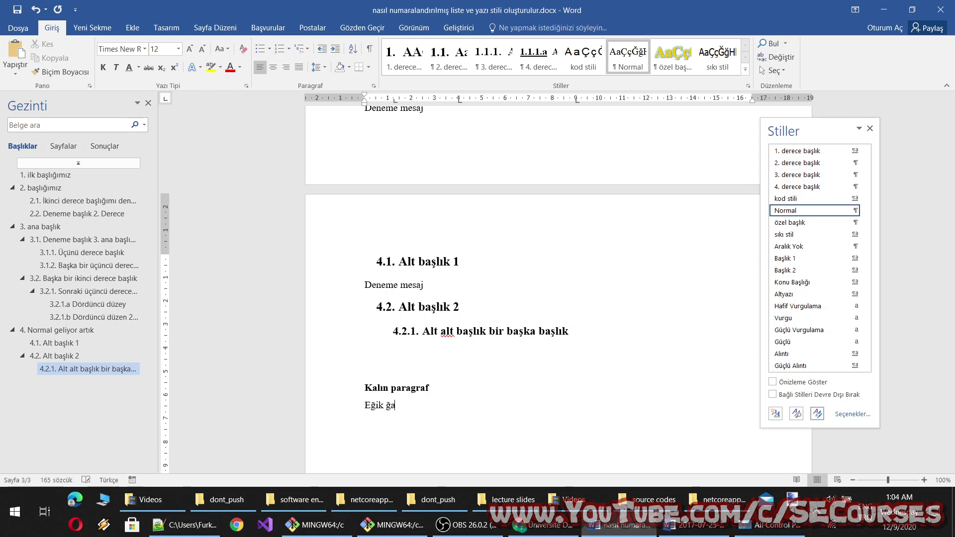
{"action": "type", "text": "ppara"}
{"action": "key", "text": "BackSpace"}
{"action": "type", "text": "aragraf"}
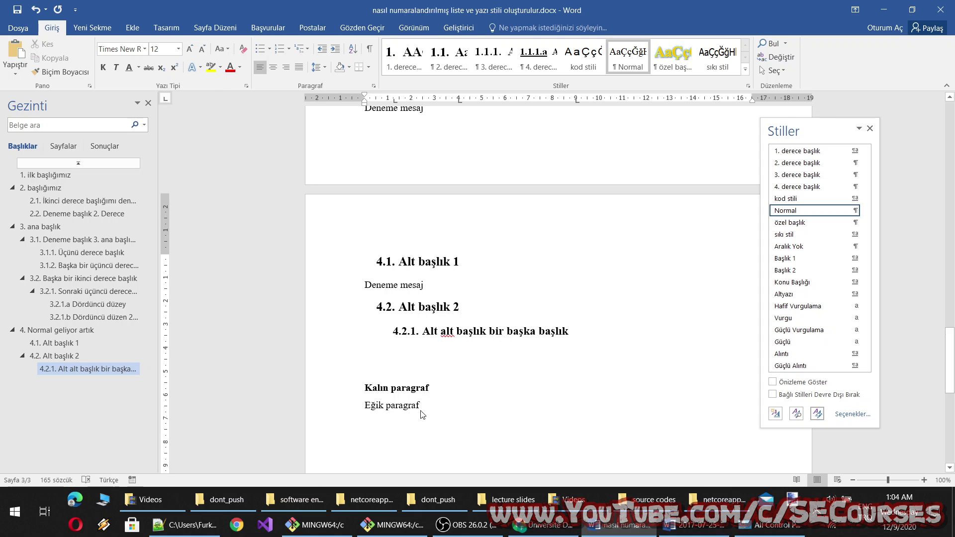
{"action": "triple_click", "coordinate": [417, 405]}
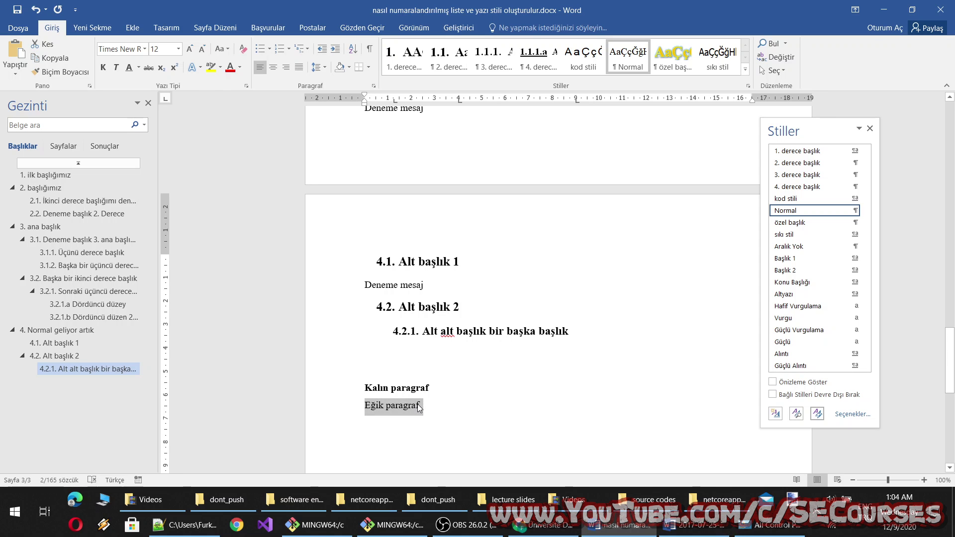
{"action": "key", "text": "ctrl+i"}
{"action": "key", "text": "ctrl+i"}
{"action": "key", "text": "ctrl+i"}
{"action": "left_click", "coordinate": [541, 425]}
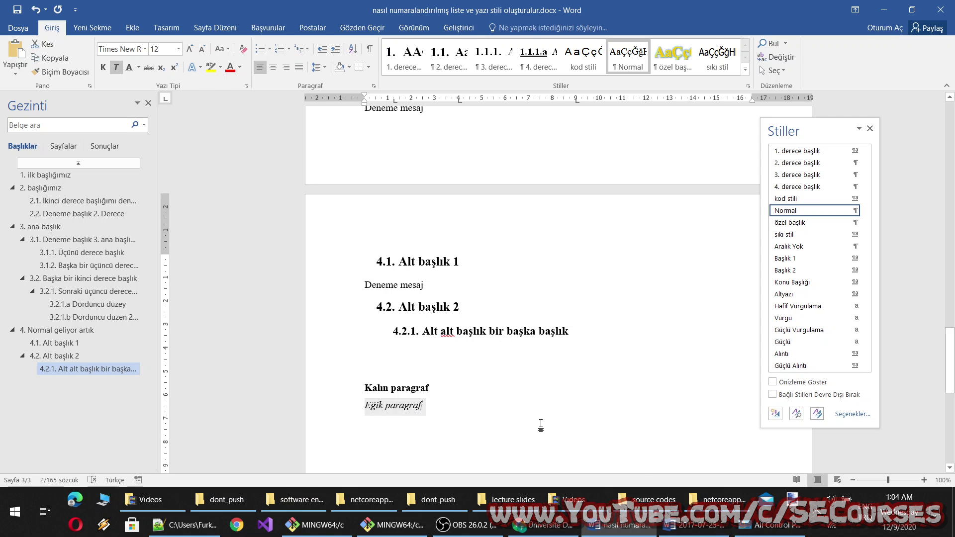
Add an underlined 'Altı çizili paragraf' line with an empty line below it.
{"action": "key", "text": "Return"}
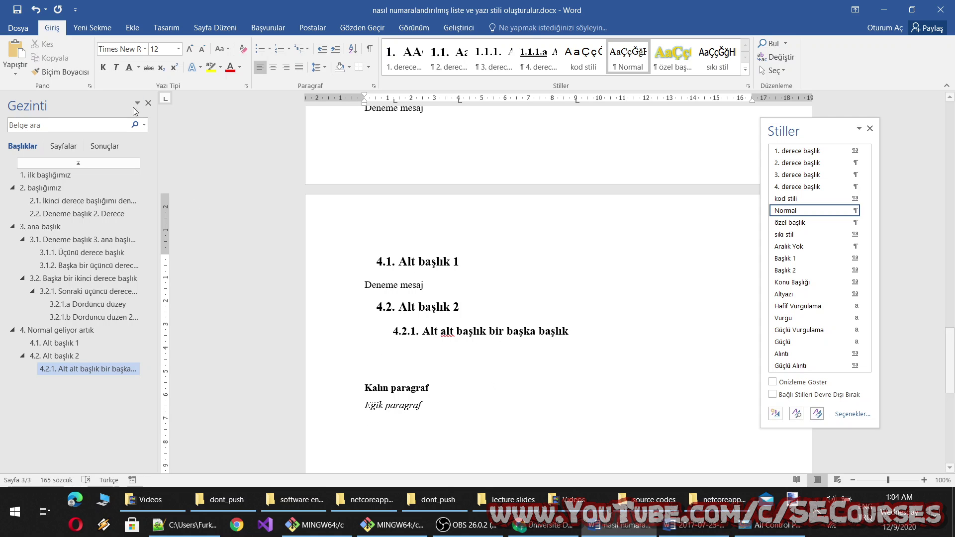
{"action": "type", "text": "Alt ç"}
{"action": "key", "text": "BackSpace"}
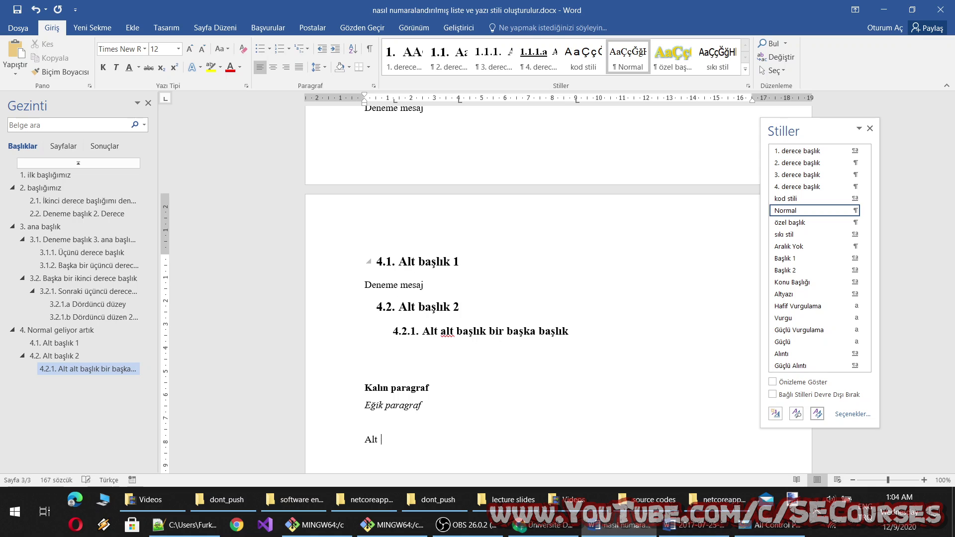
{"action": "type", "text": "parap"}
{"action": "left_click_drag", "start_coordinate": [438, 439], "coordinate": [365, 440]}
{"action": "left_click", "coordinate": [129, 68]}
{"action": "scroll", "coordinate": [497, 298], "scroll_direction": "down", "scroll_amount": 1}
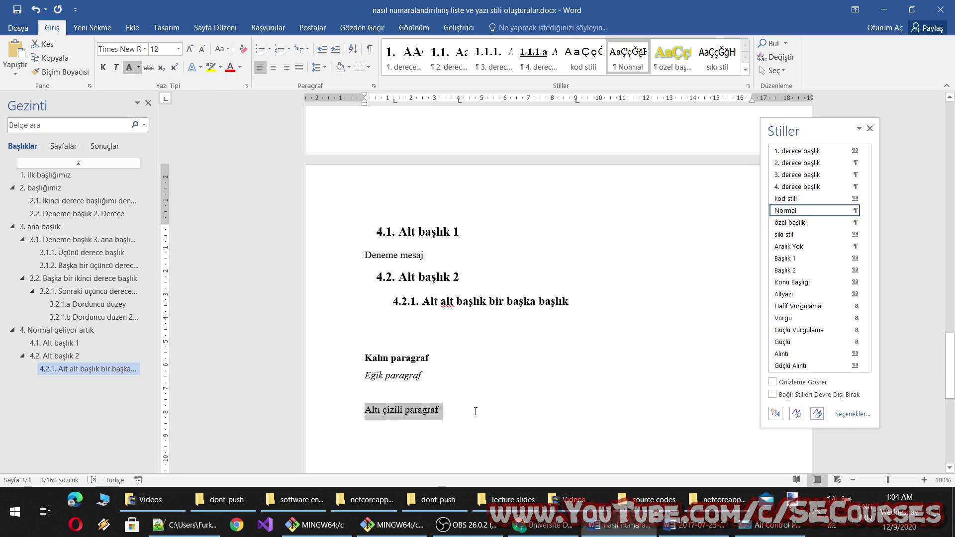
{"action": "key", "text": "End"}
{"action": "key", "text": "Return"}
{"action": "key", "text": "Return"}
Type 'Üstlü çizili paragraf' and strike it through.
{"action": "scroll", "coordinate": [405, 332], "scroll_direction": "down", "scroll_amount": 2}
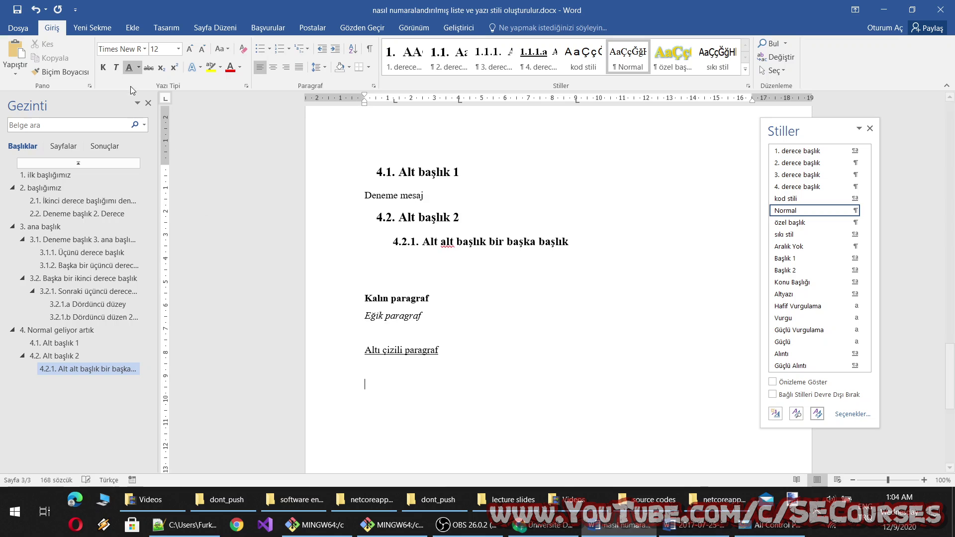
{"action": "type", "text": "Üstlü çizili ğa"}
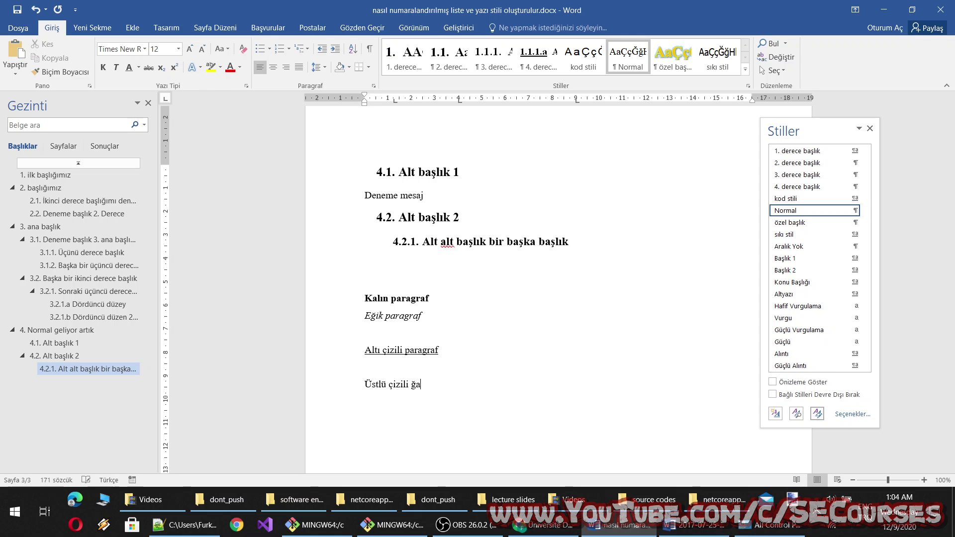
{"action": "key", "text": "BackSpace"}
{"action": "key", "text": "BackSpace"}
{"action": "type", "text": "paragraf"}
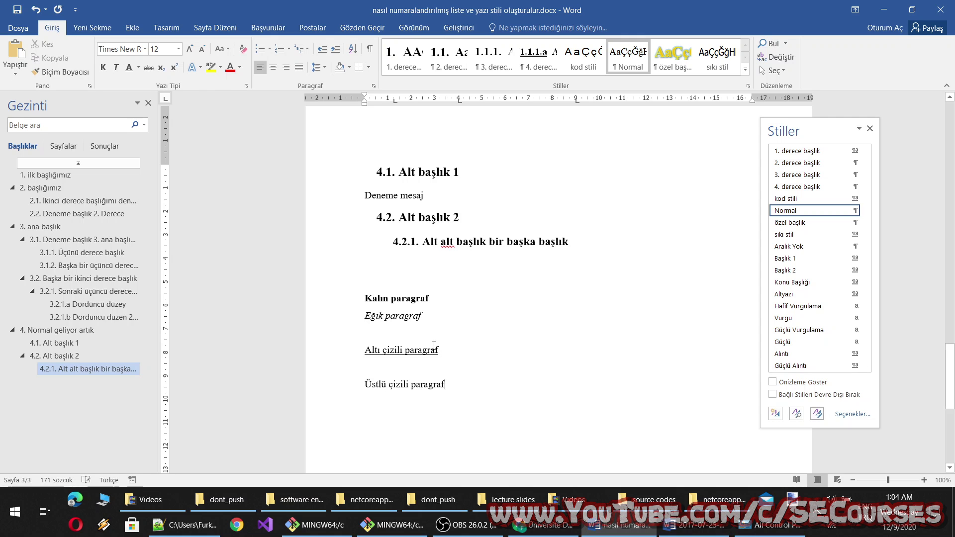
{"action": "left_click_drag", "start_coordinate": [448, 385], "coordinate": [368, 389]}
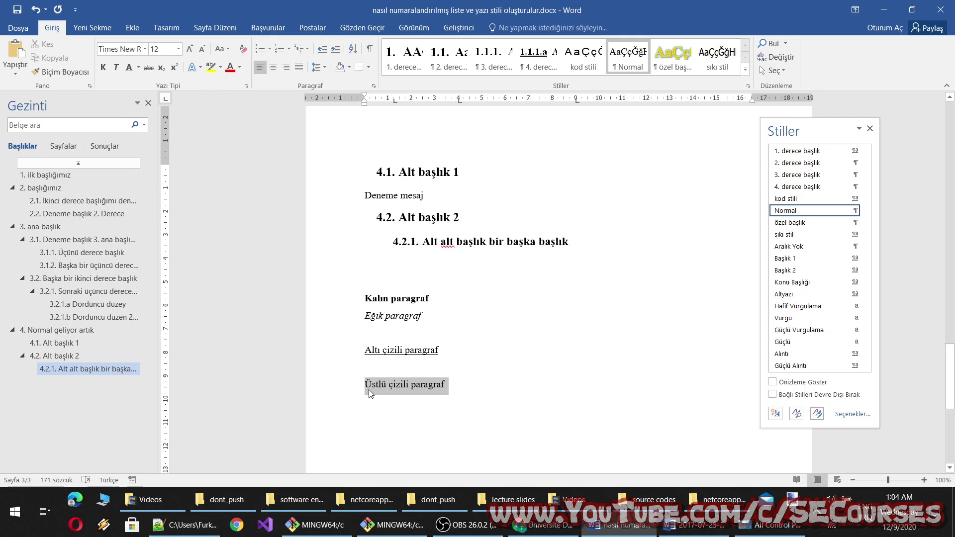
{"action": "left_click", "coordinate": [148, 68]}
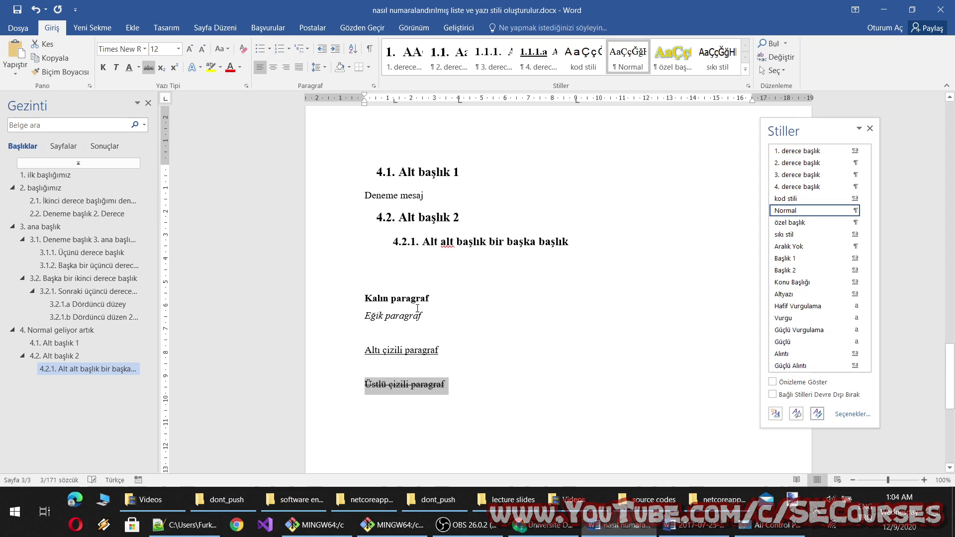
{"action": "left_click", "coordinate": [139, 68]}
{"action": "left_click", "coordinate": [349, 286]}
{"action": "left_click", "coordinate": [469, 386]}
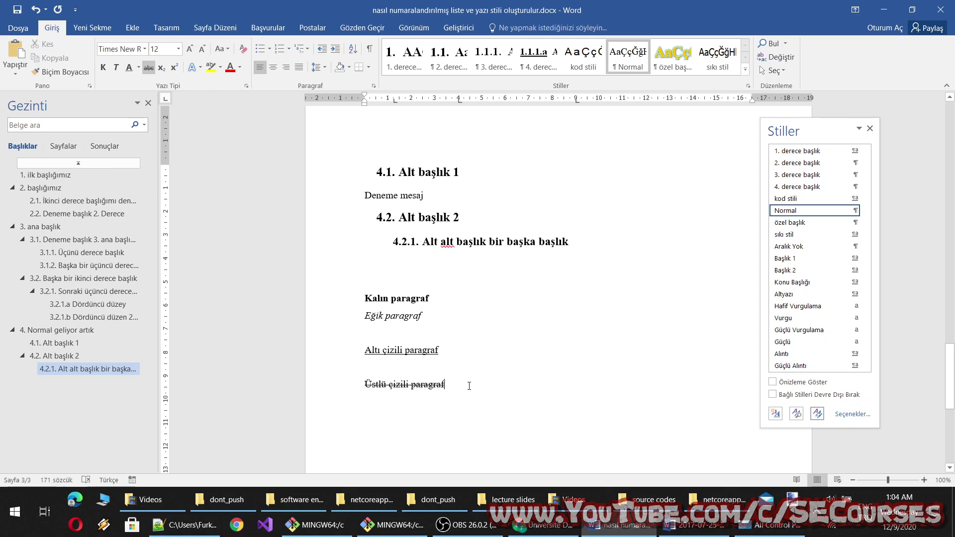
Add 'Farklı altı çizili' without strikethrough, using a different underline style.
{"action": "key", "text": "Return"}
{"action": "type", "text": "lı altı çizili"}
{"action": "left_click_drag", "start_coordinate": [433, 411], "coordinate": [358, 423]}
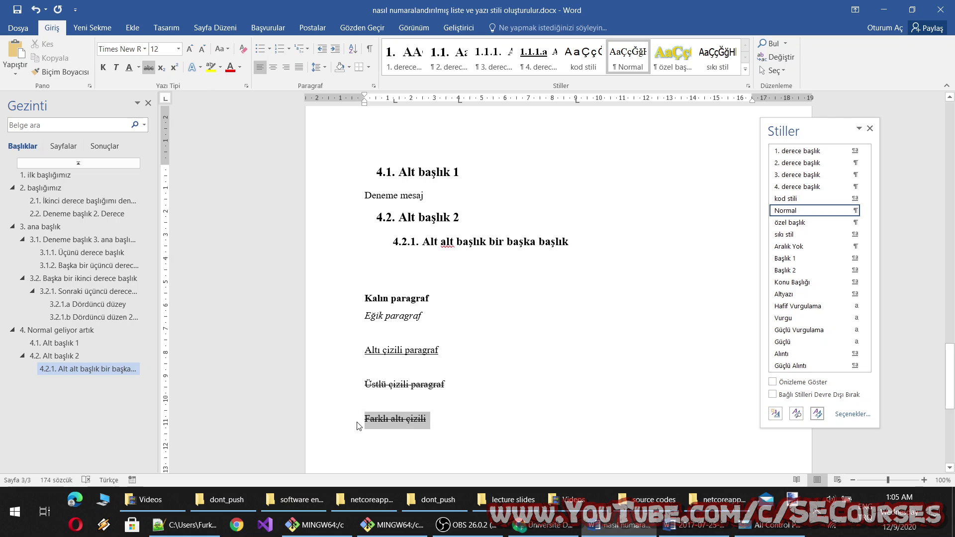
{"action": "left_click", "coordinate": [246, 49]}
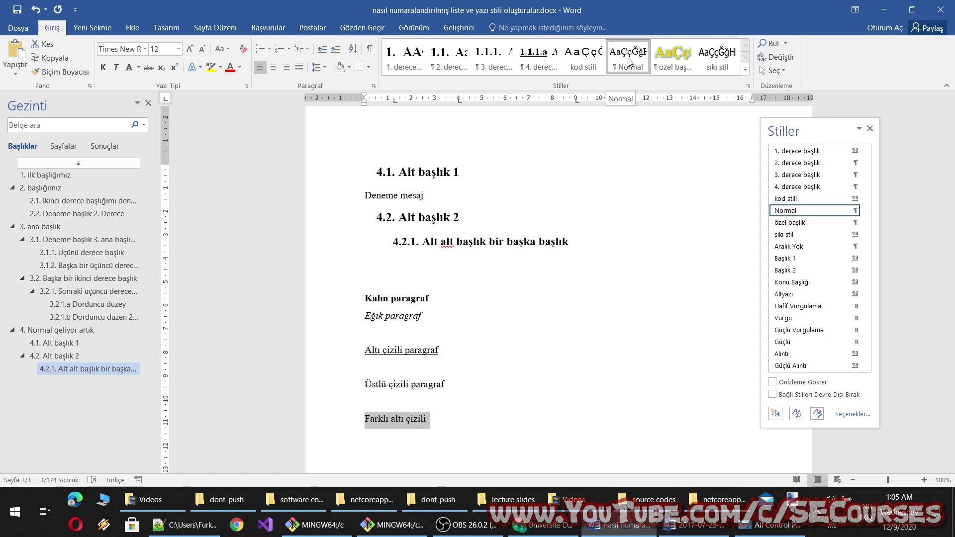
{"action": "left_click", "coordinate": [140, 65]}
{"action": "left_click", "coordinate": [150, 147]}
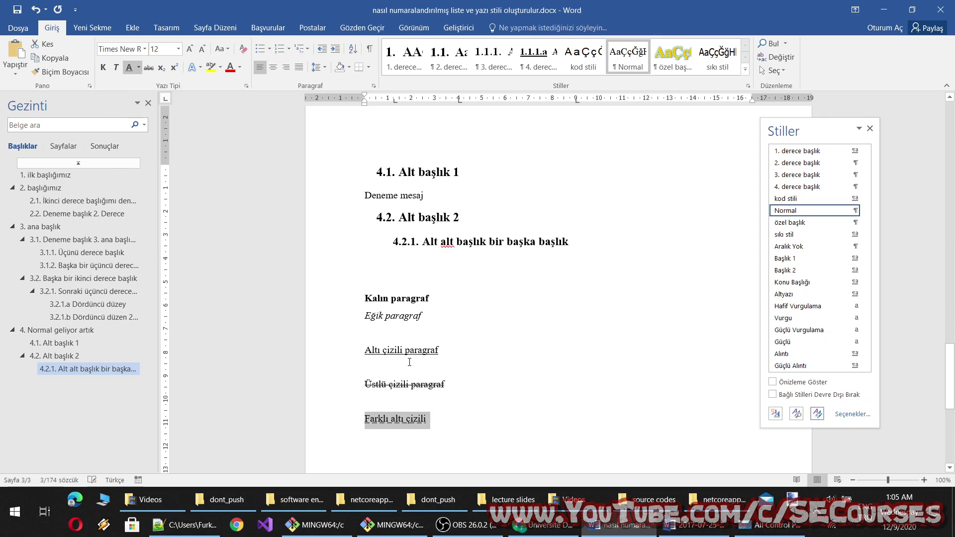
{"action": "left_click", "coordinate": [473, 433]}
Type 'Alt simgeli paragraf' on a new line and clear its underline.
{"action": "key", "text": "Return"}
{"action": "scroll", "coordinate": [334, 242], "scroll_direction": "down", "scroll_amount": 2}
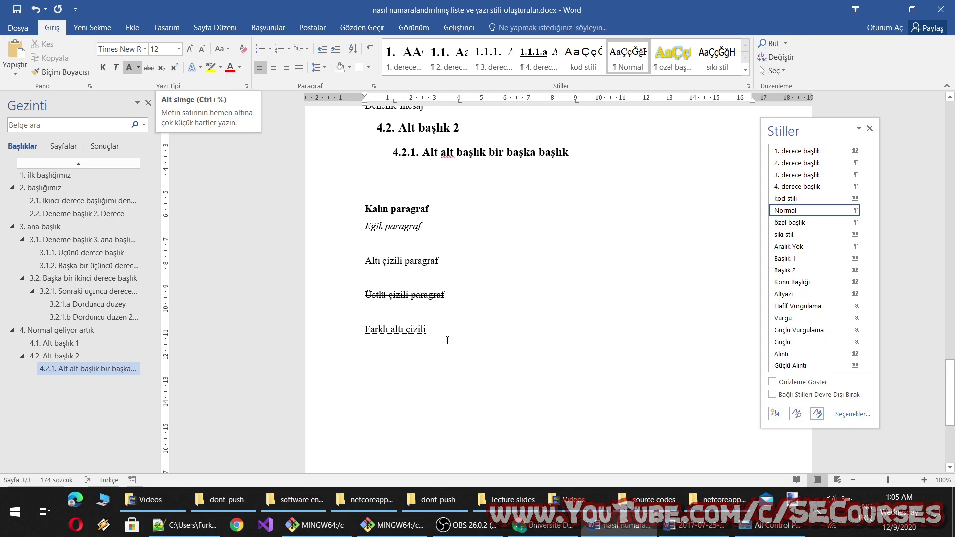
{"action": "type", "text": "Alt simgeli pa"}
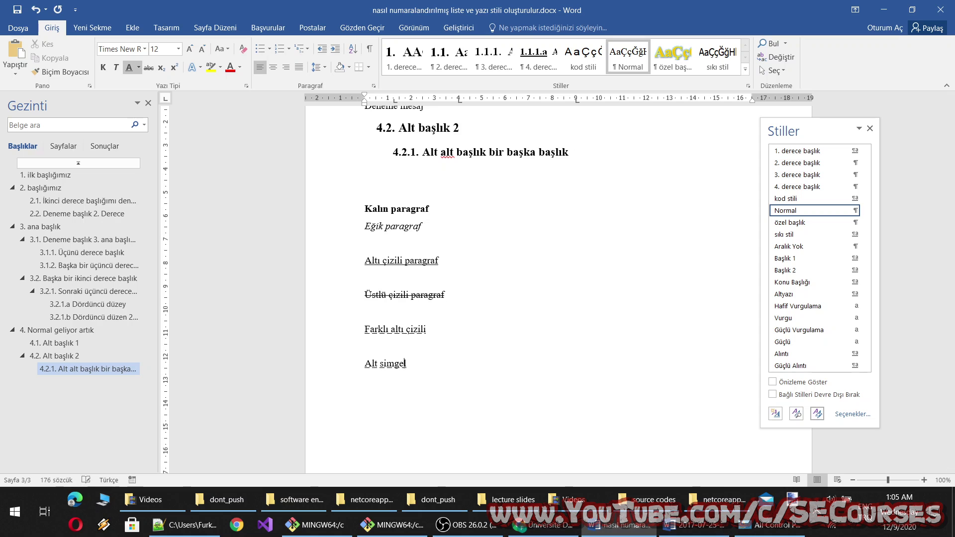
{"action": "type", "text": "ragraf"}
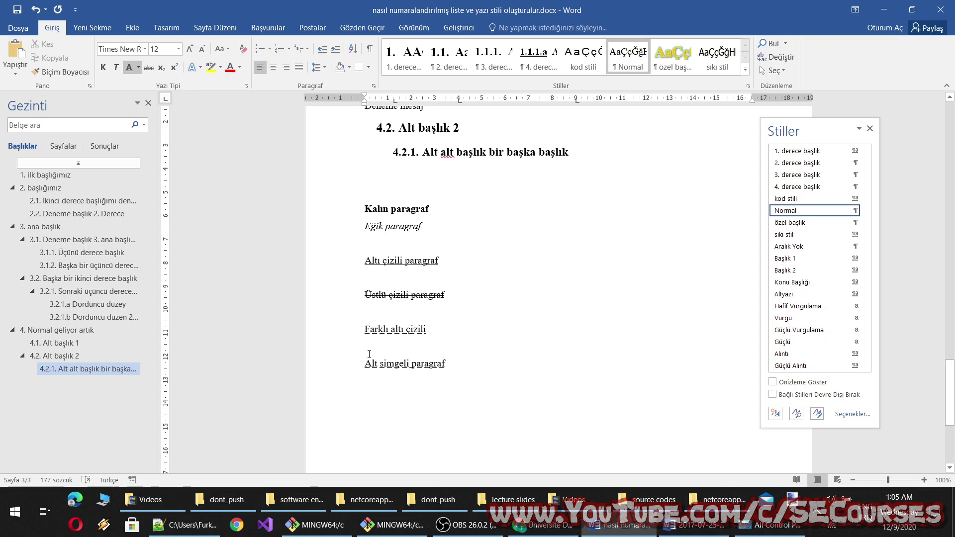
{"action": "left_click_drag", "start_coordinate": [451, 370], "coordinate": [364, 363]}
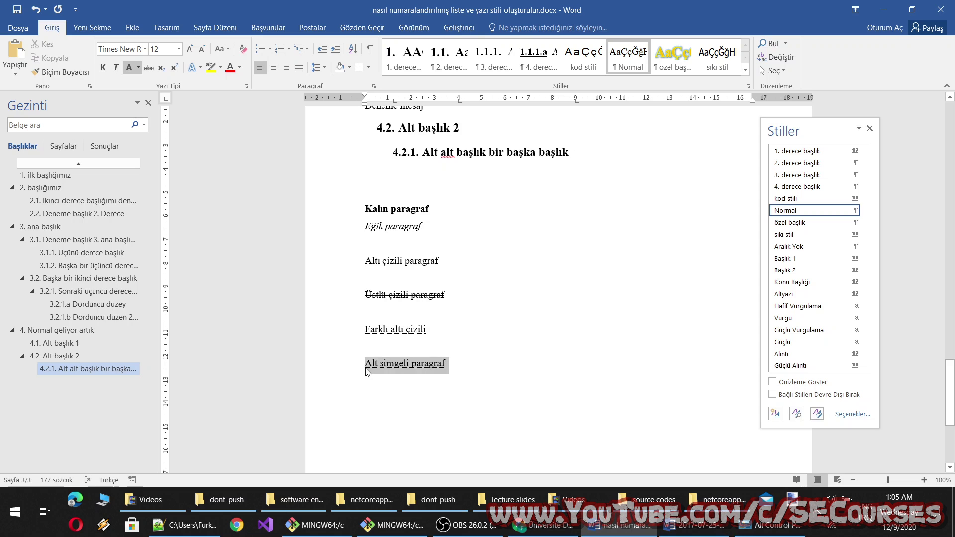
{"action": "left_click", "coordinate": [247, 49]}
{"action": "left_click", "coordinate": [165, 71]}
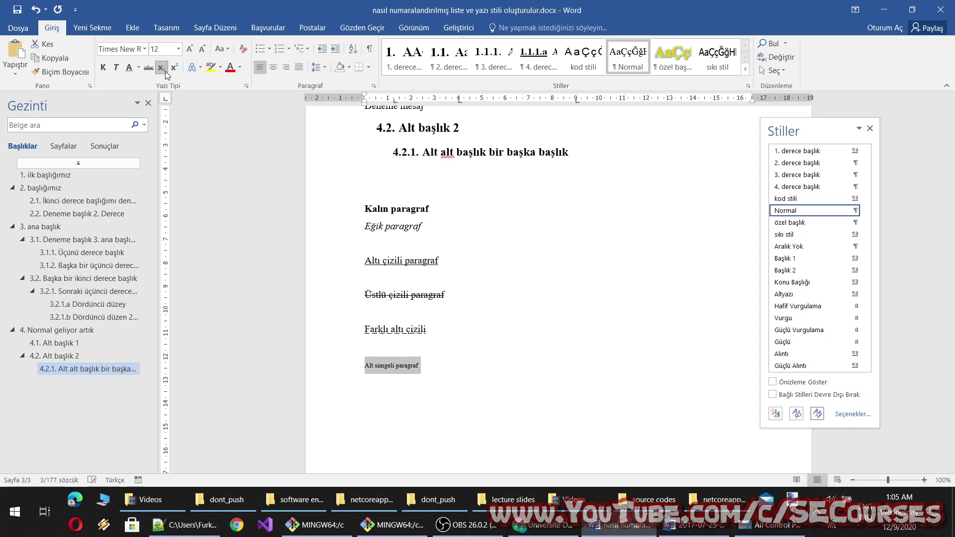
{"action": "key", "text": "ctrl+z"}
{"action": "left_click", "coordinate": [448, 364]}
{"action": "type", "text": "2"}
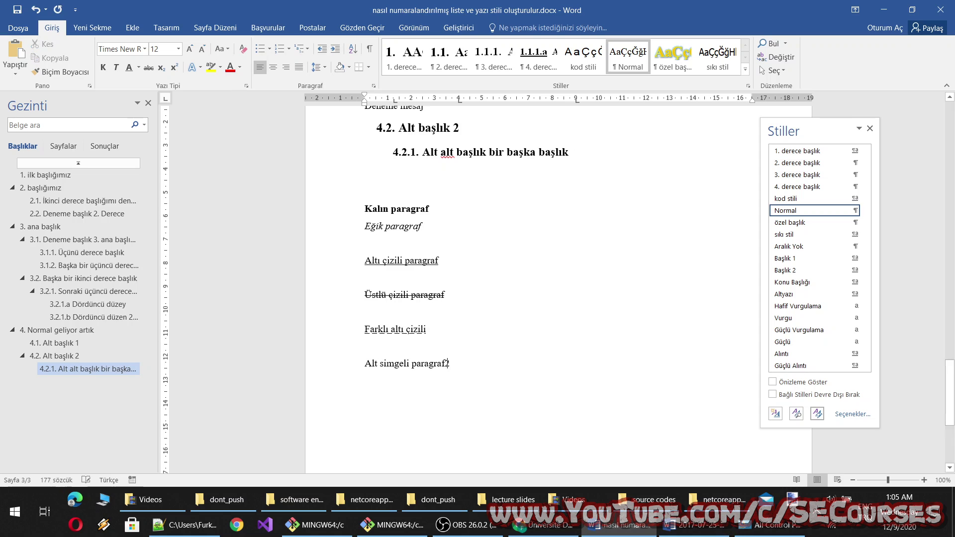
Replace the trailing 2 with a subscript 2, then type 'ikilik tabanda' after it.
{"action": "key", "text": "shift+Left"}
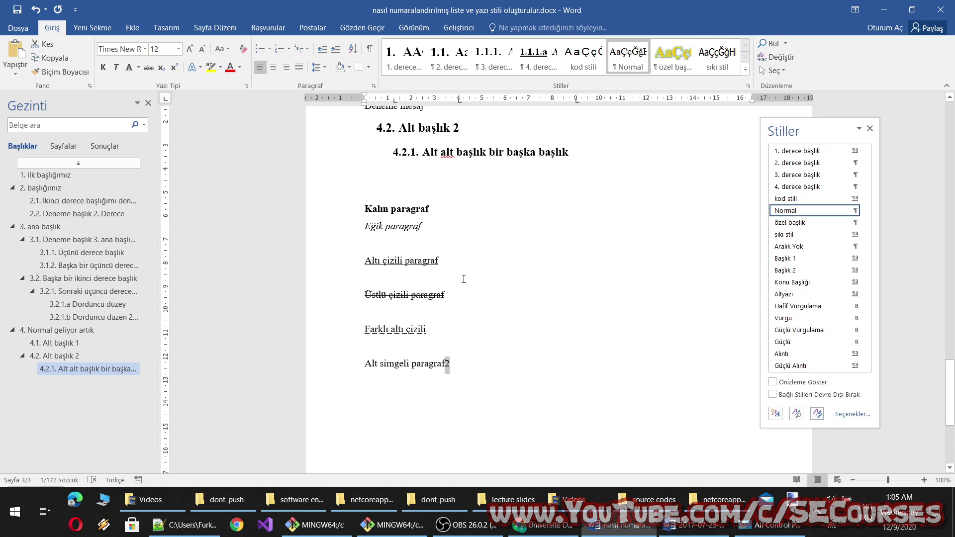
{"action": "key", "text": "Delete"}
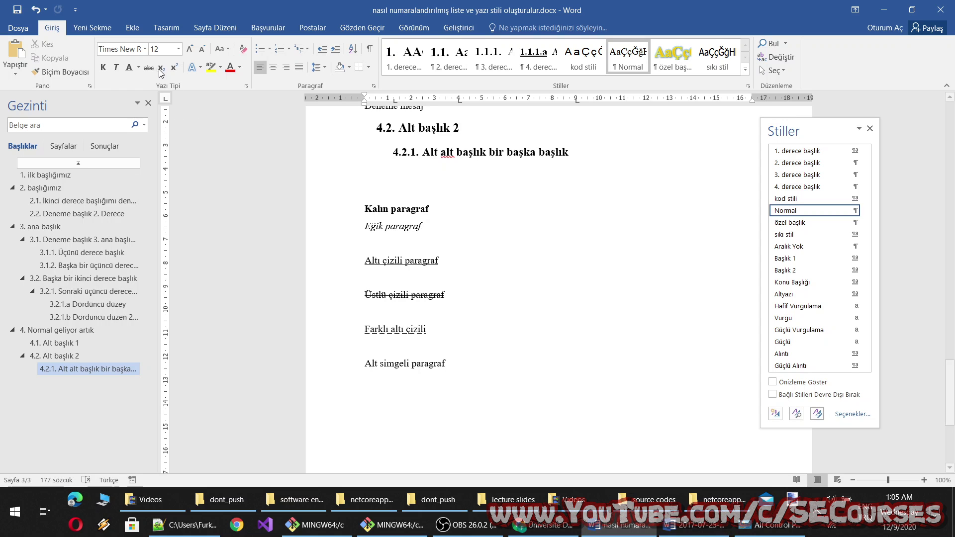
{"action": "key", "text": "ctrl+equal"}
{"action": "type", "text": "2"}
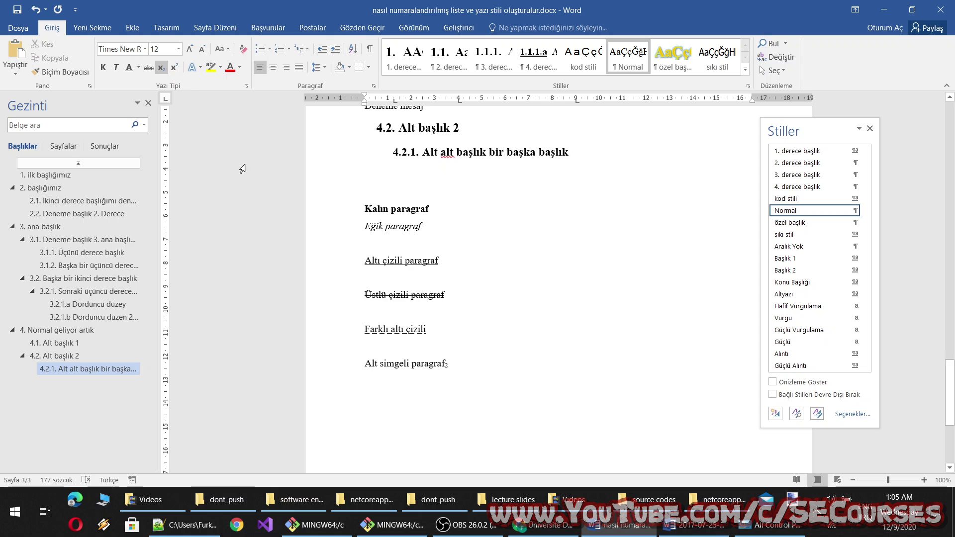
{"action": "key", "text": "ctrl+equal"}
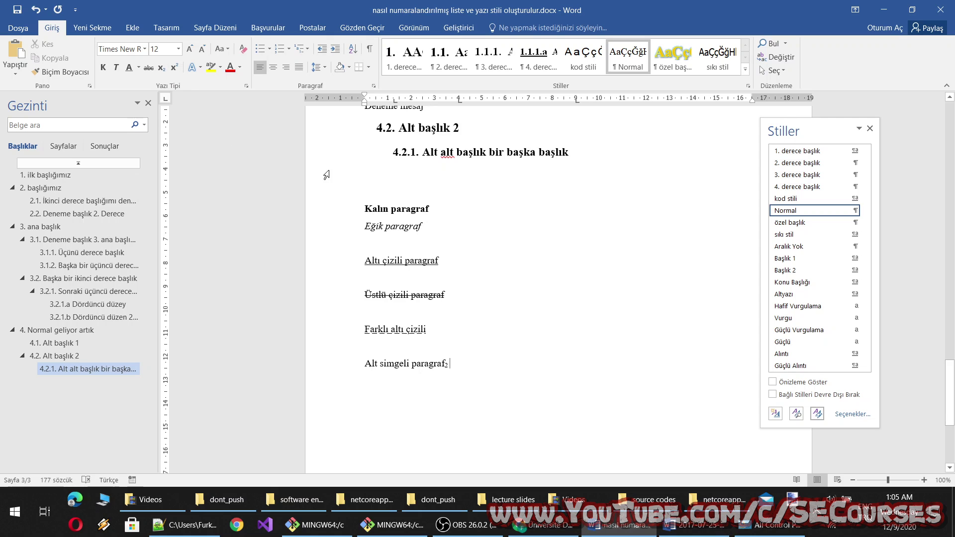
{"action": "type", "text": "2 "}
{"action": "type", "text": "lik taban"}
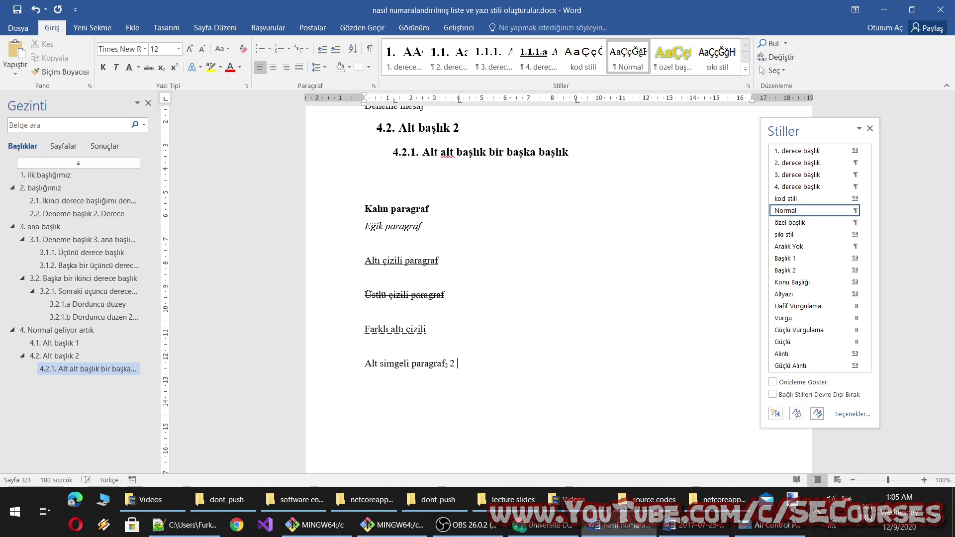
{"action": "key", "text": "BackSpace"}
{"action": "type", "text": "ikilik tabanda"}
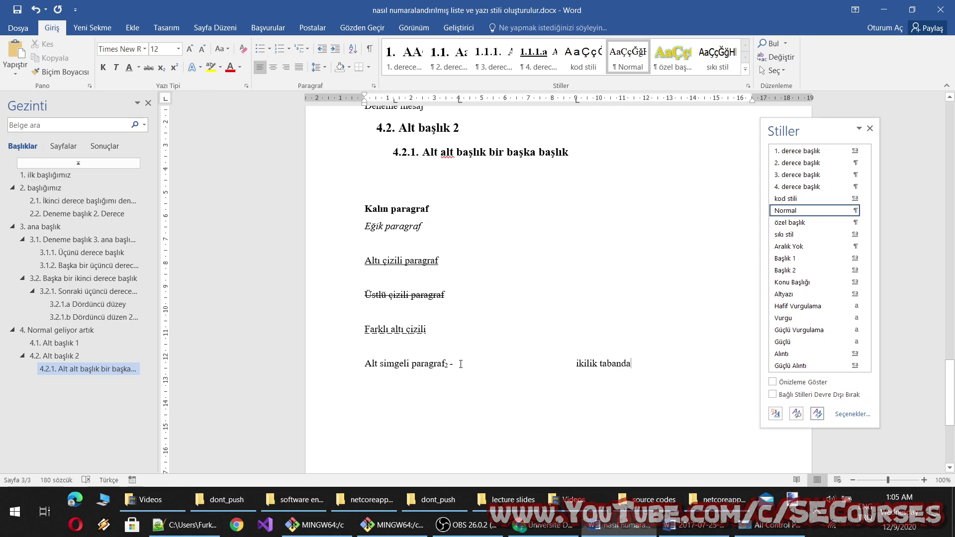
{"action": "key", "text": "BackSpace"}
Apply the kod stili style to 'ikilik tabanda' and start a new paragraph below.
{"action": "left_click_drag", "start_coordinate": [655, 372], "coordinate": [575, 363]}
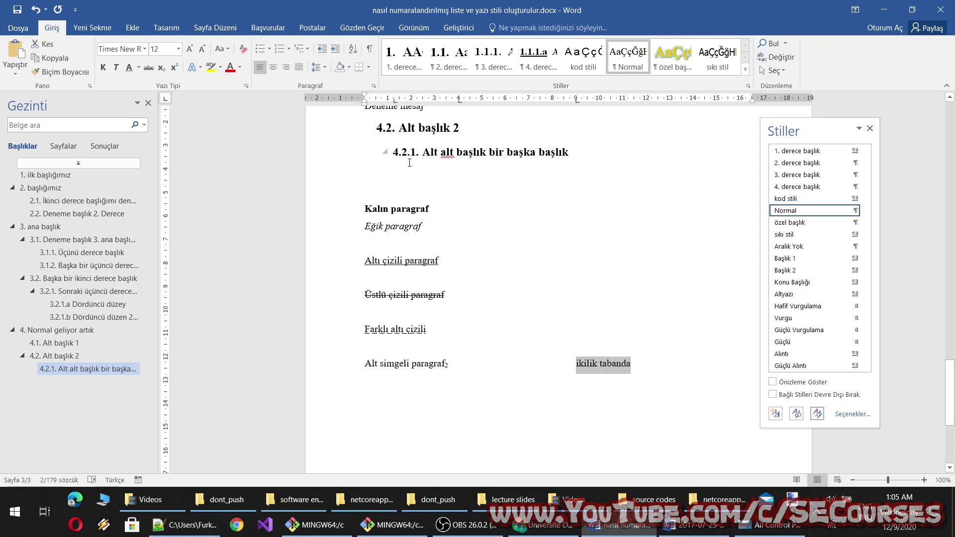
{"action": "left_click", "coordinate": [578, 62]}
{"action": "left_click", "coordinate": [699, 378]}
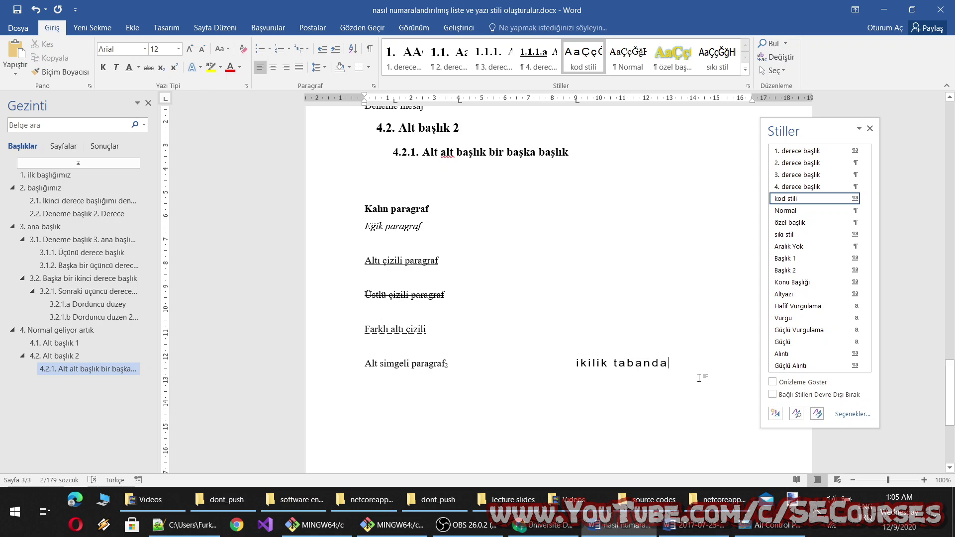
{"action": "key", "text": "Return"}
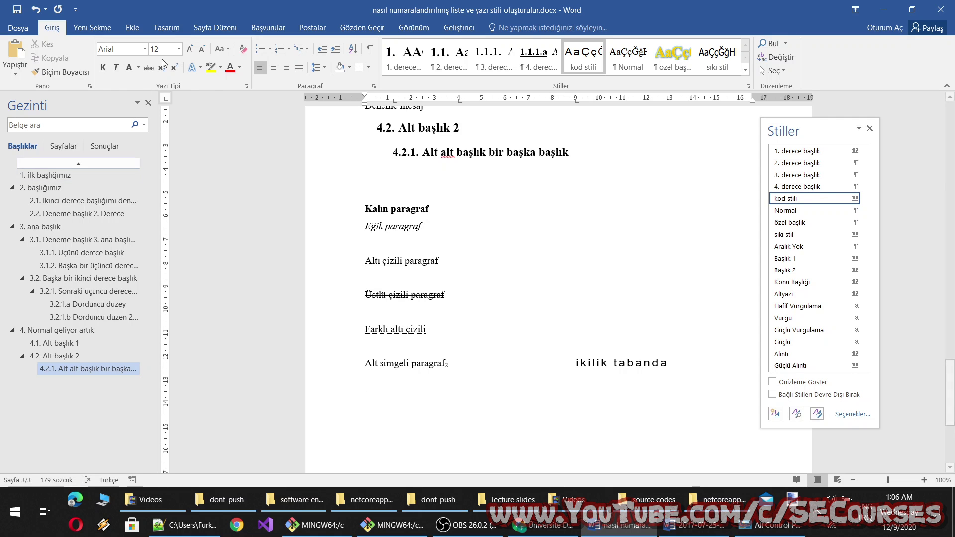
Open the Genel Sekreterlik page in Chrome and select its opening paragraphs.
{"action": "left_click", "coordinate": [544, 524]}
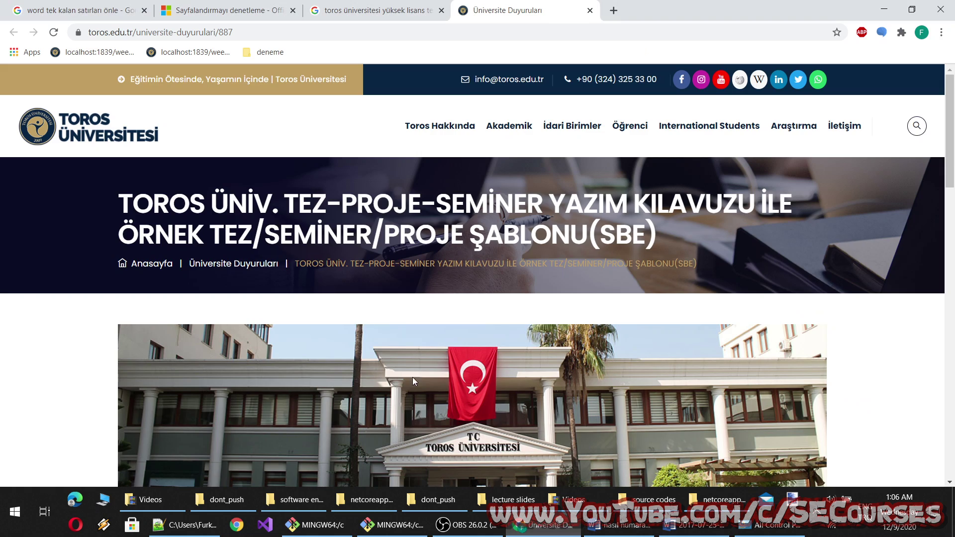
{"action": "scroll", "coordinate": [413, 377], "scroll_direction": "down", "scroll_amount": 5}
{"action": "scroll", "coordinate": [344, 328], "scroll_direction": "down", "scroll_amount": 10}
{"action": "scroll", "coordinate": [373, 315], "scroll_direction": "up", "scroll_amount": 5}
{"action": "scroll", "coordinate": [373, 315], "scroll_direction": "up", "scroll_amount": 6}
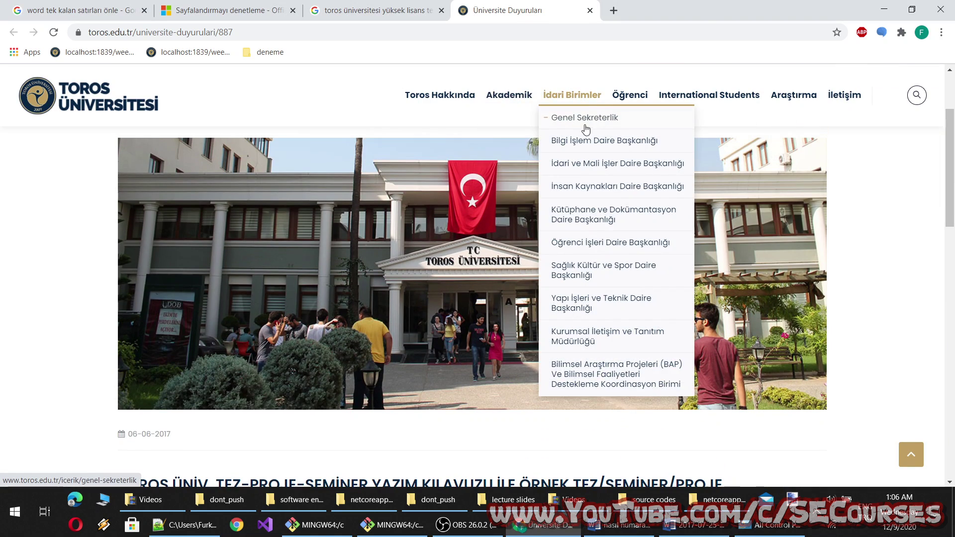
{"action": "left_click", "coordinate": [567, 120]}
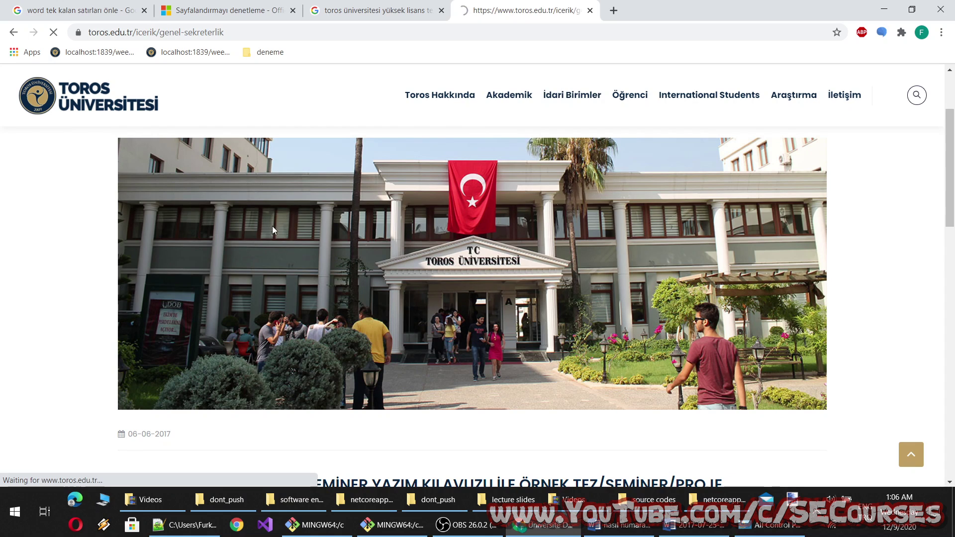
{"action": "scroll", "coordinate": [358, 234], "scroll_direction": "down", "scroll_amount": 5}
{"action": "scroll", "coordinate": [259, 240], "scroll_direction": "up", "scroll_amount": 3}
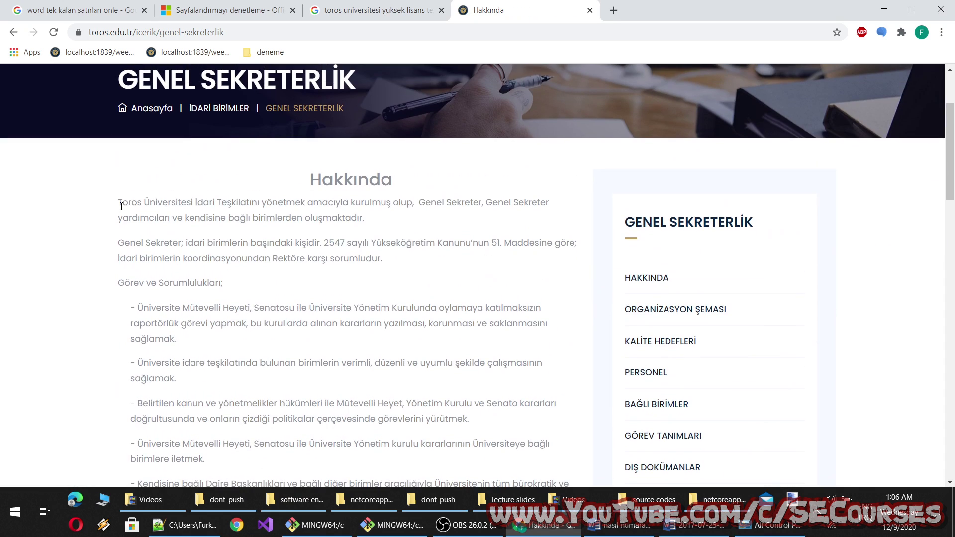
{"action": "mouse_move", "coordinate": [118, 202]}
{"action": "left_mouse_down"}
{"action": "mouse_move", "coordinate": [249, 312]}
{"action": "mouse_move", "coordinate": [251, 395]}
{"action": "mouse_move", "coordinate": [231, 327]}
{"action": "left_mouse_up"}
{"action": "scroll", "coordinate": [249, 312], "scroll_direction": "down", "scroll_amount": 5}
{"action": "scroll", "coordinate": [249, 312], "scroll_direction": "down", "scroll_amount": 3}
{"action": "scroll", "coordinate": [251, 395], "scroll_direction": "up", "scroll_amount": 9}
{"action": "scroll", "coordinate": [252, 394], "scroll_direction": "down", "scroll_amount": 2}
Paste the copied university website text on the empty line using Keep Text Only.
{"action": "left_click", "coordinate": [622, 525]}
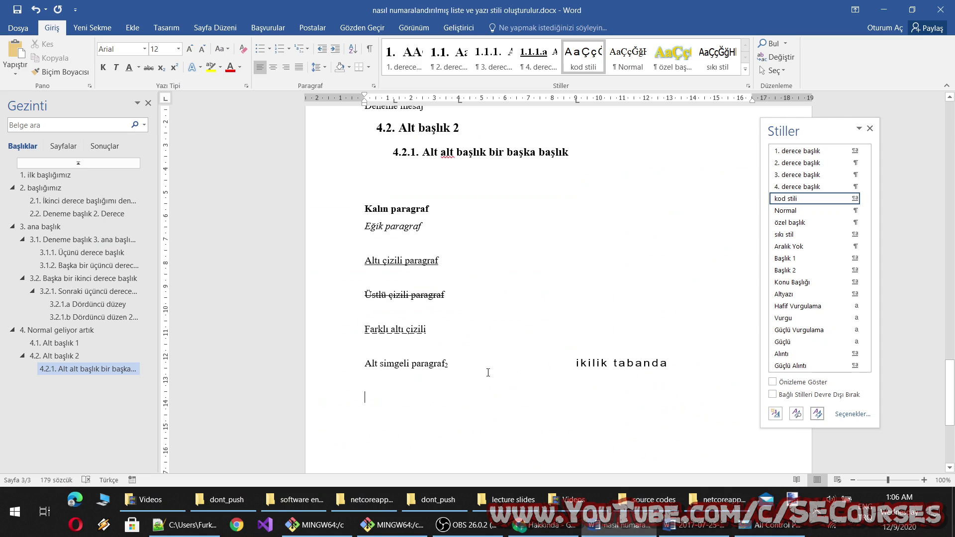
{"action": "right_click", "coordinate": [407, 401]}
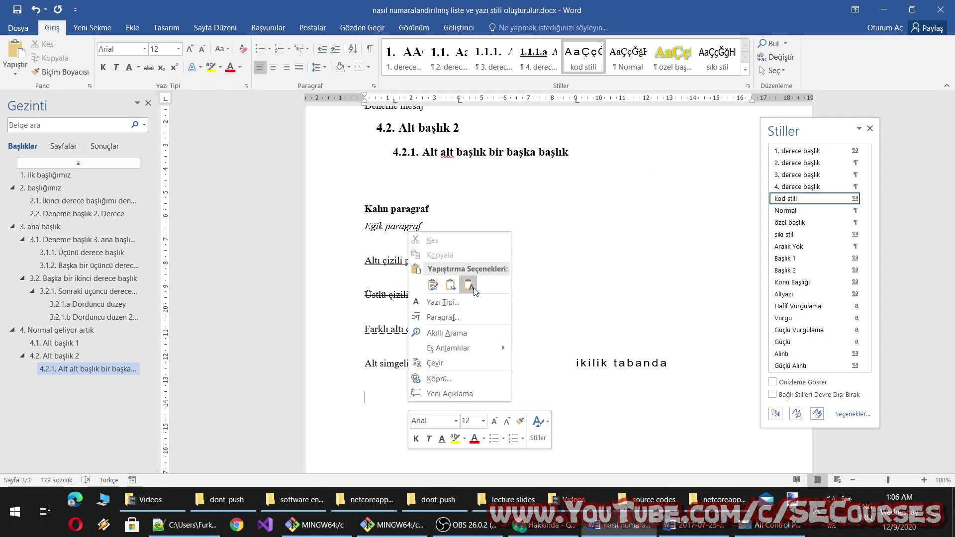
{"action": "left_click", "coordinate": [468, 285]}
{"action": "left_click", "coordinate": [473, 291]}
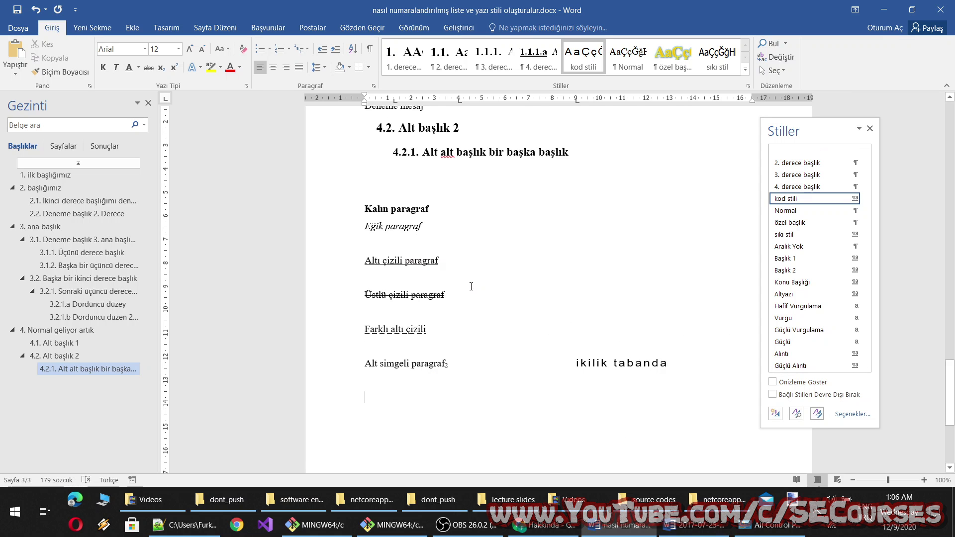
Select the pasted text and clear all formatting so it becomes Normal style.
{"action": "mouse_move", "coordinate": [426, 315]}
{"action": "left_mouse_down"}
{"action": "mouse_move", "coordinate": [362, 234]}
{"action": "mouse_move", "coordinate": [363, 218]}
{"action": "left_mouse_up"}
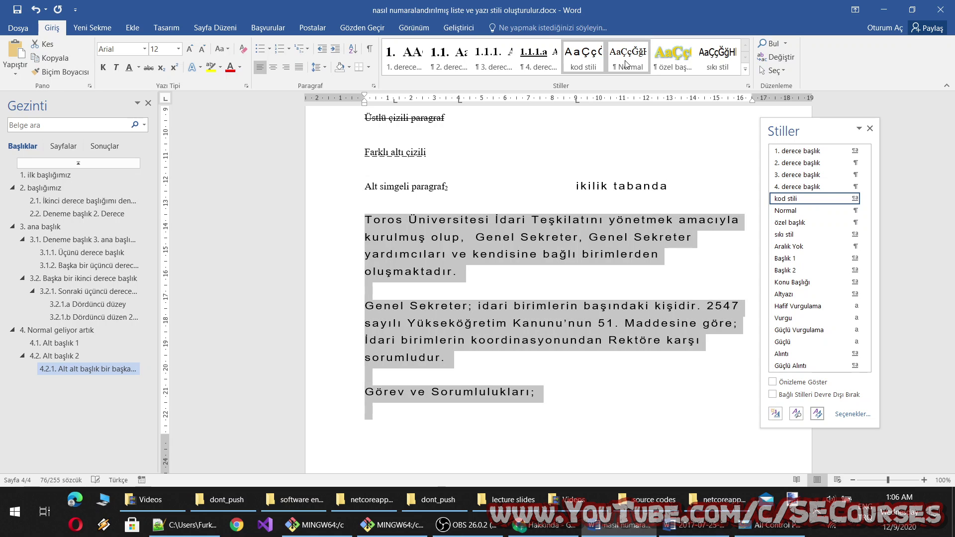
{"action": "left_click", "coordinate": [486, 238]}
{"action": "mouse_move", "coordinate": [369, 220]}
{"action": "left_mouse_down"}
{"action": "mouse_move", "coordinate": [611, 311]}
{"action": "mouse_move", "coordinate": [613, 334]}
{"action": "left_mouse_up"}
{"action": "scroll", "coordinate": [507, 323], "scroll_direction": "down", "scroll_amount": 7}
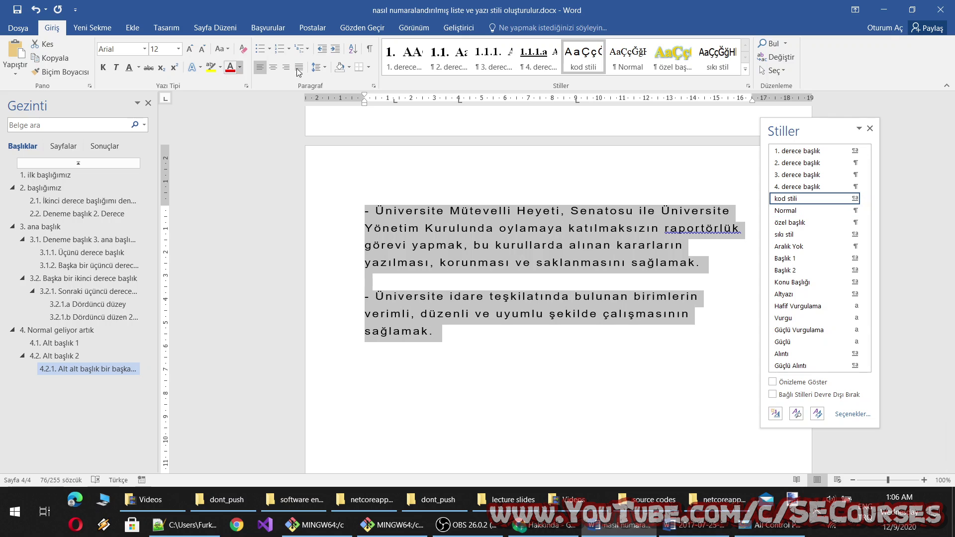
{"action": "left_click", "coordinate": [243, 47]}
Select the pasted text through 'Görev ve Sorumlulukları' and place the caret after the first paragraph.
{"action": "scroll", "coordinate": [581, 250], "scroll_direction": "up", "scroll_amount": 5}
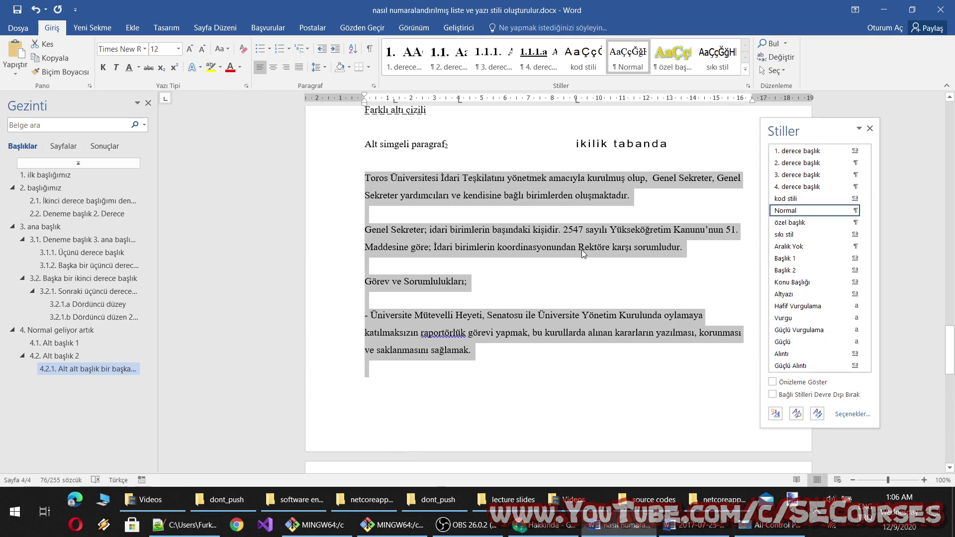
{"action": "scroll", "coordinate": [481, 288], "scroll_direction": "down", "scroll_amount": 4}
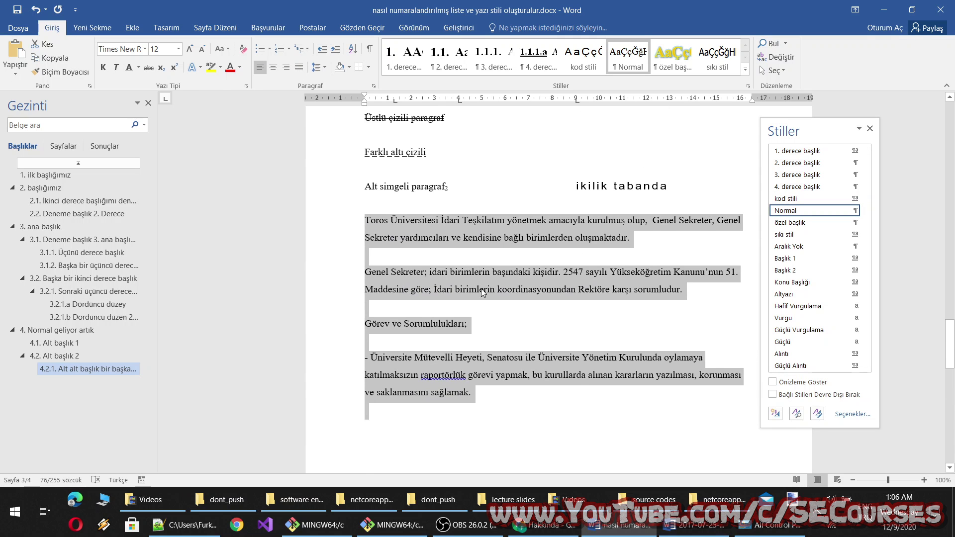
{"action": "left_click", "coordinate": [362, 225]}
{"action": "left_click_drag", "start_coordinate": [358, 186], "coordinate": [395, 222]}
{"action": "scroll", "coordinate": [395, 222], "scroll_direction": "down", "scroll_amount": 3}
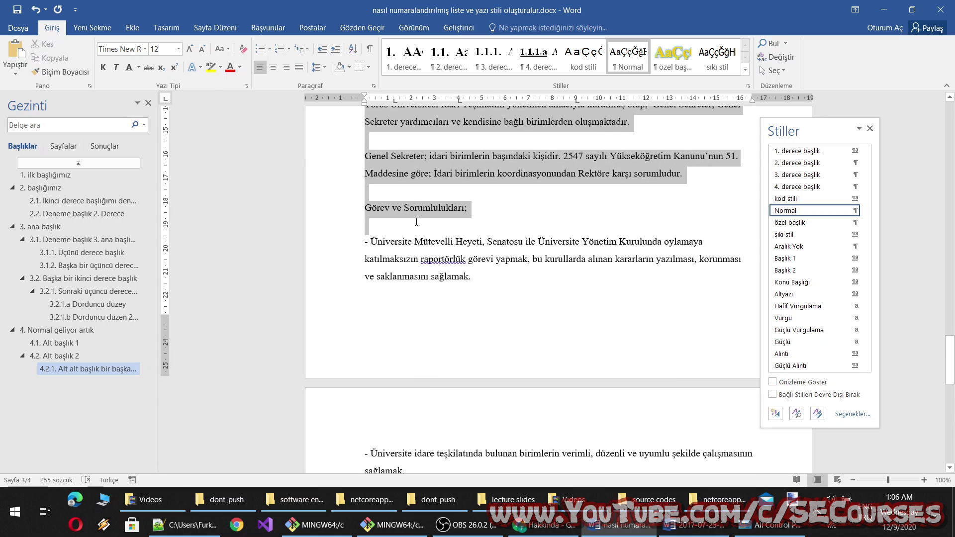
{"action": "scroll", "coordinate": [394, 223], "scroll_direction": "up", "scroll_amount": 3}
{"action": "left_click", "coordinate": [386, 225]}
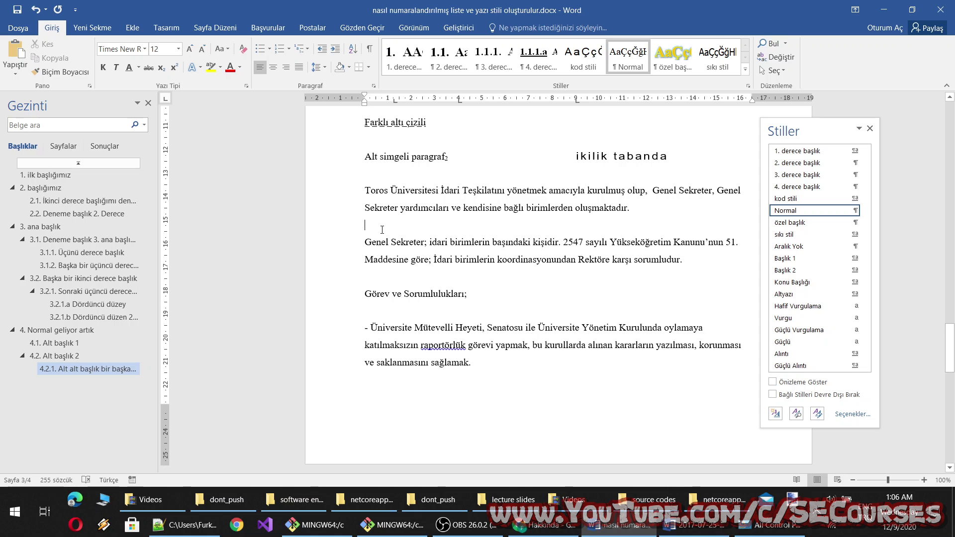
Delete the empty lines and the Görev ve Sorumlulukları section with its list items.
{"action": "key", "text": "Delete"}
{"action": "left_click", "coordinate": [397, 259]}
{"action": "key", "text": "Delete"}
{"action": "mouse_move", "coordinate": [397, 259]}
{"action": "left_mouse_down"}
{"action": "mouse_move", "coordinate": [469, 317]}
{"action": "mouse_move", "coordinate": [492, 403]}
{"action": "left_mouse_up"}
{"action": "key", "text": "Delete"}
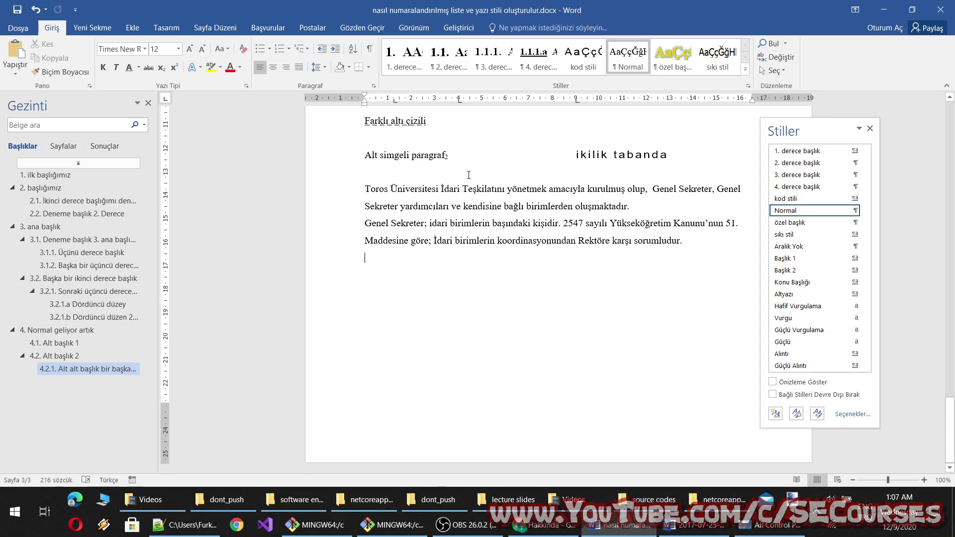
Insert empty lines above the Toros paragraph and between the two university paragraphs.
{"action": "left_click", "coordinate": [469, 175]}
{"action": "left_click", "coordinate": [364, 191]}
{"action": "key", "text": "Return"}
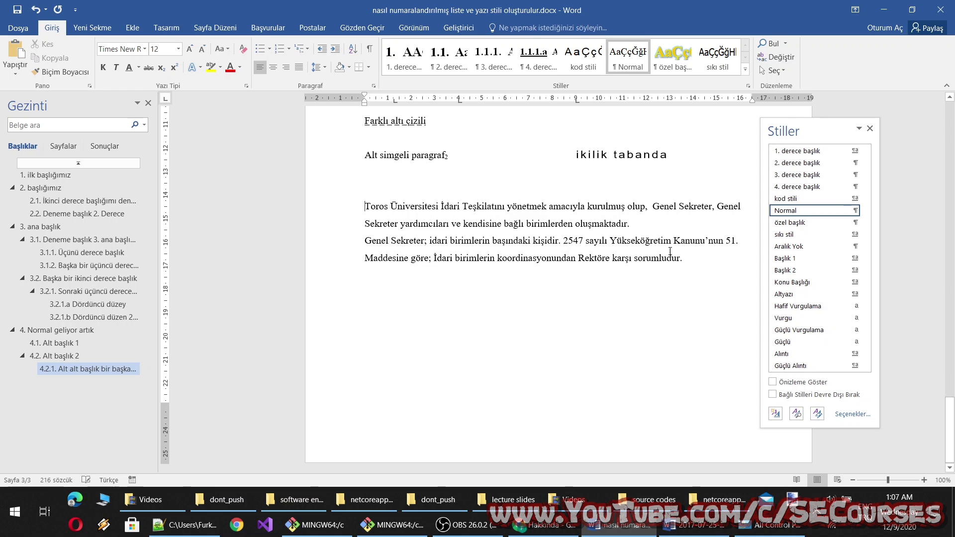
{"action": "left_click_drag", "start_coordinate": [699, 252], "coordinate": [364, 206]}
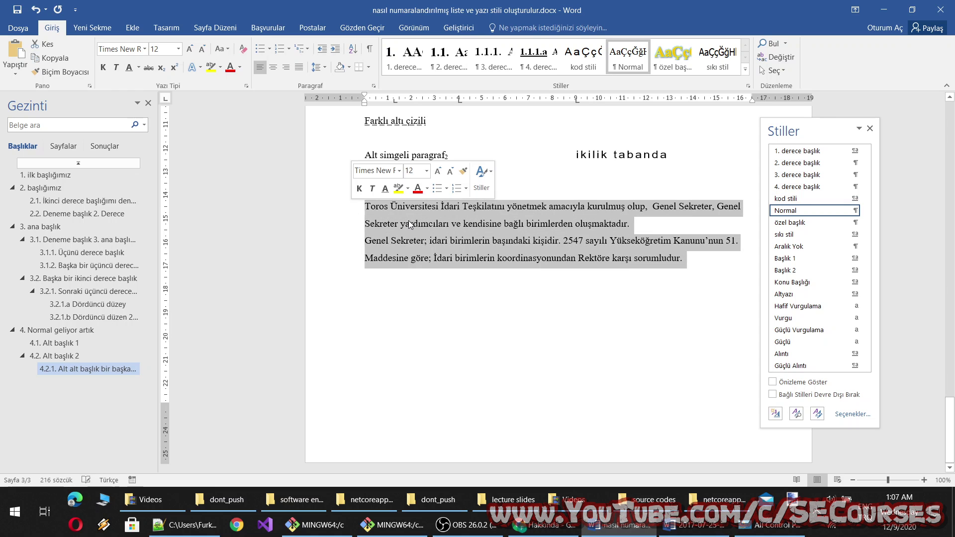
{"action": "left_click", "coordinate": [490, 257]}
{"action": "left_click", "coordinate": [636, 228]}
{"action": "key", "text": "Return"}
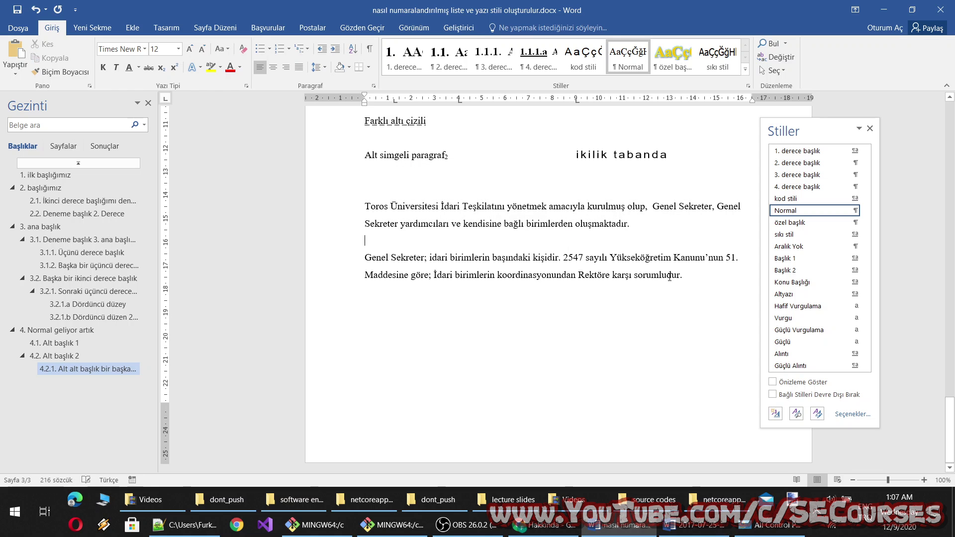
Give both university paragraphs 12 nk spacing before and 24 nk after.
{"action": "left_click_drag", "start_coordinate": [669, 277], "coordinate": [365, 206]}
{"action": "right_click", "coordinate": [396, 206]}
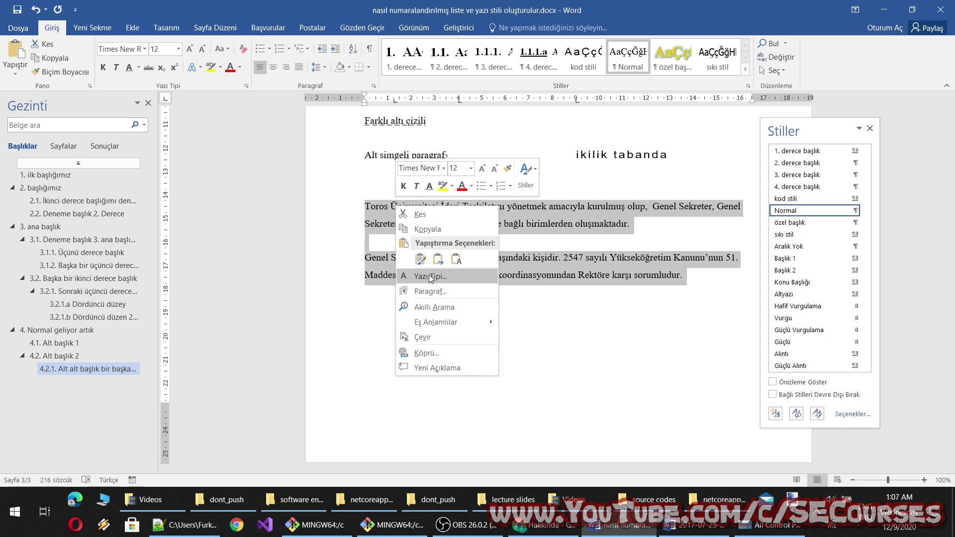
{"action": "left_click", "coordinate": [431, 292]}
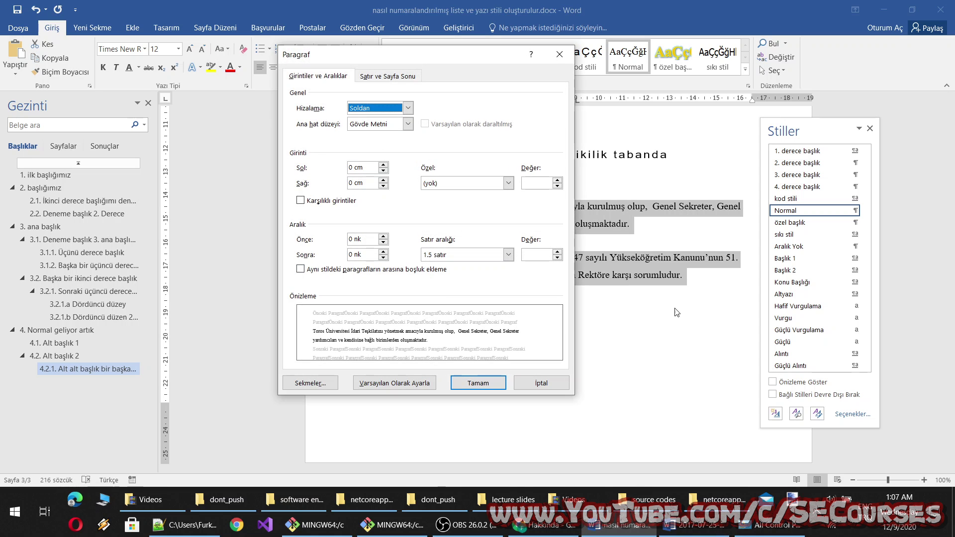
{"action": "left_click", "coordinate": [386, 243]}
{"action": "left_click", "coordinate": [386, 241]}
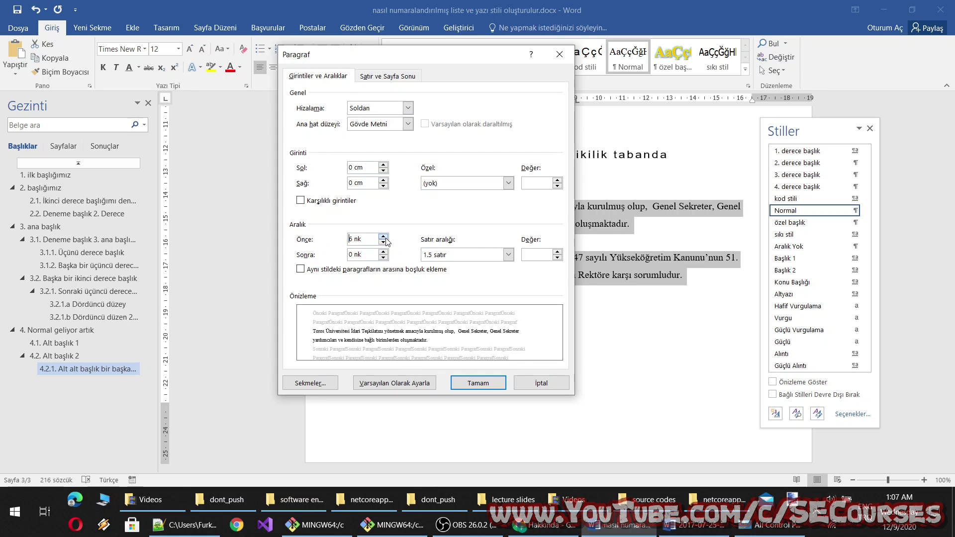
{"action": "left_click", "coordinate": [386, 240]}
{"action": "left_click", "coordinate": [385, 240]}
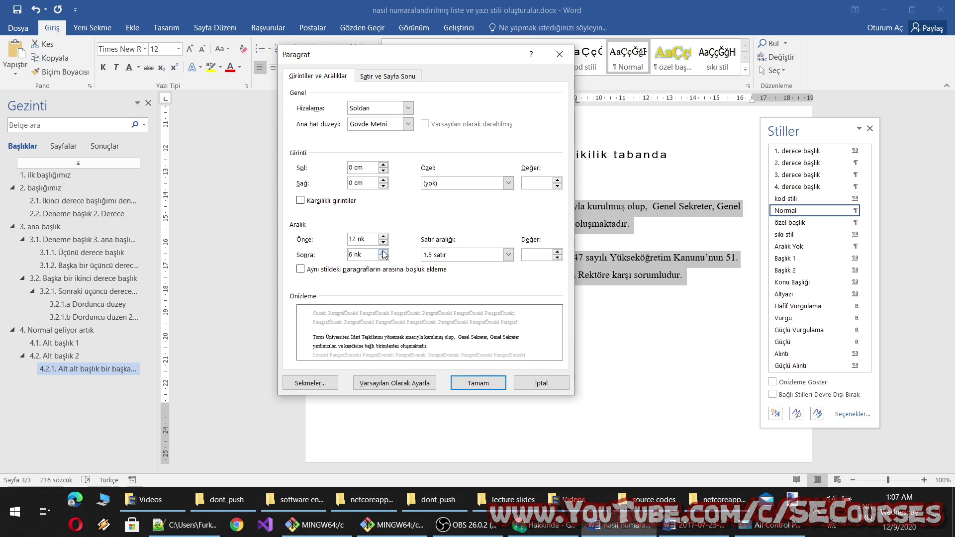
{"action": "left_click", "coordinate": [383, 252]}
{"action": "left_click", "coordinate": [383, 252]}
{"action": "left_click", "coordinate": [382, 251]}
{"action": "left_click", "coordinate": [478, 383]}
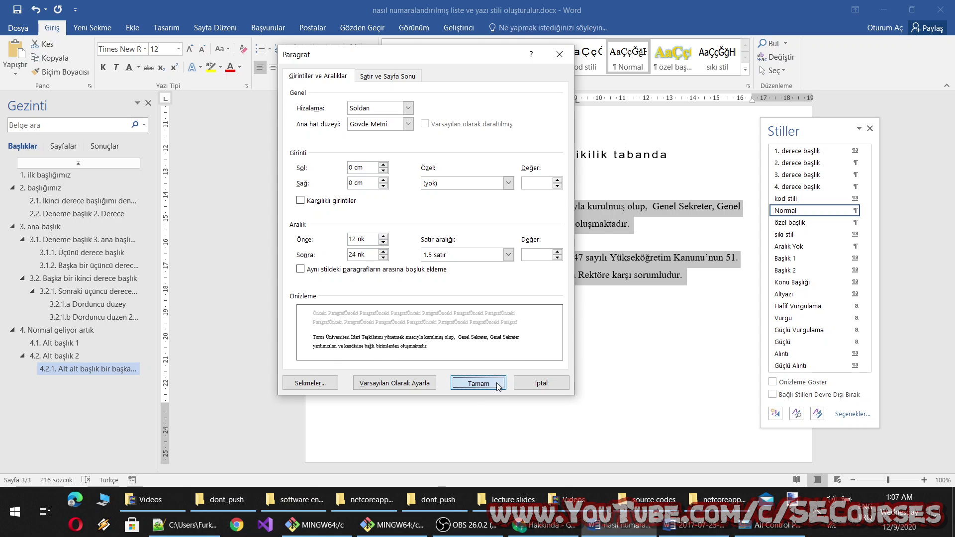
Reselect both paragraphs to check the new spacing, then deselect.
{"action": "left_click", "coordinate": [387, 201]}
{"action": "left_click_drag", "start_coordinate": [387, 202], "coordinate": [686, 330]}
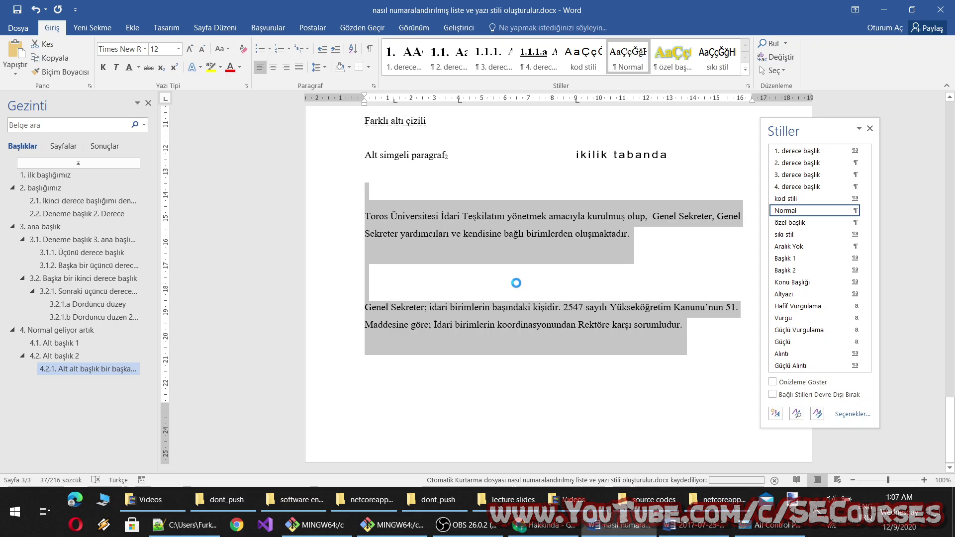
{"action": "left_click", "coordinate": [393, 171]}
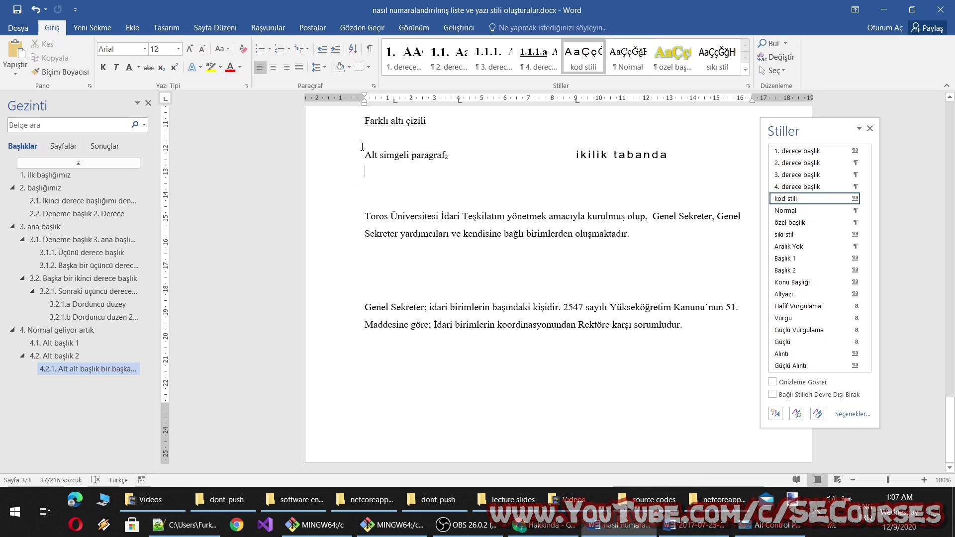
Select both university paragraphs in the Word document.
{"action": "mouse_move", "coordinate": [362, 147]}
{"action": "left_mouse_down"}
{"action": "mouse_move", "coordinate": [684, 343]}
{"action": "mouse_move", "coordinate": [730, 360]}
{"action": "left_mouse_up"}
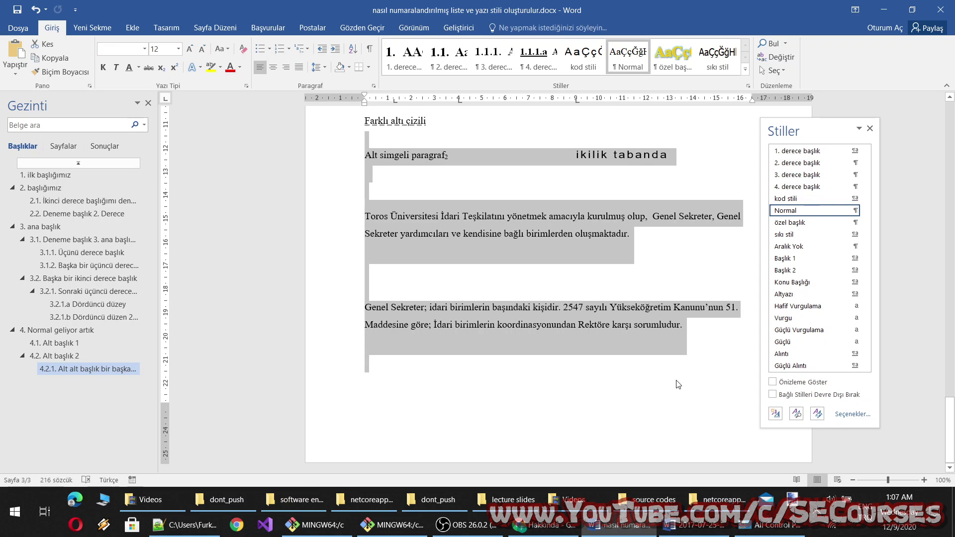
{"action": "left_click", "coordinate": [391, 286]}
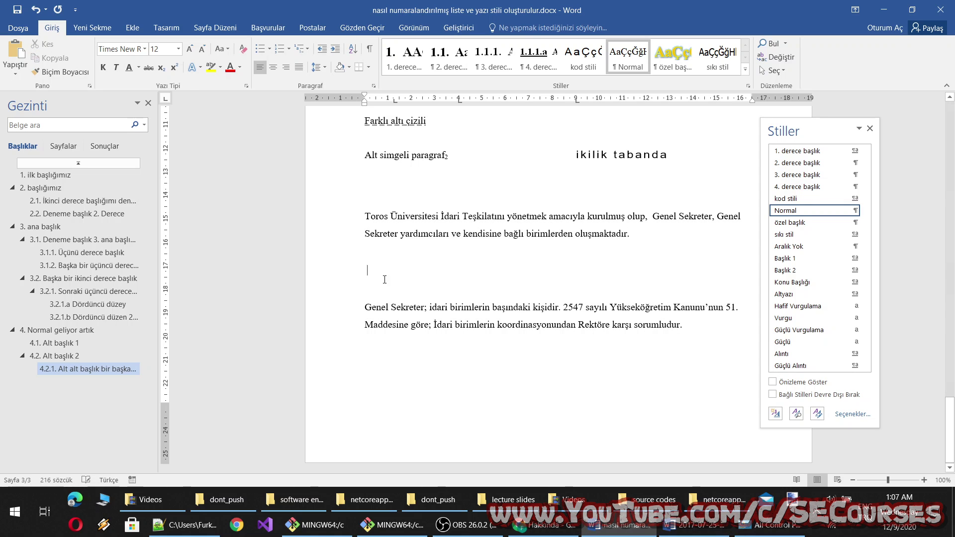
{"action": "key", "text": "Tab"}
{"action": "key", "text": "Tab"}
{"action": "left_click_drag", "start_coordinate": [702, 343], "coordinate": [365, 216]}
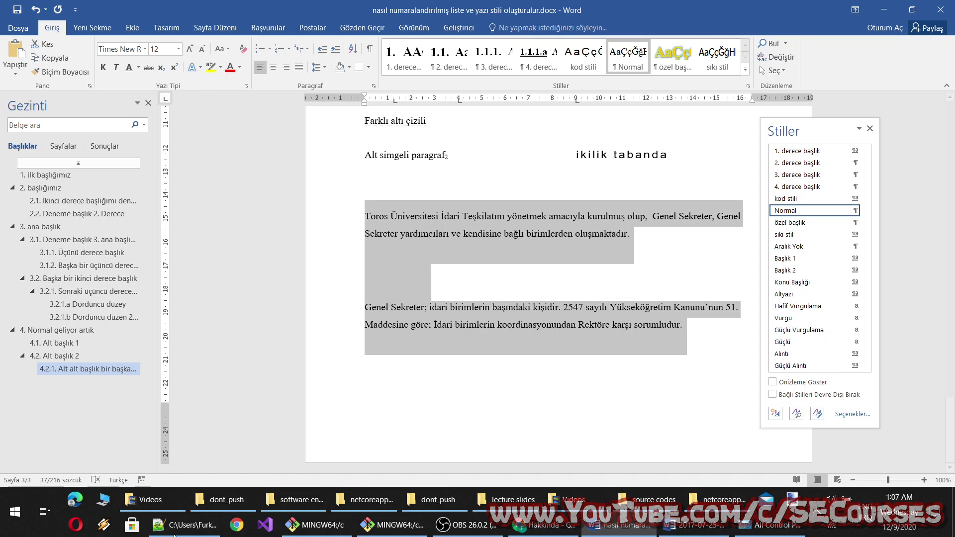
{"action": "left_click", "coordinate": [793, 497]}
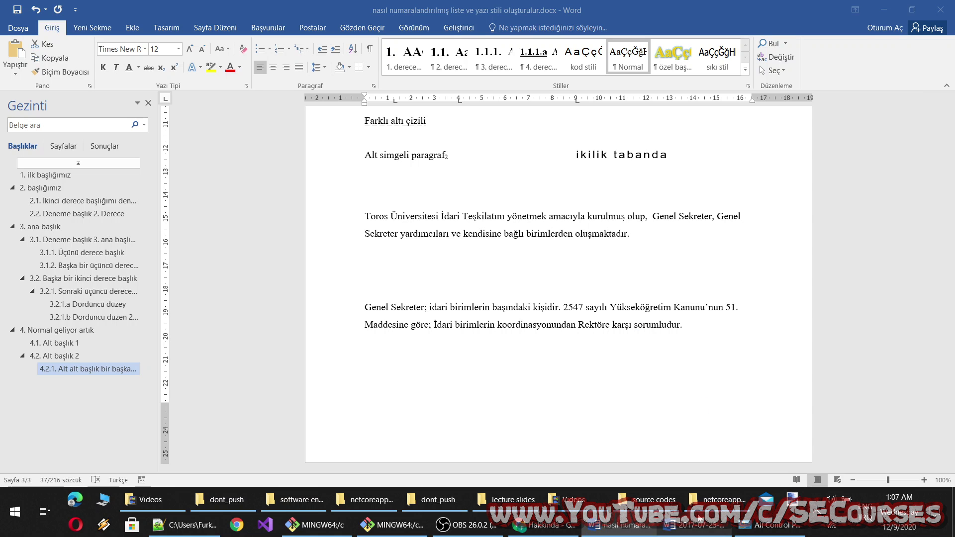
{"action": "left_click", "coordinate": [616, 527]}
Set the paragraphs' line spacing to Single, then paste the screen capture into paint.net.
{"action": "right_click", "coordinate": [552, 312]}
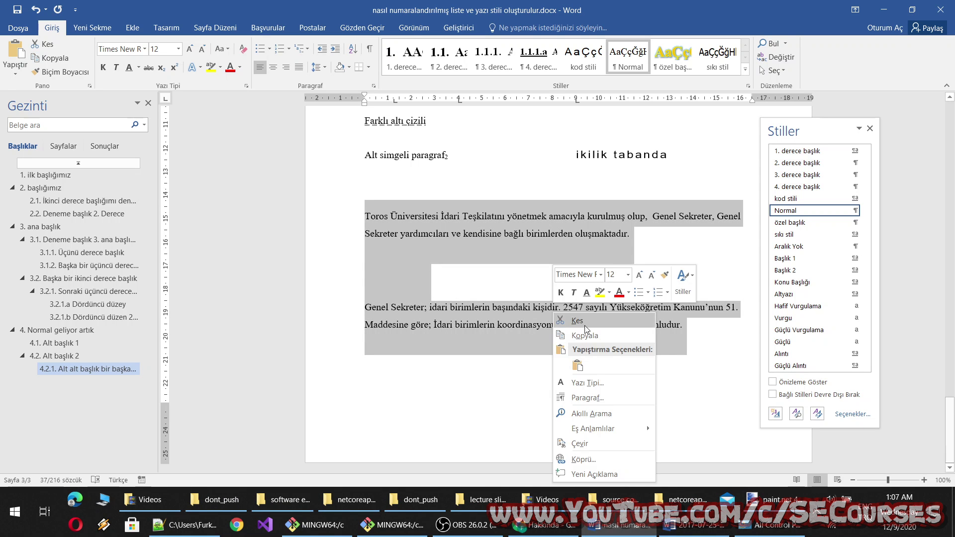
{"action": "left_click", "coordinate": [585, 397]}
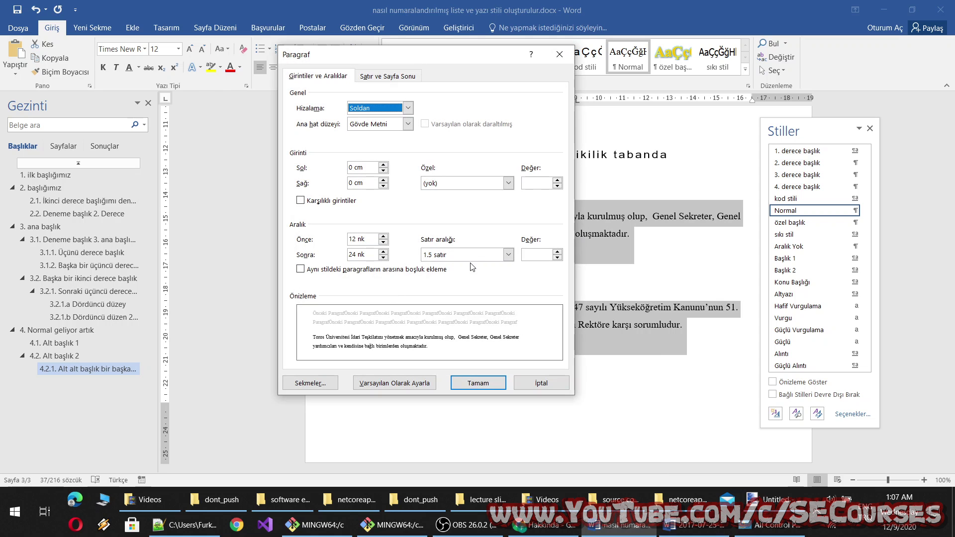
{"action": "left_click", "coordinate": [458, 254]}
{"action": "left_click", "coordinate": [447, 274]}
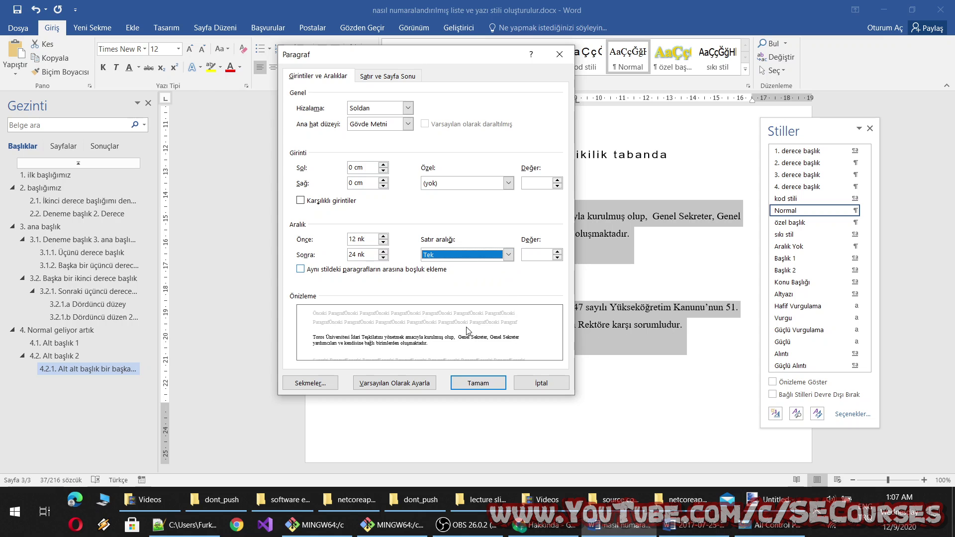
{"action": "left_click", "coordinate": [482, 383]}
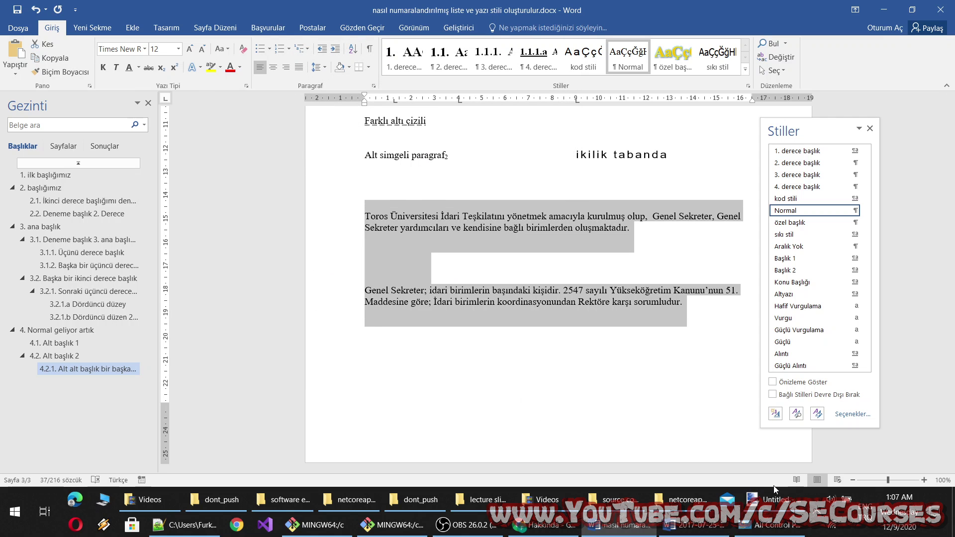
{"action": "left_click", "coordinate": [768, 499]}
{"action": "key", "text": "ctrl+v"}
Expand the canvas for the pasted image, show the pixel grid, and box the gap above the text.
{"action": "left_click", "coordinate": [450, 304]}
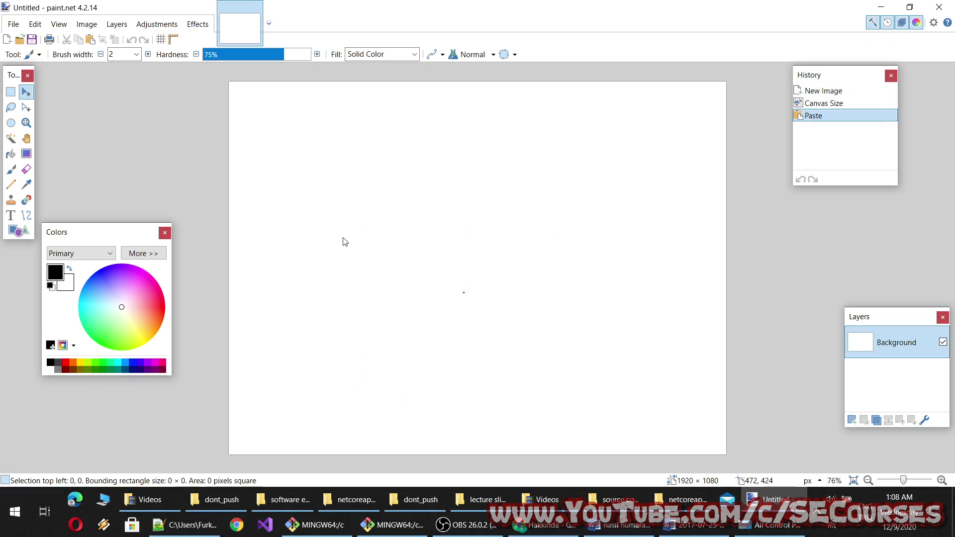
{"action": "scroll", "coordinate": [477, 277], "scroll_direction": "up", "scroll_amount": 2}
{"action": "scroll", "coordinate": [461, 206], "scroll_direction": "up", "scroll_amount": 2}
{"action": "scroll", "coordinate": [461, 206], "scroll_direction": "up", "scroll_amount": 5}
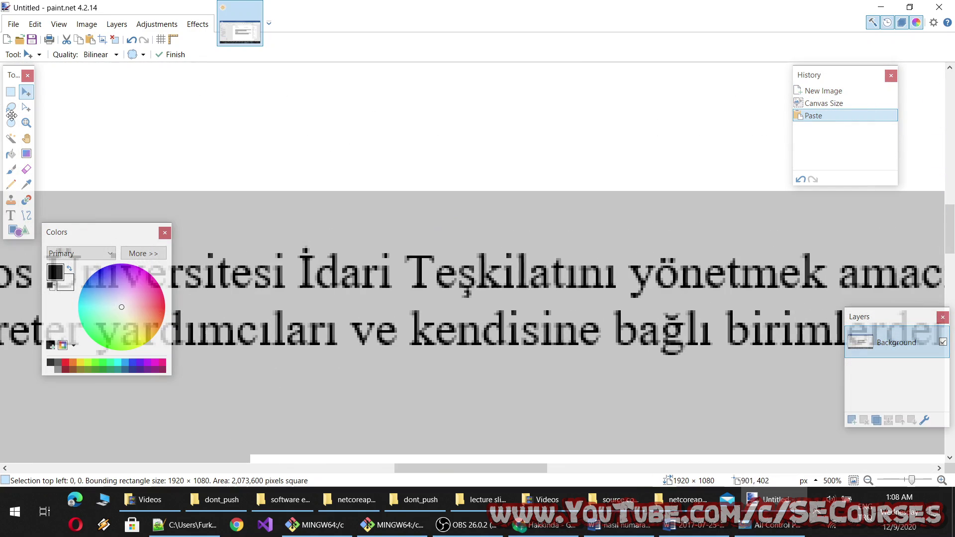
{"action": "left_click", "coordinate": [11, 92]}
{"action": "left_click", "coordinate": [160, 40]}
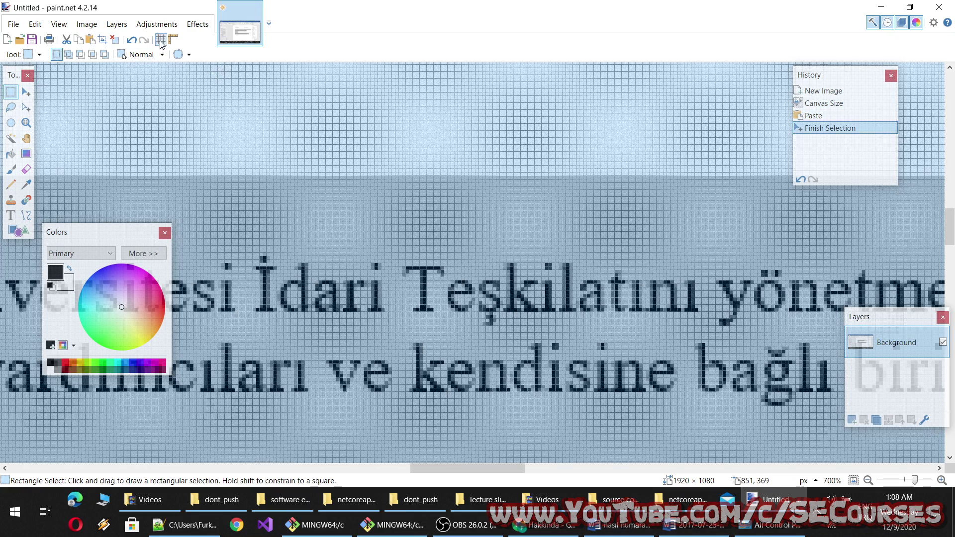
{"action": "left_click_drag", "start_coordinate": [426, 177], "coordinate": [418, 269]}
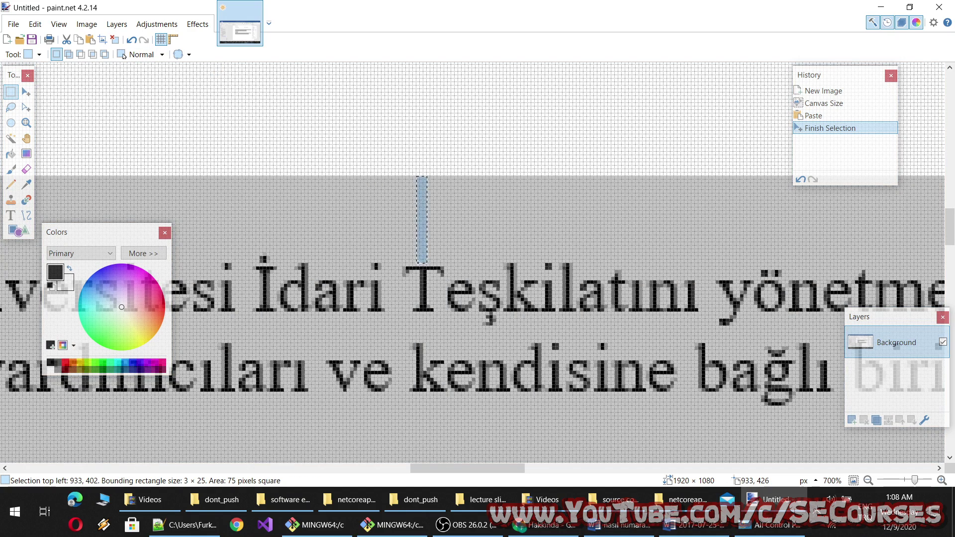
Measure the gaps above the İdari line and below the word 'kendisine' with rectangle selections.
{"action": "scroll", "coordinate": [422, 261], "scroll_direction": "up", "scroll_amount": 2}
{"action": "scroll", "coordinate": [422, 261], "scroll_direction": "up", "scroll_amount": 2}
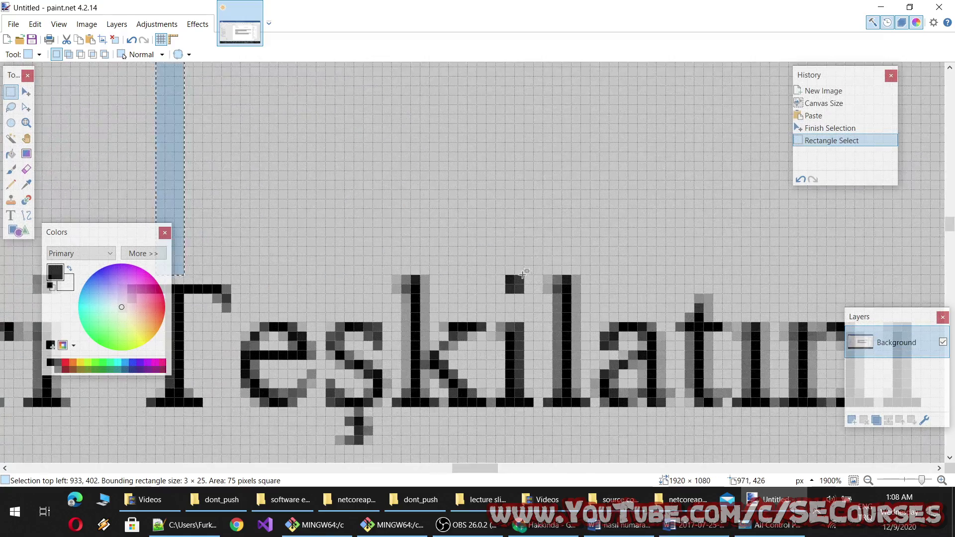
{"action": "mouse_move", "coordinate": [523, 274]}
{"action": "left_mouse_down"}
{"action": "mouse_move", "coordinate": [502, 235]}
{"action": "mouse_move", "coordinate": [476, 219]}
{"action": "left_mouse_up"}
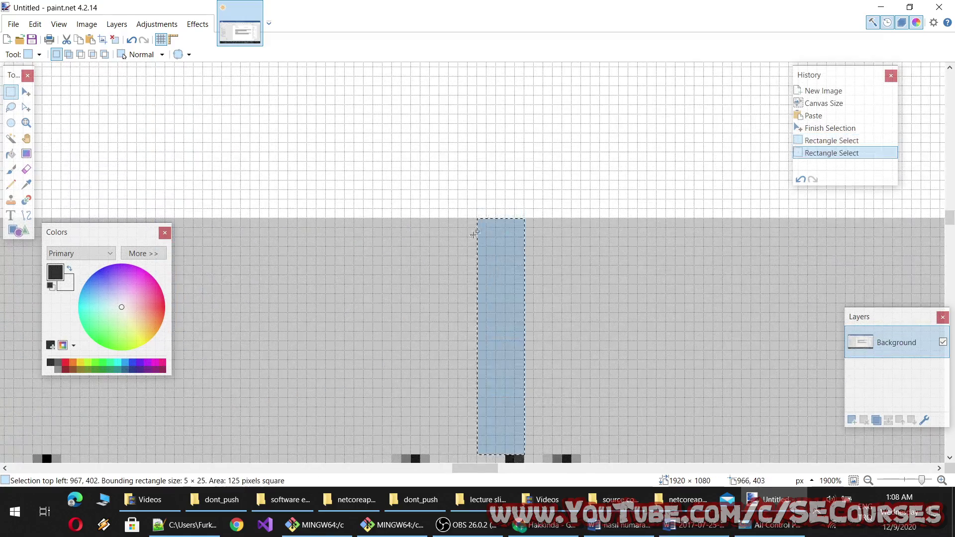
{"action": "scroll", "coordinate": [416, 284], "scroll_direction": "down", "scroll_amount": 3}
{"action": "scroll", "coordinate": [416, 284], "scroll_direction": "up", "scroll_amount": 3}
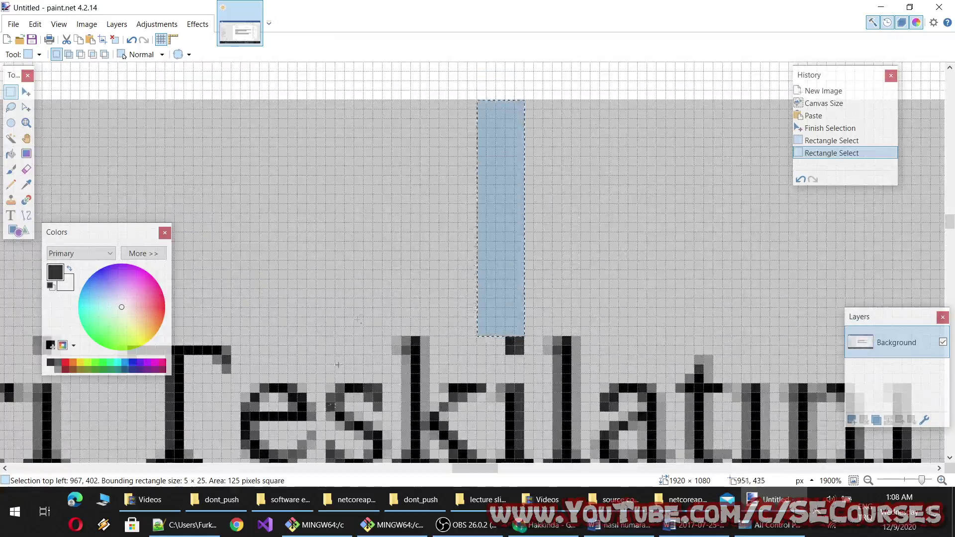
{"action": "scroll", "coordinate": [506, 355], "scroll_direction": "down", "scroll_amount": 2}
{"action": "scroll", "coordinate": [507, 356], "scroll_direction": "down", "scroll_amount": 3}
{"action": "scroll", "coordinate": [506, 356], "scroll_direction": "down", "scroll_amount": 2}
{"action": "scroll", "coordinate": [265, 341], "scroll_direction": "up", "scroll_amount": 3}
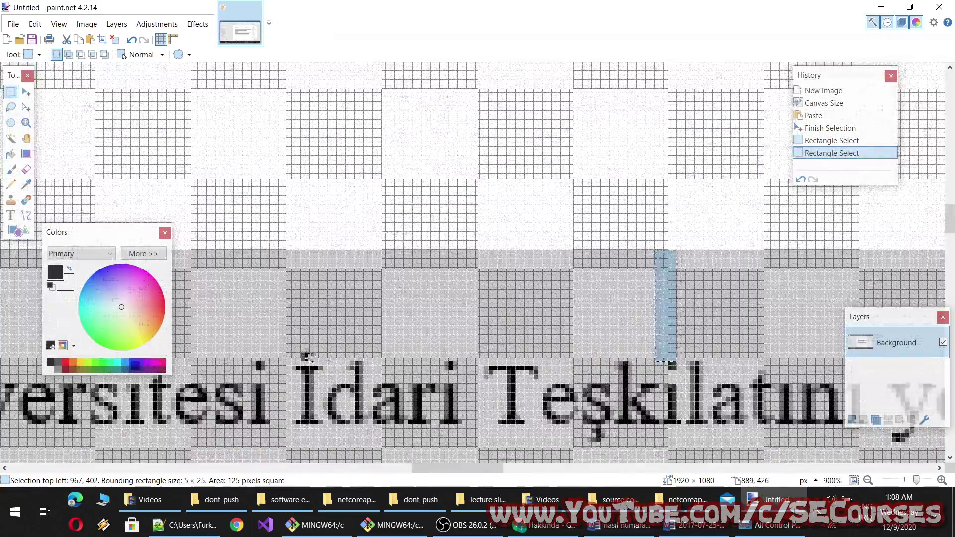
{"action": "scroll", "coordinate": [265, 341], "scroll_direction": "up", "scroll_amount": 3}
{"action": "left_click_drag", "start_coordinate": [329, 345], "coordinate": [300, 165]}
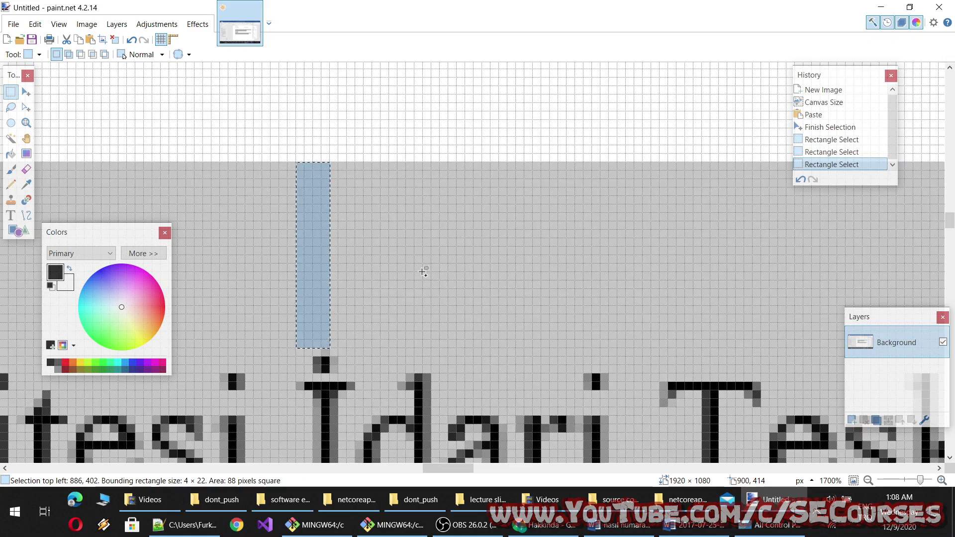
{"action": "scroll", "coordinate": [425, 271], "scroll_direction": "down", "scroll_amount": 2}
{"action": "scroll", "coordinate": [400, 336], "scroll_direction": "down", "scroll_amount": 2}
{"action": "scroll", "coordinate": [387, 371], "scroll_direction": "down", "scroll_amount": 1}
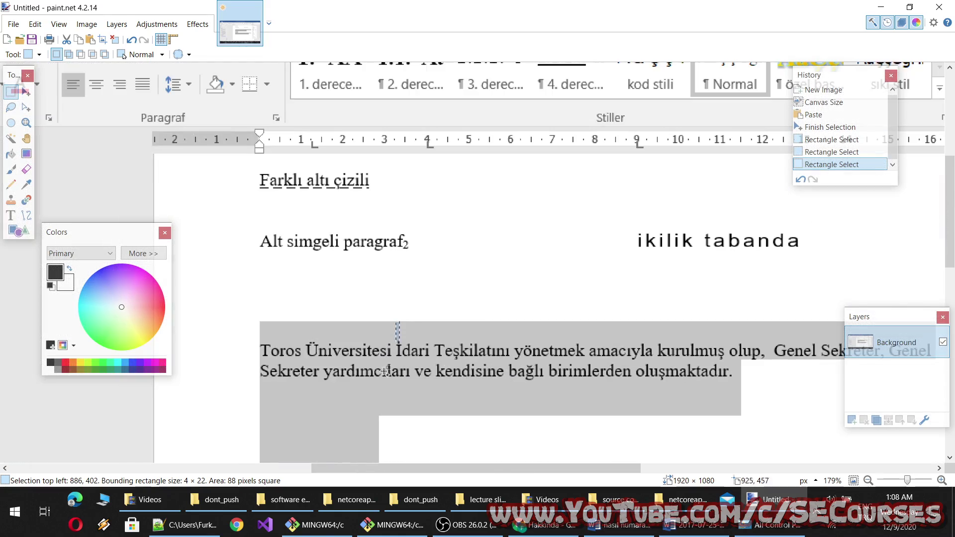
{"action": "scroll", "coordinate": [611, 378], "scroll_direction": "down", "scroll_amount": 1}
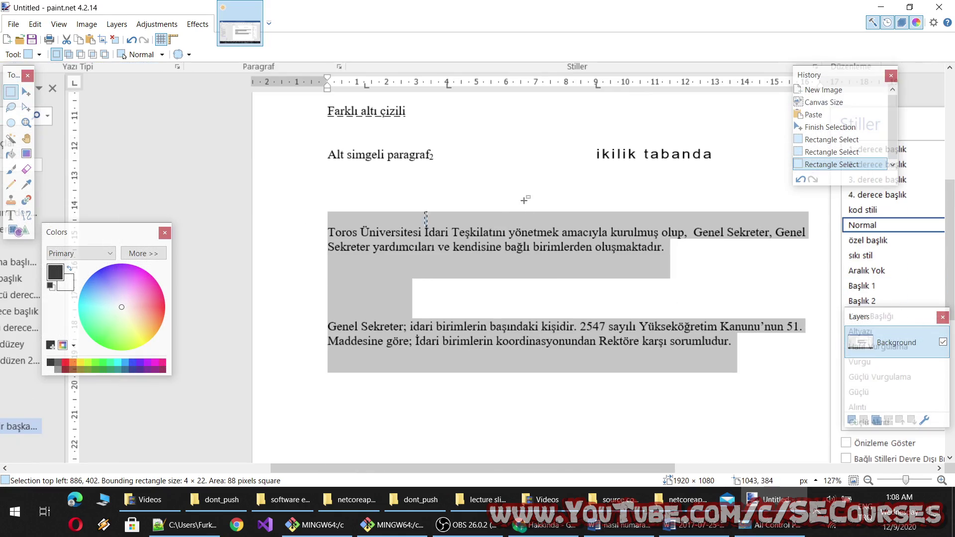
{"action": "scroll", "coordinate": [472, 269], "scroll_direction": "up", "scroll_amount": 1}
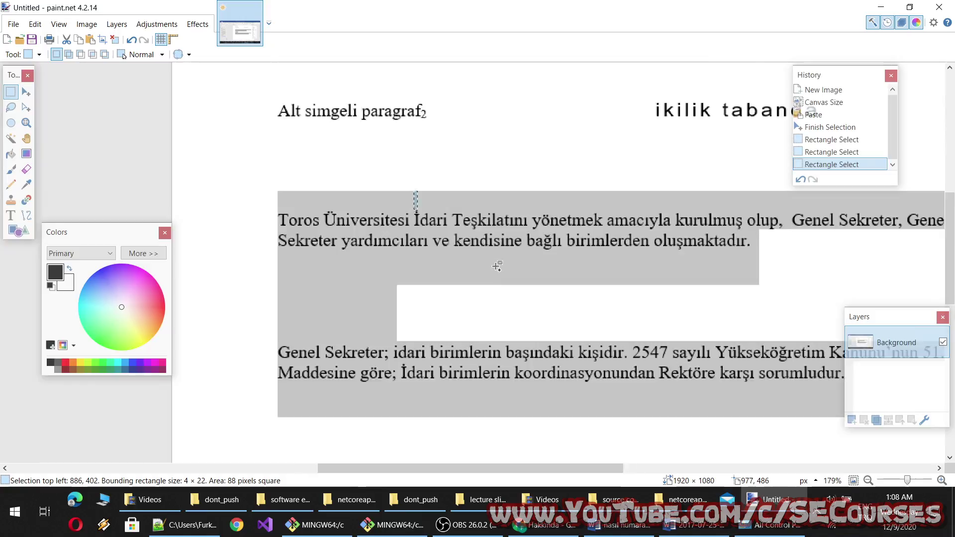
{"action": "scroll", "coordinate": [499, 248], "scroll_direction": "up", "scroll_amount": 3}
{"action": "scroll", "coordinate": [497, 213], "scroll_direction": "up", "scroll_amount": 3}
{"action": "left_click_drag", "start_coordinate": [494, 201], "coordinate": [453, 416]}
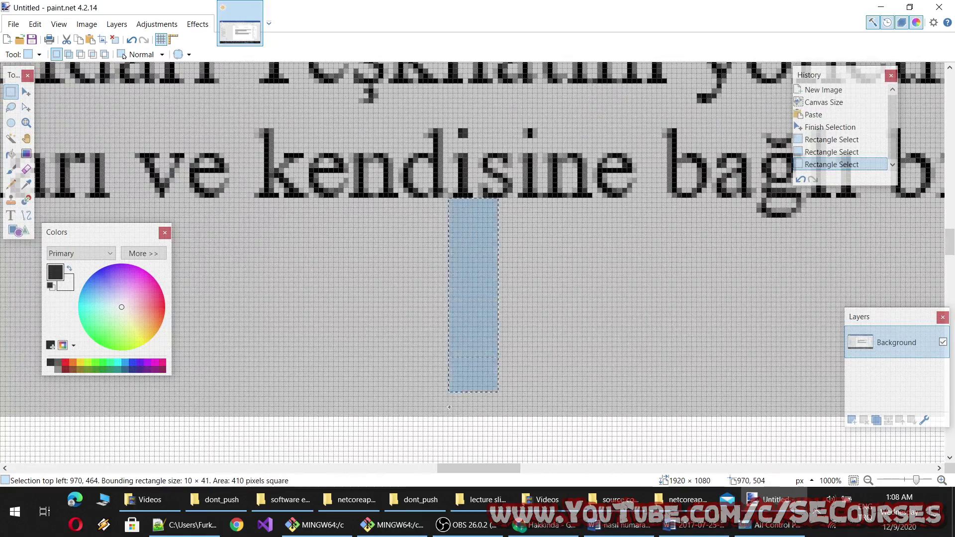
Measure the space between the two paragraphs and below the second one, then return to Word.
{"action": "scroll", "coordinate": [455, 414], "scroll_direction": "down", "scroll_amount": 4}
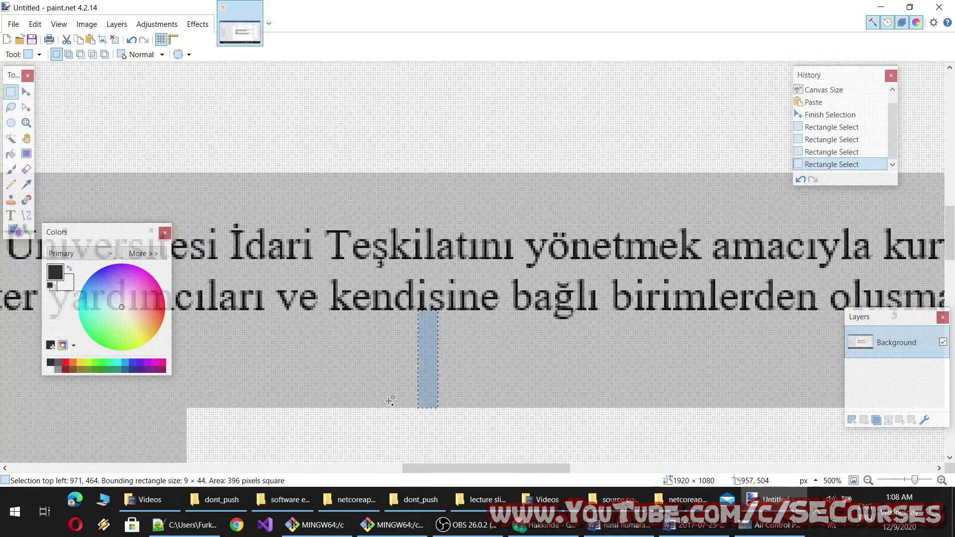
{"action": "scroll", "coordinate": [532, 380], "scroll_direction": "down", "scroll_amount": 3}
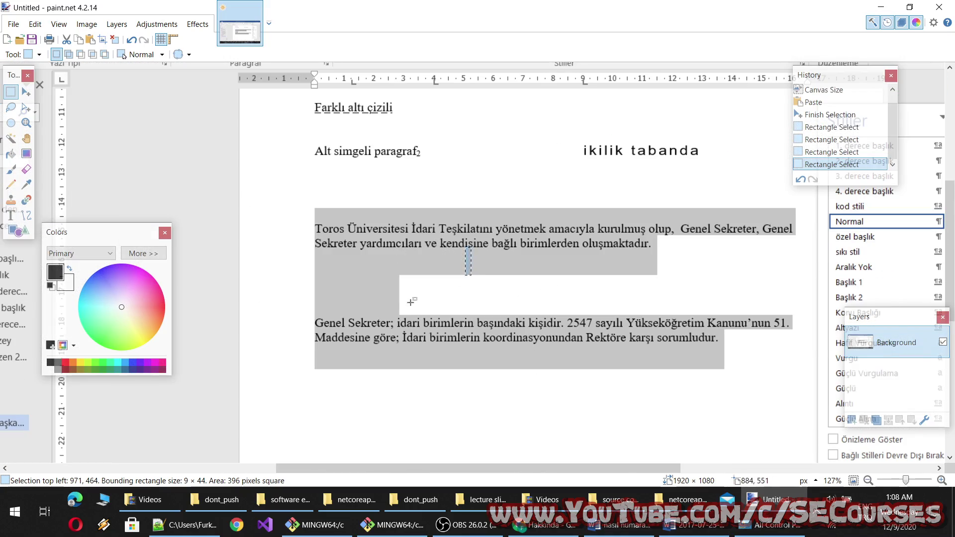
{"action": "scroll", "coordinate": [411, 302], "scroll_direction": "up", "scroll_amount": 2}
{"action": "scroll", "coordinate": [404, 305], "scroll_direction": "up", "scroll_amount": 2}
{"action": "scroll", "coordinate": [480, 323], "scroll_direction": "up", "scroll_amount": 1}
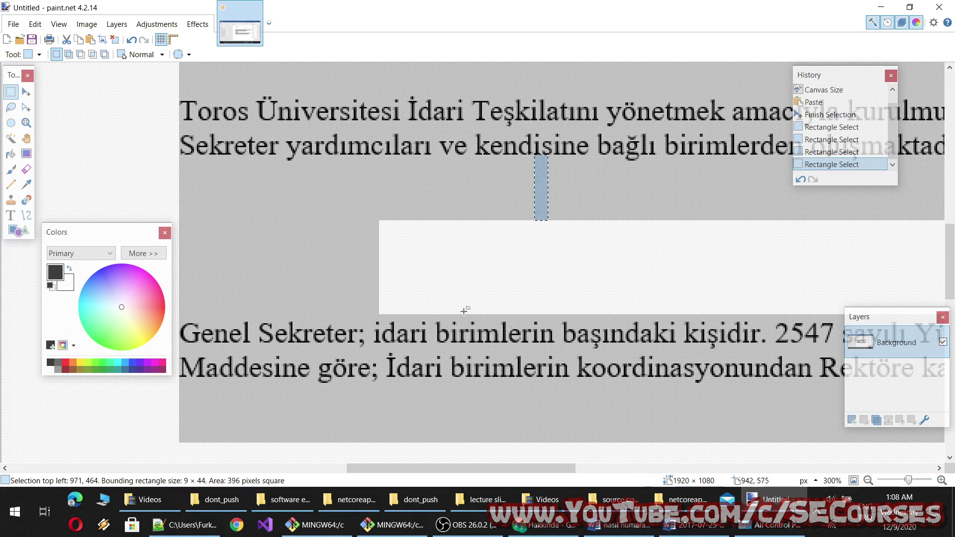
{"action": "mouse_move", "coordinate": [384, 314]}
{"action": "left_mouse_down"}
{"action": "mouse_move", "coordinate": [348, 293]}
{"action": "mouse_move", "coordinate": [173, 263]}
{"action": "left_mouse_up"}
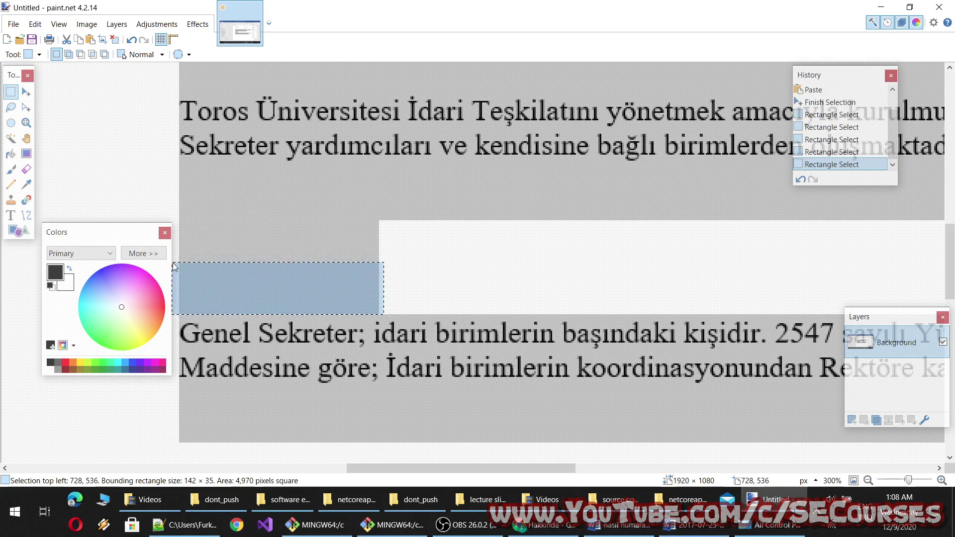
{"action": "mouse_move", "coordinate": [392, 220]}
{"action": "left_mouse_down"}
{"action": "mouse_move", "coordinate": [207, 266]}
{"action": "mouse_move", "coordinate": [213, 297]}
{"action": "left_mouse_up"}
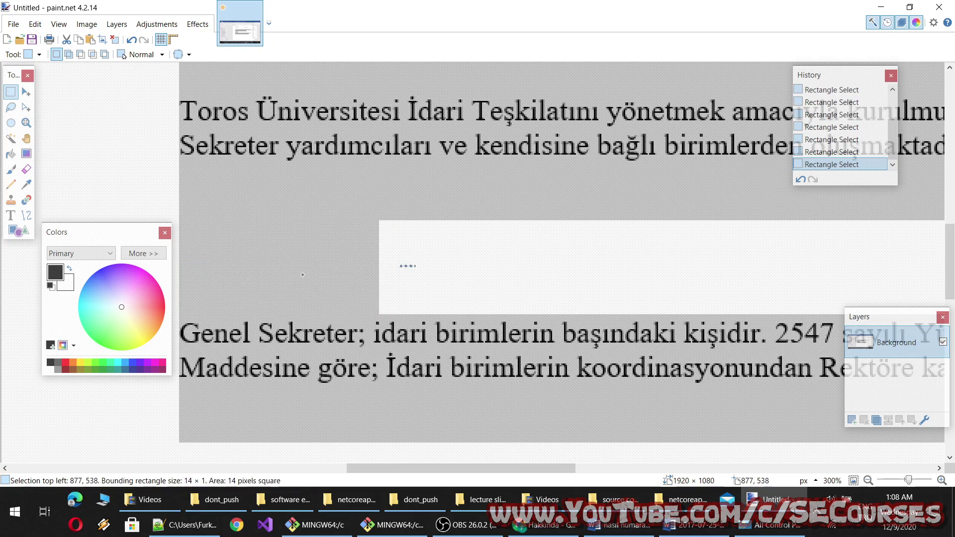
{"action": "left_click_drag", "start_coordinate": [416, 289], "coordinate": [169, 265]}
{"action": "left_click_drag", "start_coordinate": [423, 215], "coordinate": [71, 273]}
{"action": "scroll", "coordinate": [390, 299], "scroll_direction": "down", "scroll_amount": 3}
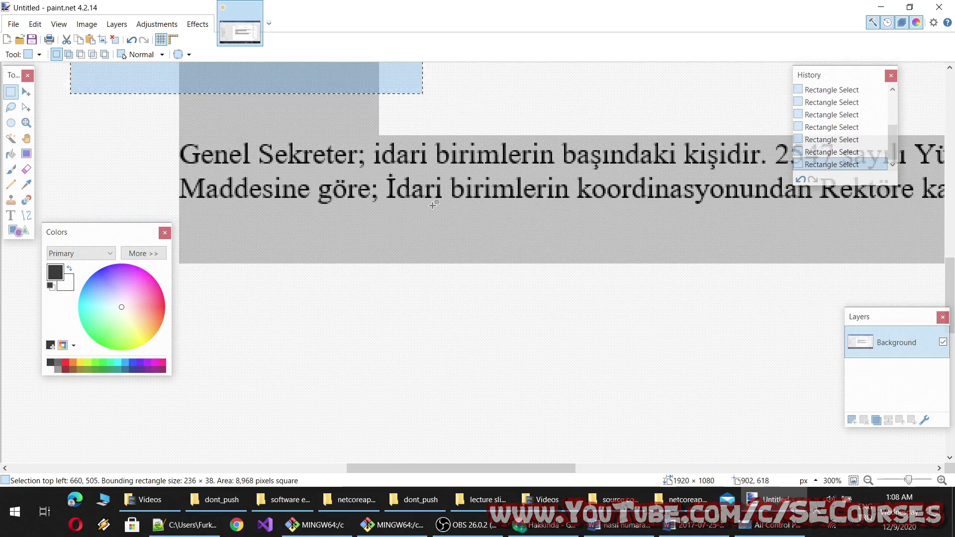
{"action": "scroll", "coordinate": [432, 205], "scroll_direction": "up", "scroll_amount": 3}
{"action": "left_click_drag", "start_coordinate": [431, 190], "coordinate": [391, 384]}
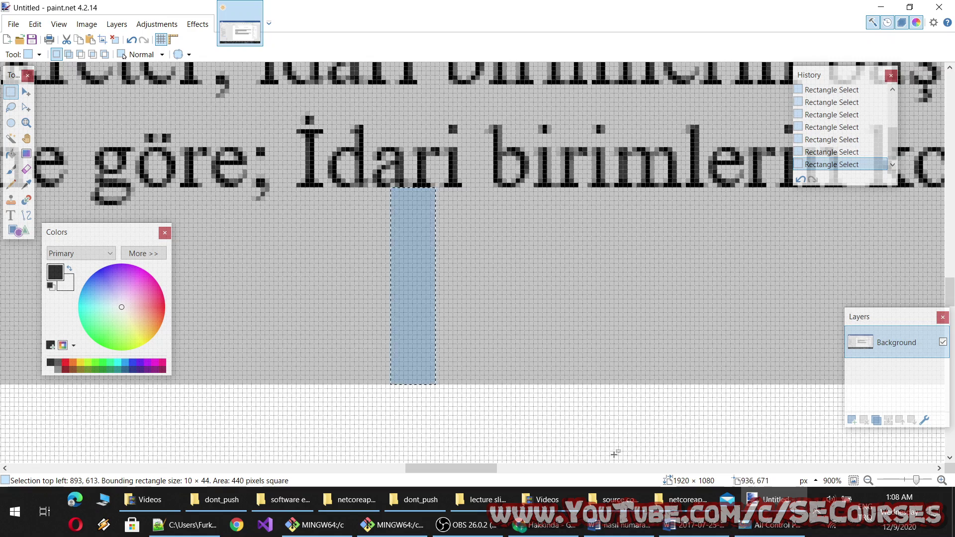
{"action": "left_click", "coordinate": [691, 533]}
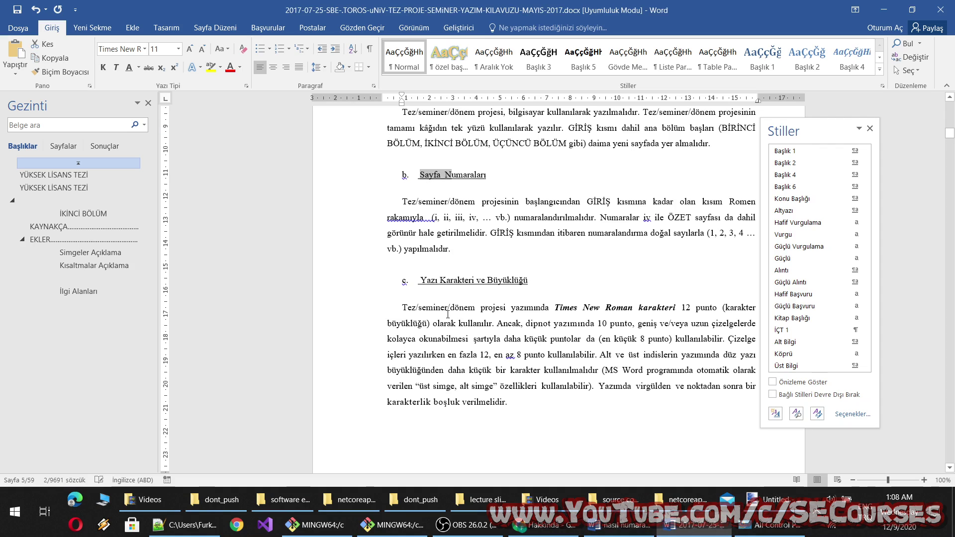
Bring up the practice document, clear the paint.net selection with Ctrl+D, and return to Word.
{"action": "left_click", "coordinate": [619, 525]}
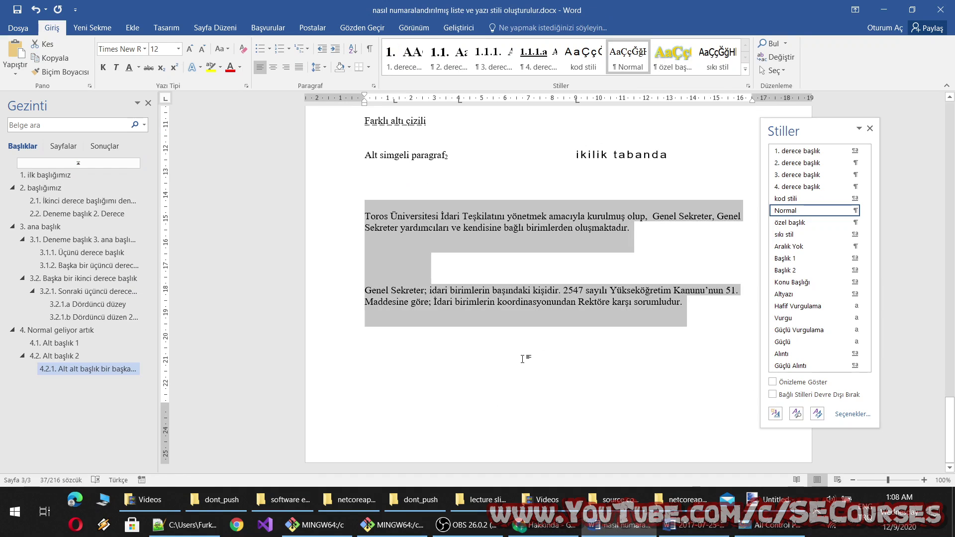
{"action": "scroll", "coordinate": [522, 359], "scroll_direction": "up", "scroll_amount": 3, "text": "ctrl"}
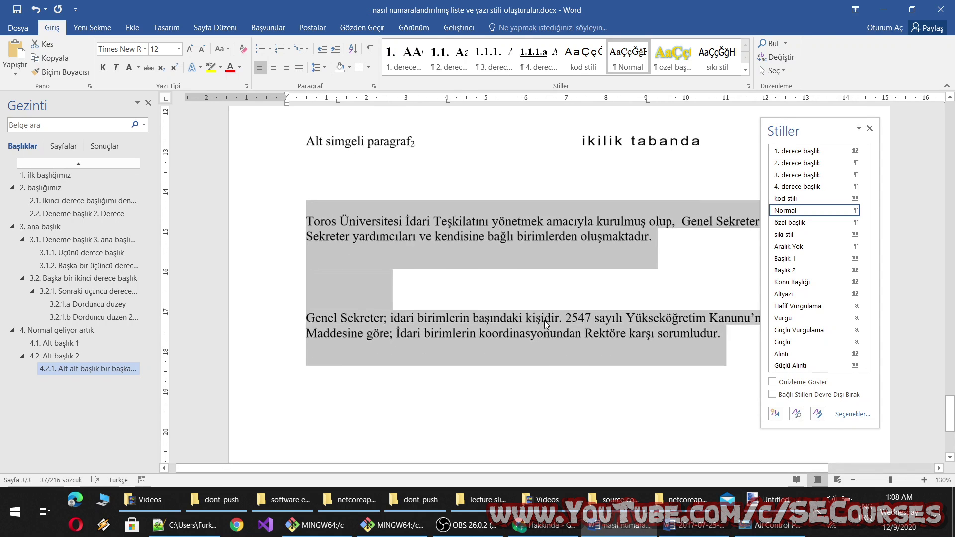
{"action": "scroll", "coordinate": [544, 324], "scroll_direction": "down", "scroll_amount": 3, "text": "ctrl"}
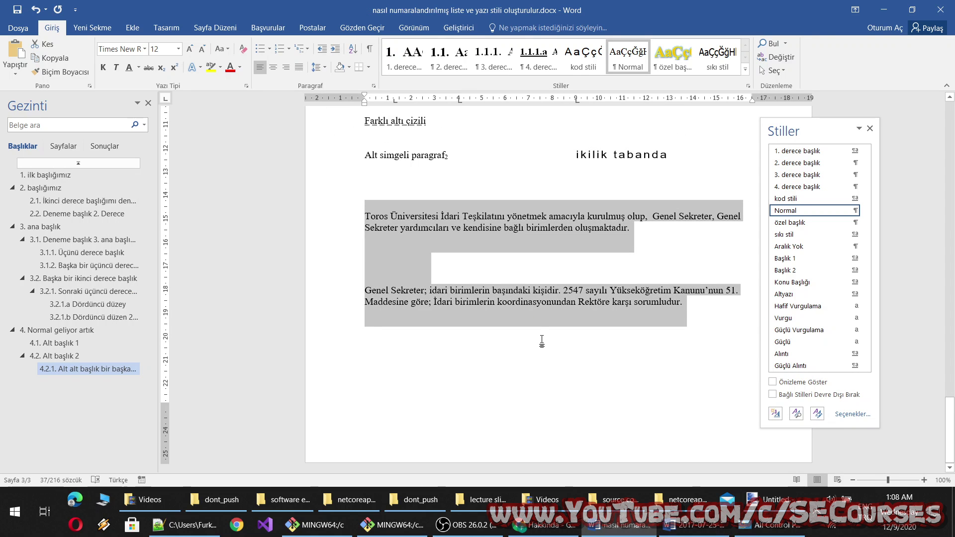
{"action": "left_click", "coordinate": [775, 500]}
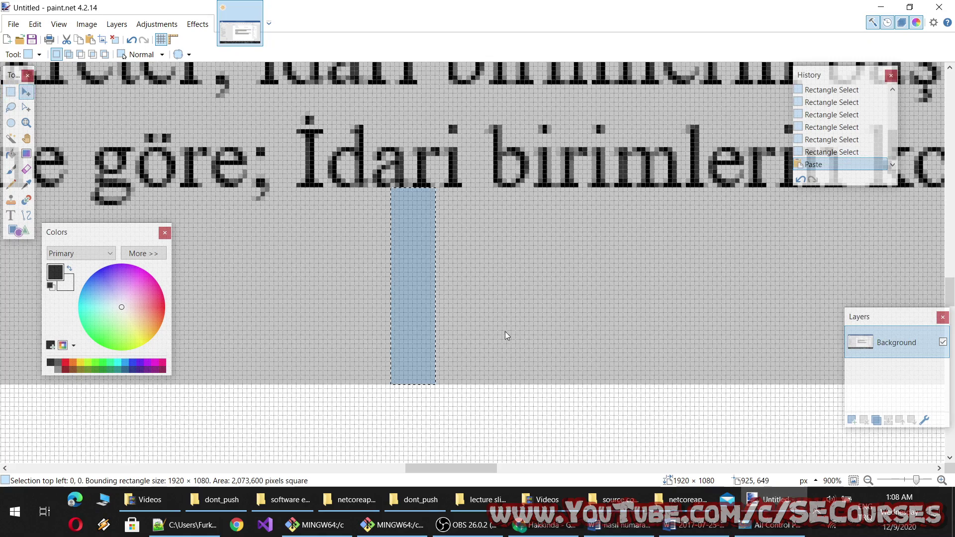
{"action": "key", "text": "ctrl+d"}
{"action": "scroll", "coordinate": [497, 336], "scroll_direction": "down", "scroll_amount": 3, "text": "ctrl"}
{"action": "key", "text": "alt+Tab"}
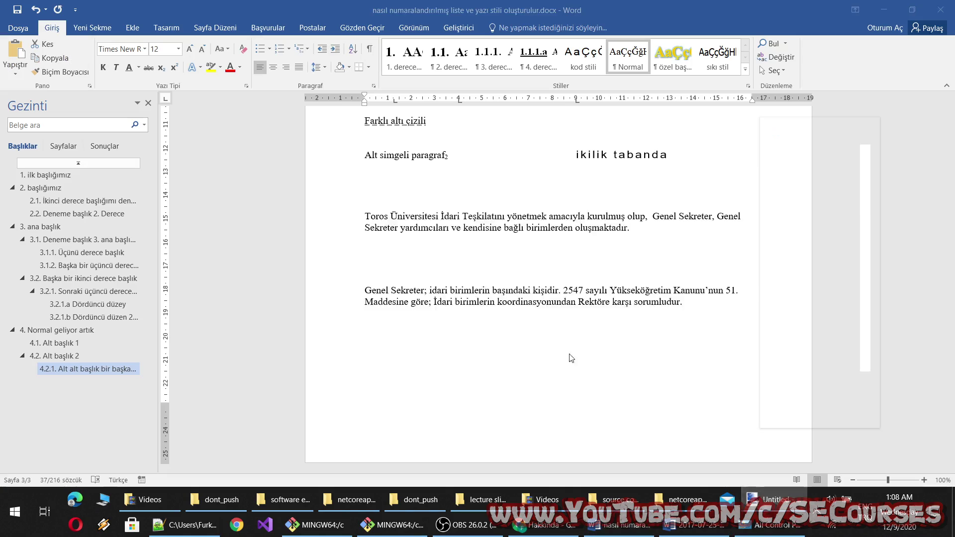
Change the selected paragraphs' spacing to 18 nk before and 36 nk after in the Paragraph dialog.
{"action": "right_click", "coordinate": [449, 315]}
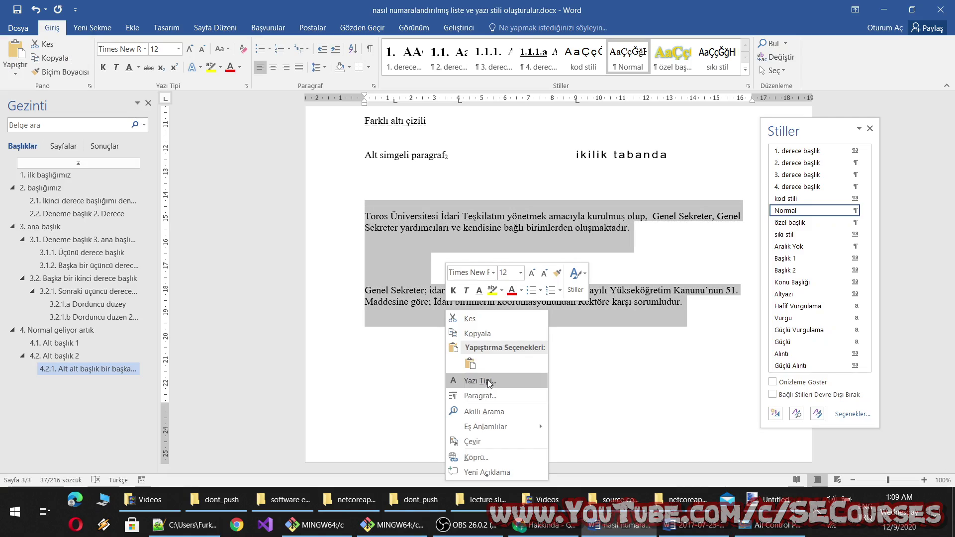
{"action": "left_click", "coordinate": [487, 395]}
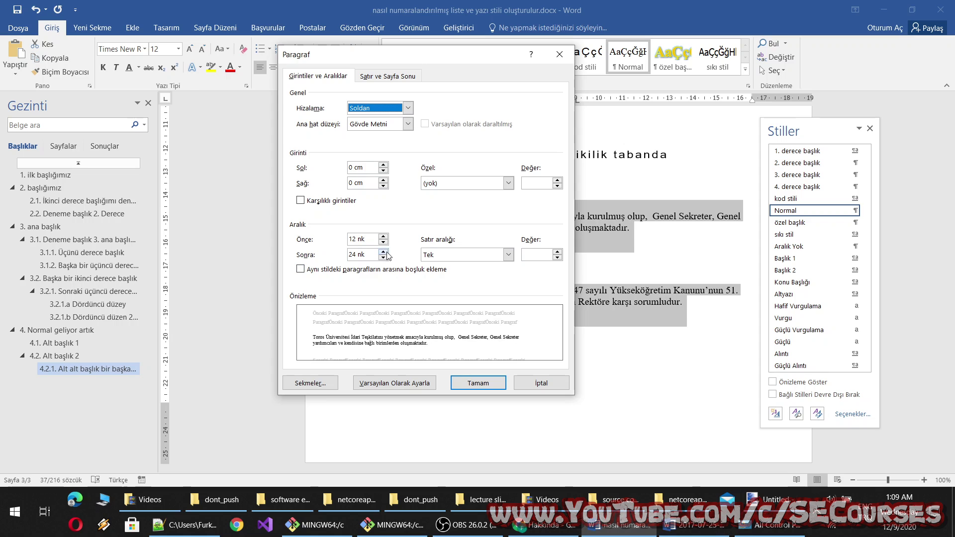
{"action": "left_click", "coordinate": [384, 243]}
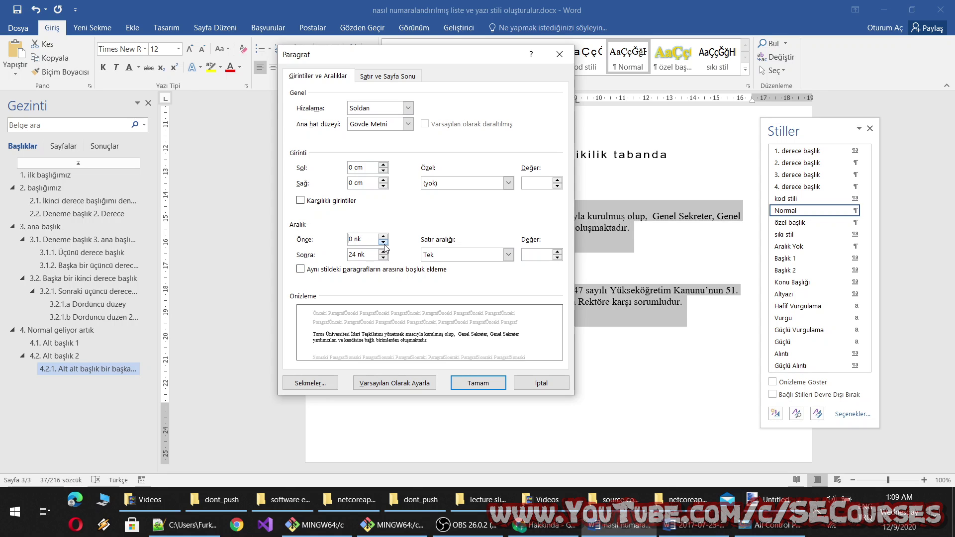
{"action": "left_click", "coordinate": [383, 242]}
{"action": "left_click", "coordinate": [383, 258]}
{"action": "left_click", "coordinate": [383, 258]}
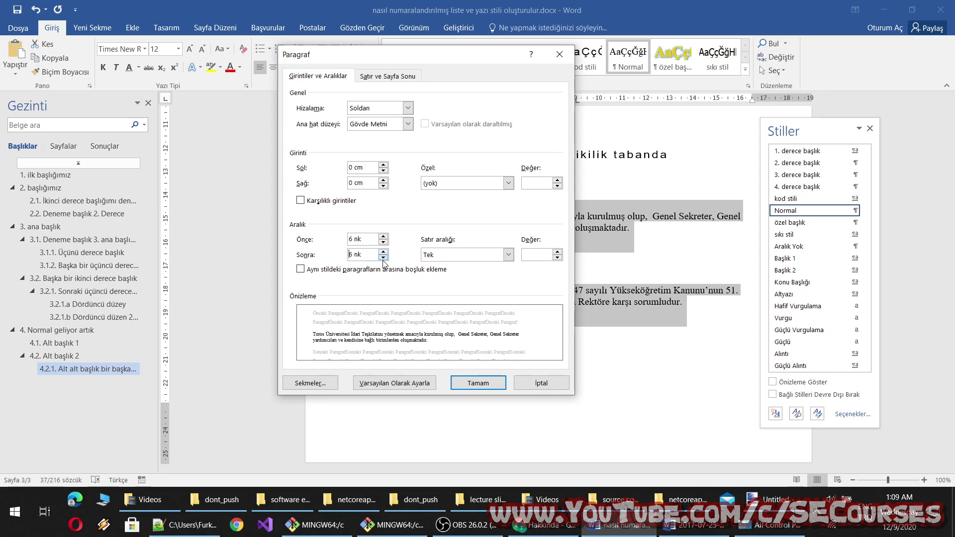
{"action": "left_click", "coordinate": [383, 258]}
{"action": "left_click", "coordinate": [383, 251]}
{"action": "left_click", "coordinate": [383, 252]}
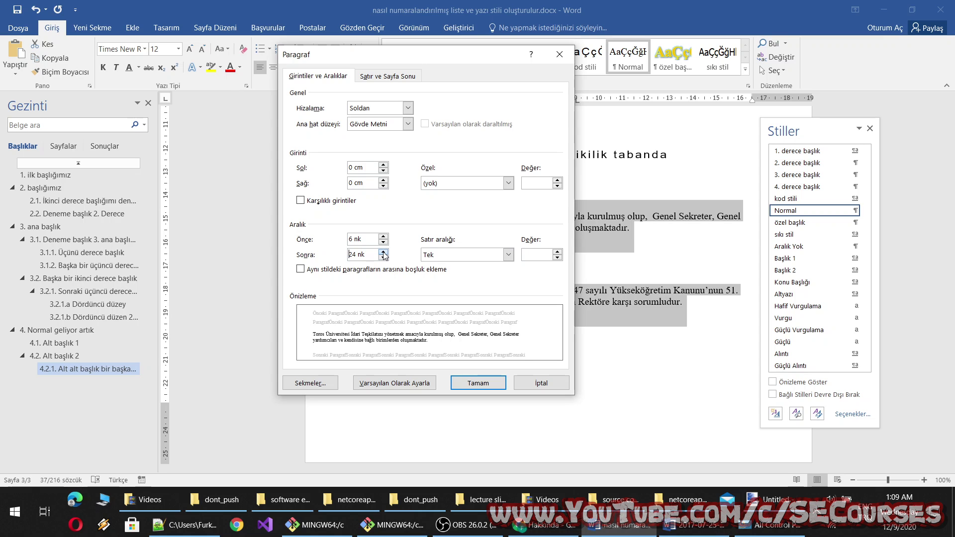
{"action": "left_click", "coordinate": [383, 251]}
{"action": "left_click", "coordinate": [384, 237]}
{"action": "left_click", "coordinate": [384, 236]}
{"action": "left_click", "coordinate": [384, 237]}
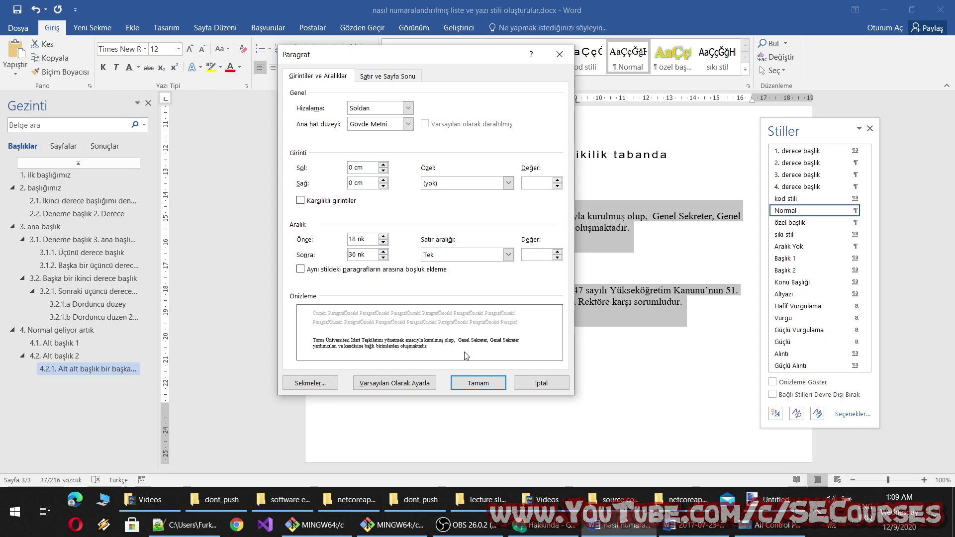
{"action": "left_click", "coordinate": [476, 382]}
Block-select the empty areas below the first paragraph and above 'Toros Üniversitesi' to gauge the gaps.
{"action": "left_click", "coordinate": [442, 218]}
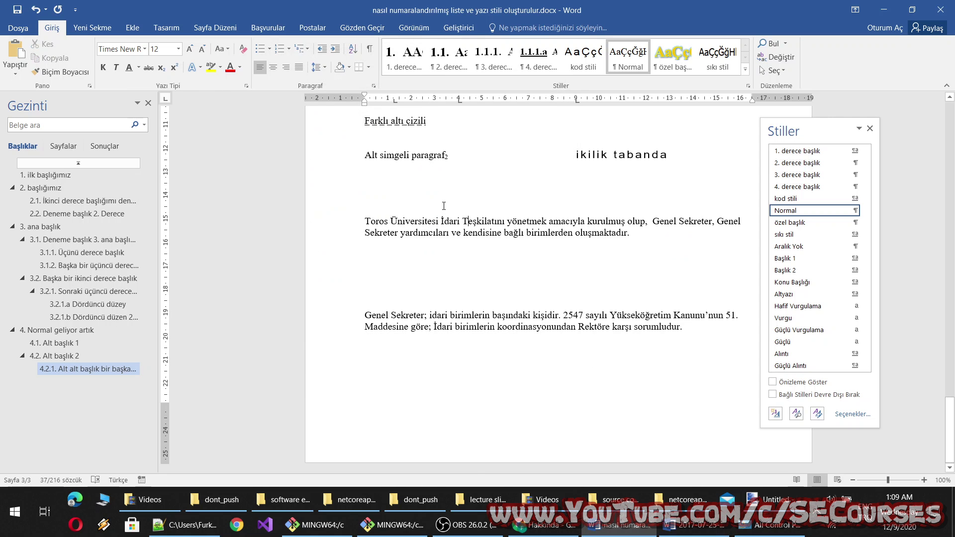
{"action": "left_click_drag", "start_coordinate": [405, 245], "coordinate": [425, 246]}
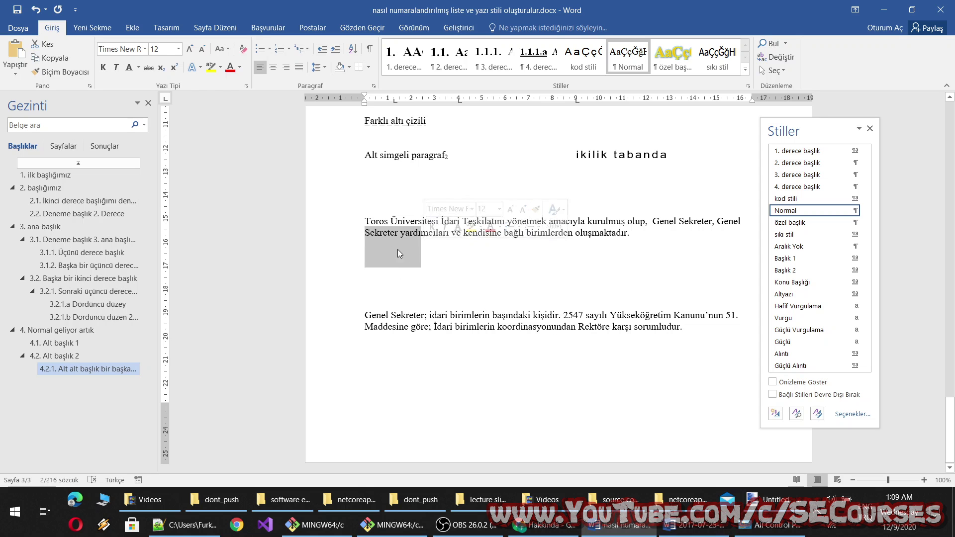
{"action": "left_click_drag", "start_coordinate": [439, 225], "coordinate": [403, 204]}
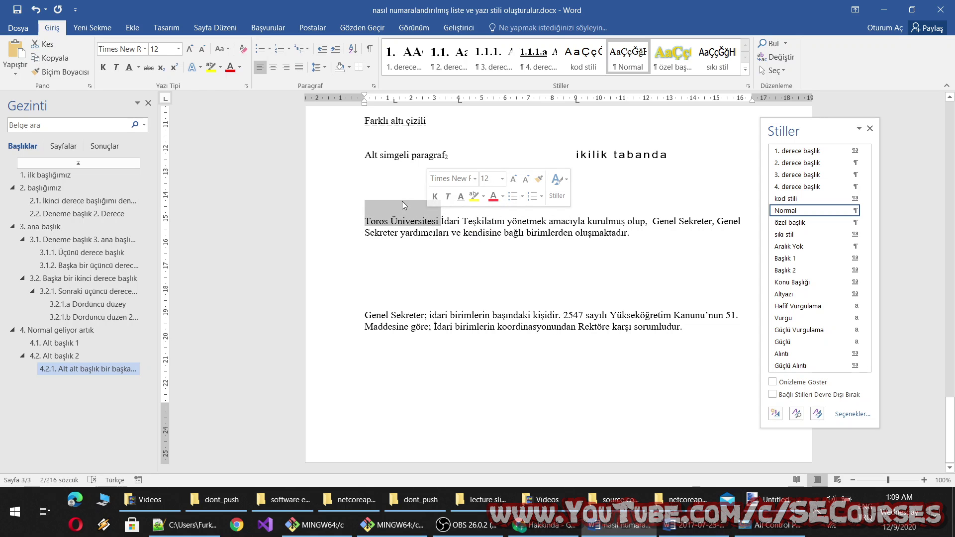
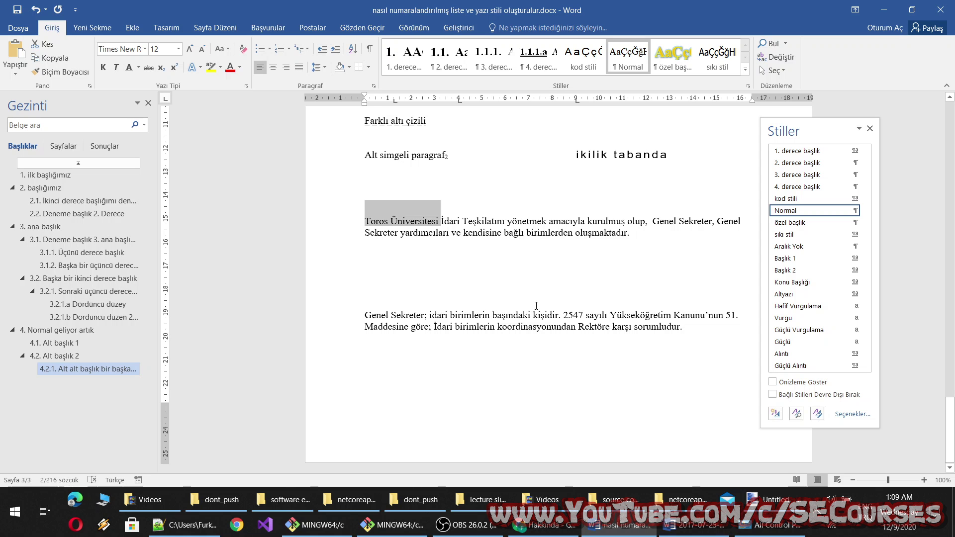
Select the '4. NORMAL GELİYOR ARTIK' heading plus the 'Deneme mesaj' line, then switch to Paint.NET.
{"action": "scroll", "coordinate": [536, 306], "scroll_direction": "up", "scroll_amount": 1}
{"action": "scroll", "coordinate": [547, 294], "scroll_direction": "up", "scroll_amount": 5}
{"action": "scroll", "coordinate": [547, 293], "scroll_direction": "up", "scroll_amount": 5}
{"action": "scroll", "coordinate": [473, 382], "scroll_direction": "up", "scroll_amount": 1}
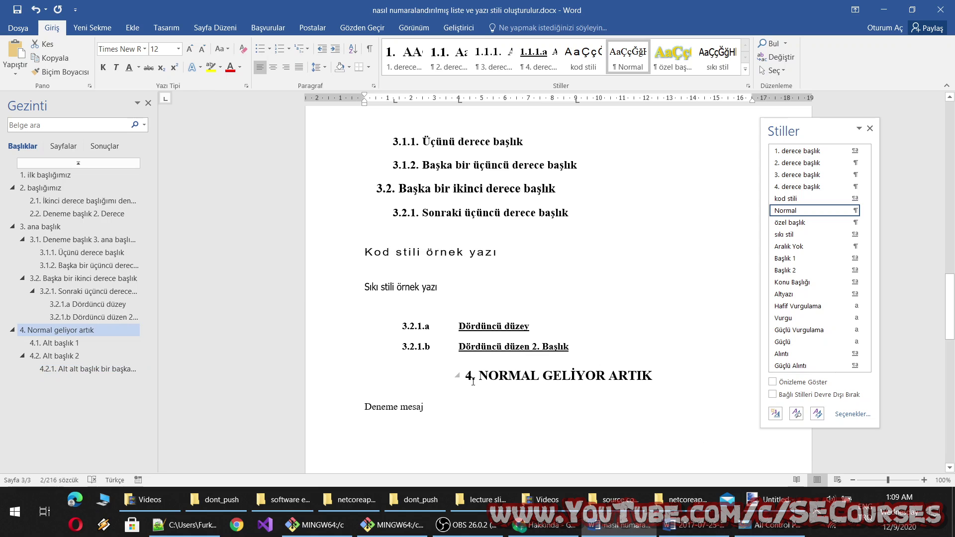
{"action": "left_click", "coordinate": [473, 381]}
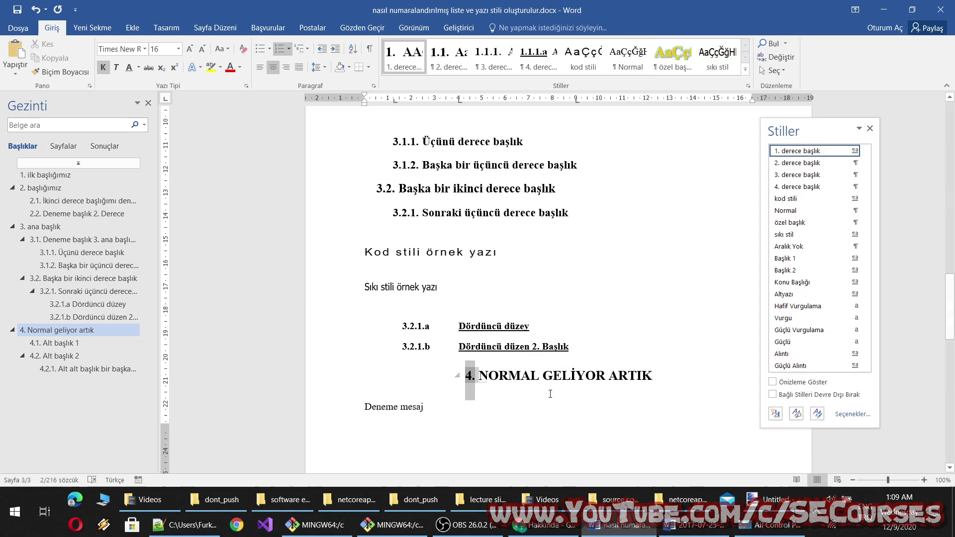
{"action": "triple_click", "coordinate": [652, 372]}
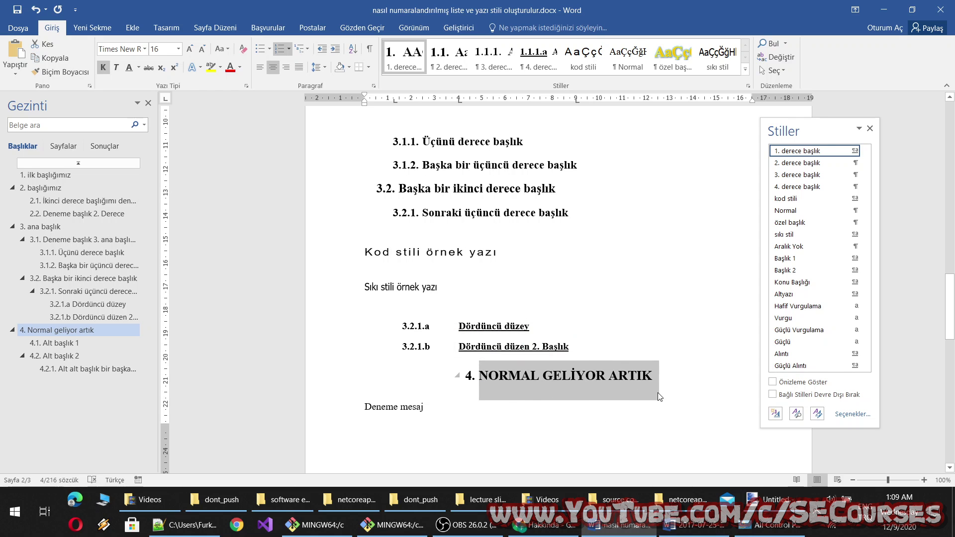
{"action": "left_click", "coordinate": [420, 406], "text": "ctrl"}
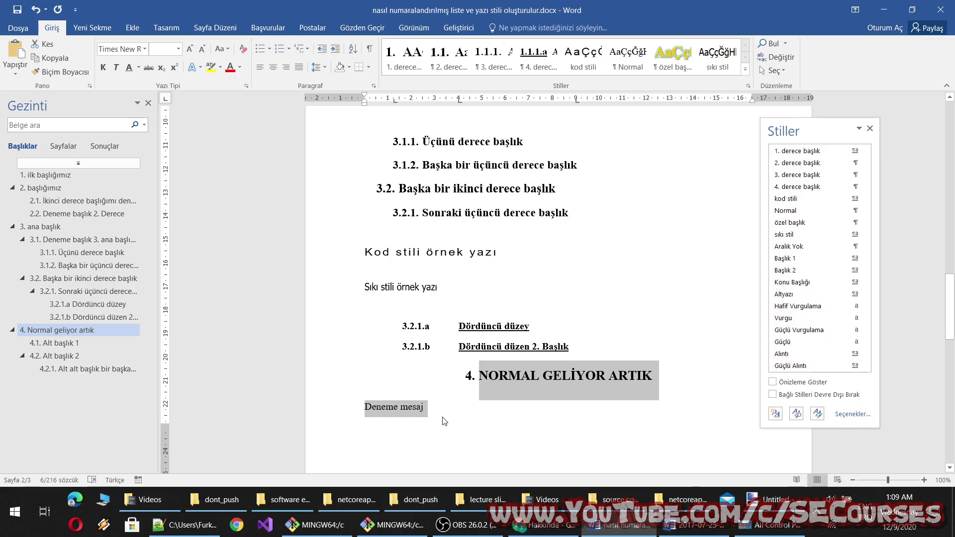
{"action": "left_click", "coordinate": [774, 500]}
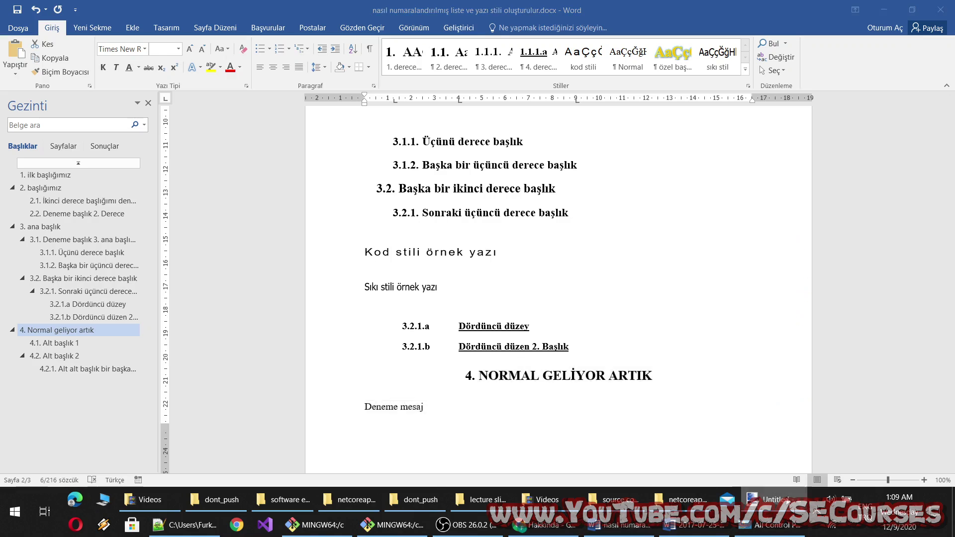
Draw two black horizontal lines beneath the heading in the Paint.NET screenshot.
{"action": "scroll", "coordinate": [653, 342], "scroll_direction": "down", "scroll_amount": 5}
{"action": "scroll", "coordinate": [572, 323], "scroll_direction": "up", "scroll_amount": 3}
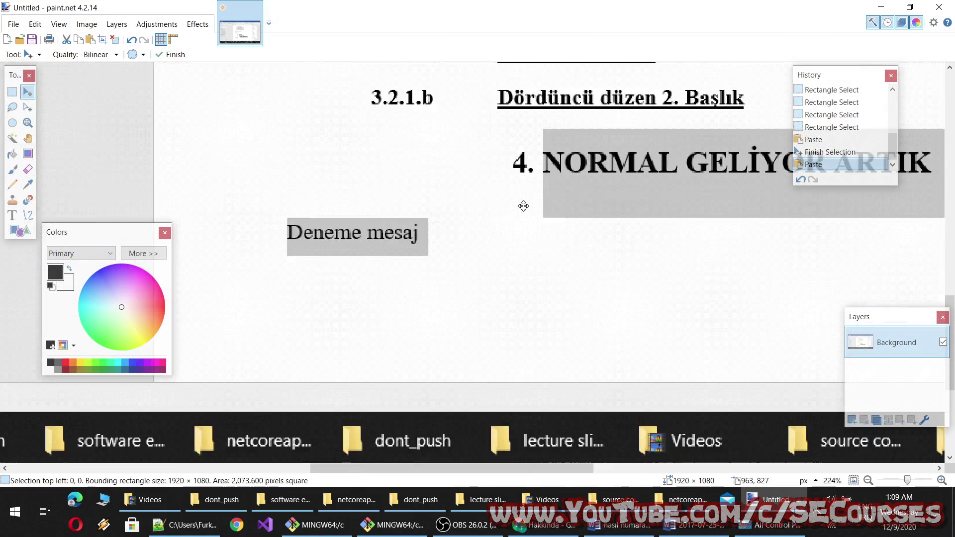
{"action": "scroll", "coordinate": [522, 205], "scroll_direction": "up", "scroll_amount": 2}
{"action": "left_click", "coordinate": [28, 215]}
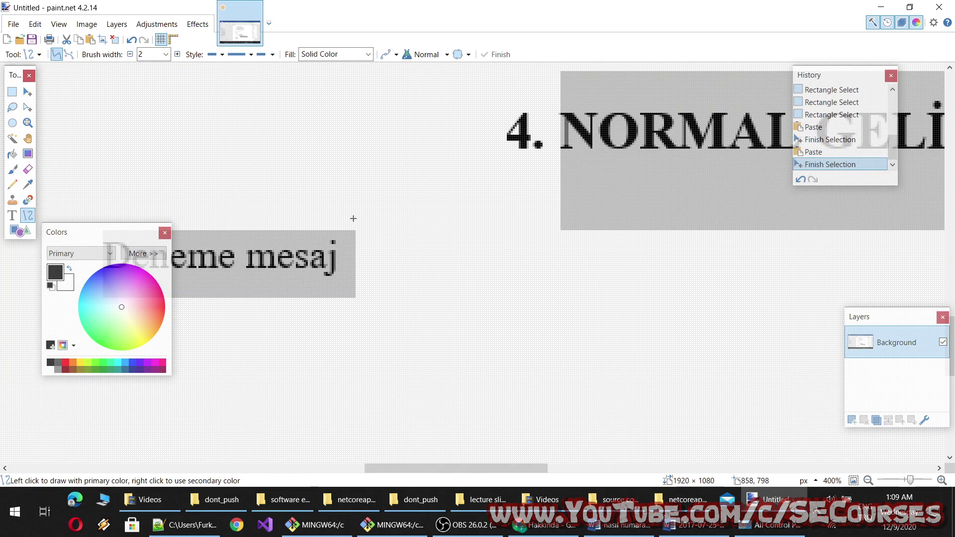
{"action": "left_click_drag", "start_coordinate": [354, 228], "coordinate": [588, 234]}
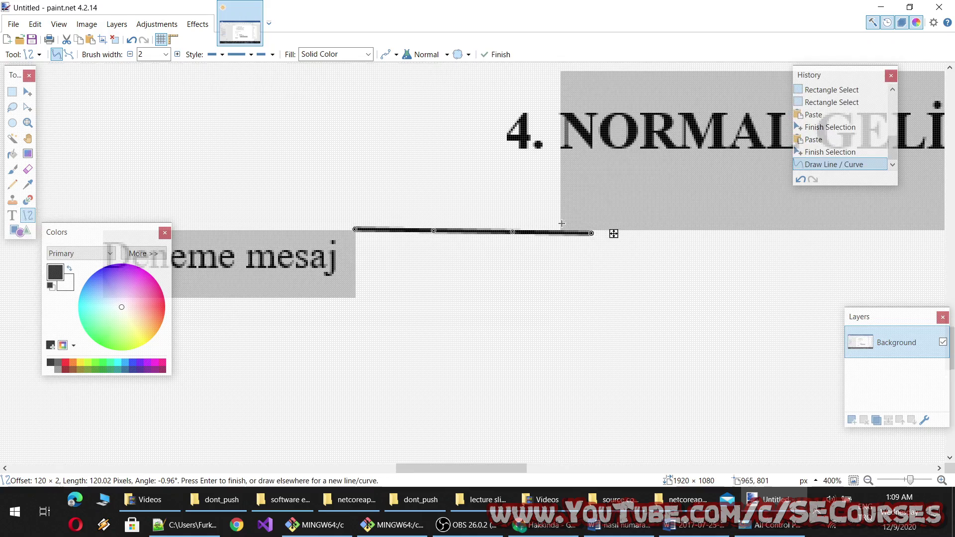
{"action": "scroll", "coordinate": [557, 235], "scroll_direction": "up", "scroll_amount": 4}
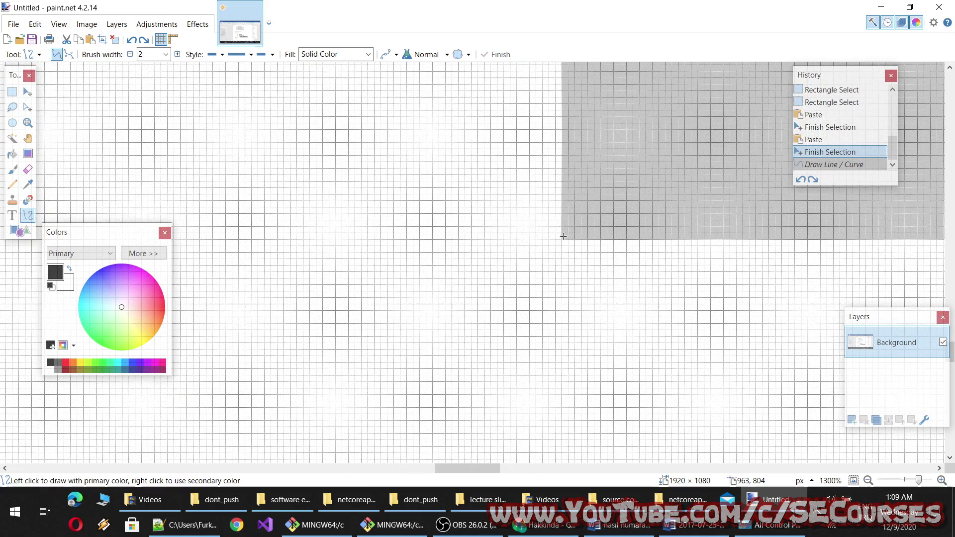
{"action": "mouse_move", "coordinate": [557, 235]}
{"action": "left_mouse_down"}
{"action": "mouse_move", "coordinate": [50, 233]}
{"action": "mouse_move", "coordinate": [171, 236]}
{"action": "left_mouse_up"}
{"action": "scroll", "coordinate": [50, 233], "scroll_direction": "up", "scroll_amount": 1}
{"action": "scroll", "coordinate": [447, 419], "scroll_direction": "down", "scroll_amount": 5}
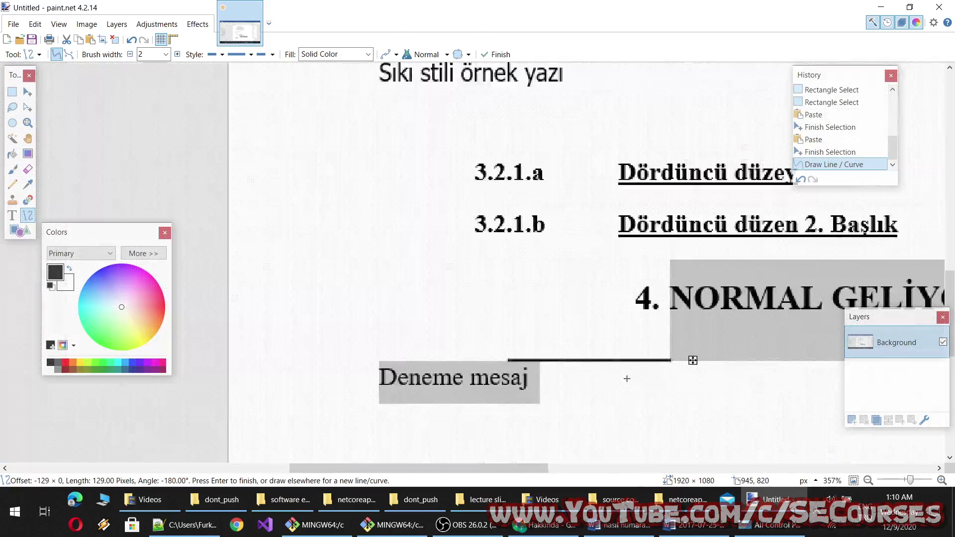
{"action": "scroll", "coordinate": [632, 368], "scroll_direction": "down", "scroll_amount": 3}
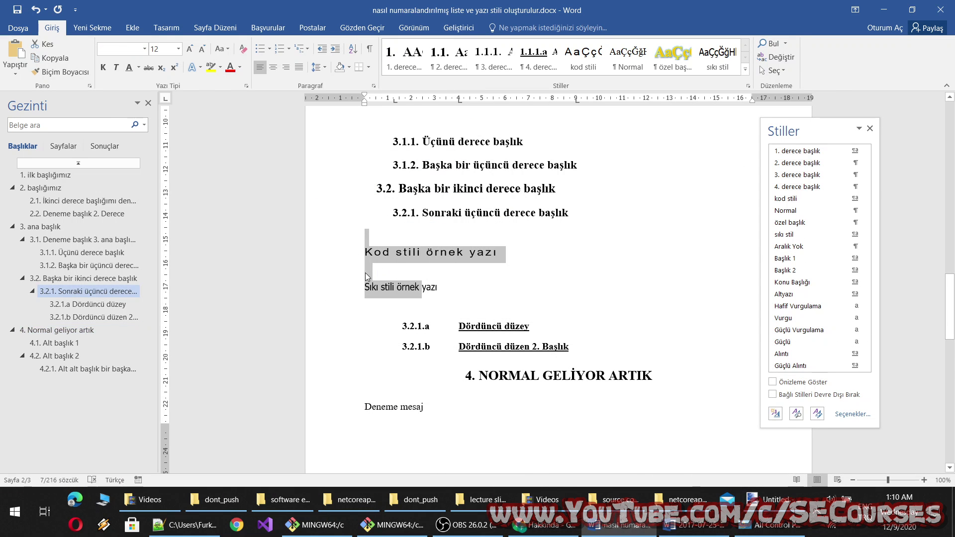
Right-align the 'Kod stili örnek yazı' line and delete the blank line below it.
{"action": "left_click", "coordinate": [368, 253]}
{"action": "key", "text": "ctrl+r"}
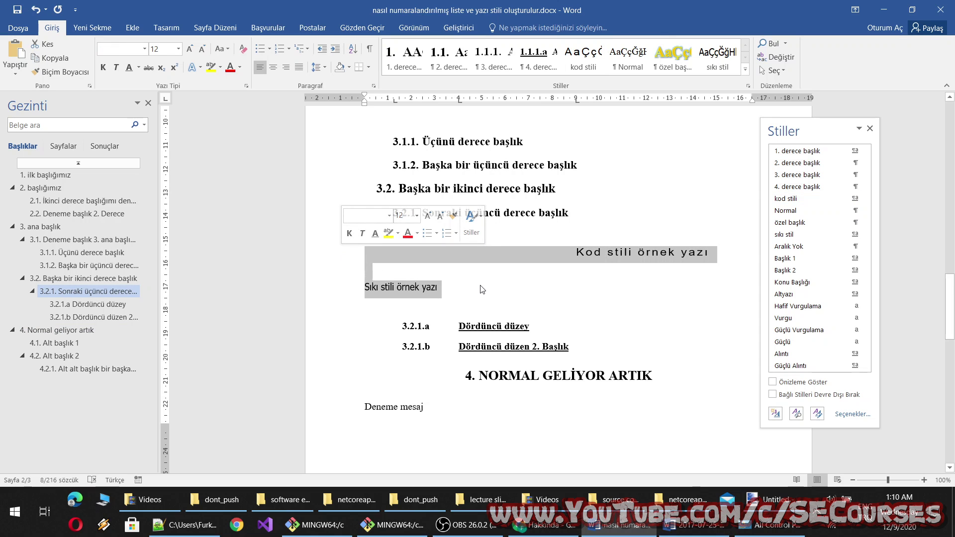
{"action": "left_click", "coordinate": [415, 270]}
{"action": "key", "text": "BackSpace"}
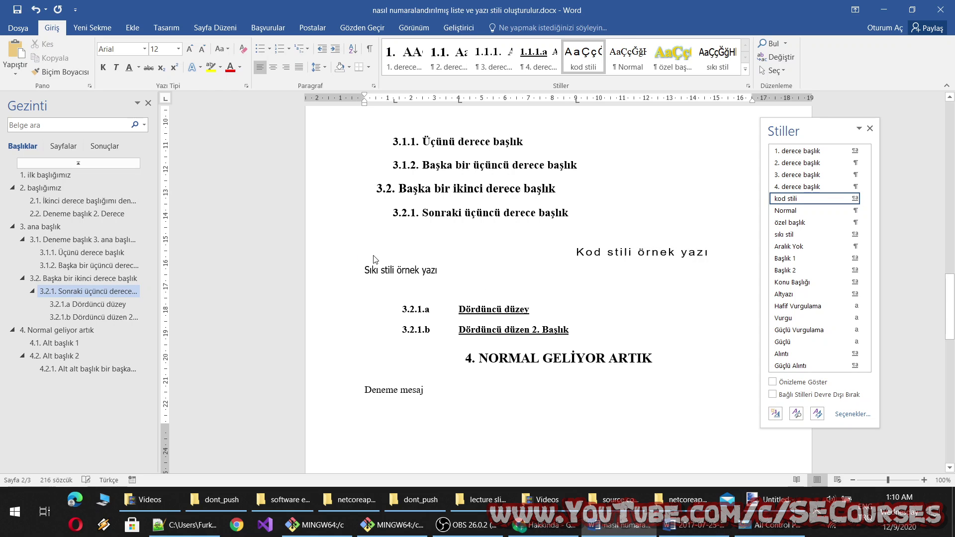
{"action": "left_click_drag", "start_coordinate": [374, 259], "coordinate": [449, 264]}
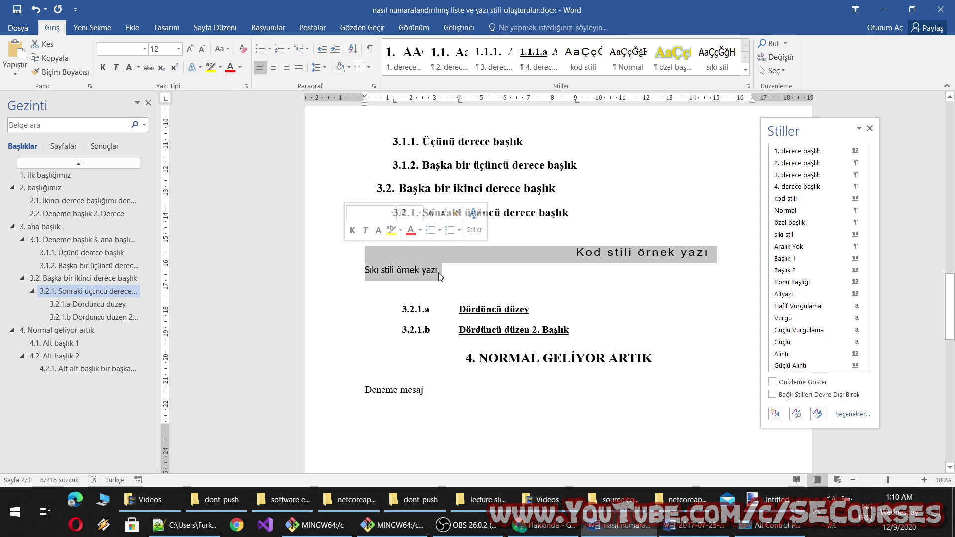
Turn on Show/Hide ¶ to display paragraph and spacing marks.
{"action": "left_click", "coordinate": [371, 51]}
{"action": "left_click", "coordinate": [484, 274]}
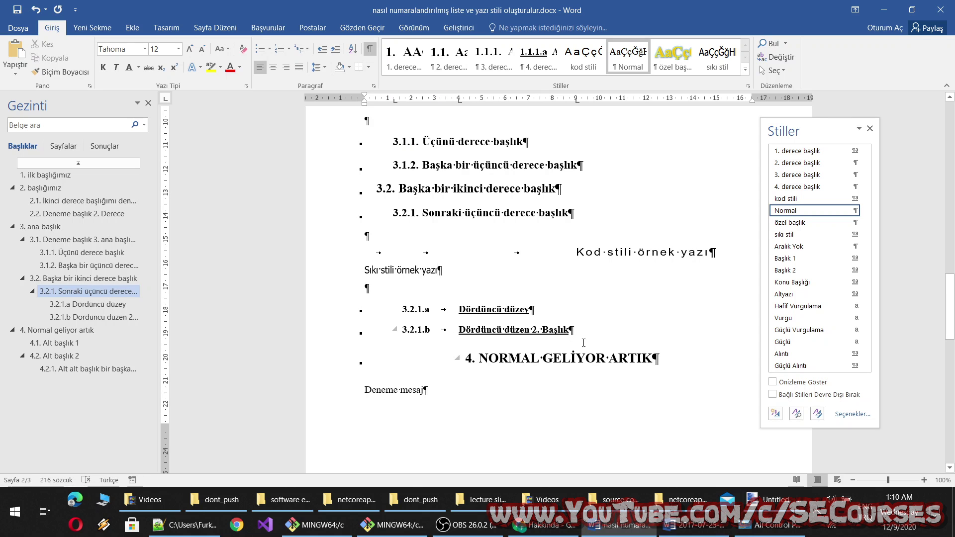
{"action": "scroll", "coordinate": [609, 336], "scroll_direction": "up", "scroll_amount": 3}
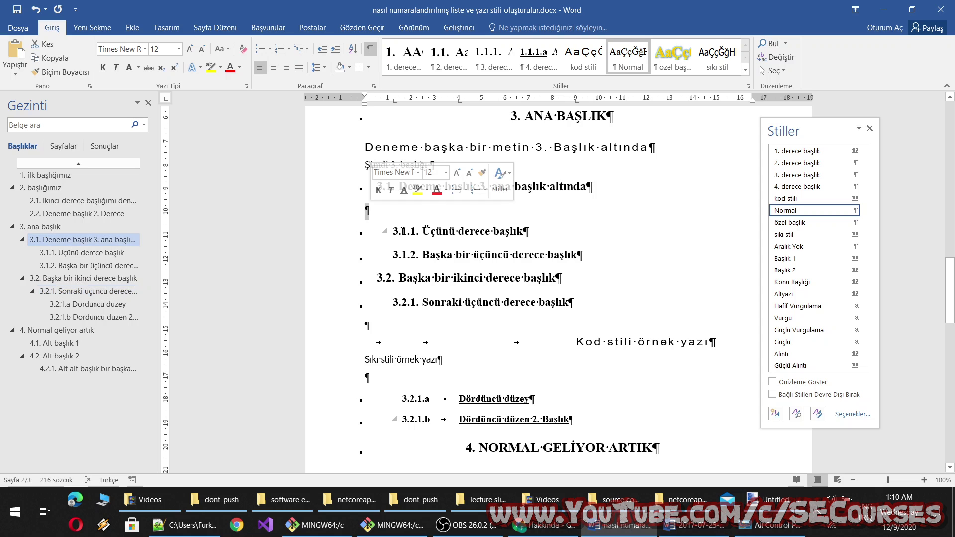
{"action": "scroll", "coordinate": [450, 230], "scroll_direction": "up", "scroll_amount": 2}
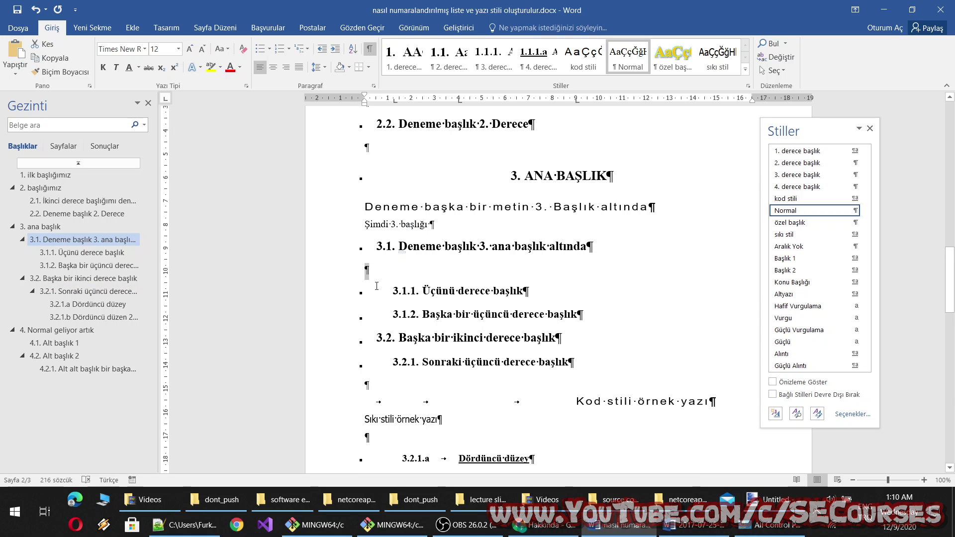
{"action": "left_click", "coordinate": [449, 269]}
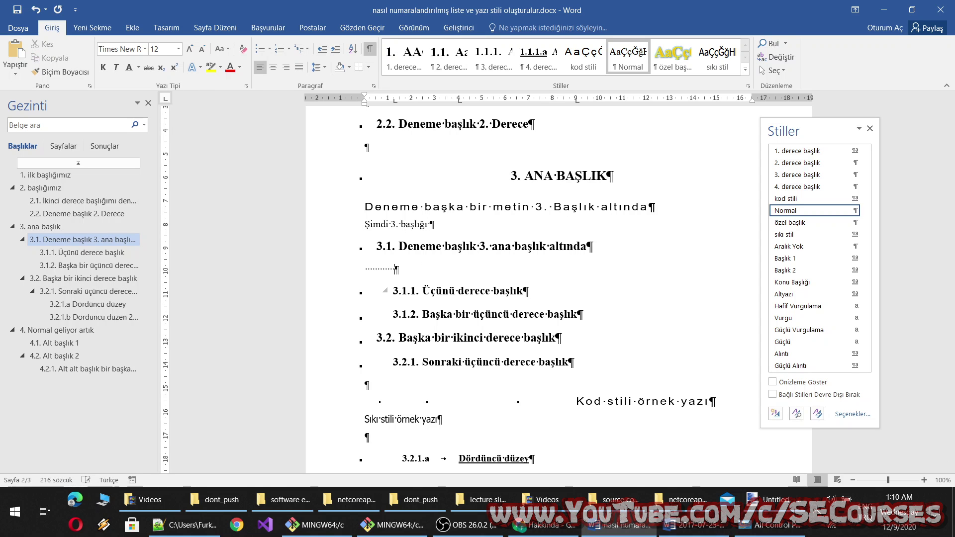
Insert three tabs into the spaces line below the Toros paragraph.
{"action": "scroll", "coordinate": [423, 285], "scroll_direction": "down", "scroll_amount": 3}
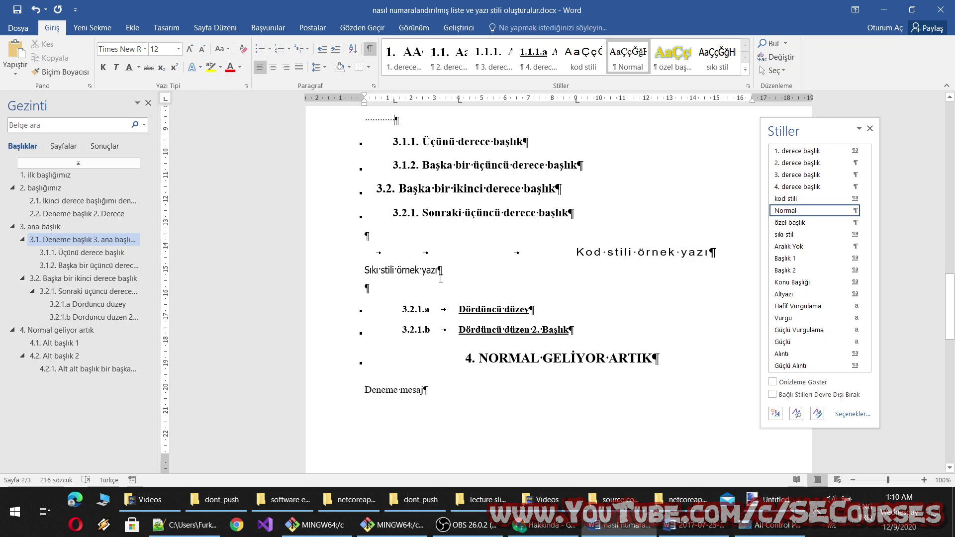
{"action": "scroll", "coordinate": [426, 252], "scroll_direction": "up", "scroll_amount": 2}
{"action": "scroll", "coordinate": [462, 288], "scroll_direction": "down", "scroll_amount": 8}
{"action": "scroll", "coordinate": [494, 325], "scroll_direction": "down", "scroll_amount": 4}
{"action": "scroll", "coordinate": [494, 325], "scroll_direction": "down", "scroll_amount": 2}
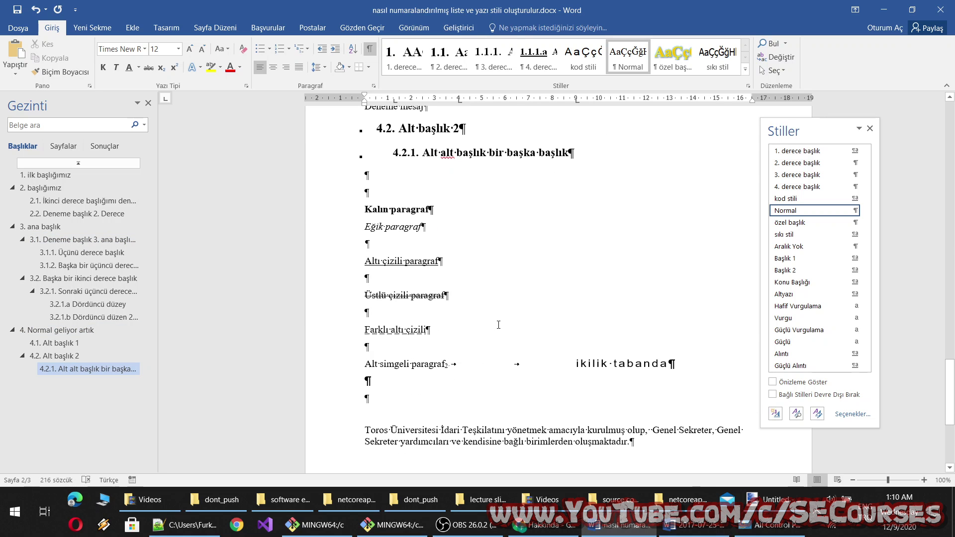
{"action": "scroll", "coordinate": [499, 323], "scroll_direction": "down", "scroll_amount": 1}
{"action": "scroll", "coordinate": [493, 338], "scroll_direction": "down", "scroll_amount": 1}
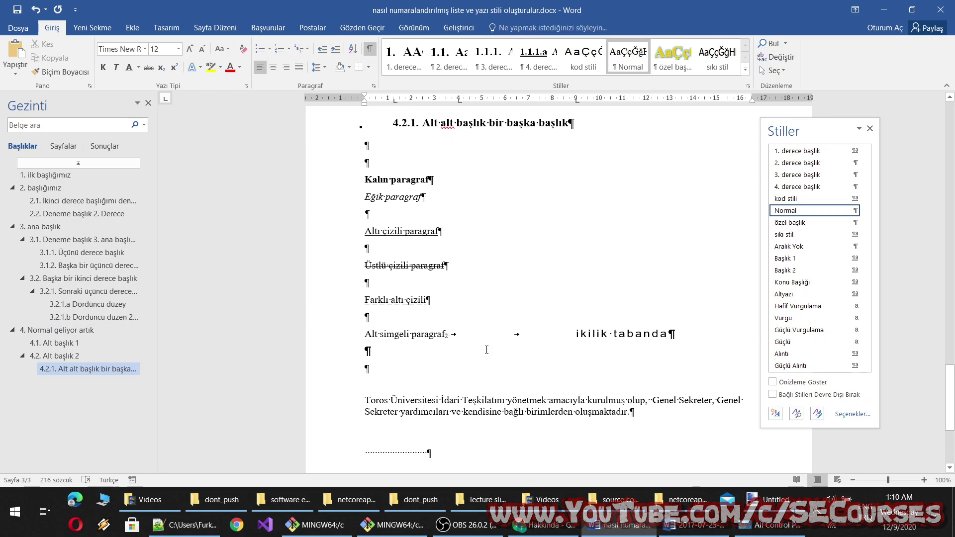
{"action": "scroll", "coordinate": [482, 358], "scroll_direction": "down", "scroll_amount": 3}
{"action": "scroll", "coordinate": [387, 336], "scroll_direction": "up", "scroll_amount": 2}
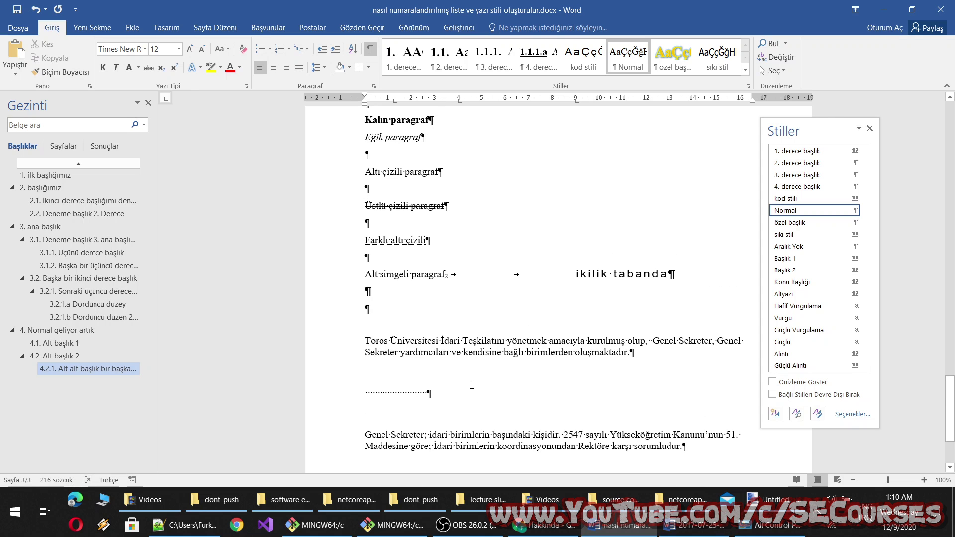
{"action": "scroll", "coordinate": [448, 348], "scroll_direction": "down", "scroll_amount": 3}
{"action": "left_click", "coordinate": [390, 303]}
{"action": "key", "text": "Tab"}
{"action": "key", "text": "Tab"}
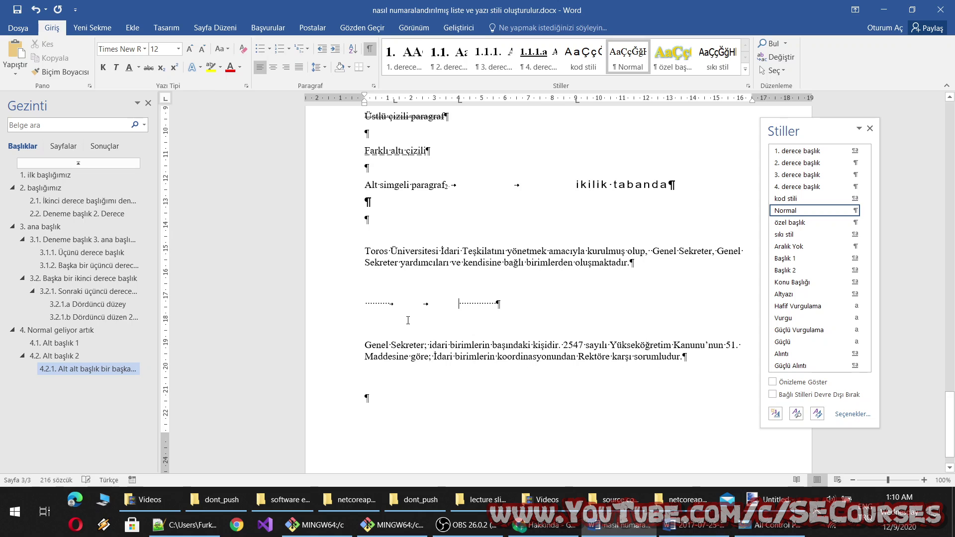
{"action": "key", "text": "Tab"}
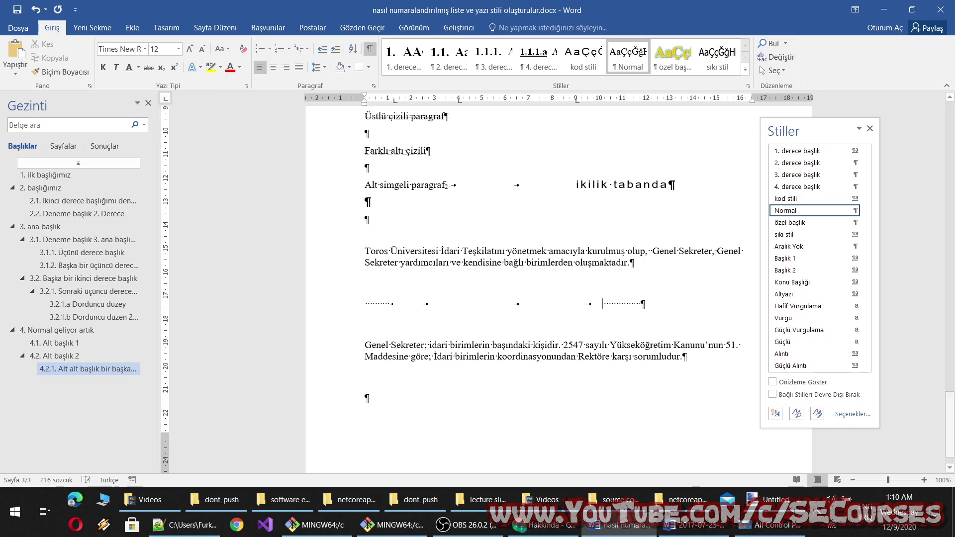
{"action": "key", "text": "Tab"}
{"action": "key", "text": "Tab"}
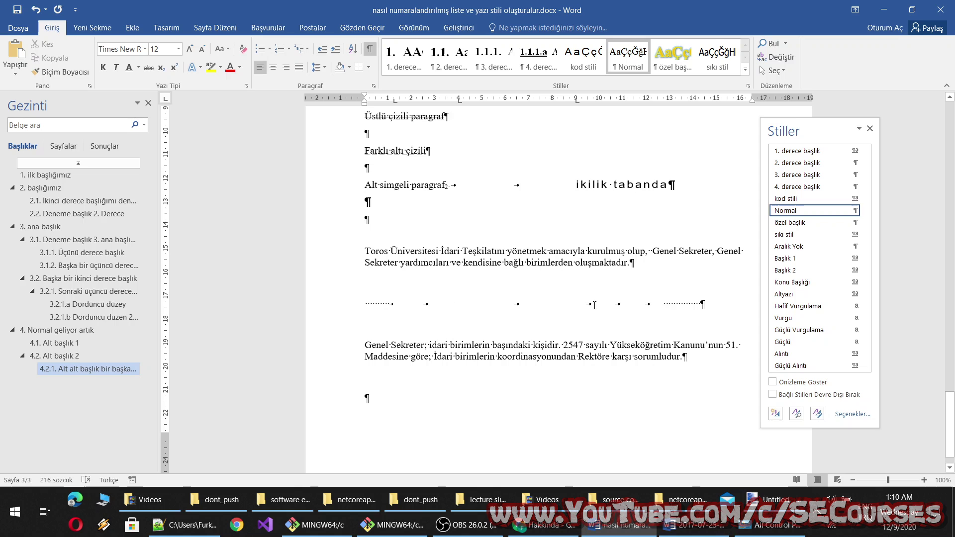
{"action": "left_click_drag", "start_coordinate": [559, 311], "coordinate": [393, 304]}
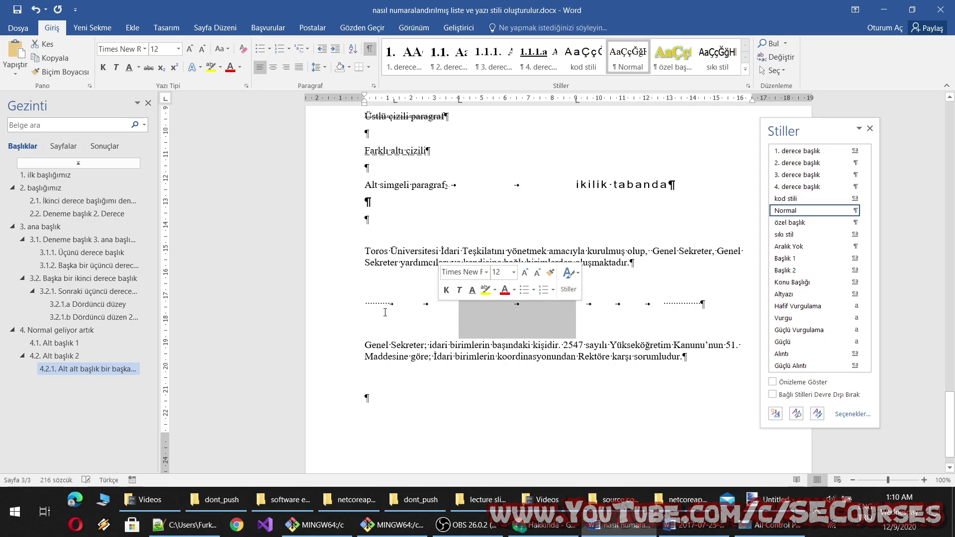
{"action": "left_click", "coordinate": [384, 304]}
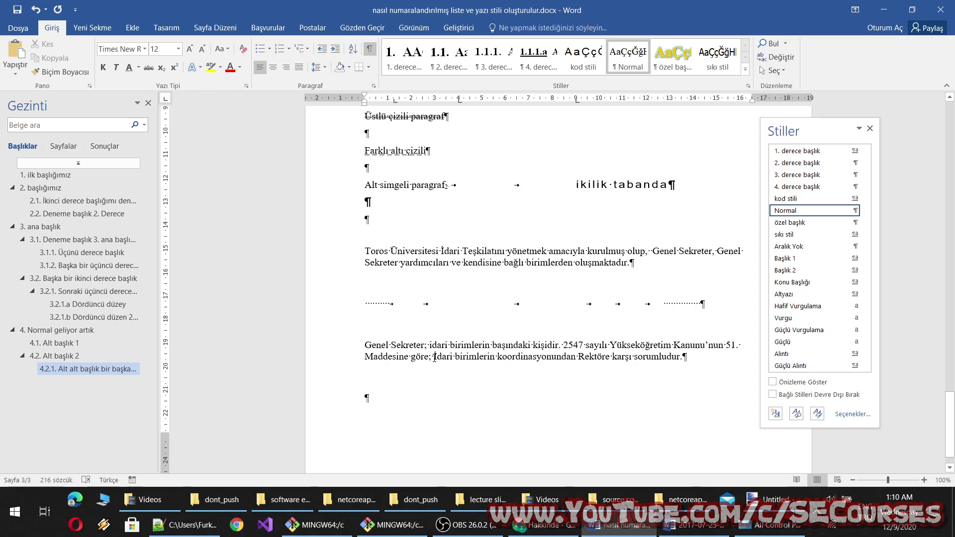
Hide formatting marks and scroll through the document to its last paragraph.
{"action": "left_click", "coordinate": [369, 48]}
{"action": "left_click", "coordinate": [443, 185]}
{"action": "scroll", "coordinate": [443, 191], "scroll_direction": "up", "scroll_amount": 1}
{"action": "scroll", "coordinate": [443, 191], "scroll_direction": "up", "scroll_amount": 6}
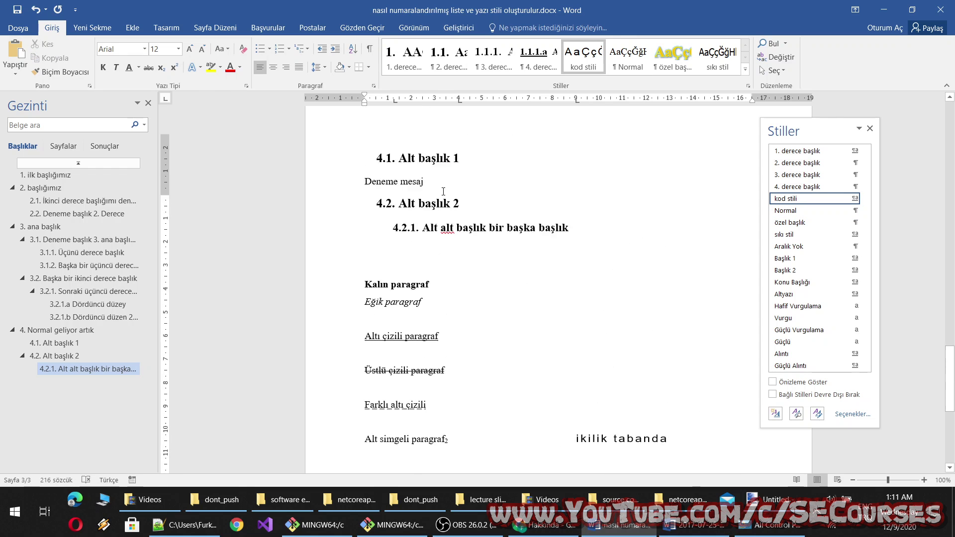
{"action": "scroll", "coordinate": [444, 191], "scroll_direction": "up", "scroll_amount": 5}
{"action": "scroll", "coordinate": [443, 191], "scroll_direction": "up", "scroll_amount": 7}
{"action": "scroll", "coordinate": [443, 191], "scroll_direction": "up", "scroll_amount": 7}
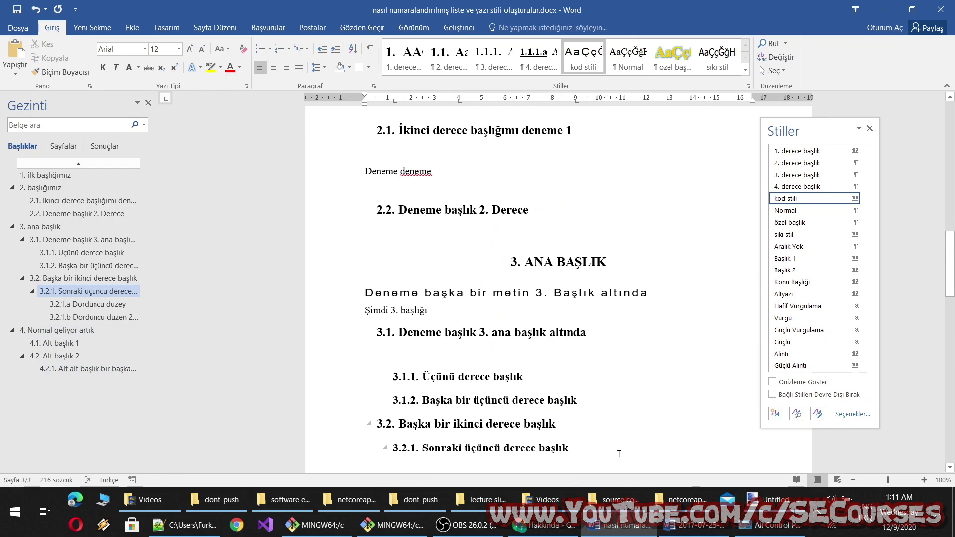
{"action": "left_click", "coordinate": [445, 526]}
{"action": "left_click", "coordinate": [444, 525]}
{"action": "scroll", "coordinate": [359, 244], "scroll_direction": "up", "scroll_amount": 2}
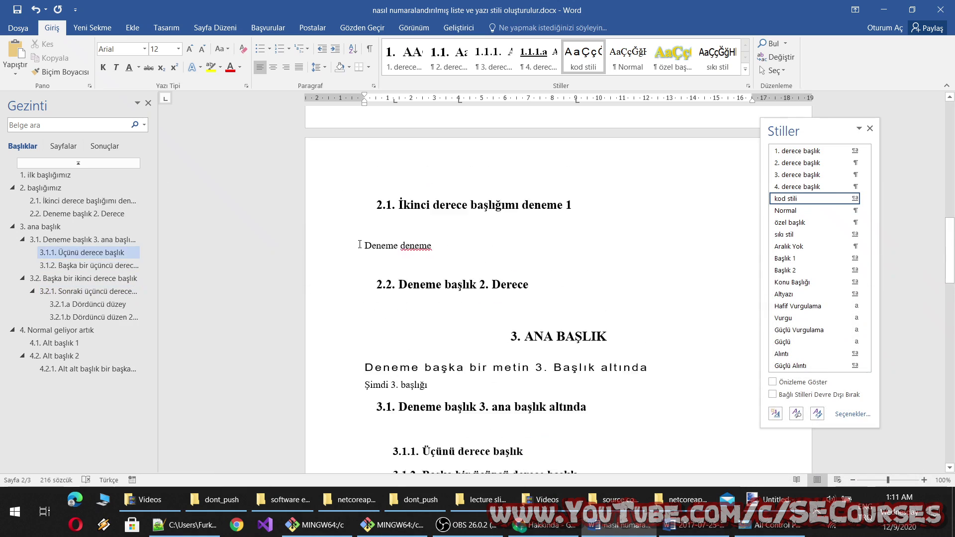
{"action": "scroll", "coordinate": [360, 244], "scroll_direction": "up", "scroll_amount": 6}
{"action": "scroll", "coordinate": [379, 235], "scroll_direction": "up", "scroll_amount": 5}
{"action": "scroll", "coordinate": [393, 257], "scroll_direction": "down", "scroll_amount": 1}
{"action": "scroll", "coordinate": [472, 336], "scroll_direction": "down", "scroll_amount": 11}
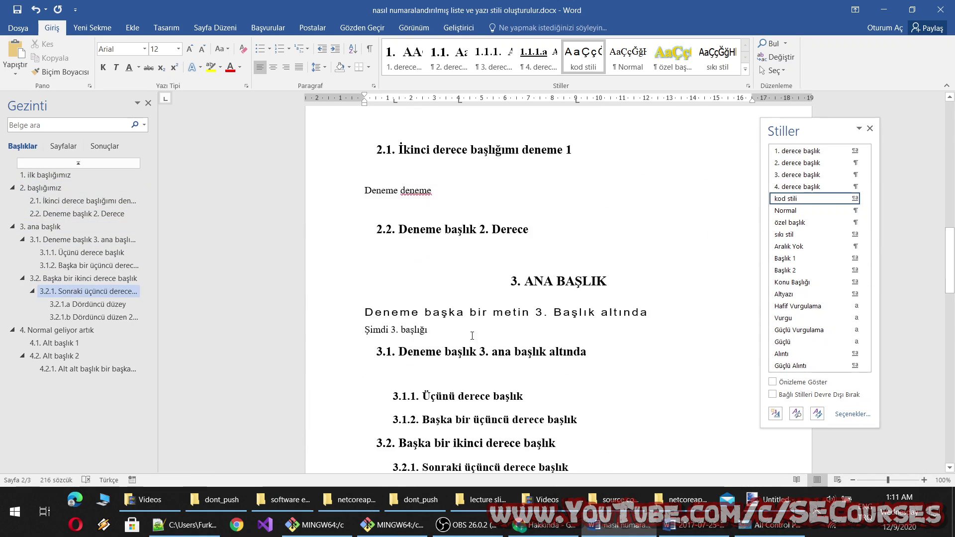
{"action": "scroll", "coordinate": [472, 336], "scroll_direction": "down", "scroll_amount": 9}
{"action": "scroll", "coordinate": [478, 333], "scroll_direction": "down", "scroll_amount": 8}
{"action": "scroll", "coordinate": [492, 329], "scroll_direction": "down", "scroll_amount": 6}
{"action": "scroll", "coordinate": [503, 326], "scroll_direction": "down", "scroll_amount": 3}
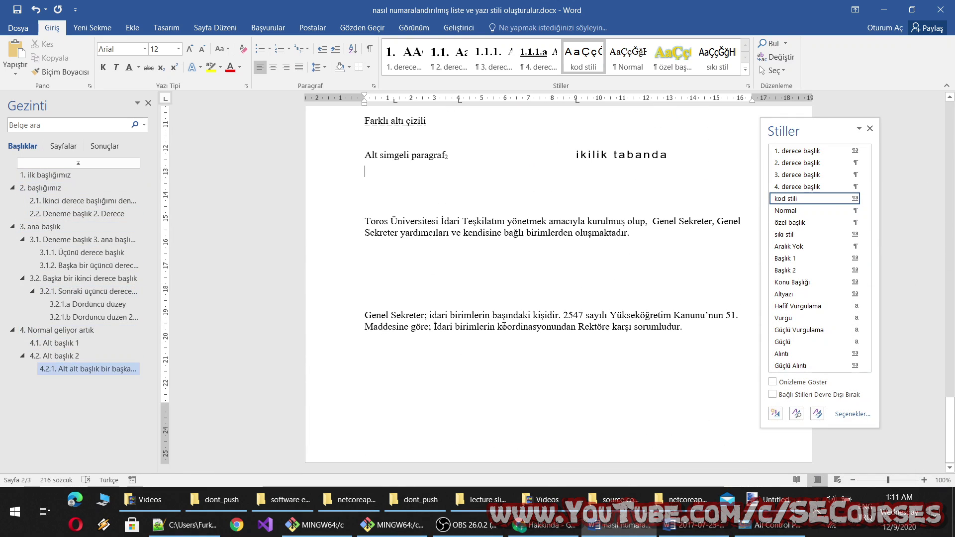
Add the line 'Bu paragraf üst simge örneği 2⁴' with the 4 as superscript.
{"action": "left_click", "coordinate": [448, 366]}
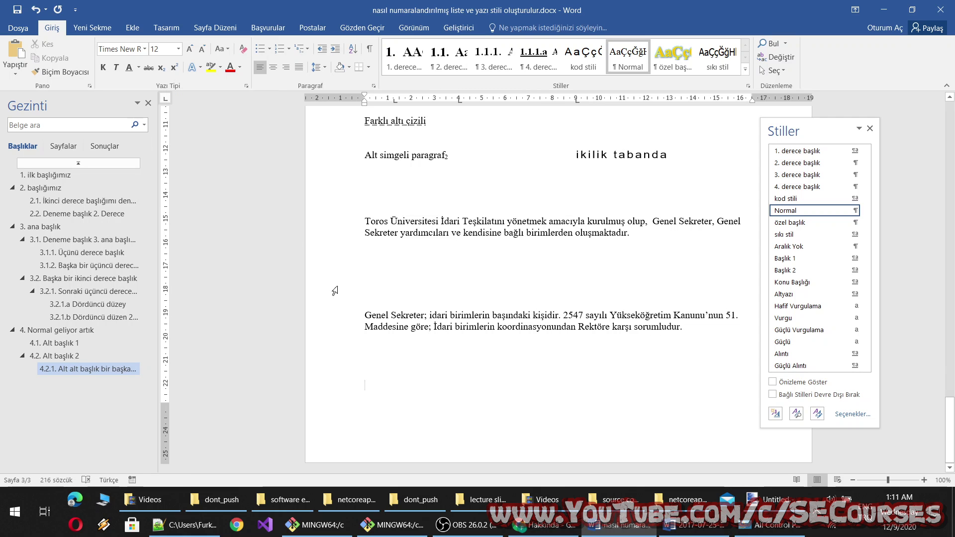
{"action": "type", "text": "Bu paragraf üst simge örneği 2"}
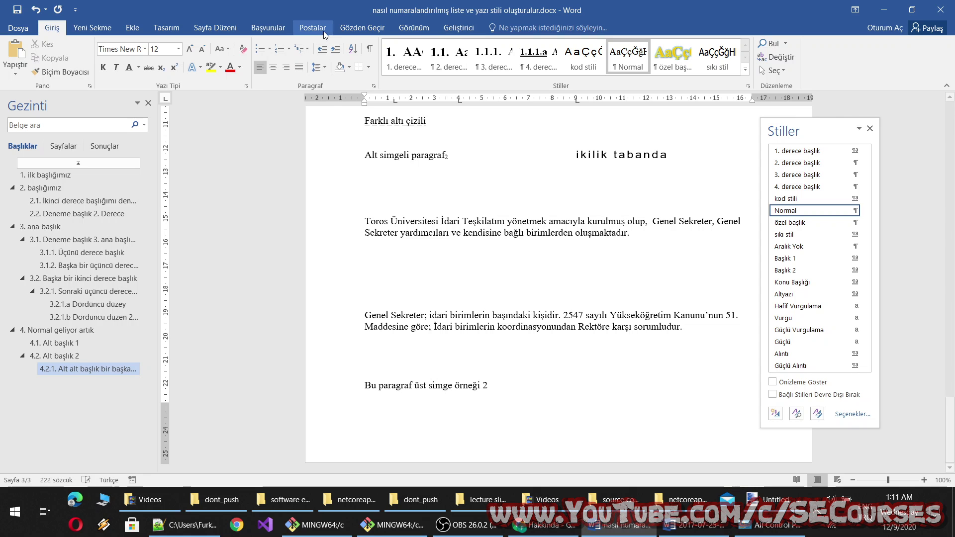
{"action": "left_click", "coordinate": [173, 68]}
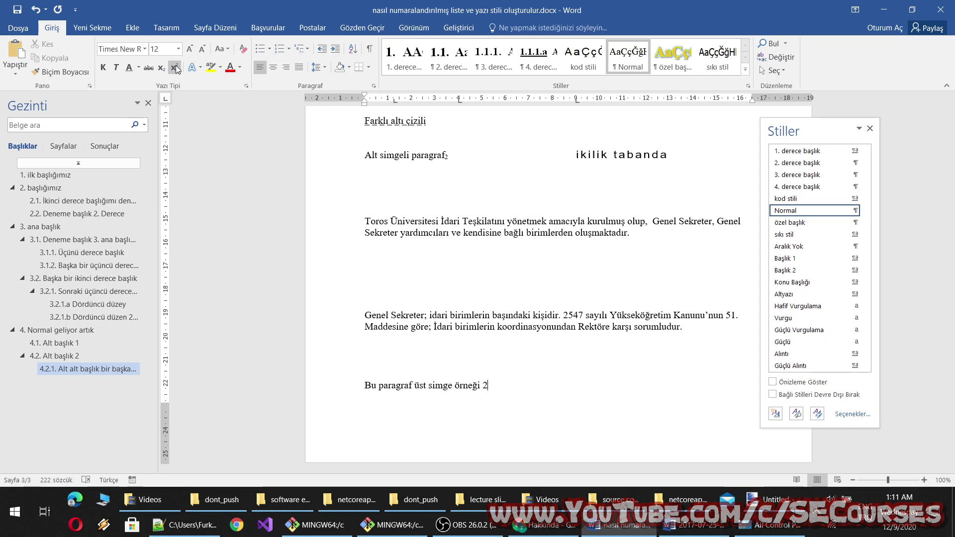
{"action": "type", "text": "4"}
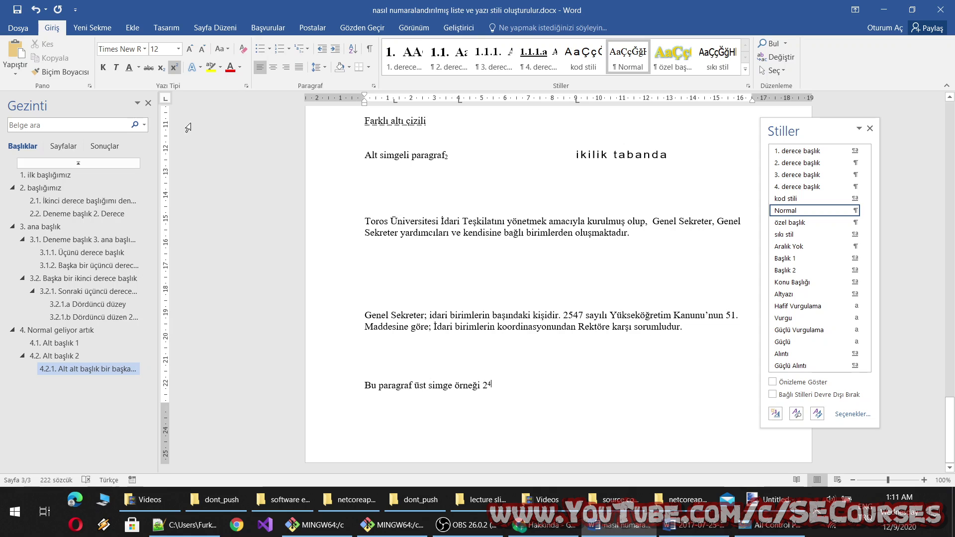
{"action": "left_click", "coordinate": [174, 68]}
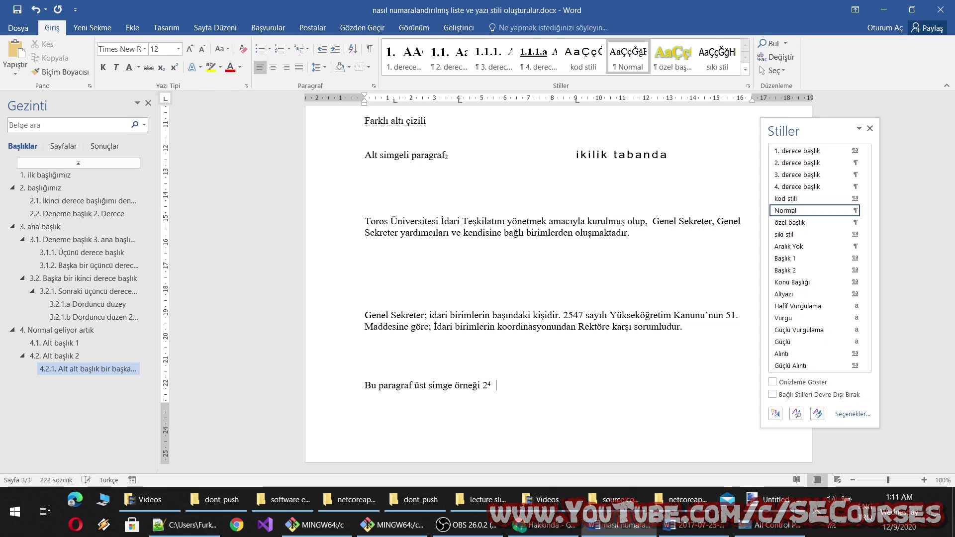
Insert a page break with Ctrl+Enter to start a new page.
{"action": "key", "text": "ctrl+Return"}
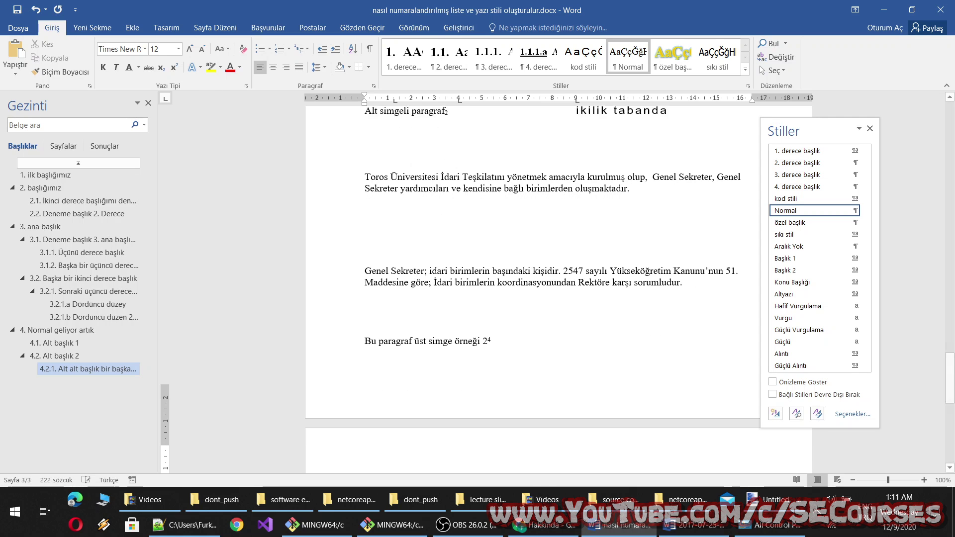
{"action": "left_click", "coordinate": [132, 28]}
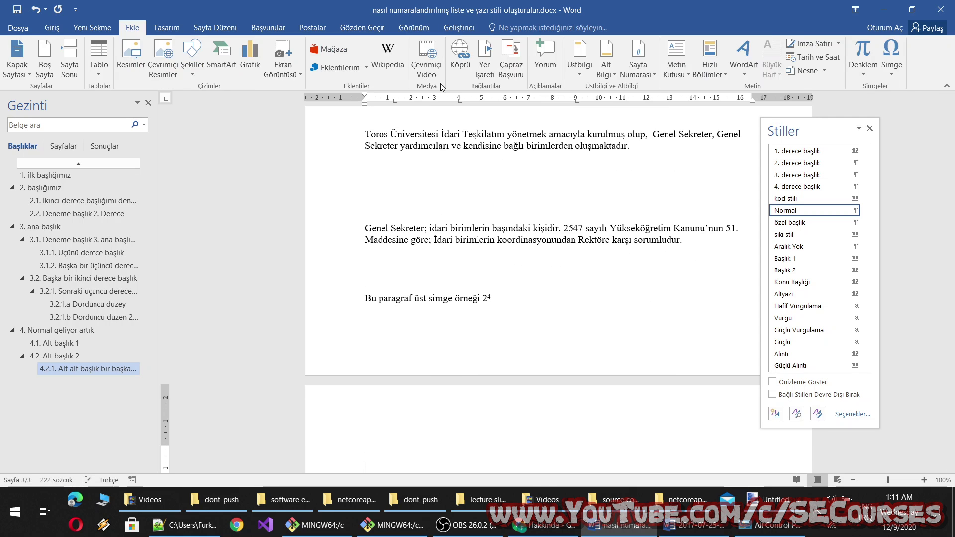
{"action": "left_click", "coordinate": [52, 28]}
{"action": "scroll", "coordinate": [319, 212], "scroll_direction": "down", "scroll_amount": 2}
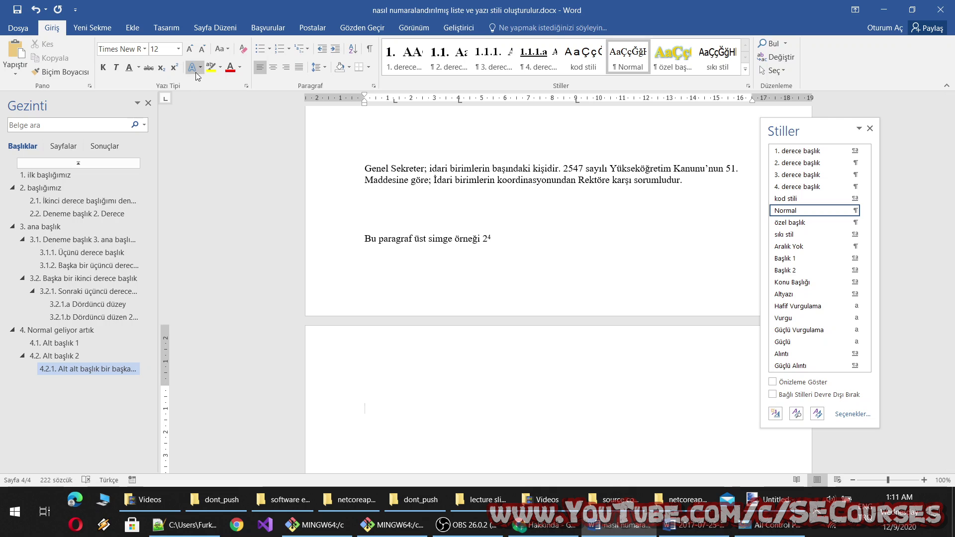
Select and copy the Genel Sekreter paragraph on the Toros University page in Chrome.
{"action": "key", "text": "alt+Tab"}
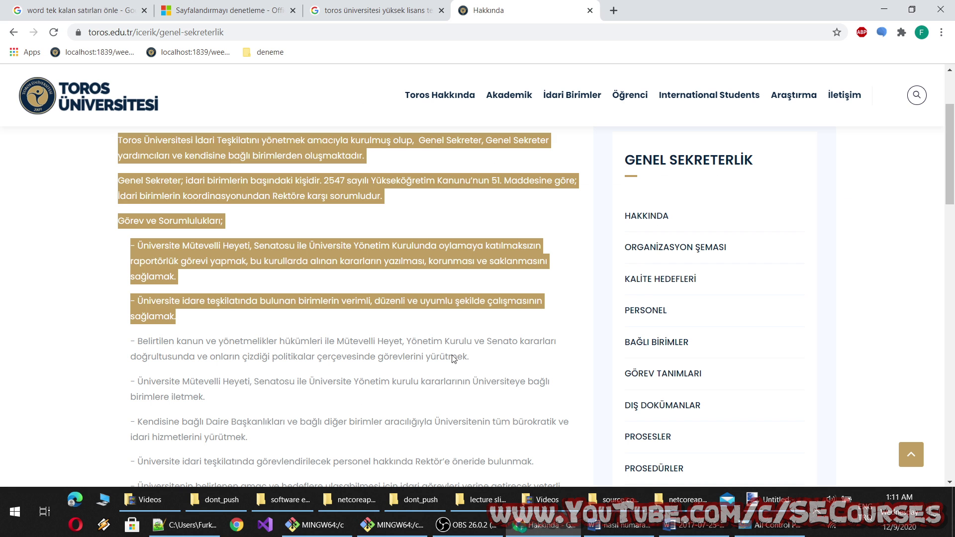
{"action": "left_click", "coordinate": [324, 273]}
{"action": "scroll", "coordinate": [323, 249], "scroll_direction": "up", "scroll_amount": 2}
{"action": "left_click_drag", "start_coordinate": [393, 264], "coordinate": [124, 242]}
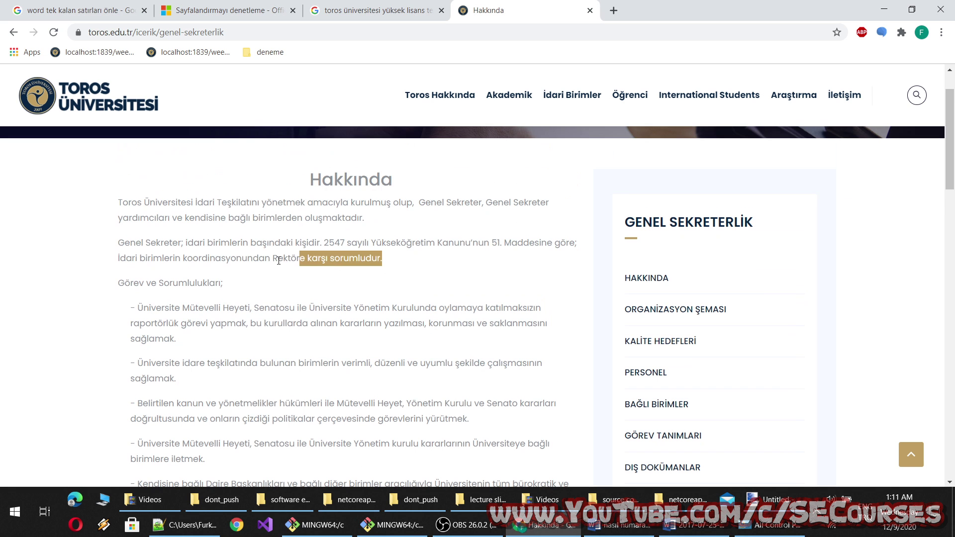
Paste the Genel Sekreter paragraph onto Word's new page and select it.
{"action": "key", "text": "alt+Tab"}
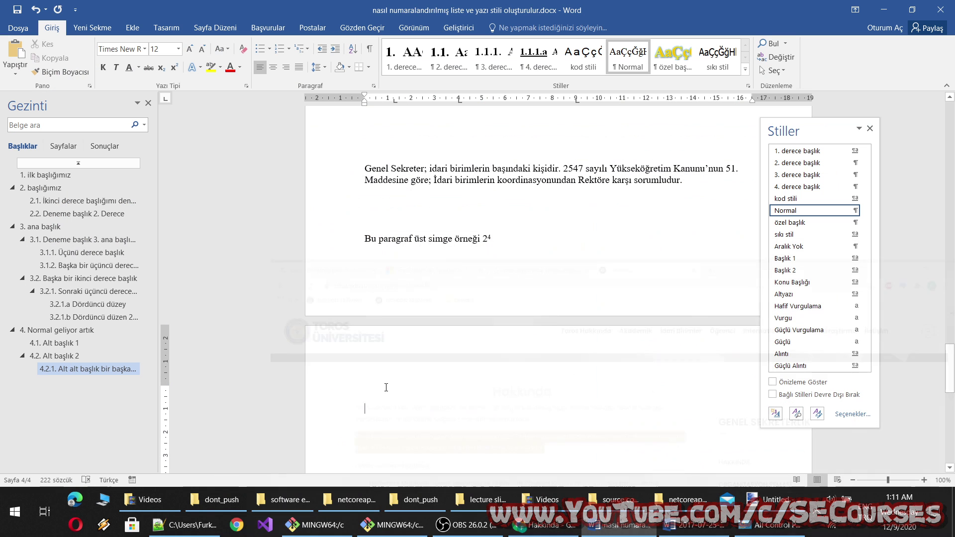
{"action": "right_click", "coordinate": [398, 408]}
{"action": "left_click", "coordinate": [428, 274]}
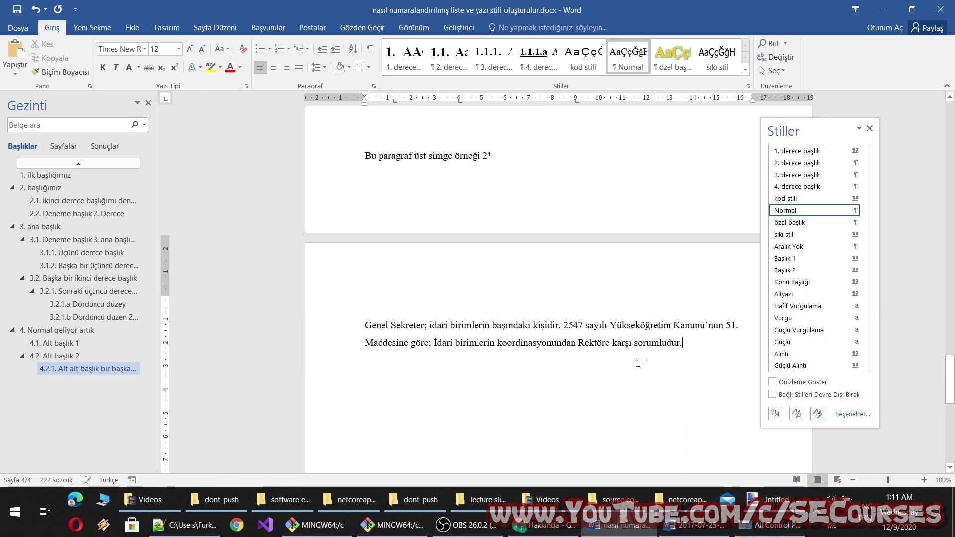
{"action": "left_click_drag", "start_coordinate": [696, 336], "coordinate": [356, 320]}
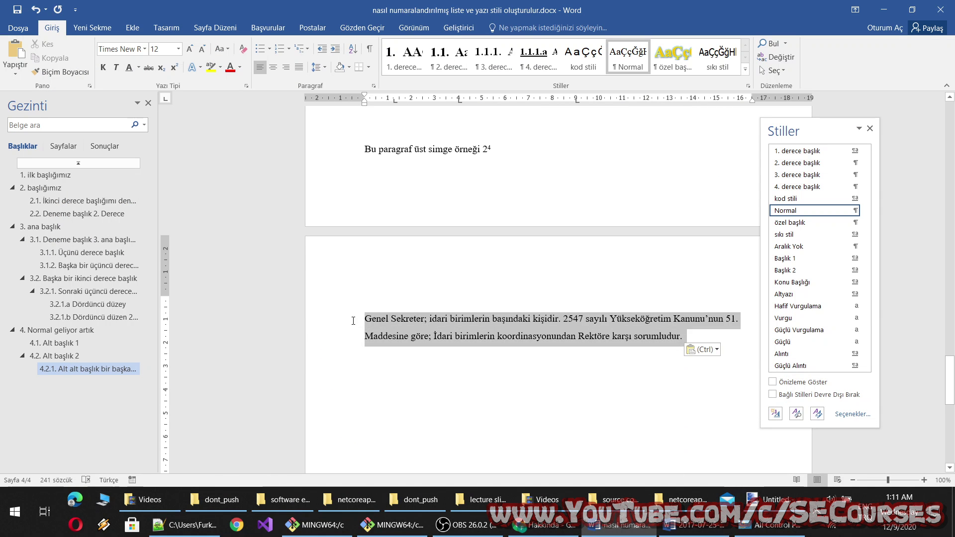
{"action": "left_click", "coordinate": [194, 66]}
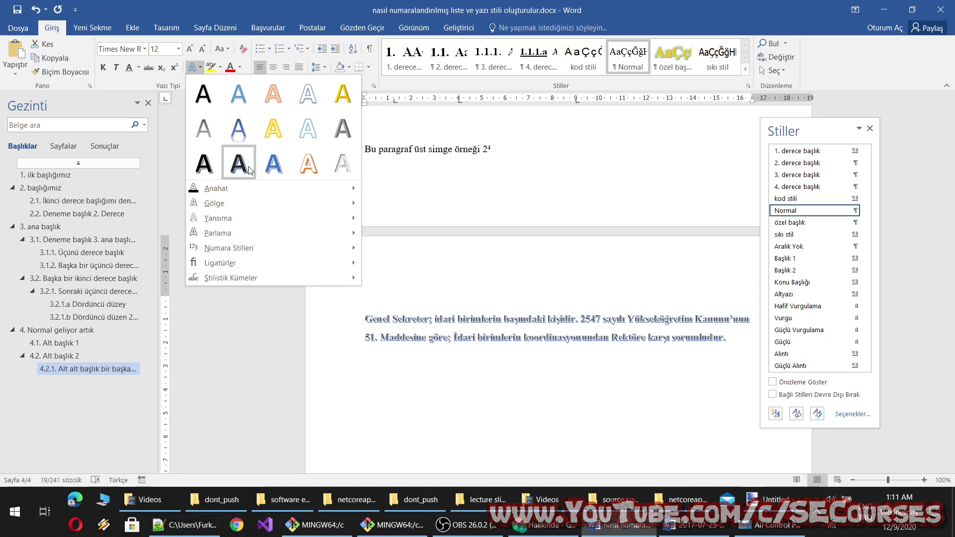
Apply a grey outline, inner shadow and green glow text effect to the paragraph.
{"action": "left_click", "coordinate": [347, 162]}
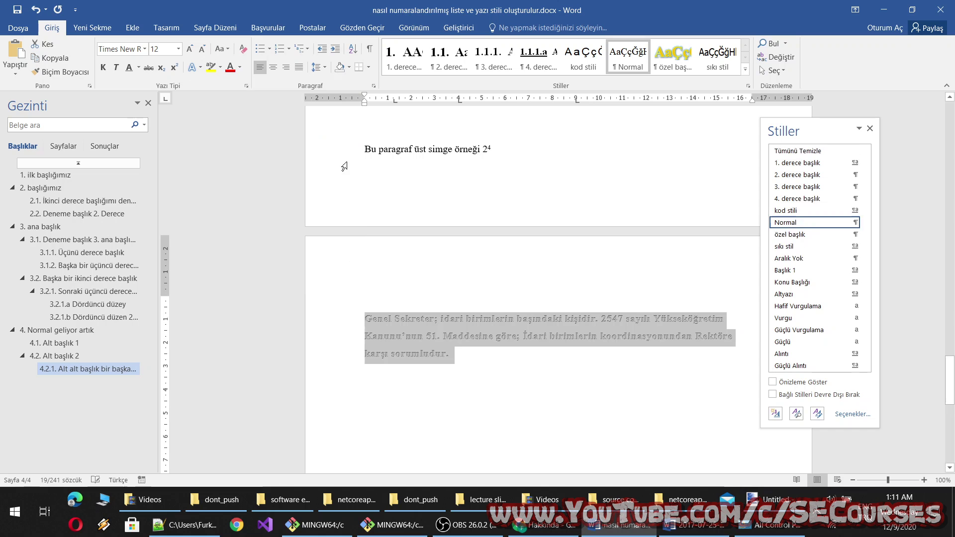
{"action": "left_click", "coordinate": [201, 67]}
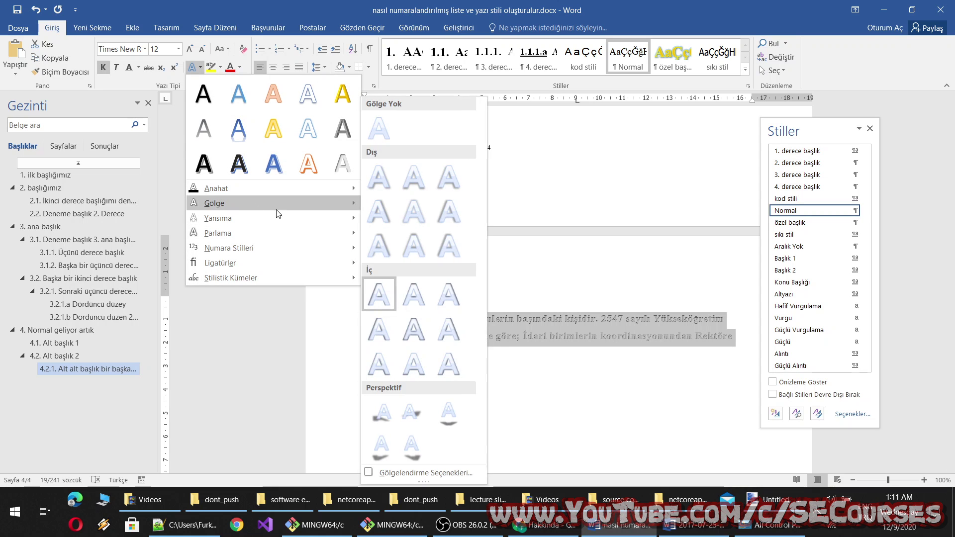
{"action": "mouse_move", "coordinate": [216, 203]}
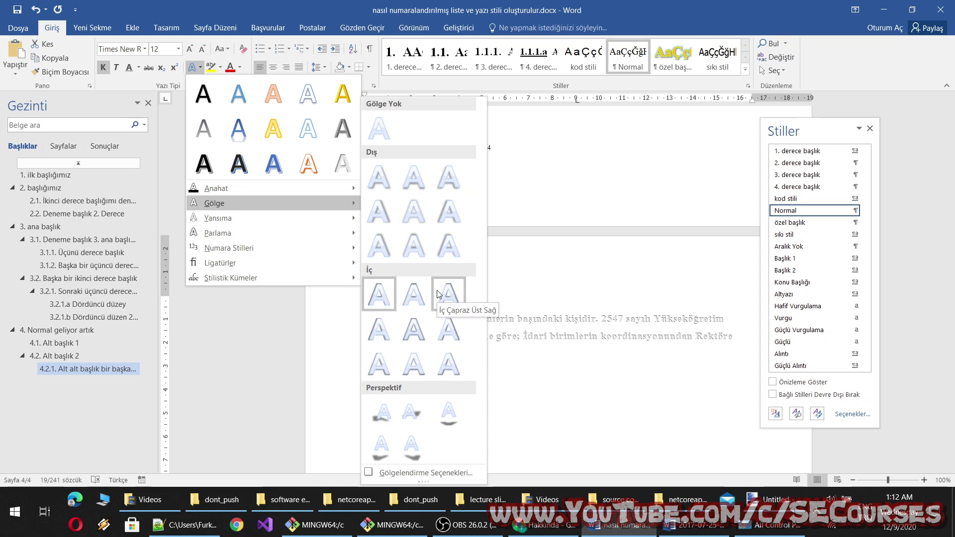
{"action": "left_click", "coordinate": [438, 294]}
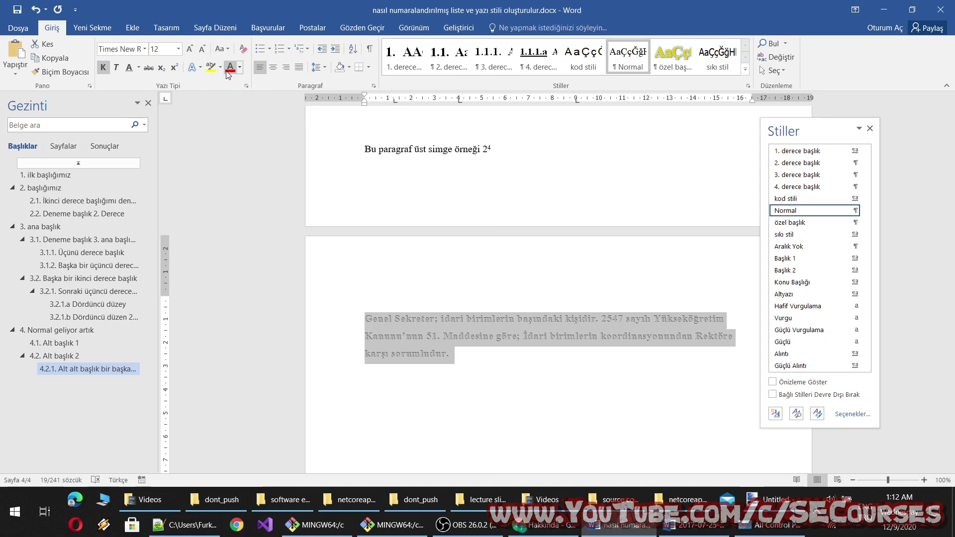
{"action": "left_click", "coordinate": [195, 67]}
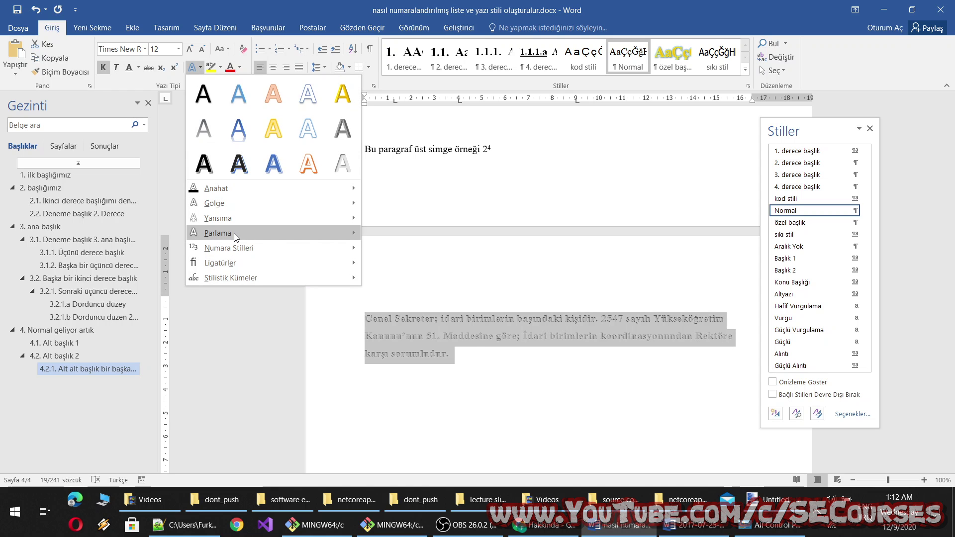
{"action": "mouse_move", "coordinate": [218, 233]}
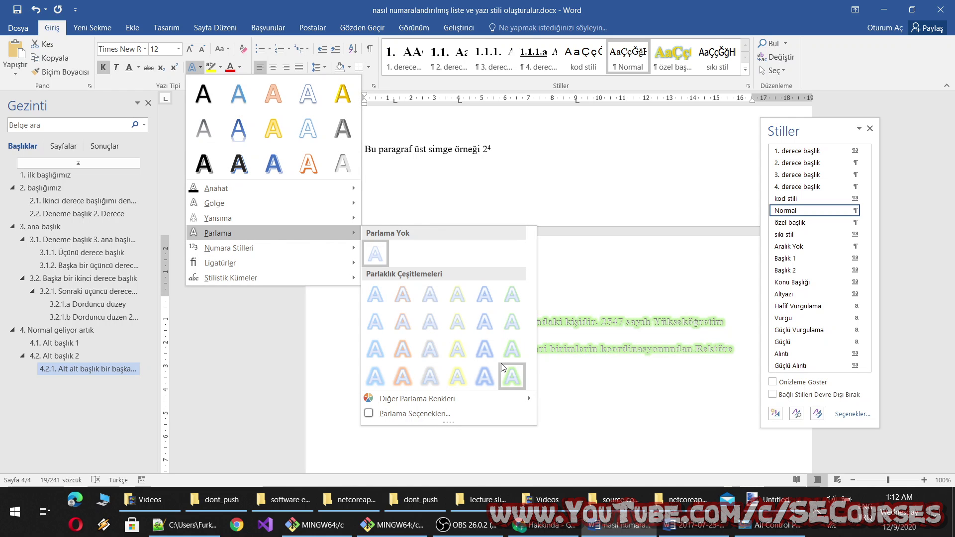
{"action": "left_click", "coordinate": [500, 368]}
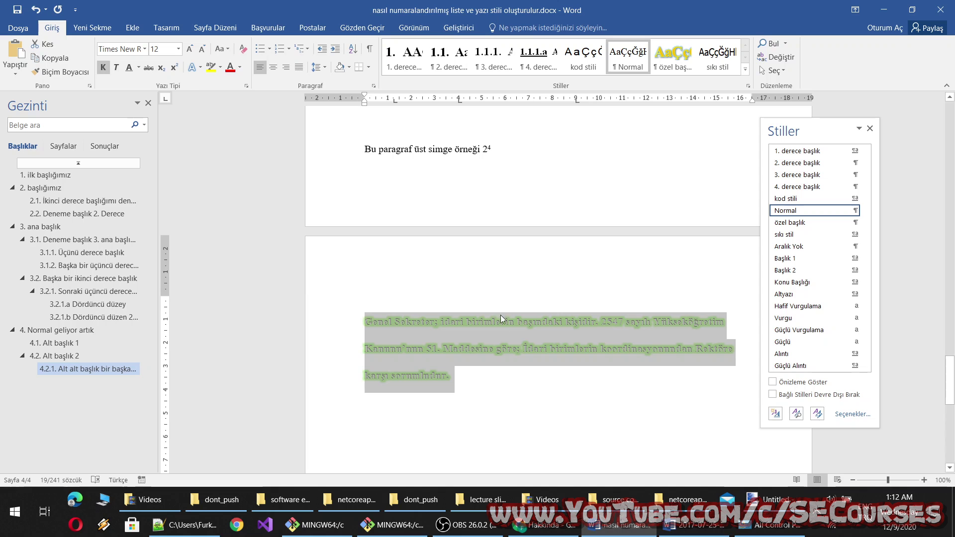
Turn on historical and discretionary ligatures and the Bireysel stylistic set.
{"action": "left_click", "coordinate": [196, 68]}
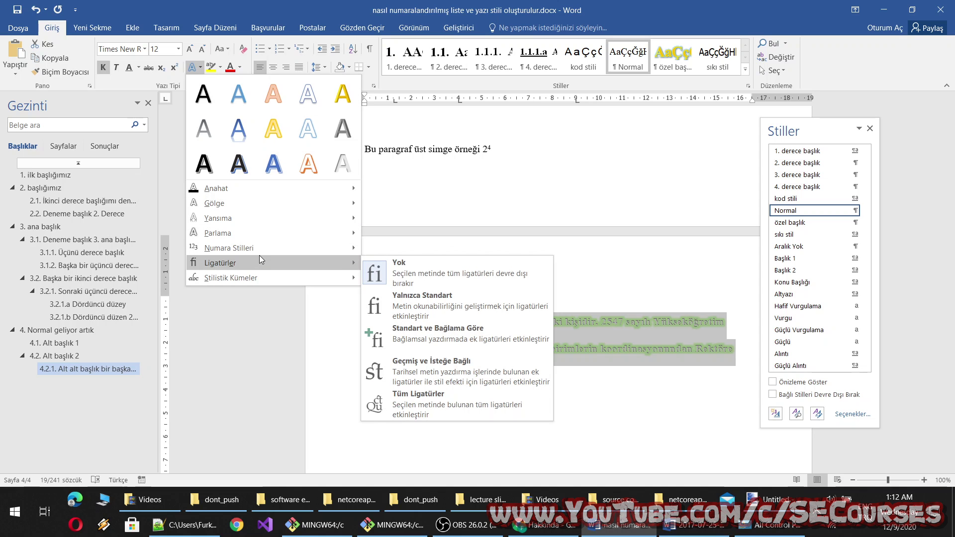
{"action": "mouse_move", "coordinate": [220, 263]}
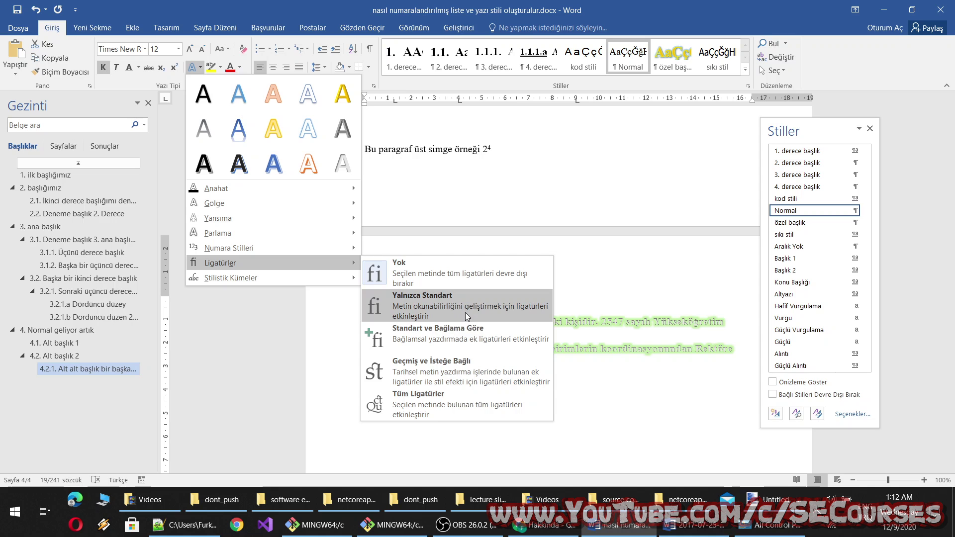
{"action": "left_click", "coordinate": [455, 362]}
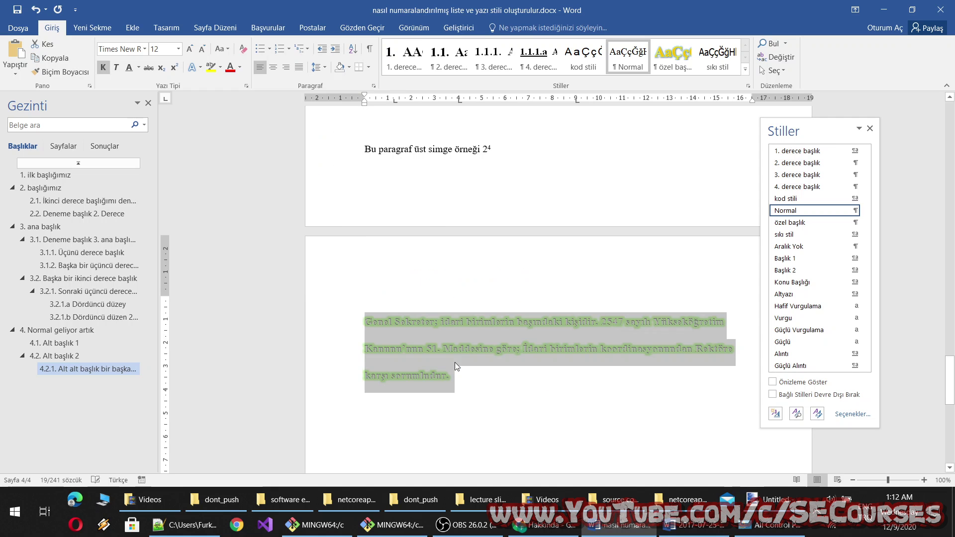
{"action": "left_click", "coordinate": [199, 68]}
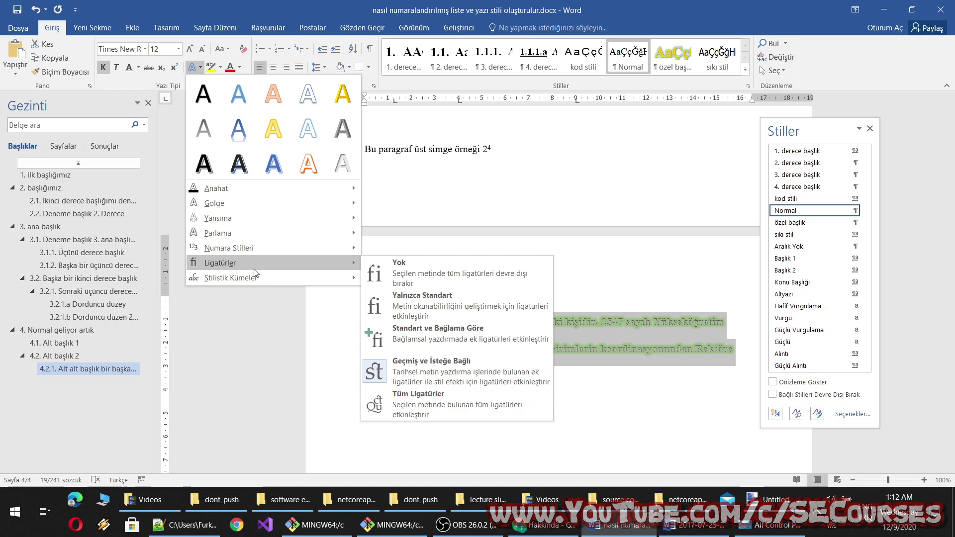
{"action": "mouse_move", "coordinate": [231, 277]}
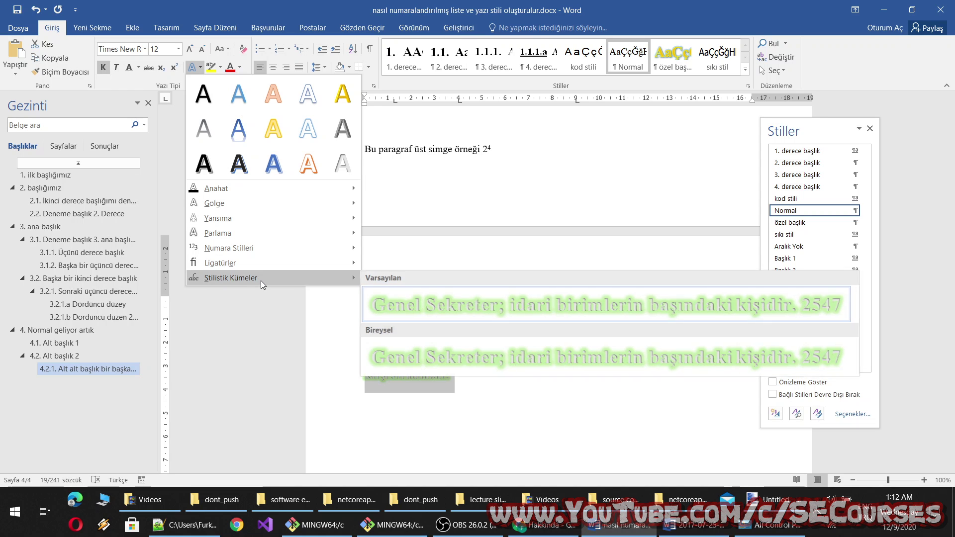
{"action": "left_click", "coordinate": [481, 344]}
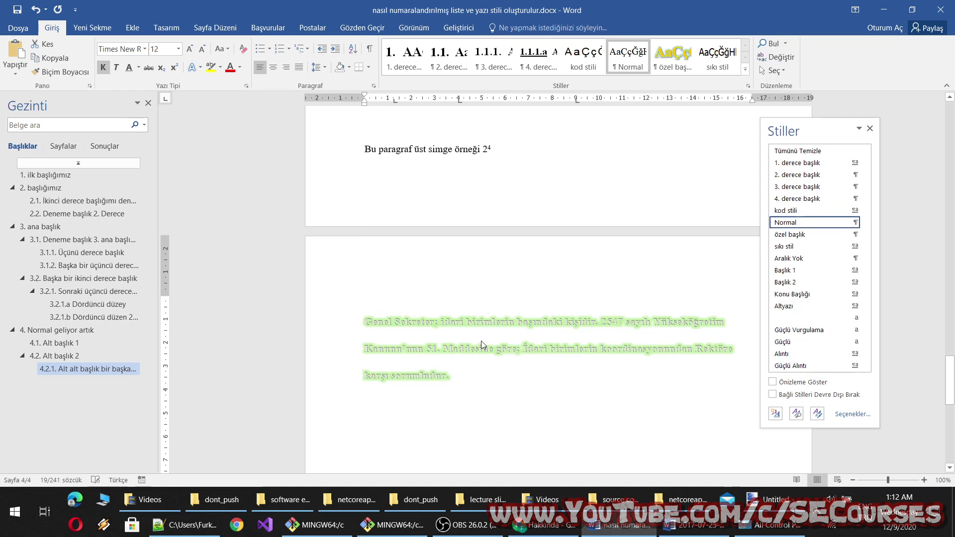
Preview reflection and highlight options without applying any, then deselect the paragraph.
{"action": "left_click", "coordinate": [201, 67]}
{"action": "mouse_move", "coordinate": [218, 218]}
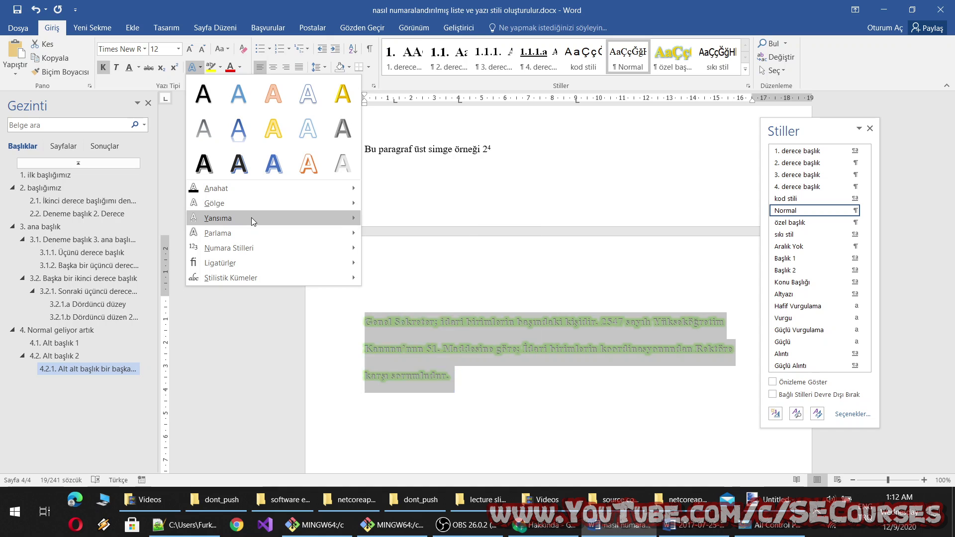
{"action": "left_click", "coordinate": [220, 67]}
{"action": "left_click", "coordinate": [220, 67]}
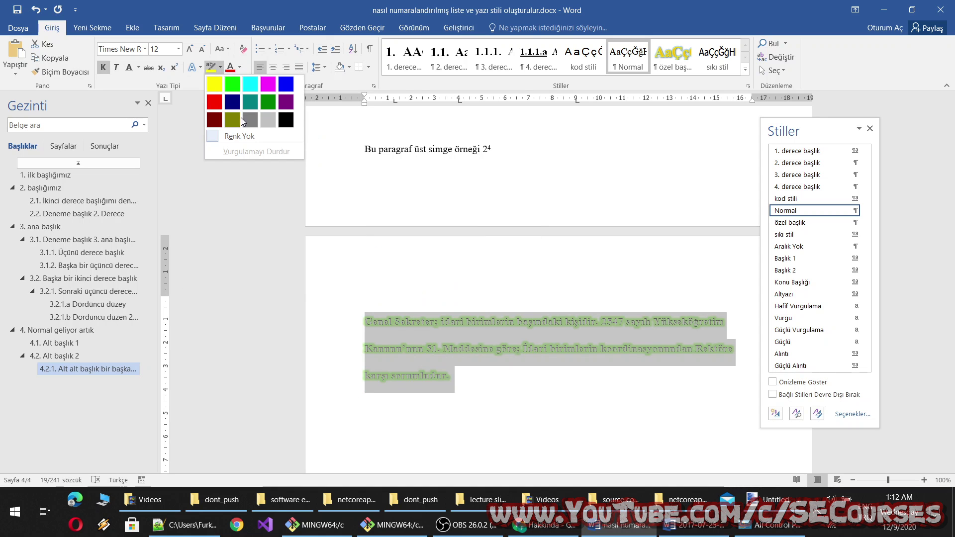
{"action": "left_click", "coordinate": [378, 294]}
{"action": "left_click", "coordinate": [494, 386]}
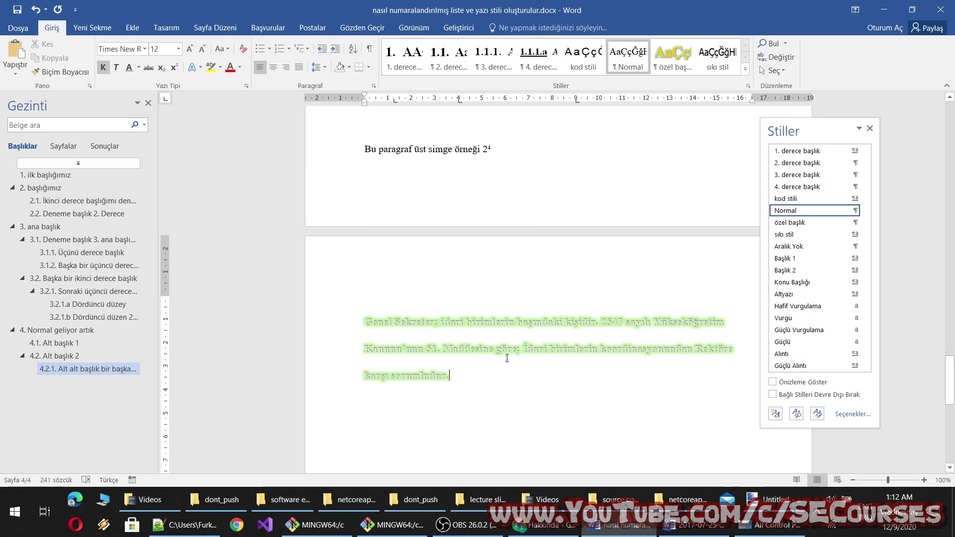
{"action": "scroll", "coordinate": [428, 341], "scroll_direction": "down", "scroll_amount": 1}
{"action": "scroll", "coordinate": [428, 341], "scroll_direction": "down", "scroll_amount": 1}
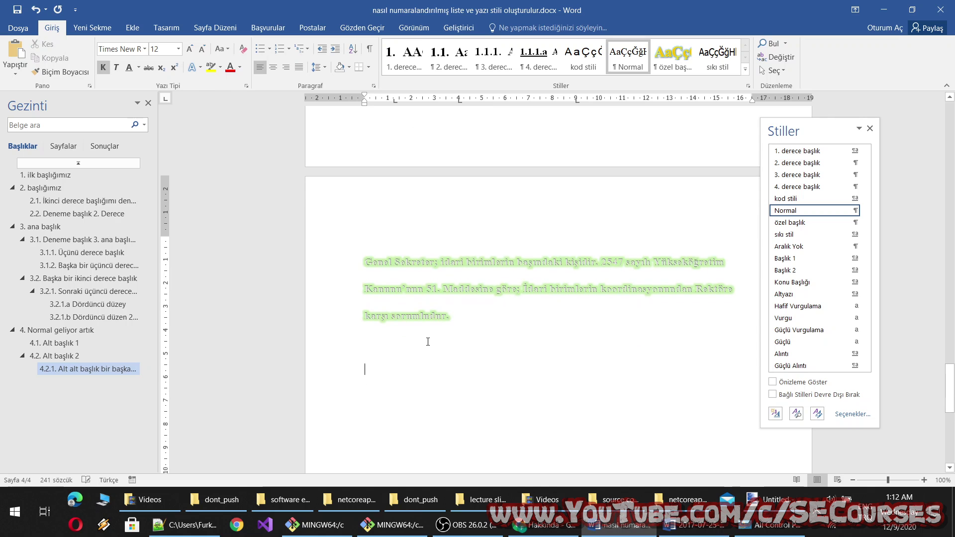
Paste a second copy of the paragraph below and clear its formatting.
{"action": "right_click", "coordinate": [399, 370]}
{"action": "left_click", "coordinate": [462, 263]}
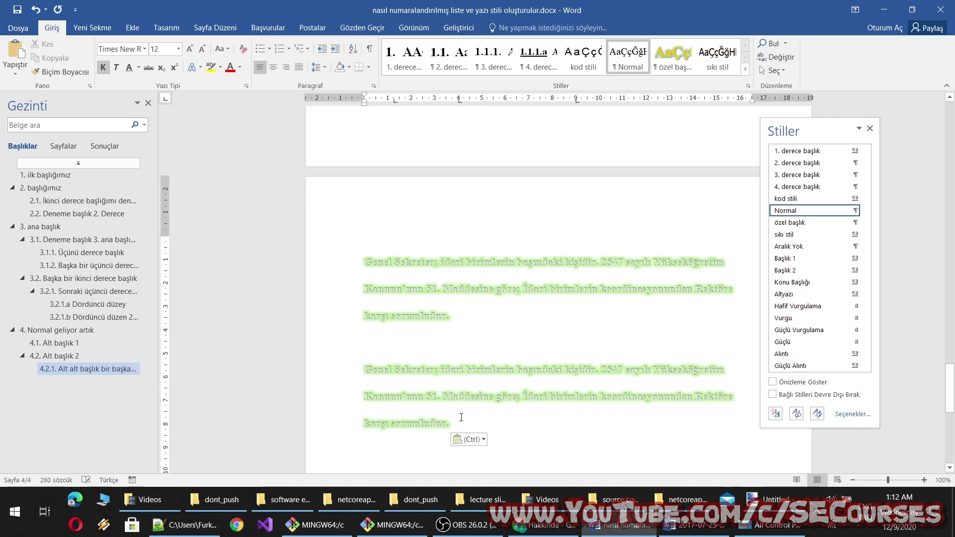
{"action": "left_click_drag", "start_coordinate": [461, 417], "coordinate": [365, 368]}
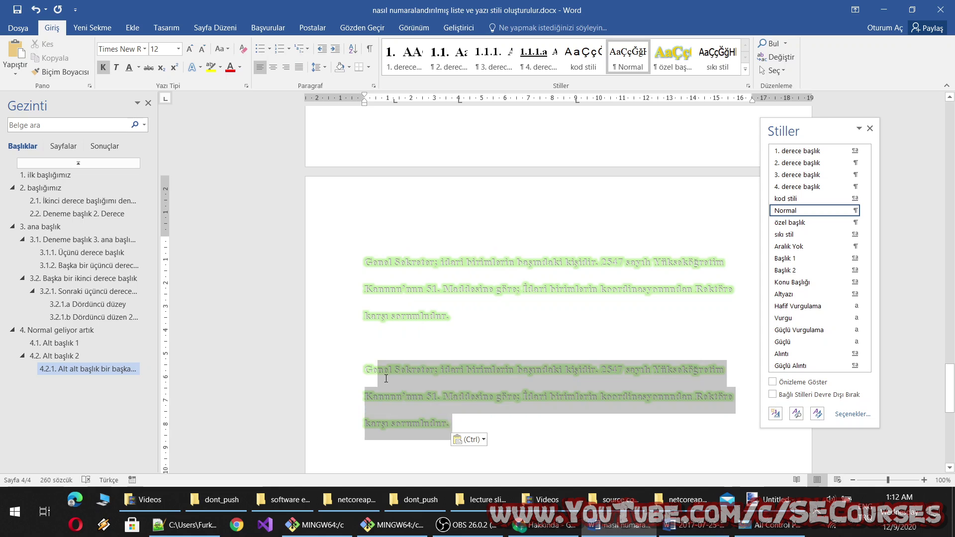
{"action": "left_click", "coordinate": [243, 49]}
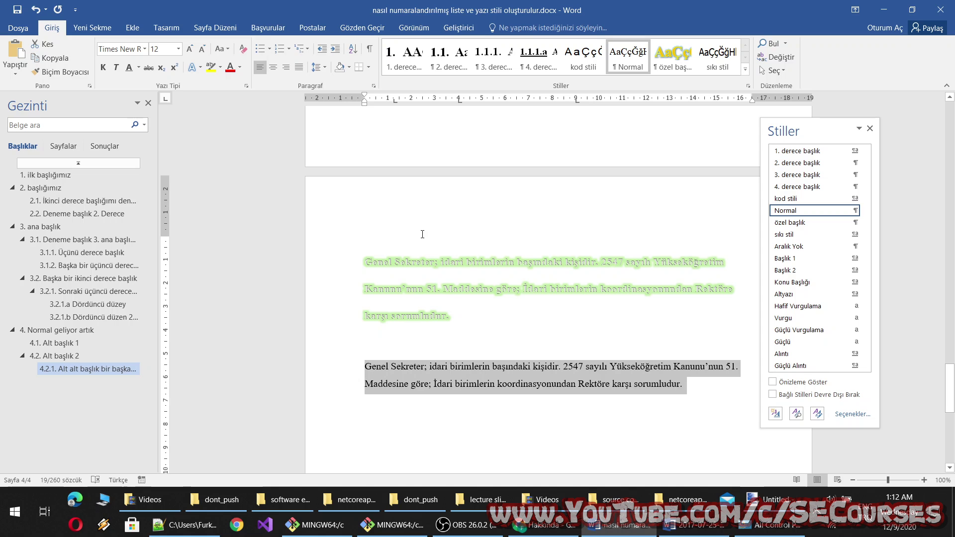
{"action": "key", "text": "ctrl+z"}
{"action": "key", "text": "ctrl+z"}
{"action": "key", "text": "ctrl+z"}
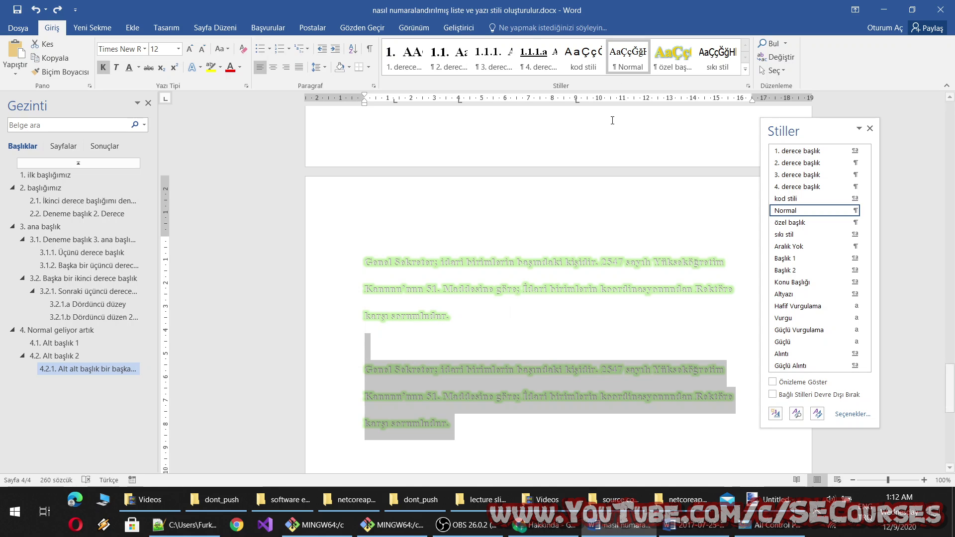
{"action": "left_click", "coordinate": [627, 54]}
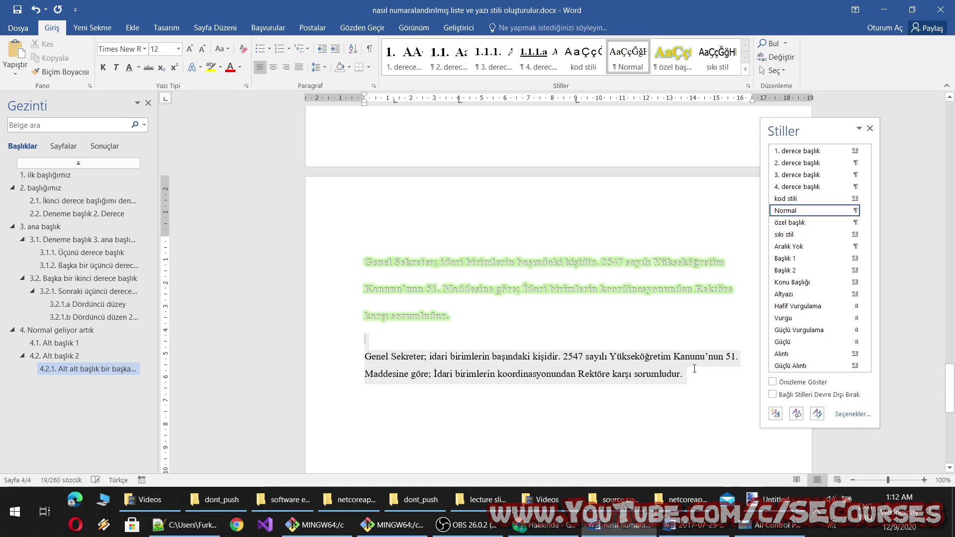
{"action": "left_click_drag", "start_coordinate": [694, 369], "coordinate": [365, 351]}
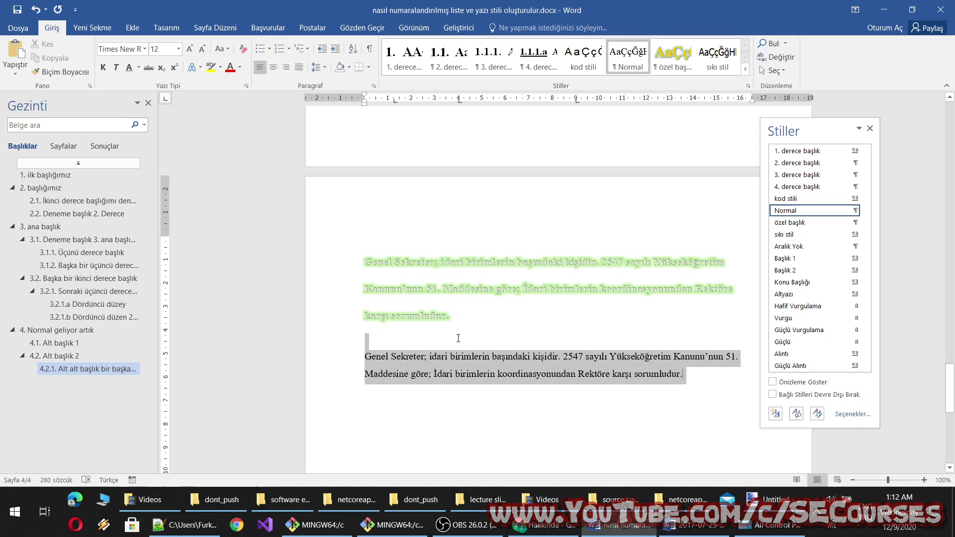
Highlight the second copy in red and paste a Keep Text Only copy beneath it.
{"action": "left_click", "coordinate": [220, 67]}
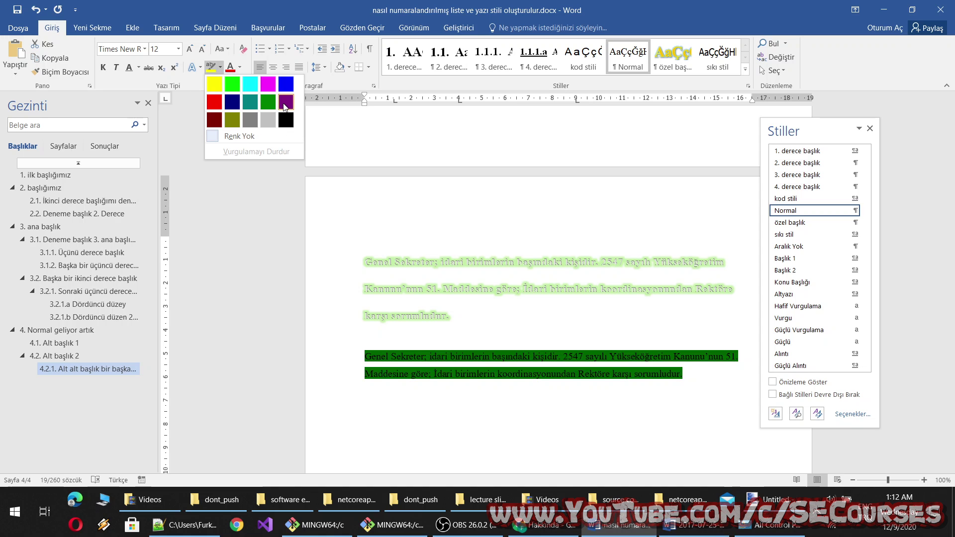
{"action": "left_click", "coordinate": [221, 102]}
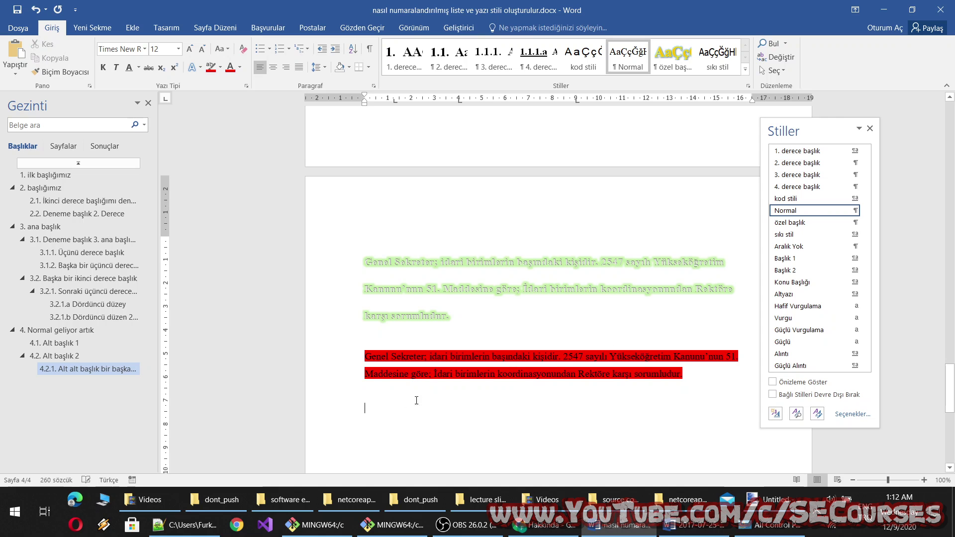
{"action": "right_click", "coordinate": [393, 398]}
{"action": "left_click", "coordinate": [447, 299]}
Colour the third paragraph copy blue with a dark gradient.
{"action": "scroll", "coordinate": [643, 369], "scroll_direction": "down", "scroll_amount": 2}
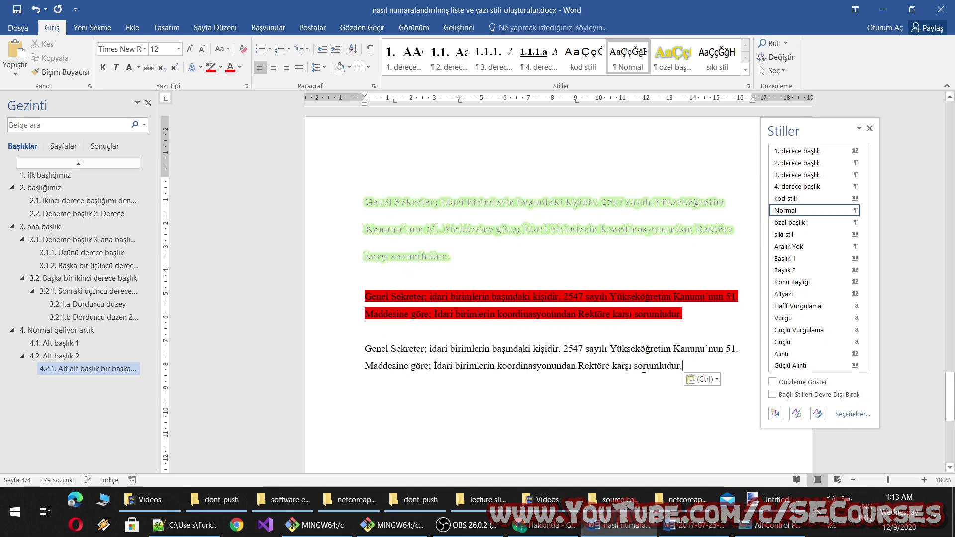
{"action": "left_click_drag", "start_coordinate": [686, 366], "coordinate": [365, 349]}
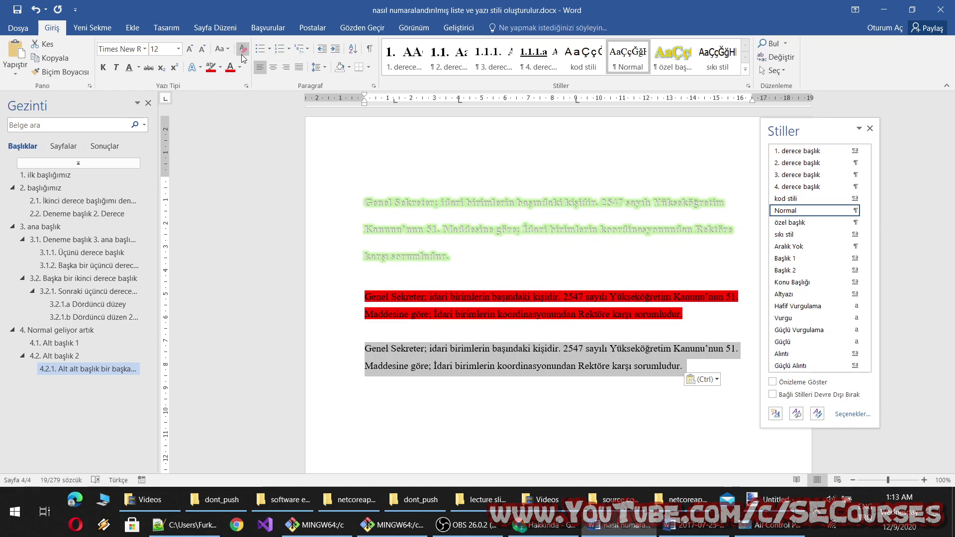
{"action": "left_click", "coordinate": [241, 68]}
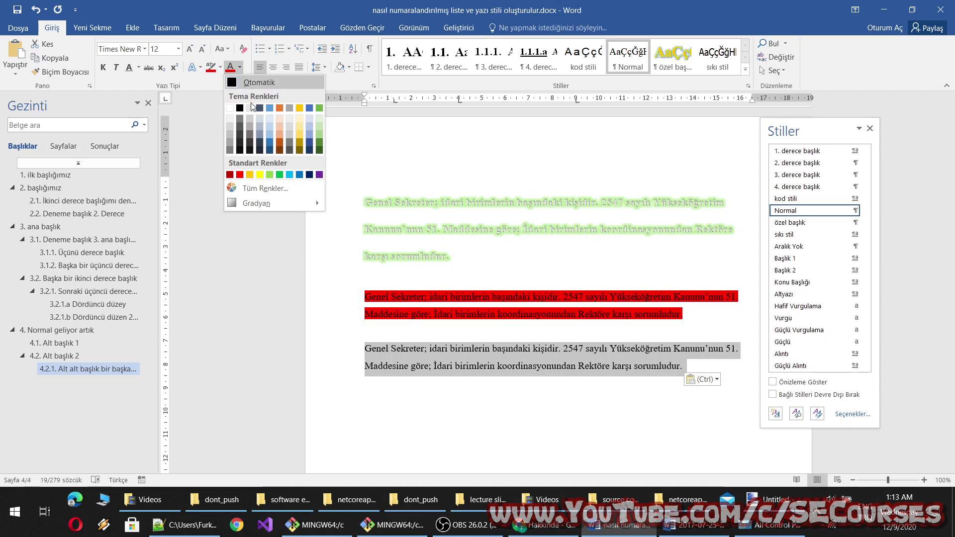
{"action": "left_click", "coordinate": [300, 175]}
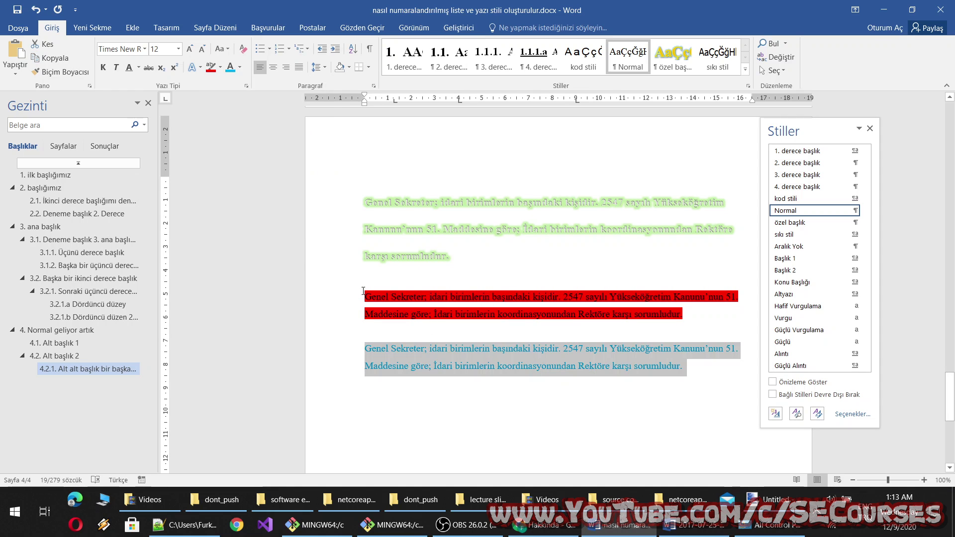
{"action": "left_click", "coordinate": [240, 67]}
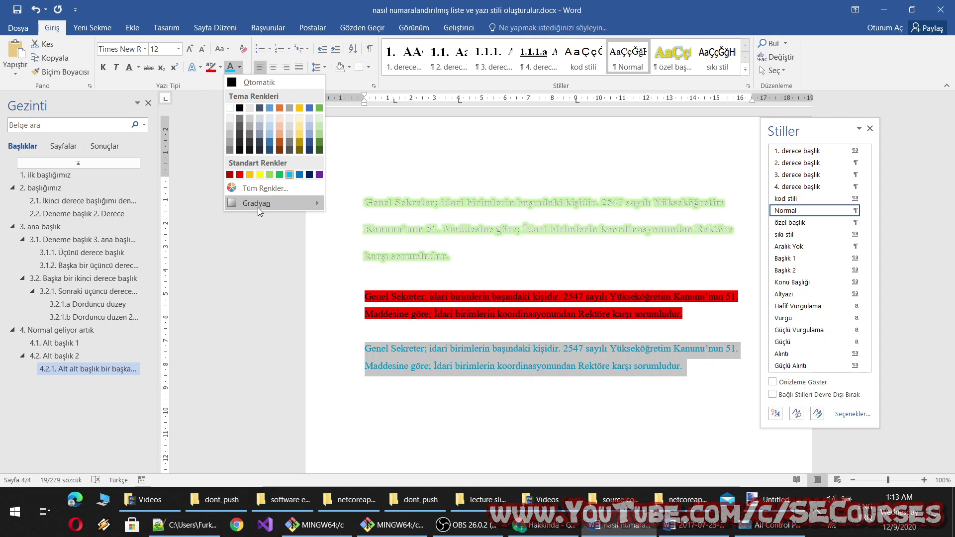
{"action": "mouse_move", "coordinate": [257, 203]}
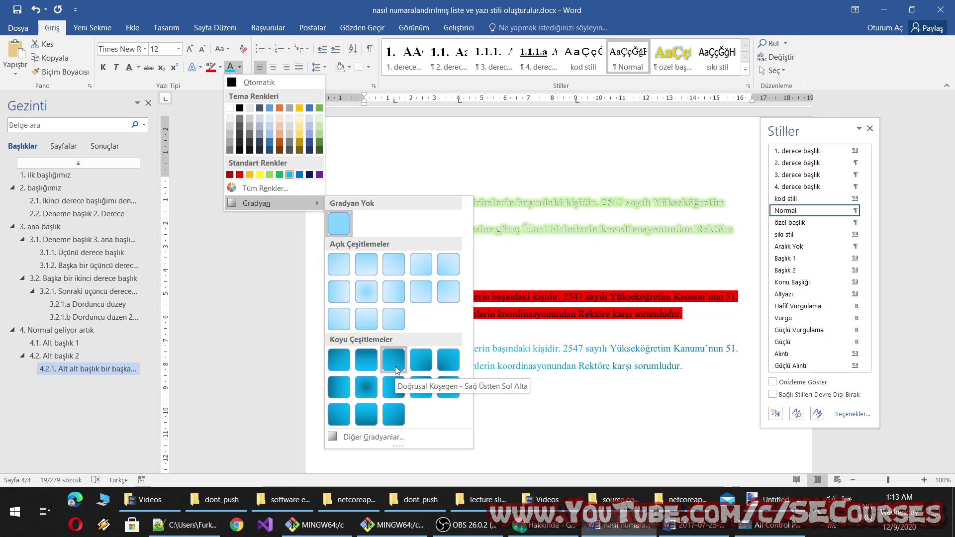
{"action": "left_click", "coordinate": [370, 391]}
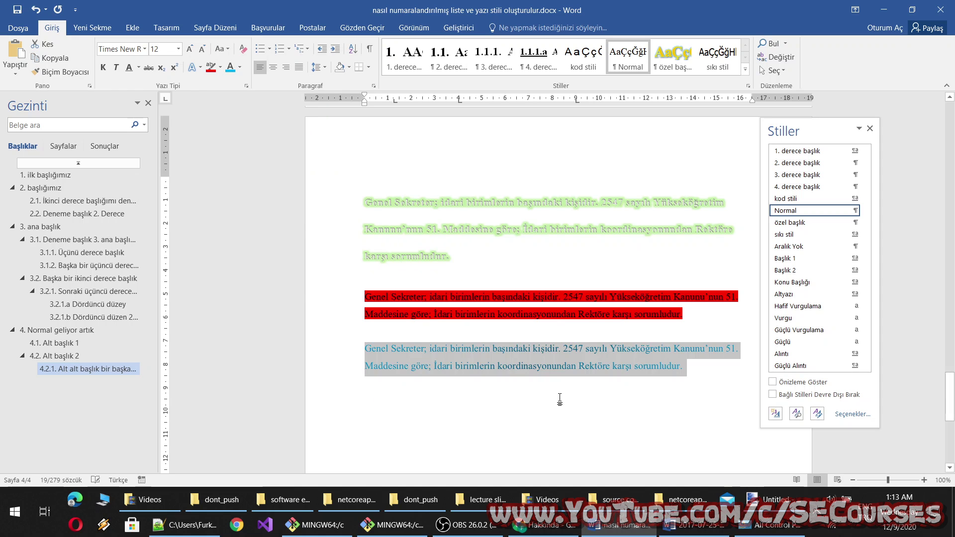
Grow the paragraph's font size to 28 pt.
{"action": "scroll", "coordinate": [560, 398], "scroll_direction": "down", "scroll_amount": 1}
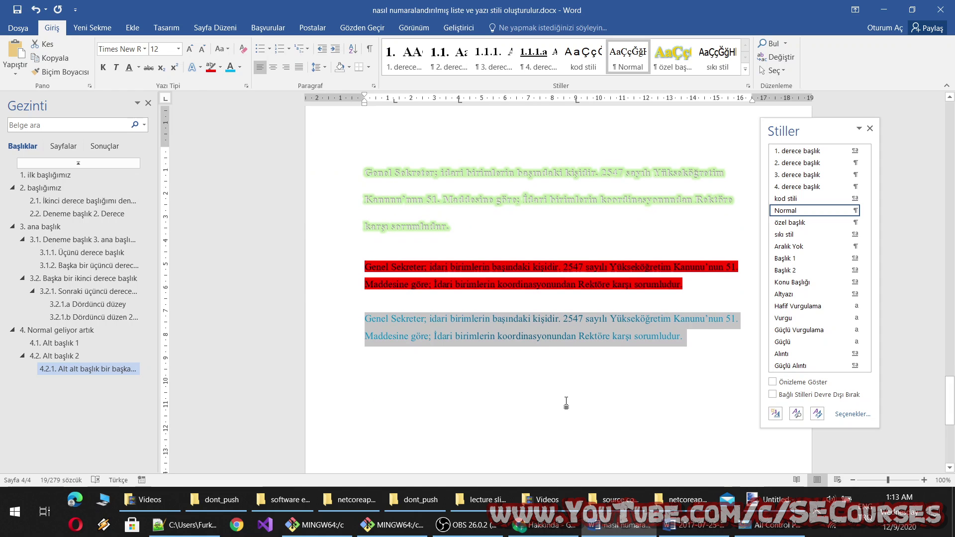
{"action": "left_click", "coordinate": [191, 52]}
{"action": "left_click", "coordinate": [191, 51]}
{"action": "left_click", "coordinate": [191, 52]}
{"action": "left_click", "coordinate": [191, 52]}
{"action": "left_click", "coordinate": [191, 52]}
{"action": "left_click", "coordinate": [191, 51]}
{"action": "left_click", "coordinate": [190, 52]}
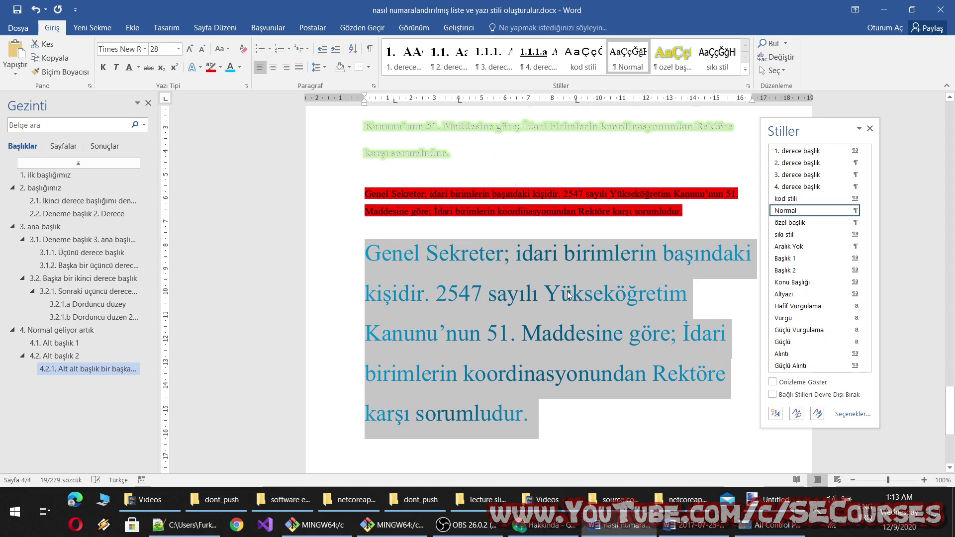
{"action": "left_click", "coordinate": [191, 52]}
{"action": "left_click", "coordinate": [618, 401]}
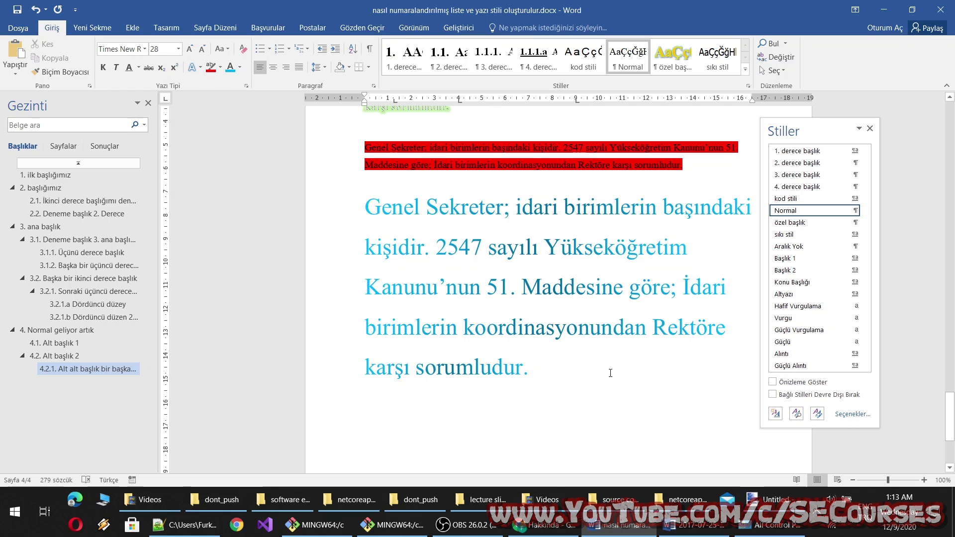
{"action": "left_click", "coordinate": [467, 525]}
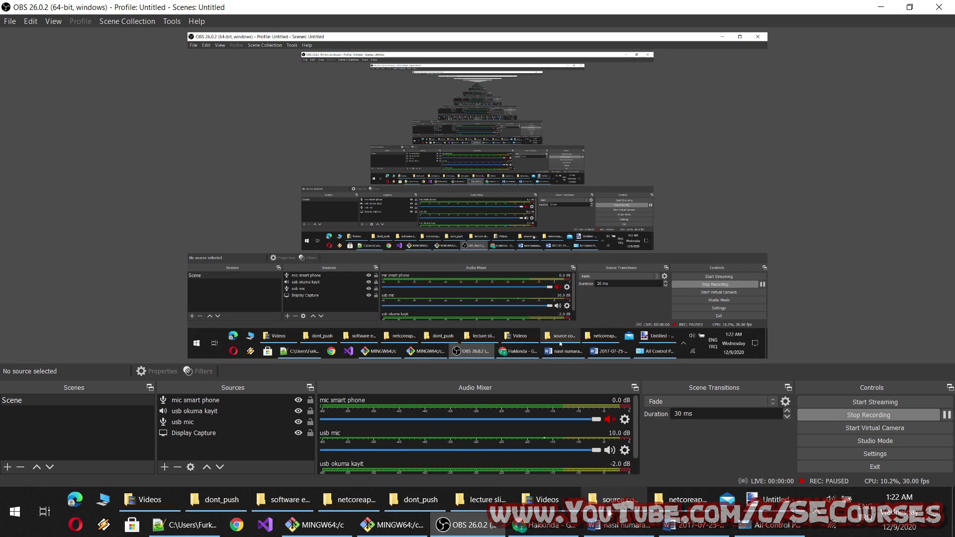
Minimize OBS Studio from the taskbar so the Word document shows again.
{"action": "left_click", "coordinate": [489, 528]}
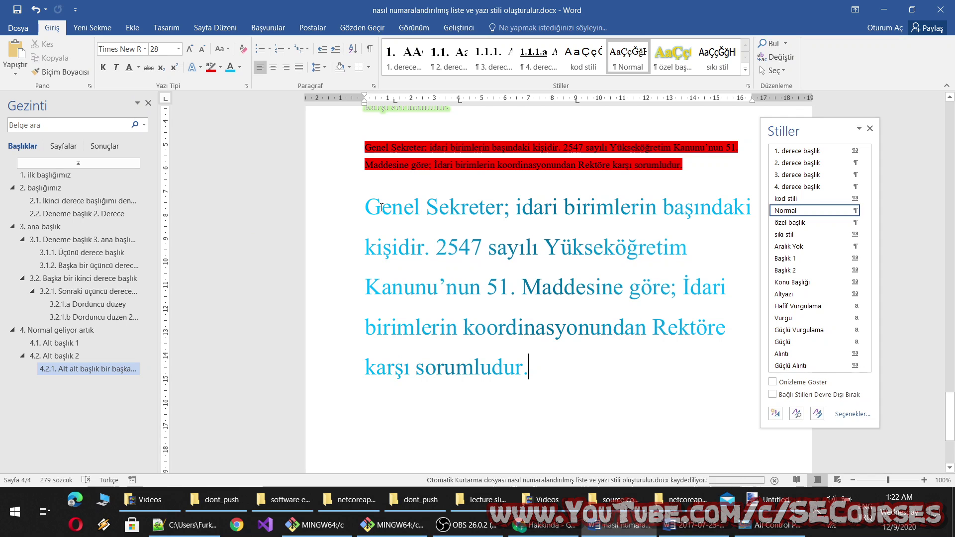
Paste another text-only copy of the Genel Sekreter paragraph and clear it to plain 12-point text.
{"action": "left_click", "coordinate": [229, 53]}
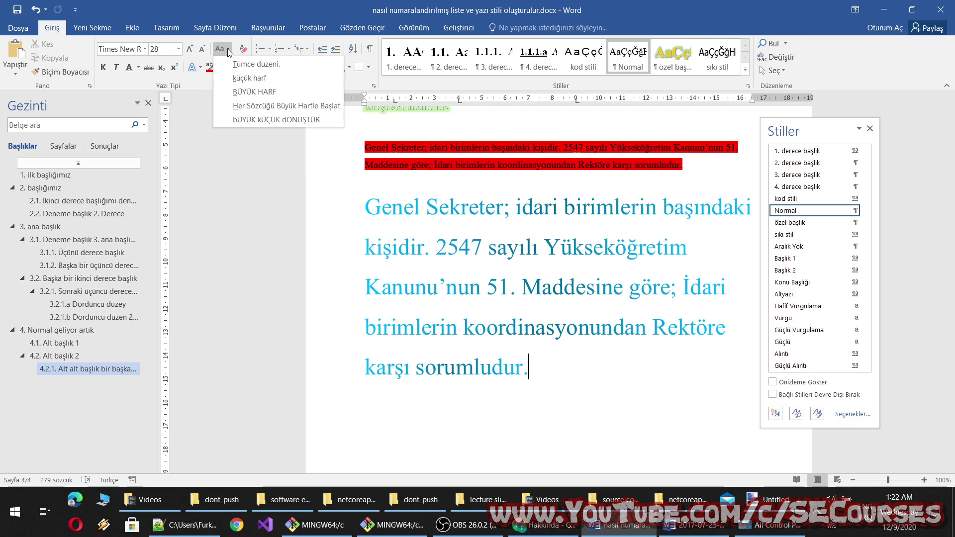
{"action": "left_click", "coordinate": [555, 419]}
{"action": "scroll", "coordinate": [547, 384], "scroll_direction": "down", "scroll_amount": 1}
{"action": "scroll", "coordinate": [518, 386], "scroll_direction": "down", "scroll_amount": 2}
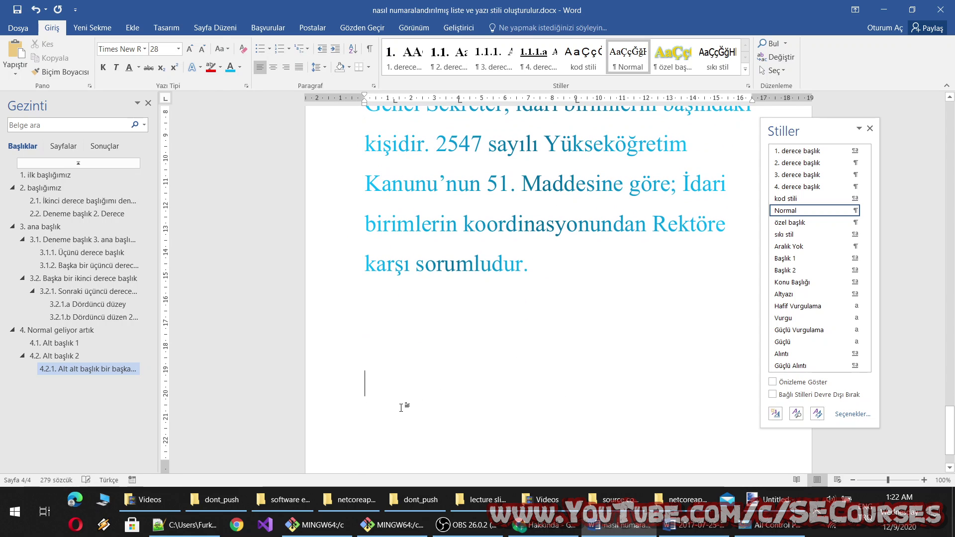
{"action": "right_click", "coordinate": [397, 386]}
{"action": "left_click", "coordinate": [456, 274]}
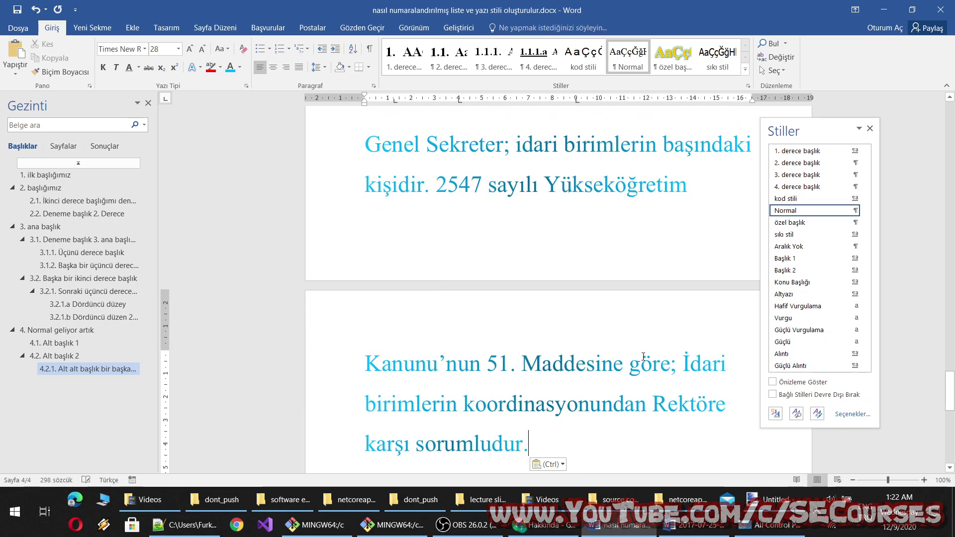
{"action": "left_click_drag", "start_coordinate": [590, 442], "coordinate": [364, 144]}
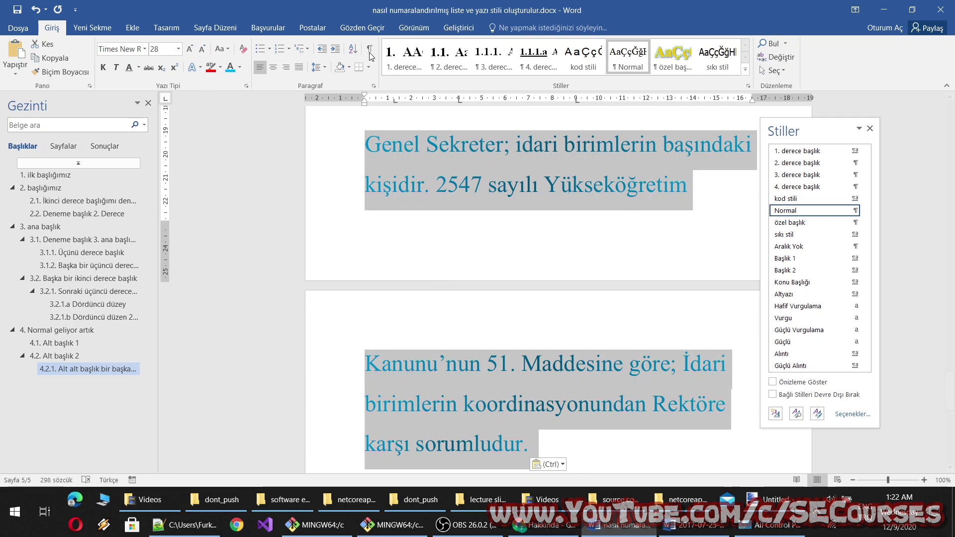
{"action": "left_click", "coordinate": [243, 49]}
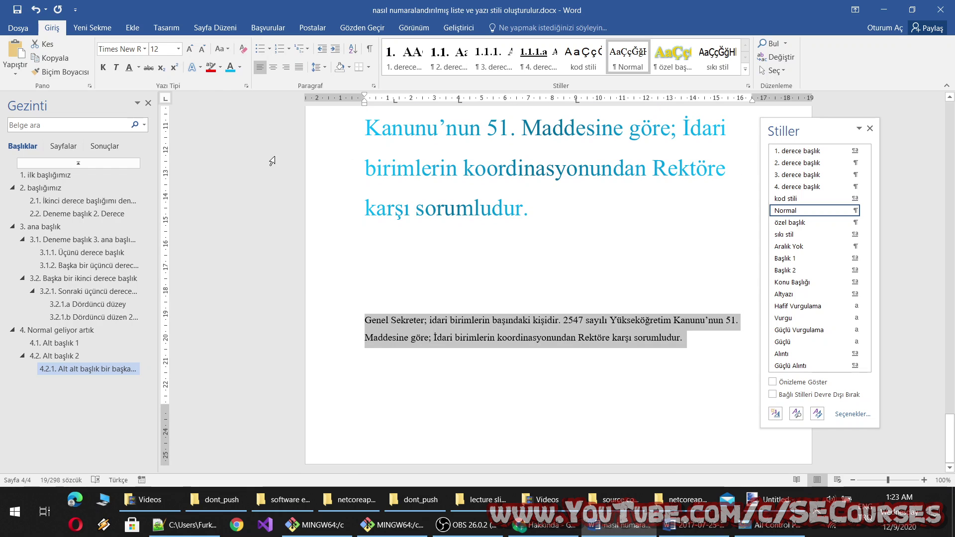
Try lowercase, UPPERCASE, Capitalize Each Word and tOGGLE cASE on the pasted paragraph.
{"action": "left_click", "coordinate": [228, 49]}
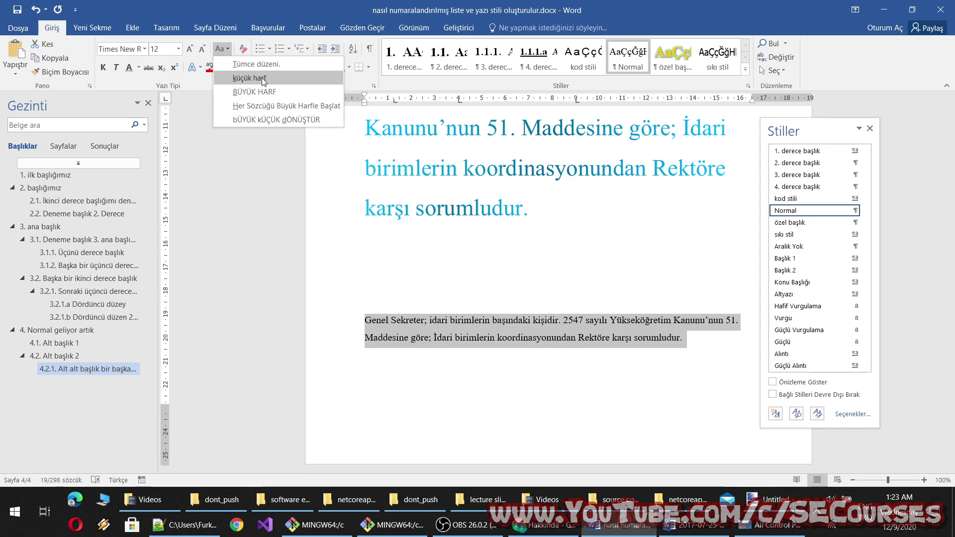
{"action": "left_click", "coordinate": [244, 78]}
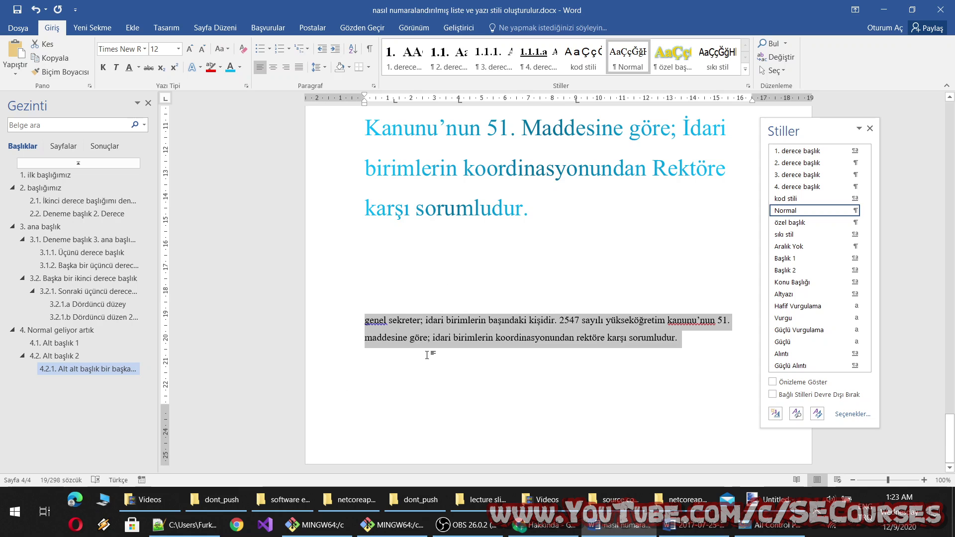
{"action": "left_click", "coordinate": [227, 49]}
{"action": "left_click", "coordinate": [254, 92]}
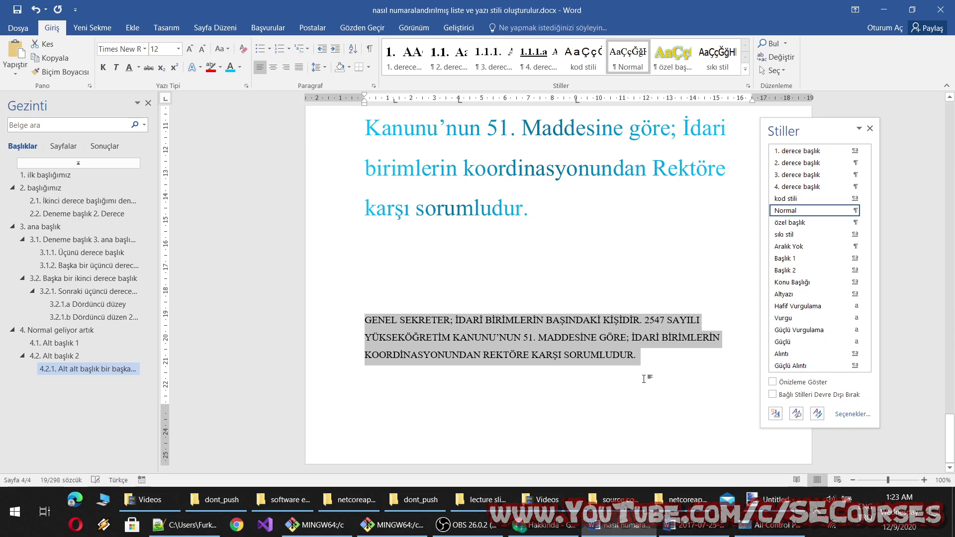
{"action": "left_click", "coordinate": [223, 49]}
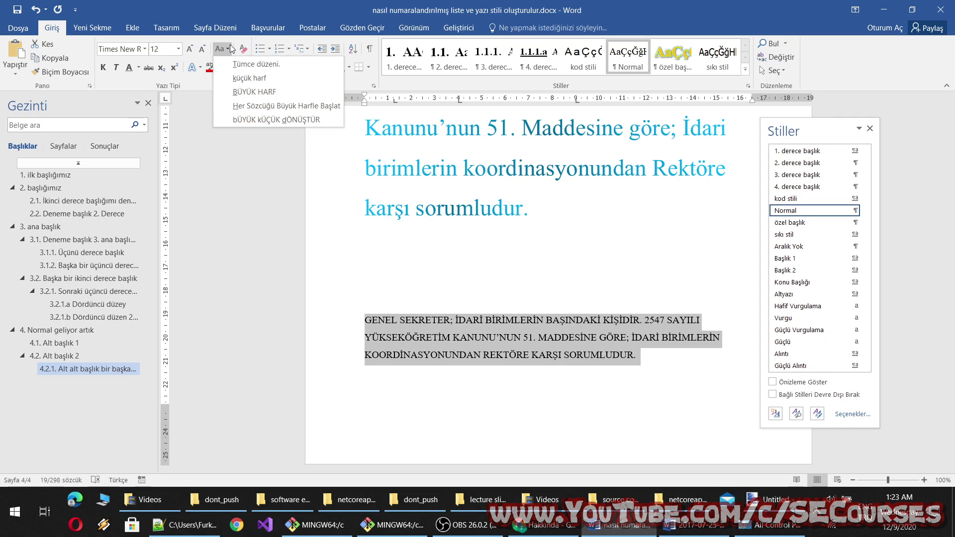
{"action": "left_click", "coordinate": [258, 106]}
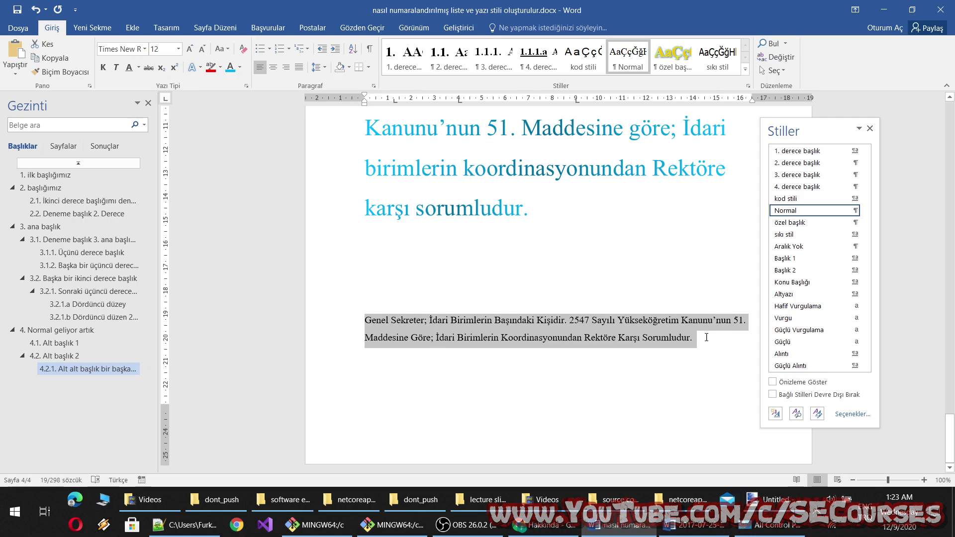
{"action": "left_click", "coordinate": [231, 48]}
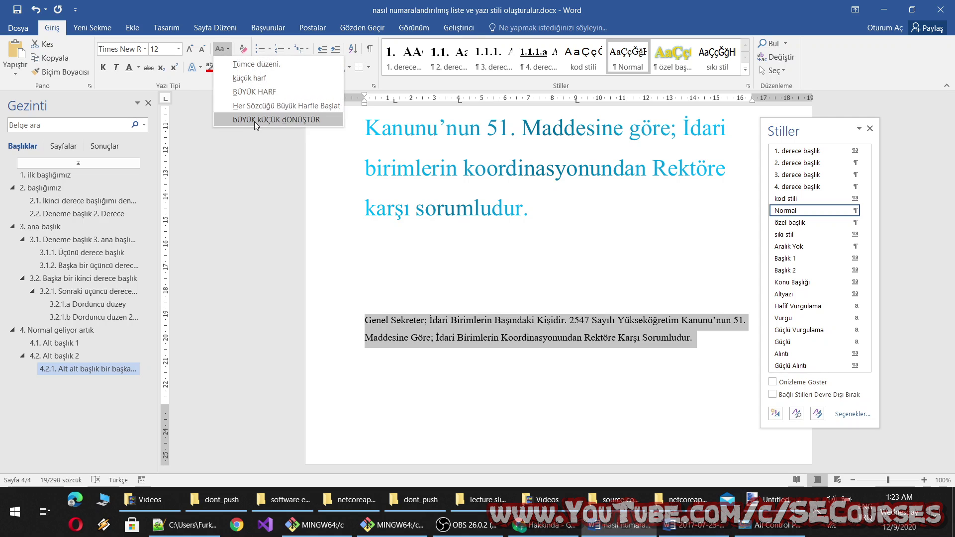
{"action": "left_click", "coordinate": [254, 113]}
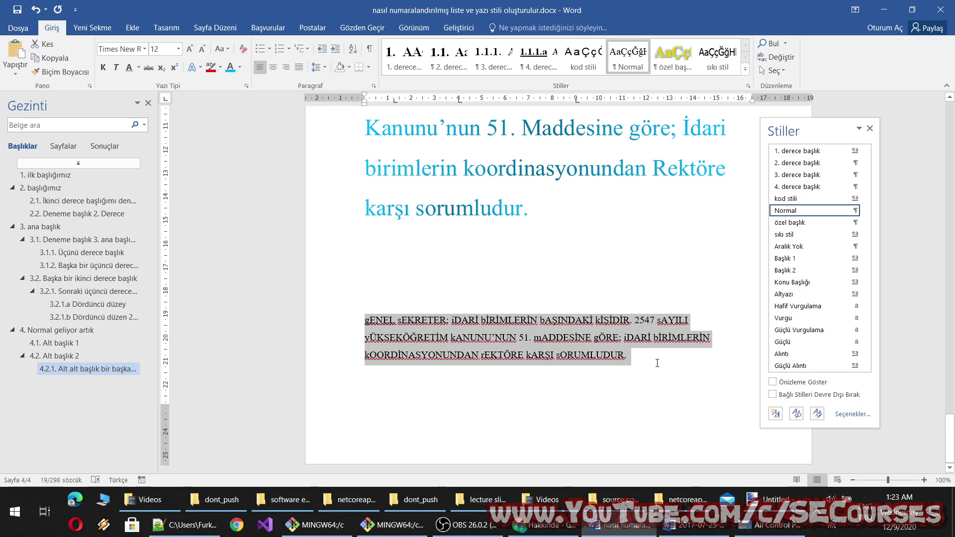
Make the paragraph lowercase, then Capitalize Each Word, and start a new line below it.
{"action": "left_click", "coordinate": [222, 49]}
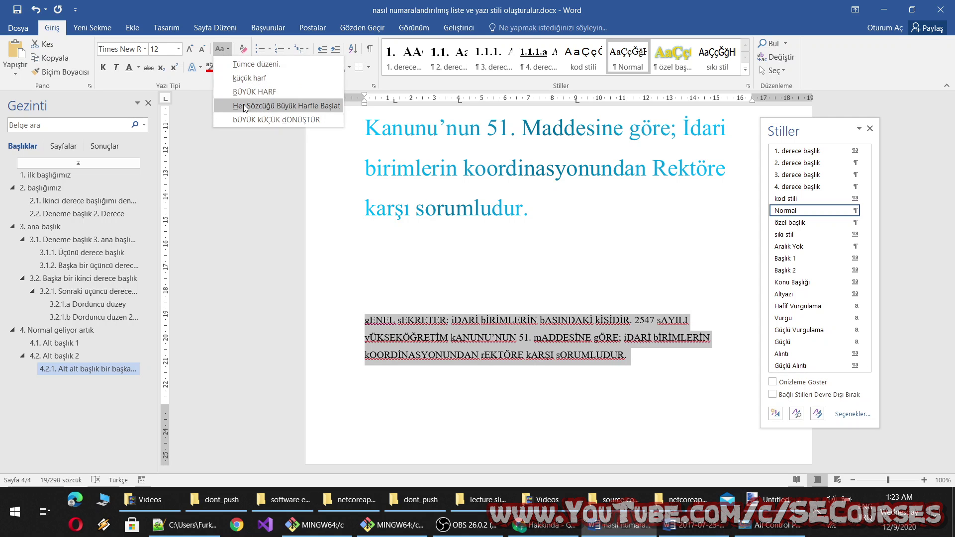
{"action": "left_click", "coordinate": [247, 79]}
{"action": "left_click", "coordinate": [221, 49]}
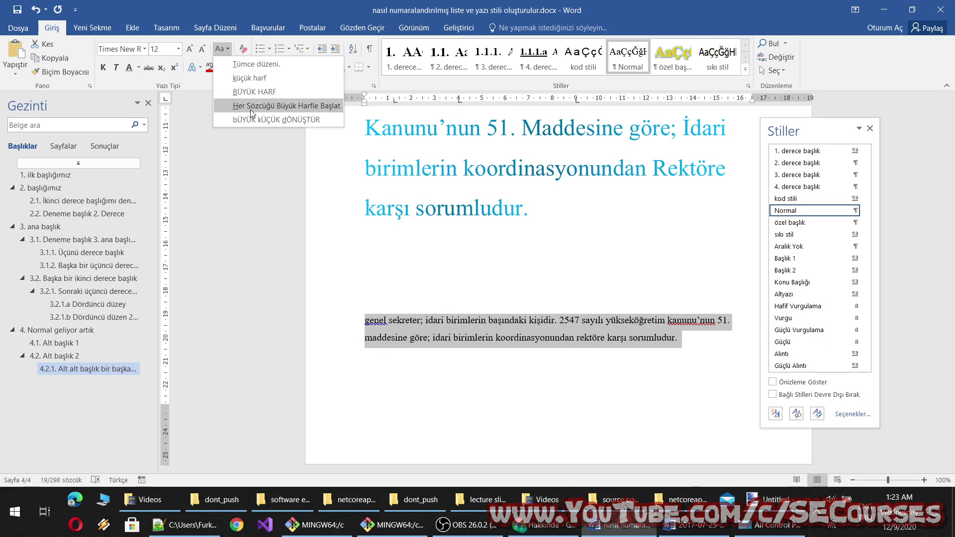
{"action": "left_click", "coordinate": [249, 106]}
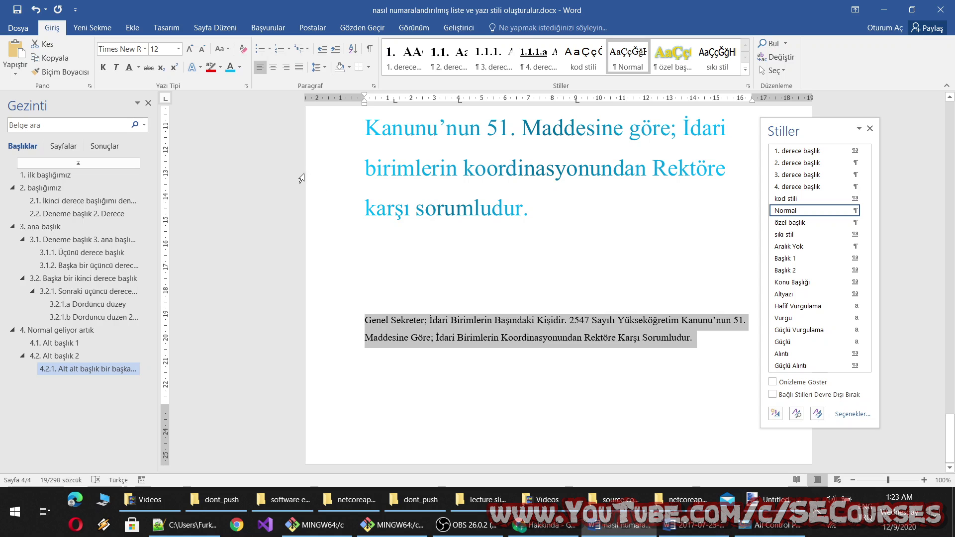
{"action": "left_click", "coordinate": [702, 339]}
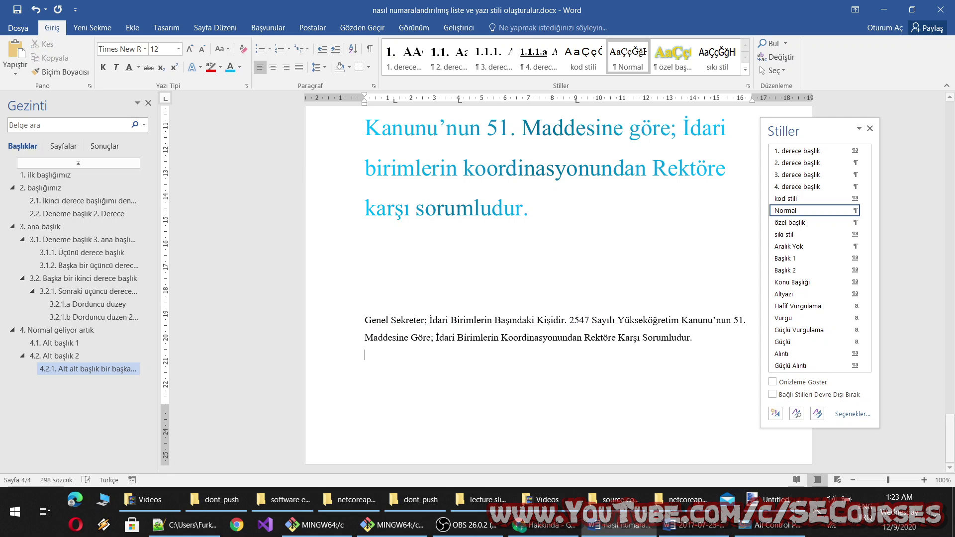
{"action": "key", "text": "Return"}
Start a default bulleted list and type the Derece items, beginning with 1. Derece.
{"action": "left_click", "coordinate": [264, 50]}
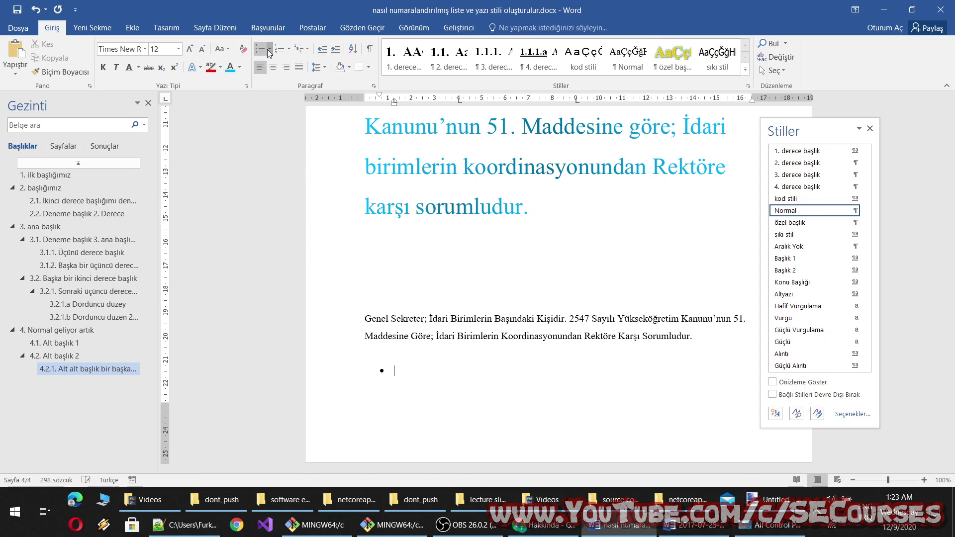
{"action": "left_click", "coordinate": [269, 49]}
{"action": "left_click", "coordinate": [269, 51]}
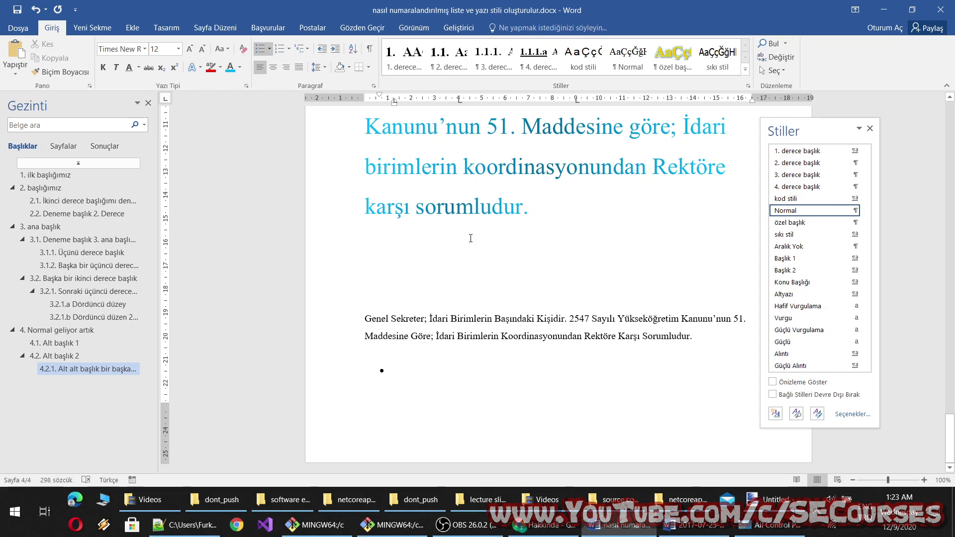
{"action": "type", "text": "1. derec"}
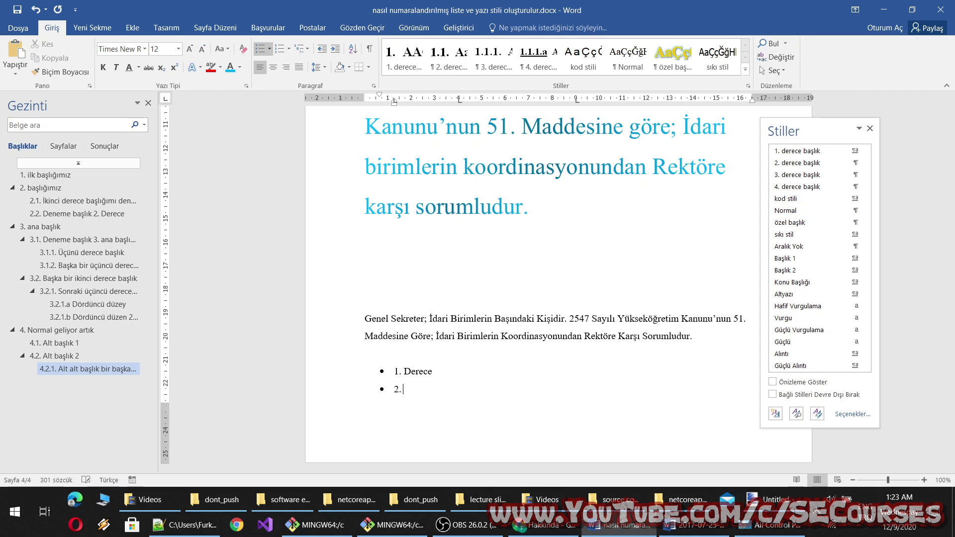
{"action": "type", "text": "e"}
{"action": "key", "text": "Return"}
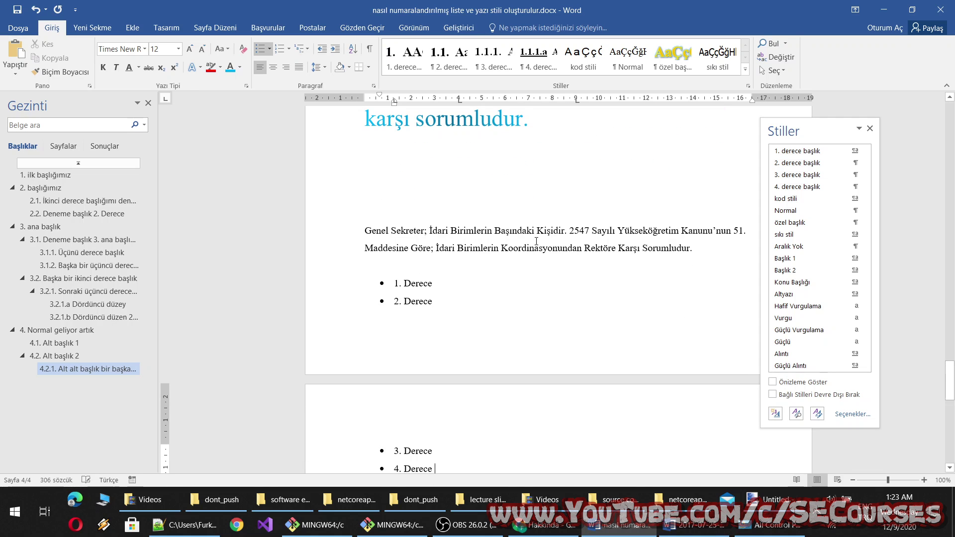
{"action": "scroll", "coordinate": [442, 389], "scroll_direction": "down", "scroll_amount": 2}
Turn on Keep with next for the four Derece items so they stay on one page.
{"action": "mouse_move", "coordinate": [448, 410]}
{"action": "left_mouse_down"}
{"action": "mouse_move", "coordinate": [362, 285]}
{"action": "mouse_move", "coordinate": [354, 227]}
{"action": "left_mouse_up"}
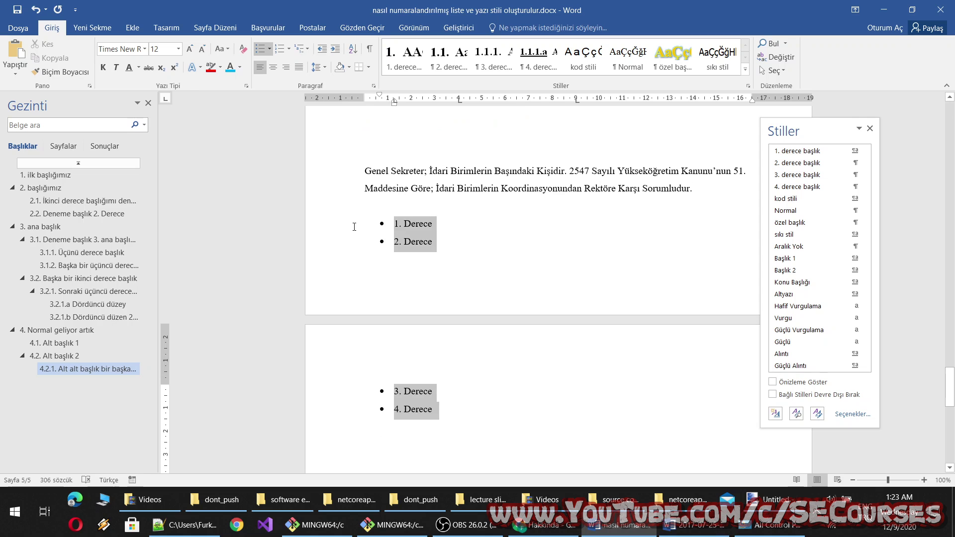
{"action": "left_click", "coordinate": [288, 50]}
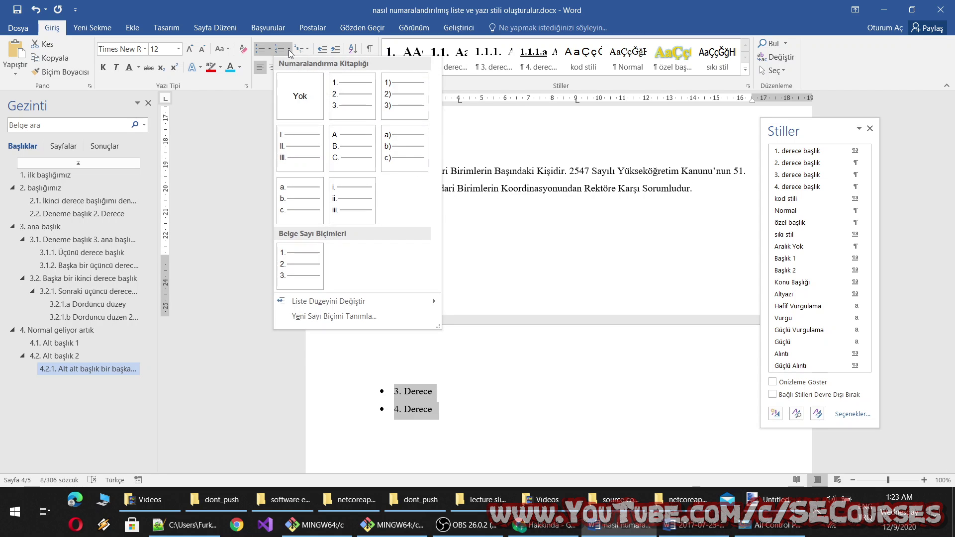
{"action": "left_click", "coordinate": [421, 248]}
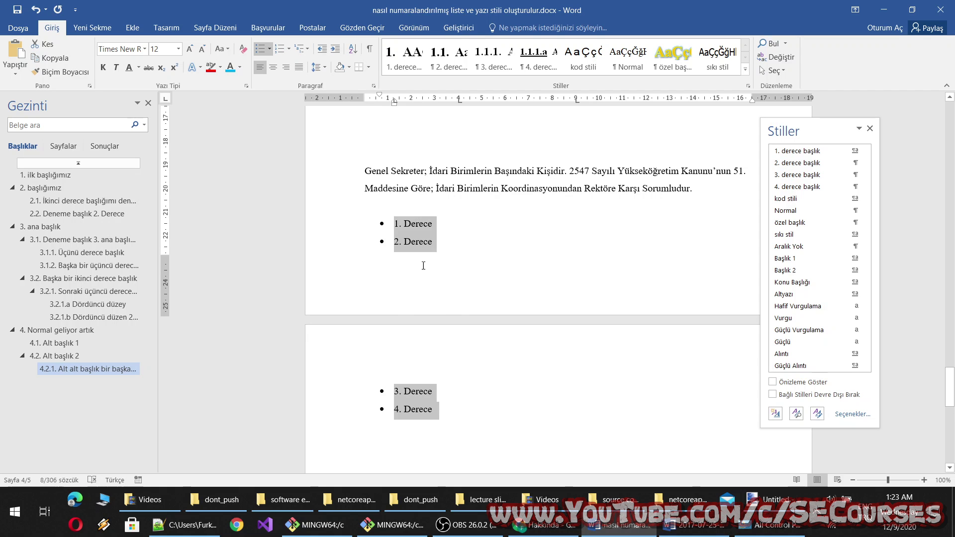
{"action": "right_click", "coordinate": [410, 230]}
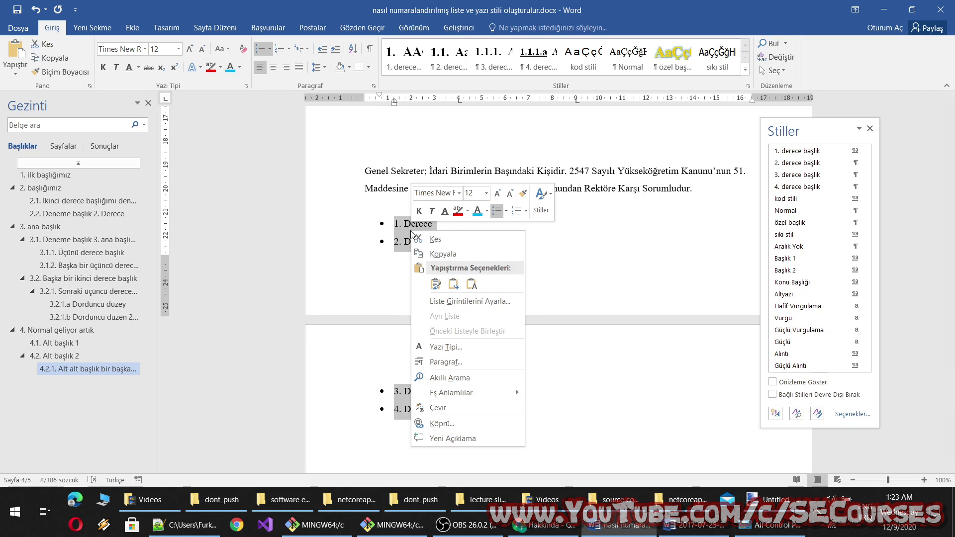
{"action": "left_click", "coordinate": [469, 358]}
{"action": "left_click", "coordinate": [380, 76]}
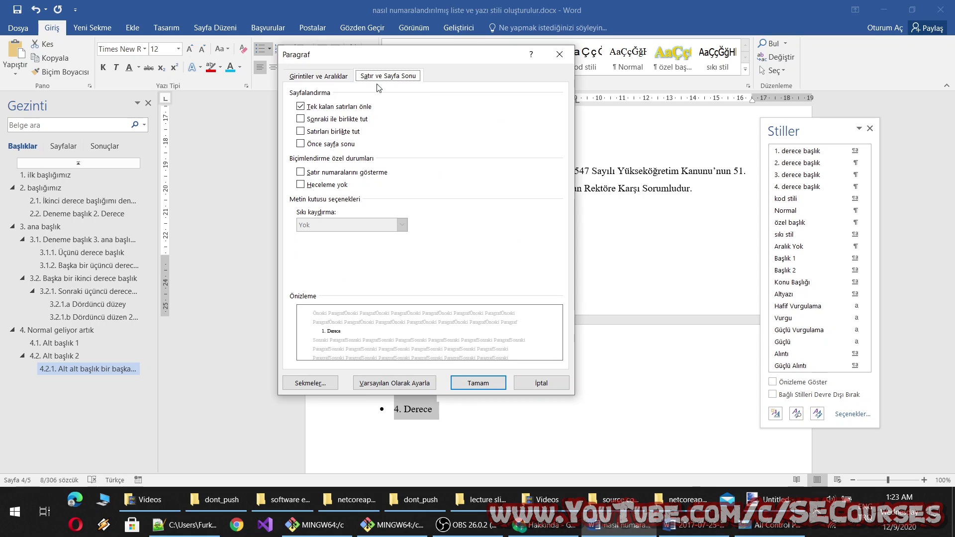
{"action": "left_click", "coordinate": [301, 119]}
{"action": "left_click", "coordinate": [460, 384]}
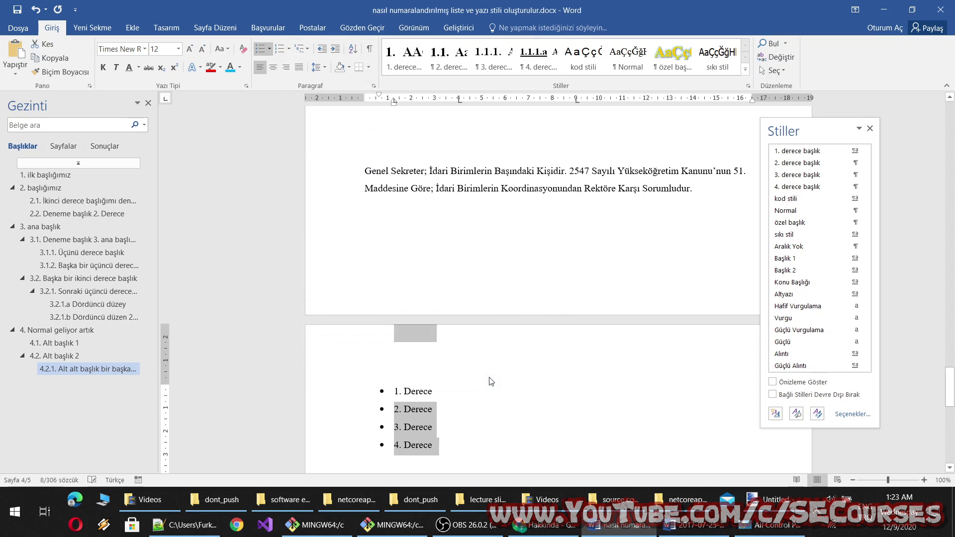
{"action": "scroll", "coordinate": [438, 315], "scroll_direction": "down", "scroll_amount": 3}
Reselect the four Derece items, try list level 3, then decrease the indent to shift them left.
{"action": "left_click", "coordinate": [420, 177]}
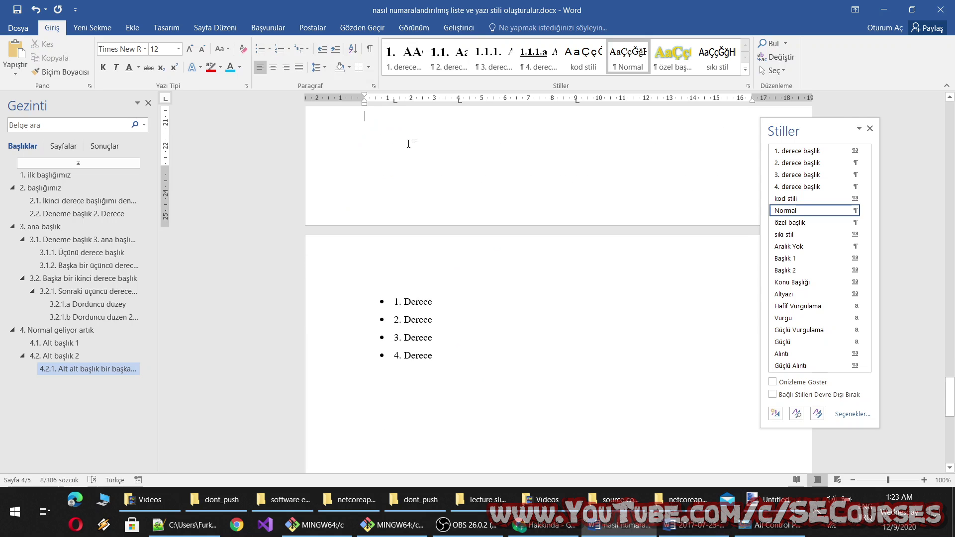
{"action": "left_click_drag", "start_coordinate": [440, 363], "coordinate": [369, 297]}
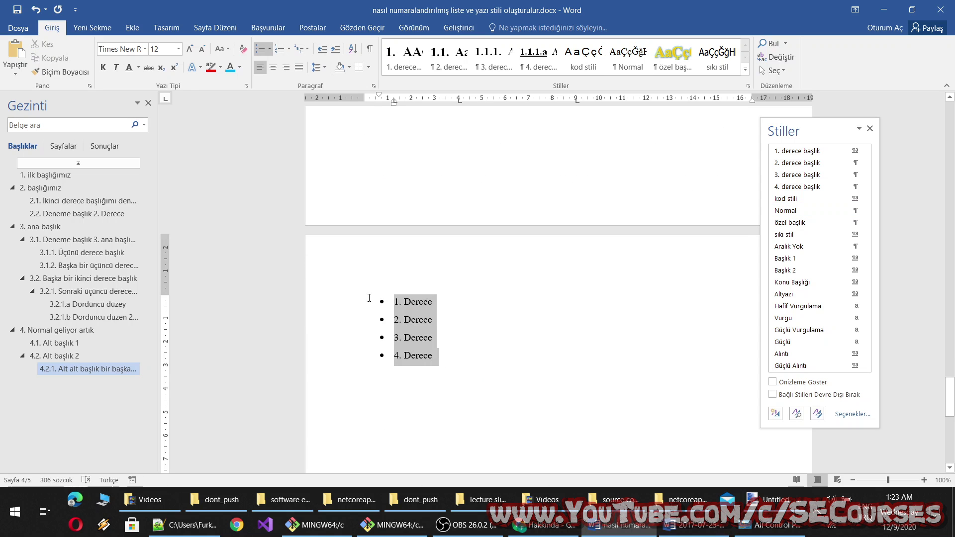
{"action": "right_click", "coordinate": [406, 323]}
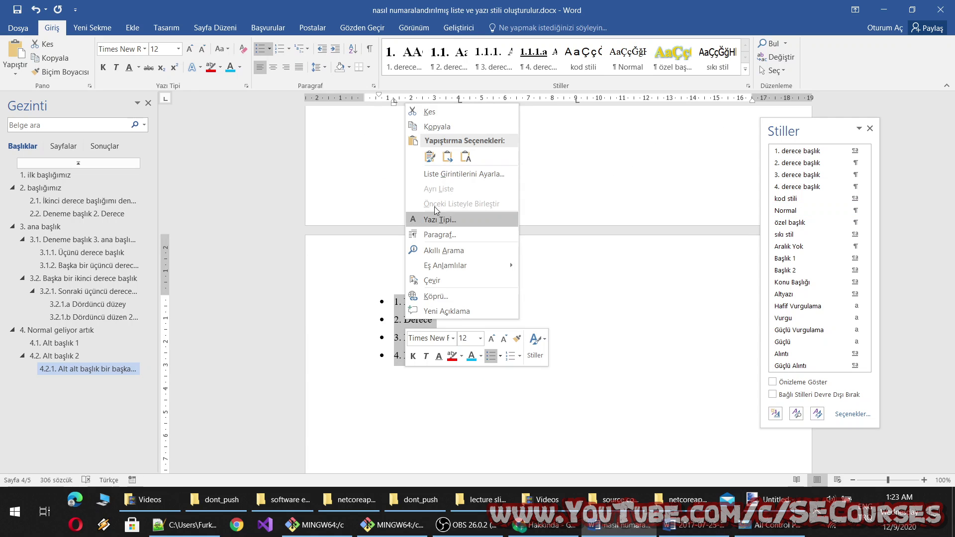
{"action": "left_click", "coordinate": [270, 50]}
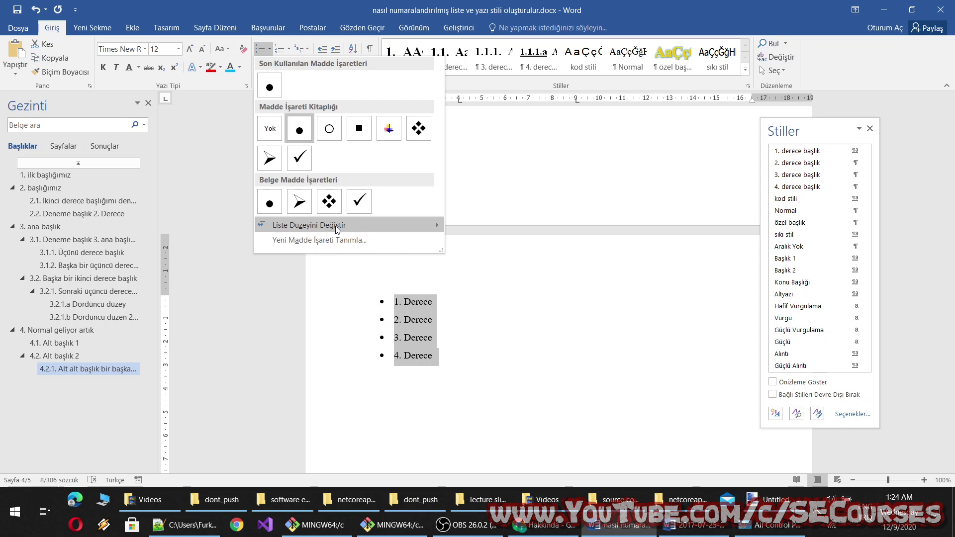
{"action": "mouse_move", "coordinate": [309, 225]}
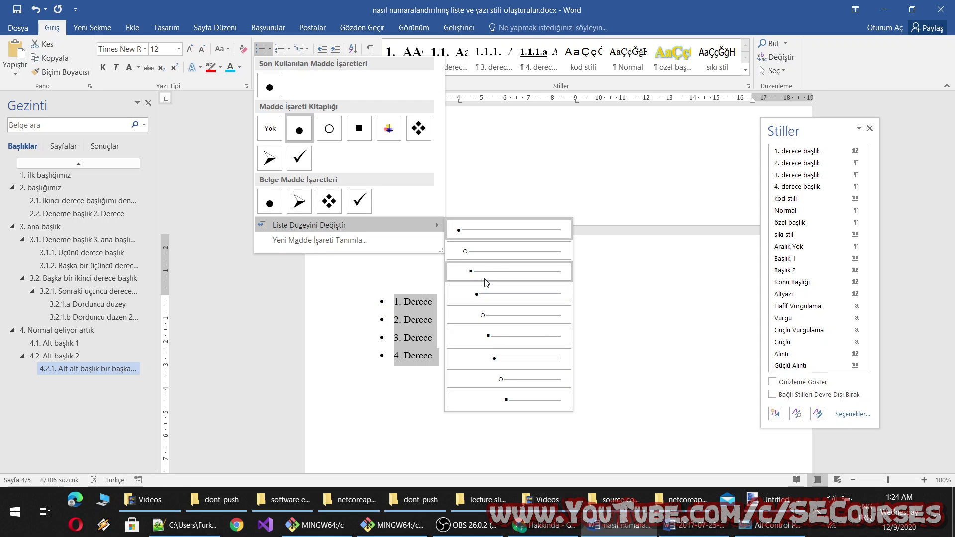
{"action": "left_click", "coordinate": [485, 283]}
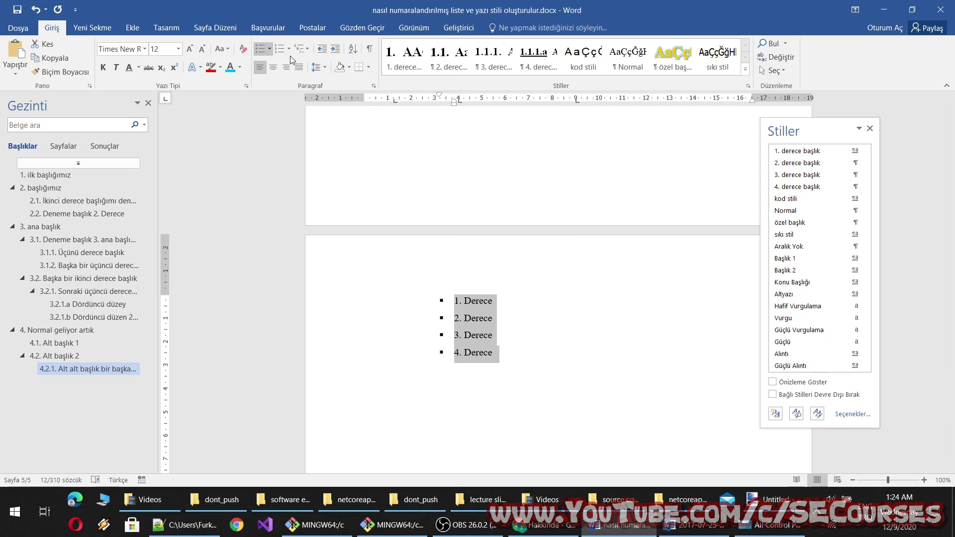
{"action": "left_click", "coordinate": [323, 55]}
{"action": "left_click", "coordinate": [323, 54]}
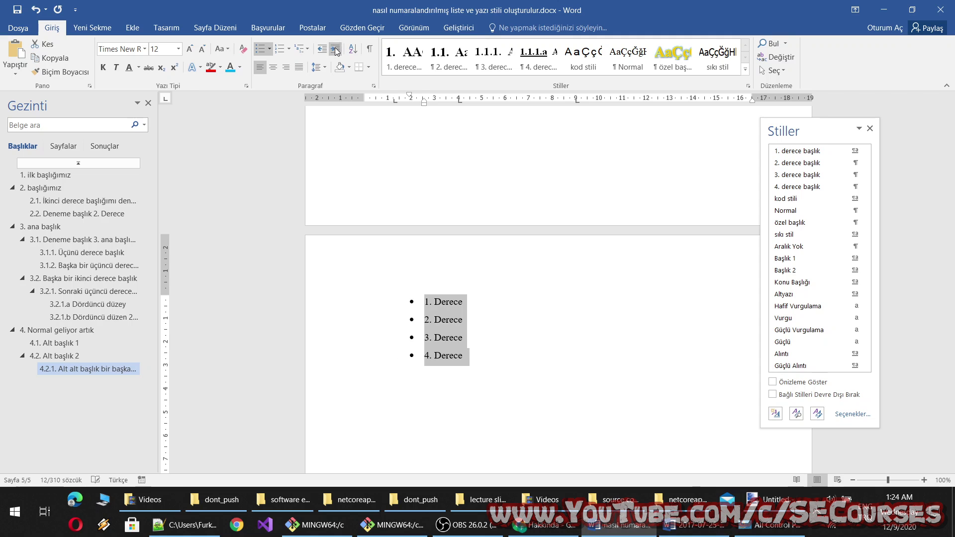
{"action": "left_click", "coordinate": [328, 51]}
{"action": "left_click", "coordinate": [428, 305]}
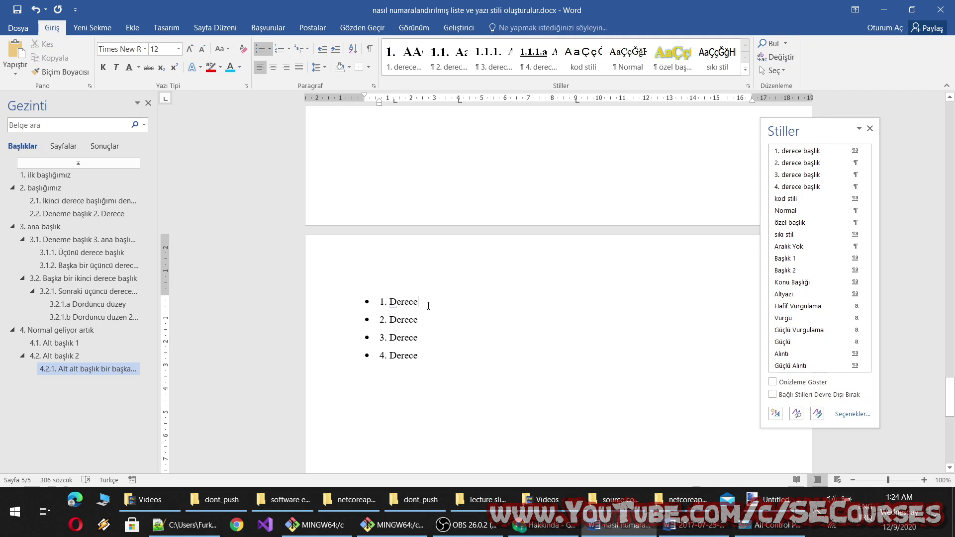
Add sub-items 1.1 and 2.1 indented to the second level under 1. and 2. Derece.
{"action": "key", "text": "Return"}
{"action": "type", "text": "Q "}
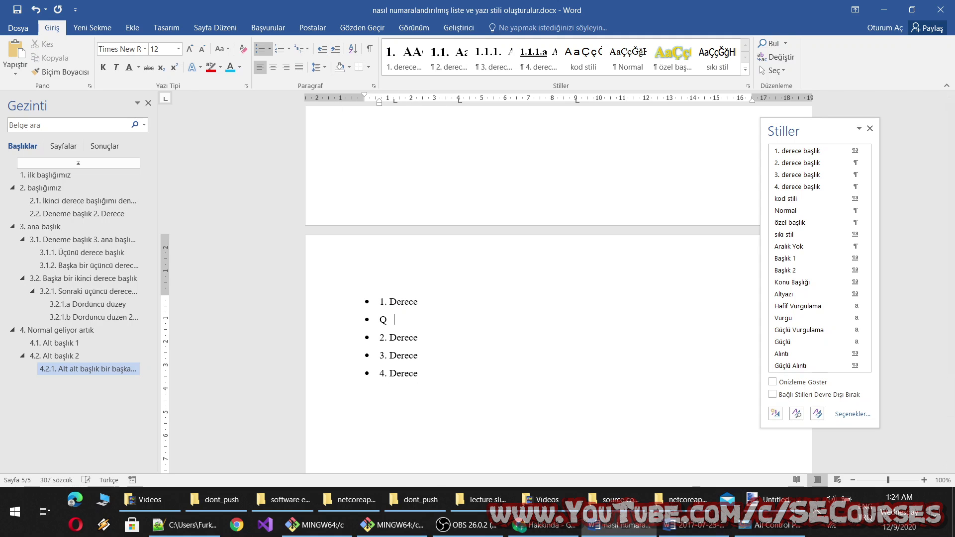
{"action": "type", "text": "1.1"}
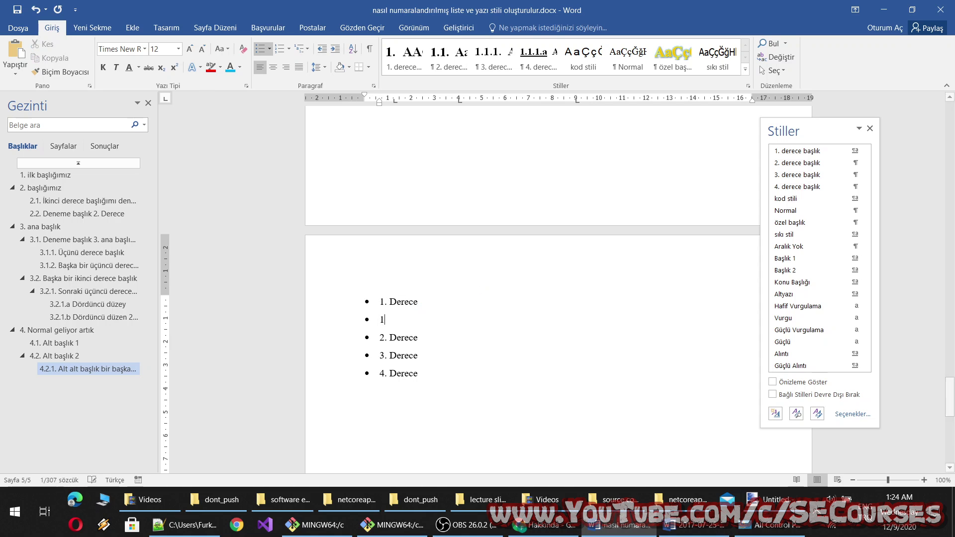
{"action": "left_click", "coordinate": [335, 48]}
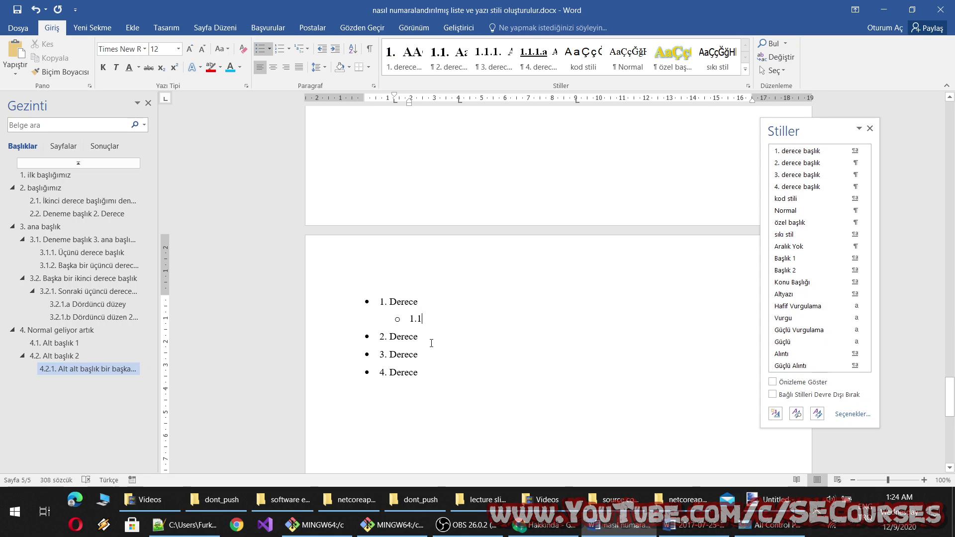
{"action": "key", "text": "Return"}
{"action": "type", "text": "2.1"}
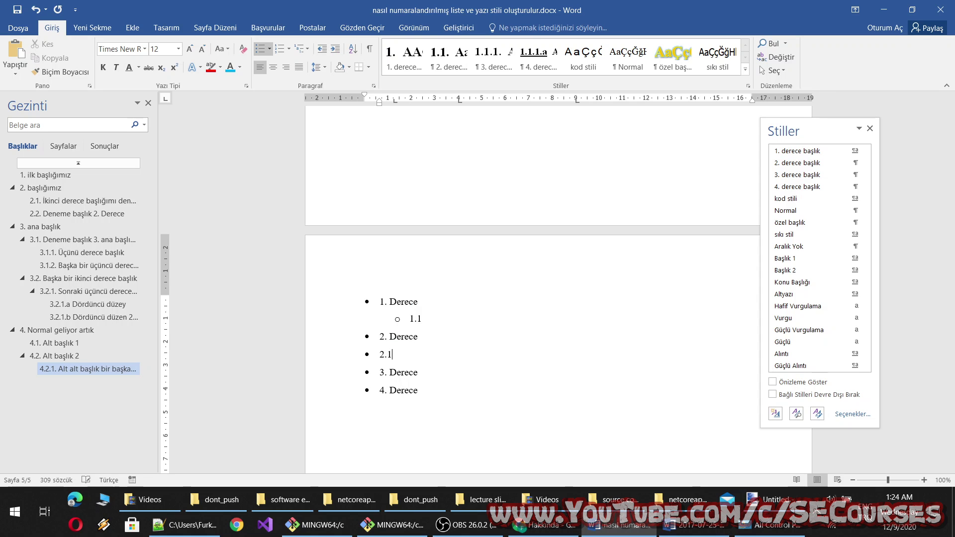
{"action": "left_click", "coordinate": [335, 49]}
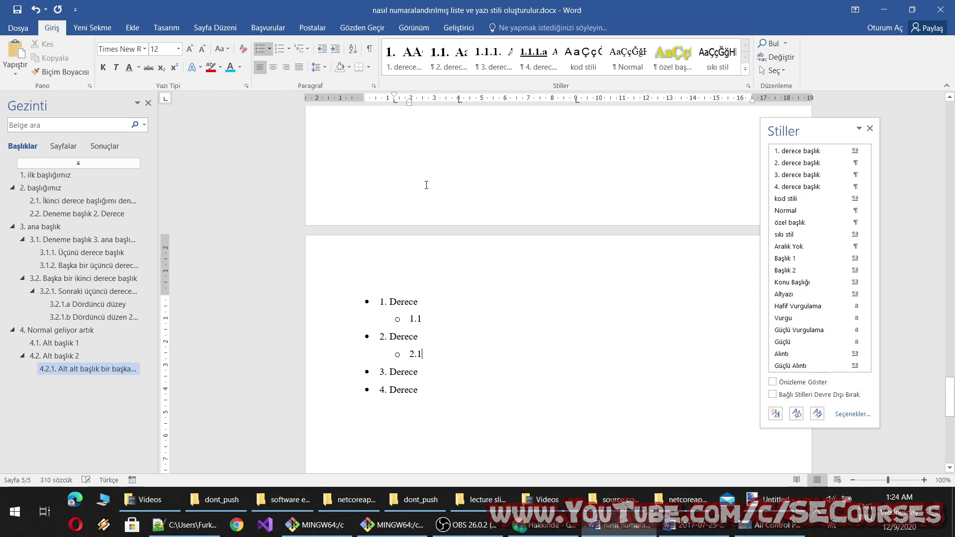
Add 2.1.1 at the third level beneath 2.1 and select the whole list.
{"action": "key", "text": "Return"}
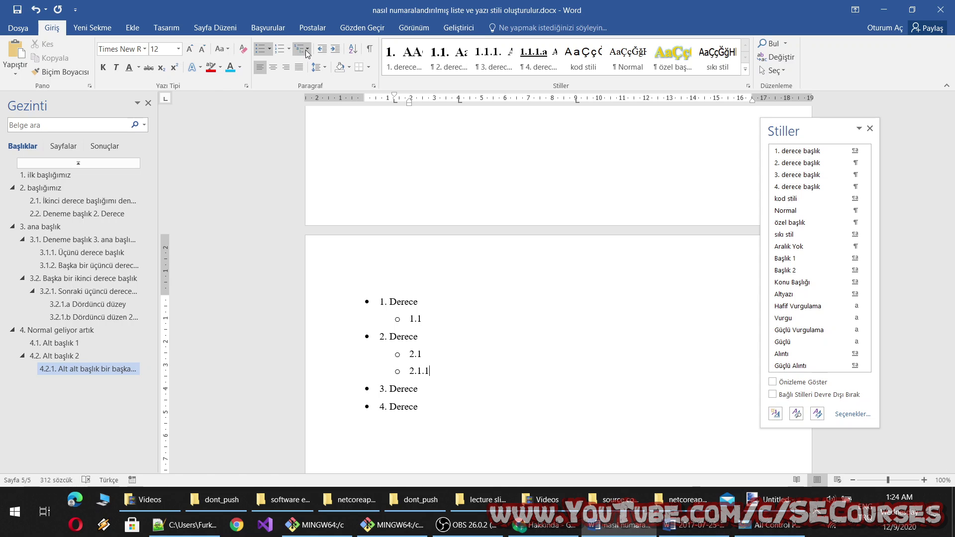
{"action": "left_click", "coordinate": [334, 49]}
{"action": "left_click", "coordinate": [334, 48]}
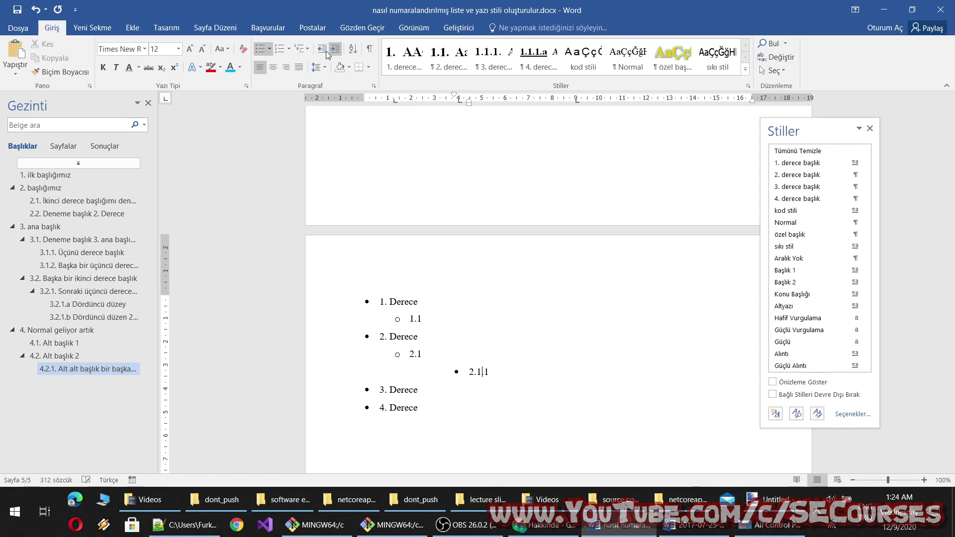
{"action": "left_click", "coordinate": [322, 48]}
{"action": "left_click", "coordinate": [323, 49]}
{"action": "left_click", "coordinate": [335, 48]}
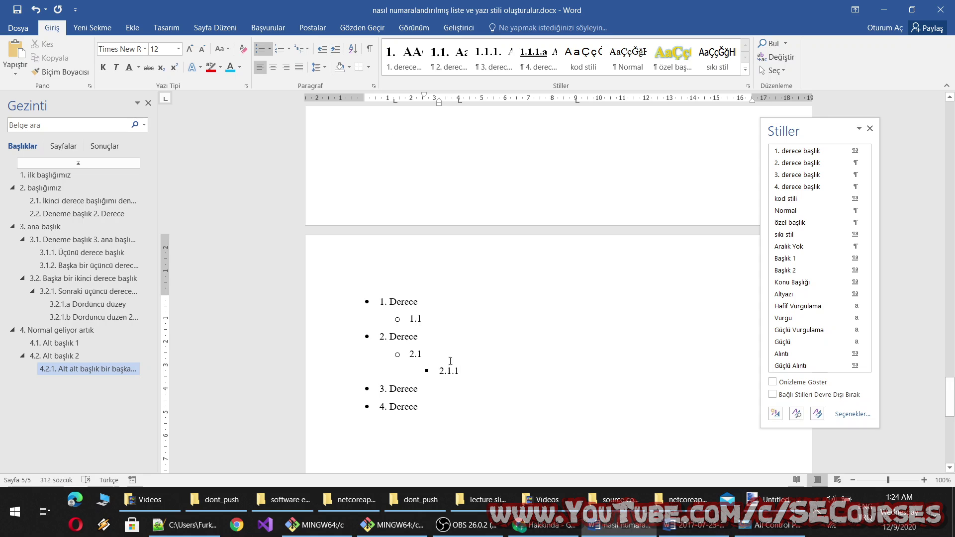
{"action": "left_click_drag", "start_coordinate": [457, 383], "coordinate": [349, 294]}
{"action": "left_click_drag", "start_coordinate": [423, 407], "coordinate": [349, 297]}
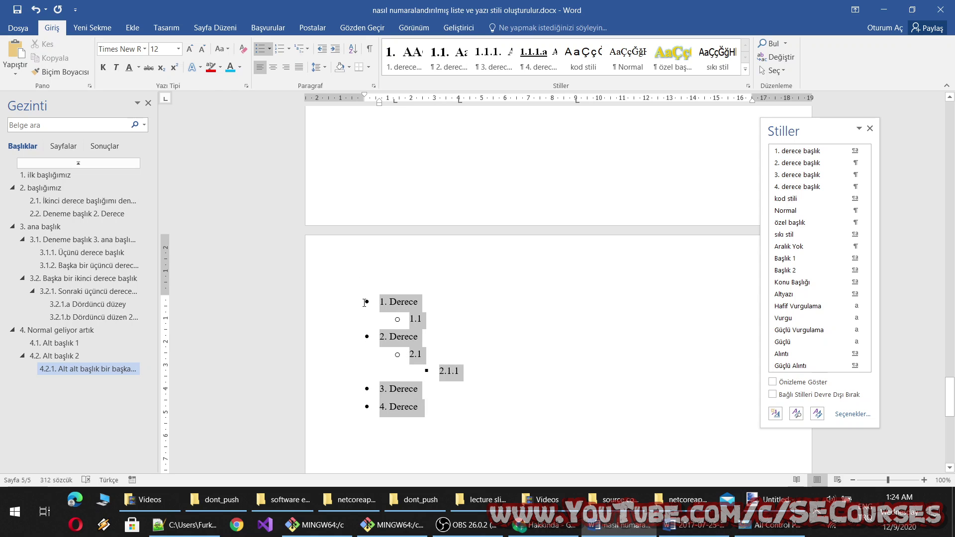
Apply i., ii., iii. lowercase roman numbering to the selected Derece list.
{"action": "left_click", "coordinate": [289, 48]}
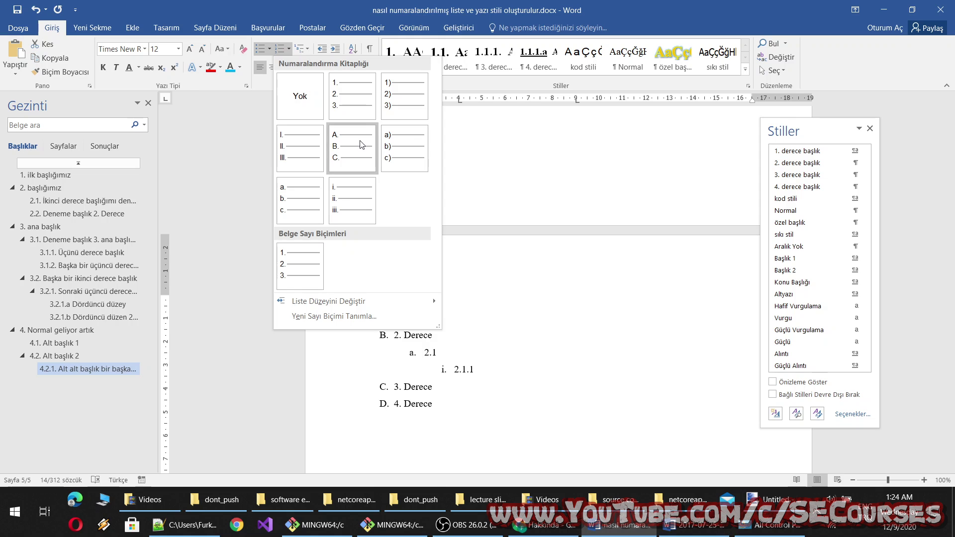
{"action": "left_click", "coordinate": [353, 196]}
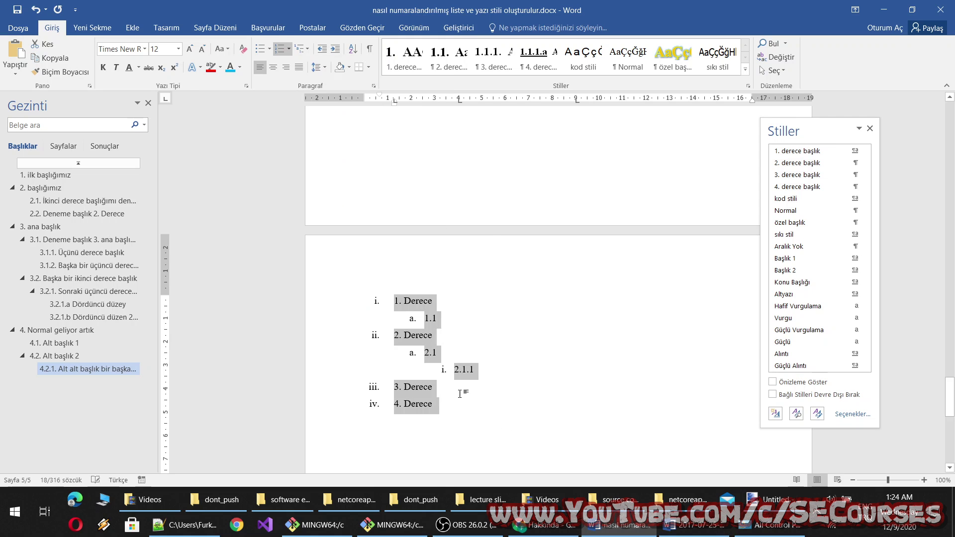
{"action": "left_click", "coordinate": [562, 431]}
{"action": "left_click", "coordinate": [424, 351]}
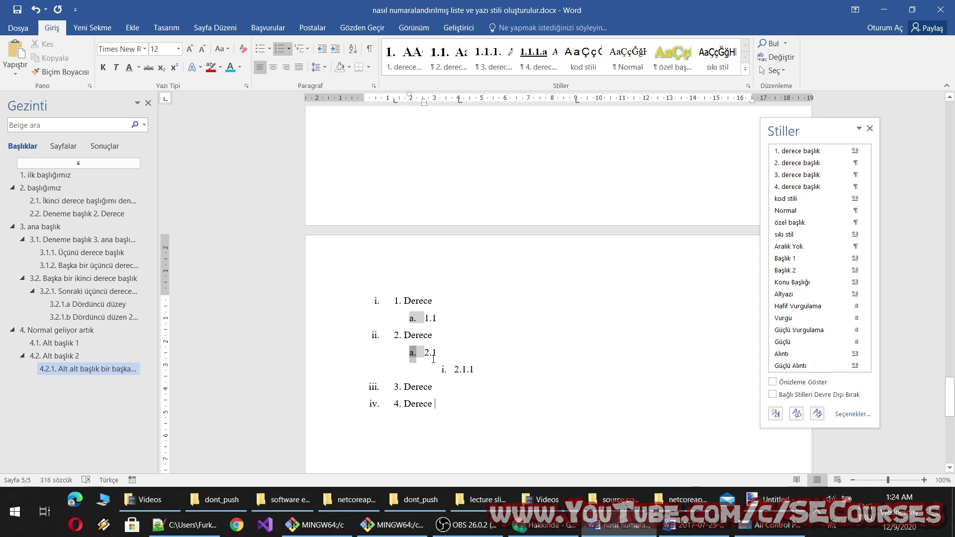
{"action": "left_click", "coordinate": [445, 369]}
Shift 2.1.1 between list levels until it settles at the third level, numbered i.
{"action": "left_click", "coordinate": [322, 50]}
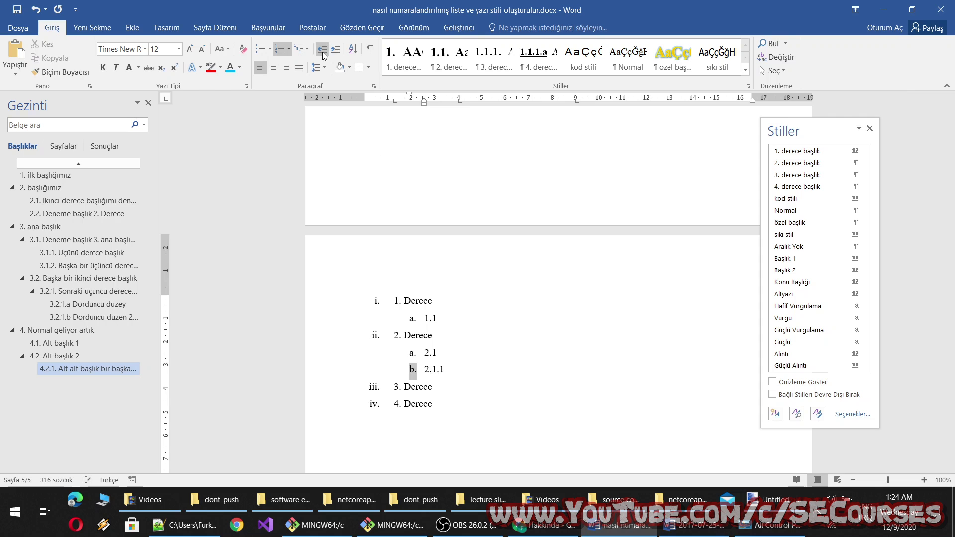
{"action": "left_click", "coordinate": [321, 49]}
{"action": "left_click", "coordinate": [337, 50]}
{"action": "left_click", "coordinate": [336, 50]}
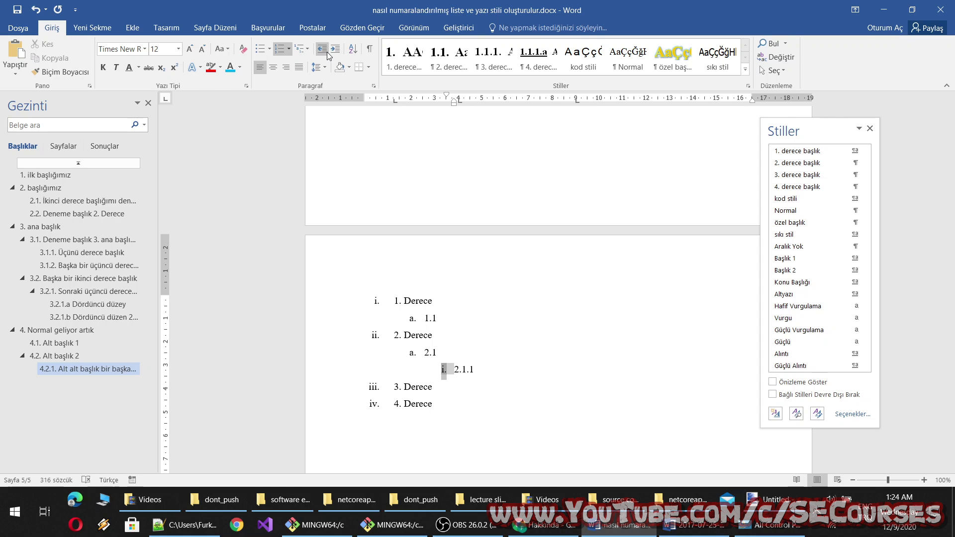
{"action": "left_click", "coordinate": [322, 49]}
{"action": "left_click", "coordinate": [335, 52]}
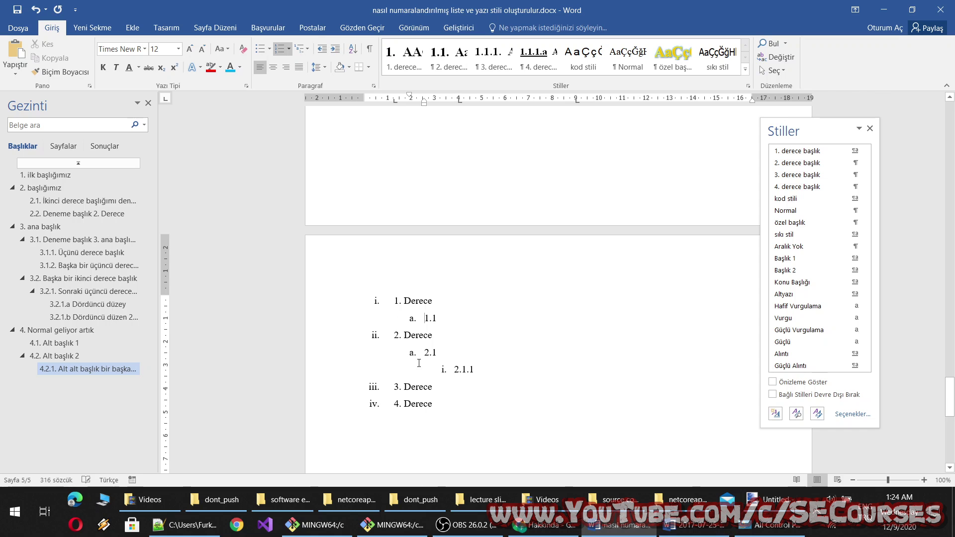
{"action": "left_click_drag", "start_coordinate": [435, 404], "coordinate": [299, 278]}
{"action": "left_click", "coordinate": [309, 49]}
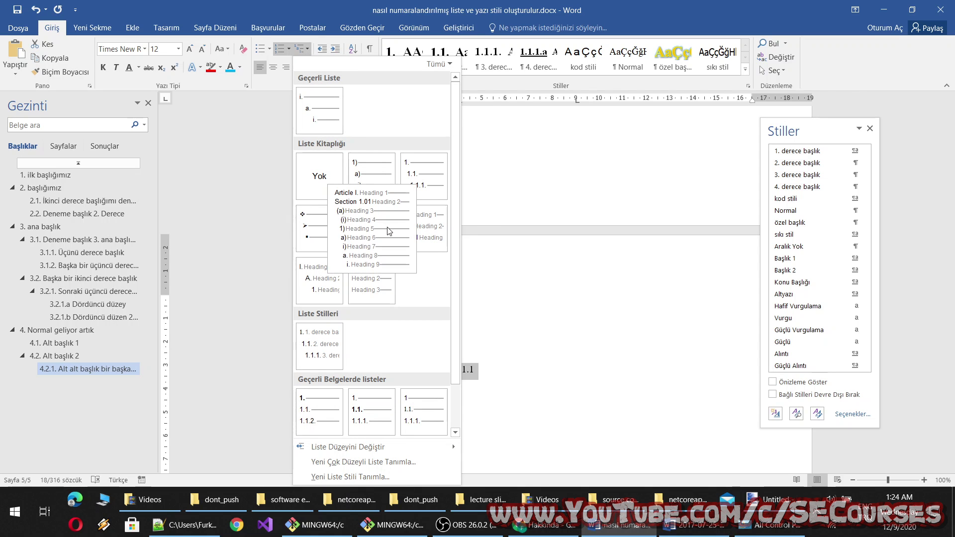
{"action": "left_click", "coordinate": [569, 422]}
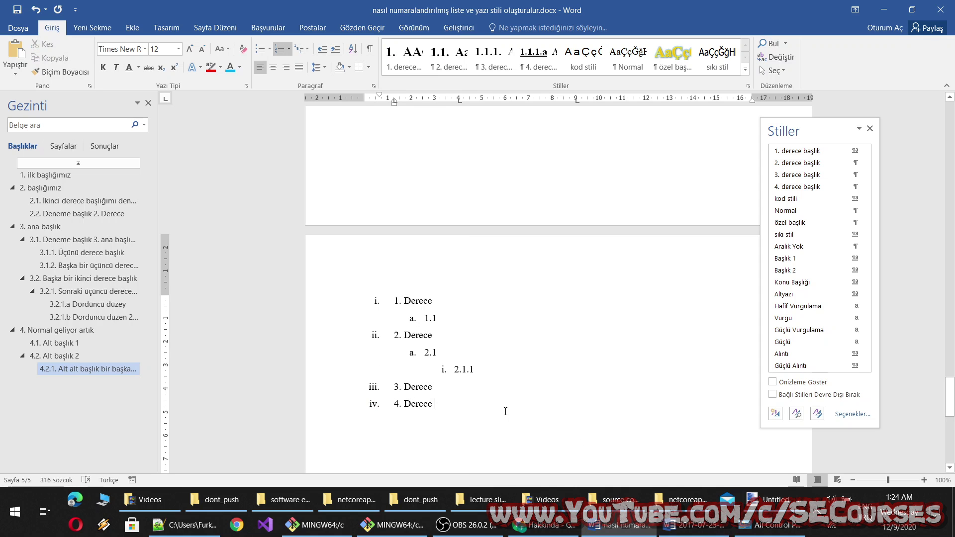
End the numbered list and paste the Genel Sekreter paragraph below it.
{"action": "key", "text": "BackSpace"}
{"action": "scroll", "coordinate": [532, 299], "scroll_direction": "down", "scroll_amount": 2}
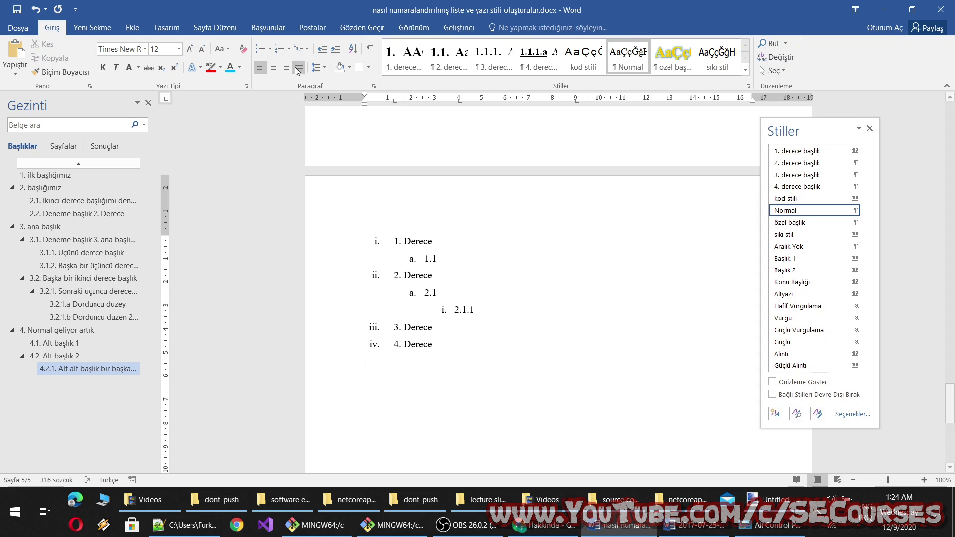
{"action": "left_click", "coordinate": [289, 49]}
{"action": "left_click", "coordinate": [289, 49]}
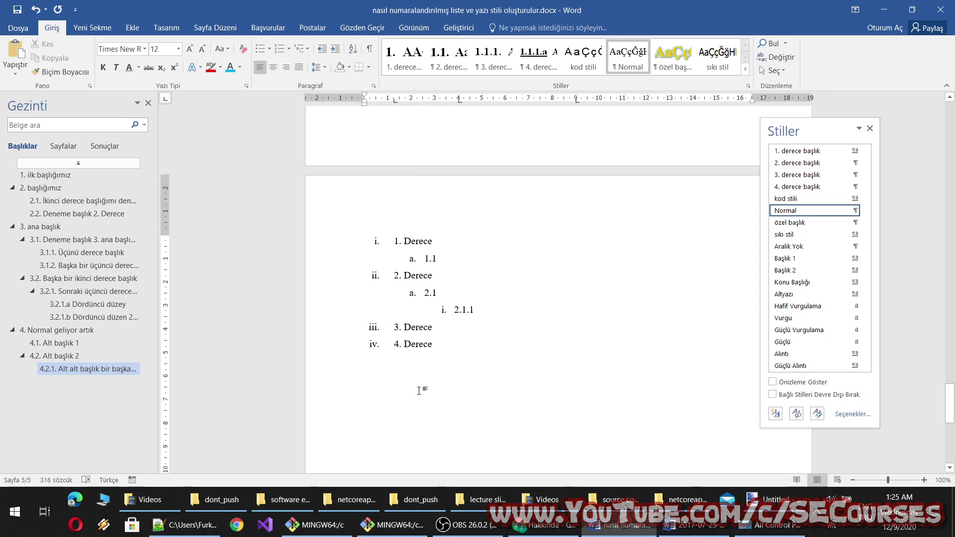
{"action": "scroll", "coordinate": [378, 317], "scroll_direction": "down", "scroll_amount": 2}
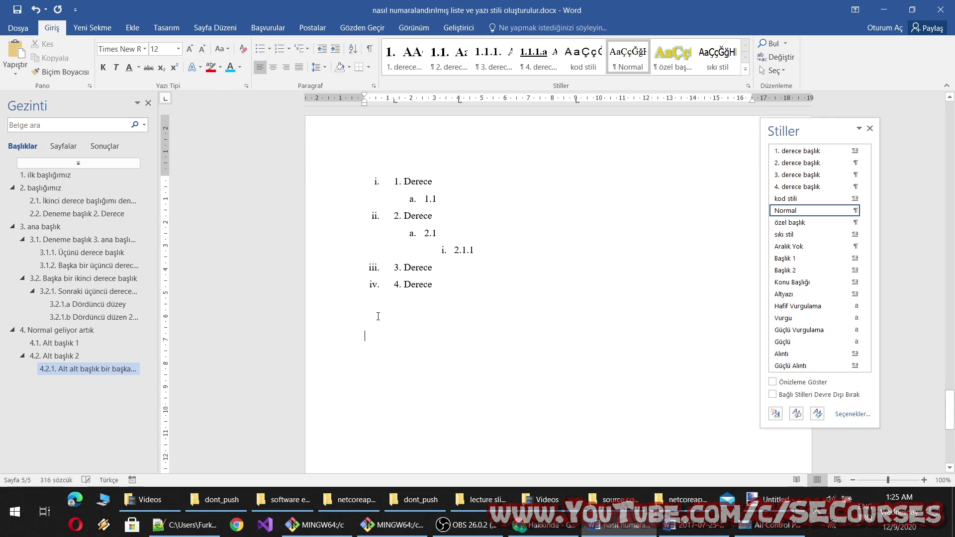
{"action": "right_click", "coordinate": [397, 340]}
{"action": "left_click", "coordinate": [466, 247]}
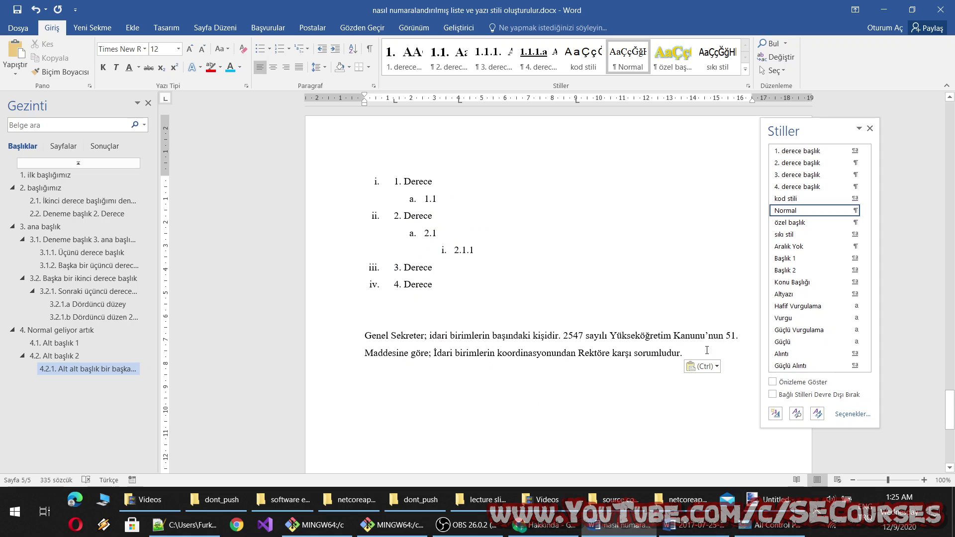
Center the Genel Sekreter paragraph after trying other alignments, and set line spacing to 1.0.
{"action": "left_click_drag", "start_coordinate": [707, 350], "coordinate": [365, 334]}
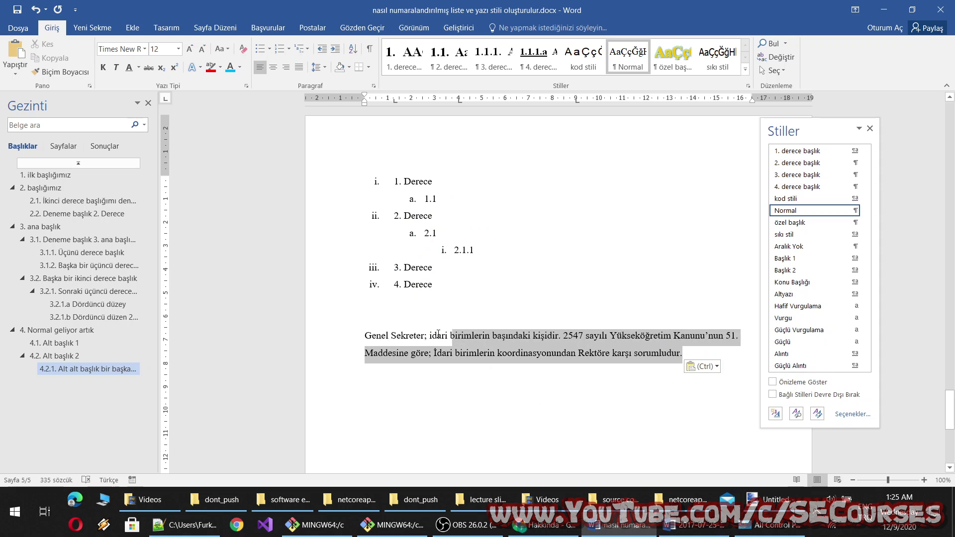
{"action": "left_click", "coordinate": [275, 68]}
{"action": "left_click", "coordinate": [287, 69]}
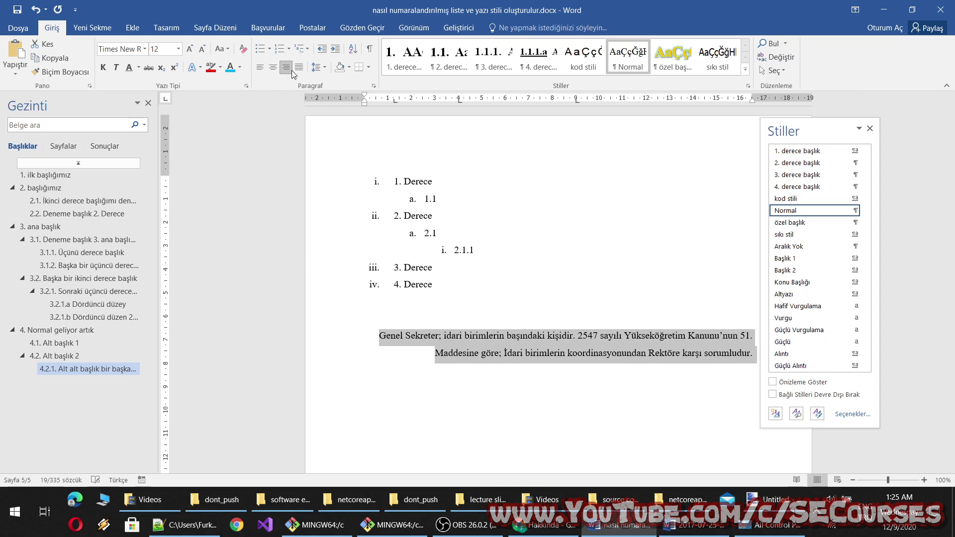
{"action": "left_click", "coordinate": [294, 70]}
{"action": "left_click", "coordinate": [260, 68]}
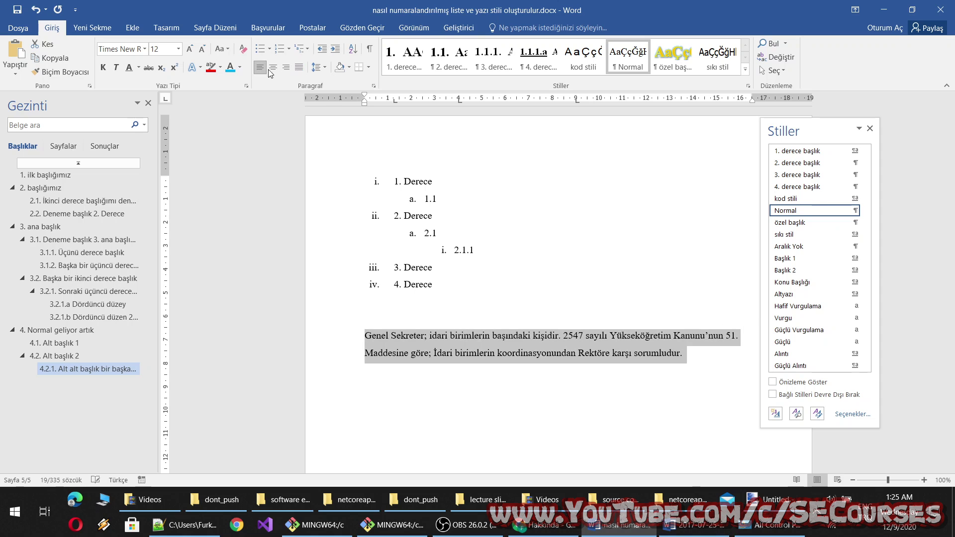
{"action": "left_click", "coordinate": [275, 69]}
{"action": "left_click", "coordinate": [286, 68]}
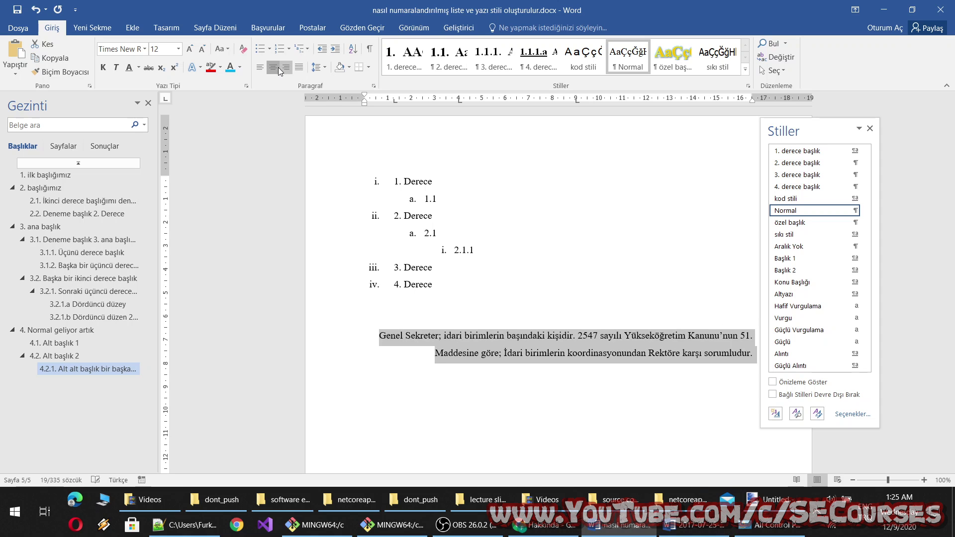
{"action": "left_click", "coordinate": [298, 71]}
{"action": "left_click", "coordinate": [260, 68]}
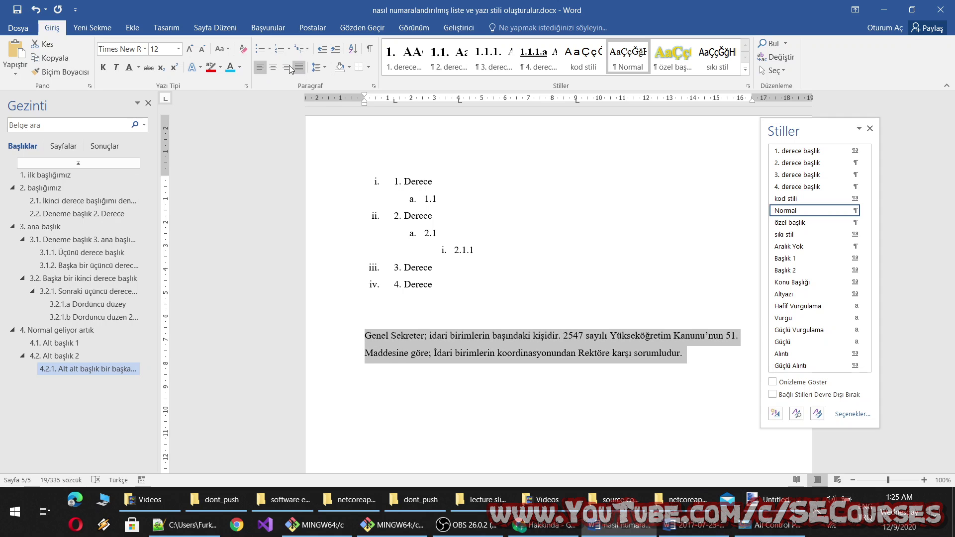
{"action": "left_click", "coordinate": [273, 68]}
{"action": "left_click", "coordinate": [325, 68]}
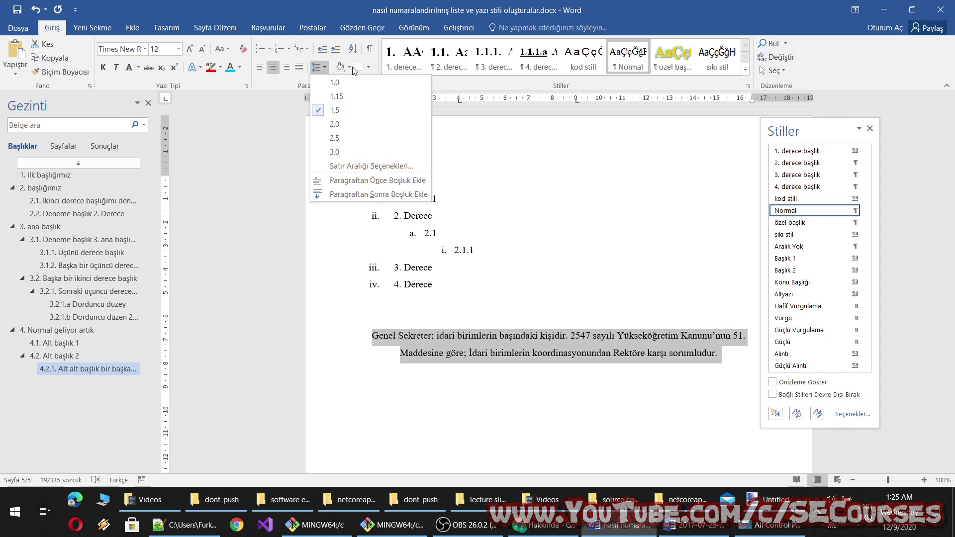
{"action": "left_click", "coordinate": [349, 83]}
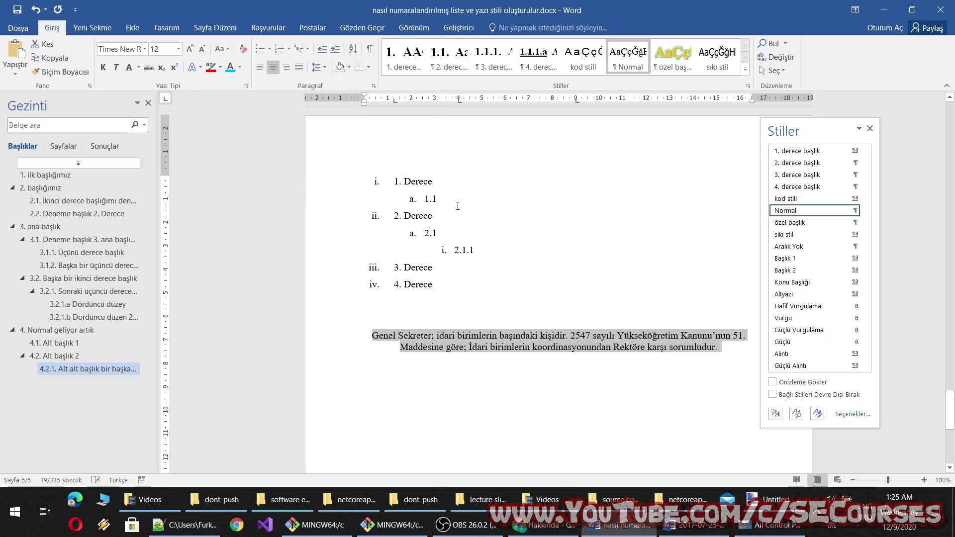
Type the lines 1 aa, 5 bb, 11 hh, 3 gg and 12 ab on left-aligned lines below the paragraph.
{"action": "left_click", "coordinate": [356, 52]}
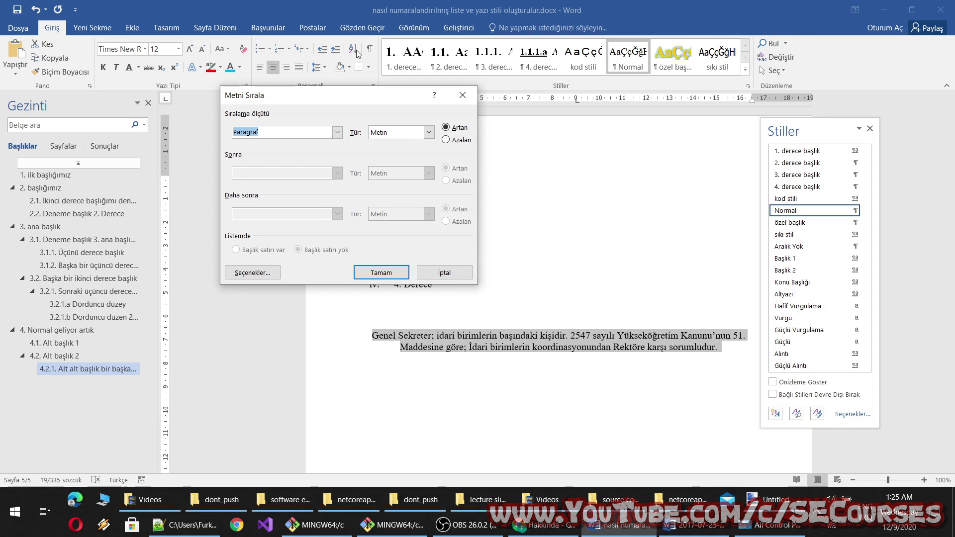
{"action": "left_click", "coordinate": [463, 95]}
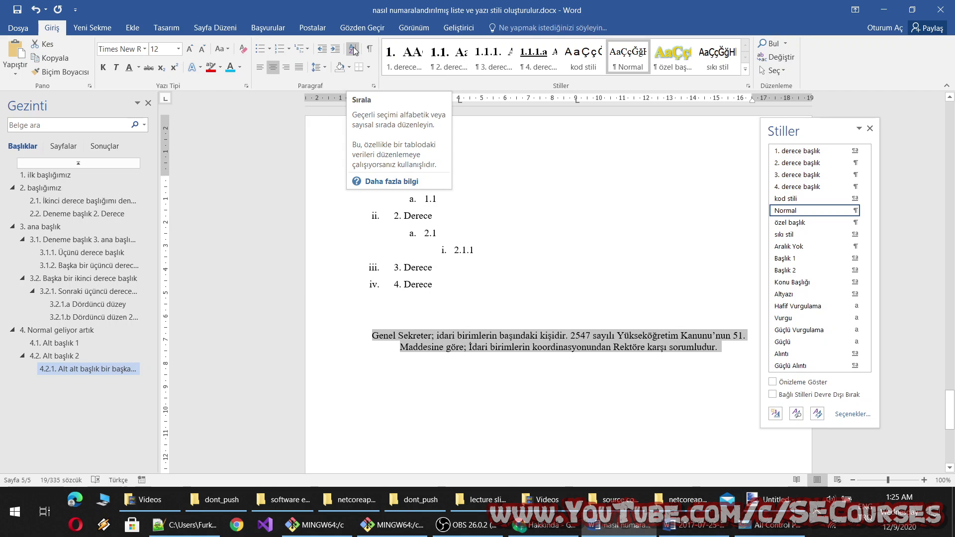
{"action": "left_click", "coordinate": [683, 407]}
{"action": "key", "text": "Return"}
{"action": "key", "text": "Return"}
{"action": "scroll", "coordinate": [505, 318], "scroll_direction": "down", "scroll_amount": 5}
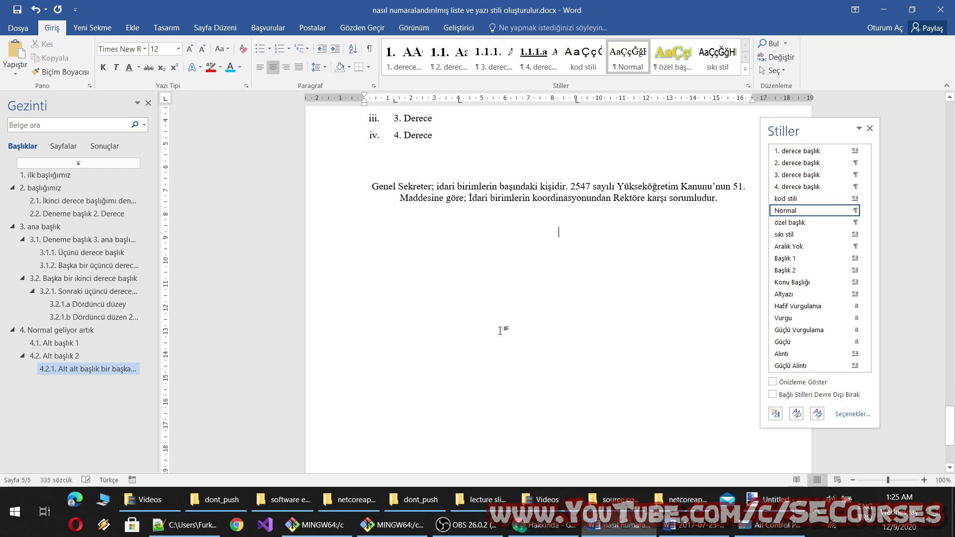
{"action": "key", "text": "Return"}
{"action": "left_click", "coordinate": [259, 66]}
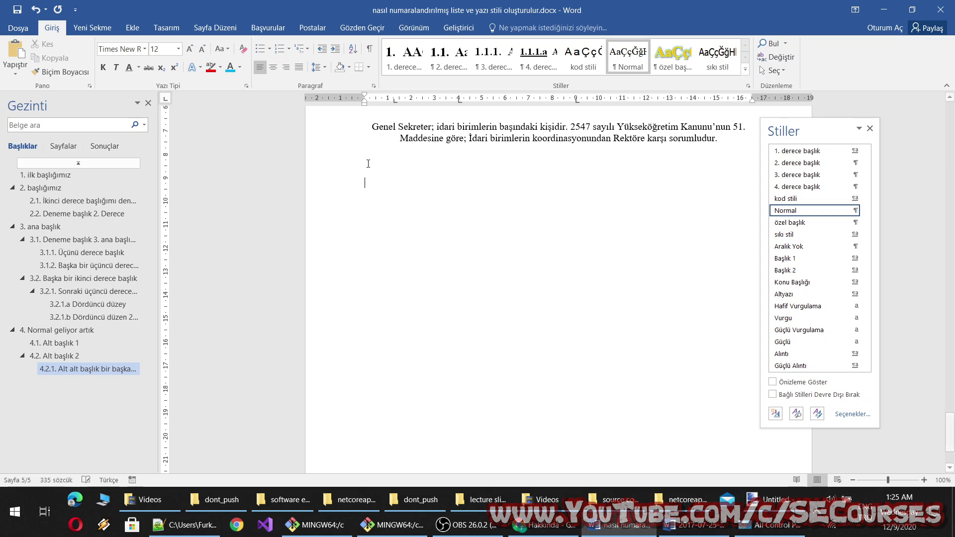
{"action": "type", "text": "1"}
{"action": "type", "text": "5 "}
{"action": "type", "text": "bb "}
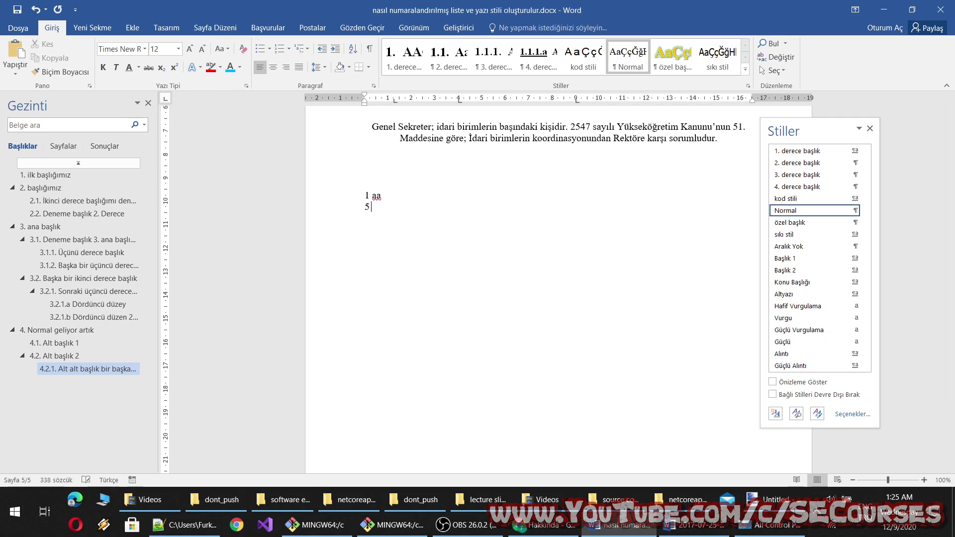
{"action": "type", "text": "11"}
{"action": "type", "text": " hh"}
{"action": "key", "text": "Return"}
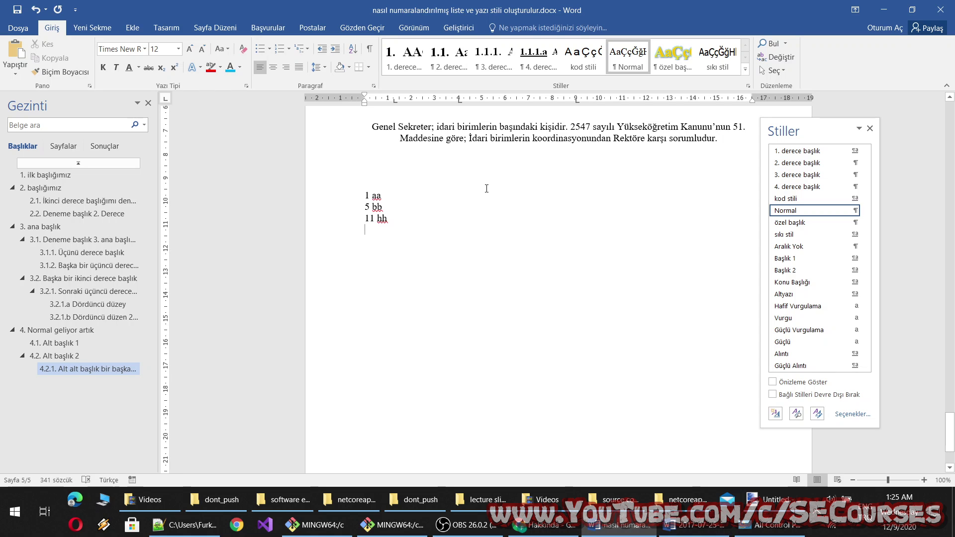
{"action": "type", "text": "3 gg "}
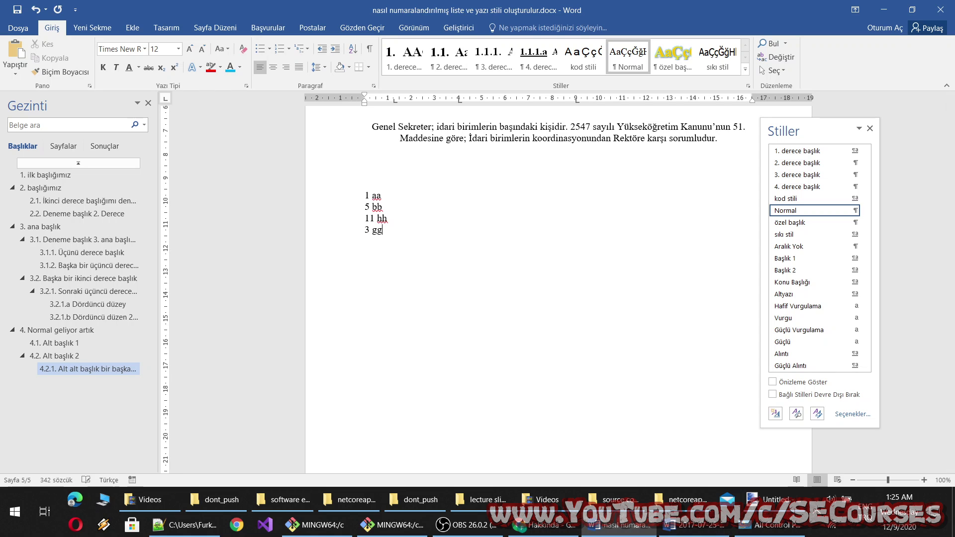
{"action": "type", "text": "12 ab"}
Sort the five lines in ascending order with sort type Sayı (Number).
{"action": "left_click_drag", "start_coordinate": [411, 250], "coordinate": [359, 196]}
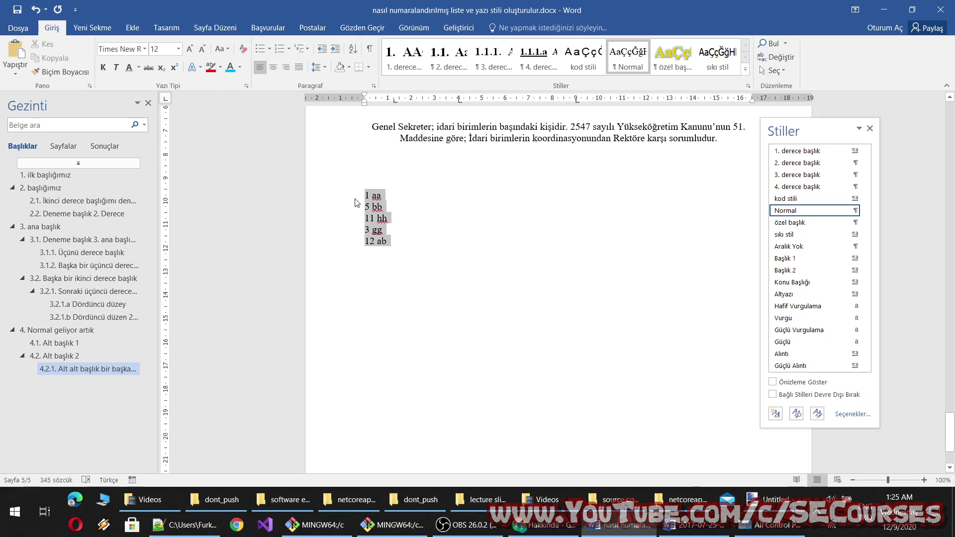
{"action": "left_click", "coordinate": [354, 50]}
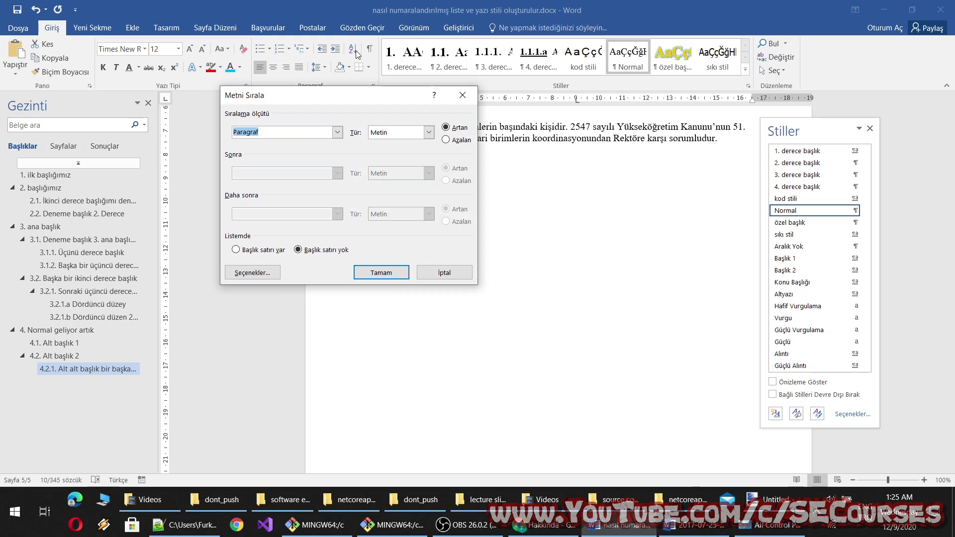
{"action": "left_click", "coordinate": [407, 132]}
{"action": "left_click", "coordinate": [383, 151]}
{"action": "left_click", "coordinate": [405, 272]}
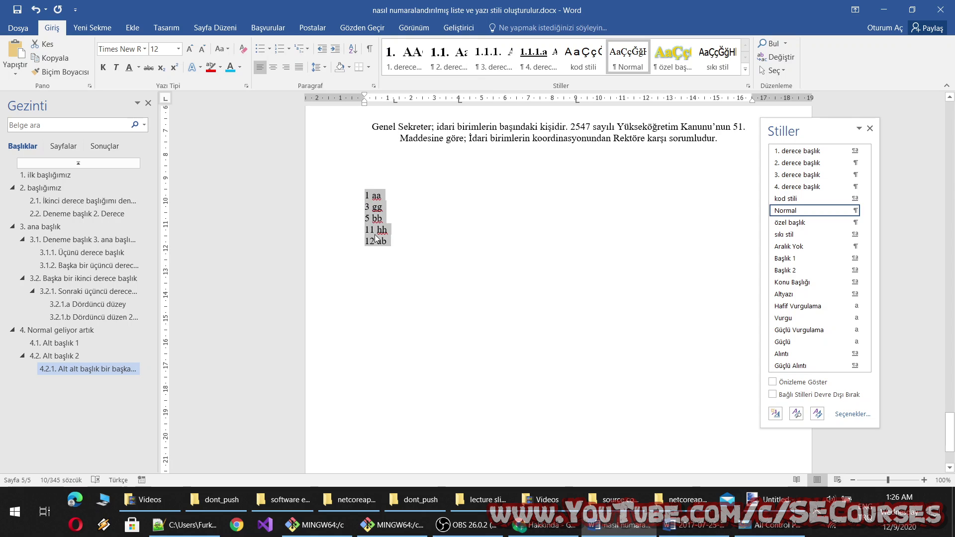
{"action": "left_click", "coordinate": [395, 242]}
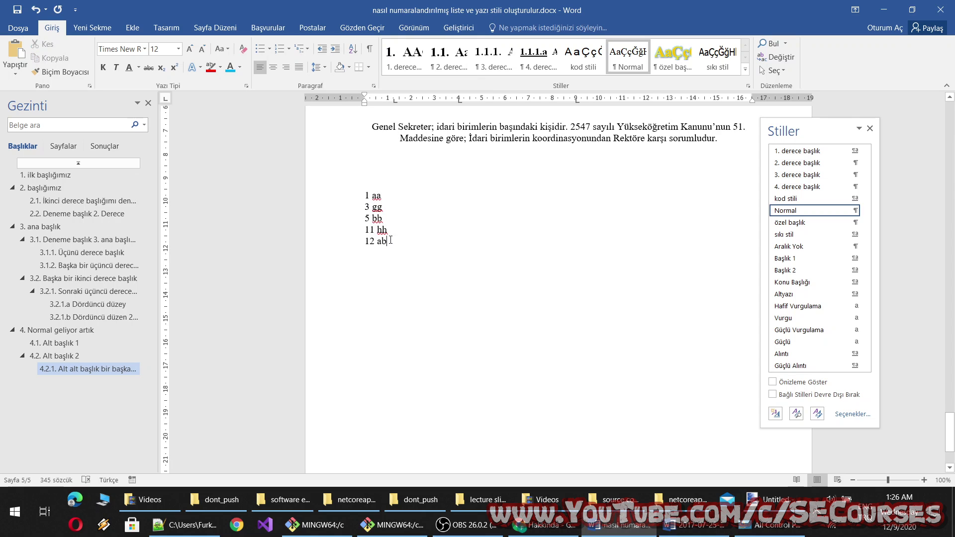
{"action": "left_click", "coordinate": [429, 243]}
Select the duty list on the university web page in Chrome, then return to Word.
{"action": "key", "text": "alt+Tab"}
{"action": "scroll", "coordinate": [373, 323], "scroll_direction": "down", "scroll_amount": 10}
{"action": "scroll", "coordinate": [298, 298], "scroll_direction": "down", "scroll_amount": 1}
{"action": "scroll", "coordinate": [274, 309], "scroll_direction": "up", "scroll_amount": 1}
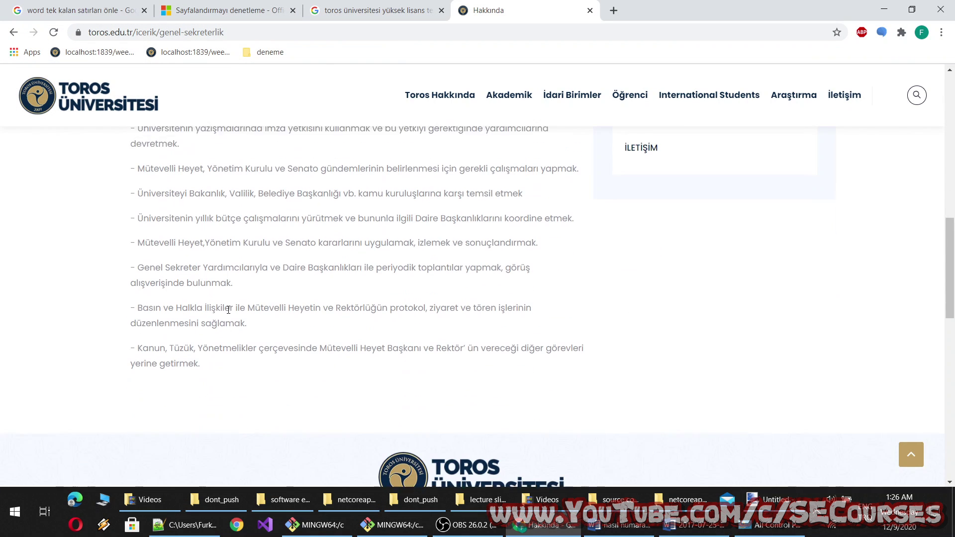
{"action": "scroll", "coordinate": [232, 340], "scroll_direction": "up", "scroll_amount": 1}
{"action": "left_click_drag", "start_coordinate": [233, 341], "coordinate": [126, 223]}
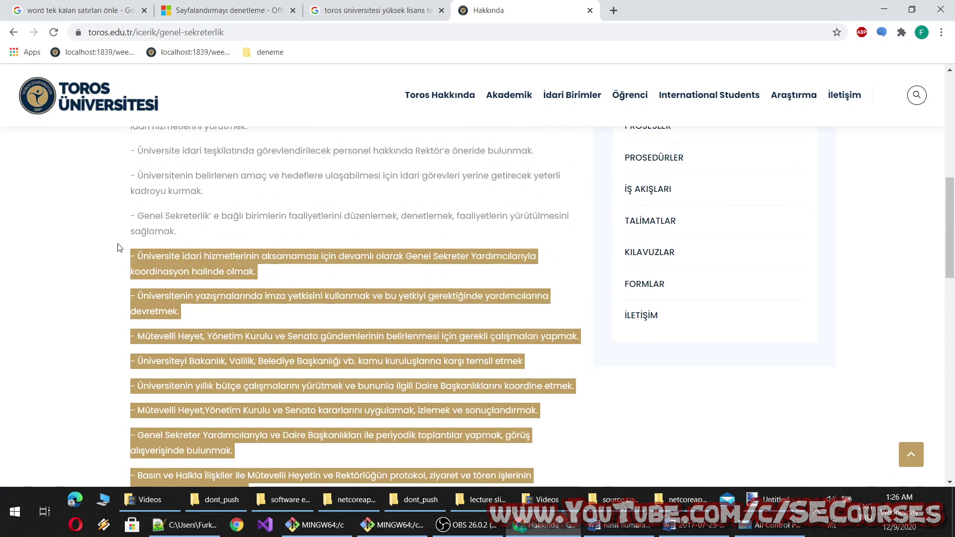
{"action": "key", "text": "alt+Tab"}
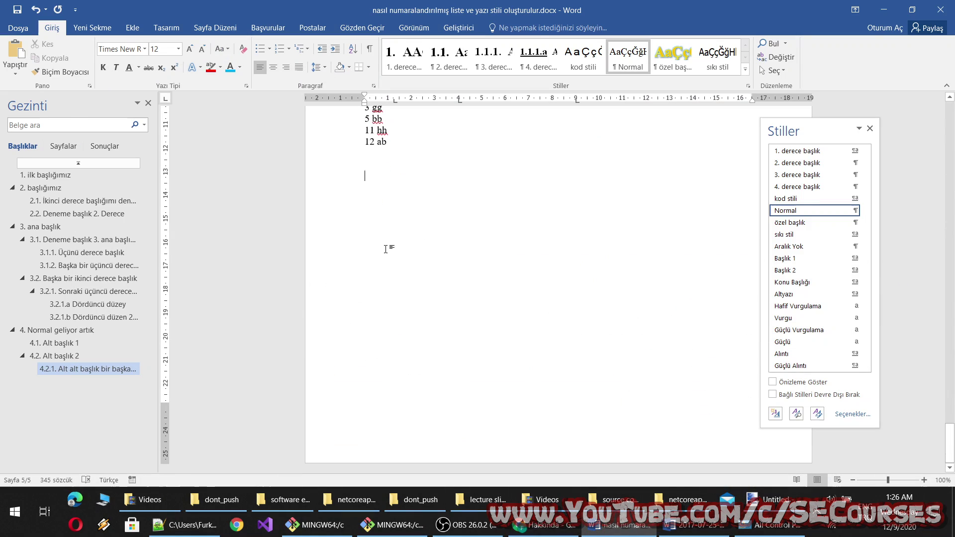
Paste the Genel Sekreter paragraph below the sorted lines and copy the web page's duty list.
{"action": "right_click", "coordinate": [396, 208]}
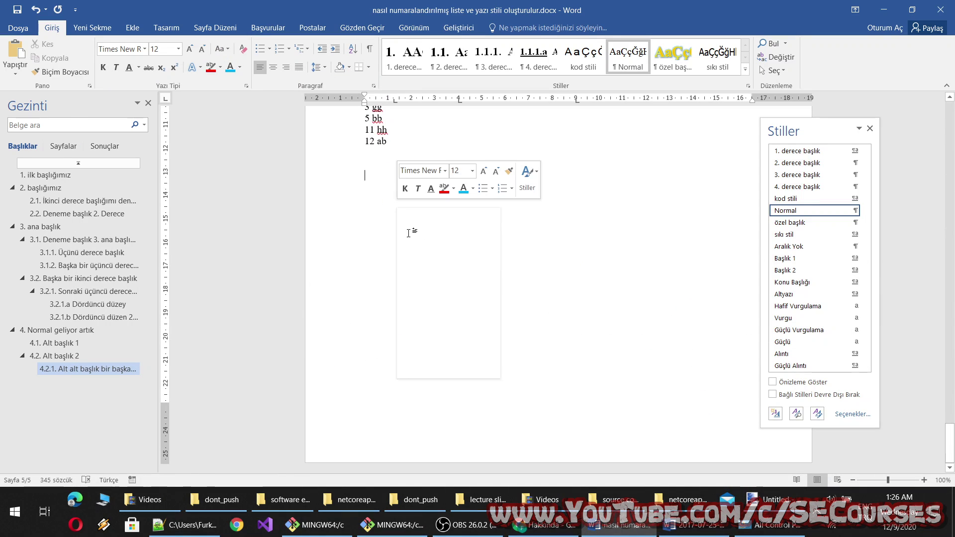
{"action": "left_click", "coordinate": [454, 268]}
{"action": "key", "text": "alt+Tab"}
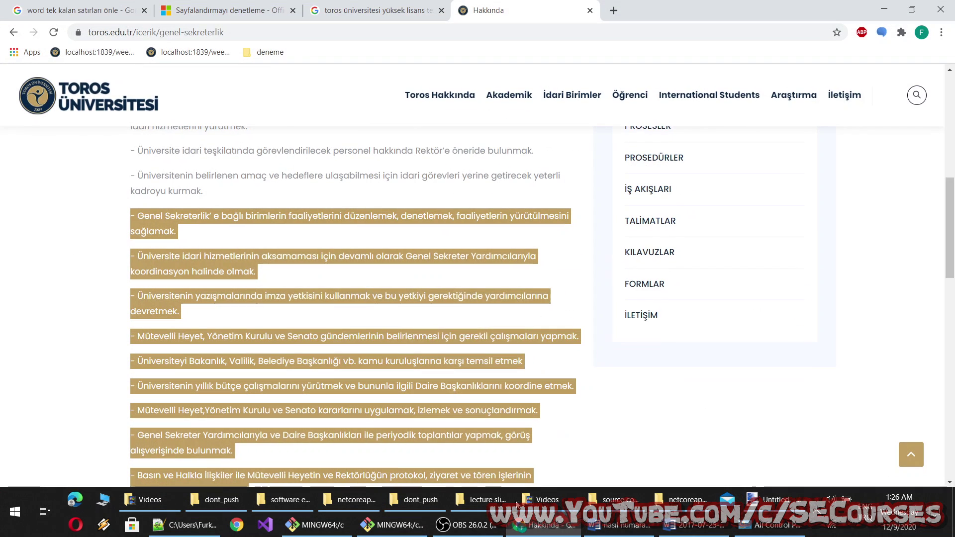
{"action": "right_click", "coordinate": [294, 285]}
{"action": "key", "text": "alt+Tab"}
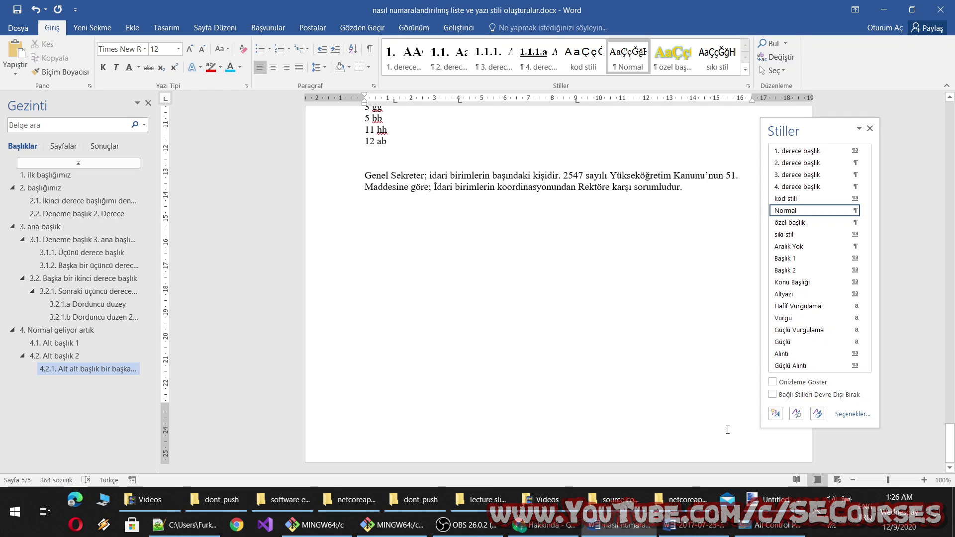
Paste the dash-prefixed duty list below the Genel Sekreter paragraph and select it.
{"action": "key", "text": "alt+Tab"}
{"action": "key", "text": "alt+Tab"}
{"action": "right_click", "coordinate": [406, 238]}
{"action": "left_click", "coordinate": [466, 294]}
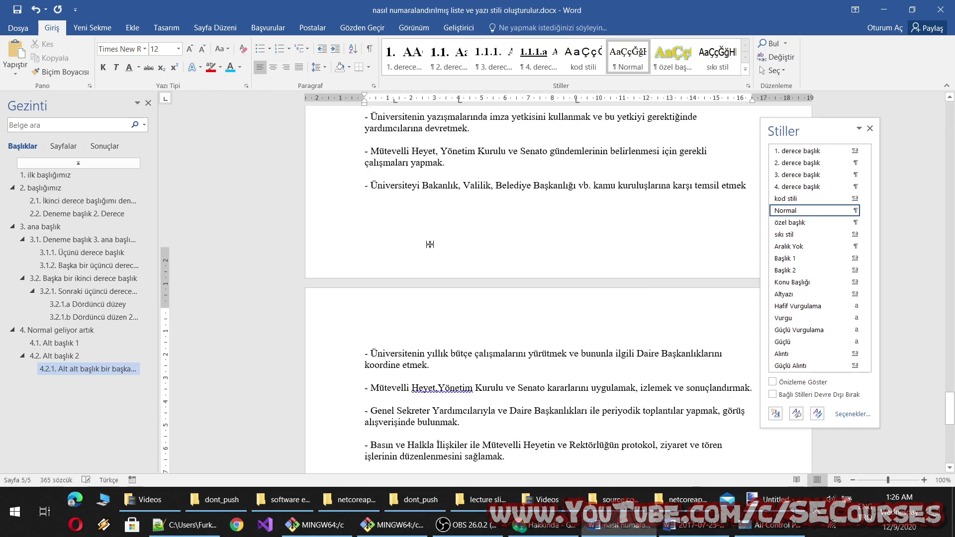
{"action": "scroll", "coordinate": [430, 245], "scroll_direction": "down", "scroll_amount": 5}
{"action": "mouse_move", "coordinate": [577, 419]}
{"action": "left_mouse_down"}
{"action": "mouse_move", "coordinate": [436, 379]}
{"action": "mouse_move", "coordinate": [365, 217]}
{"action": "left_mouse_up"}
{"action": "key", "text": "ctrl+c"}
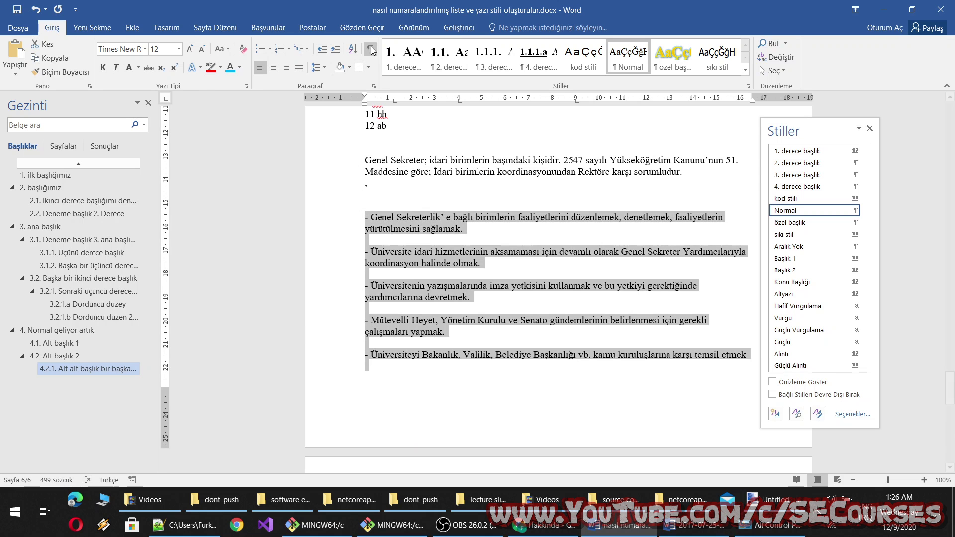
Sort the selected duty paragraphs as text.
{"action": "left_click", "coordinate": [353, 49]}
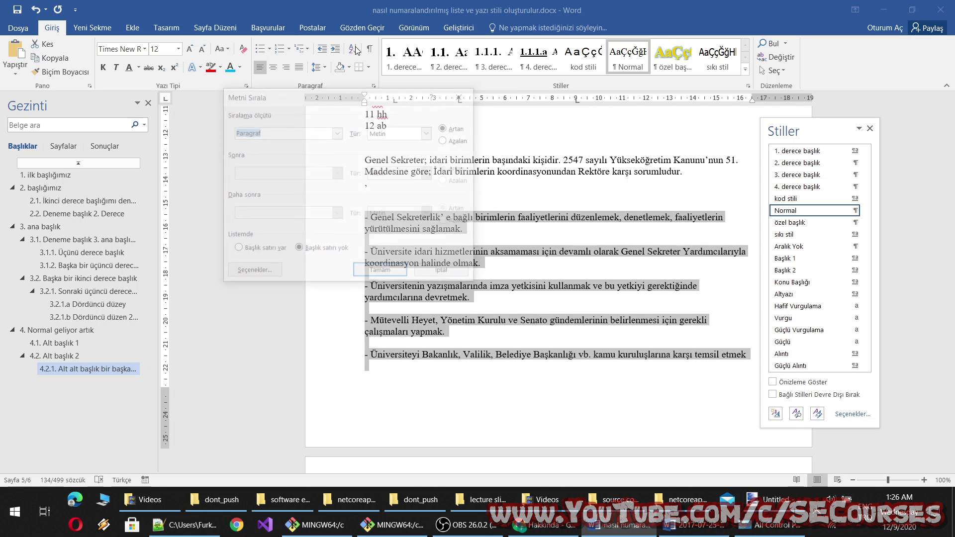
{"action": "left_click", "coordinate": [393, 133]}
{"action": "left_click", "coordinate": [397, 134]}
{"action": "left_click", "coordinate": [390, 274]}
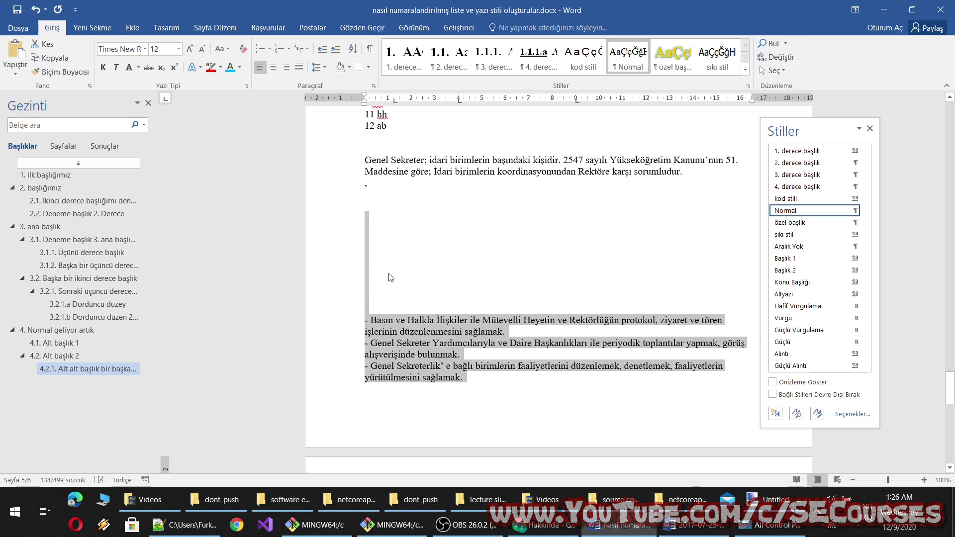
Paste another copy of the duty list on the empty line below the first list, then select it.
{"action": "scroll", "coordinate": [420, 293], "scroll_direction": "down", "scroll_amount": 5}
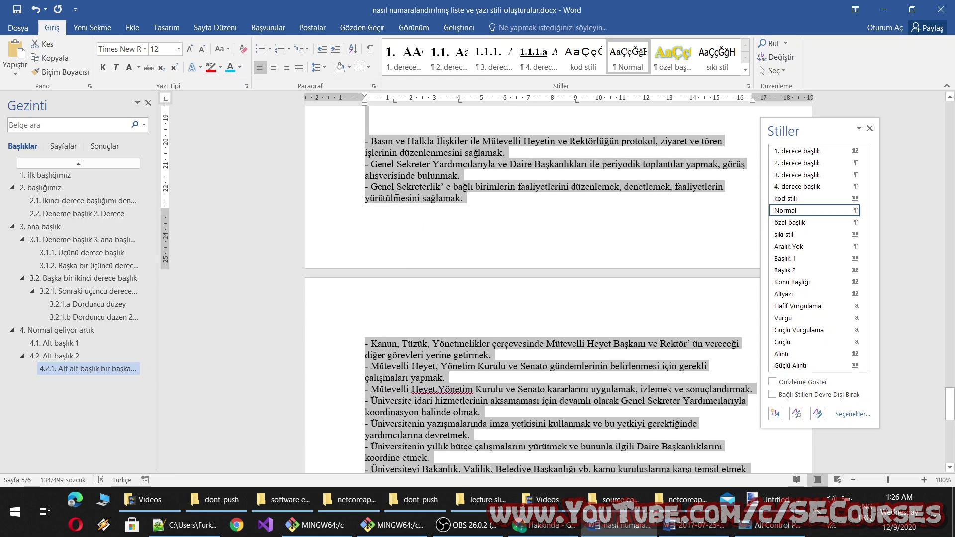
{"action": "left_click", "coordinate": [412, 198]}
{"action": "scroll", "coordinate": [395, 290], "scroll_direction": "down", "scroll_amount": 2}
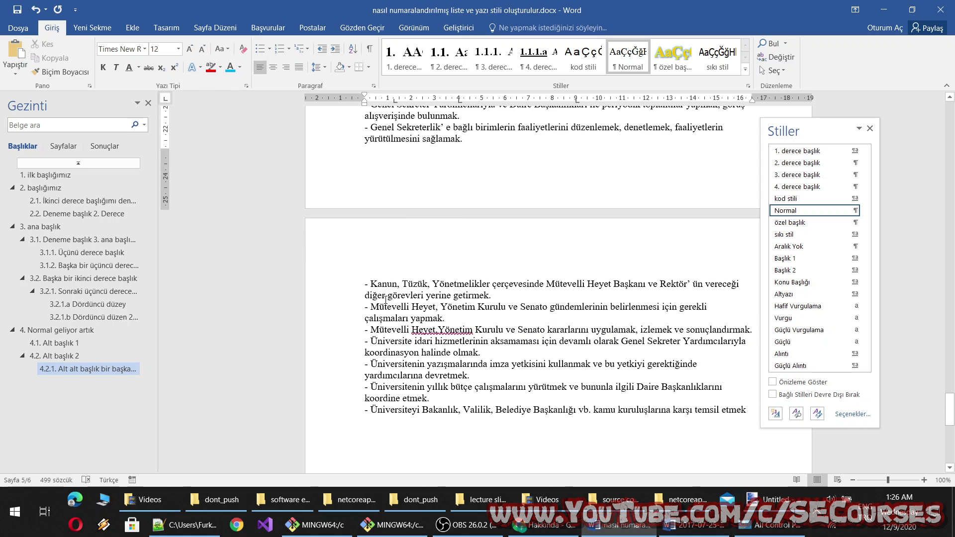
{"action": "left_click", "coordinate": [741, 436]}
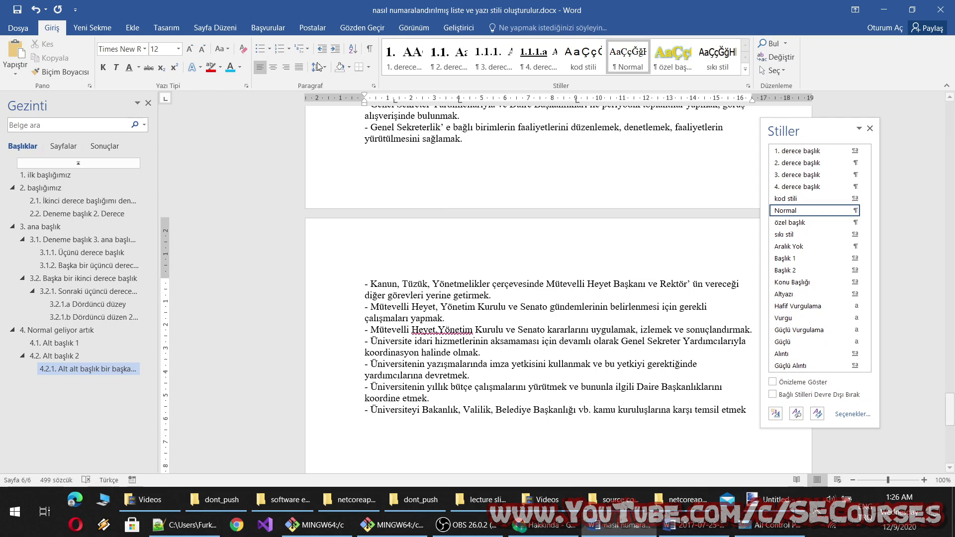
{"action": "scroll", "coordinate": [351, 177], "scroll_direction": "down", "scroll_amount": 2}
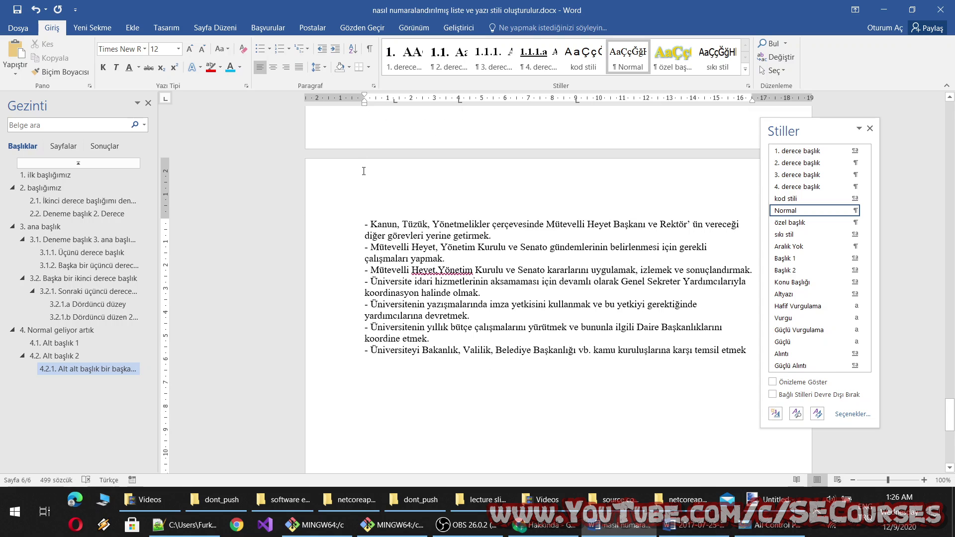
{"action": "scroll", "coordinate": [348, 153], "scroll_direction": "down", "scroll_amount": 3}
{"action": "left_click", "coordinate": [419, 300]}
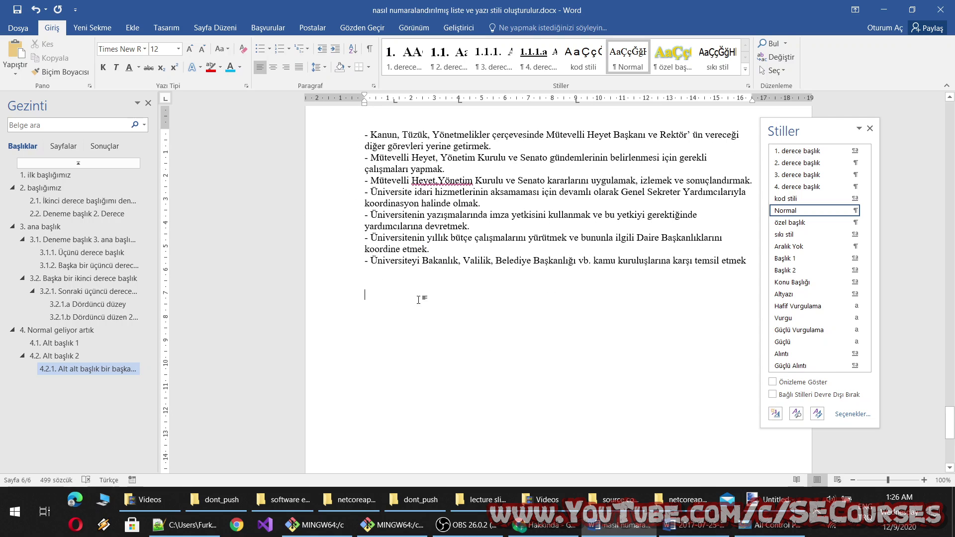
{"action": "right_click", "coordinate": [393, 304]}
{"action": "left_click", "coordinate": [457, 357]}
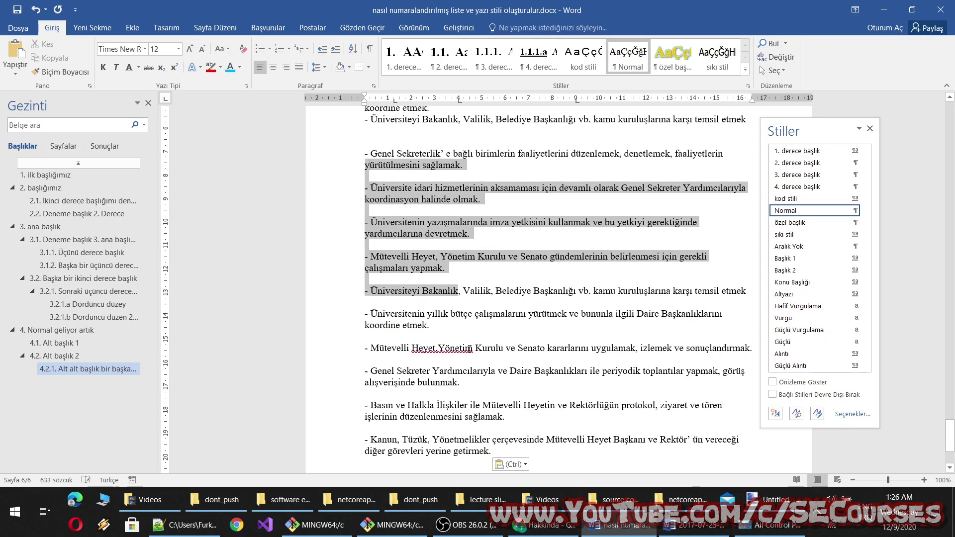
{"action": "left_click_drag", "start_coordinate": [458, 290], "coordinate": [493, 450]}
Give the selected pasted paragraphs blue background shading.
{"action": "left_click", "coordinate": [349, 67]}
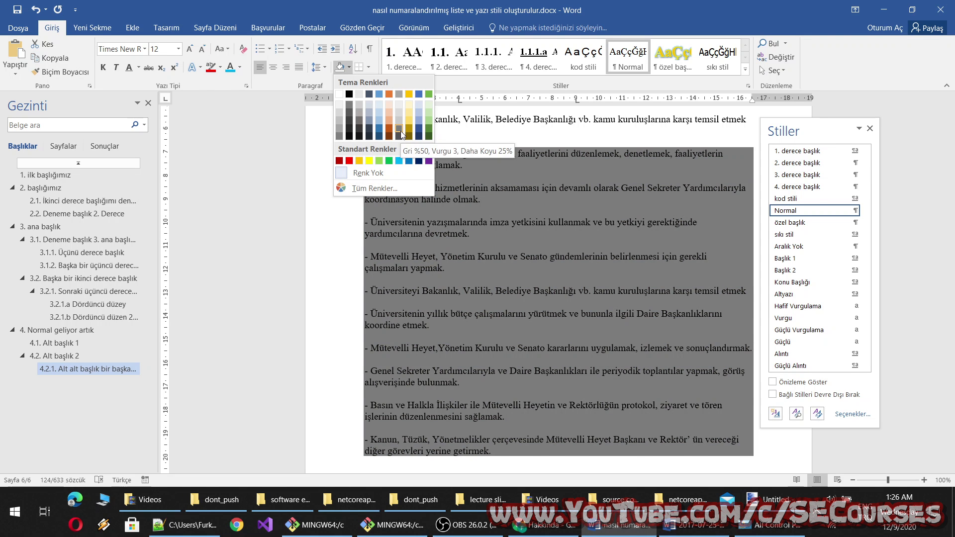
{"action": "left_click", "coordinate": [240, 67]}
{"action": "left_click", "coordinate": [240, 67]}
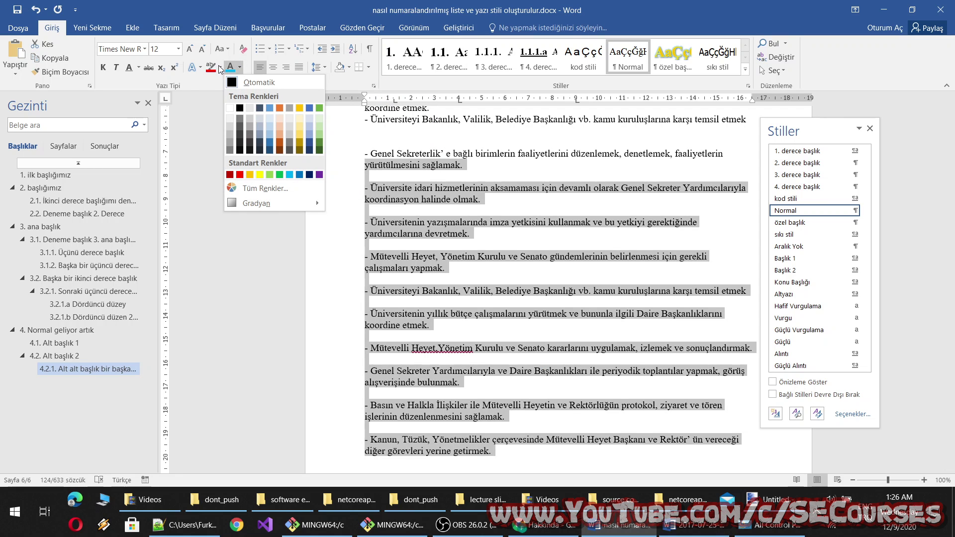
{"action": "left_click", "coordinate": [220, 67]}
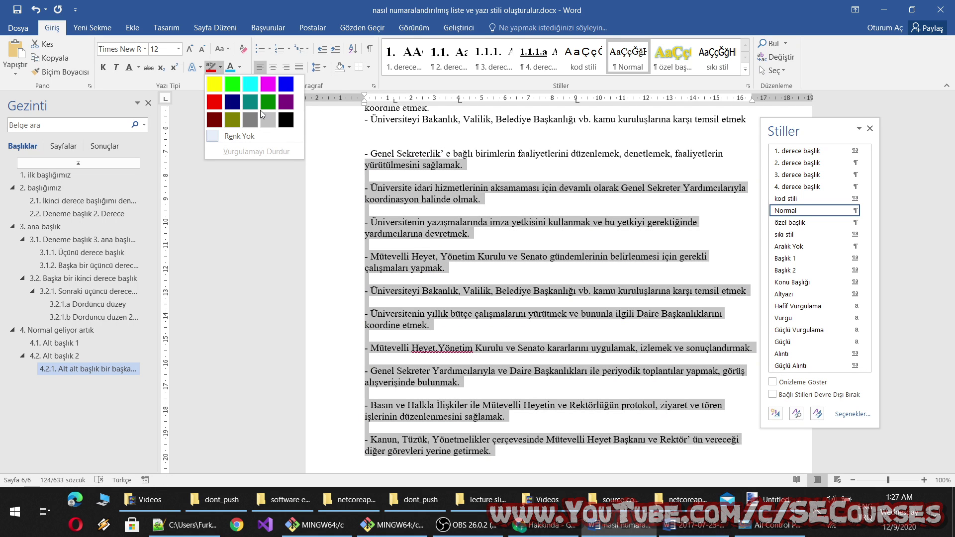
{"action": "left_click", "coordinate": [348, 67]}
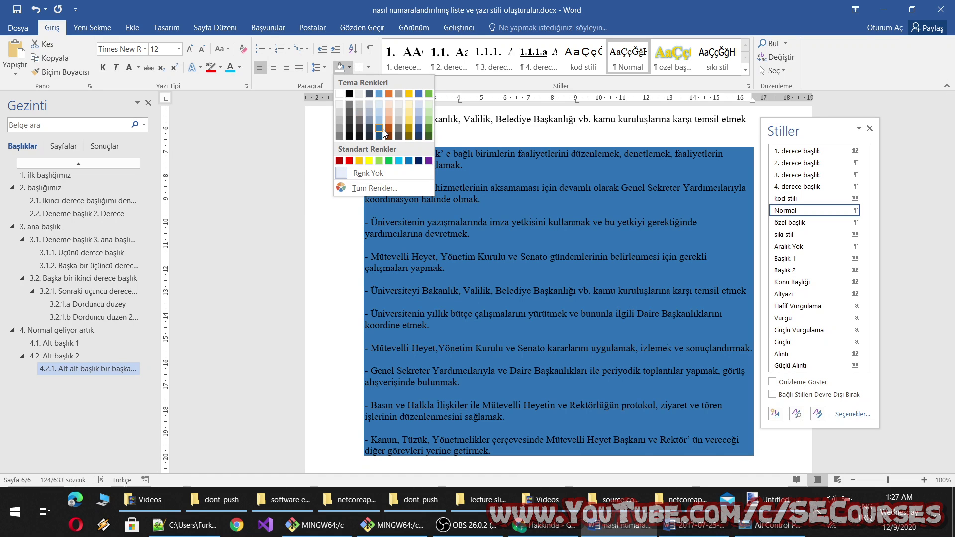
{"action": "left_click", "coordinate": [383, 132]}
{"action": "left_click", "coordinate": [746, 384]}
Insert a page break after the shaded list to start page 7.
{"action": "scroll", "coordinate": [746, 384], "scroll_direction": "down", "scroll_amount": 1}
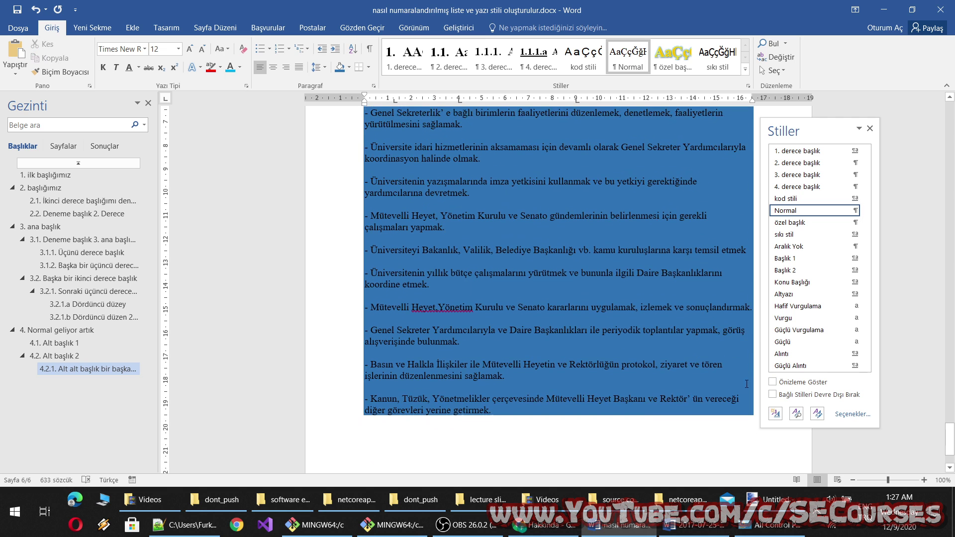
{"action": "scroll", "coordinate": [746, 384], "scroll_direction": "up", "scroll_amount": 2}
{"action": "scroll", "coordinate": [627, 370], "scroll_direction": "down", "scroll_amount": 2}
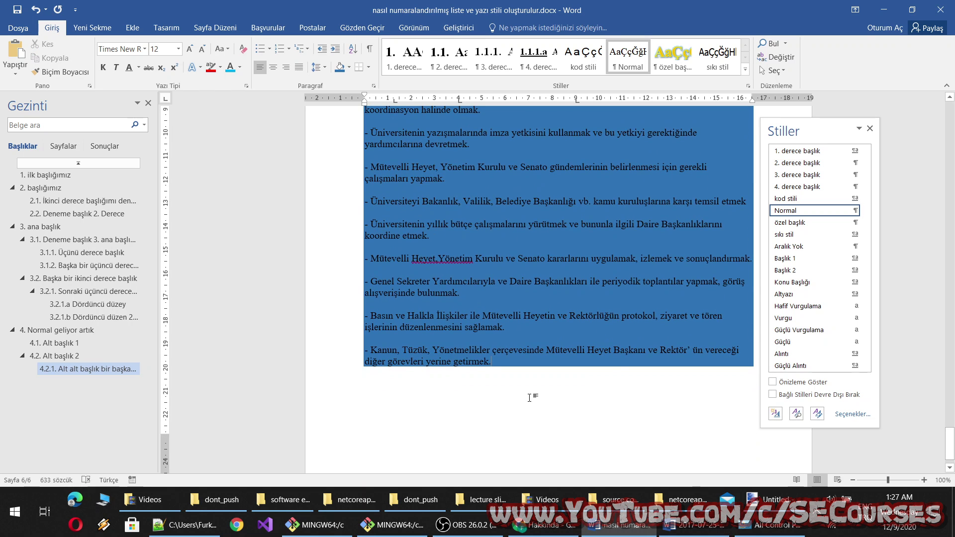
{"action": "key", "text": "ctrl+shift+End"}
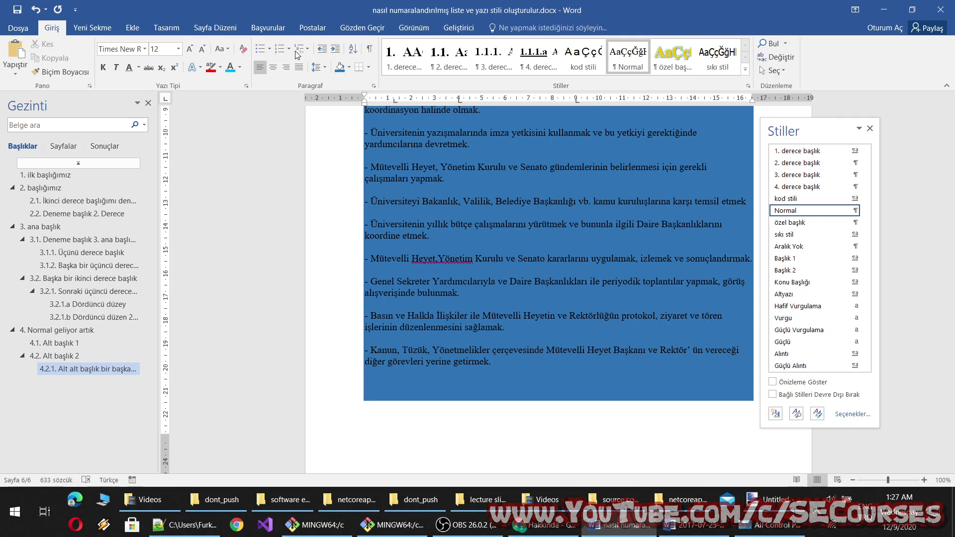
{"action": "key", "text": "shift+Up"}
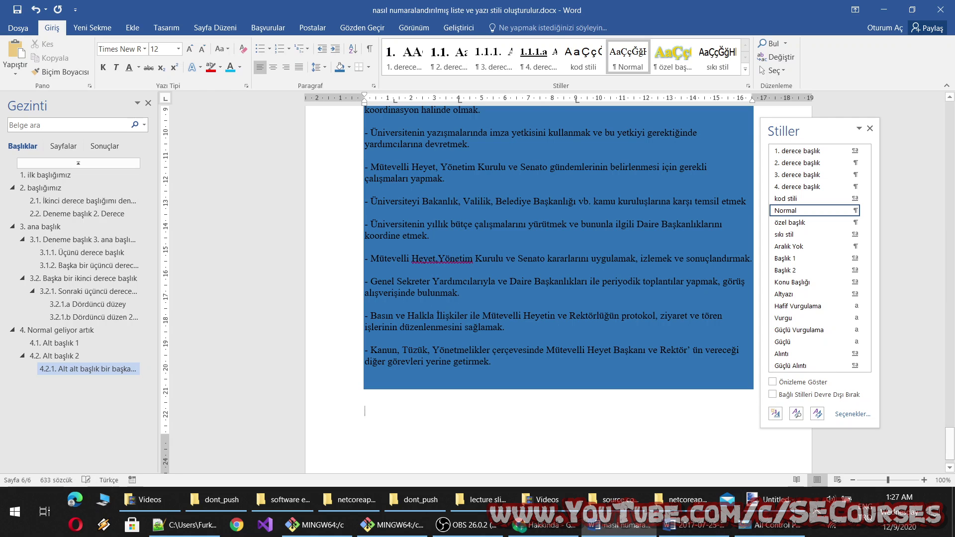
{"action": "key", "text": "ctrl+Return"}
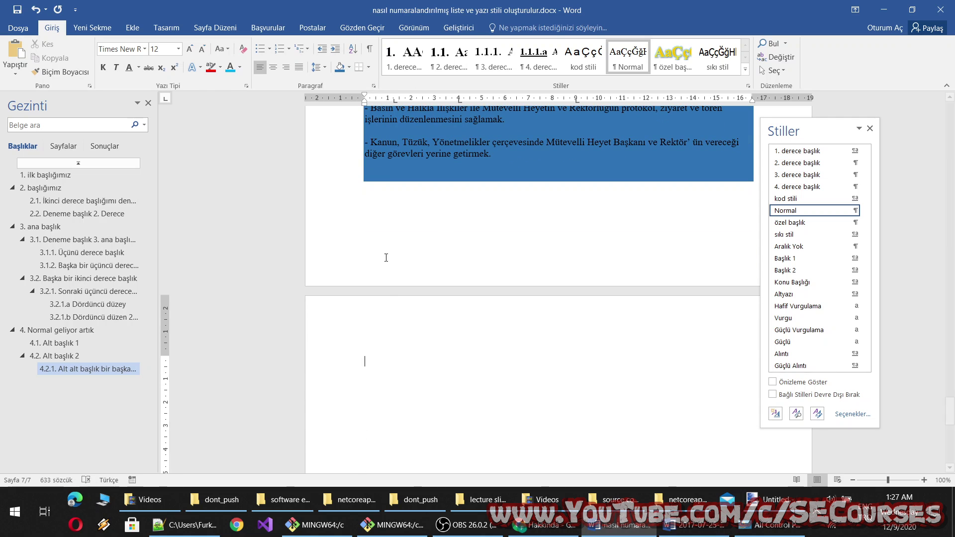
Paste the duty list onto the new page 7.
{"action": "right_click", "coordinate": [390, 343]}
{"action": "left_click", "coordinate": [461, 256]}
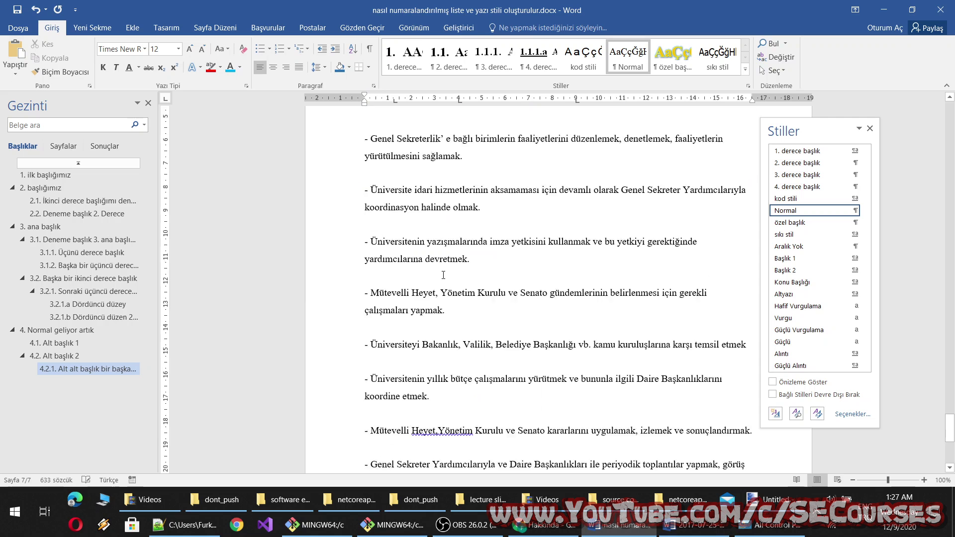
{"action": "scroll", "coordinate": [443, 275], "scroll_direction": "down", "scroll_amount": 4}
Select the pasted paragraphs and apply All Borders to them.
{"action": "left_click_drag", "start_coordinate": [545, 372], "coordinate": [425, 322]}
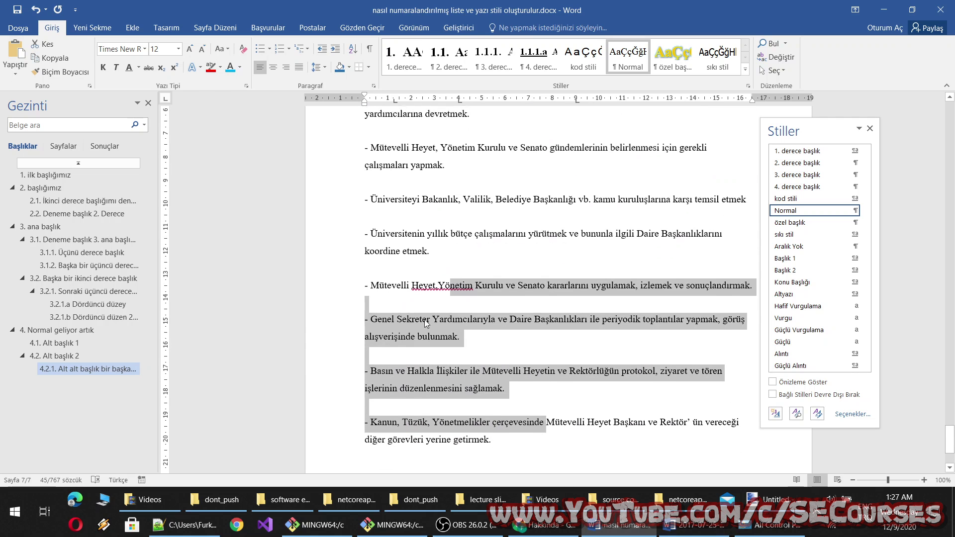
{"action": "left_click", "coordinate": [425, 323]}
{"action": "mouse_move", "coordinate": [491, 439]}
{"action": "left_mouse_down"}
{"action": "mouse_move", "coordinate": [432, 313]}
{"action": "mouse_move", "coordinate": [365, 302]}
{"action": "left_mouse_up"}
{"action": "left_click", "coordinate": [368, 67]}
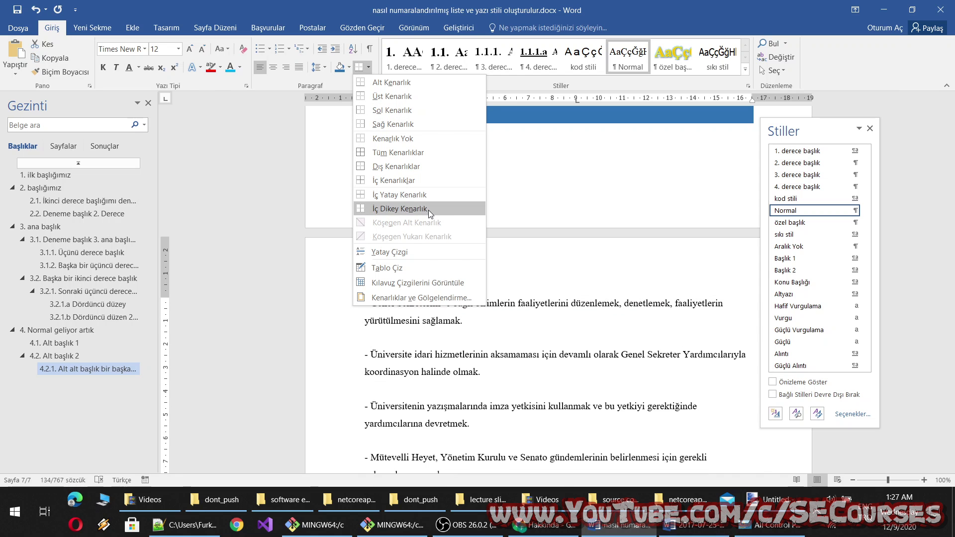
{"action": "left_click", "coordinate": [431, 151]}
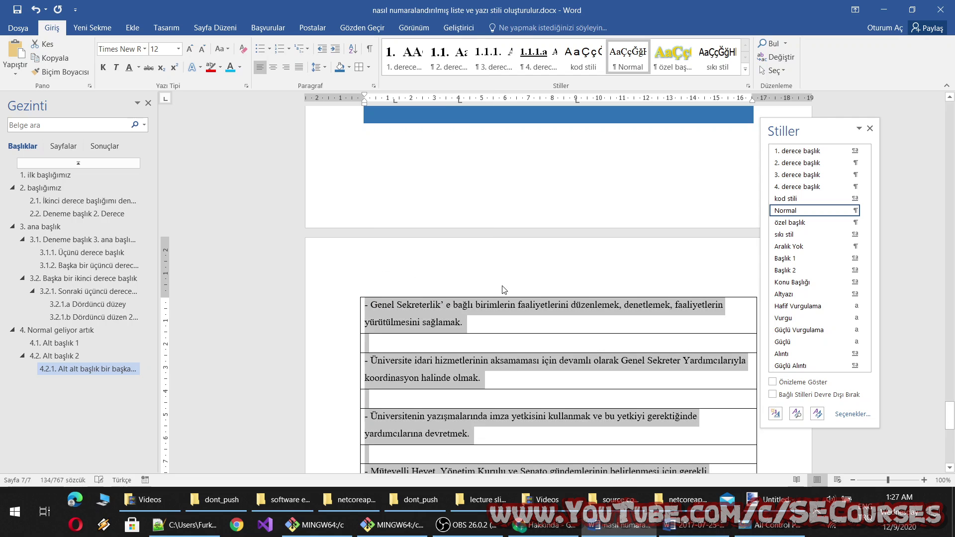
{"action": "scroll", "coordinate": [557, 288], "scroll_direction": "down", "scroll_amount": 10}
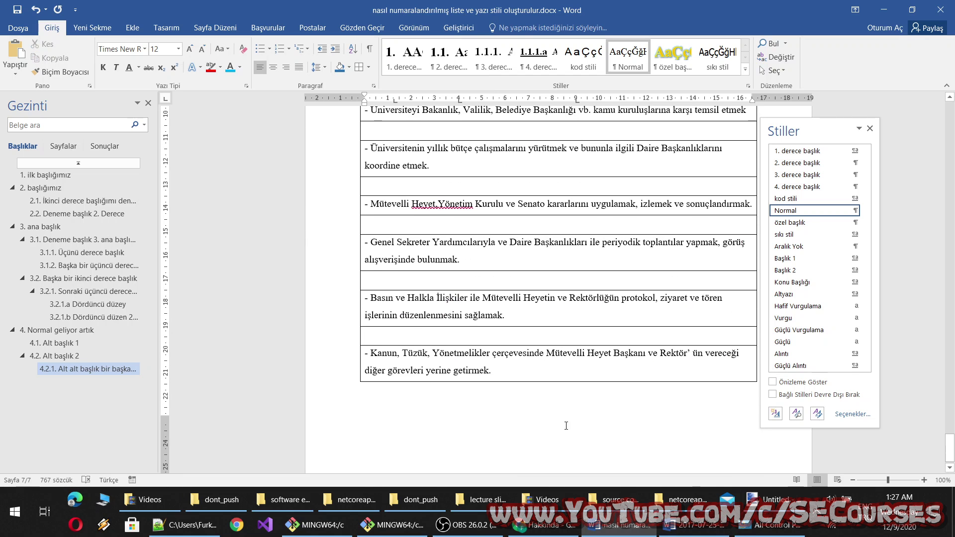
Open the Find and Replace dialog on its Replace tab.
{"action": "left_click", "coordinate": [370, 52]}
{"action": "left_click", "coordinate": [369, 52]}
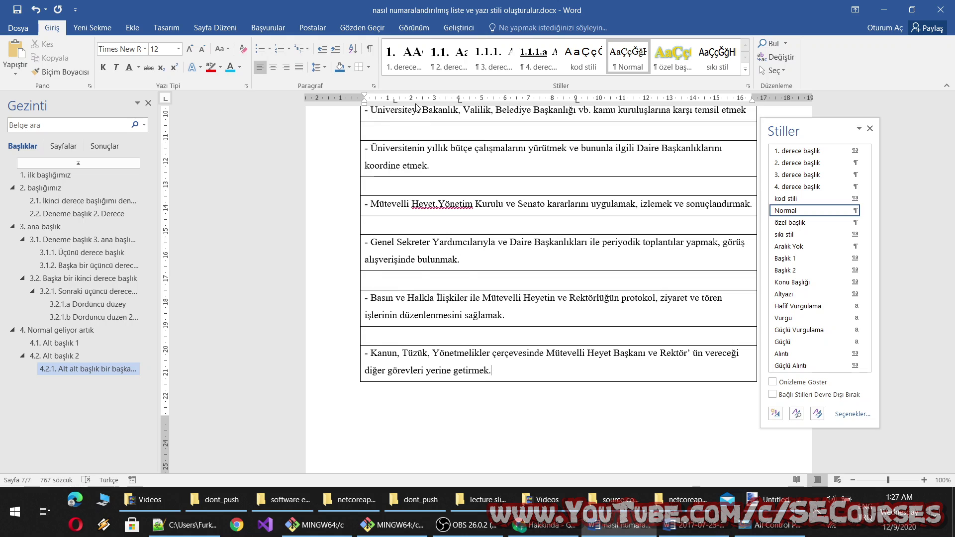
{"action": "left_click", "coordinate": [779, 43]}
{"action": "left_click", "coordinate": [785, 43]}
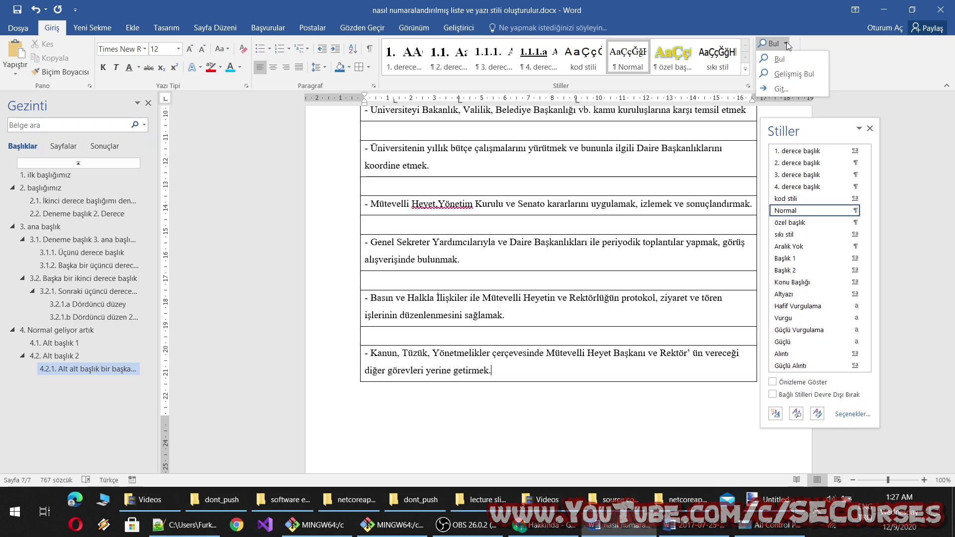
{"action": "left_click", "coordinate": [785, 68]}
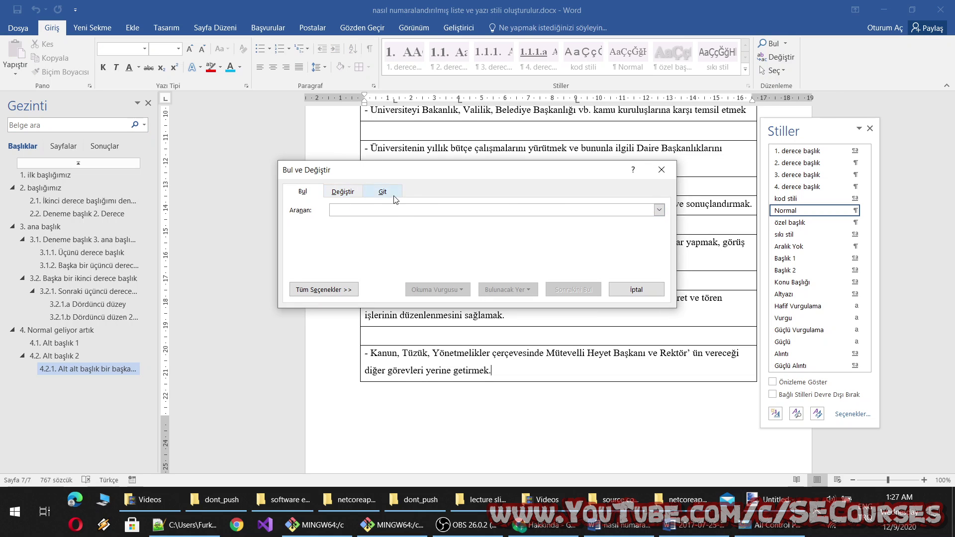
{"action": "left_click", "coordinate": [377, 193]}
{"action": "left_click", "coordinate": [339, 192]}
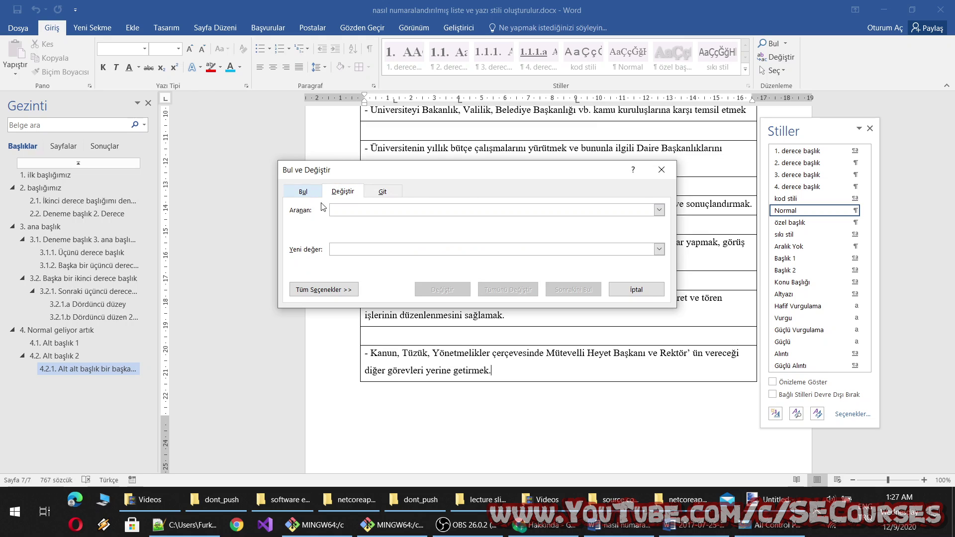
Turn on wildcard matching and enter the üni*v search pattern.
{"action": "left_click", "coordinate": [328, 294]}
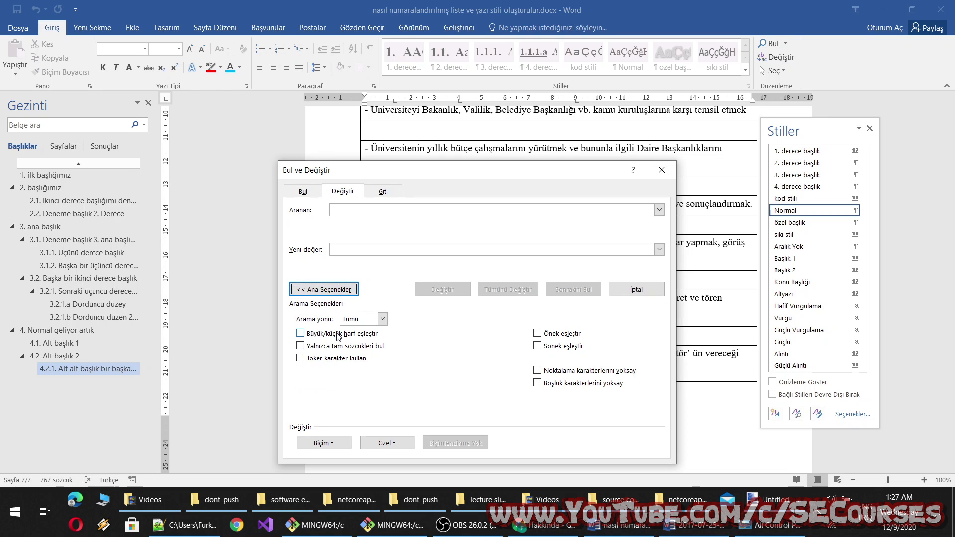
{"action": "left_click", "coordinate": [355, 359]}
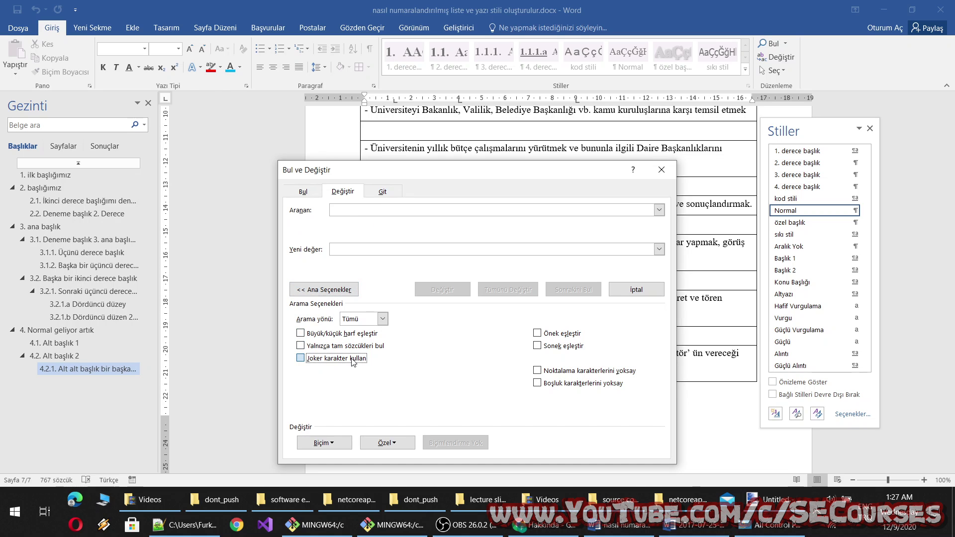
{"action": "left_click", "coordinate": [375, 213]}
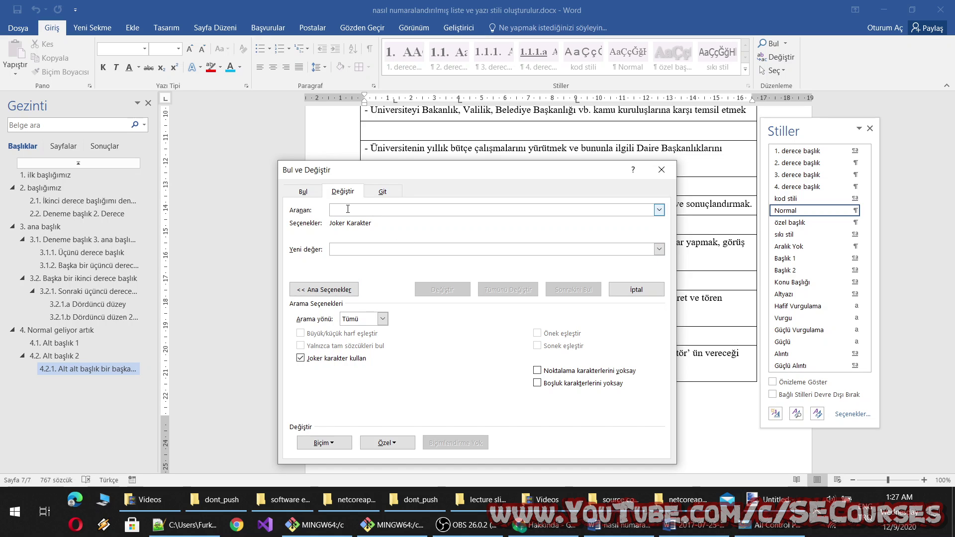
{"action": "left_click_drag", "start_coordinate": [422, 174], "coordinate": [515, 257]}
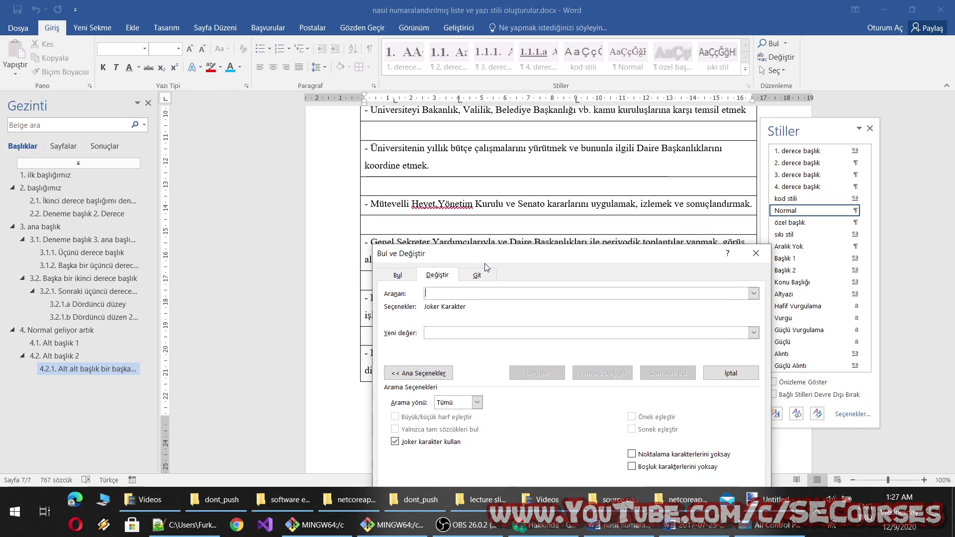
{"action": "type", "text": "üni*v"}
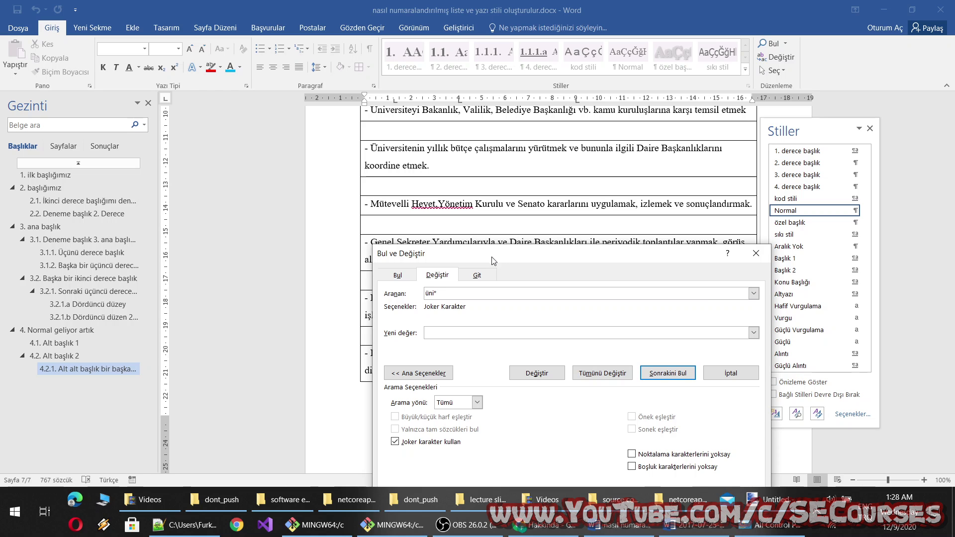
Search for üni*v with and without wildcards, leaving wildcard matching on.
{"action": "left_click", "coordinate": [674, 379]}
{"action": "left_click", "coordinate": [468, 283]}
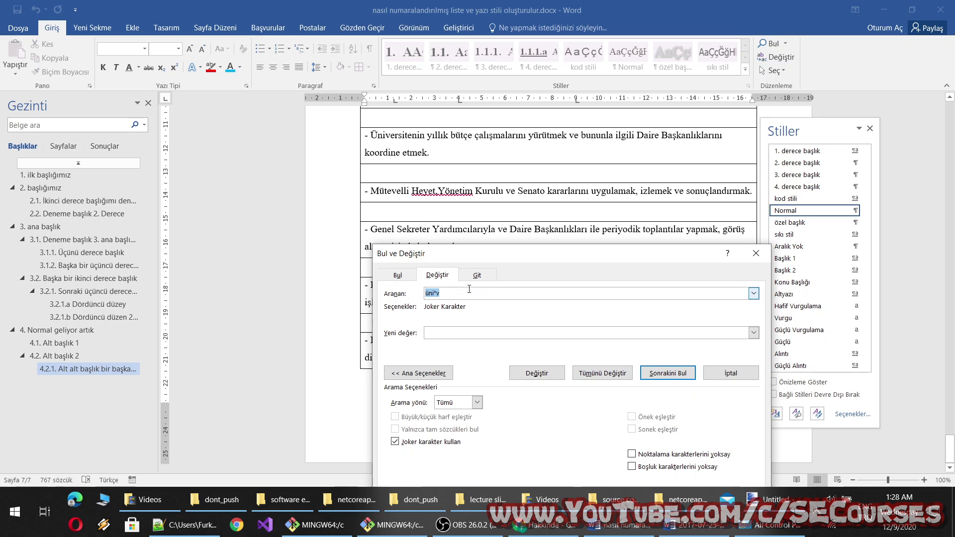
{"action": "left_click", "coordinate": [469, 288]}
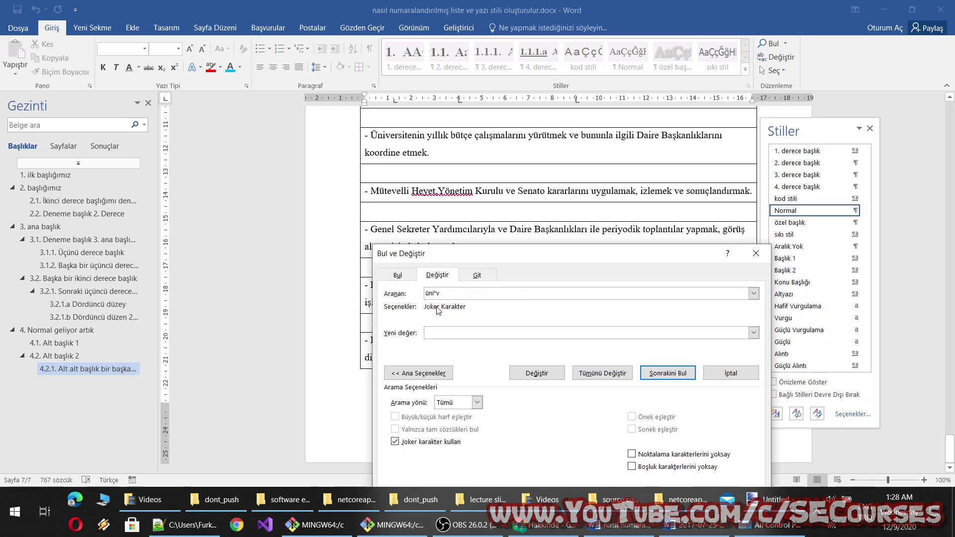
{"action": "left_click", "coordinate": [395, 442]}
{"action": "left_click", "coordinate": [668, 373]}
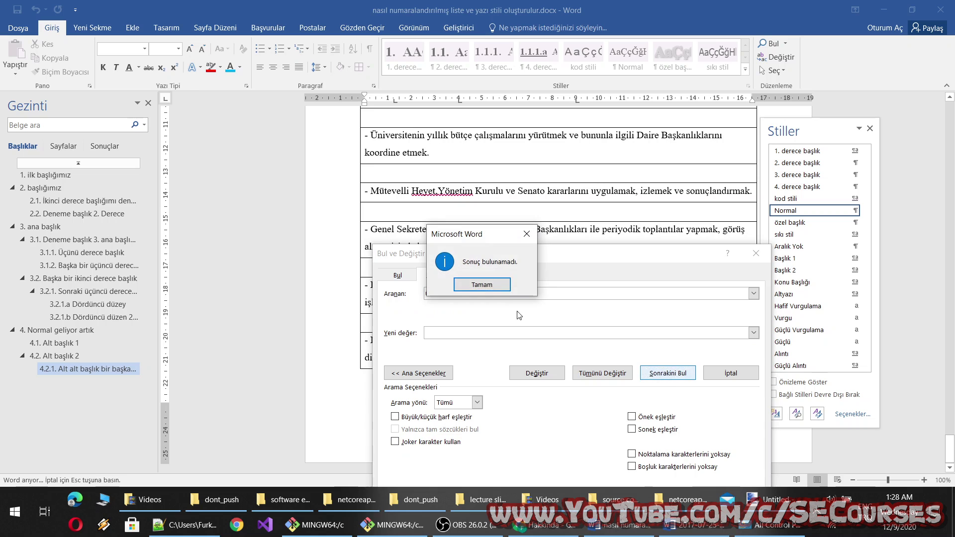
{"action": "left_click", "coordinate": [483, 284]}
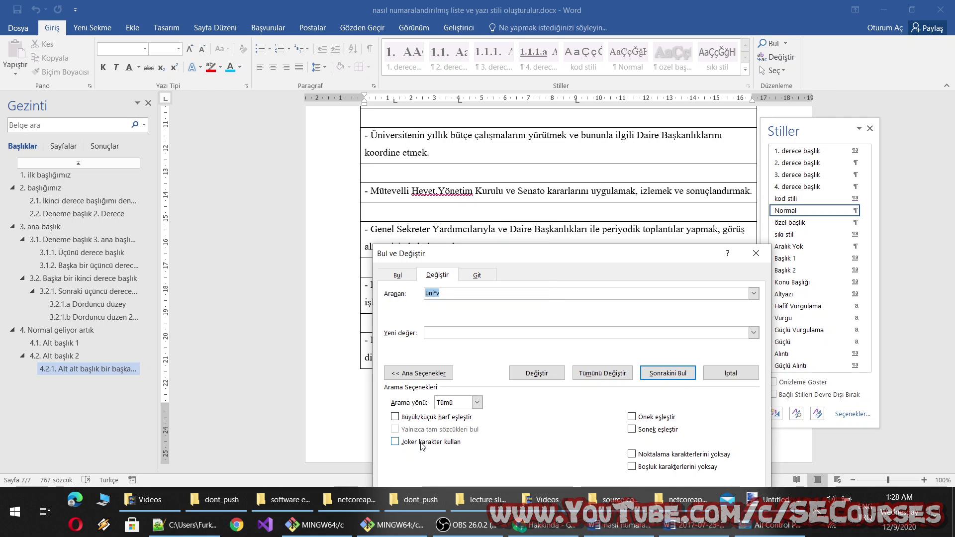
{"action": "left_click", "coordinate": [420, 444]}
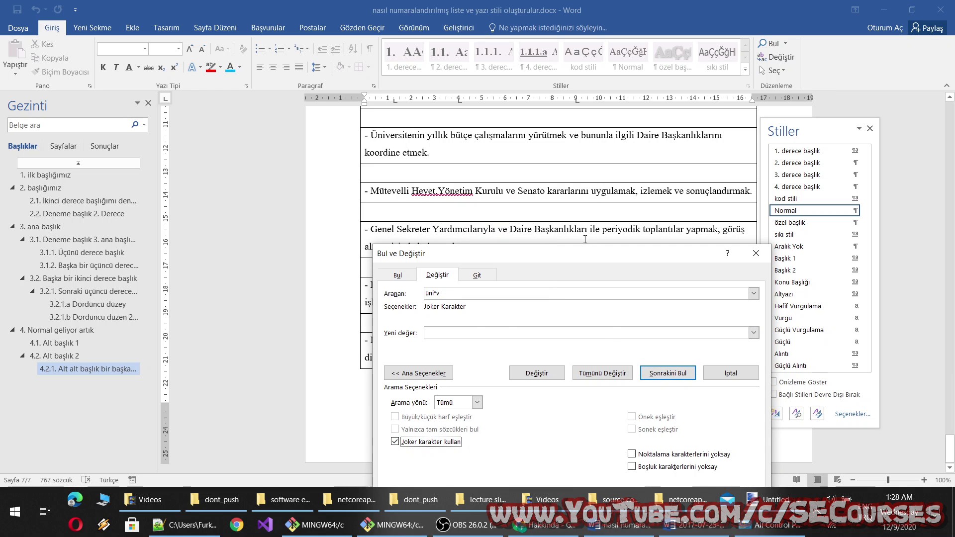
{"action": "left_click_drag", "start_coordinate": [701, 264], "coordinate": [653, 171]}
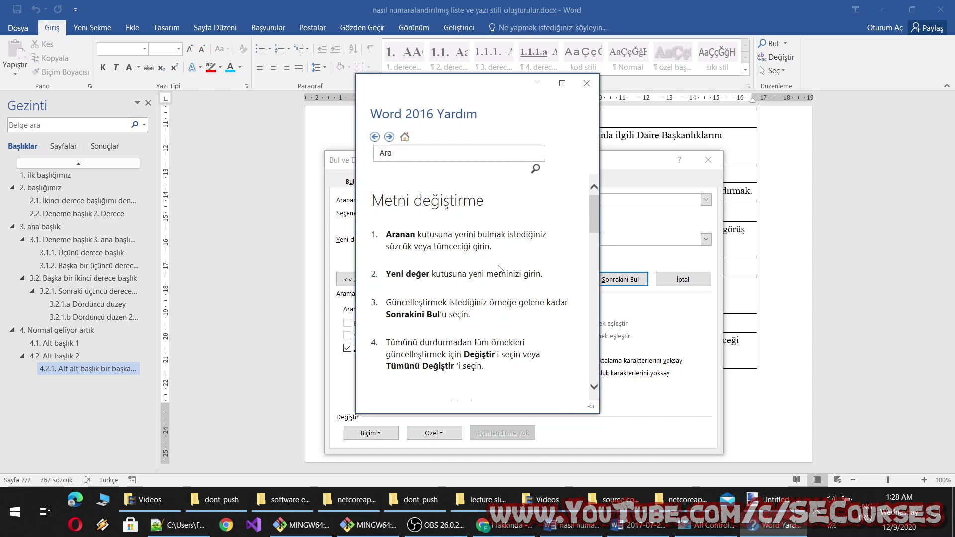
Scroll the help article down to its search options, including using wildcards.
{"action": "scroll", "coordinate": [499, 269], "scroll_direction": "down", "scroll_amount": 2}
{"action": "scroll", "coordinate": [499, 271], "scroll_direction": "down", "scroll_amount": 2}
{"action": "scroll", "coordinate": [499, 273], "scroll_direction": "down", "scroll_amount": 2}
{"action": "scroll", "coordinate": [501, 275], "scroll_direction": "down", "scroll_amount": 2}
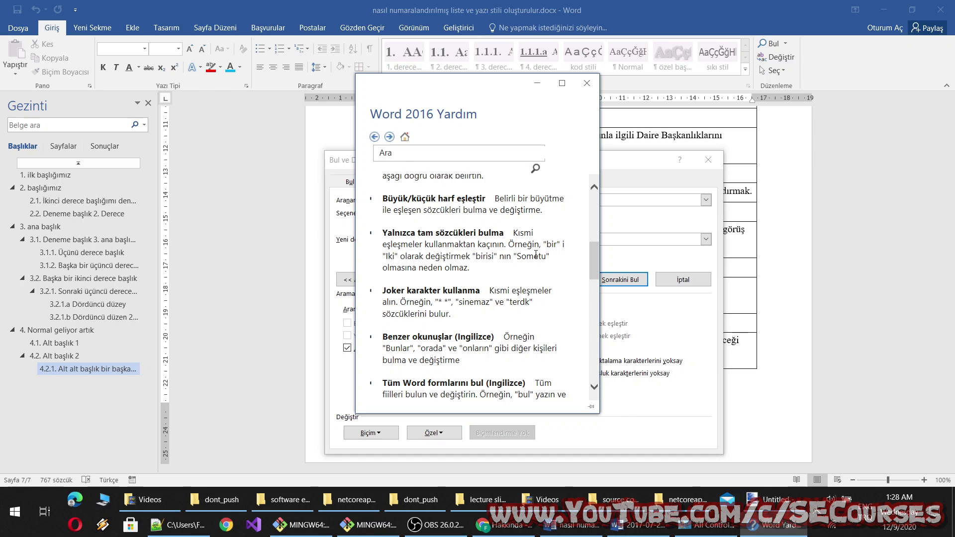
Close the help window and rerun the üni*v search, keeping search direction Tümü.
{"action": "left_click", "coordinate": [587, 83]}
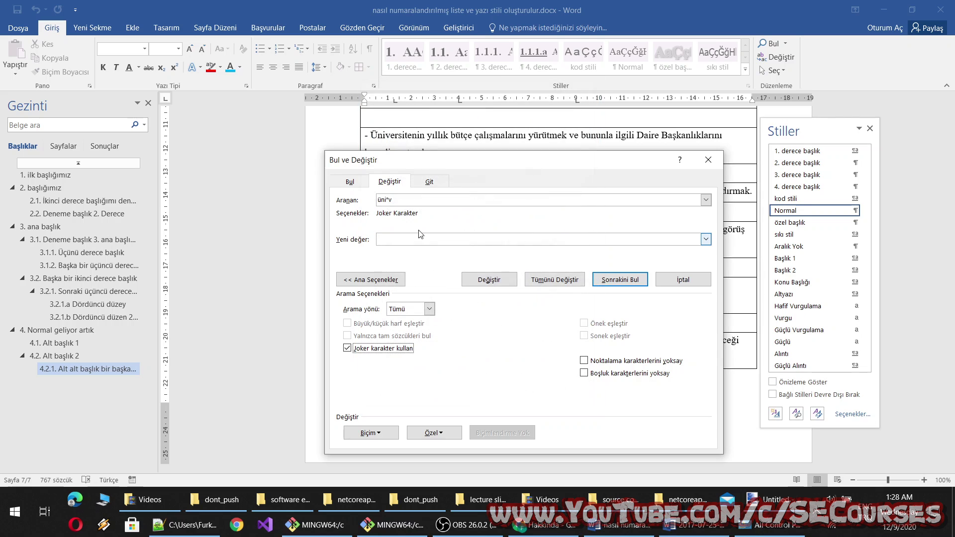
{"action": "left_click", "coordinate": [550, 280]}
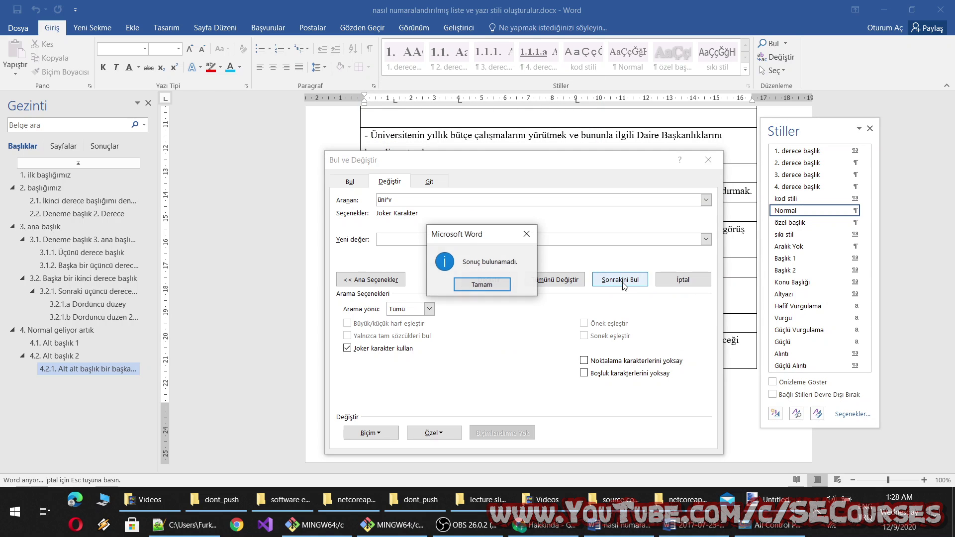
{"action": "left_click", "coordinate": [505, 284]}
{"action": "left_click", "coordinate": [429, 309]}
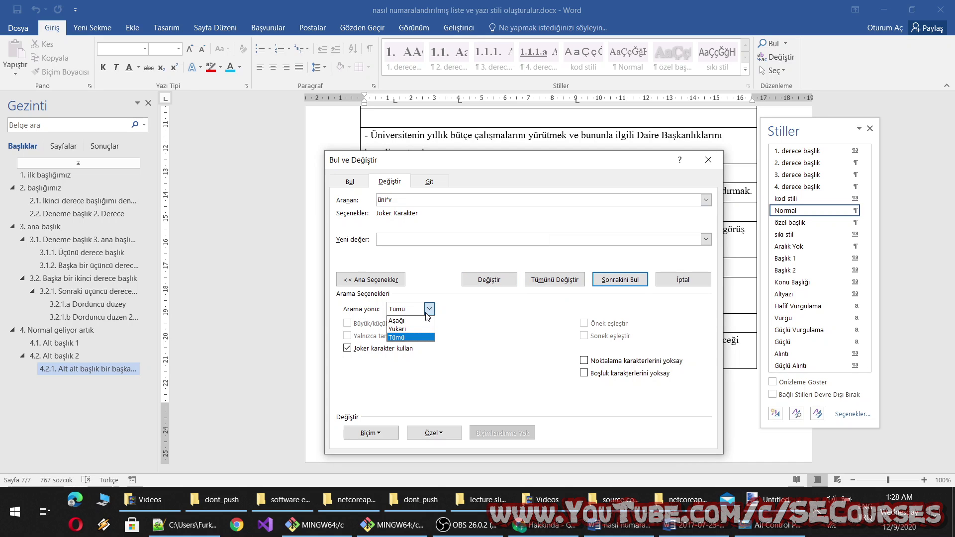
{"action": "left_click", "coordinate": [428, 313]}
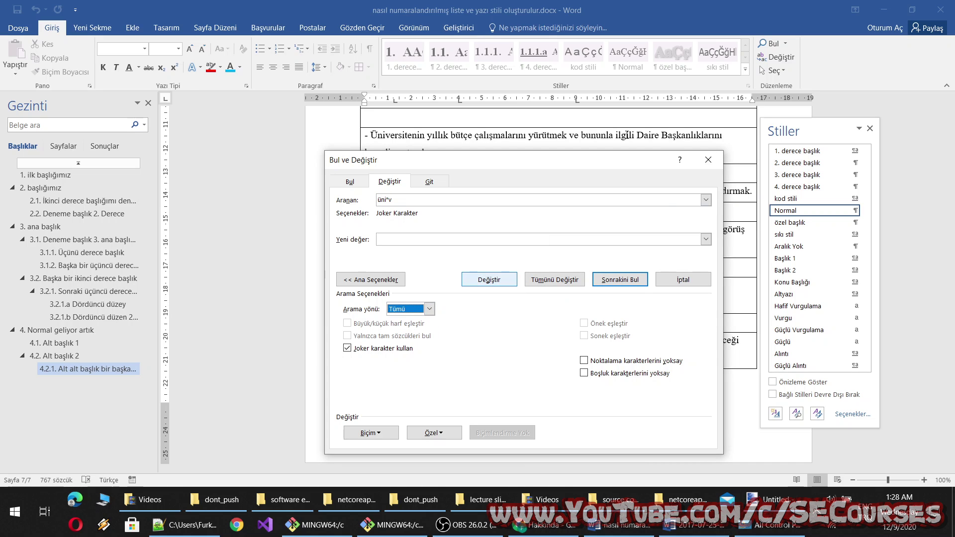
{"action": "left_click", "coordinate": [429, 312]}
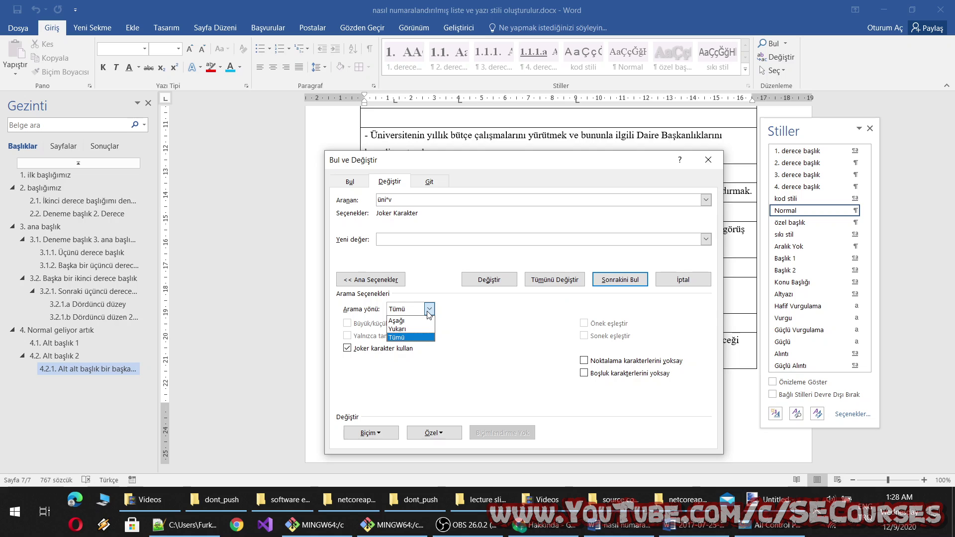
{"action": "left_click", "coordinate": [429, 314]}
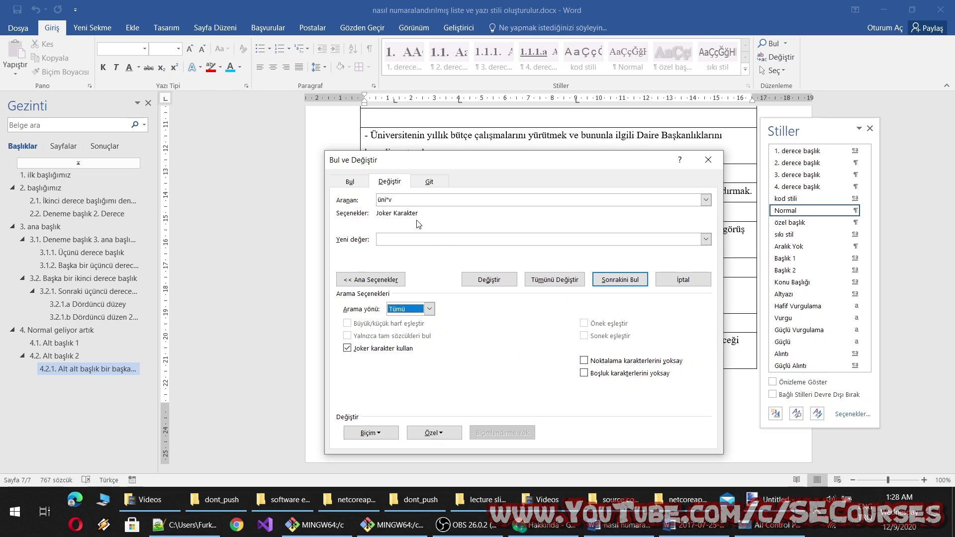
Switch to the Bul tab and search again with an edited pattern, finding no matches.
{"action": "left_click", "coordinate": [350, 182]}
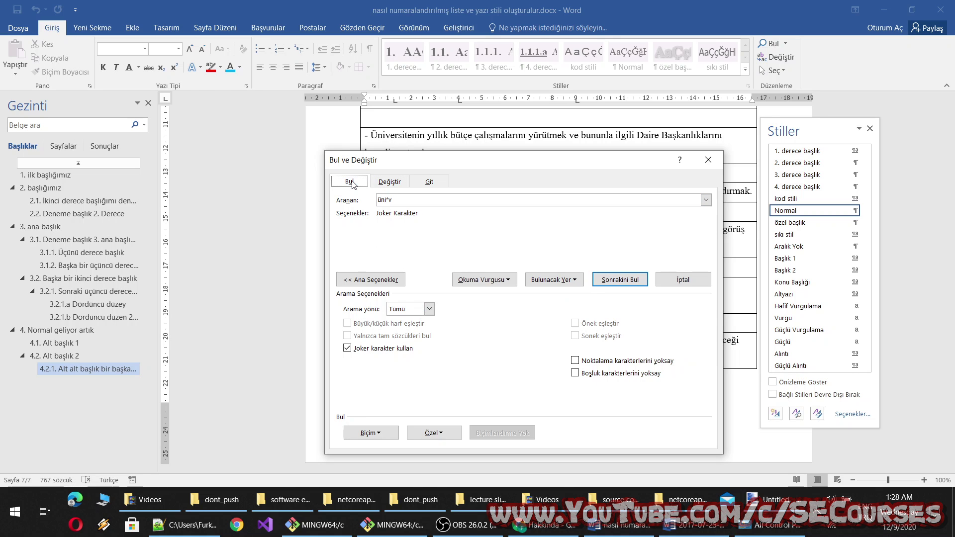
{"action": "left_click", "coordinate": [597, 281]}
{"action": "left_click", "coordinate": [483, 284]}
{"action": "left_click", "coordinate": [388, 199]}
{"action": "left_click_drag", "start_coordinate": [427, 166], "coordinate": [505, 217]}
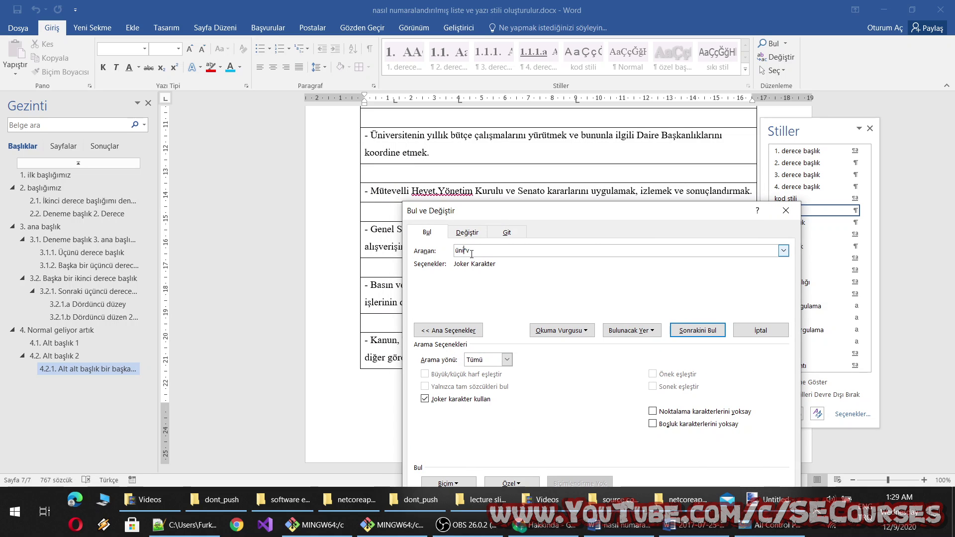
{"action": "left_click", "coordinate": [504, 248]}
{"action": "left_click", "coordinate": [697, 330]}
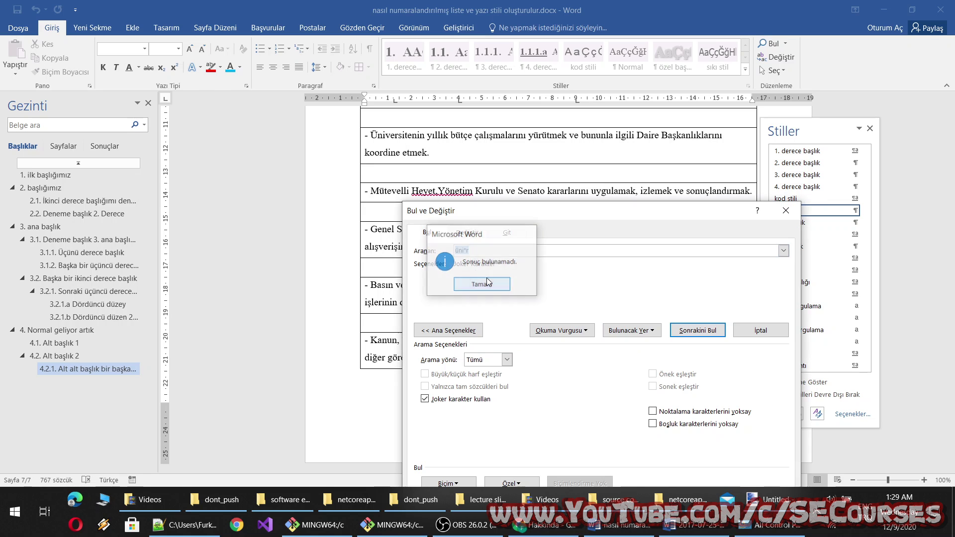
{"action": "left_click", "coordinate": [482, 284]}
Retry the search twice with further edited patterns, then switch to Chrome.
{"action": "left_click", "coordinate": [467, 250]}
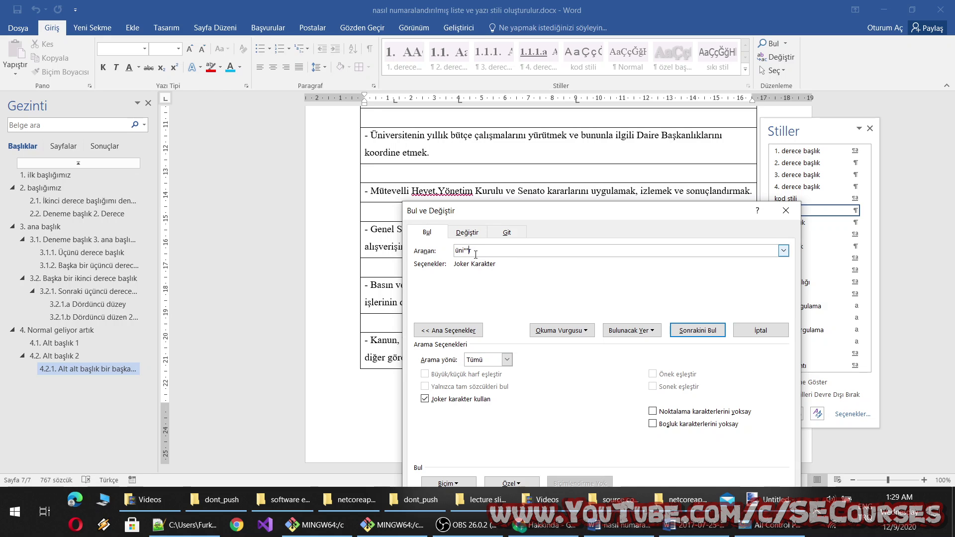
{"action": "type", "text": "*r"}
{"action": "left_click", "coordinate": [686, 332]}
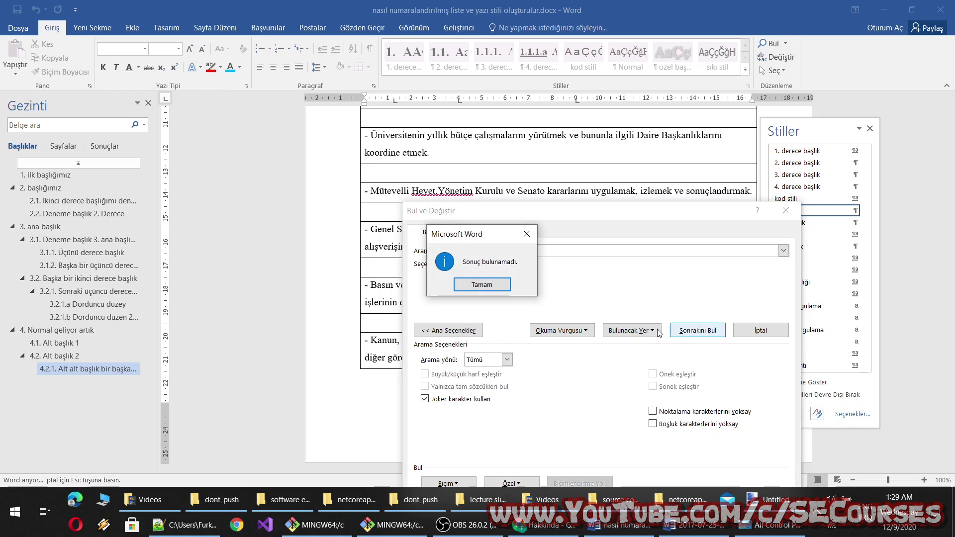
{"action": "left_click", "coordinate": [480, 285]}
{"action": "left_click", "coordinate": [473, 251]}
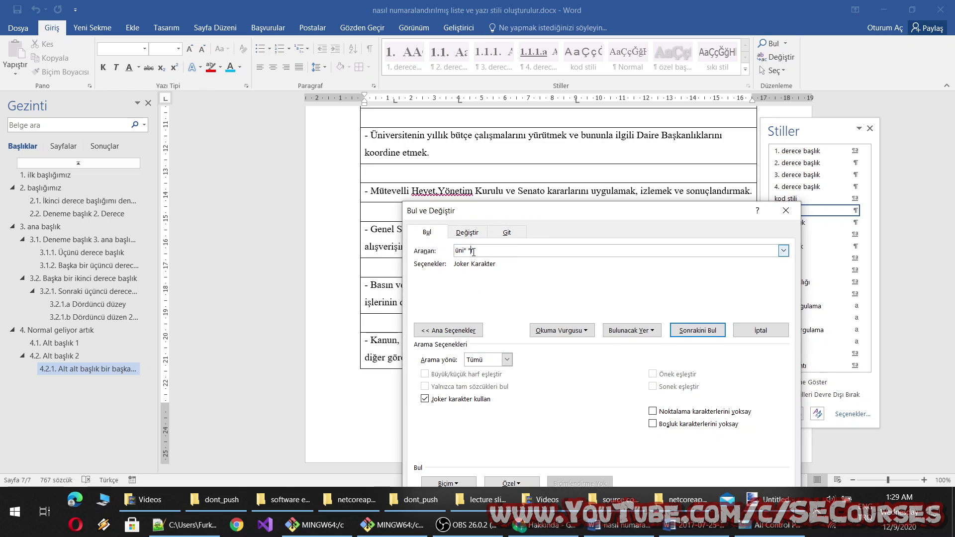
{"action": "left_click", "coordinate": [687, 330]}
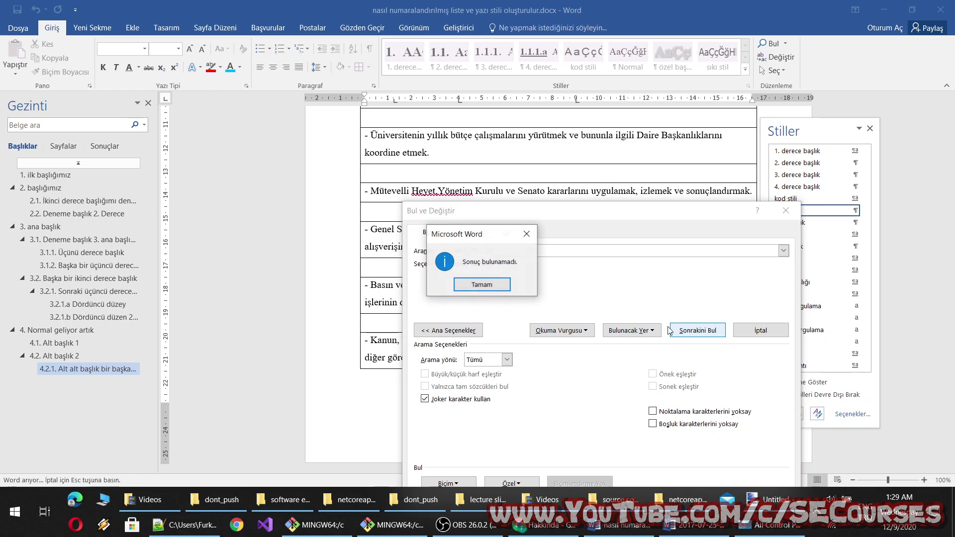
{"action": "left_click", "coordinate": [480, 285]}
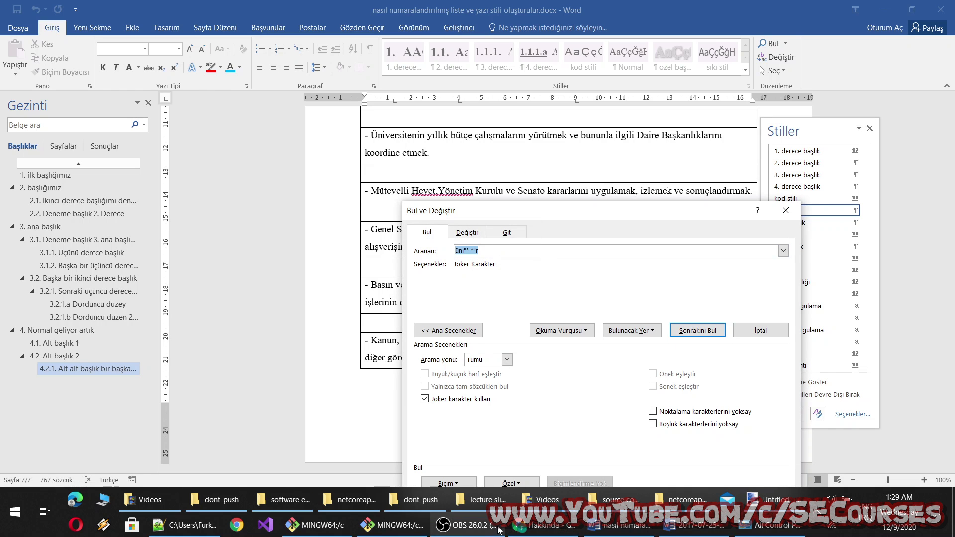
{"action": "left_click", "coordinate": [543, 525]}
Search the web for 'word joker karakter araması' and read the Mekatronik wildcard article.
{"action": "key", "text": "ctrl+t"}
{"action": "type", "text": "wor"}
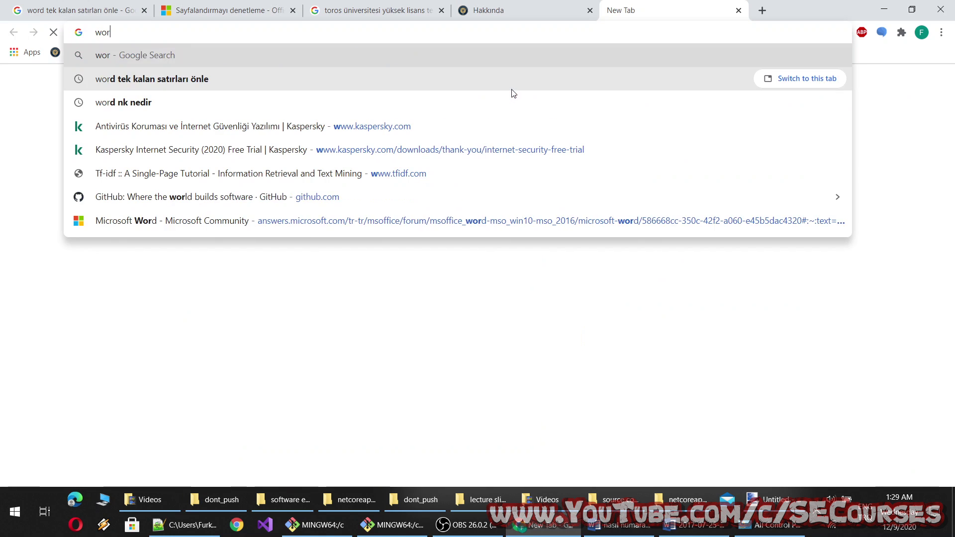
{"action": "type", "text": "d joker karakter"}
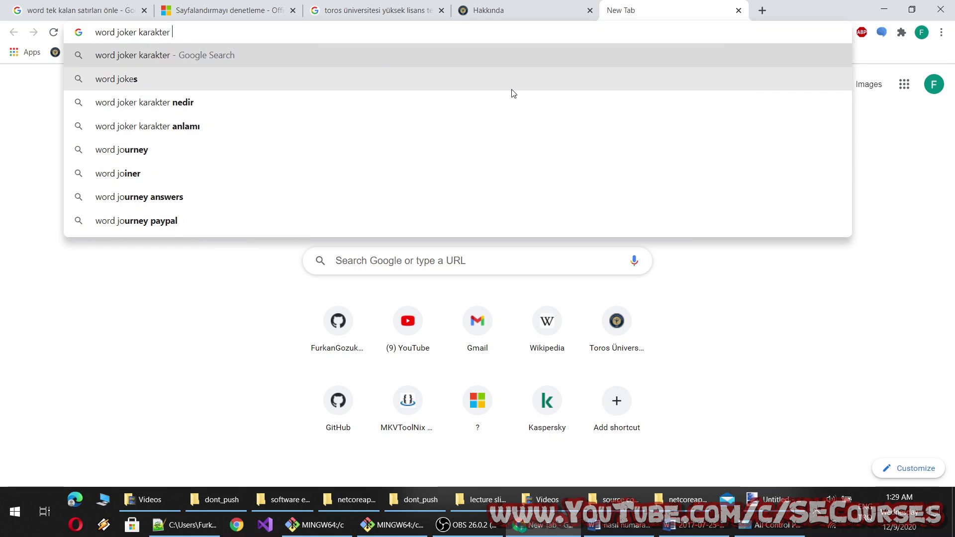
{"action": "type", "text": " araması"}
{"action": "key", "text": "Return"}
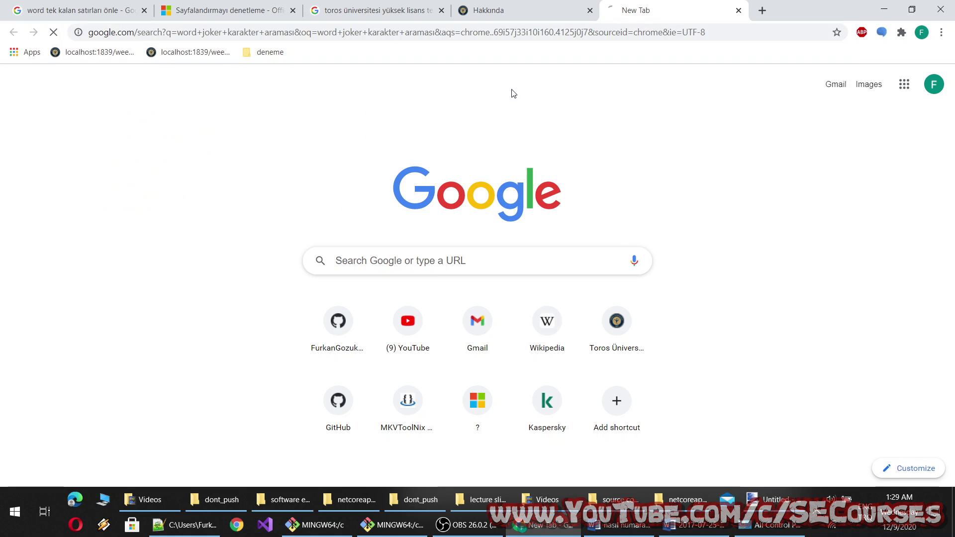
{"action": "middle_click", "coordinate": [175, 220]}
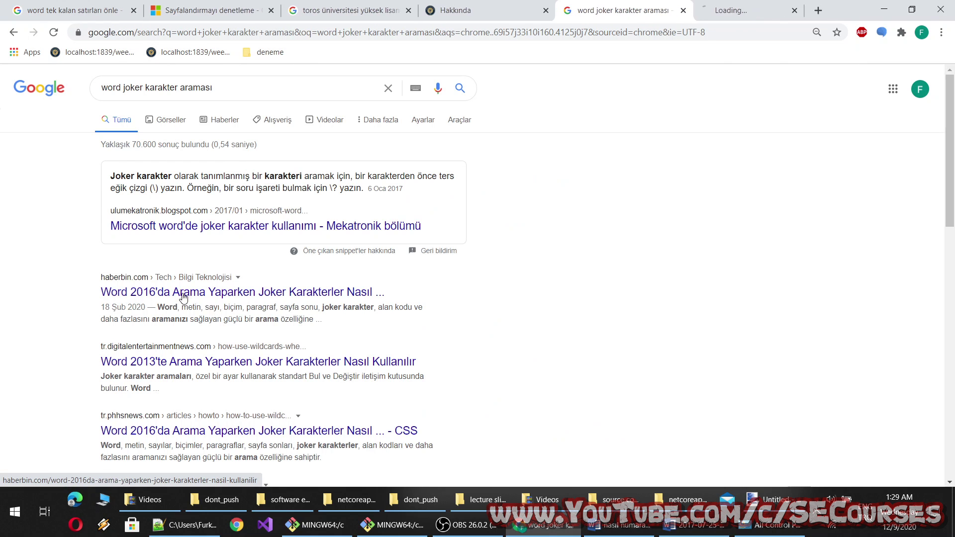
{"action": "middle_click", "coordinate": [175, 220]}
{"action": "left_click", "coordinate": [591, 11]}
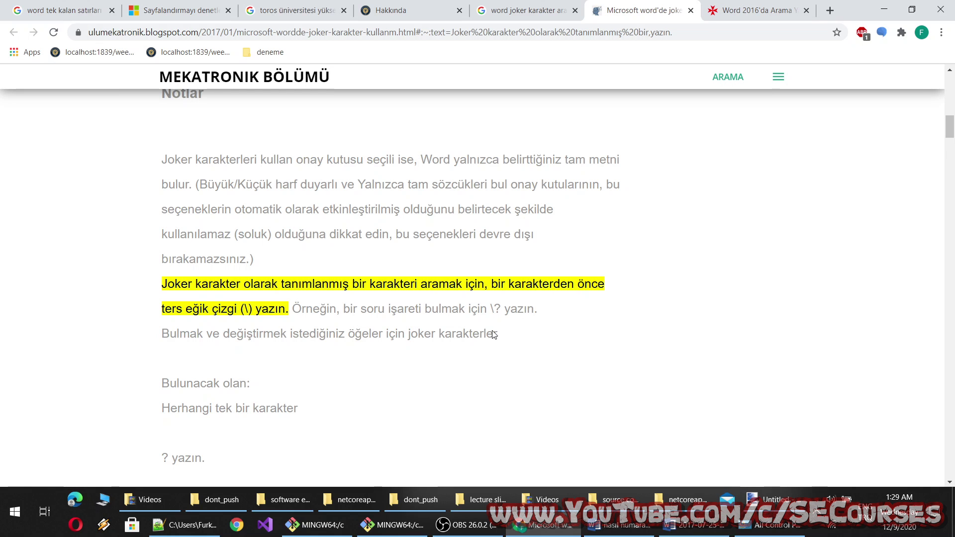
{"action": "scroll", "coordinate": [481, 371], "scroll_direction": "down", "scroll_amount": 6}
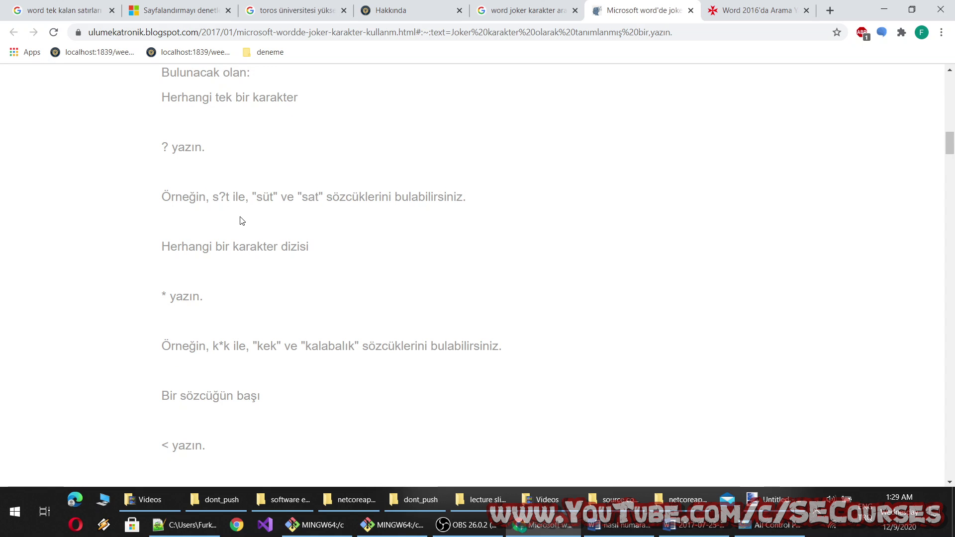
{"action": "left_click", "coordinate": [564, 525]}
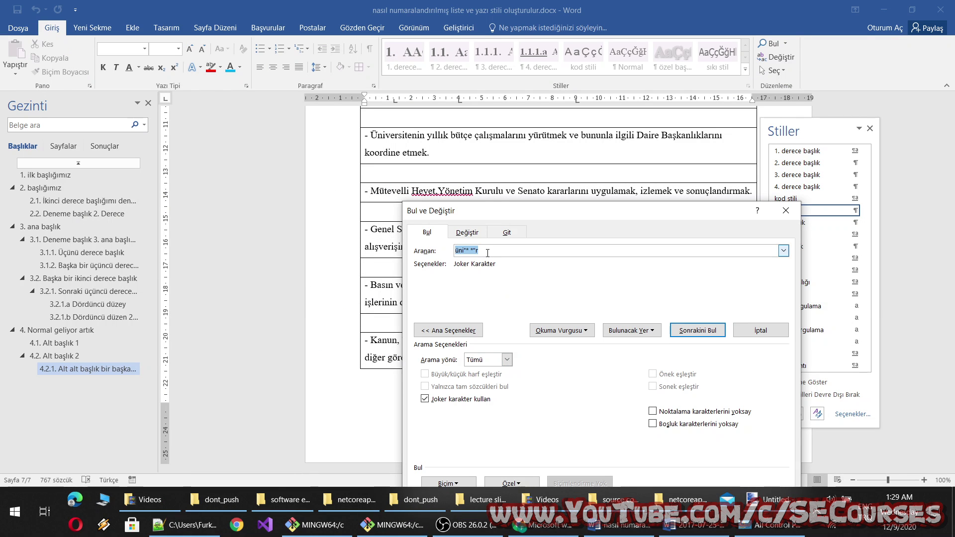
Change the pattern to ün?r, search without matches, and open the Özel special-characters list.
{"action": "left_click", "coordinate": [471, 250]}
{"action": "left_click_drag", "start_coordinate": [476, 249], "coordinate": [462, 251]}
{"action": "type", "text": "*"}
{"action": "left_click", "coordinate": [701, 330]}
{"action": "left_click", "coordinate": [483, 282]}
{"action": "left_click_drag", "start_coordinate": [514, 213], "coordinate": [528, 127]}
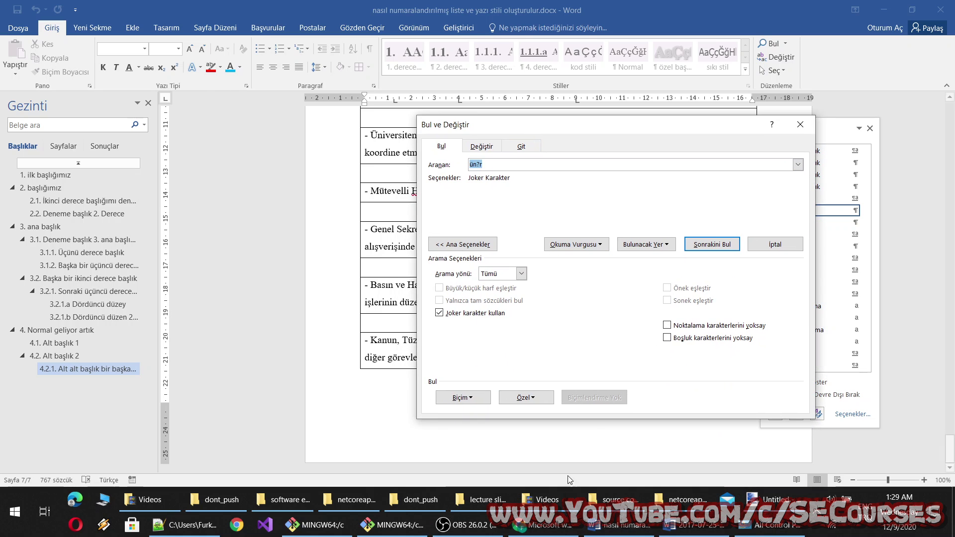
{"action": "left_click", "coordinate": [473, 397]}
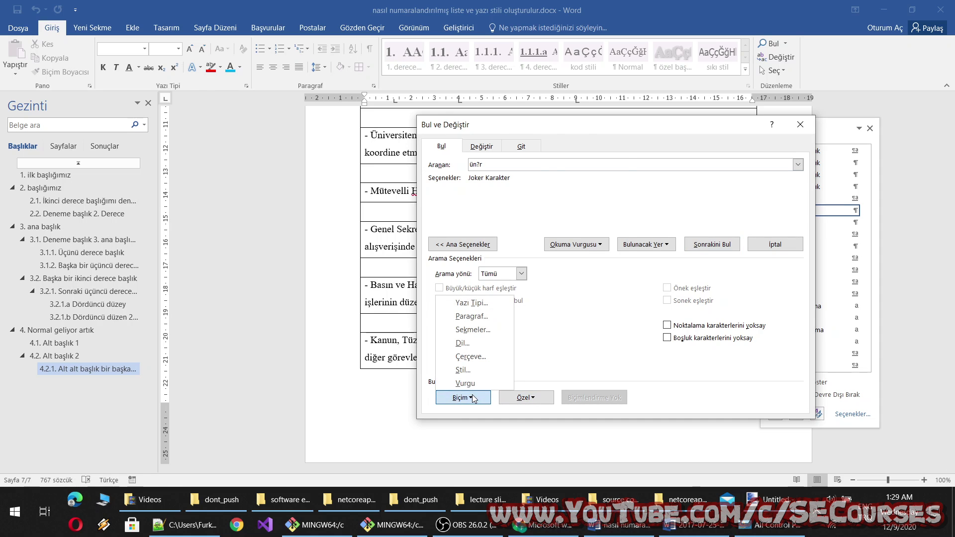
{"action": "left_click", "coordinate": [518, 398]}
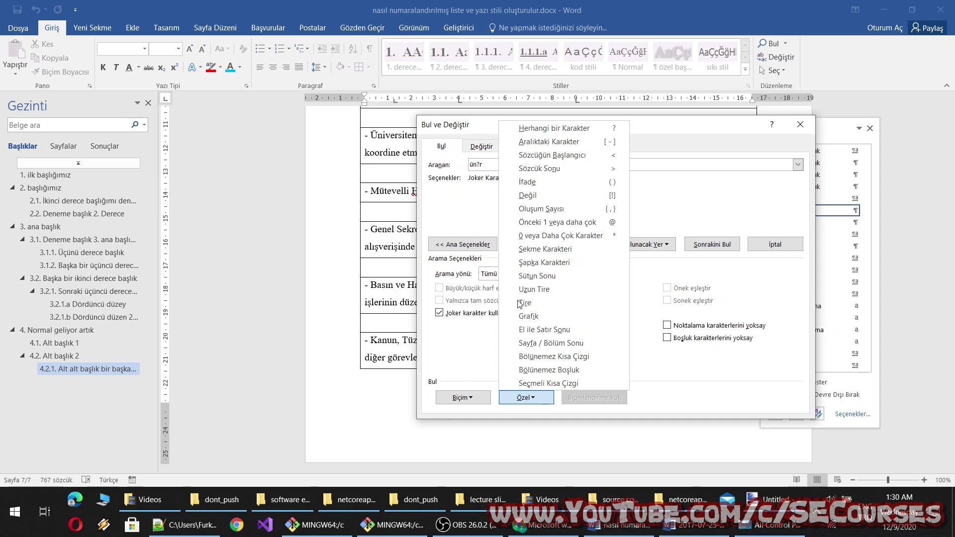
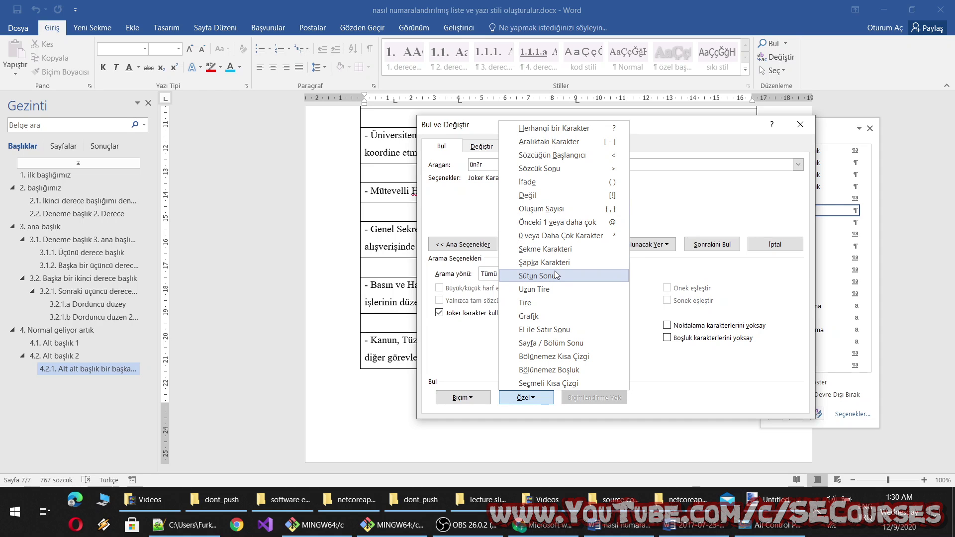
Search with the ? any-character code, then for üni, with Joker karakter kullan switched off.
{"action": "left_click", "coordinate": [566, 130]}
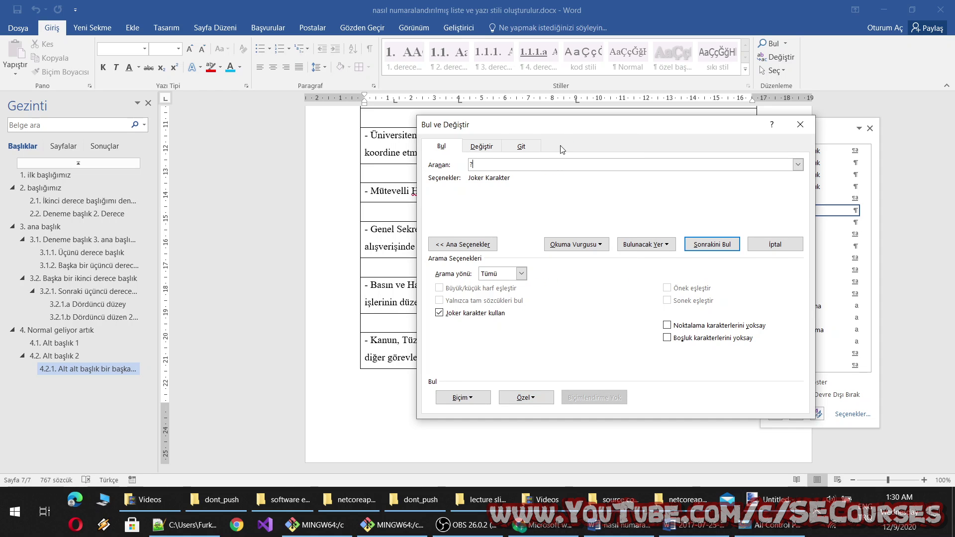
{"action": "left_click", "coordinate": [713, 245]}
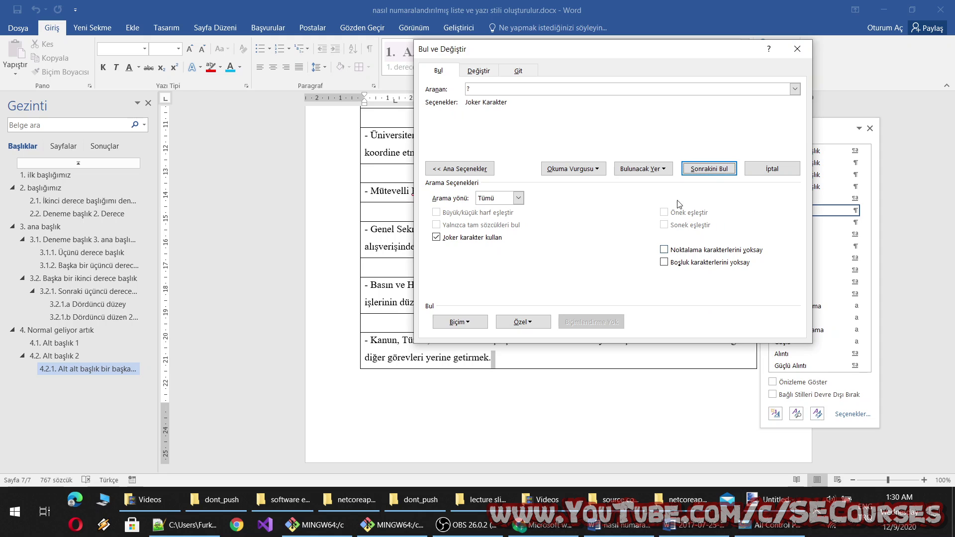
{"action": "left_click", "coordinate": [710, 170]}
{"action": "left_click", "coordinate": [710, 170]}
{"action": "type", "text": "ün"}
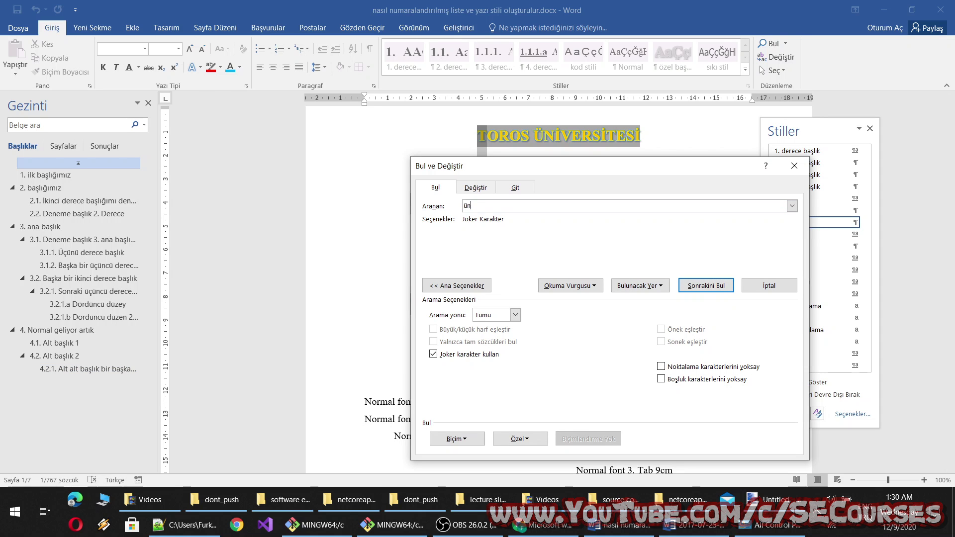
{"action": "type", "text": "i"}
{"action": "key", "text": "Return"}
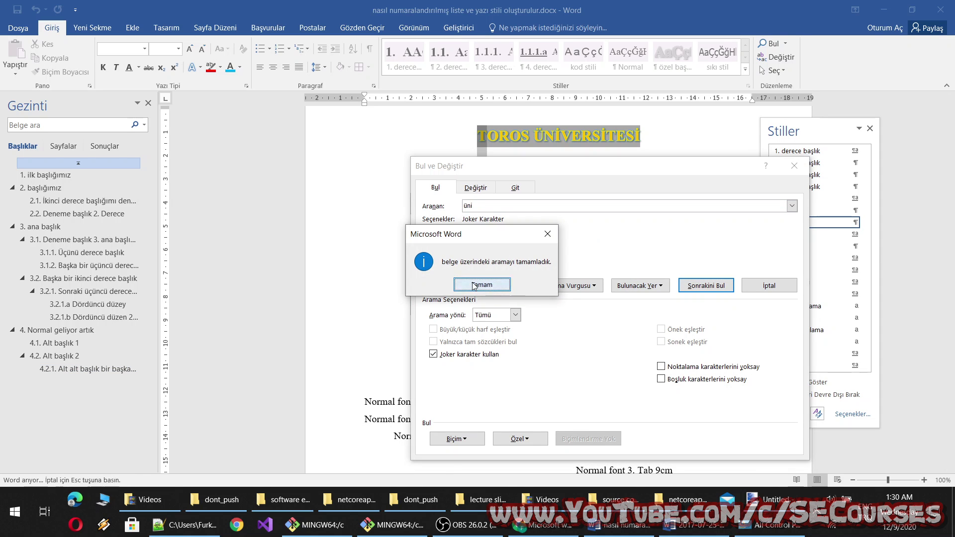
{"action": "left_click", "coordinate": [482, 284]}
{"action": "left_click", "coordinate": [469, 354]}
{"action": "left_click", "coordinate": [708, 286]}
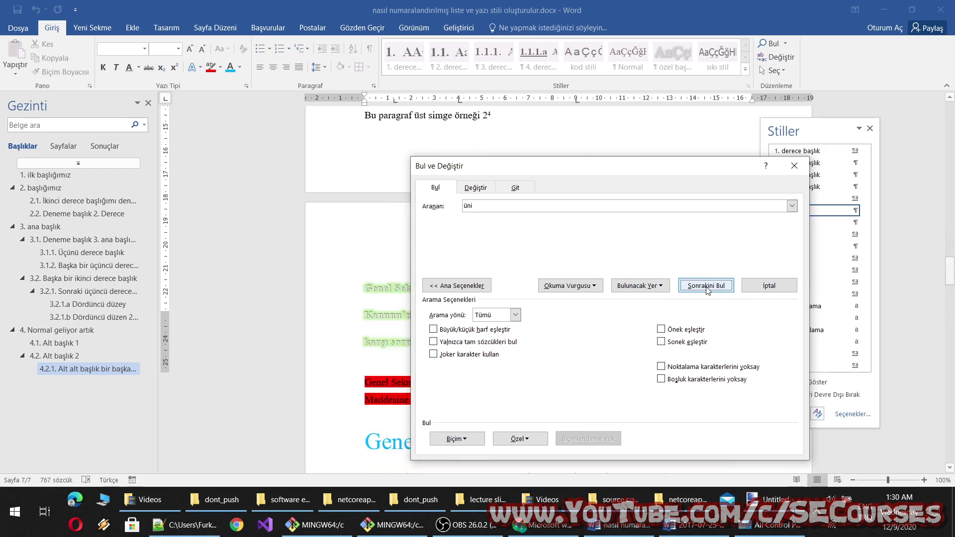
Change the search term to üni??rsite and search, which finds no match.
{"action": "left_click", "coordinate": [518, 204]}
{"action": "type", "text": "?"}
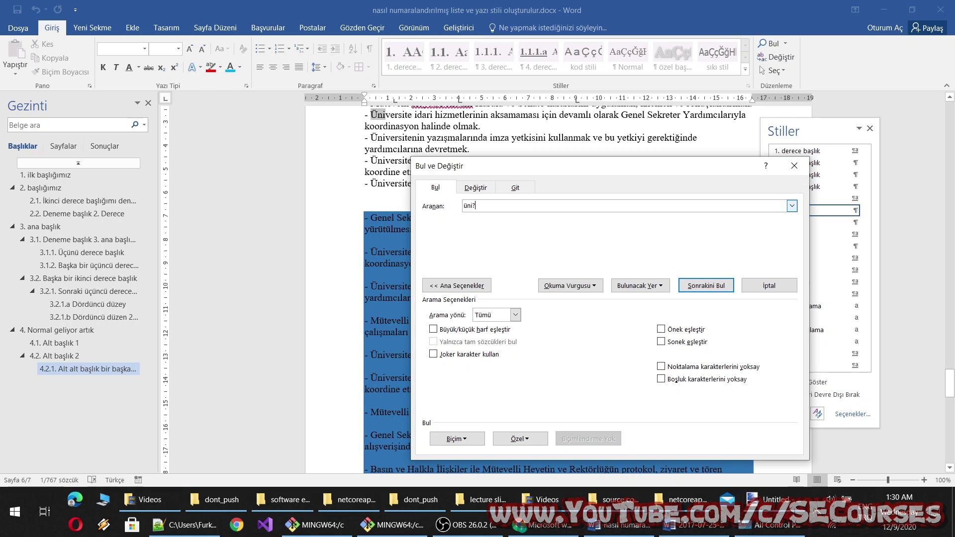
{"action": "type", "text": "ver"}
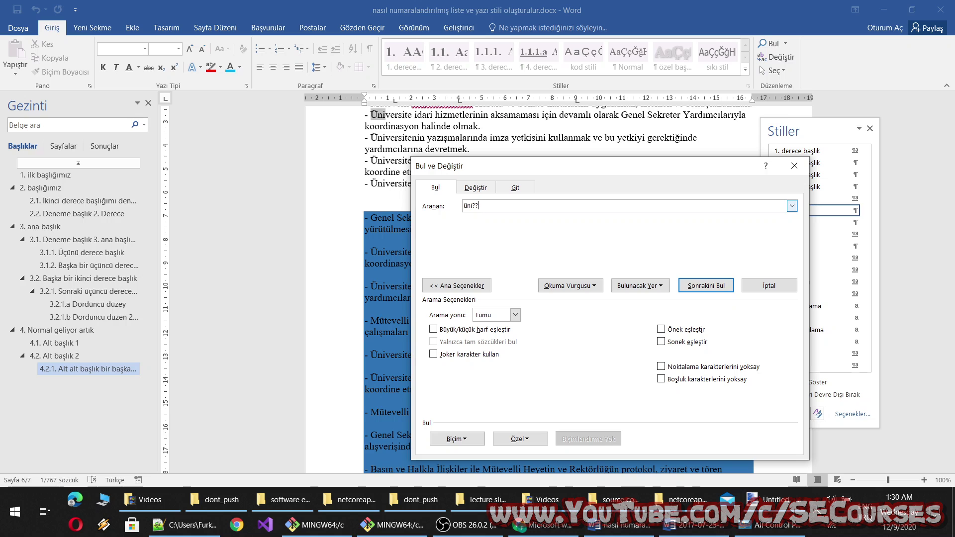
{"action": "key", "text": "BackSpace"}
{"action": "type", "text": "??"}
{"action": "left_click", "coordinate": [706, 286]}
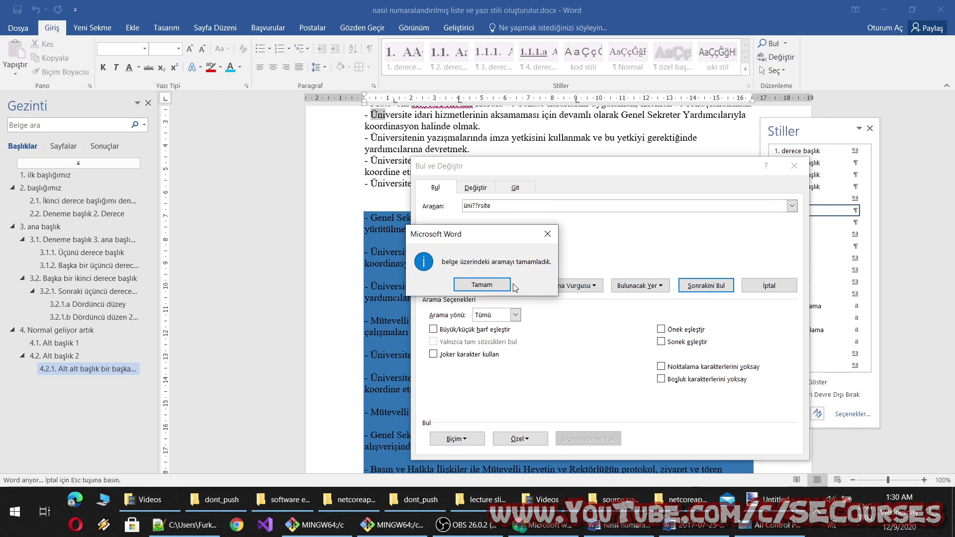
{"action": "left_click", "coordinate": [508, 284]}
{"action": "left_click", "coordinate": [706, 286]}
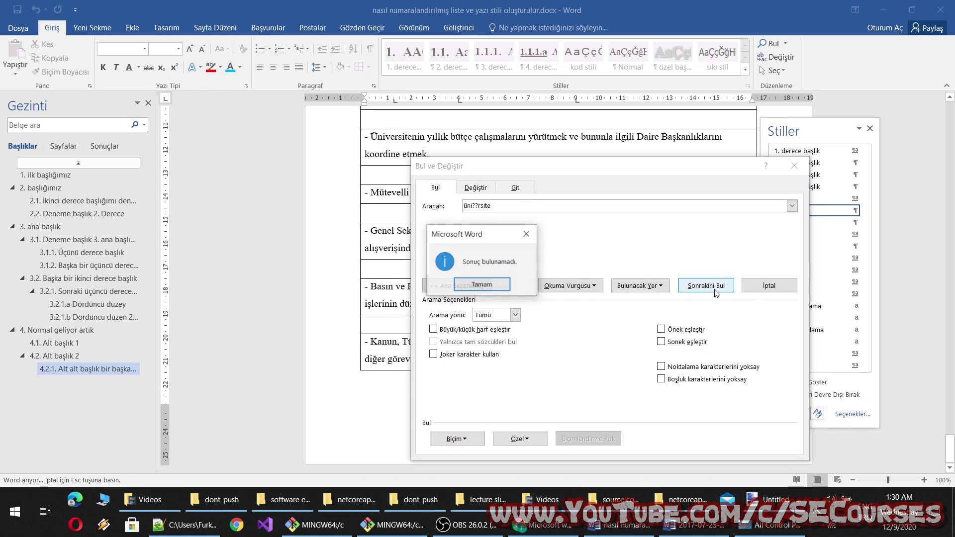
{"action": "left_click", "coordinate": [488, 280]}
{"action": "left_click_drag", "start_coordinate": [527, 166], "coordinate": [484, 105]}
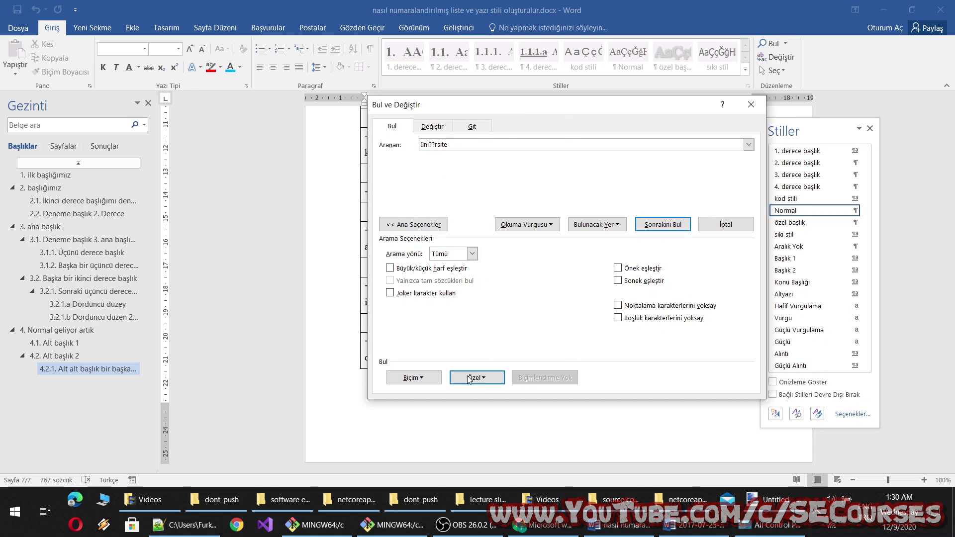
Search for üni^?rsite using the any-character code from Özel; no match is found.
{"action": "left_click", "coordinate": [482, 378]}
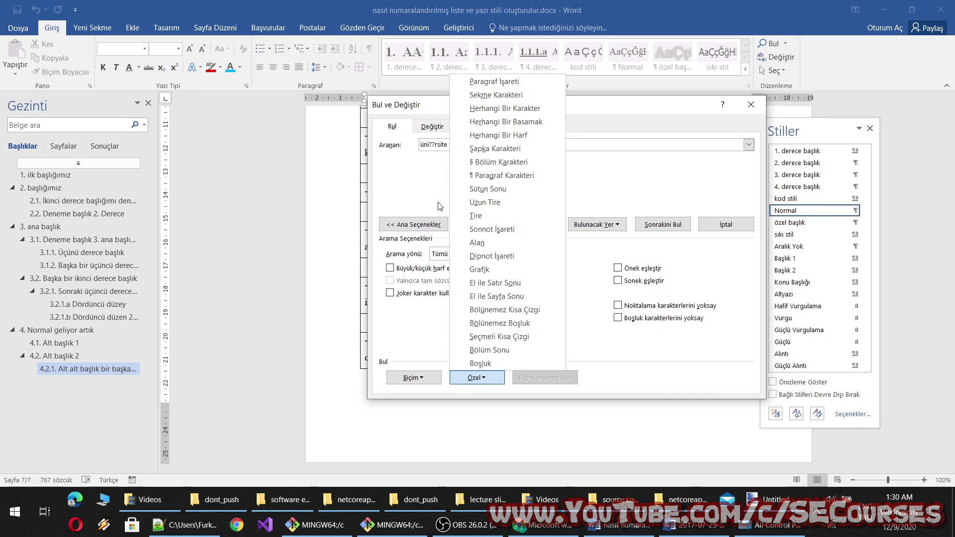
{"action": "left_click", "coordinate": [436, 143]}
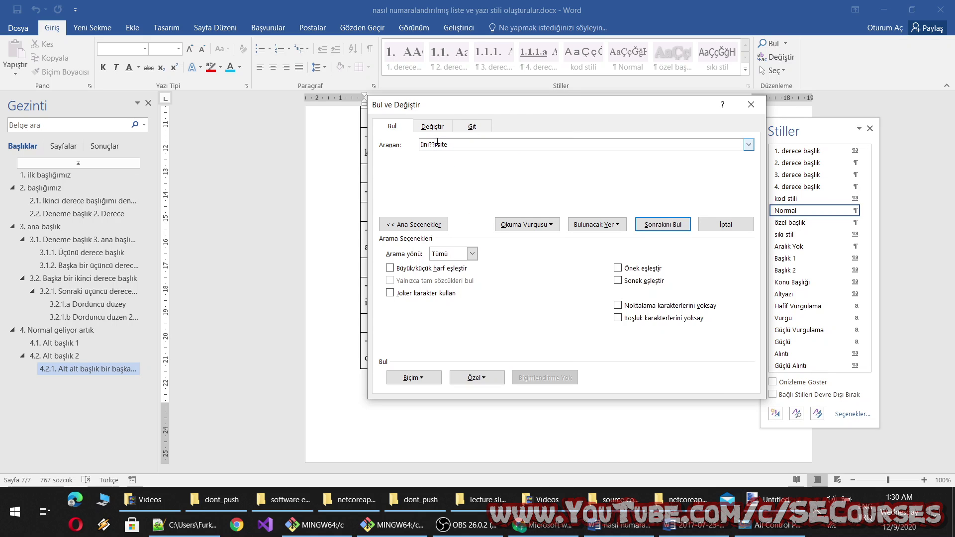
{"action": "key", "text": "BackSpace"}
{"action": "left_click", "coordinate": [484, 379]}
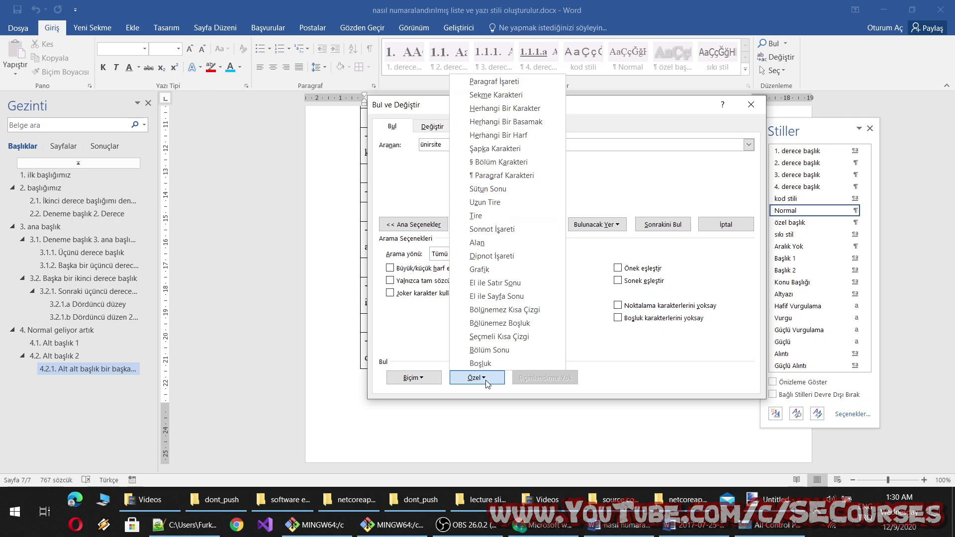
{"action": "left_click", "coordinate": [500, 107]}
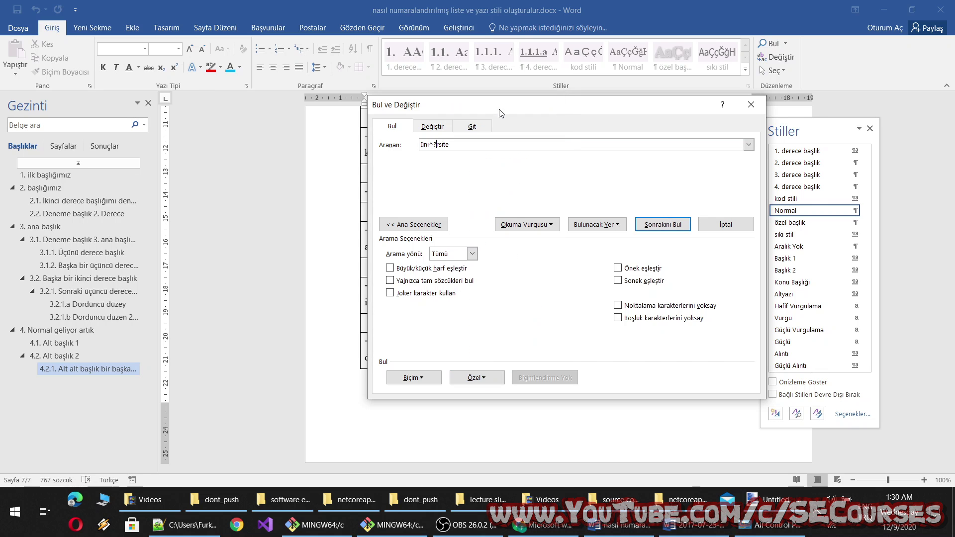
{"action": "left_click", "coordinate": [663, 224]}
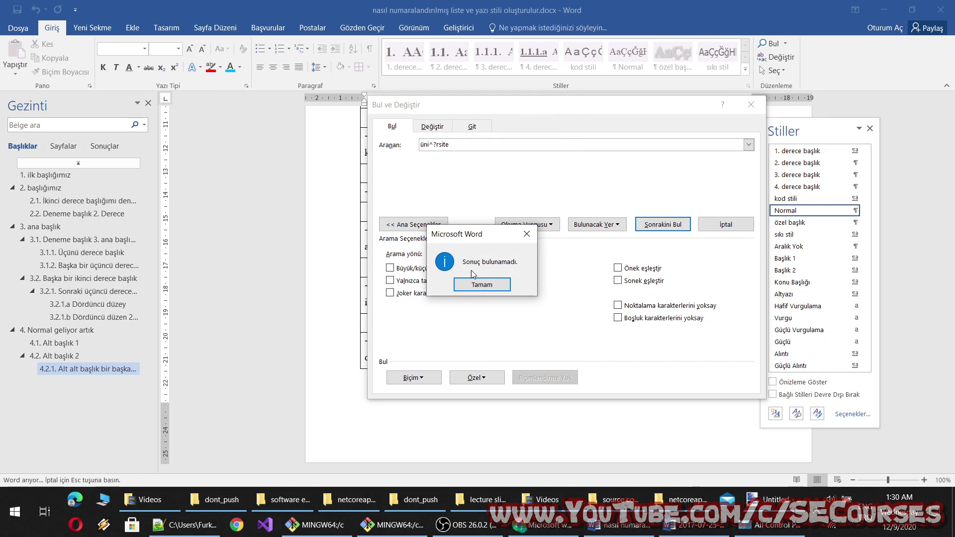
{"action": "left_click", "coordinate": [503, 283]}
Replace the search term with the ^v special character and search, finding nothing.
{"action": "left_click", "coordinate": [486, 144]}
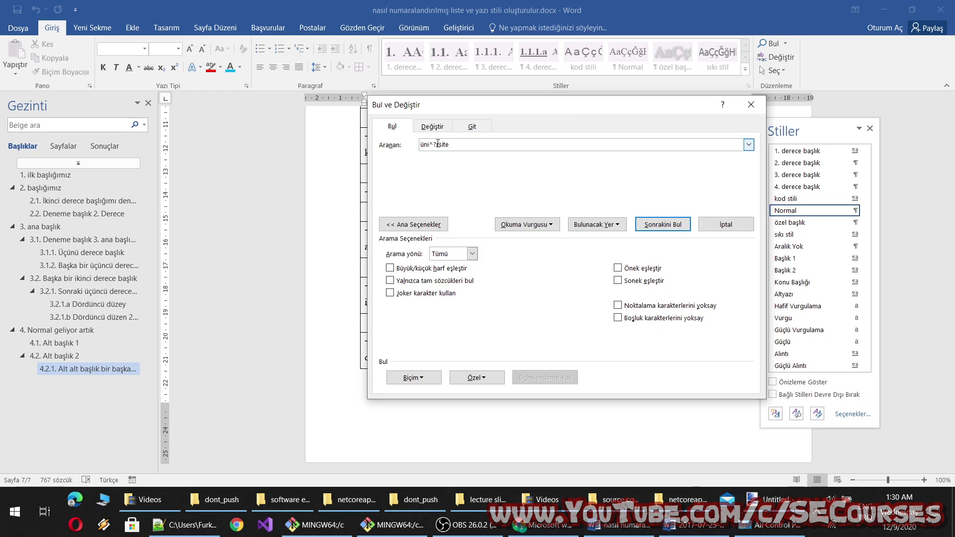
{"action": "left_click", "coordinate": [491, 377]}
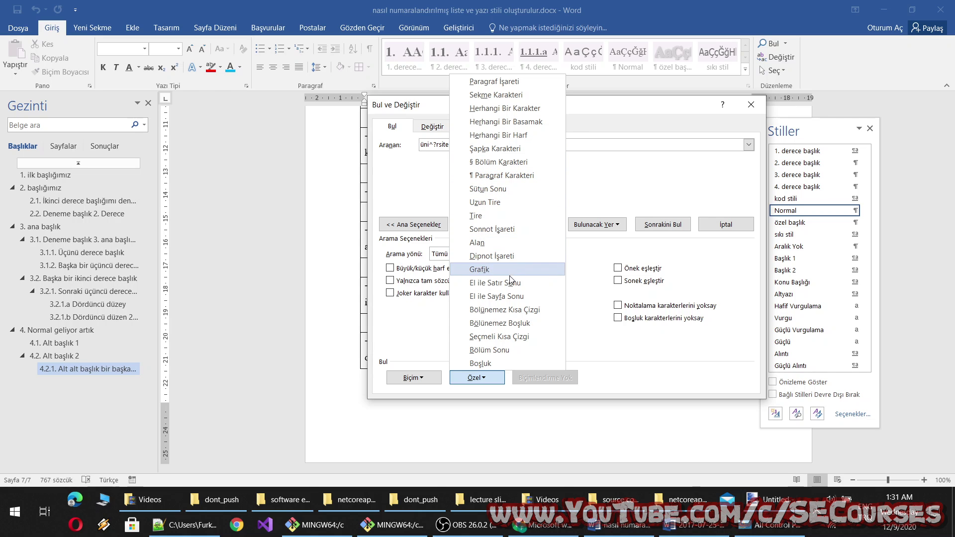
{"action": "left_click", "coordinate": [425, 190]}
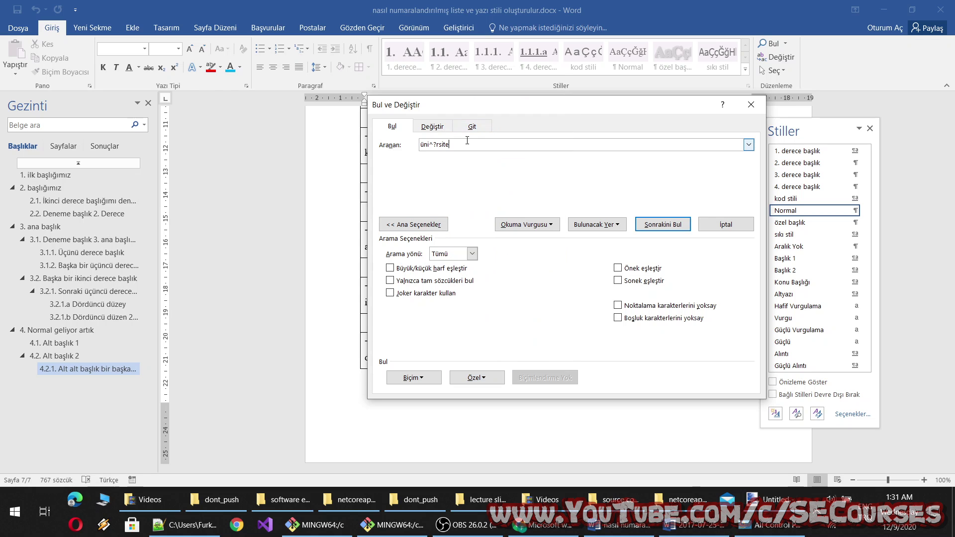
{"action": "key", "text": "BackSpace"}
{"action": "left_click", "coordinate": [477, 377]}
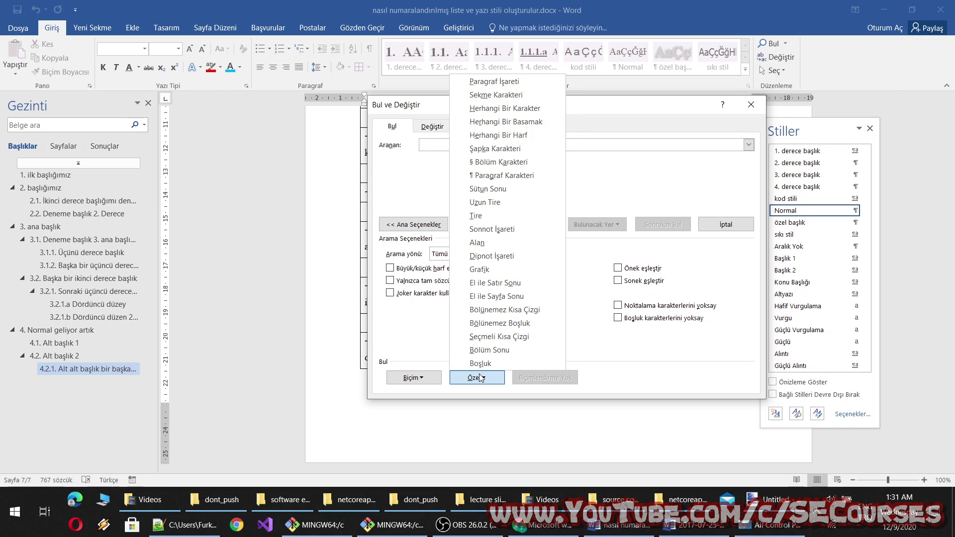
{"action": "left_click", "coordinate": [505, 175]}
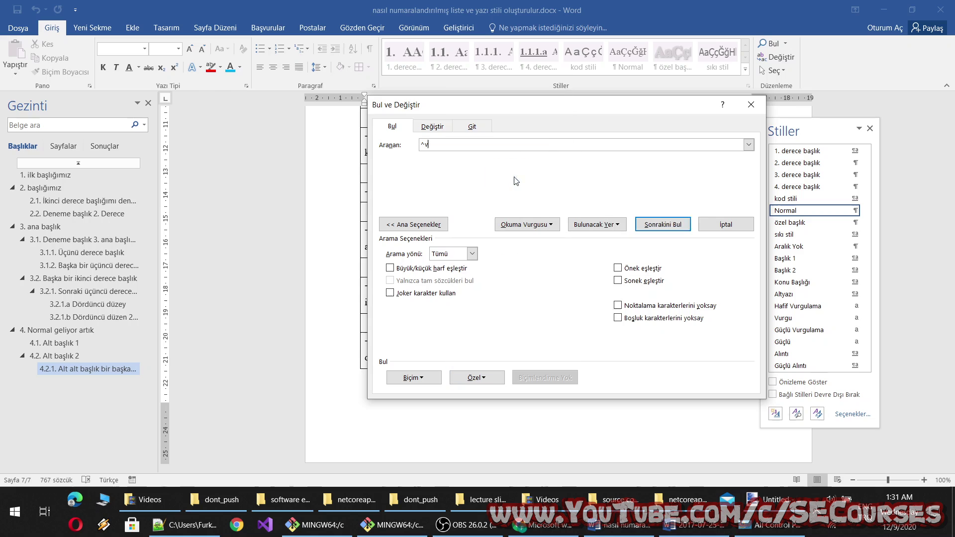
{"action": "left_click", "coordinate": [667, 228]}
{"action": "left_click", "coordinate": [485, 286]}
Search for ^v again with Joker karakter kullan turned back on.
{"action": "key", "text": "BackSpace"}
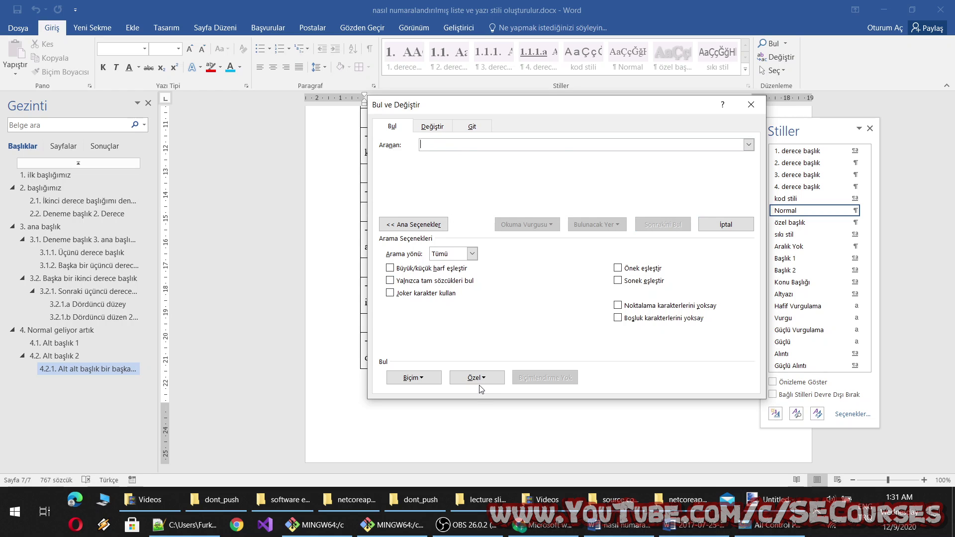
{"action": "left_click", "coordinate": [475, 380]}
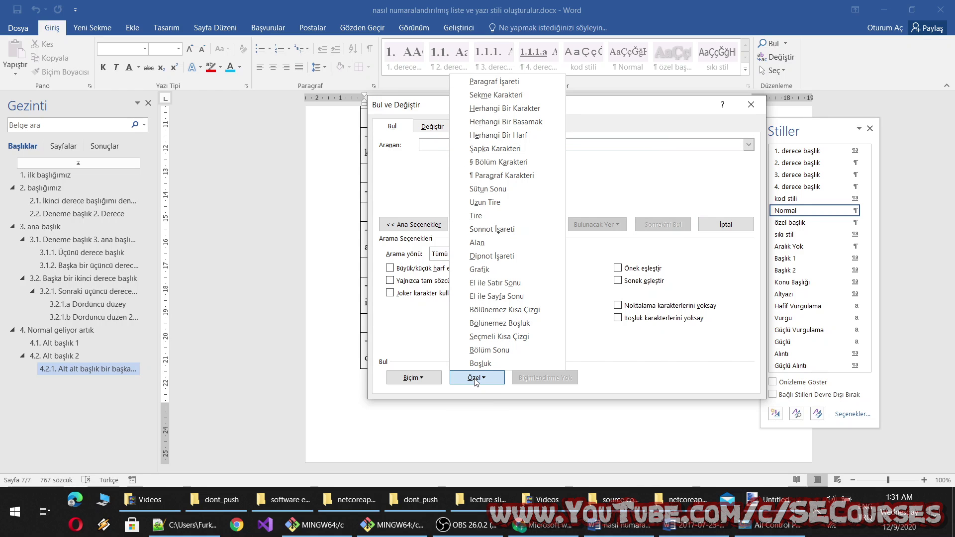
{"action": "left_click", "coordinate": [502, 175]}
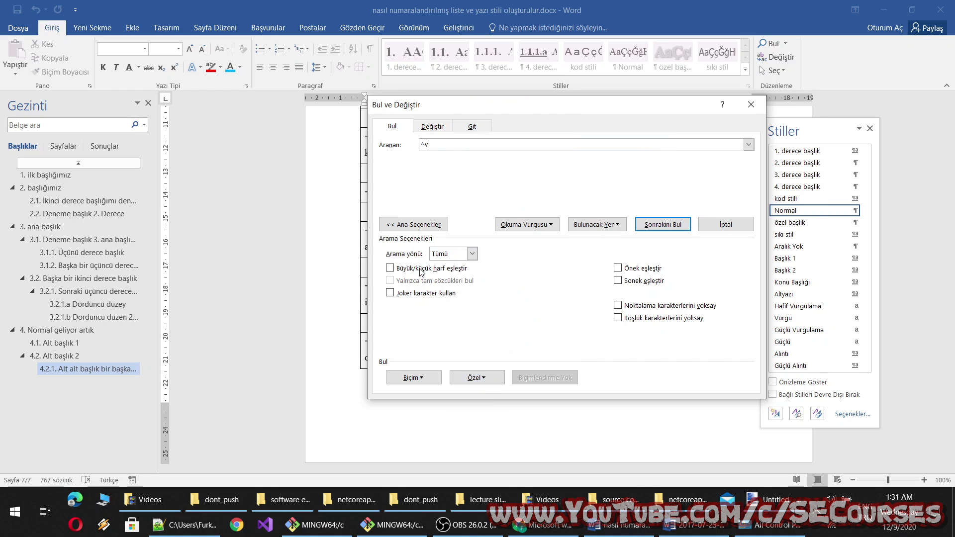
{"action": "left_click", "coordinate": [403, 294]}
{"action": "left_click", "coordinate": [662, 224]}
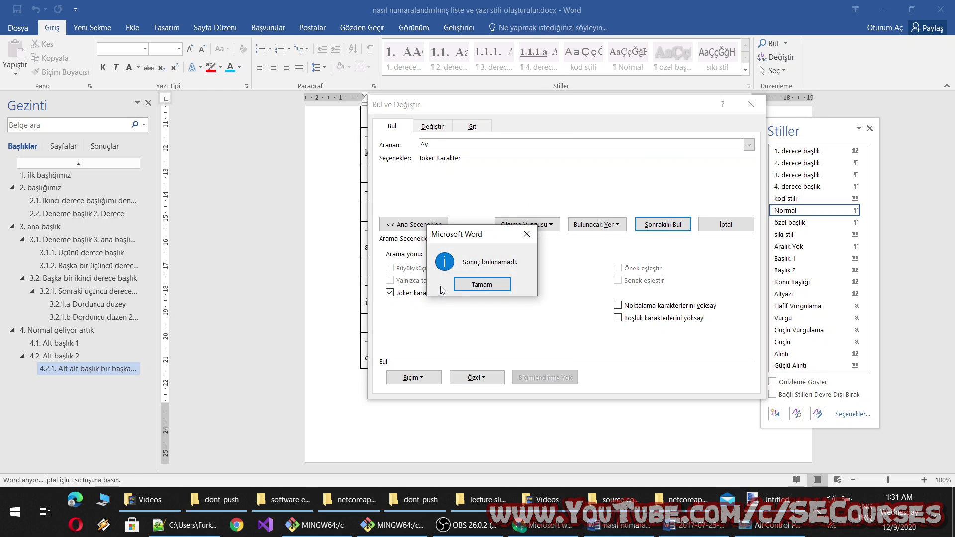
{"action": "key", "text": "Return"}
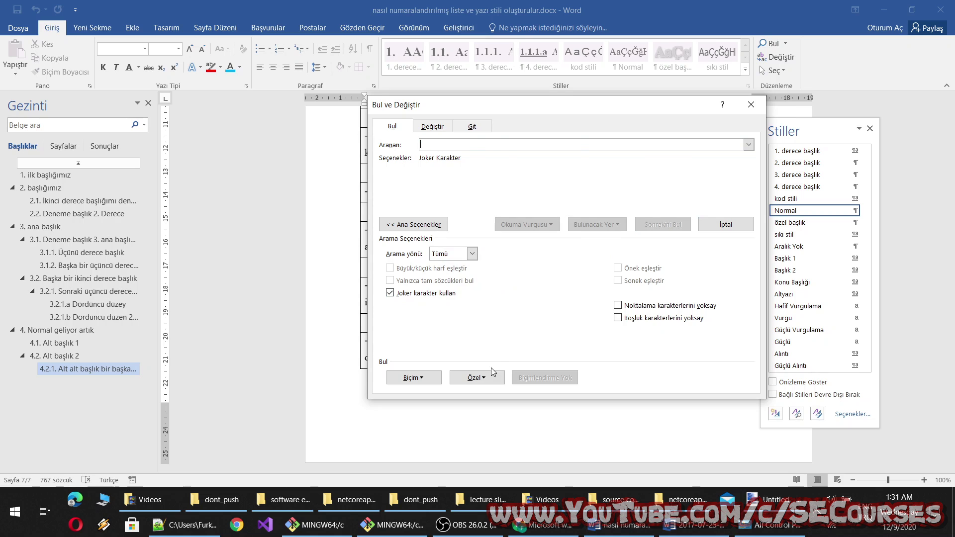
{"action": "left_click", "coordinate": [477, 377]}
Search with the ? wildcard, then with the [-] character-range wildcard.
{"action": "left_click", "coordinate": [493, 106]}
{"action": "left_click", "coordinate": [660, 225]}
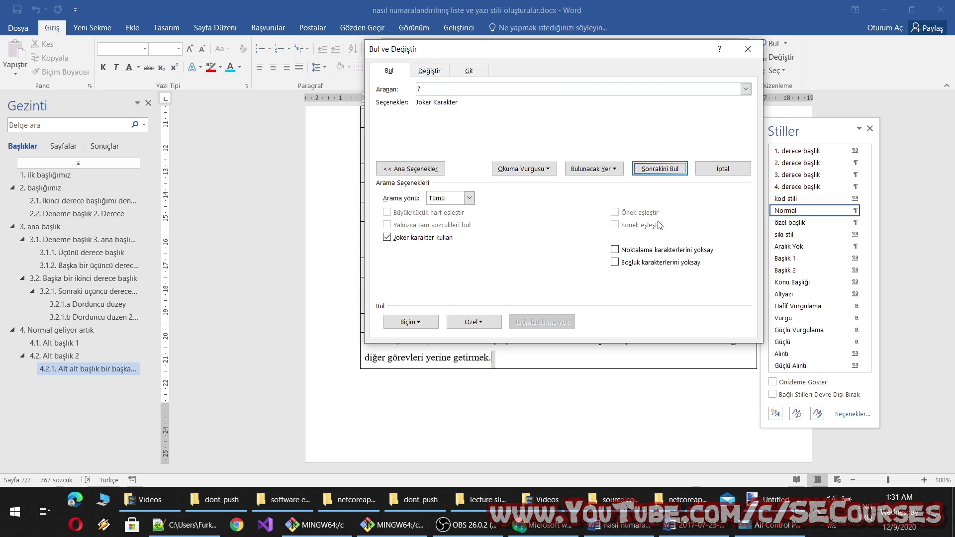
{"action": "left_click", "coordinate": [473, 322]}
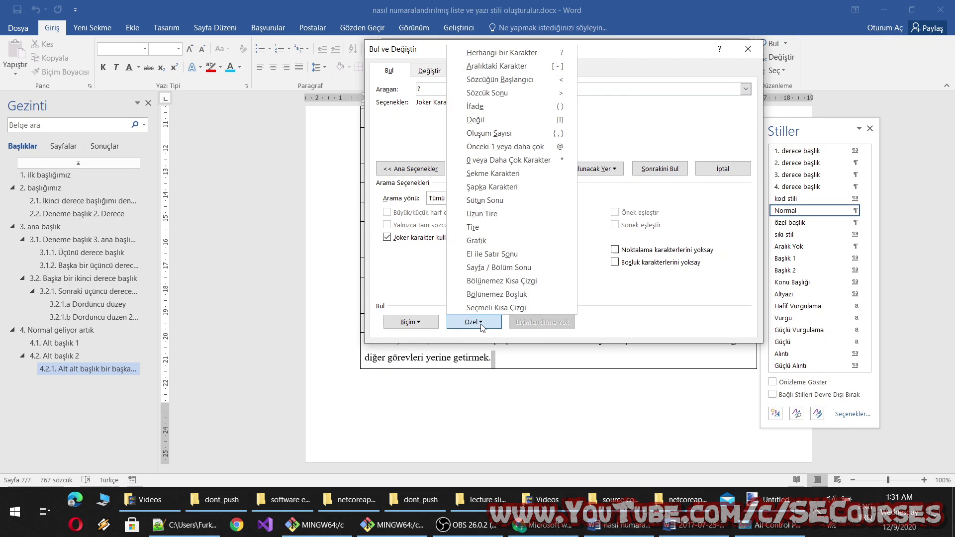
{"action": "left_click", "coordinate": [497, 66]}
{"action": "left_click", "coordinate": [660, 168]}
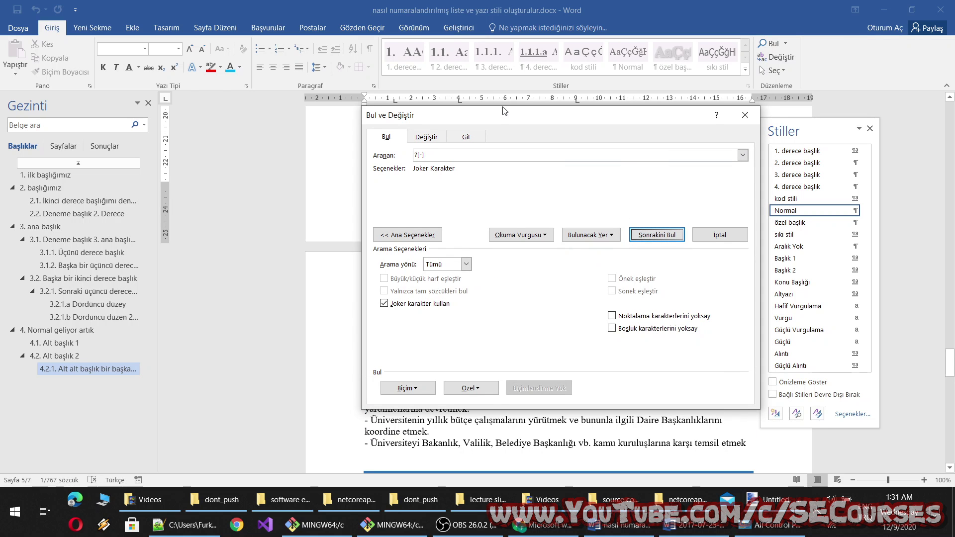
{"action": "left_click", "coordinate": [656, 235]}
{"action": "left_click_drag", "start_coordinate": [730, 186], "coordinate": [527, 103]}
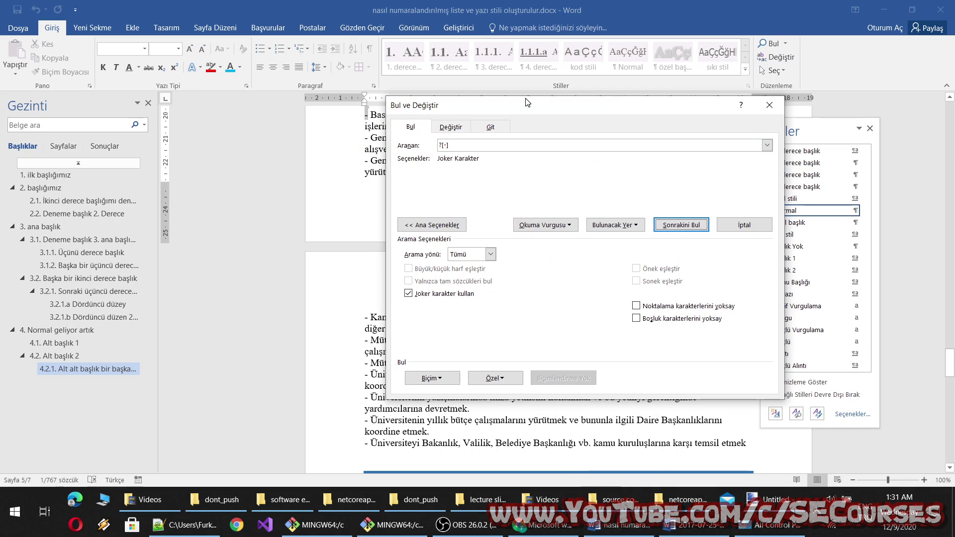
Add the < beginning-of-word wildcard to the pattern and run the search.
{"action": "left_click", "coordinate": [503, 379]}
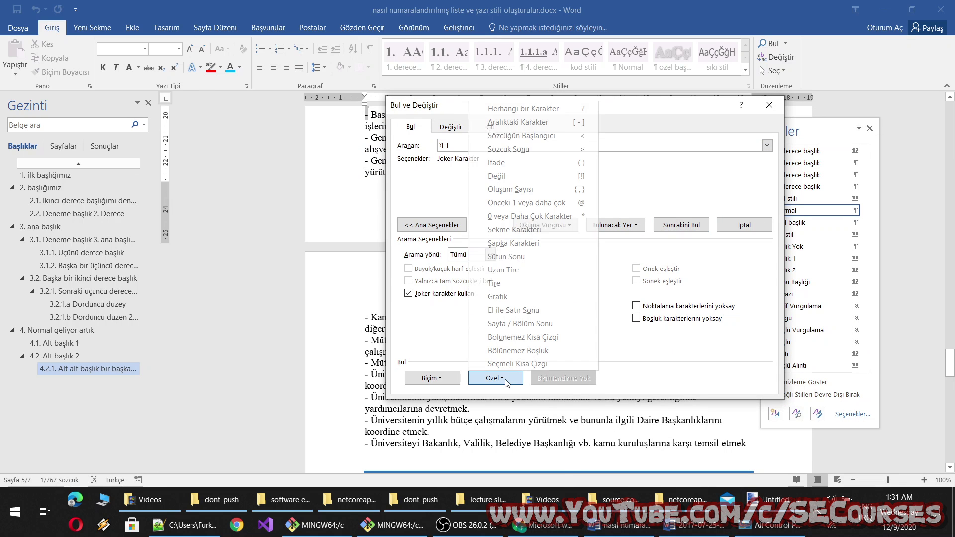
{"action": "left_click", "coordinate": [571, 136]}
{"action": "left_click", "coordinate": [668, 229]}
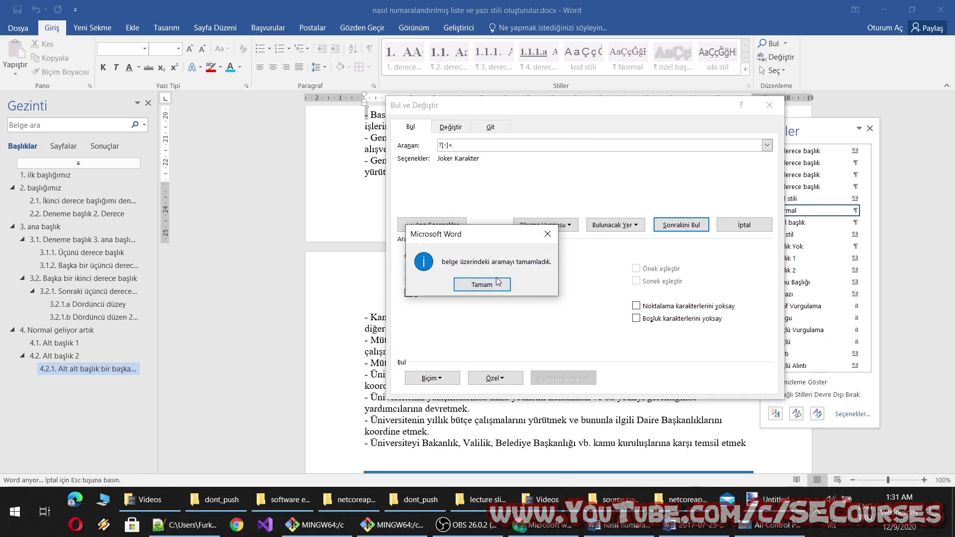
{"action": "key", "text": "Return"}
{"action": "key", "text": "BackSpace"}
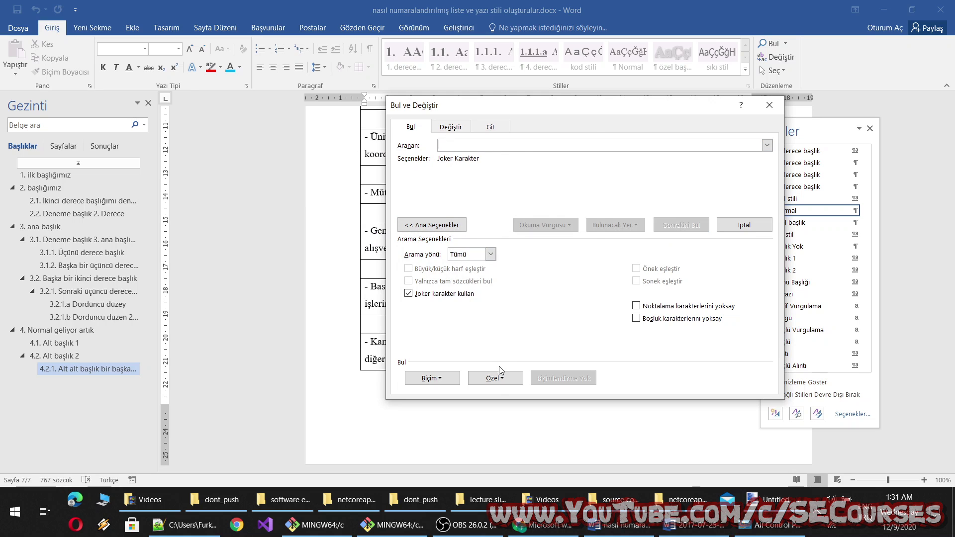
Search with the [!] NOT wildcard, which gives an invalid range error, then clear it.
{"action": "left_click", "coordinate": [497, 378]}
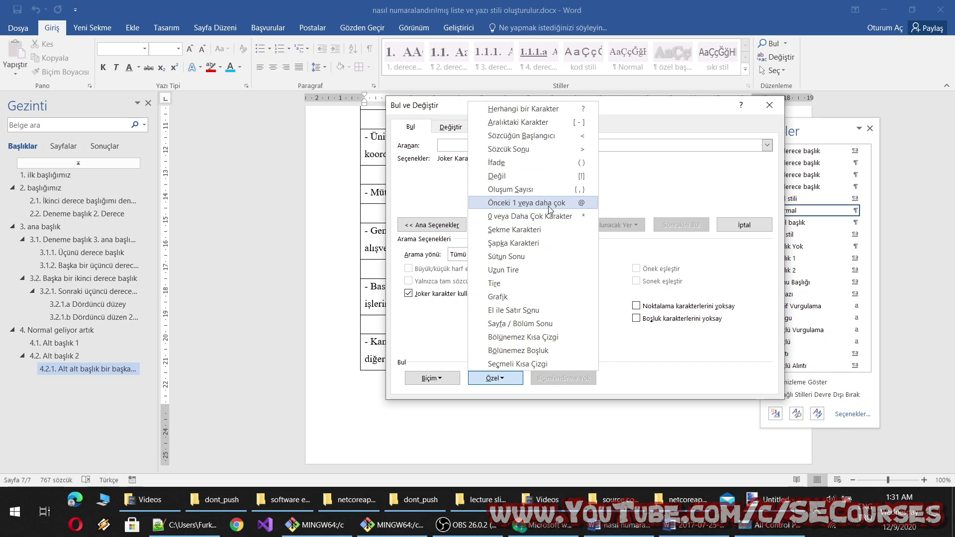
{"action": "left_click", "coordinate": [524, 177]}
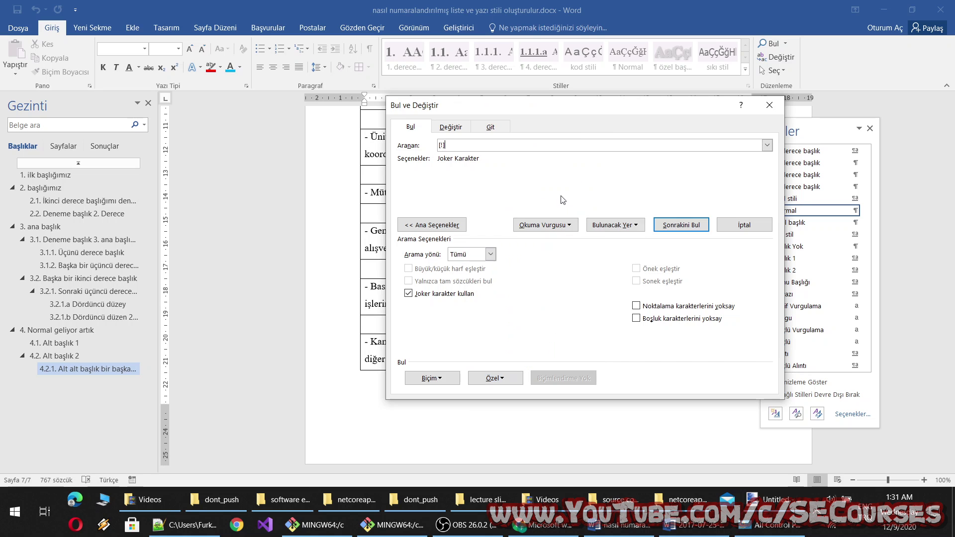
{"action": "left_click", "coordinate": [623, 225]}
{"action": "left_click", "coordinate": [681, 225]}
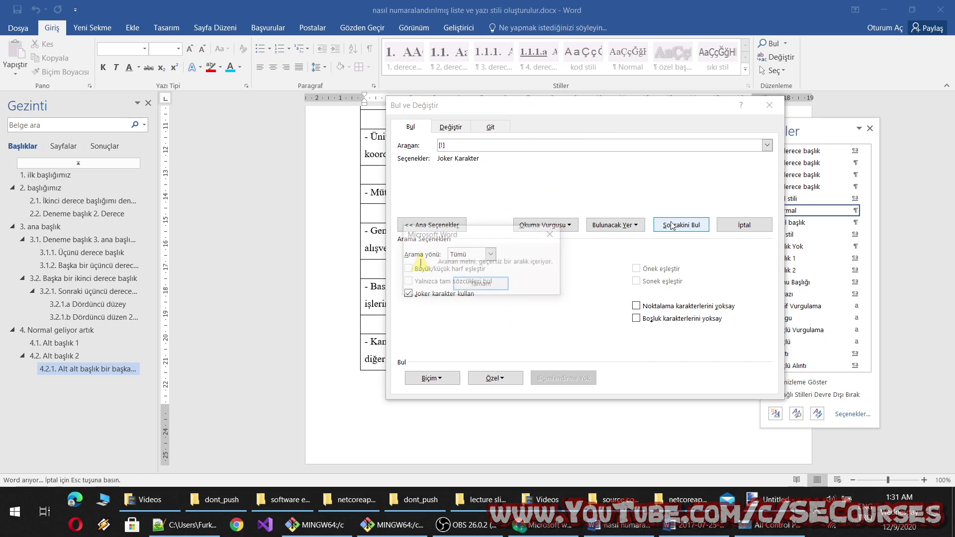
{"action": "left_click", "coordinate": [499, 281]}
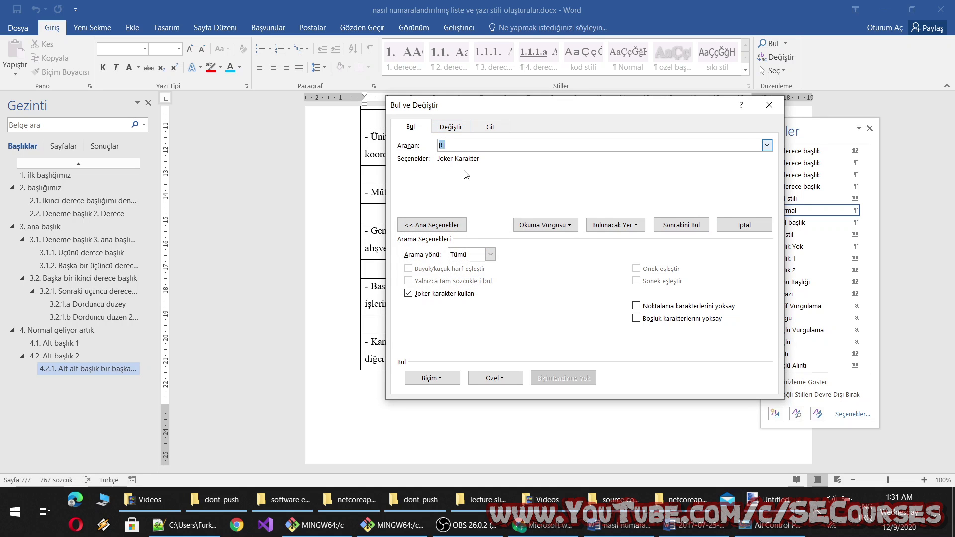
{"action": "key", "text": "Delete"}
Search with the * any-characters wildcard, which finds text in the document.
{"action": "left_click", "coordinate": [496, 378]}
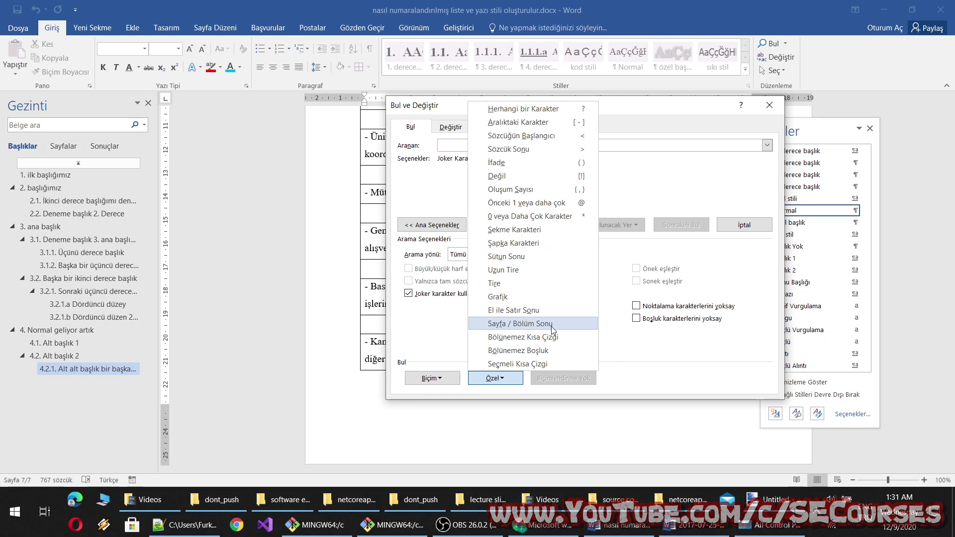
{"action": "left_click", "coordinate": [529, 215]}
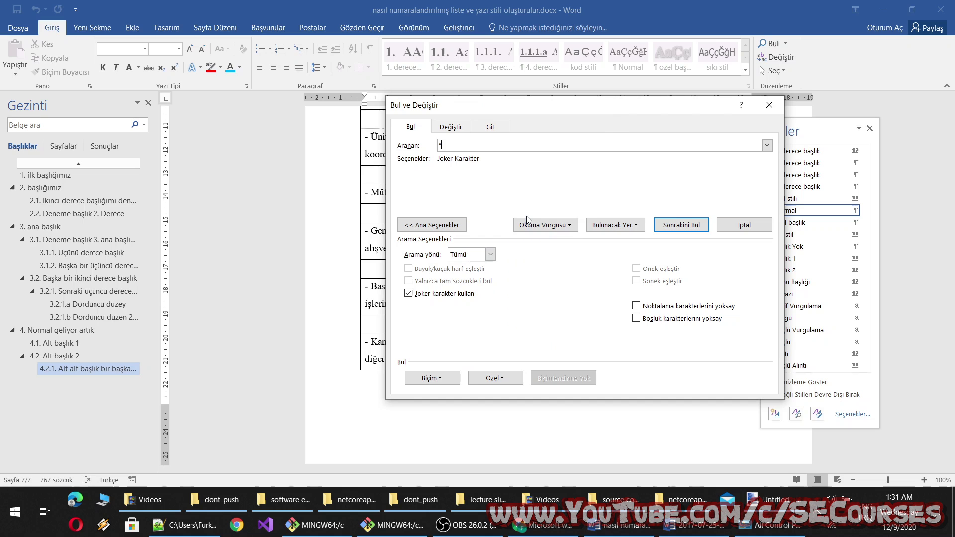
{"action": "left_click", "coordinate": [512, 383]}
{"action": "left_click", "coordinate": [680, 225]}
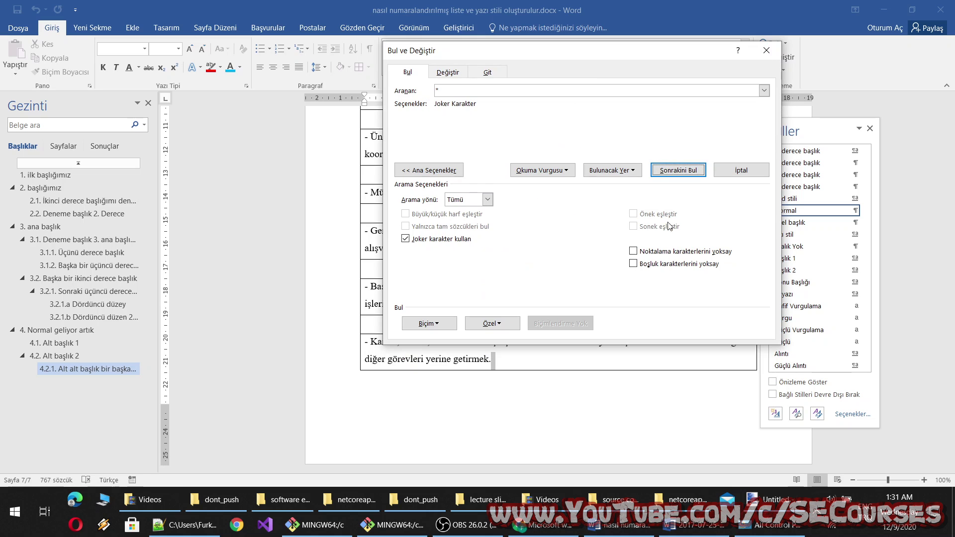
{"action": "left_click_drag", "start_coordinate": [520, 53], "coordinate": [670, 75]}
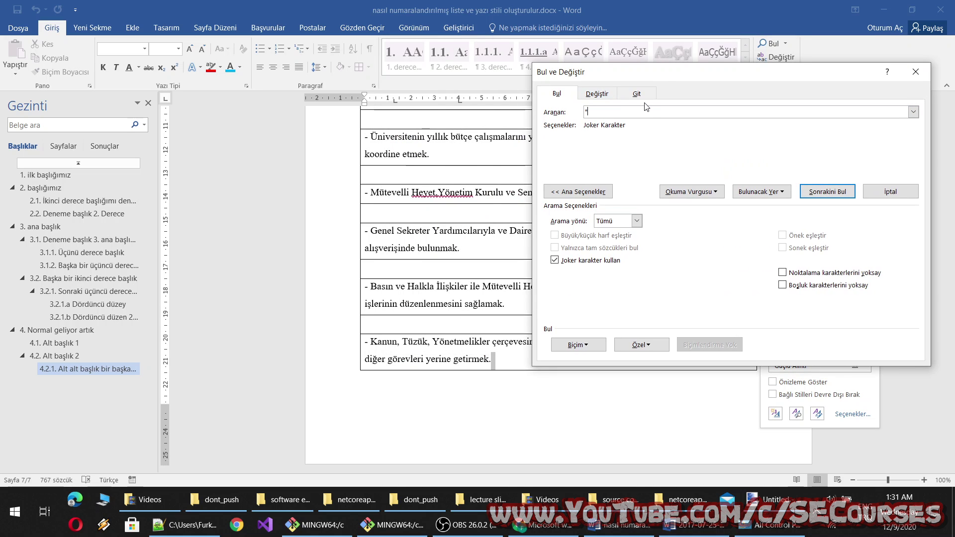
Search with the pattern *?sitesi for words ending in sitesi.
{"action": "left_click", "coordinate": [832, 195]}
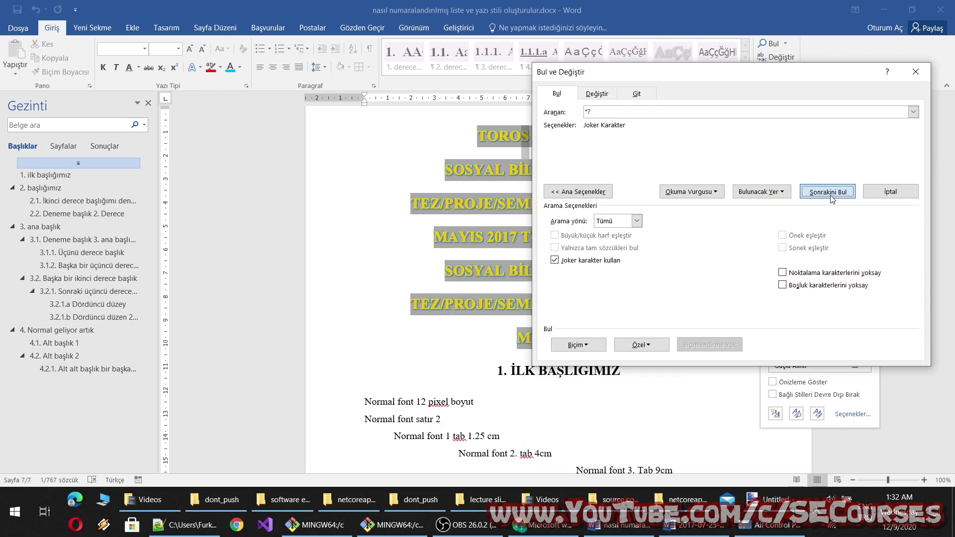
{"action": "left_click", "coordinate": [599, 205]}
{"action": "type", "text": "sitesi"}
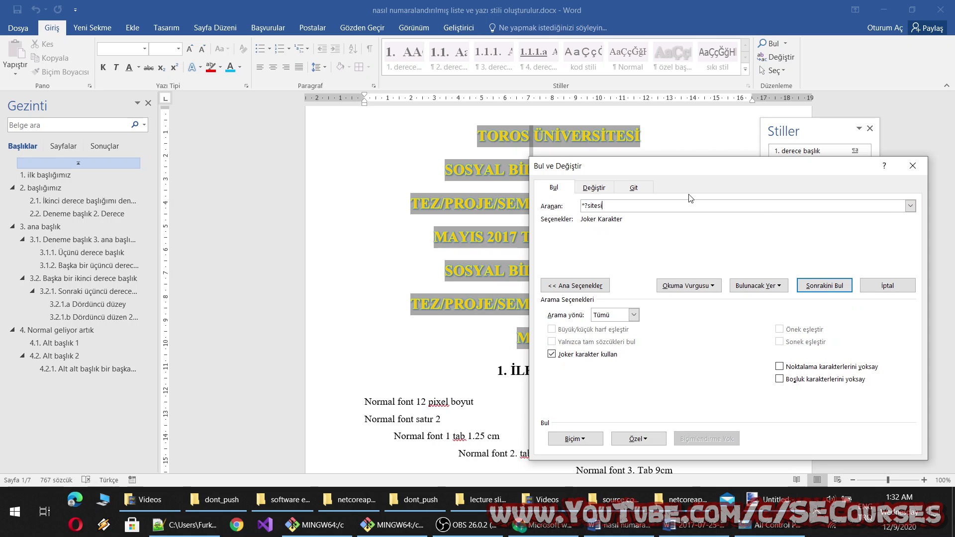
{"action": "left_click", "coordinate": [808, 287]}
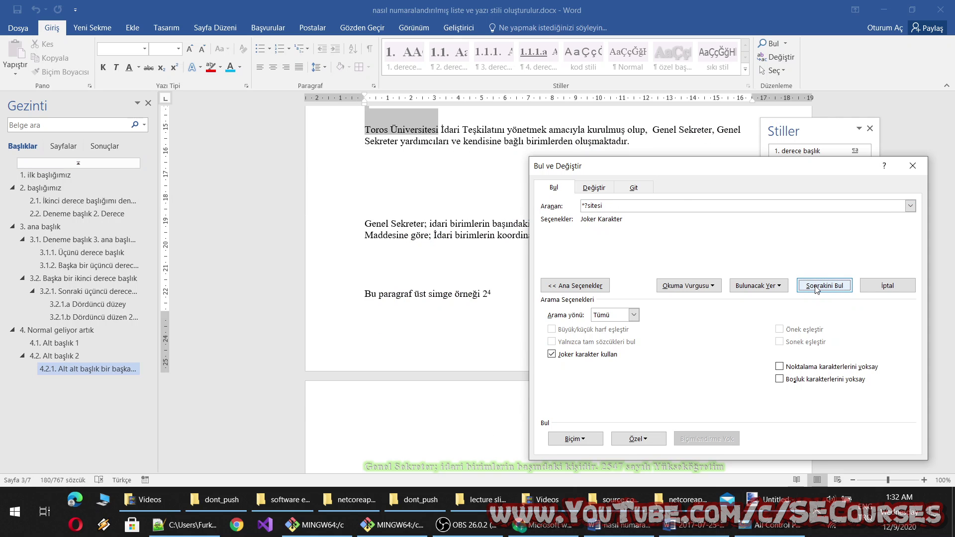
{"action": "left_click_drag", "start_coordinate": [704, 172], "coordinate": [743, 124]}
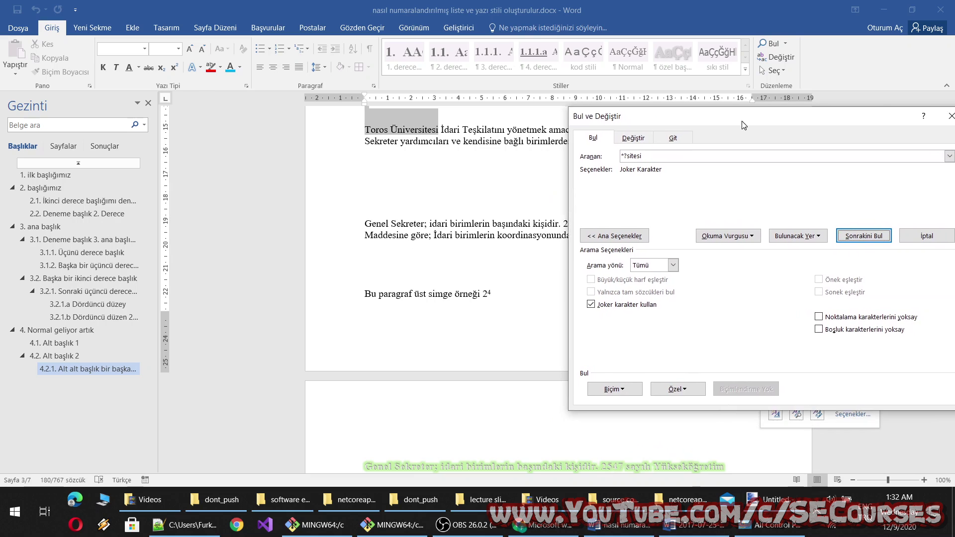
Repeat the *?sitesi search from the paragraph and scroll to find Toros Üniversitesi.
{"action": "left_click", "coordinate": [403, 189]}
{"action": "left_click", "coordinate": [478, 235]}
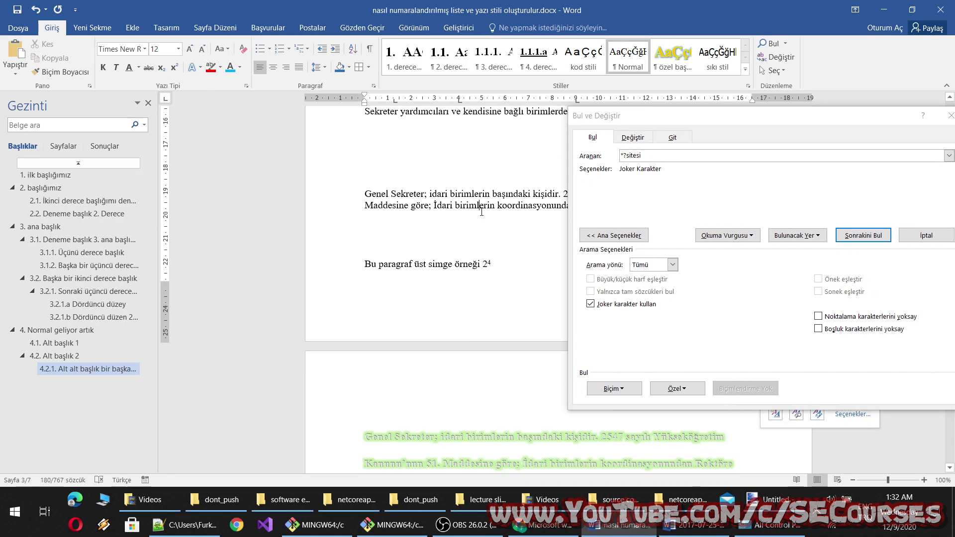
{"action": "scroll", "coordinate": [482, 239], "scroll_direction": "up", "scroll_amount": 4}
{"action": "left_click", "coordinate": [865, 235]}
{"action": "left_click", "coordinate": [864, 236]}
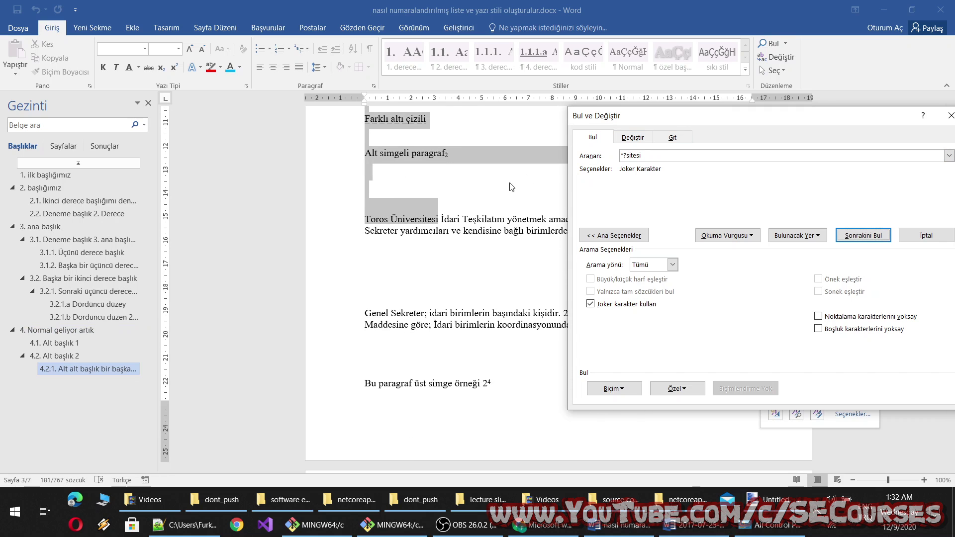
{"action": "scroll", "coordinate": [511, 187], "scroll_direction": "up", "scroll_amount": 5}
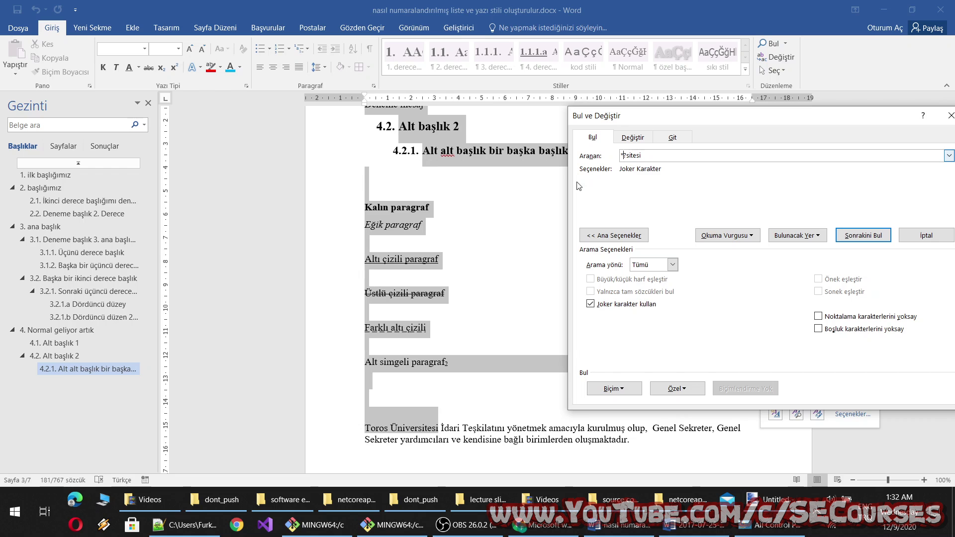
{"action": "scroll", "coordinate": [501, 209], "scroll_direction": "up", "scroll_amount": 5}
{"action": "scroll", "coordinate": [502, 209], "scroll_direction": "up", "scroll_amount": 10}
{"action": "scroll", "coordinate": [507, 206], "scroll_direction": "up", "scroll_amount": 5}
{"action": "scroll", "coordinate": [514, 204], "scroll_direction": "up", "scroll_amount": 5}
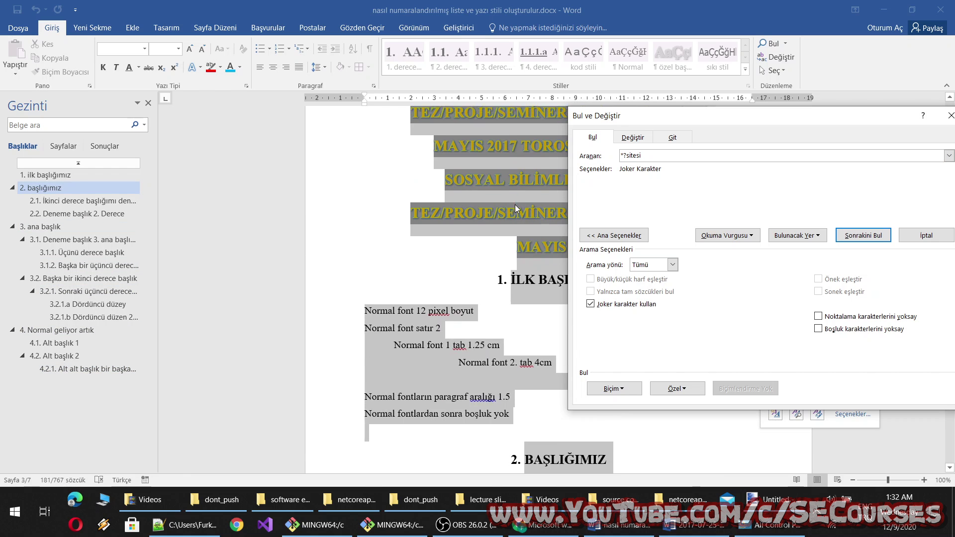
{"action": "scroll", "coordinate": [515, 204], "scroll_direction": "down", "scroll_amount": 5}
{"action": "scroll", "coordinate": [509, 213], "scroll_direction": "down", "scroll_amount": 5}
{"action": "scroll", "coordinate": [495, 199], "scroll_direction": "down", "scroll_amount": 5}
{"action": "scroll", "coordinate": [494, 199], "scroll_direction": "down", "scroll_amount": 3}
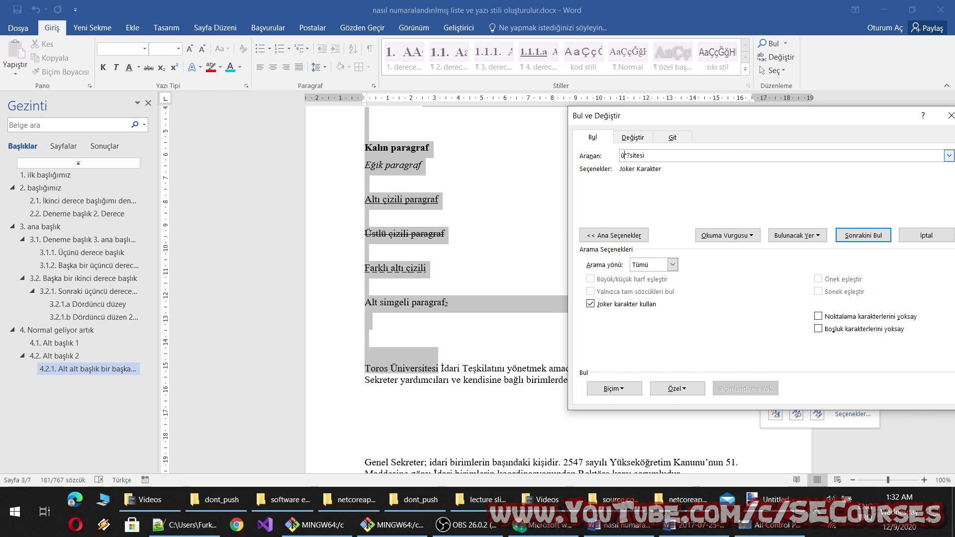
Refine the pattern to n*?sitesi and search the whole document for Üniversitesi.
{"action": "left_click", "coordinate": [863, 239]}
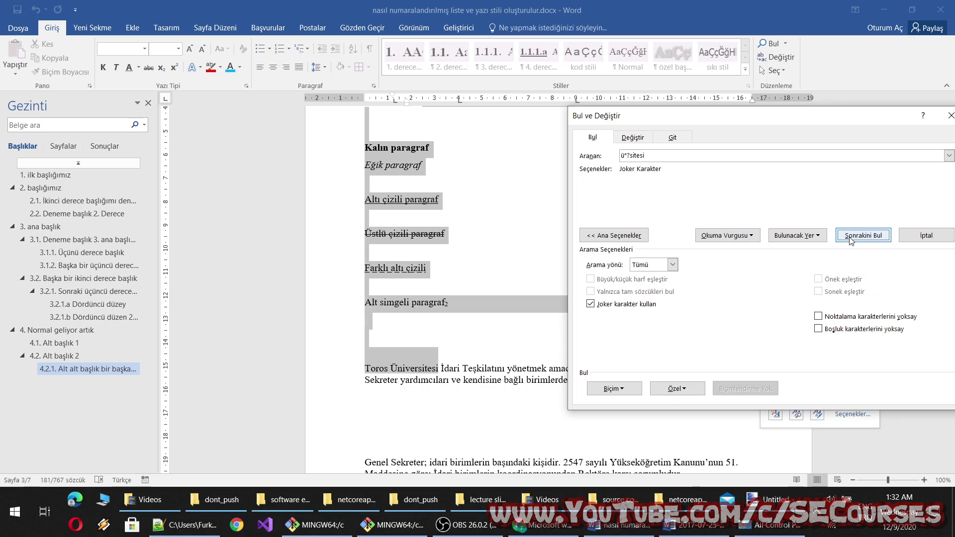
{"action": "left_click", "coordinate": [501, 258]}
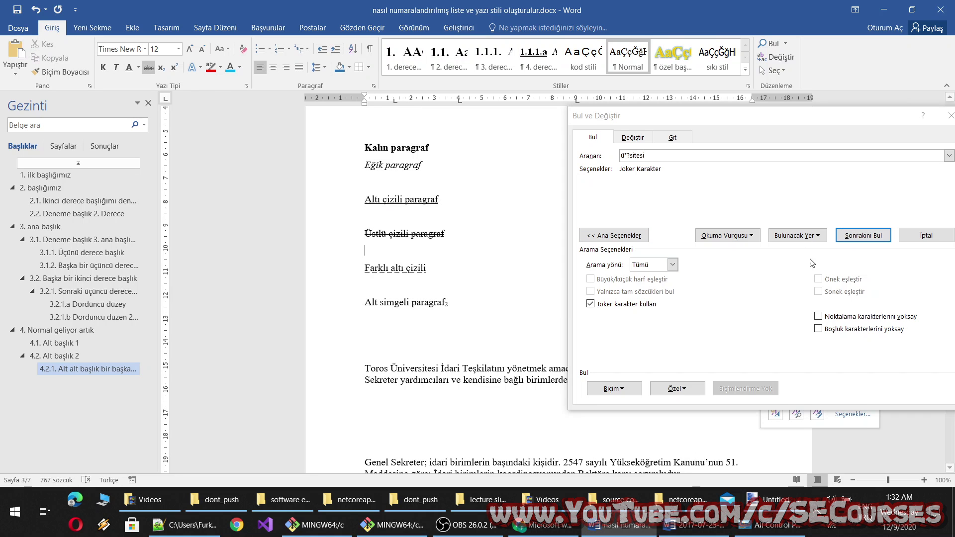
{"action": "left_click", "coordinate": [501, 285]}
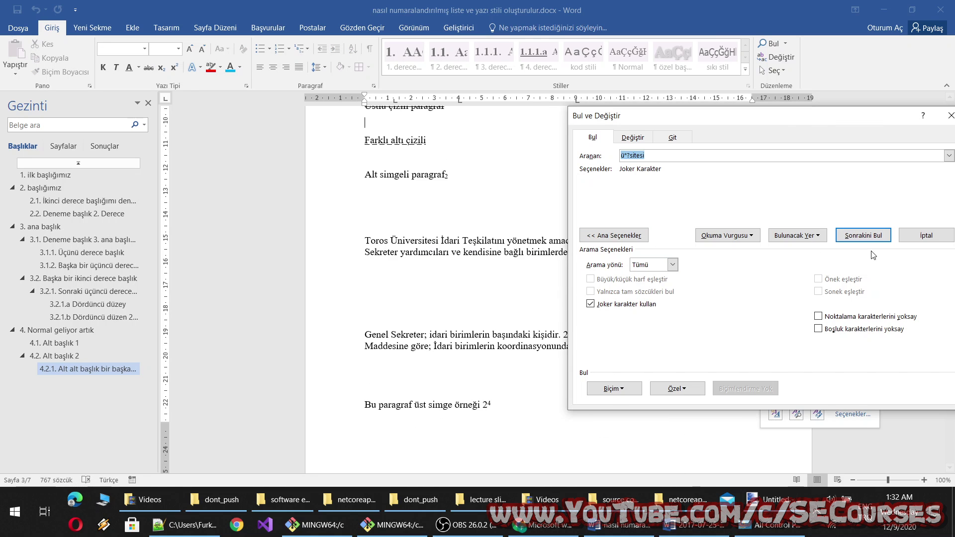
{"action": "left_click", "coordinate": [486, 285]}
{"action": "left_click", "coordinate": [862, 236]}
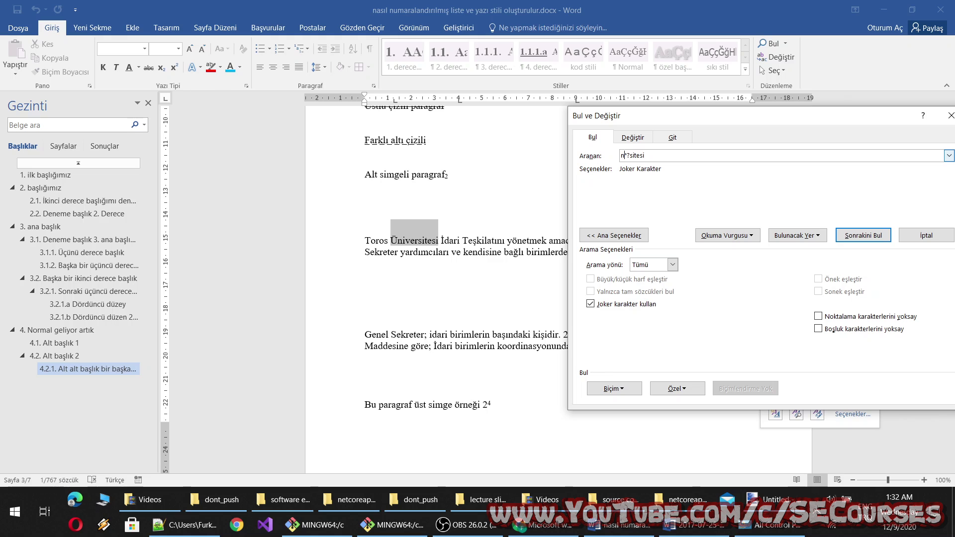
{"action": "type", "text": "*"}
{"action": "left_click", "coordinate": [867, 235]}
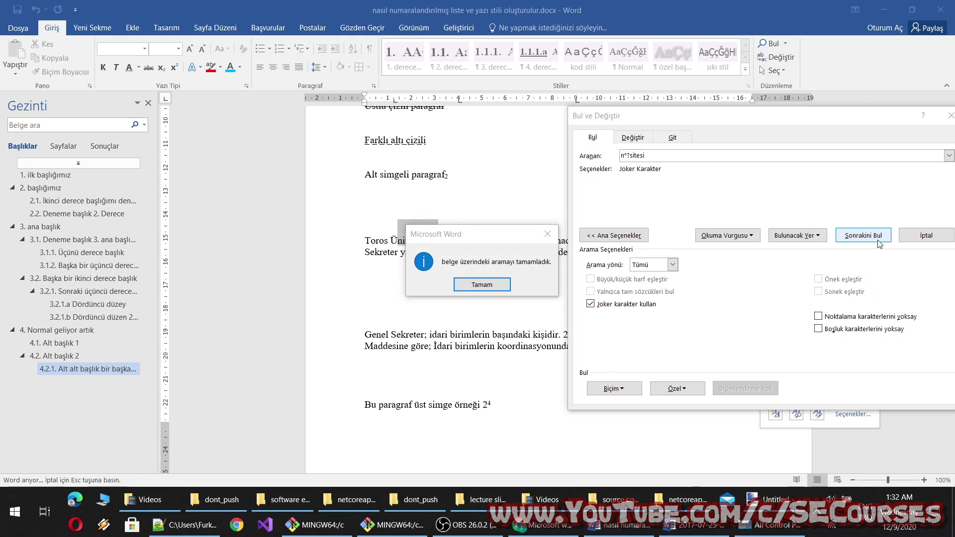
{"action": "left_click", "coordinate": [482, 284]}
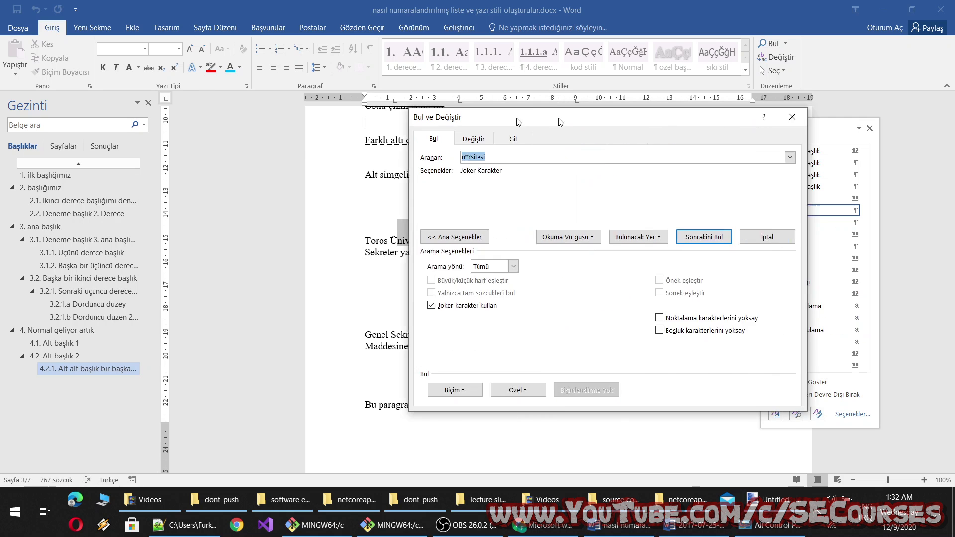
{"action": "mouse_move", "coordinate": [679, 116]}
{"action": "left_mouse_down"}
{"action": "mouse_move", "coordinate": [288, 116]}
{"action": "mouse_move", "coordinate": [546, 125]}
{"action": "left_mouse_up"}
Go To by section, jumping to the title page section.
{"action": "left_click", "coordinate": [282, 139]}
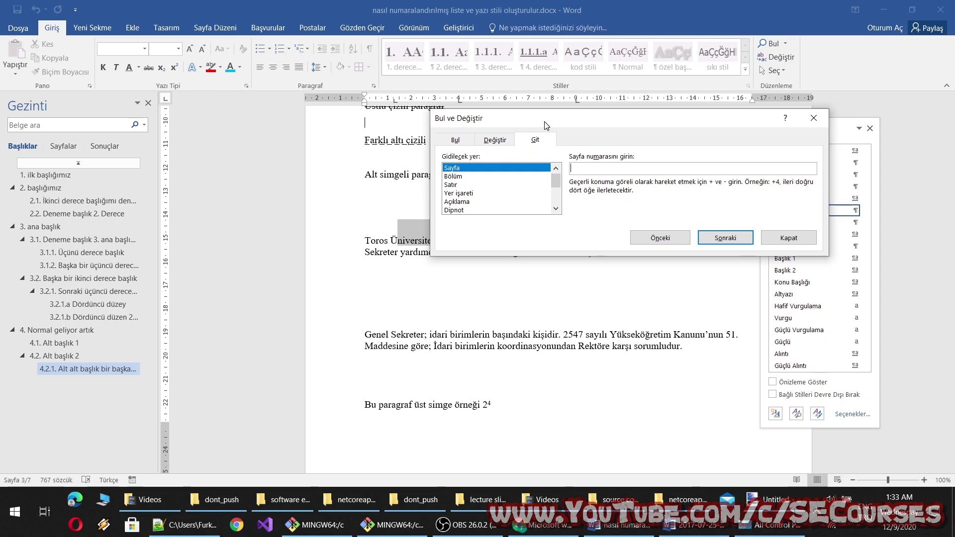
{"action": "left_click", "coordinate": [457, 175]}
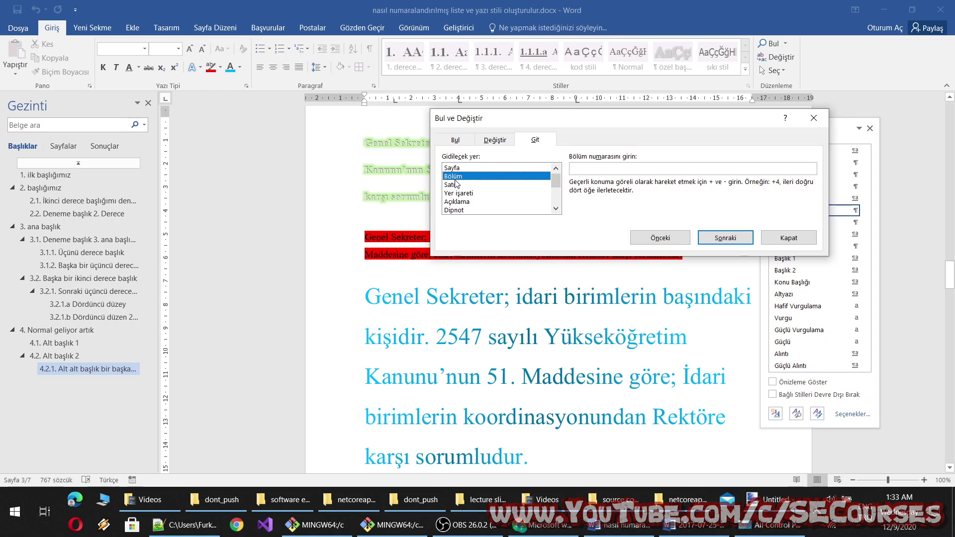
{"action": "left_click", "coordinate": [725, 238]}
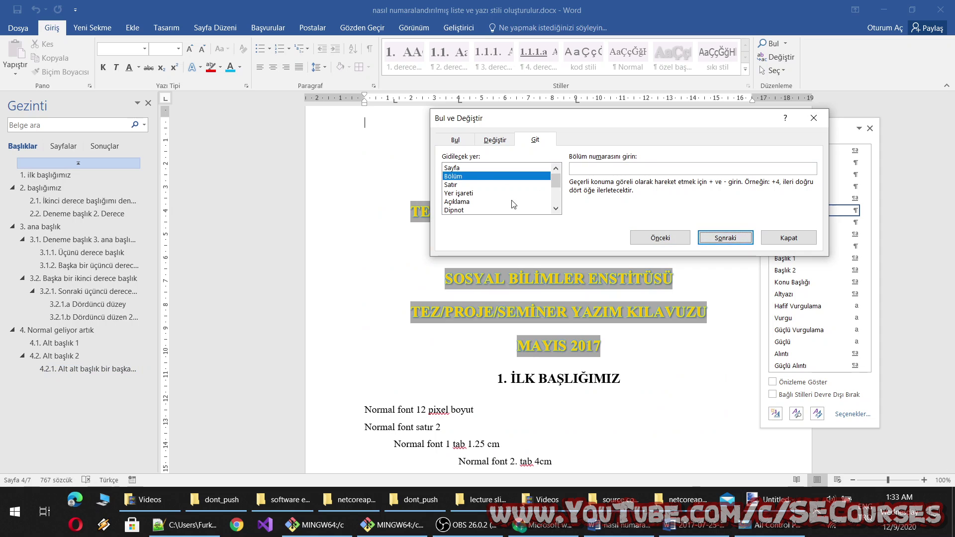
{"action": "left_click", "coordinate": [512, 193]}
Go To by page, advancing page by page to the last page.
{"action": "left_click", "coordinate": [497, 167]}
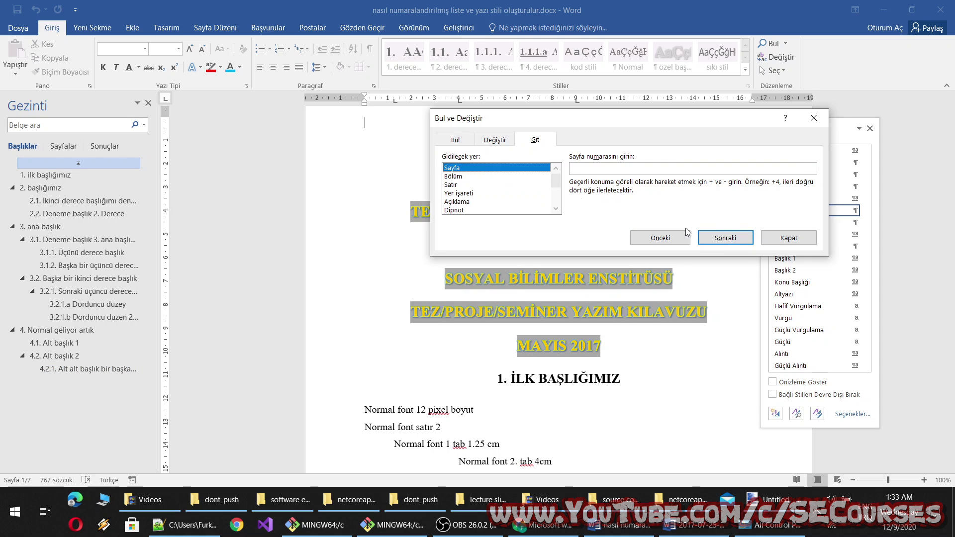
{"action": "left_click", "coordinate": [743, 246]}
{"action": "left_click", "coordinate": [740, 245]}
{"action": "left_click", "coordinate": [738, 244]}
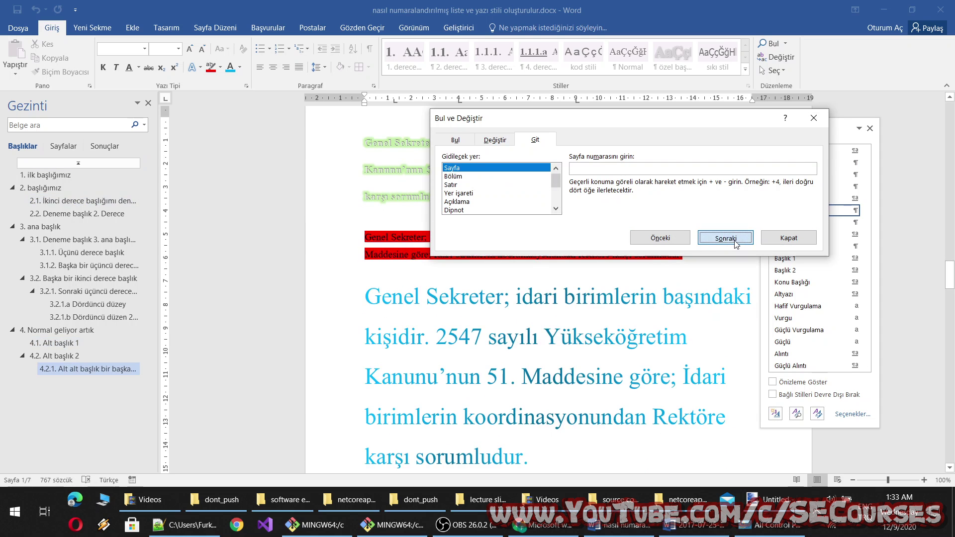
{"action": "left_click", "coordinate": [736, 244]}
{"action": "left_click", "coordinate": [735, 243]}
{"action": "left_click", "coordinate": [735, 244]}
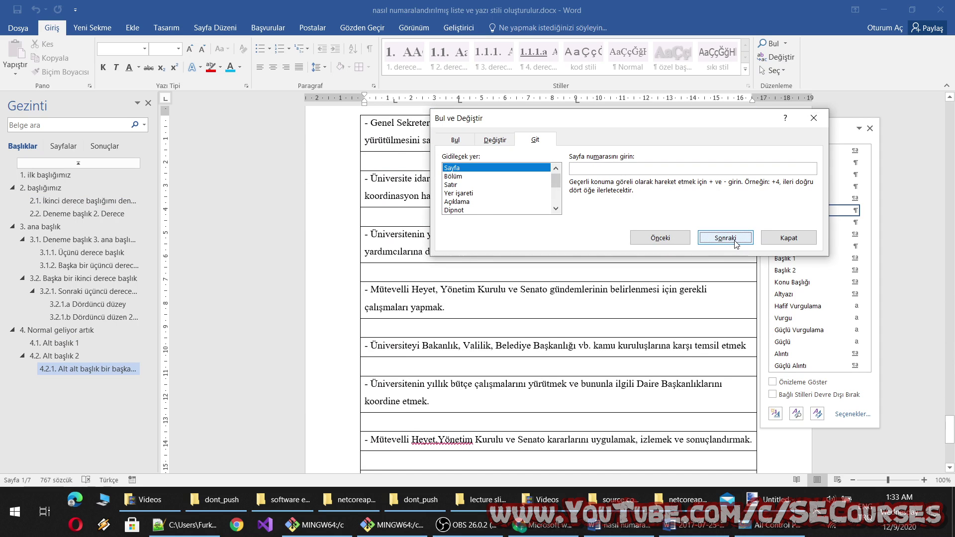
Try Go To by bookmark, comment and table, none of which exist.
{"action": "left_click", "coordinate": [478, 193]}
{"action": "key", "text": "Return"}
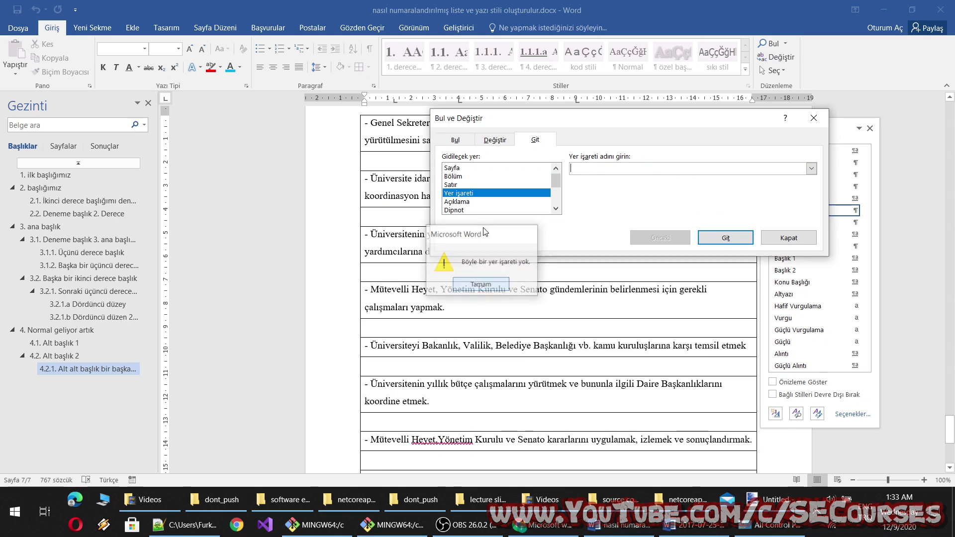
{"action": "key", "text": "Return"}
{"action": "key", "text": "Down"}
{"action": "key", "text": "Return"}
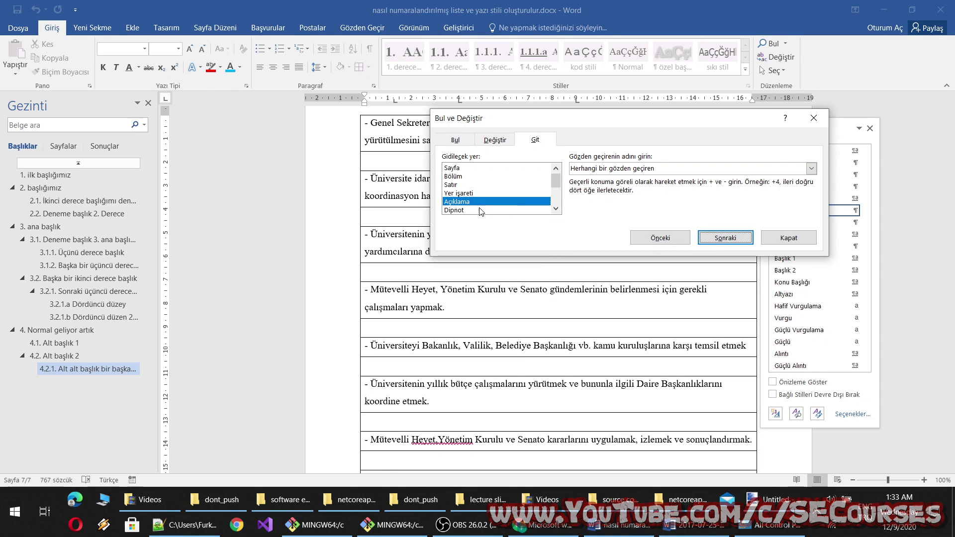
{"action": "scroll", "coordinate": [481, 211], "scroll_direction": "down", "scroll_amount": 2}
{"action": "left_click", "coordinate": [498, 184]}
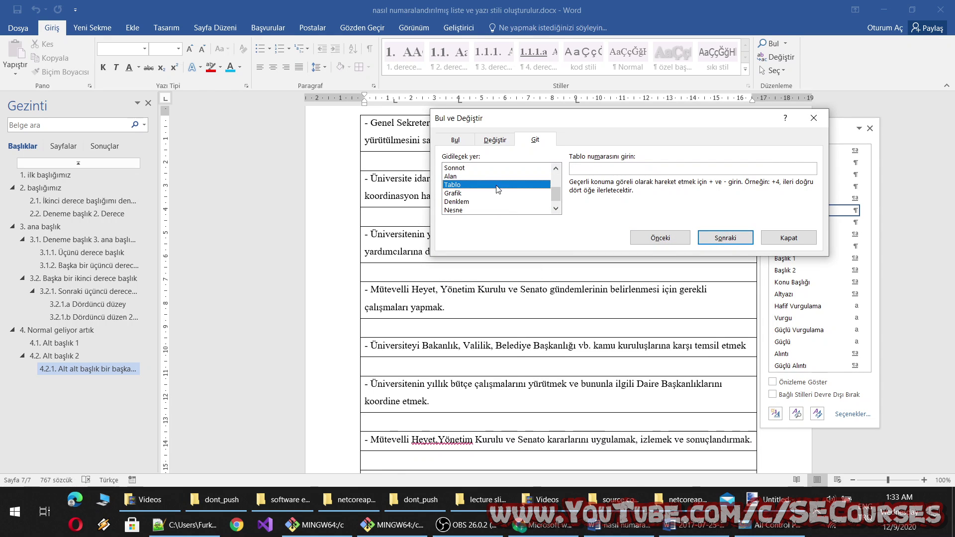
{"action": "scroll", "coordinate": [490, 194], "scroll_direction": "down", "scroll_amount": 1}
{"action": "scroll", "coordinate": [483, 203], "scroll_direction": "up", "scroll_amount": 1}
{"action": "scroll", "coordinate": [477, 207], "scroll_direction": "down", "scroll_amount": 1}
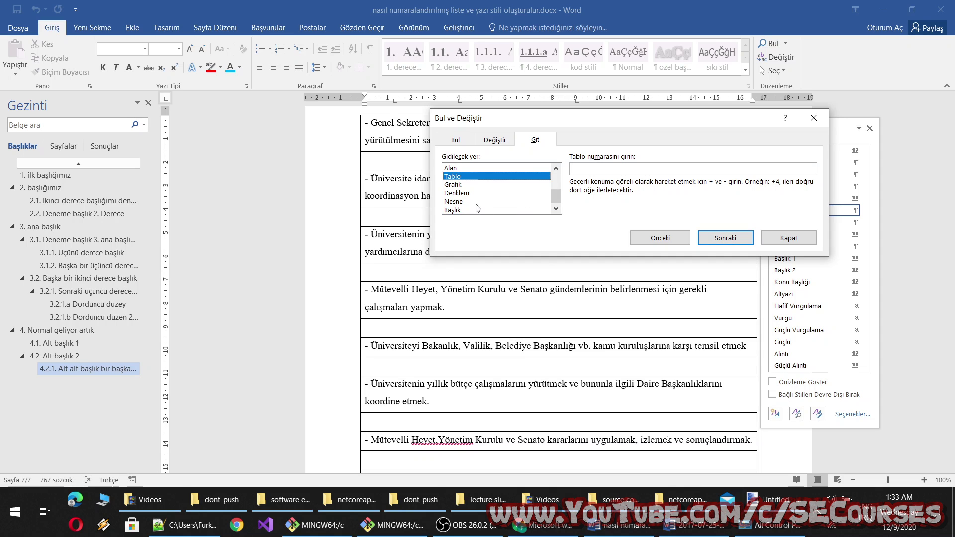
Go To by heading until 3.2. Başka bir ikinci derece başlık shows, then close the dialog.
{"action": "left_click", "coordinate": [471, 210]}
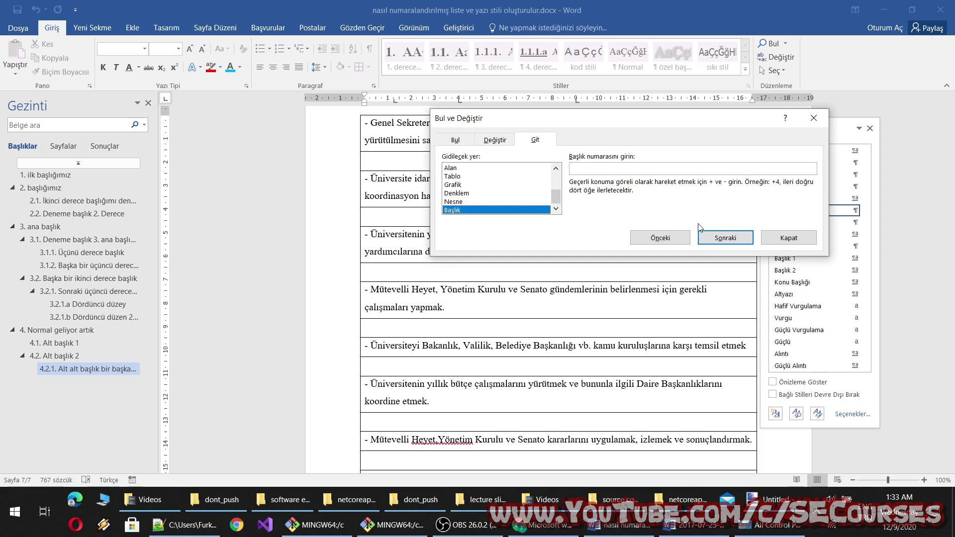
{"action": "left_click", "coordinate": [659, 240]}
{"action": "left_click", "coordinate": [717, 238]}
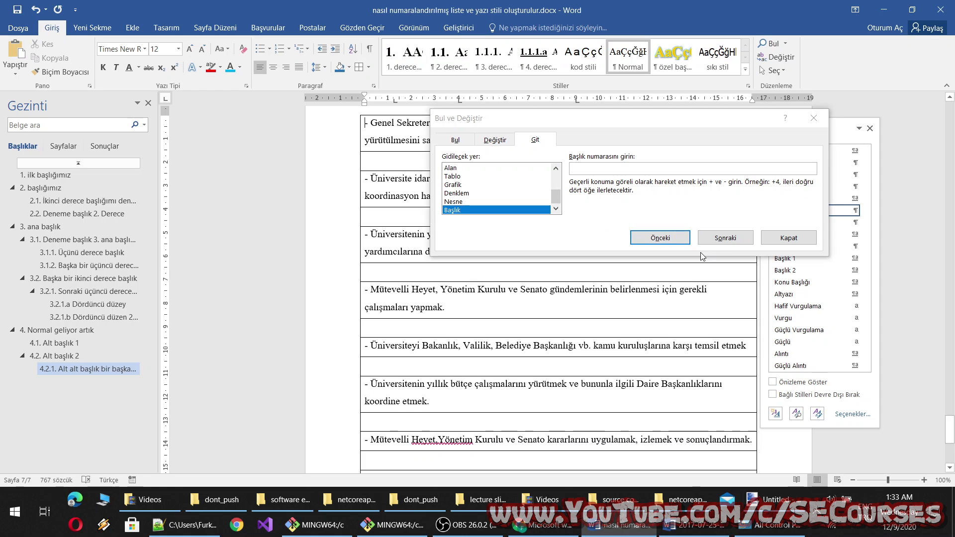
{"action": "left_click", "coordinate": [717, 241]}
{"action": "left_click", "coordinate": [715, 241]}
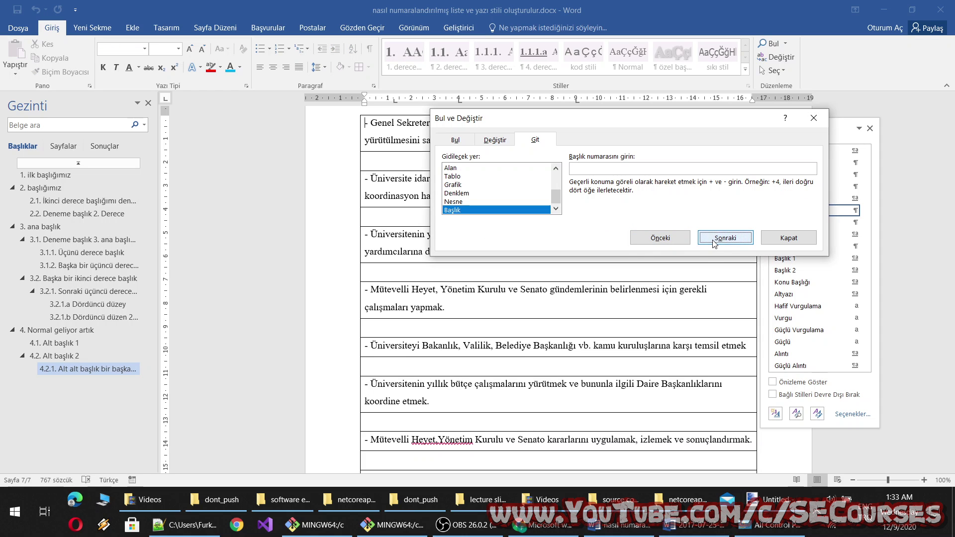
{"action": "scroll", "coordinate": [528, 198], "scroll_direction": "up", "scroll_amount": 3}
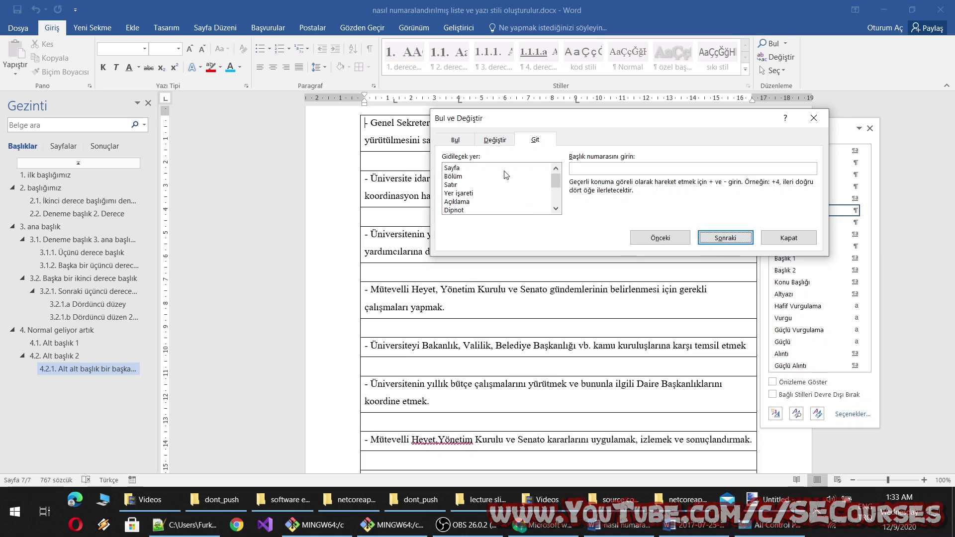
{"action": "scroll", "coordinate": [508, 176], "scroll_direction": "down", "scroll_amount": 3}
{"action": "left_click", "coordinate": [788, 238]}
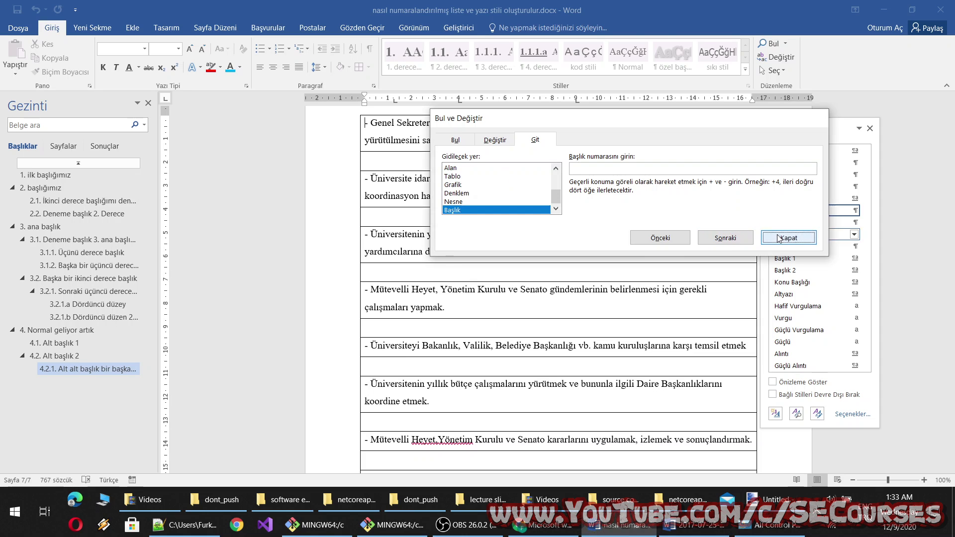
{"action": "left_click", "coordinate": [84, 278]}
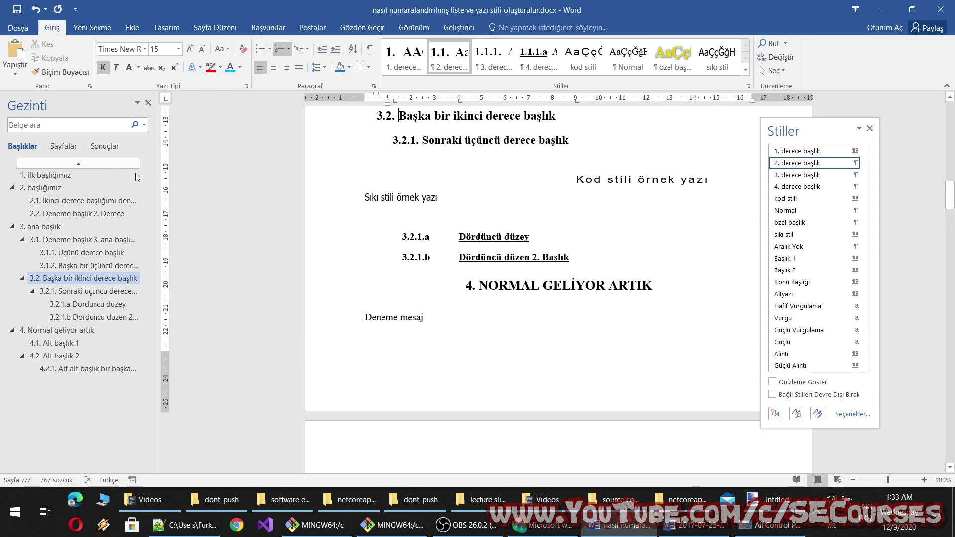
Open Gelişmiş Bul and close it again.
{"action": "left_click", "coordinate": [785, 44]}
{"action": "left_click", "coordinate": [783, 73]}
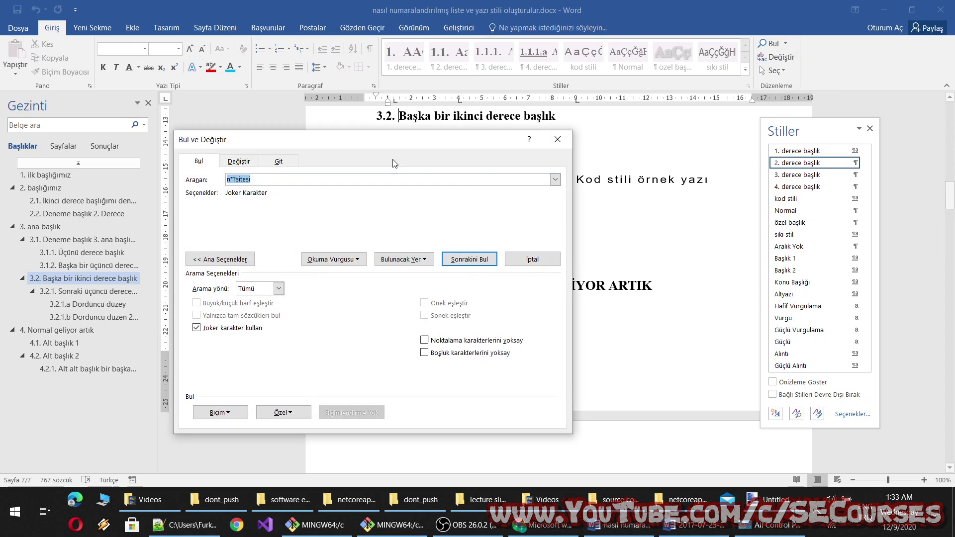
{"action": "left_click", "coordinate": [279, 162]}
{"action": "left_click", "coordinate": [555, 140]}
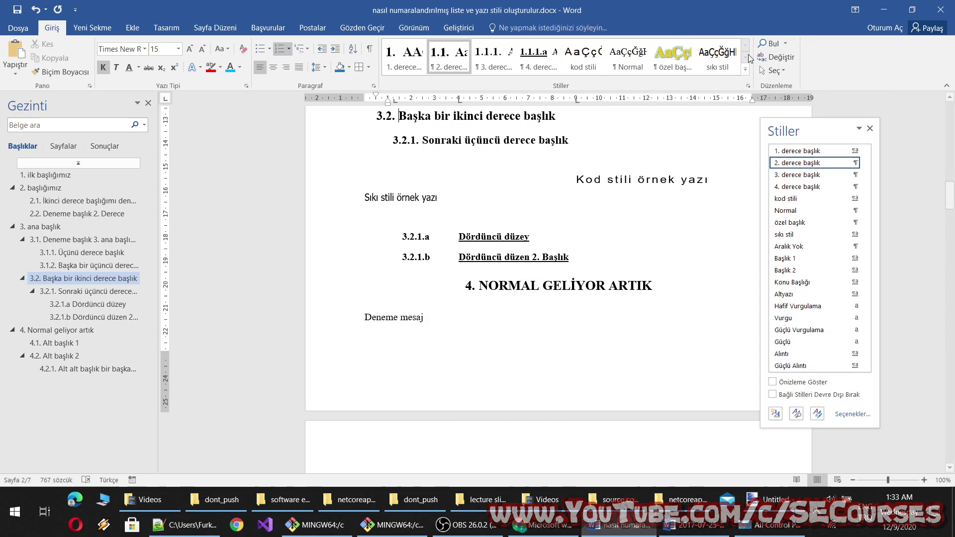
Search the navigation pane for Grafikler, then Tablolar, finding no matches.
{"action": "left_click", "coordinate": [786, 46]}
{"action": "left_click", "coordinate": [779, 59]}
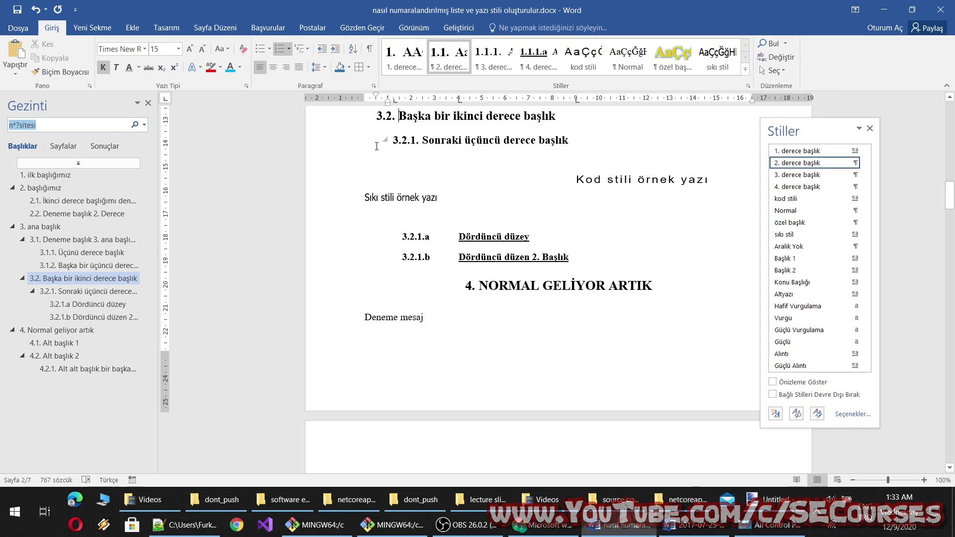
{"action": "left_click", "coordinate": [146, 125]}
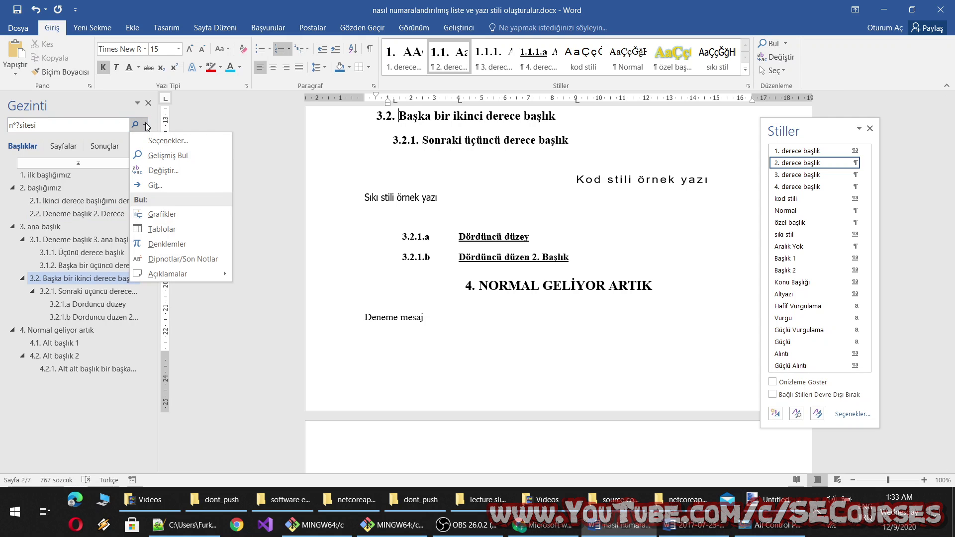
{"action": "left_click", "coordinate": [162, 214]}
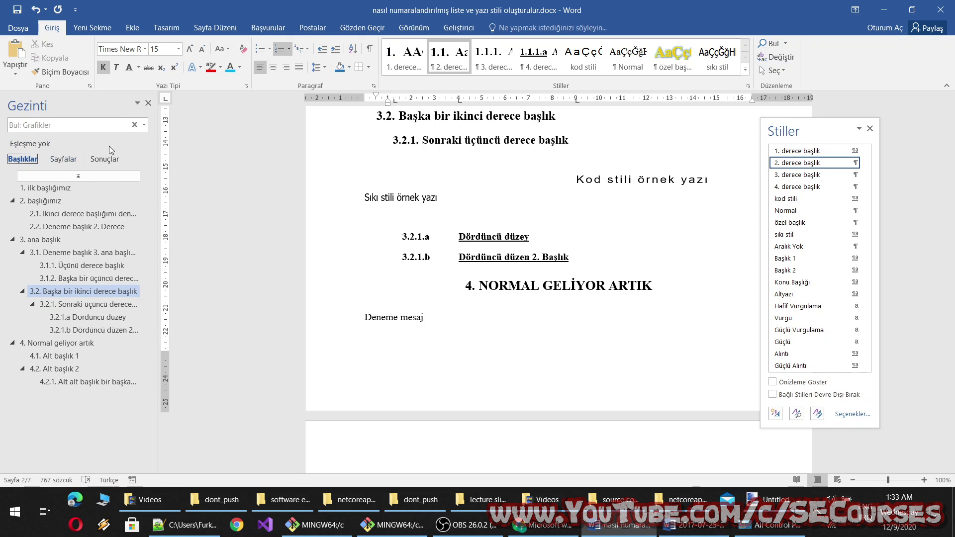
{"action": "left_click", "coordinate": [144, 125]}
{"action": "left_click", "coordinate": [154, 226]}
{"action": "left_click", "coordinate": [144, 125]}
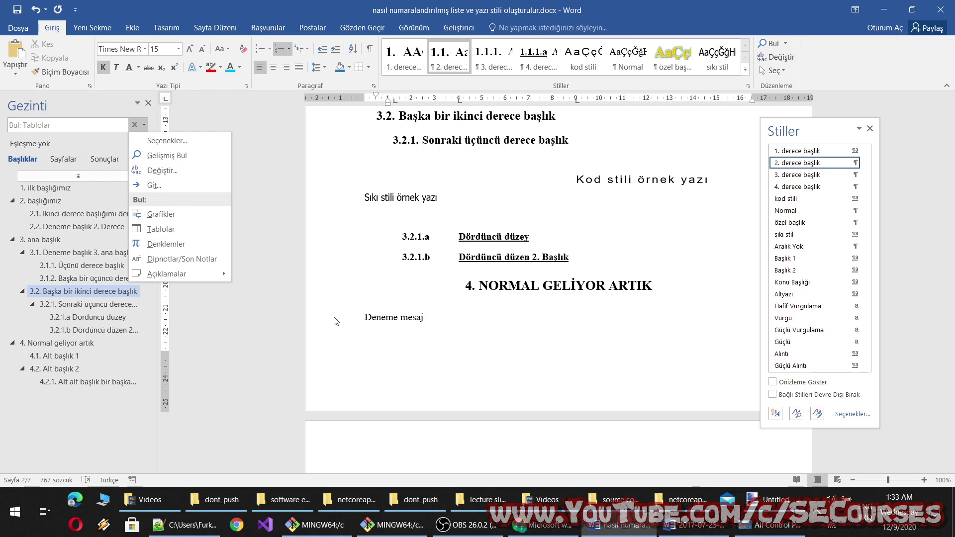
Add blank lines above 'Farklı altı çizili' on page 3.
{"action": "scroll", "coordinate": [464, 334], "scroll_direction": "down", "scroll_amount": 2}
{"action": "scroll", "coordinate": [464, 335], "scroll_direction": "down", "scroll_amount": 4}
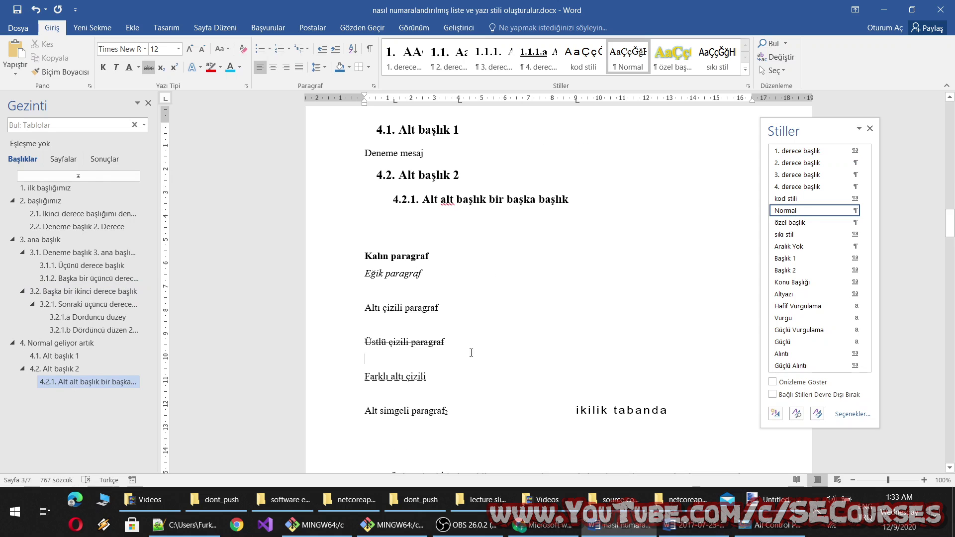
{"action": "key", "text": "Return"}
{"action": "key", "text": "Return"}
{"action": "key", "text": "Up"}
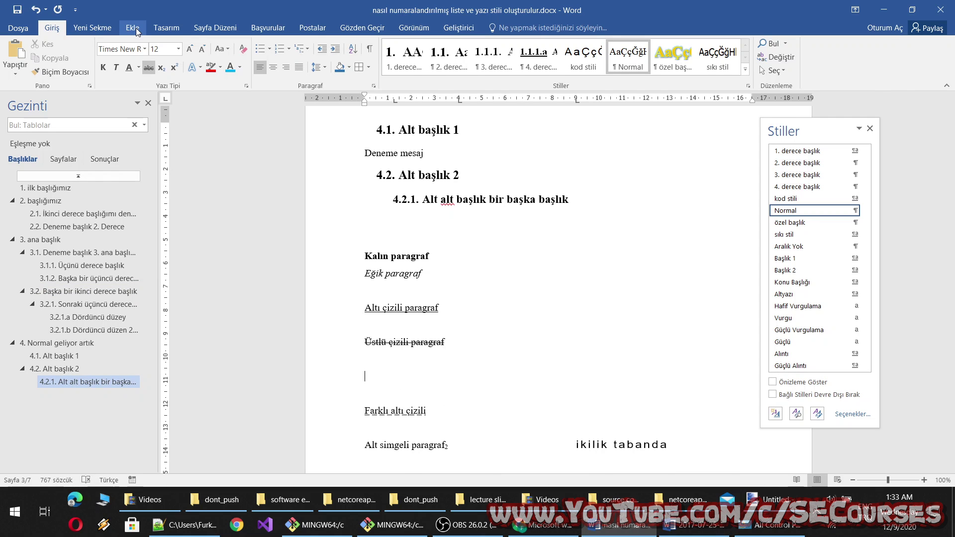
Insert an empty table with 6 columns and 4 rows.
{"action": "left_click", "coordinate": [135, 31]}
{"action": "left_click", "coordinate": [99, 57]}
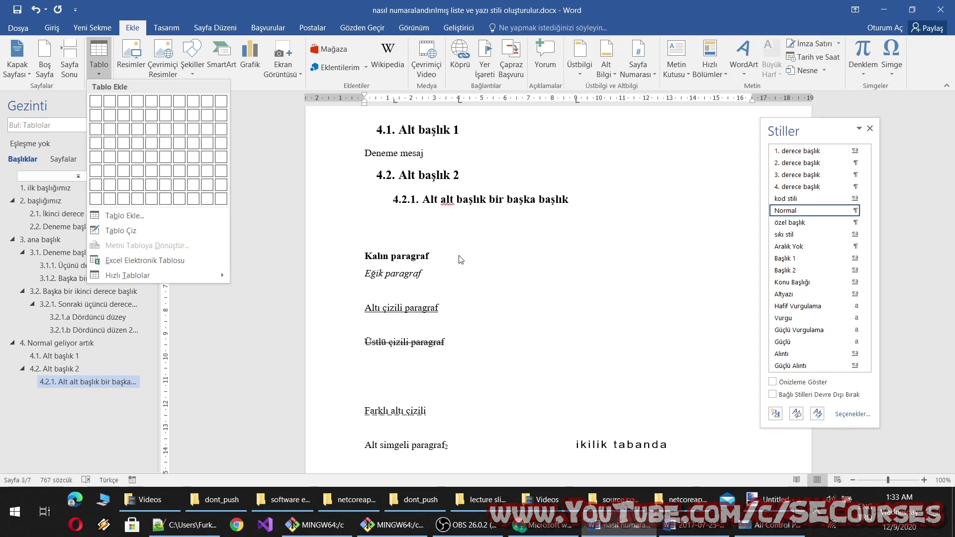
{"action": "left_click", "coordinate": [166, 143]}
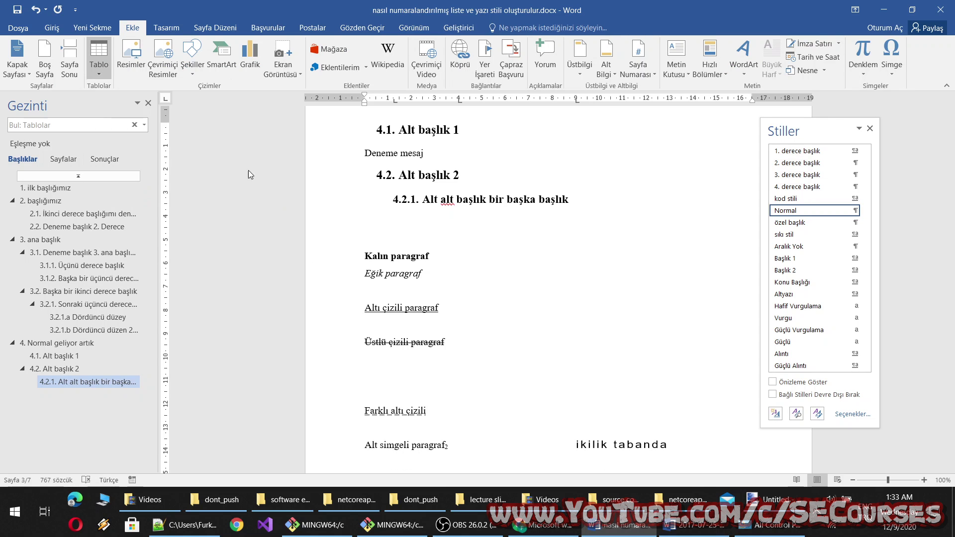
Search the document for graphics, then for tables, finding the new table.
{"action": "left_click", "coordinate": [134, 125]}
{"action": "left_click", "coordinate": [154, 214]}
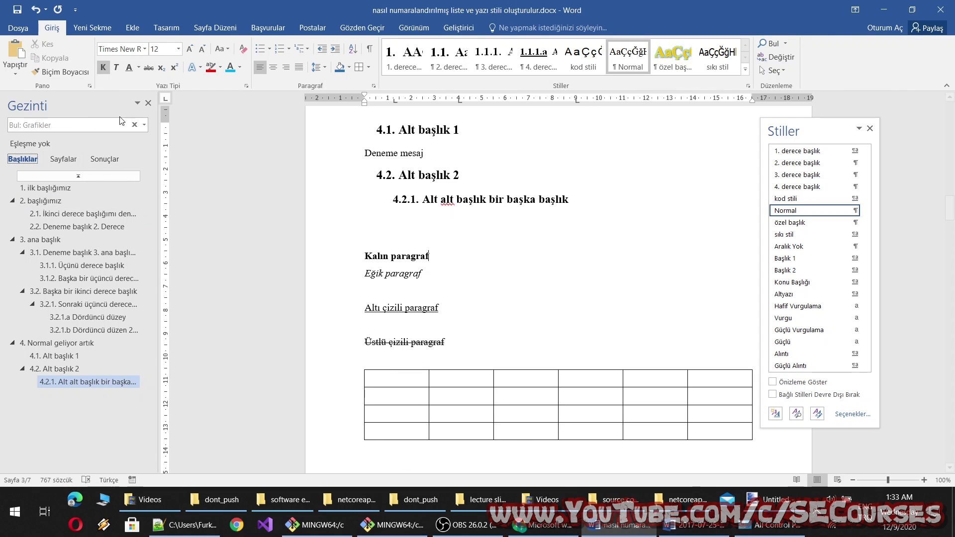
{"action": "left_click", "coordinate": [144, 128]}
{"action": "left_click", "coordinate": [156, 230]}
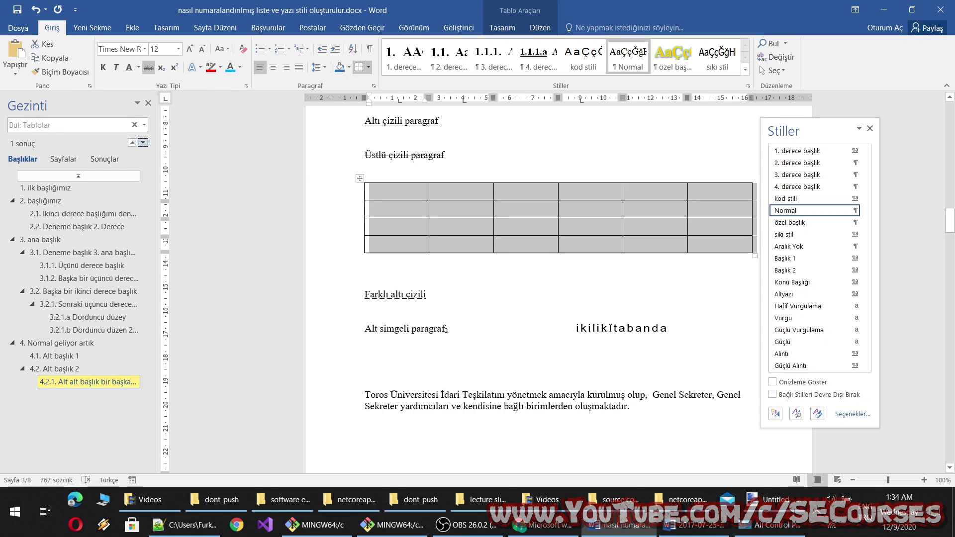
Place the insertion point on the empty line below heading 2.1.
{"action": "scroll", "coordinate": [597, 258], "scroll_direction": "up", "scroll_amount": 10}
{"action": "scroll", "coordinate": [643, 277], "scroll_direction": "up", "scroll_amount": 10}
{"action": "scroll", "coordinate": [579, 235], "scroll_direction": "up", "scroll_amount": 10}
{"action": "left_click", "coordinate": [542, 204]}
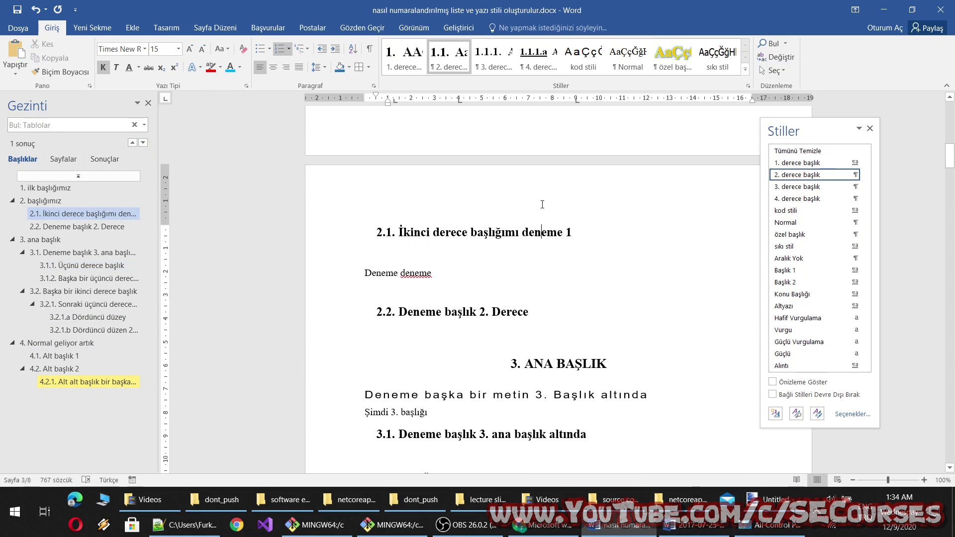
{"action": "left_click", "coordinate": [457, 259]}
Insert a 7-column, 3-row table below heading 2.1.
{"action": "left_click", "coordinate": [132, 28]}
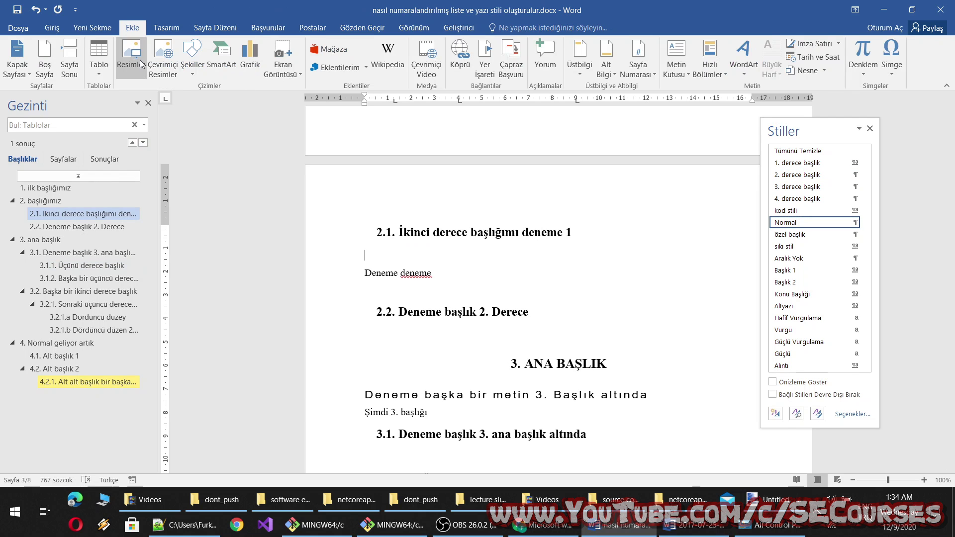
{"action": "left_click", "coordinate": [106, 70]}
{"action": "left_click", "coordinate": [182, 132]}
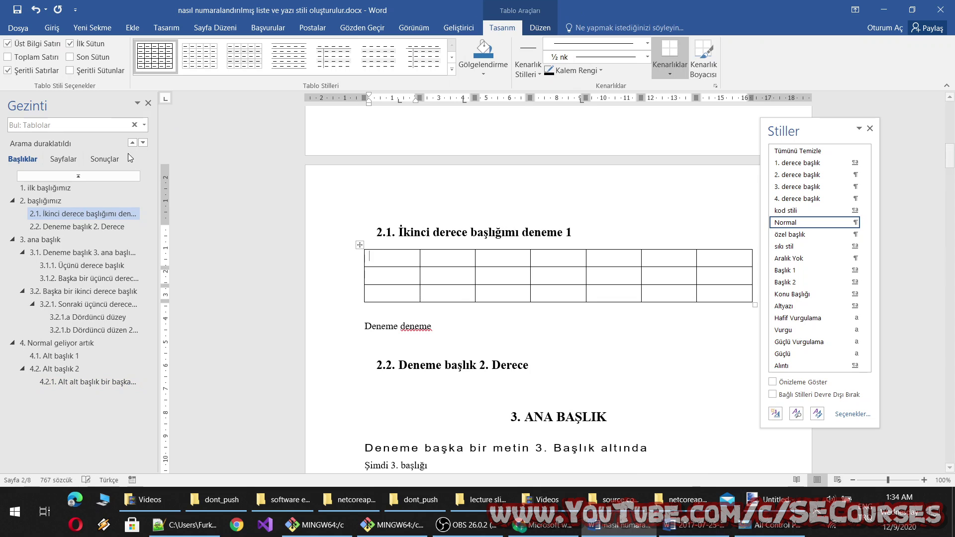
Step through the table results back to the first table, then close the navigation pane.
{"action": "left_click", "coordinate": [144, 143]}
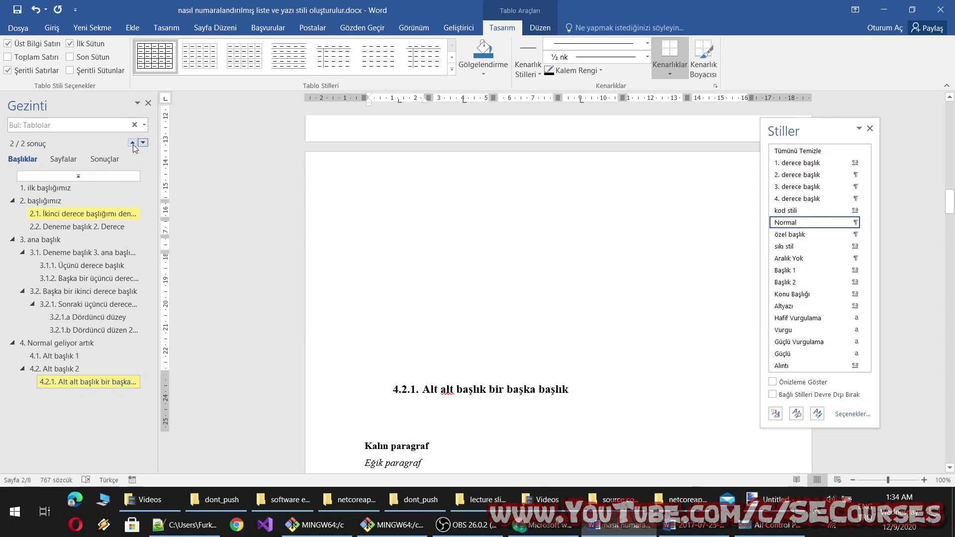
{"action": "left_click", "coordinate": [143, 143]}
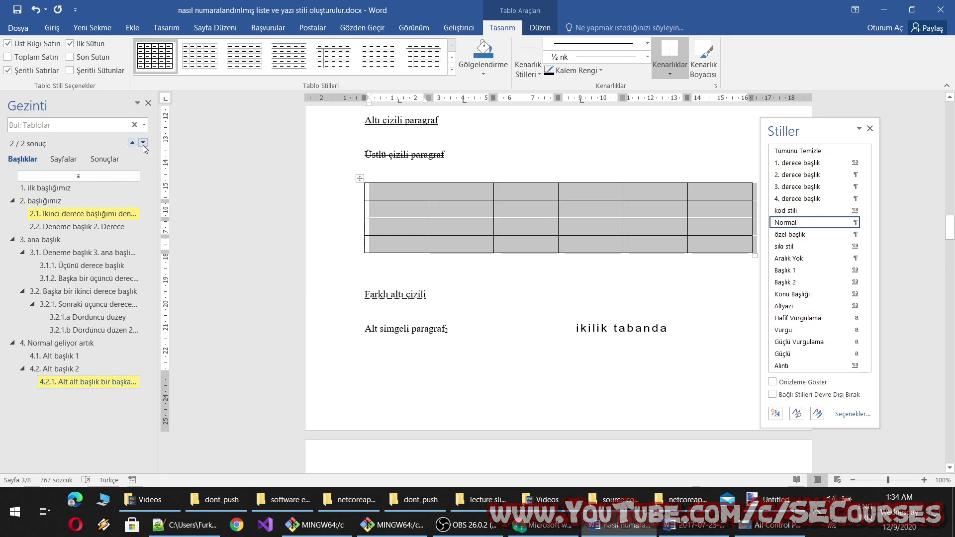
{"action": "left_click", "coordinate": [147, 103]}
{"action": "left_click", "coordinate": [52, 28]}
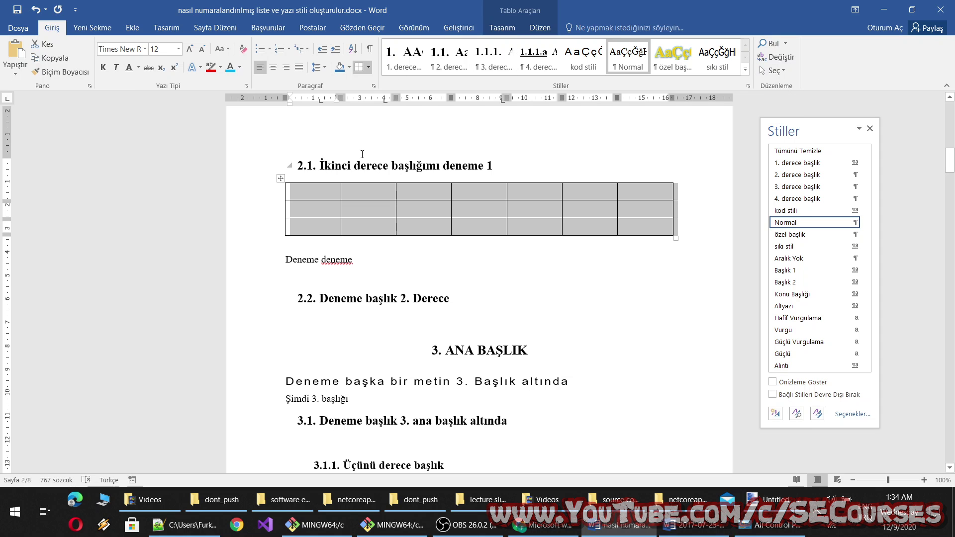
Review the paragraph indents and spacing settings without changing anything.
{"action": "left_click", "coordinate": [374, 85]}
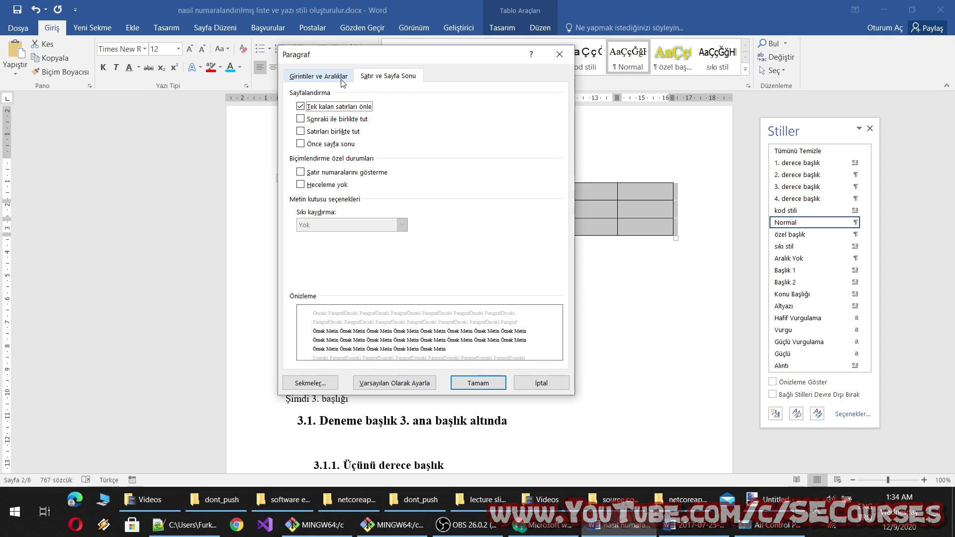
{"action": "left_click", "coordinate": [319, 76]}
{"action": "left_click", "coordinate": [559, 54]}
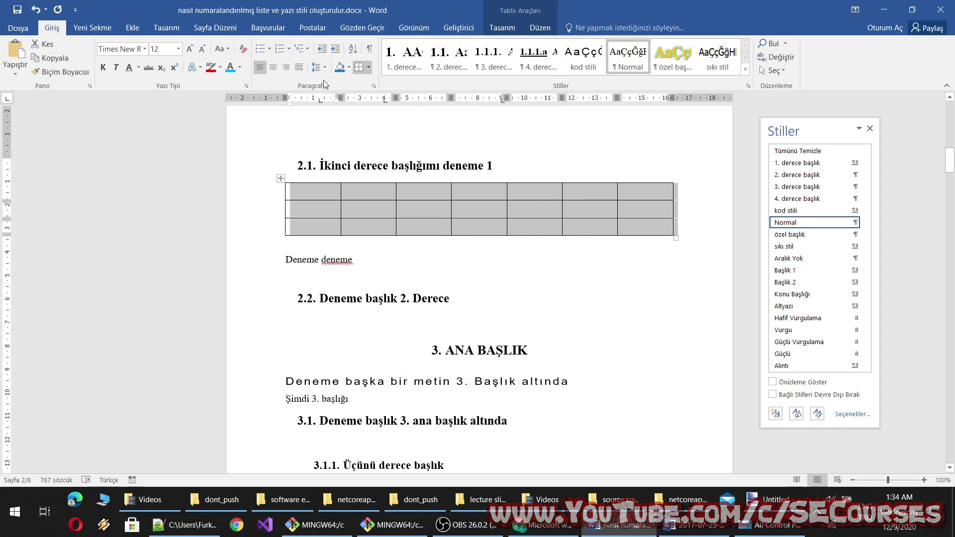
Check the font settings for Deneme başlık unchanged, then show the clipboard history pane.
{"action": "left_click", "coordinate": [247, 86]}
{"action": "left_click", "coordinate": [810, 80]}
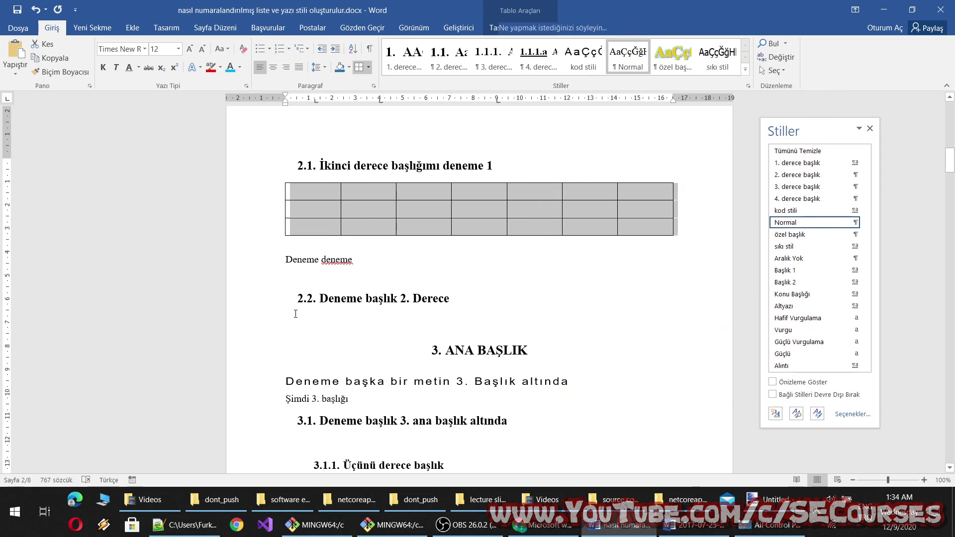
{"action": "left_click", "coordinate": [247, 86]}
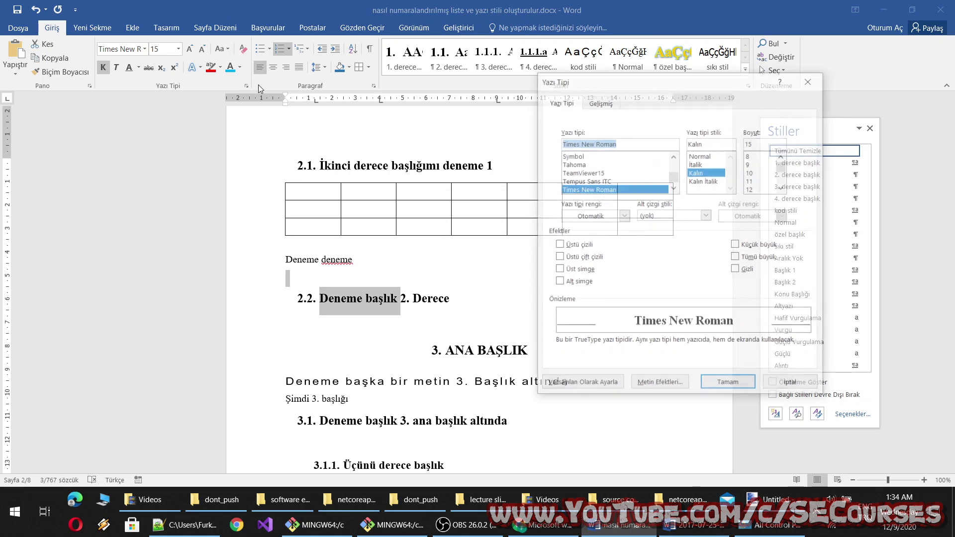
{"action": "left_click", "coordinate": [811, 80]}
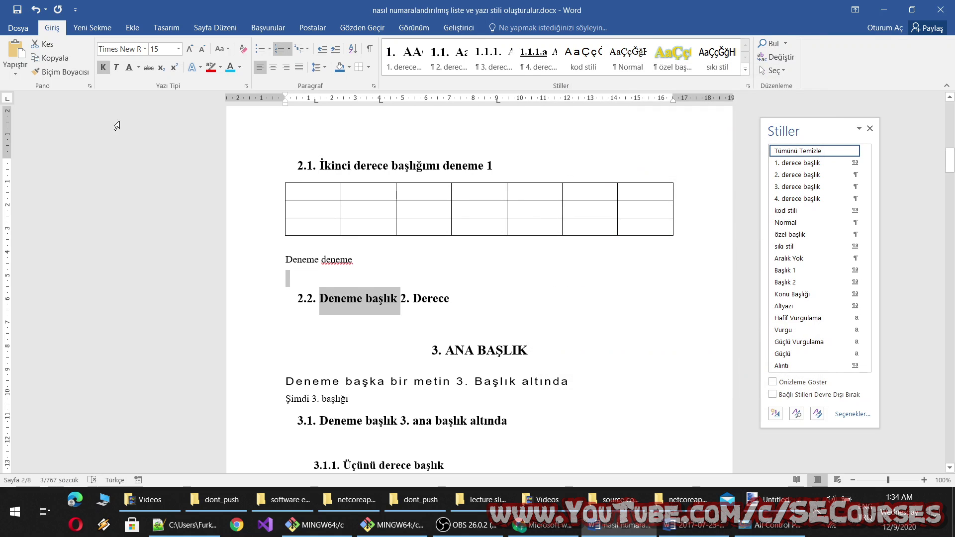
{"action": "left_click", "coordinate": [87, 86]}
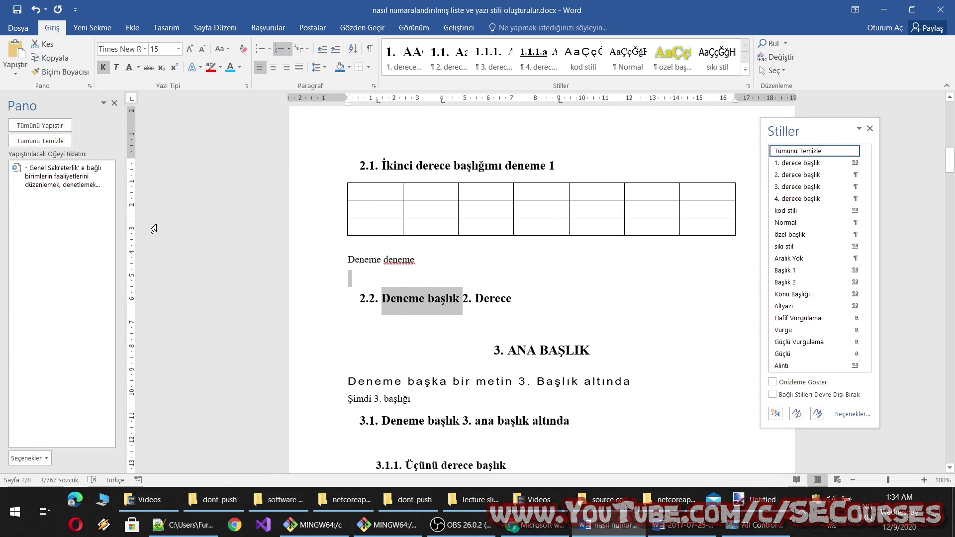
Copy a line of text and 'Başka bir ikinci' into the clipboard history.
{"action": "scroll", "coordinate": [428, 298], "scroll_direction": "down", "scroll_amount": 5}
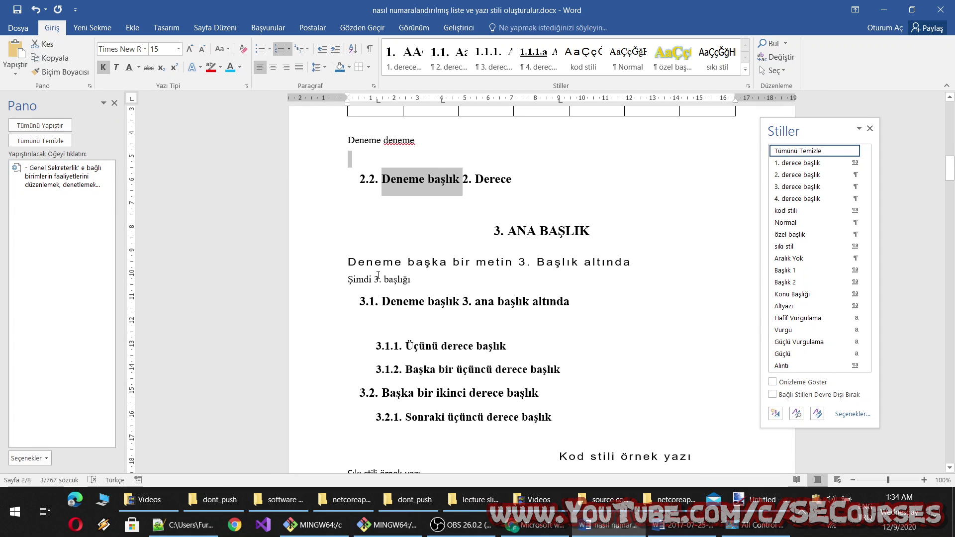
{"action": "left_click_drag", "start_coordinate": [379, 279], "coordinate": [527, 262]}
{"action": "key", "text": "ctrl+c"}
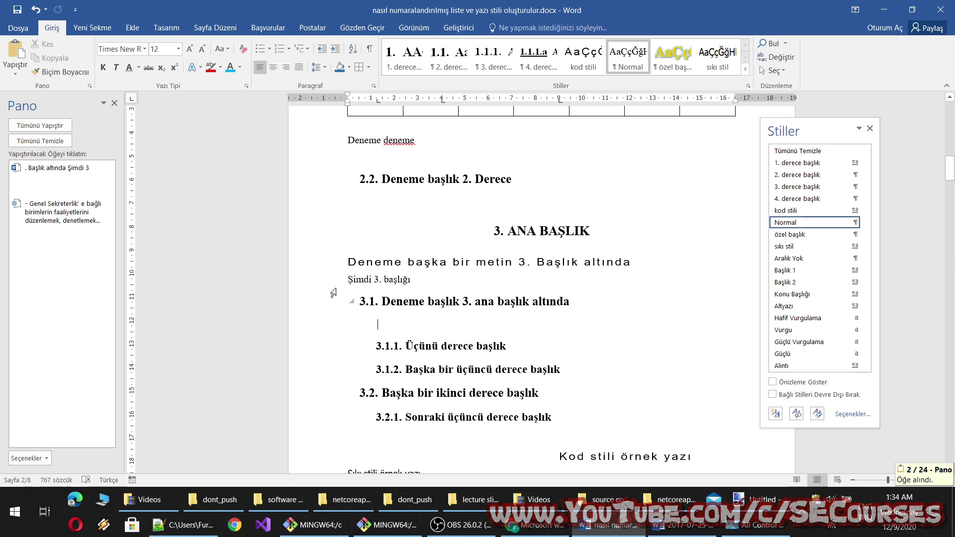
{"action": "left_click", "coordinate": [490, 324]}
{"action": "scroll", "coordinate": [257, 273], "scroll_direction": "down", "scroll_amount": 4}
{"action": "left_click_drag", "start_coordinate": [382, 273], "coordinate": [466, 274]}
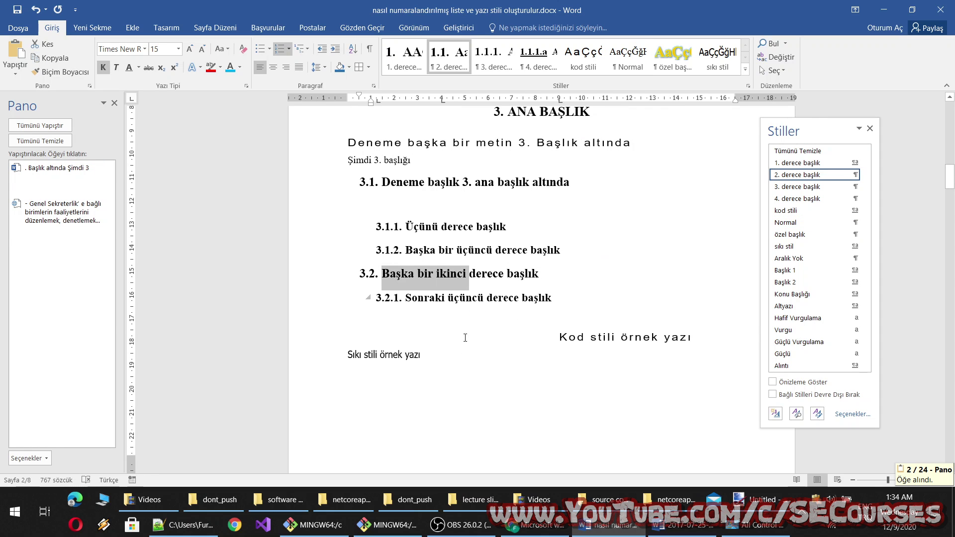
{"action": "key", "text": "ctrl+c"}
Copy 'başlık bir başka başlık', a blank line and 'Altı çizili paragraf' to the clipboard.
{"action": "scroll", "coordinate": [327, 309], "scroll_direction": "down", "scroll_amount": 5}
{"action": "scroll", "coordinate": [428, 276], "scroll_direction": "down", "scroll_amount": 8}
{"action": "left_click", "coordinate": [399, 255]}
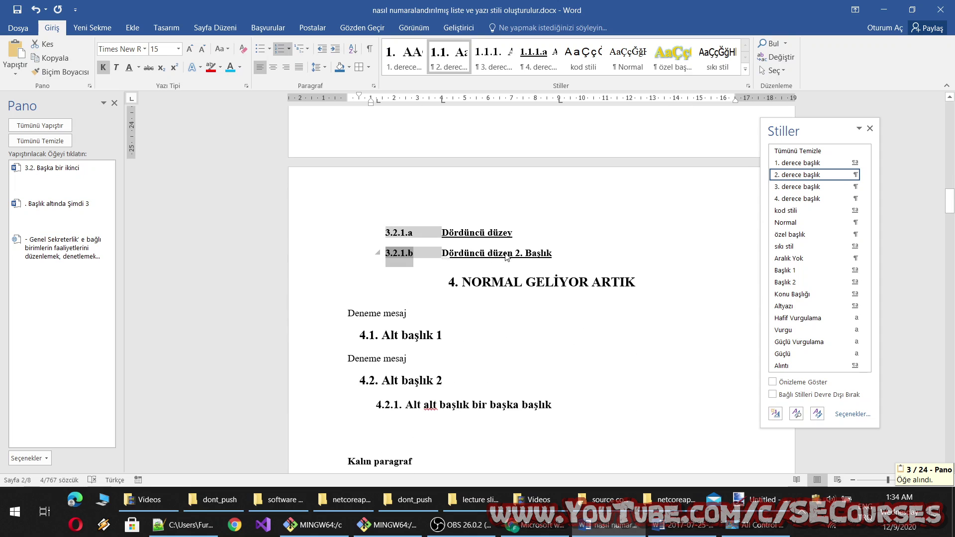
{"action": "scroll", "coordinate": [475, 371], "scroll_direction": "down", "scroll_amount": 3}
{"action": "scroll", "coordinate": [475, 371], "scroll_direction": "down", "scroll_amount": 2}
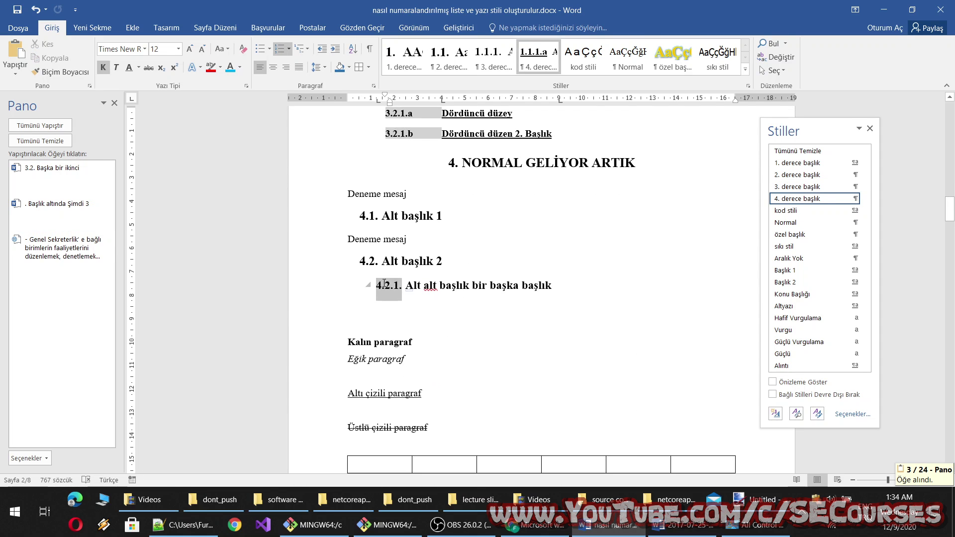
{"action": "left_click", "coordinate": [388, 285]}
{"action": "left_click_drag", "start_coordinate": [551, 285], "coordinate": [440, 286]}
{"action": "key", "text": "ctrl+c"}
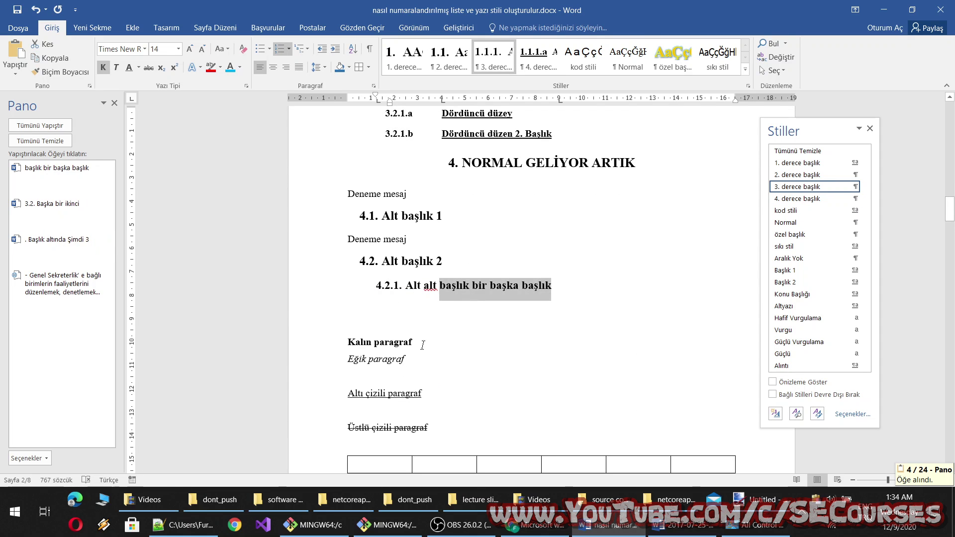
{"action": "scroll", "coordinate": [421, 341], "scroll_direction": "down", "scroll_amount": 2}
{"action": "scroll", "coordinate": [428, 273], "scroll_direction": "down", "scroll_amount": 3}
{"action": "left_click", "coordinate": [351, 258]}
{"action": "key", "text": "ctrl+c"}
{"action": "left_click_drag", "start_coordinate": [351, 274], "coordinate": [423, 274]}
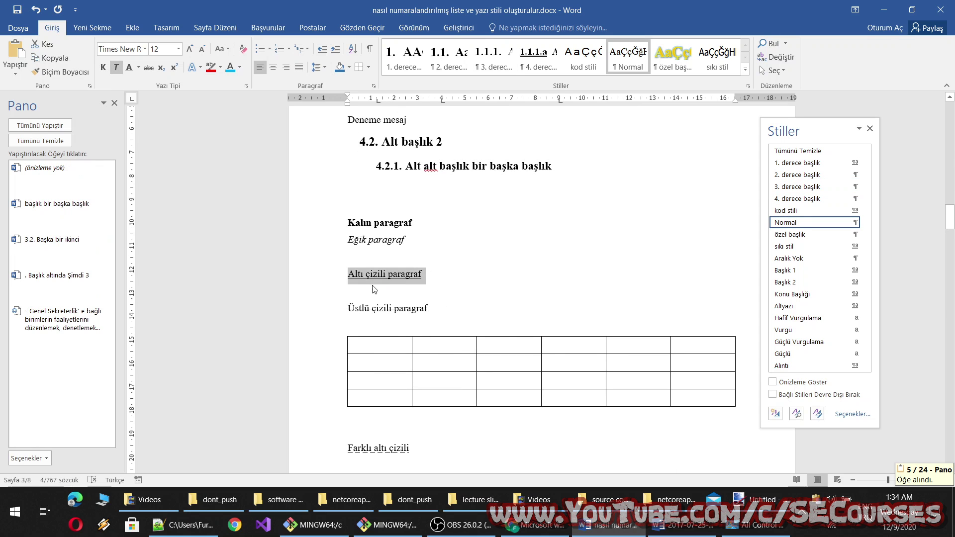
{"action": "key", "text": "ctrl+c"}
Paste the '3.2. Başka bir ikinci' and Genel Sekreterlik clipboard items at chosen lines.
{"action": "scroll", "coordinate": [438, 281], "scroll_direction": "down", "scroll_amount": 2}
{"action": "scroll", "coordinate": [438, 281], "scroll_direction": "down", "scroll_amount": 5}
{"action": "left_click", "coordinate": [437, 219]}
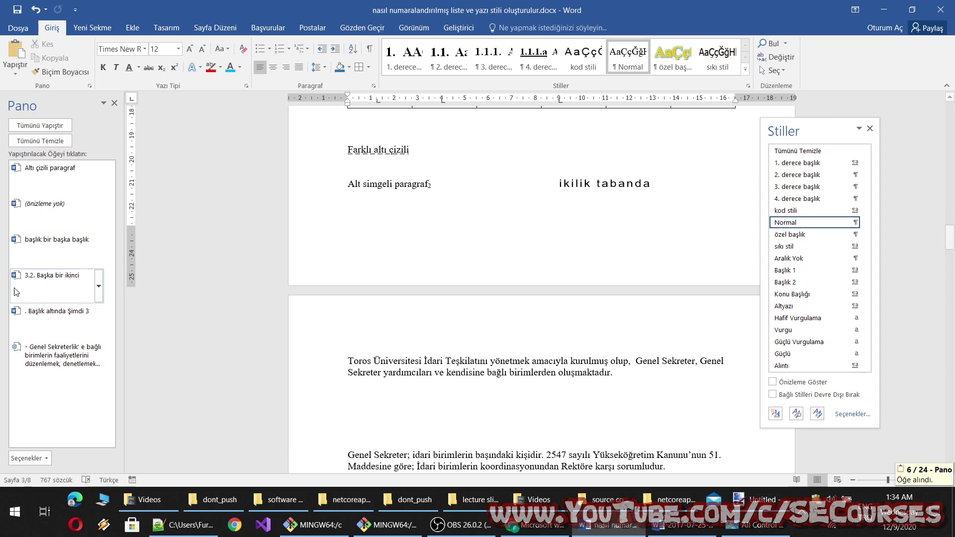
{"action": "left_click", "coordinate": [52, 275]}
{"action": "scroll", "coordinate": [380, 278], "scroll_direction": "down", "scroll_amount": 5}
{"action": "left_click", "coordinate": [407, 206]}
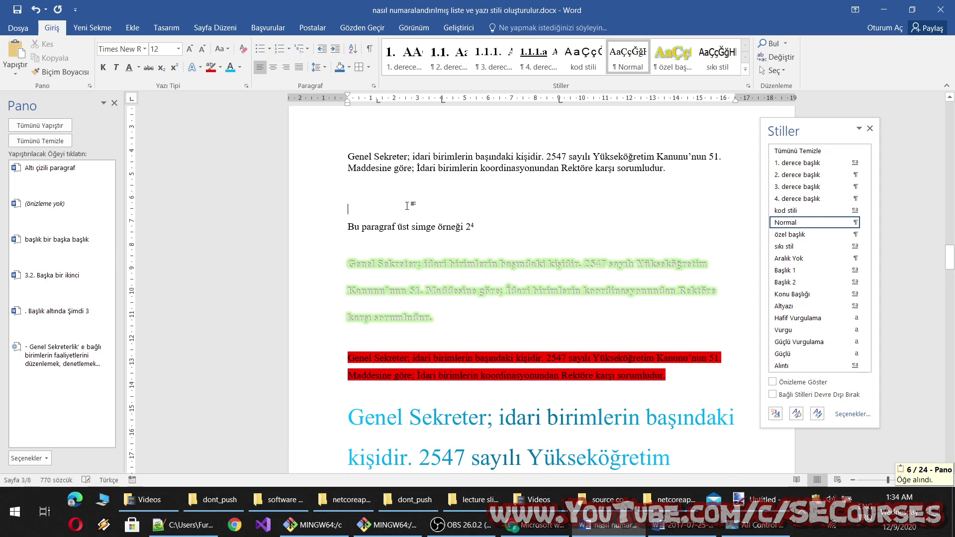
{"action": "left_click", "coordinate": [55, 356]}
Paste the no-preview clipboard item and a text block below 'Bu paragraf üst simge örneği'.
{"action": "scroll", "coordinate": [403, 330], "scroll_direction": "down", "scroll_amount": 4}
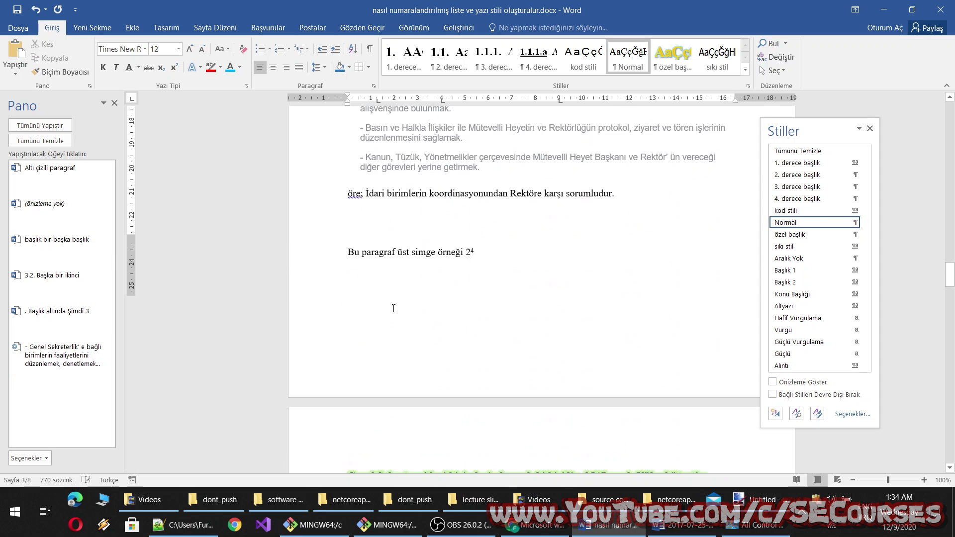
{"action": "scroll", "coordinate": [403, 330], "scroll_direction": "down", "scroll_amount": 8}
{"action": "left_click", "coordinate": [408, 313]}
{"action": "left_click", "coordinate": [88, 207]}
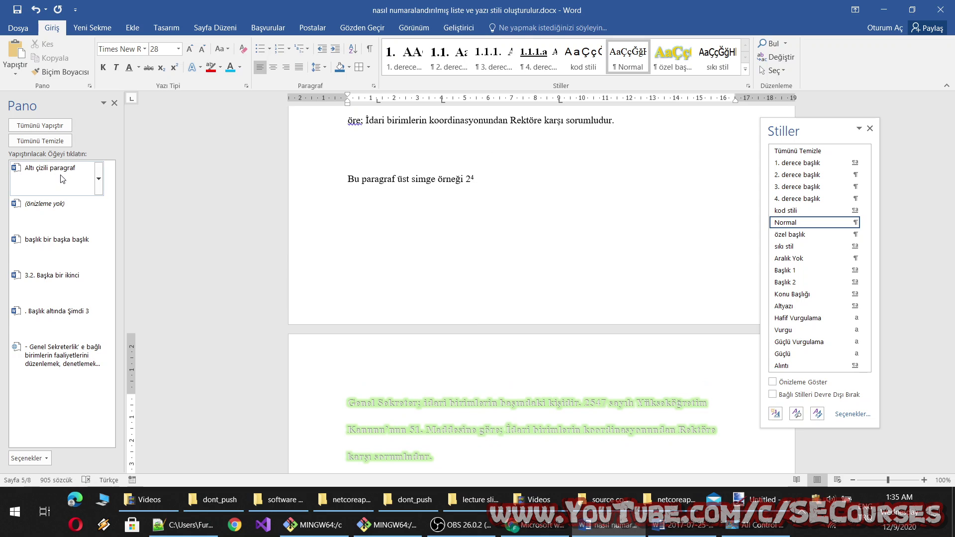
{"action": "left_click", "coordinate": [349, 249]}
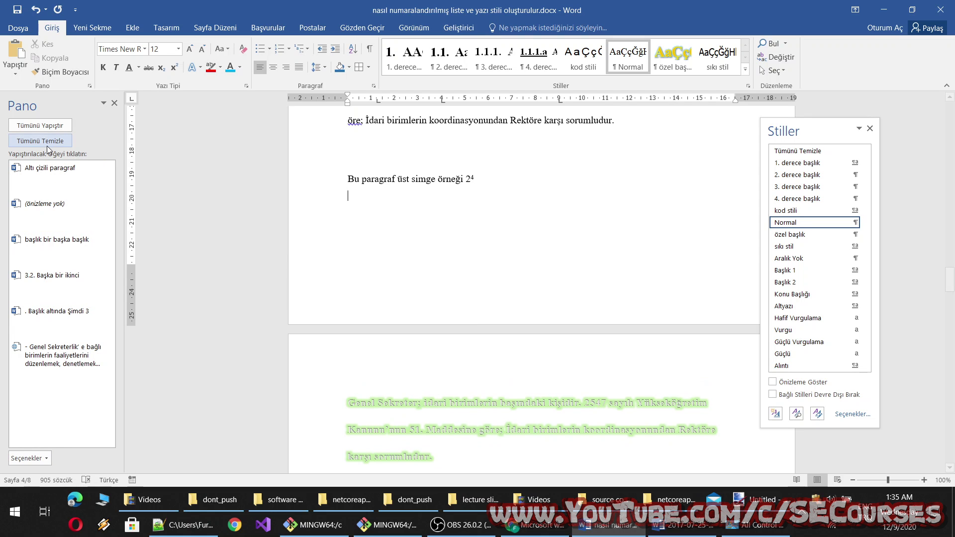
{"action": "key", "text": "ctrl+v"}
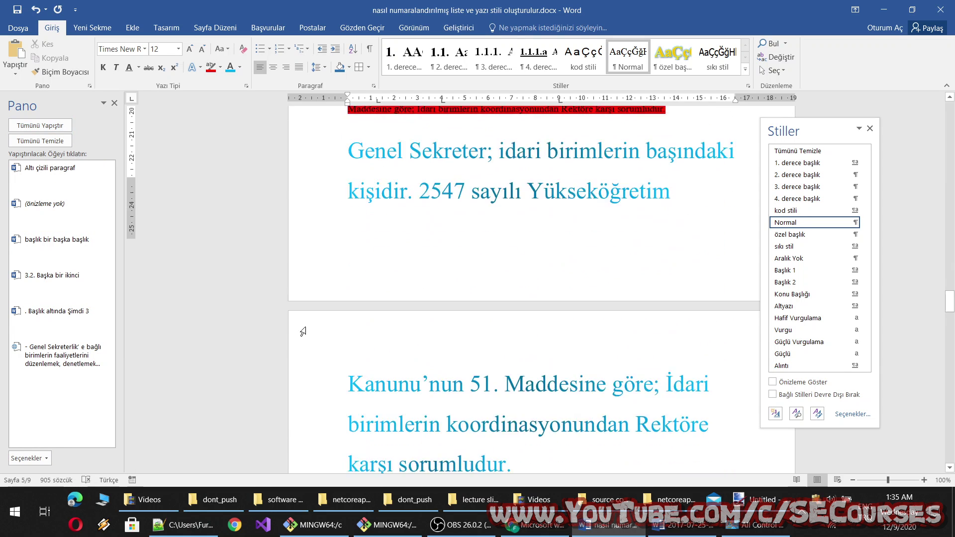
{"action": "left_click", "coordinate": [42, 458]}
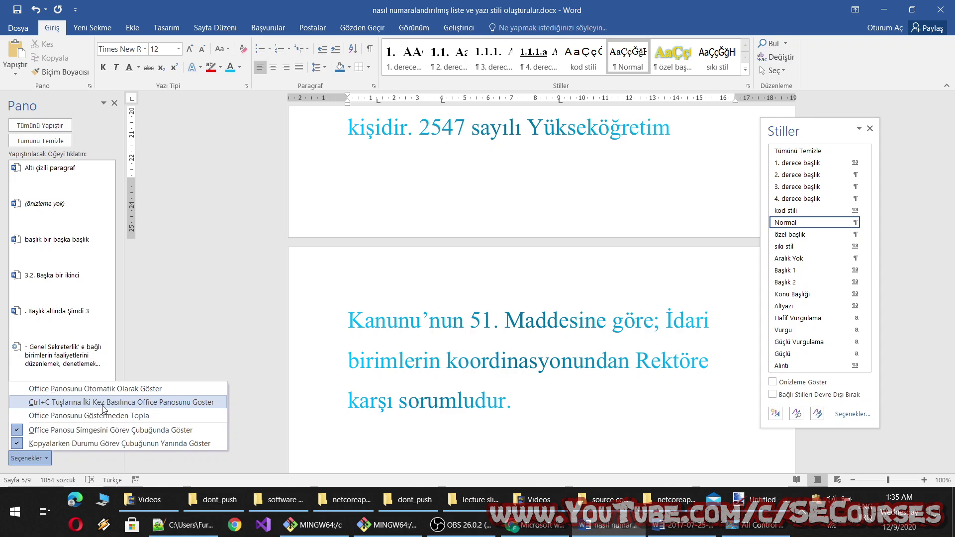
Enable showing the clipboard on double Ctrl+C and automatically, then close the pane.
{"action": "left_click", "coordinate": [136, 406]}
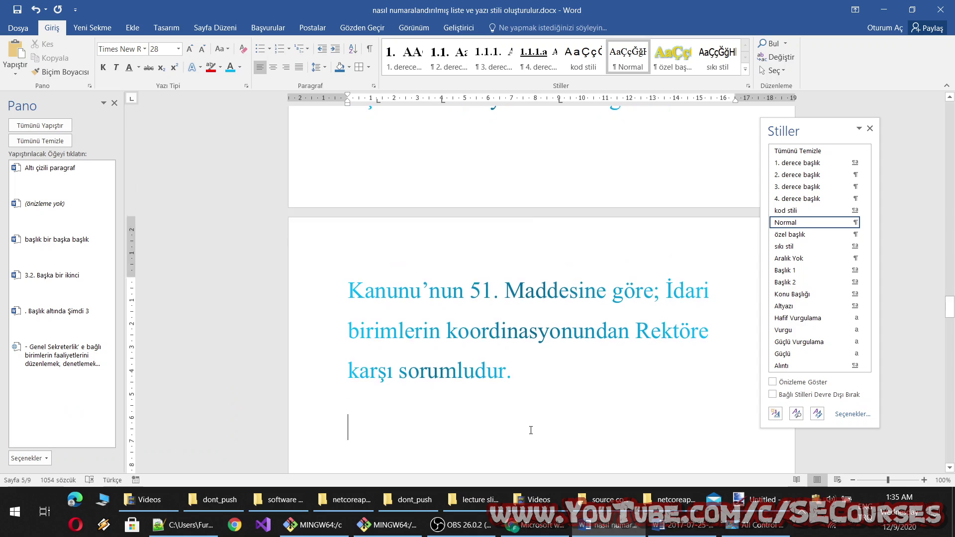
{"action": "scroll", "coordinate": [492, 358], "scroll_direction": "down", "scroll_amount": 5}
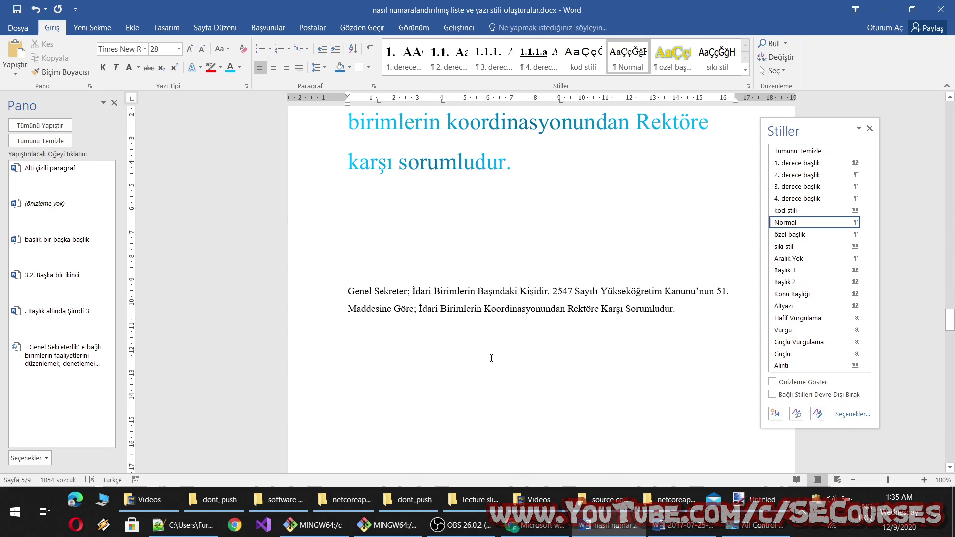
{"action": "left_click", "coordinate": [114, 103]}
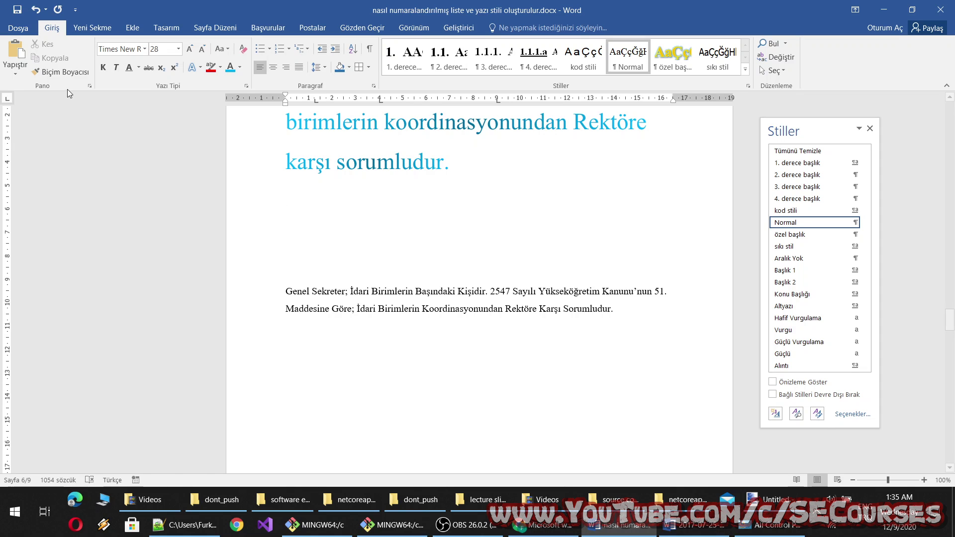
{"action": "left_click", "coordinate": [89, 86]}
{"action": "left_click", "coordinate": [35, 458]}
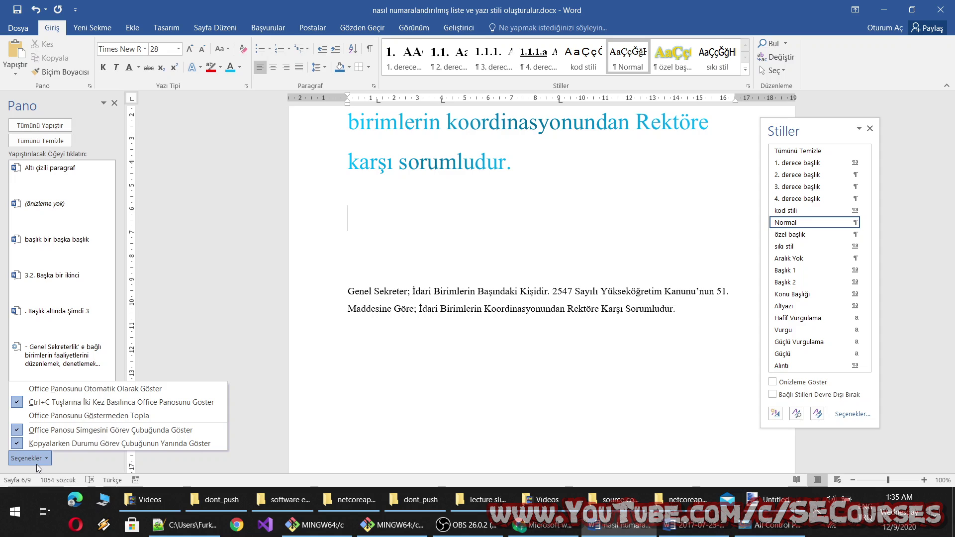
{"action": "left_click", "coordinate": [73, 391]}
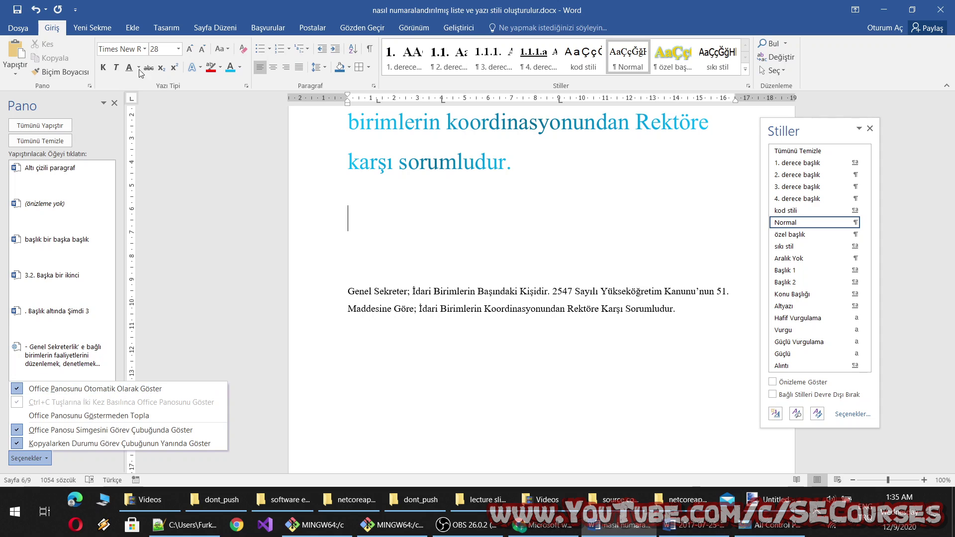
{"action": "left_click", "coordinate": [116, 102]}
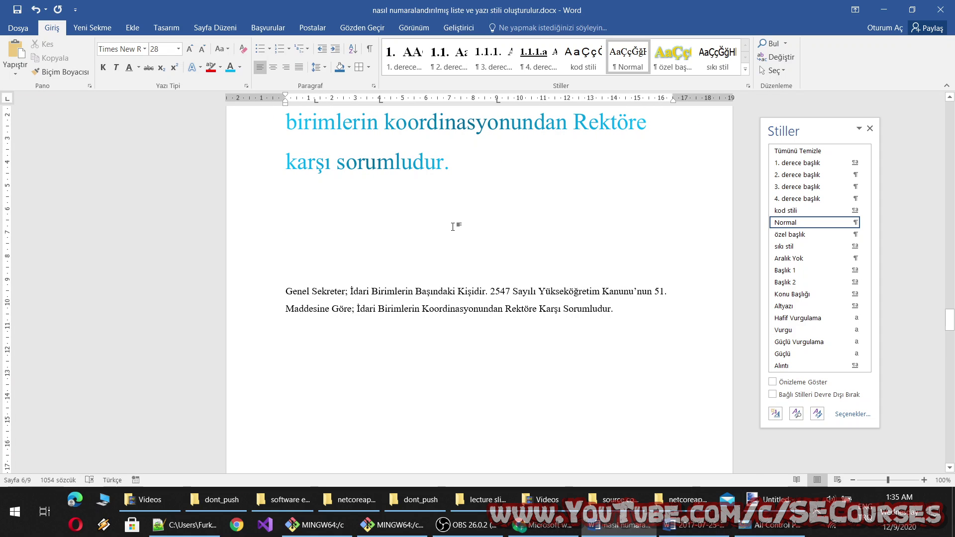
Paste the underlined 'Altı çizili paragraf' line and adjust when clipboard history appears.
{"action": "key", "text": "ctrl+v"}
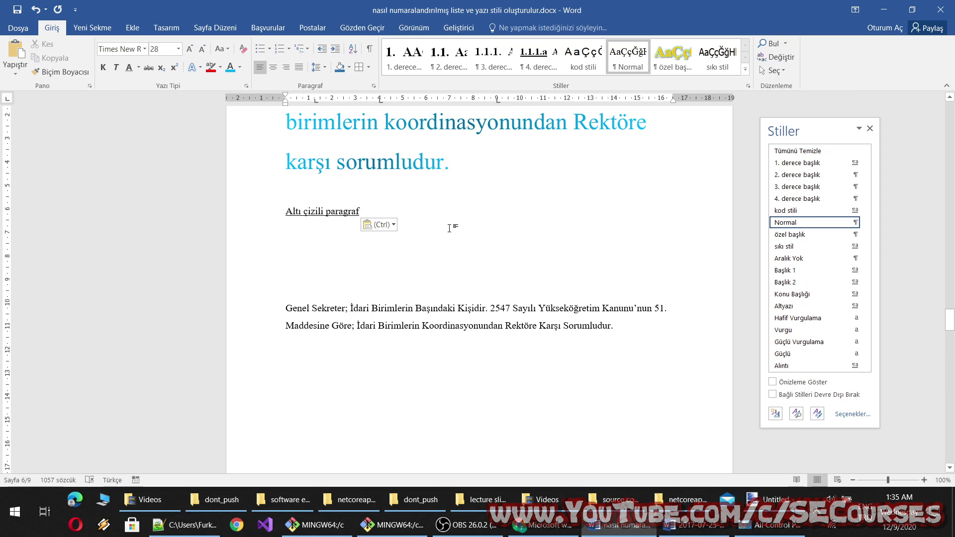
{"action": "left_click", "coordinate": [91, 85]}
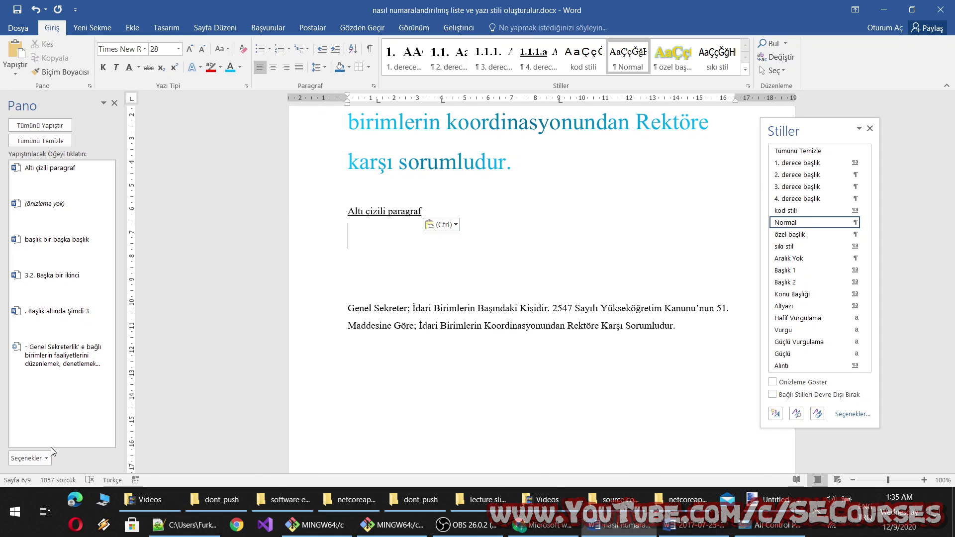
{"action": "left_click", "coordinate": [30, 458]}
{"action": "left_click", "coordinate": [54, 388]}
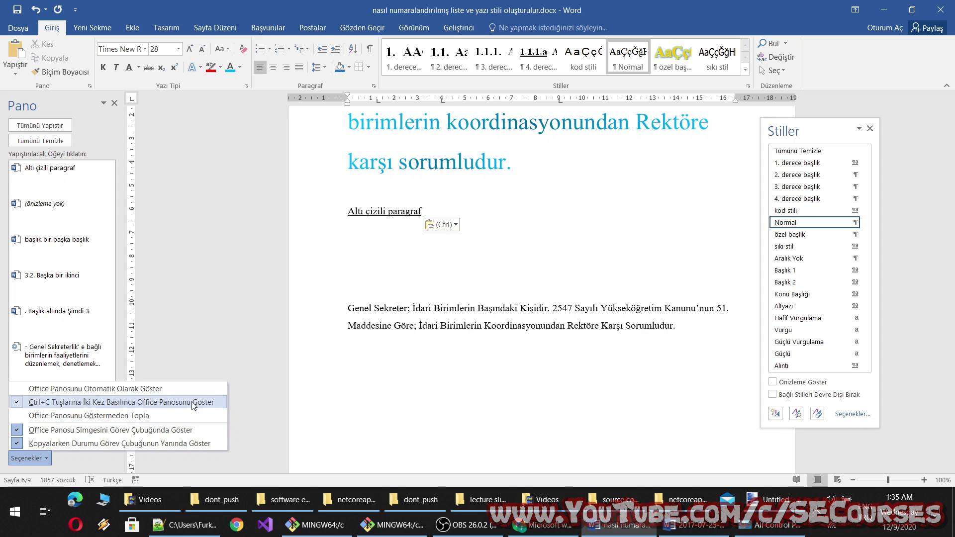
{"action": "left_click", "coordinate": [115, 104]}
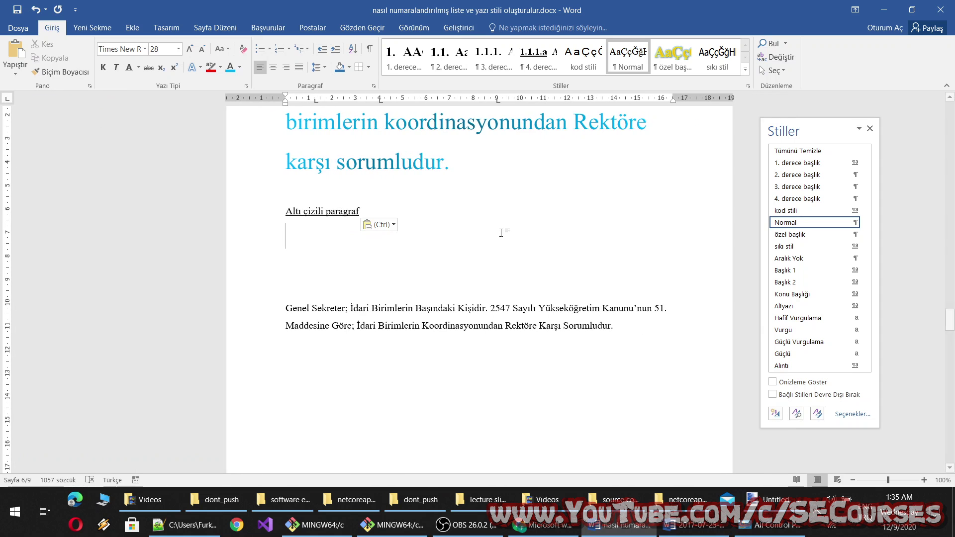
Paste a second underlined line on the empty last line and reopen the clipboard history.
{"action": "scroll", "coordinate": [447, 227], "scroll_direction": "down", "scroll_amount": 5}
{"action": "left_click", "coordinate": [418, 225]}
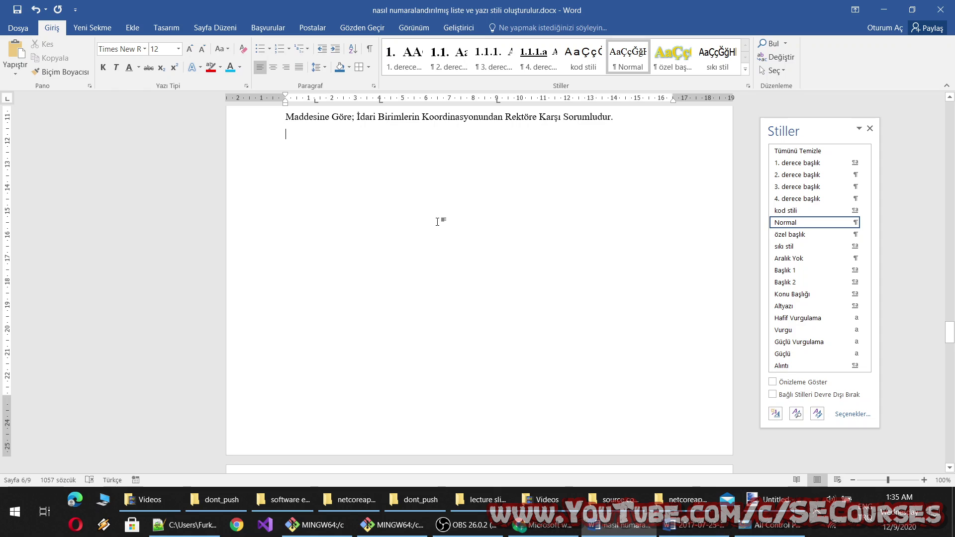
{"action": "key", "text": "ctrl+v"}
{"action": "key", "text": "ctrl+v"}
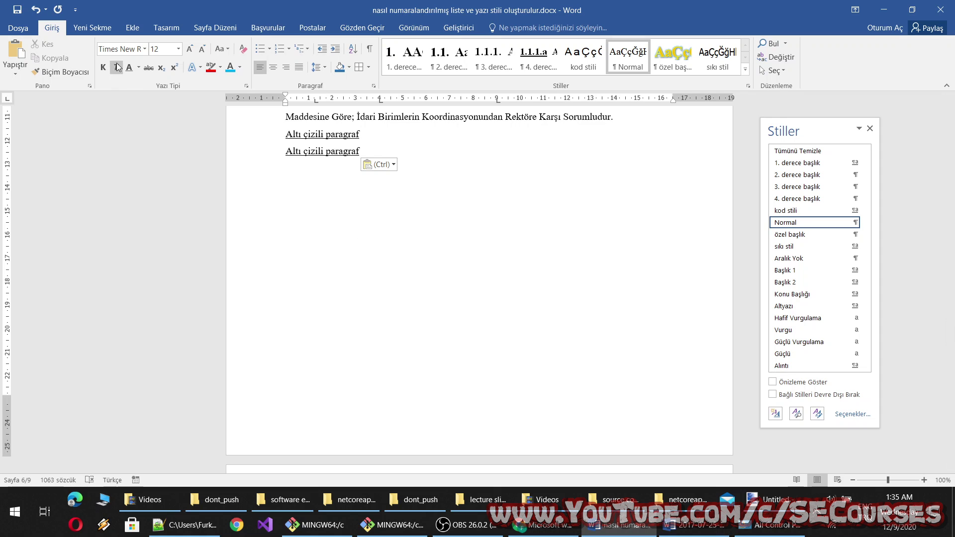
{"action": "left_click", "coordinate": [90, 86]}
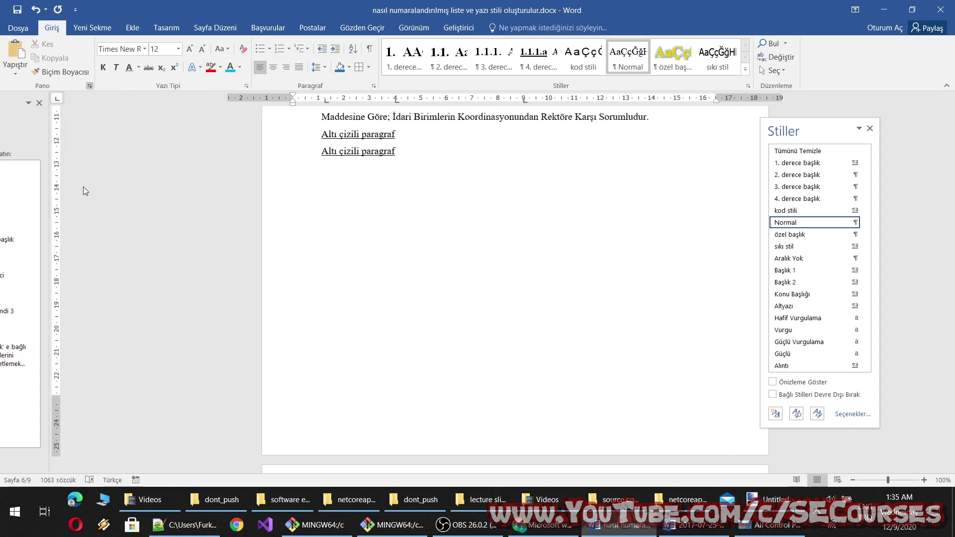
Save the document and return to the title page.
{"action": "scroll", "coordinate": [523, 286], "scroll_direction": "up", "scroll_amount": 5}
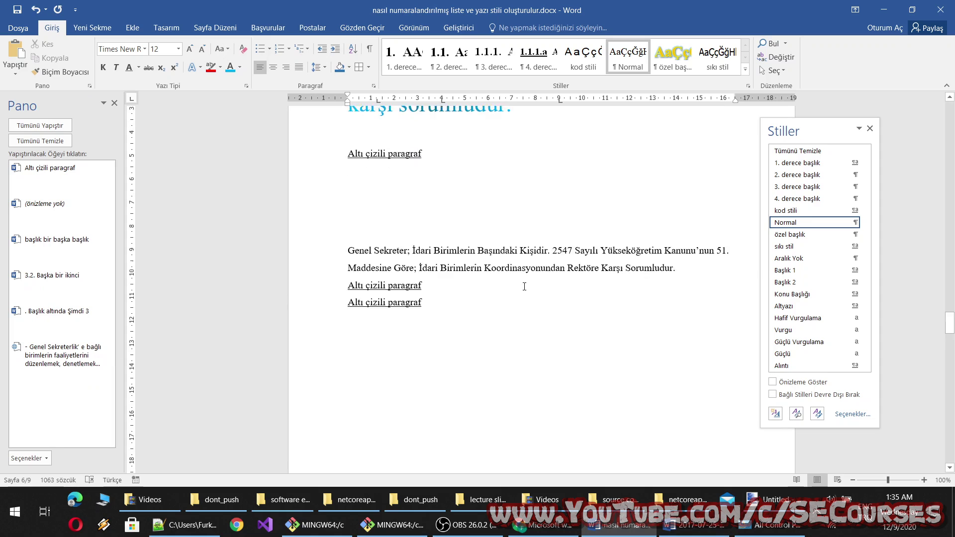
{"action": "scroll", "coordinate": [527, 284], "scroll_direction": "up", "scroll_amount": 5}
{"action": "scroll", "coordinate": [535, 279], "scroll_direction": "up", "scroll_amount": 5}
{"action": "scroll", "coordinate": [537, 277], "scroll_direction": "up", "scroll_amount": 3}
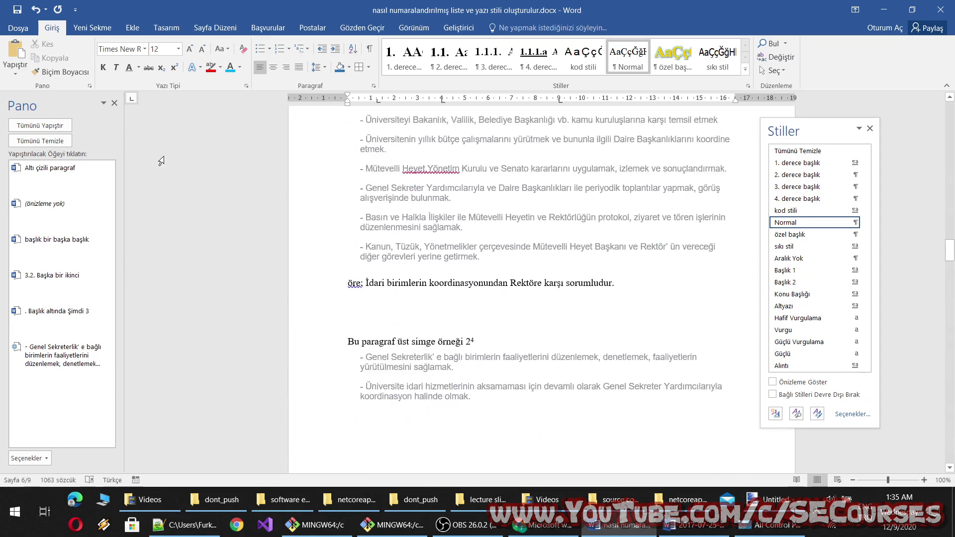
{"action": "left_click", "coordinate": [17, 9]}
{"action": "scroll", "coordinate": [436, 247], "scroll_direction": "up", "scroll_amount": 5}
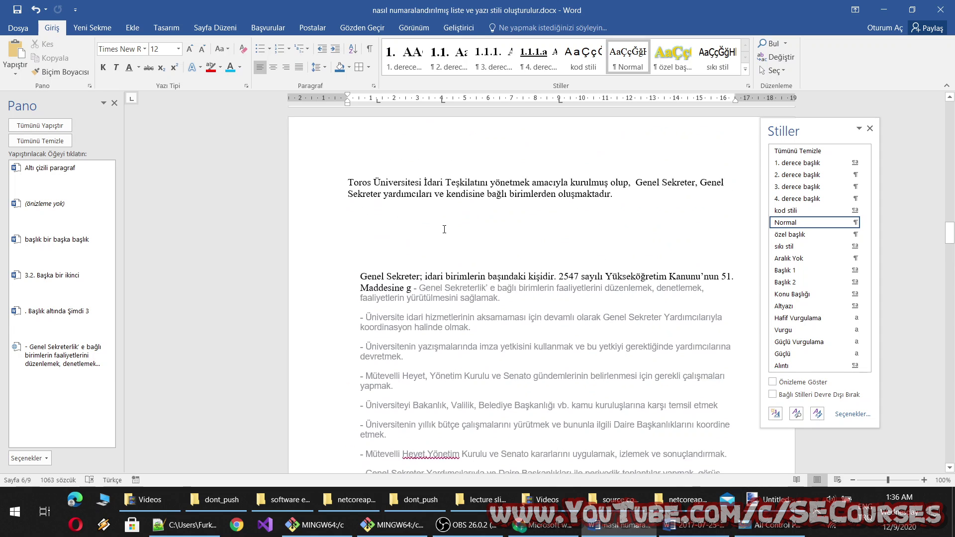
{"action": "scroll", "coordinate": [448, 231], "scroll_direction": "up", "scroll_amount": 1}
{"action": "scroll", "coordinate": [448, 224], "scroll_direction": "down", "scroll_amount": 1}
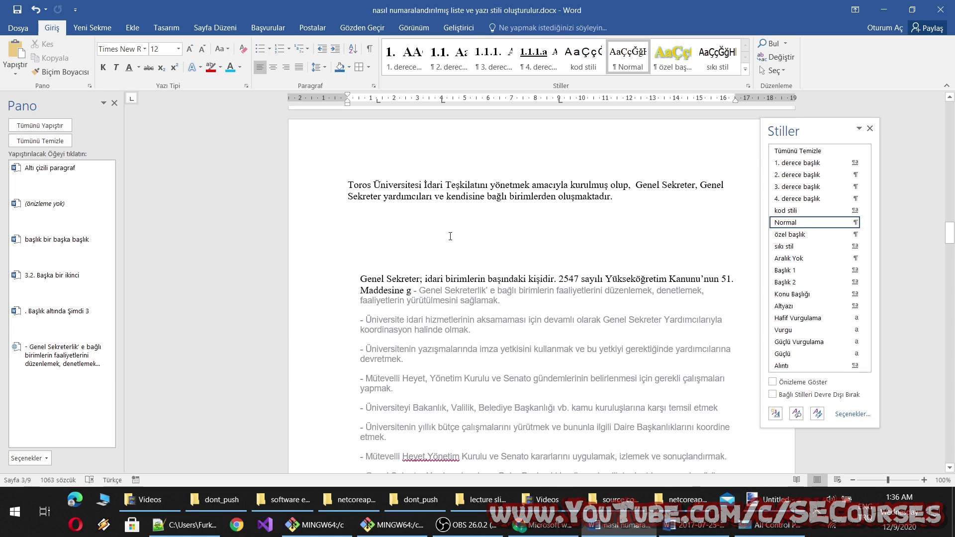
{"action": "scroll", "coordinate": [453, 234], "scroll_direction": "up", "scroll_amount": 5}
{"action": "scroll", "coordinate": [460, 246], "scroll_direction": "up", "scroll_amount": 4}
{"action": "scroll", "coordinate": [468, 259], "scroll_direction": "up", "scroll_amount": 6}
{"action": "scroll", "coordinate": [498, 253], "scroll_direction": "up", "scroll_amount": 5}
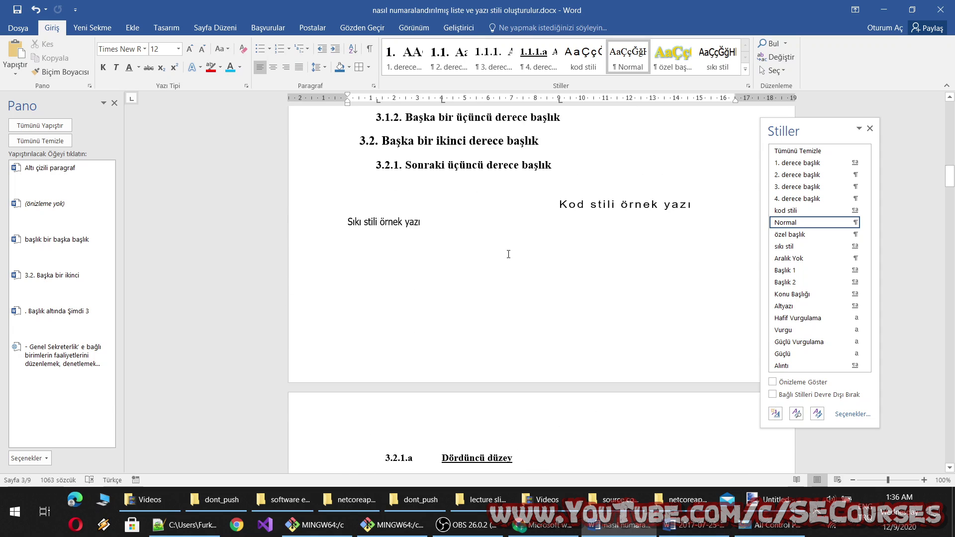
{"action": "scroll", "coordinate": [597, 208], "scroll_direction": "up", "scroll_amount": 8}
{"action": "scroll", "coordinate": [686, 164], "scroll_direction": "up", "scroll_amount": 3}
{"action": "mouse_move", "coordinate": [951, 148]}
{"action": "left_mouse_down"}
{"action": "mouse_move", "coordinate": [941, 117]}
{"action": "mouse_move", "coordinate": [950, 333]}
{"action": "mouse_move", "coordinate": [897, 107]}
{"action": "left_mouse_up"}
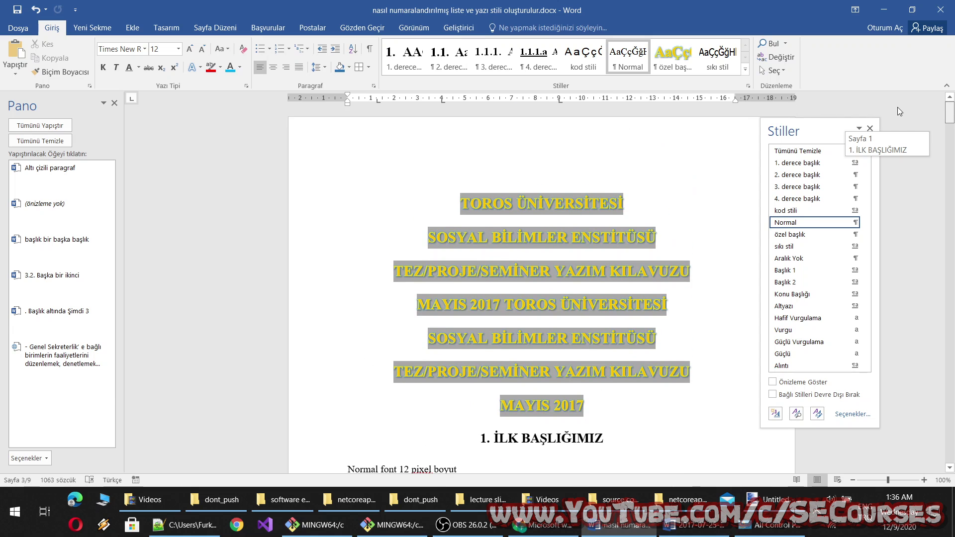
Review the word count (9 pages, 1,063 words, 290 lines) and briefly show the heading outline.
{"action": "left_click", "coordinate": [60, 480]}
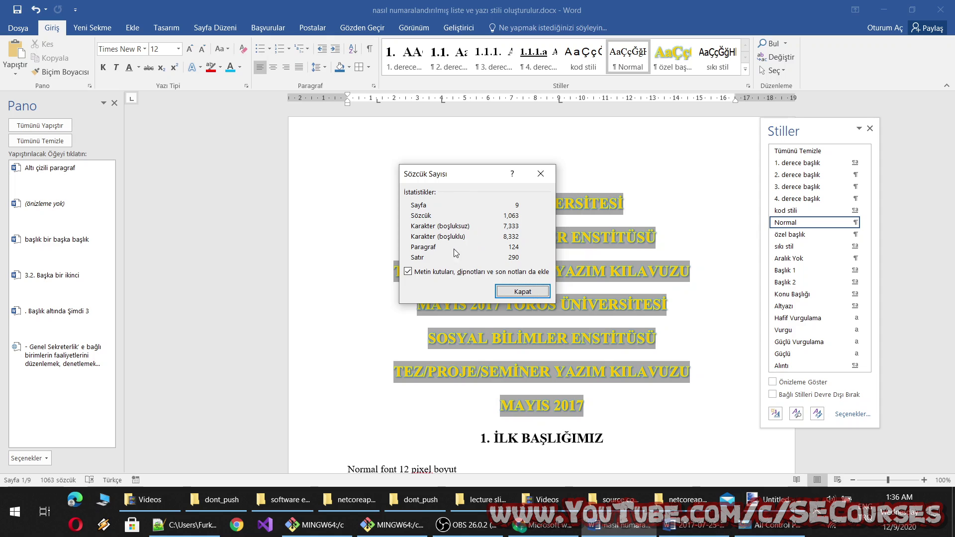
{"action": "left_click", "coordinate": [521, 292]}
{"action": "left_click", "coordinate": [23, 480]}
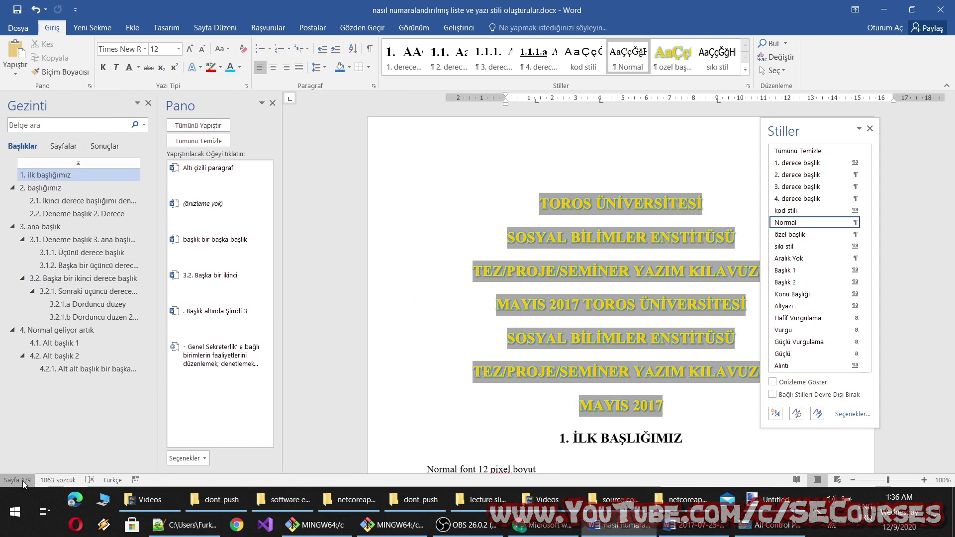
{"action": "left_click", "coordinate": [23, 480]}
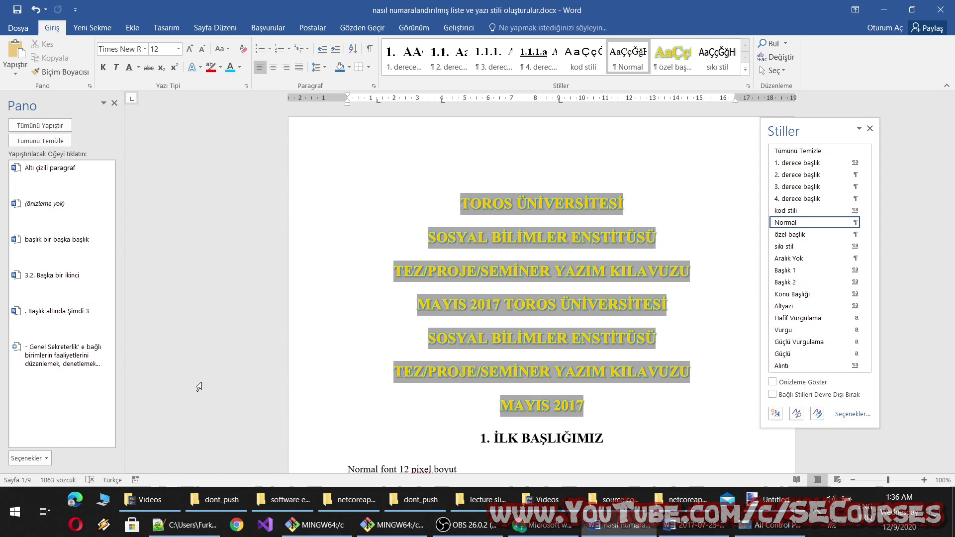
Start the spelling check and ignore the test words aa, gg and bb.
{"action": "left_click", "coordinate": [95, 484]}
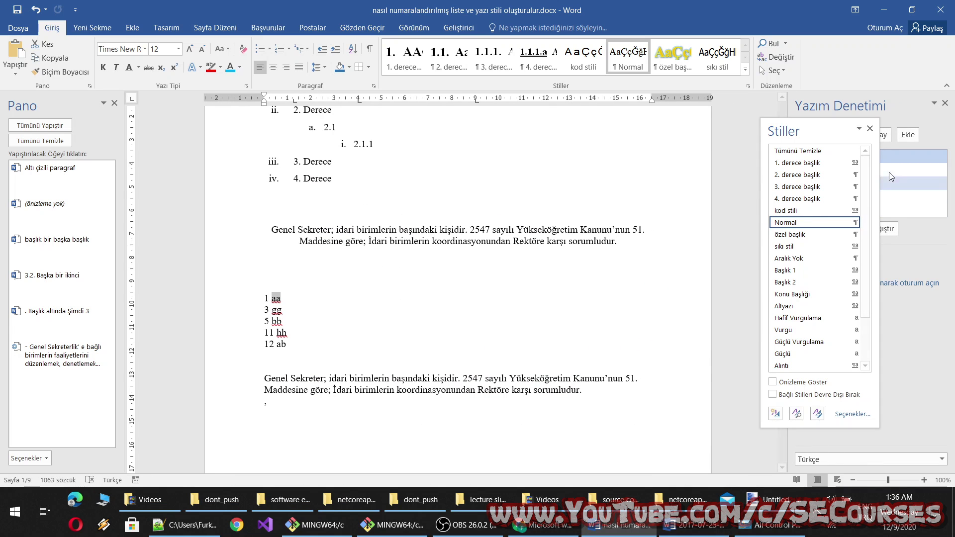
{"action": "left_click", "coordinate": [870, 130]}
{"action": "left_click", "coordinate": [838, 182]}
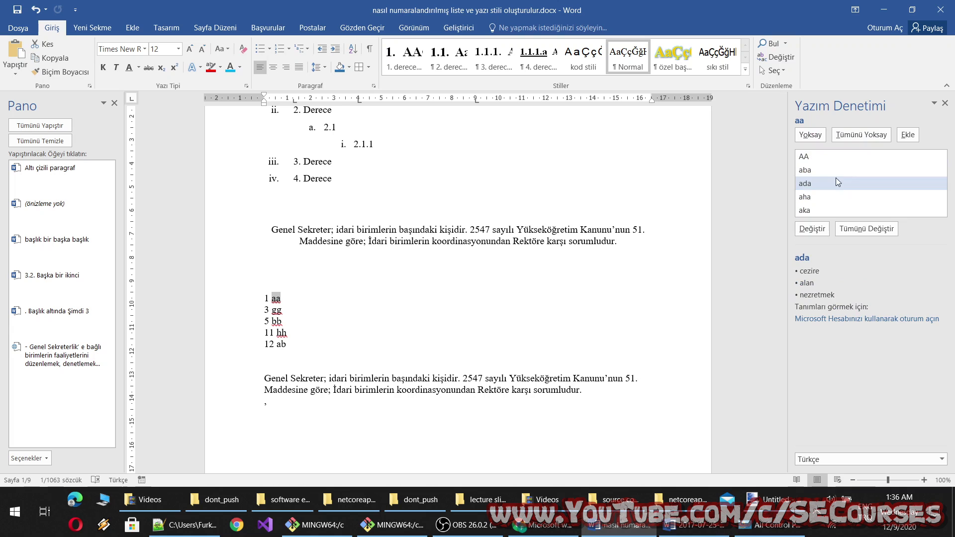
{"action": "left_click", "coordinate": [826, 198]}
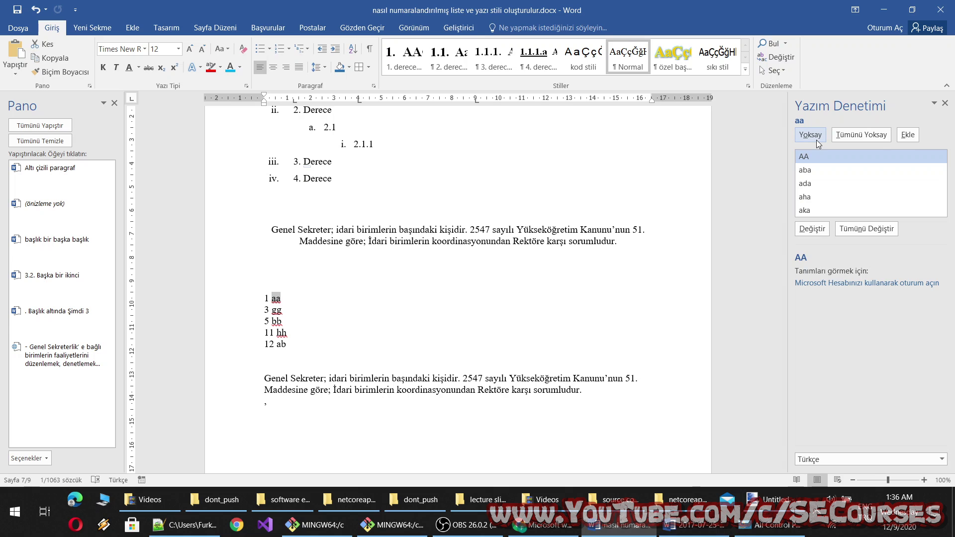
{"action": "left_click", "coordinate": [816, 139]}
{"action": "left_click", "coordinate": [815, 138]}
{"action": "left_click", "coordinate": [815, 139]}
{"action": "left_click", "coordinate": [815, 138]}
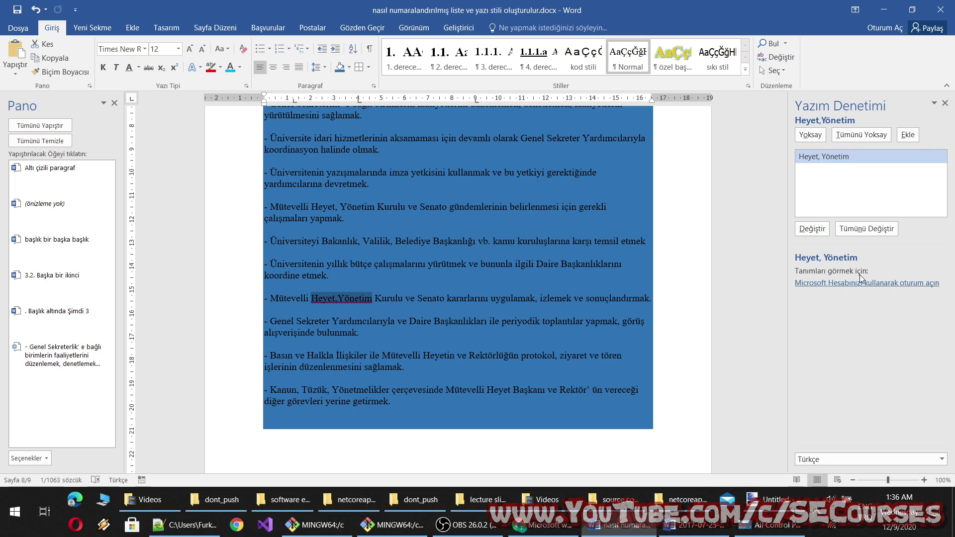
Correct 'Heyet,Yönetim' to 'Heyet, Yönetim', skip further flagged words and capitalise öre.
{"action": "left_click", "coordinate": [812, 229]}
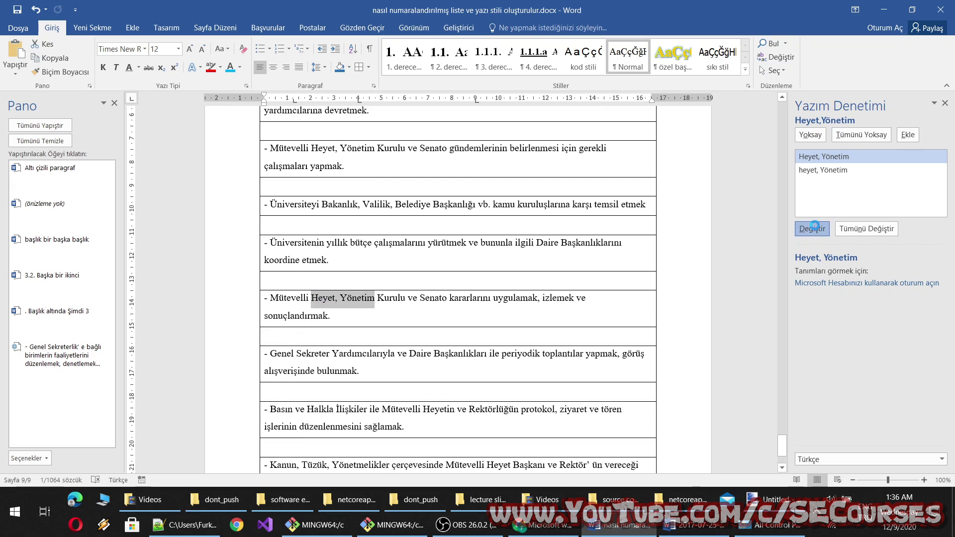
{"action": "left_click", "coordinate": [815, 136]}
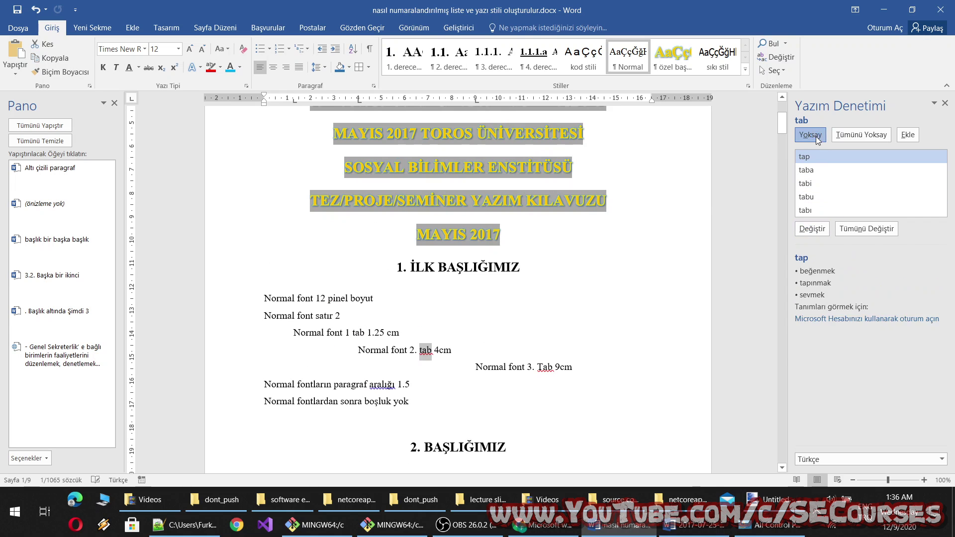
{"action": "left_click", "coordinate": [816, 137]}
{"action": "left_click", "coordinate": [815, 137]}
{"action": "left_click", "coordinate": [816, 137]}
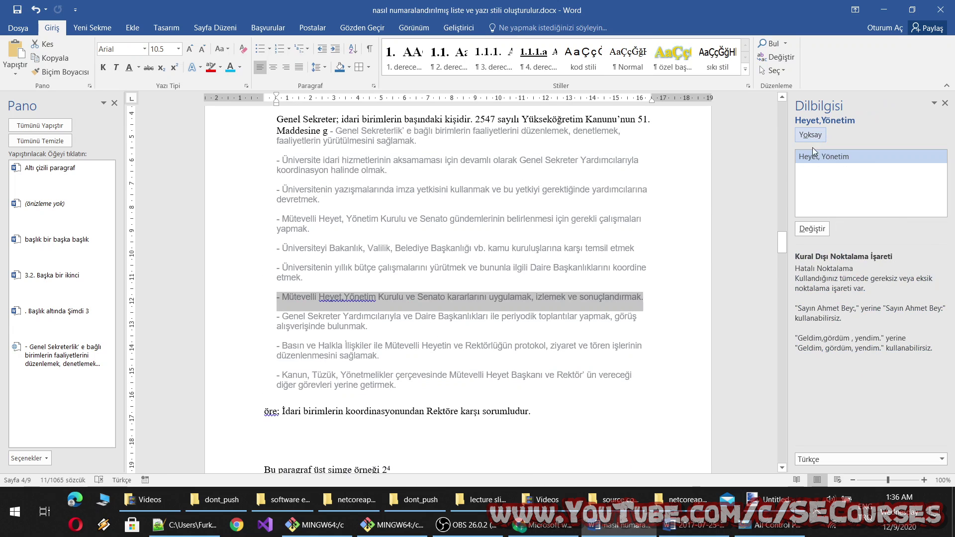
{"action": "left_click", "coordinate": [812, 229]}
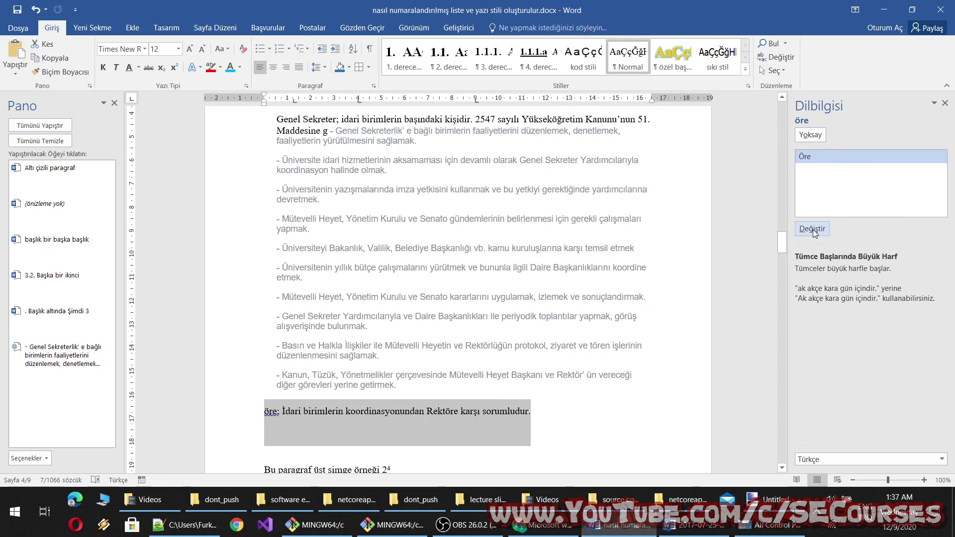
{"action": "left_click", "coordinate": [813, 229]}
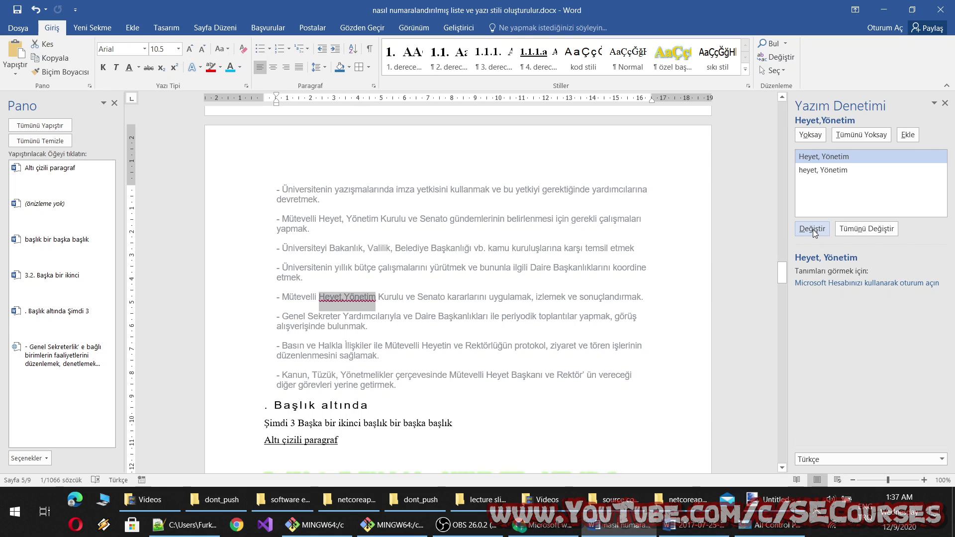
Resume the check, fix the remaining 'Heyet,Yönetim' and dismiss the completion message.
{"action": "left_click", "coordinate": [350, 297]}
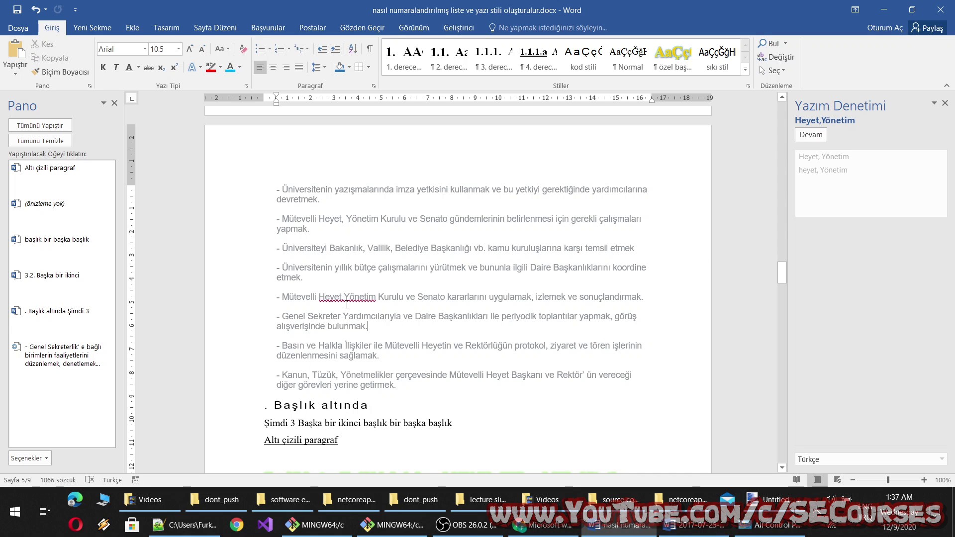
{"action": "left_click", "coordinate": [812, 229]}
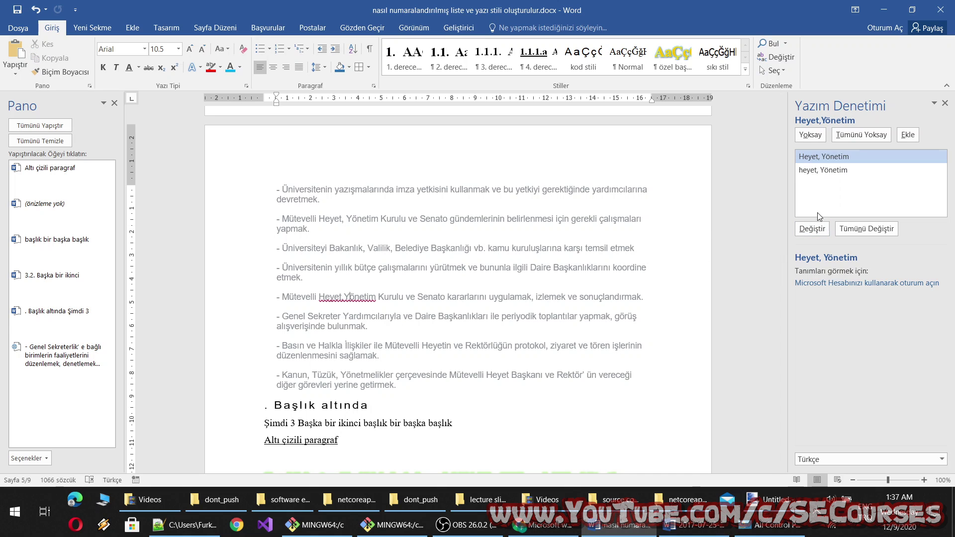
{"action": "left_click", "coordinate": [811, 229]}
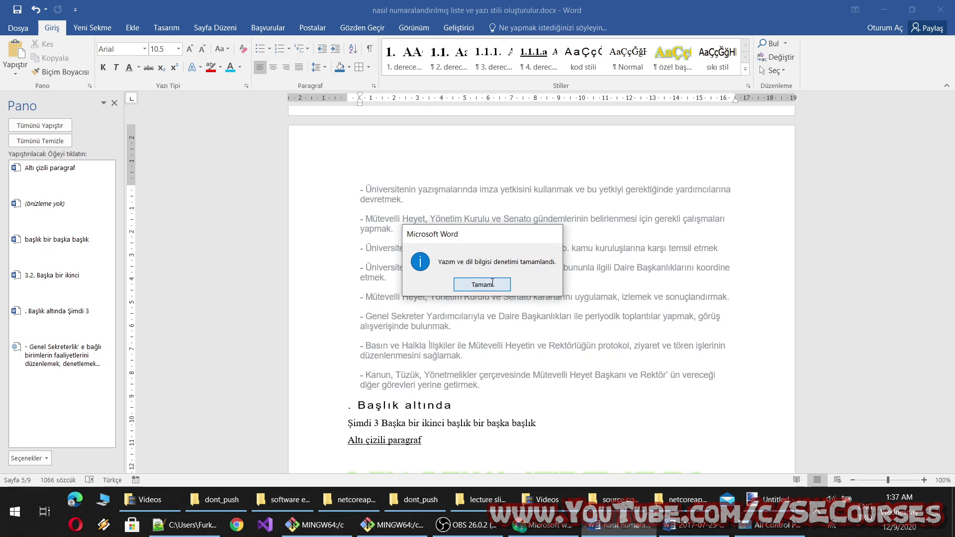
{"action": "left_click", "coordinate": [492, 284]}
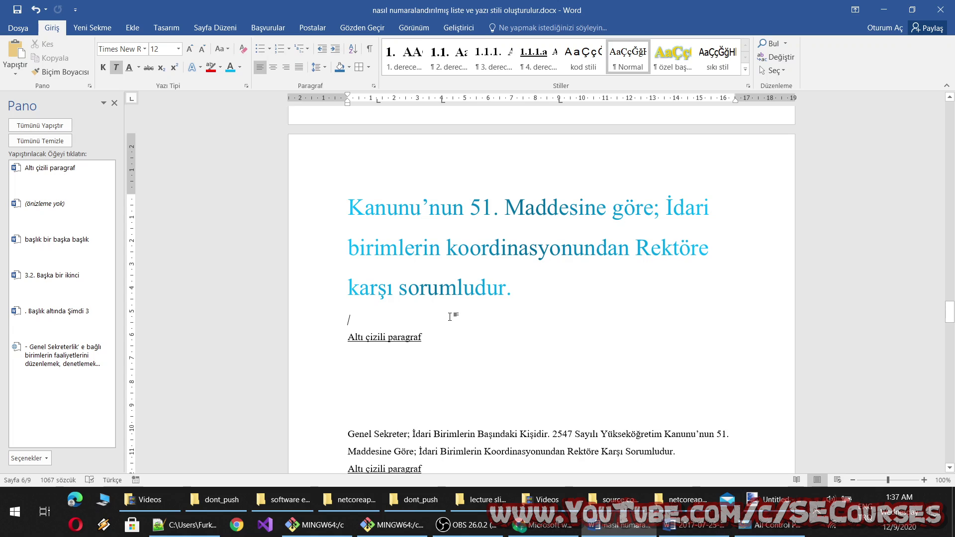
Type 'ok' without italics and correct the misspelling okl to okul.
{"action": "type", "text": "okl"}
{"action": "key", "text": "ctrl+i"}
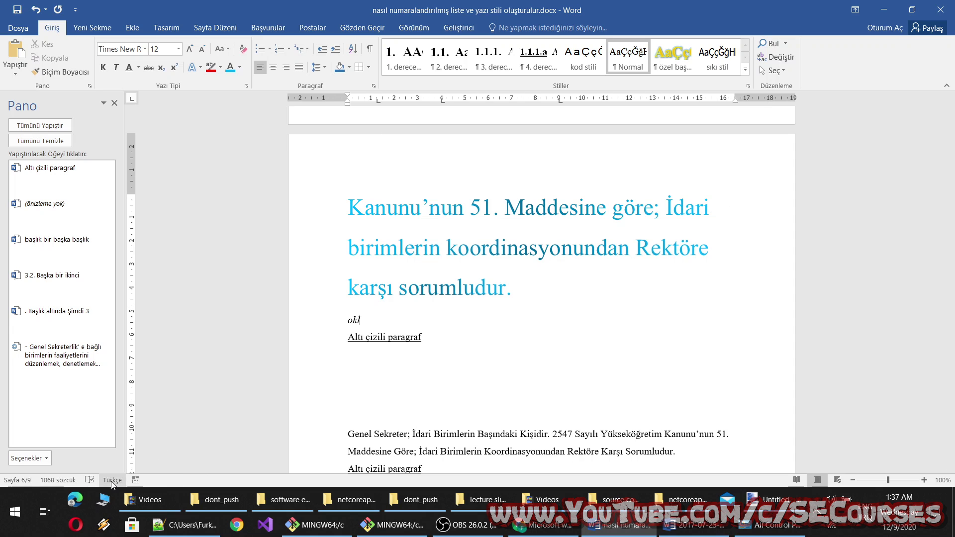
{"action": "left_click", "coordinate": [90, 480]}
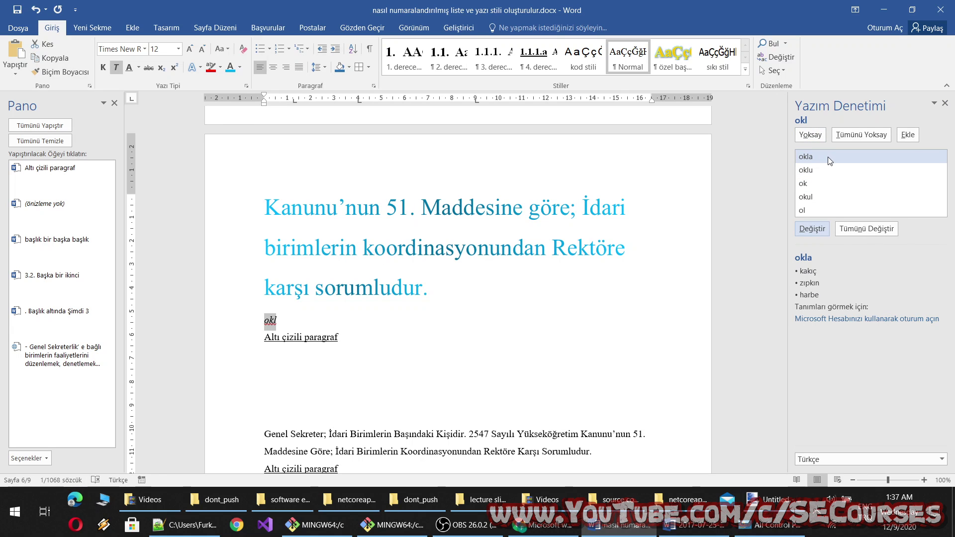
{"action": "left_click", "coordinate": [822, 197]}
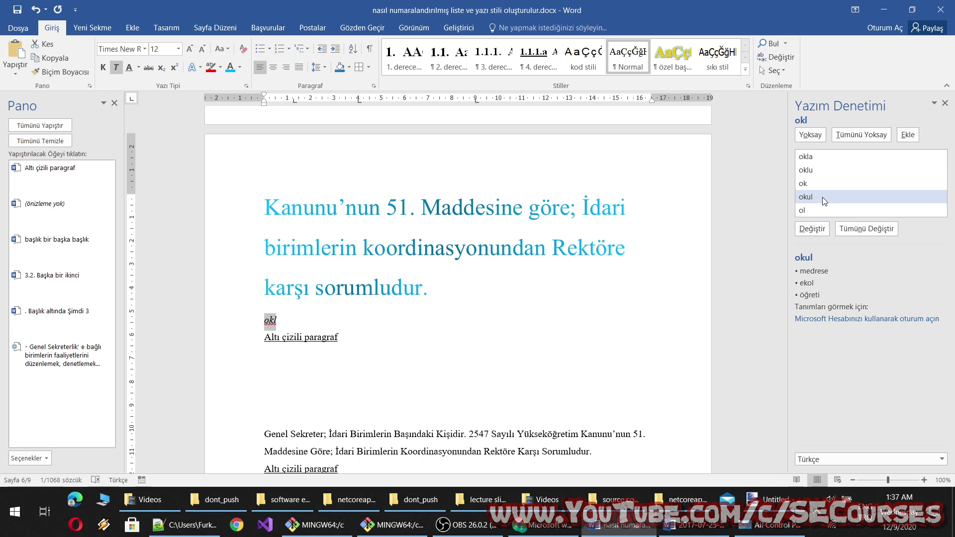
{"action": "left_click", "coordinate": [813, 229]}
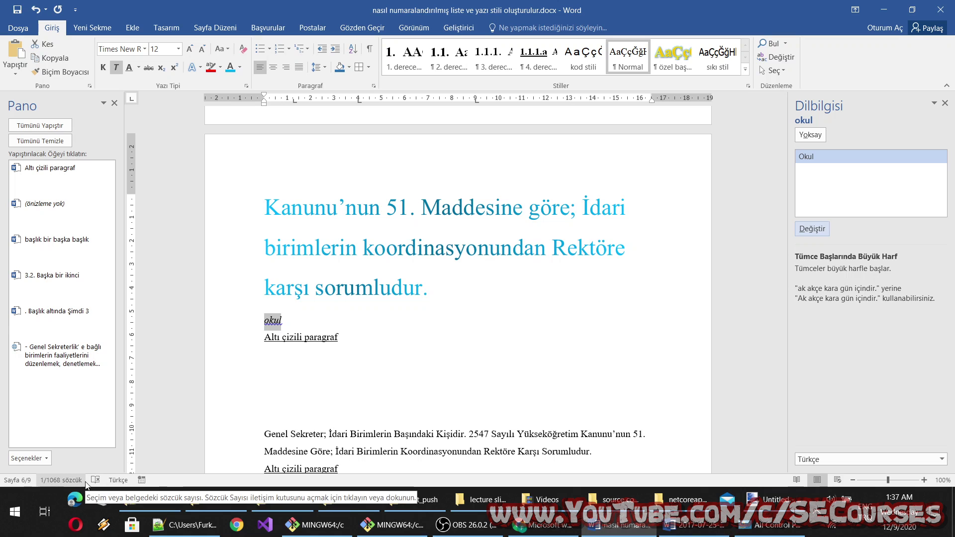
Open Record Macro, check the All Documents storage option, cancel, and close the Grammar pane.
{"action": "left_click", "coordinate": [146, 483]}
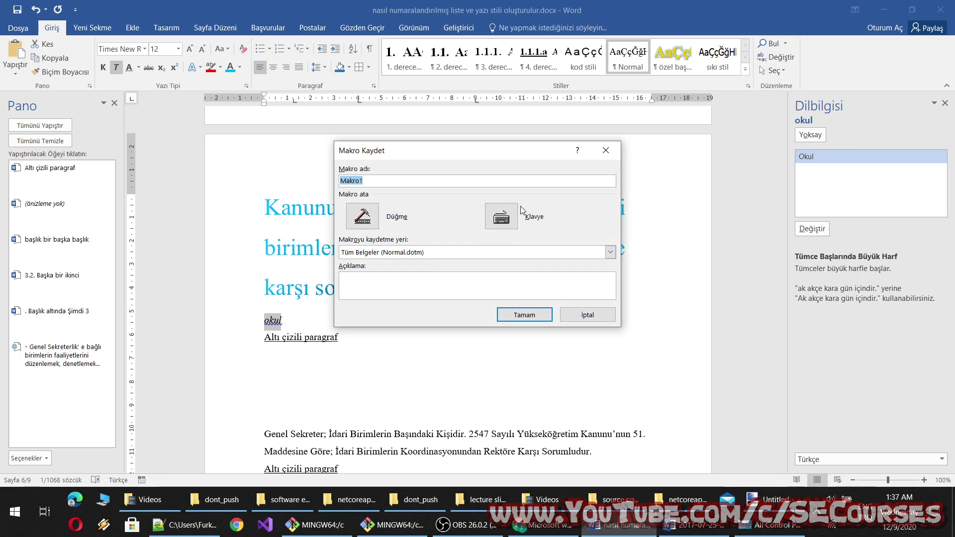
{"action": "left_click", "coordinate": [448, 253]}
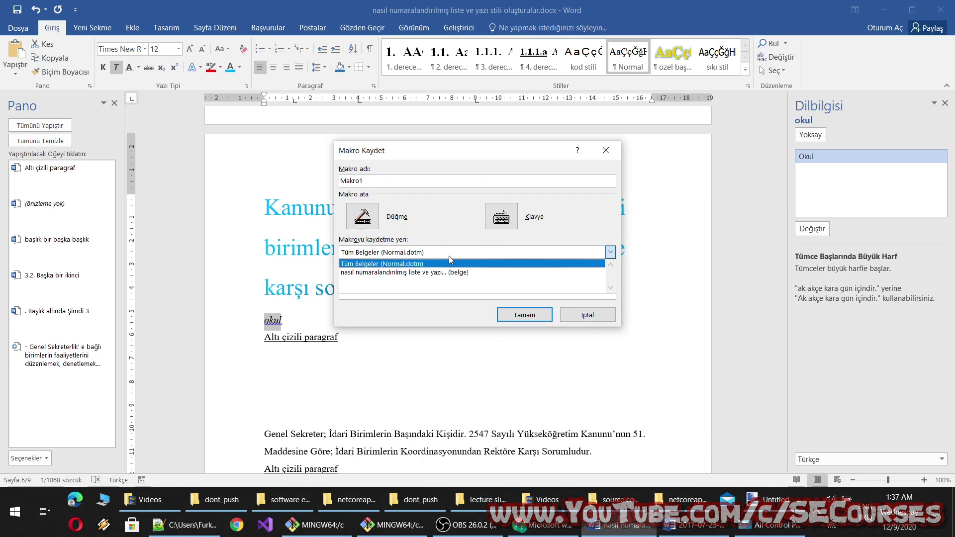
{"action": "left_click", "coordinate": [449, 256]}
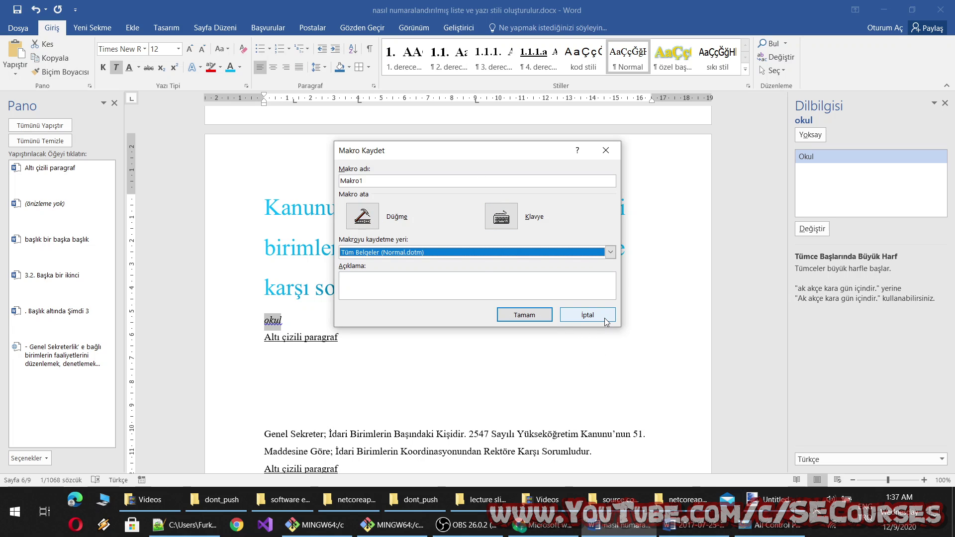
{"action": "left_click", "coordinate": [587, 315]}
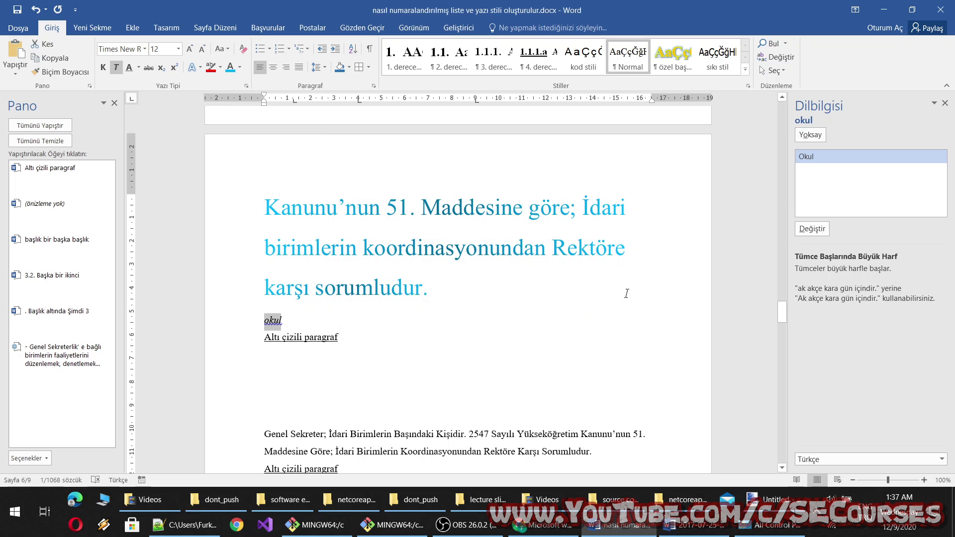
{"action": "left_click", "coordinate": [945, 104]}
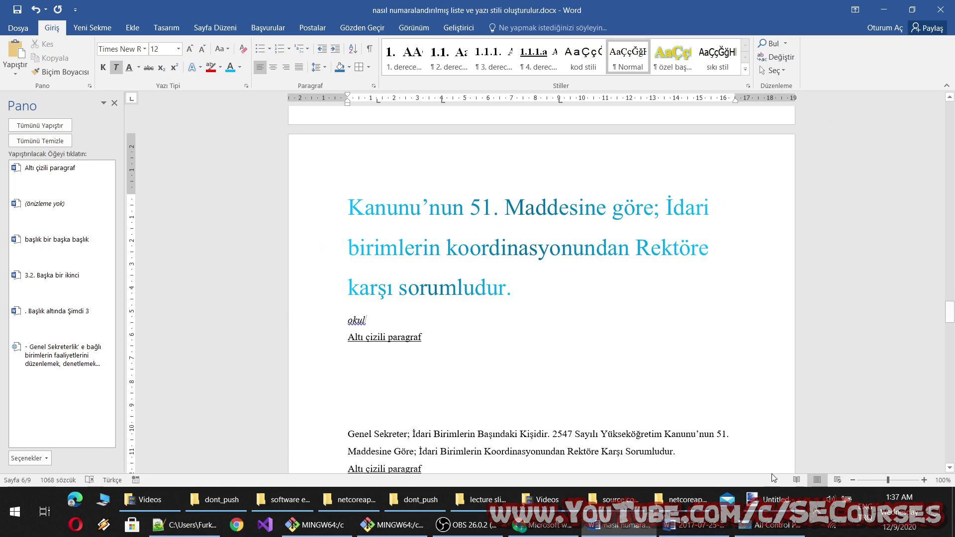
Try Read Mode and Web Layout, then return to Print Layout.
{"action": "left_click", "coordinate": [794, 481]}
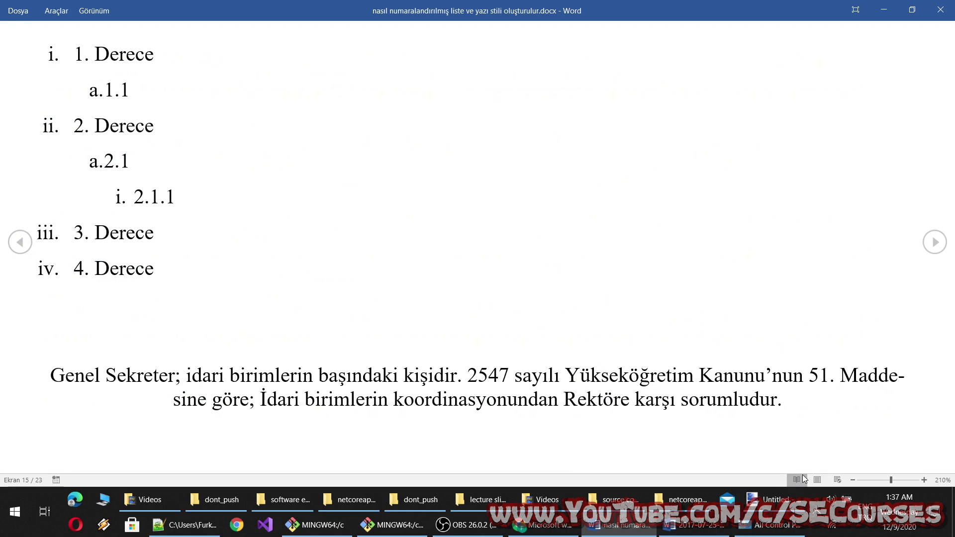
{"action": "left_click", "coordinate": [817, 480]}
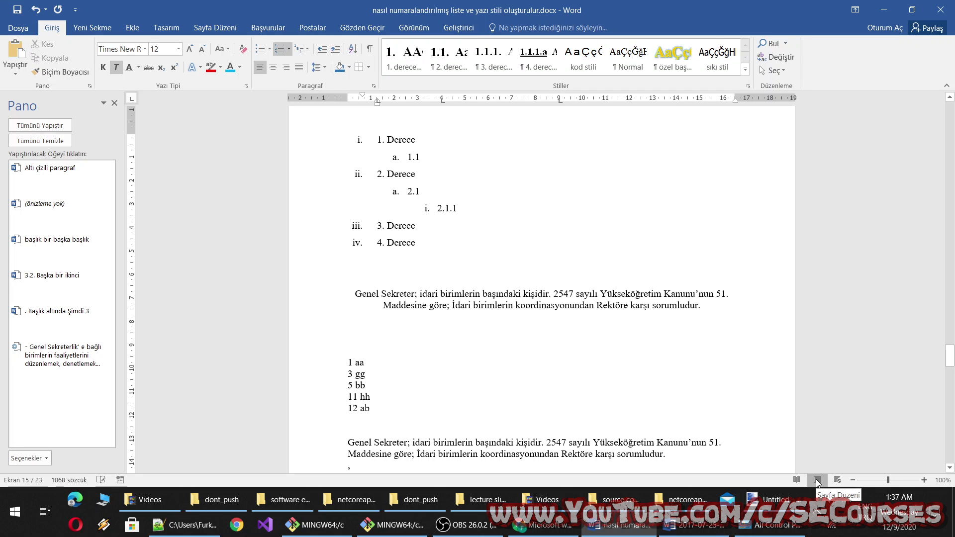
{"action": "left_click", "coordinate": [845, 481]}
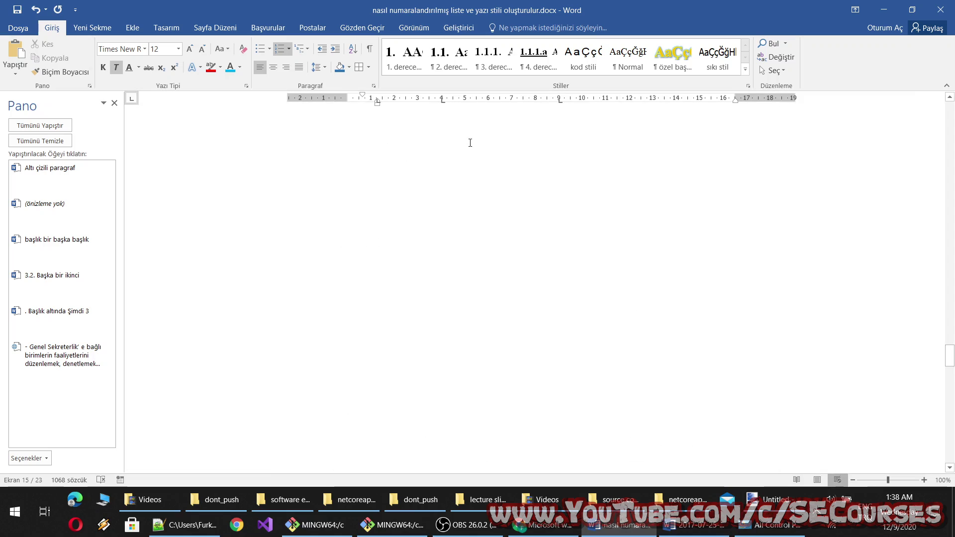
{"action": "scroll", "coordinate": [532, 250], "scroll_direction": "down", "scroll_amount": 5}
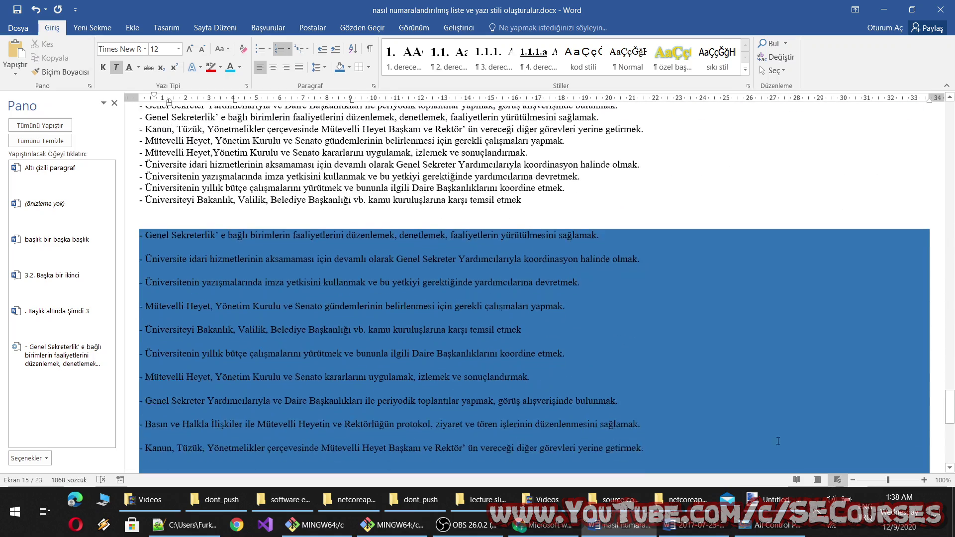
{"action": "scroll", "coordinate": [531, 250], "scroll_direction": "down", "scroll_amount": 5}
{"action": "scroll", "coordinate": [532, 250], "scroll_direction": "down", "scroll_amount": 5}
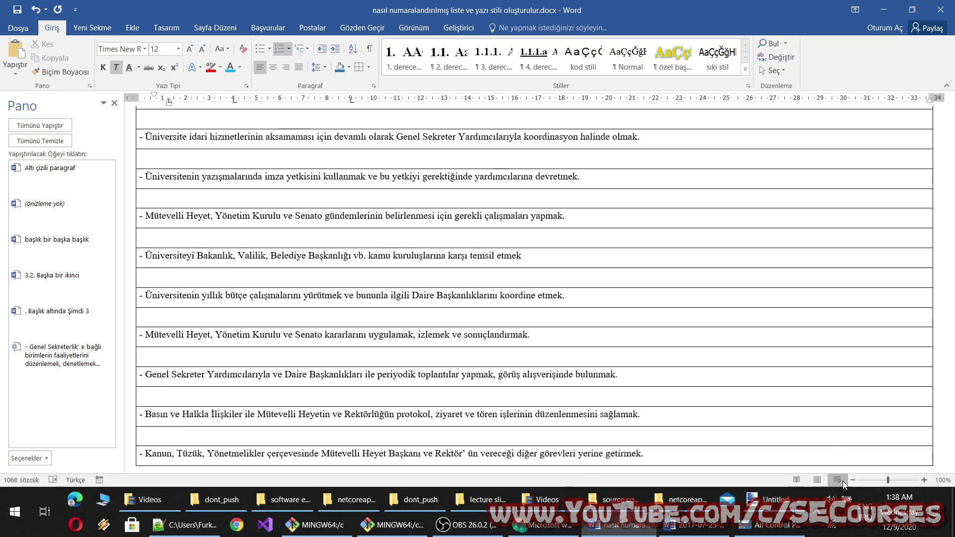
{"action": "left_click", "coordinate": [817, 480]}
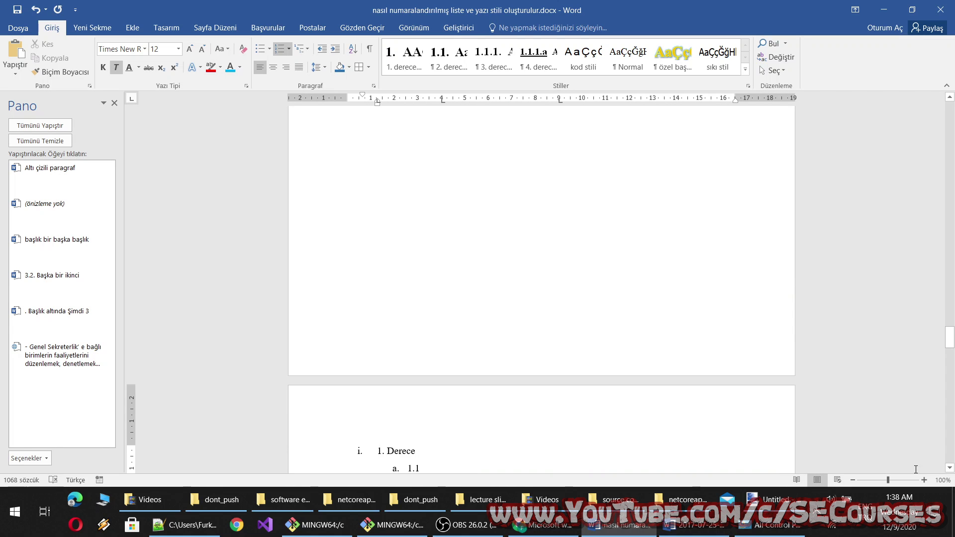
Zoom out slightly, set the zoom to Page width, and close the Clipboard pane.
{"action": "left_click_drag", "start_coordinate": [888, 480], "coordinate": [881, 480]}
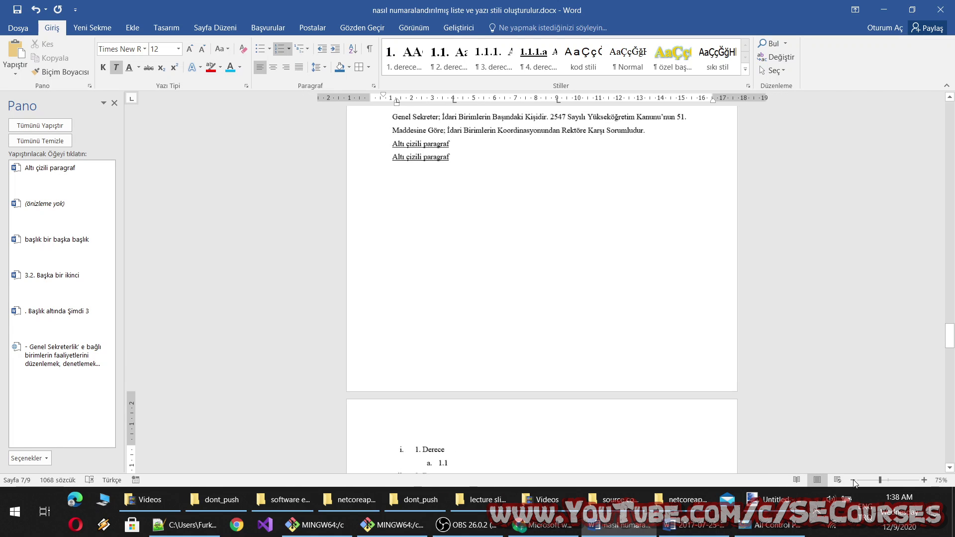
{"action": "left_click", "coordinate": [941, 480]}
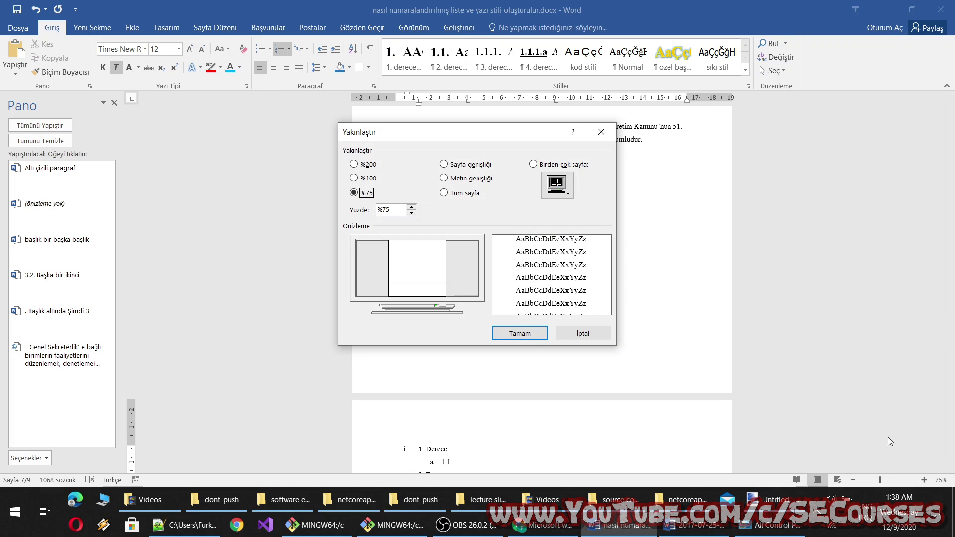
{"action": "left_click", "coordinate": [455, 166]}
{"action": "left_click", "coordinate": [512, 333]}
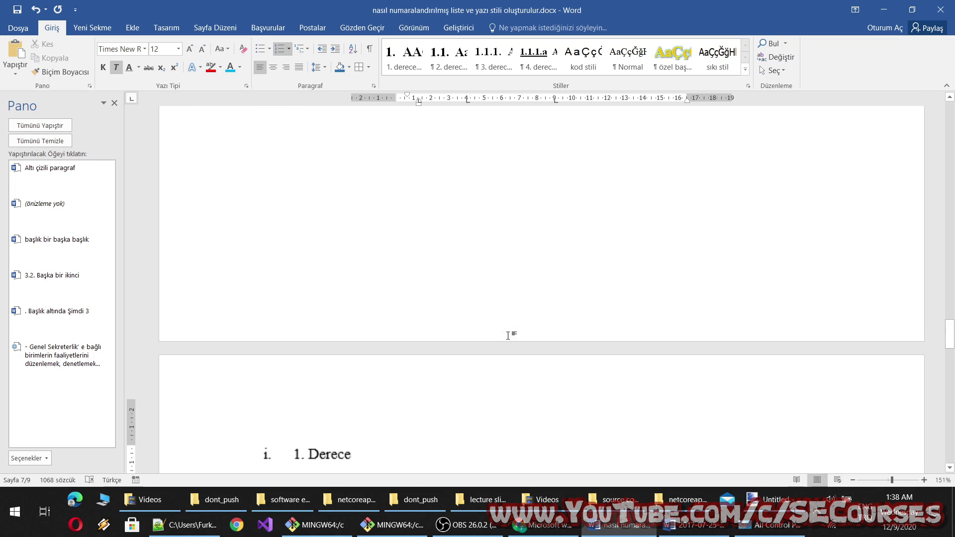
{"action": "left_click", "coordinate": [114, 103]}
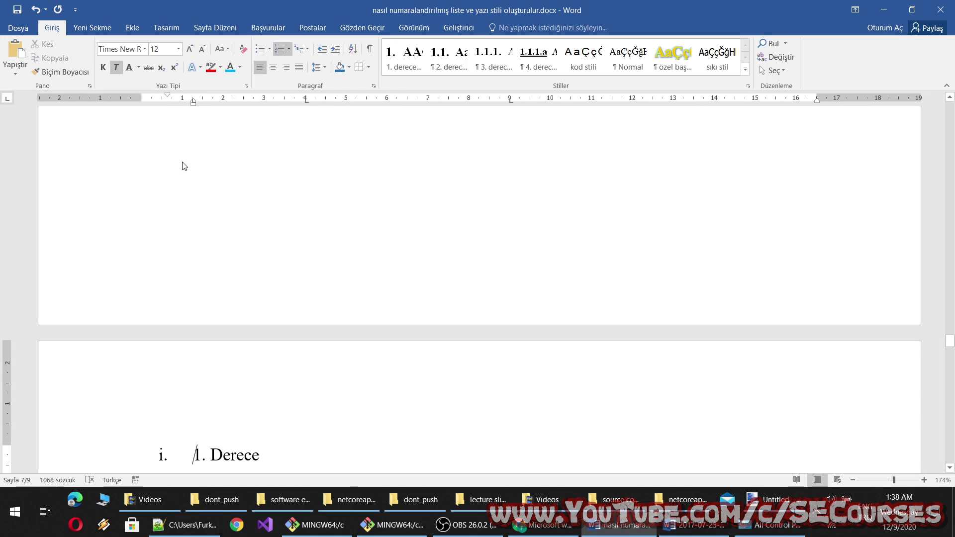
Set the zoom to Text width, then to Whole page.
{"action": "left_click", "coordinate": [942, 480]}
{"action": "left_click", "coordinate": [460, 179]}
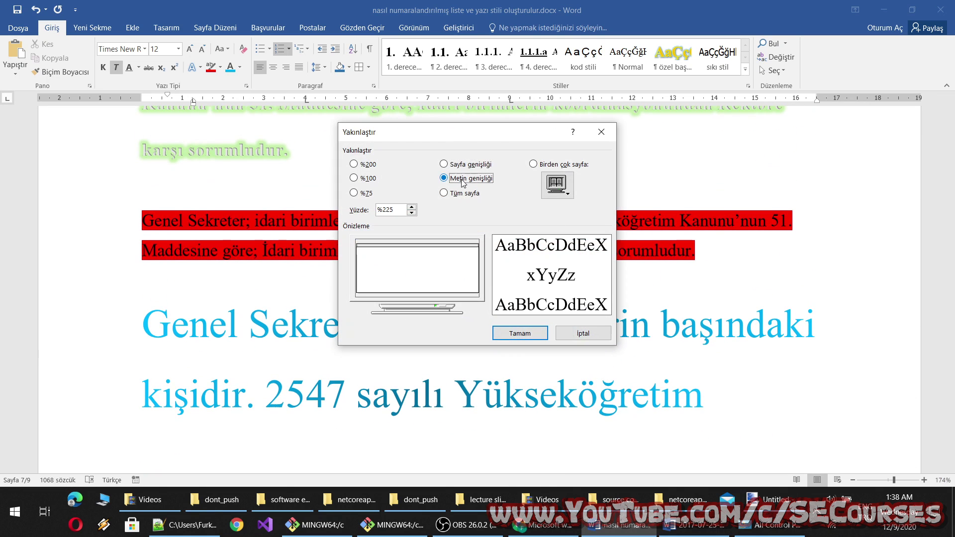
{"action": "left_click", "coordinate": [517, 332]}
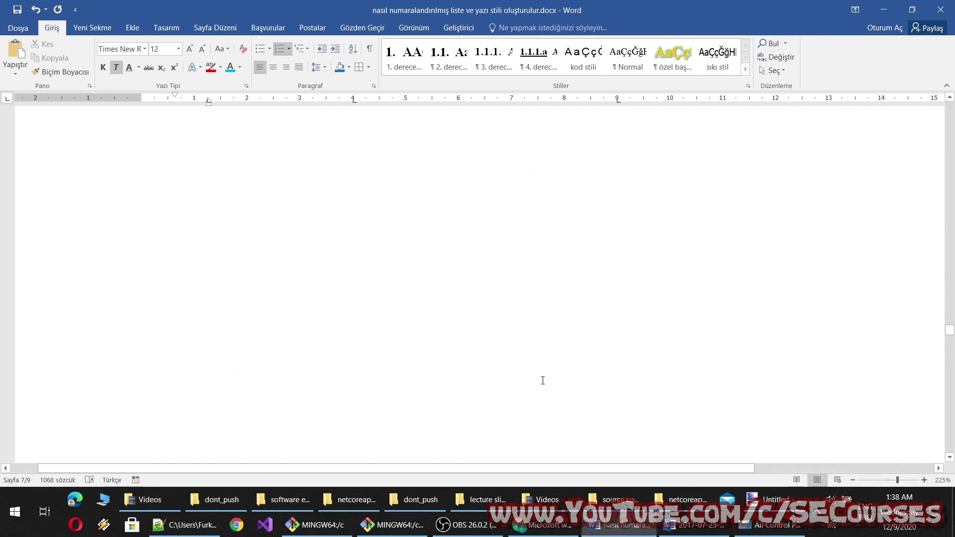
{"action": "left_click_drag", "start_coordinate": [467, 468], "coordinate": [707, 470]}
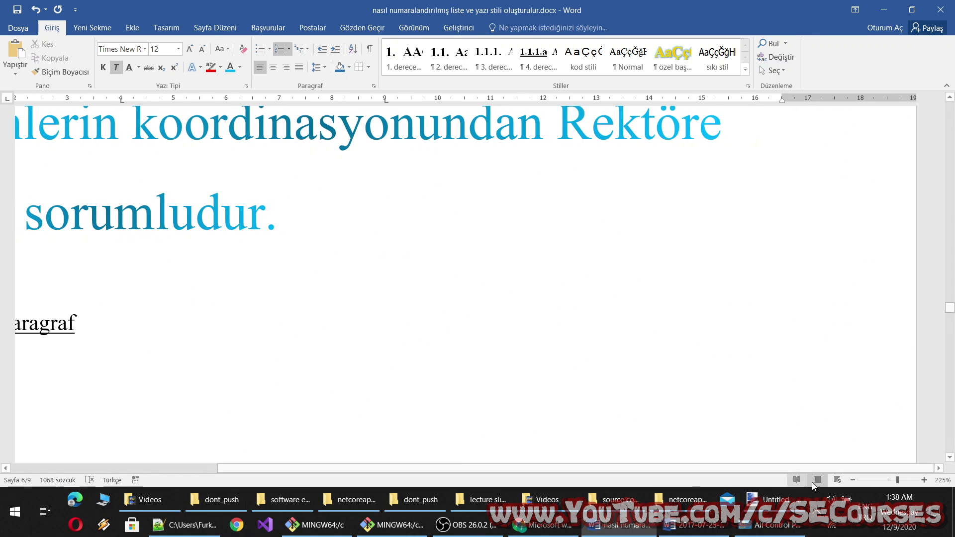
{"action": "left_click", "coordinate": [937, 481]}
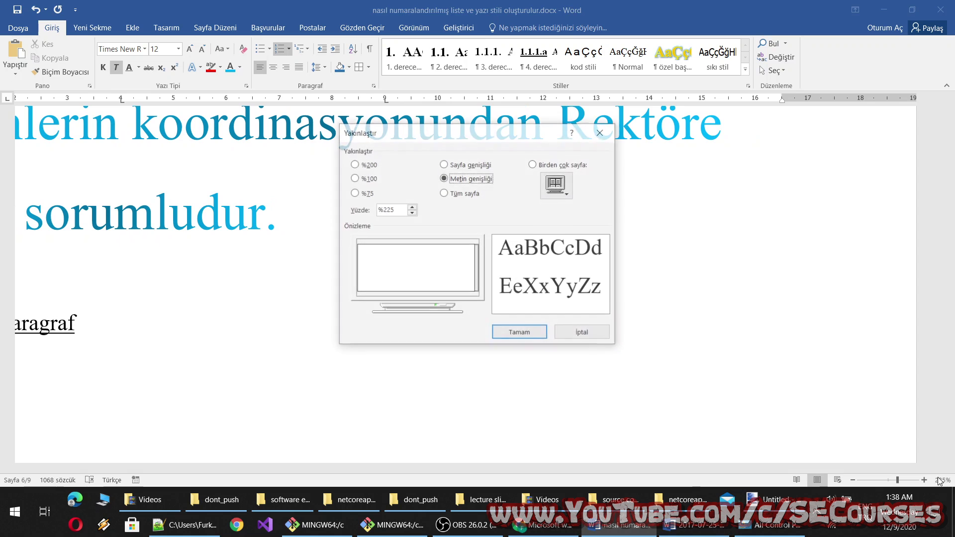
{"action": "left_click", "coordinate": [465, 194]}
{"action": "left_click", "coordinate": [520, 333]}
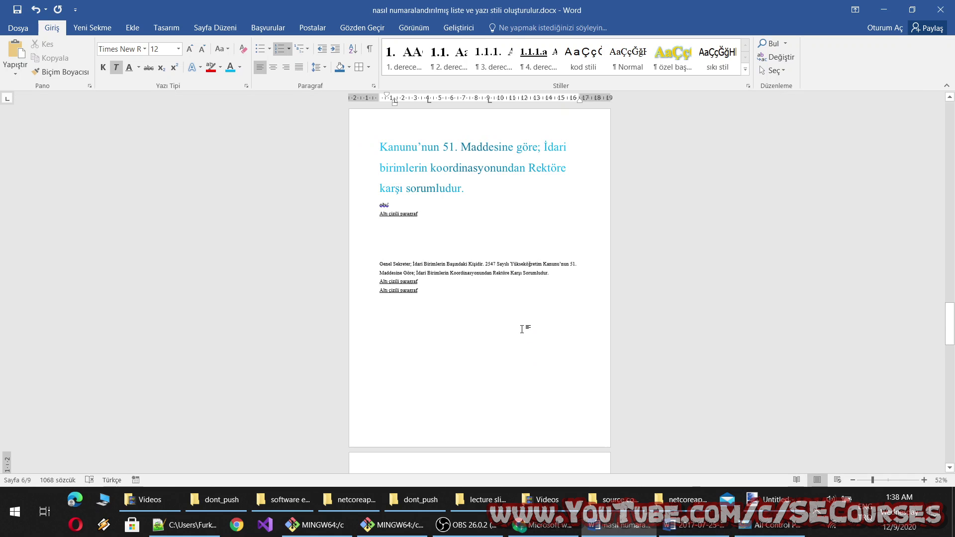
{"action": "scroll", "coordinate": [522, 329], "scroll_direction": "down", "scroll_amount": 10}
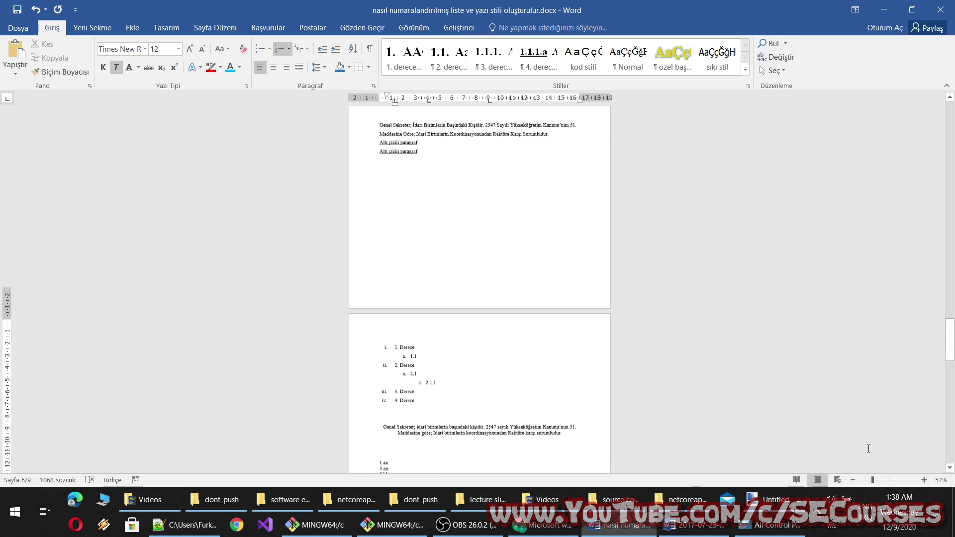
Show two pages side by side with the Many pages zoom option.
{"action": "left_click", "coordinate": [939, 480]}
{"action": "left_click", "coordinate": [549, 170]}
{"action": "left_click", "coordinate": [559, 194]}
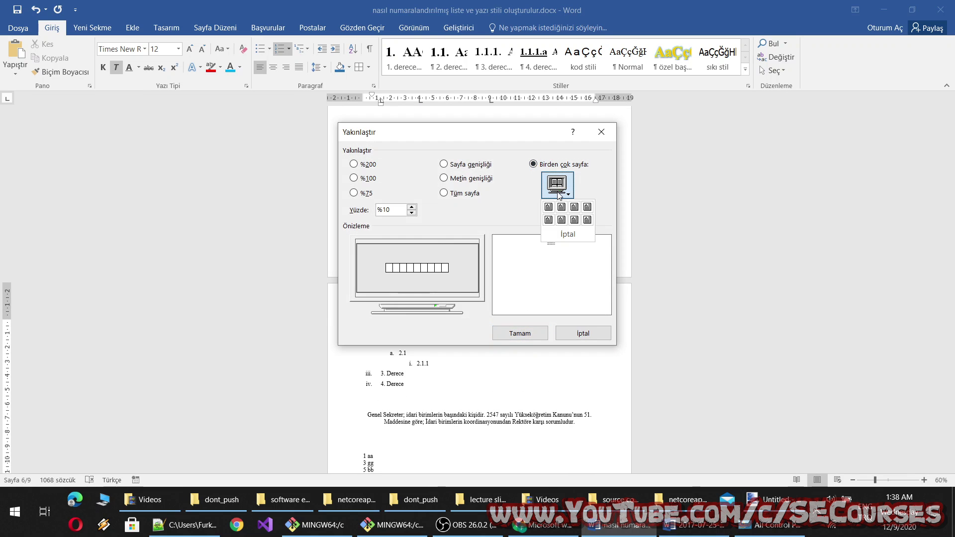
{"action": "left_click", "coordinate": [562, 207]}
{"action": "left_click", "coordinate": [521, 332]}
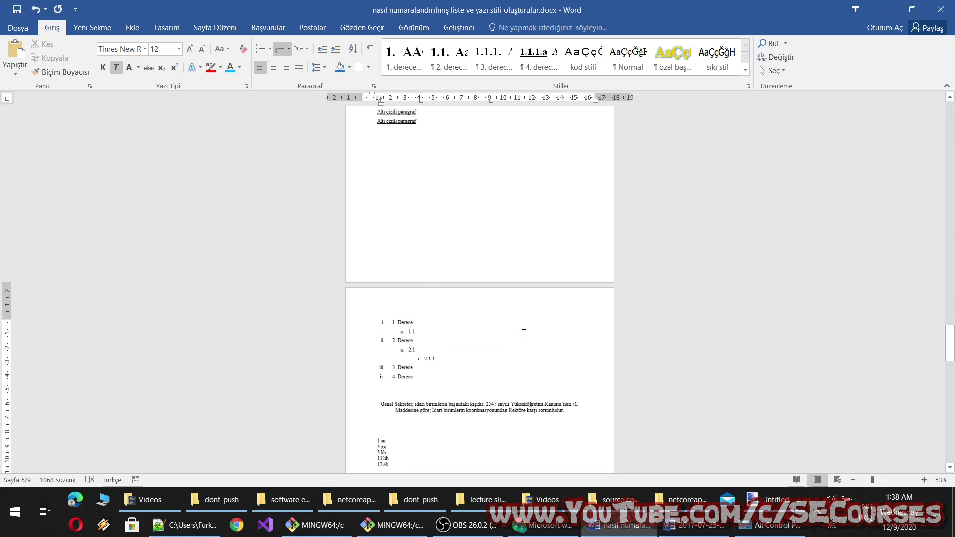
{"action": "scroll", "coordinate": [428, 194], "scroll_direction": "up", "scroll_amount": 3}
{"action": "scroll", "coordinate": [428, 194], "scroll_direction": "up", "scroll_amount": 3}
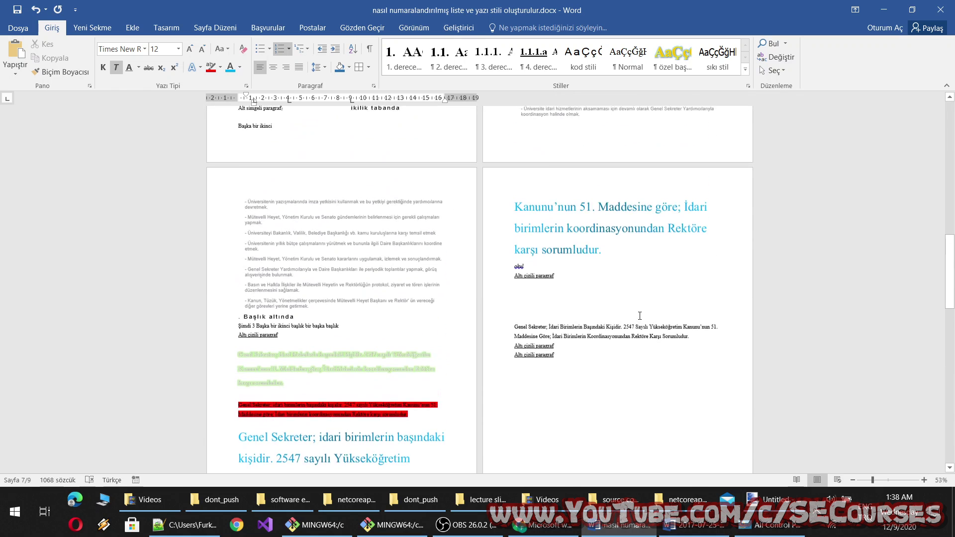
{"action": "scroll", "coordinate": [427, 193], "scroll_direction": "up", "scroll_amount": 3}
{"action": "scroll", "coordinate": [427, 194], "scroll_direction": "up", "scroll_amount": 3}
Display the document as a 2 x 3 page grid.
{"action": "left_click", "coordinate": [940, 480]}
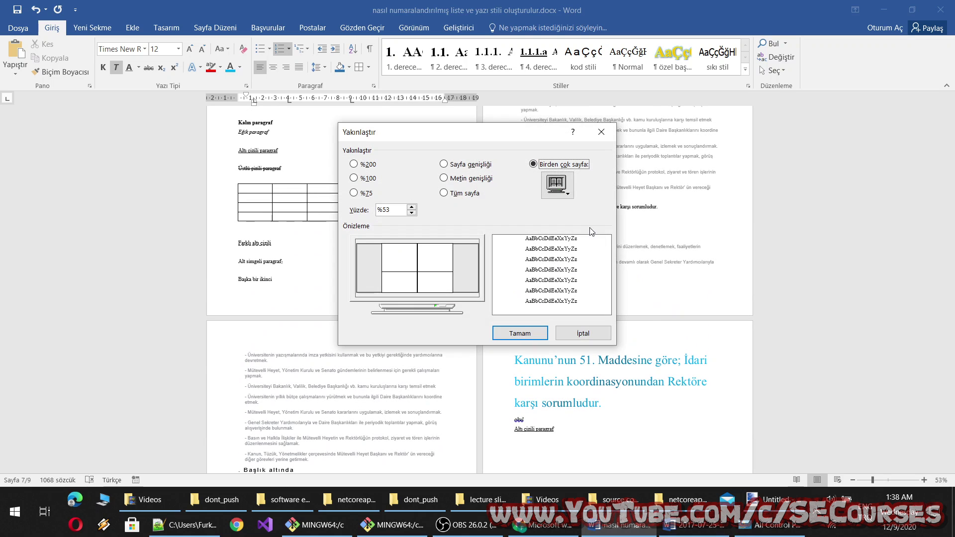
{"action": "left_click", "coordinate": [556, 185]}
{"action": "left_click", "coordinate": [574, 222]}
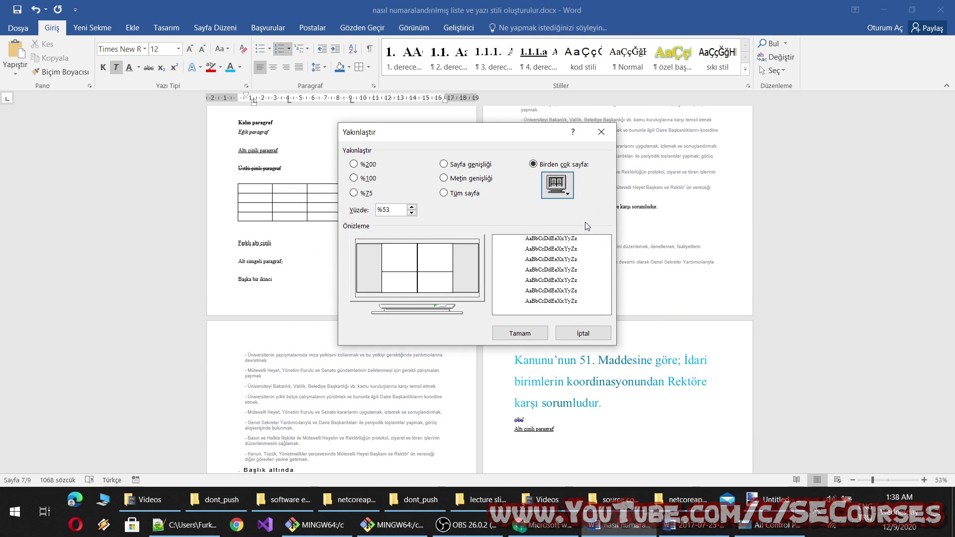
{"action": "left_click", "coordinate": [520, 333]}
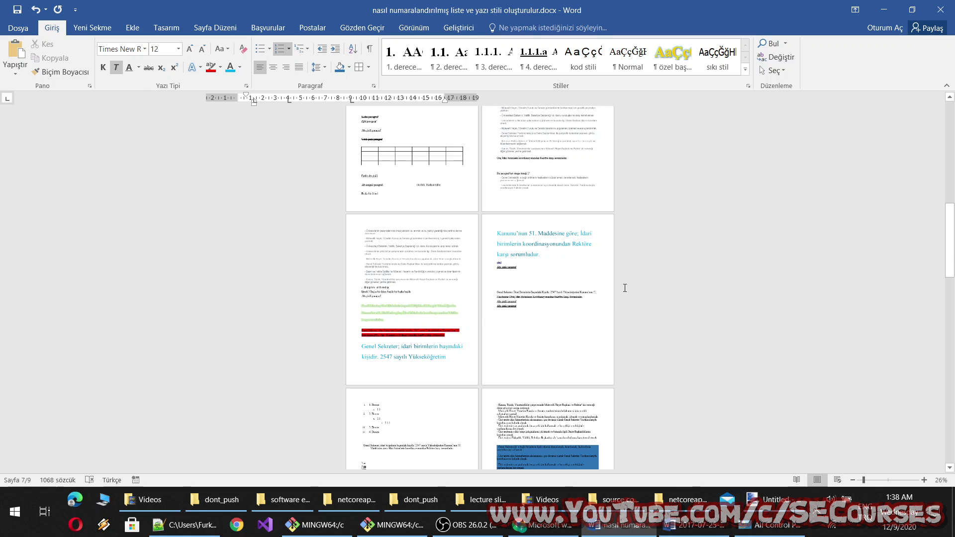
Return the document zoom to 100%.
{"action": "left_click", "coordinate": [936, 480]}
{"action": "left_click", "coordinate": [451, 165]}
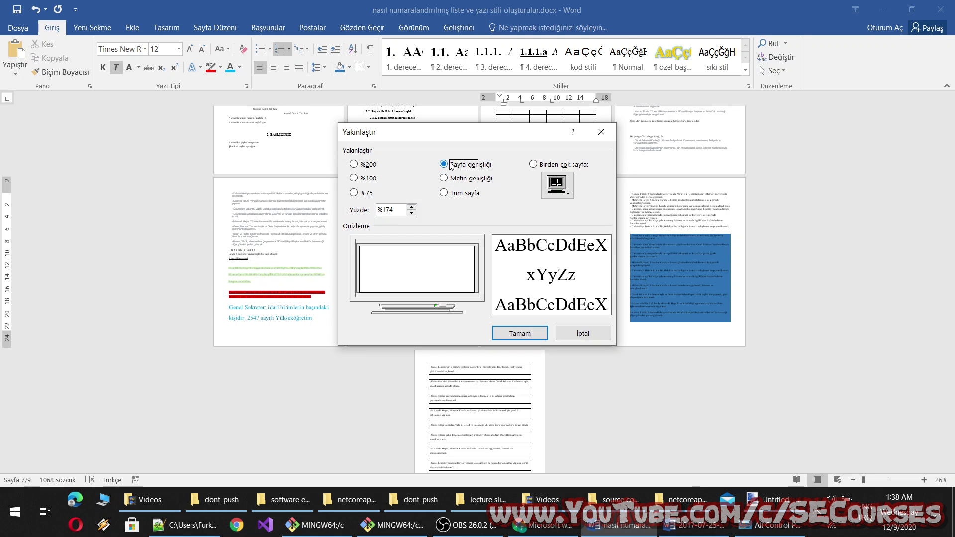
{"action": "left_click", "coordinate": [357, 180]}
{"action": "left_click", "coordinate": [528, 333]}
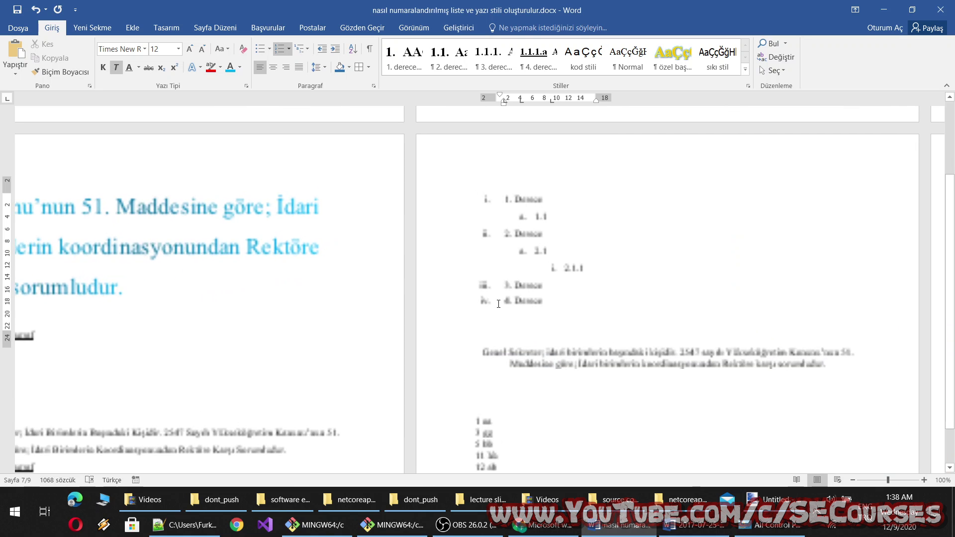
{"action": "scroll", "coordinate": [502, 304], "scroll_direction": "down", "scroll_amount": 5}
{"action": "scroll", "coordinate": [501, 313], "scroll_direction": "down", "scroll_amount": 6}
{"action": "scroll", "coordinate": [492, 326], "scroll_direction": "down", "scroll_amount": 3}
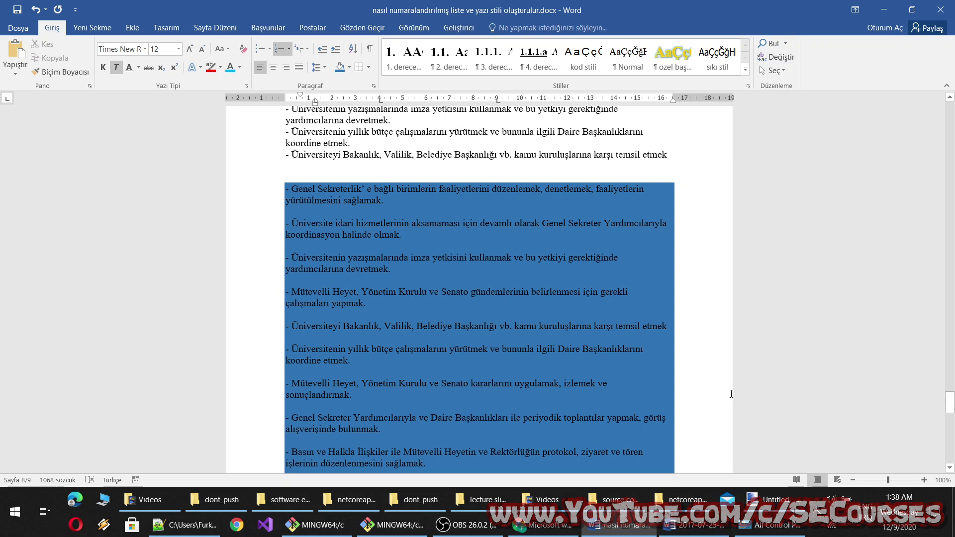
View the document's Info page with all properties shown, then return to the document.
{"action": "left_click", "coordinate": [11, 26]}
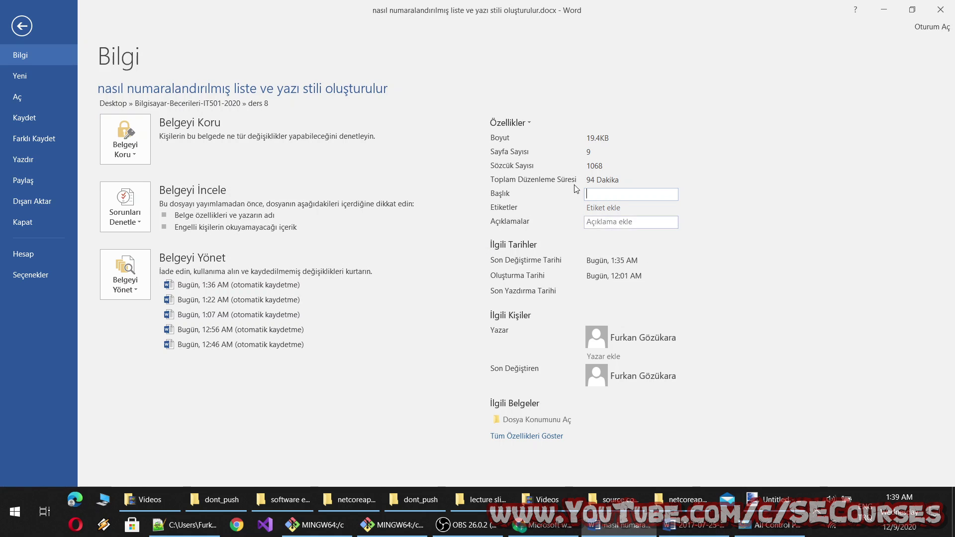
{"action": "left_click", "coordinate": [715, 176]}
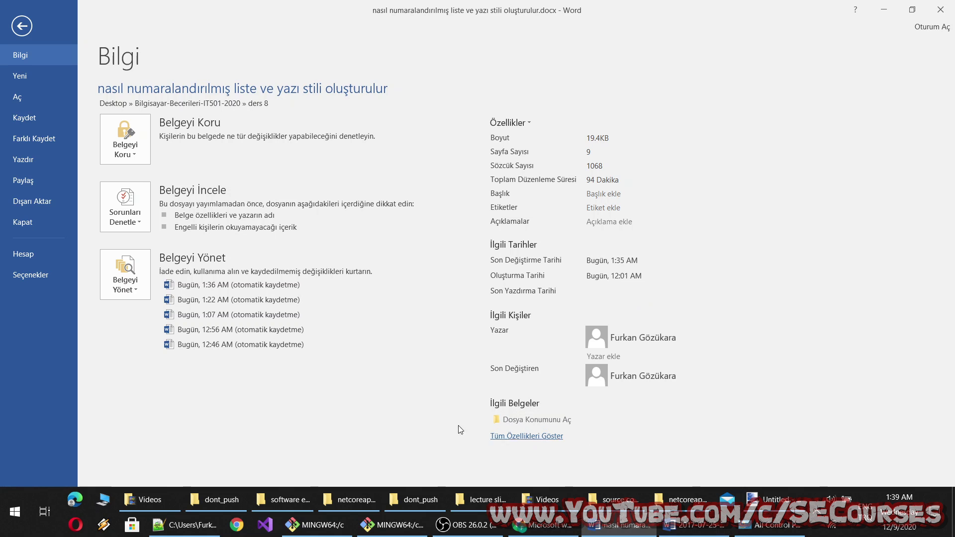
{"action": "left_click", "coordinate": [553, 436]}
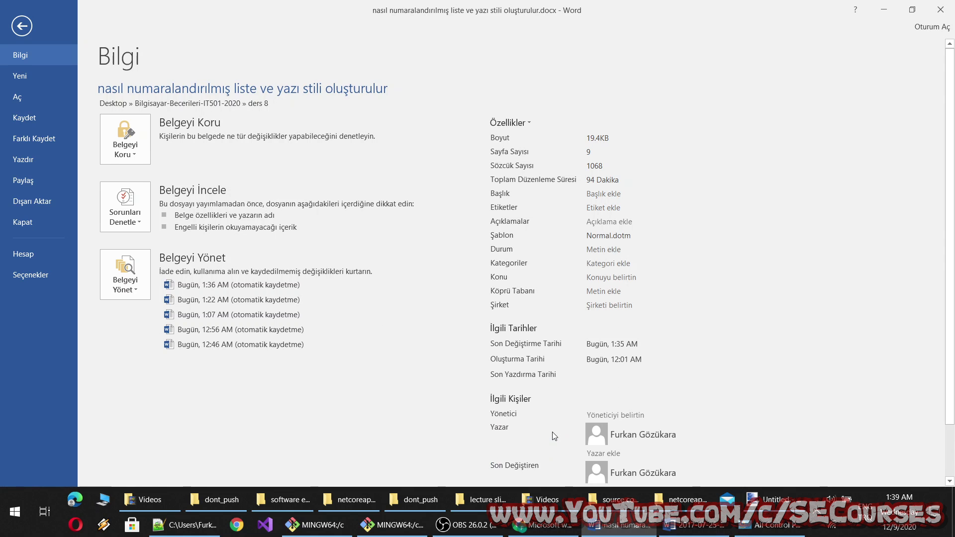
{"action": "scroll", "coordinate": [564, 412], "scroll_direction": "down", "scroll_amount": 3}
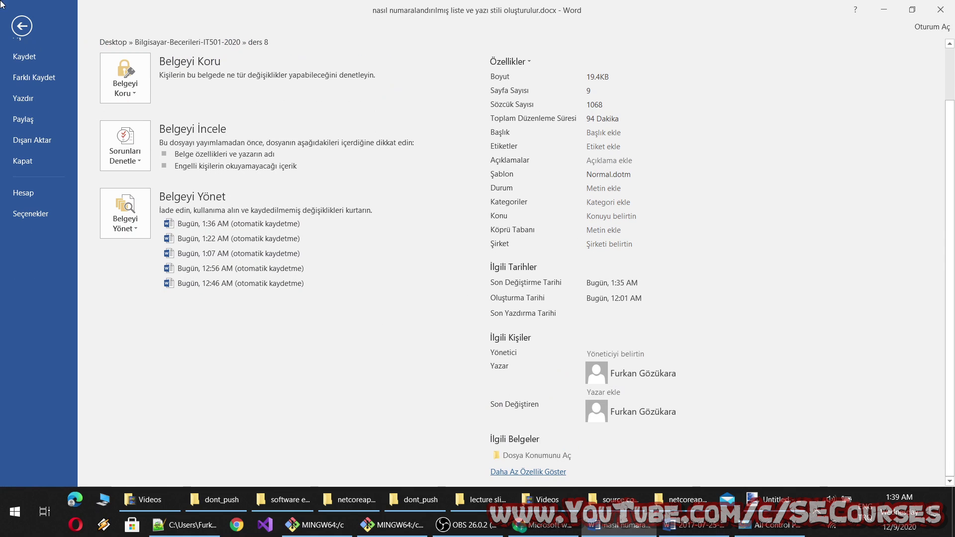
{"action": "left_click", "coordinate": [23, 26]}
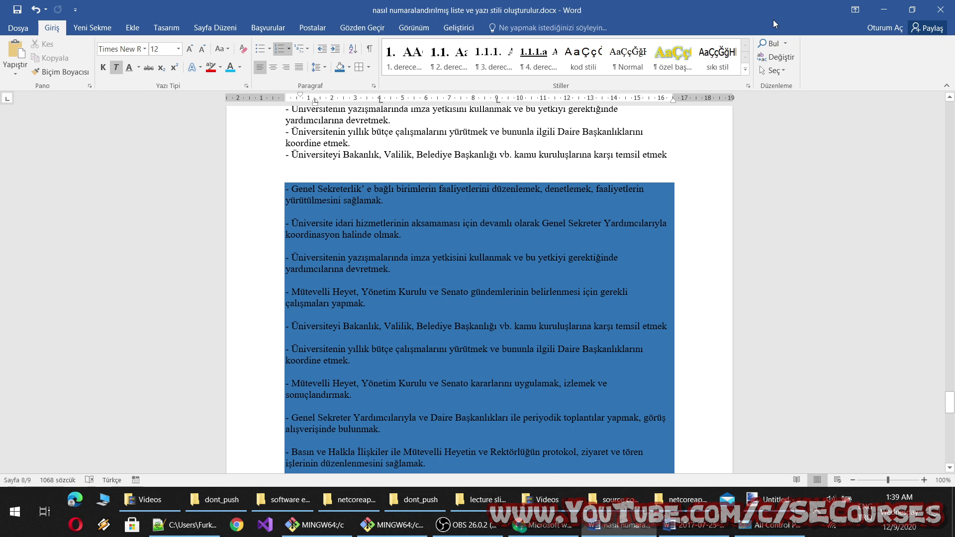
Close both Word documents without saving and bring Git Bash to the front.
{"action": "left_click", "coordinate": [940, 10]}
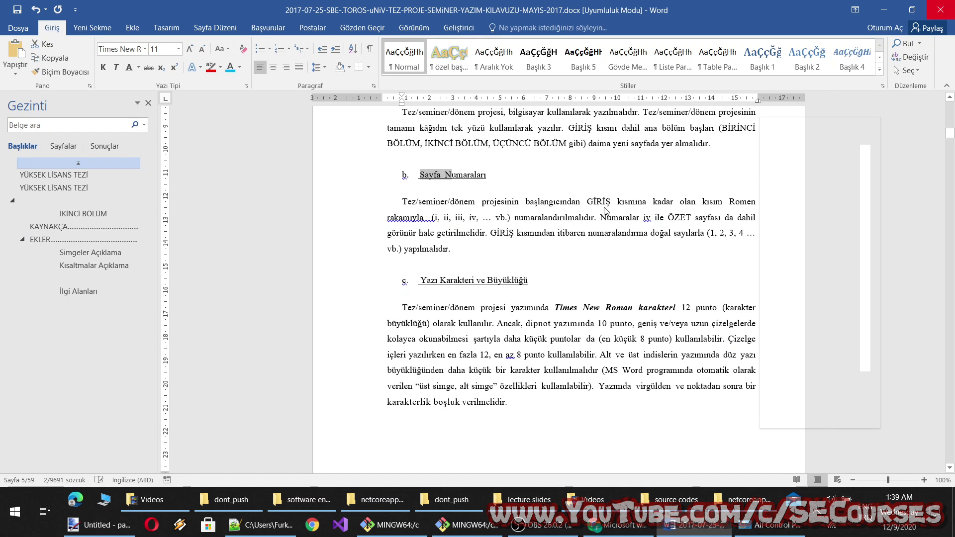
{"action": "left_click", "coordinate": [940, 10]}
{"action": "left_click", "coordinate": [477, 277]}
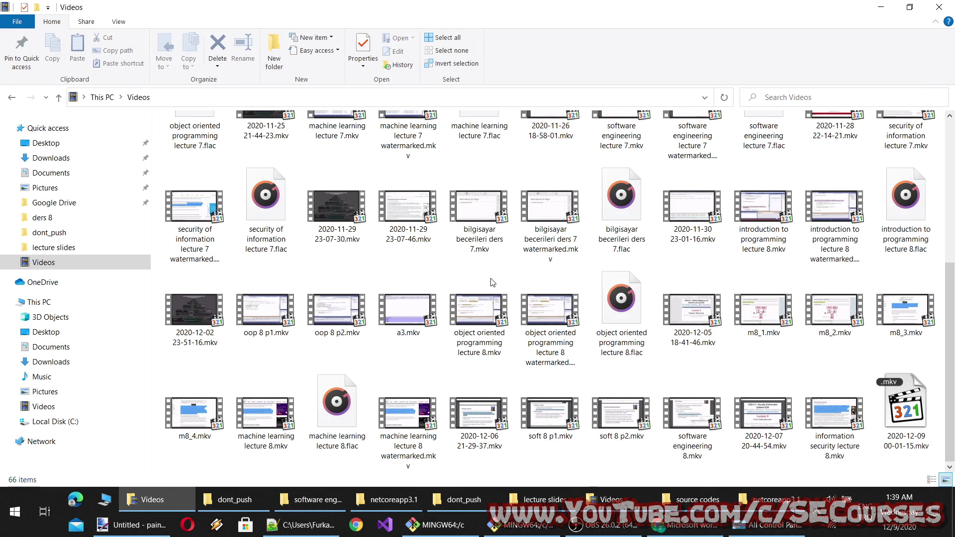
{"action": "left_click", "coordinate": [437, 525]}
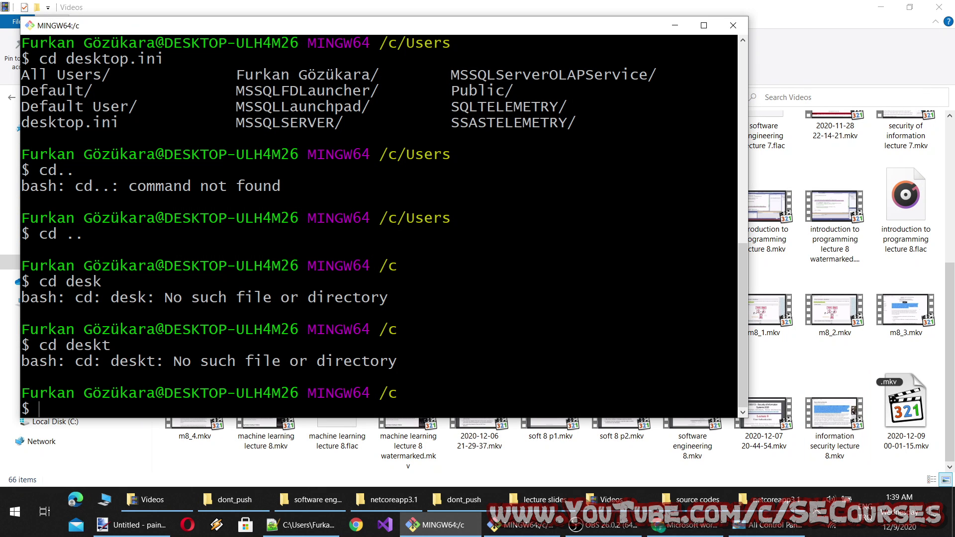
{"action": "type", "text": "d"}
Switch to the other Git Bash window and list the current folder's files.
{"action": "key", "text": "BackSpace"}
{"action": "left_click", "coordinate": [523, 524]}
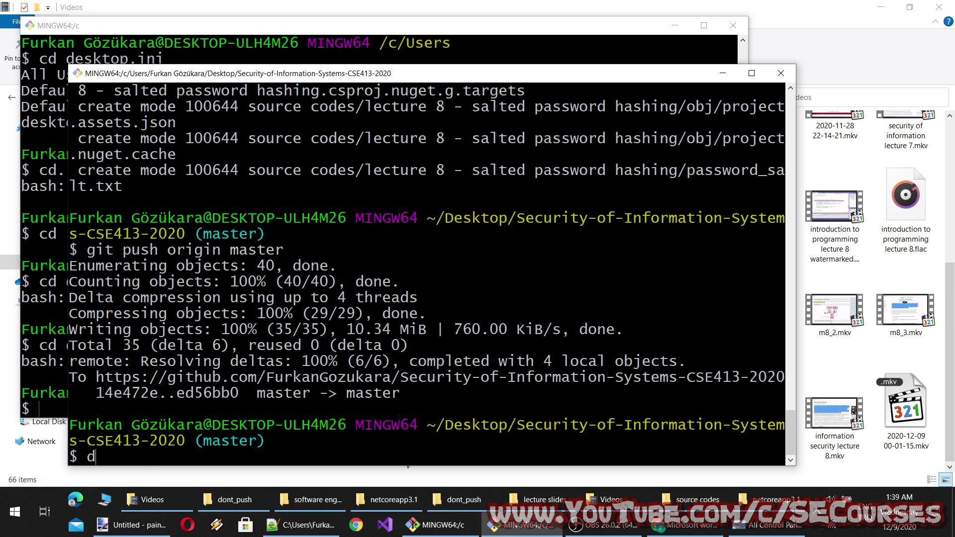
{"action": "type", "text": "ir"}
{"action": "key", "text": "Return"}
Move up to the Desktop and enter the Bilgisayar-Becerileri-IT501-2020 repository.
{"action": "type", "text": "cd"}
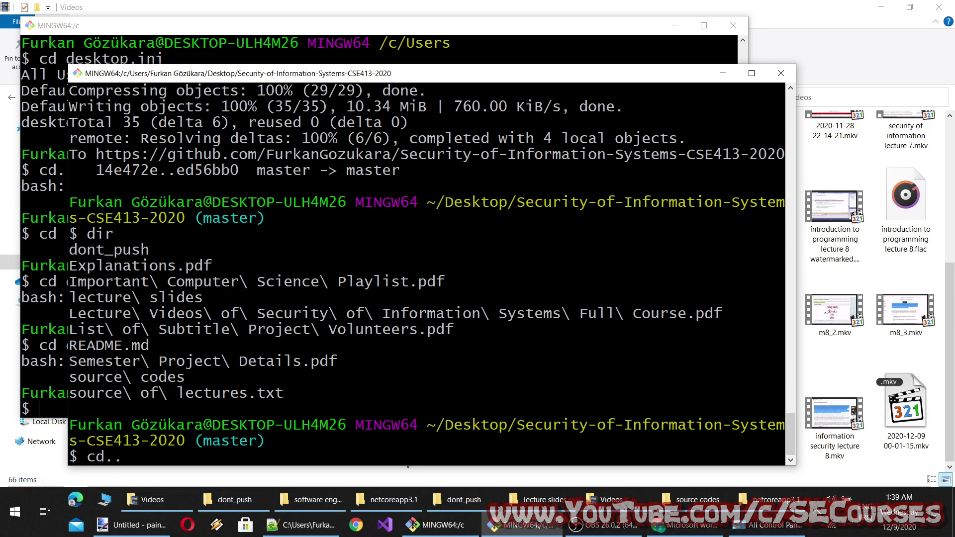
{"action": "type", "text": "."}
{"action": "key", "text": "Return"}
{"action": "type", "text": "cd"}
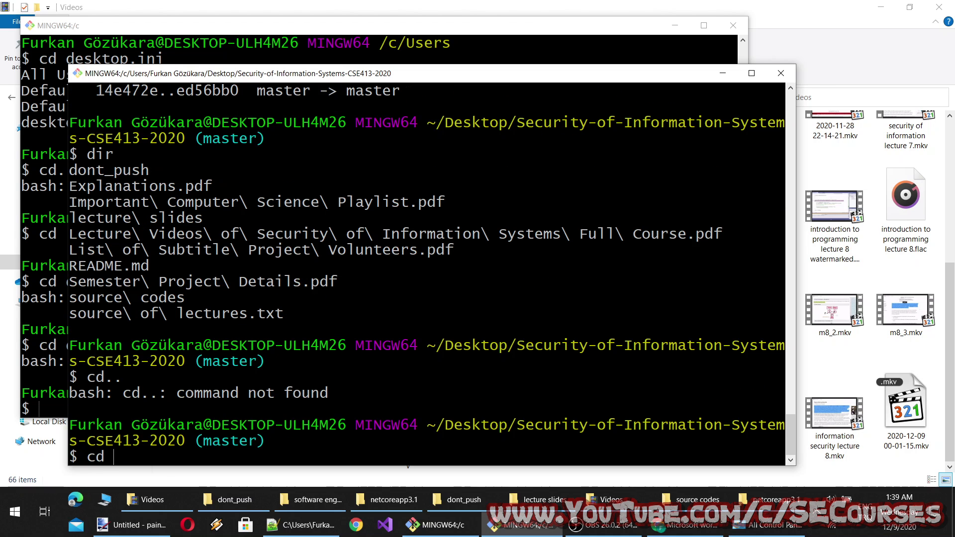
{"action": "type", "text": " .."}
{"action": "key", "text": "Return"}
{"action": "type", "text": "dir"}
{"action": "key", "text": "Return"}
{"action": "type", "text": "cd"}
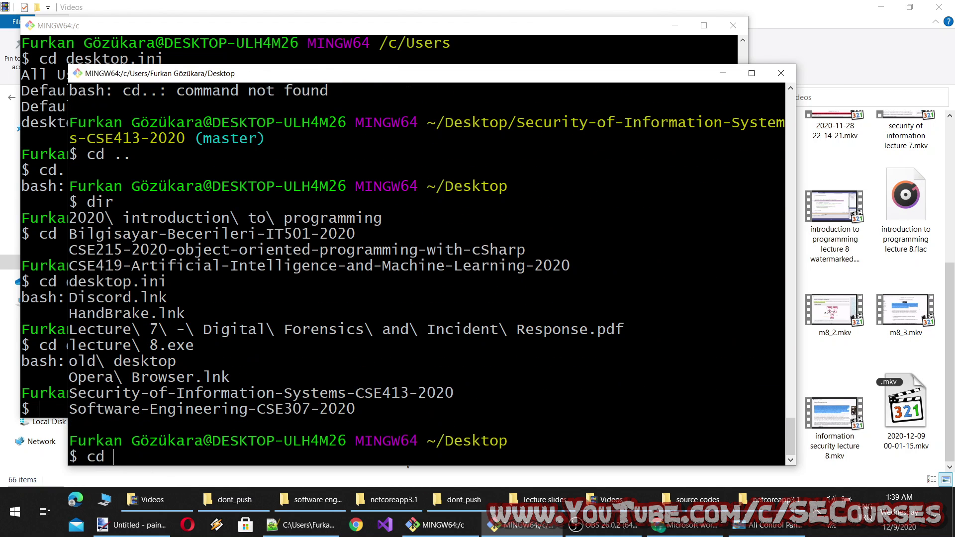
{"action": "type", "text": "bil"}
{"action": "key", "text": "Tab"}
{"action": "key", "text": "Return"}
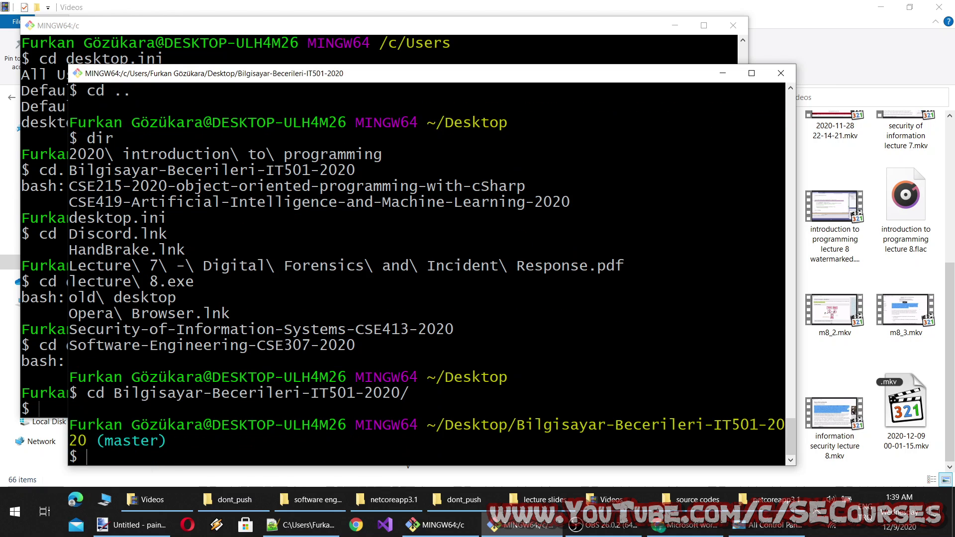
Check git status, stage all files, and commit with message 'ders 7 ve ders 8 oluşturulan örnek belgeler'.
{"action": "type", "text": "git status"}
{"action": "key", "text": "Return"}
{"action": "type", "text": "git add ."}
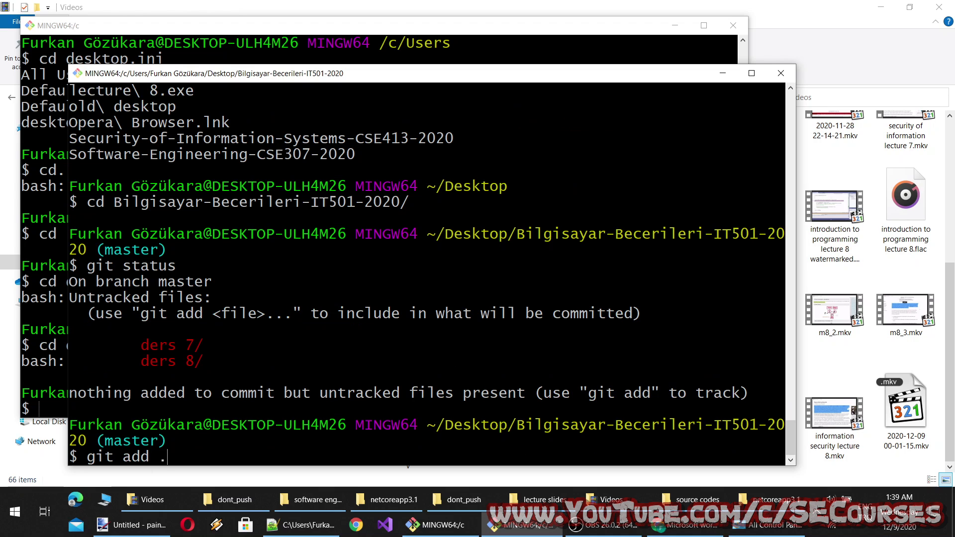
{"action": "key", "text": "Return"}
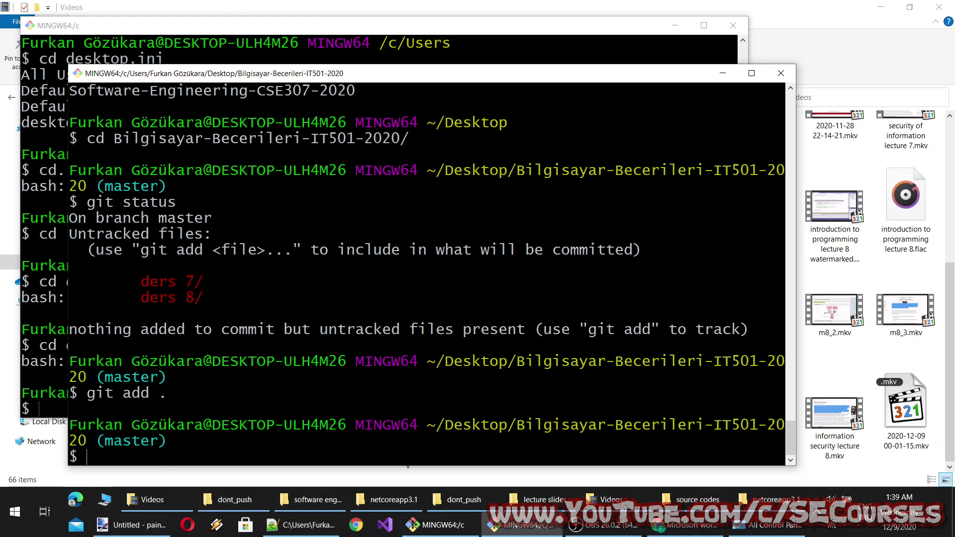
{"action": "type", "text": "git commit -m"}
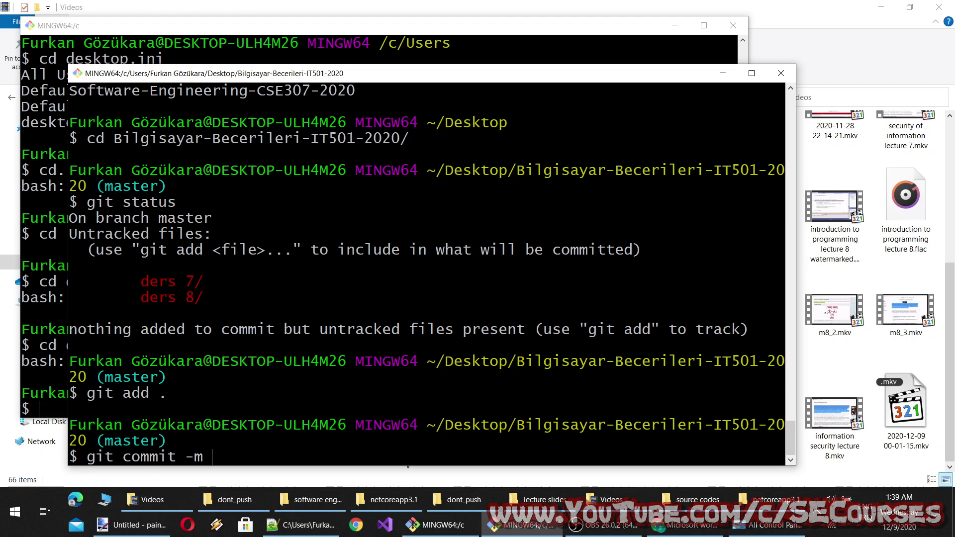
{"action": "type", "text": " \"\""}
{"action": "key", "text": "Left"}
{"action": "type", "text": "ders7 ve"}
{"action": "key", "text": "BackSpace"}
{"action": "key", "text": "BackSpace"}
{"action": "key", "text": "BackSpace"}
{"action": "key", "text": "BackSpace"}
{"action": "type", "text": "7 ve ders"}
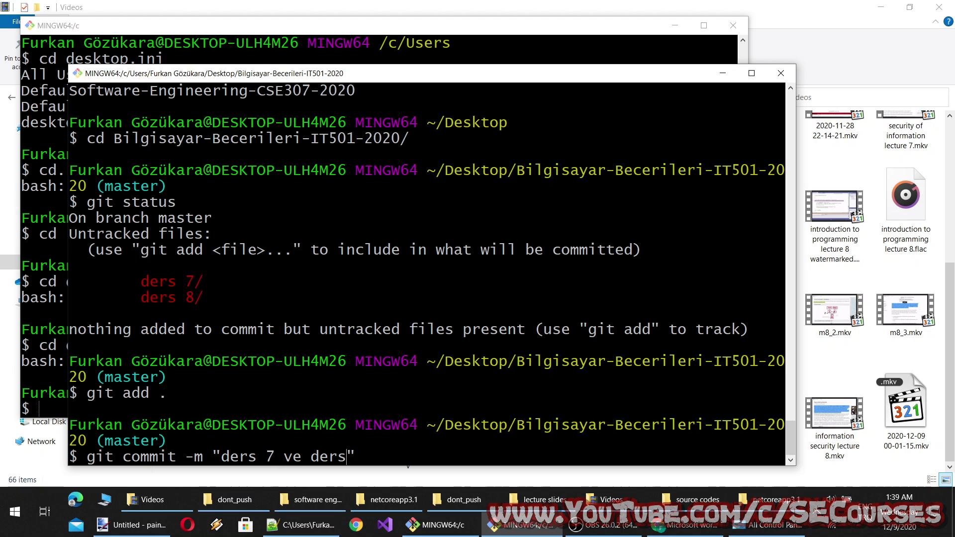
{"action": "type", "text": " 8 oluşturul"}
{"action": "type", "text": "an örnek belgele"}
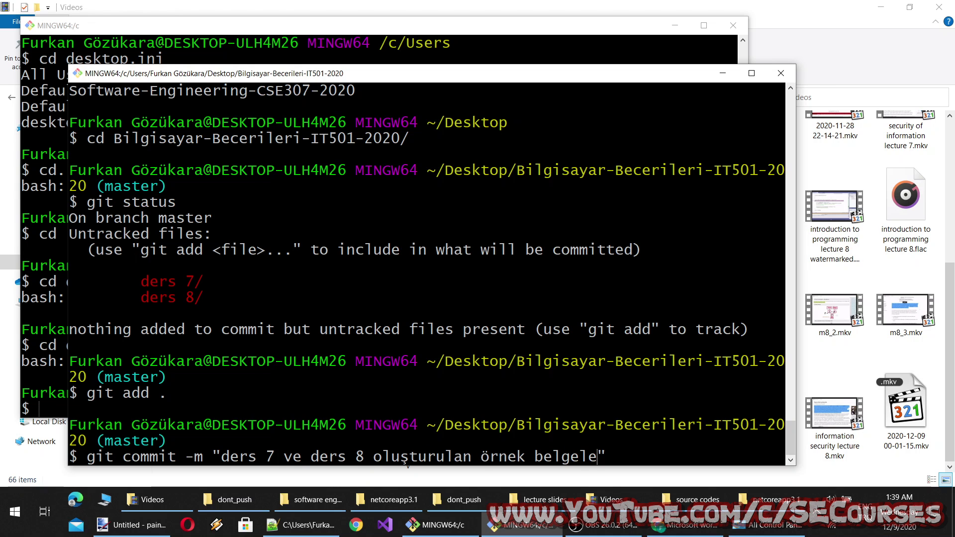
{"action": "type", "text": "r"}
{"action": "key", "text": "Return"}
Push the commit to origin master, then switch to the screen recorder.
{"action": "type", "text": "git push"}
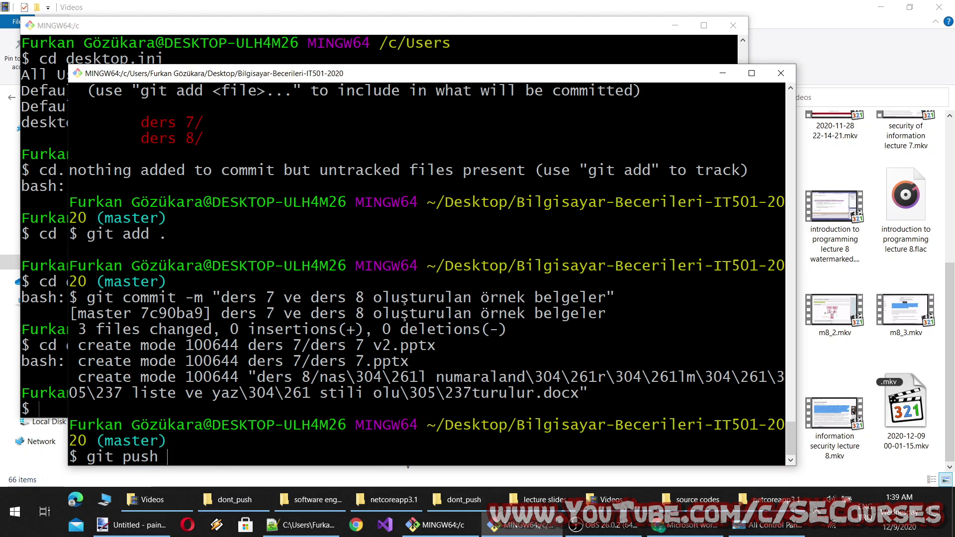
{"action": "key", "text": "BackSpace"}
{"action": "key", "text": "BackSpace"}
{"action": "key", "text": "BackSpace"}
{"action": "key", "text": "BackSpace"}
{"action": "type", "text": "rigin"}
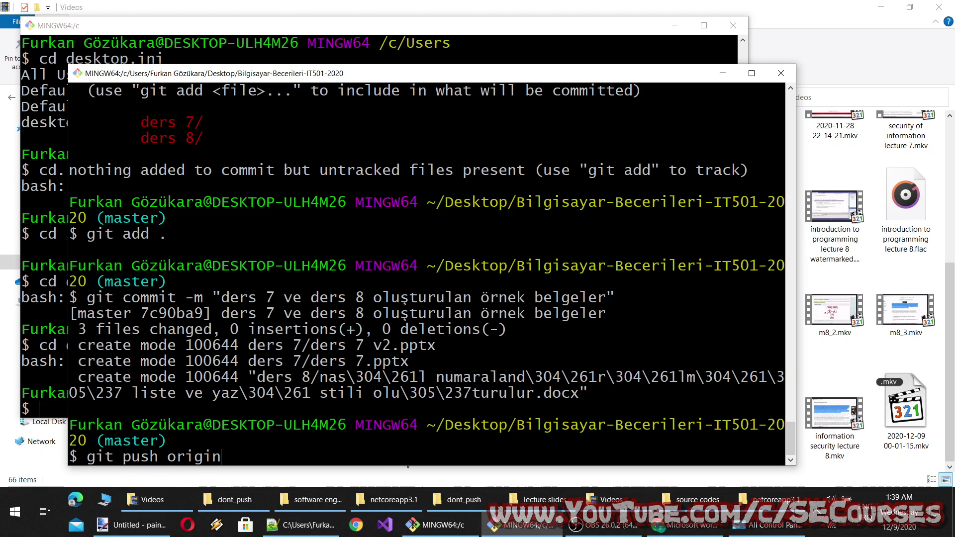
{"action": "type", "text": " master"}
{"action": "key", "text": "Return"}
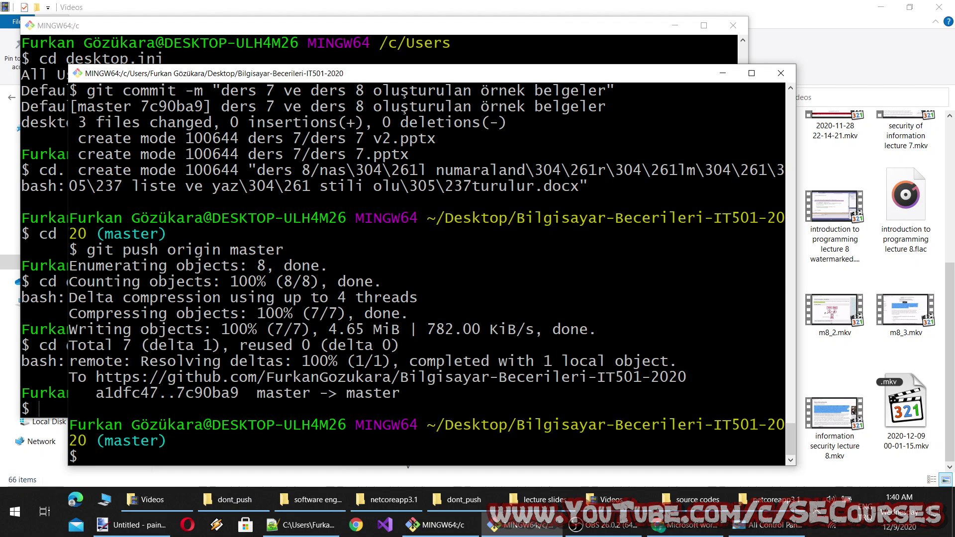
{"action": "left_click", "coordinate": [604, 525]}
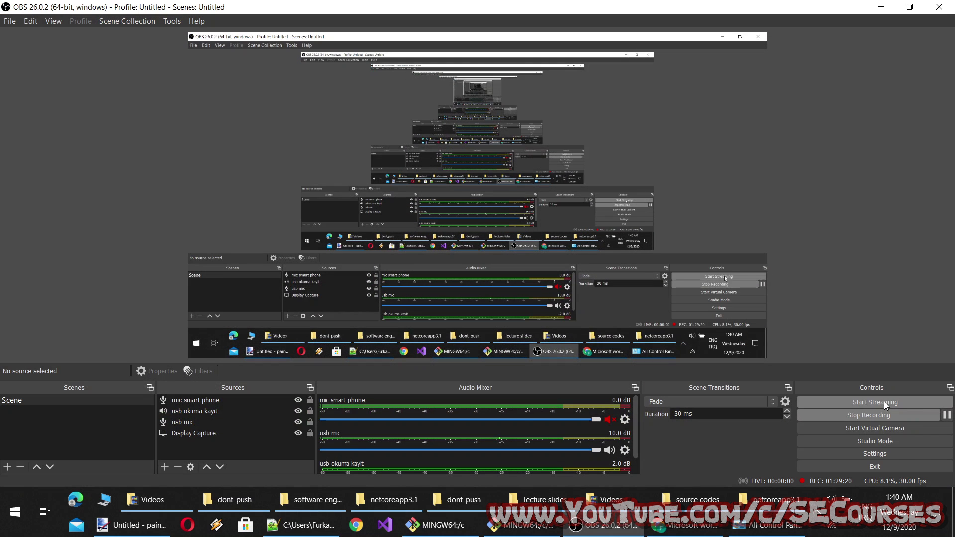